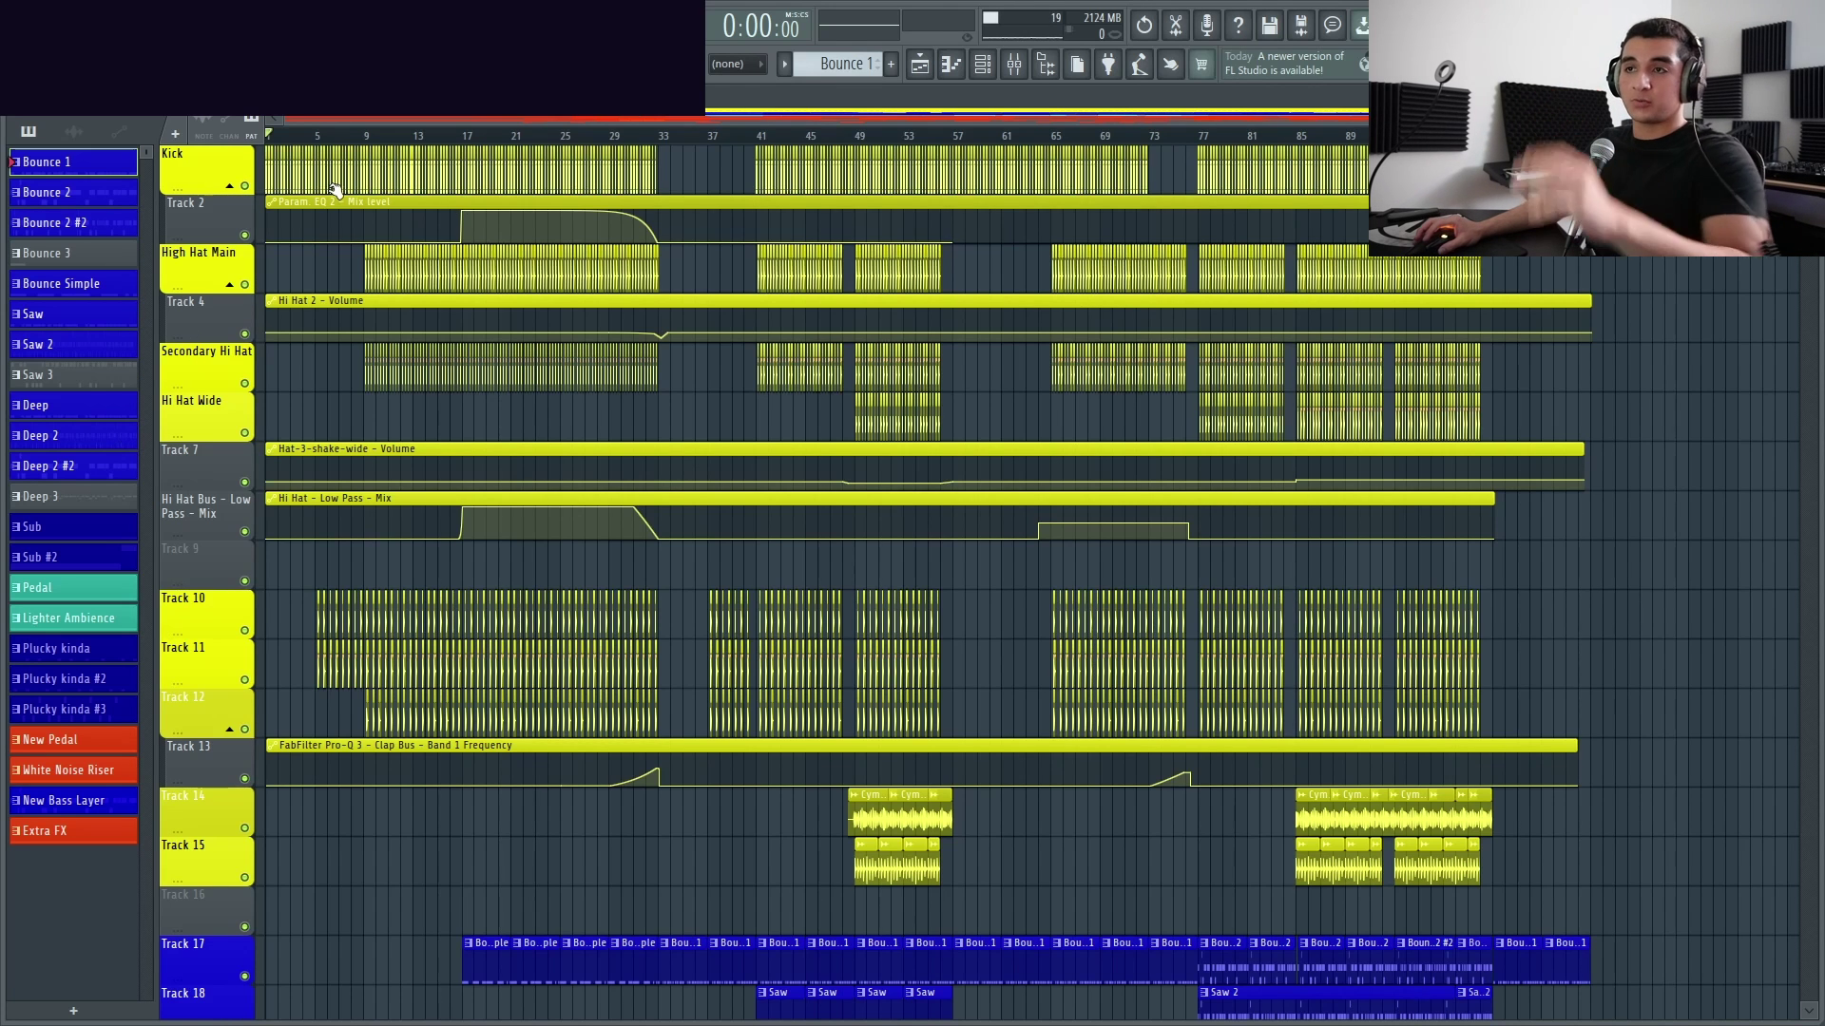
Inspect the channel settings of the Cymatics Trap Kick 1 sample on the Kick track and close them
scroll(538, 197, "up", 5)
double_click(849, 165)
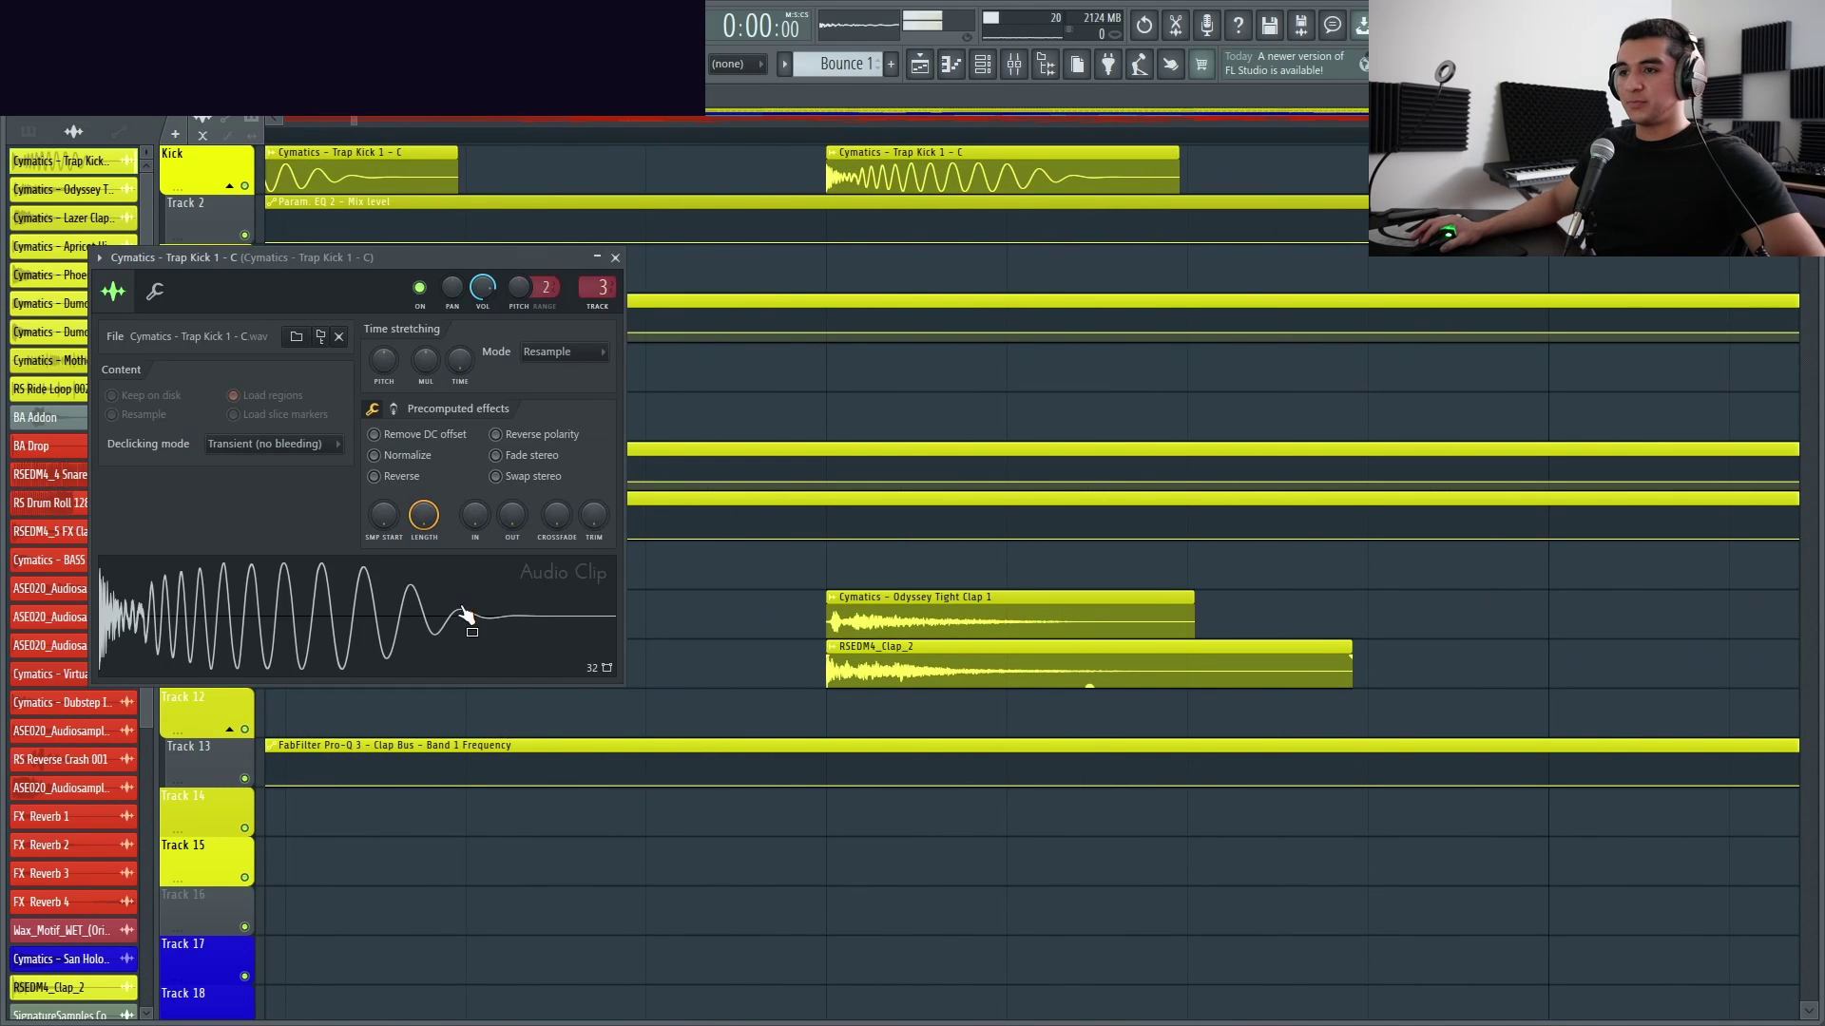
left_click(615, 257)
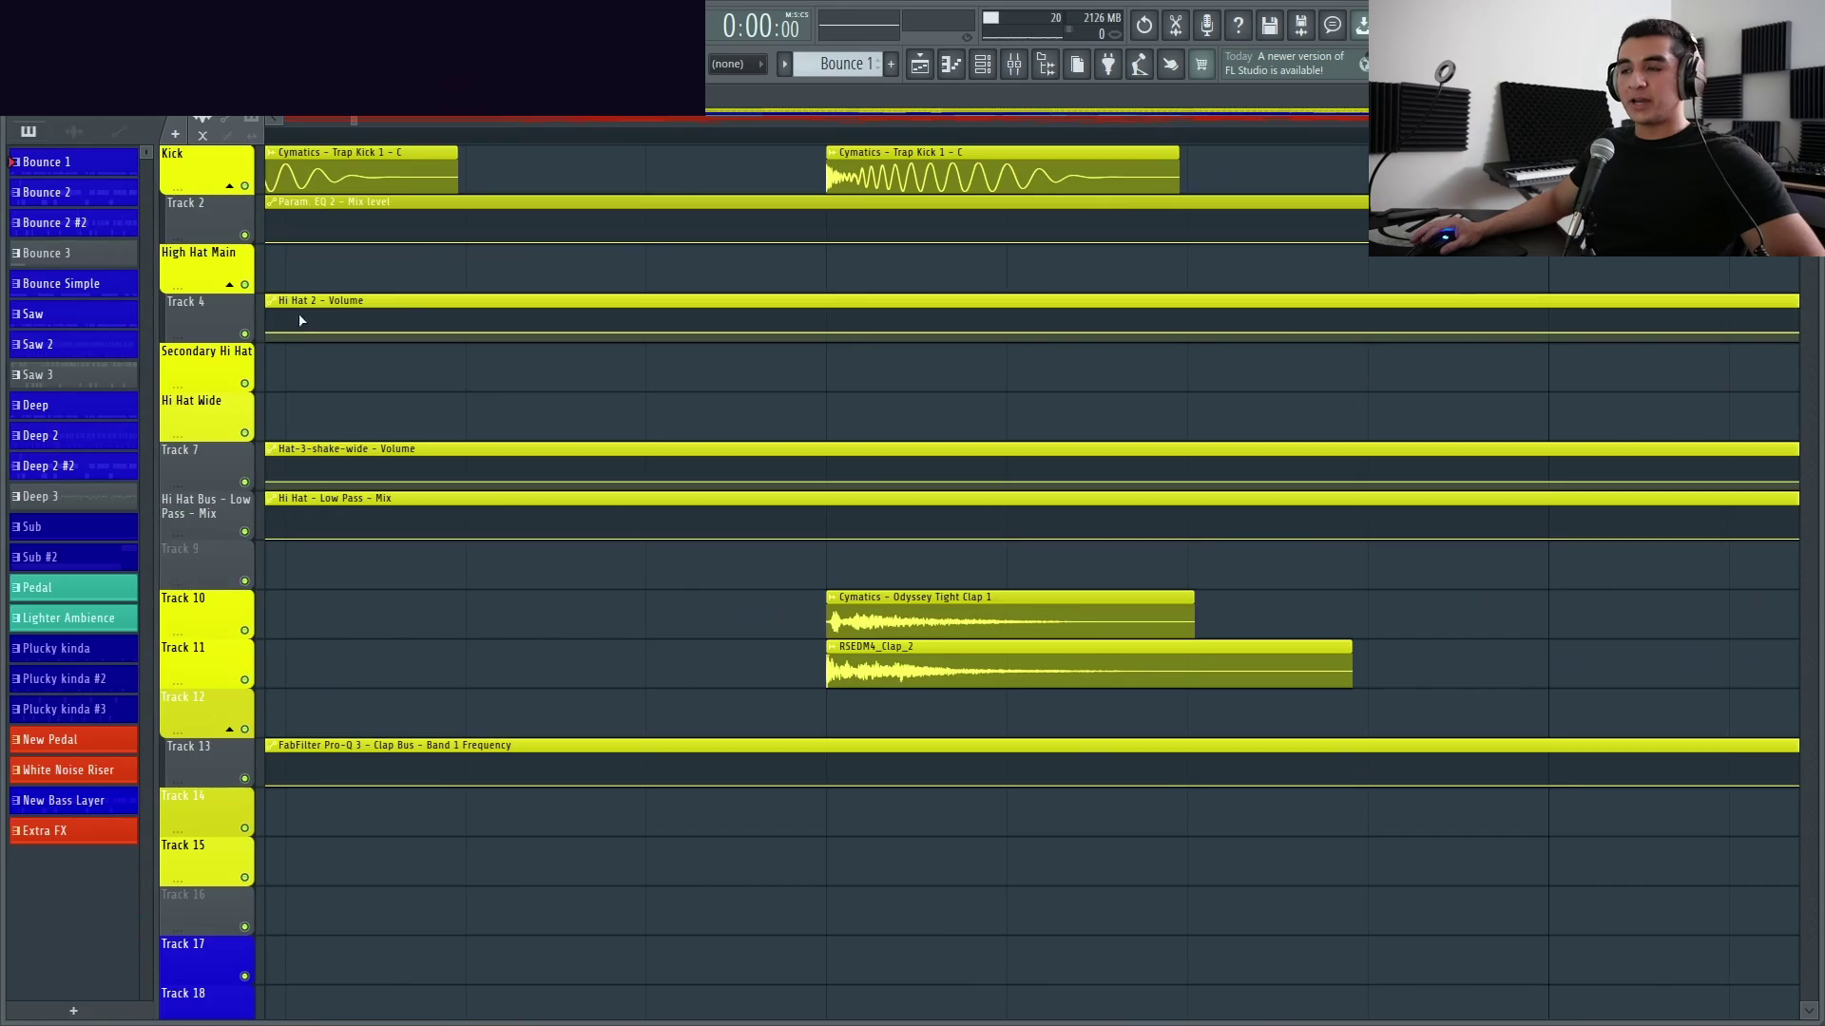
Solo Track 17, listen to the Bounce Simple bass pattern from bar 17, and restore all the tracks
scroll(498, 413, "down", 10)
scroll(498, 414, "up", 8)
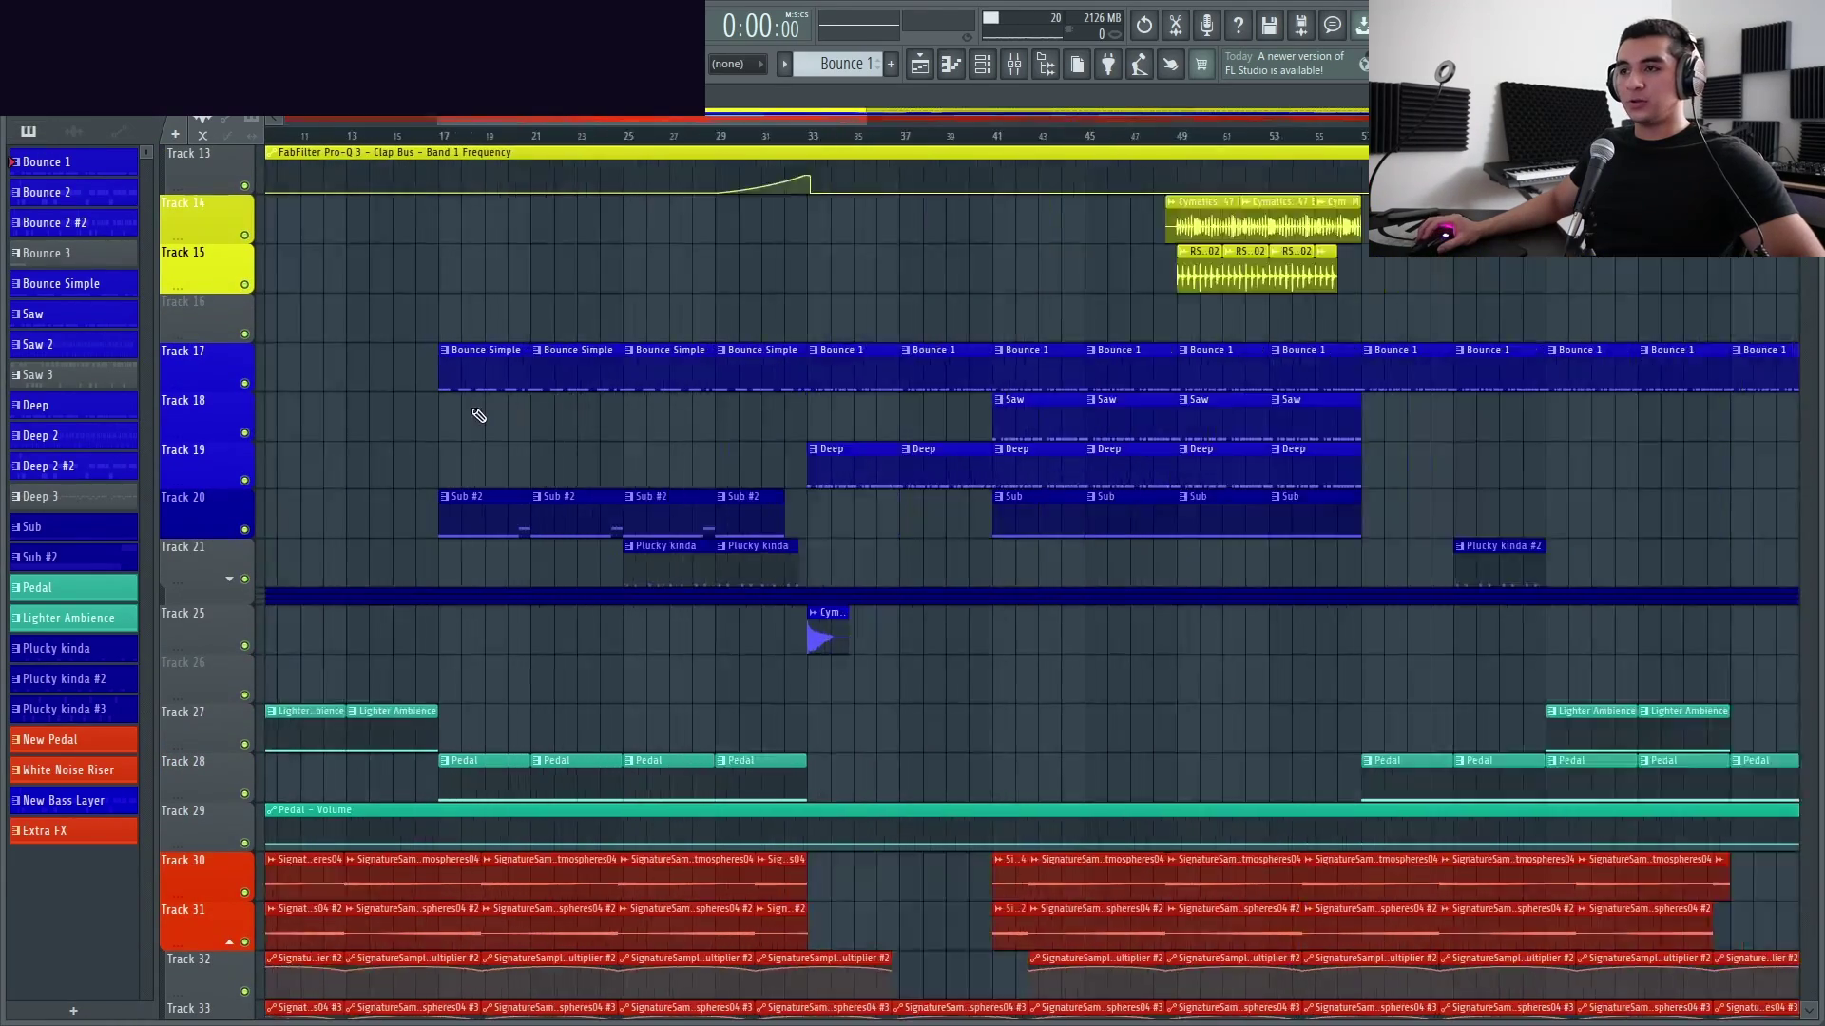
right_click(244, 383)
scroll(589, 287, "down", 3)
left_click(463, 134)
key("space")
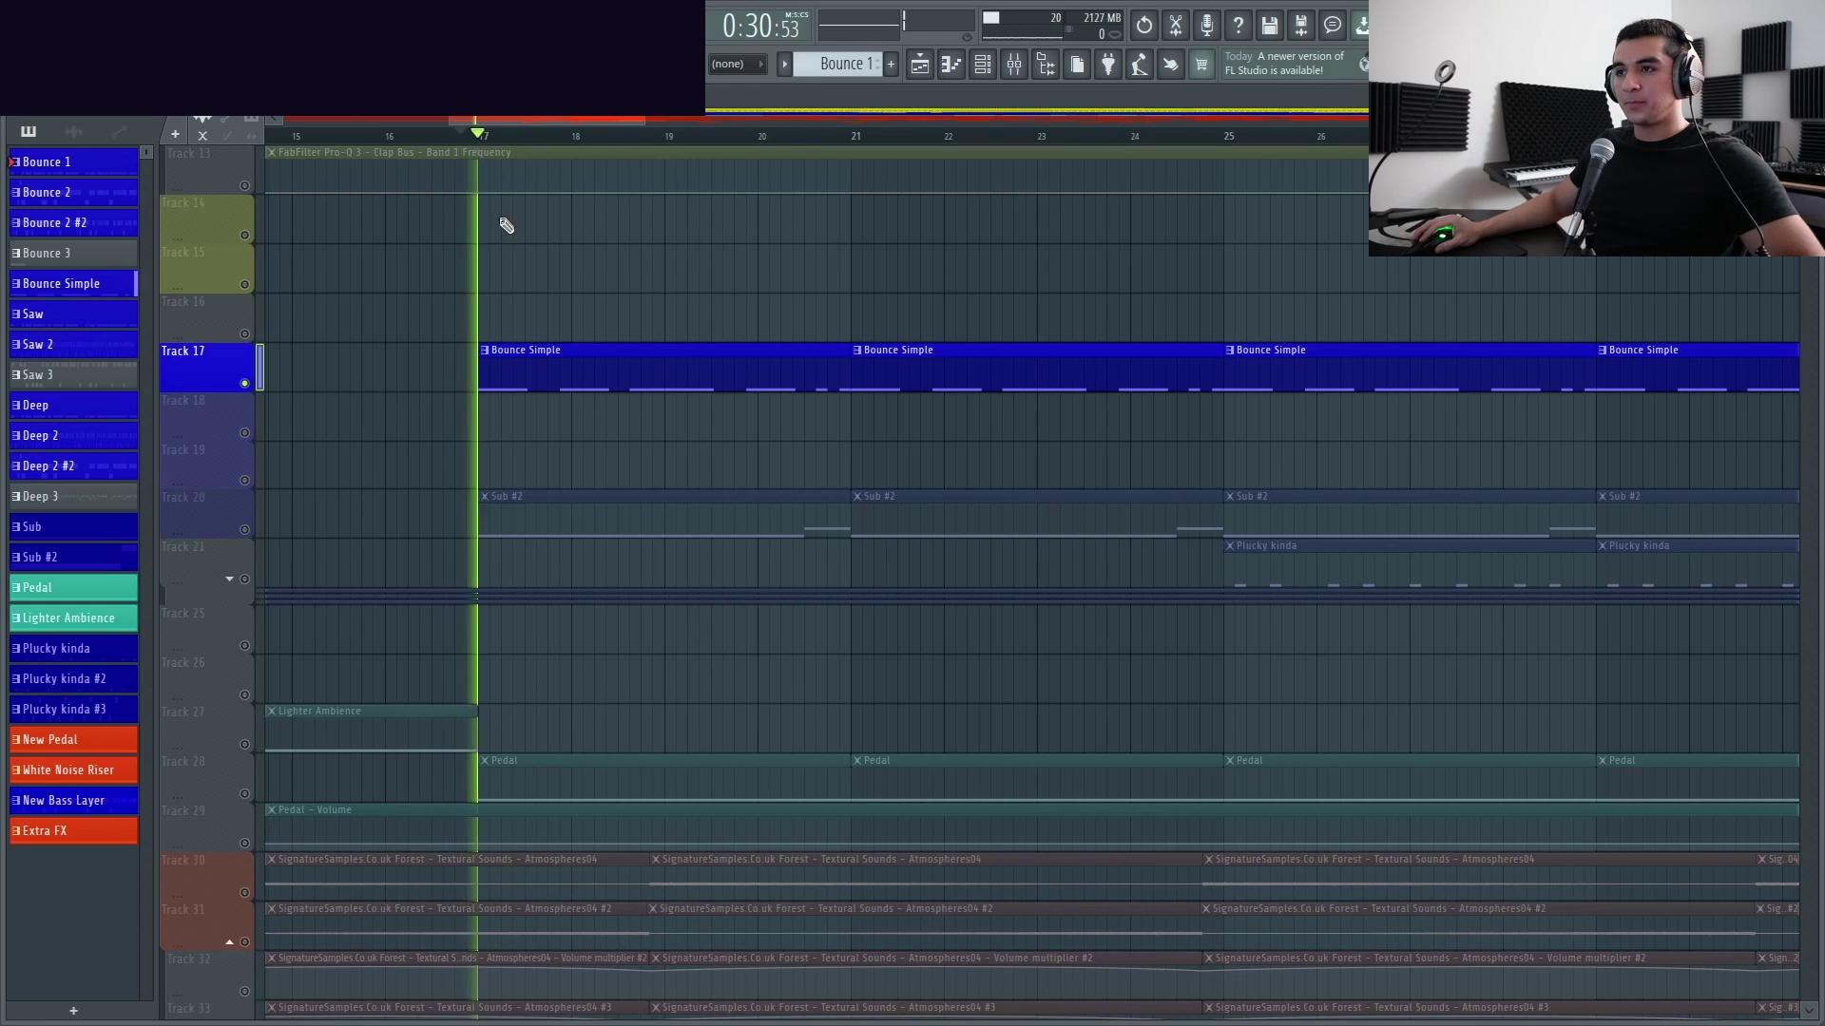
key("space")
right_click(245, 383)
scroll(587, 326, "down", 6)
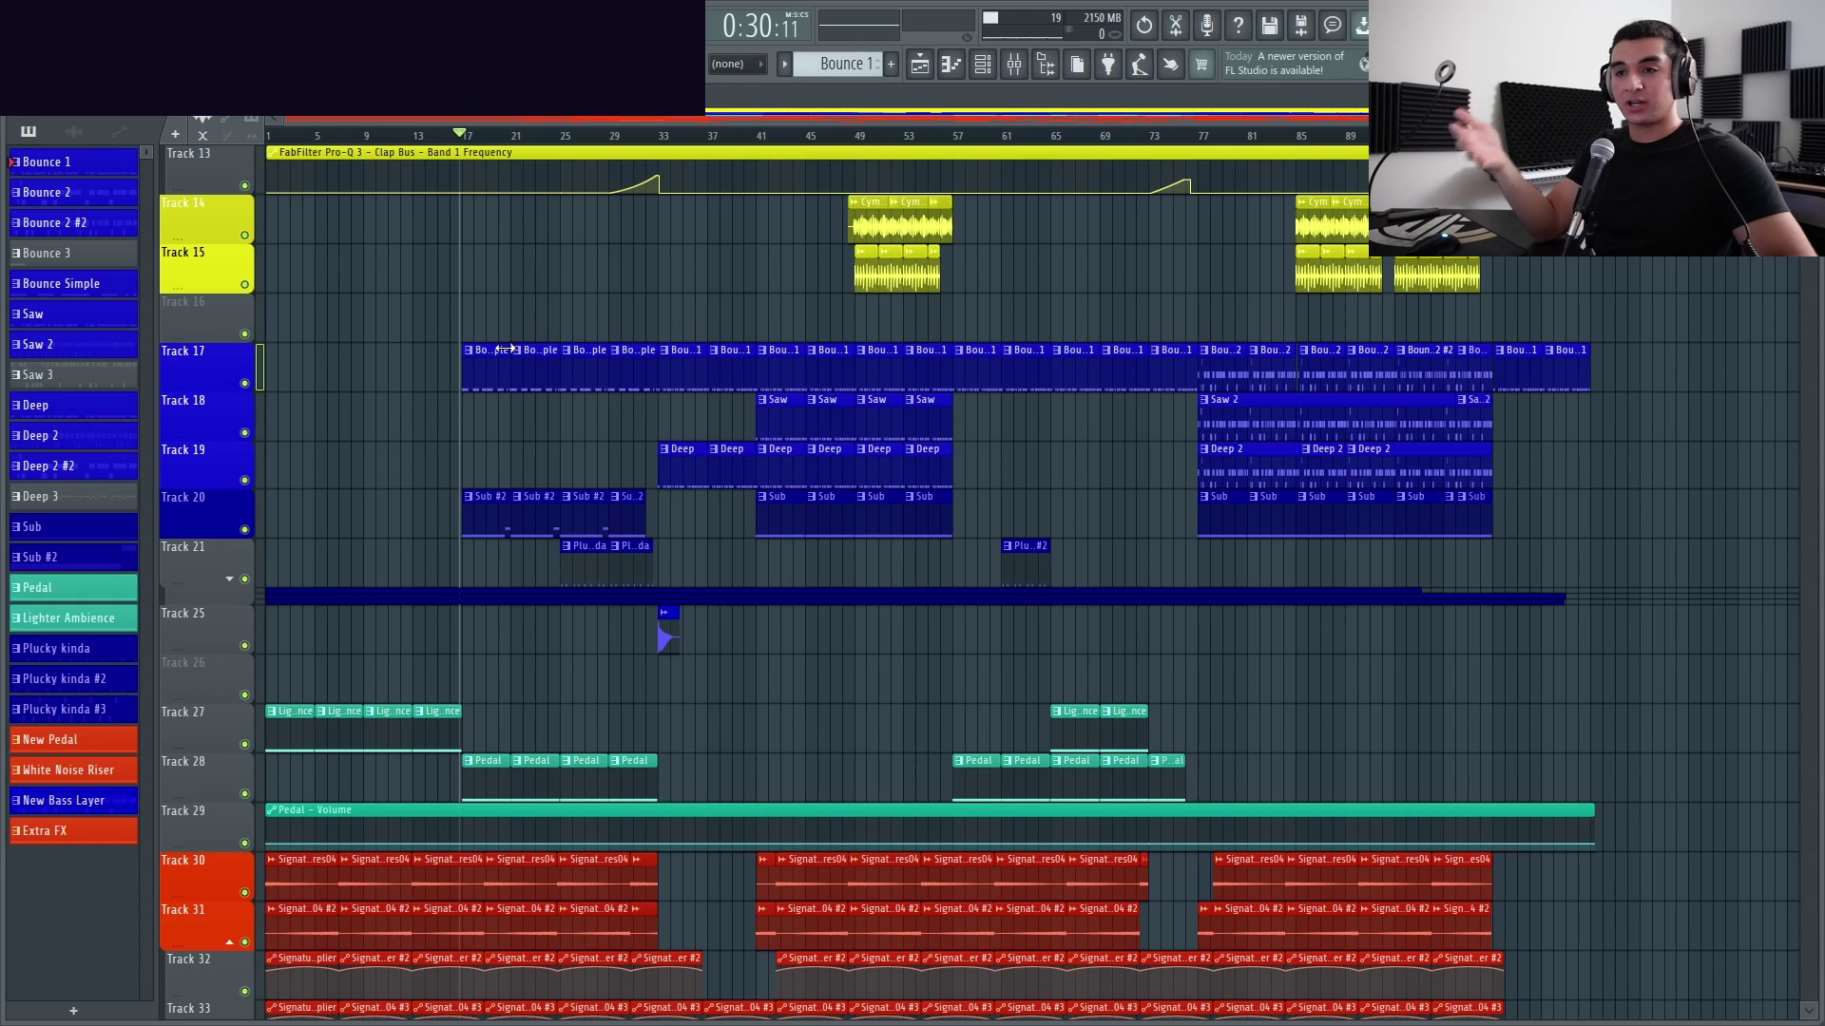
Examine the layout of the drum, bass and ambience tracks across the whole arrangement
scroll(504, 350, "up", 5)
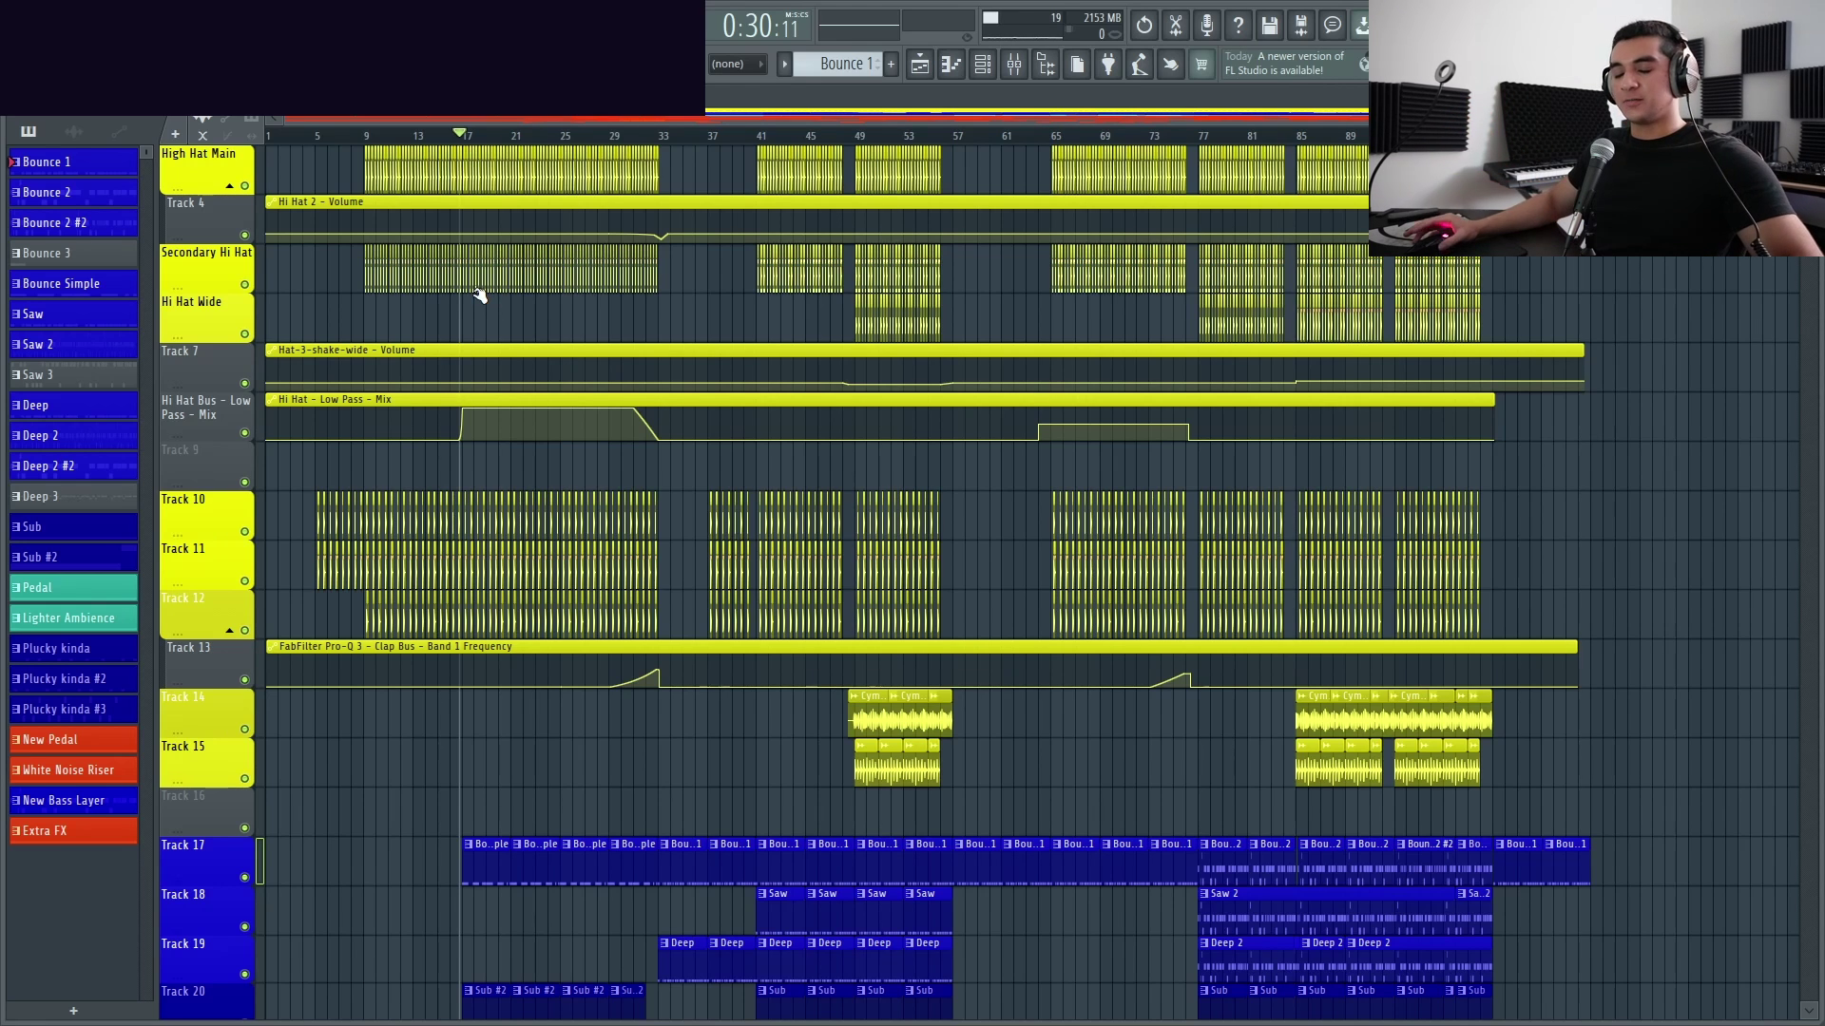
key("space")
scroll(428, 295, "down", 5)
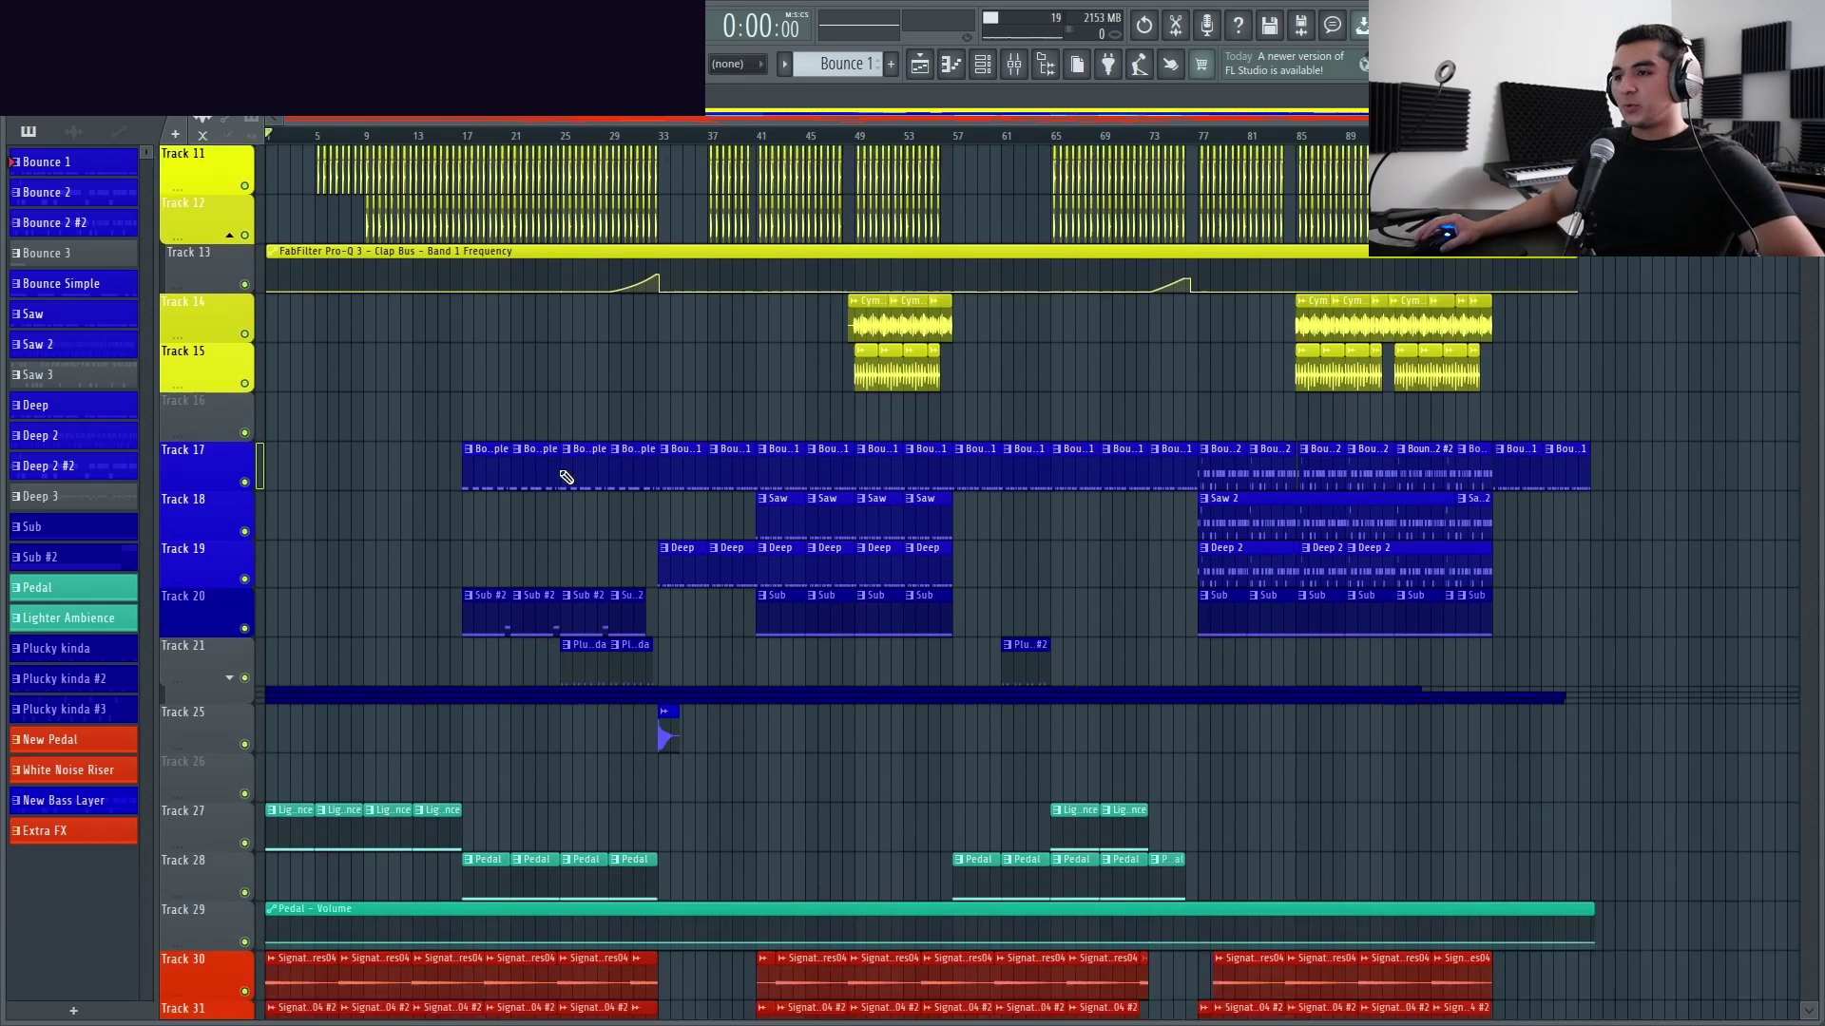
scroll(566, 477, "down", 10)
scroll(605, 513, "up", 15)
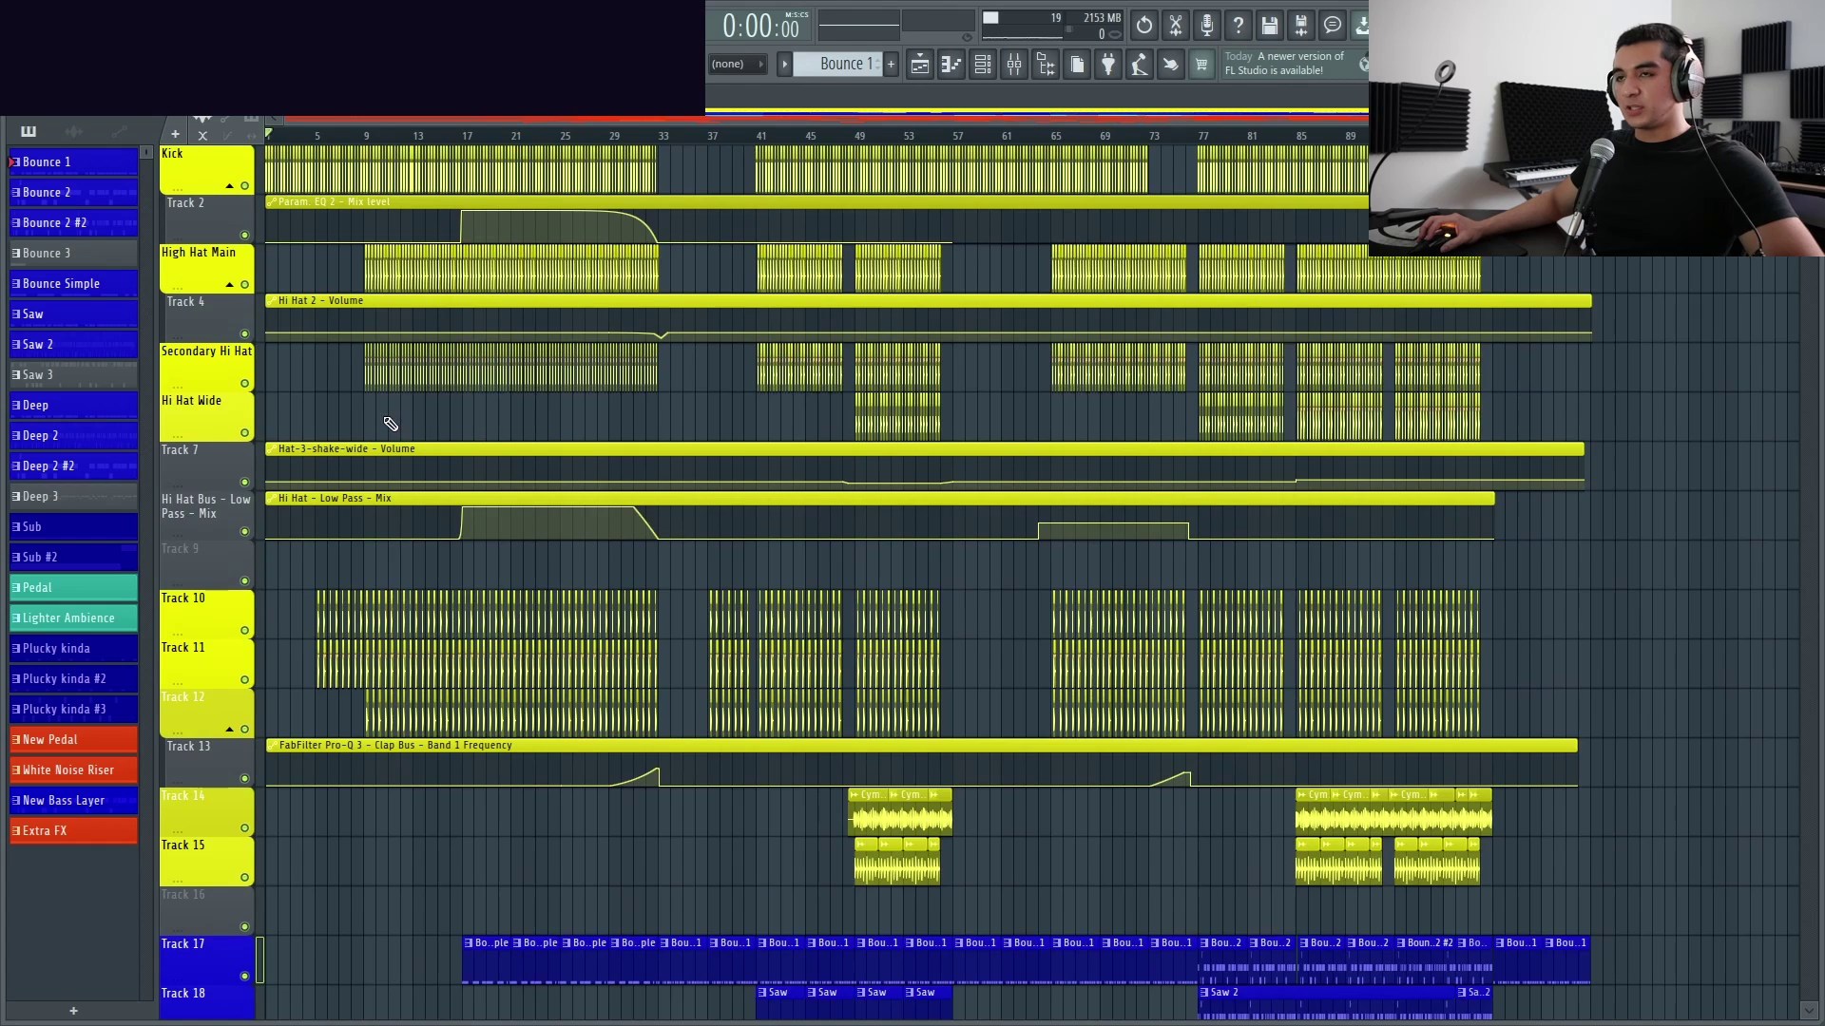
scroll(790, 412, "up", 3)
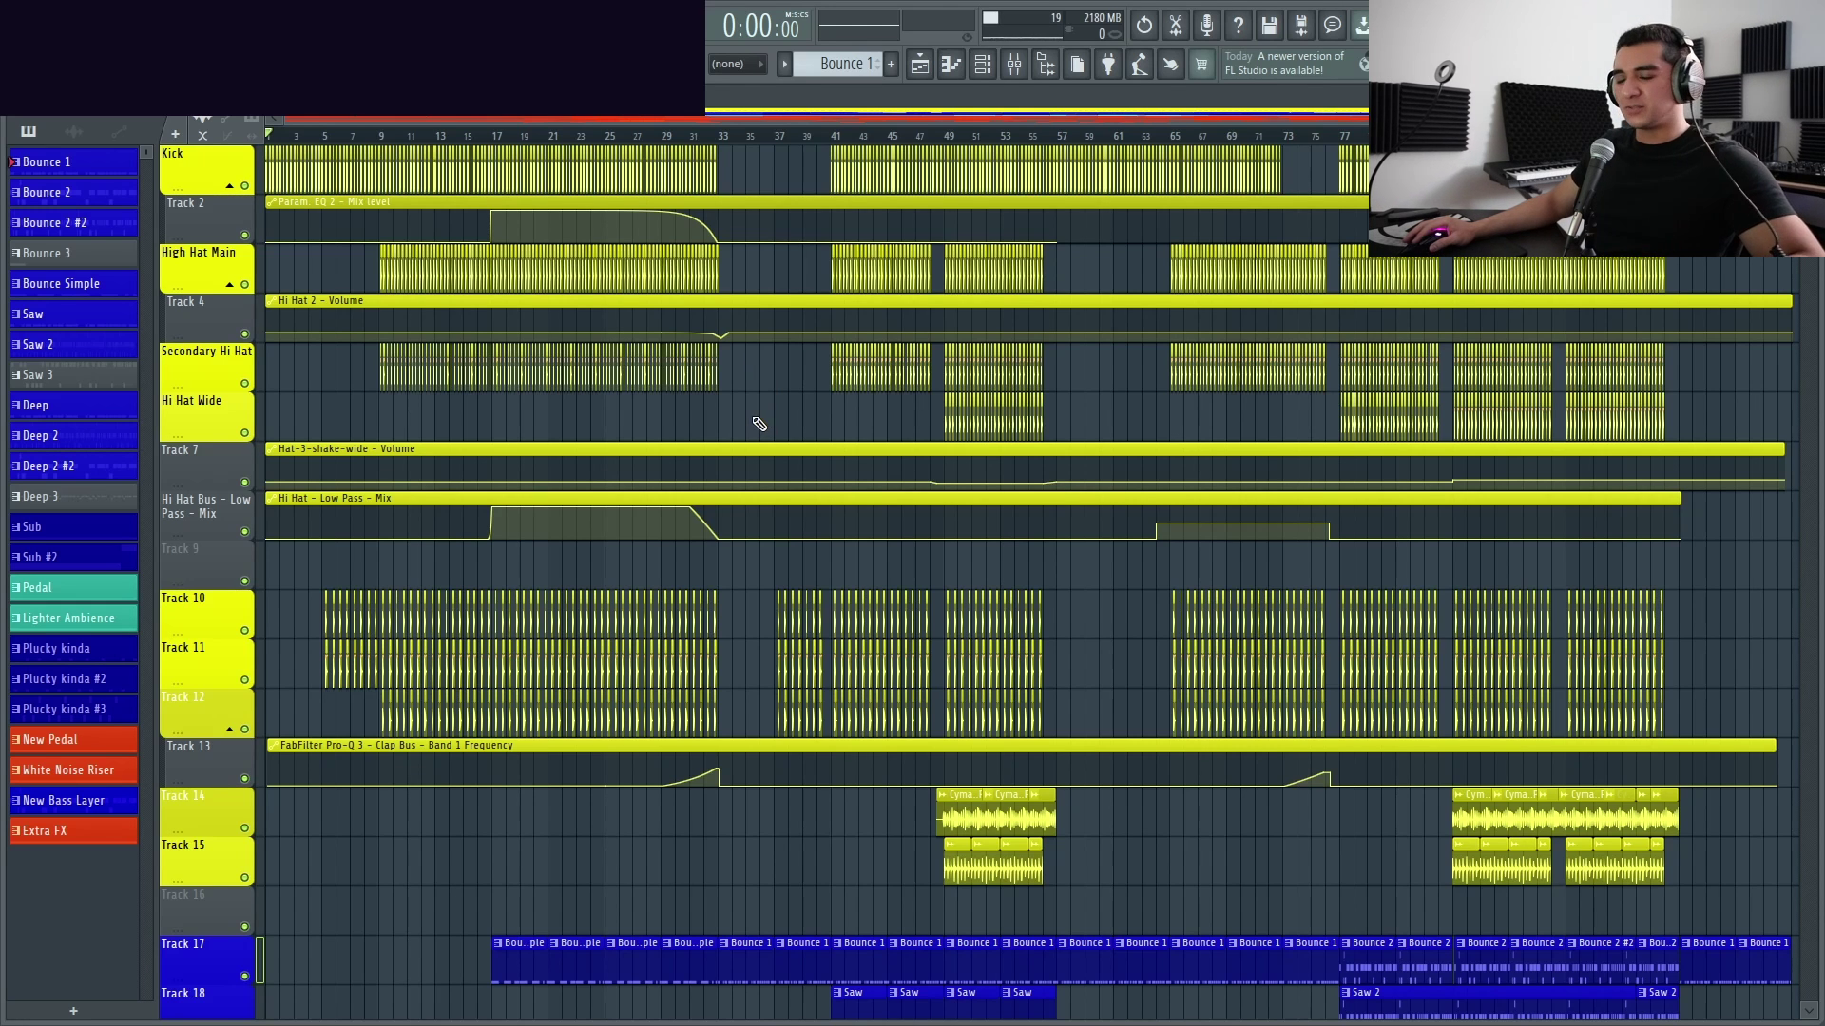
scroll(761, 427, "down", 1)
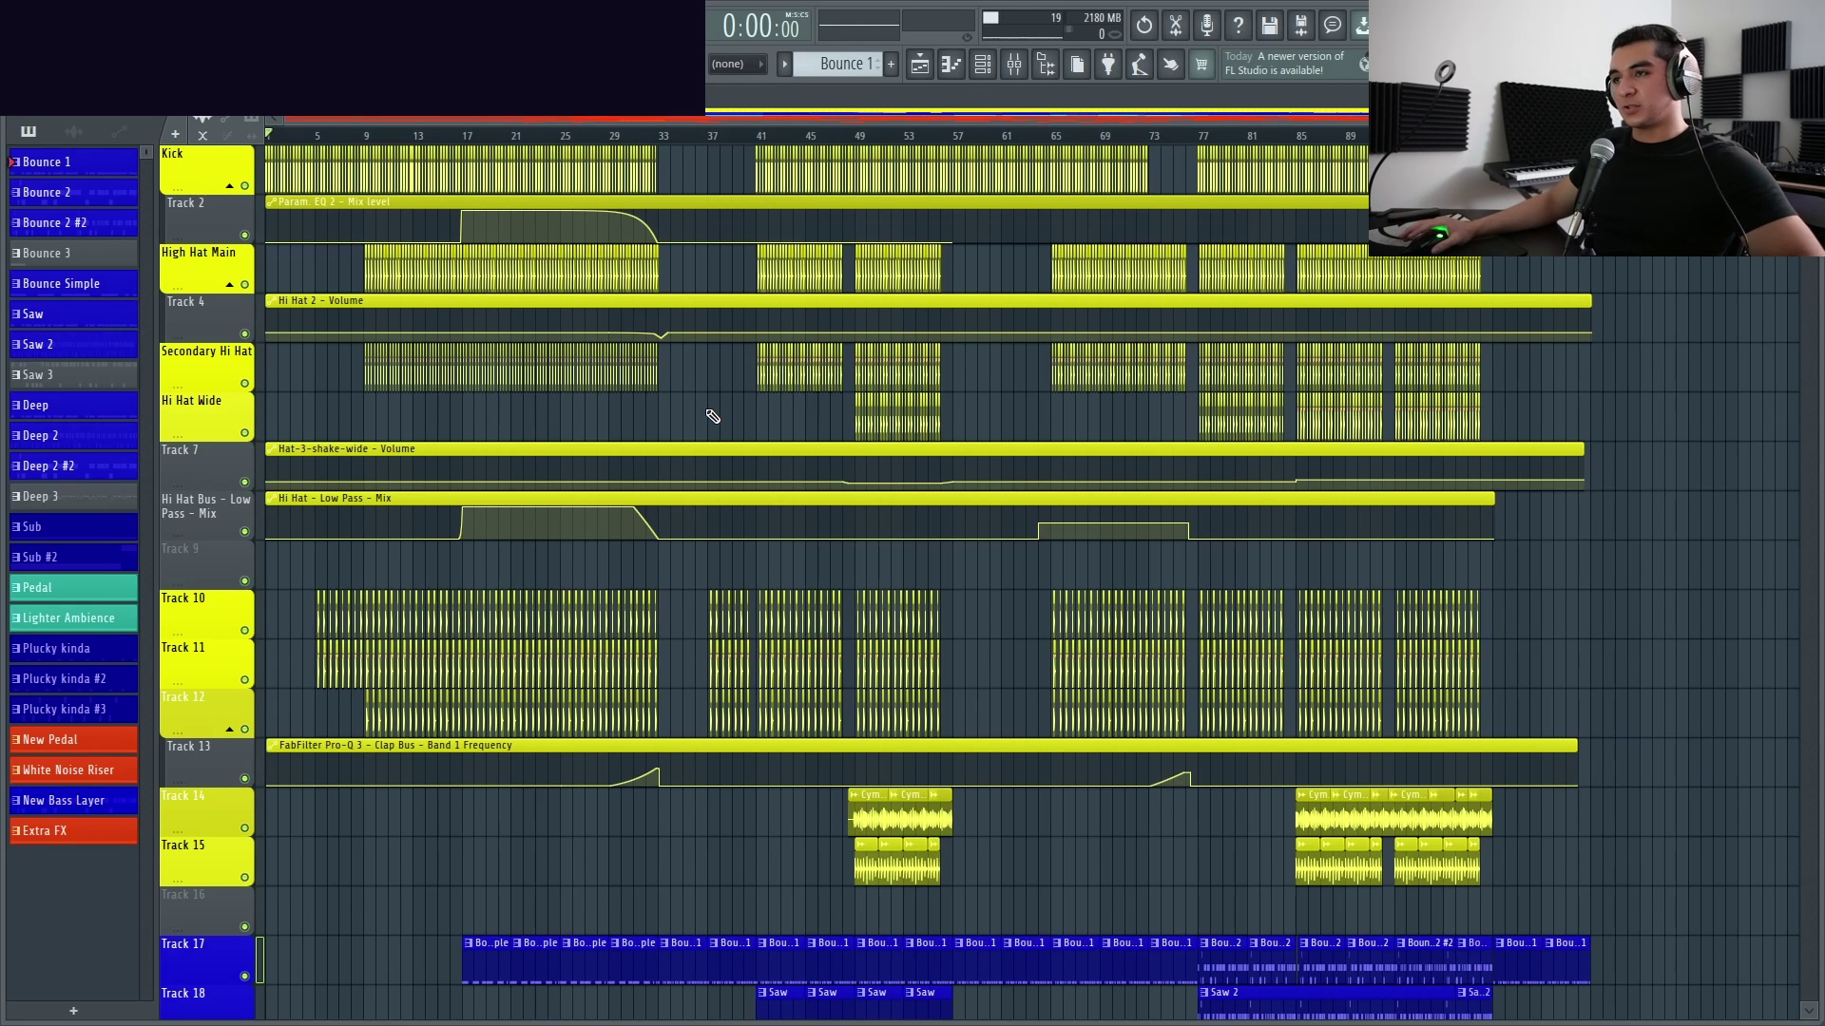
scroll(708, 418, "down", 4)
scroll(686, 466, "up", 4)
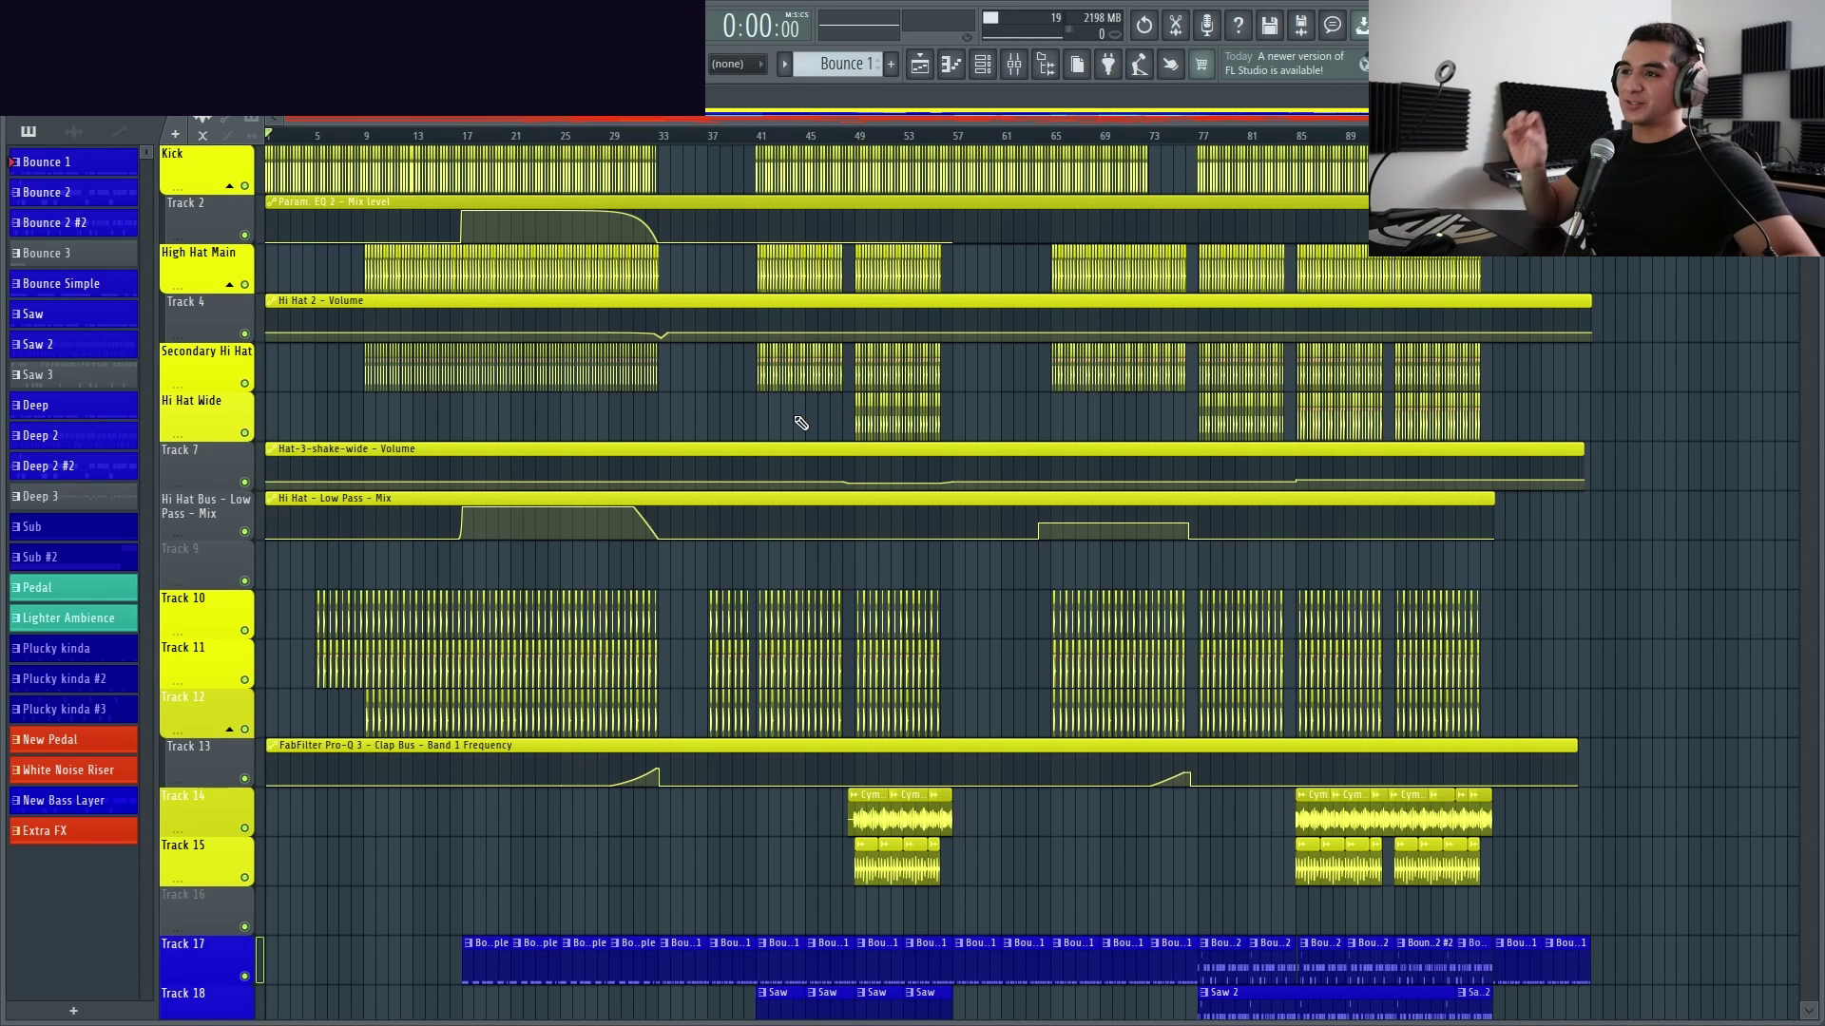
scroll(796, 418, "down", 6)
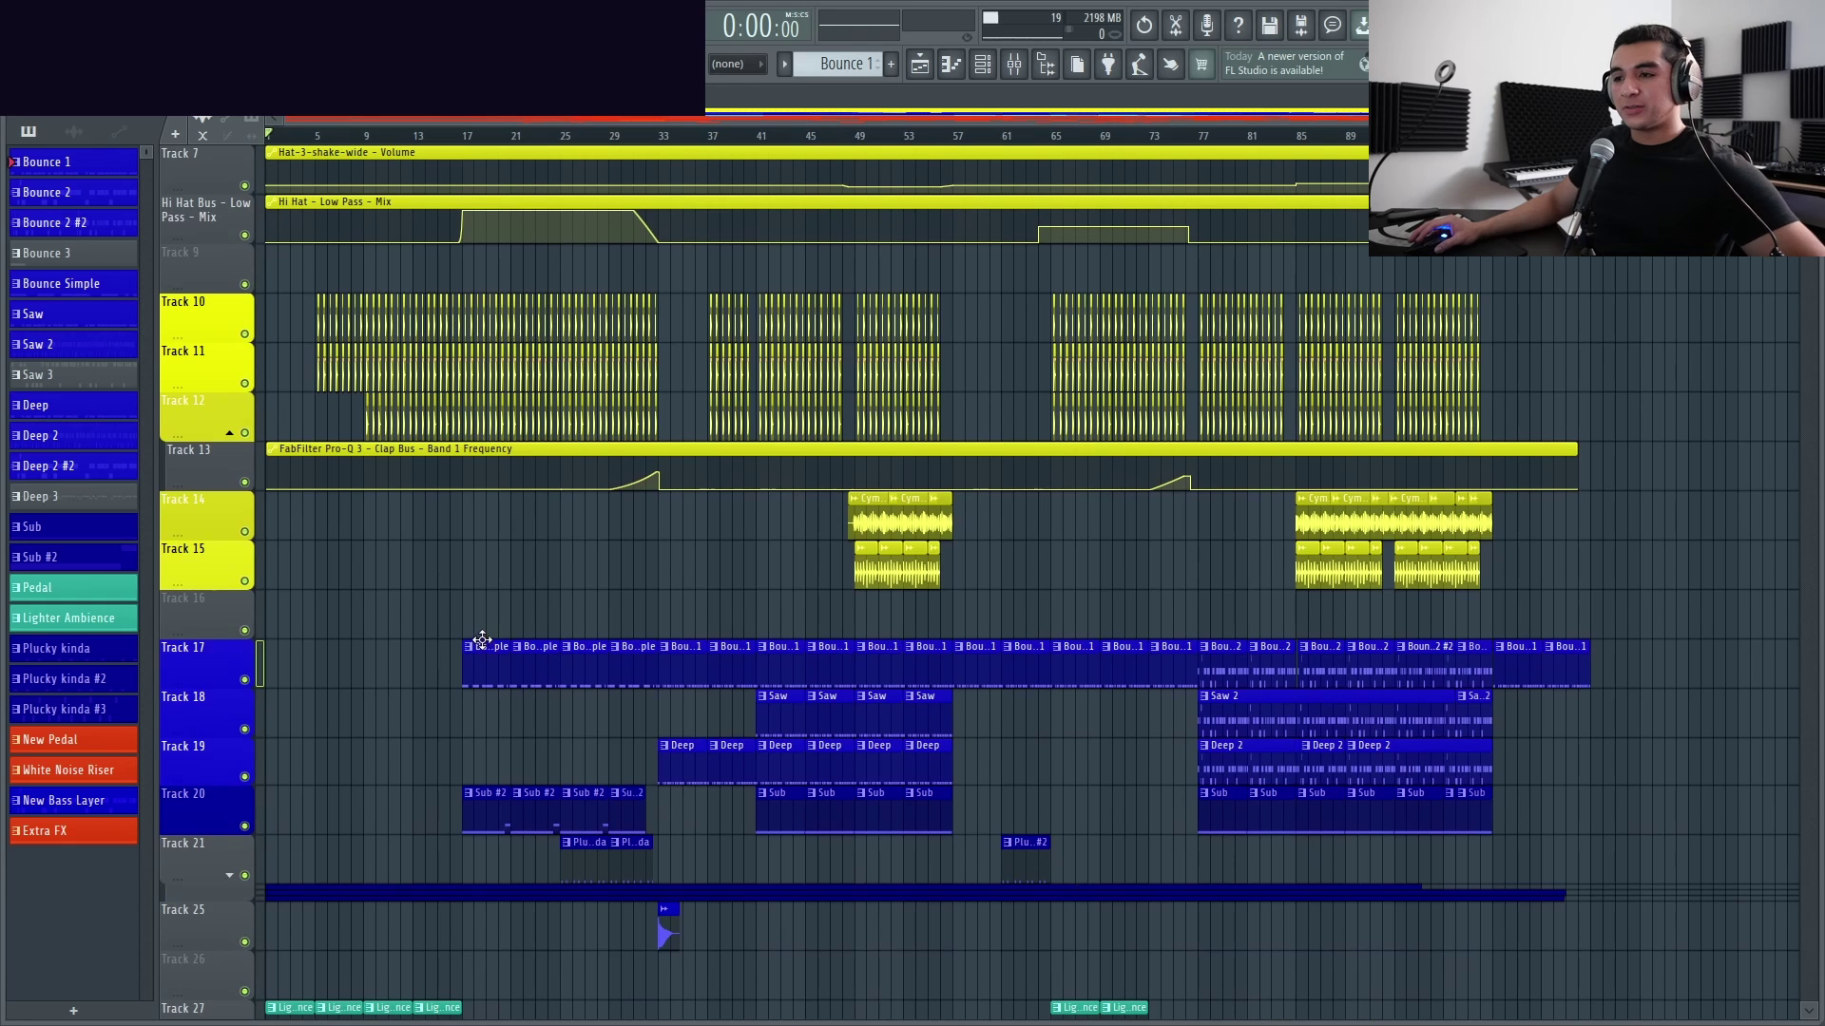
scroll(466, 625, "down", 1)
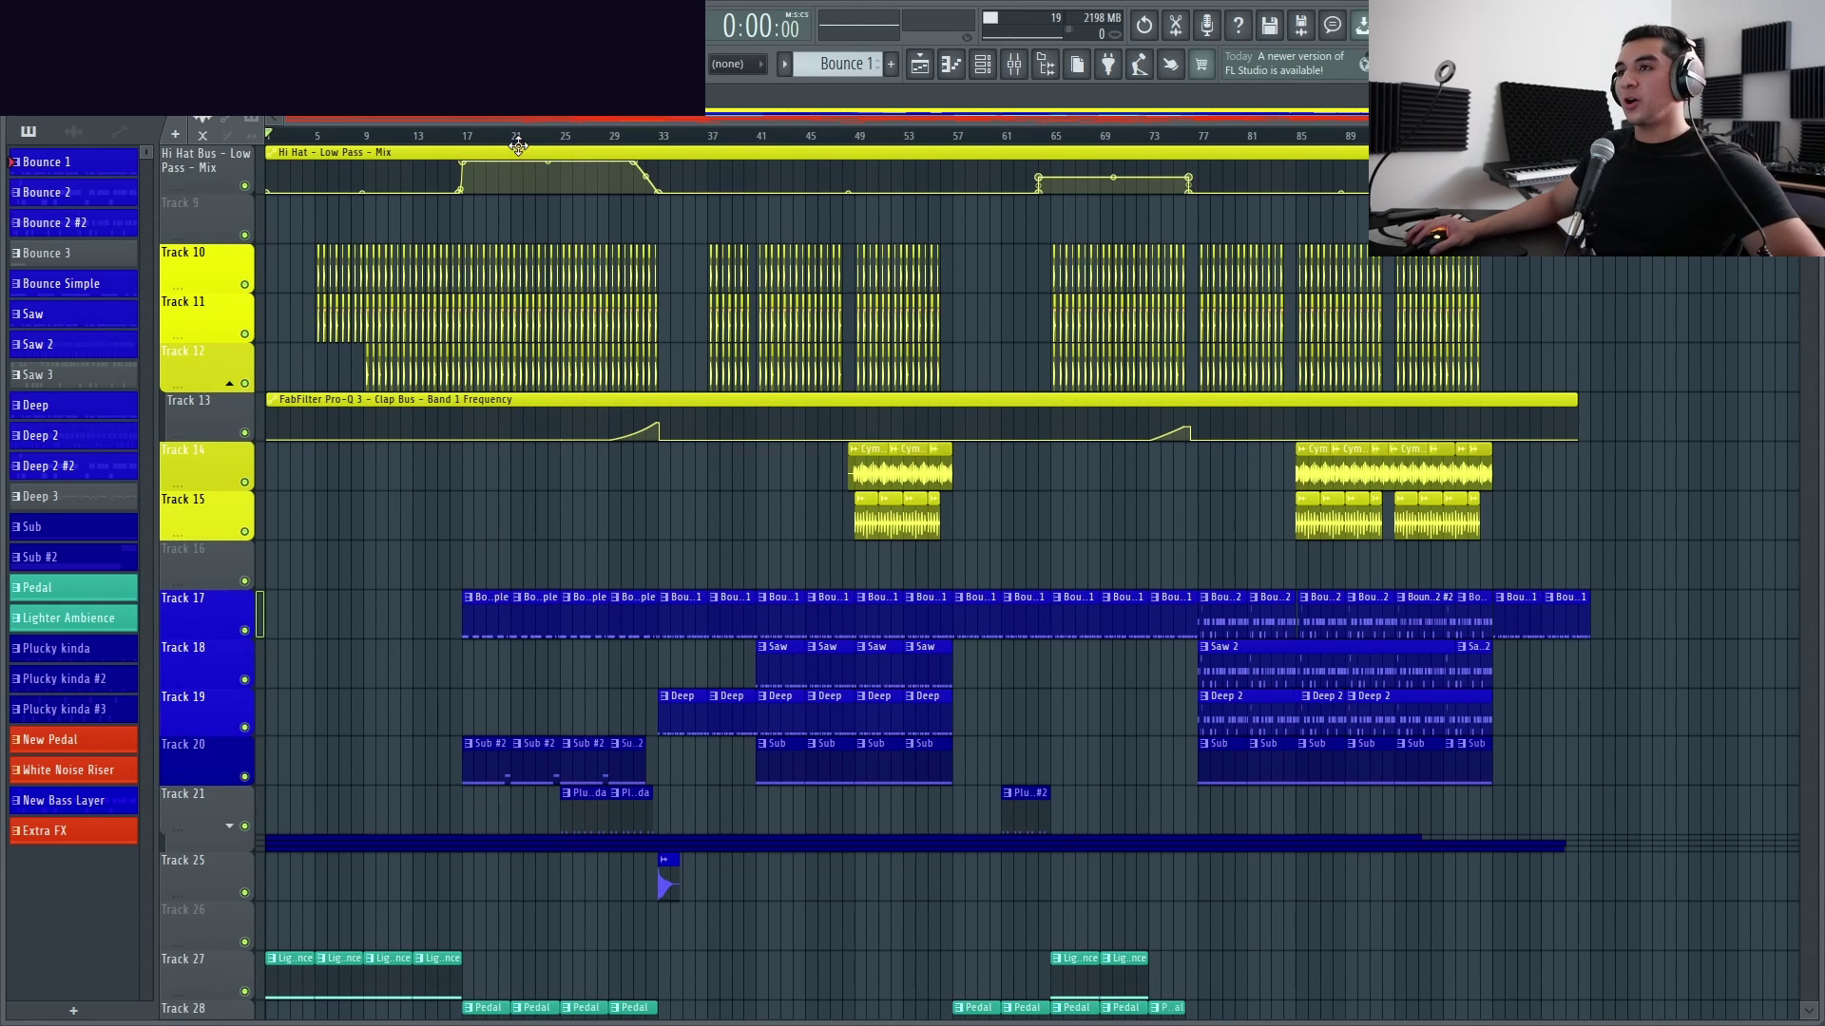
Move the playhead to the second drop near bar 77, back to bar 21, and return it to the start
left_click_drag(521, 131, 1205, 134)
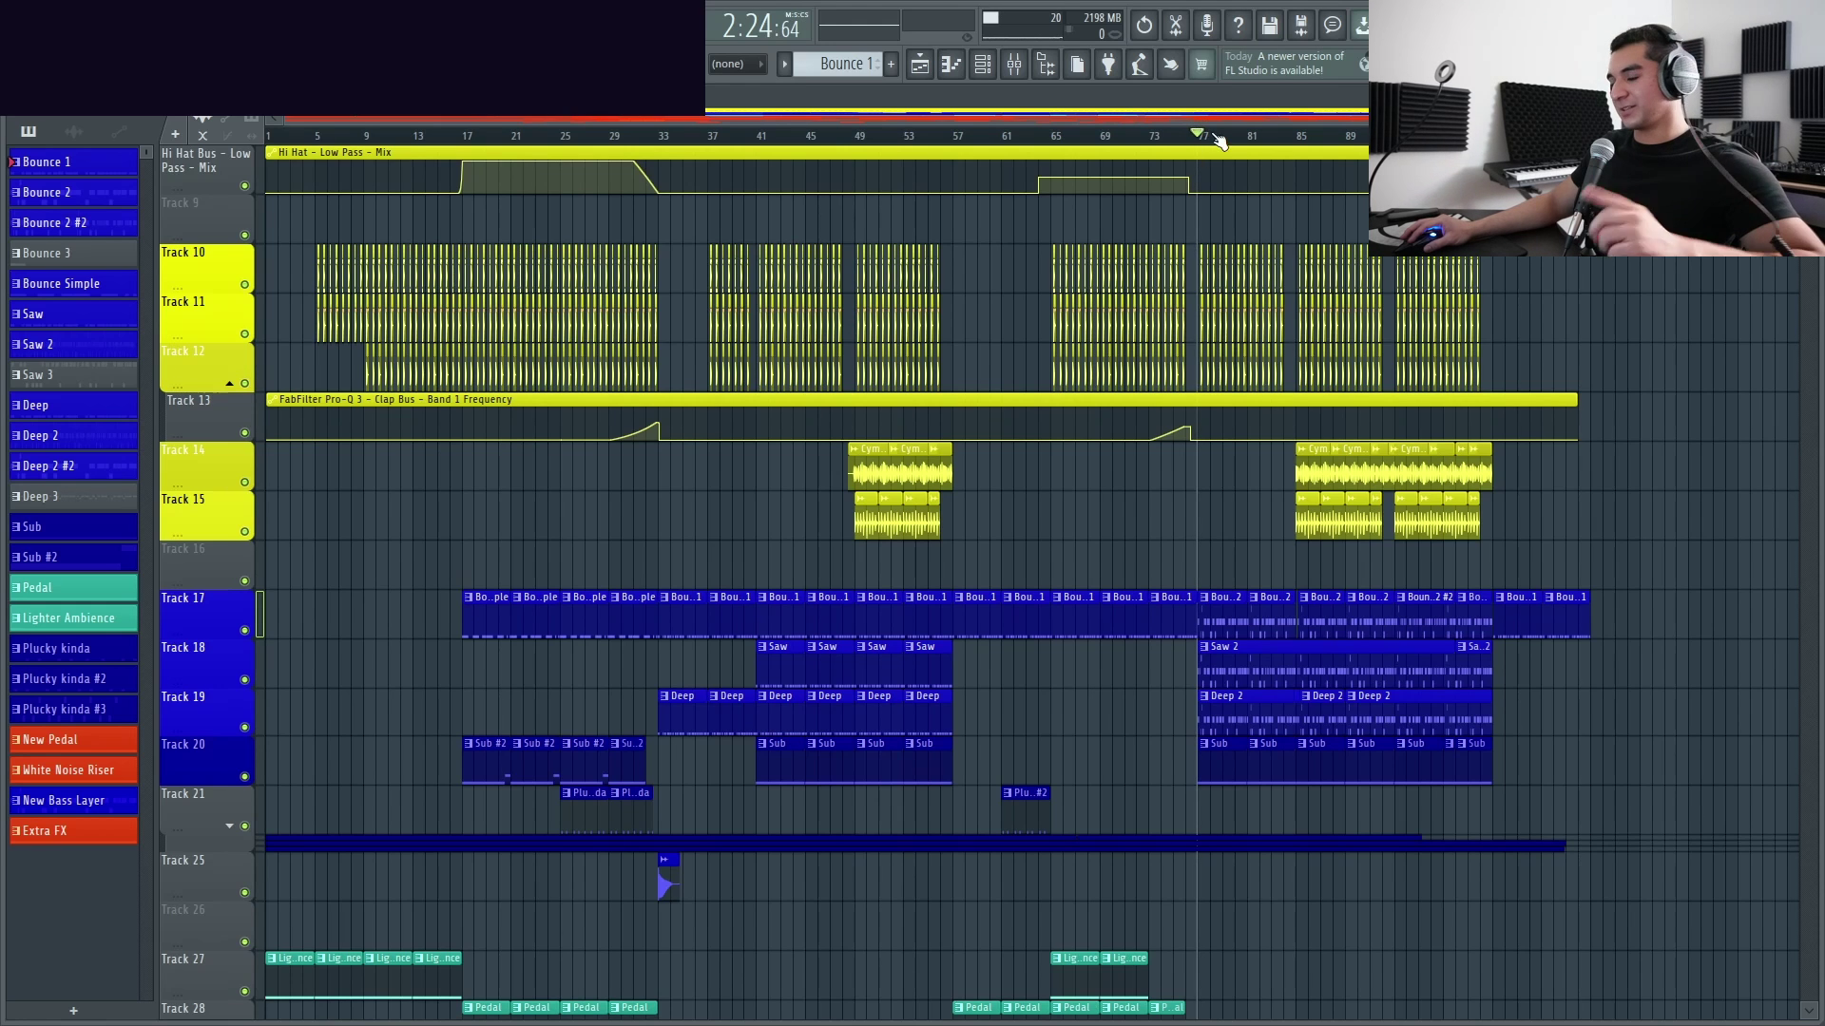
key("space")
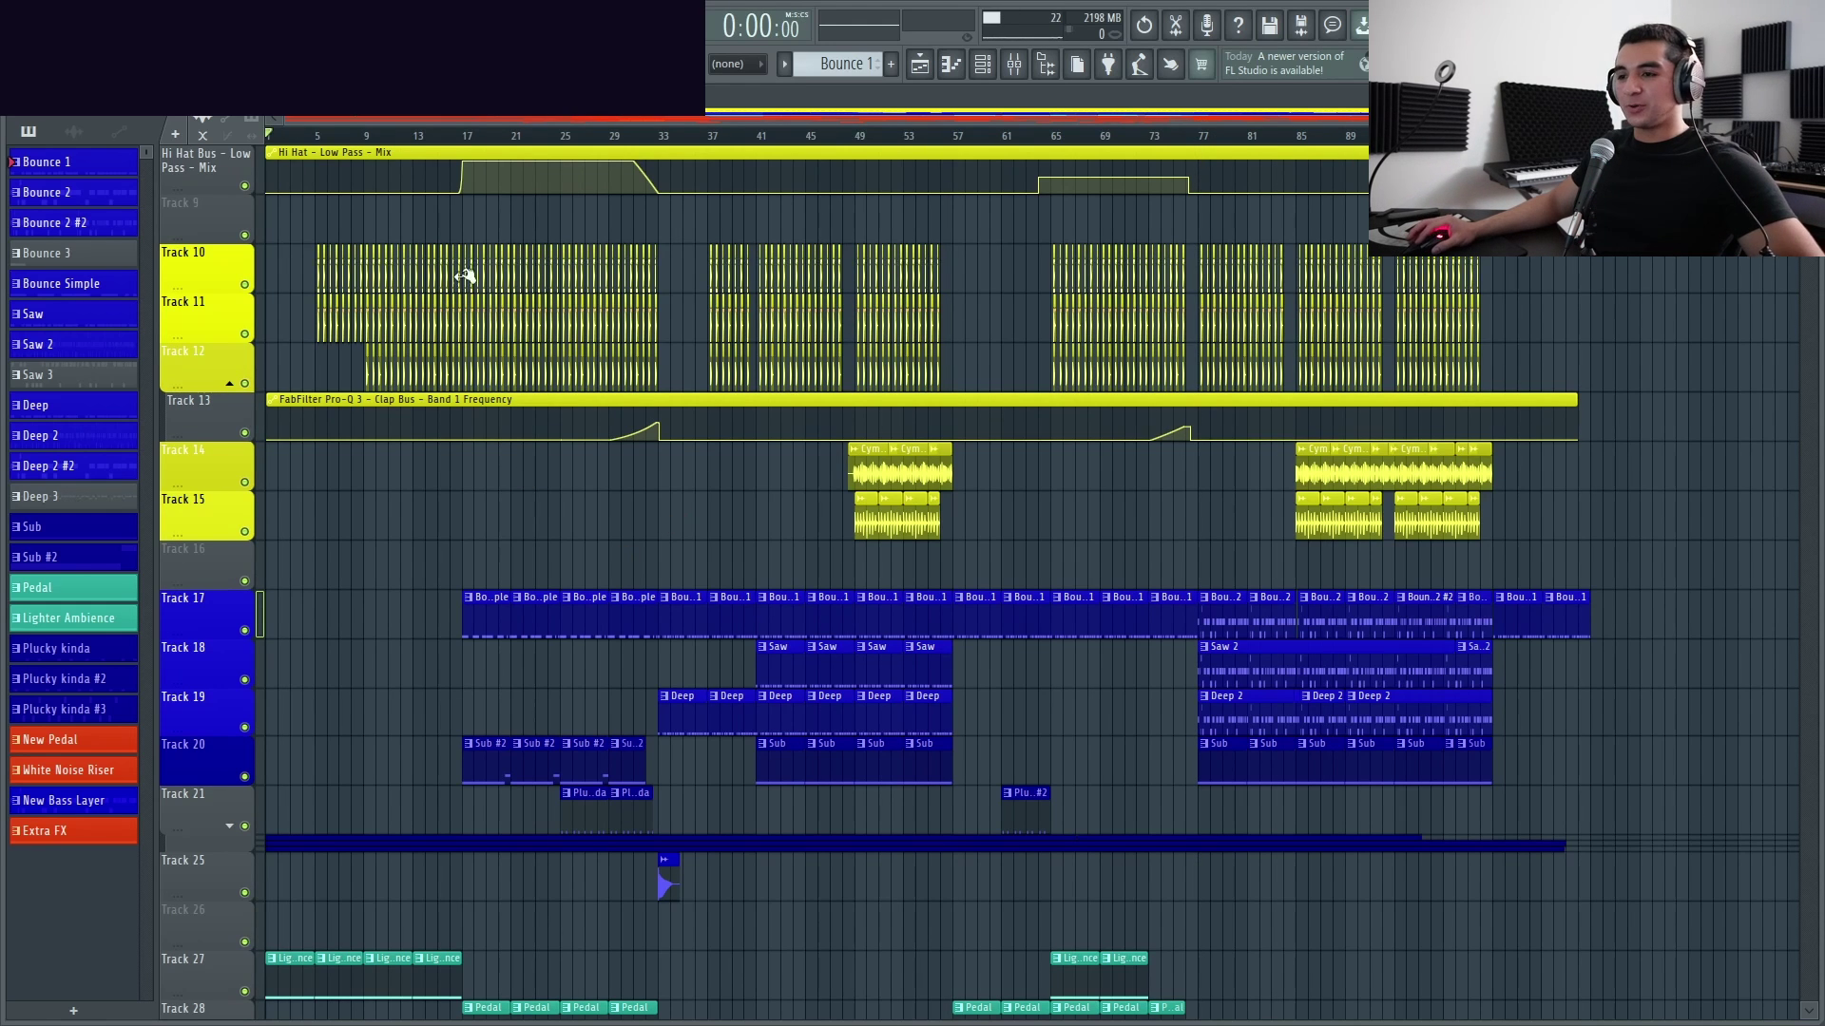
left_click(510, 134)
left_click(502, 134)
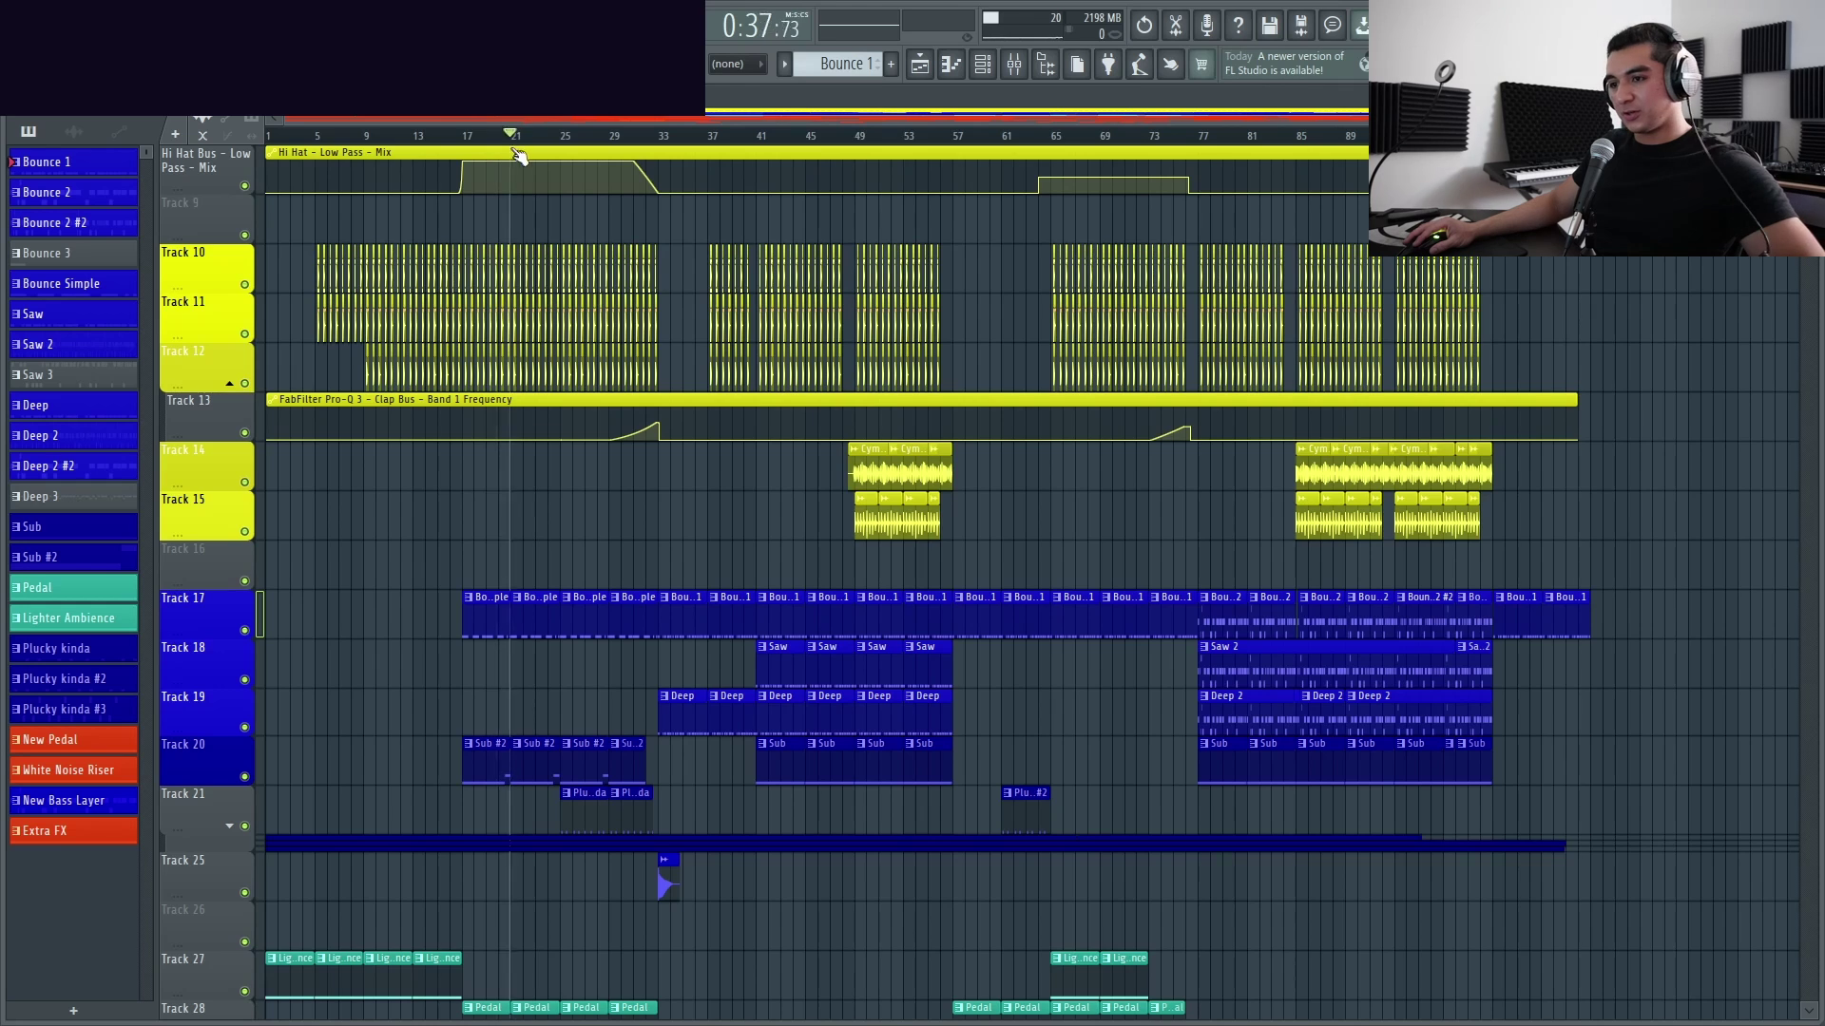
scroll(361, 475, "up", 7)
key("space")
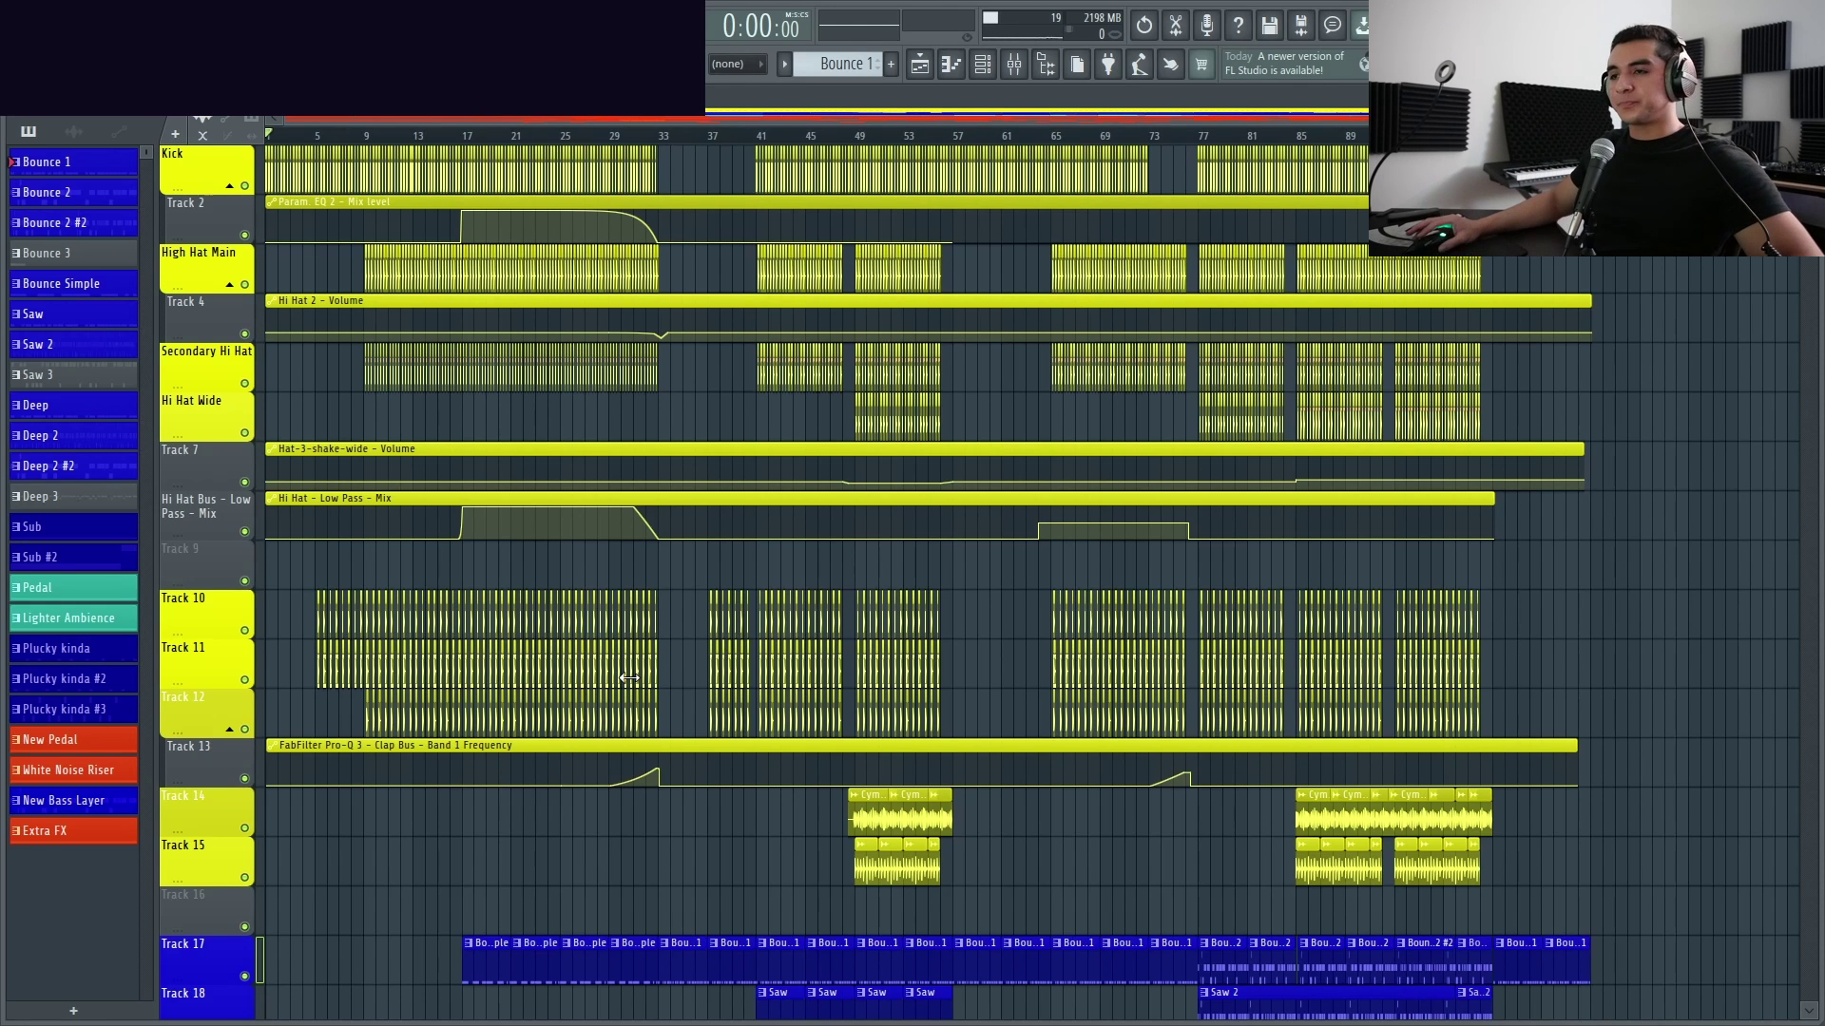
Play the song's intro from bar 1 while examining its kick, ambience and atmosphere tracks, and stop playback
scroll(915, 399, "up", 5)
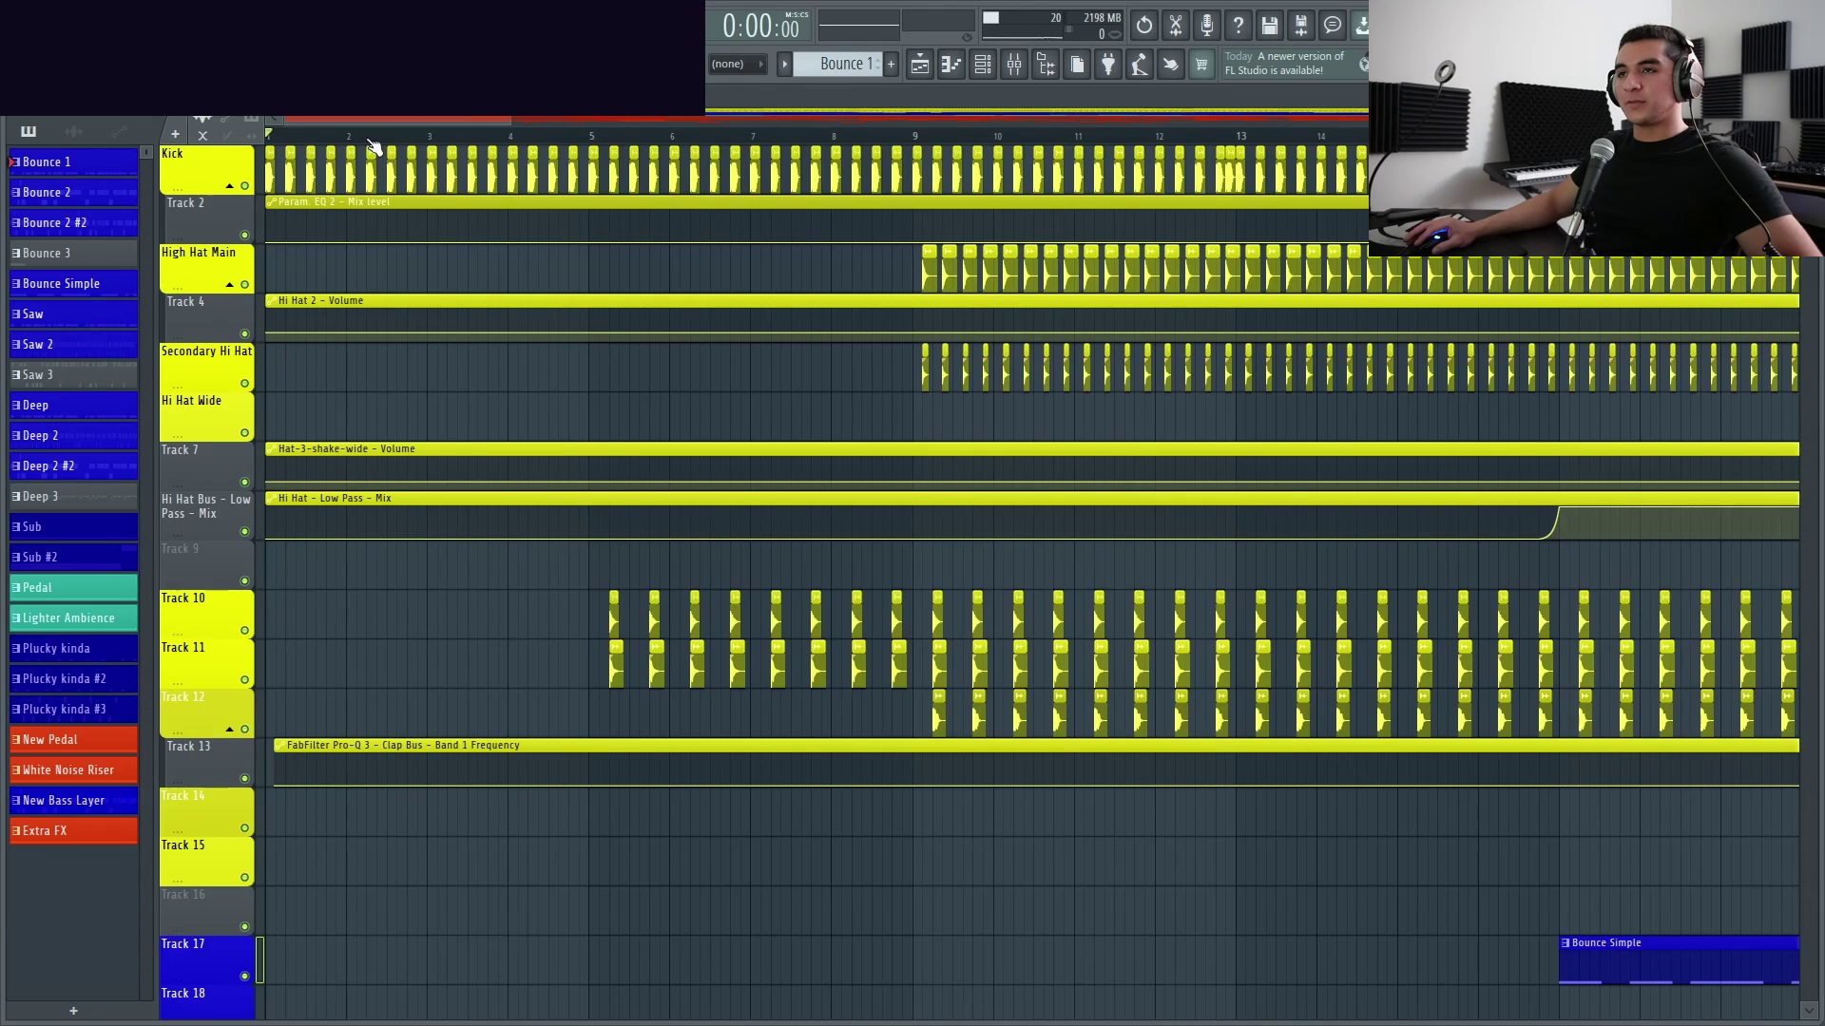
scroll(437, 325, "down", 2)
scroll(437, 325, "down", 2)
key("space")
scroll(283, 390, "down", 4)
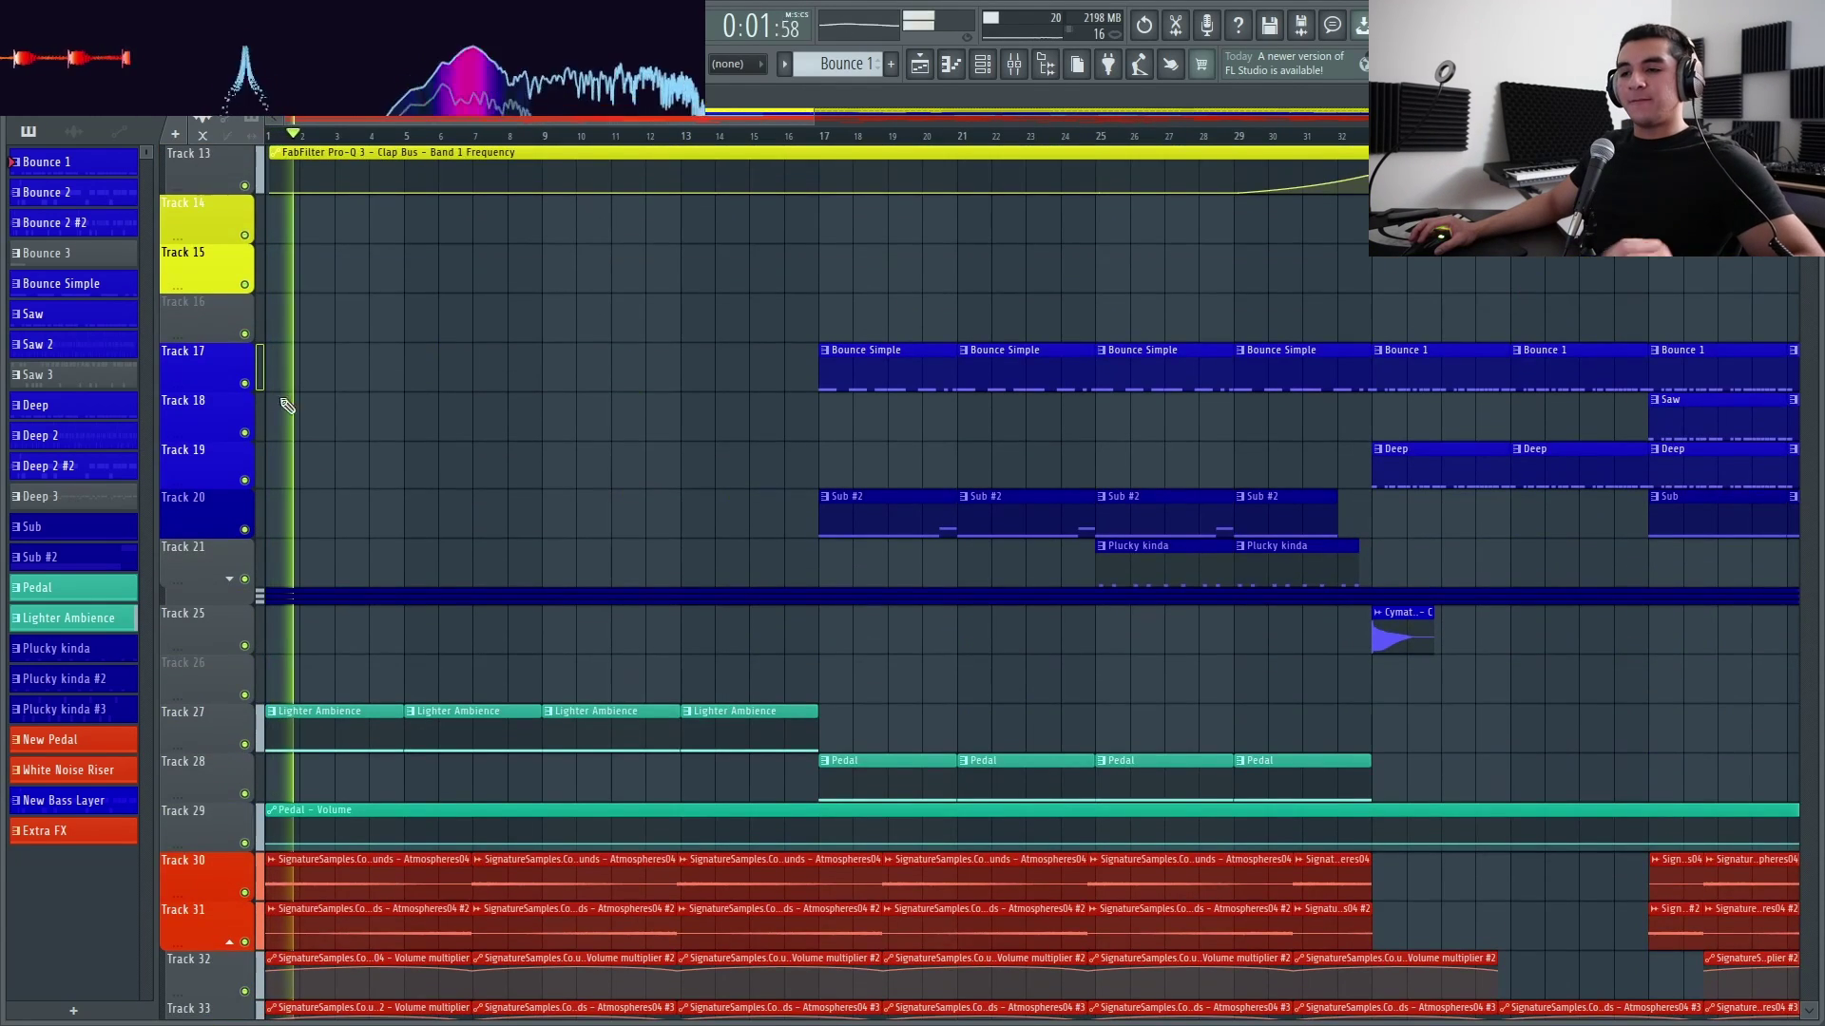
scroll(313, 433, "down", 2)
scroll(236, 493, "down", 2)
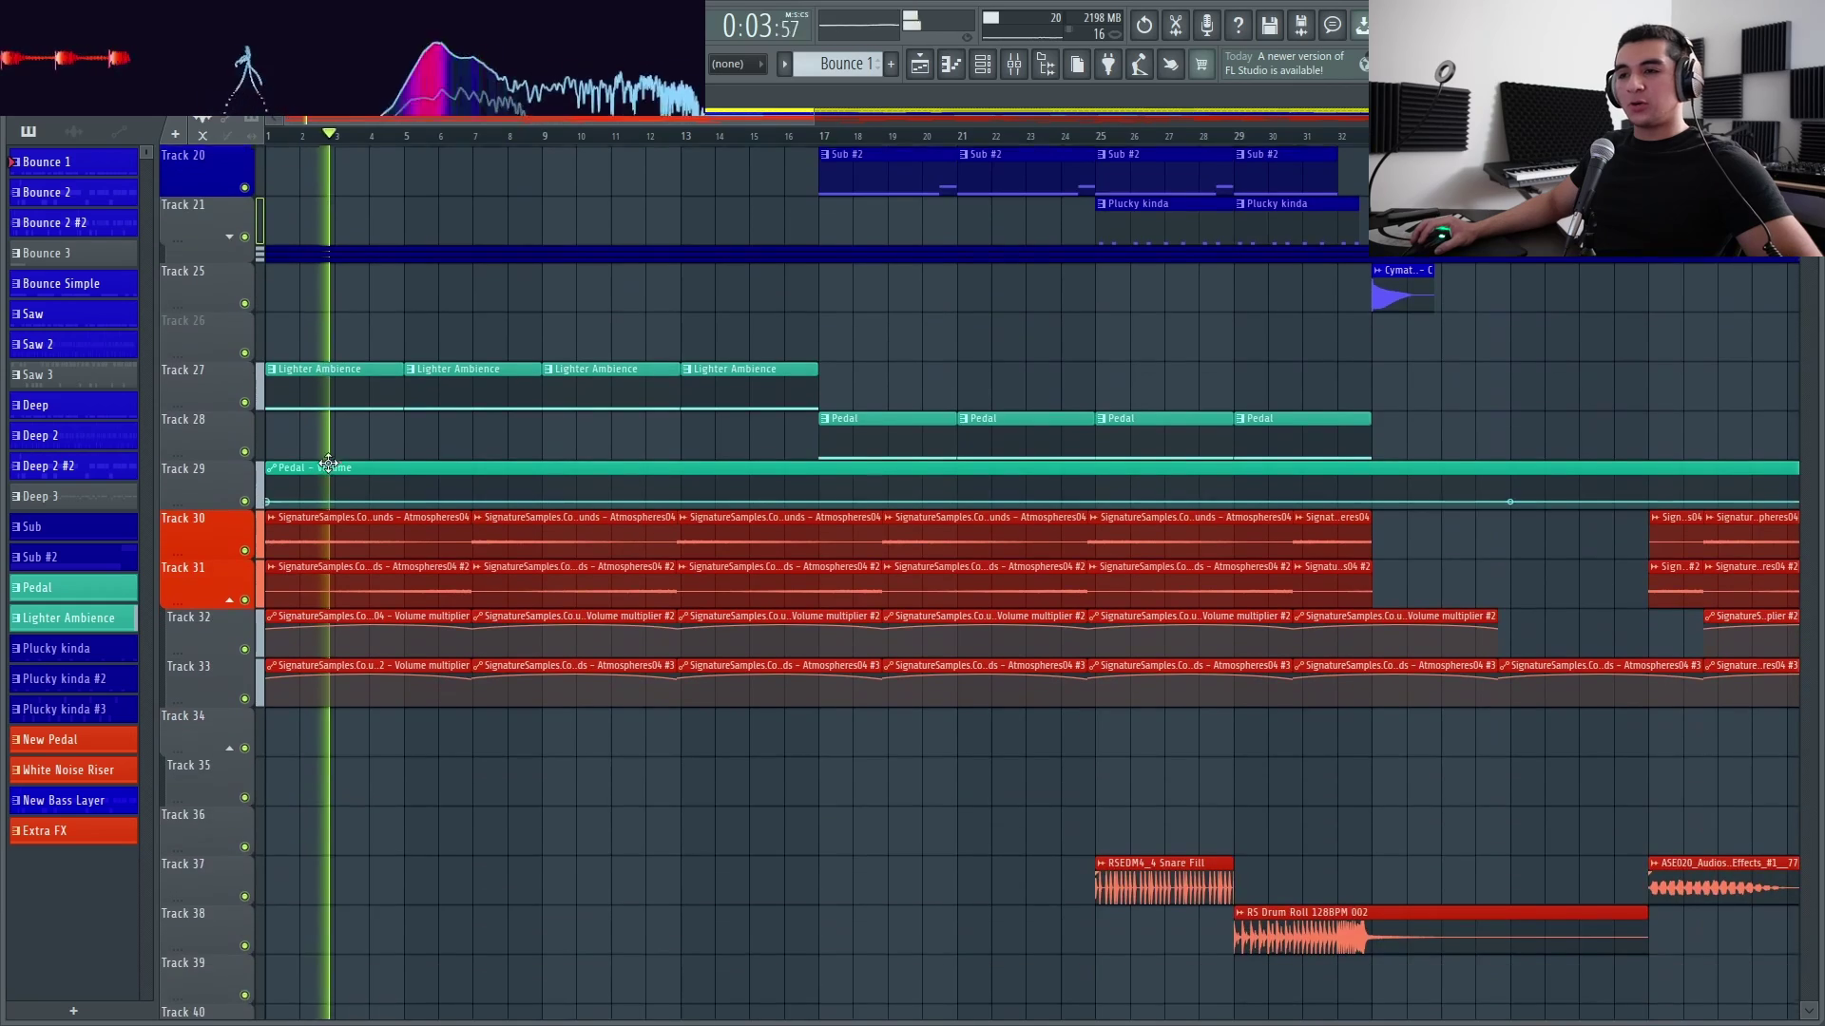
scroll(258, 465, "up", 10)
scroll(259, 466, "up", 1)
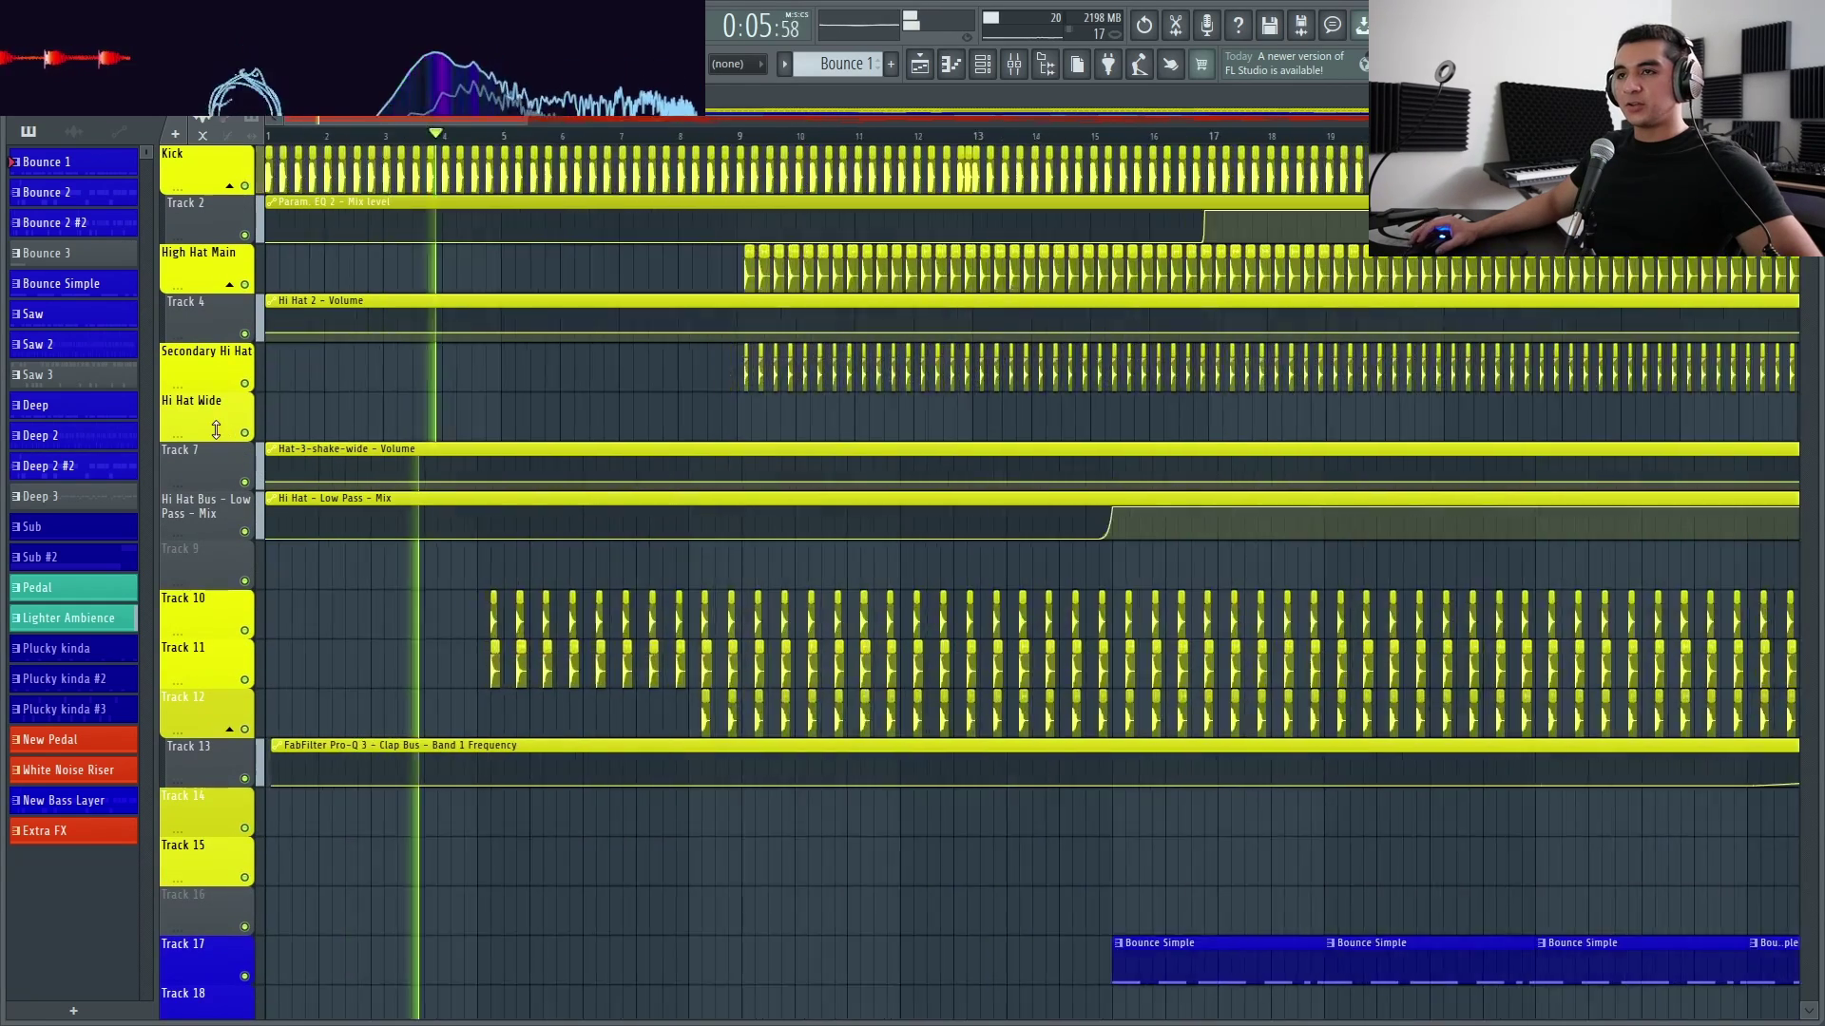
scroll(916, 419, "up", 6)
key("space")
Inspect the channel settings of the kick and Forest Atmospheres04 samples, then briefly open and close the mixer
double_click(367, 181)
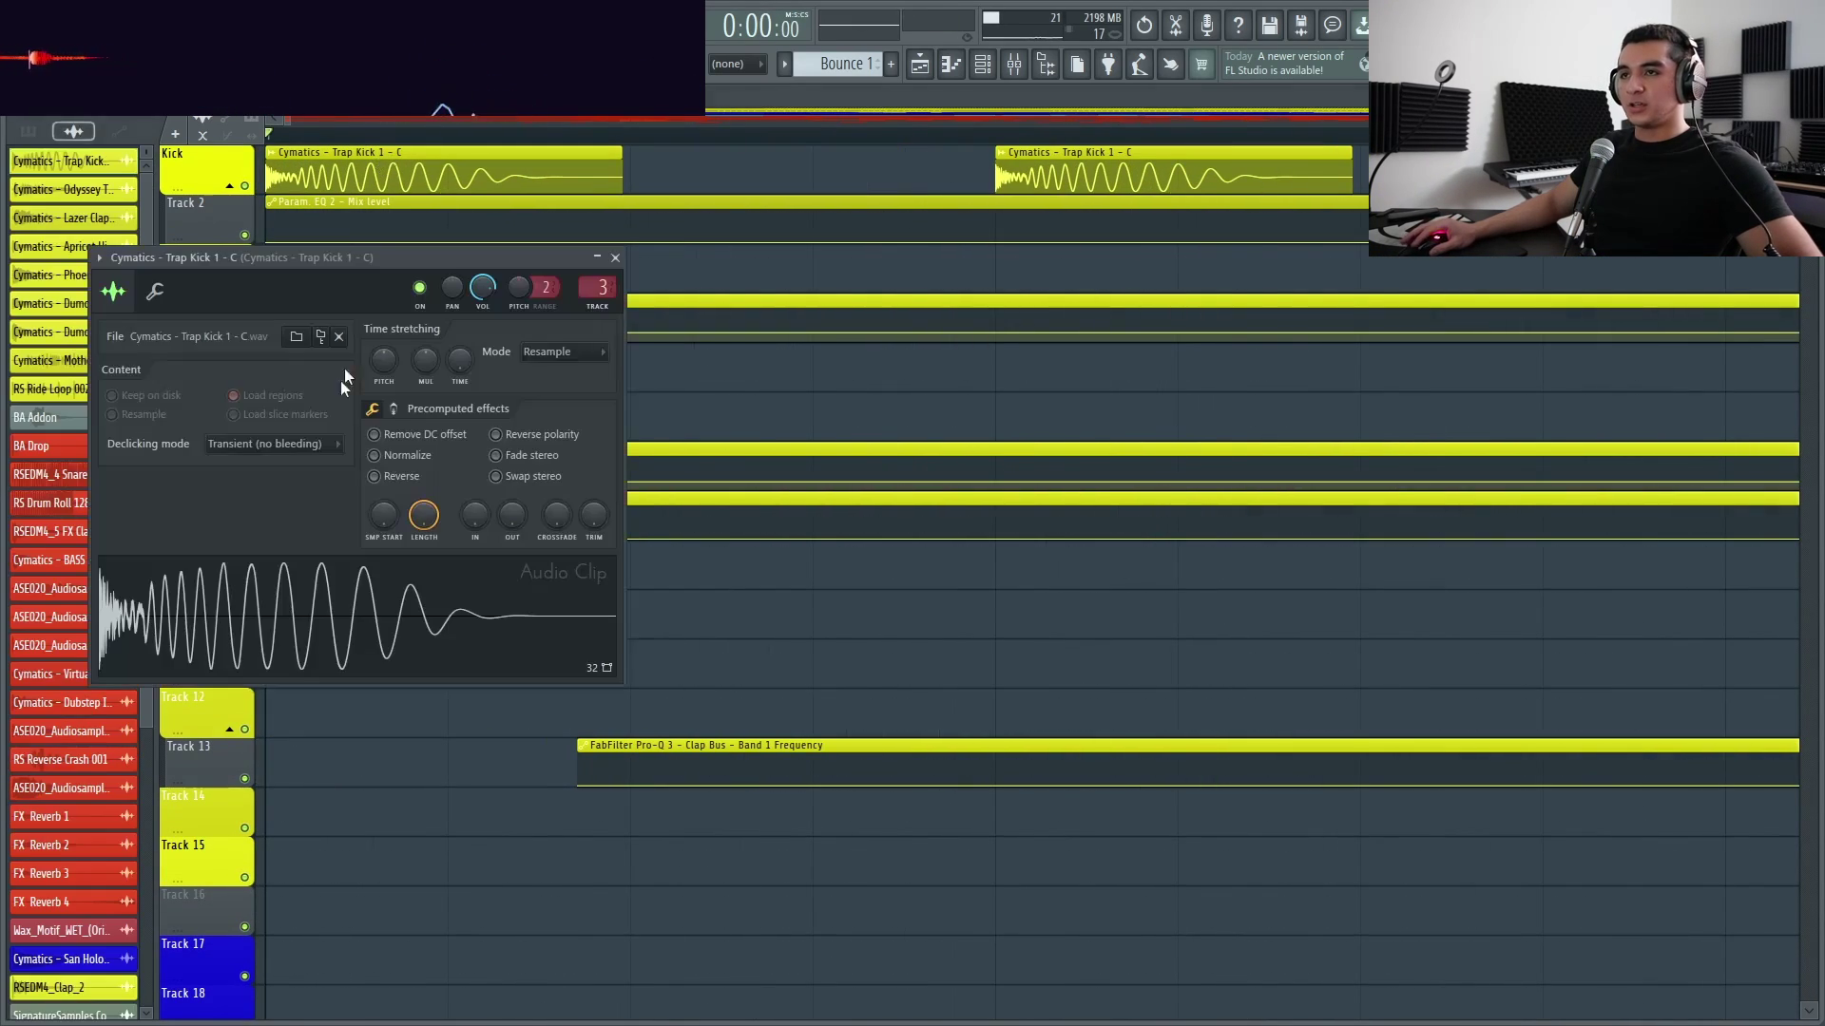
left_click(615, 269)
scroll(444, 419, "down", 9)
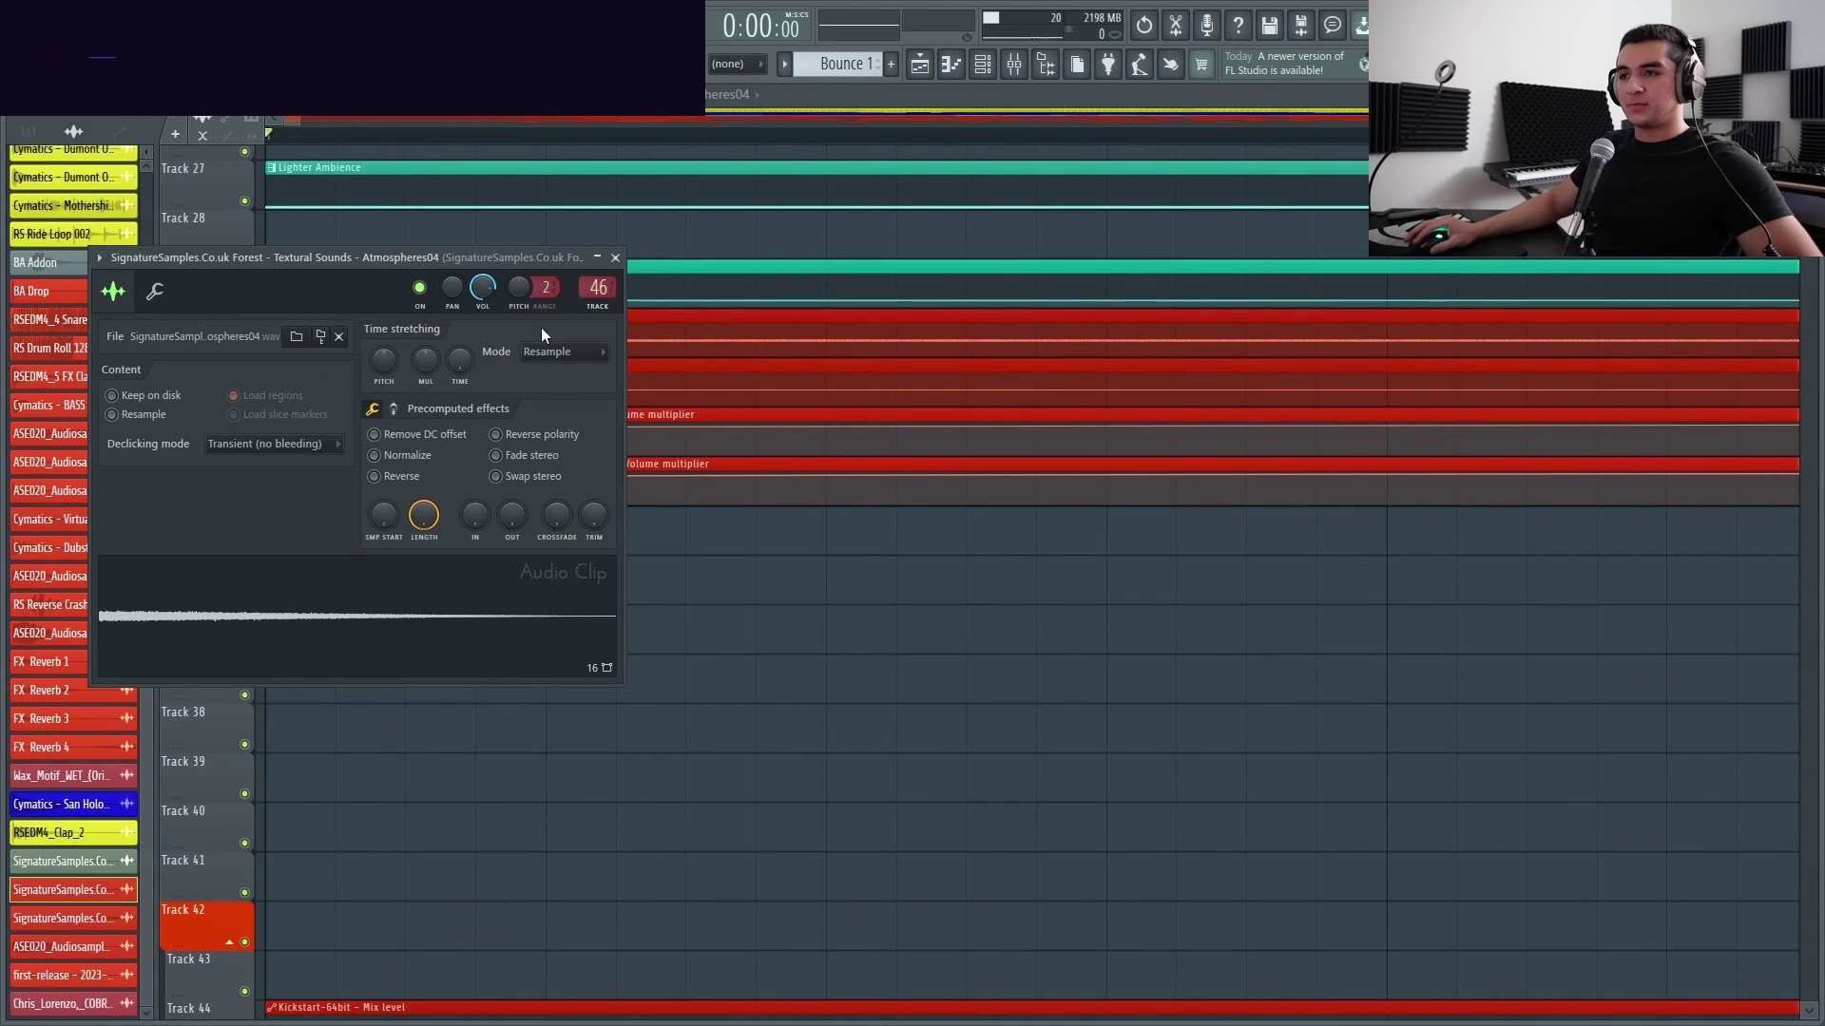
left_click(615, 257)
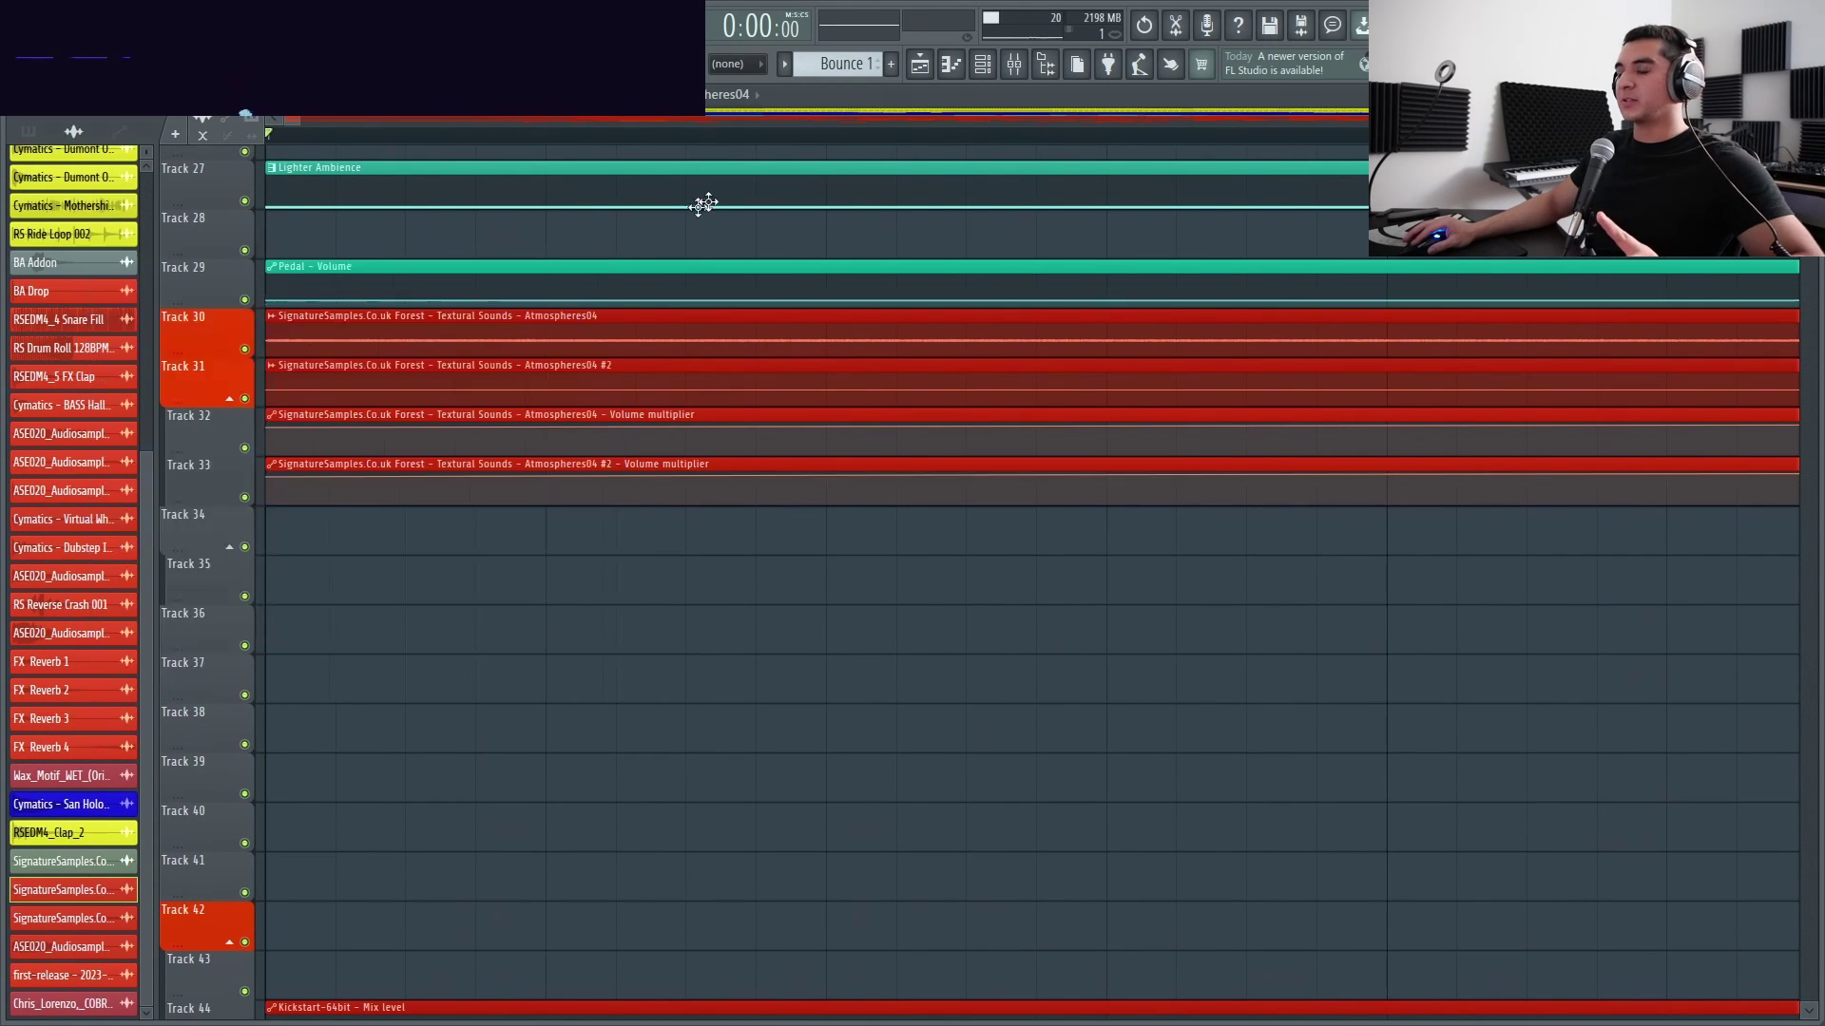
left_click(1013, 64)
key("F9")
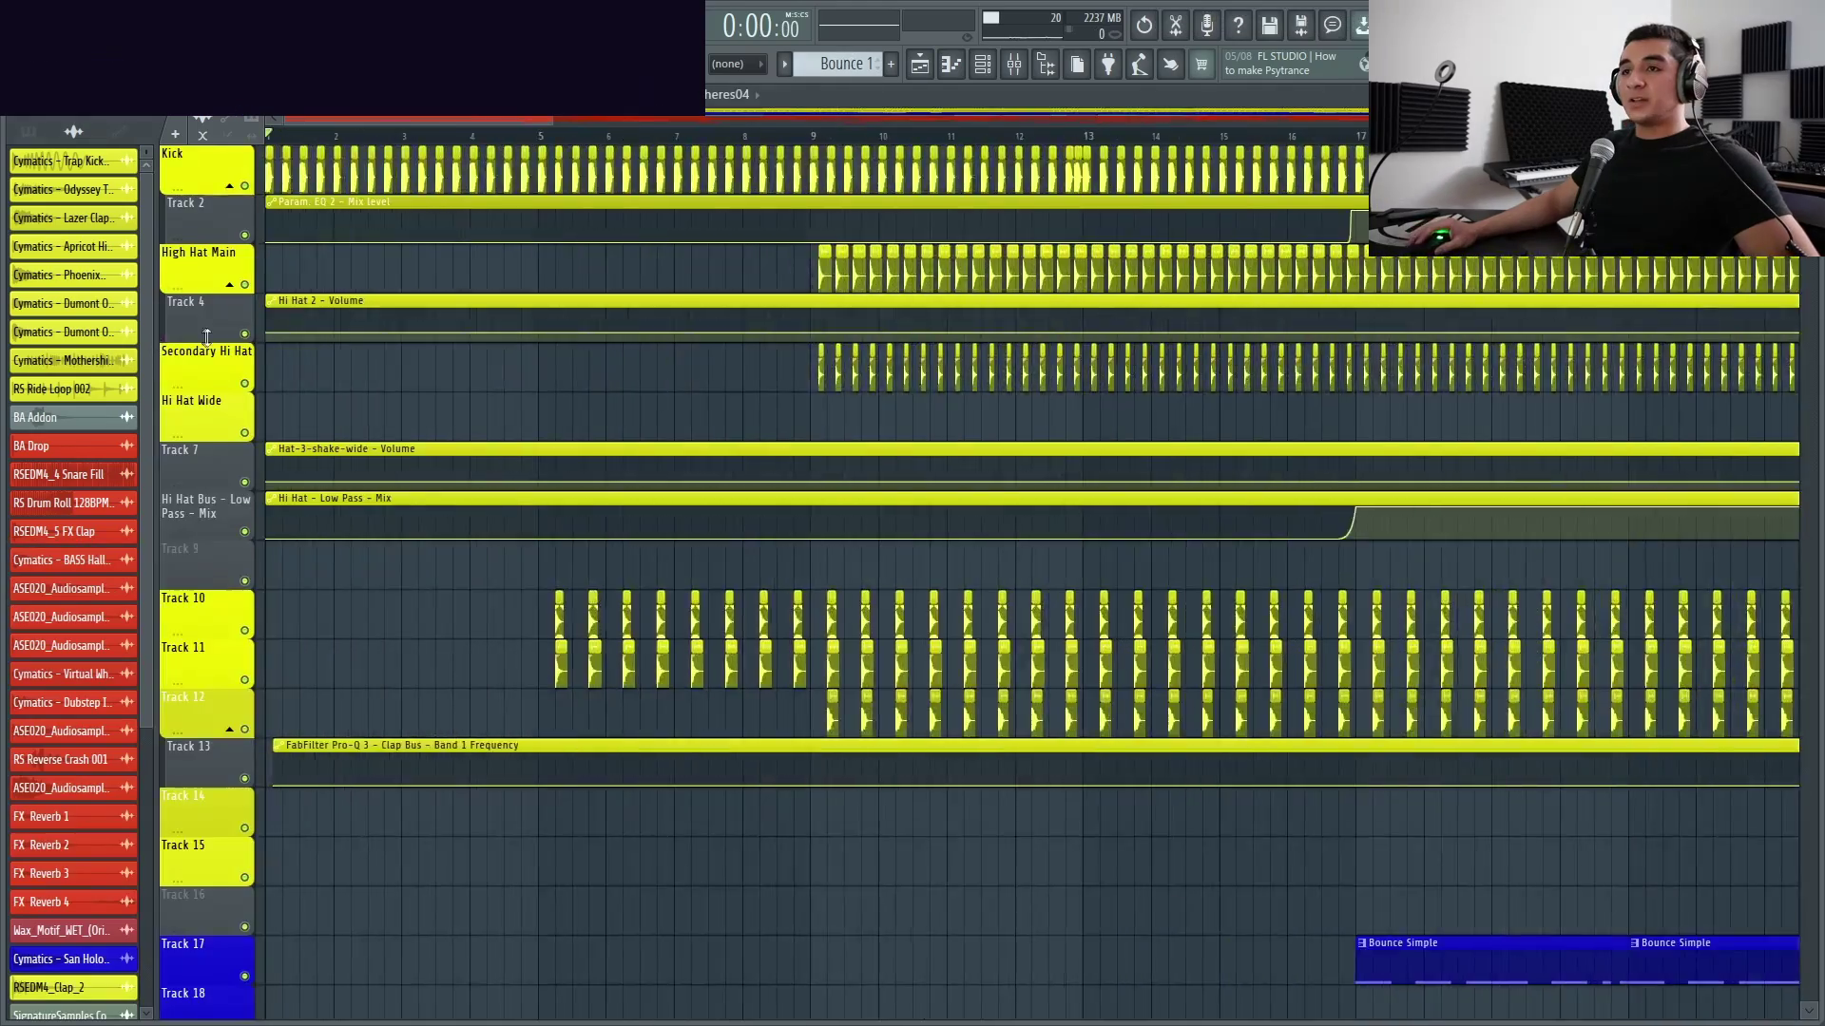
Solo Track 27 and open its Lighter Ambience pattern in the piano roll
scroll(243, 613, "down", 8)
scroll(242, 613, "up", 5)
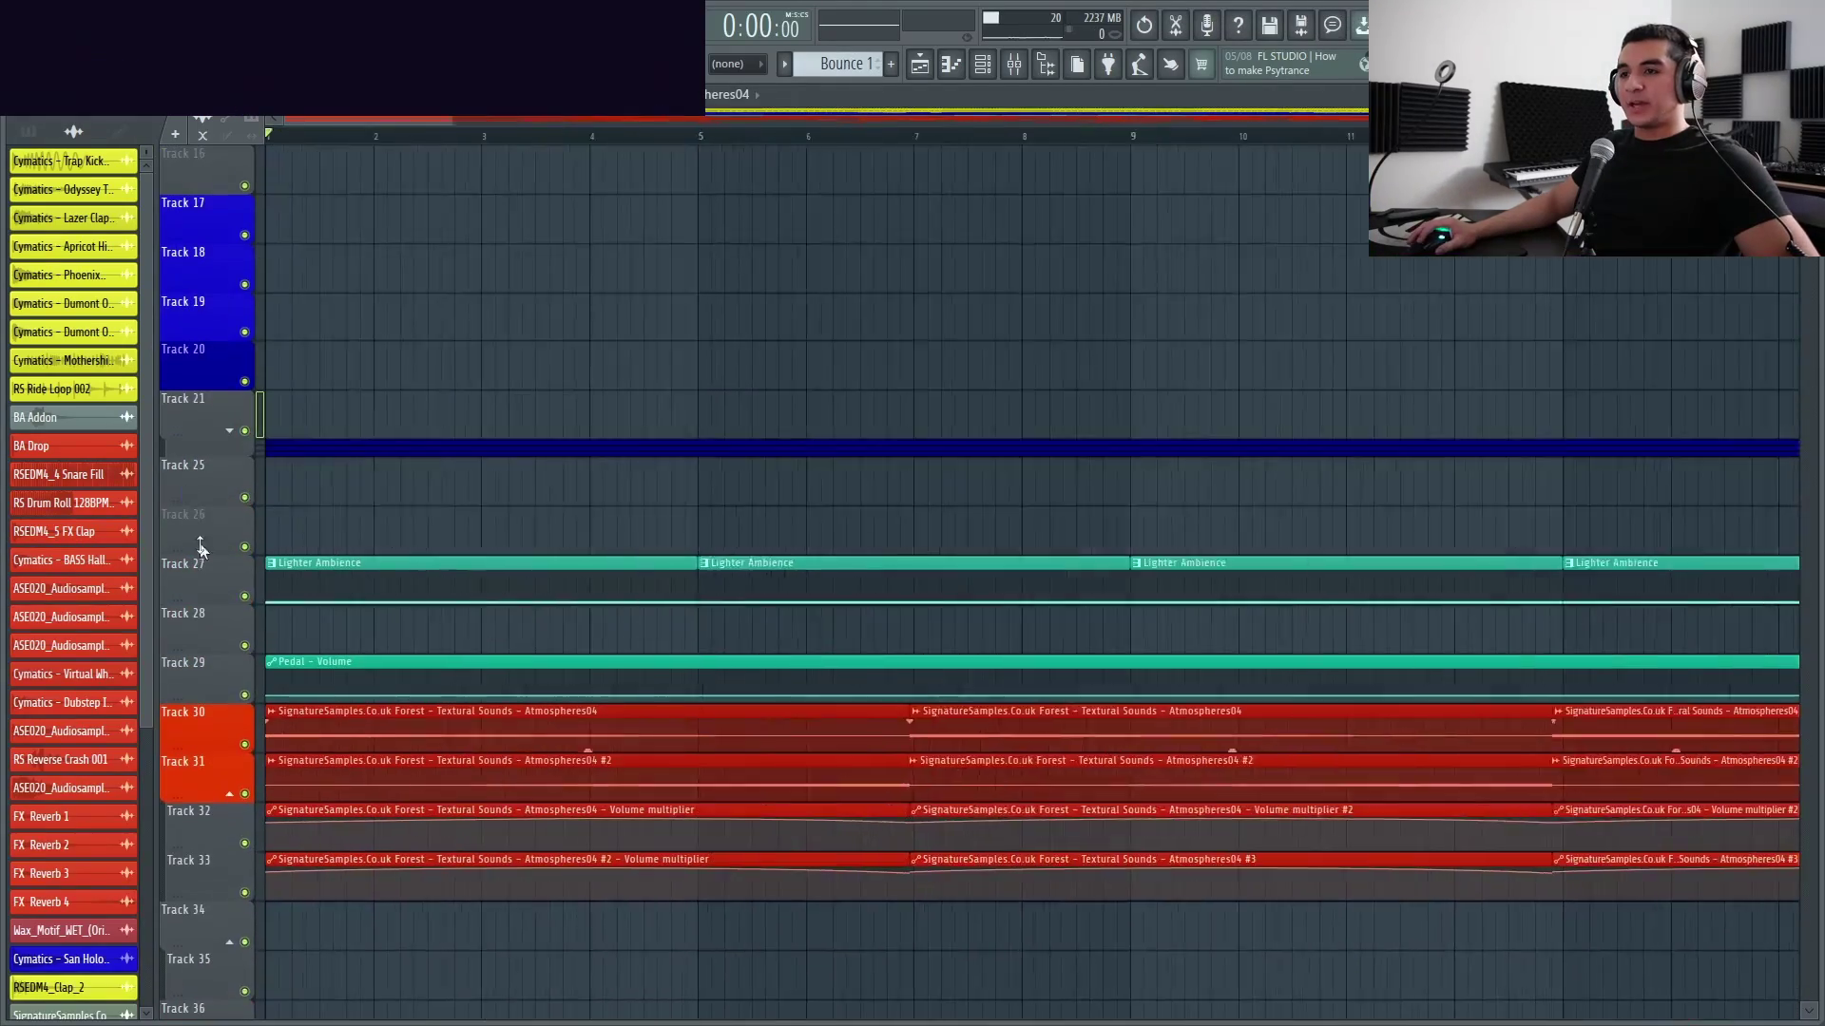
left_click(245, 596, "ctrl")
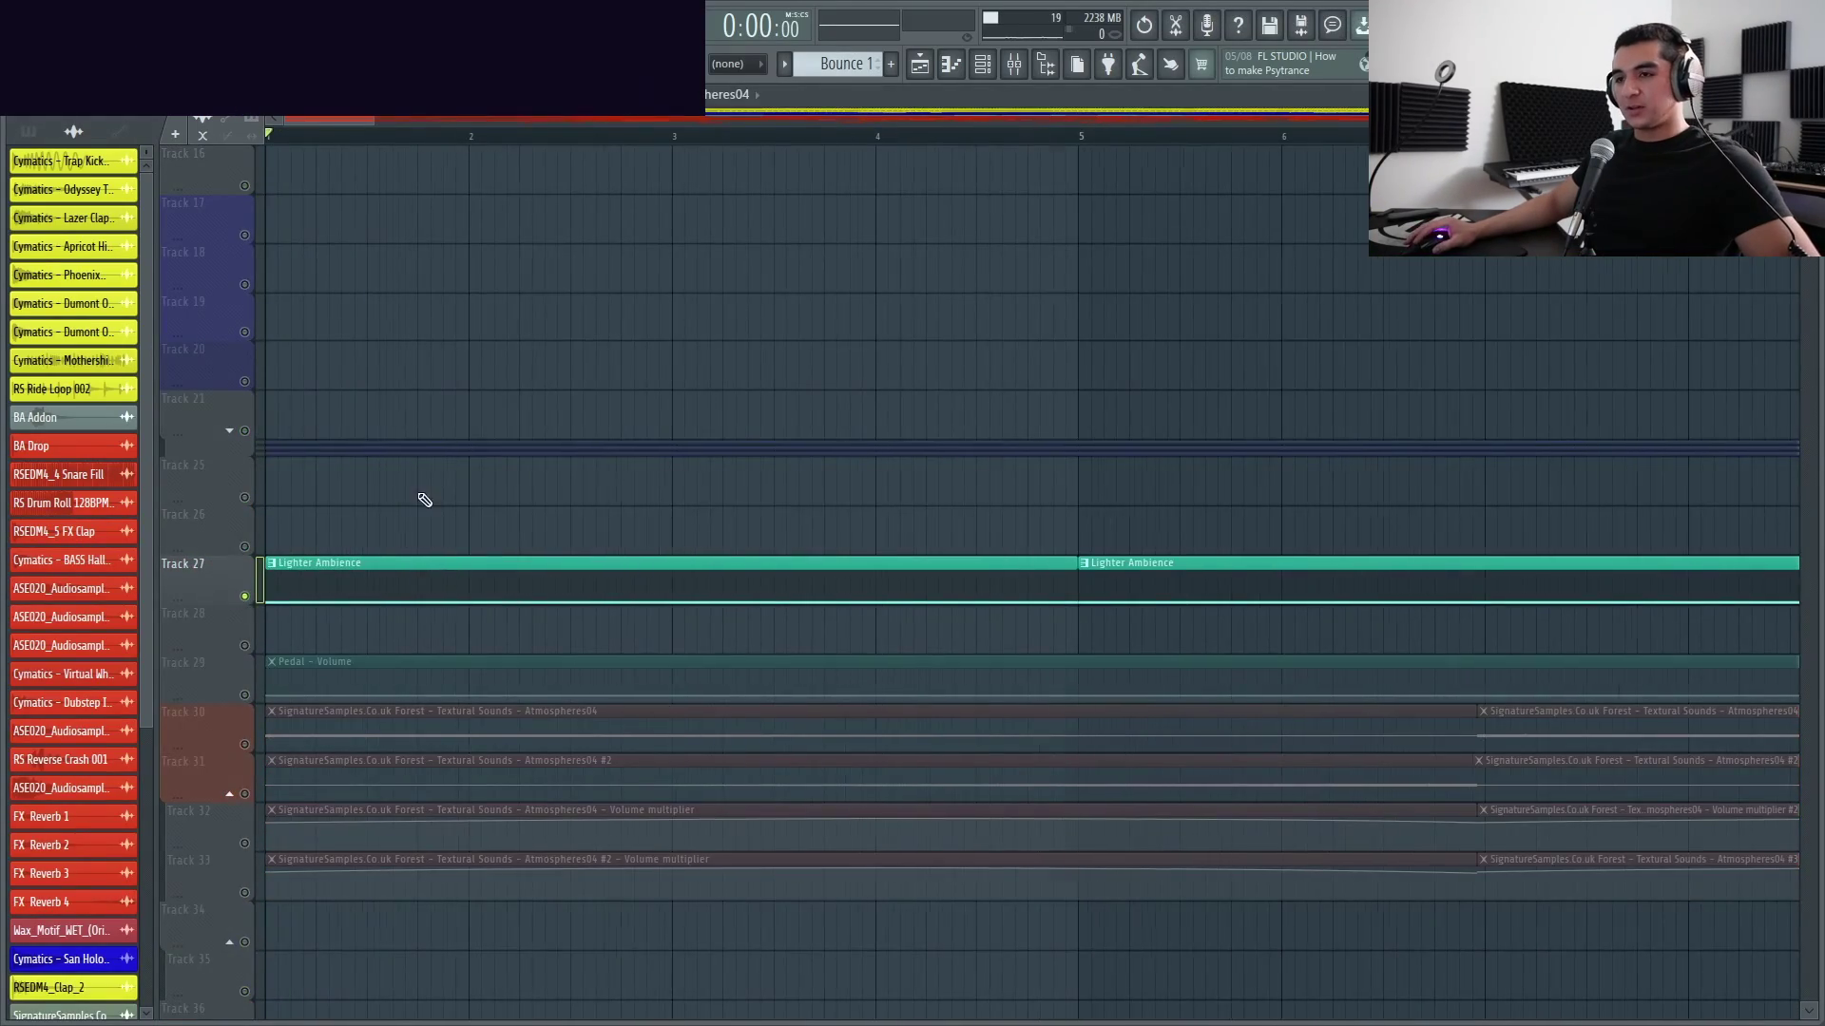
double_click(328, 589)
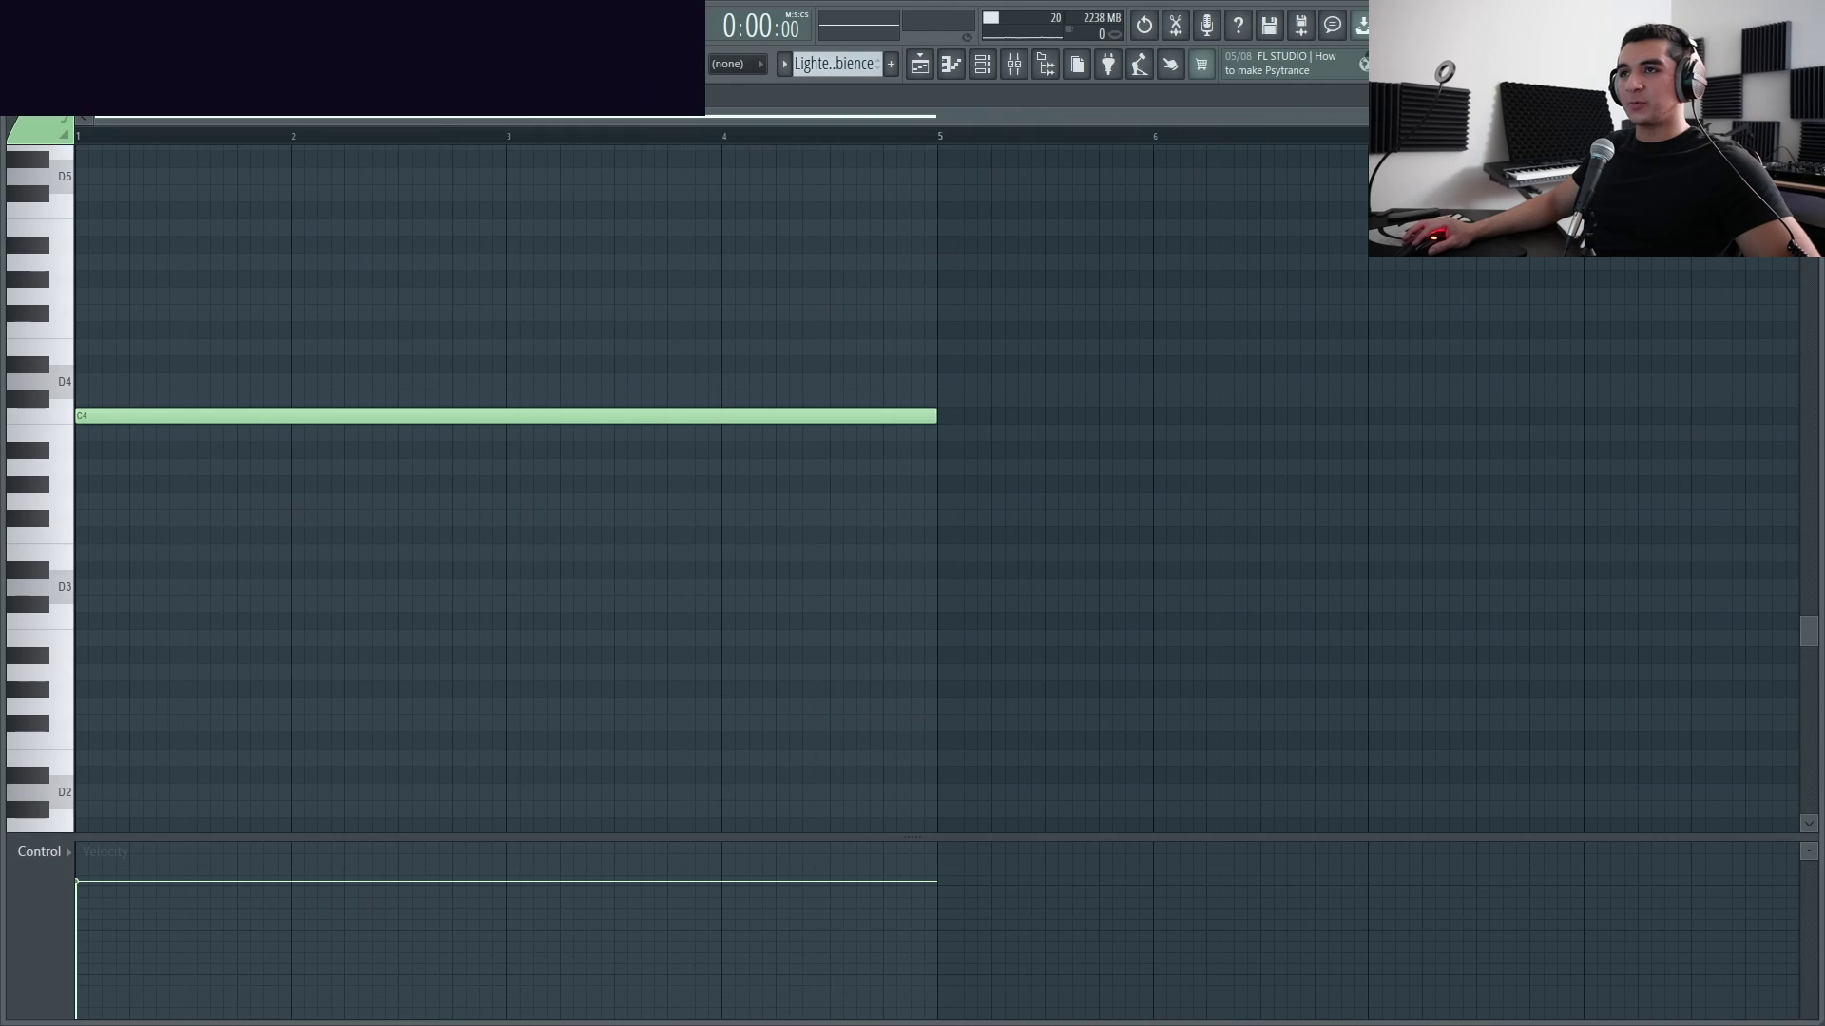
Play the Lighter Ambience pattern while viewing the effects chain of mixer Insert 22, and stop playback
key("space")
key("F9")
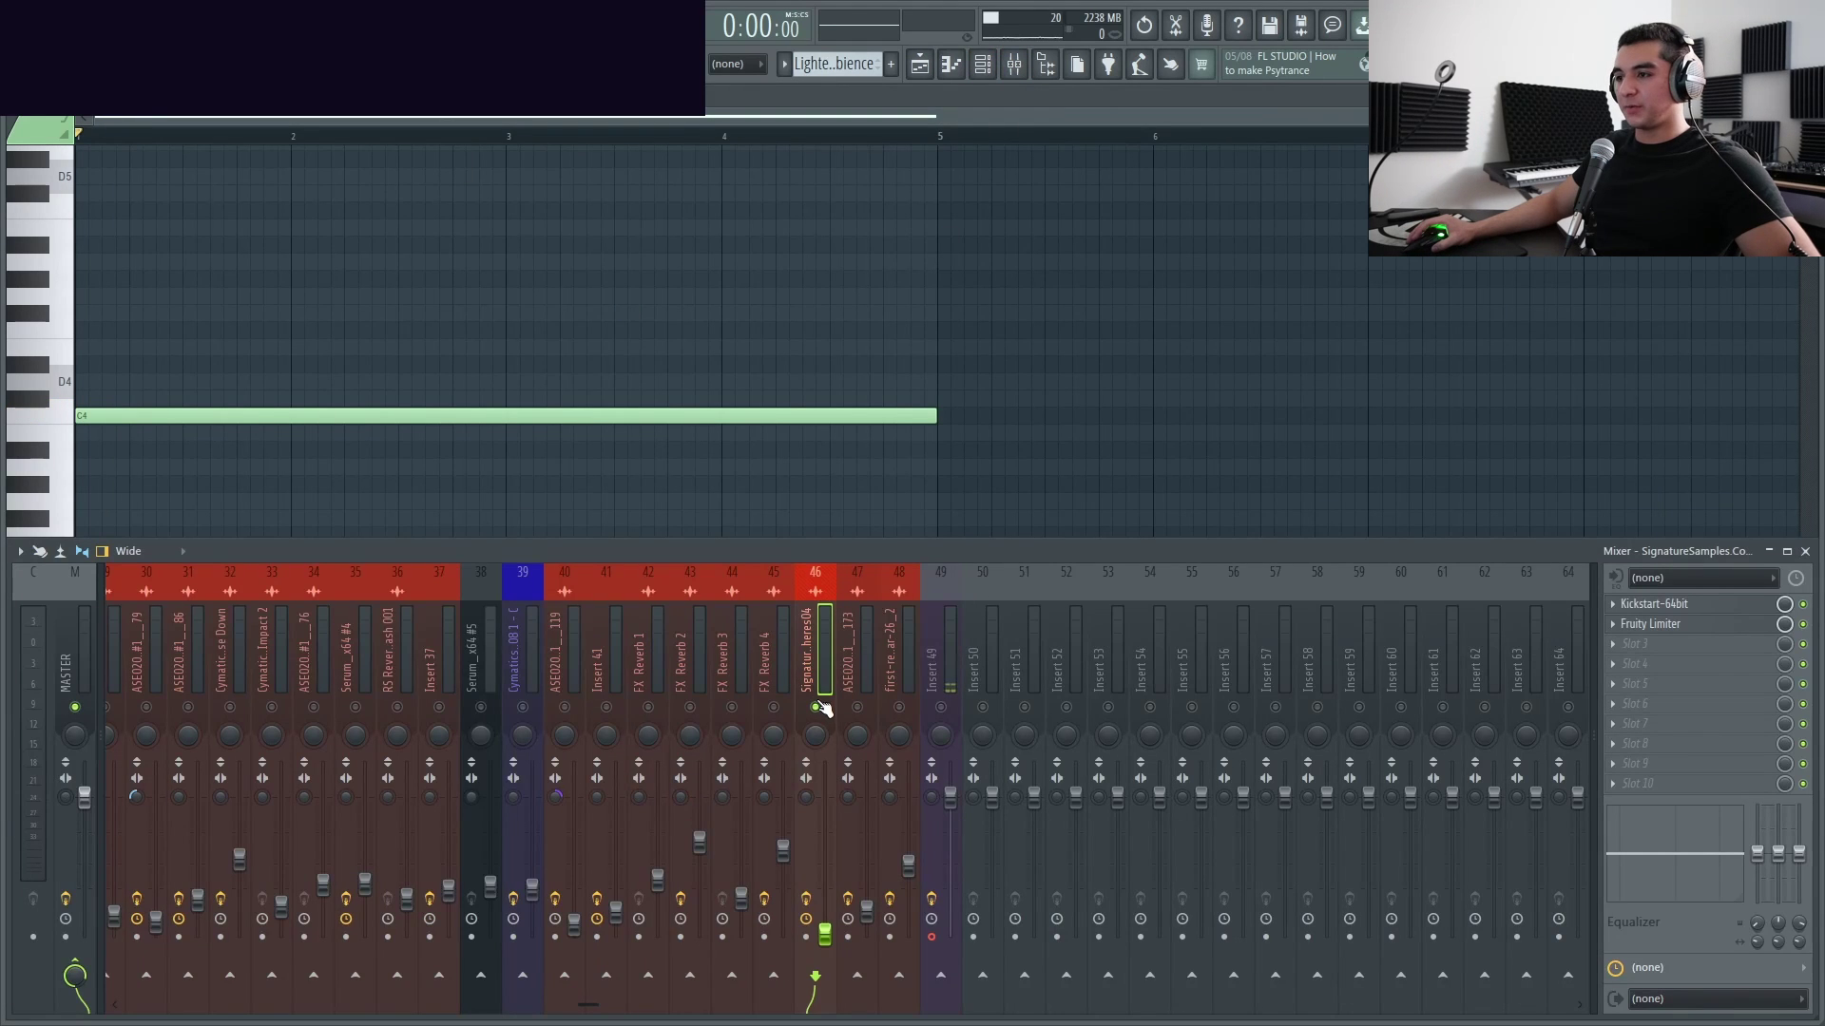
scroll(831, 675, "left", 10)
key("space")
left_click(999, 663)
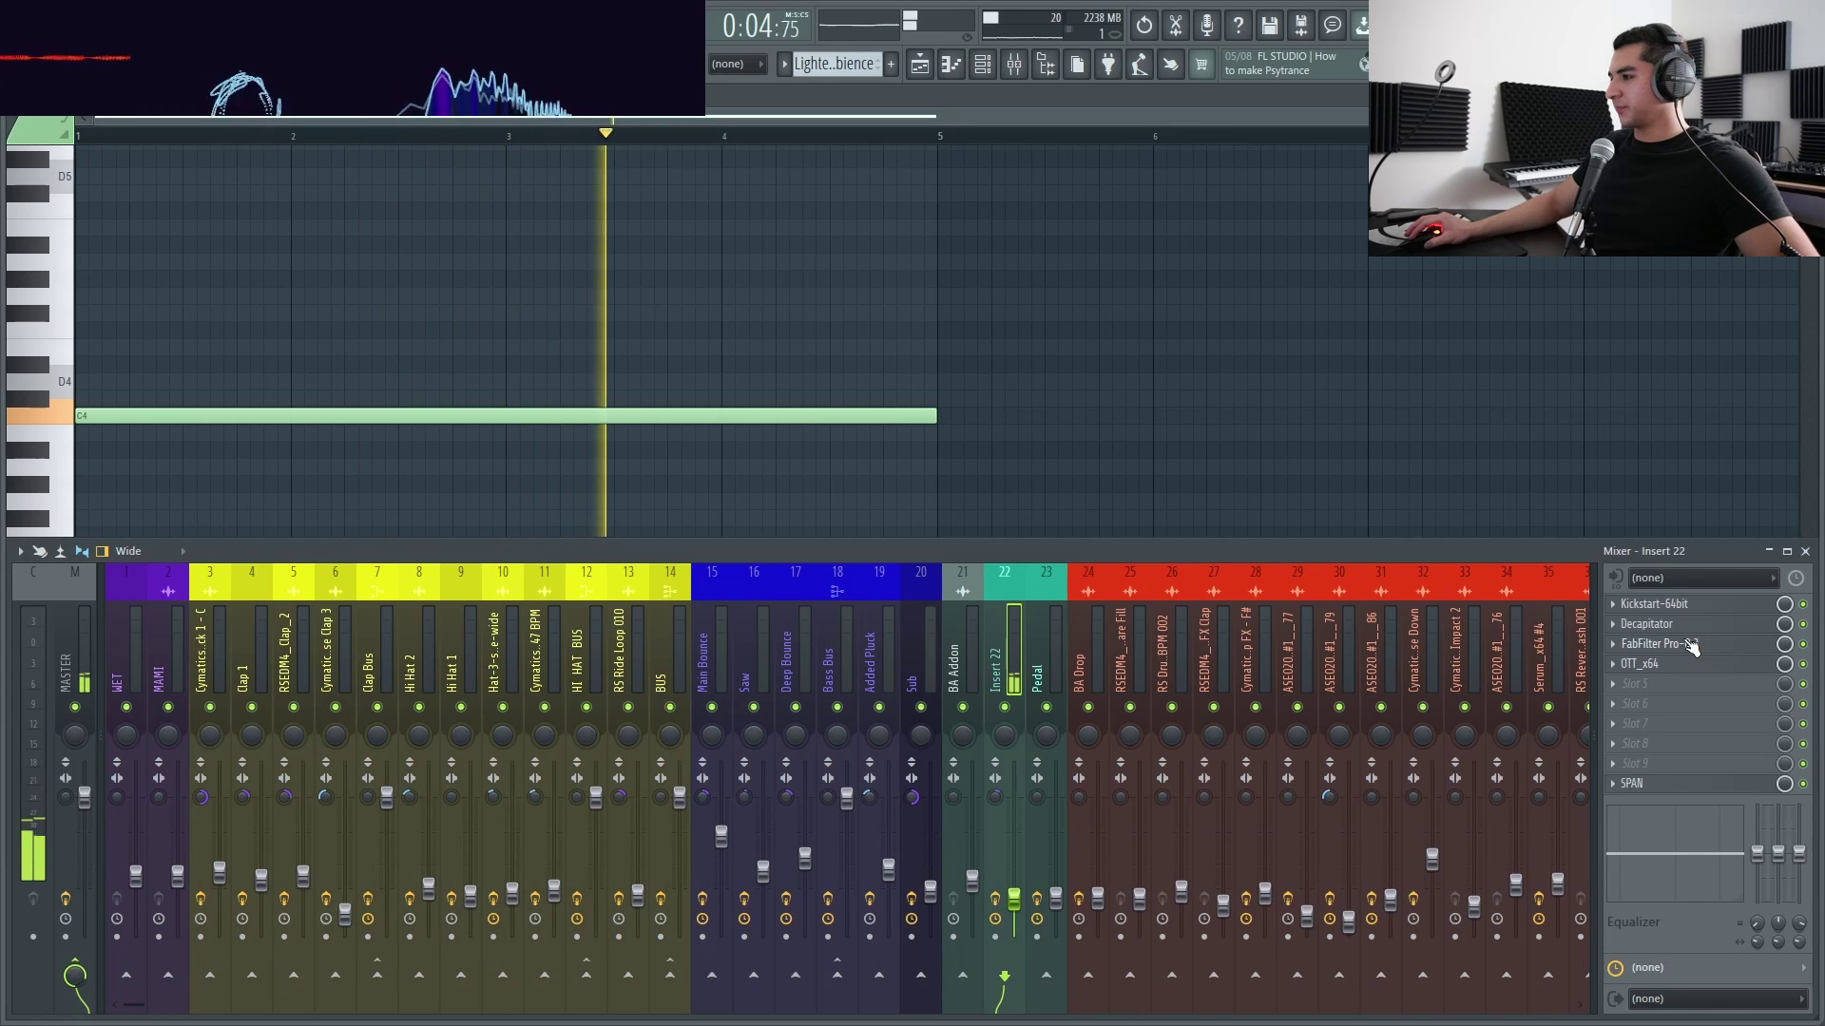
key("Escape")
key("space")
Show the channel rack and check the Creeper Drone FLEX instrument before closing it
left_click(1015, 69)
left_click(984, 69)
left_click(586, 342)
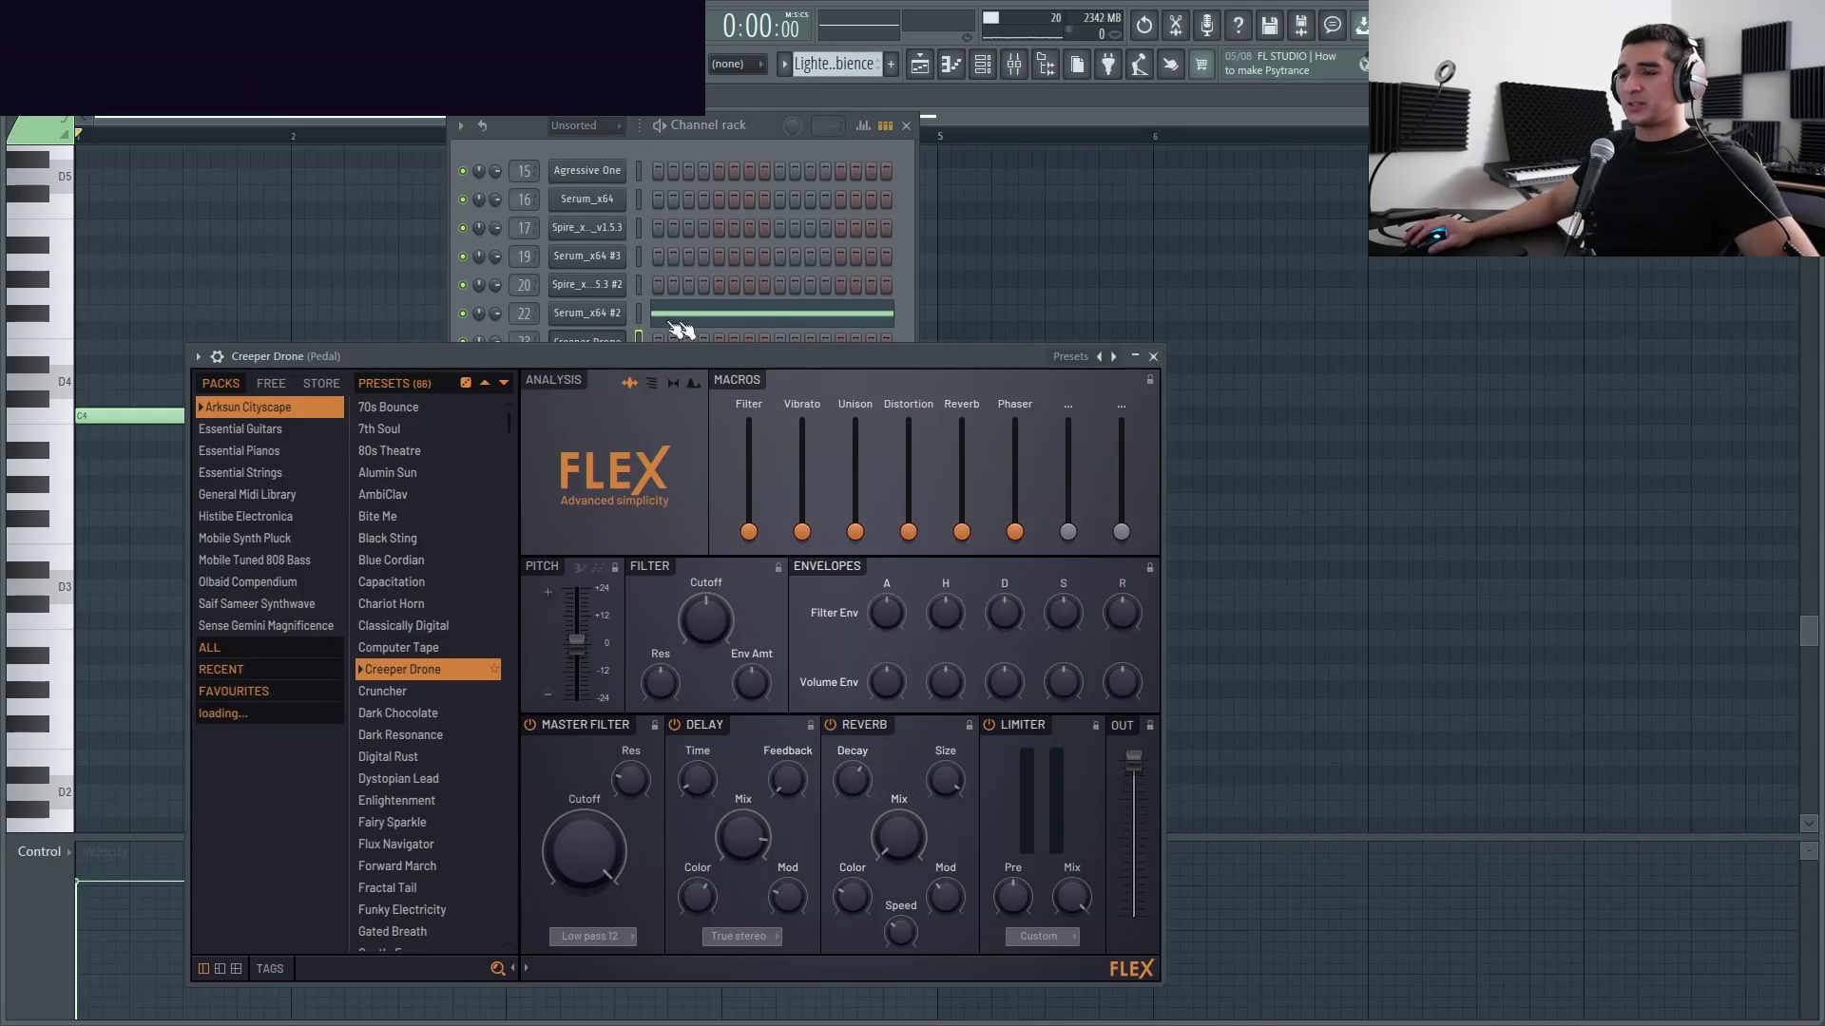
left_click(1155, 358)
Play the pattern while viewing the oscillator and FX pages of Serum_x64 #2, close the synth, and return to the playlist
key("space")
left_click(586, 313)
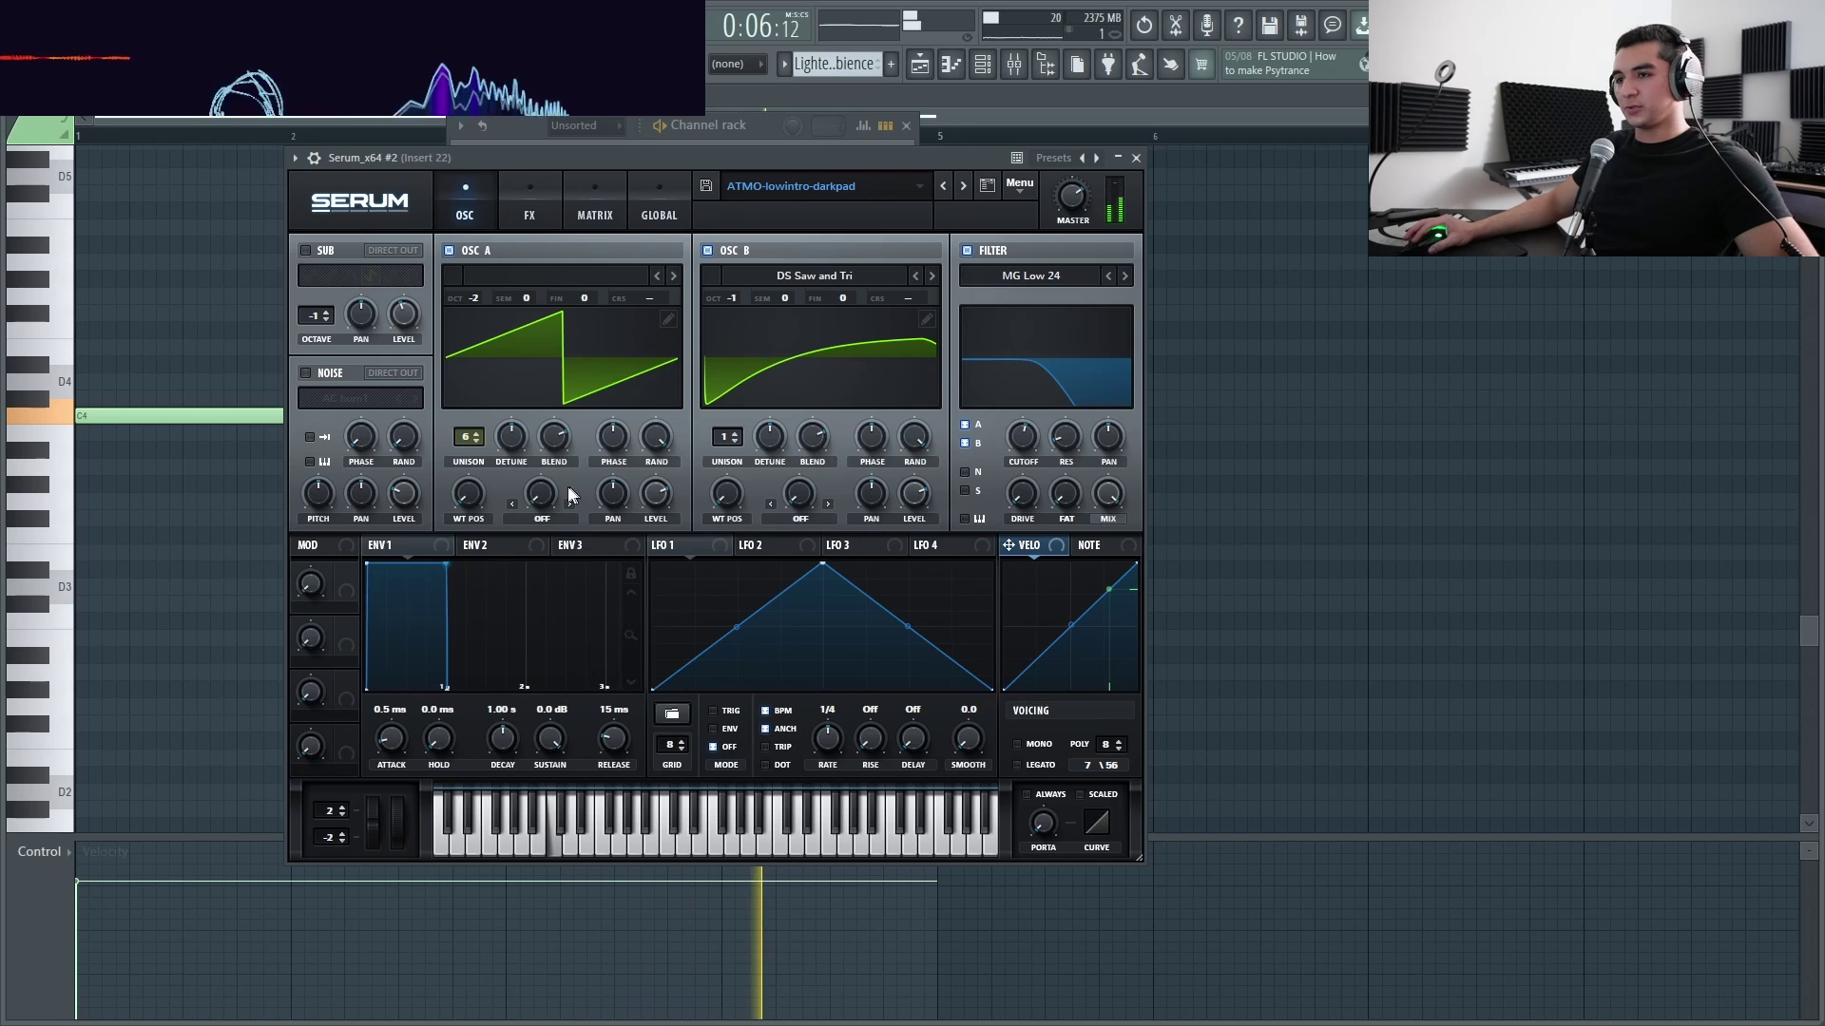
left_click(530, 209)
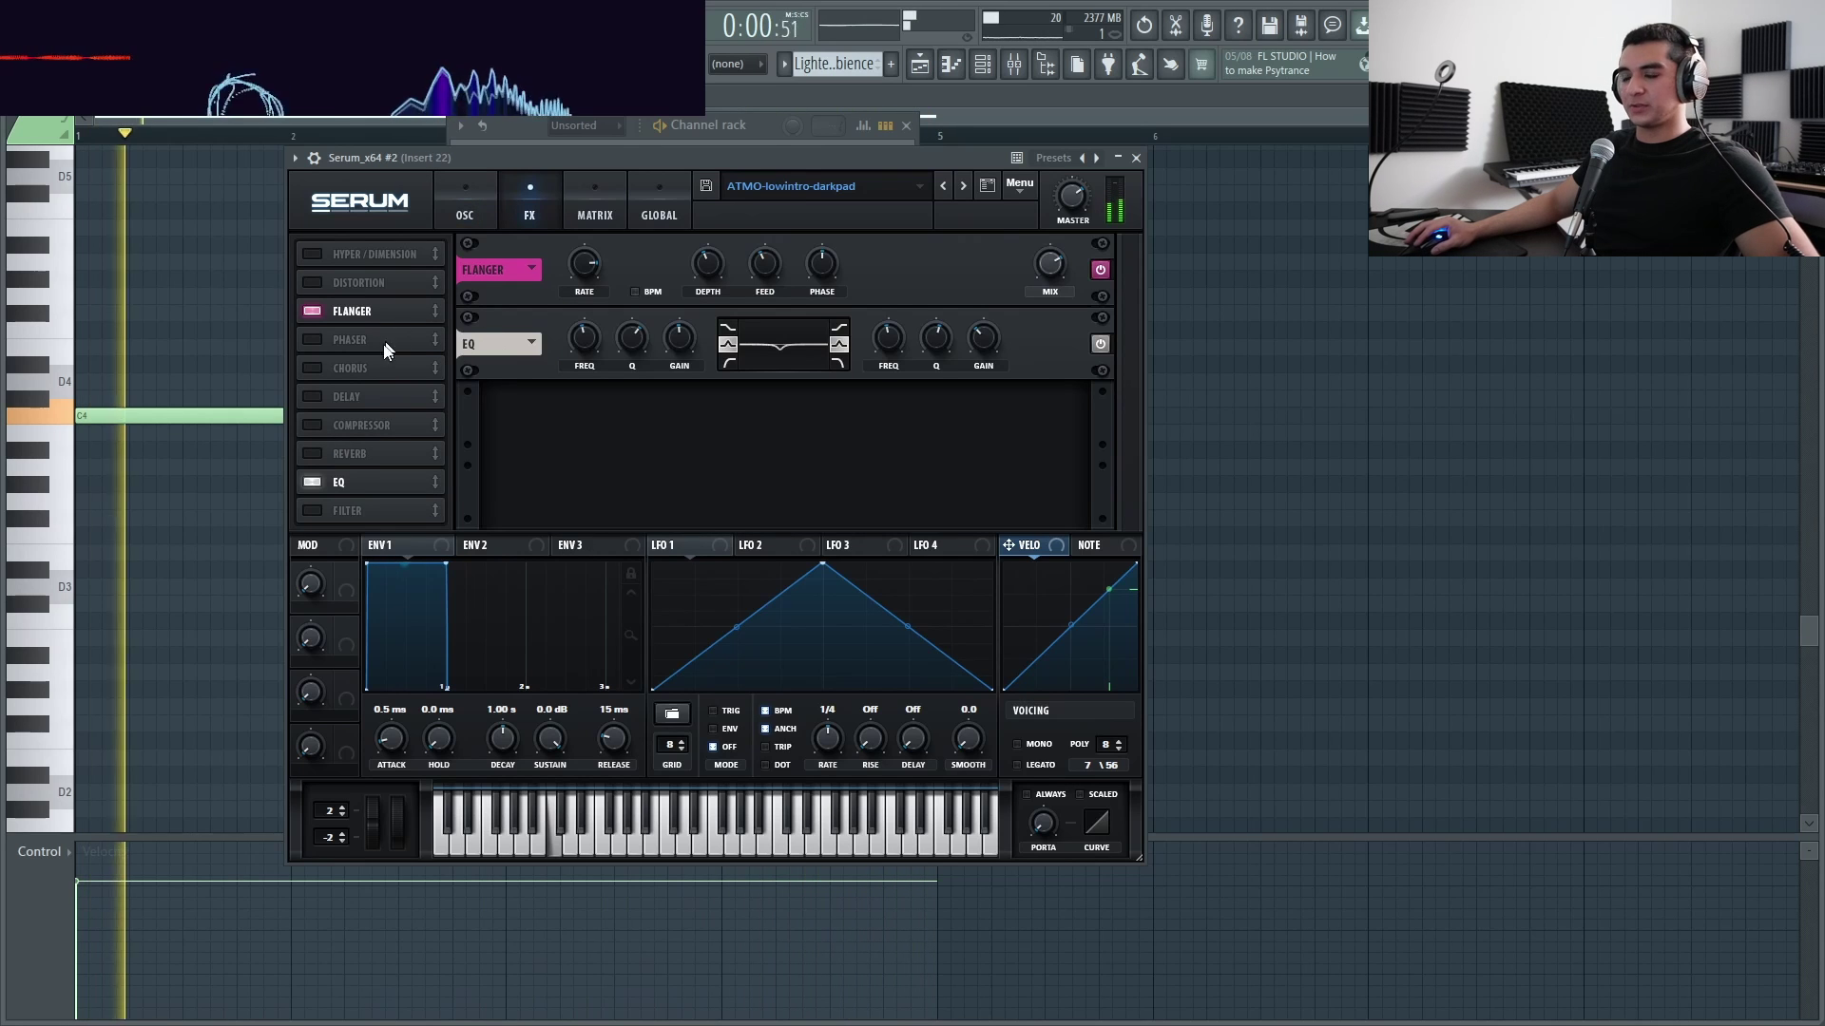
left_click(1138, 159)
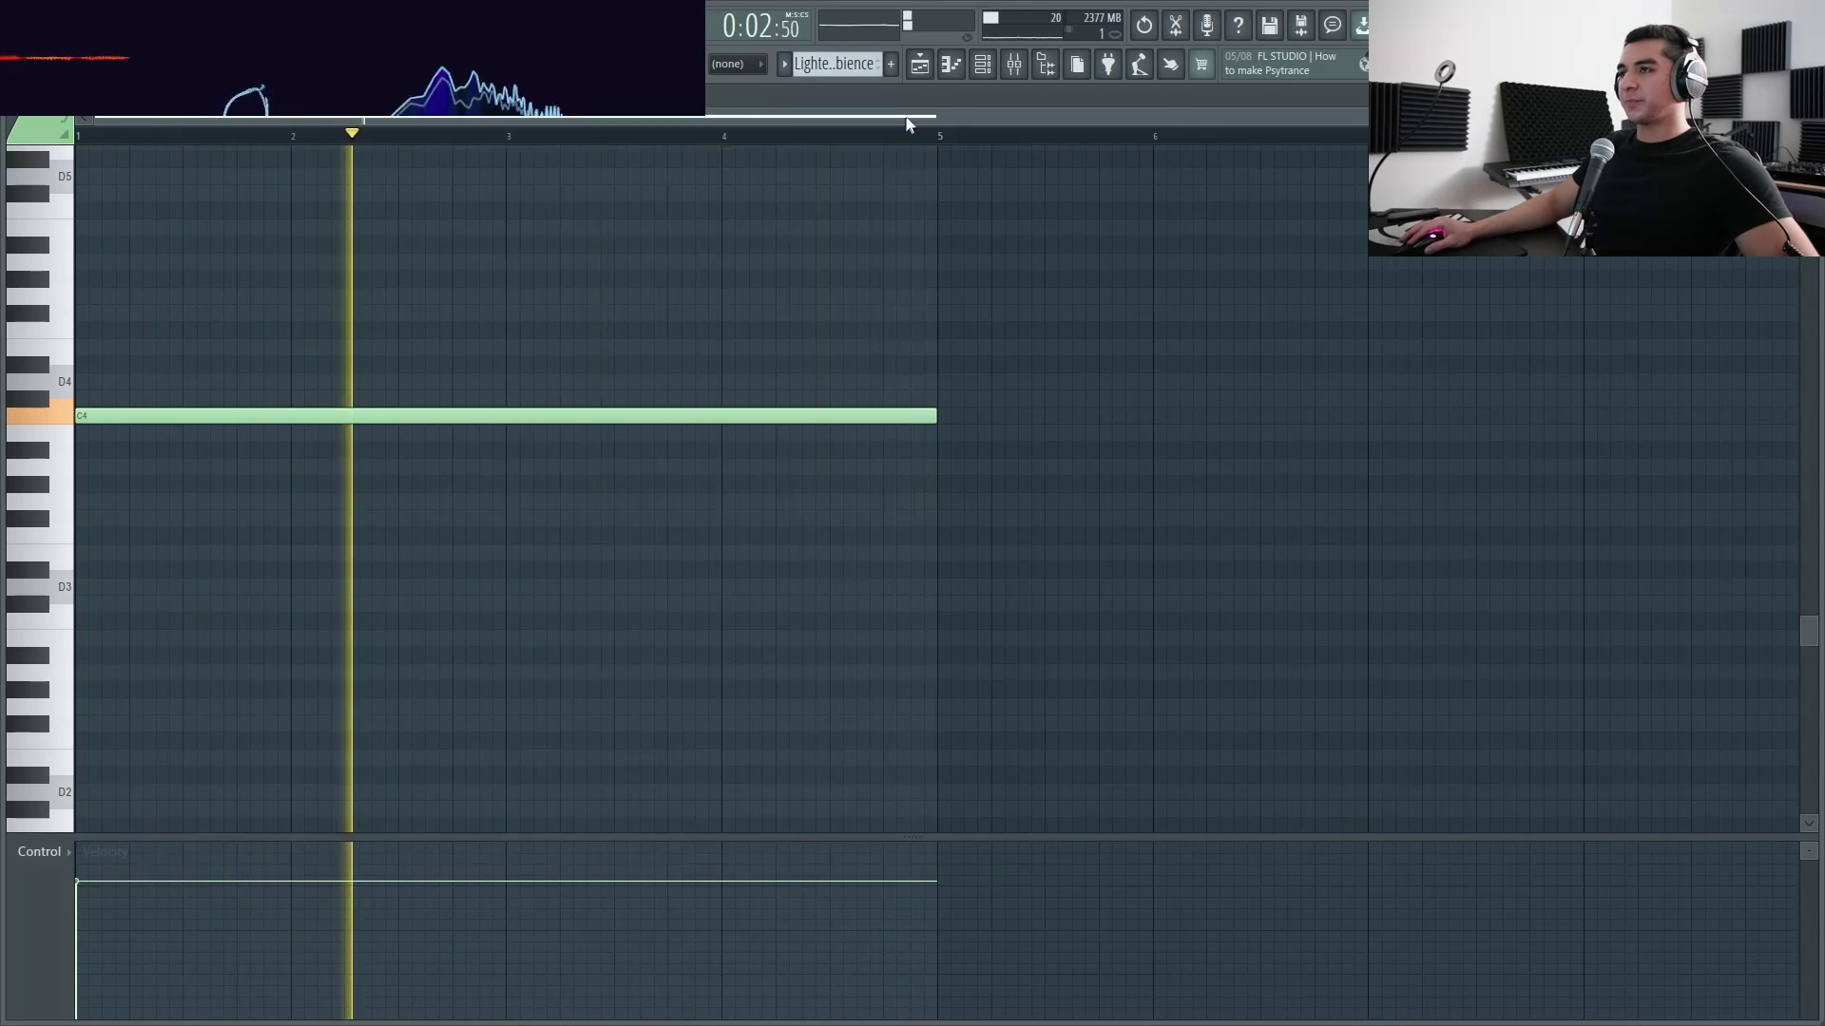
key("F5")
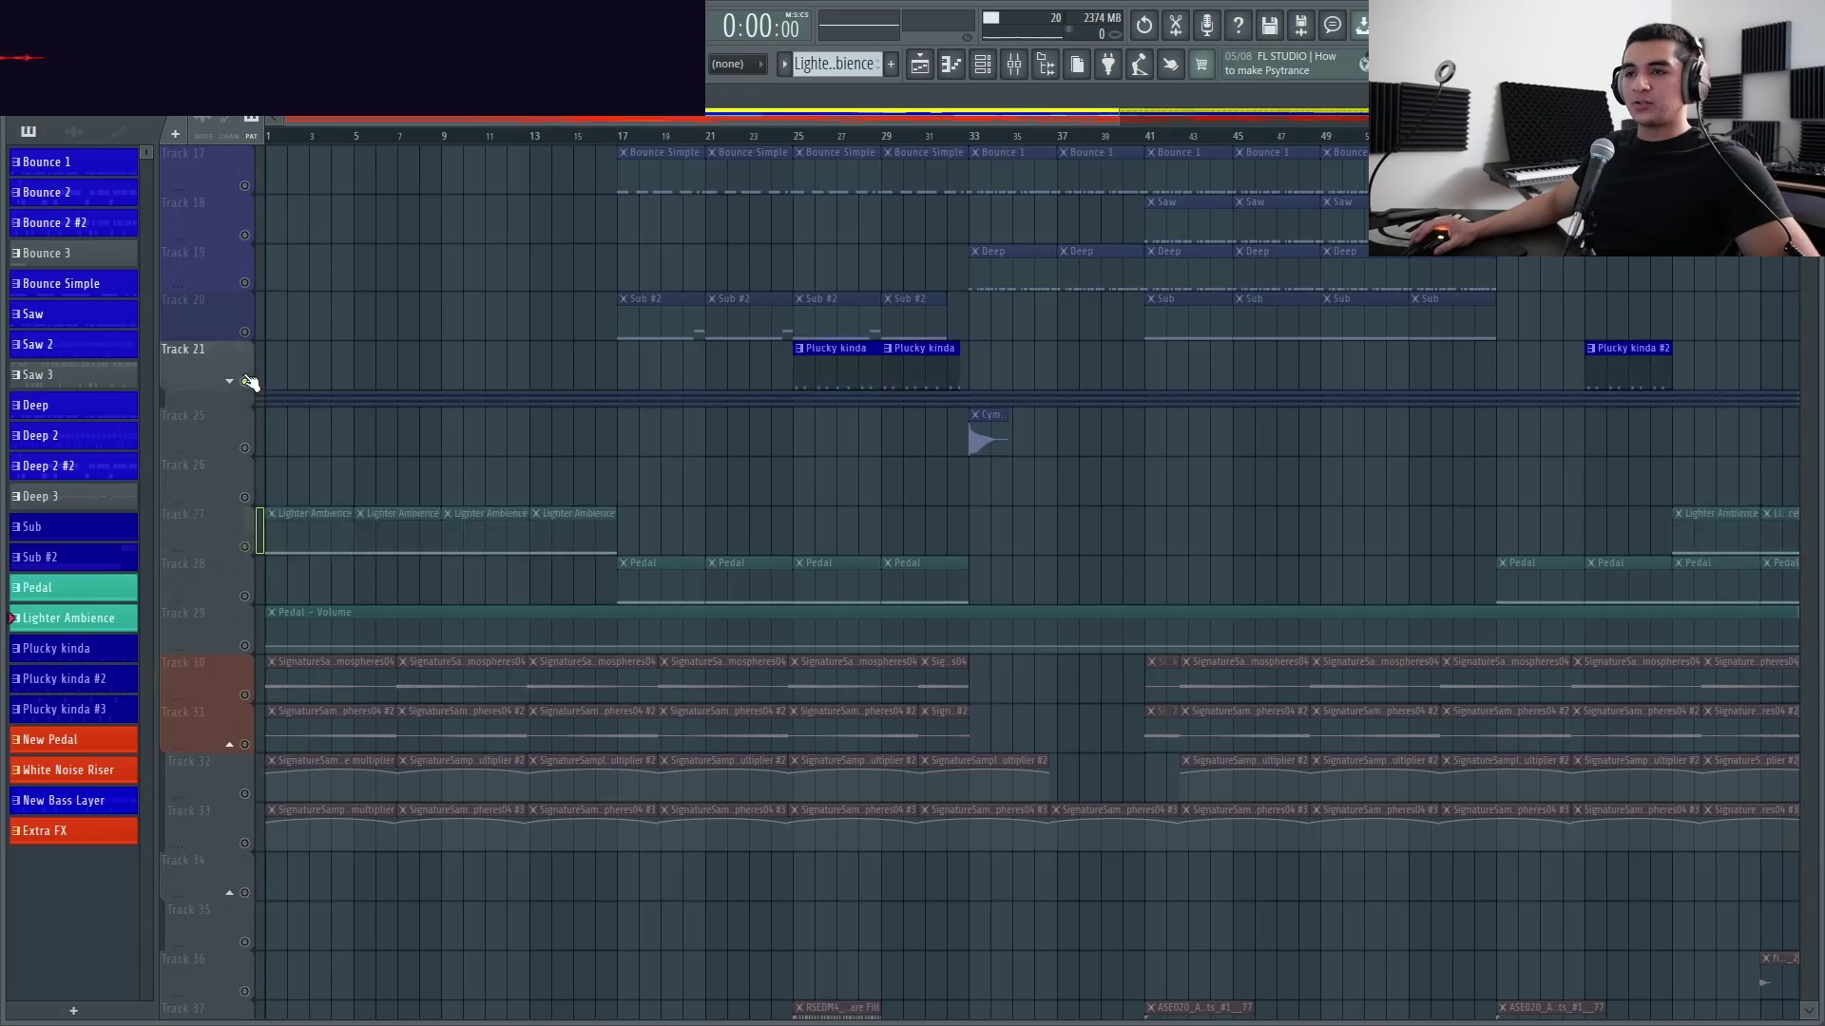
Play the song from the start while examining the drum, bass and ambience tracks of the intro, and stop playback
scroll(233, 456, "up", 8)
key("space")
scroll(283, 122, "down", 5)
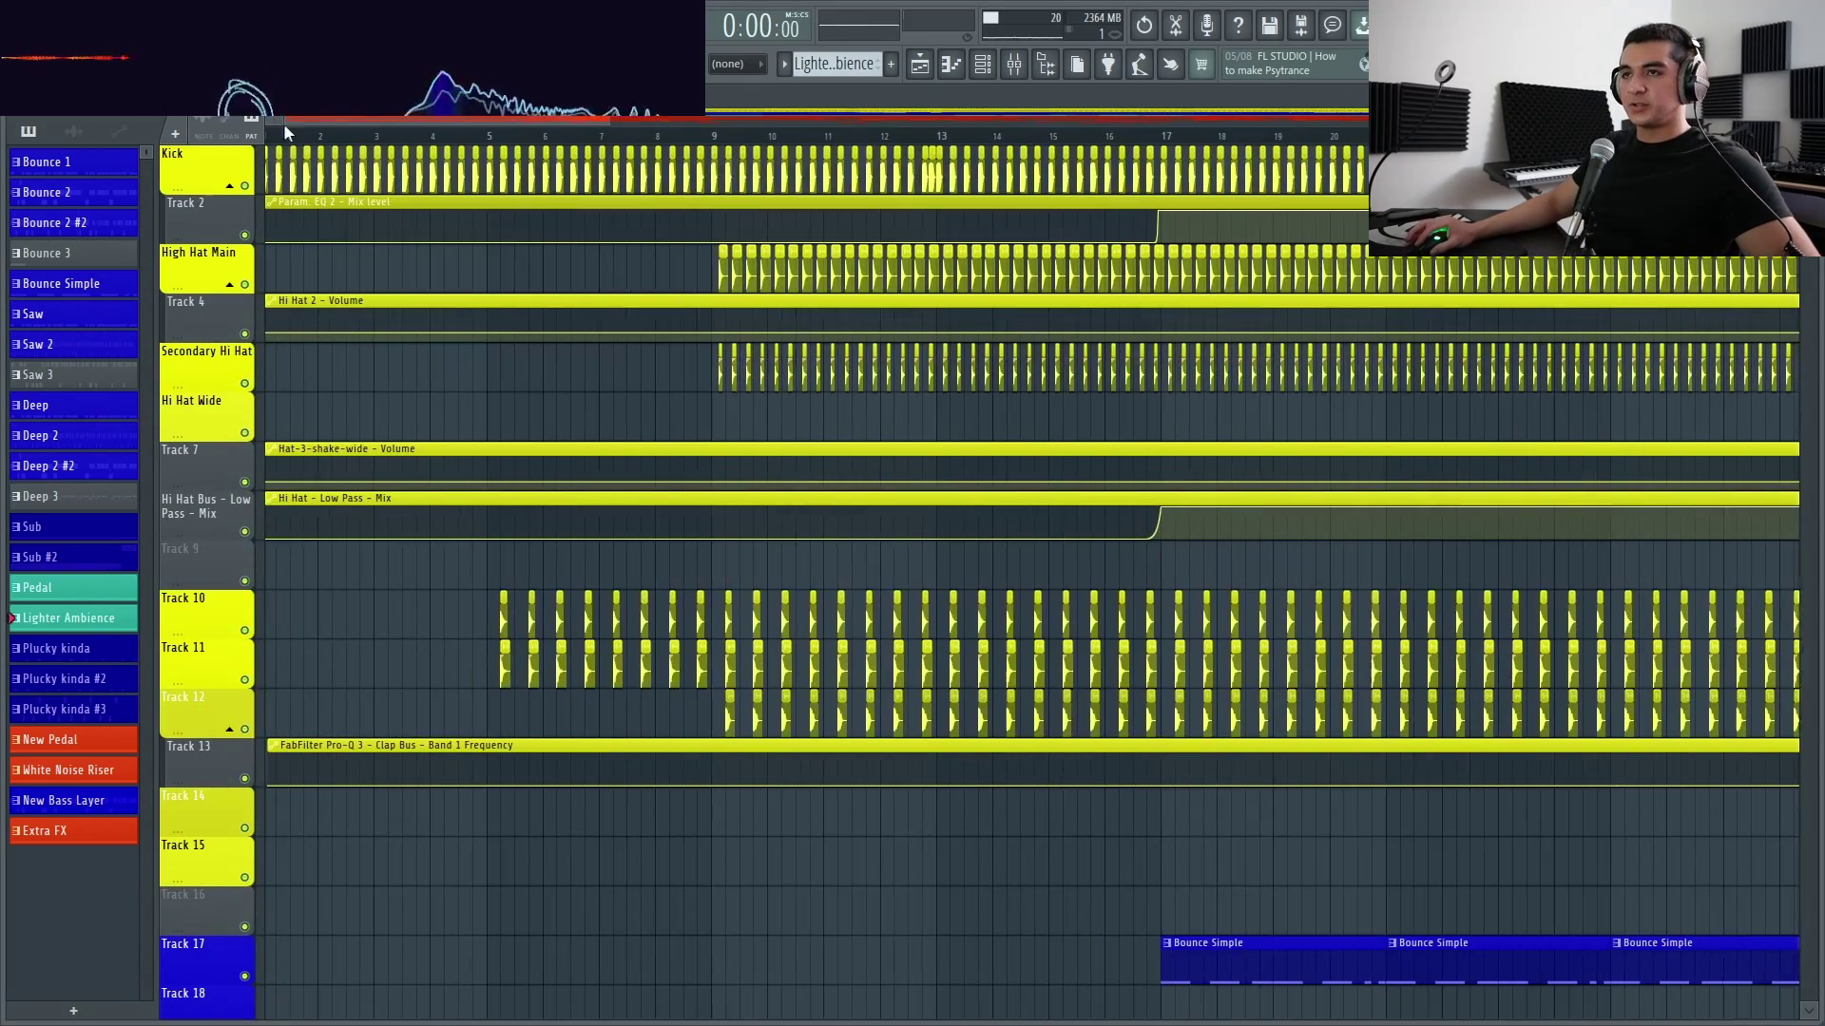
scroll(779, 649, "up", 5)
scroll(779, 649, "down", 10)
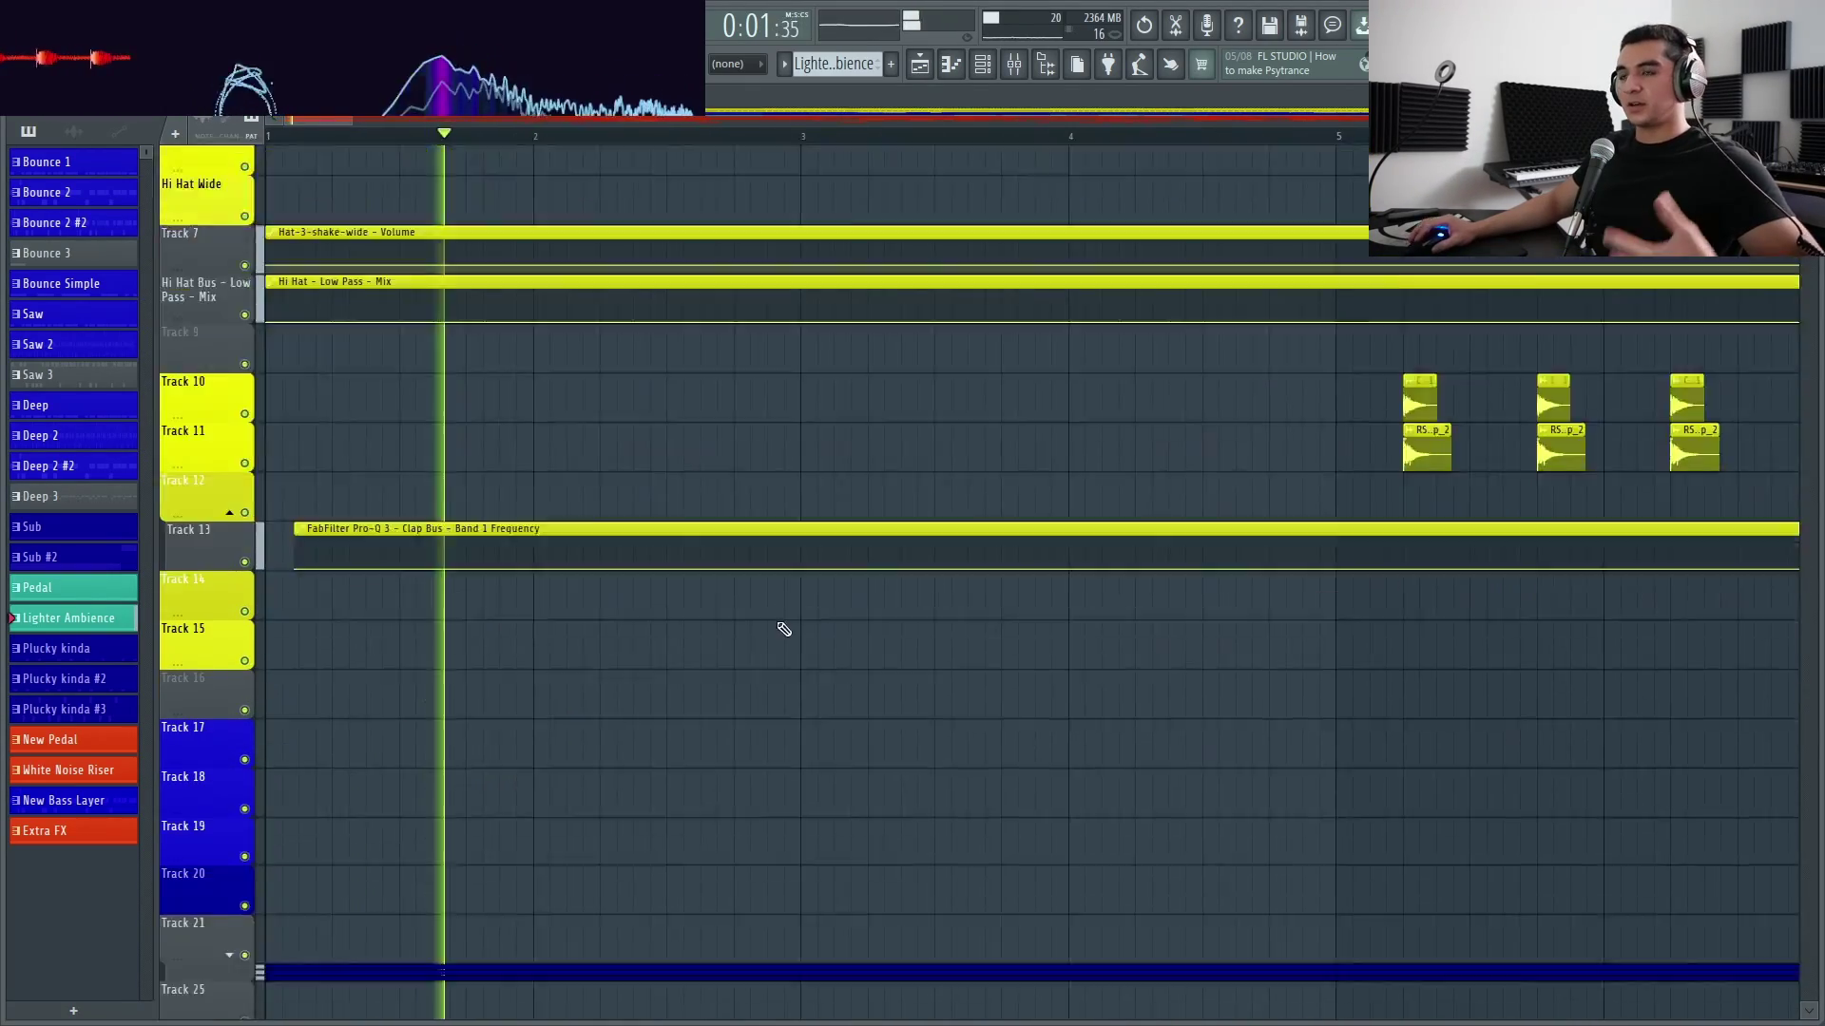
scroll(599, 442, "up", 2)
scroll(597, 423, "down", 5)
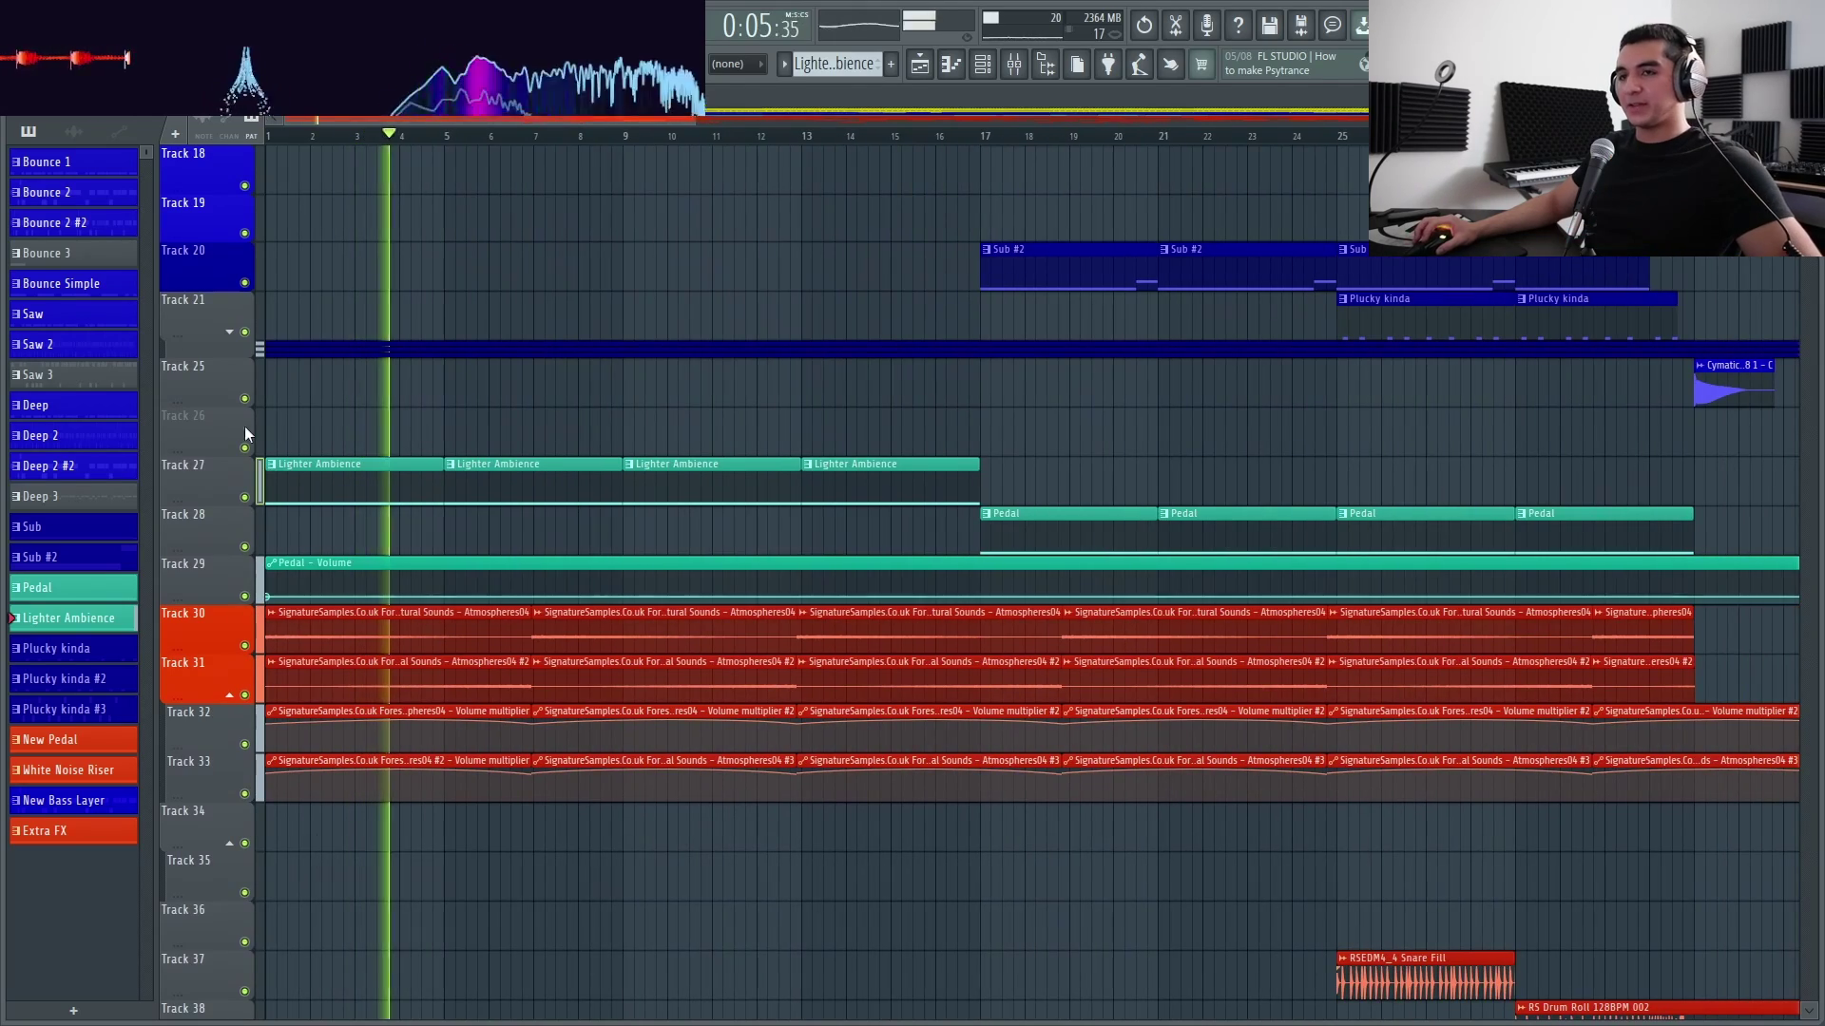
scroll(326, 542, "up", 8)
scroll(326, 543, "down", 8)
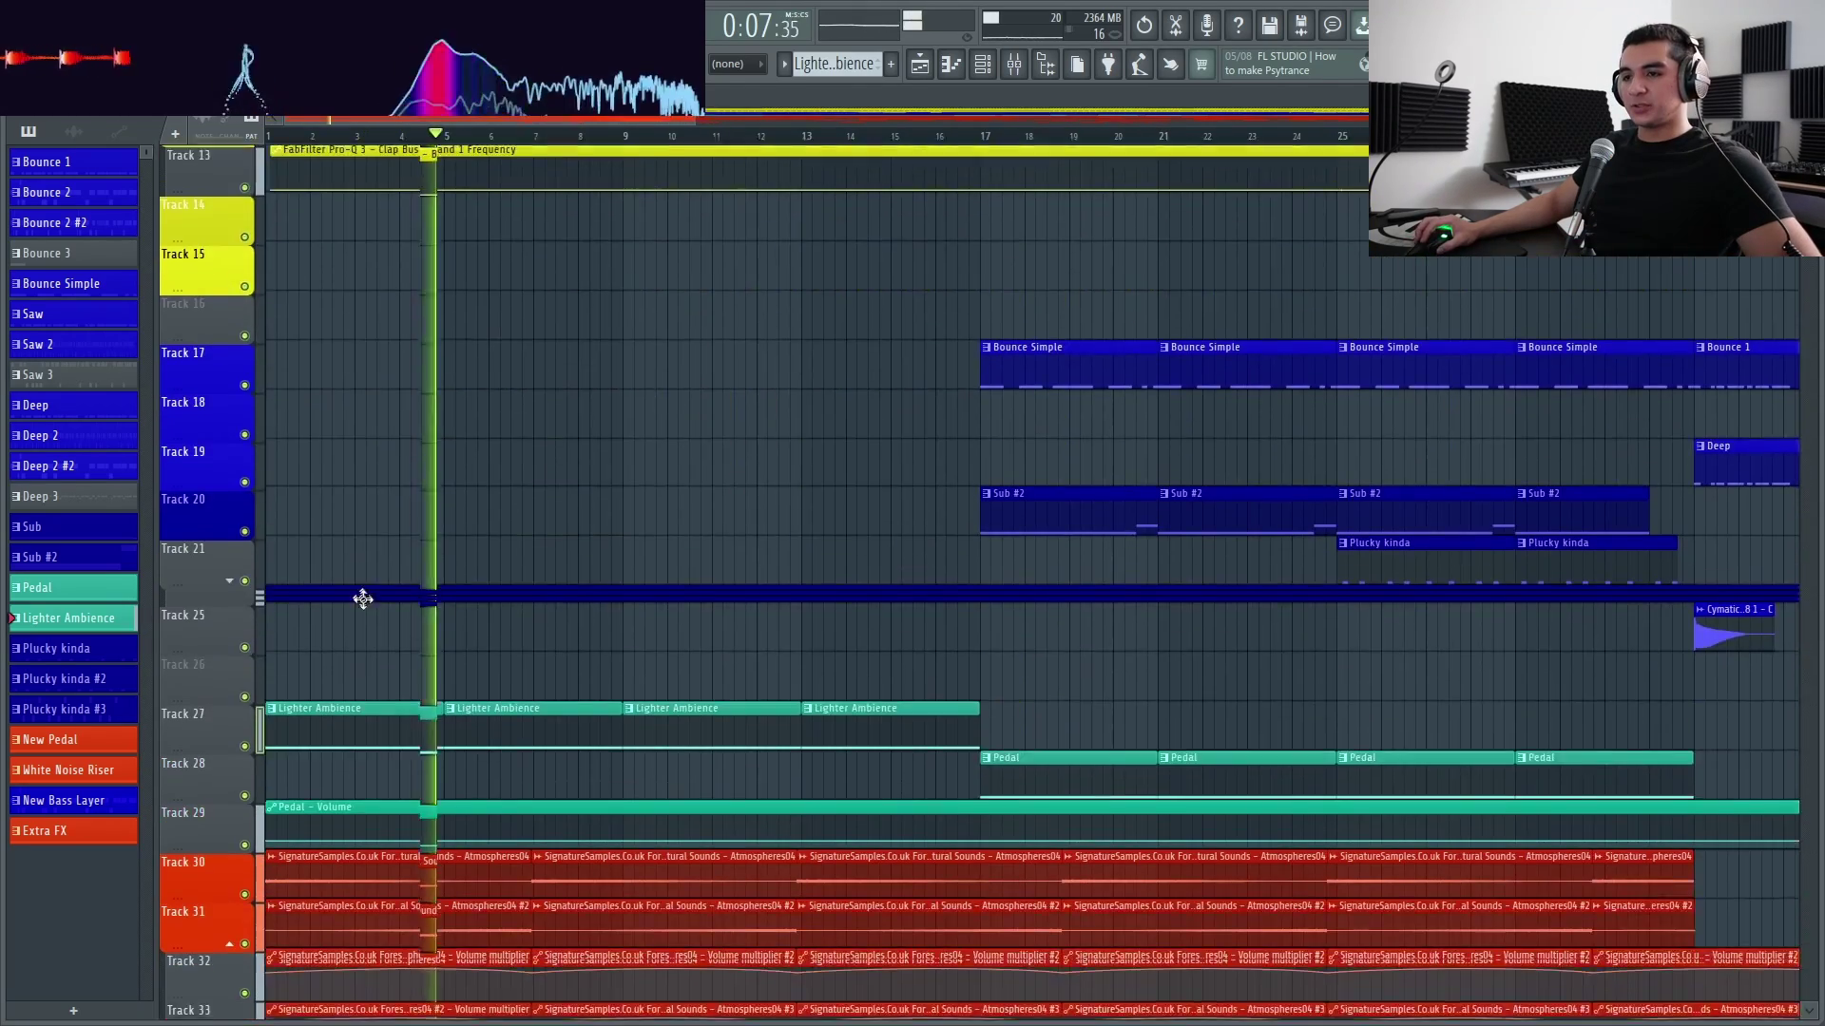
scroll(460, 536, "down", 2)
scroll(460, 536, "down", 1)
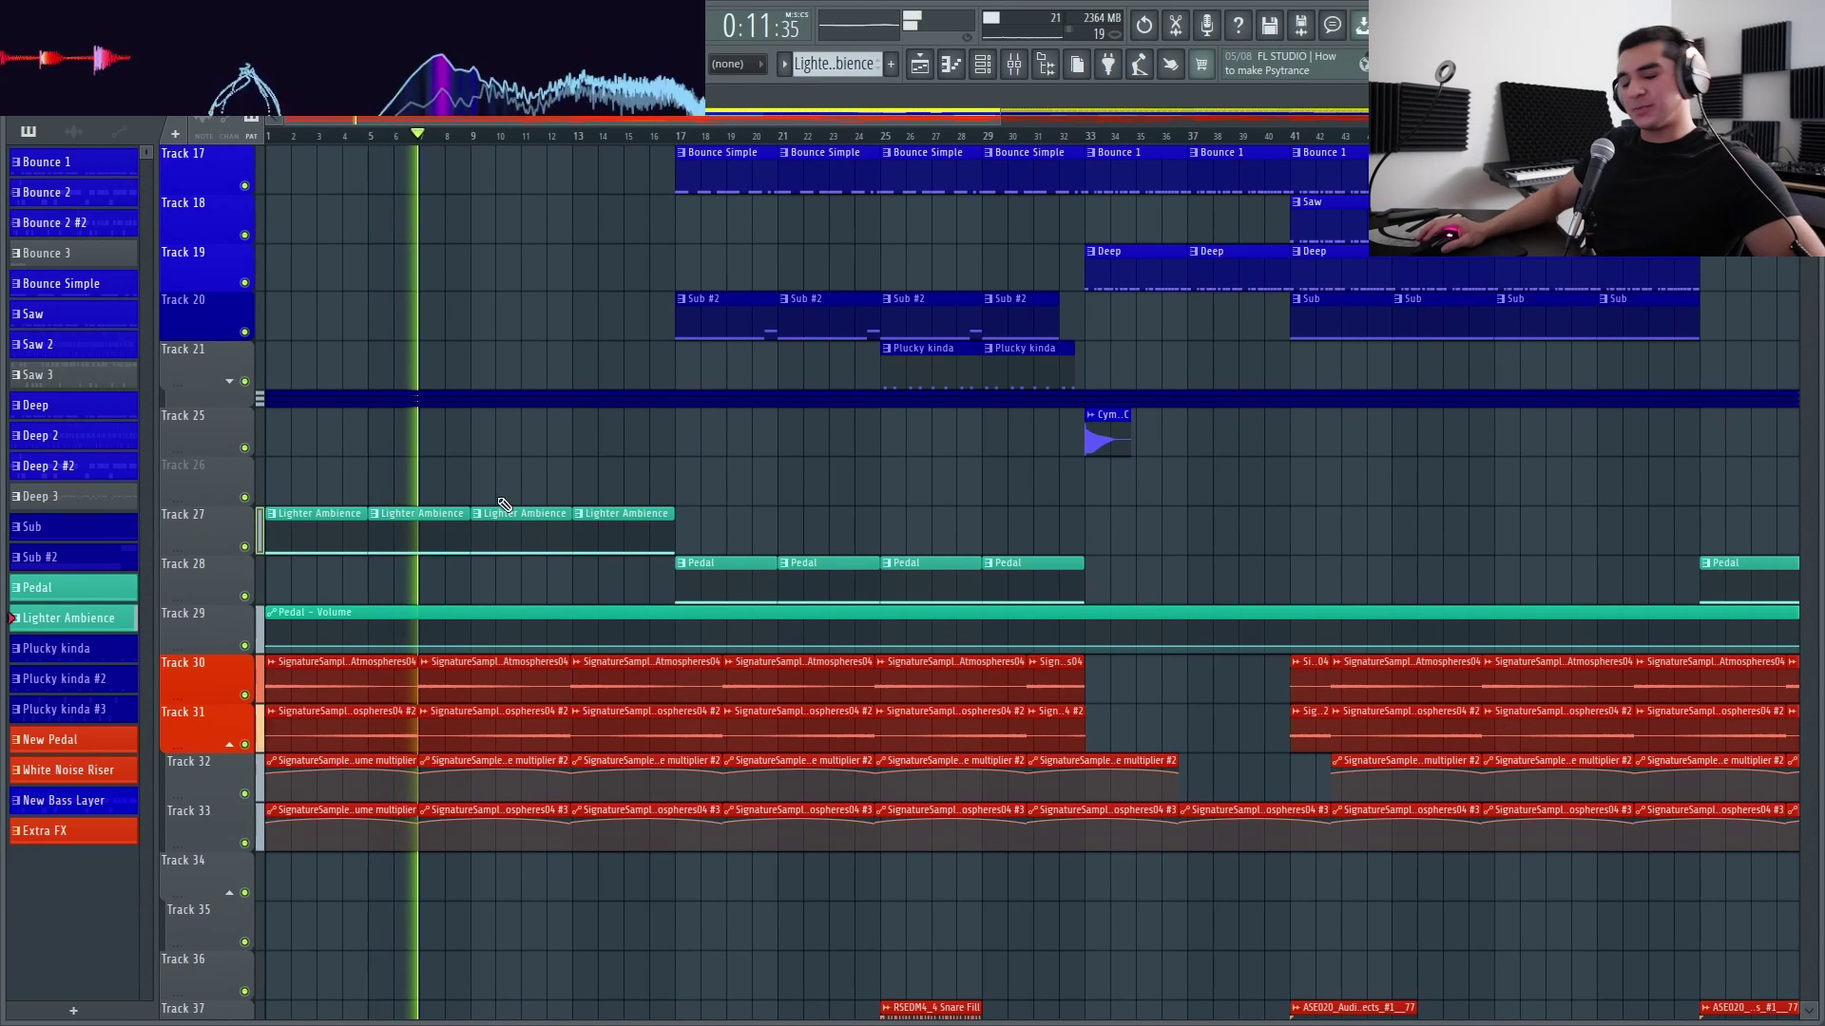
scroll(403, 561, "up", 8)
key("space")
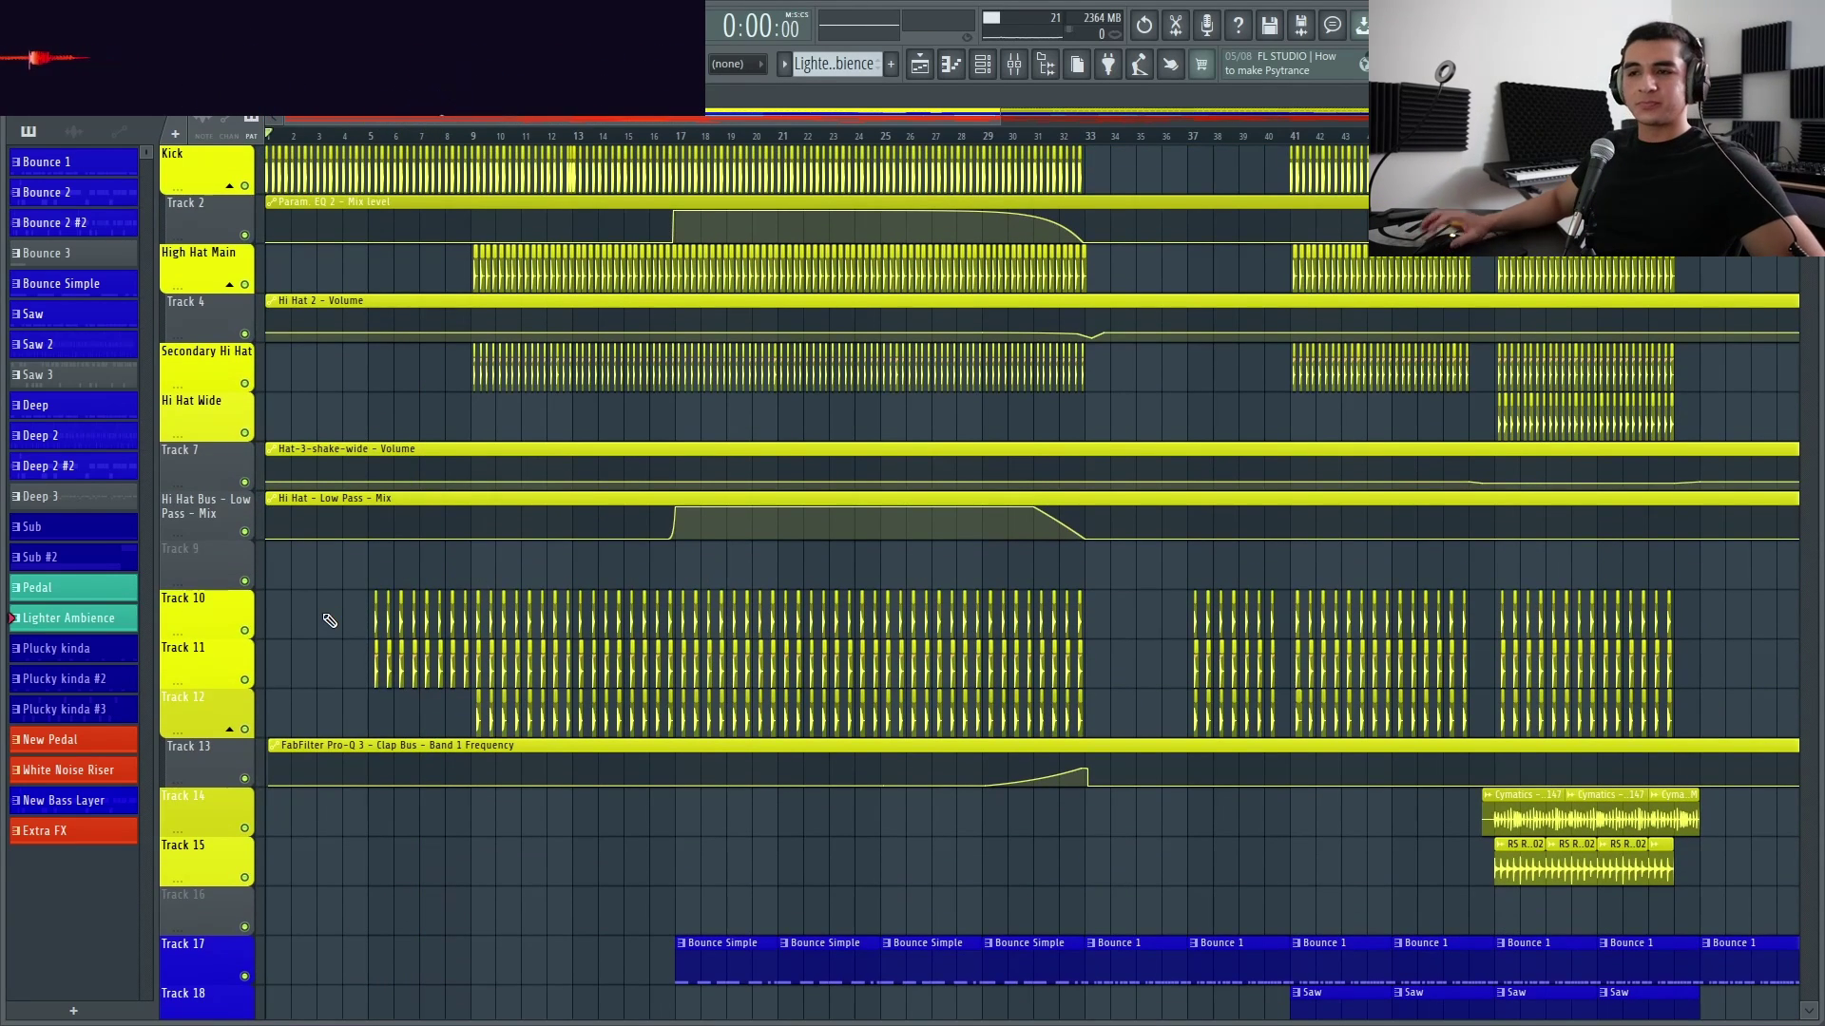
Inspect the sample settings of the Cymatics - Odyssey Tight Clap 1 and RSEDM4_Clap_2 clips on Tracks 10 and 11, and close both
scroll(313, 622, "down", 5)
scroll(298, 619, "up", 4)
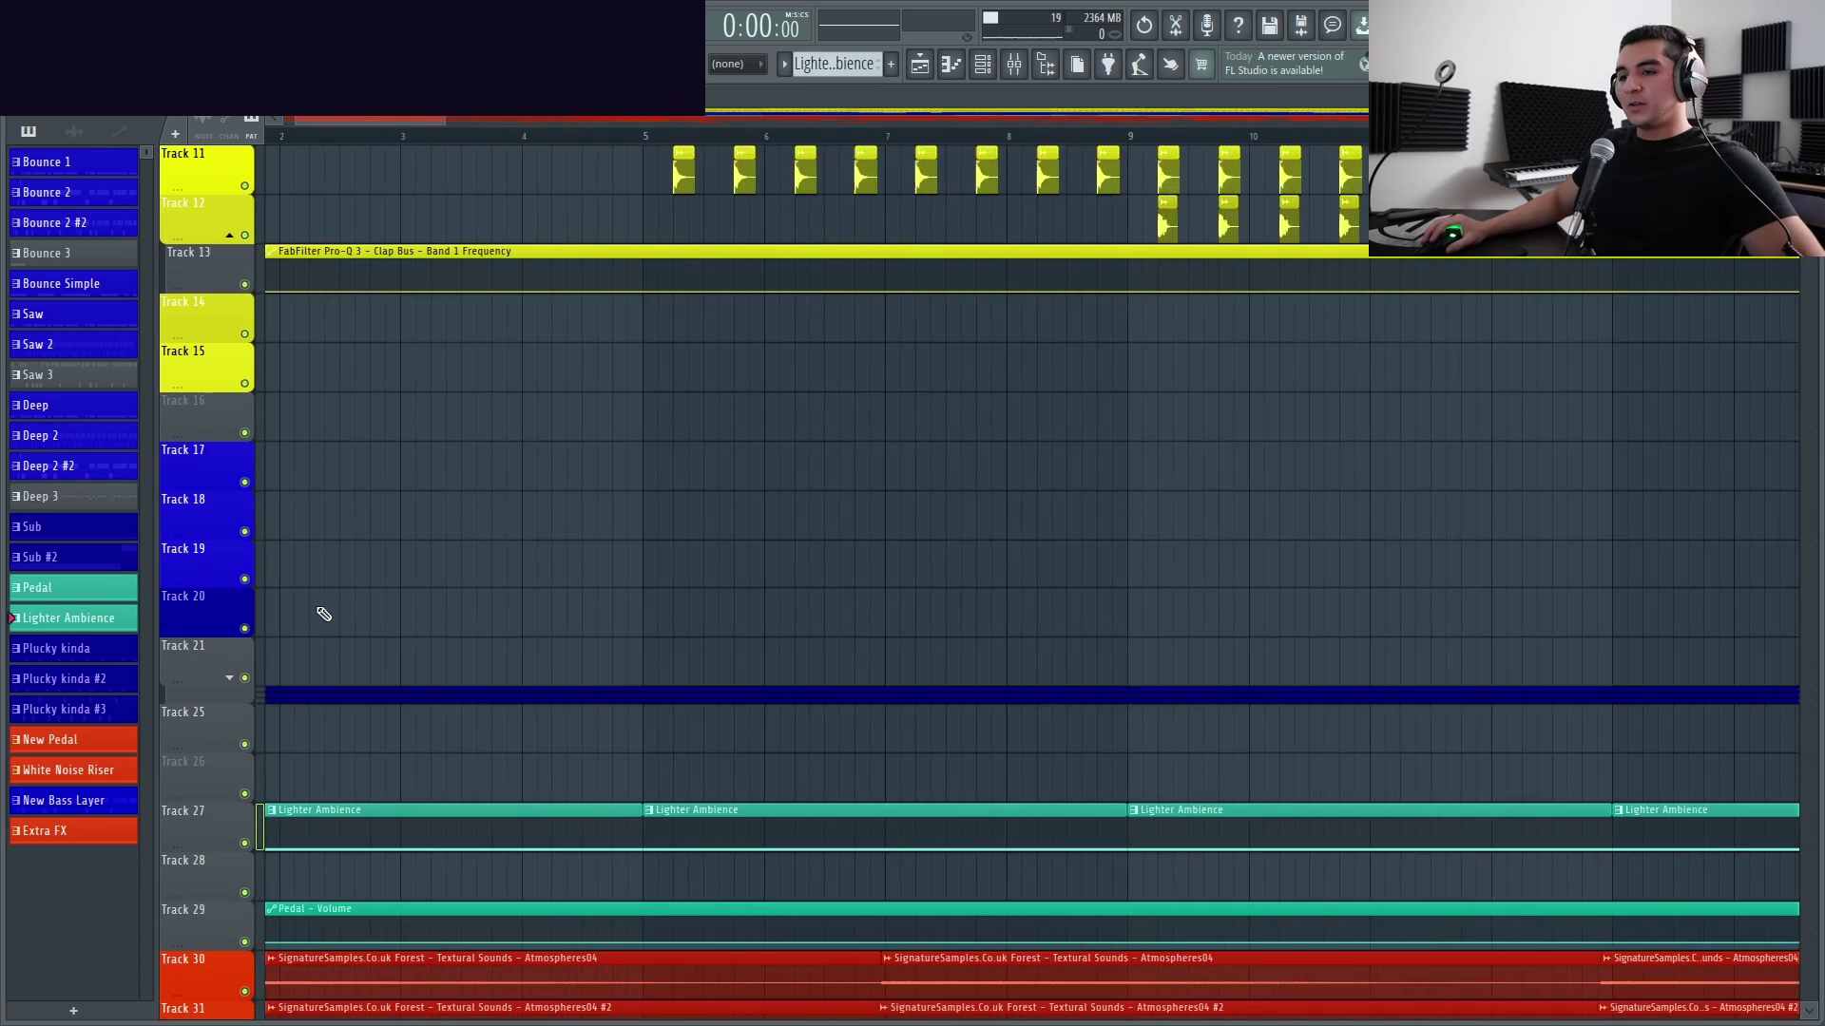
scroll(475, 390, "up", 6)
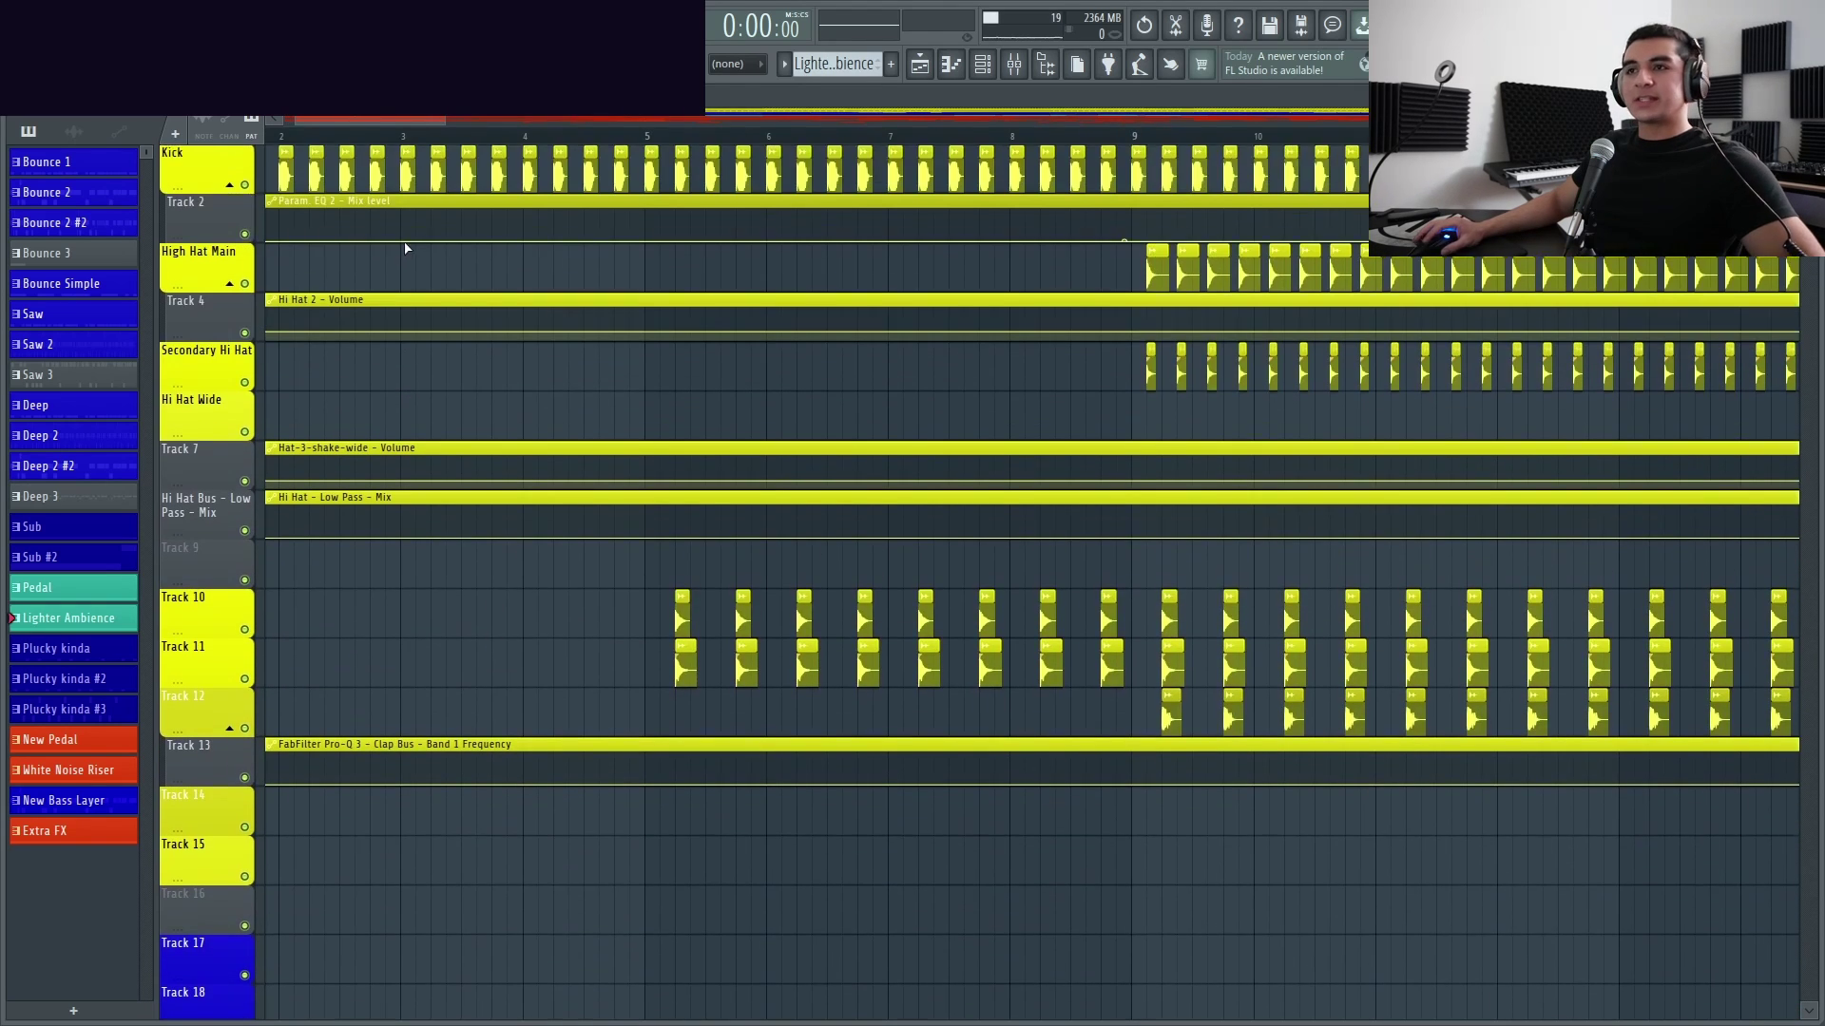
scroll(401, 273, "down", 3)
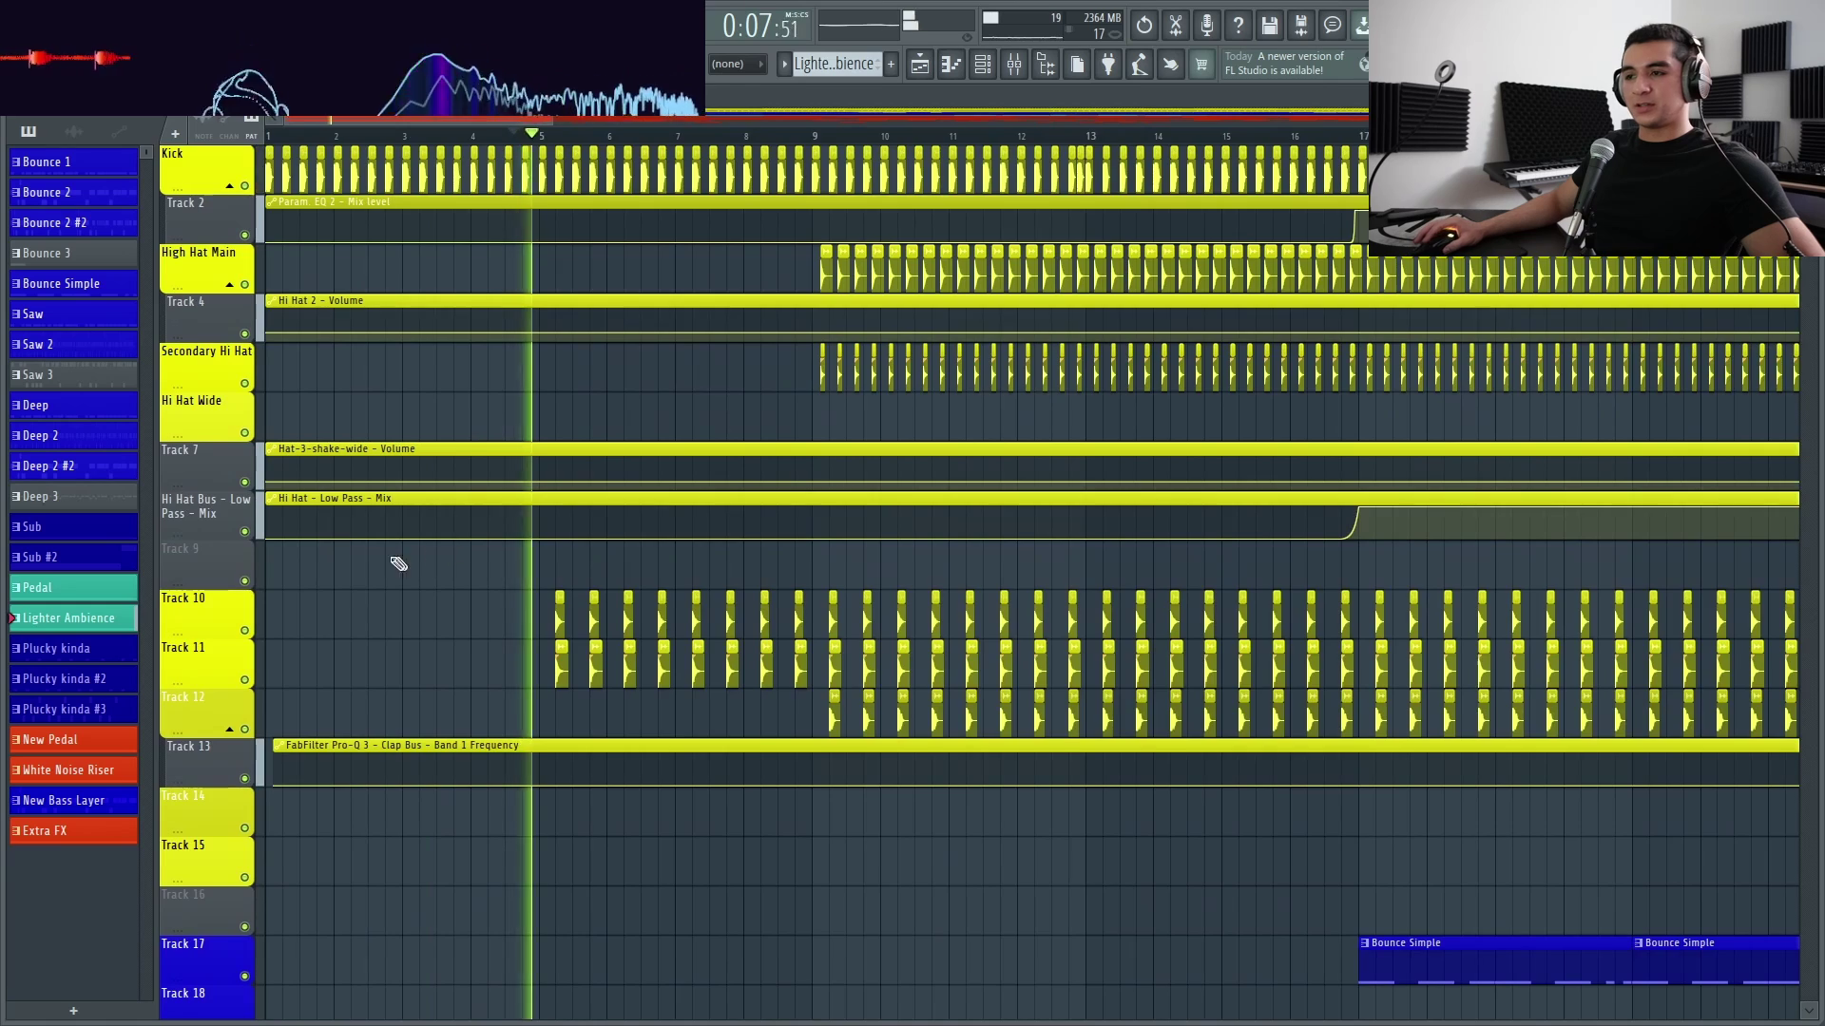
scroll(427, 558, "up", 3)
scroll(460, 490, "down", 5)
scroll(460, 490, "up", 5)
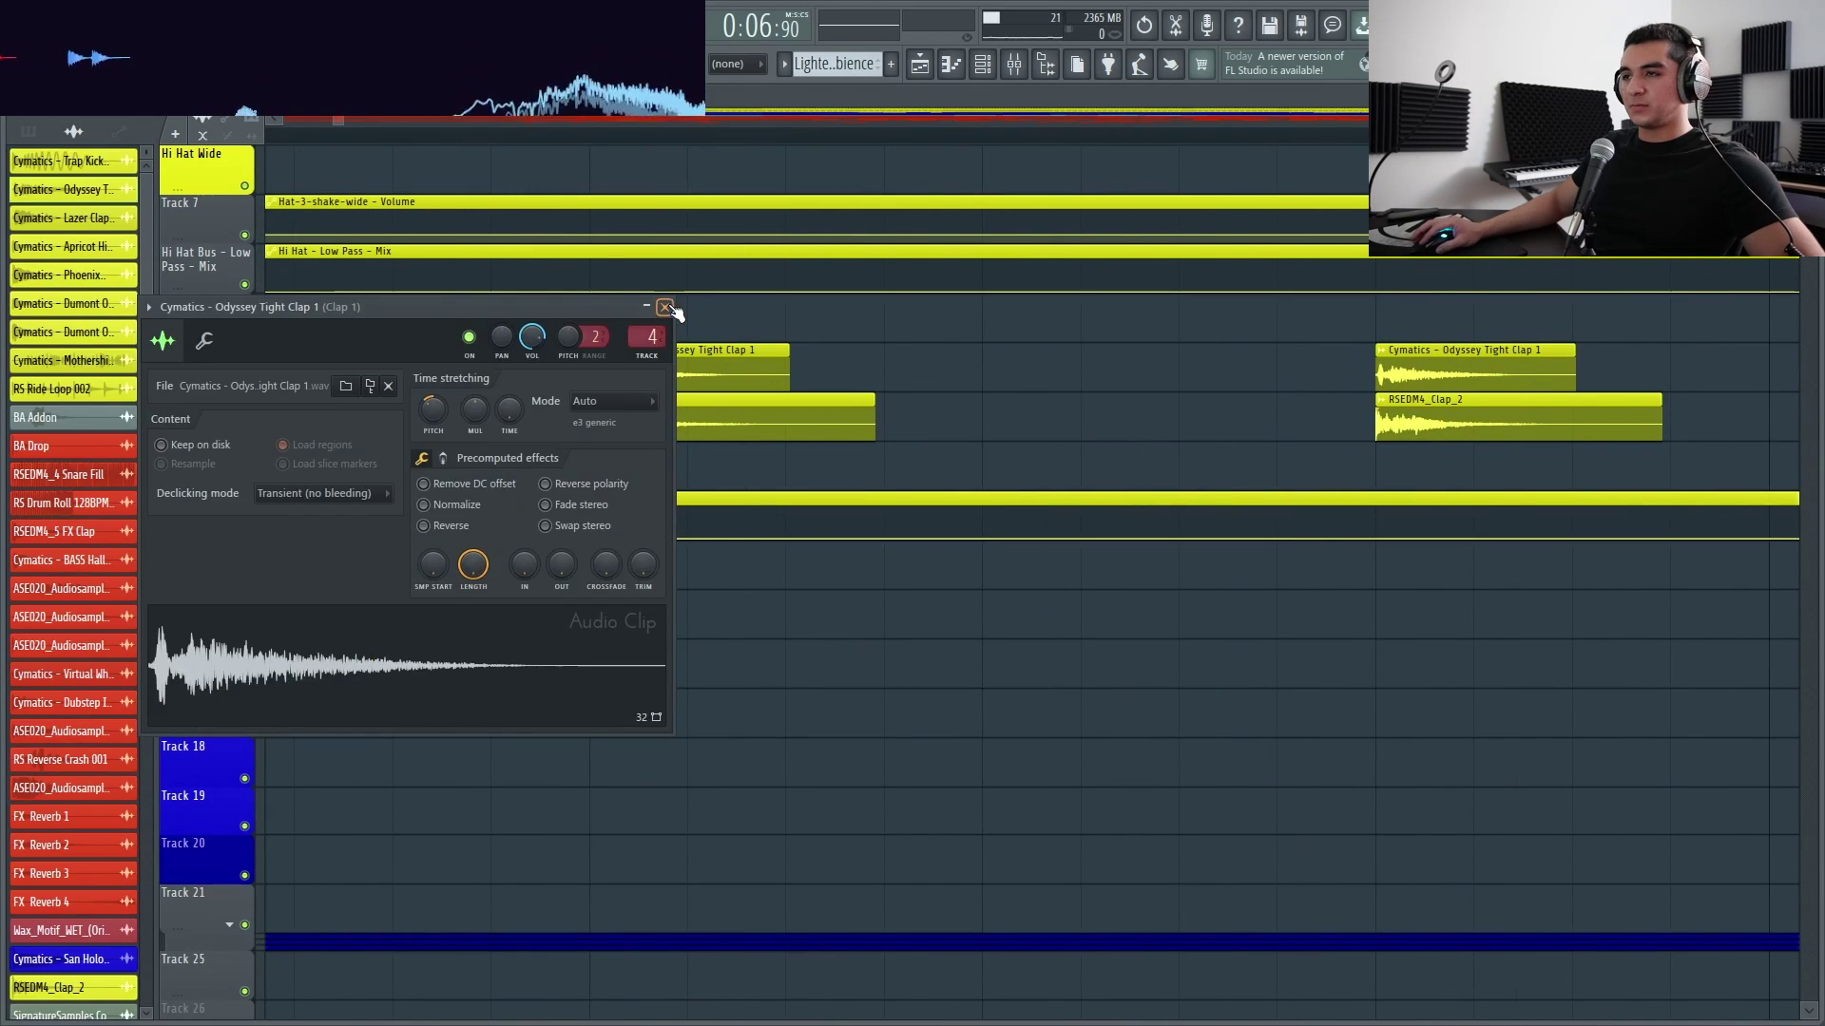
left_click(666, 308)
left_click(608, 399)
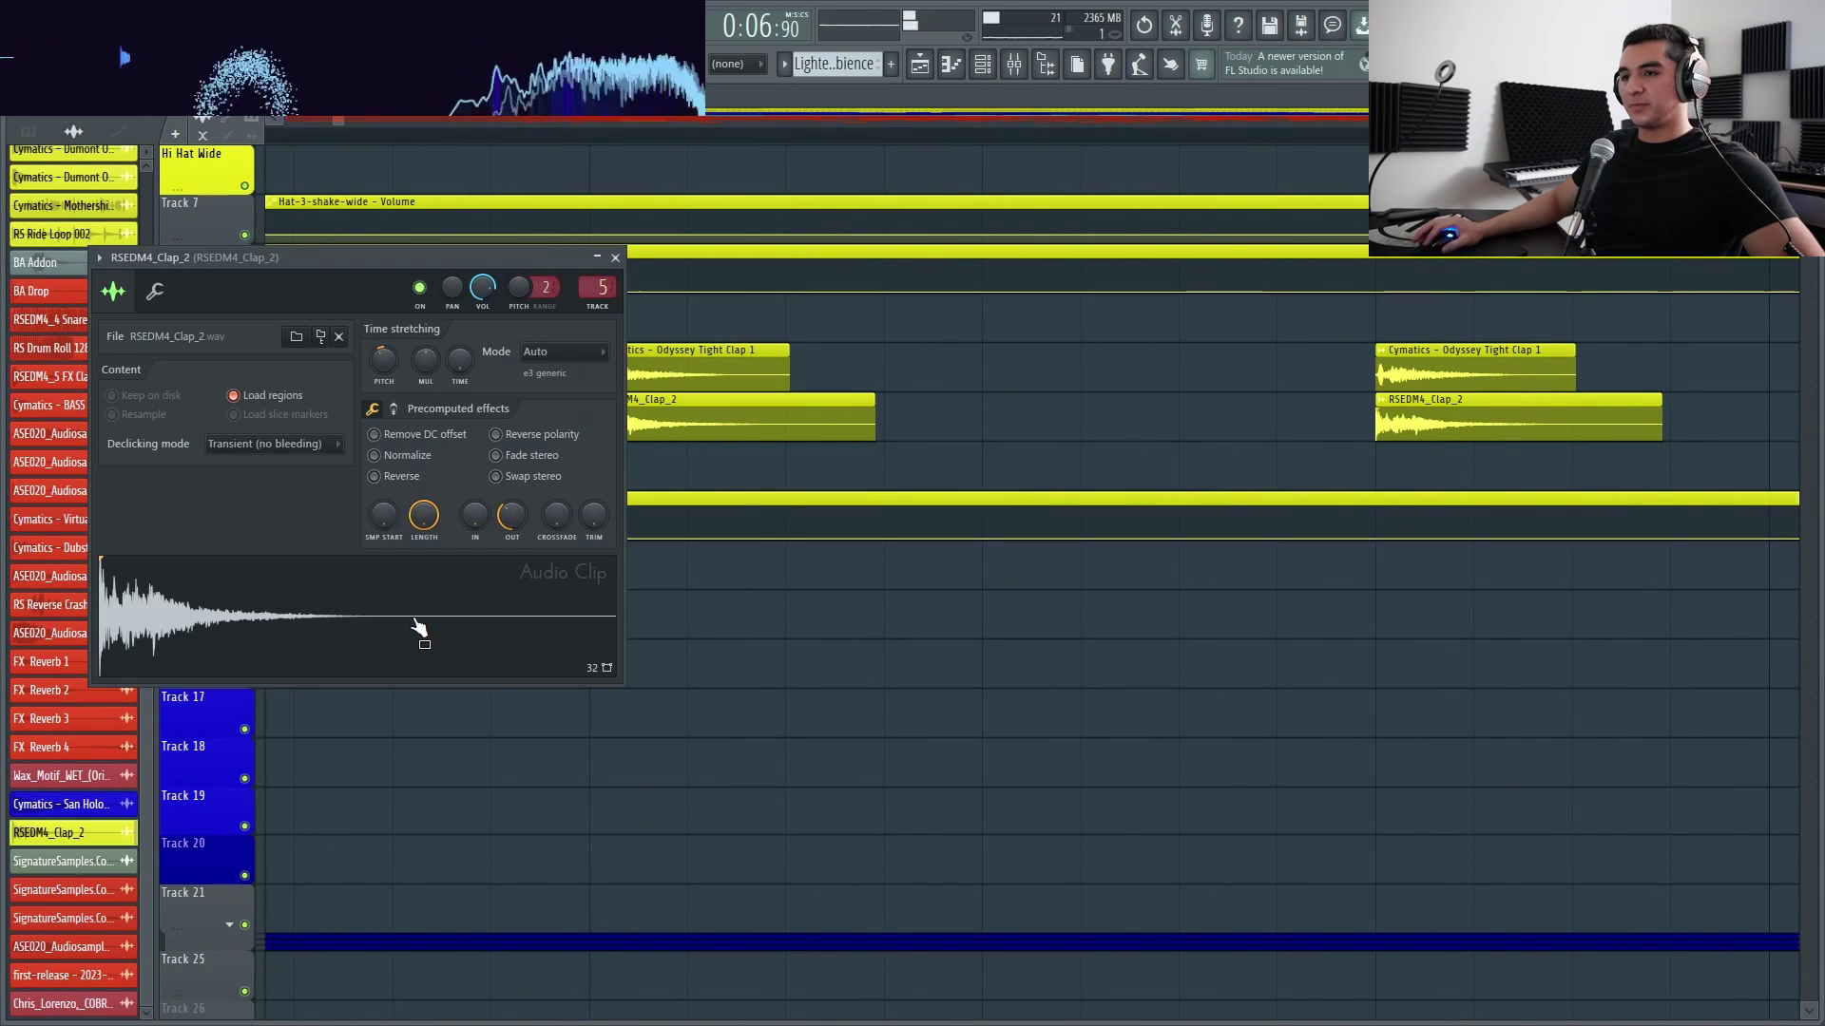
left_click(615, 257)
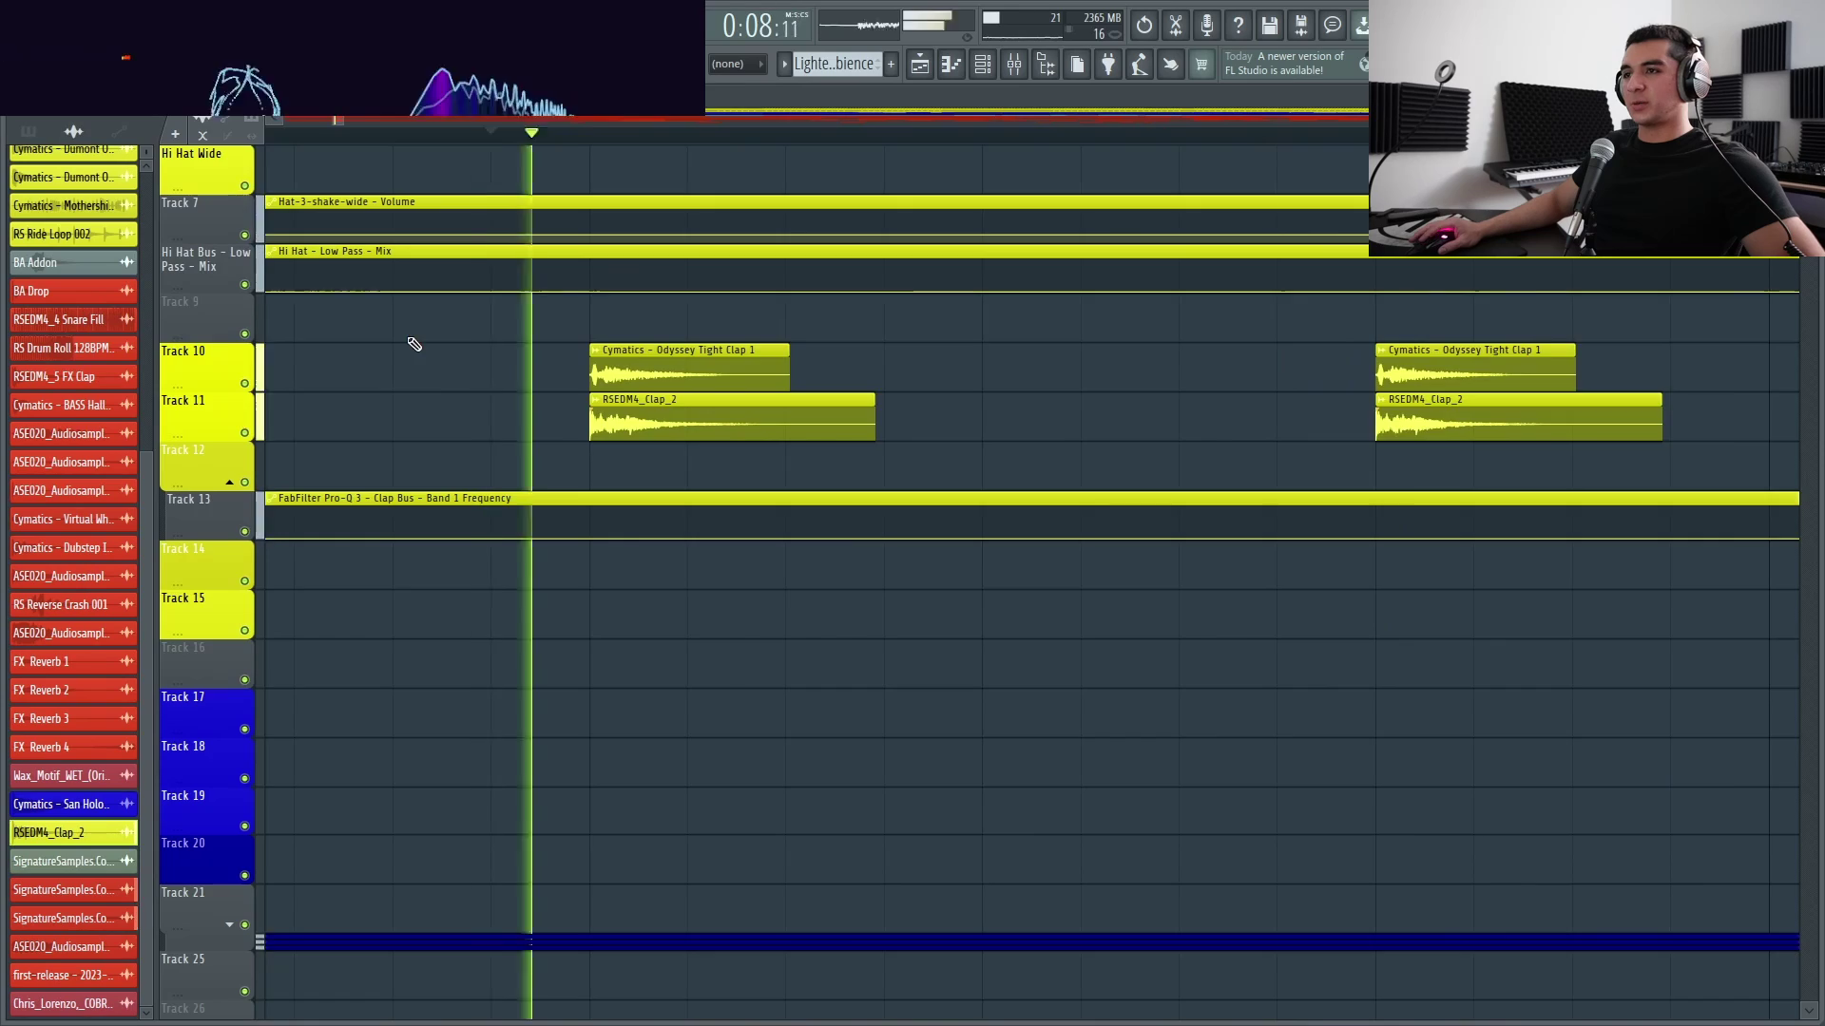
Listen to the section where the claps enter, and replay it from bar 5
scroll(420, 333, "down", 6)
scroll(503, 380, "up", 4)
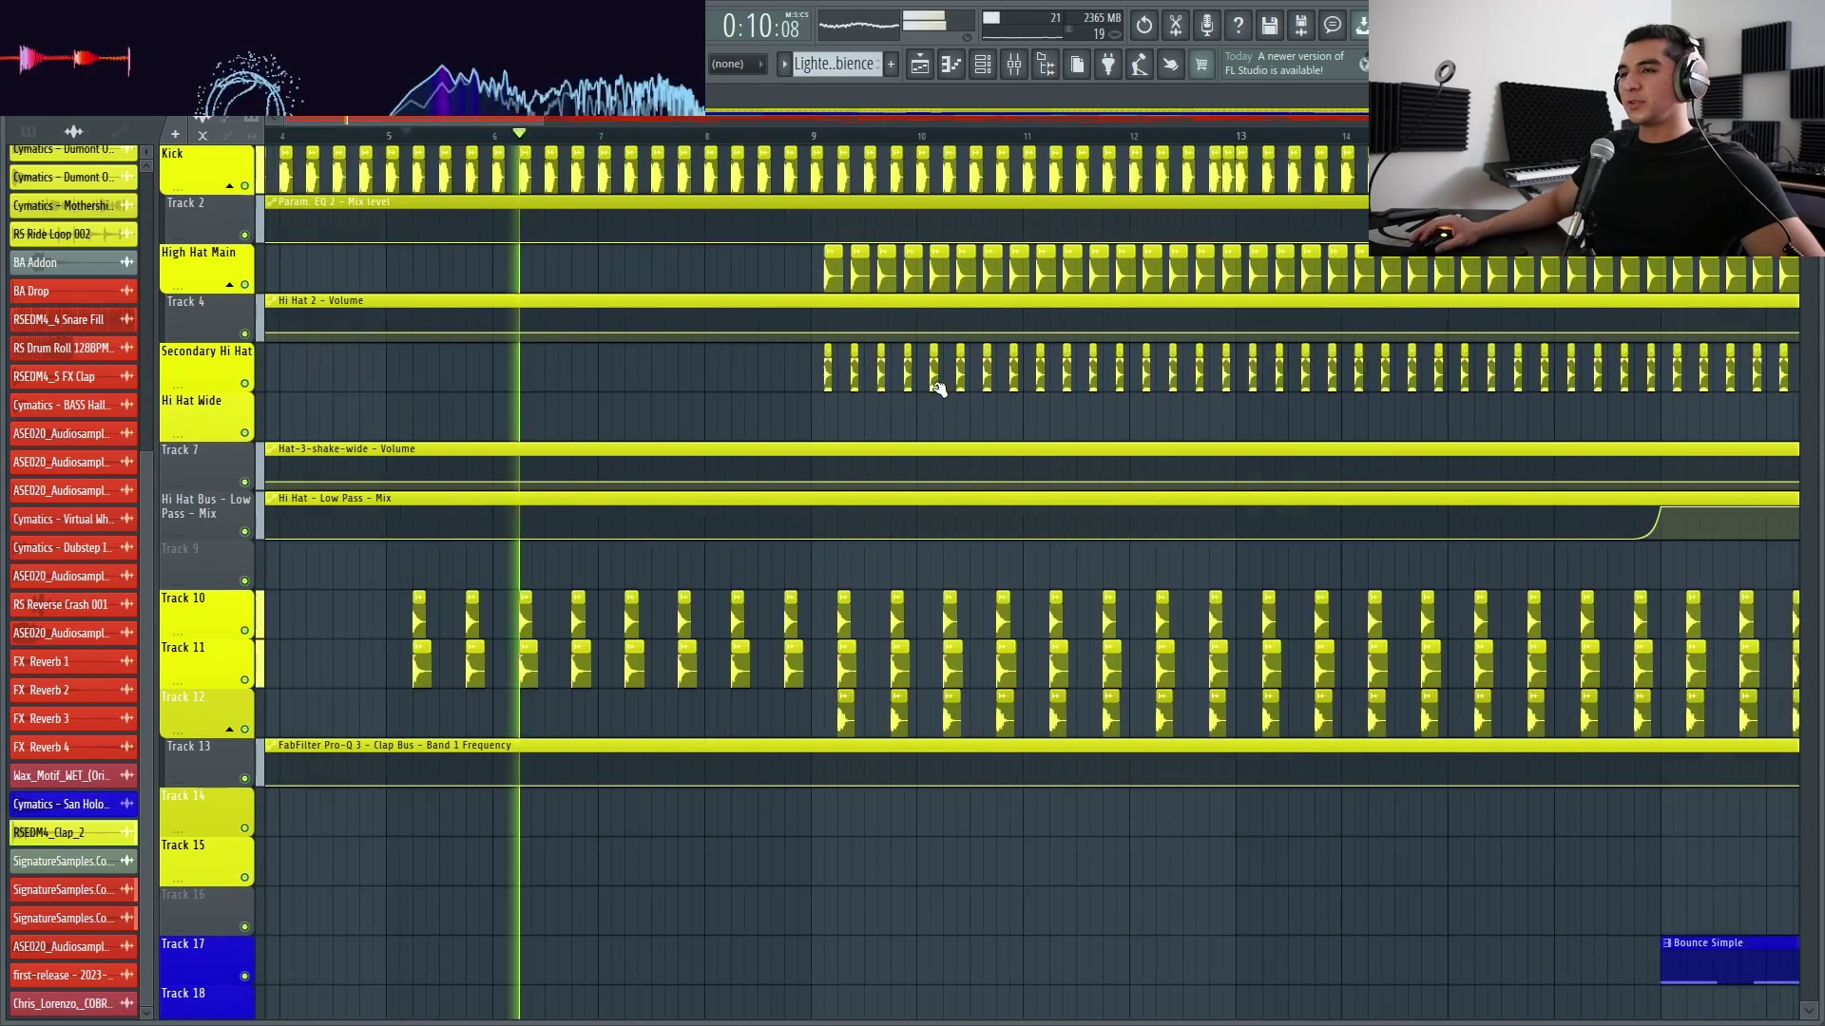
scroll(938, 387, "down", 3)
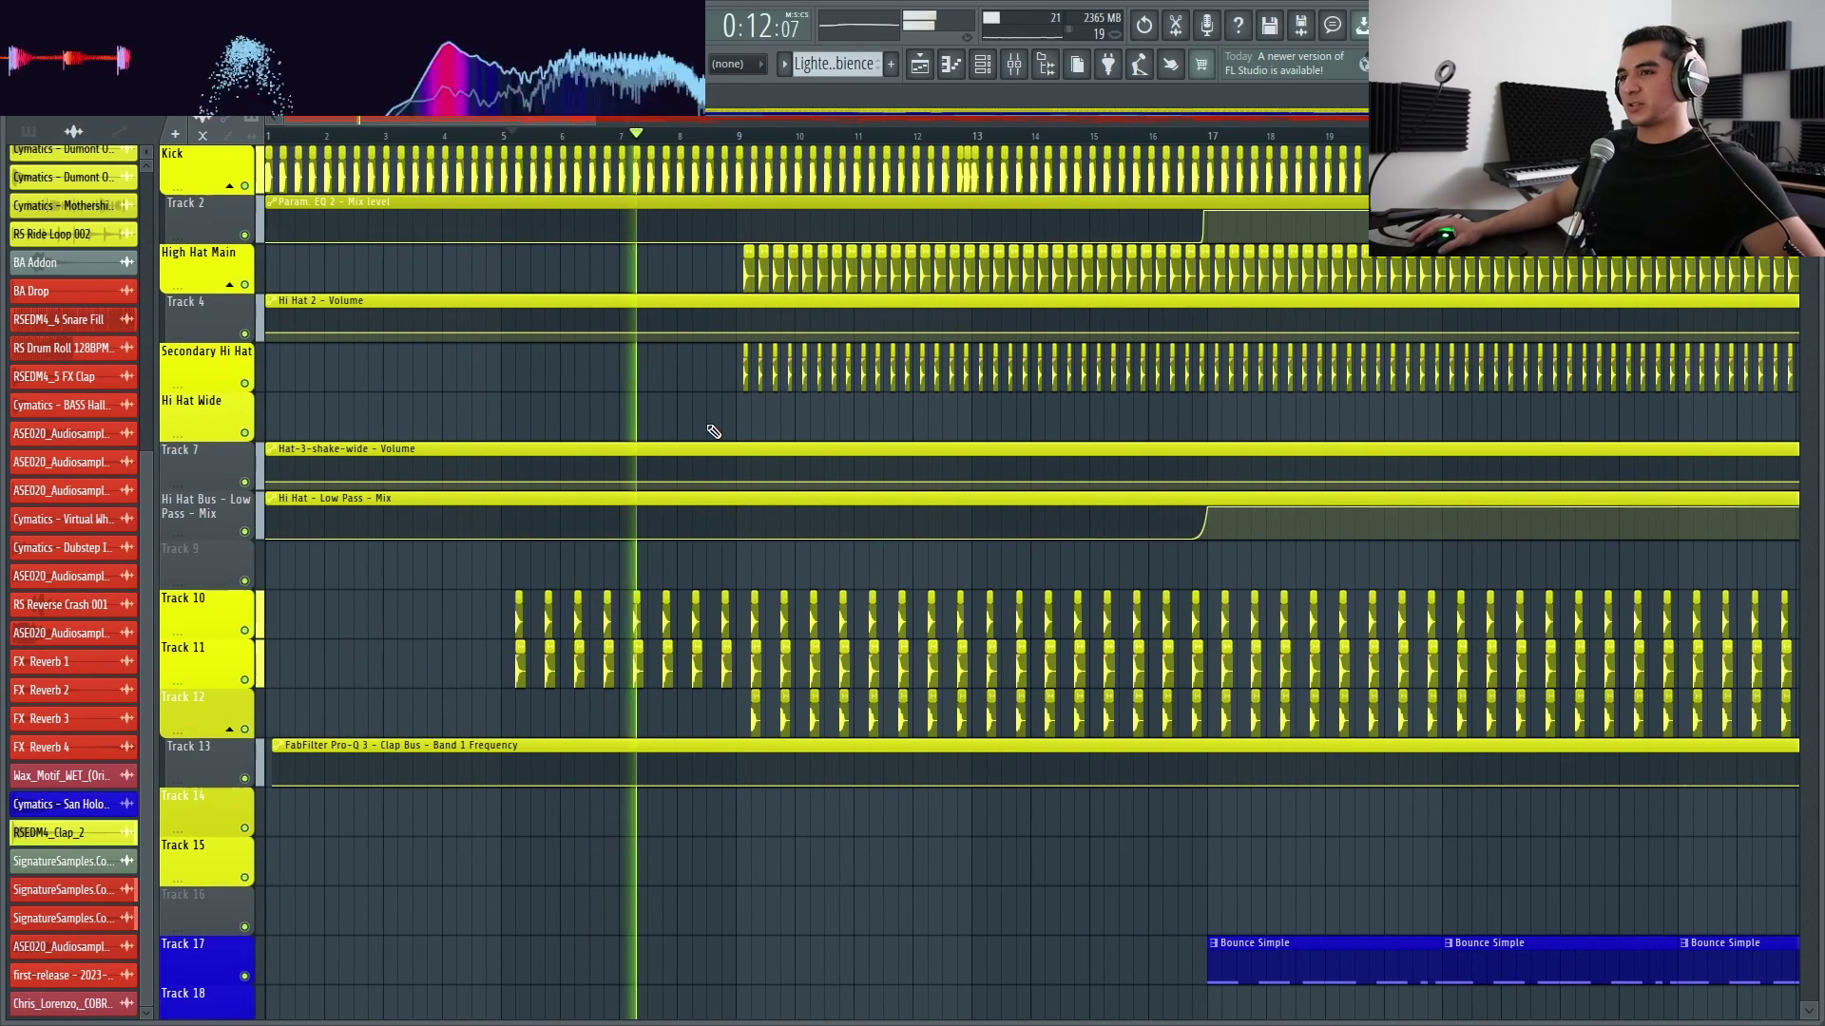
left_click(494, 134)
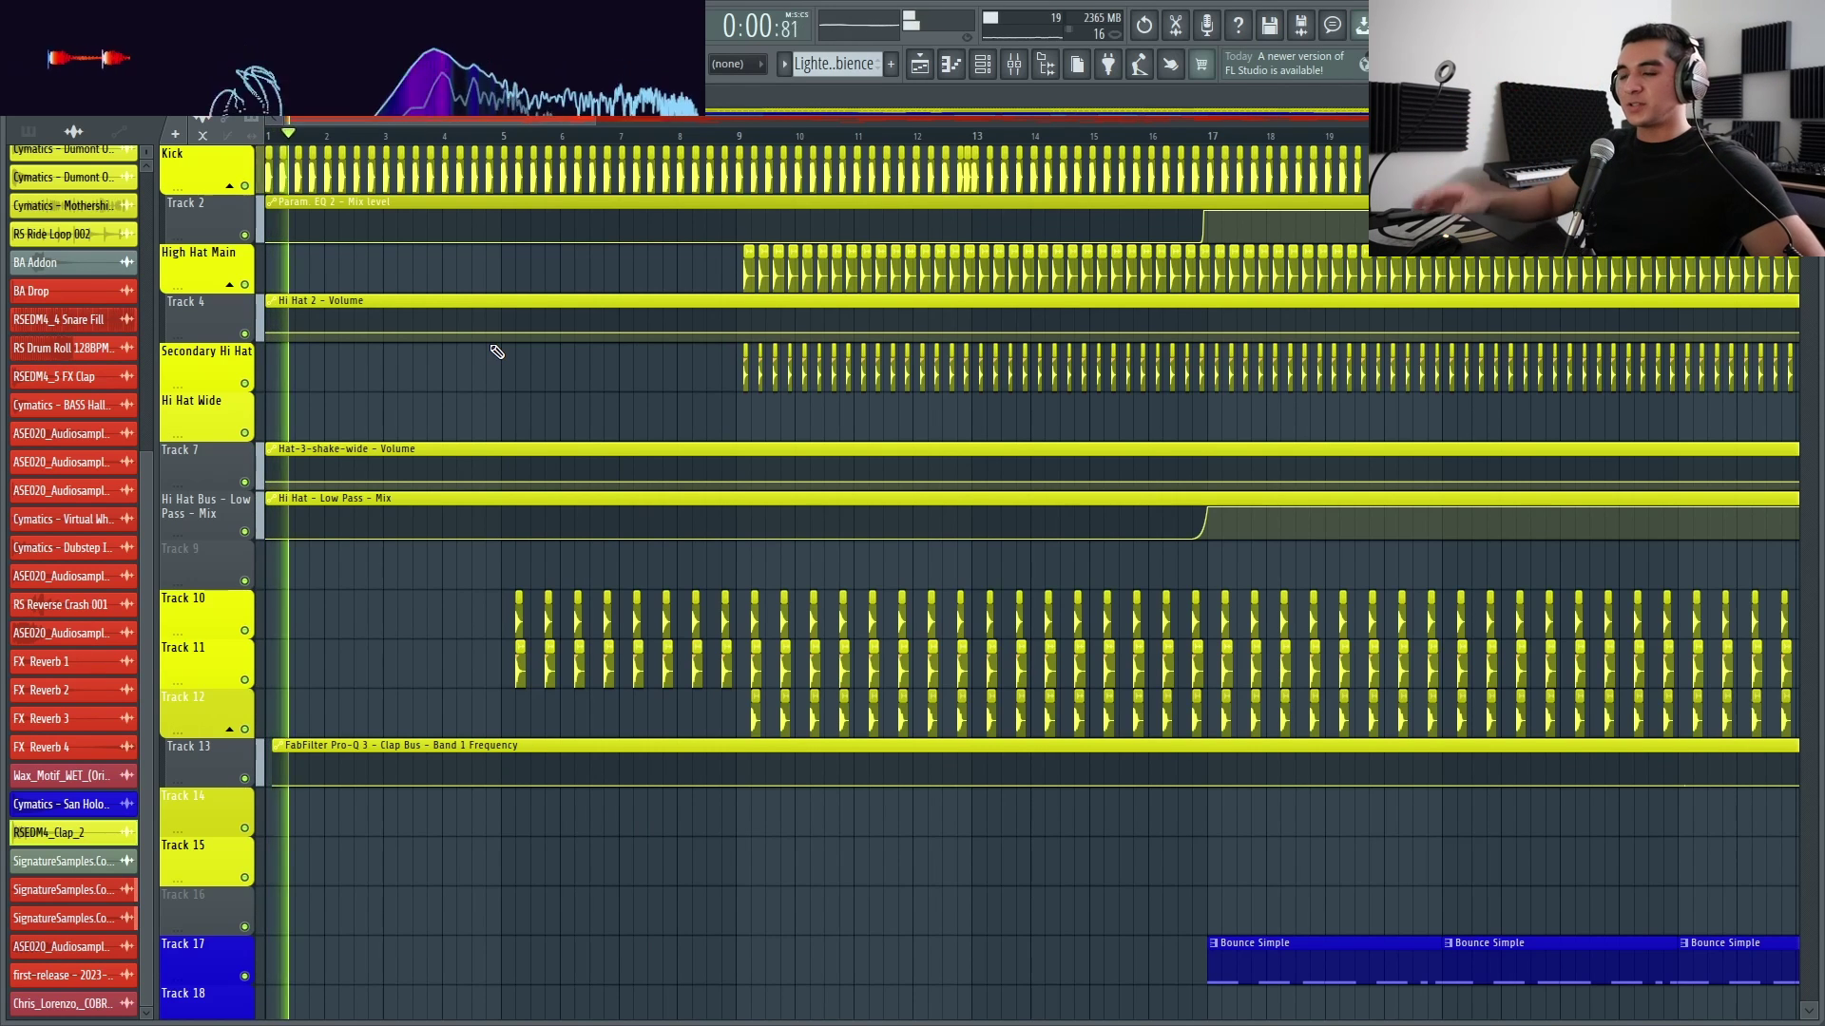
left_click(503, 138)
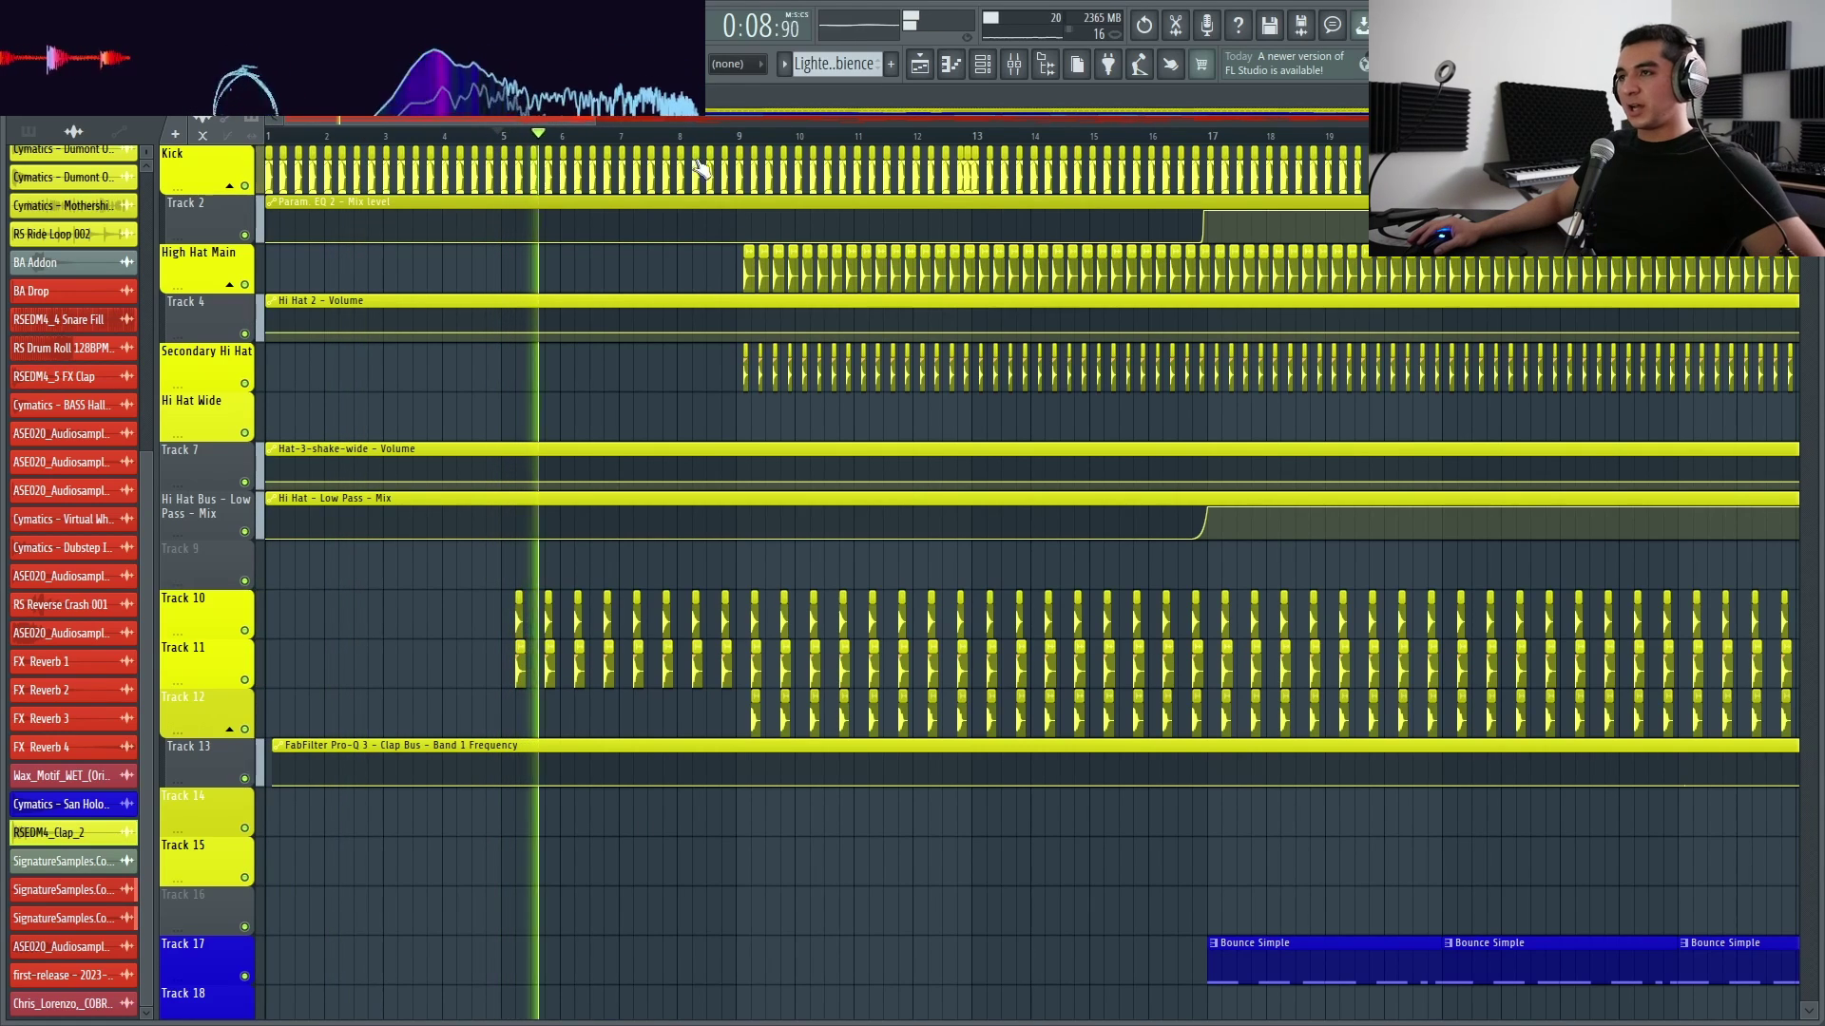
Compare the ambience tracks with the drum tracks as playback reaches bar 9, and stop playback
scroll(644, 280, "down", 3)
scroll(643, 280, "down", 6)
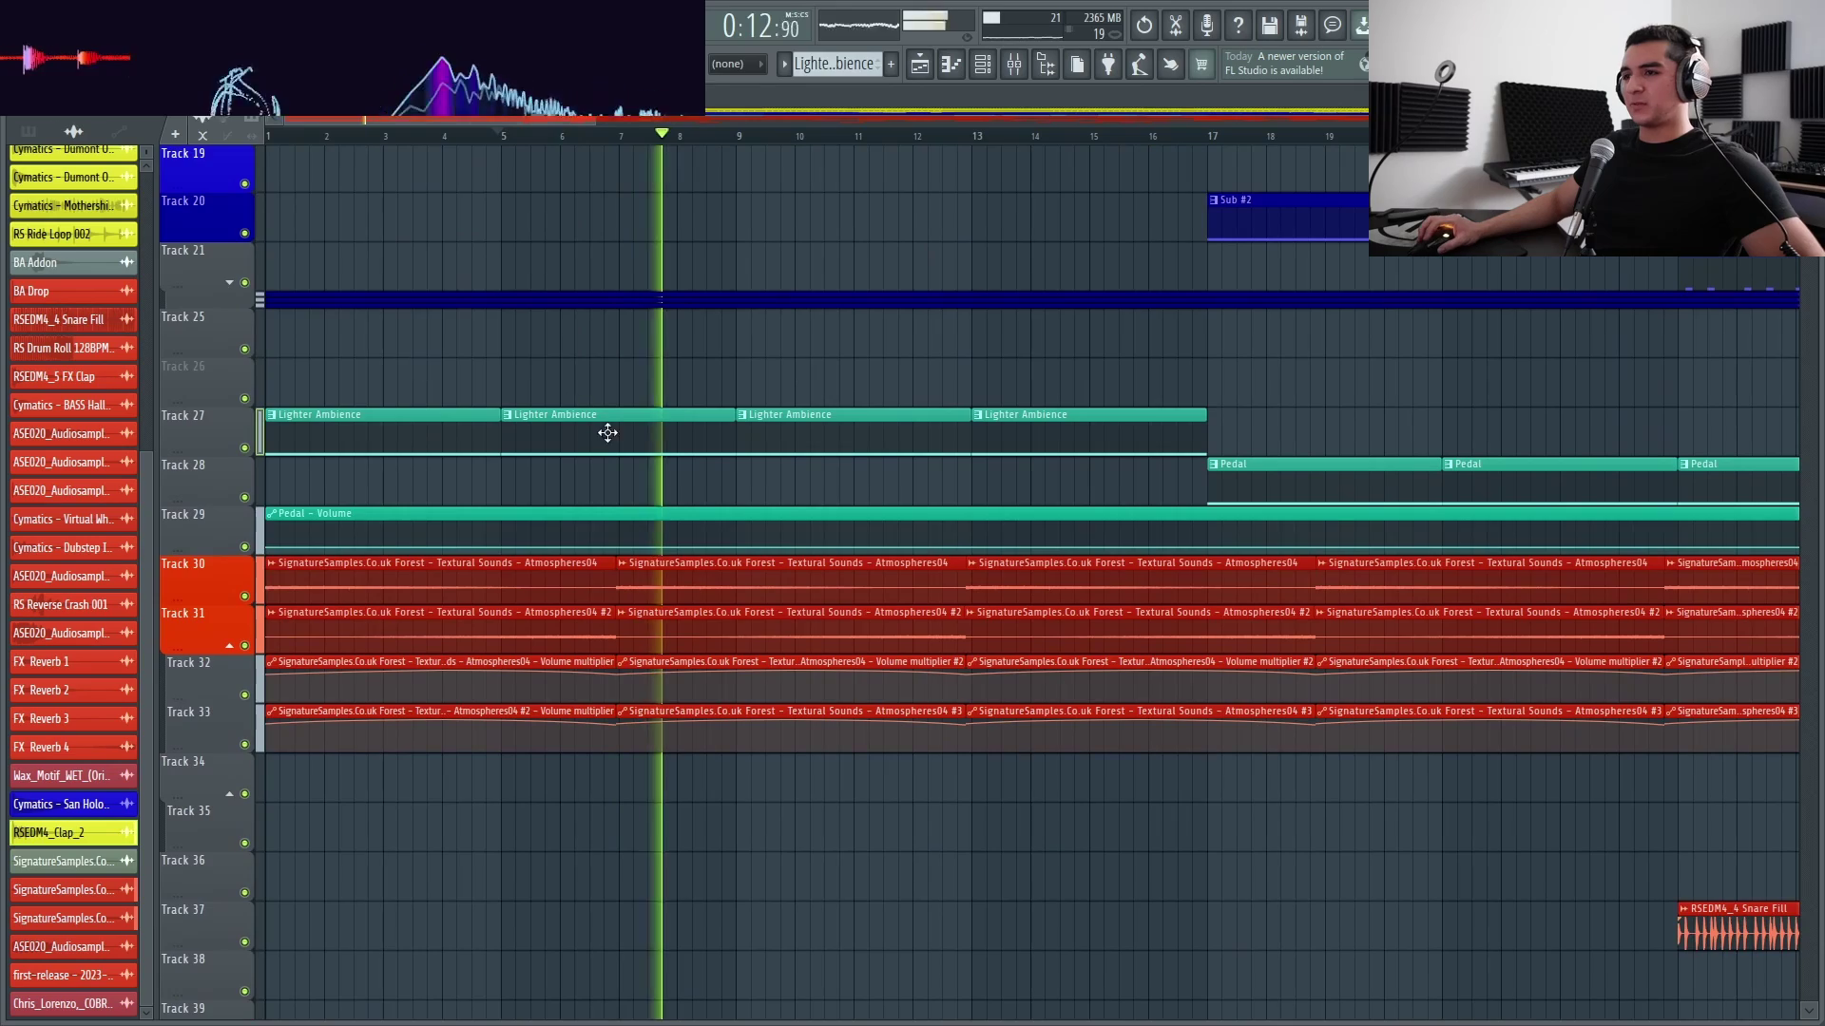
scroll(713, 611, "up", 9)
scroll(784, 449, "up", 6)
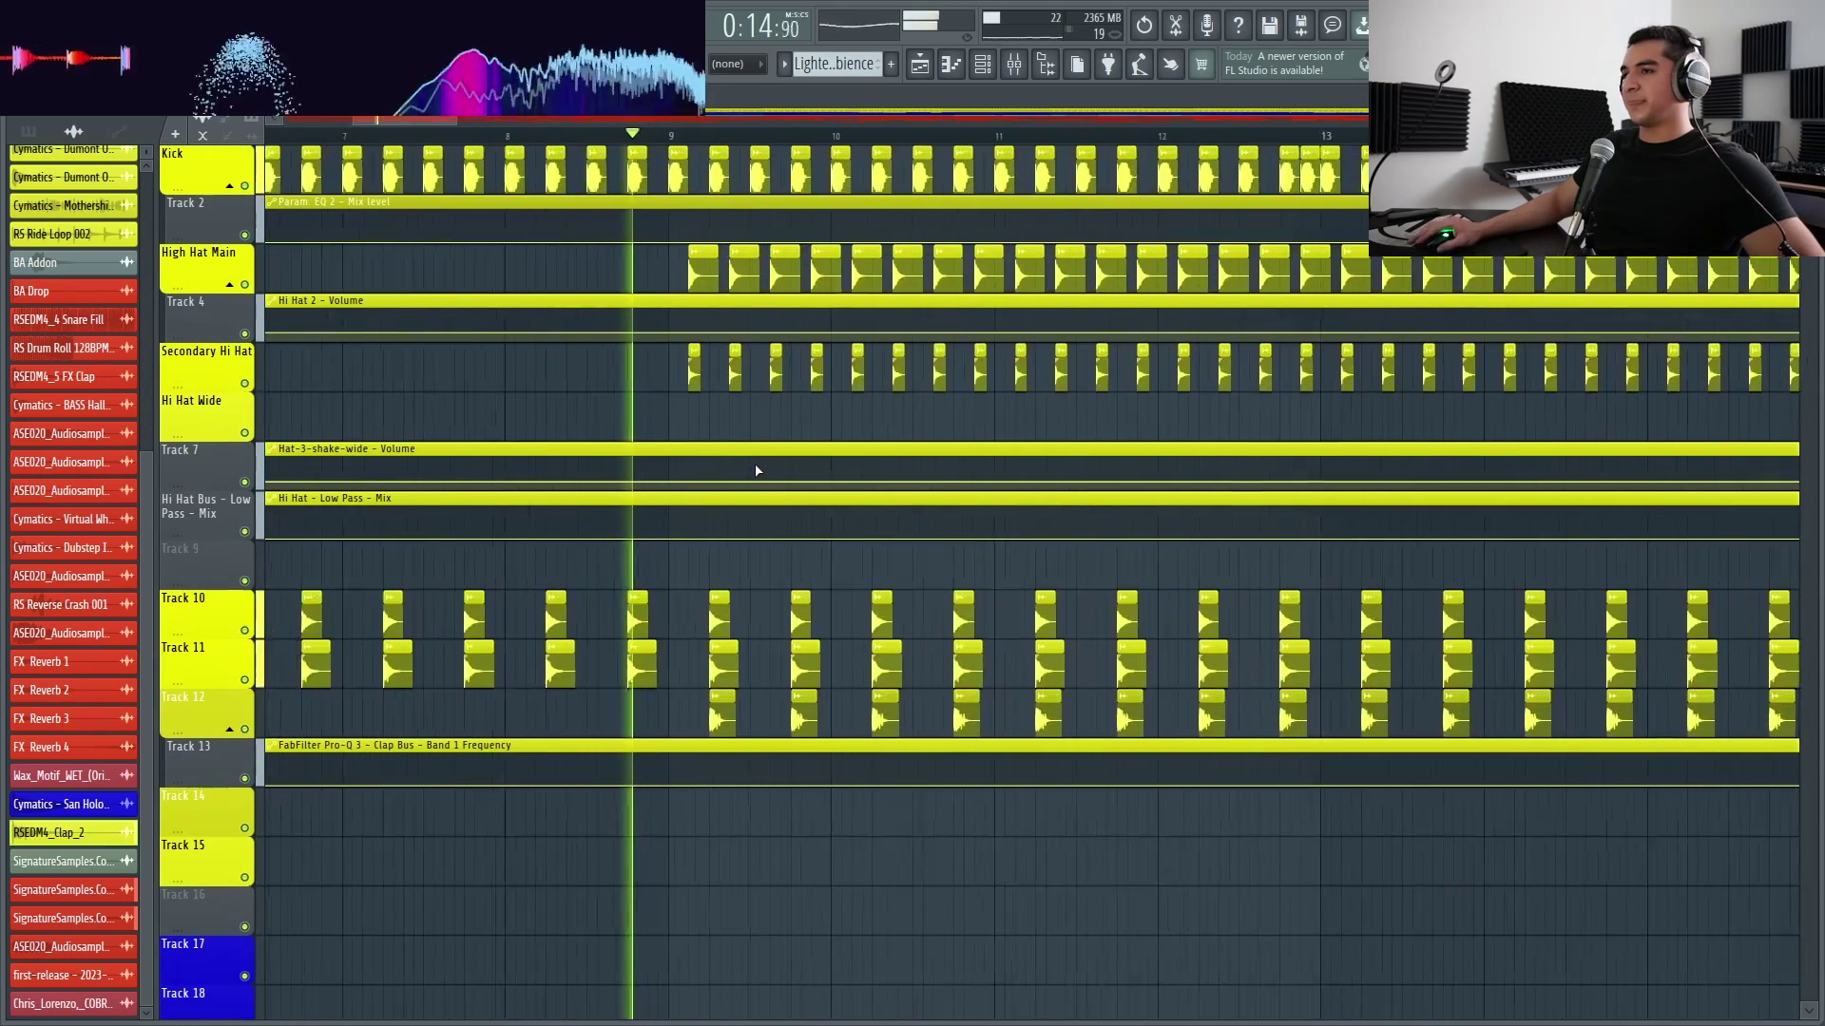
scroll(738, 615, "down", 3)
key("space")
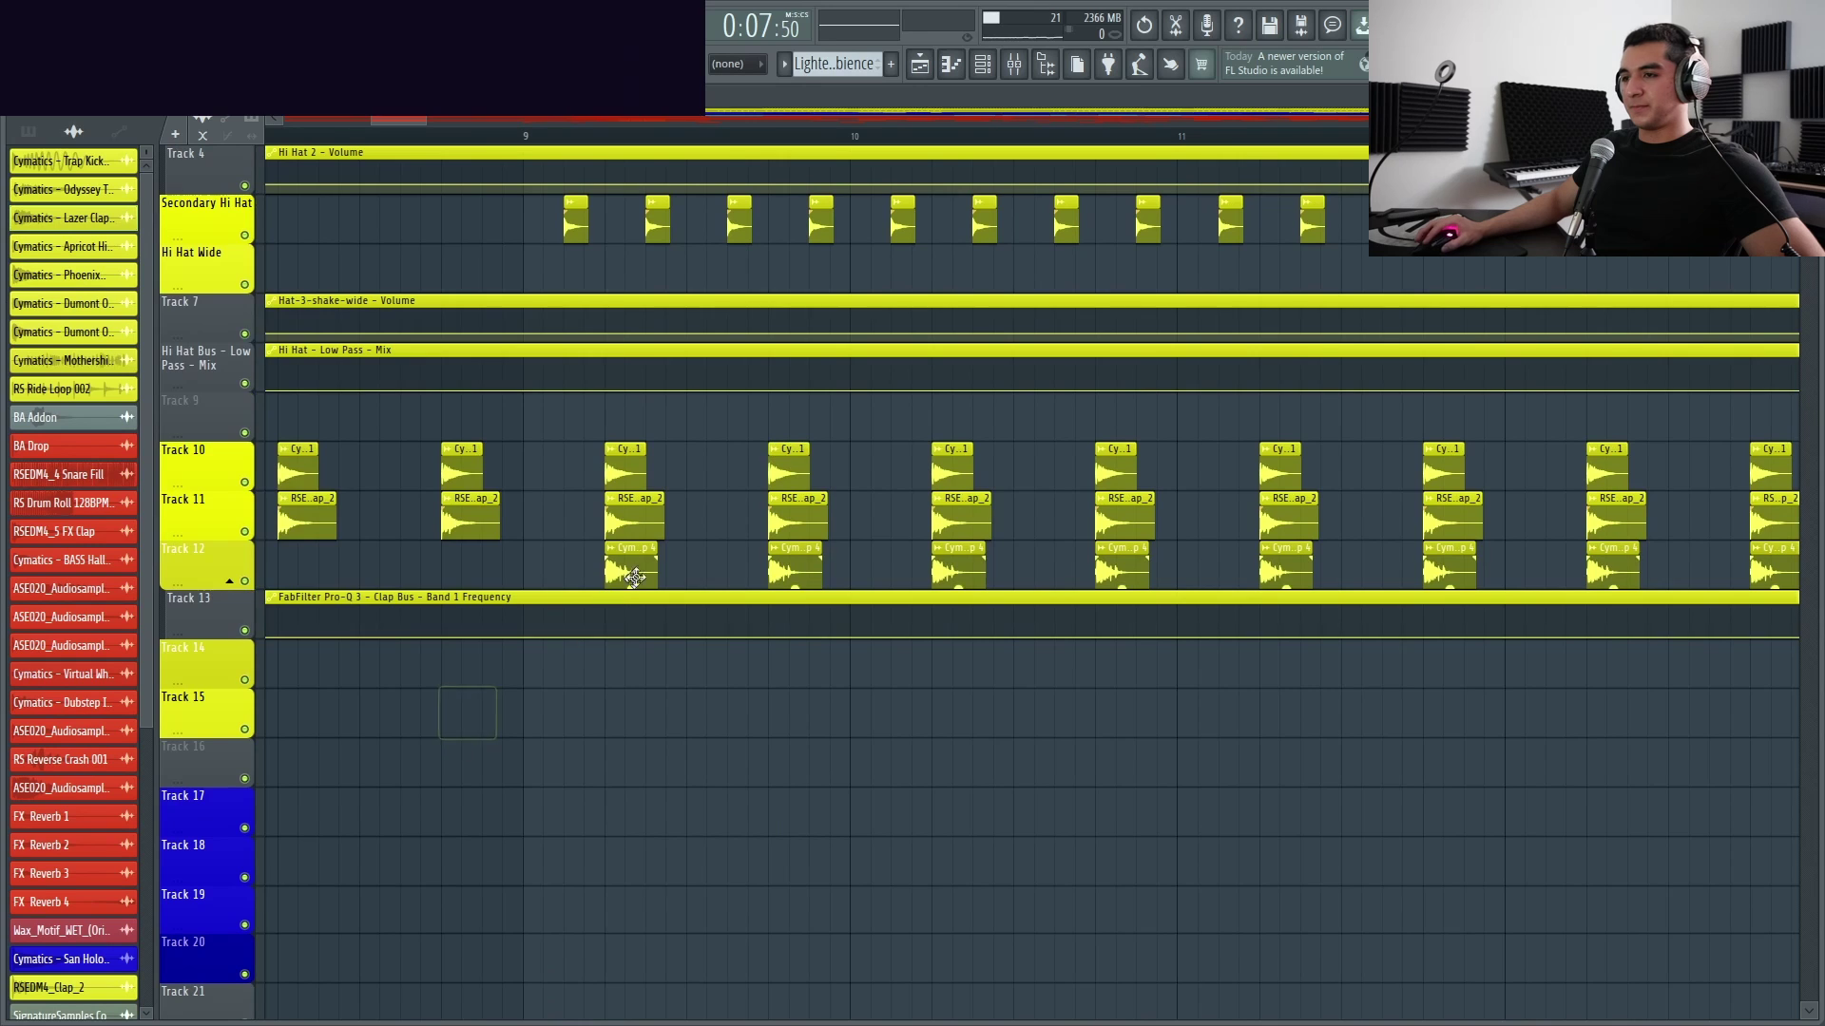
Inspect the sample settings of the Cymatics - Lazer Clap 4 clip on Track 12
double_click(613, 575)
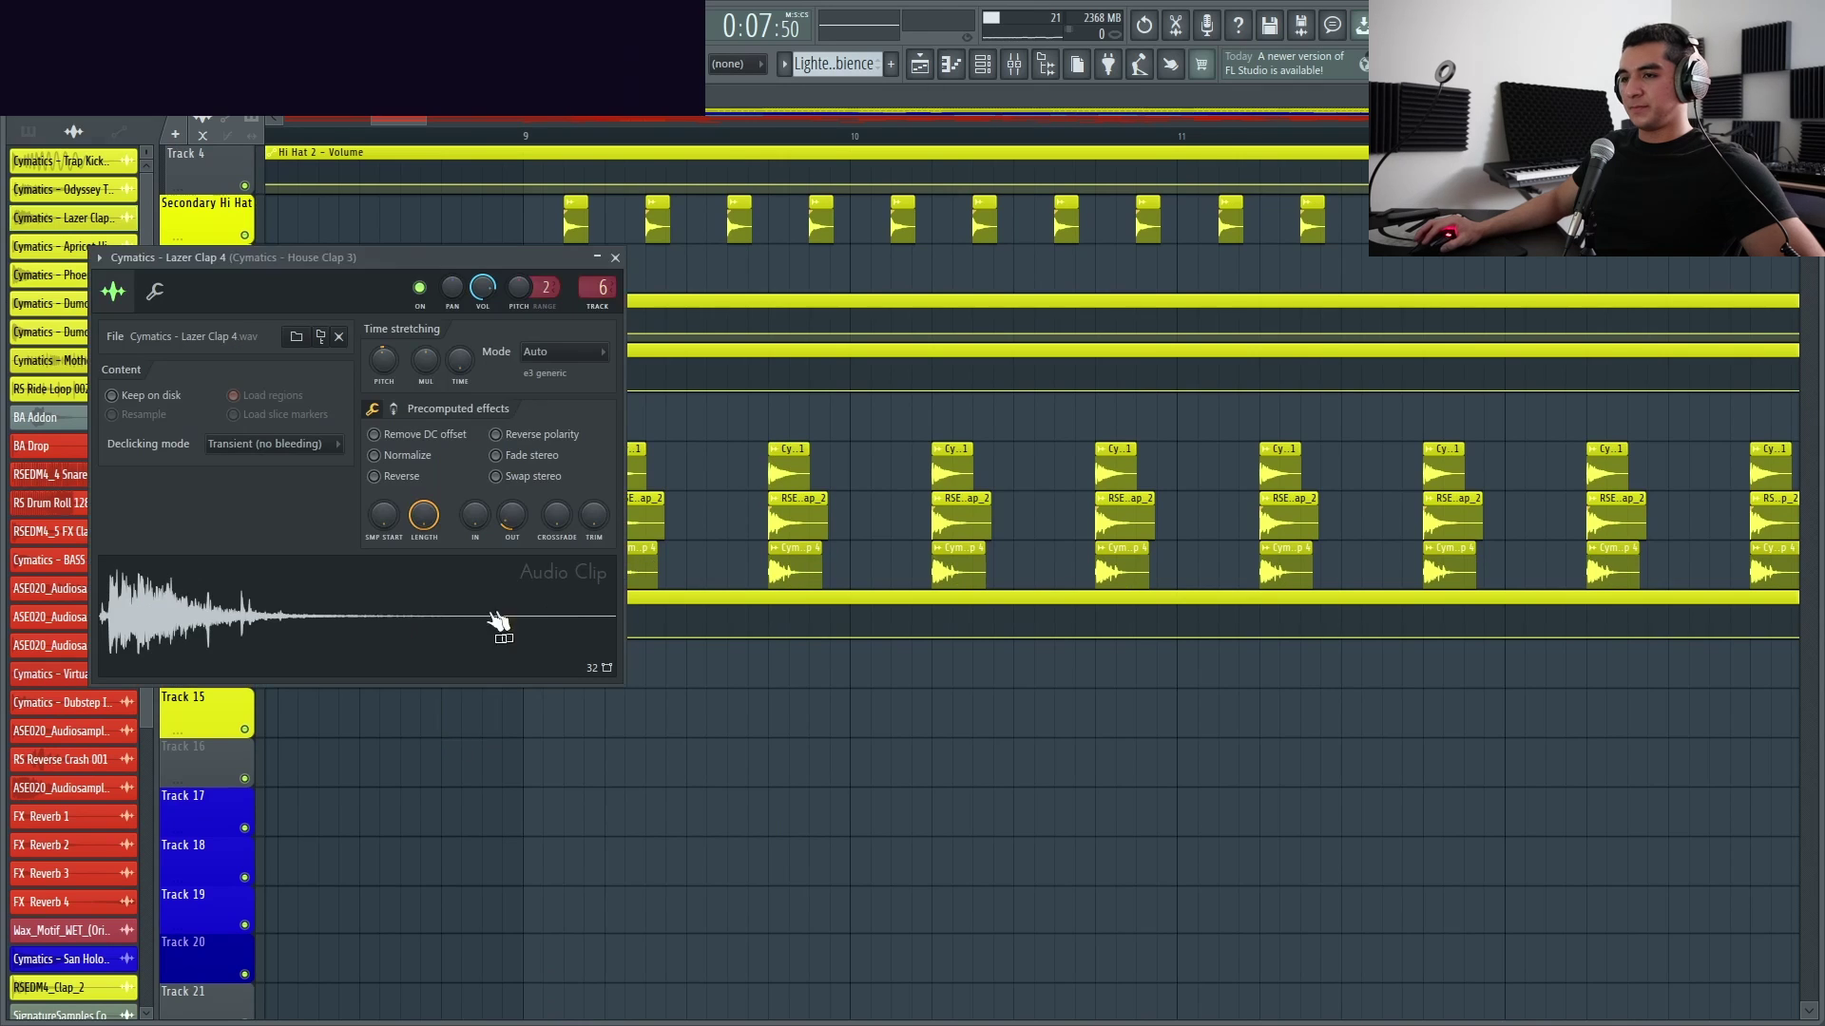
left_click(615, 259)
double_click(623, 580)
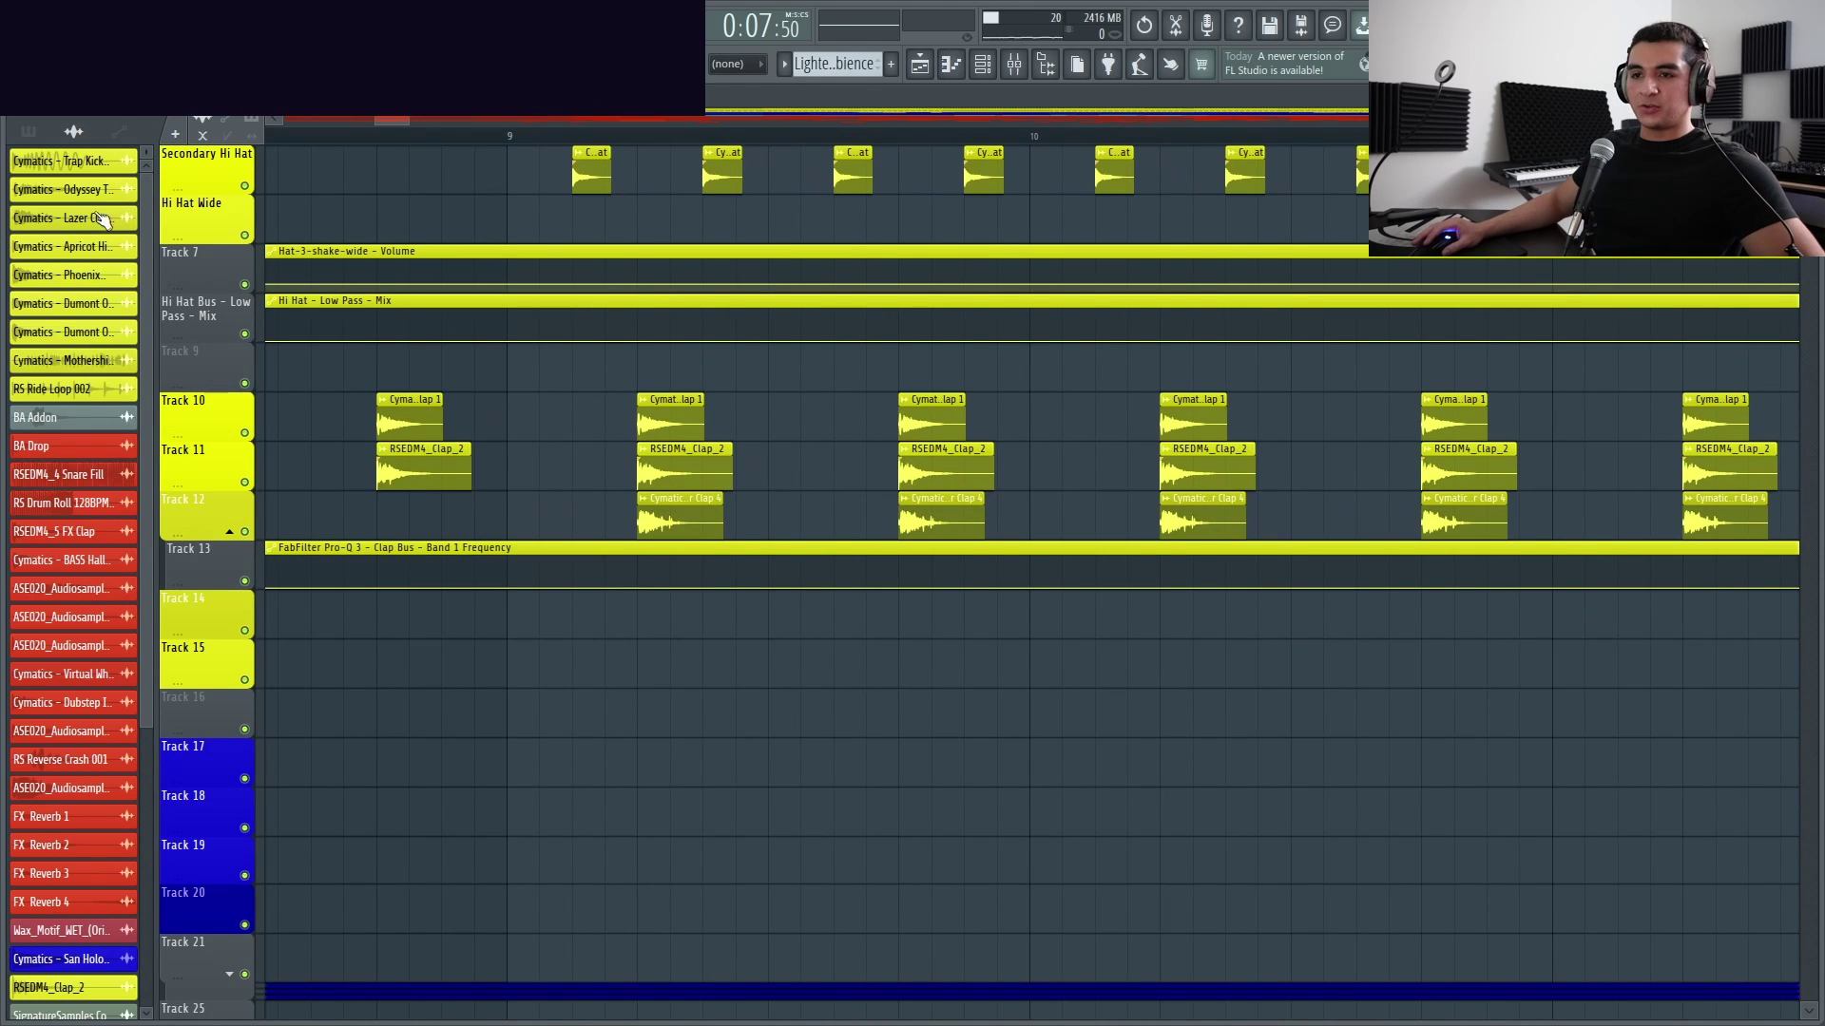
Find the Cymatics - San Holo Free 808 1 - C clip among the project's audio clips, check its sample settings, and close them
scroll(87, 508, "down", 5)
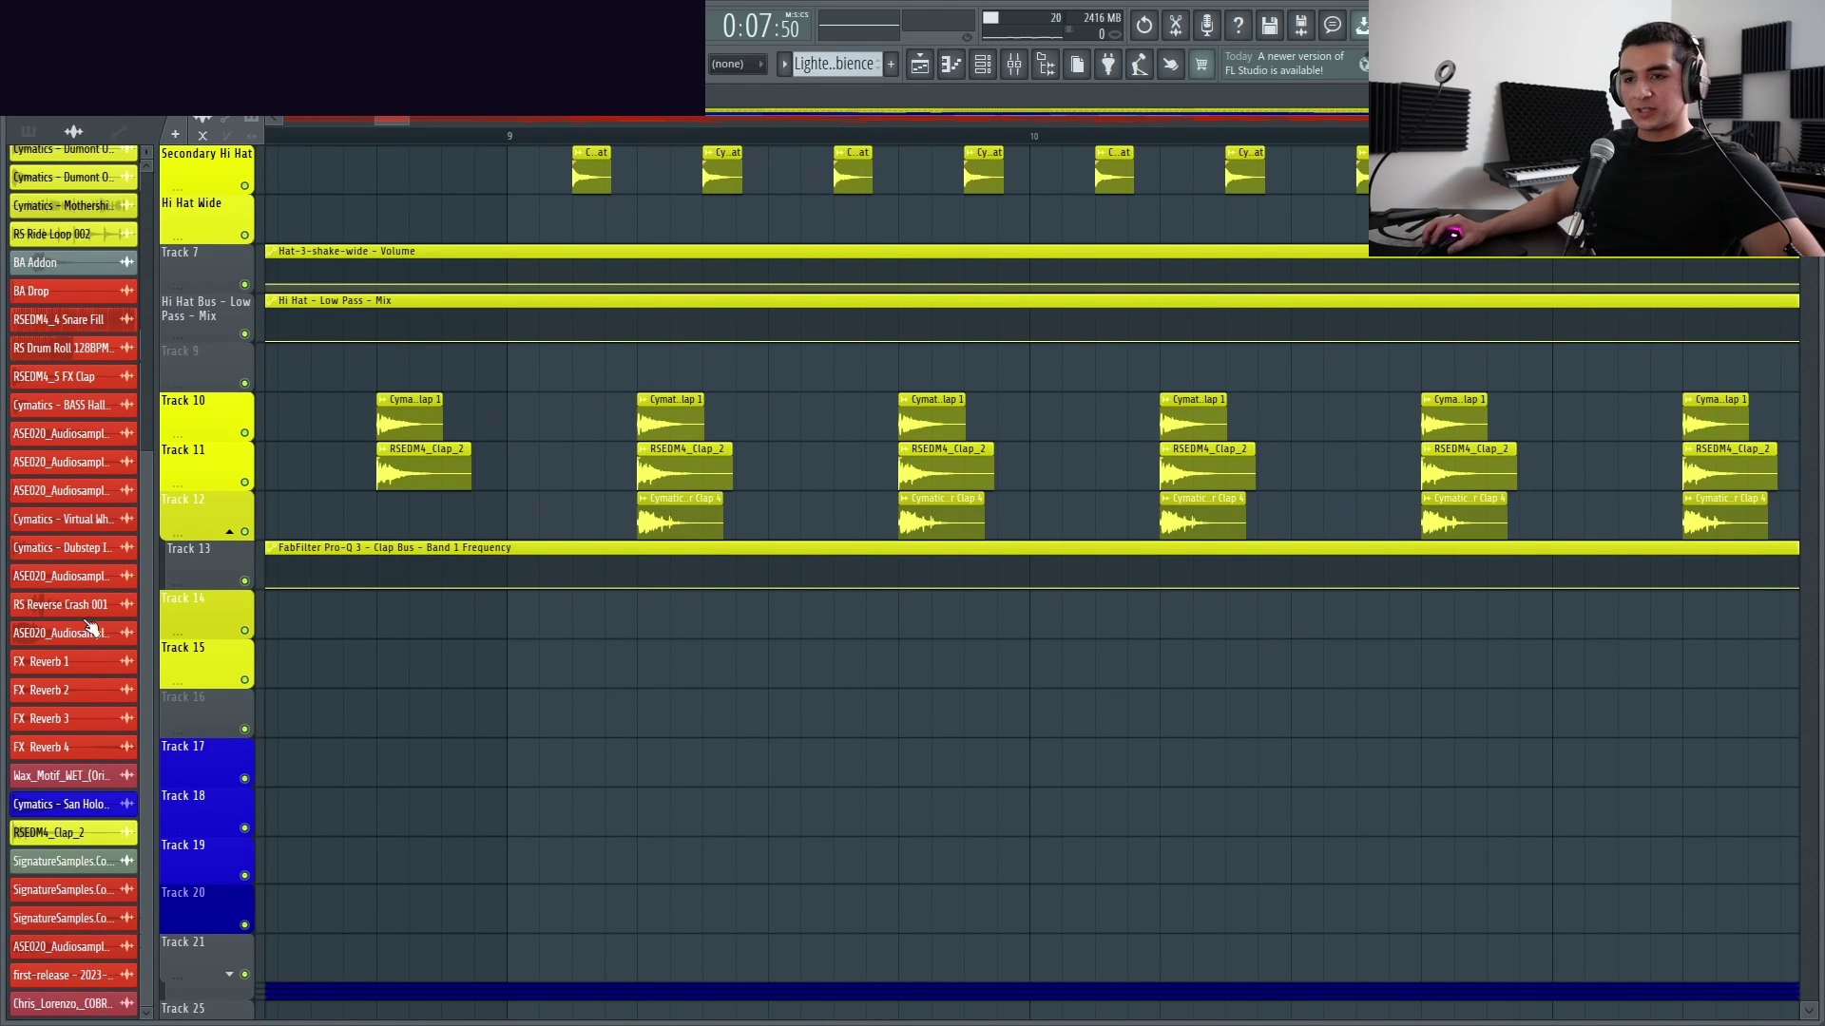
scroll(95, 644, "up", 4)
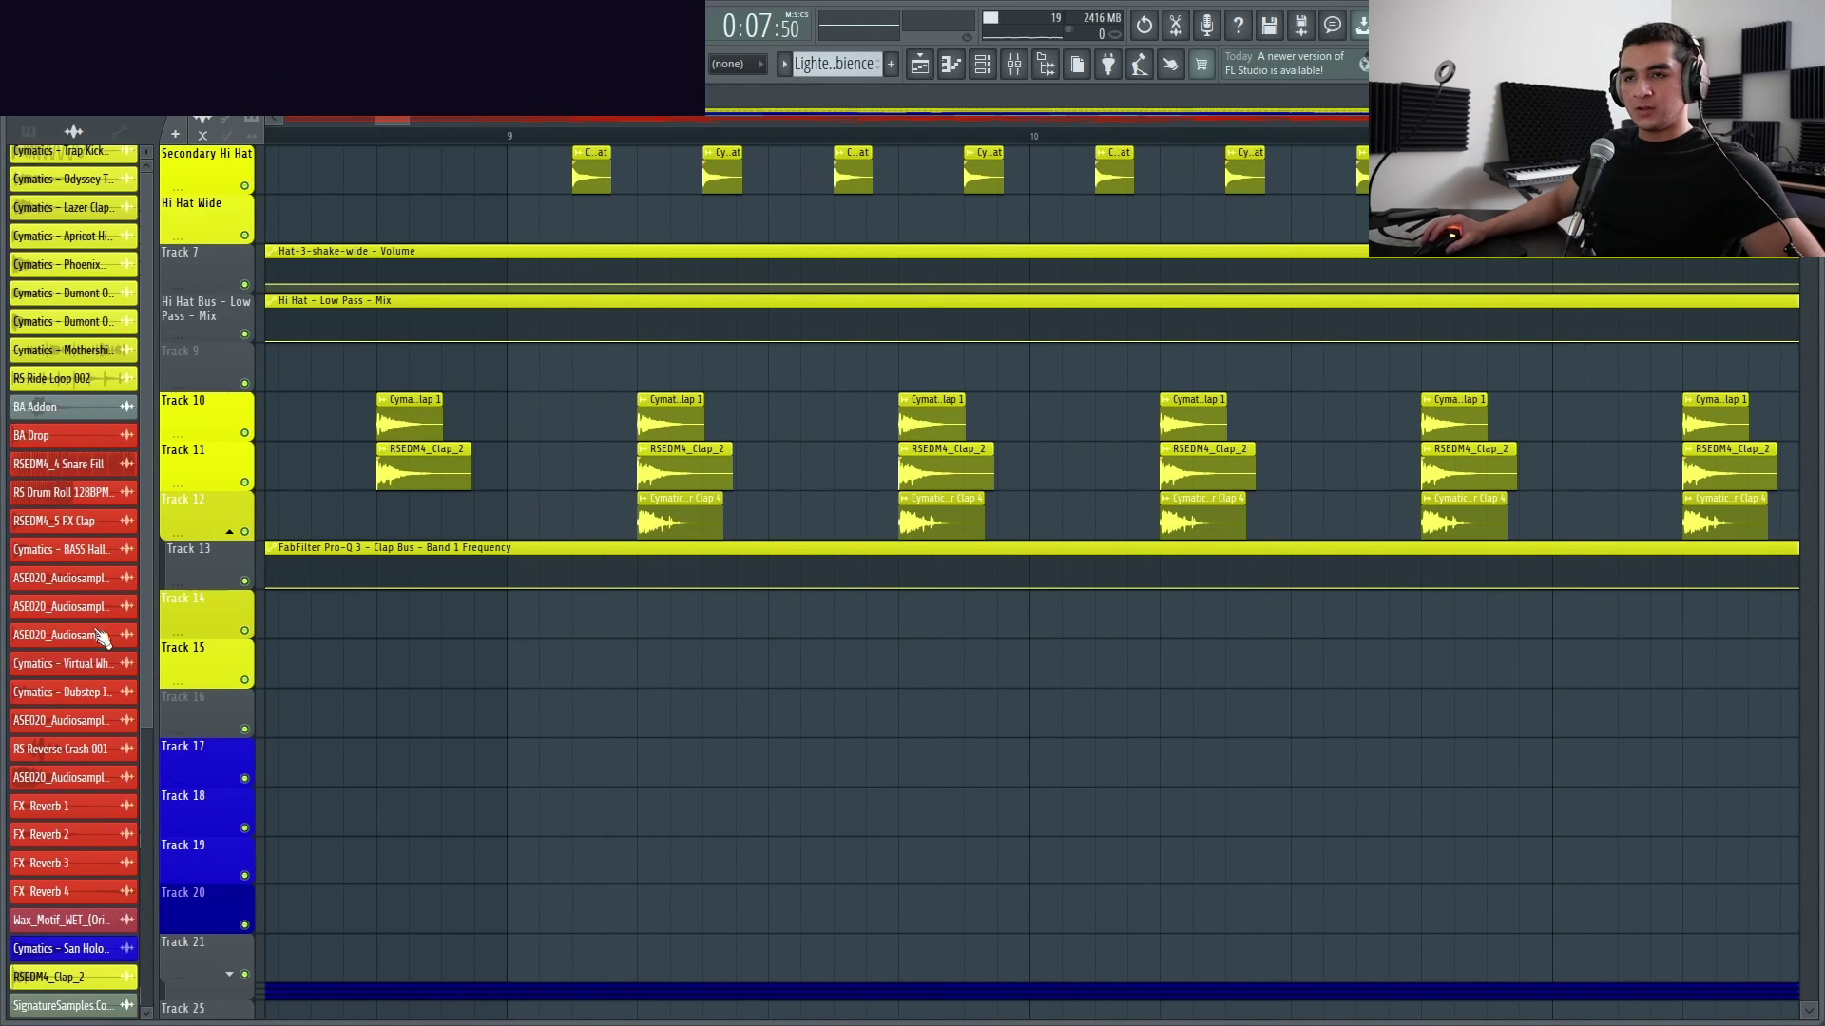
scroll(93, 632, "down", 4)
scroll(374, 747, "down", 5)
scroll(297, 798, "down", 4)
left_click(57, 806)
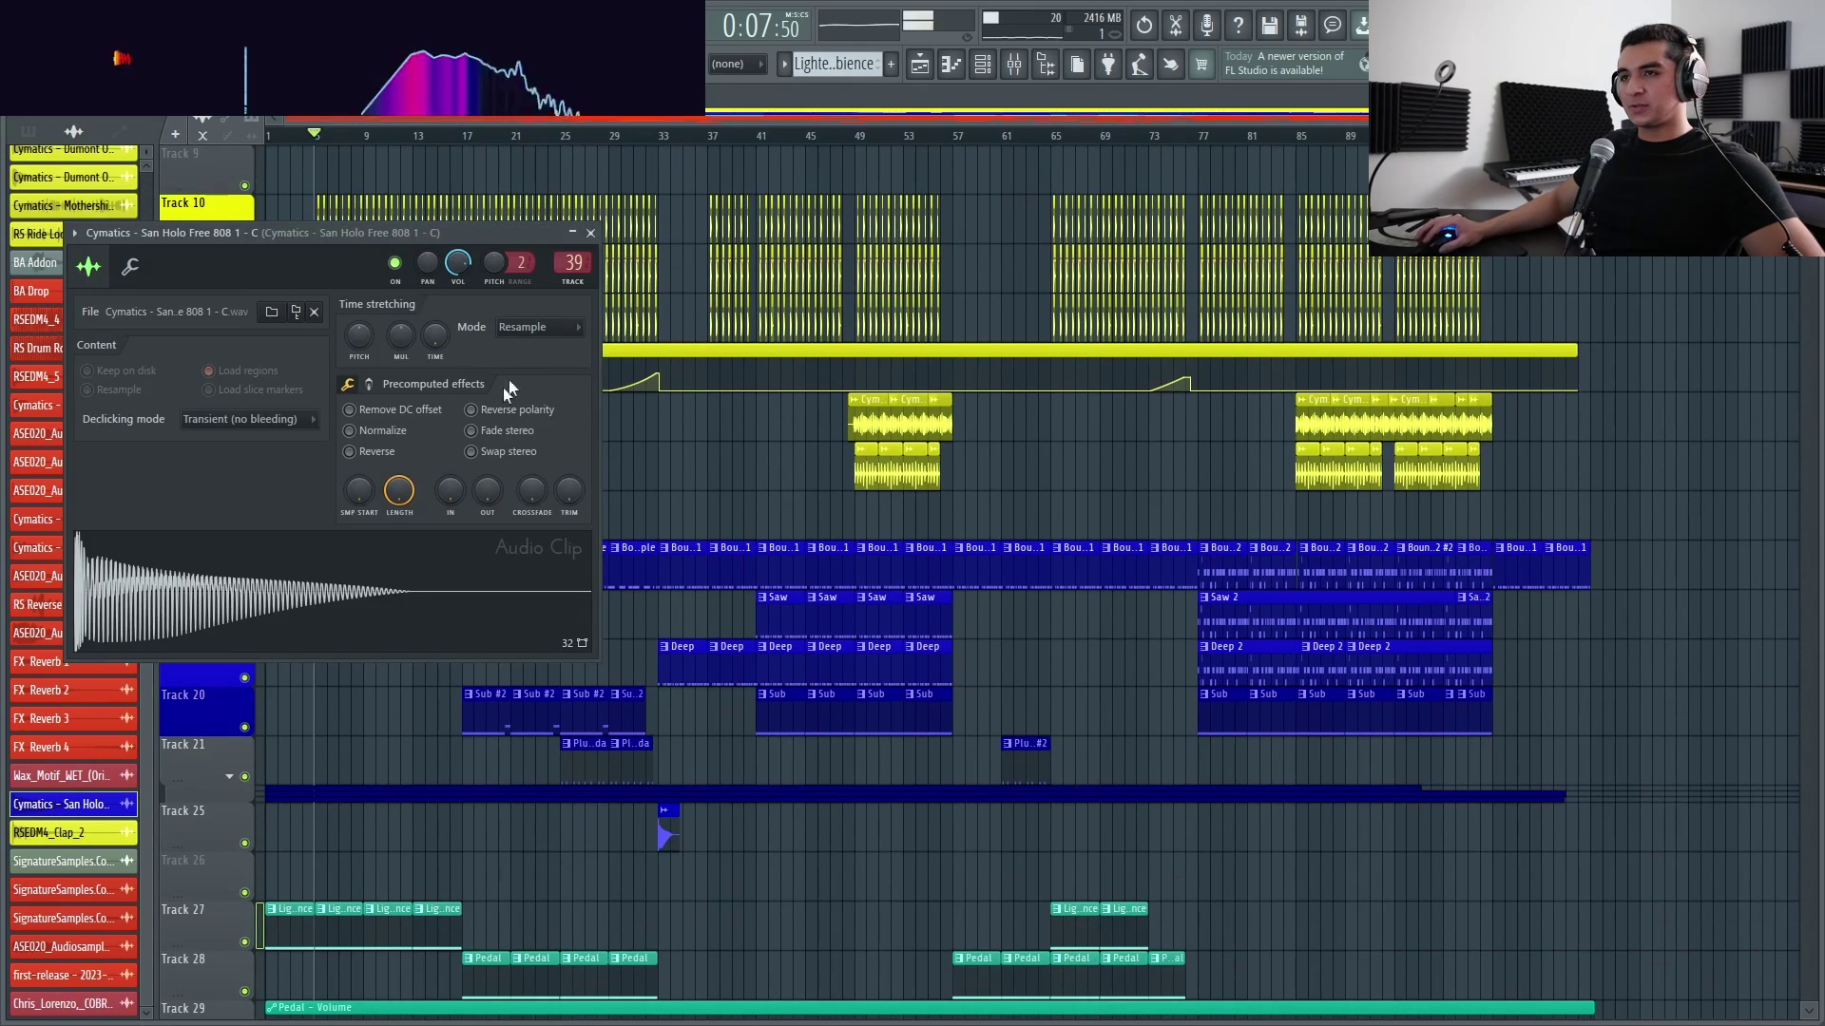
left_click(590, 233)
Play the section from bar 9 towards bar 17 while examining the hi-hat, clap and automation tracks
scroll(962, 834, "down", 6)
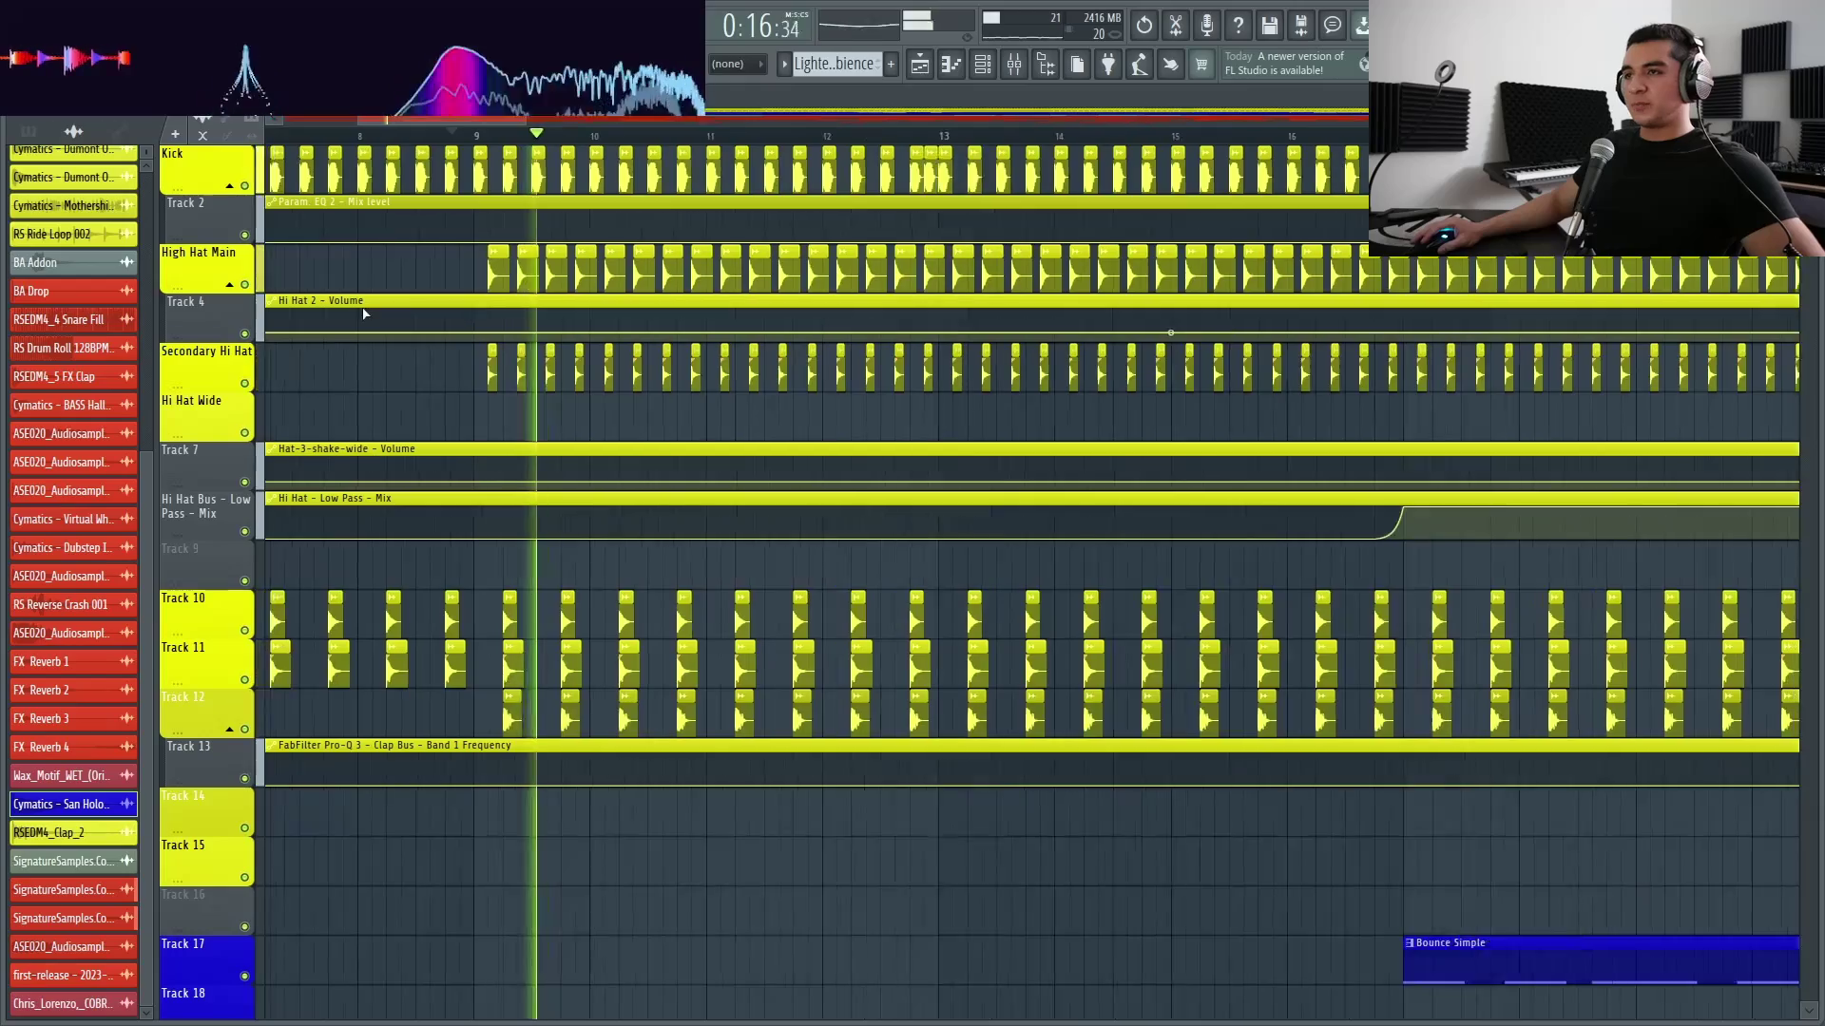
scroll(495, 333, "up", 3)
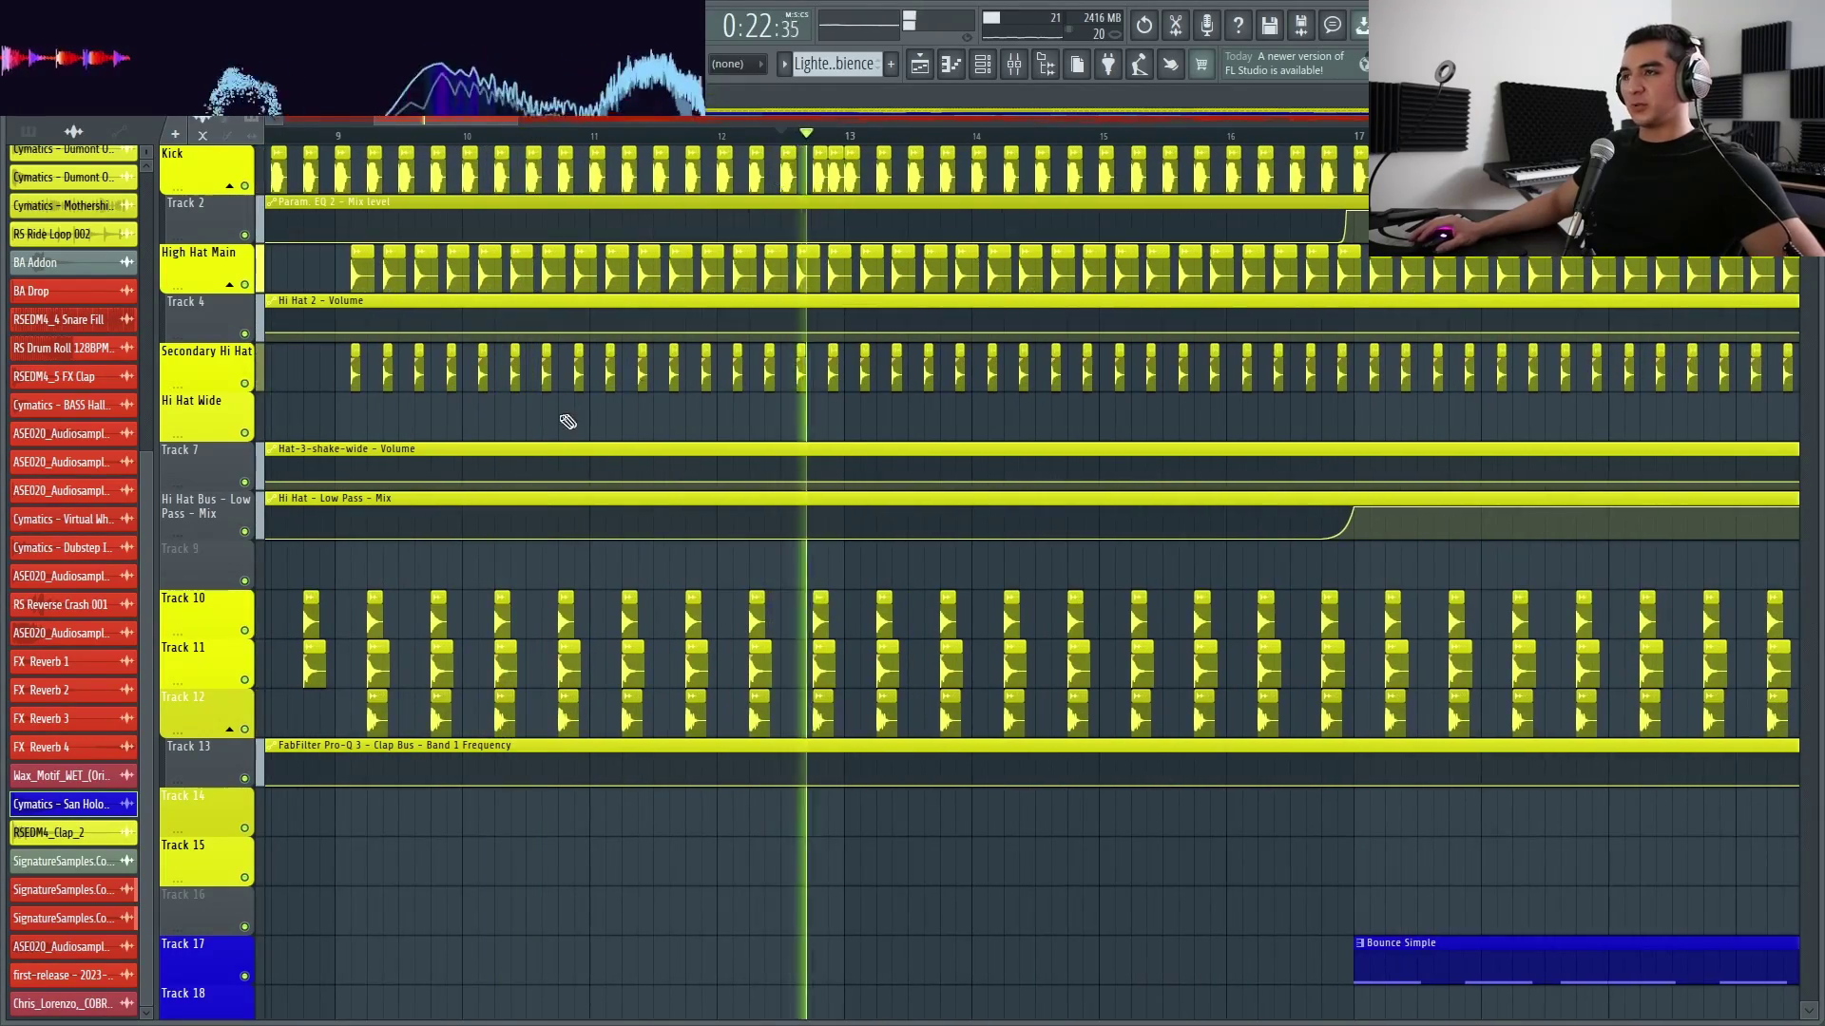
scroll(608, 447, "down", 3)
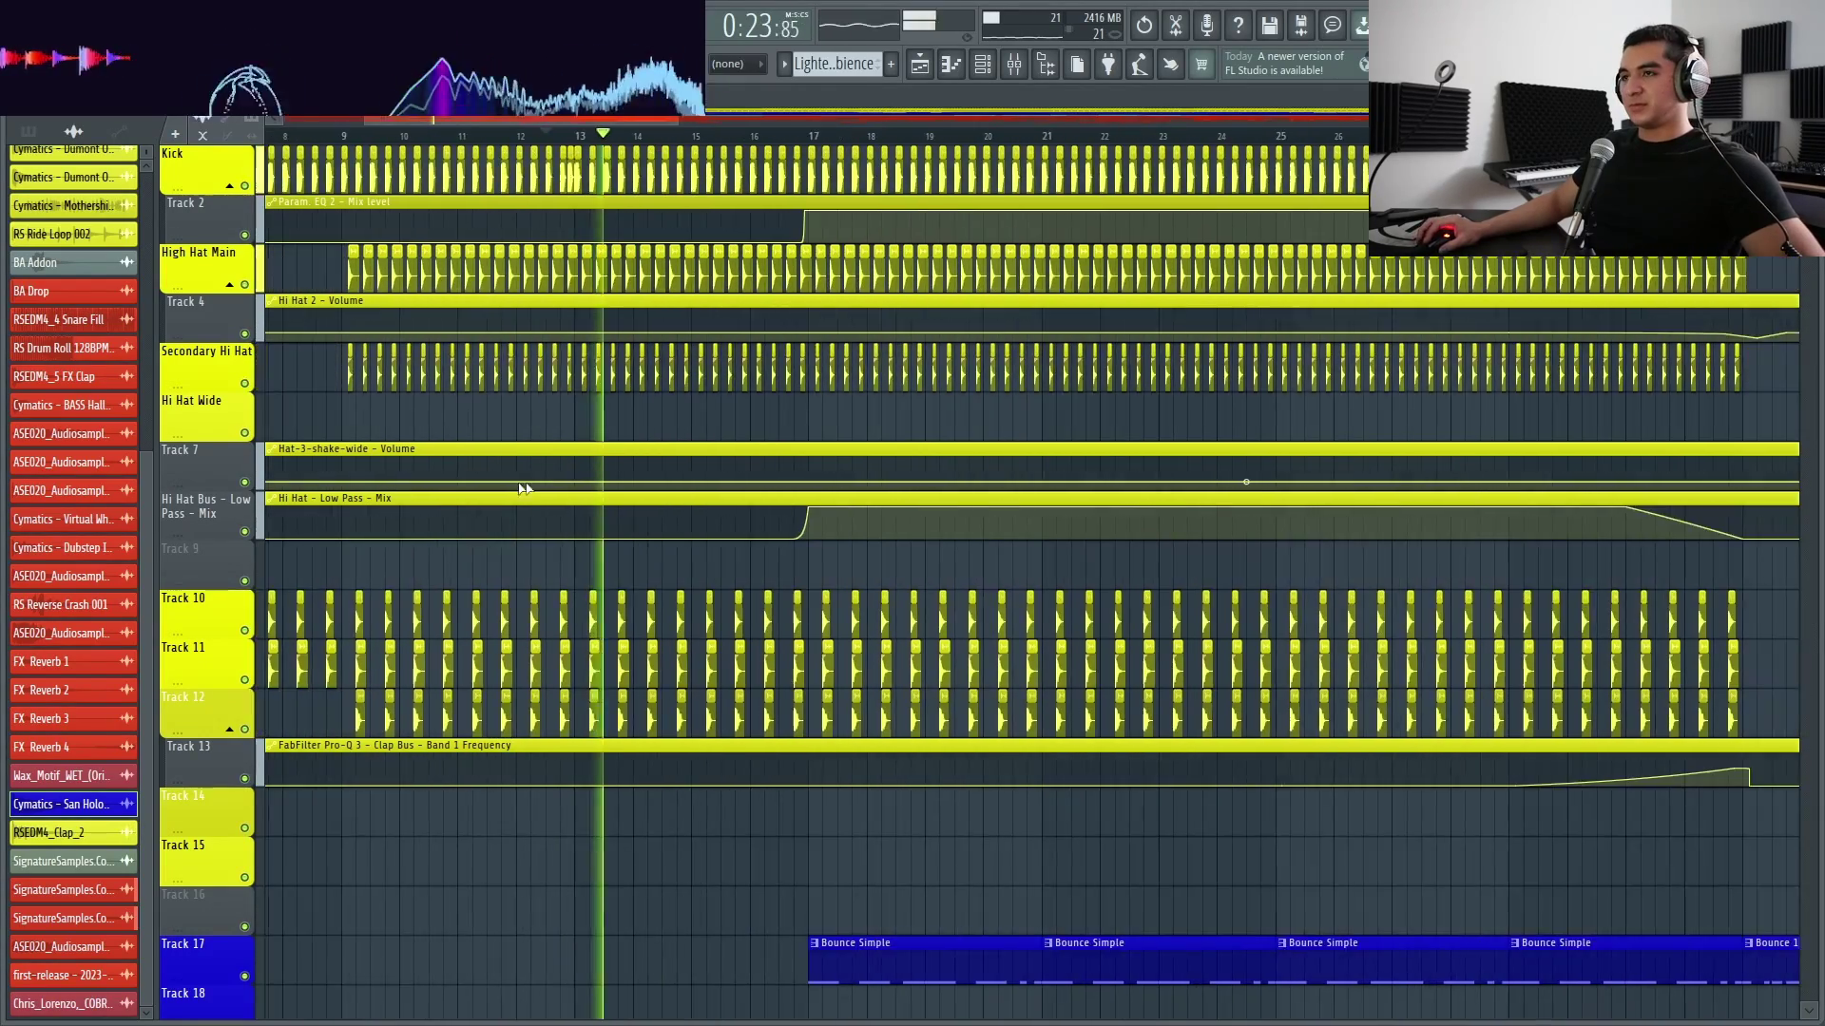
scroll(718, 515, "down", 3)
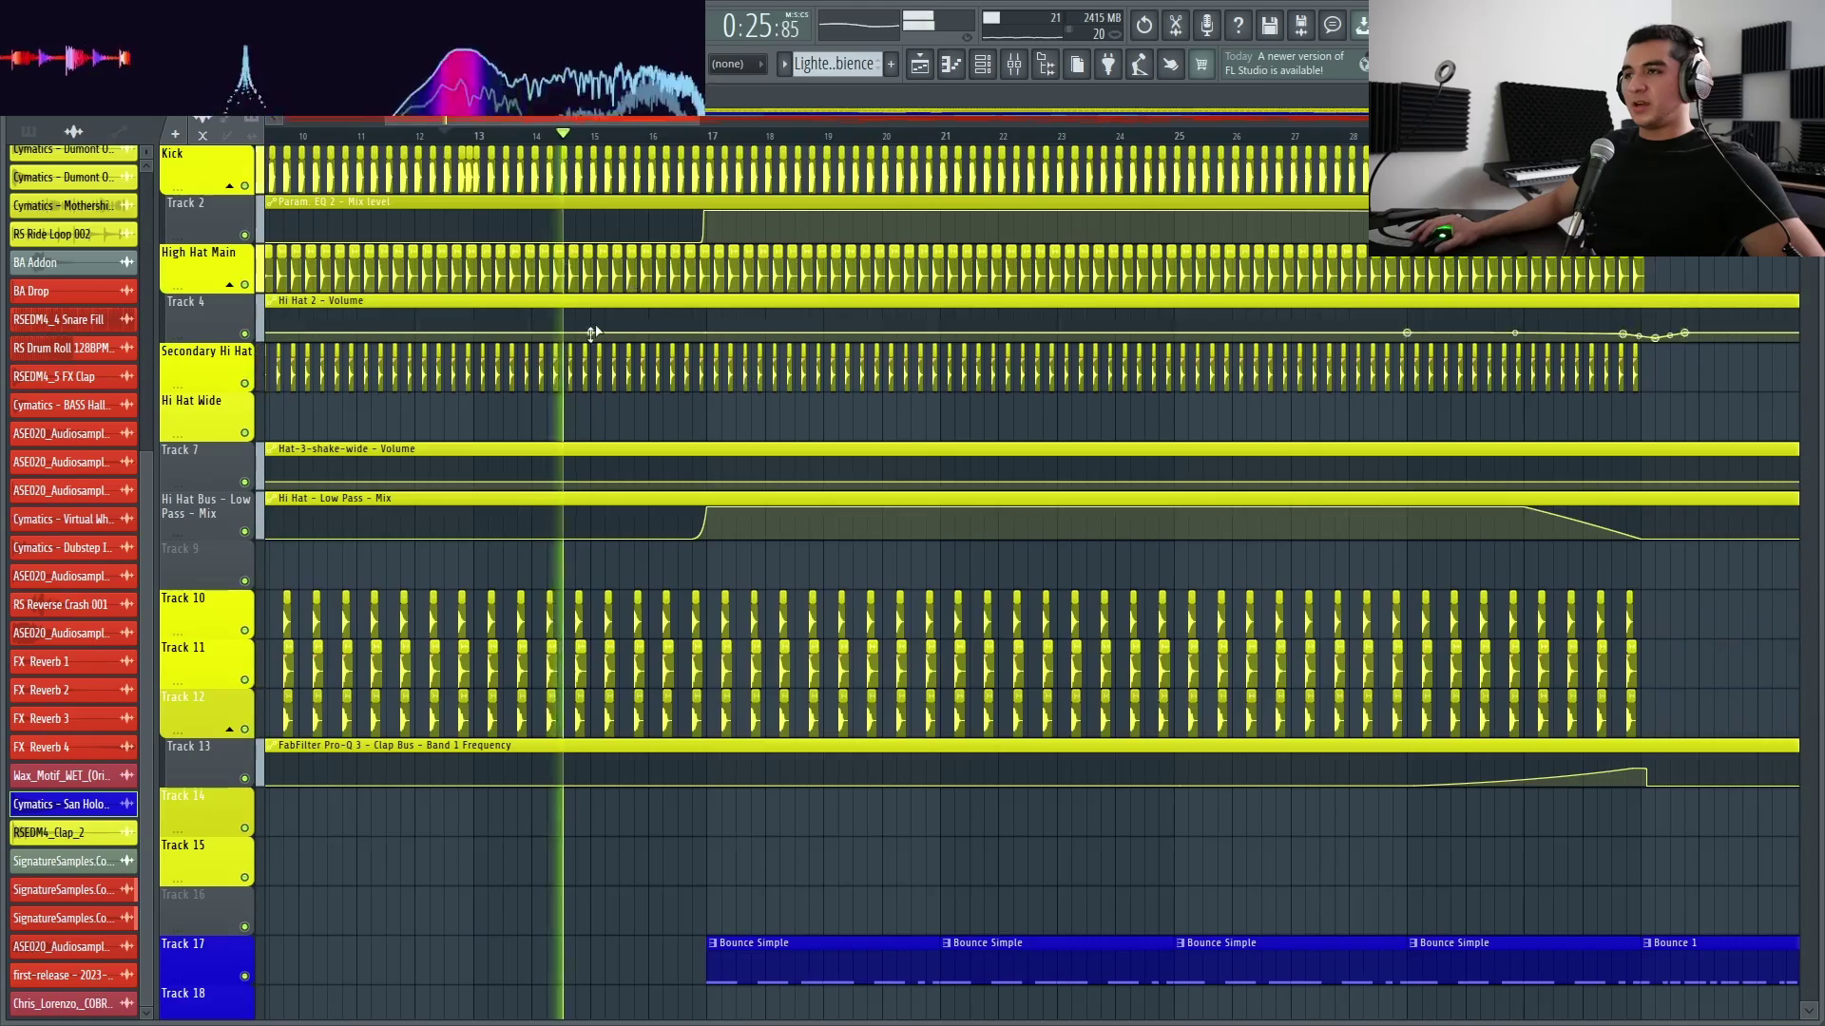
scroll(592, 332, "down", 4)
scroll(750, 551, "down", 3)
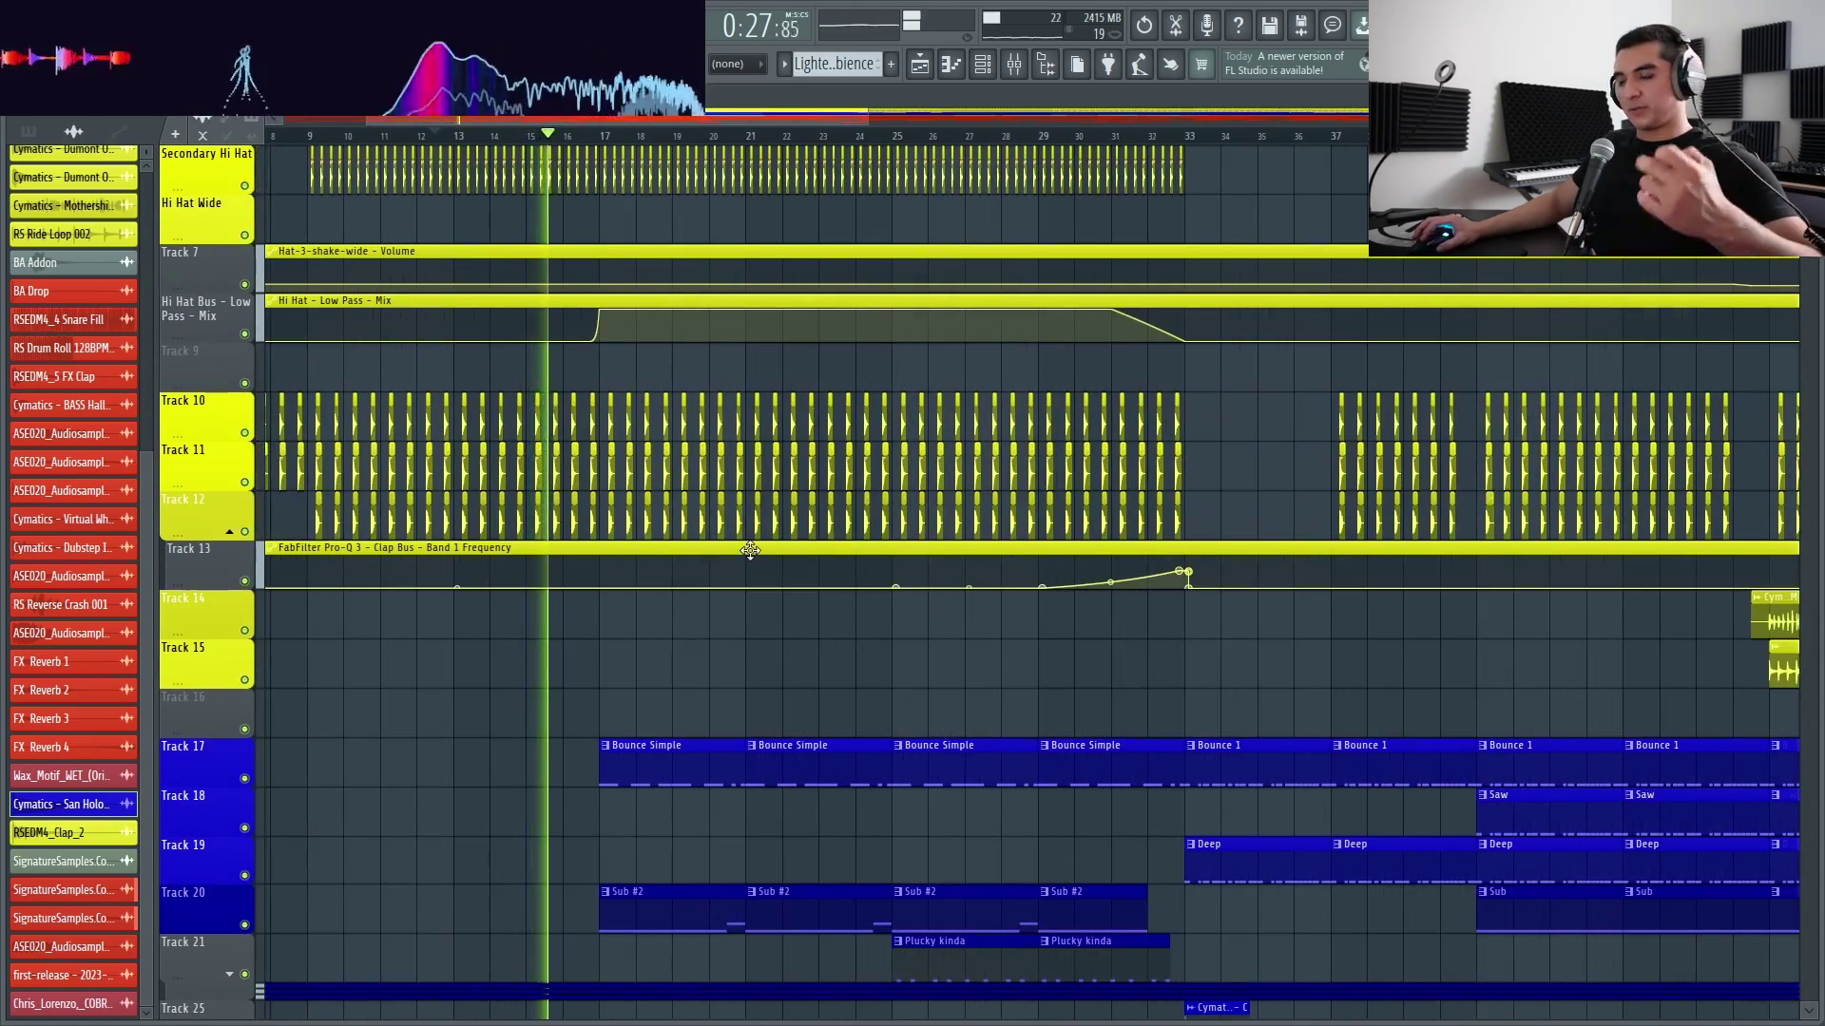
scroll(750, 551, "up", 4)
scroll(613, 454, "up", 6)
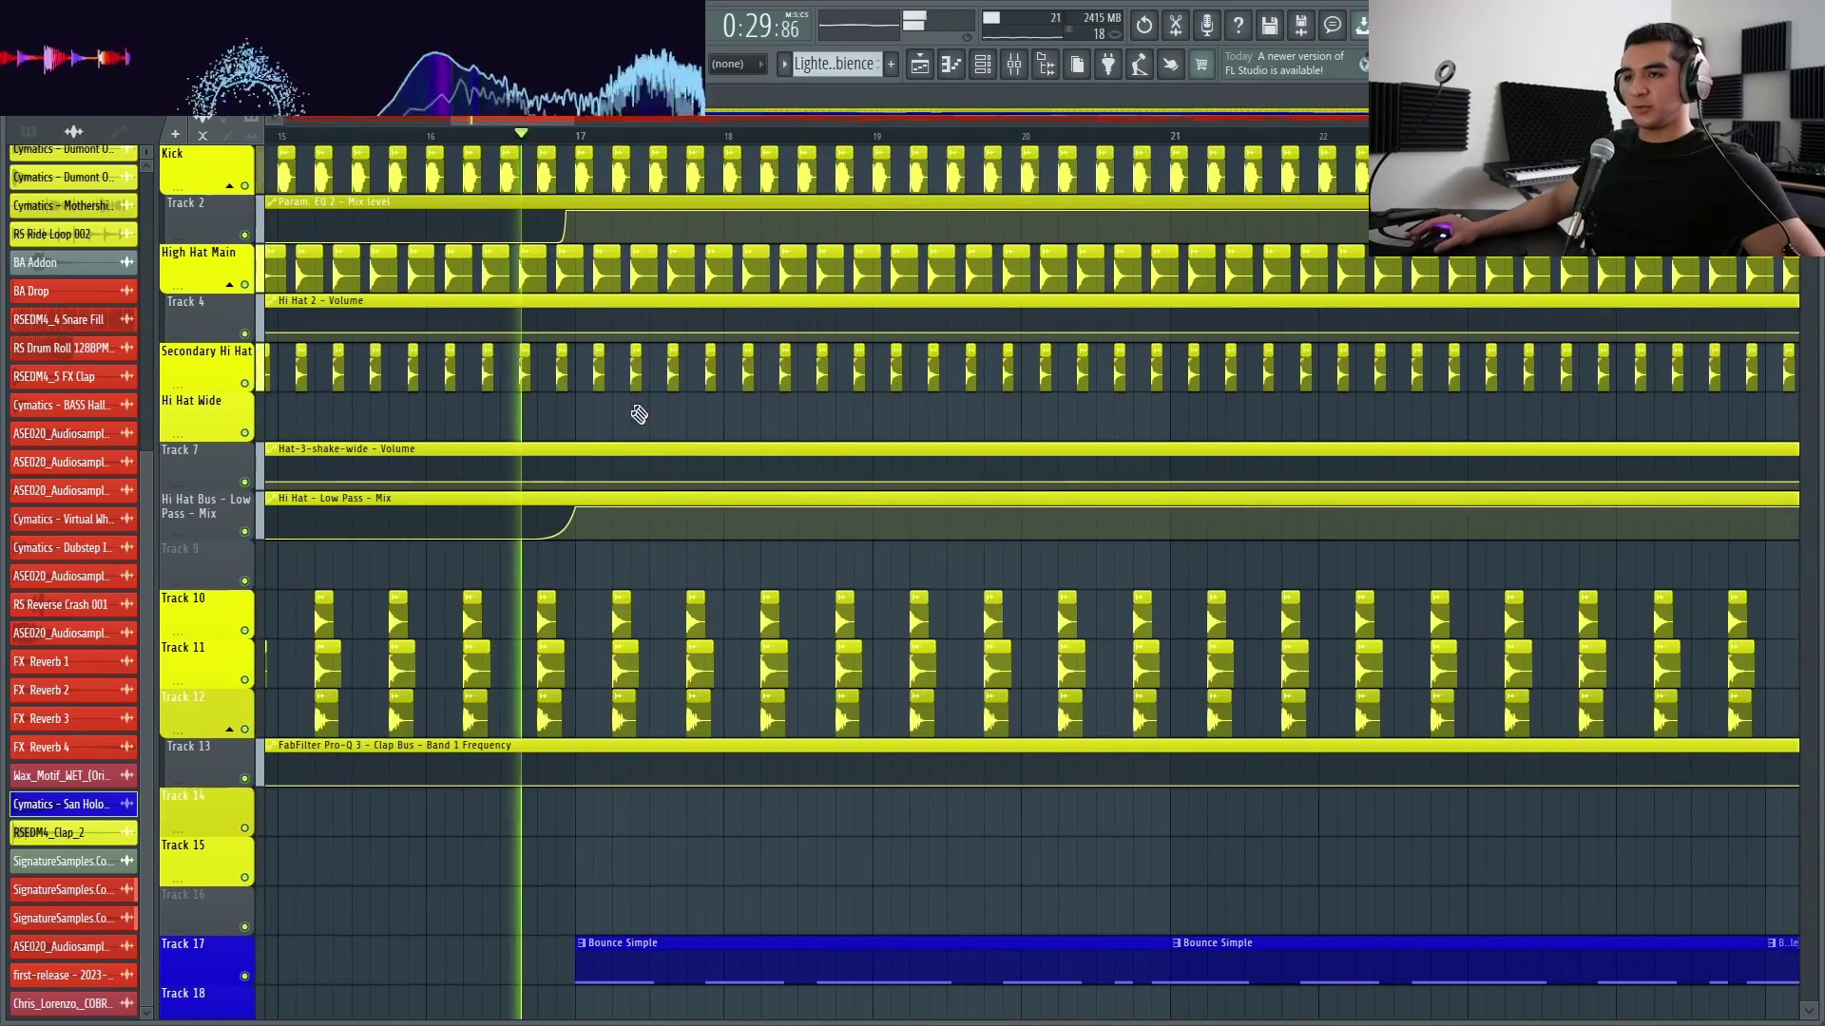
Play the transition into bar 17 from bar 16 while viewing the bass and pedal tracks, and stop playback
scroll(454, 141, "down", 2)
left_click(456, 138)
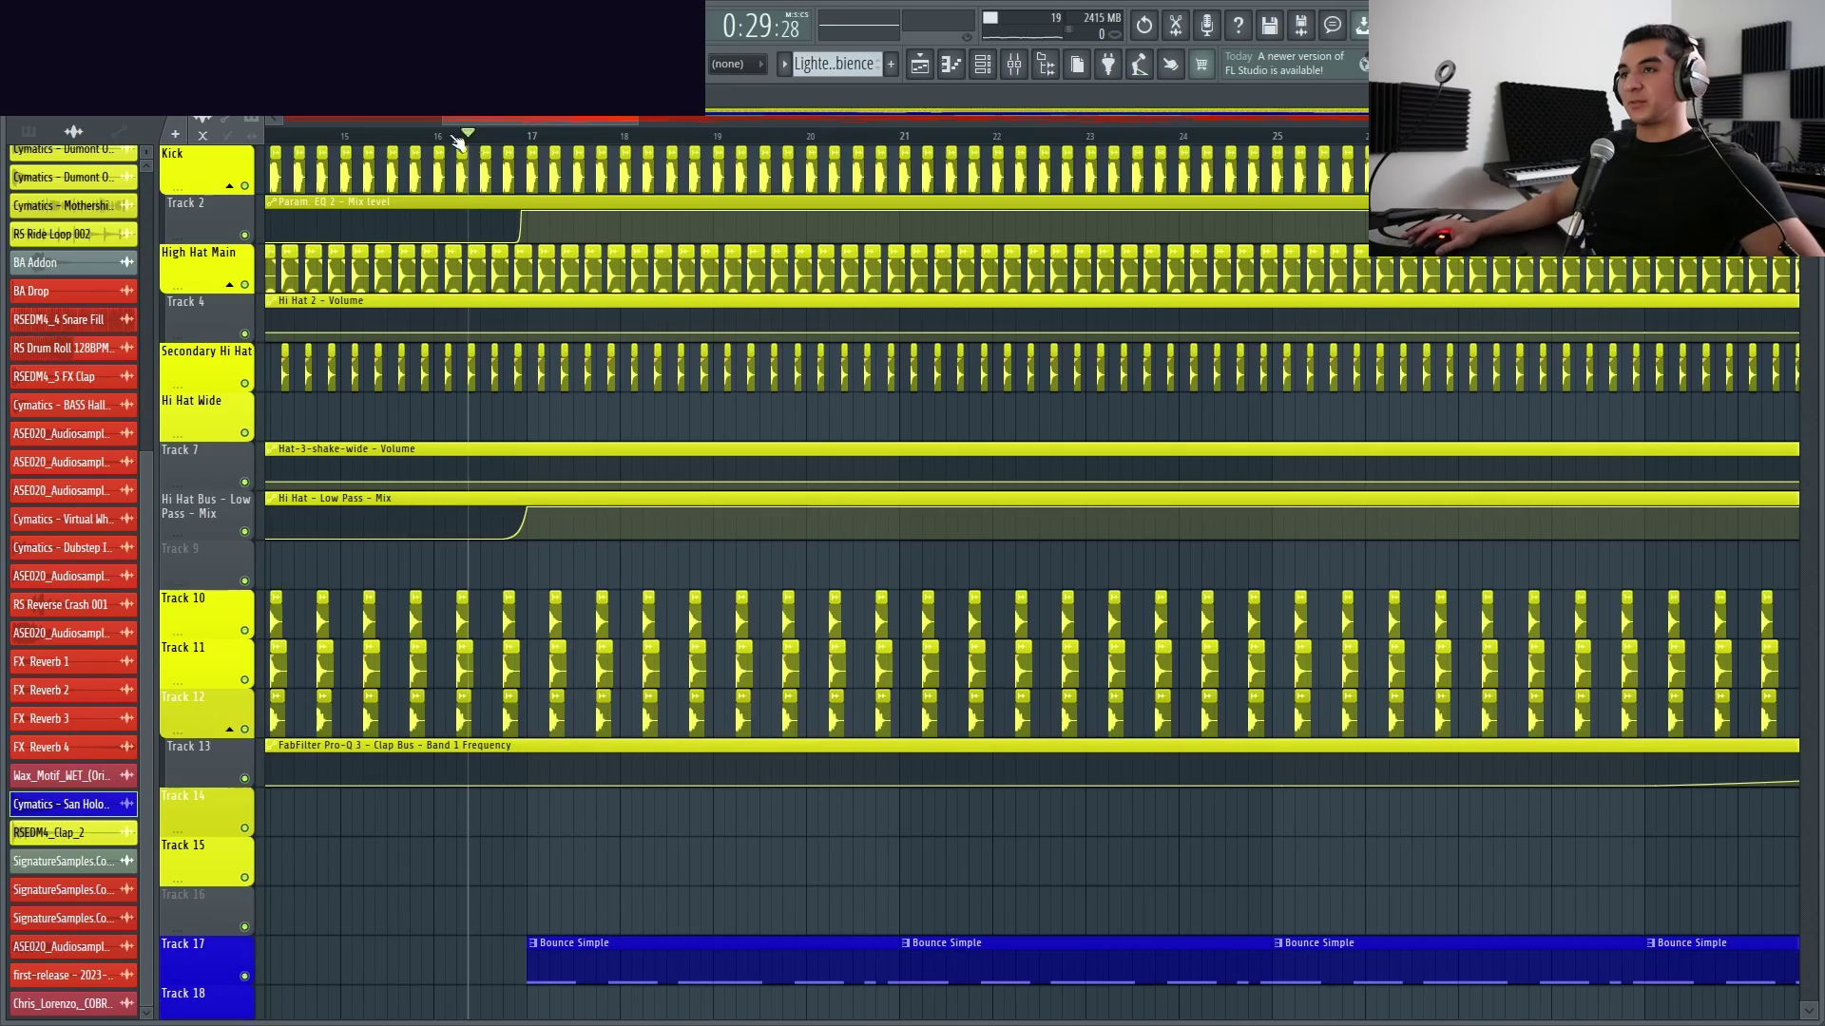
scroll(598, 554, "down", 6)
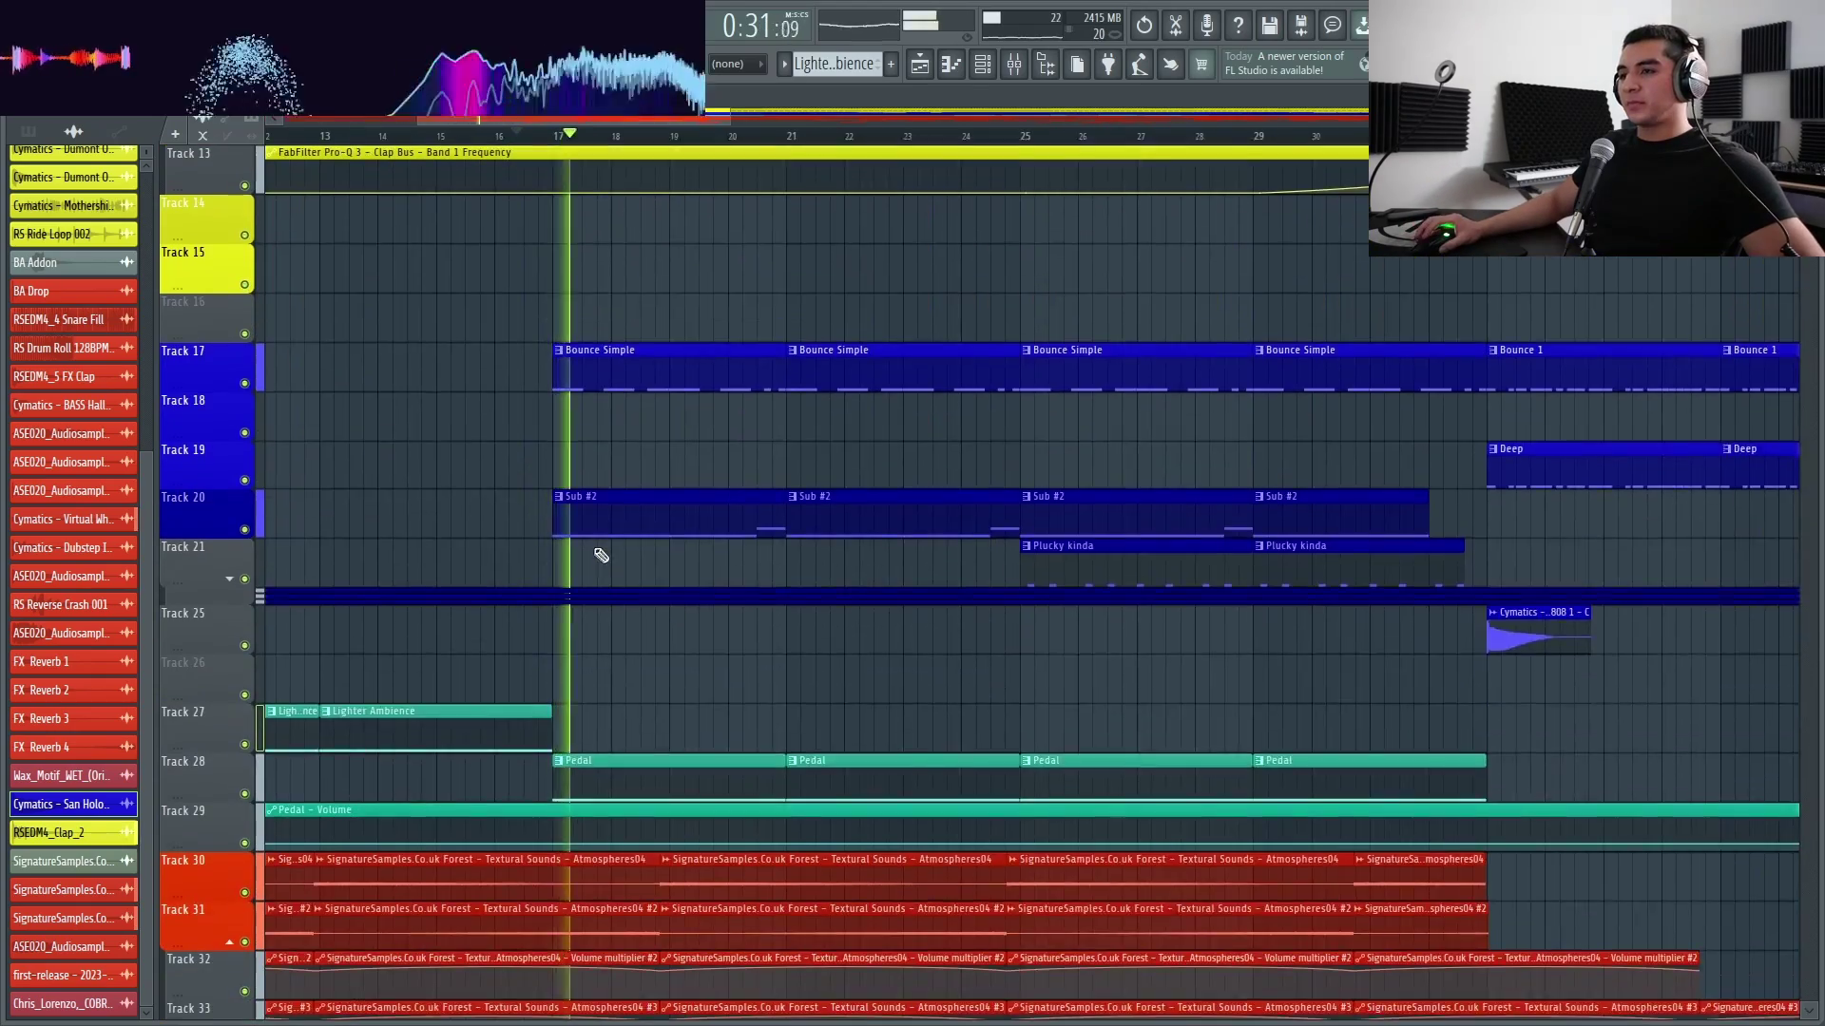
scroll(570, 484, "down", 4)
key("space")
Examine the bass, pedal, atmosphere and FX clips that surround bar 17 in the playlist
scroll(599, 523, "down", 3)
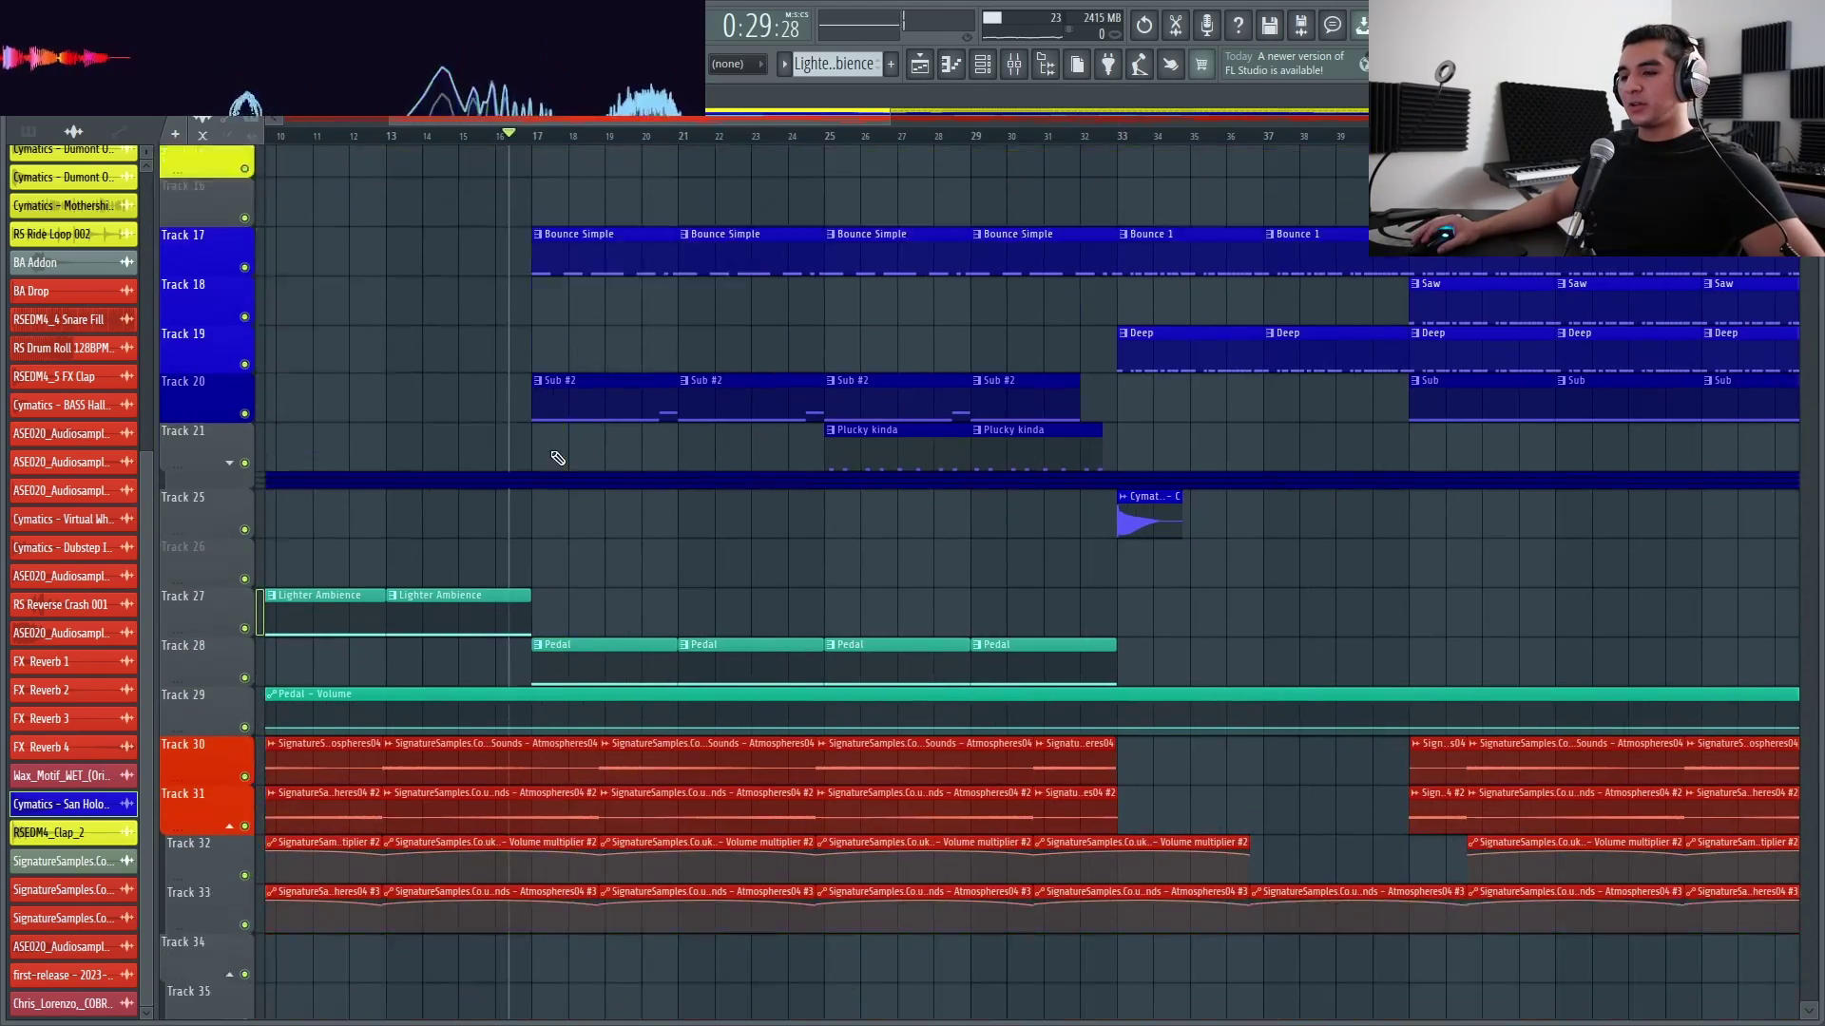
scroll(589, 522, "down", 3)
scroll(577, 532, "up", 3)
scroll(542, 560, "down", 6)
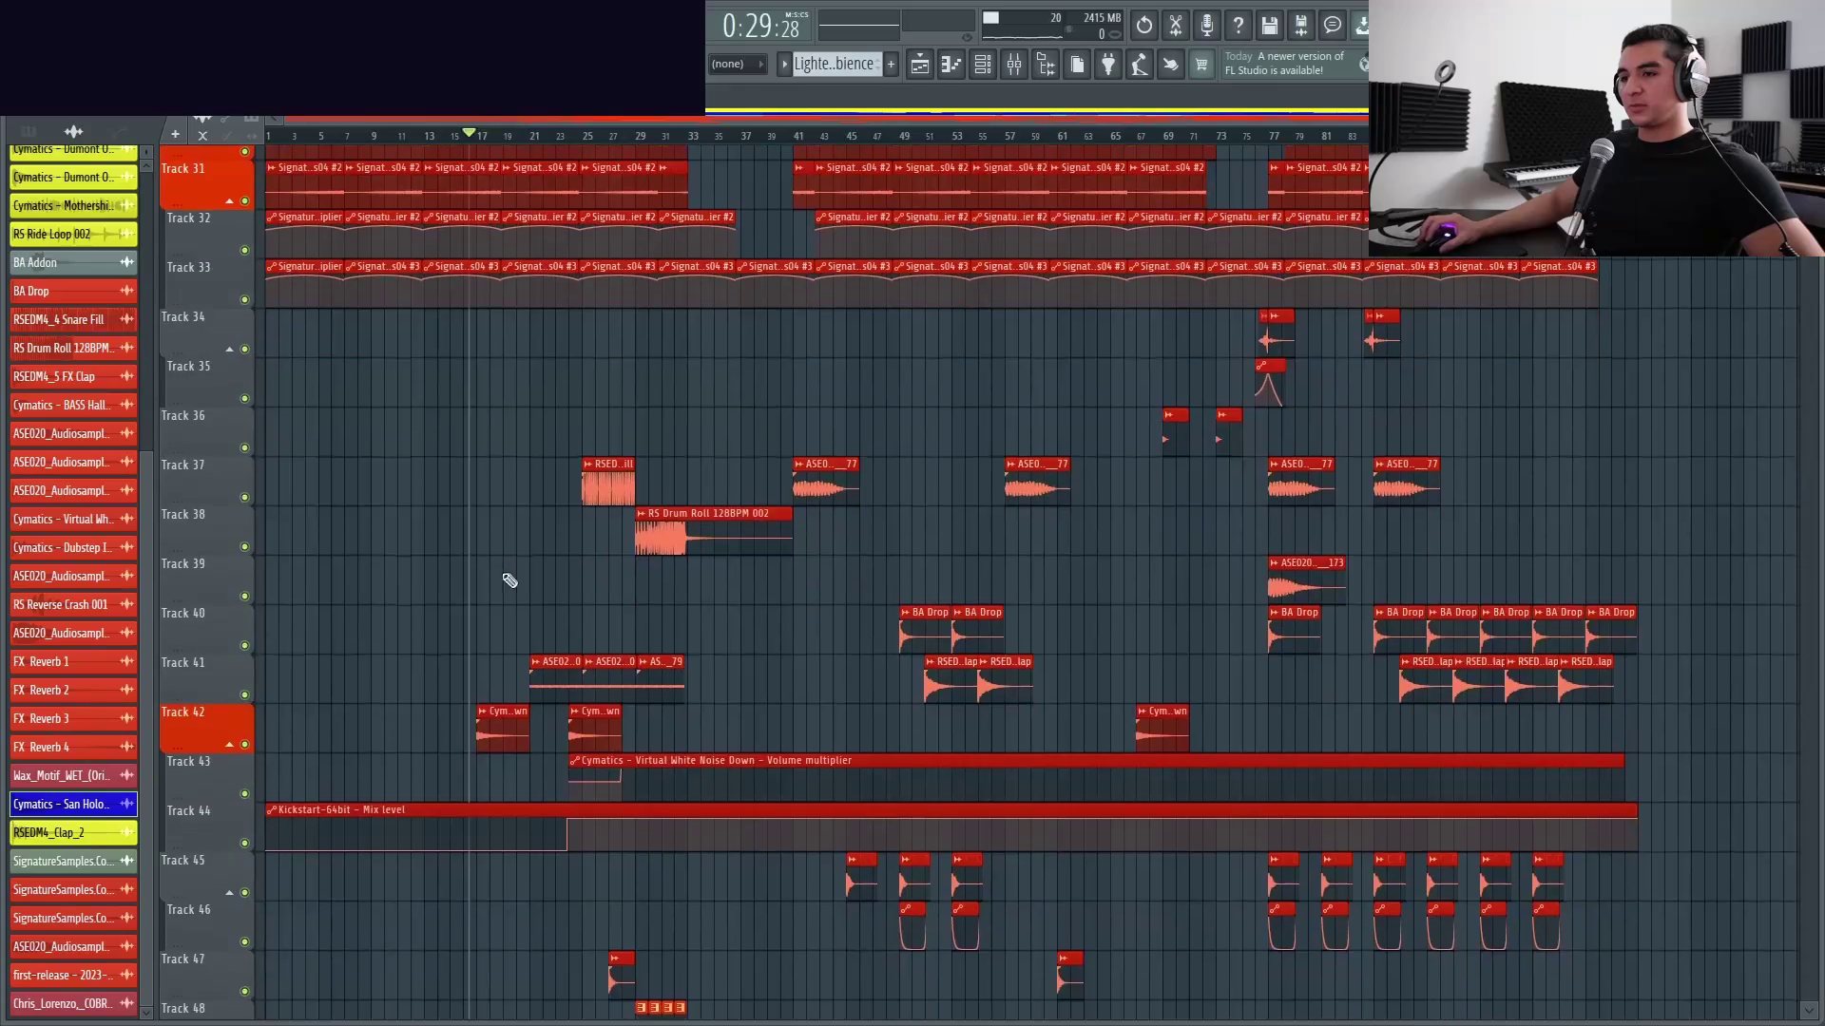
scroll(494, 665, "up", 2)
scroll(570, 684, "down", 4)
scroll(533, 632, "up", 12)
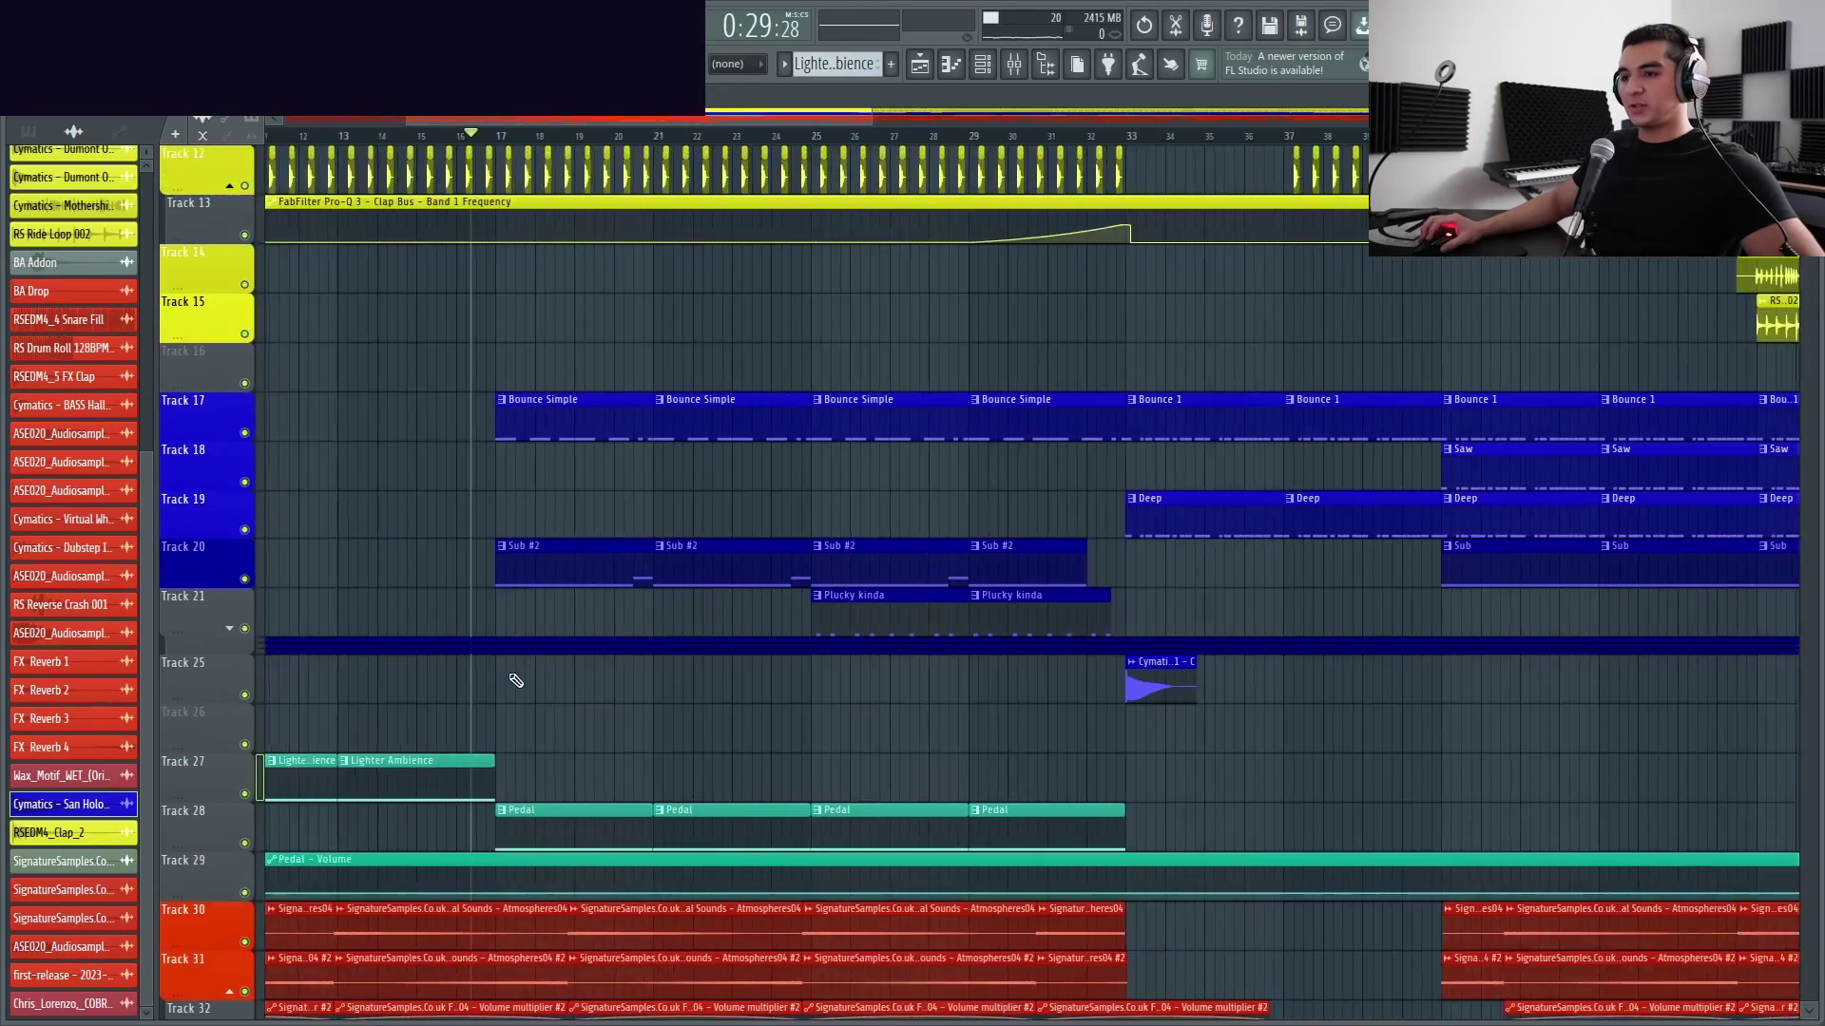
Inspect the notes of the Bounce Simple pattern on Track 17, and return to the playlist around bar 17
scroll(494, 646, "down", 1)
scroll(470, 594, "up", 1)
left_click(47, 130)
scroll(631, 395, "up", 3)
double_click(529, 499)
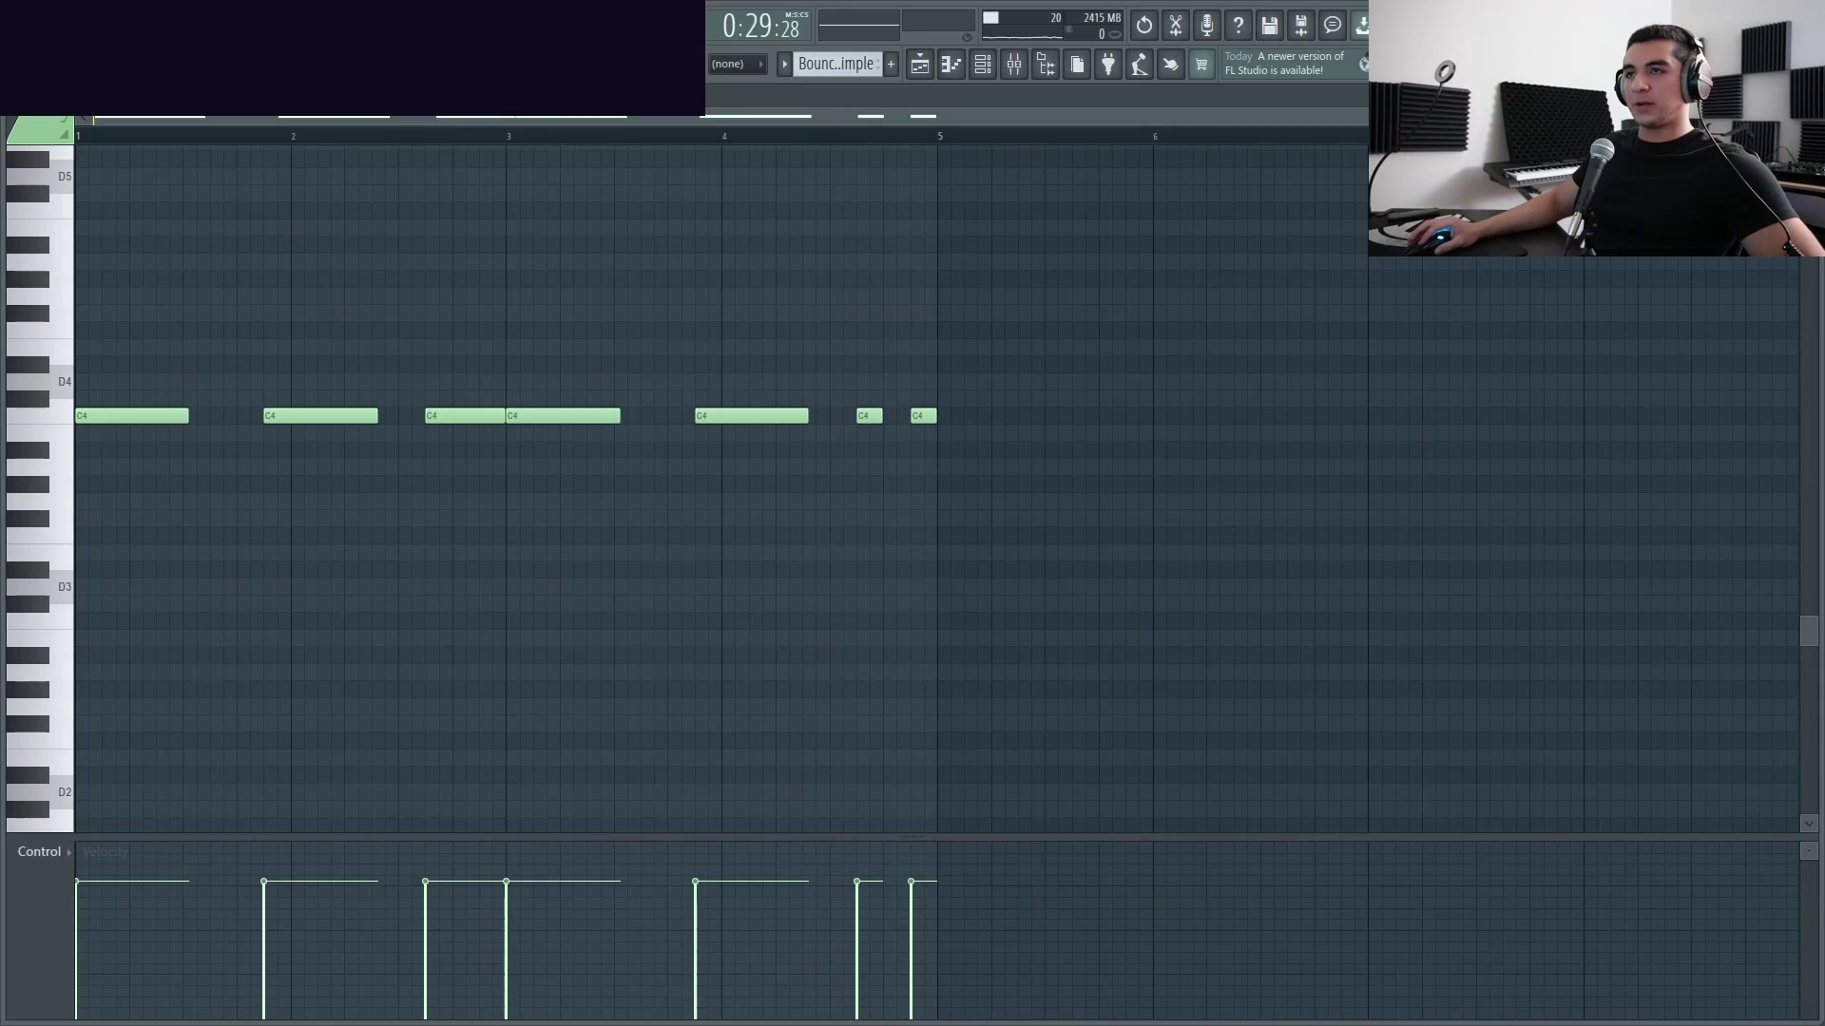
key("F7")
scroll(538, 432, "down", 4)
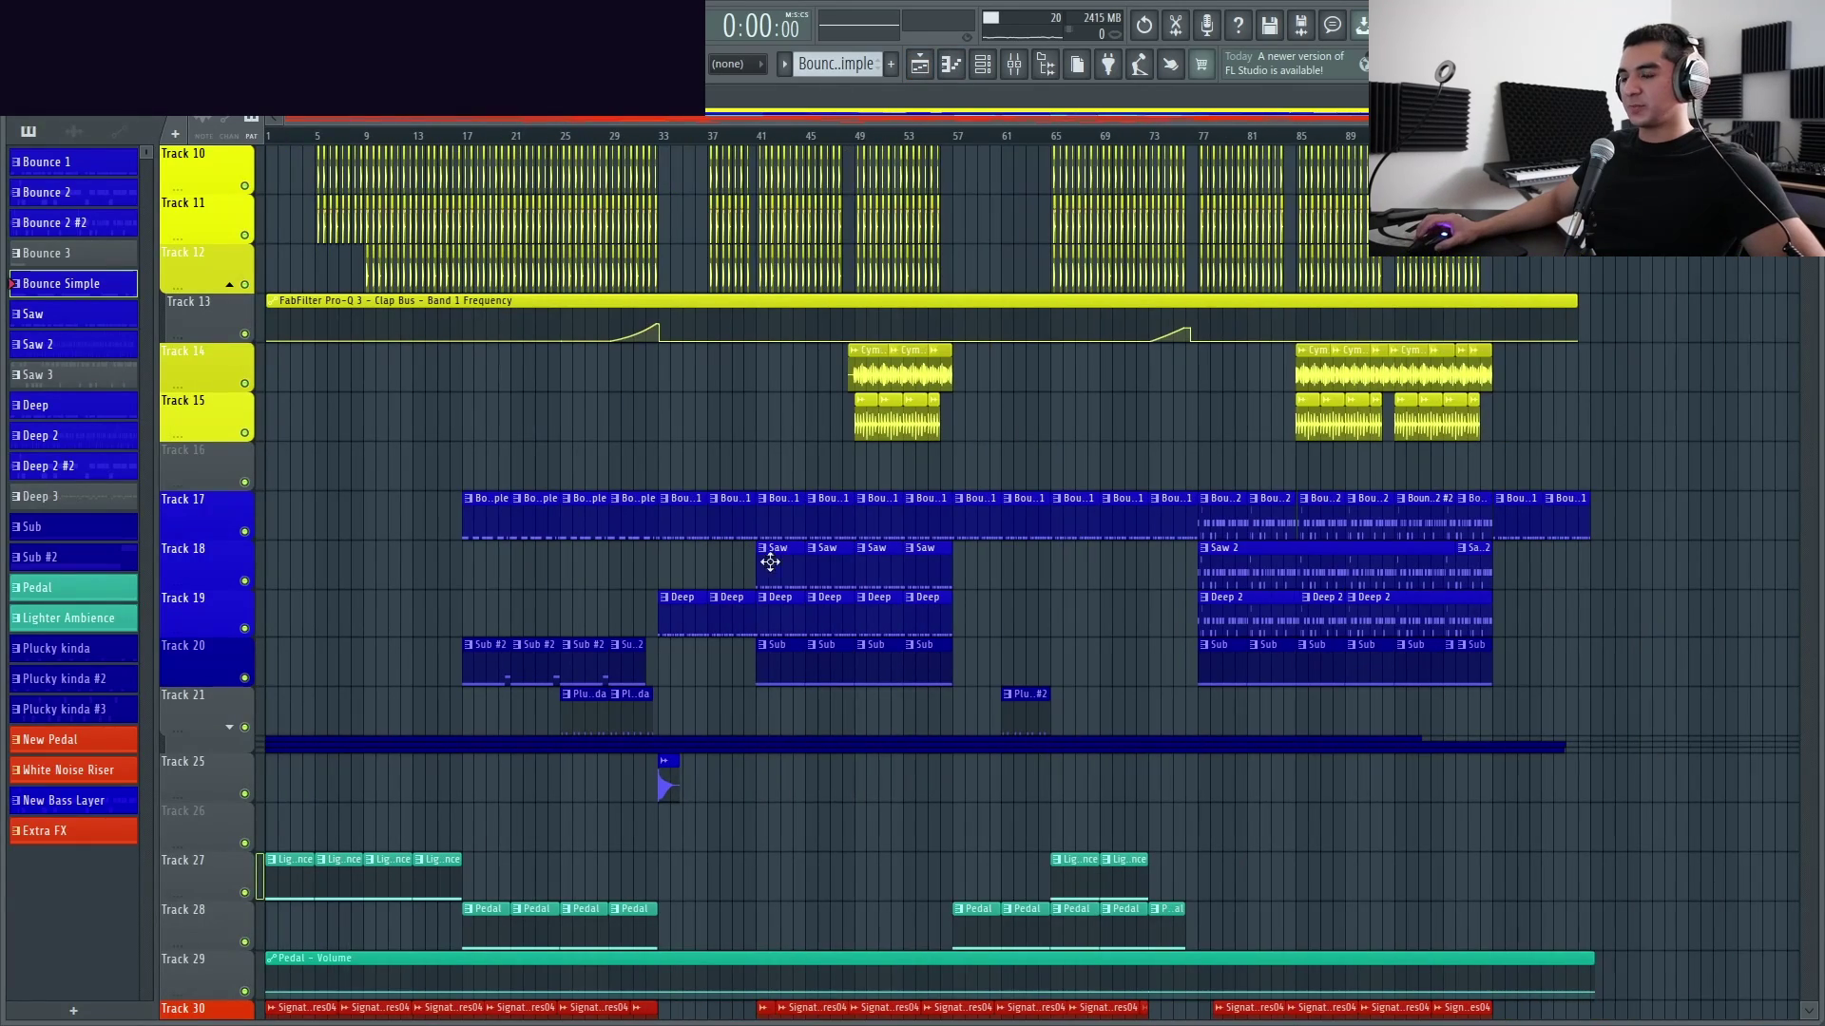
scroll(501, 591, "up", 4)
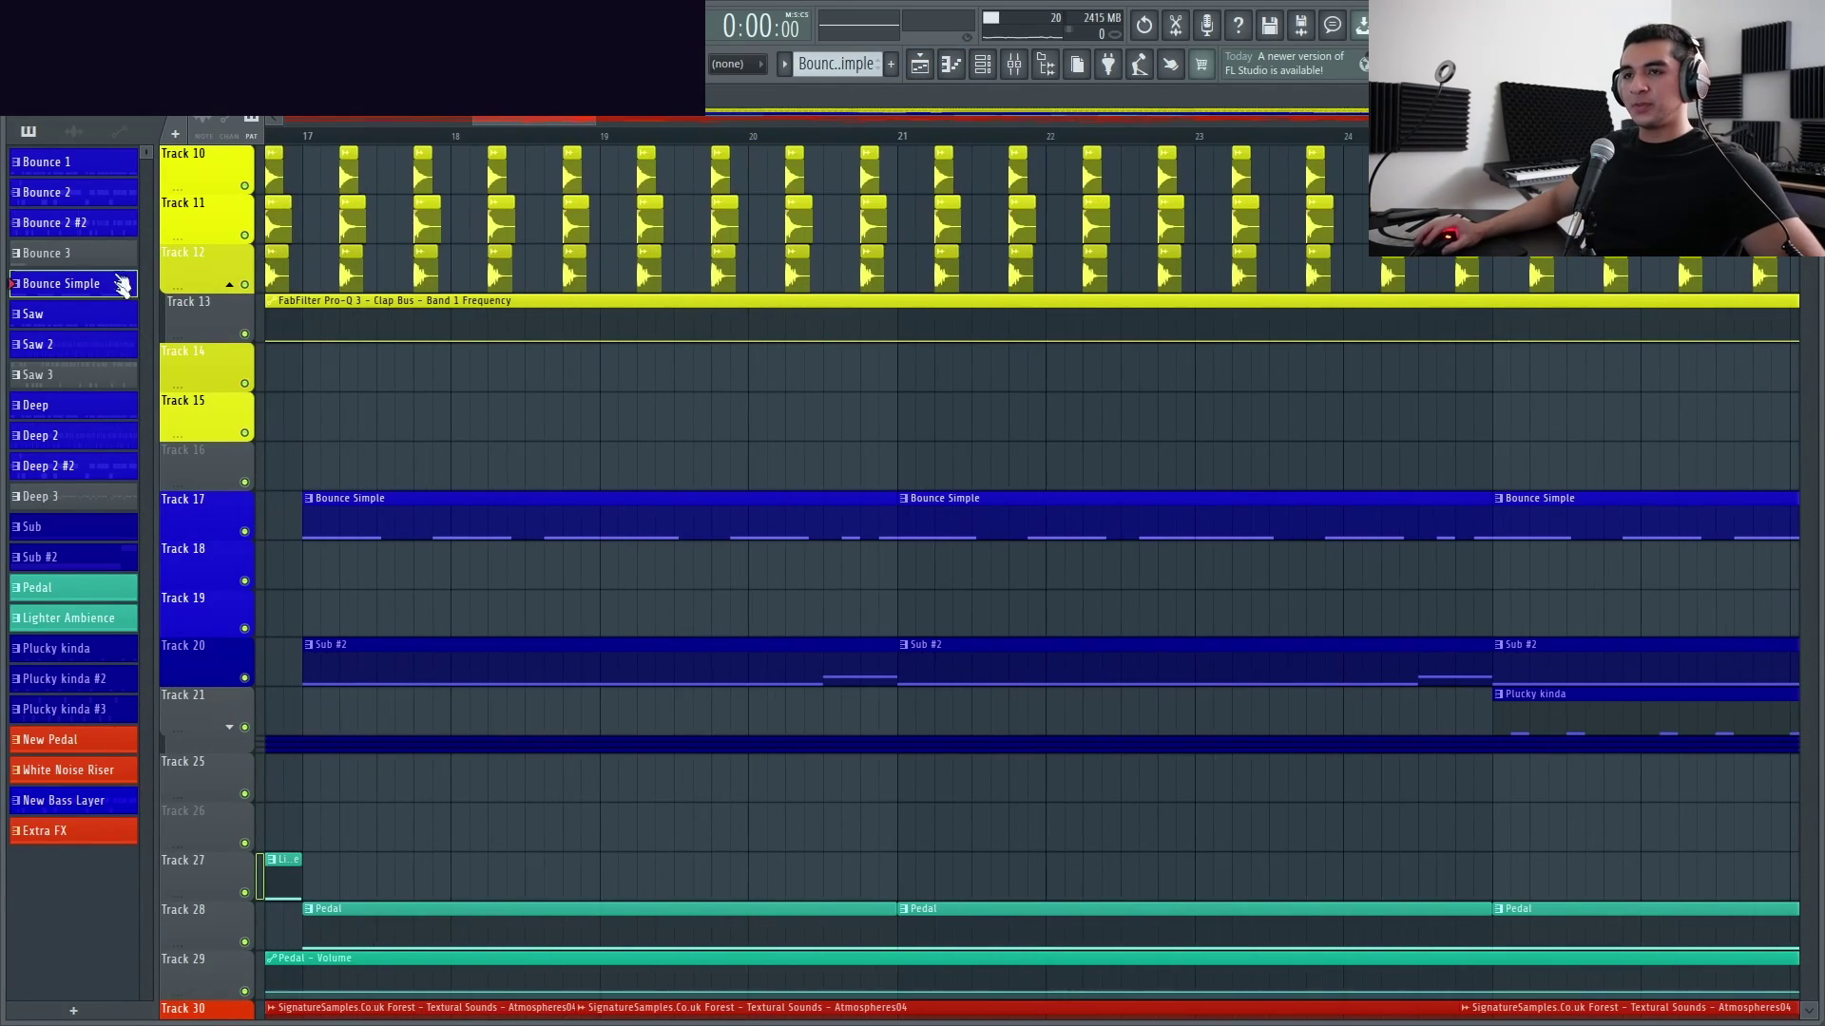
Play the Bounce Simple pattern on its own and view the Main Bounce and Bass Bus inserts in the mixer
key("space")
left_click(1014, 64)
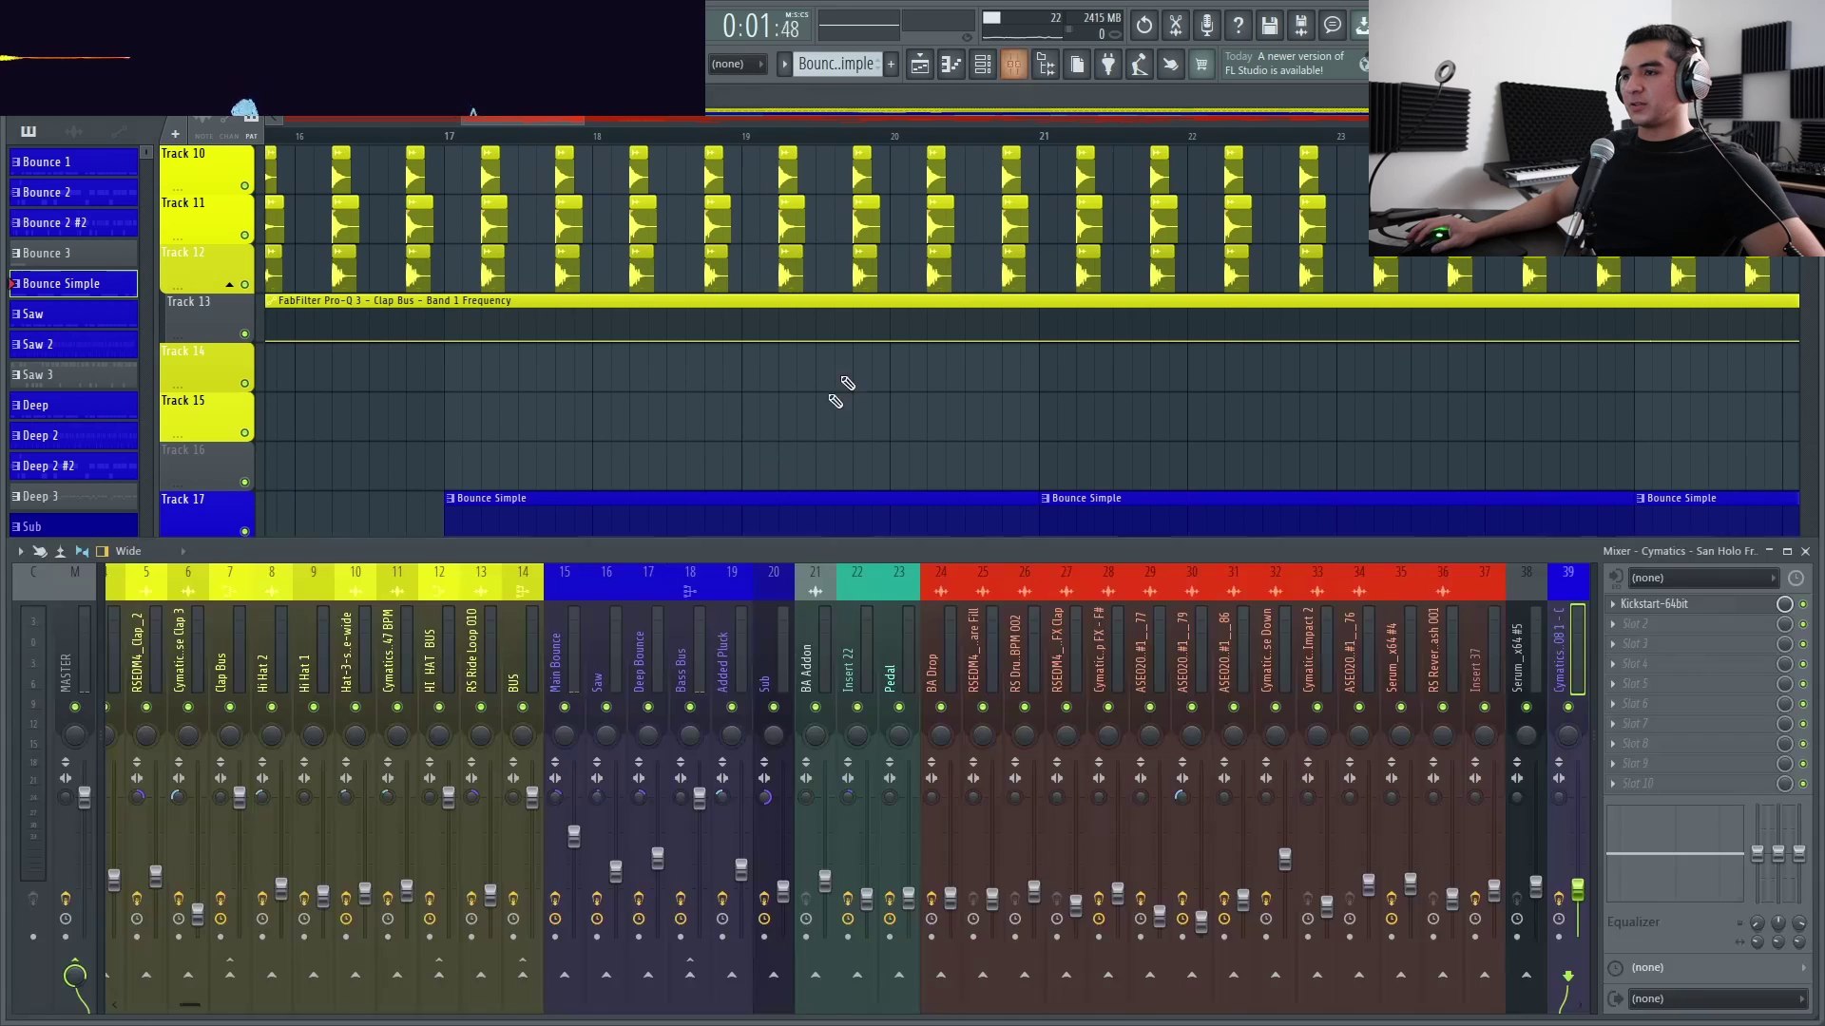
scroll(628, 646, "up", 5)
scroll(664, 468, "down", 3)
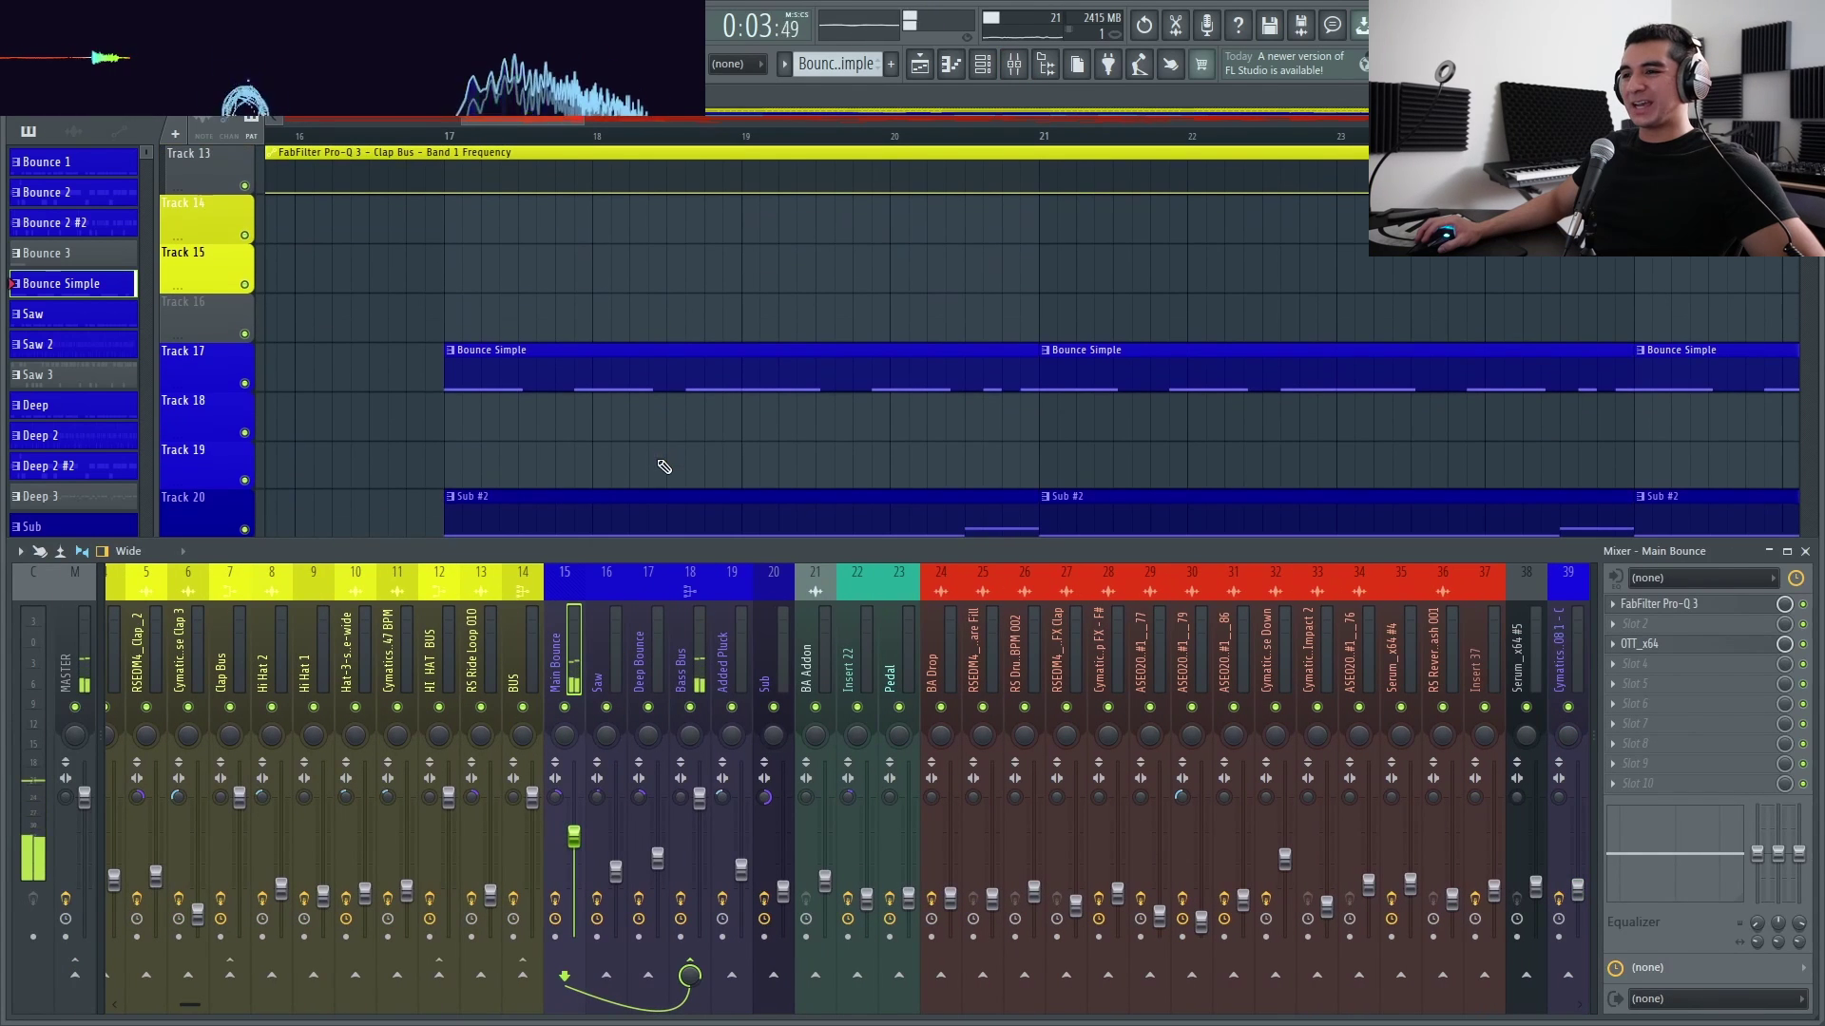
left_click(690, 635)
scroll(574, 415, "up", 1)
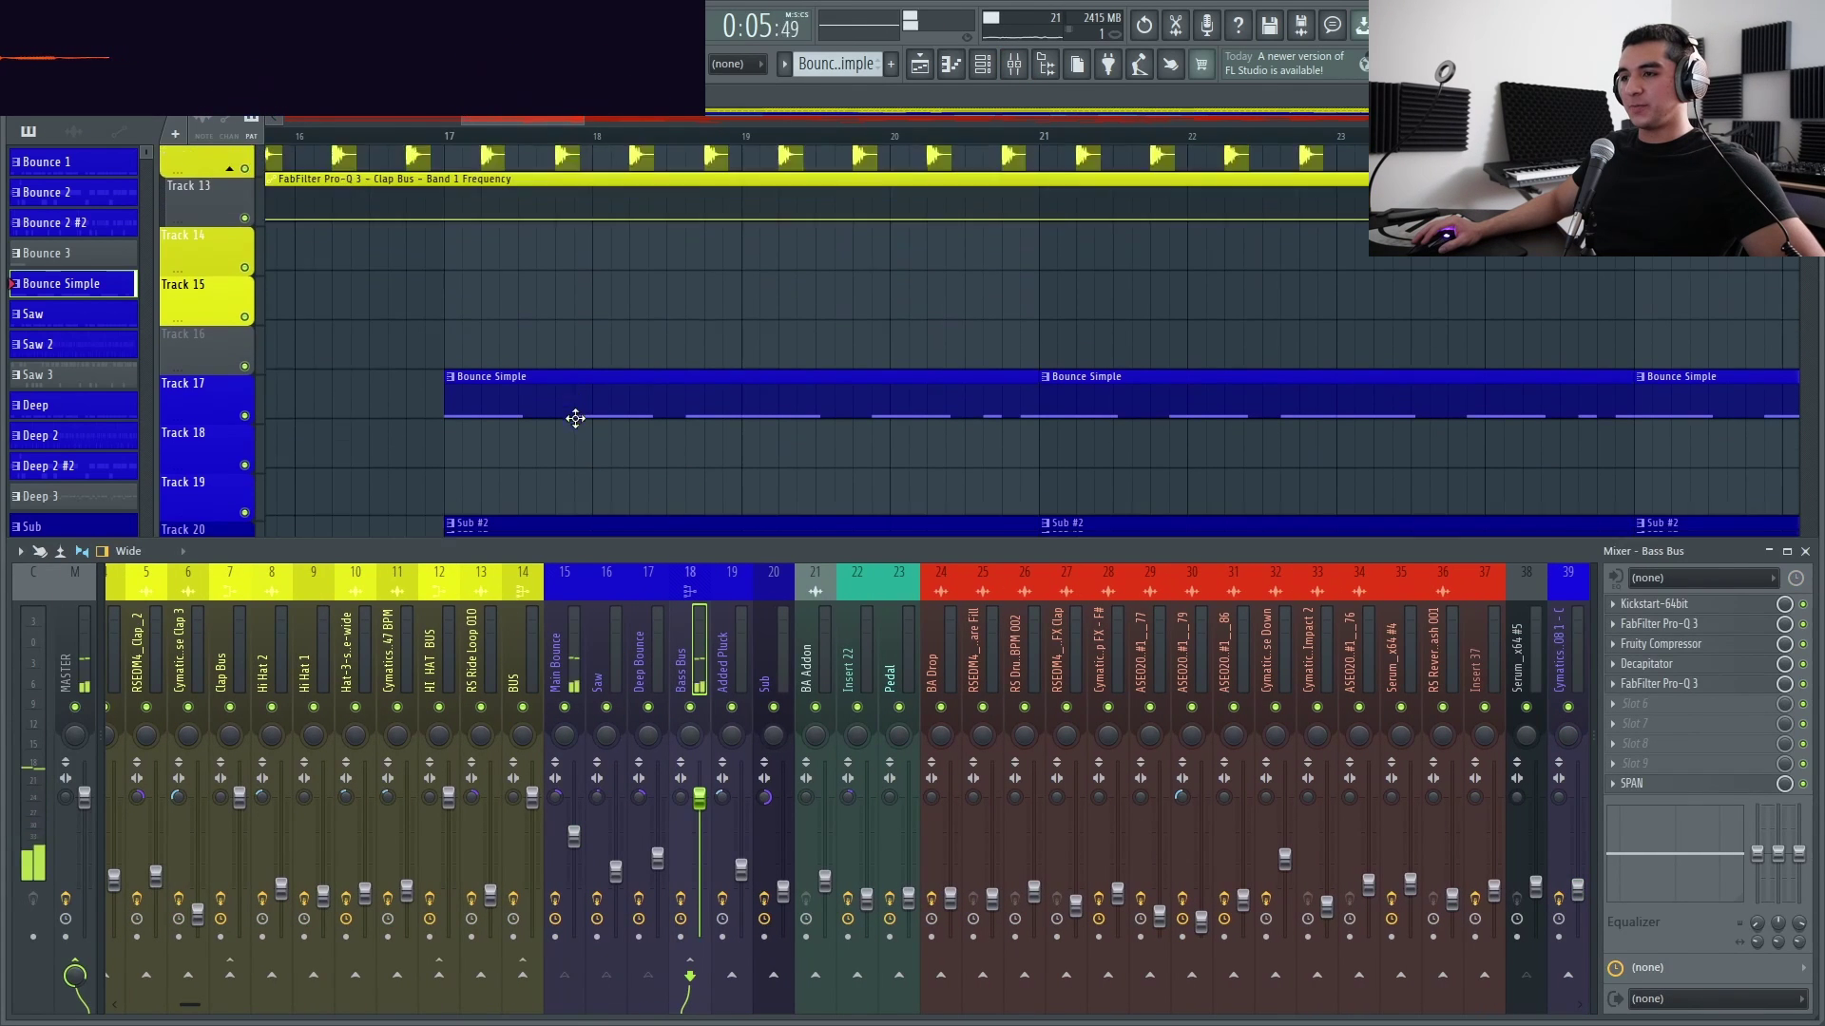
Play the full arrangement from bar 17 with the mixer closed while viewing the bass, pedal and clap tracks, and stop playback
scroll(481, 289, "down", 3)
key("space")
left_click(447, 140)
key("space")
key("F9")
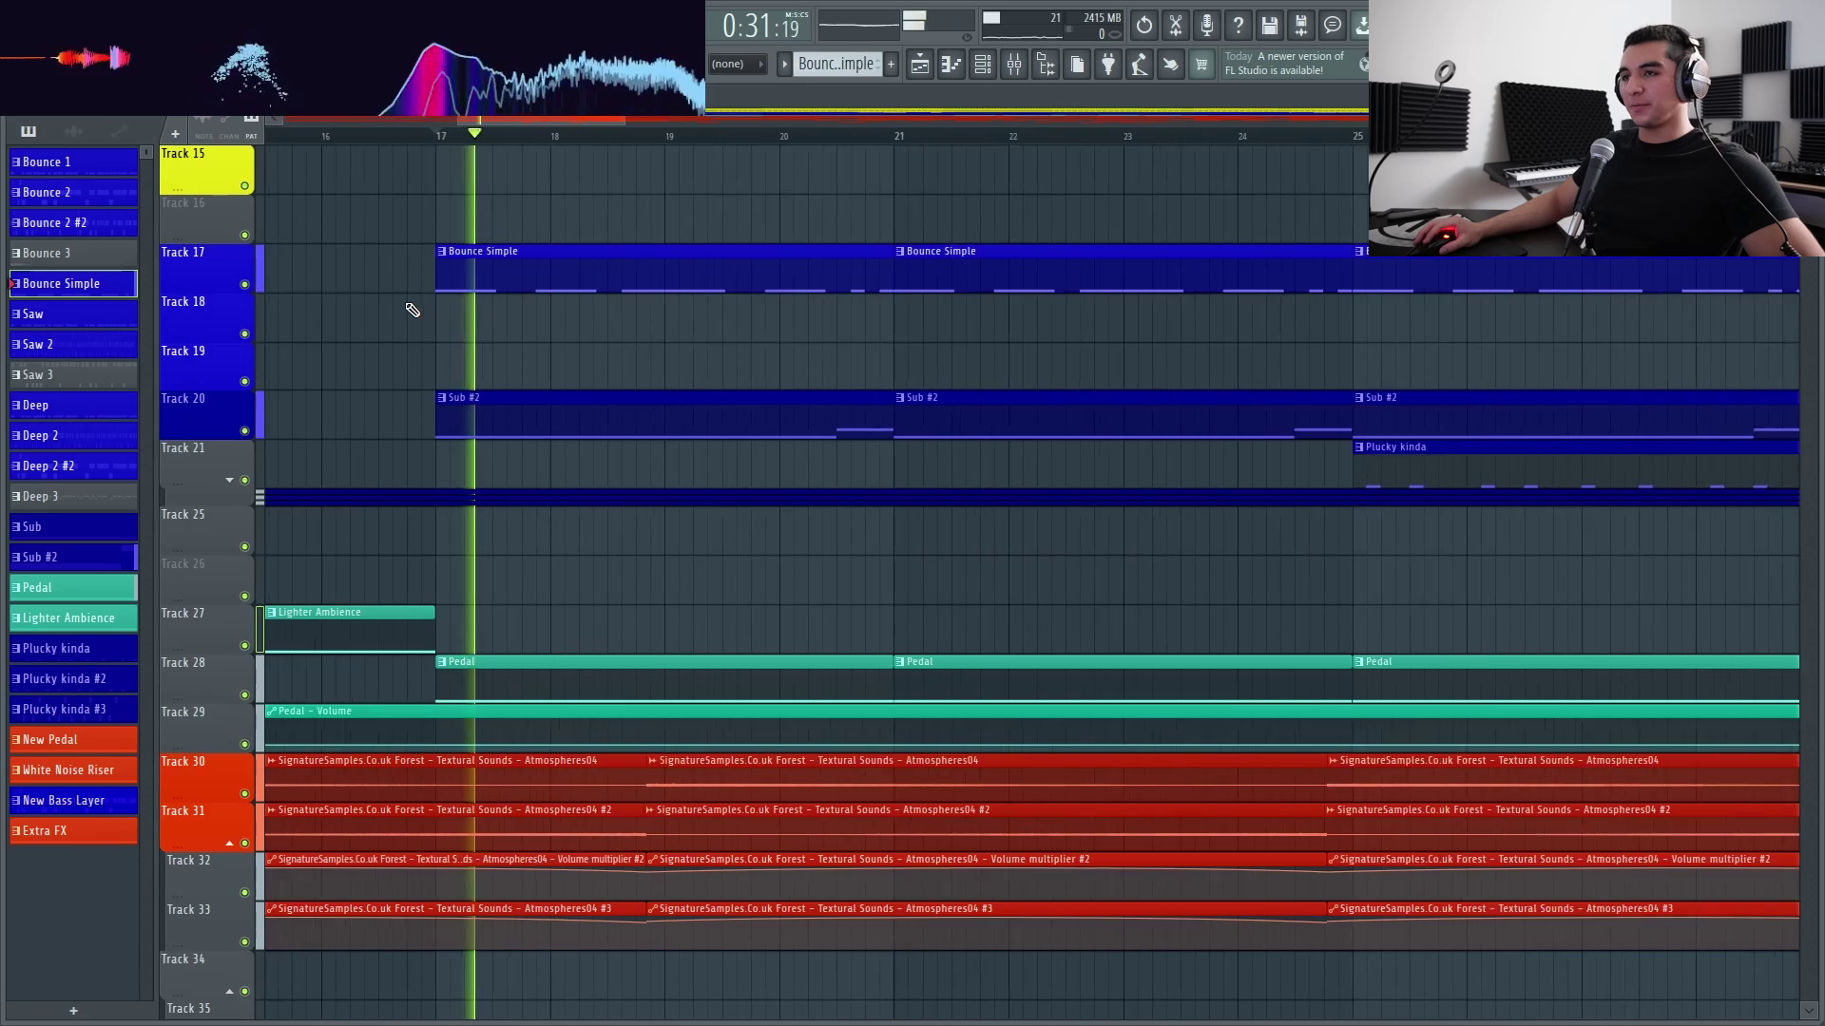
scroll(409, 305, "up", 3)
scroll(408, 304, "down", 2)
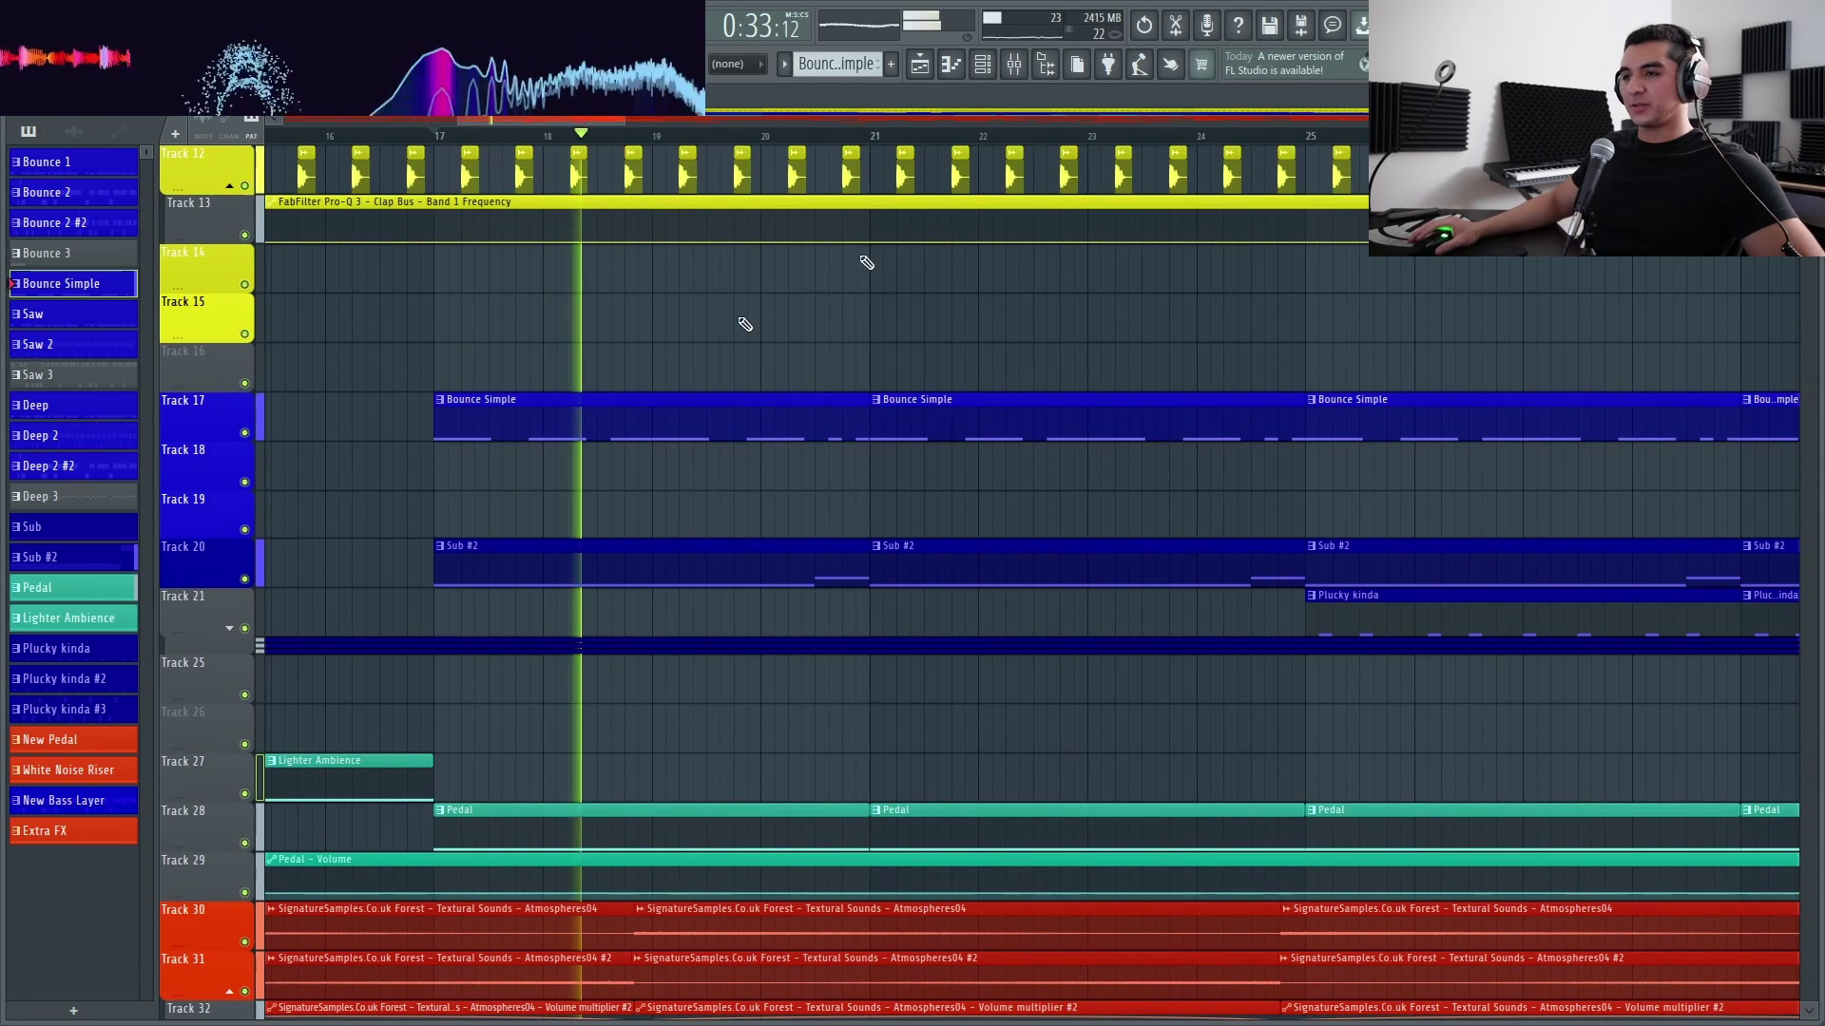
scroll(876, 265, "down", 2)
key("space")
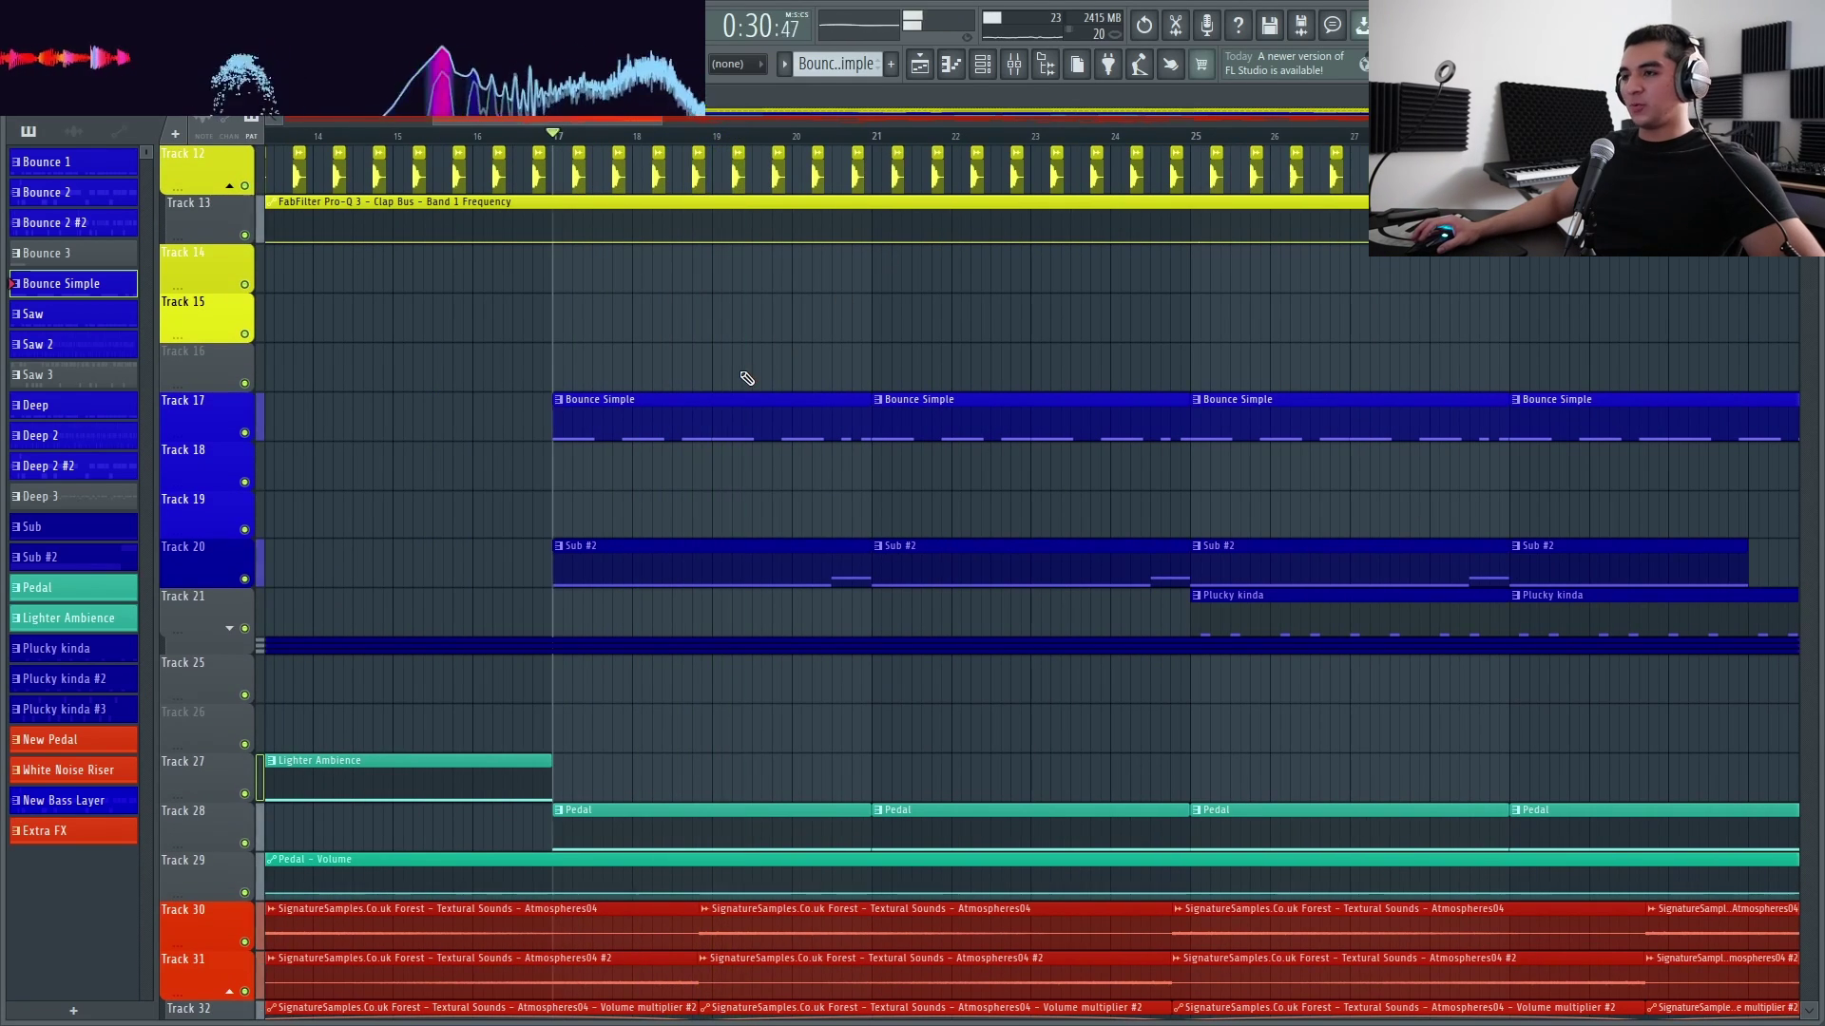
Reopen the Bounce Simple clip to examine its note rhythm, and return to the bass tracks in the playlist
double_click(723, 404)
scroll(143, 446, "up", 2)
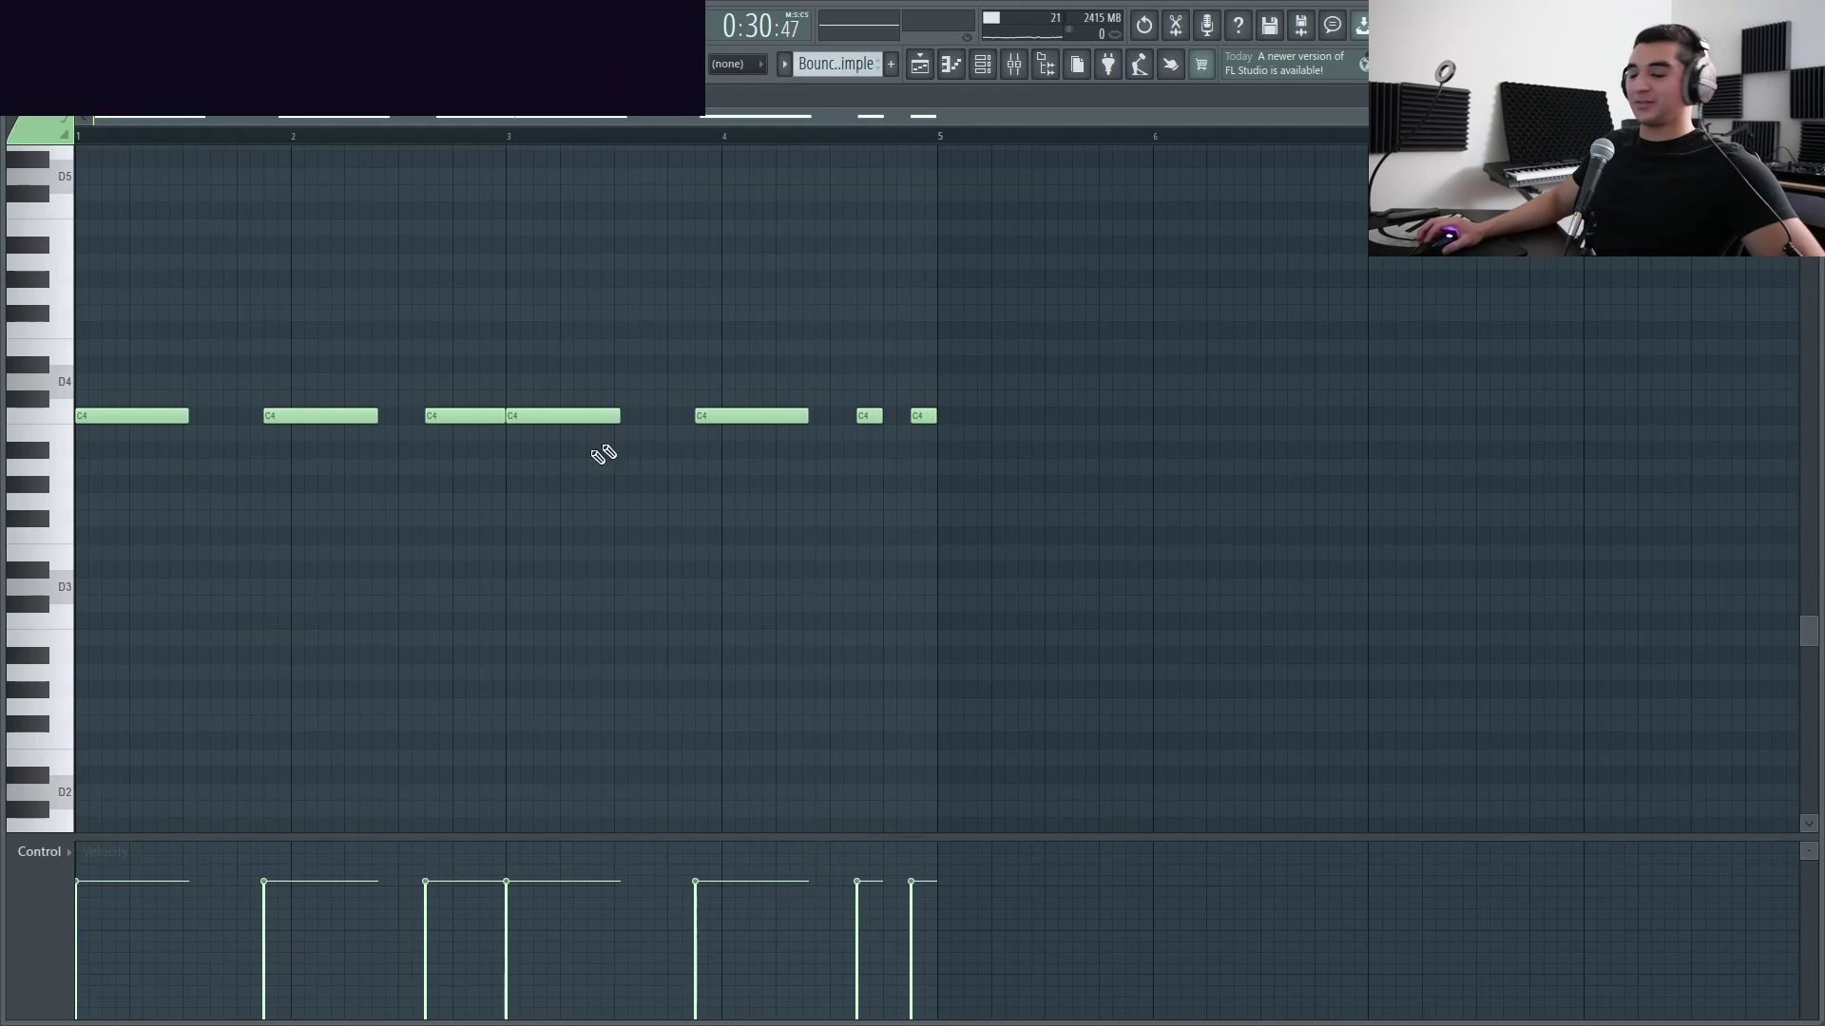
left_click(920, 64)
scroll(530, 480, "down", 4)
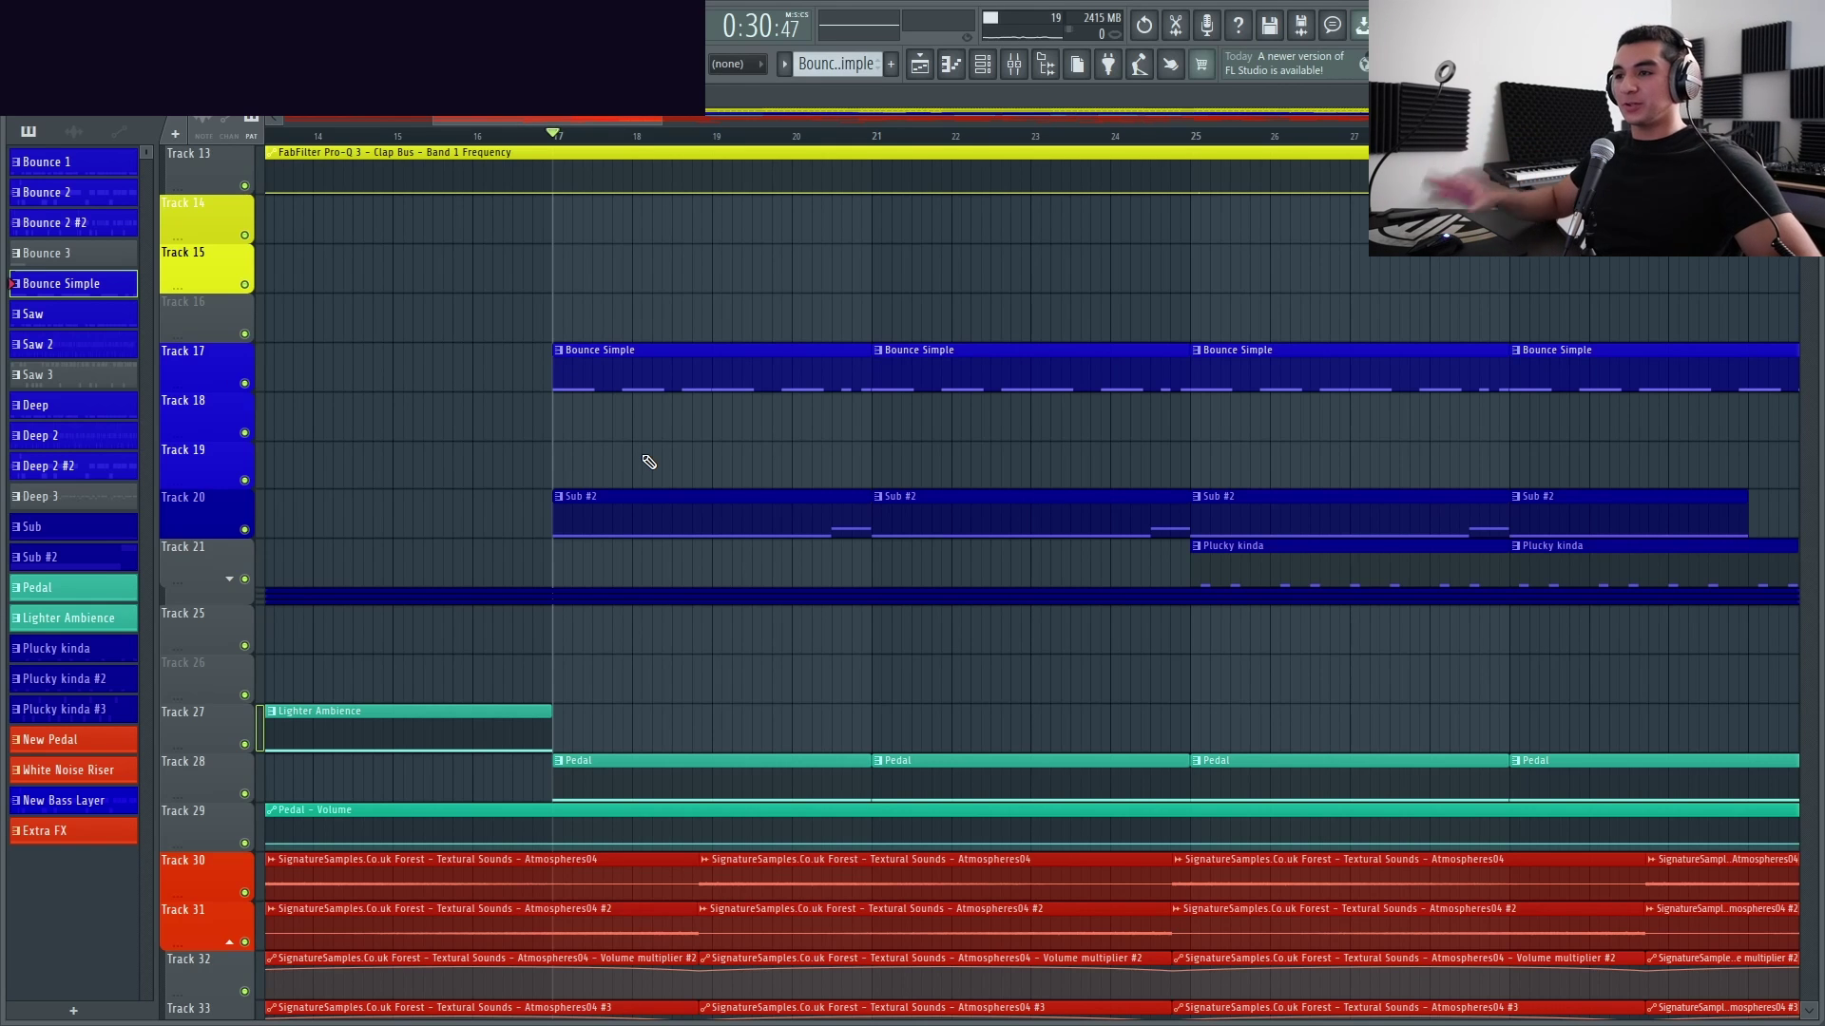
Solo Track 20 to hear the Sub #2 clips and check the Sub insert's effects in the mixer
right_click(245, 530)
key("space")
key("F9")
left_click(762, 660)
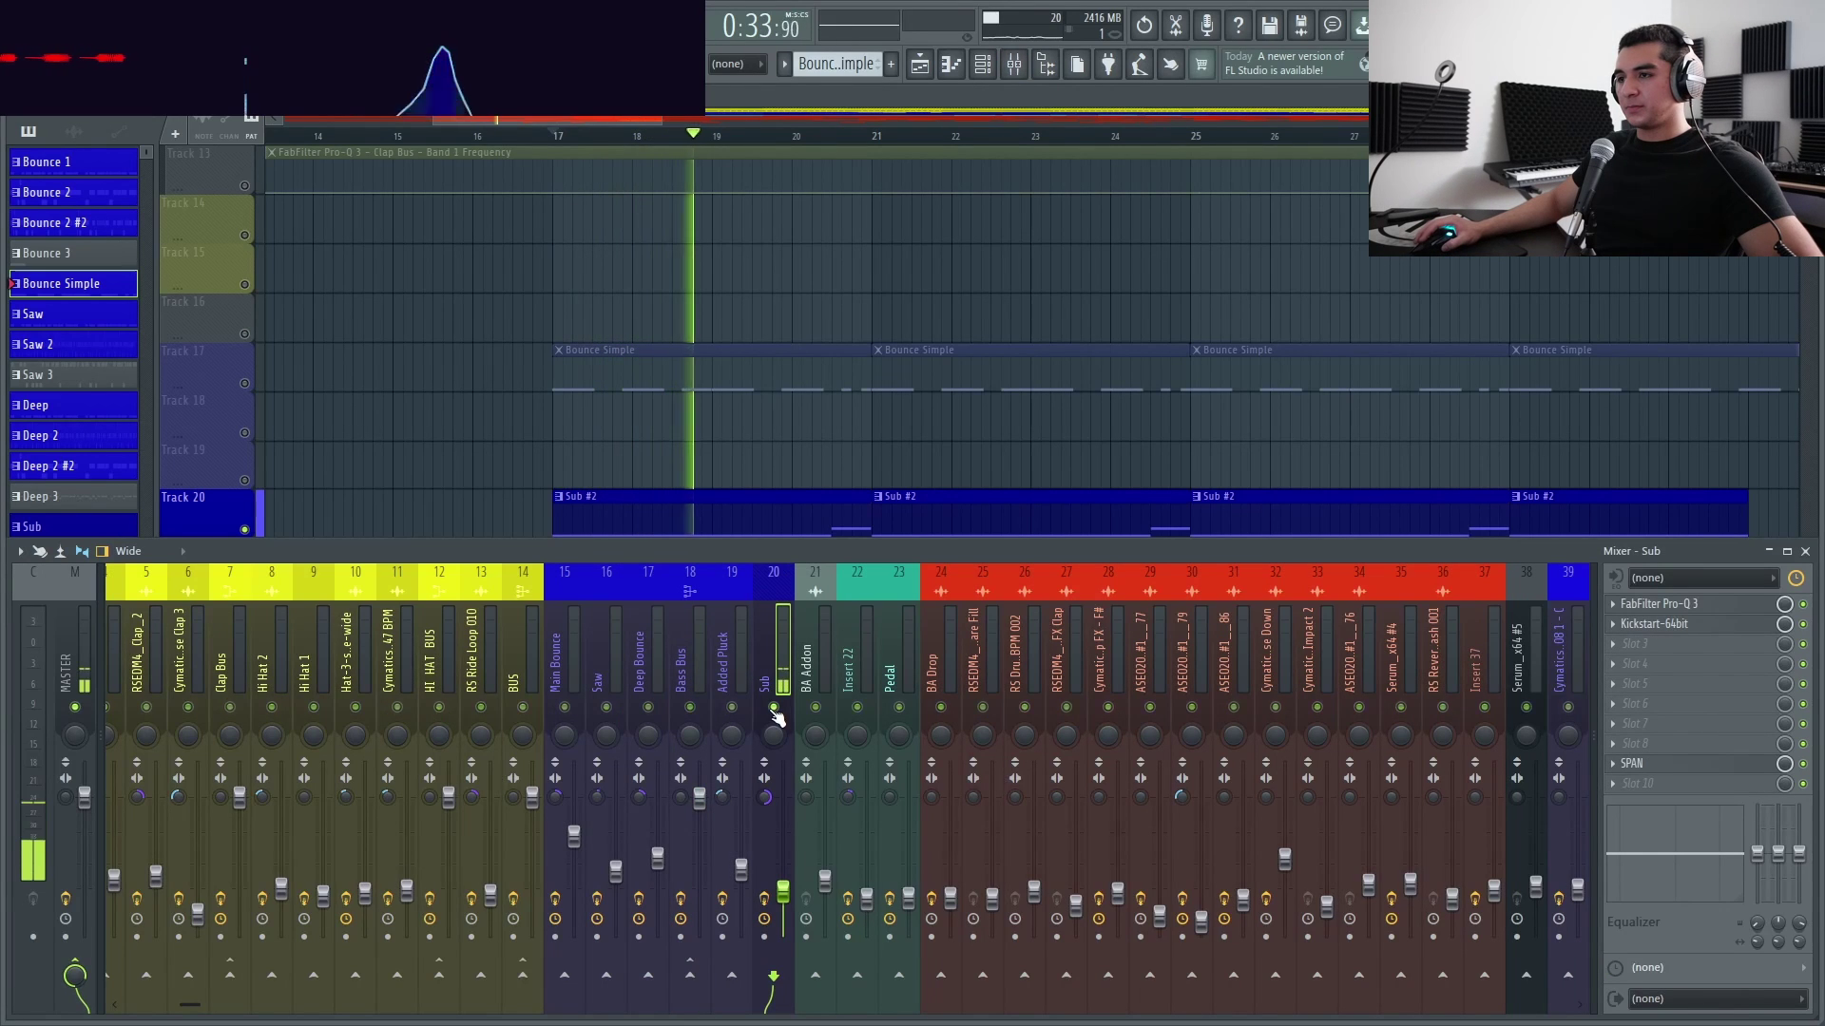
scroll(619, 358, "down", 2)
key("space")
key("F9")
Expand the automation tracks under Track 21, end the Track 20 solo, and play the full mix with the mixer in view
left_click(229, 480)
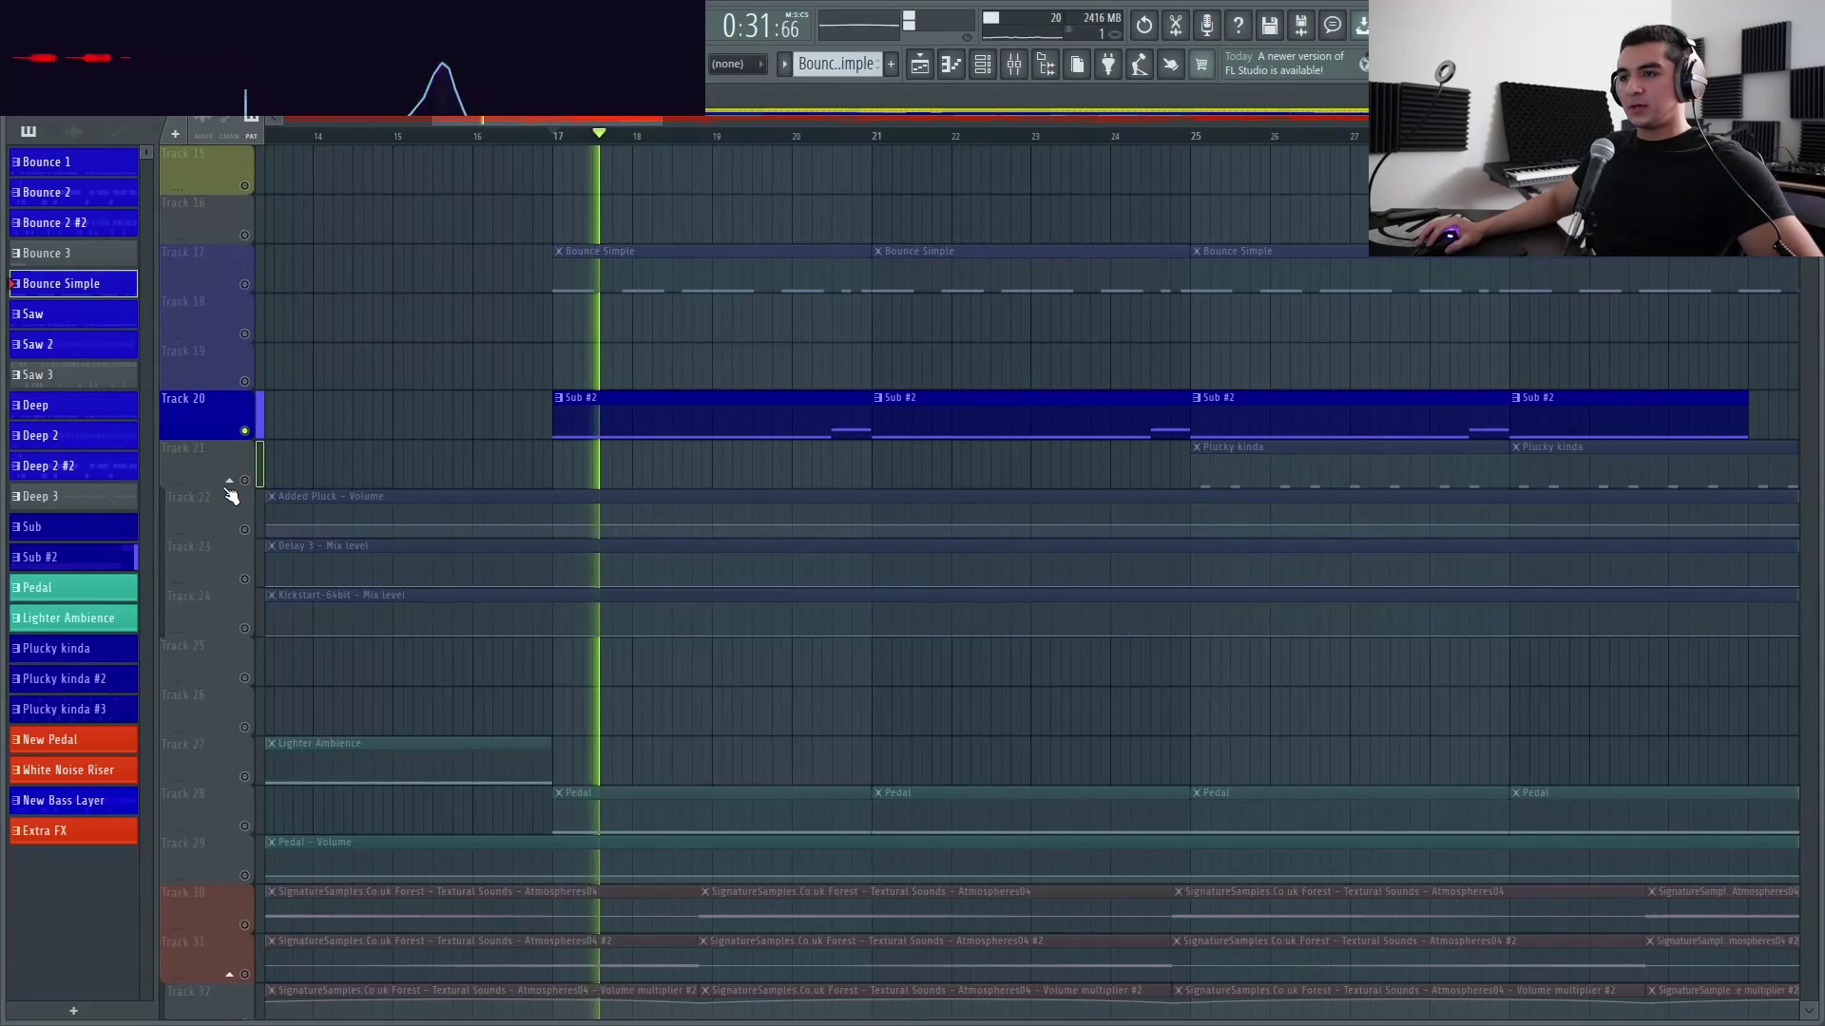
key("space")
right_click(244, 480)
key("space")
key("F6")
key("F6")
key("F9")
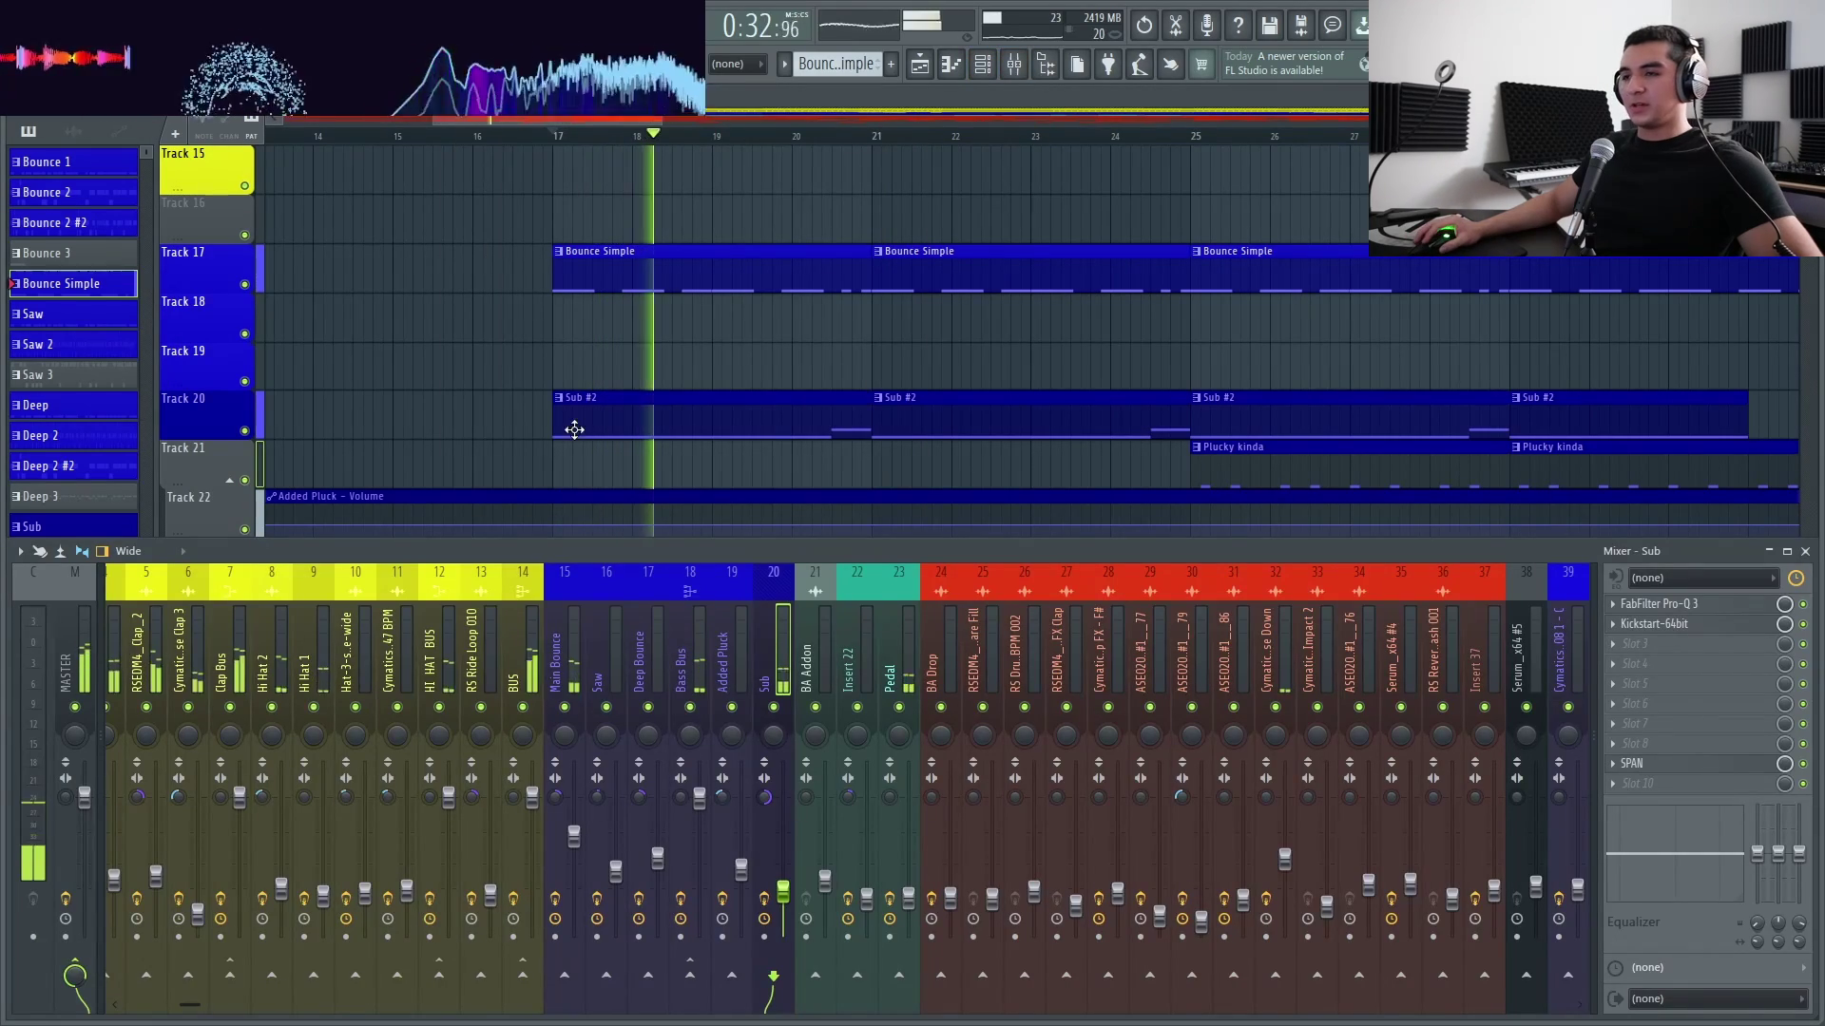
scroll(617, 313, "up", 6)
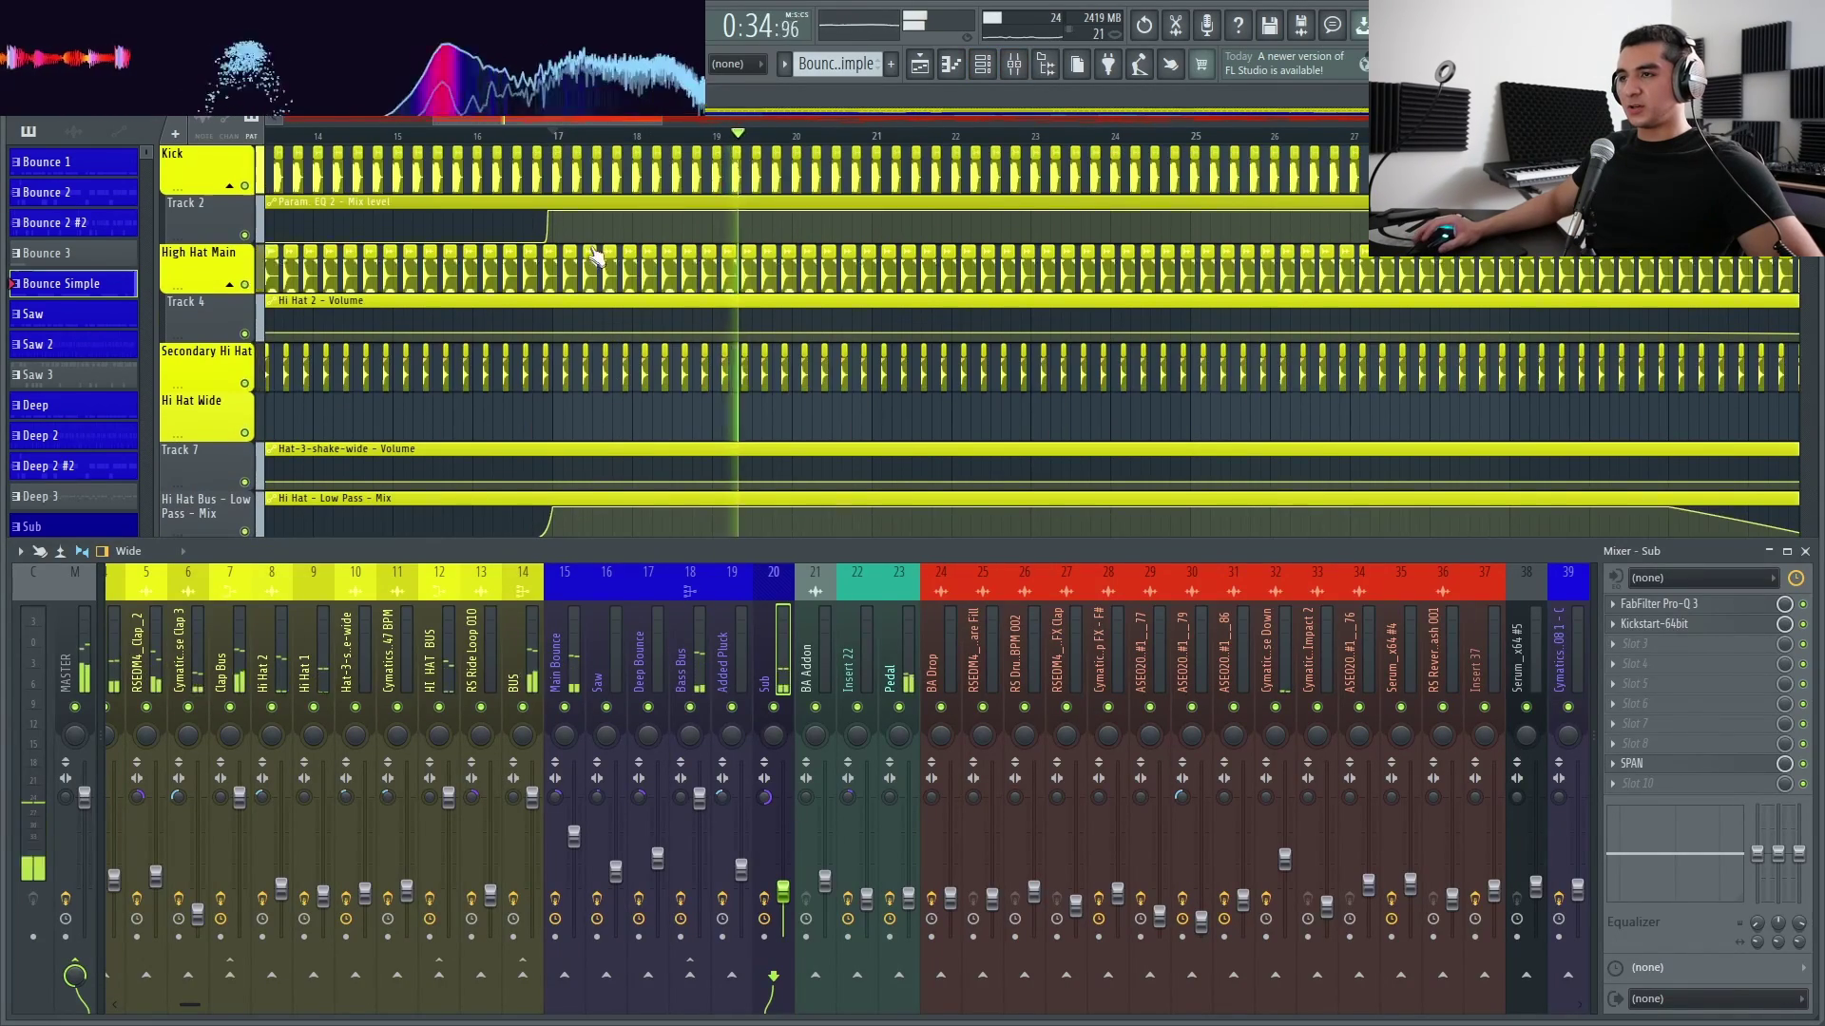
Close the mixer, find the Pedal clips on Track 28, and play the Pedal pattern on its own
key("F9")
key("space")
key("space")
scroll(566, 403, "up", 6)
scroll(590, 390, "down", 15)
scroll(597, 392, "down", 4)
key("space")
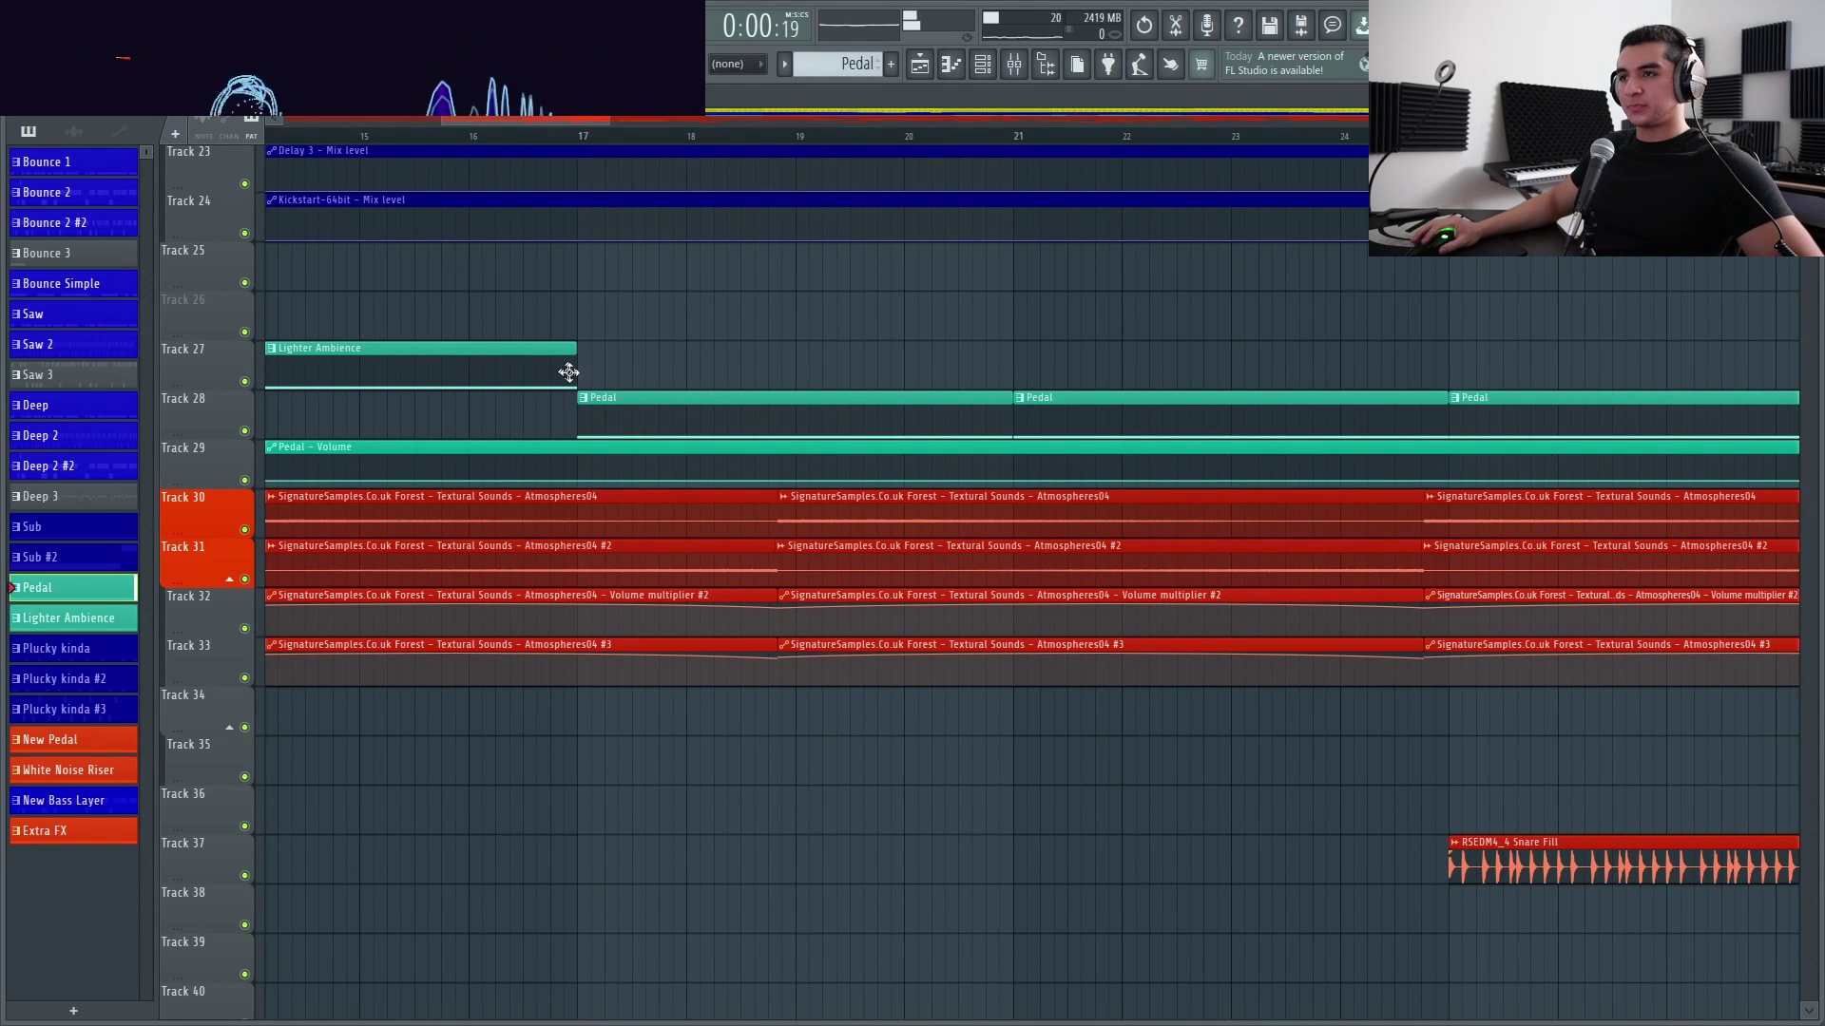
Compare the notes of the Pedal and Lighter Ambience patterns in the piano roll, and return to the playlist
double_click(599, 392)
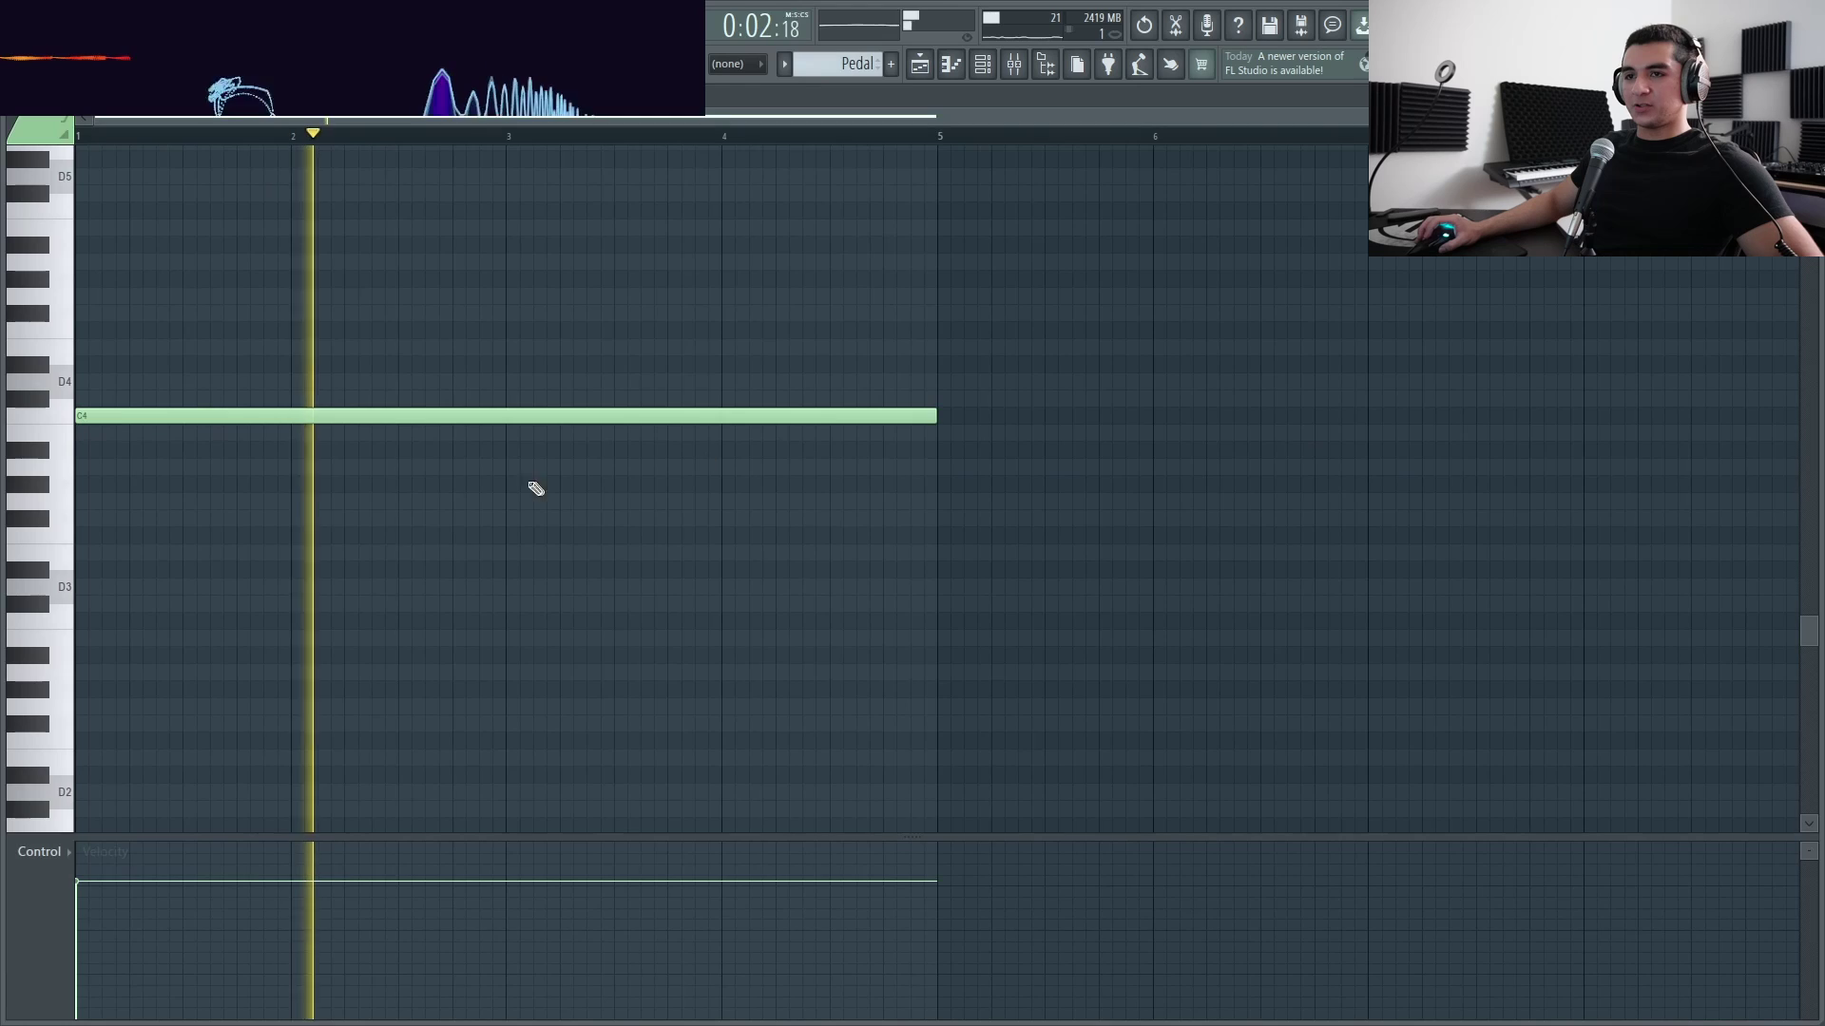
left_click(912, 63)
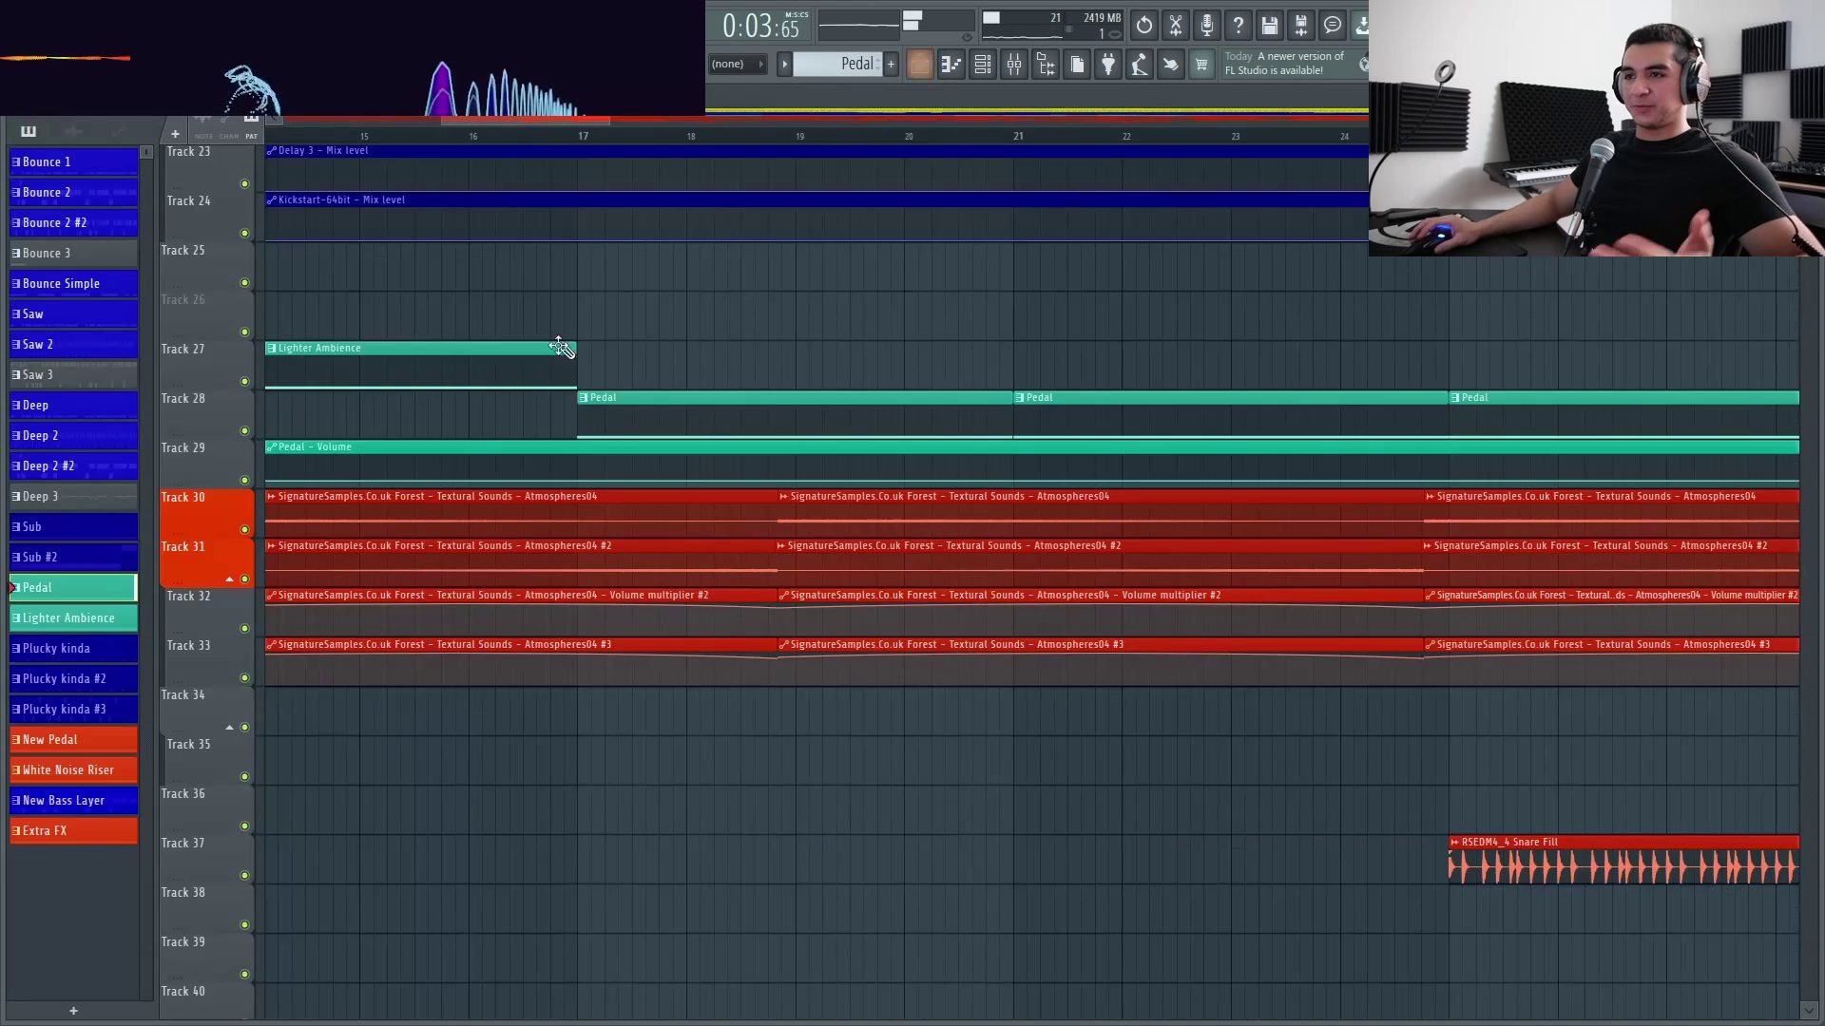
double_click(487, 390)
left_click(919, 63)
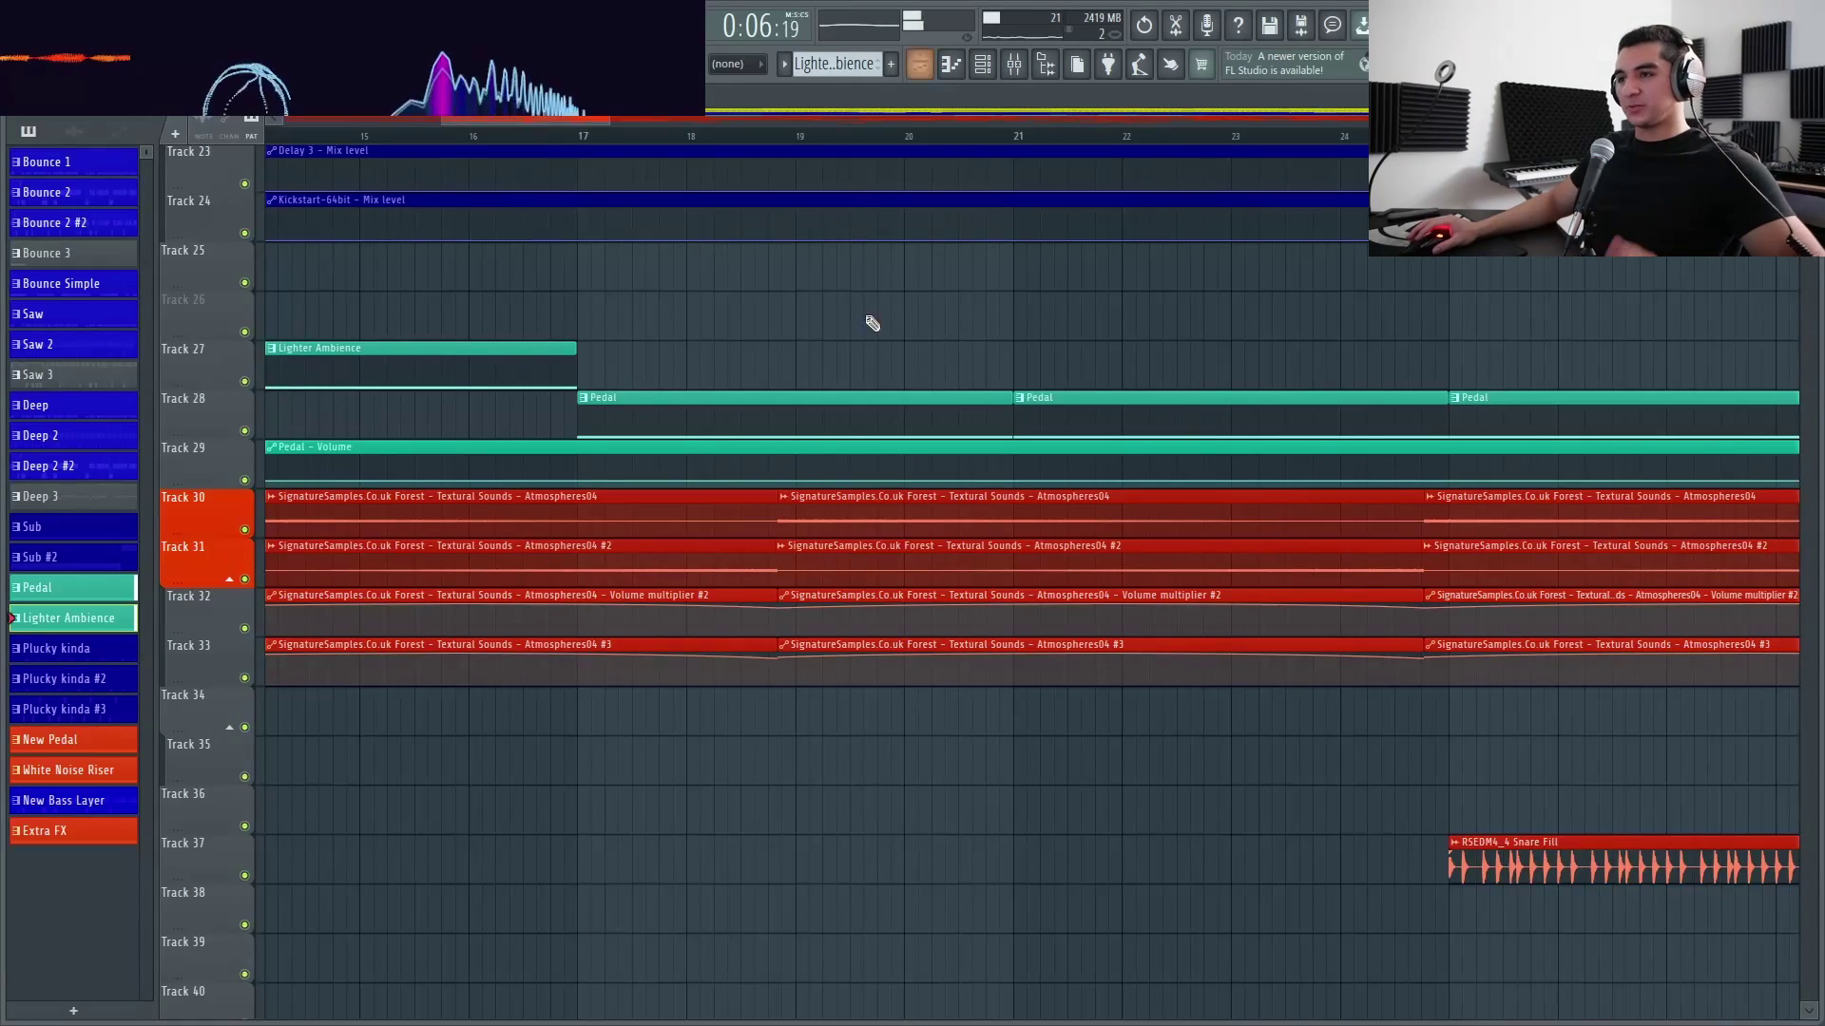
double_click(696, 429)
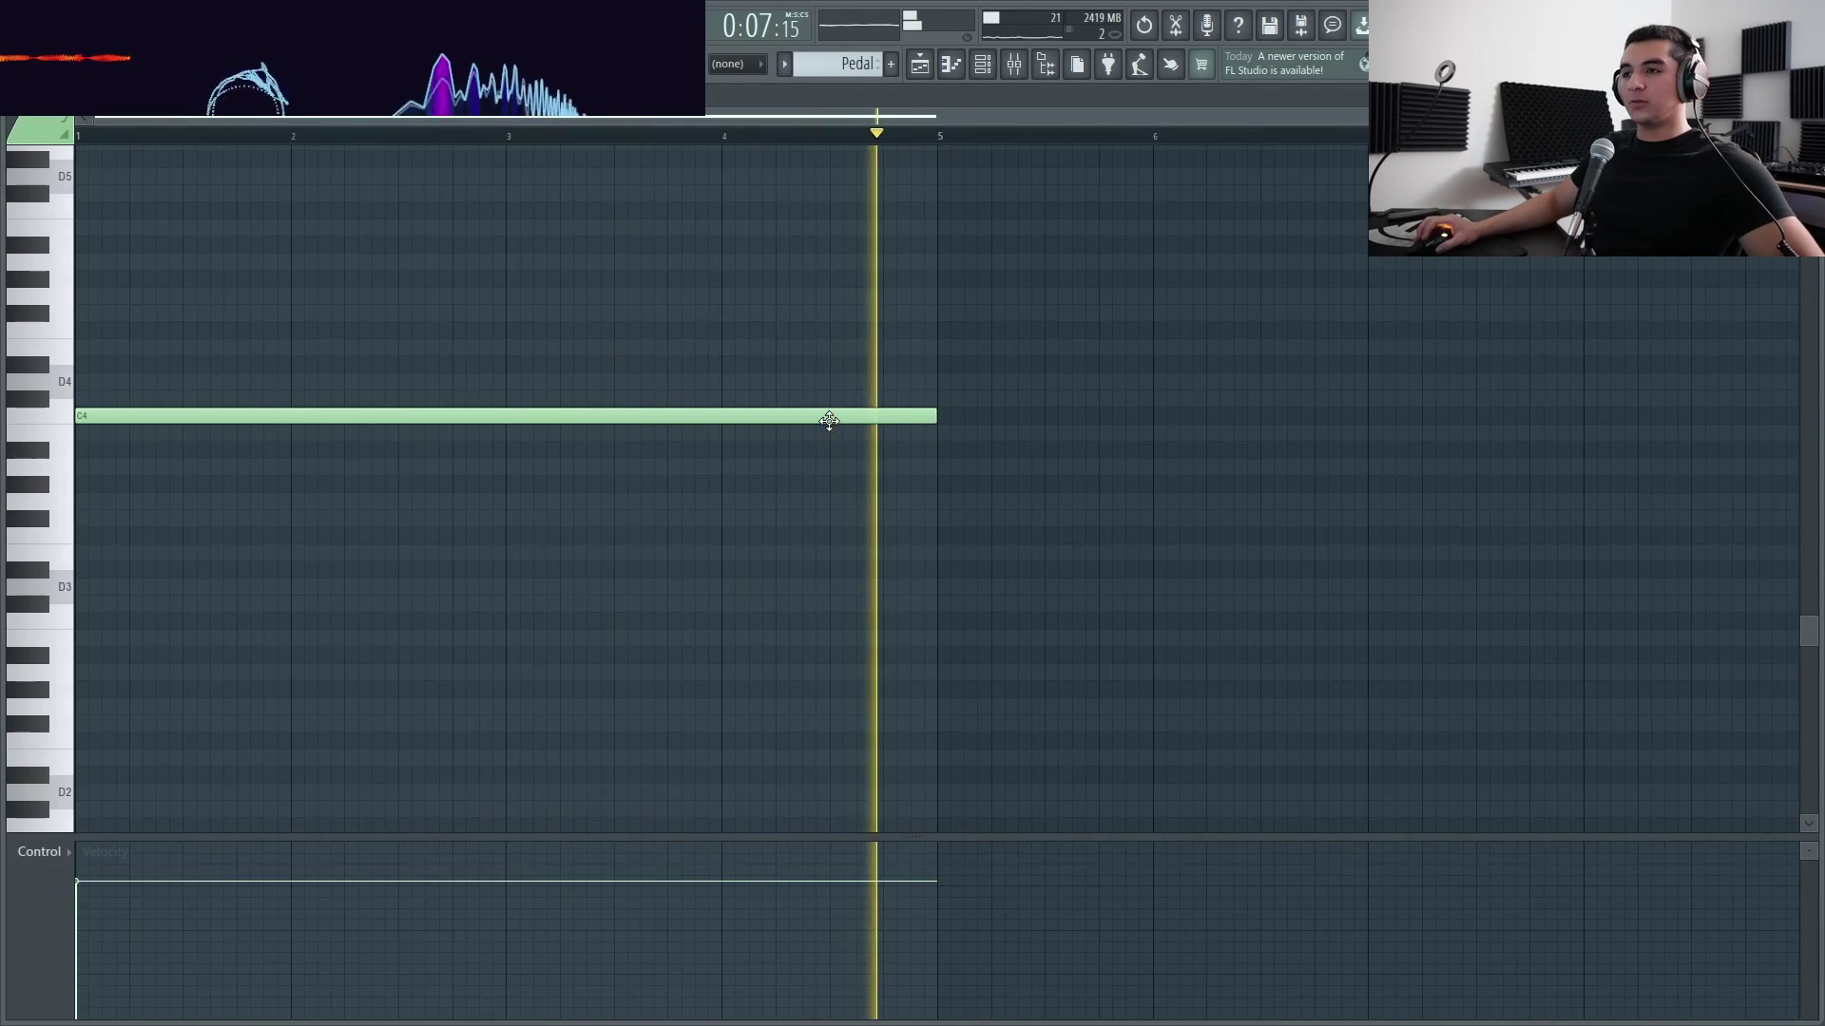
left_click(919, 64)
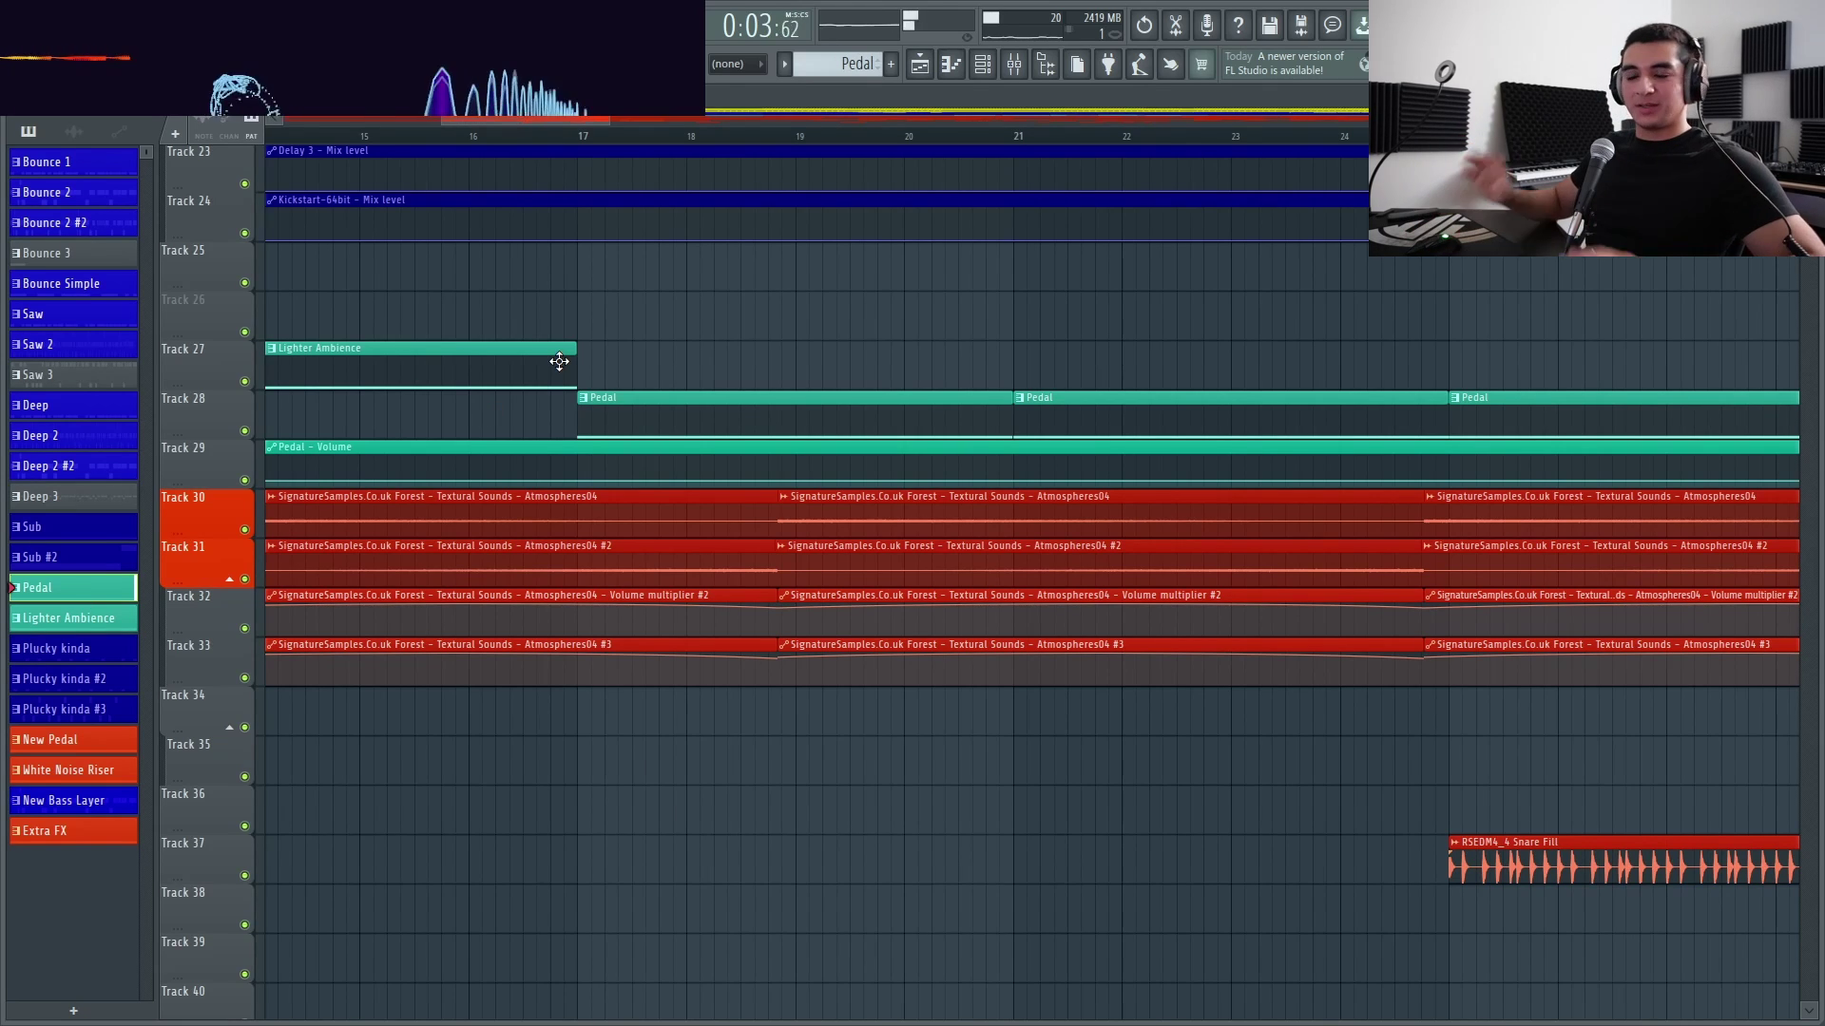
Play the arrangement from about bar 16 while examining the tracks from the kick down to the atmospheres
scroll(724, 334, "down", 3)
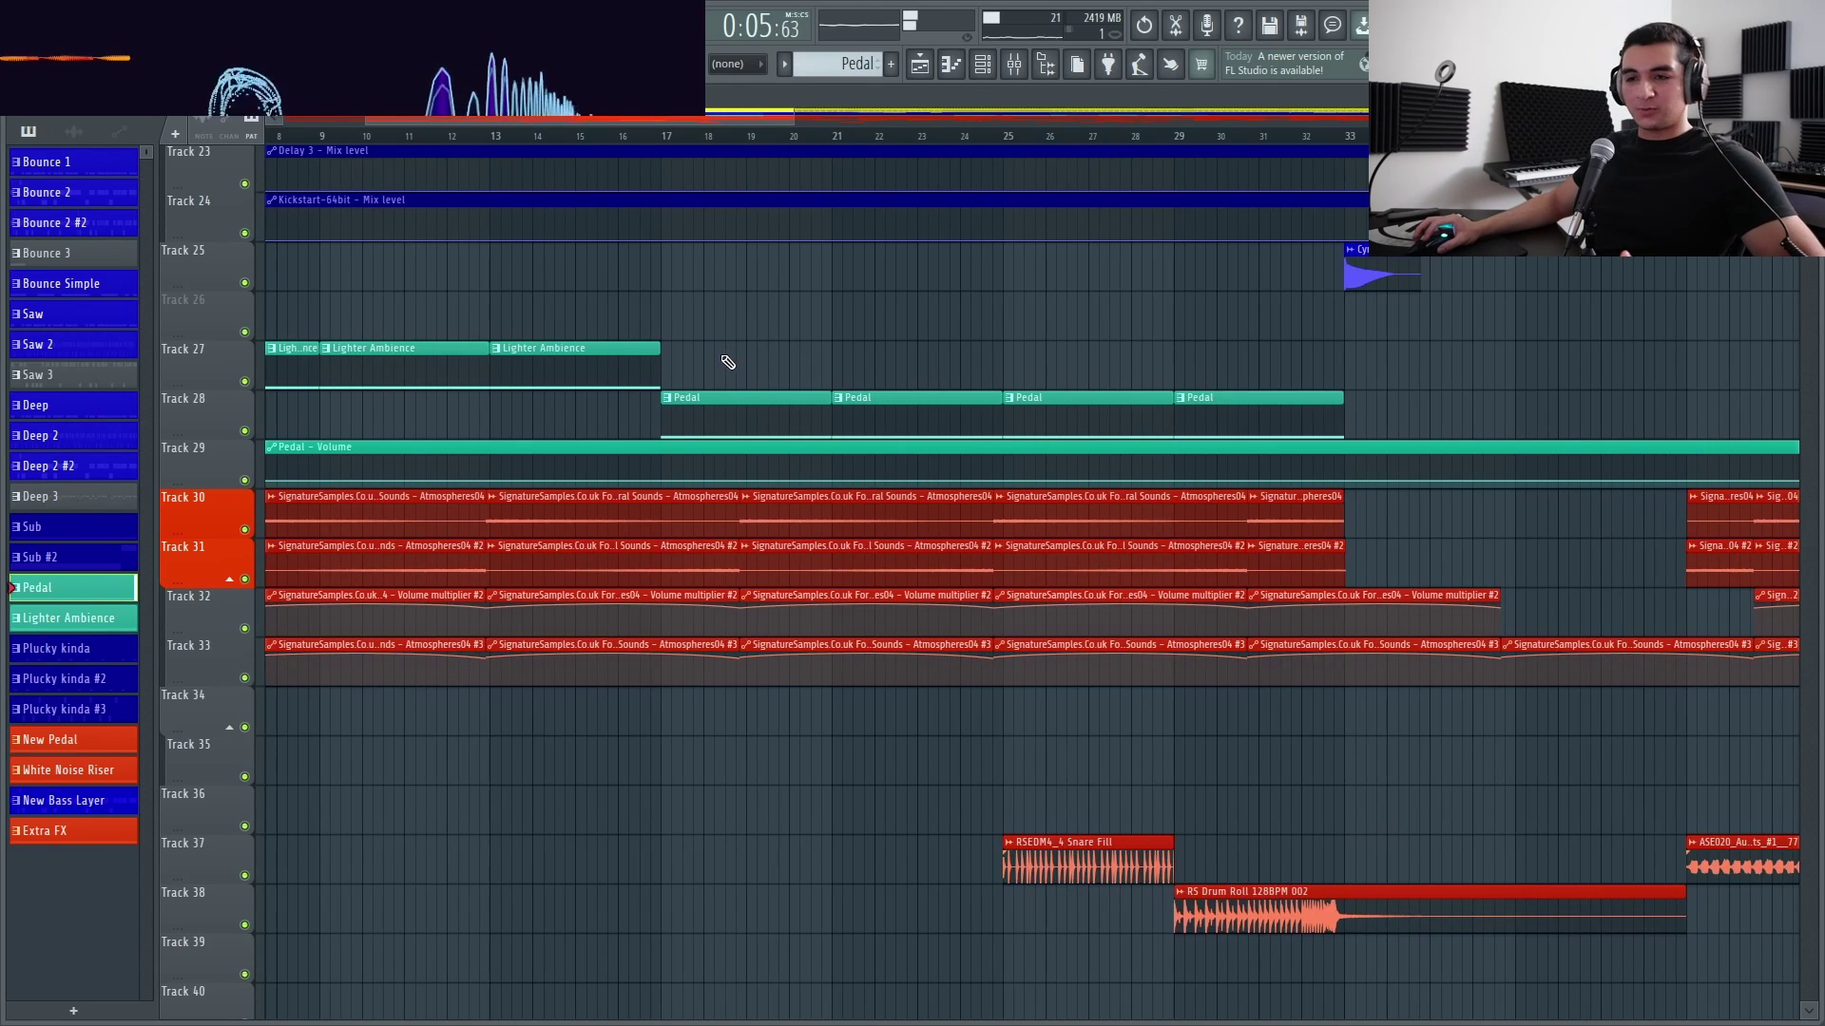
scroll(701, 435, "up", 8)
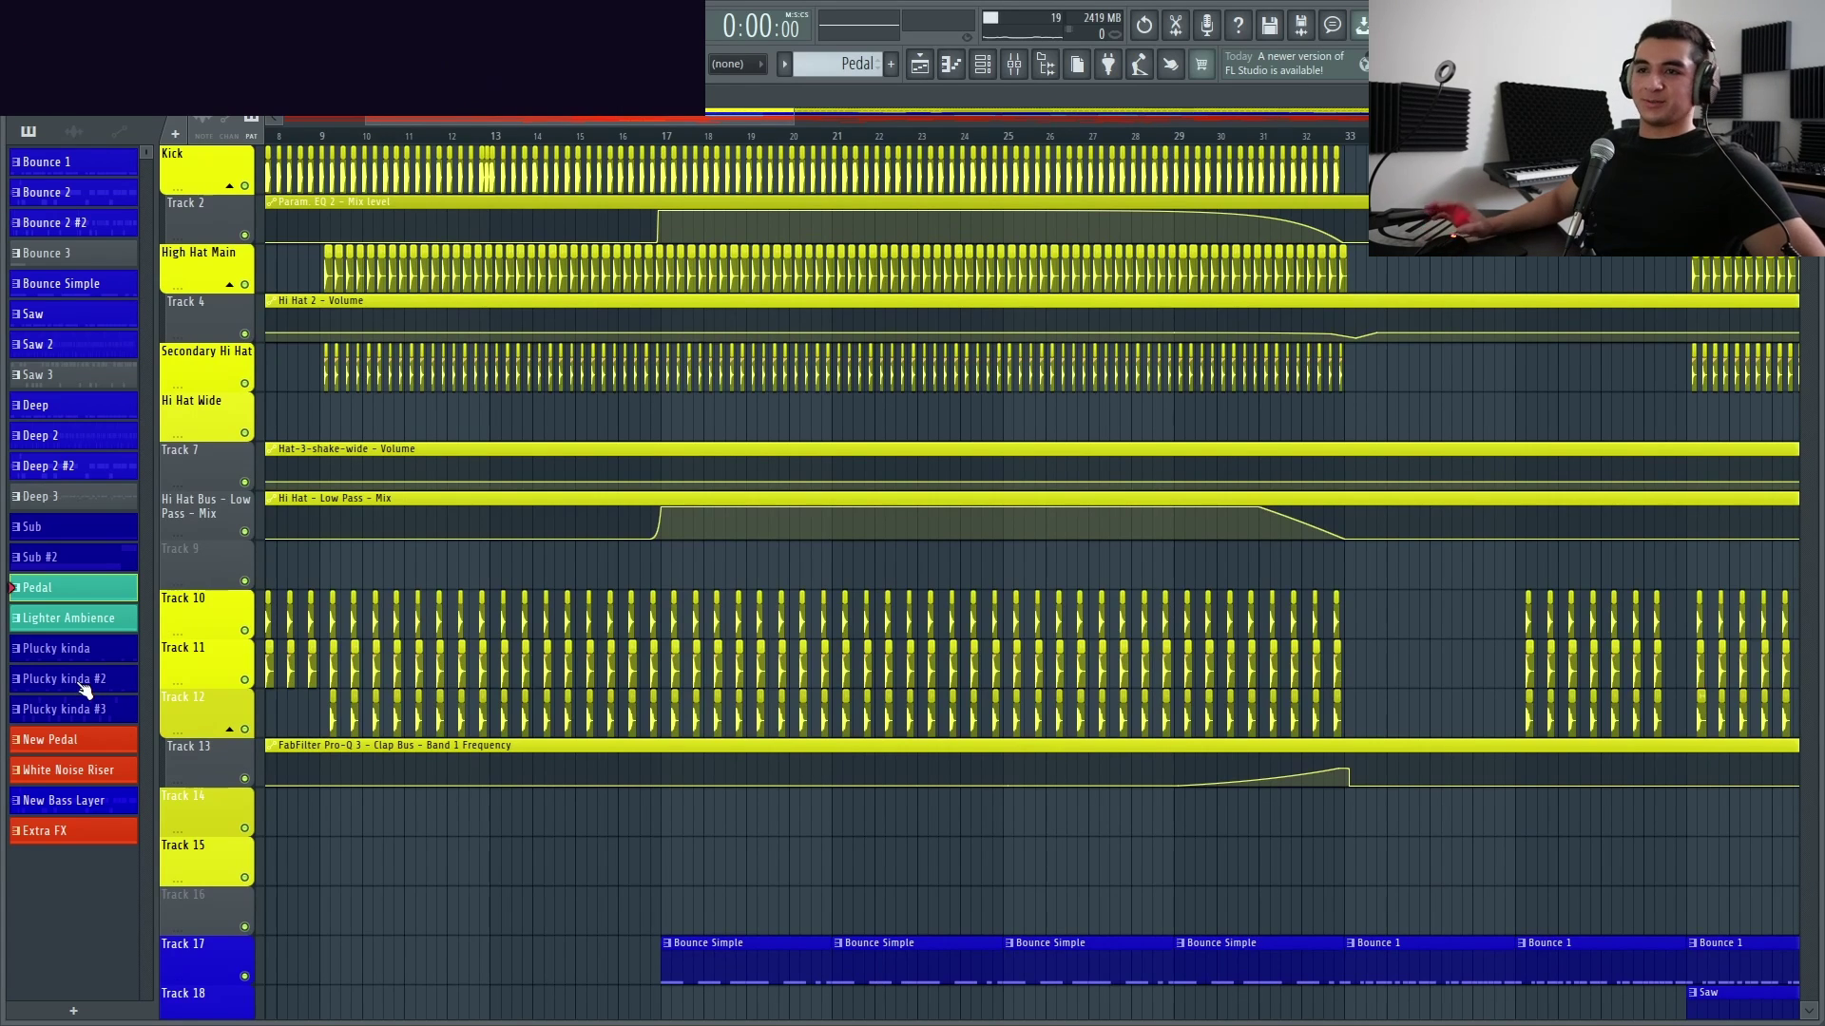
scroll(672, 416, "down", 10)
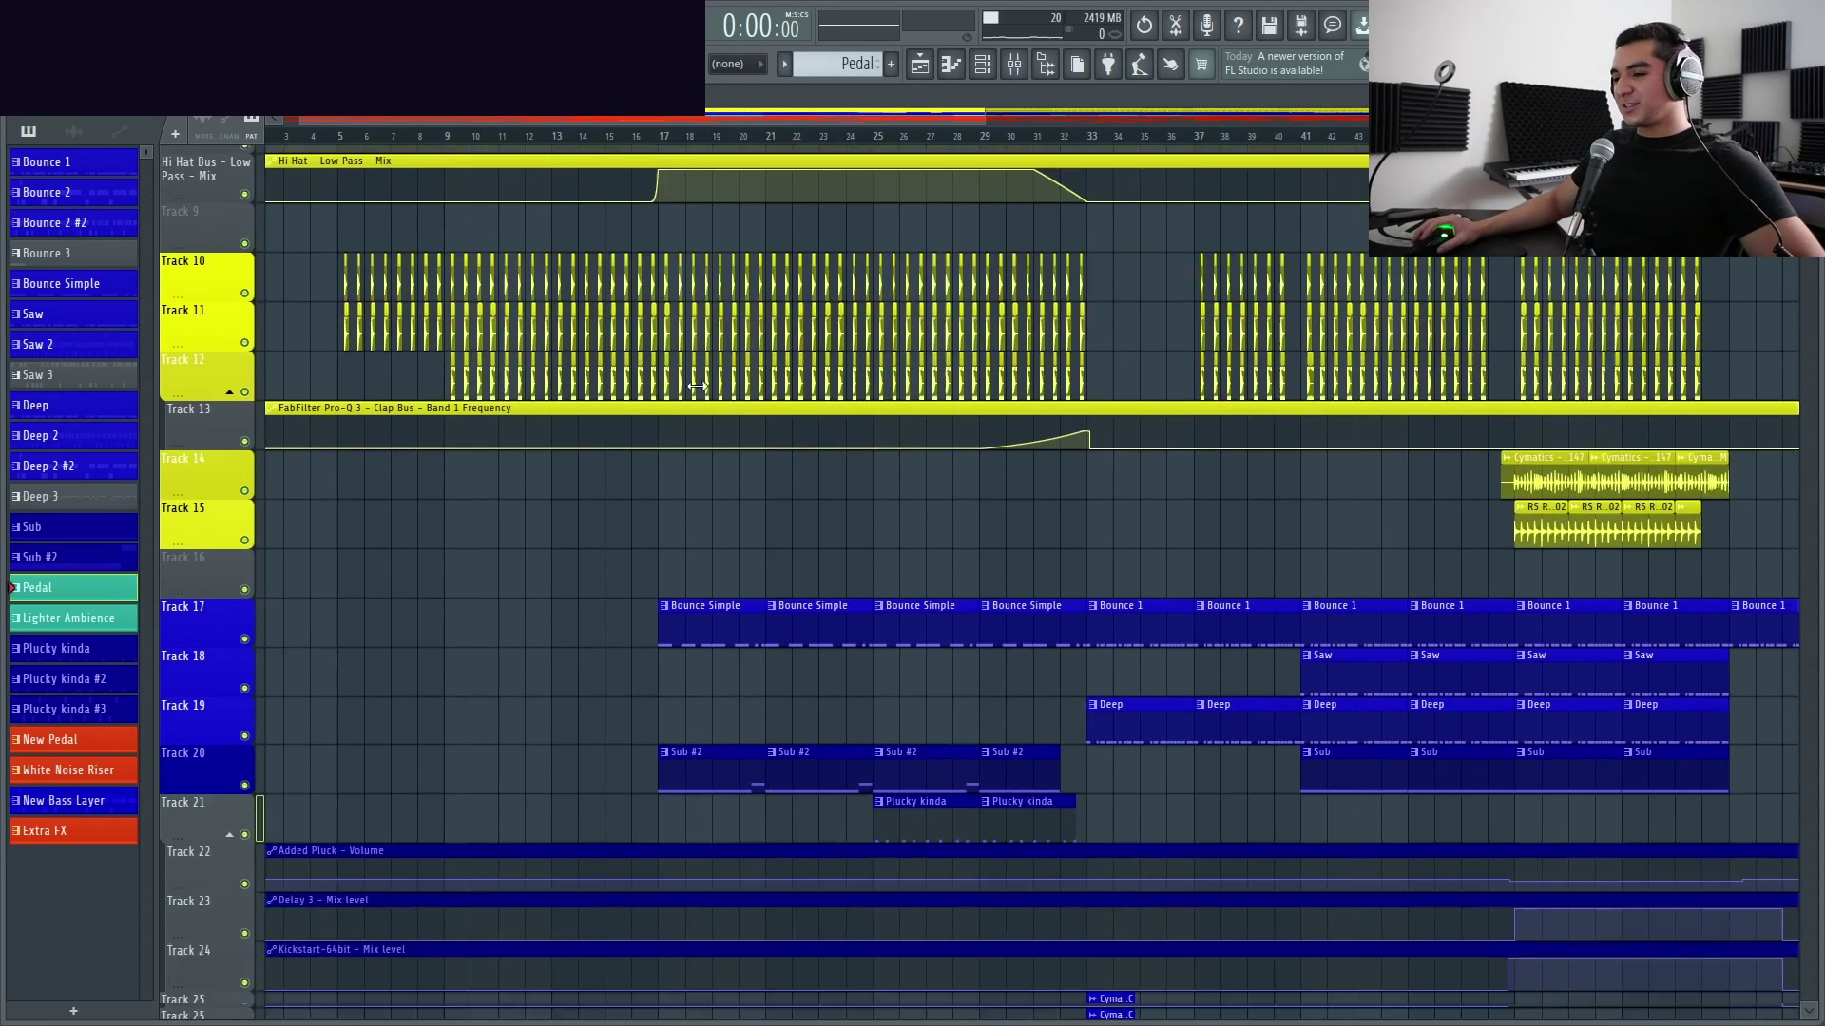
scroll(672, 415, "up", 3)
left_click(618, 142)
scroll(627, 432, "down", 13)
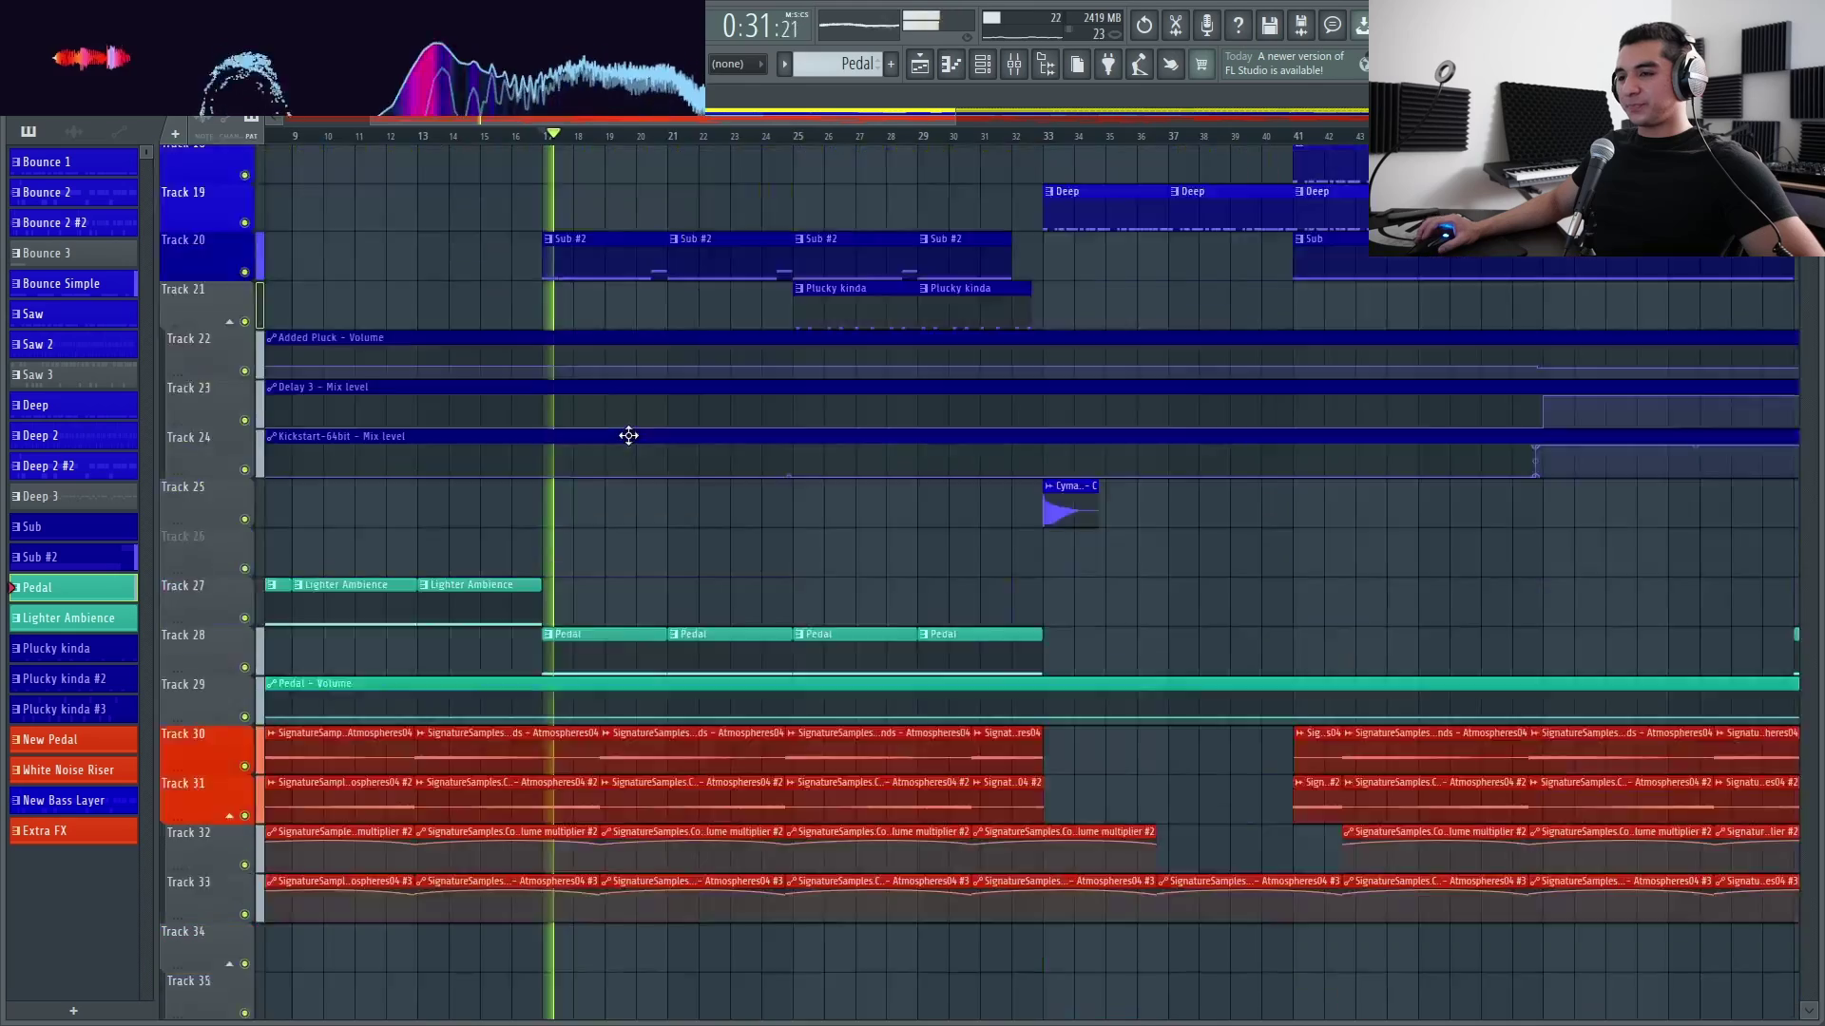
scroll(631, 496, "up", 15)
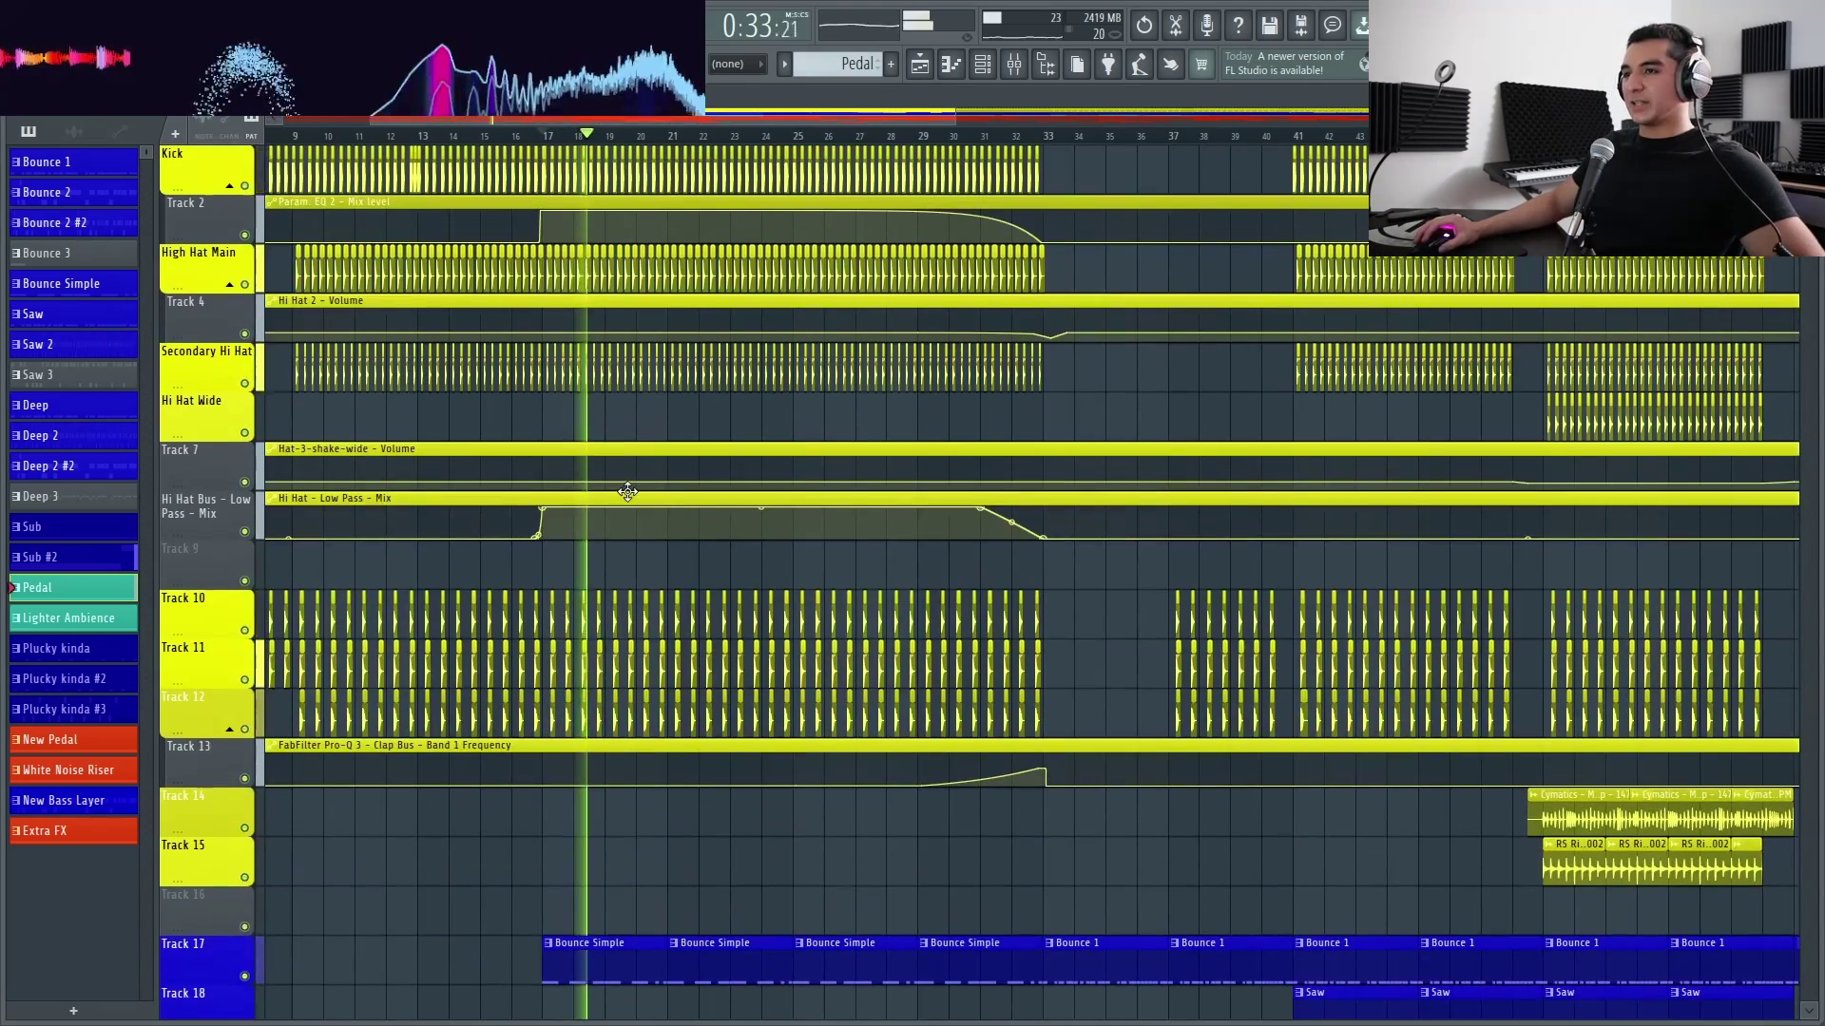
Replay the section from about bar 16 while examining the drum automation, atmosphere and FX tracks, and stop playback
left_click(479, 139)
left_click(537, 139)
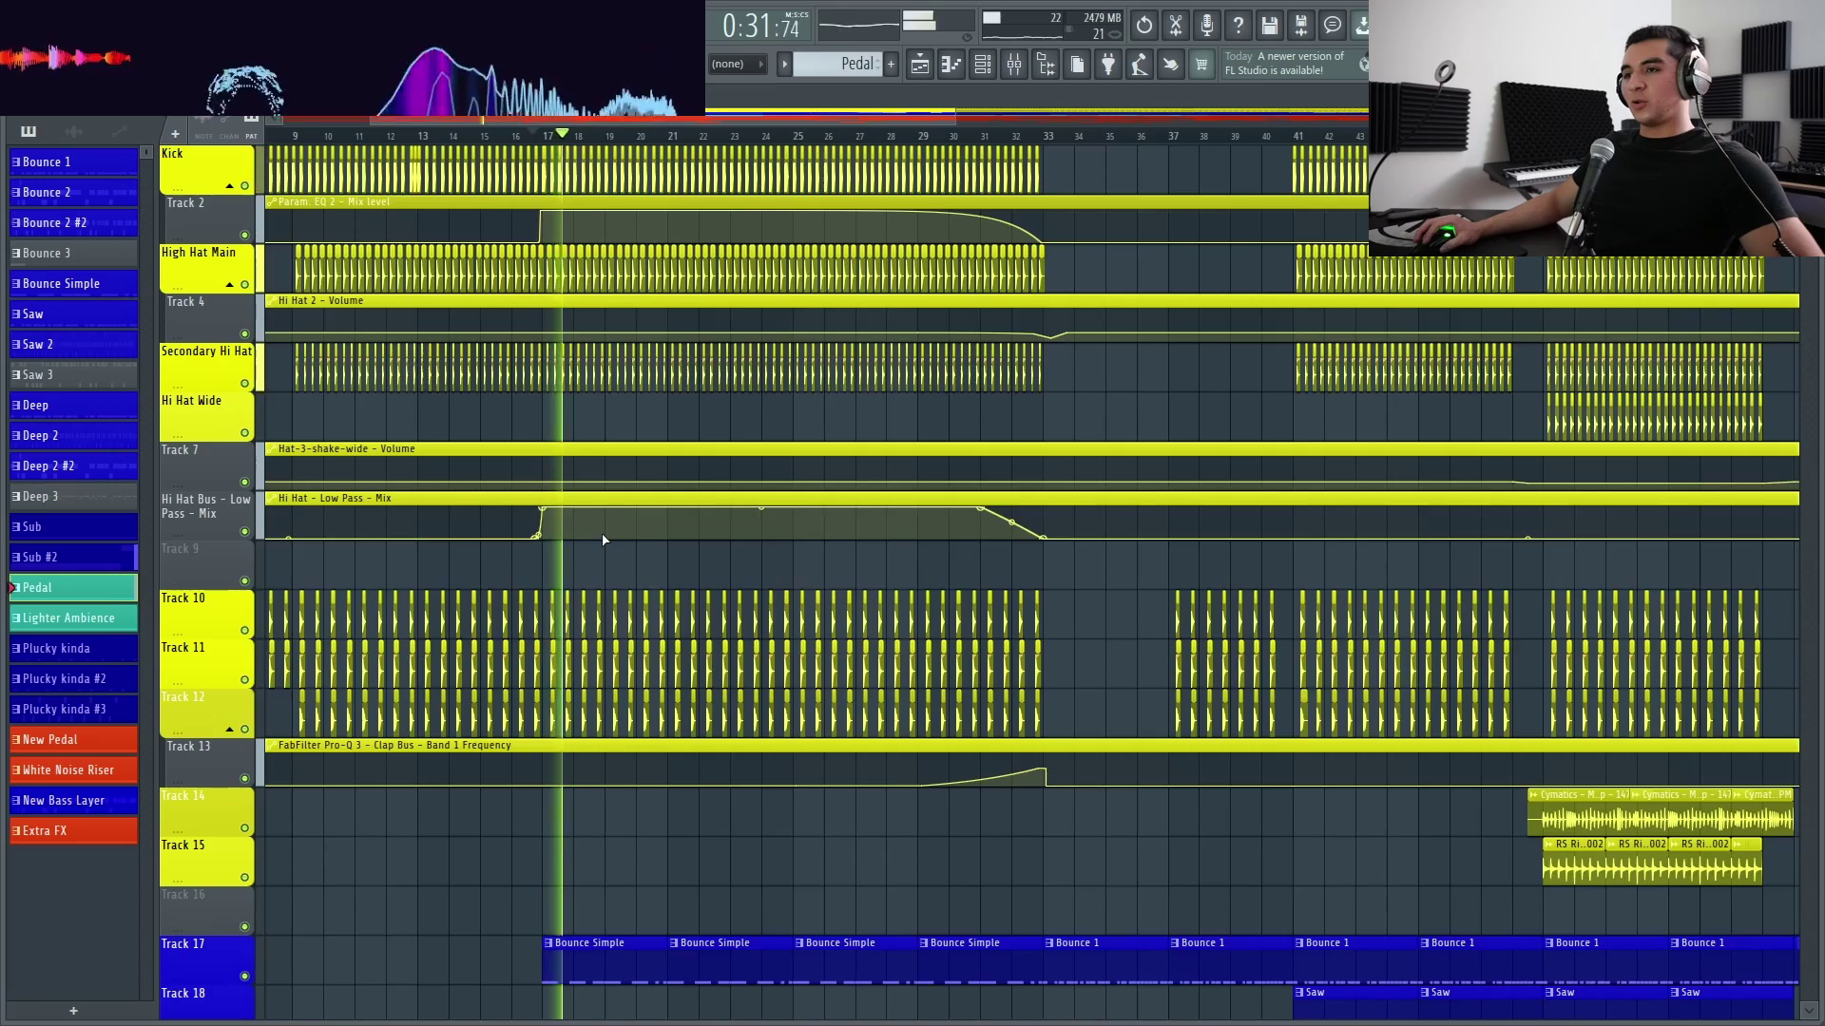
scroll(609, 532, "right", 3)
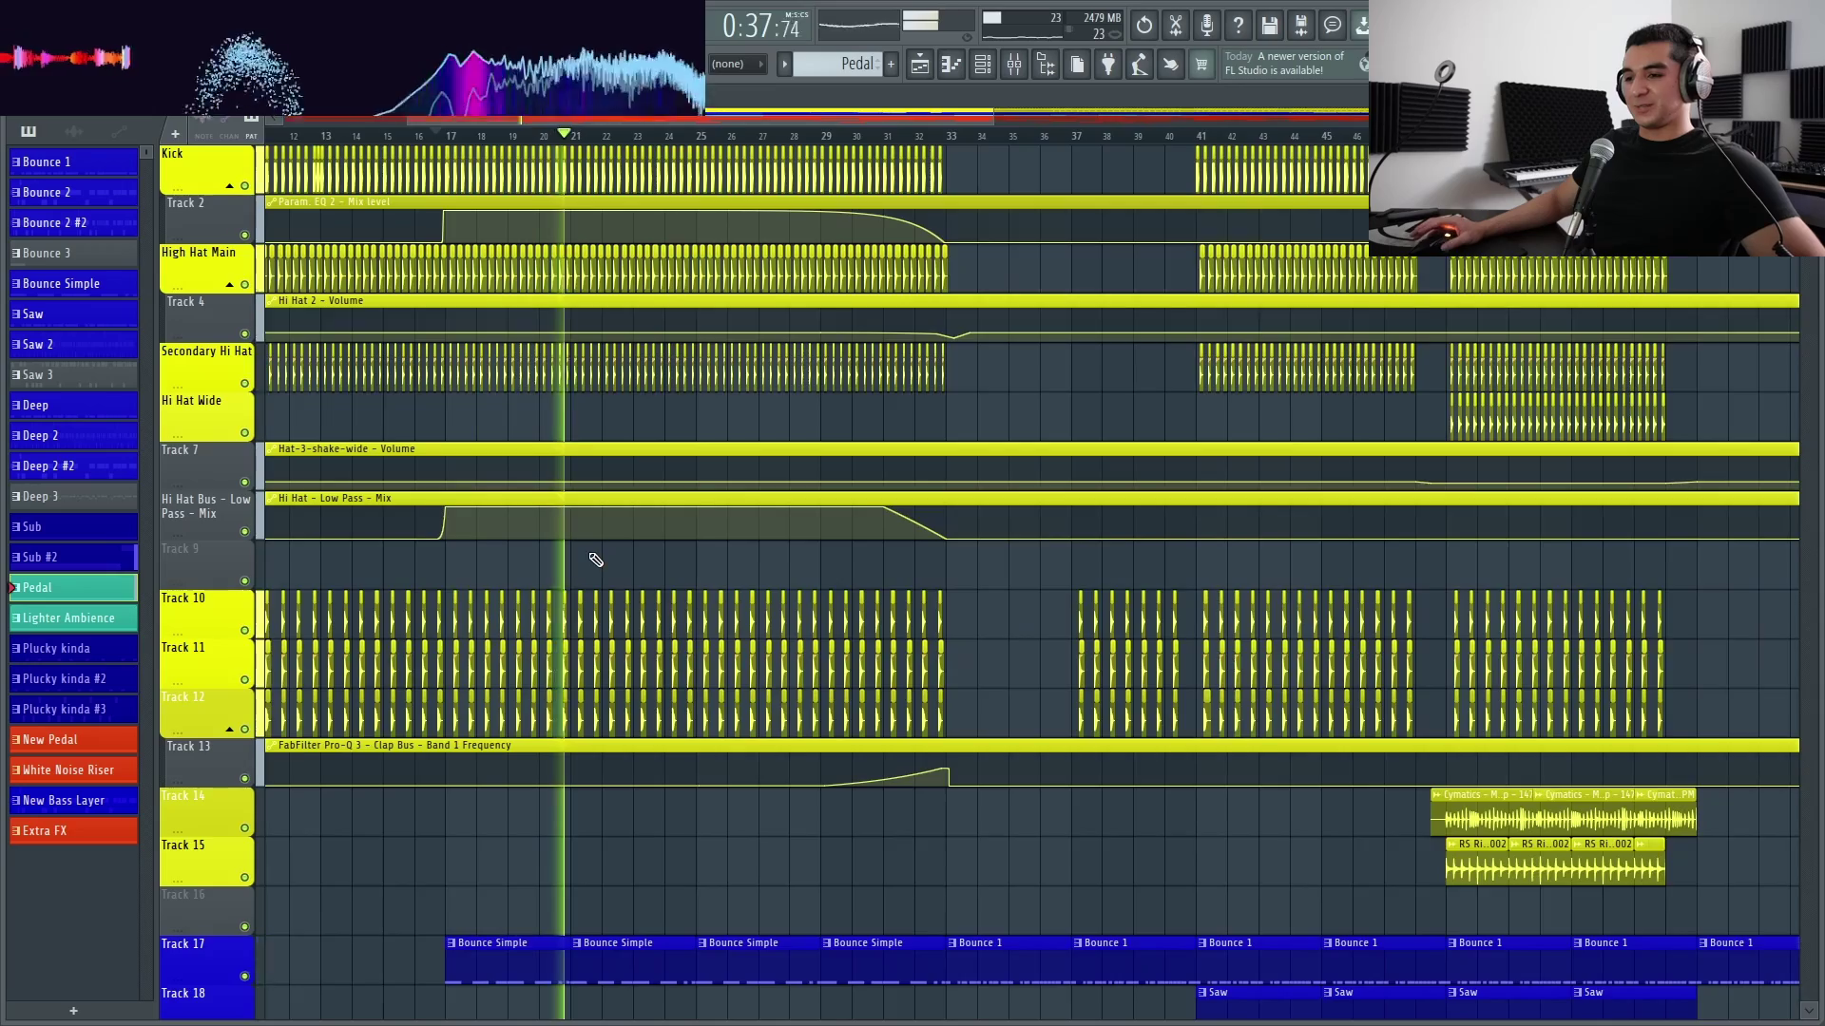
scroll(608, 608, "down", 7)
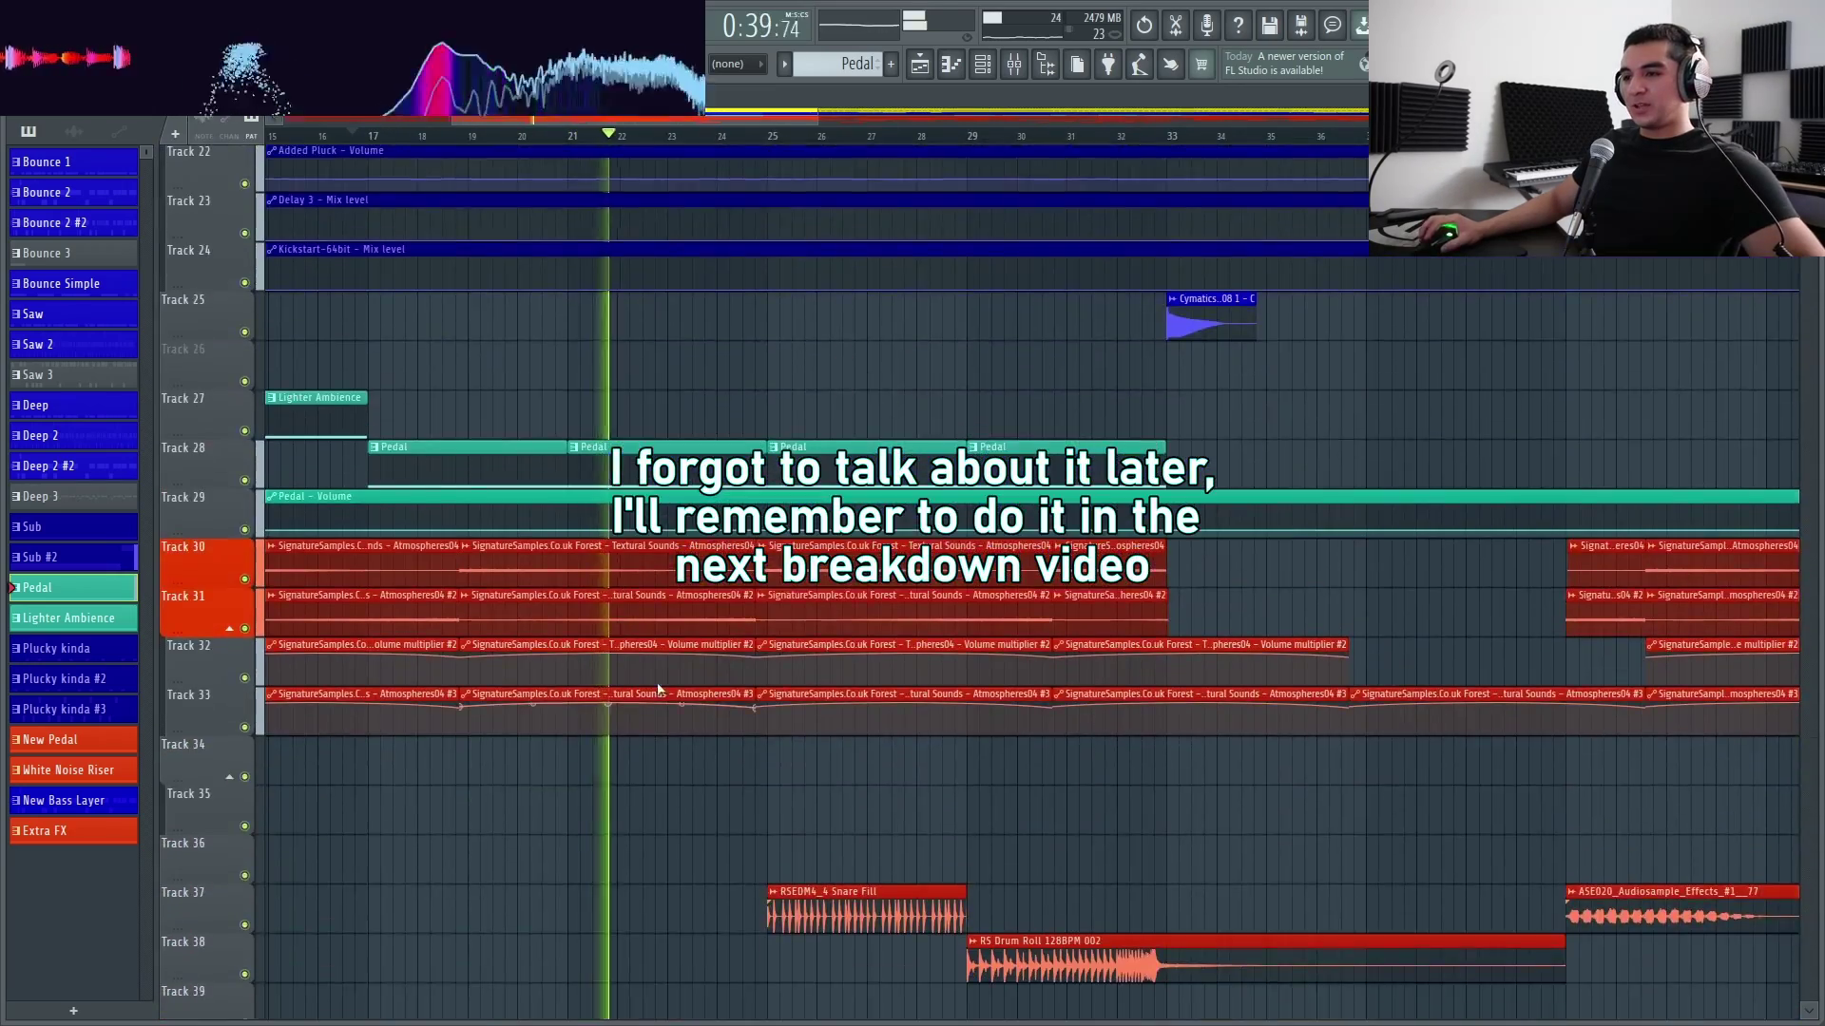
scroll(652, 665, "down", 5)
key("space")
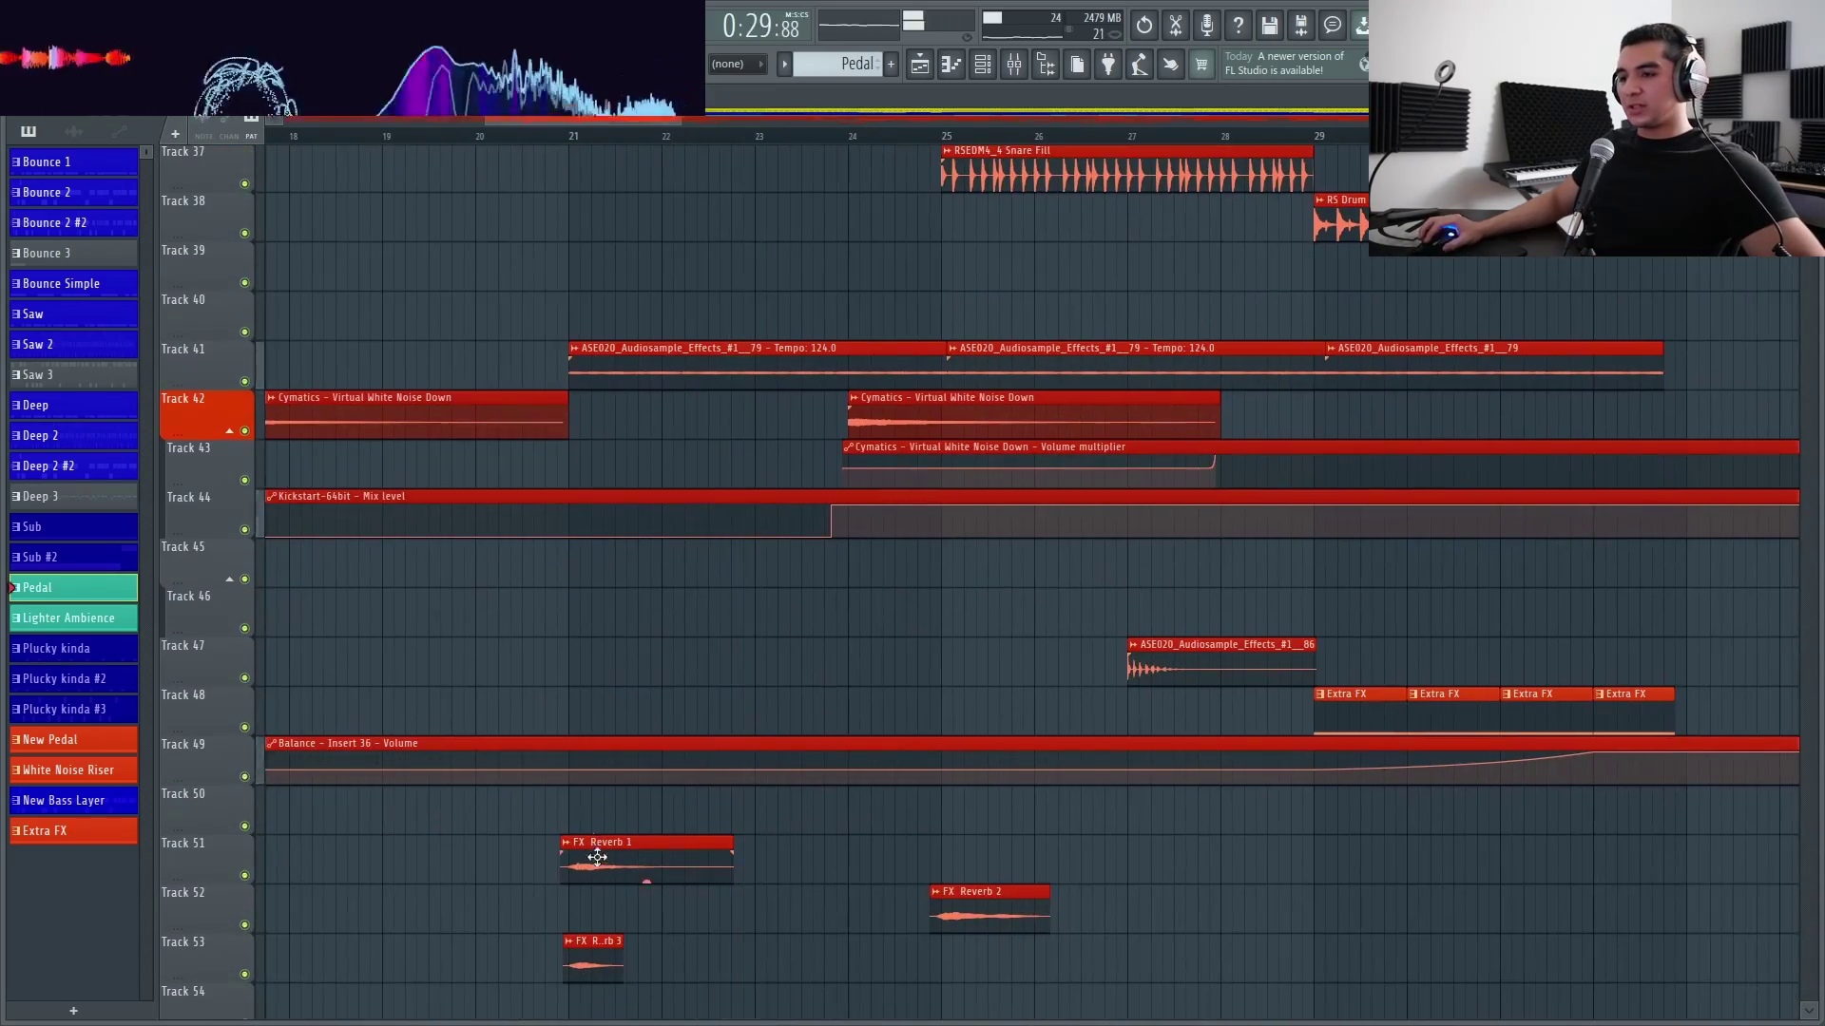
Check the sample settings of the ASE020_Audiosample_Effects_#1__79 clip on Track 41 and close them
double_click(650, 359)
left_click(544, 183)
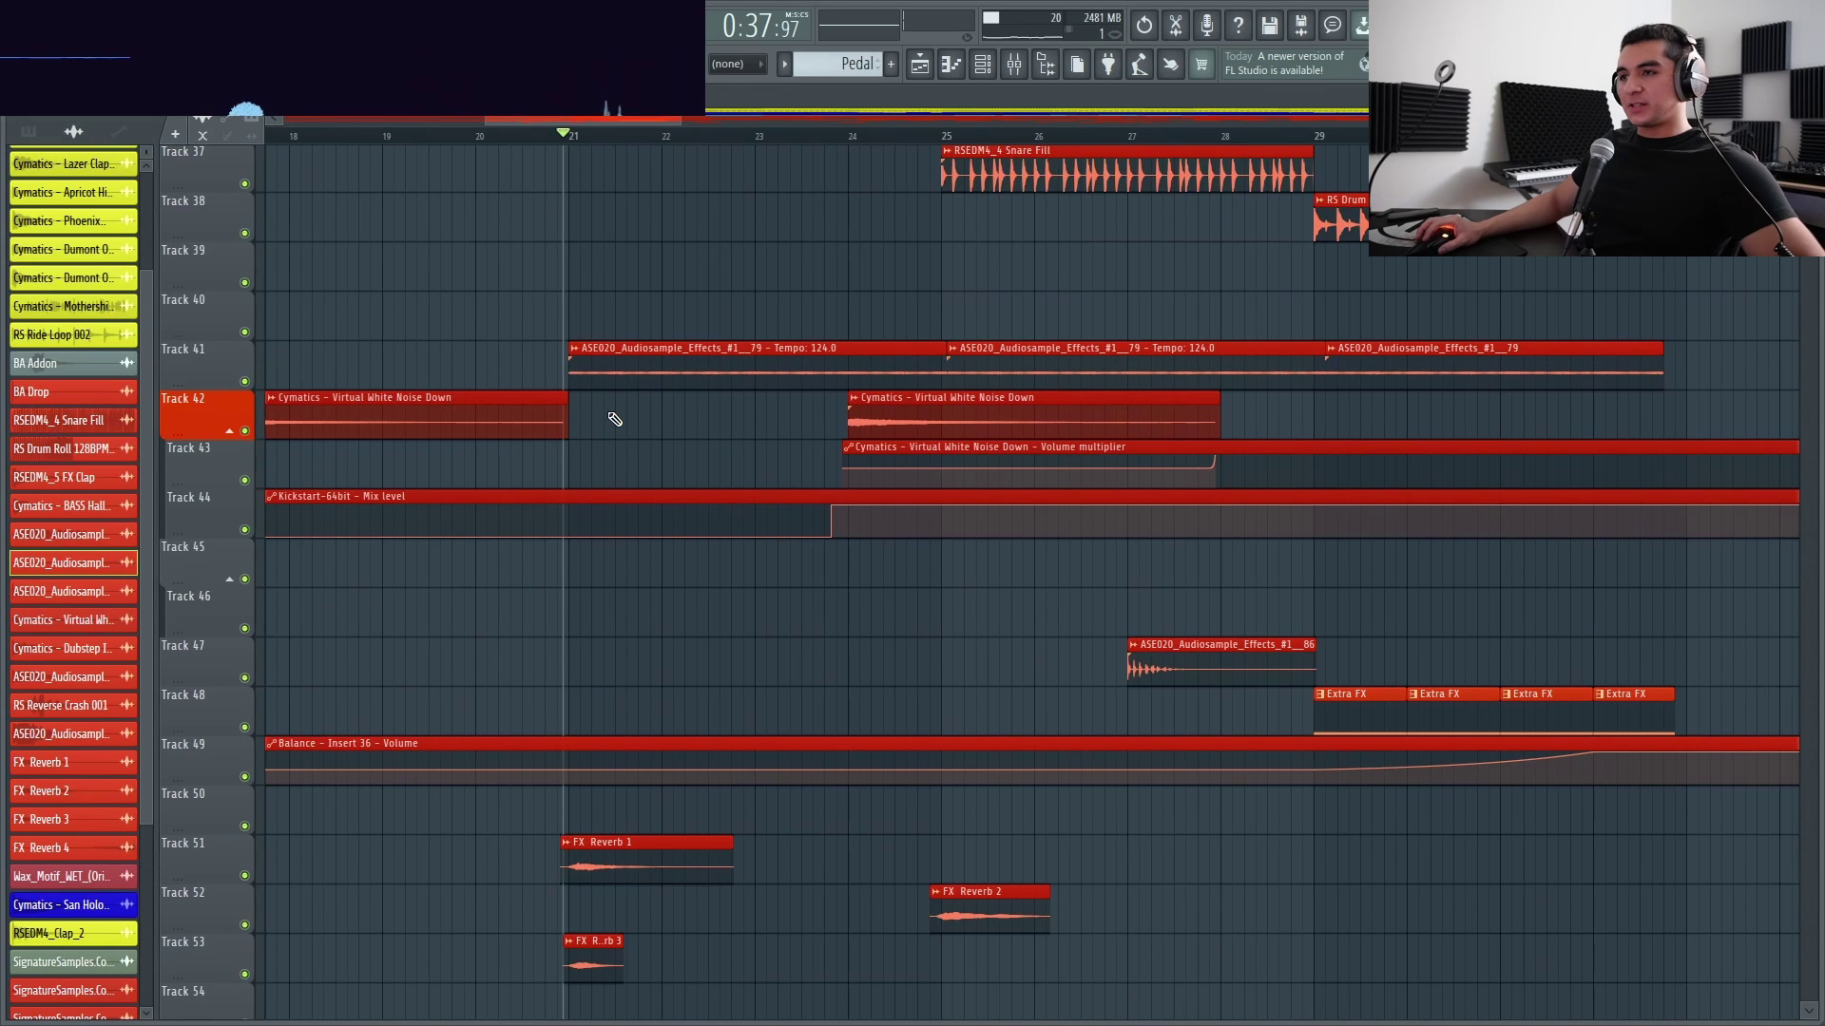
scroll(613, 415, "up", 3)
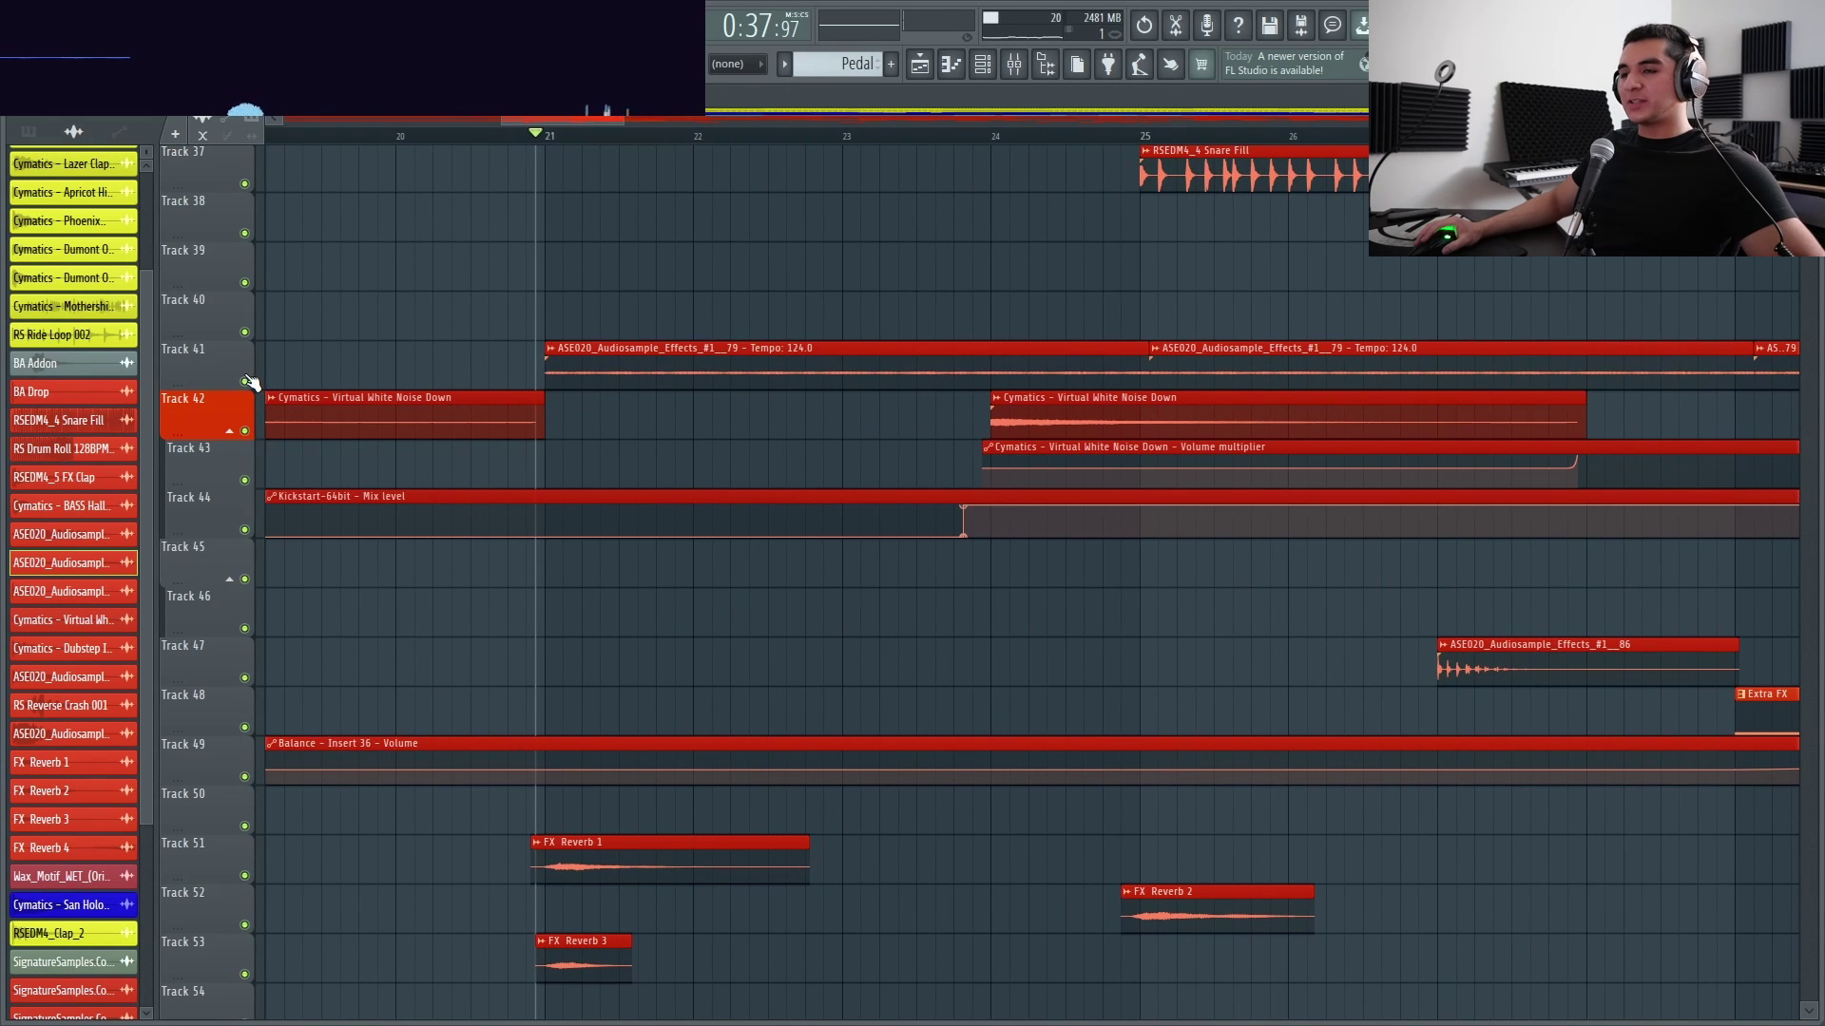
Play from bar 21 and view the ASE020 effects sample's insert in the mixer alongside the snare fill and drum roll clips
key("space")
scroll(606, 292, "down", 3)
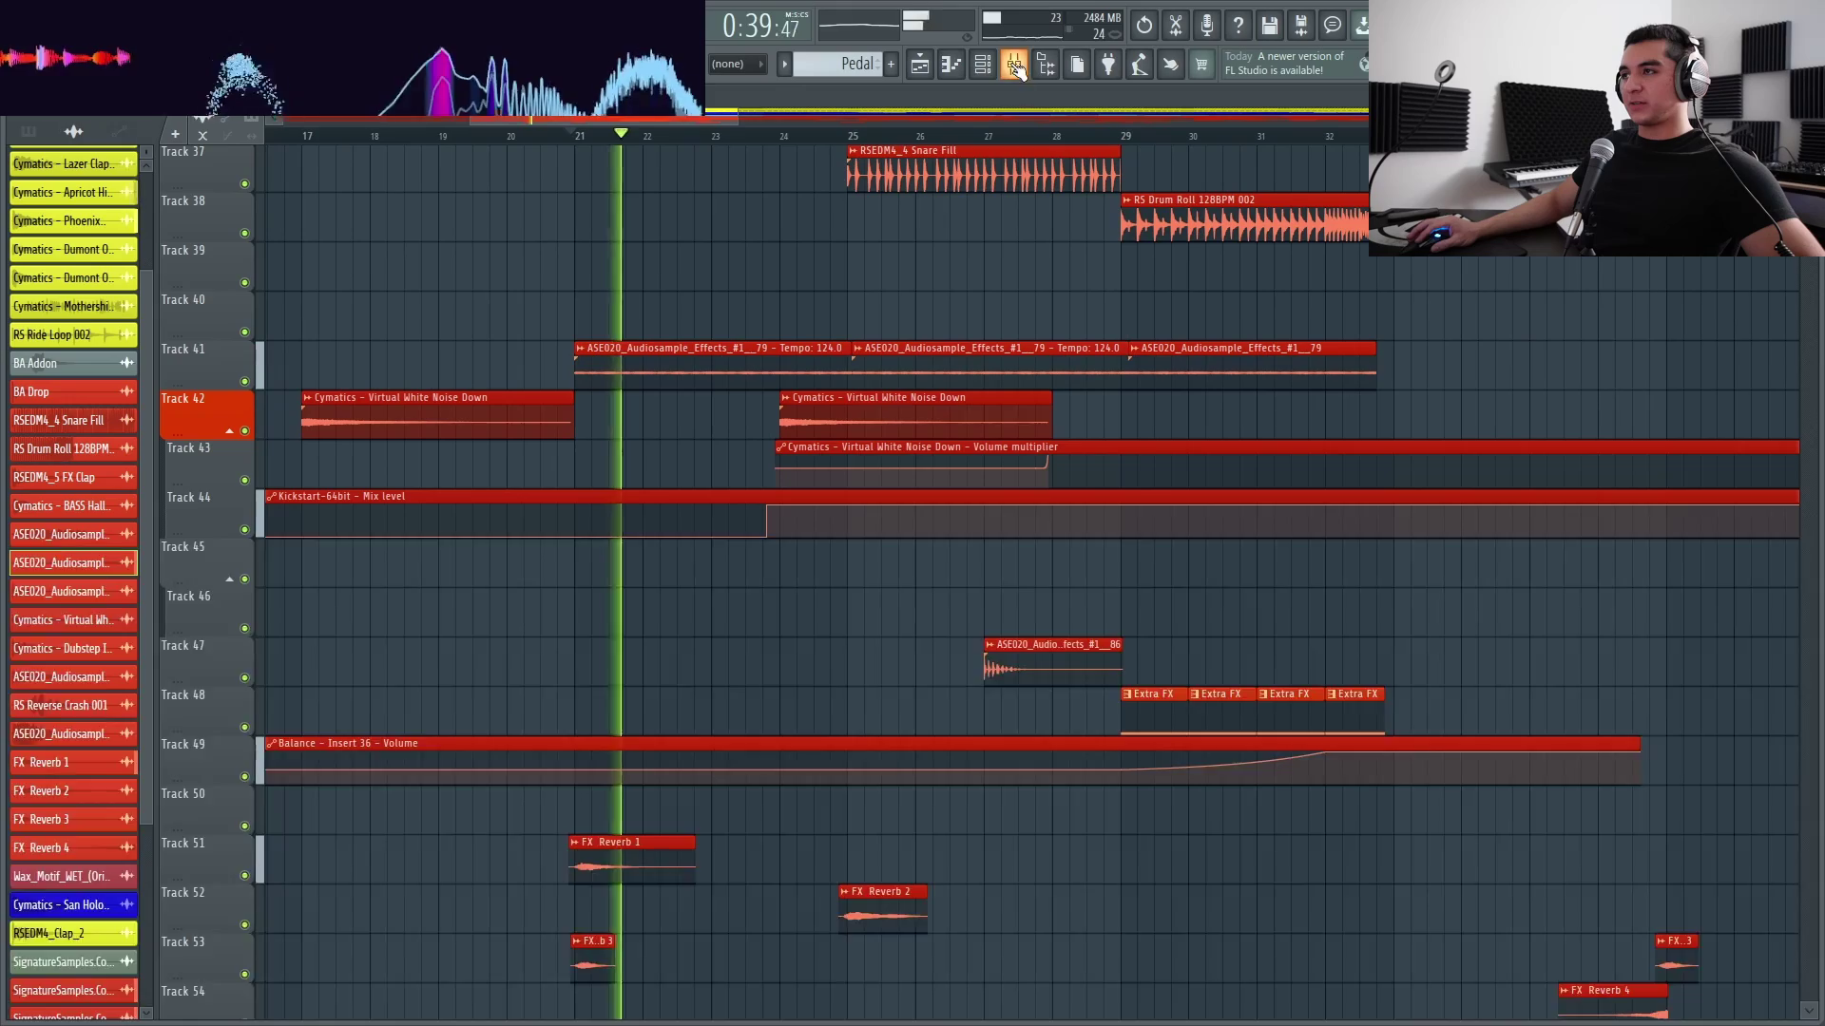
left_click(1015, 67)
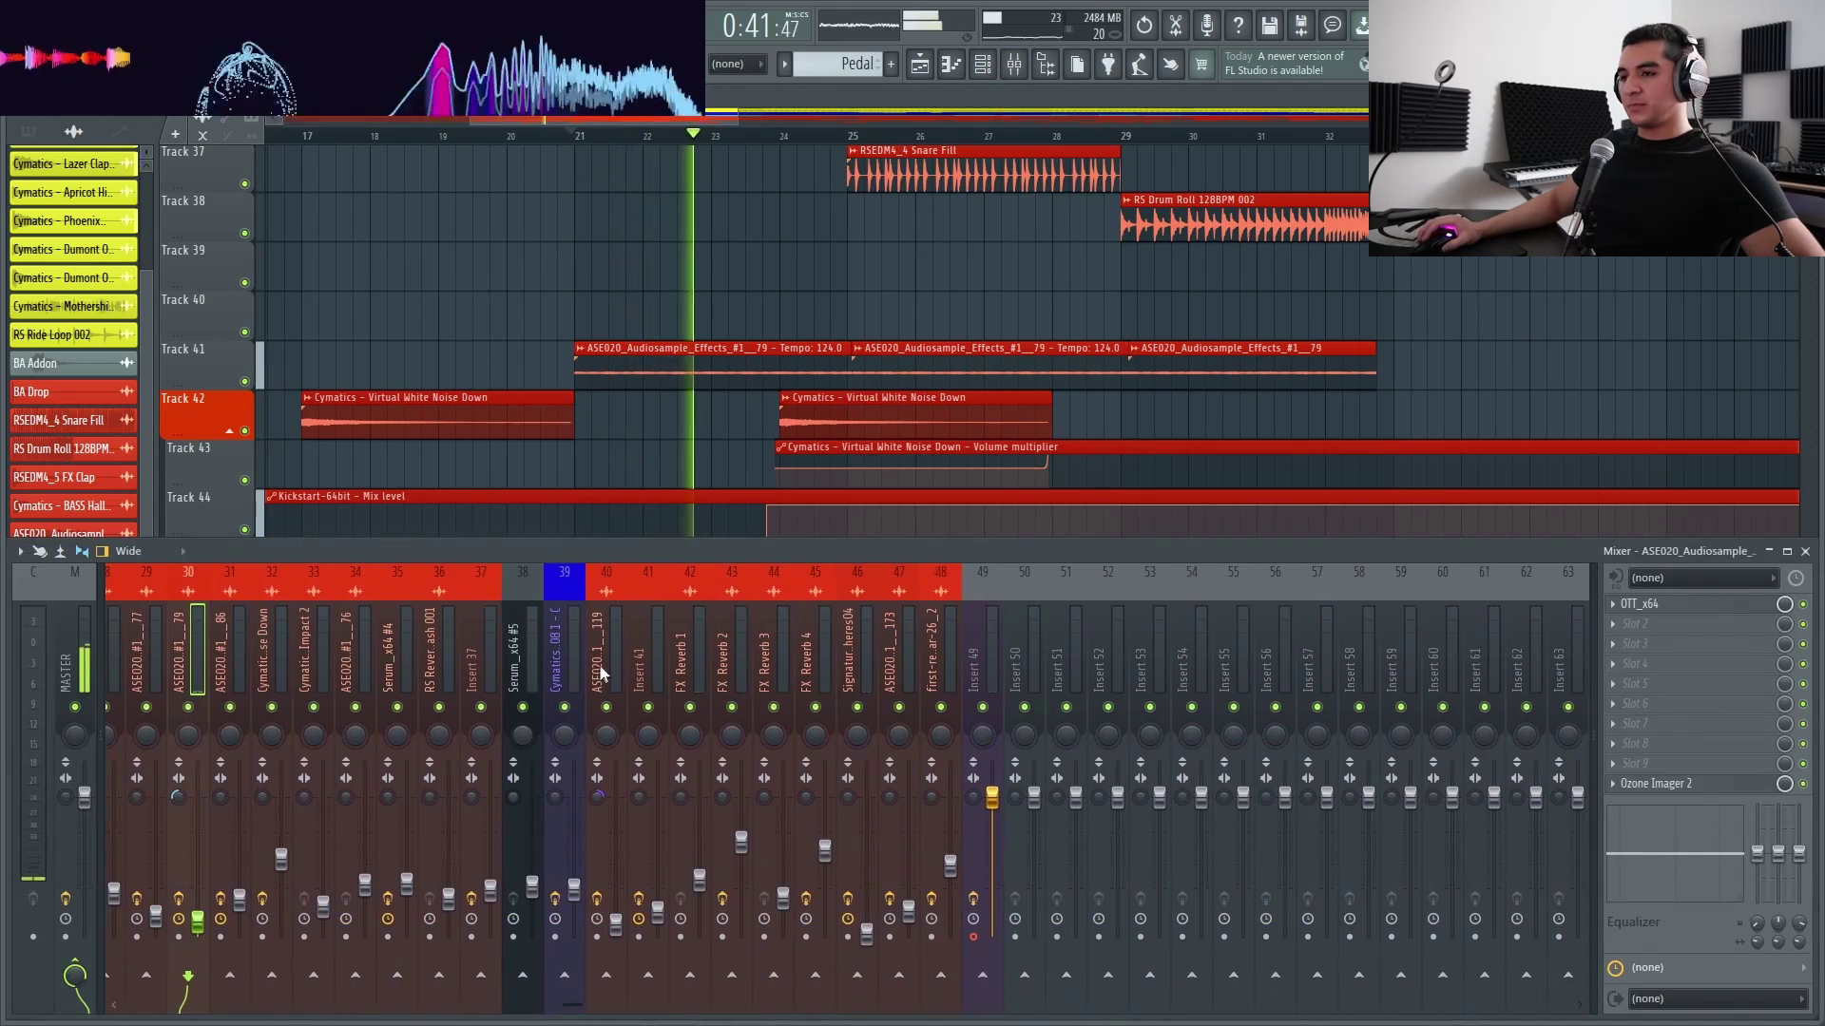
scroll(653, 384, "down", 3)
scroll(751, 380, "up", 4)
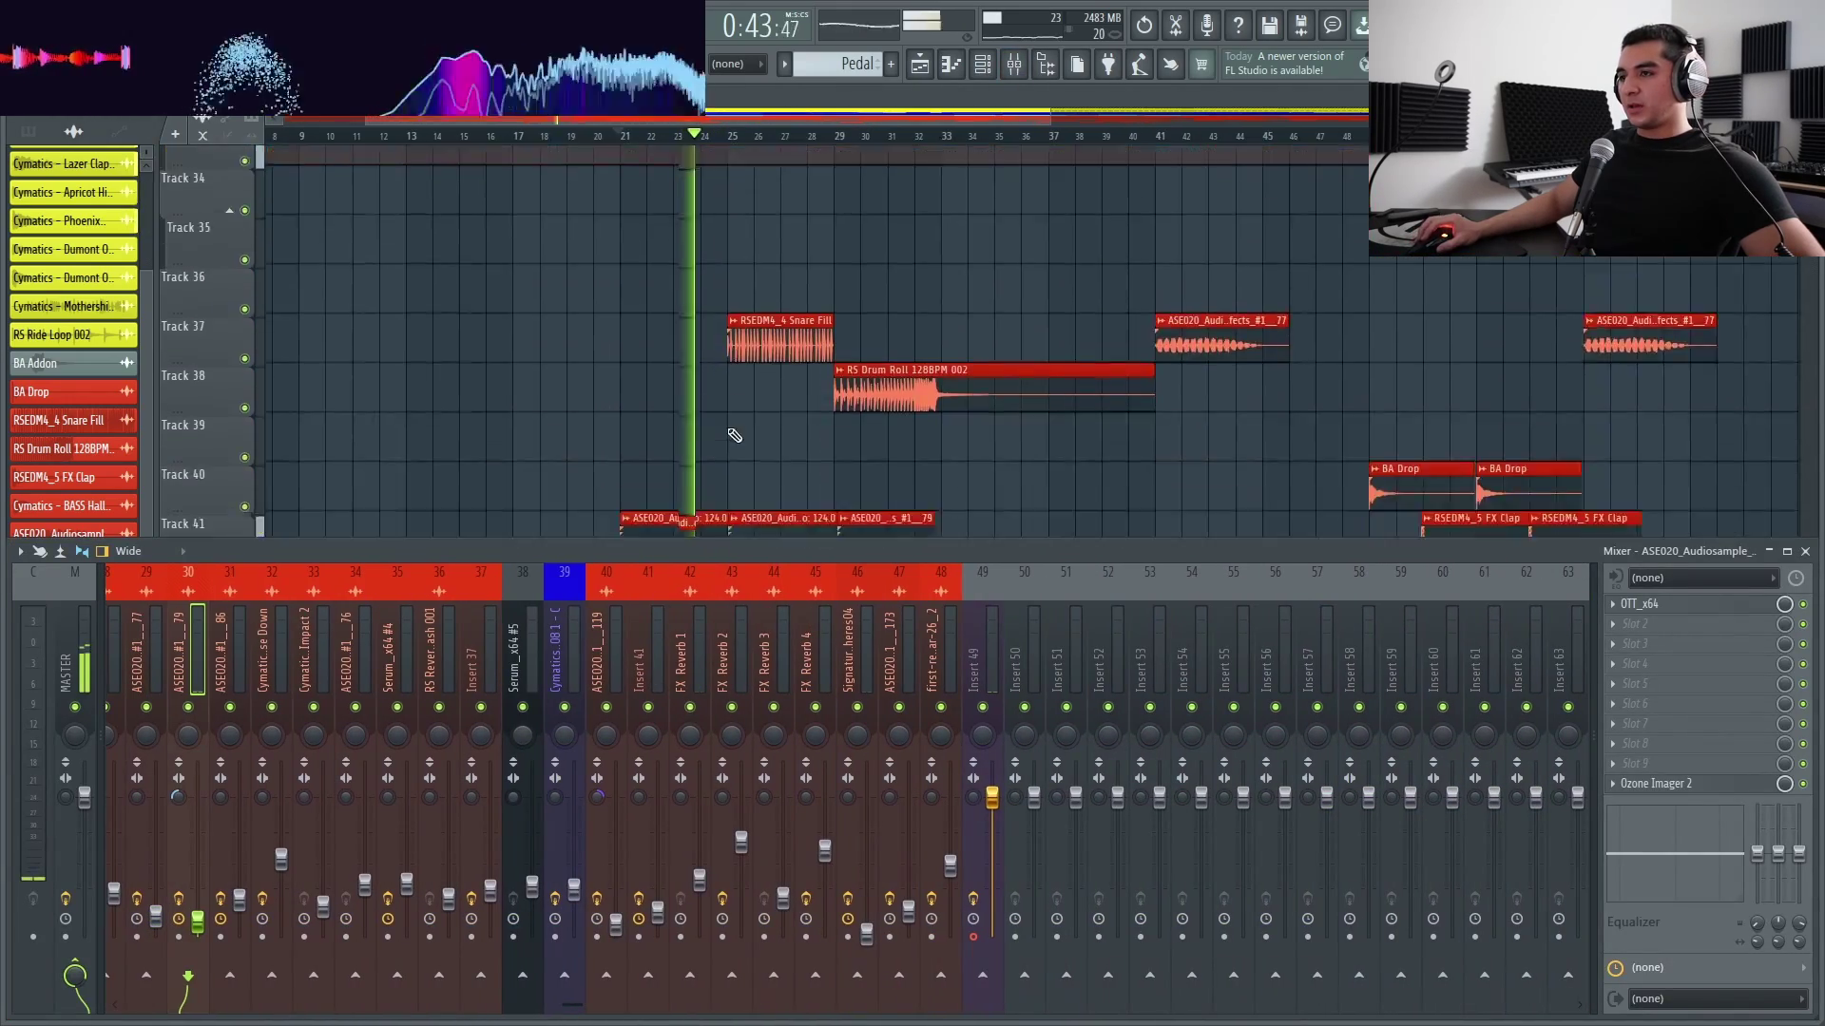
Close the mixer and examine the snare fill, drum roll, atmosphere and FX clips around bars 24 to 29 during playback
key("F9")
scroll(756, 378, "down", 4)
scroll(713, 381, "up", 6)
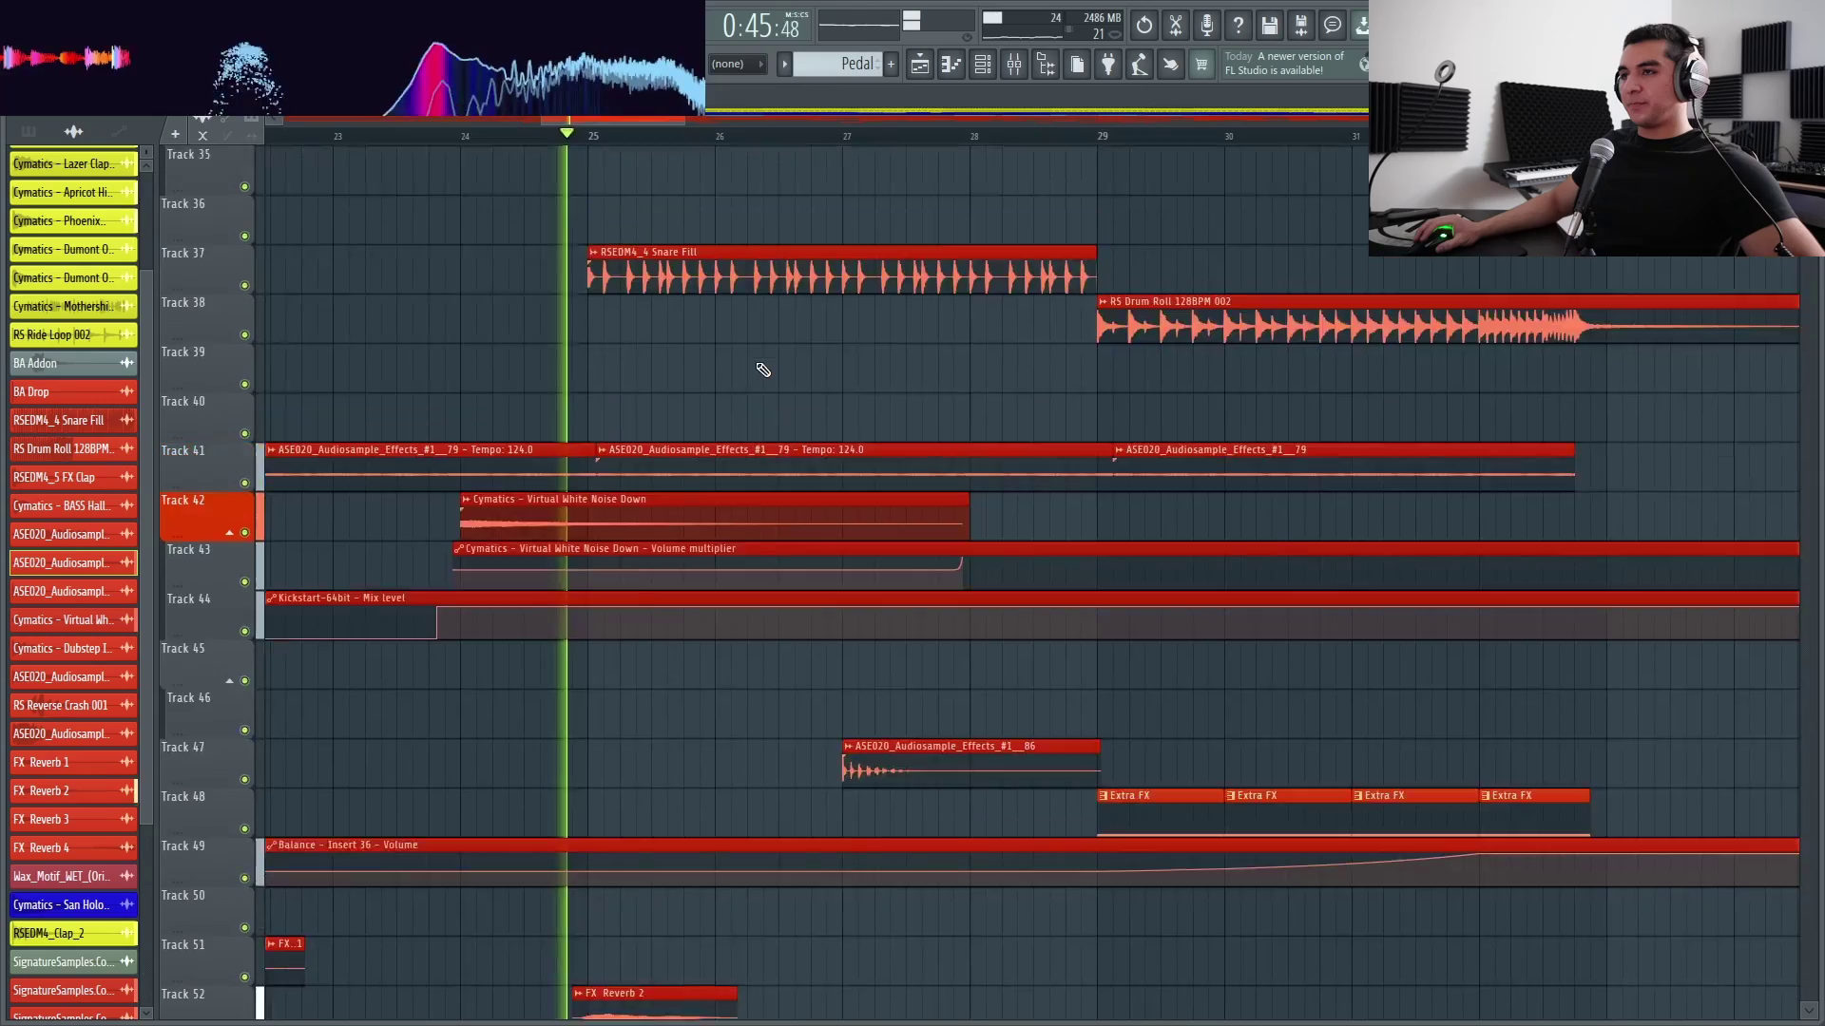
scroll(689, 428, "up", 10)
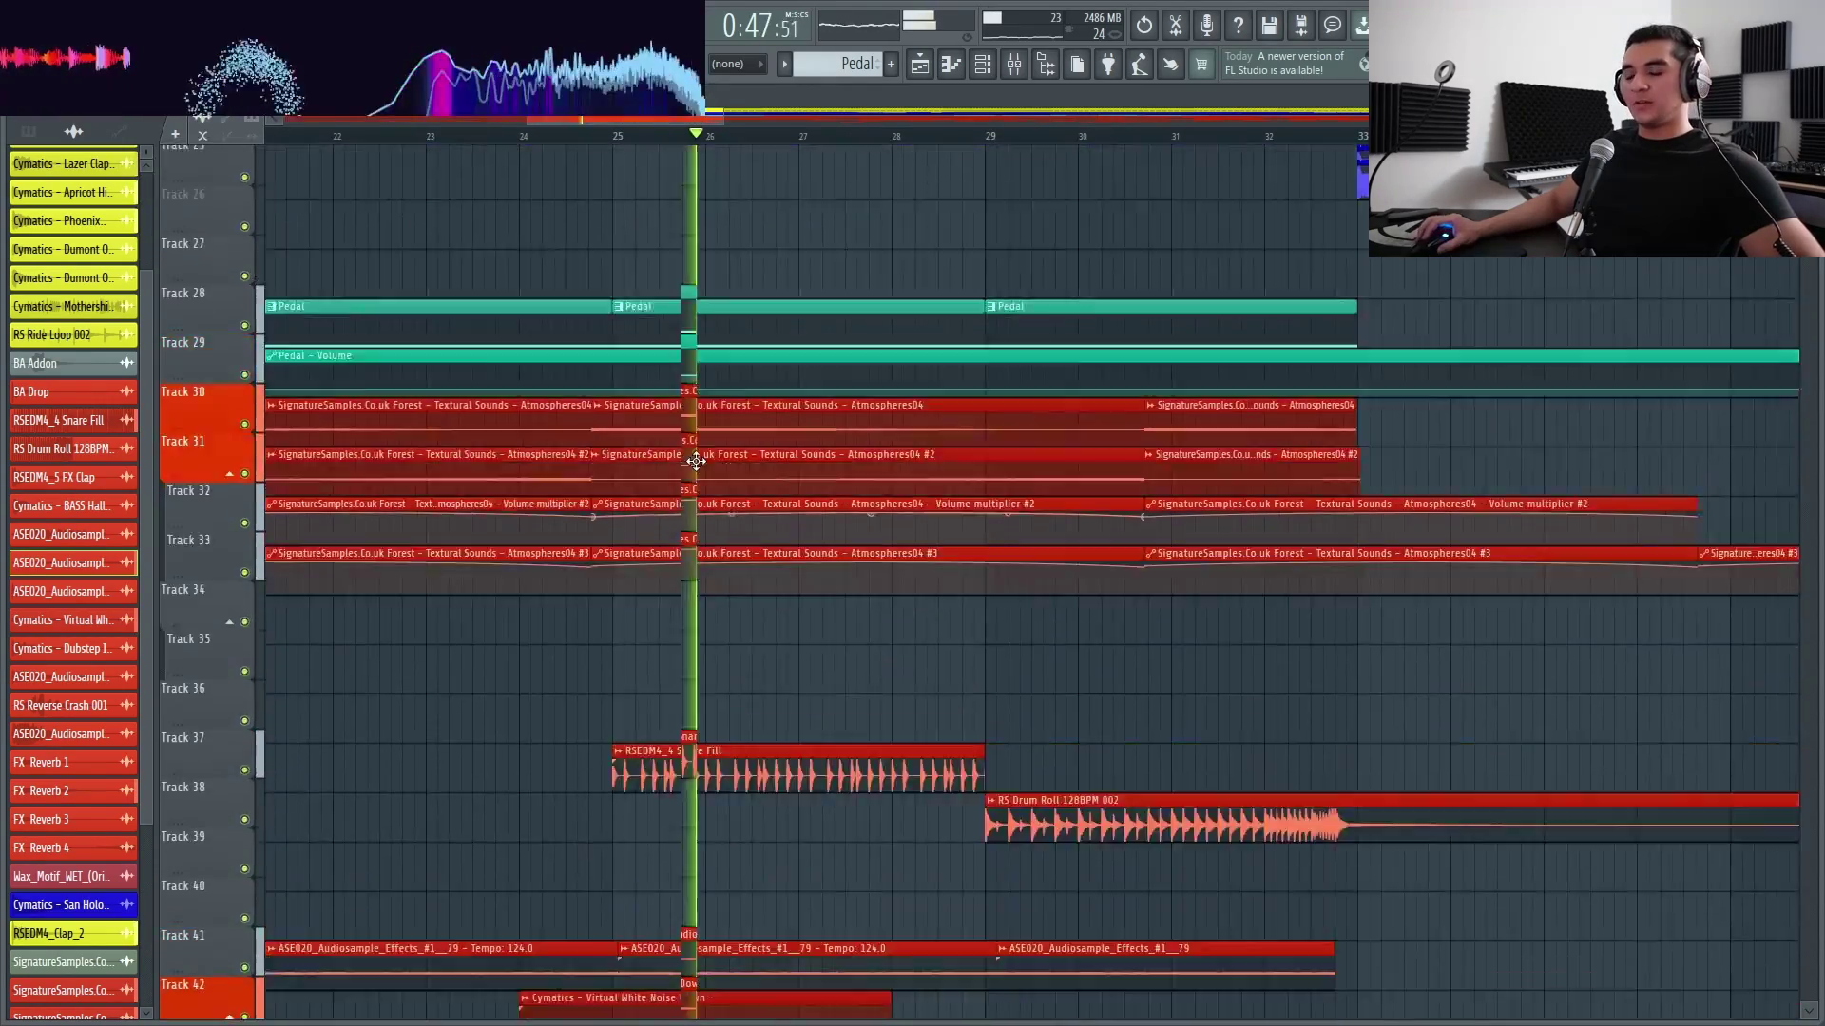
scroll(675, 523, "down", 12)
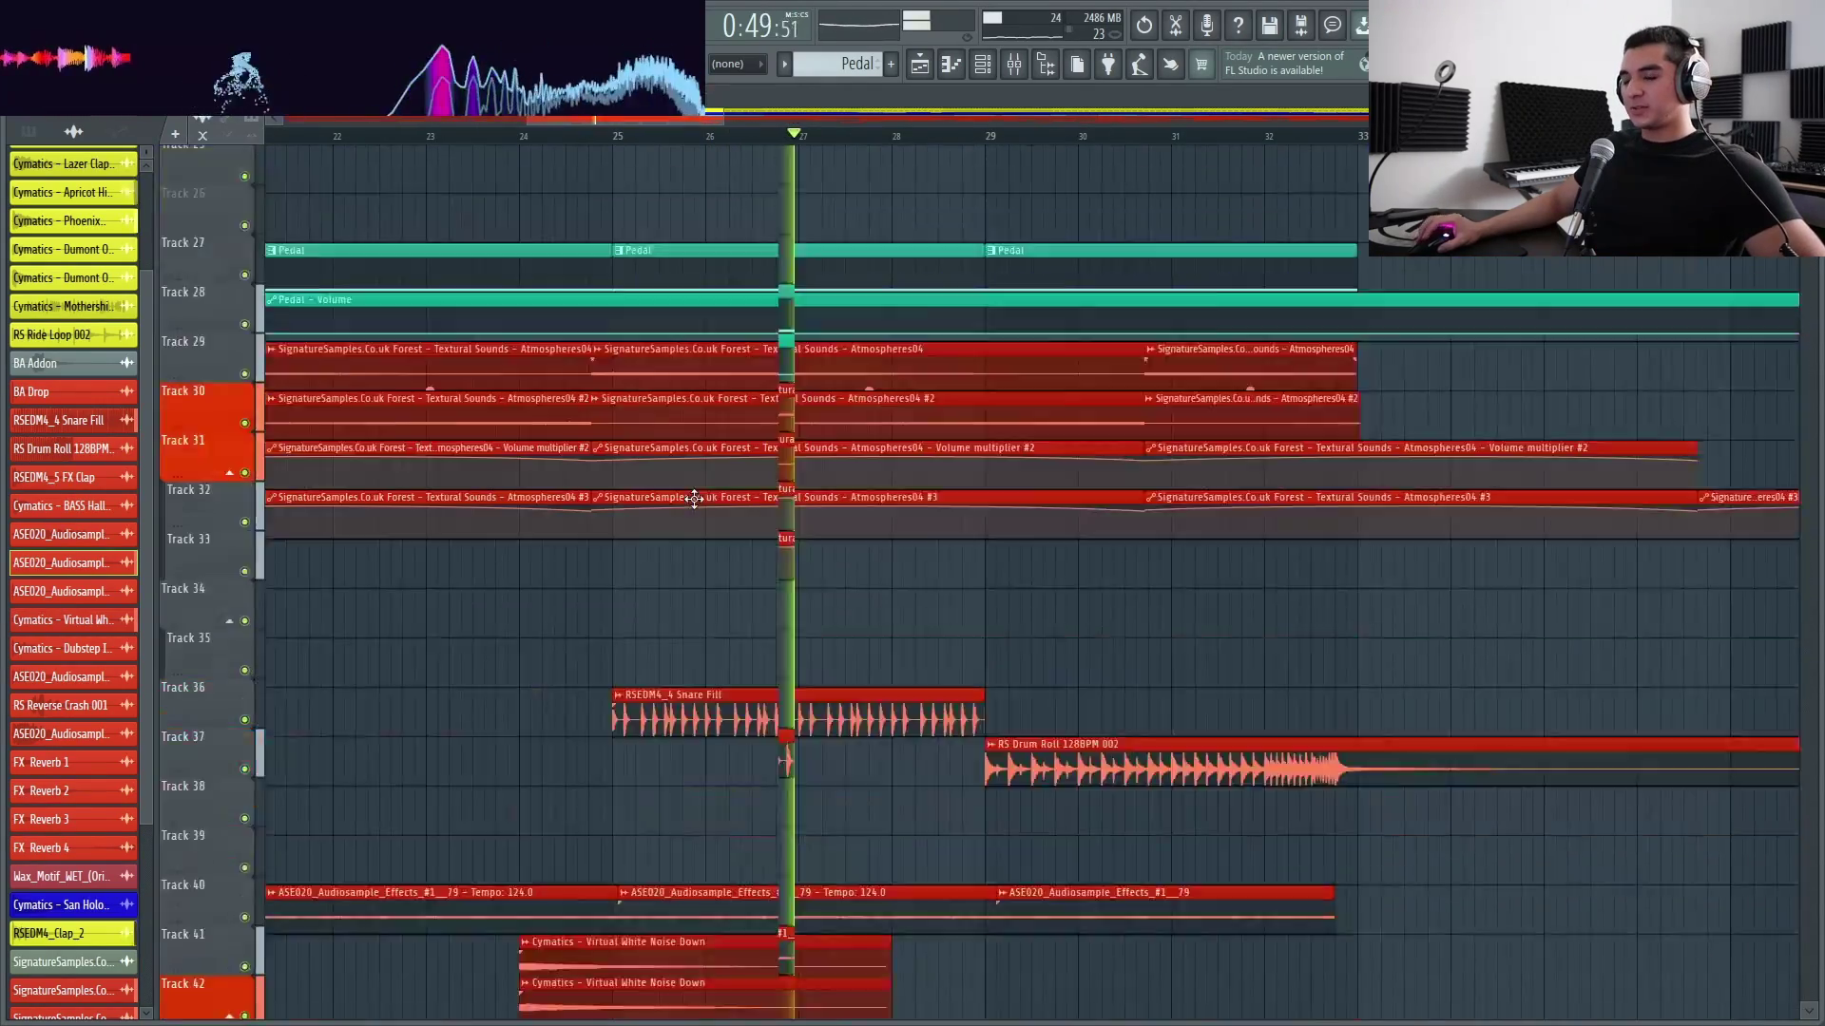
scroll(740, 688, "down", 3)
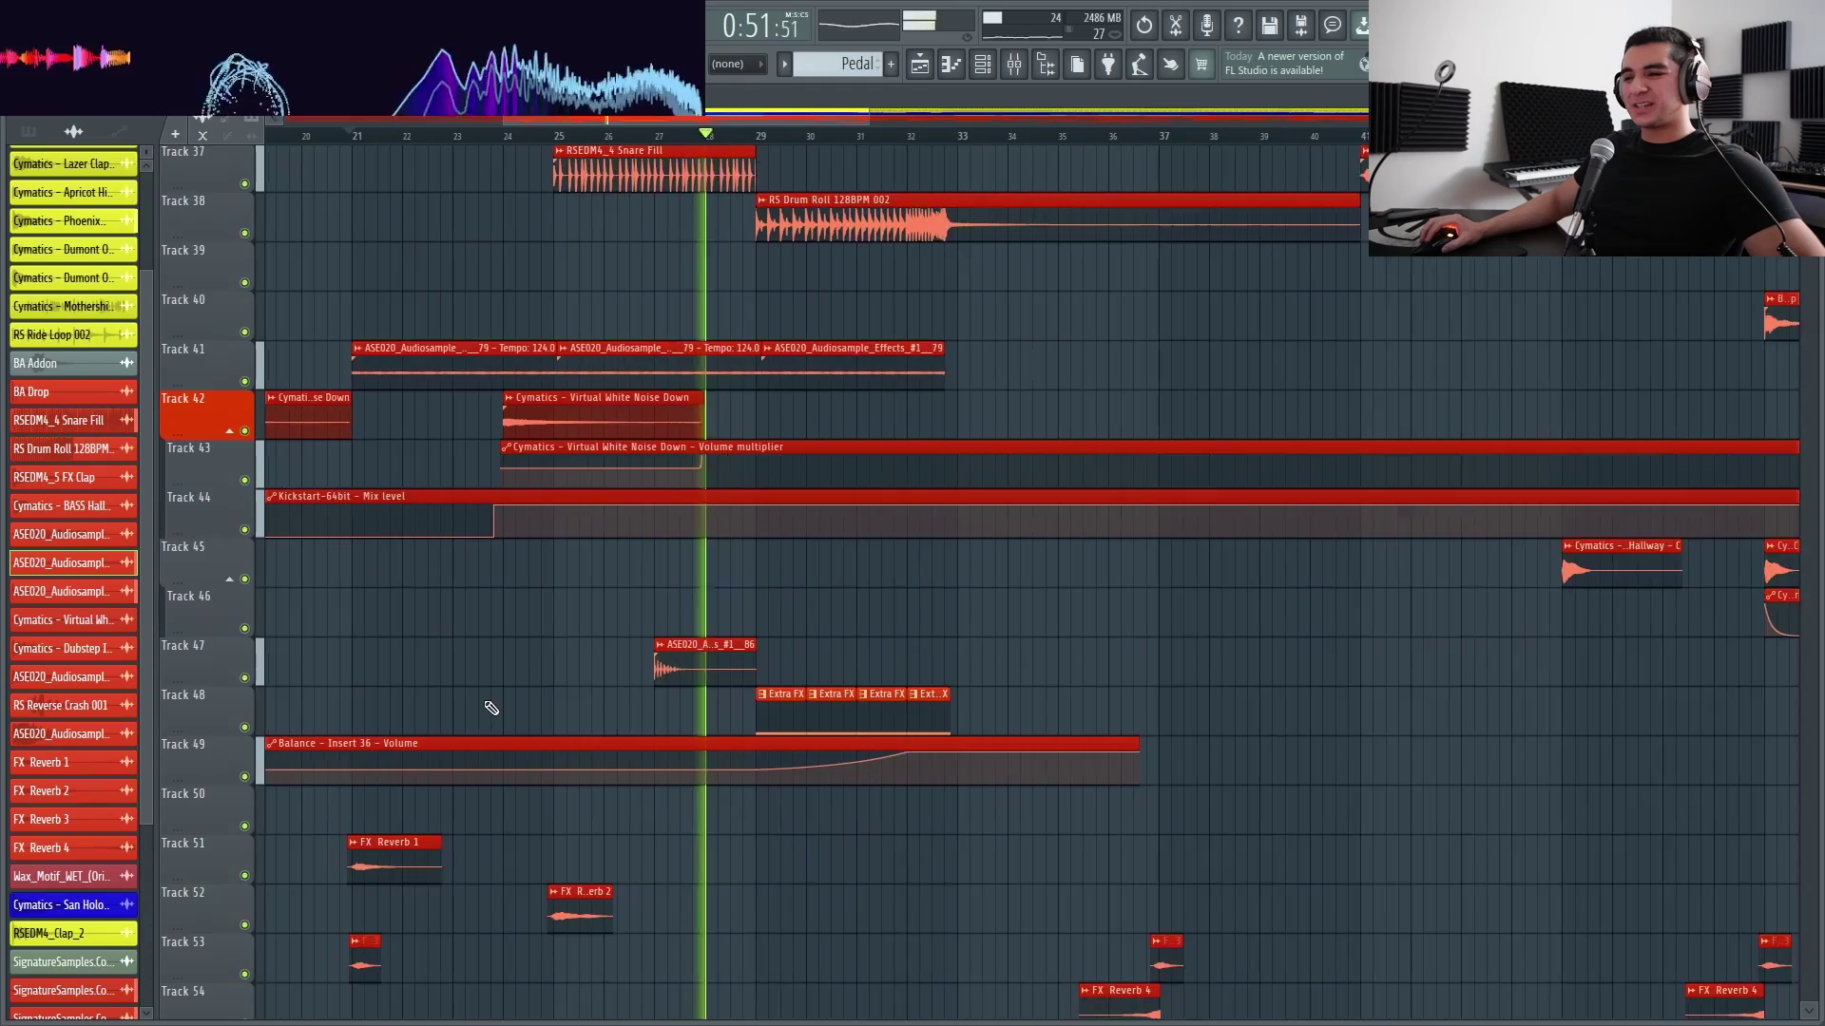
scroll(761, 656, "up", 12)
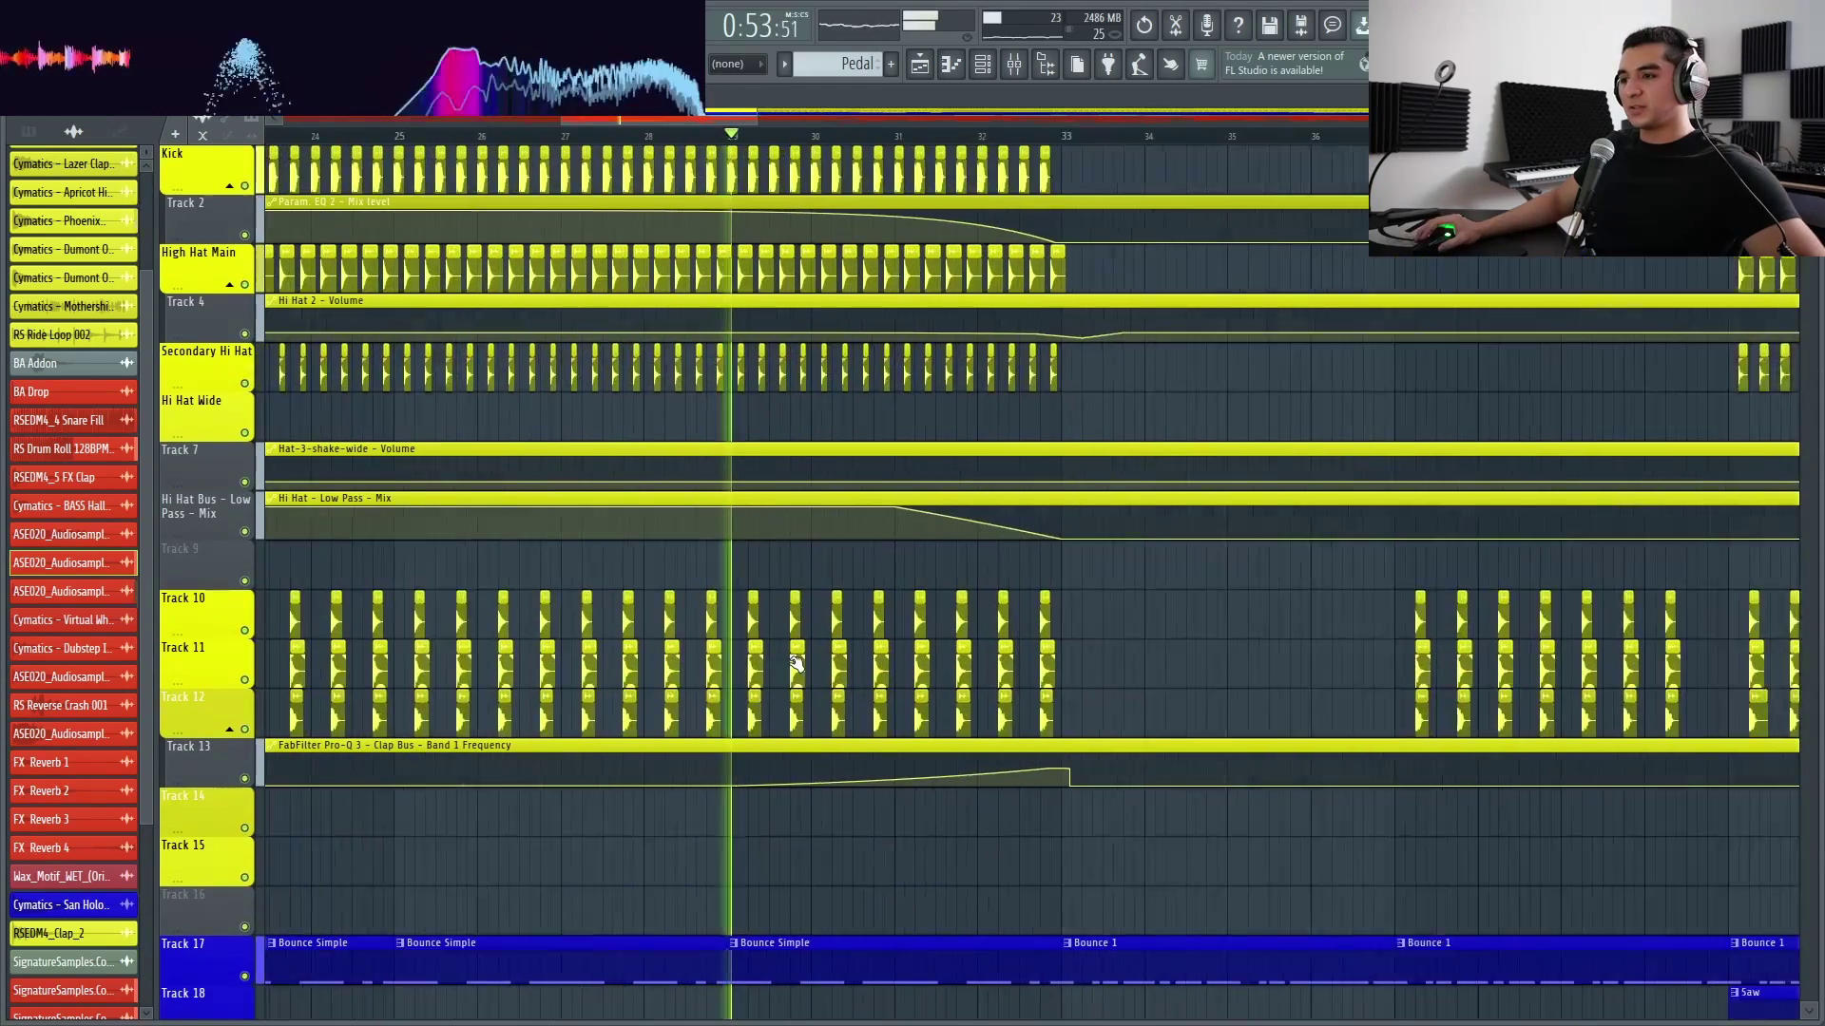
Examine the kick, hi-hat and clap clips and their automation leading into bar 33 during playback
scroll(761, 646, "down", 3)
scroll(680, 603, "down", 1)
scroll(678, 604, "up", 1)
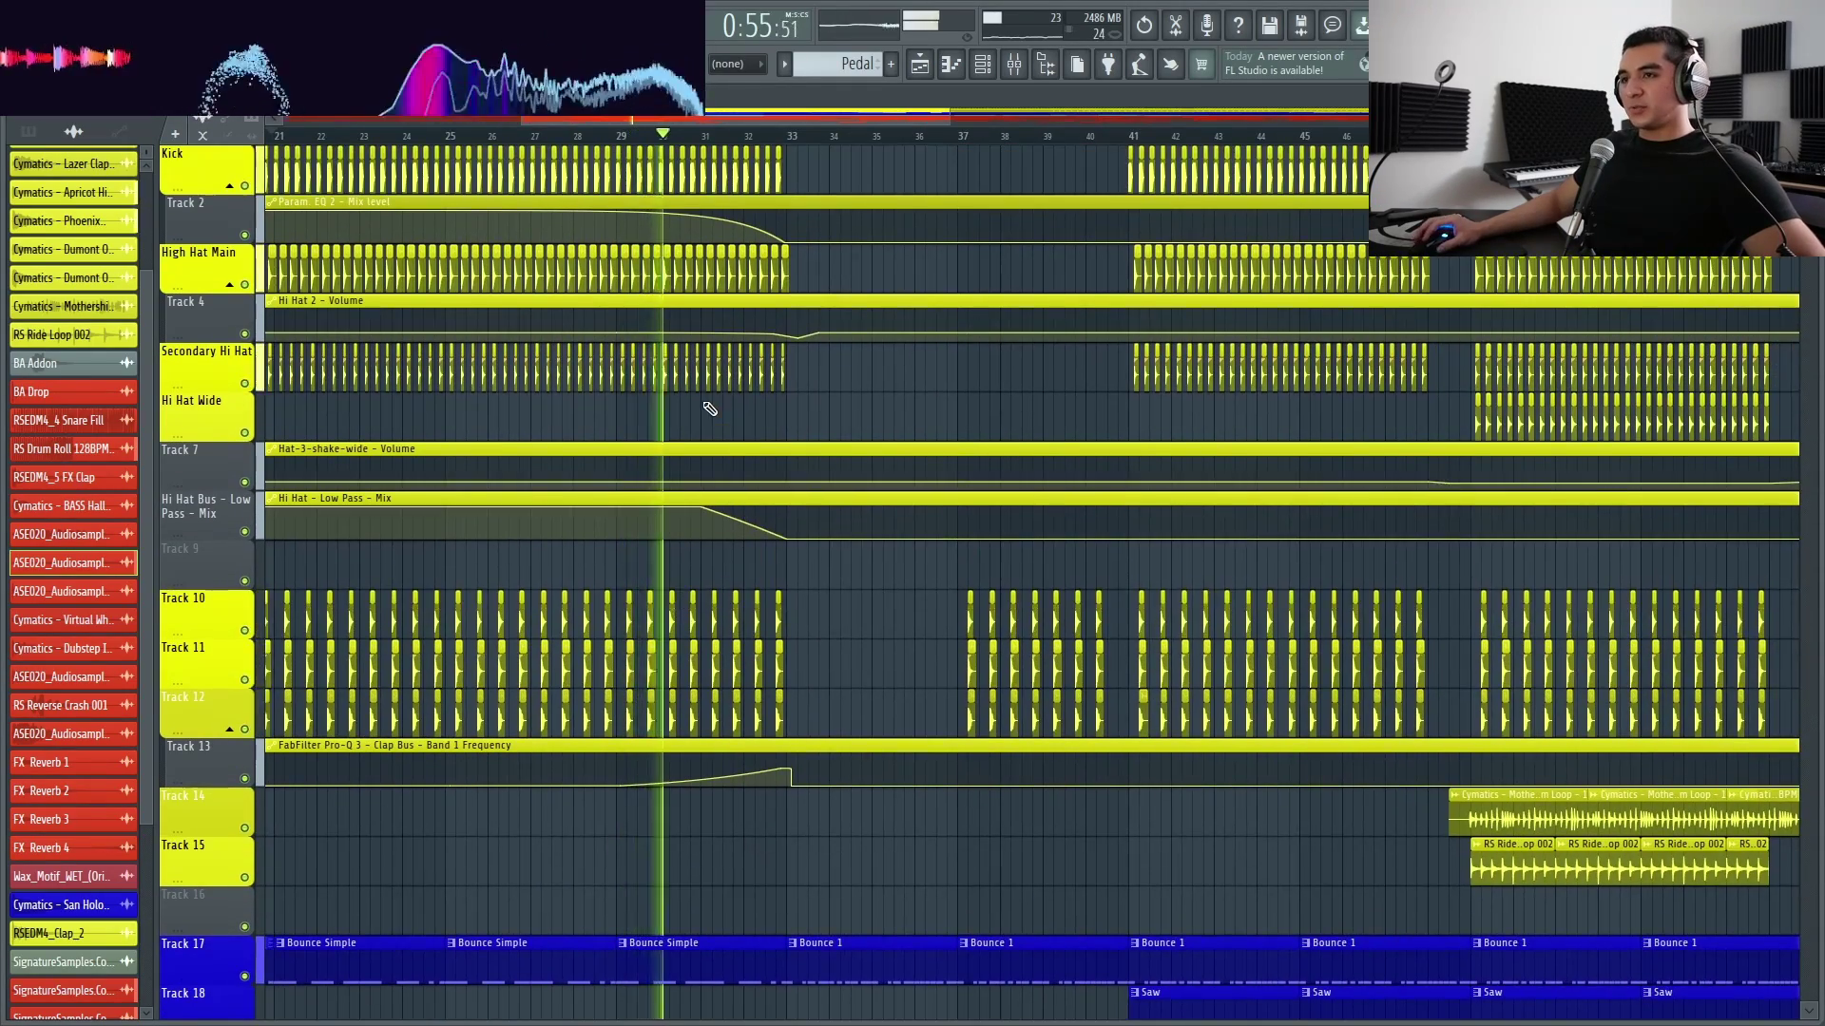
scroll(710, 409, "up", 3)
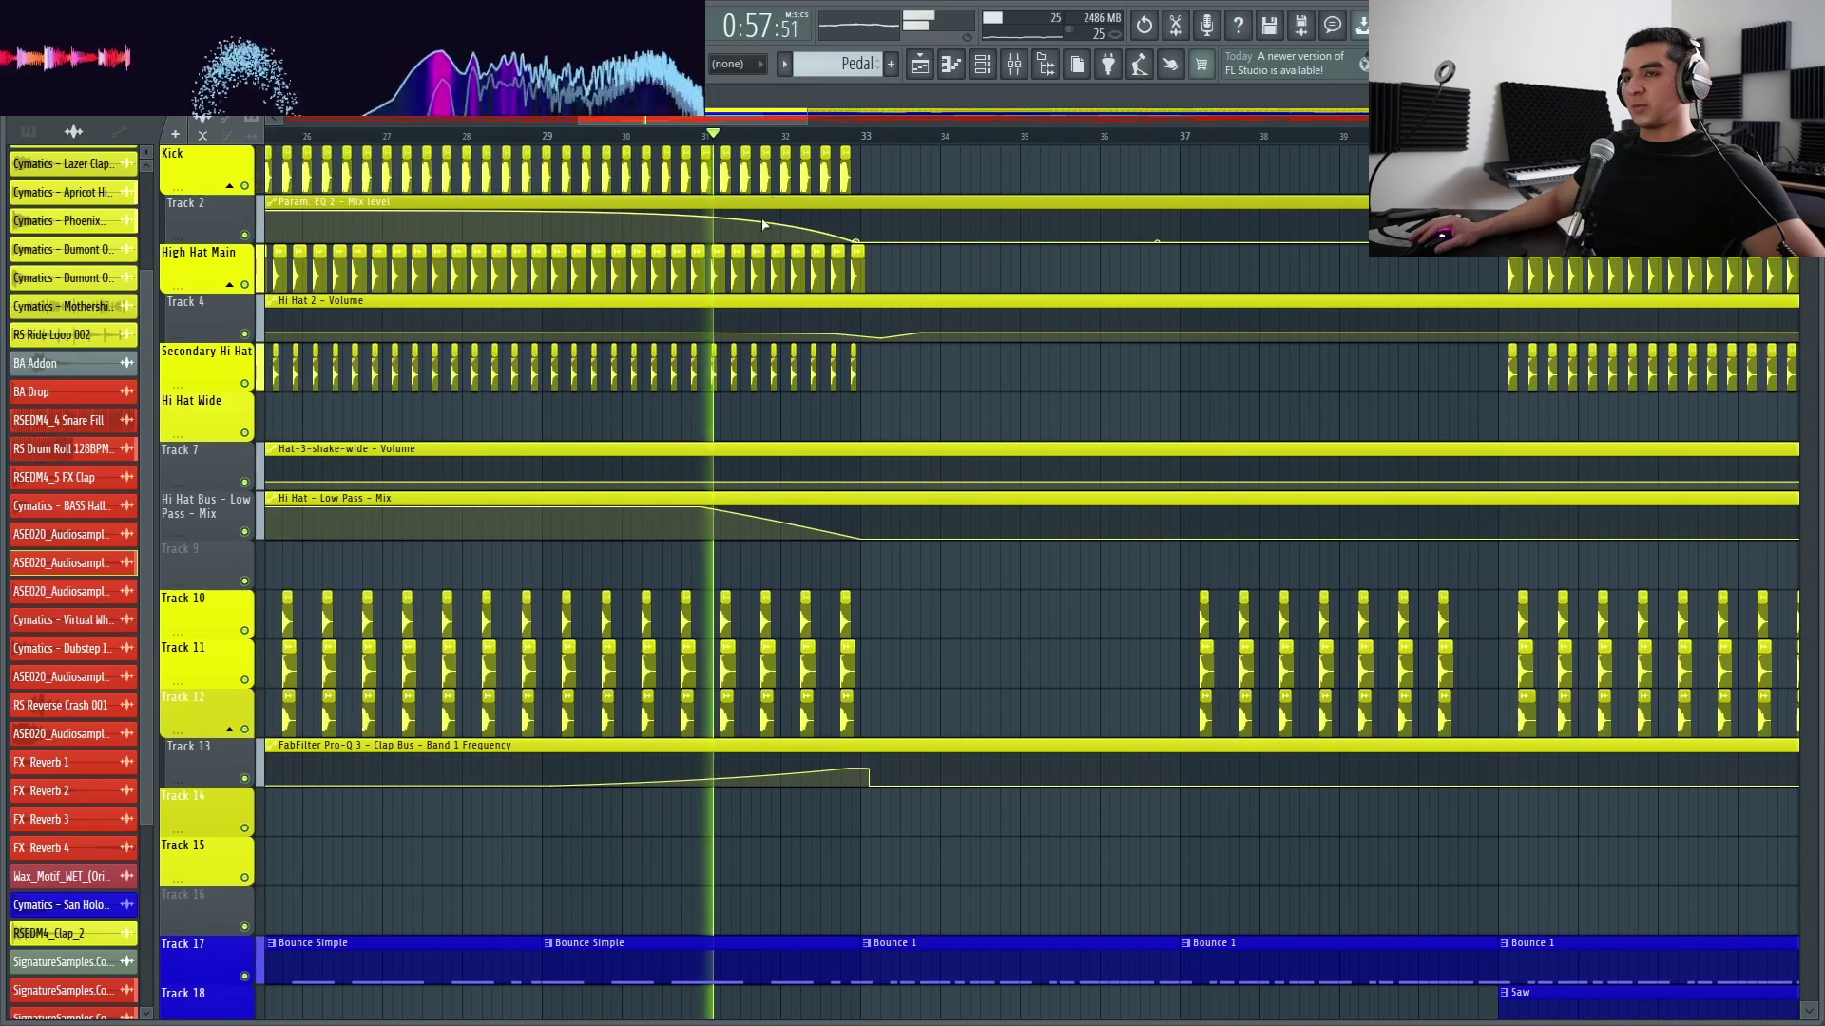
scroll(737, 247, "down", 2)
scroll(727, 479, "down", 13)
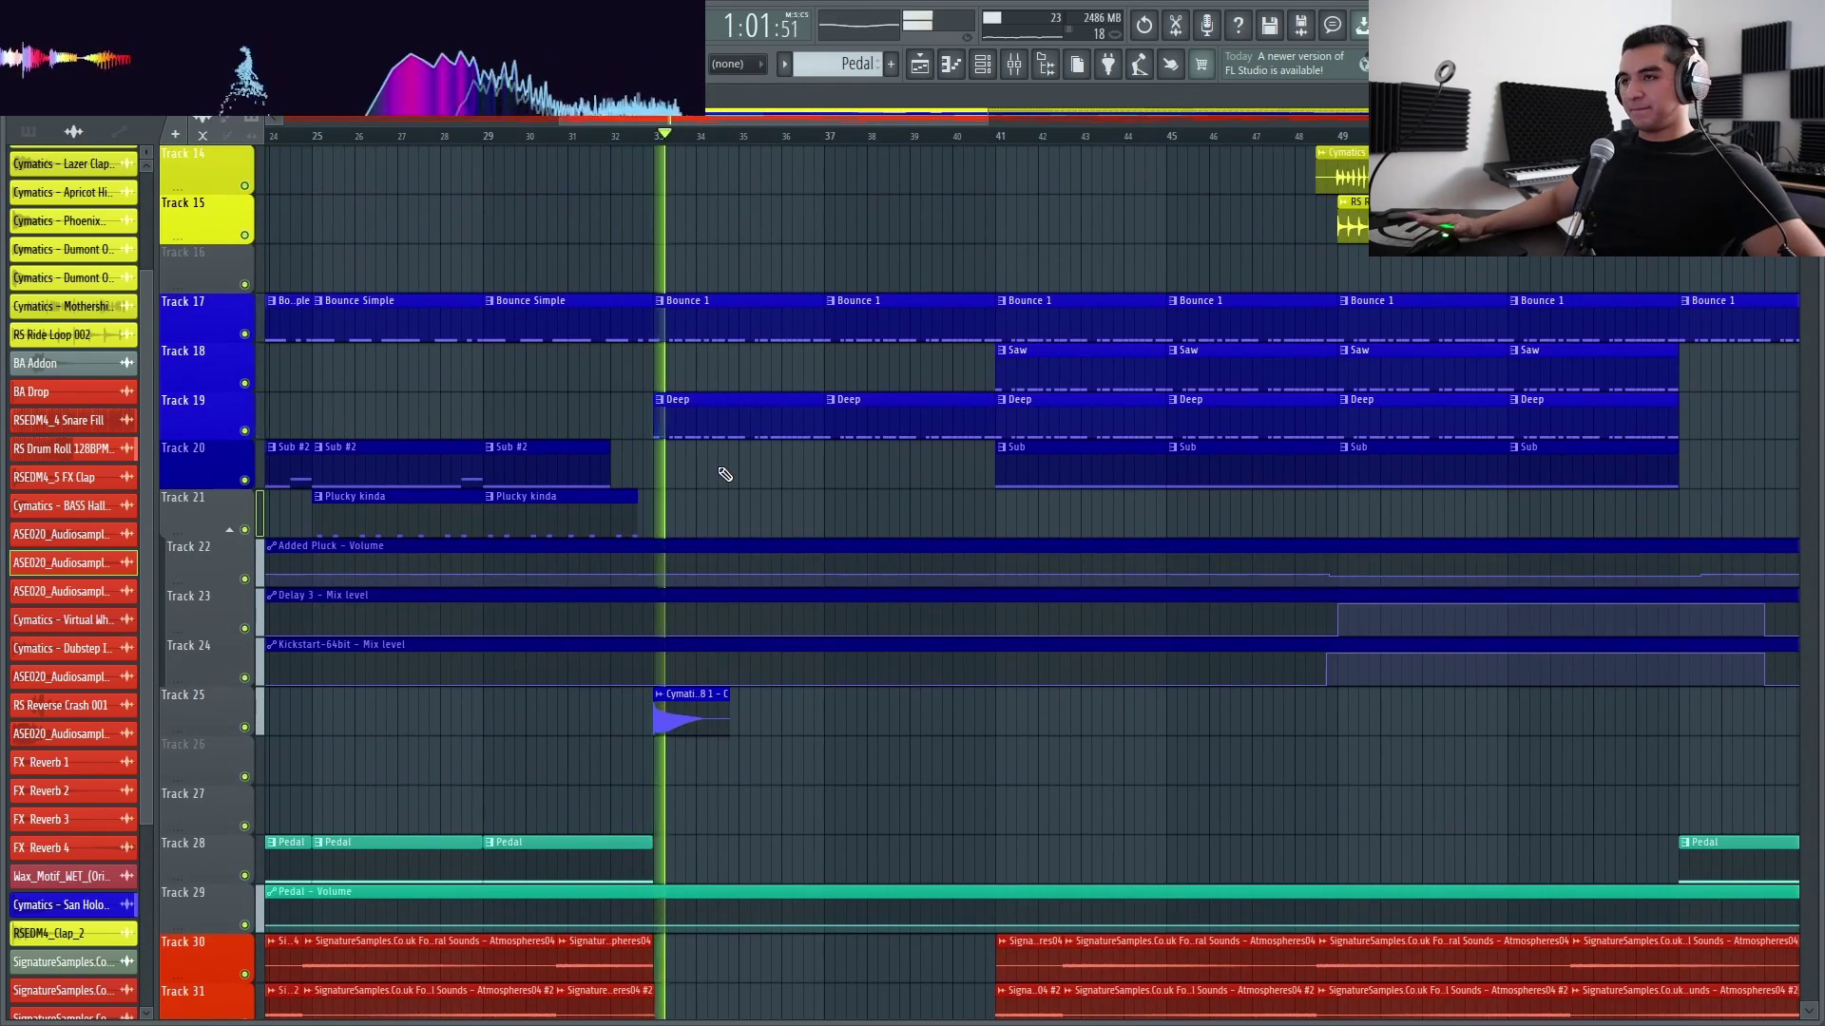
Examine the Bounce 1, Deep, Saw and Sub bass clips from bar 33 onward while the section plays
scroll(732, 477, "up", 3)
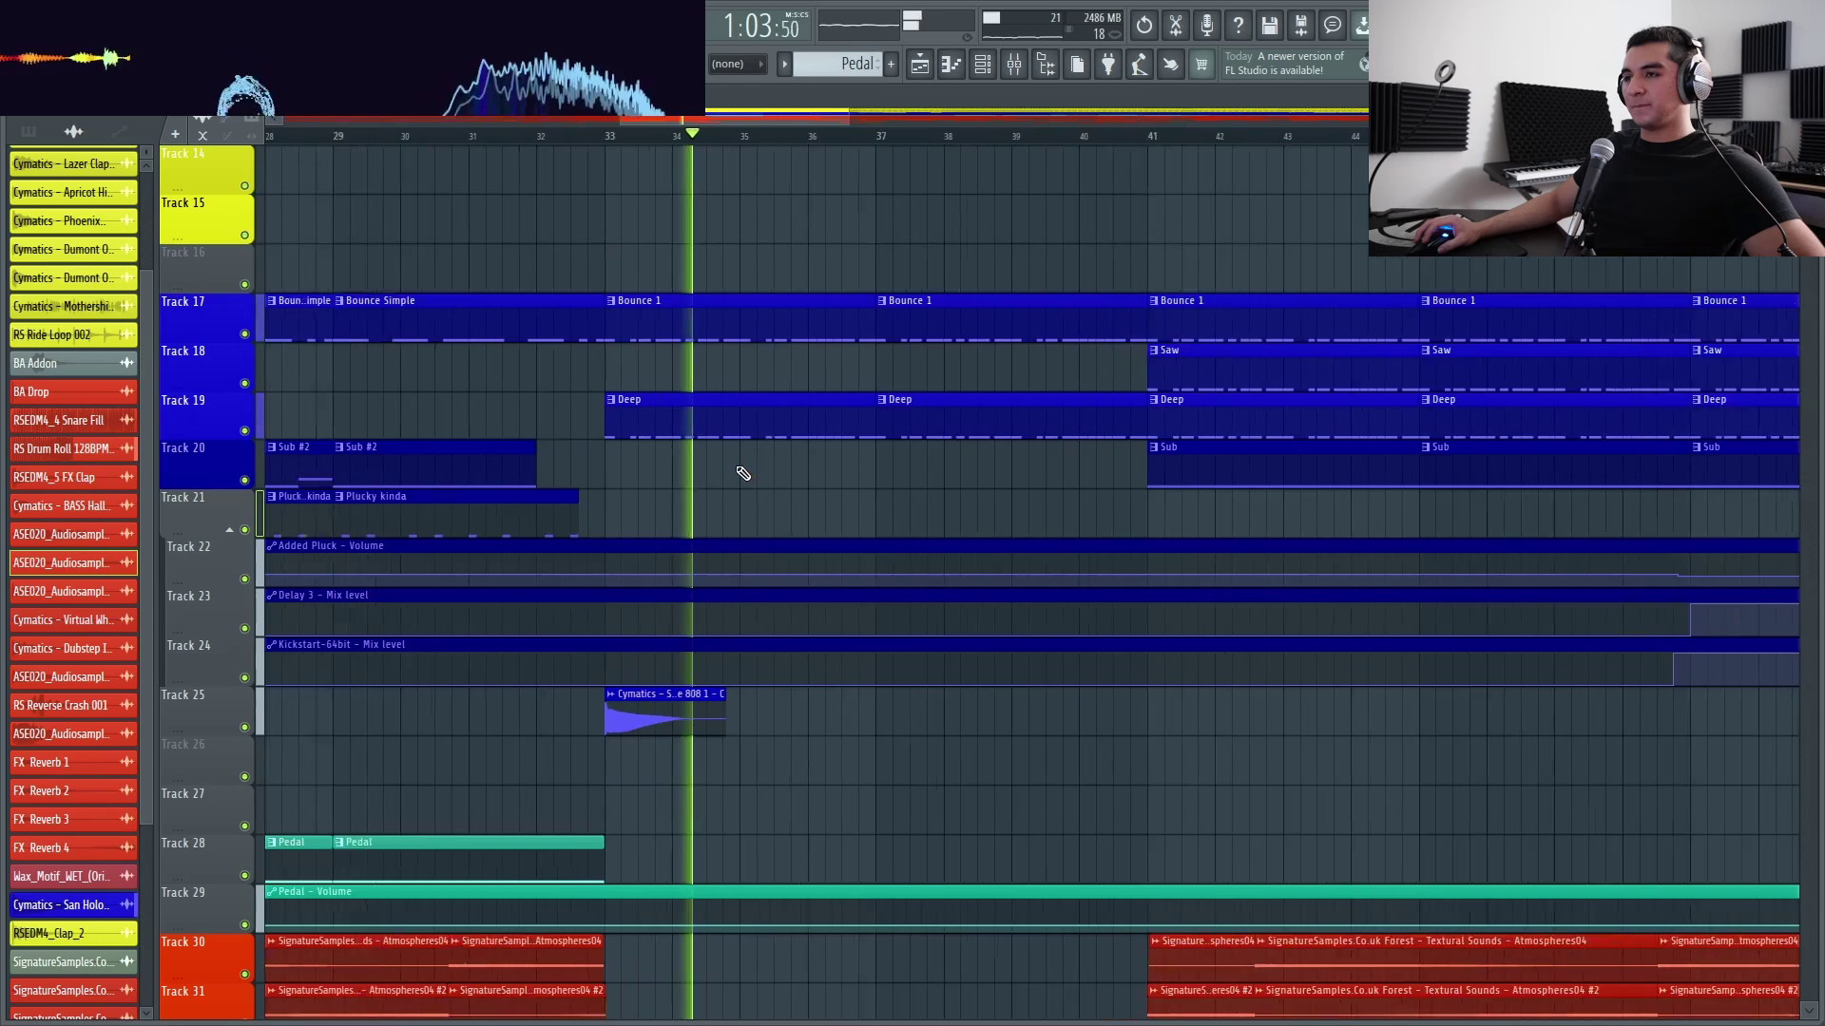
scroll(699, 480, "down", 3)
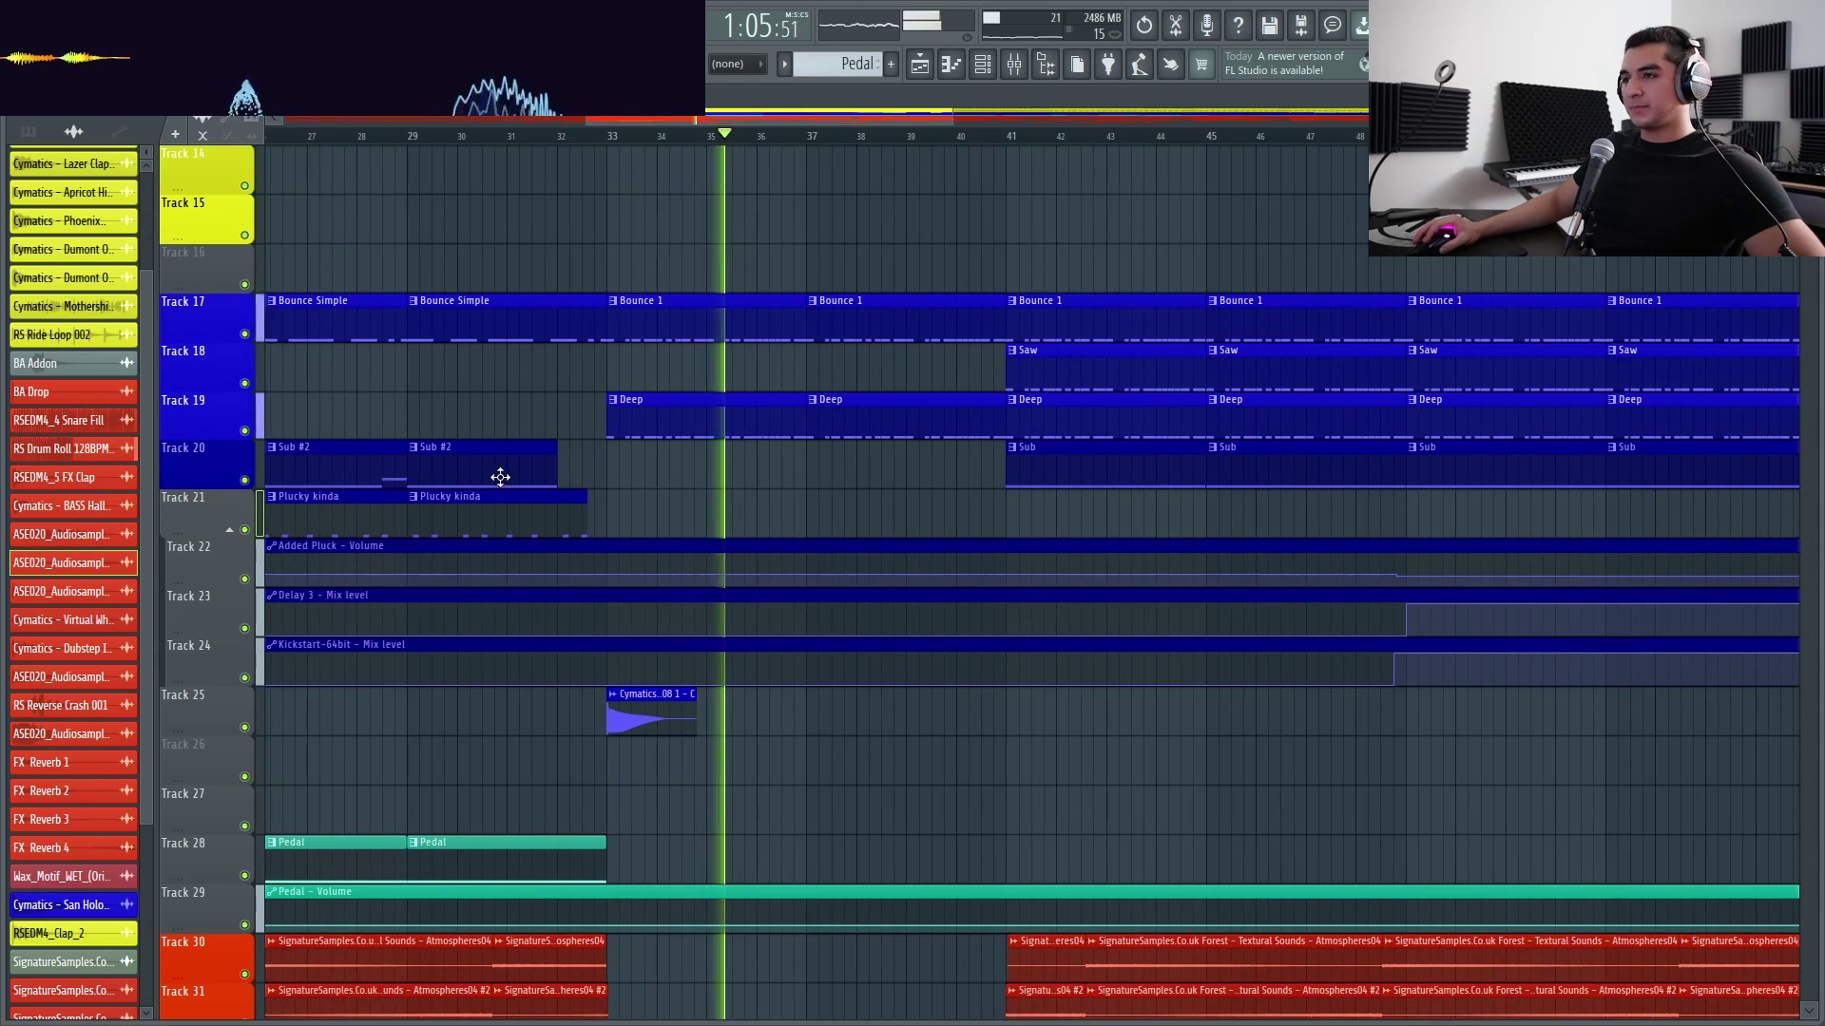
scroll(571, 485, "down", 3)
scroll(780, 492, "up", 1)
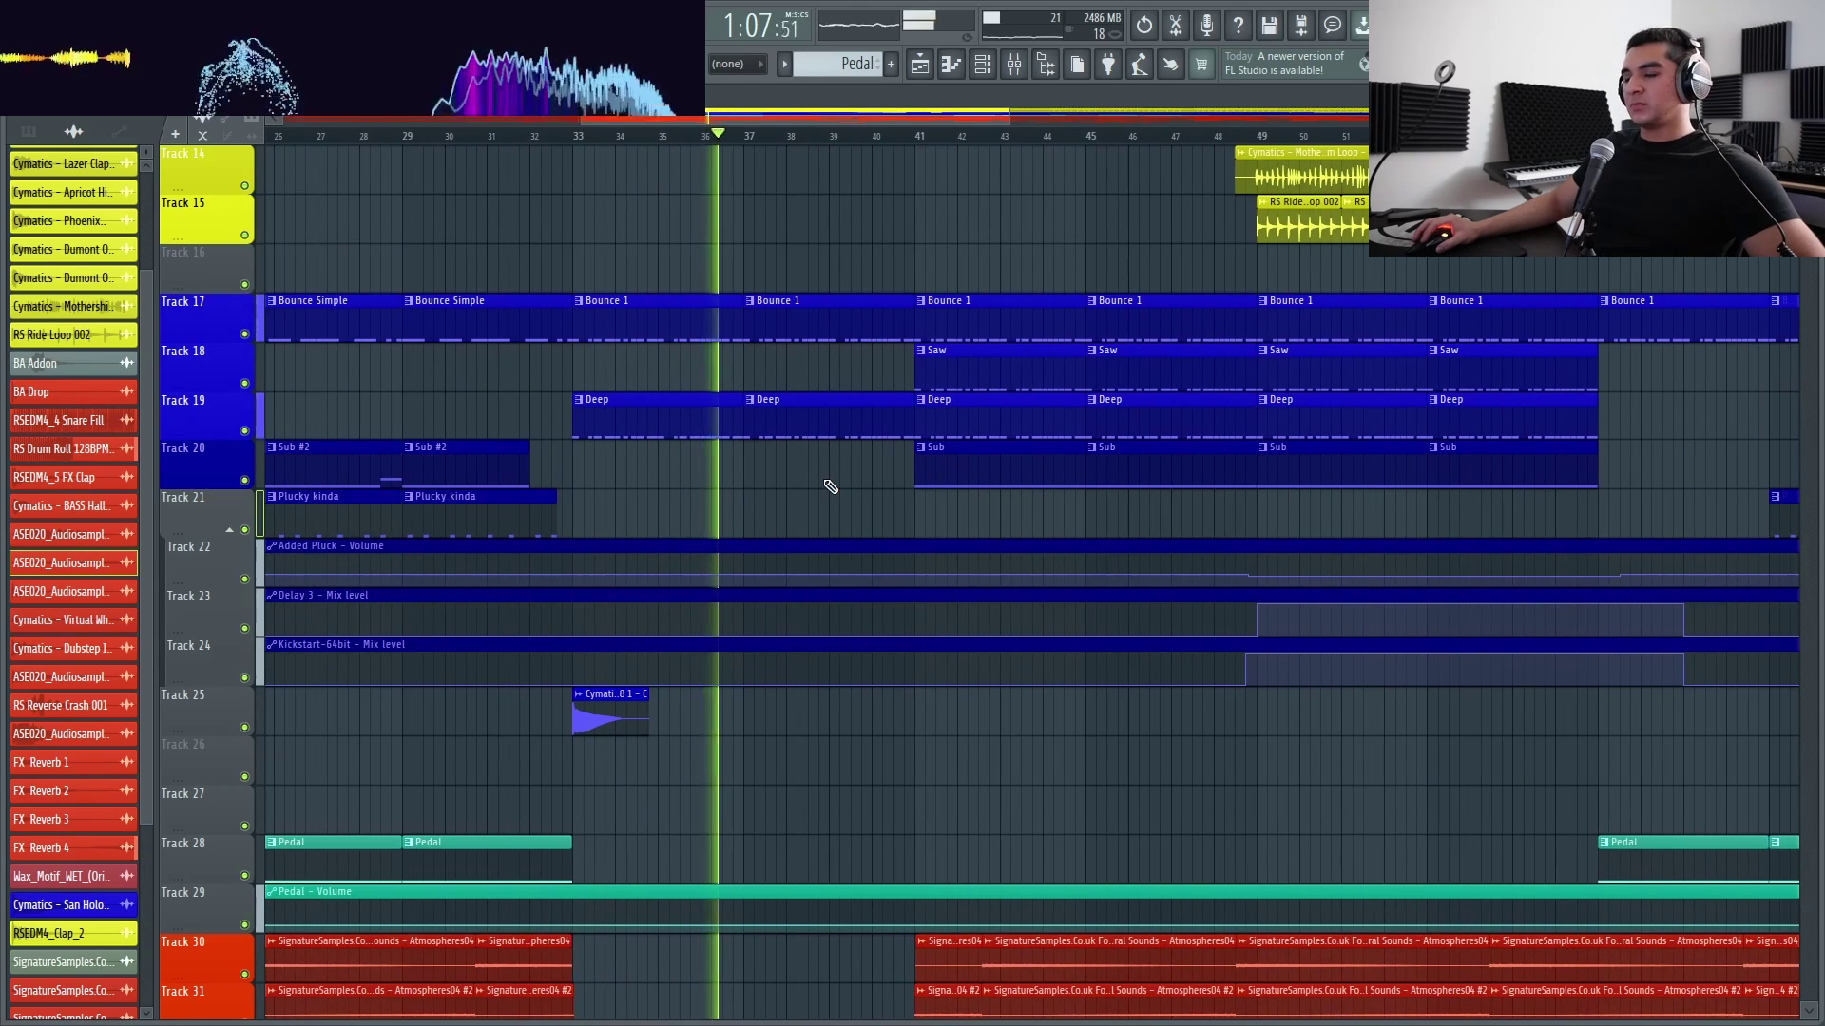
scroll(635, 494, "down", 1)
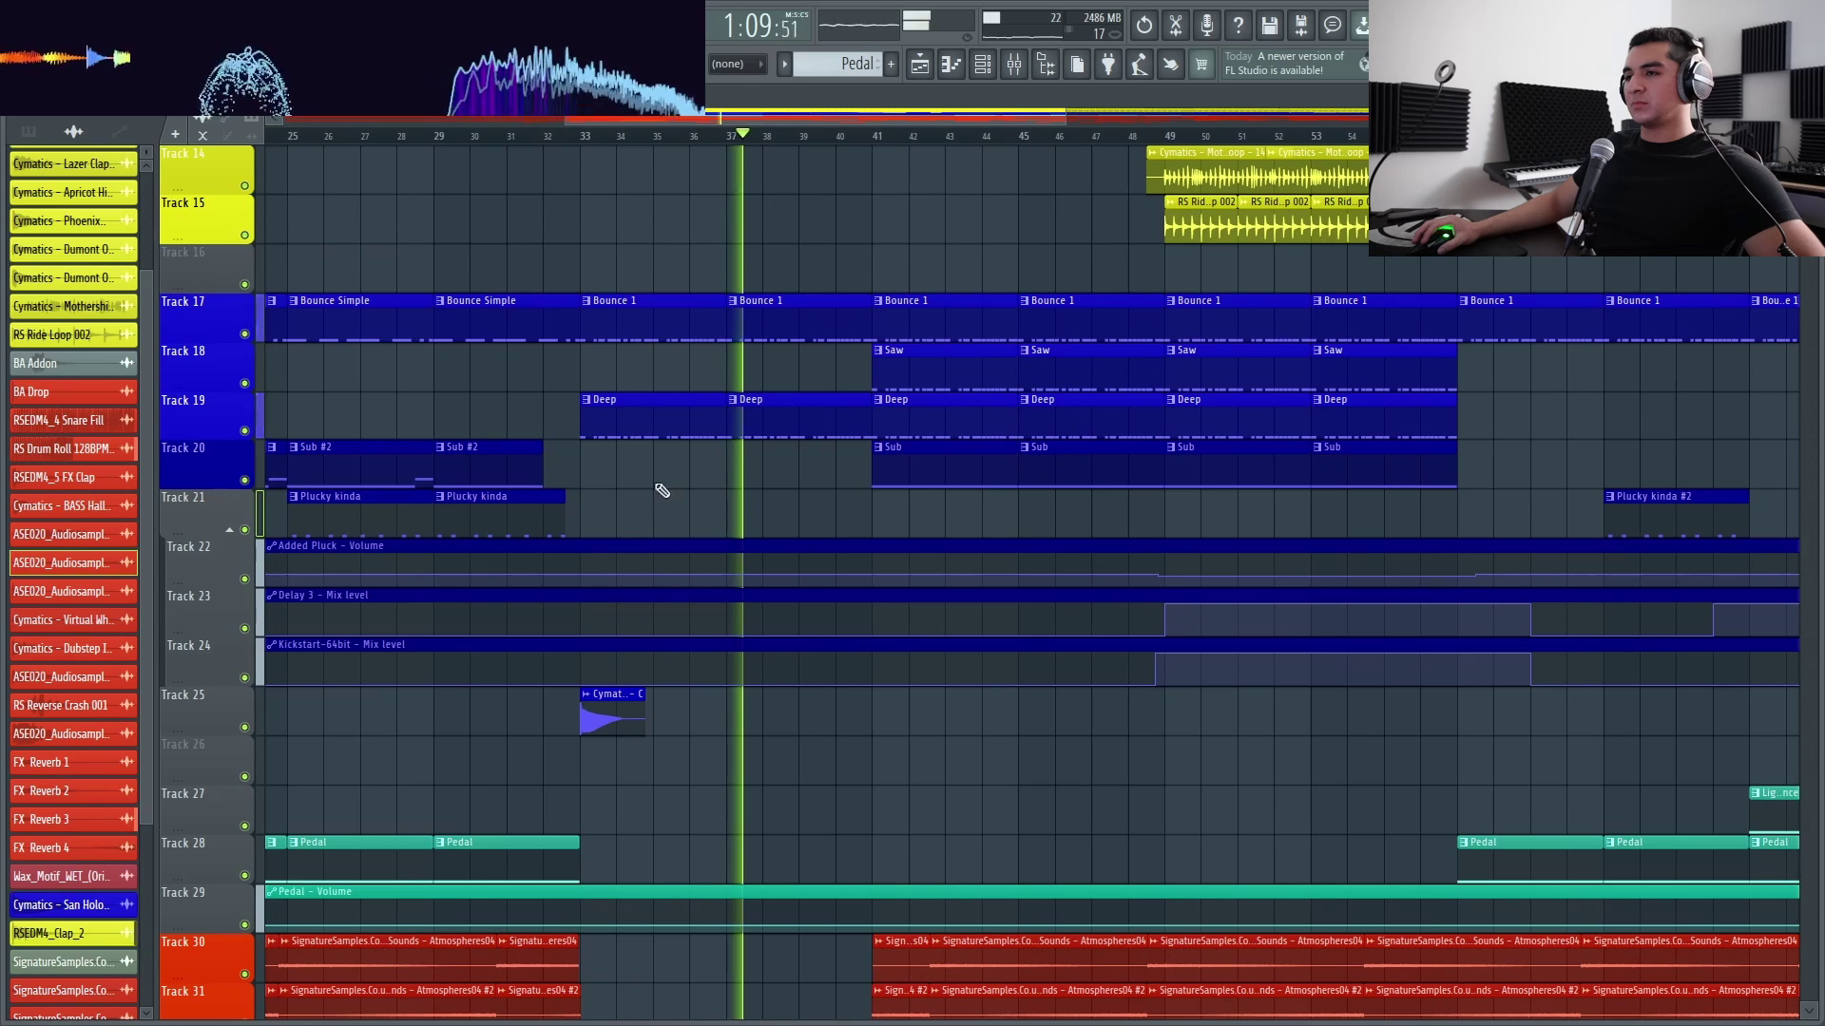
scroll(860, 470, "up", 3)
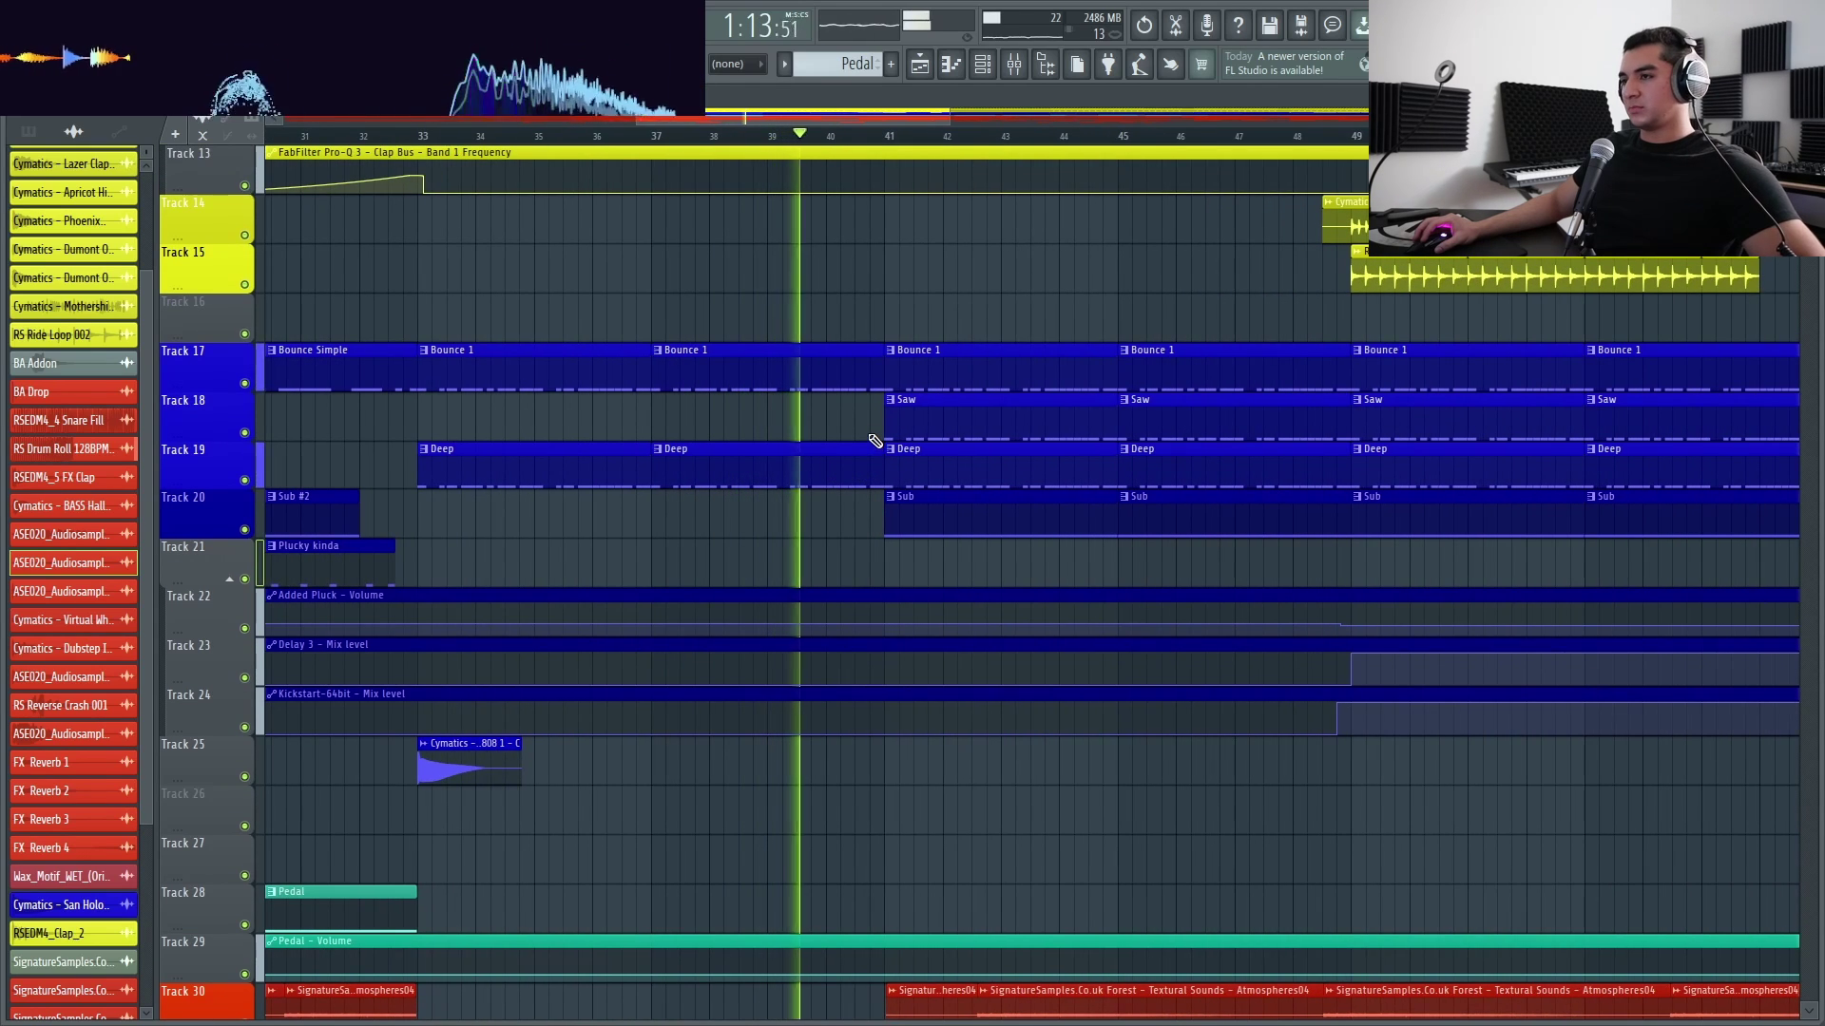
Check the kick, hi-hat and clap tracks between bars 37 and 41 and stop playback
scroll(874, 441, "up", 4)
scroll(874, 441, "up", 8)
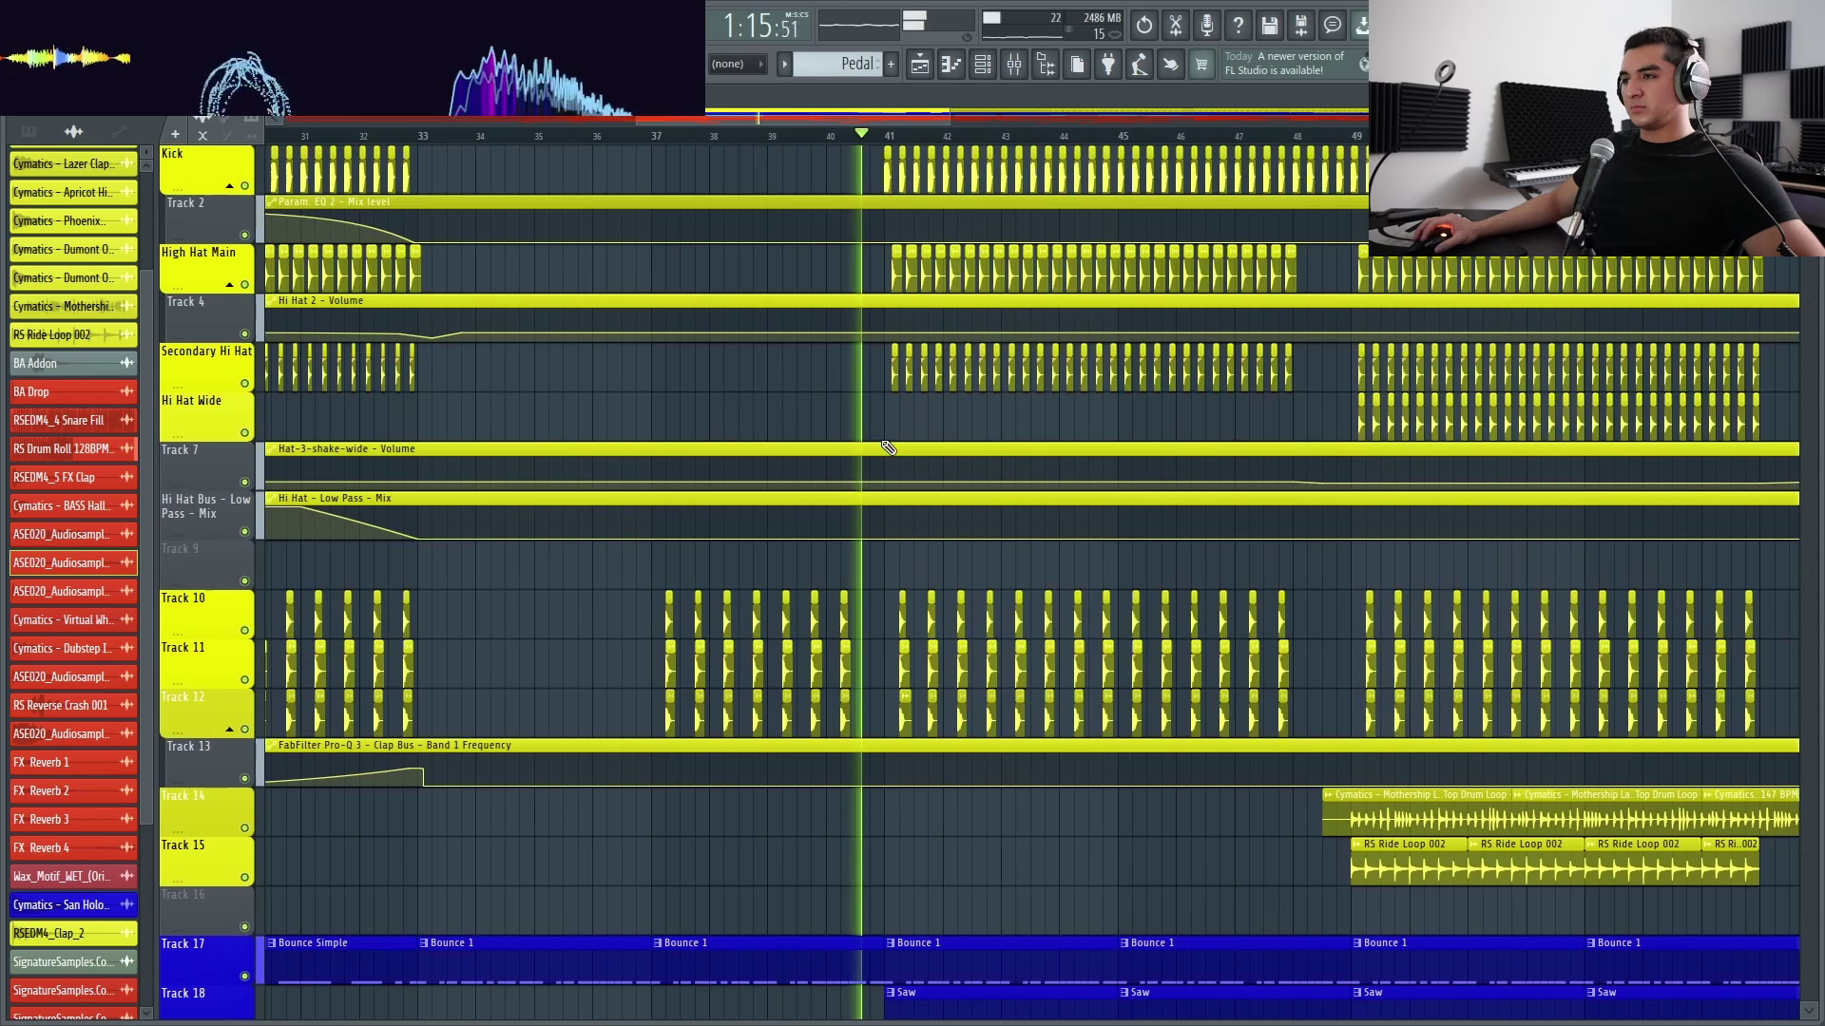
scroll(722, 435, "down", 1)
scroll(722, 435, "down", 4)
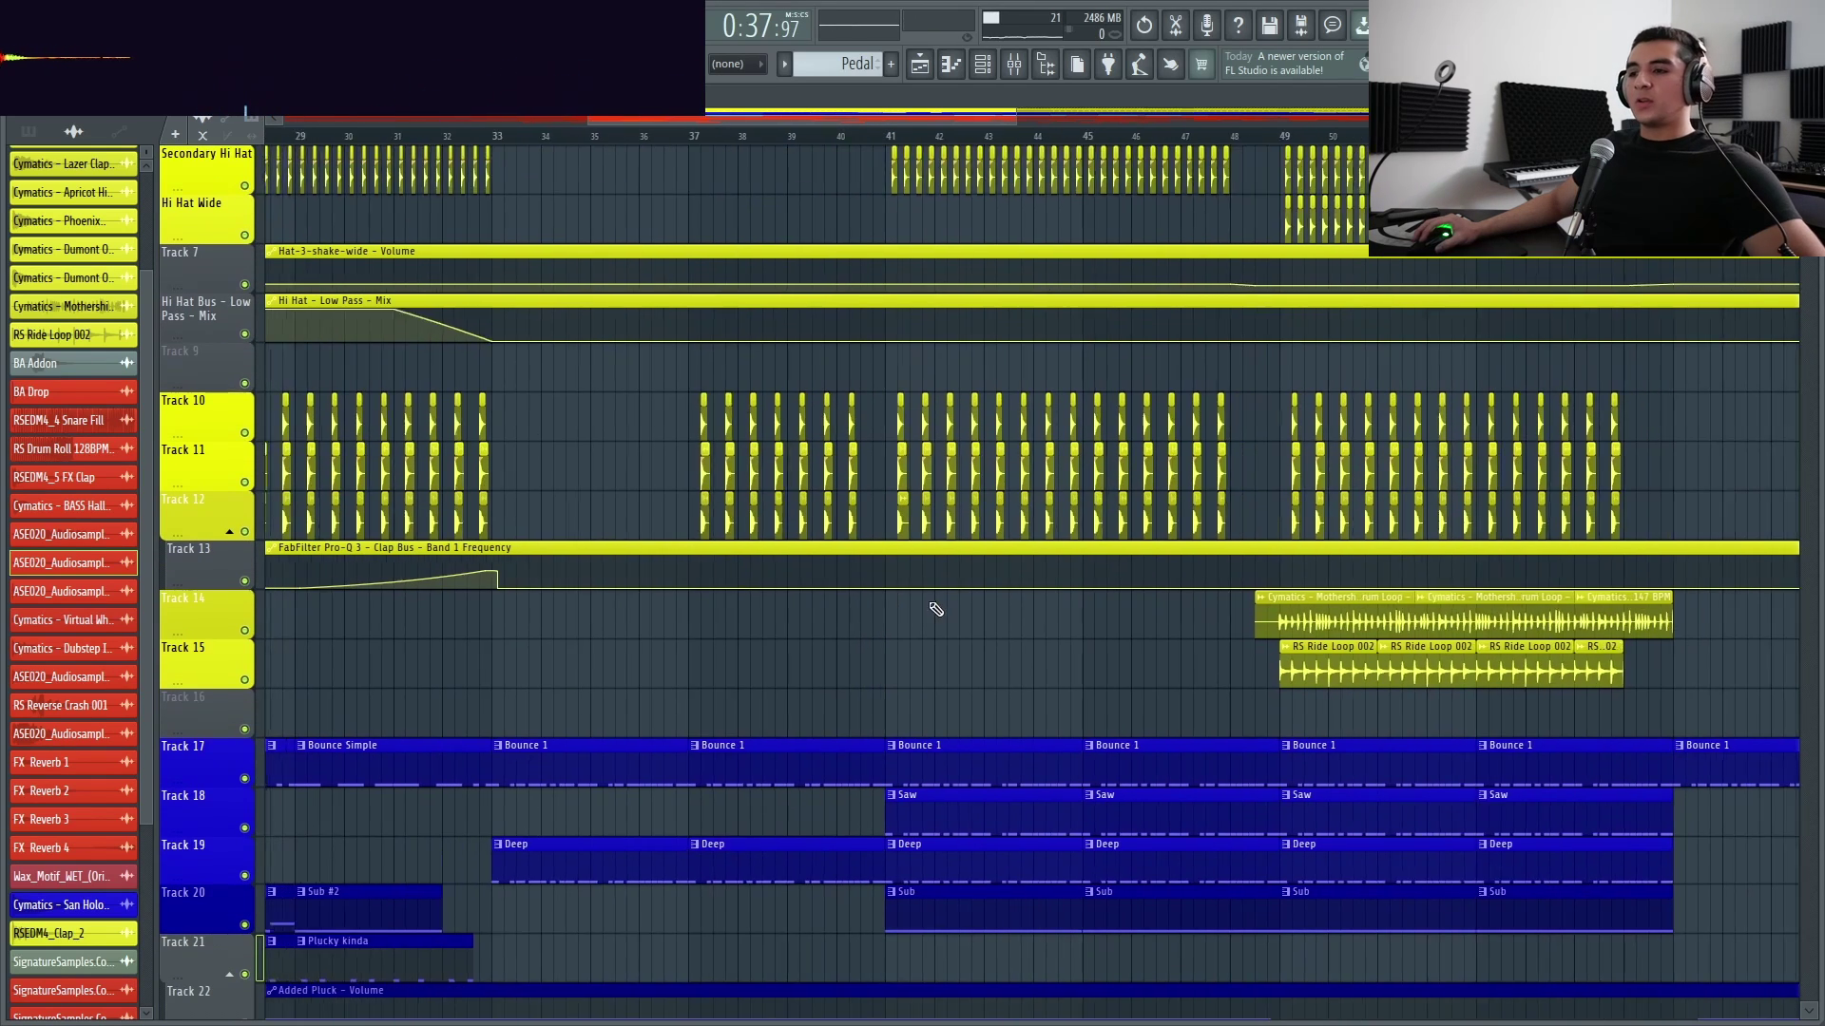
Open the Bounce Simple pattern from Track 17, play its notes, and return to the playlist
scroll(932, 611, "down", 2)
scroll(619, 720, "down", 3)
scroll(622, 767, "up", 3)
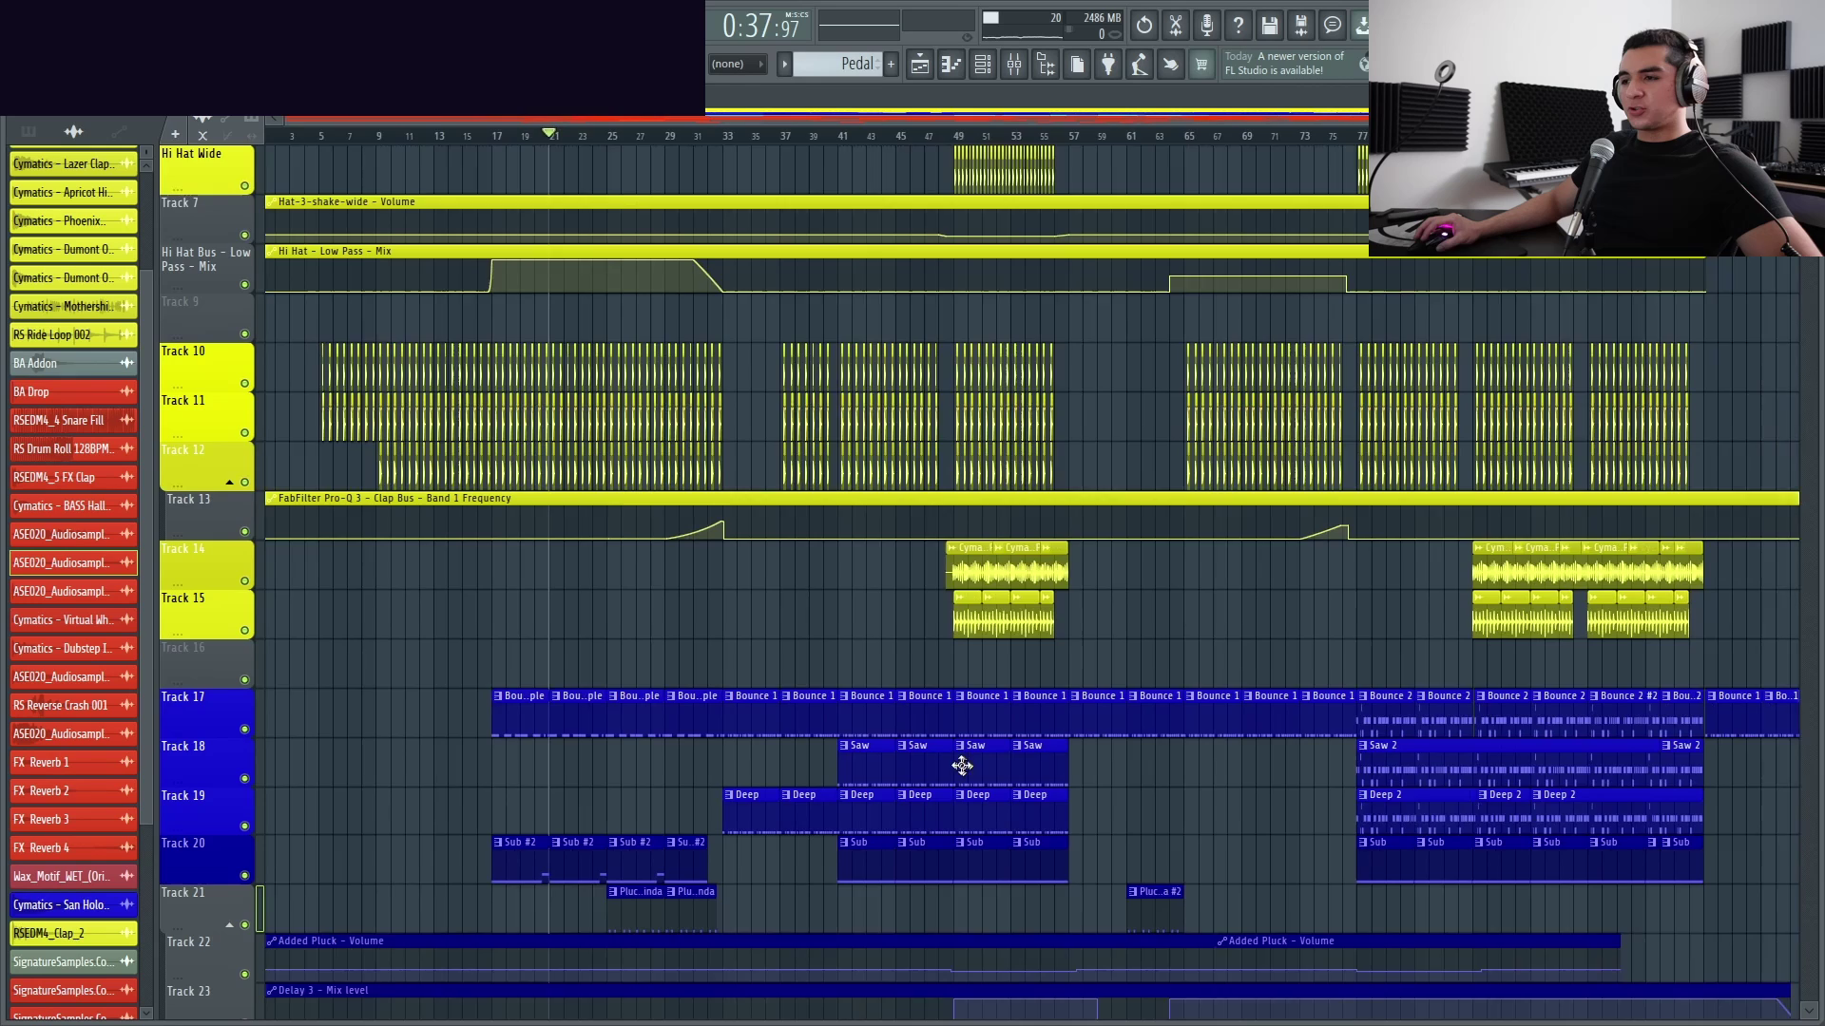
scroll(700, 615, "down", 2)
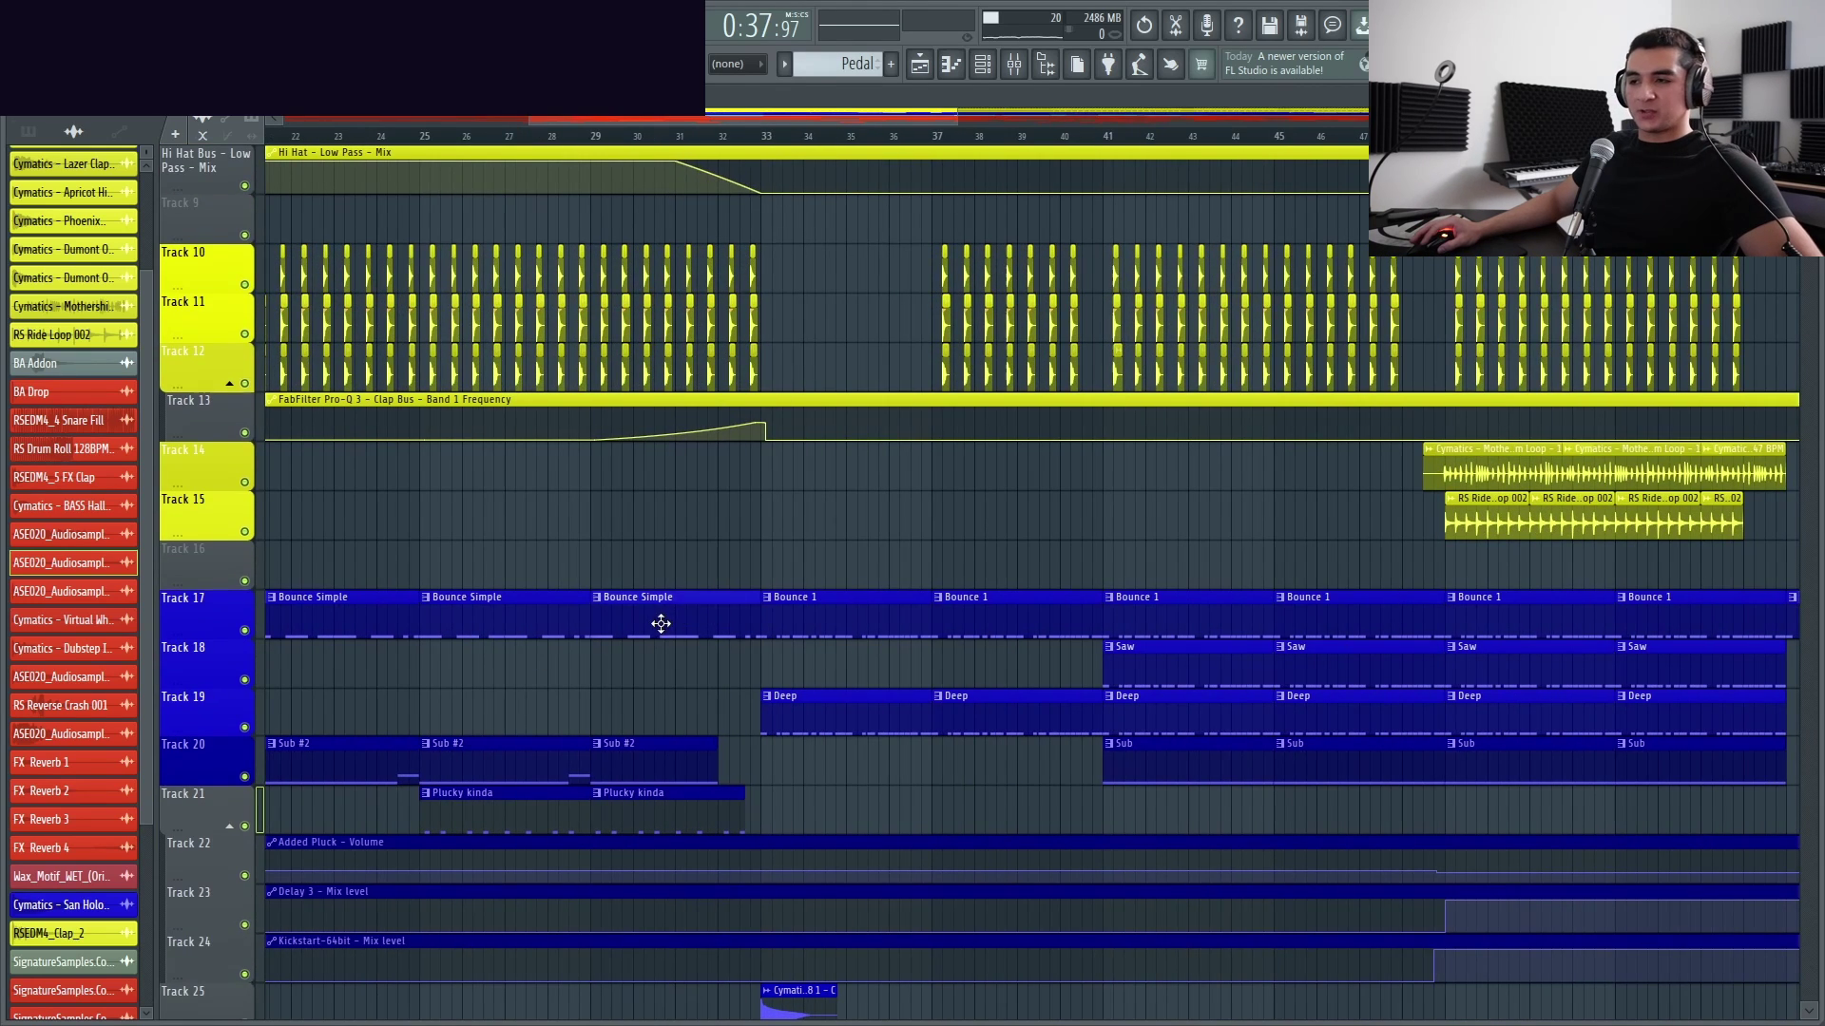
double_click(660, 623)
key("space")
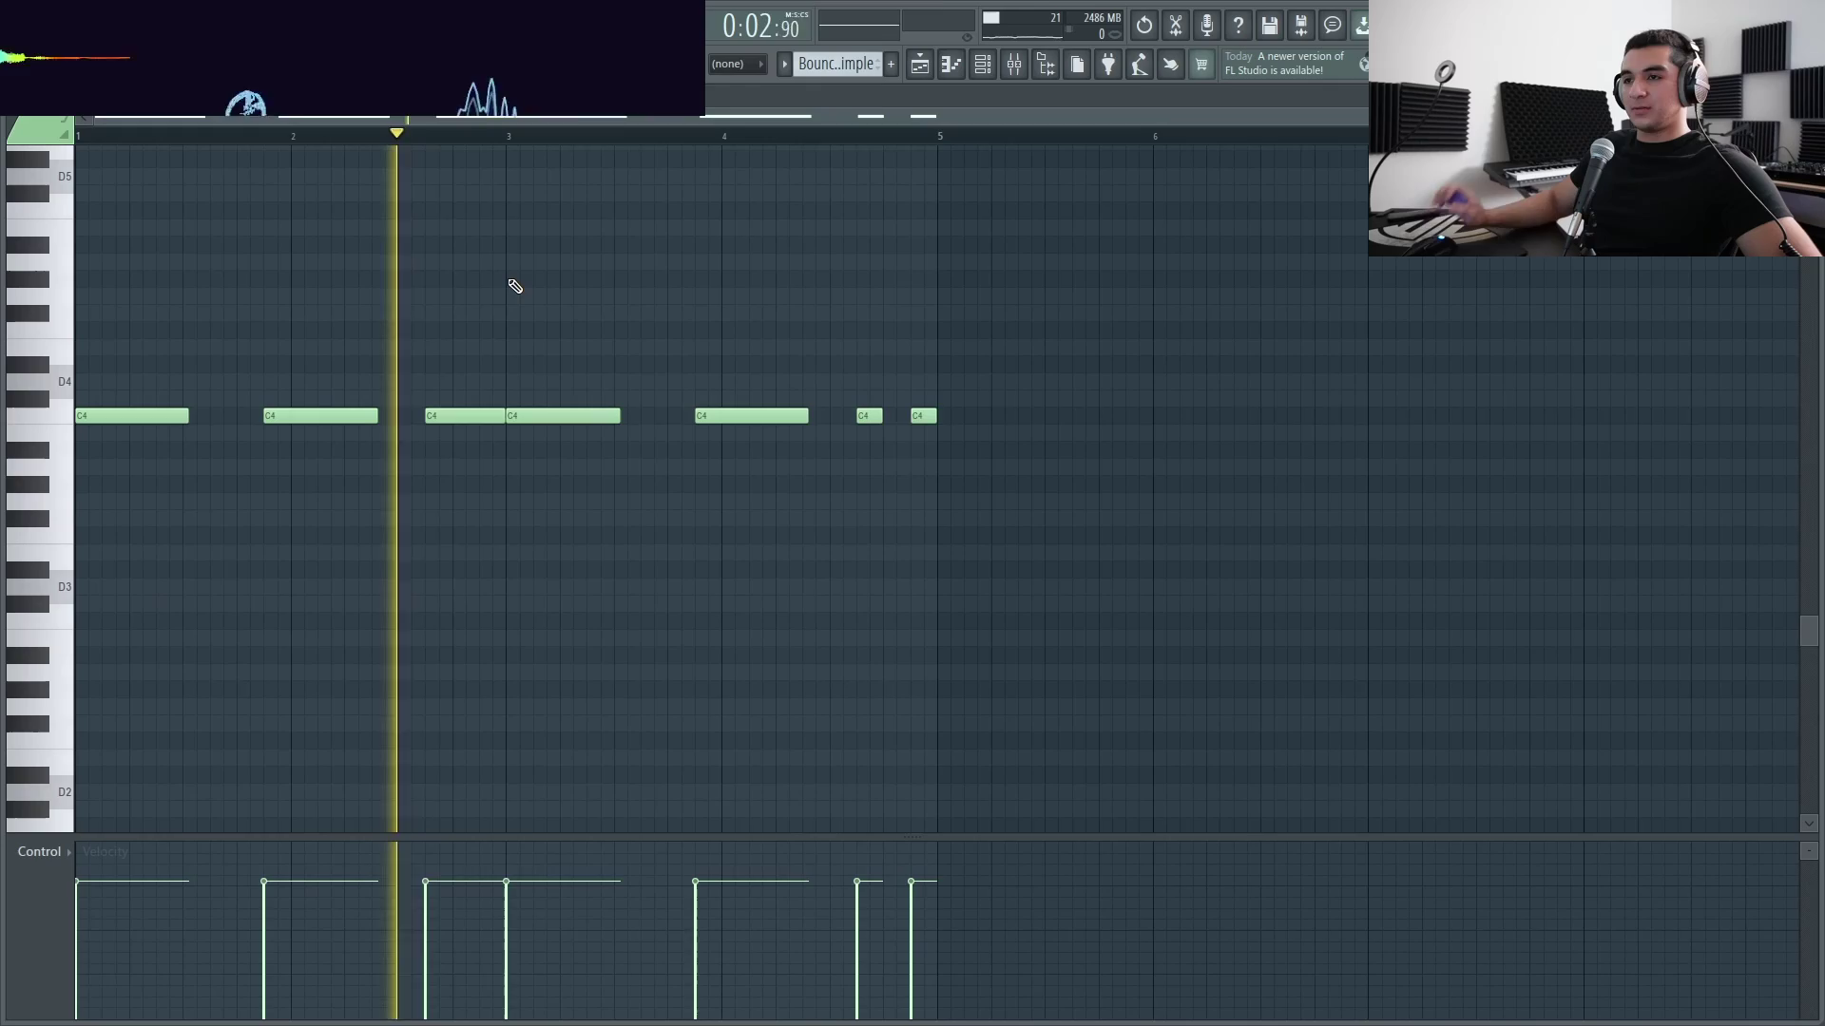
key("space")
left_click(948, 66)
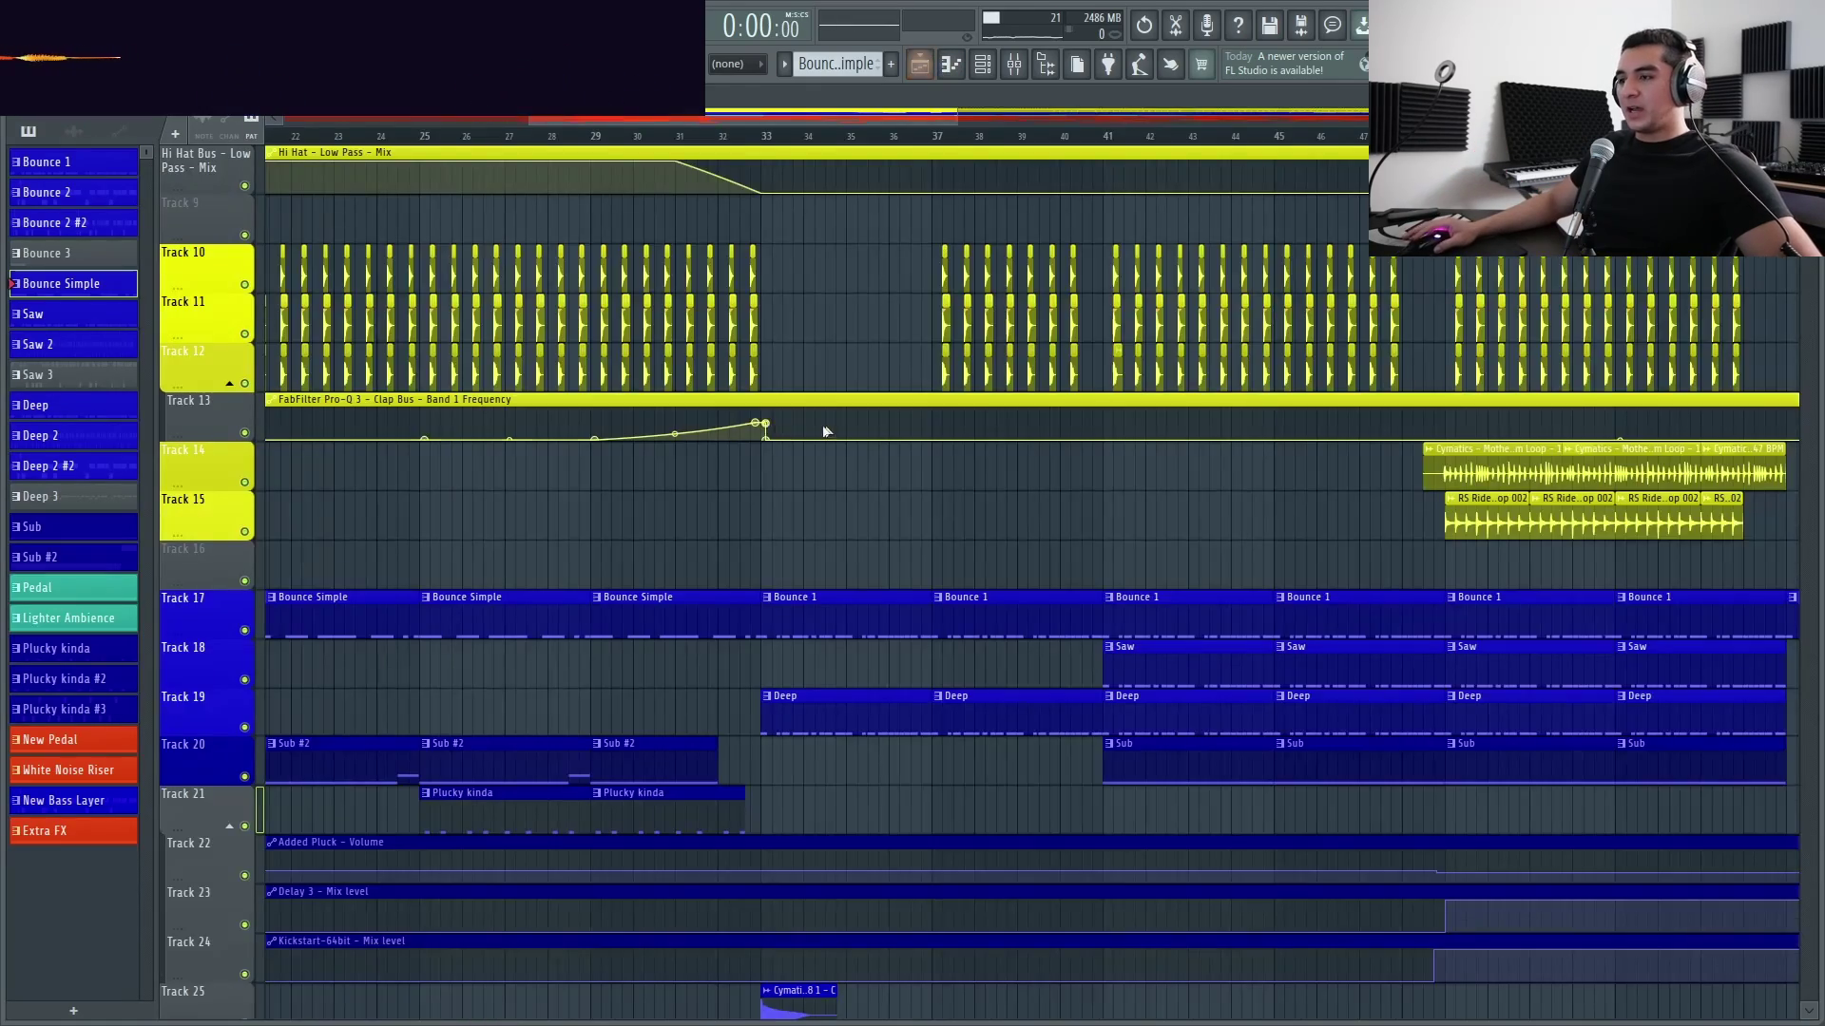
Compare the drum and bass clips before and after bar 33 across the arrangement
scroll(745, 448, "up", 2)
scroll(722, 503, "up", 3)
scroll(570, 406, "down", 6)
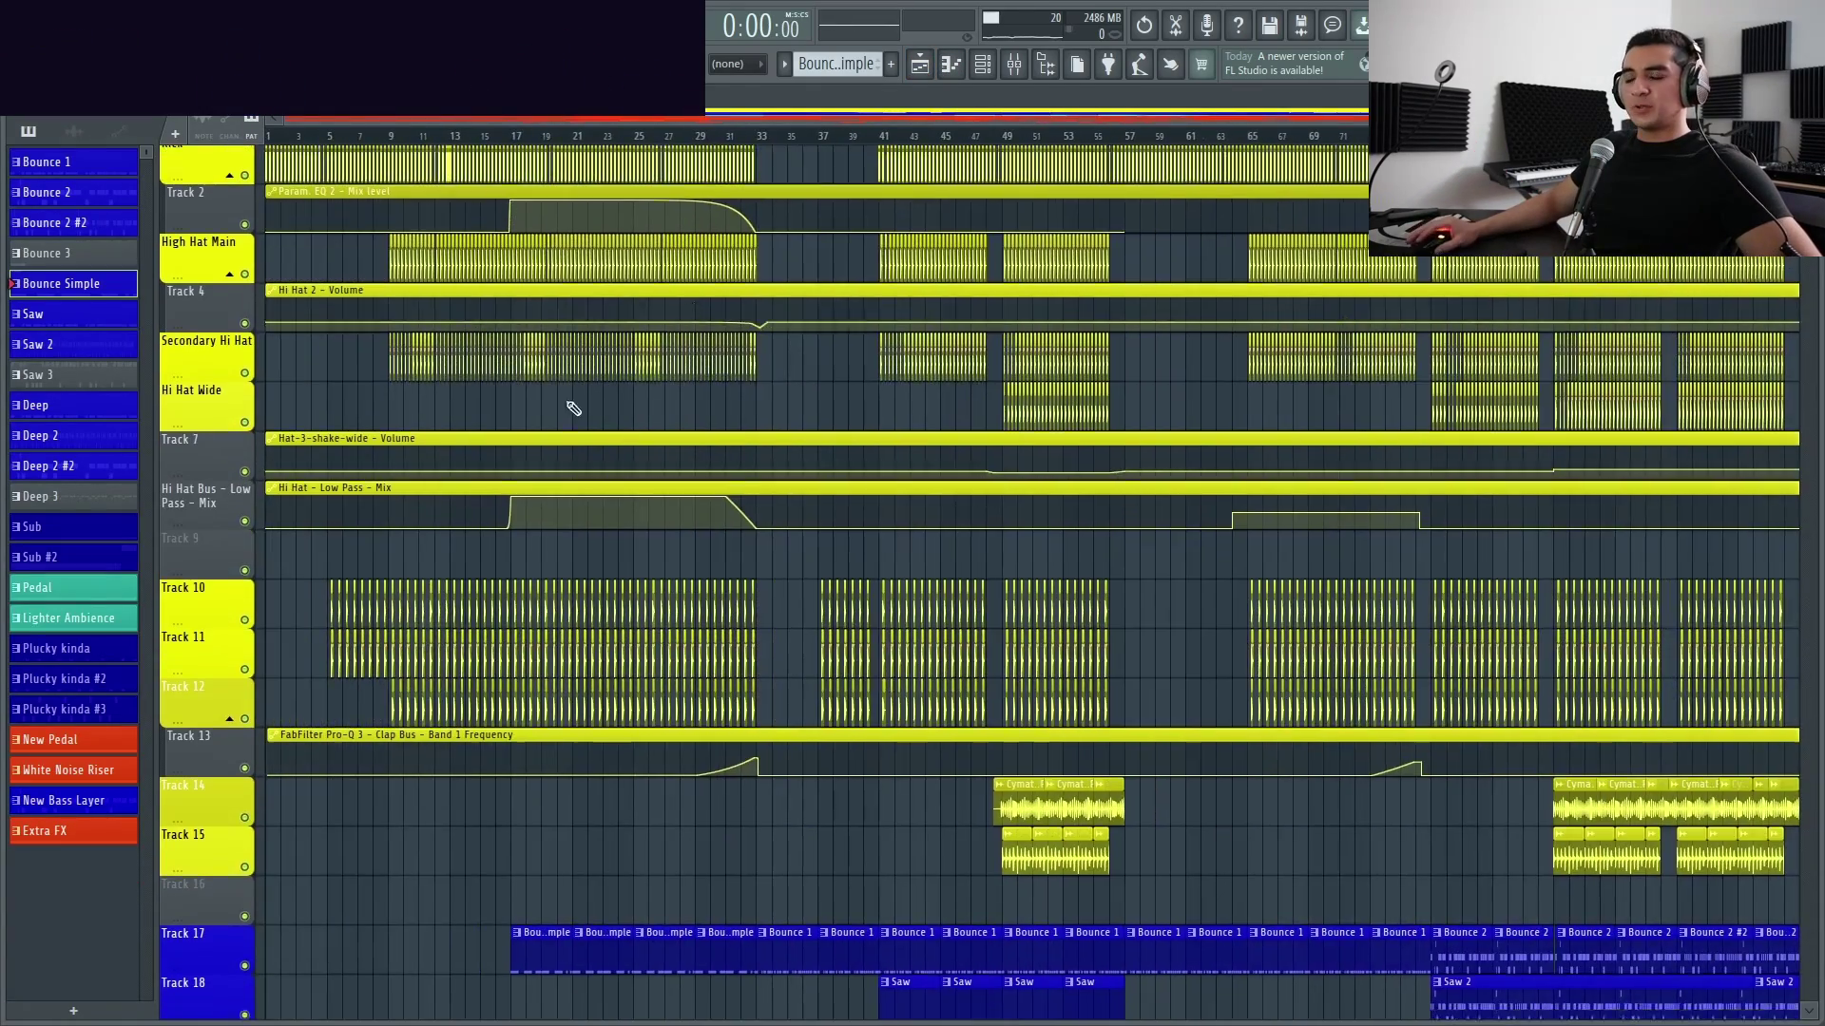
scroll(815, 460, "up", 3)
scroll(551, 450, "down", 1)
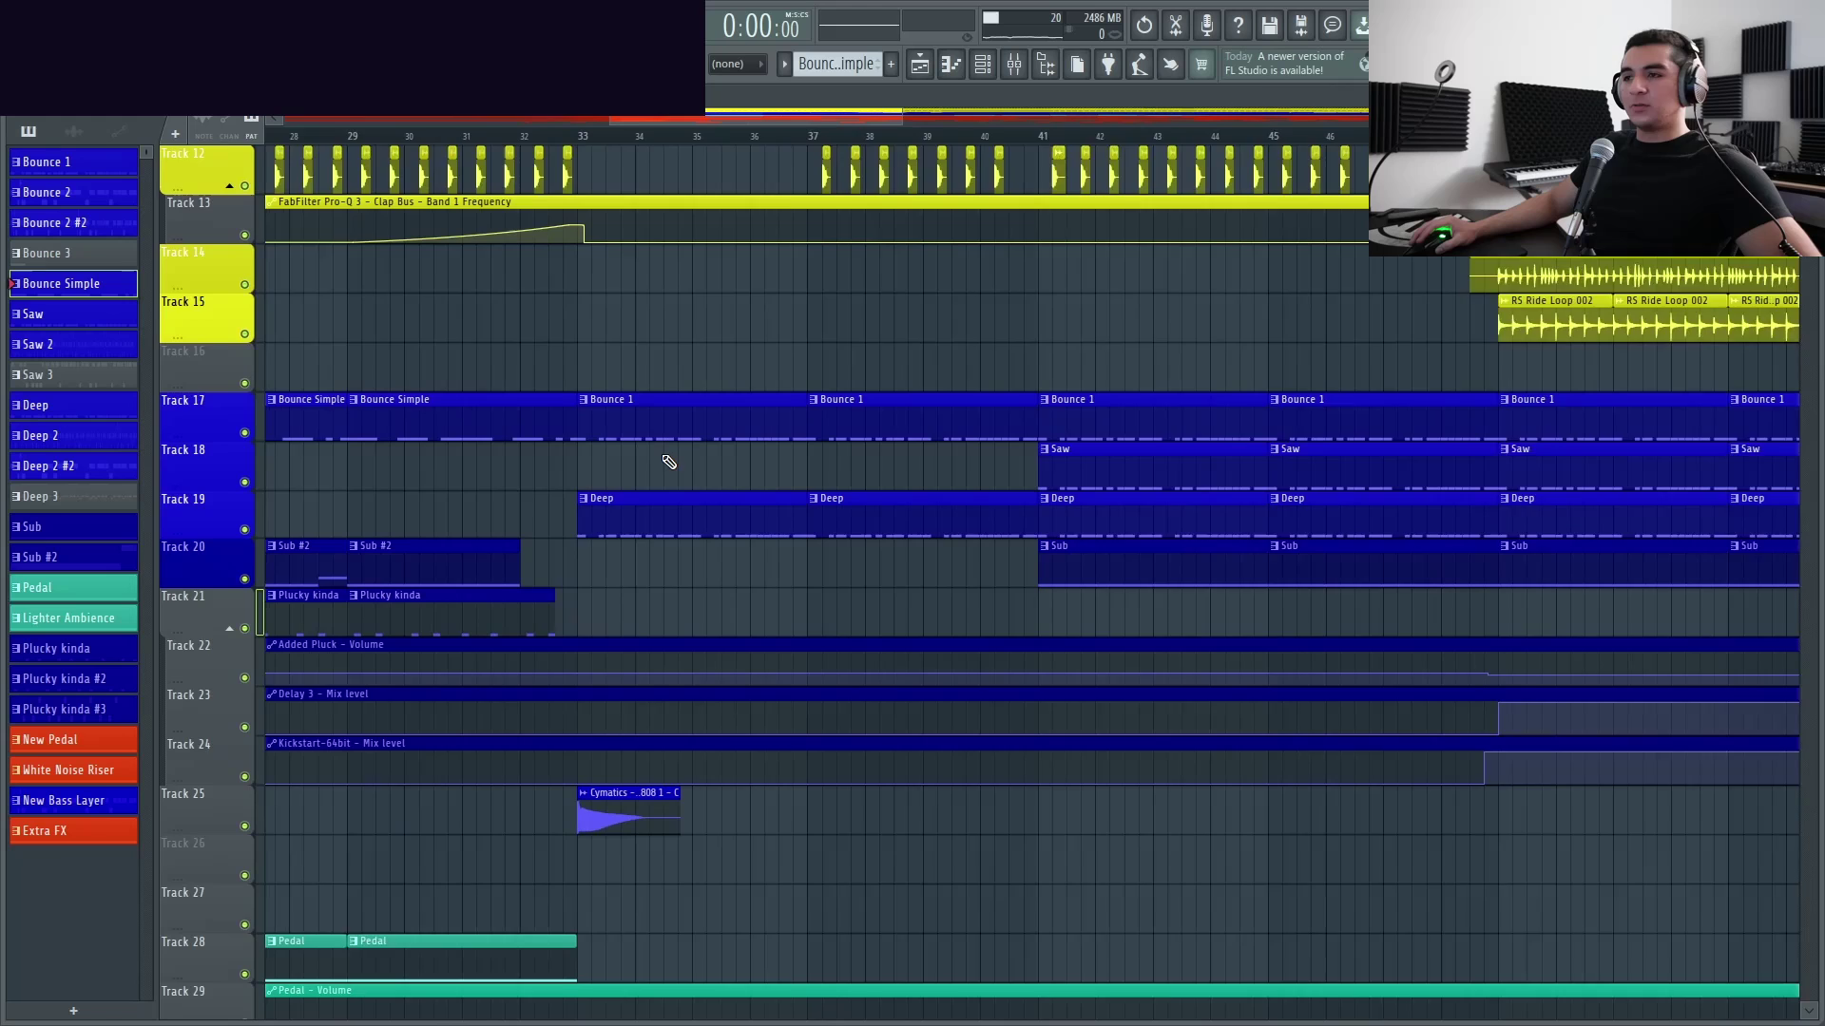
scroll(668, 460, "up", 2)
scroll(659, 452, "down", 4)
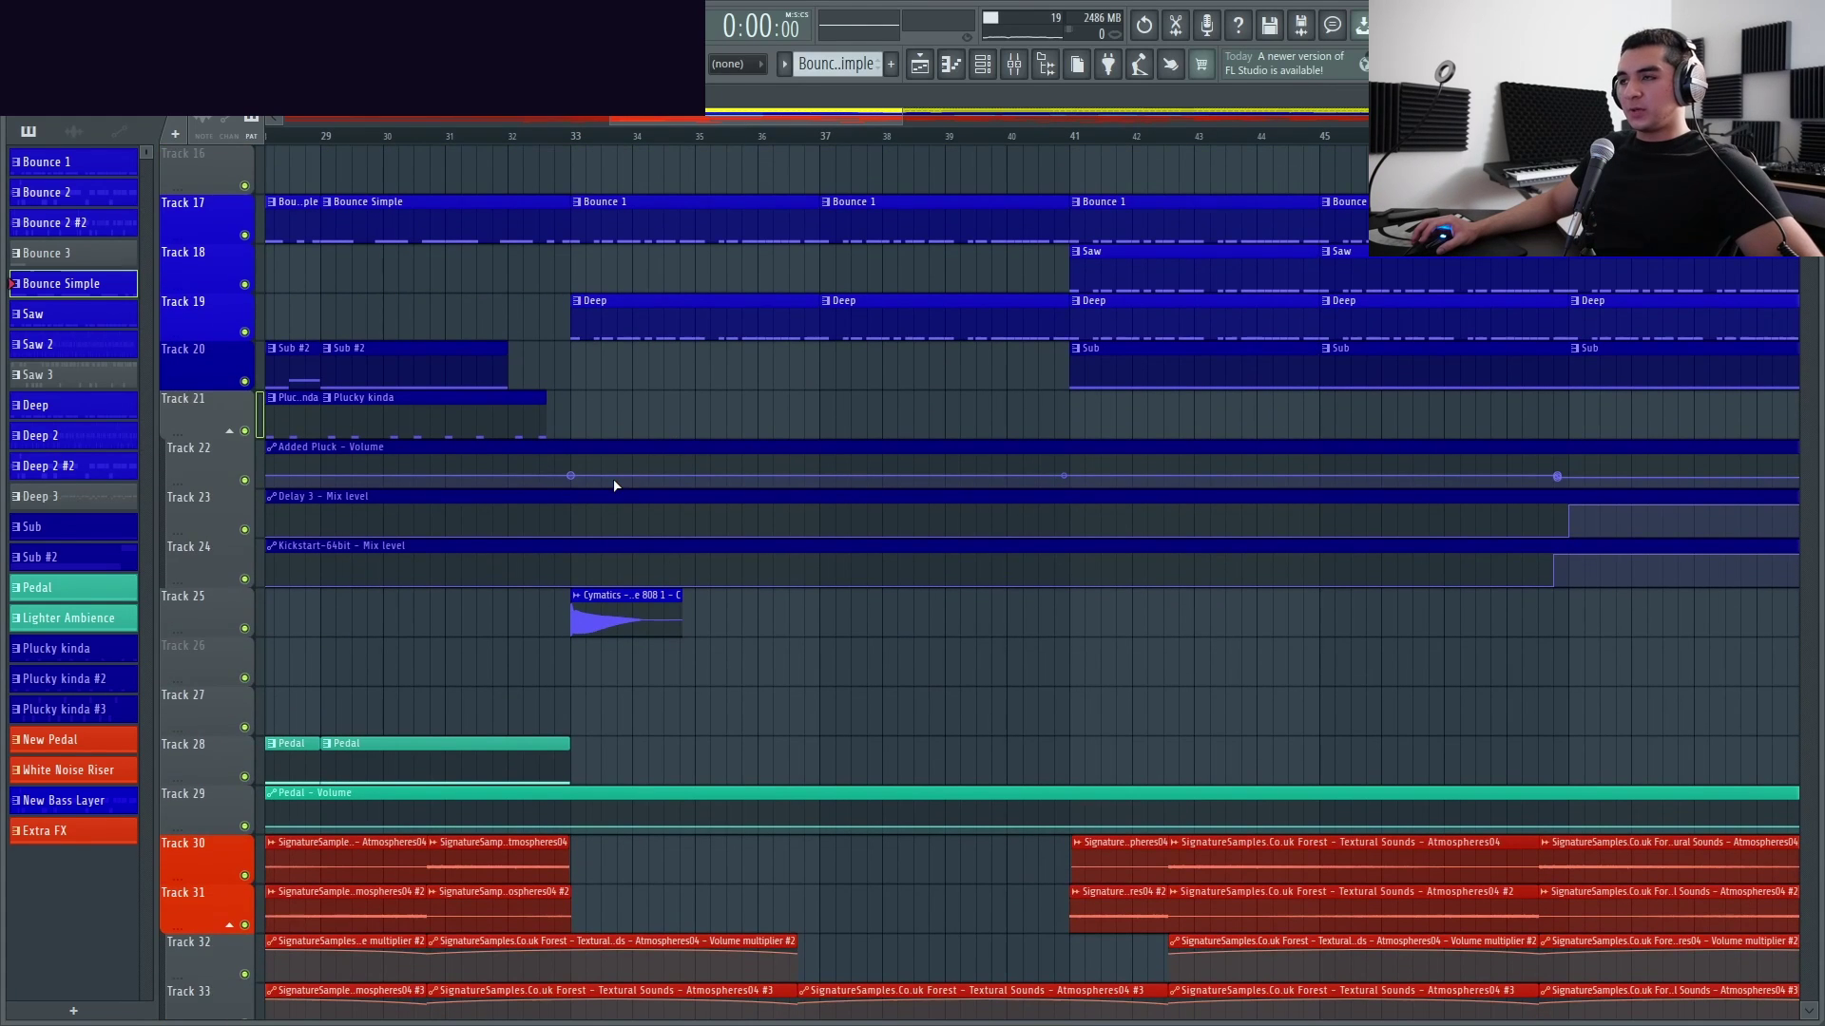
scroll(646, 466, "up", 7)
scroll(746, 424, "down", 3)
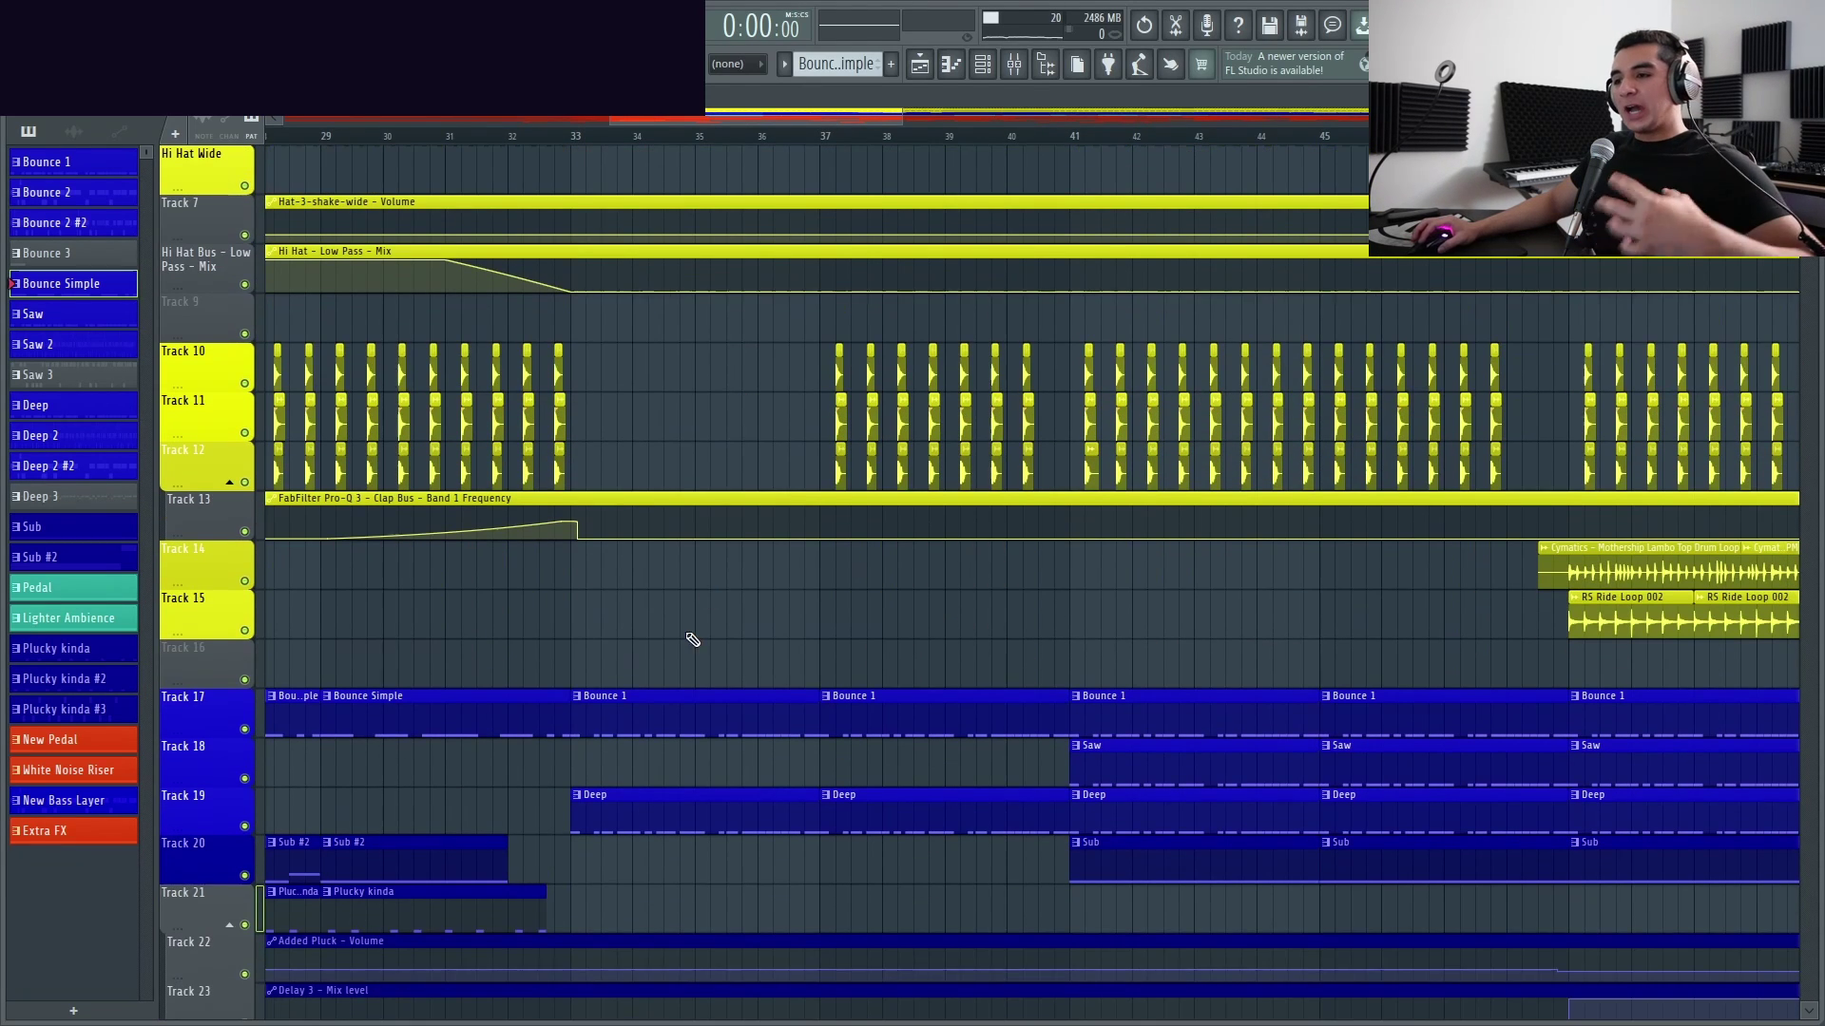
Examine the bass, 808, pedal and atmosphere tracks around bar 33 and check the project's list of audio clips
scroll(718, 664, "down", 2)
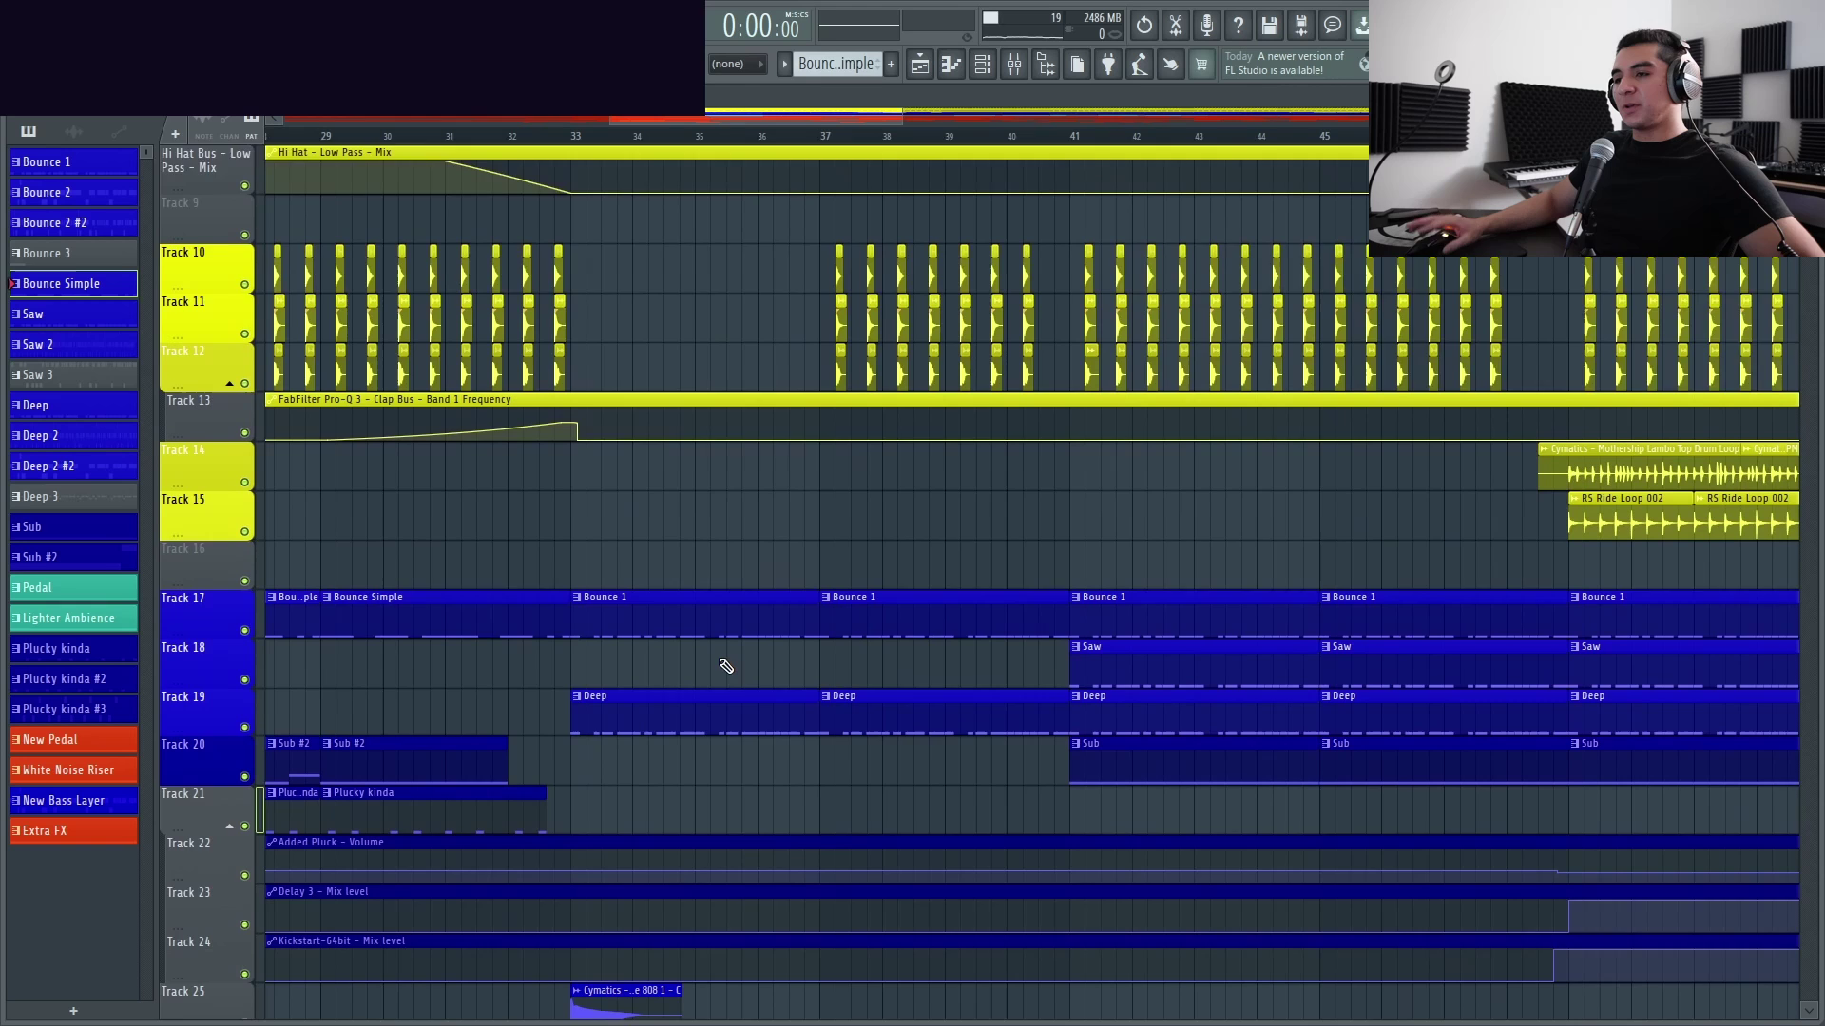
scroll(760, 646, "down", 3)
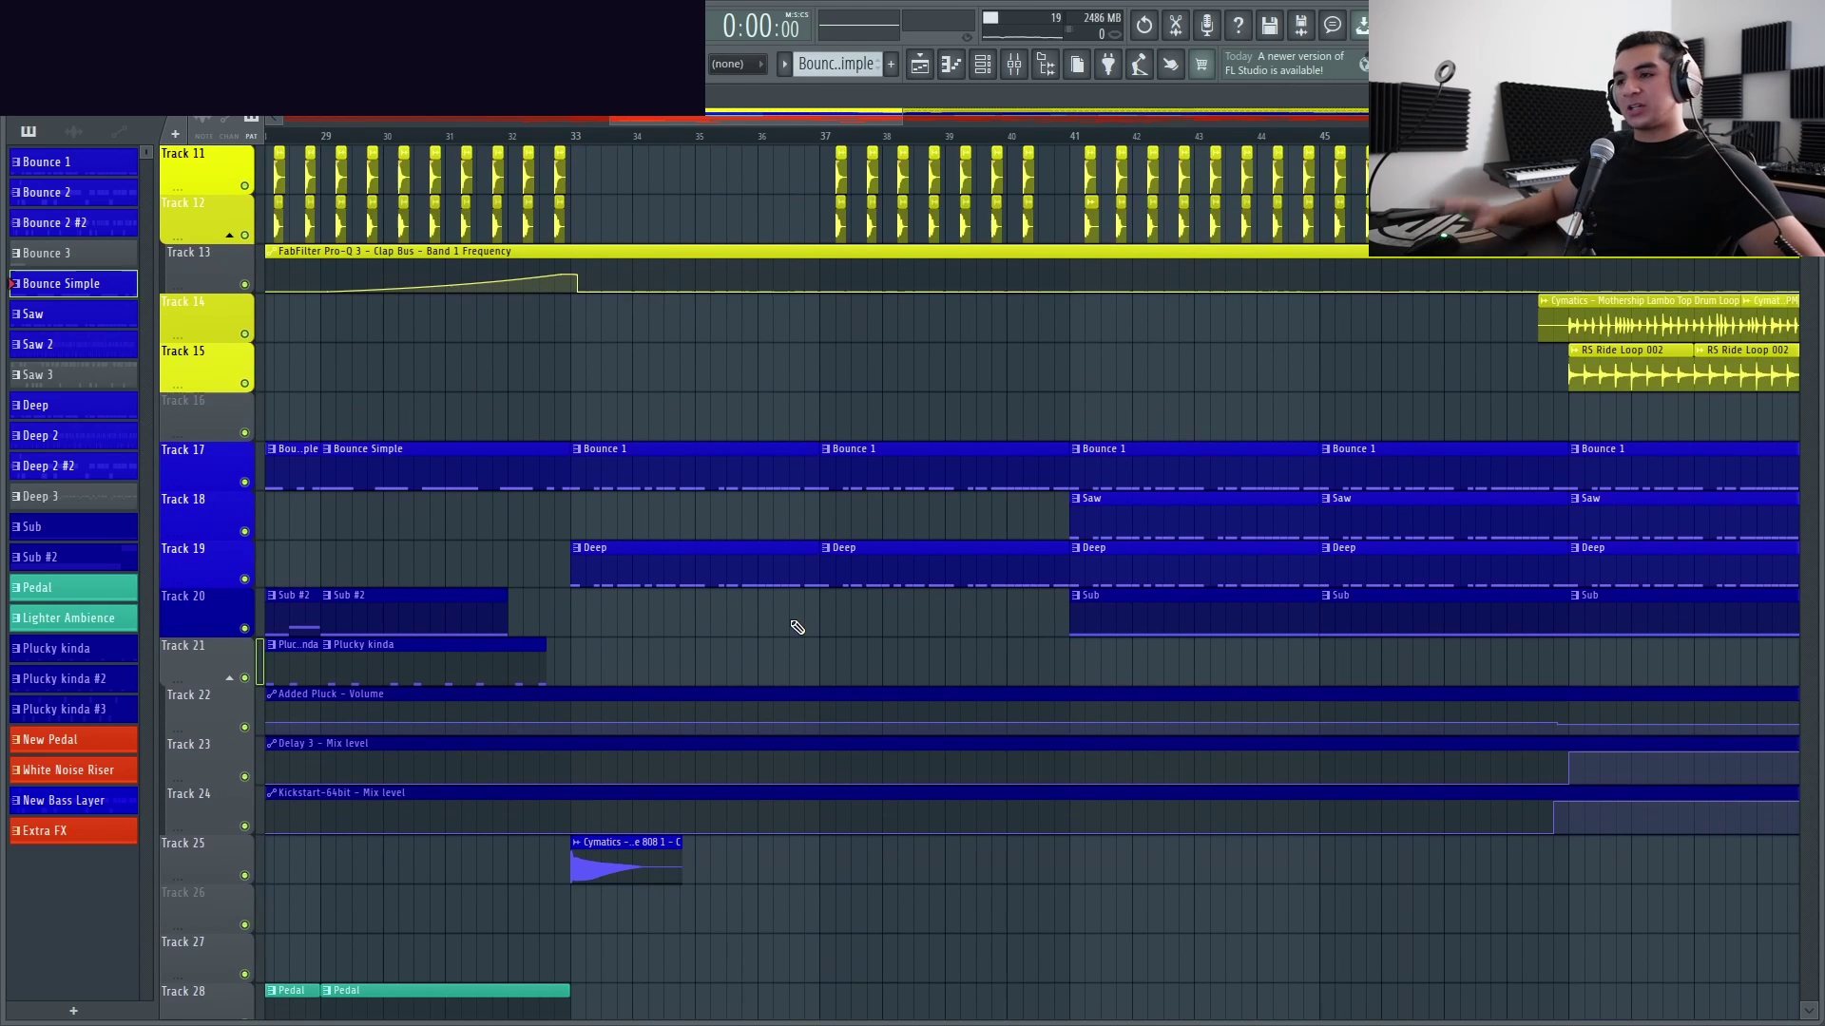
scroll(799, 624, "down", 2)
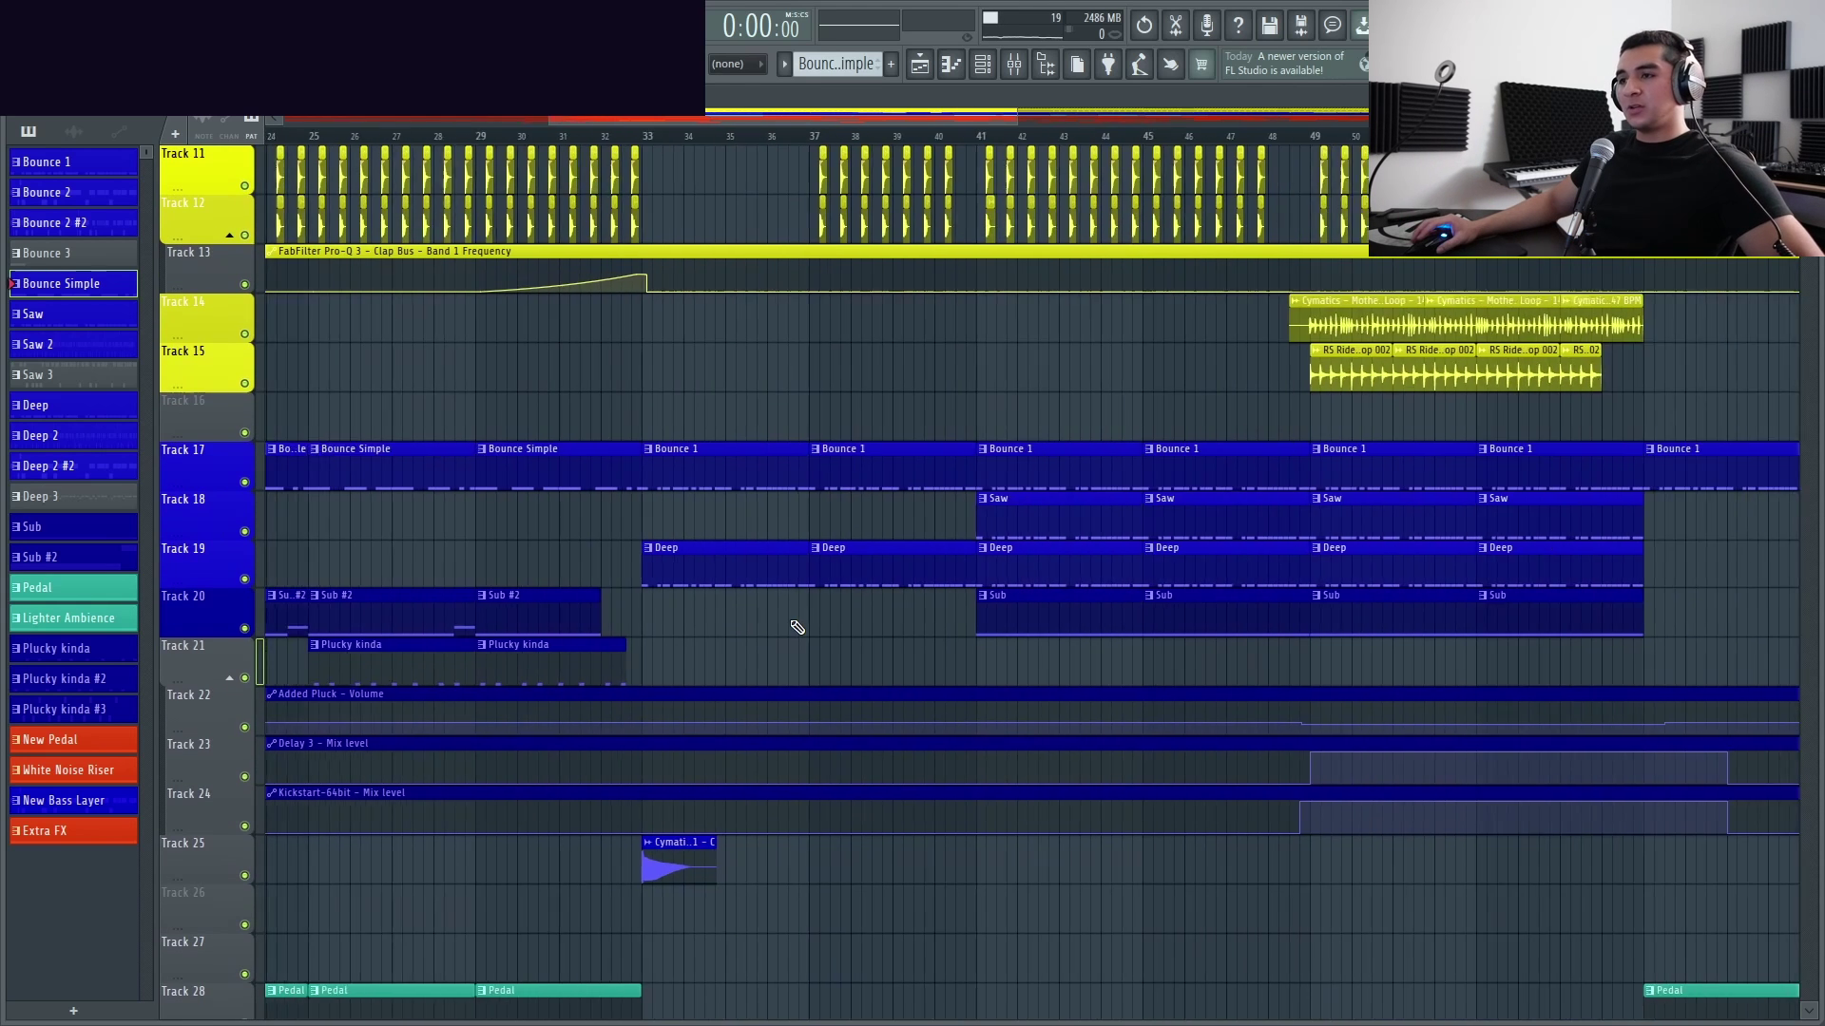
scroll(694, 551, "down", 2)
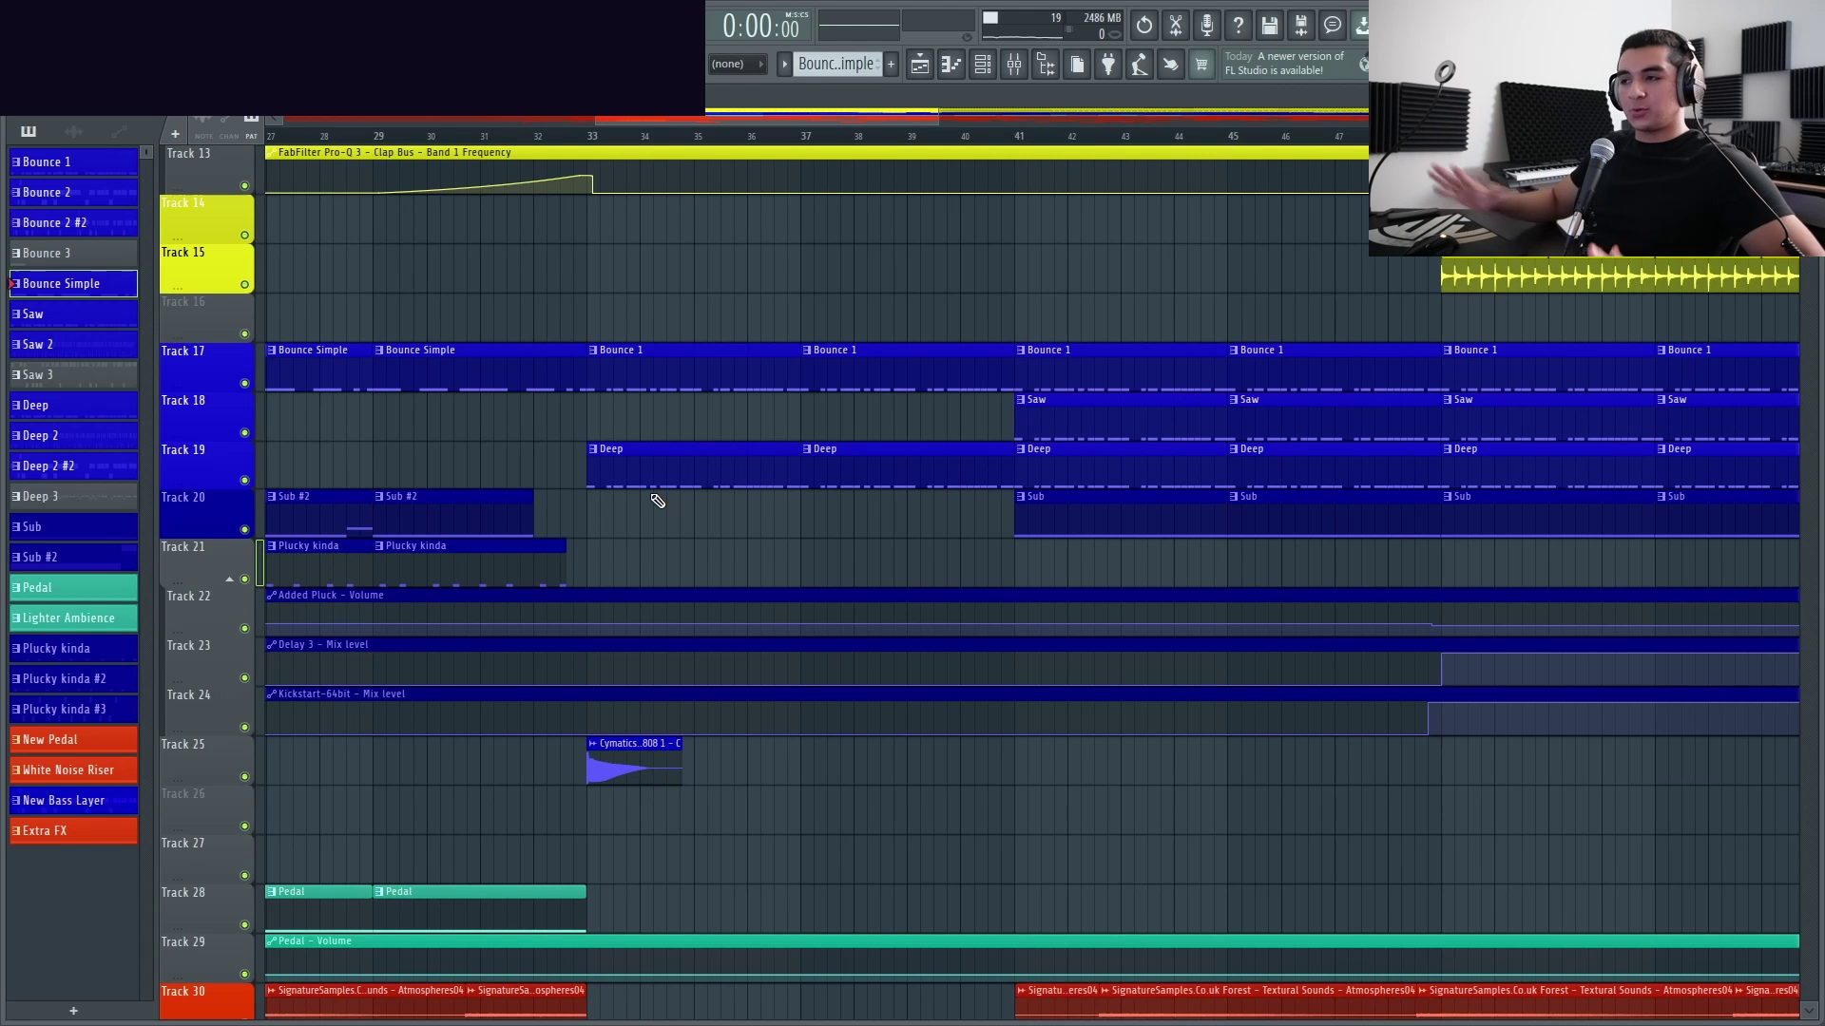
scroll(639, 501, "down", 13)
scroll(635, 499, "up", 6)
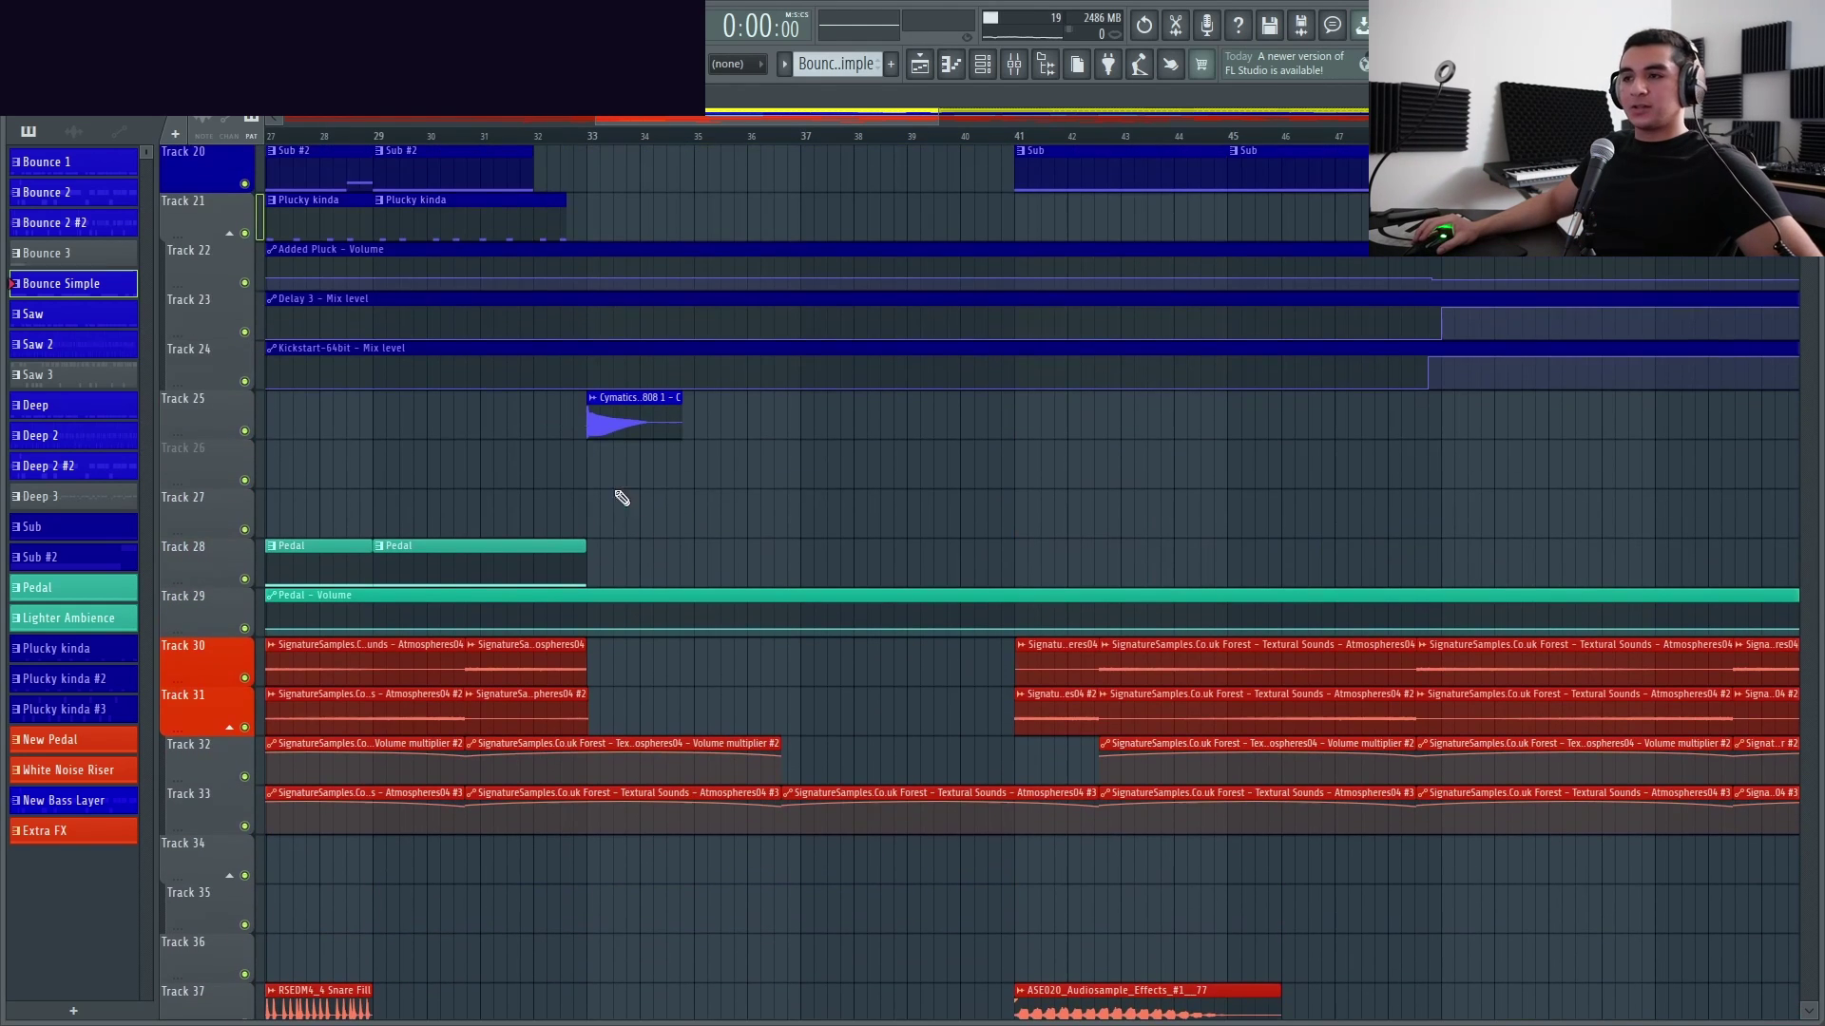
left_click(75, 132)
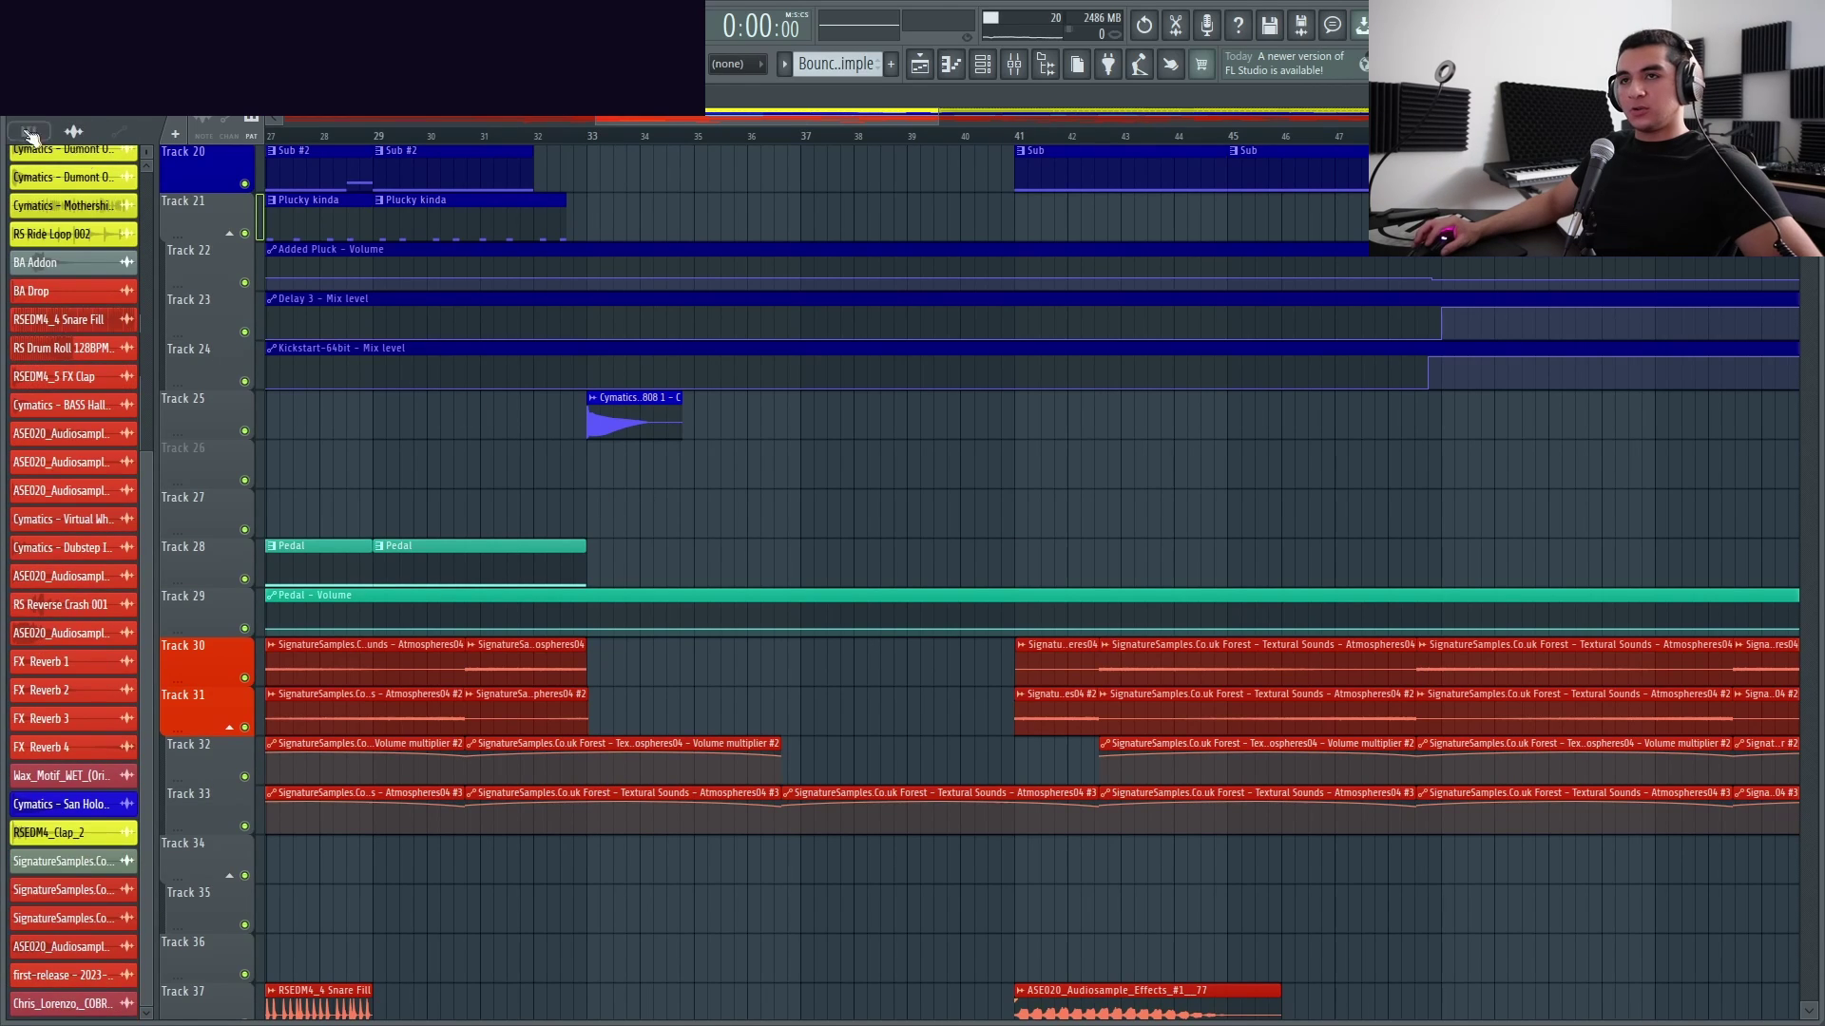
left_click(27, 132)
Play from bar 33 while examining the Bounce 1 and Deep bass clips and the clap entry at bar 37
scroll(504, 374, "up", 8)
scroll(665, 549, "up", 6)
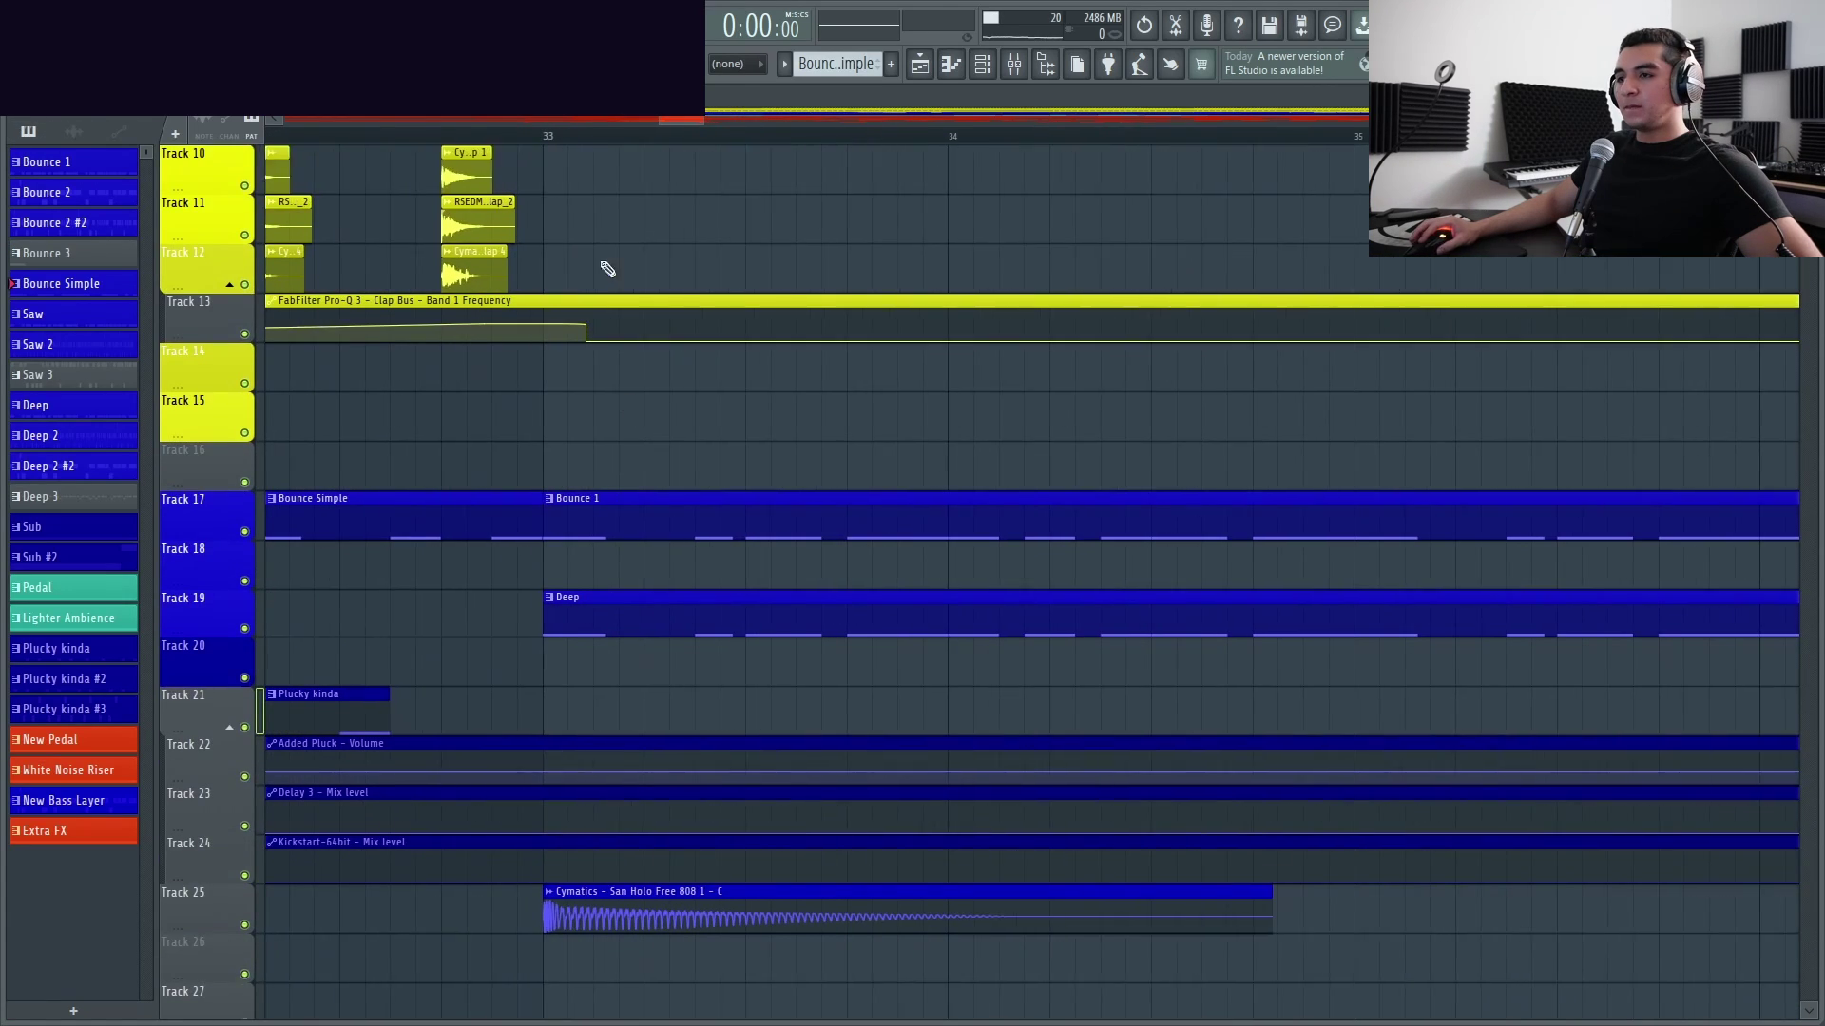
scroll(612, 328, "down", 1)
key("space")
scroll(525, 326, "down", 6)
scroll(641, 411, "up", 4)
scroll(630, 433, "up", 6)
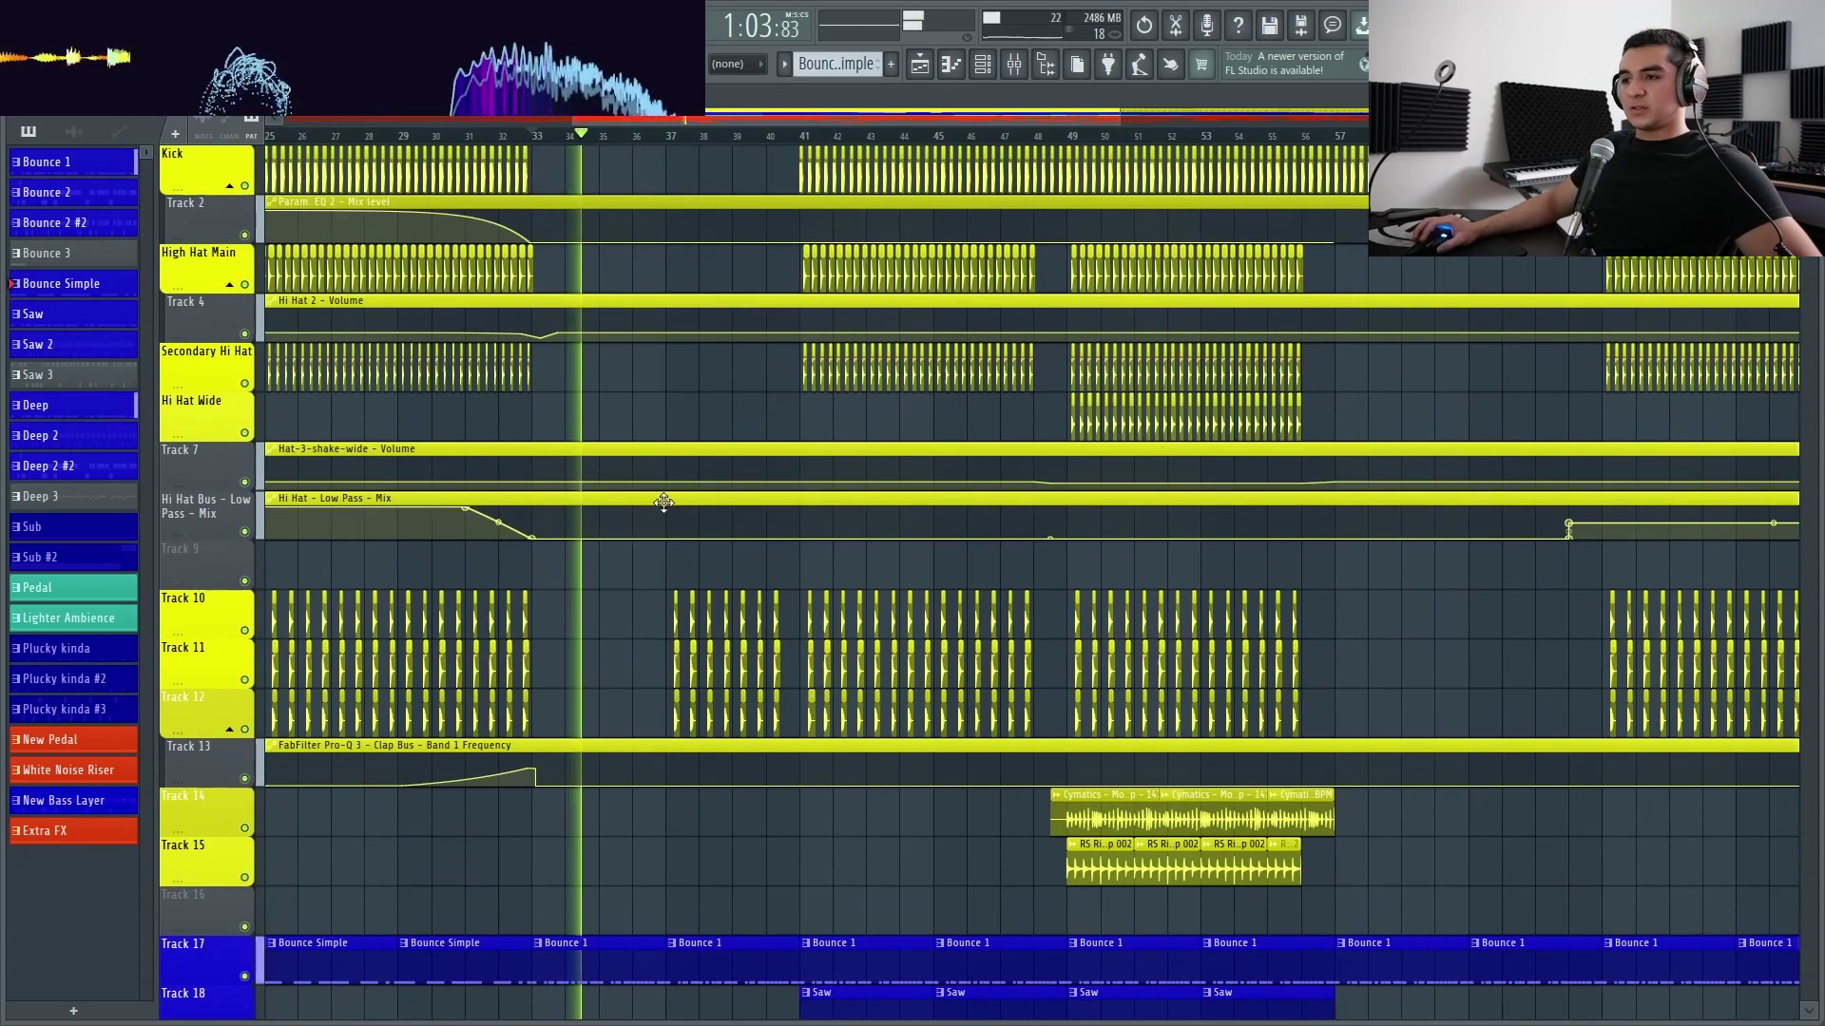
scroll(670, 511, "down", 3)
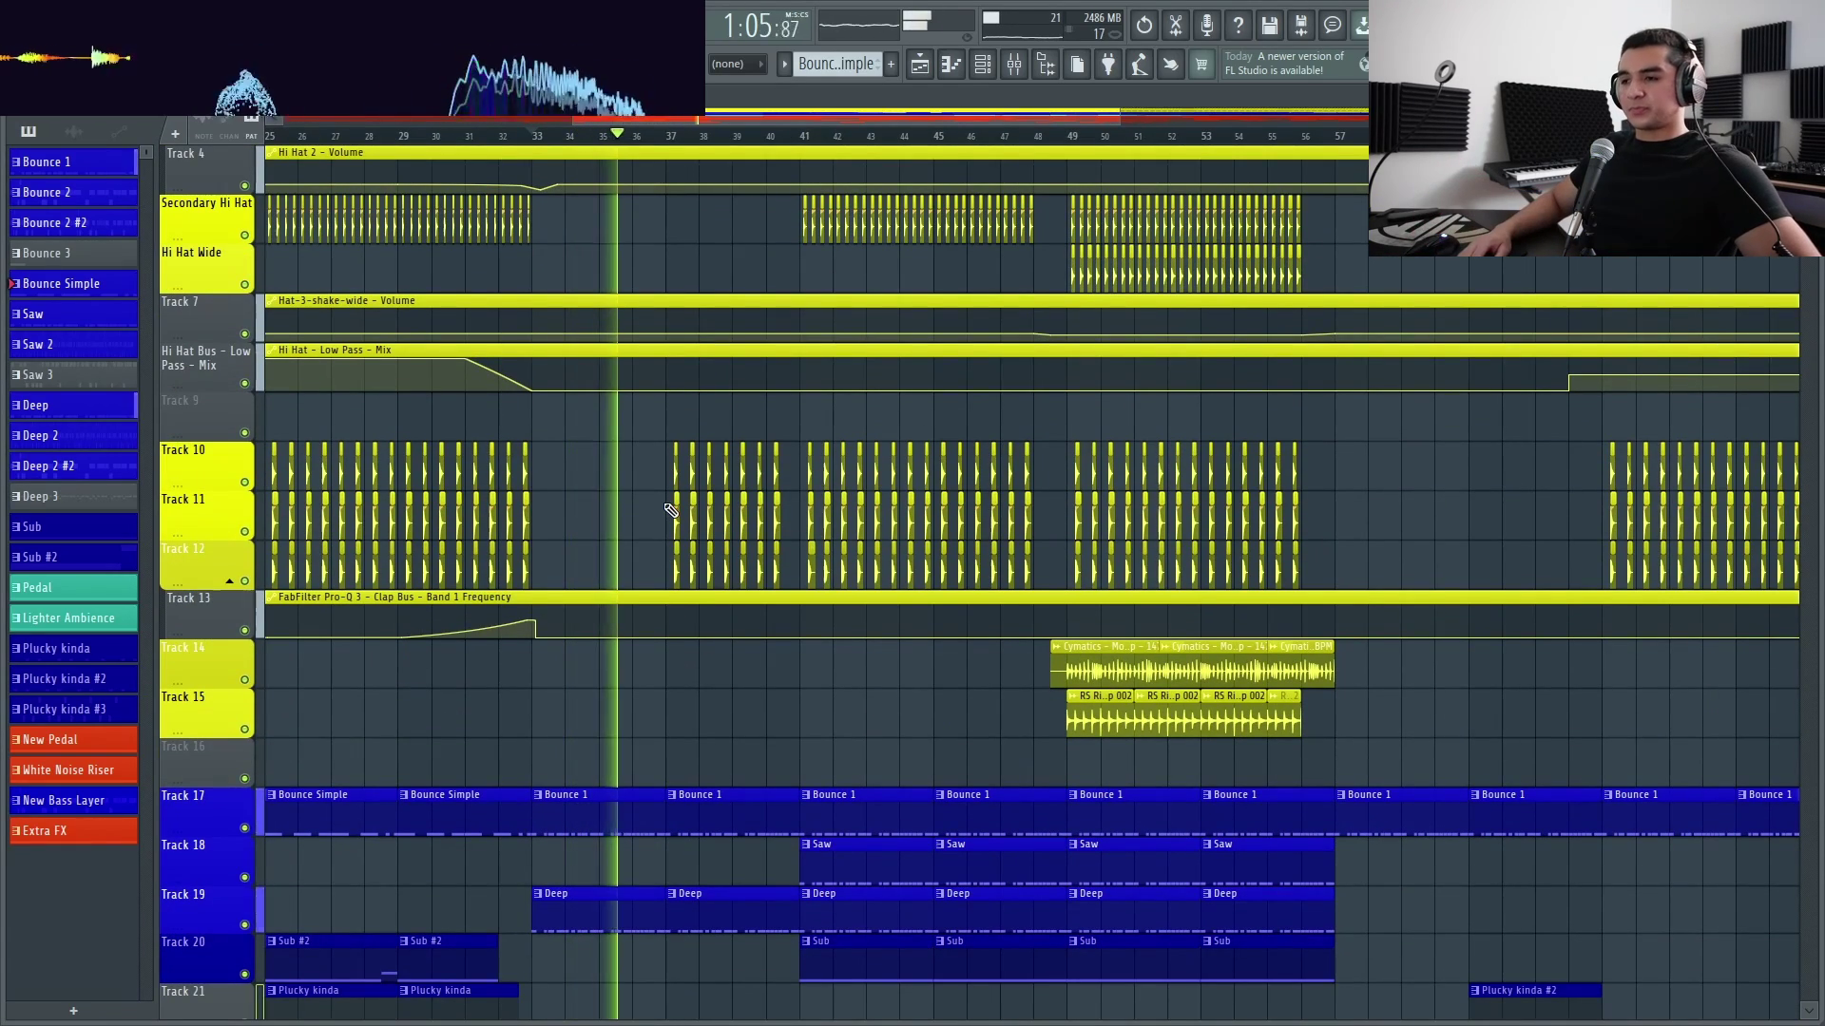
scroll(675, 532, "down", 3)
scroll(717, 587, "up", 5)
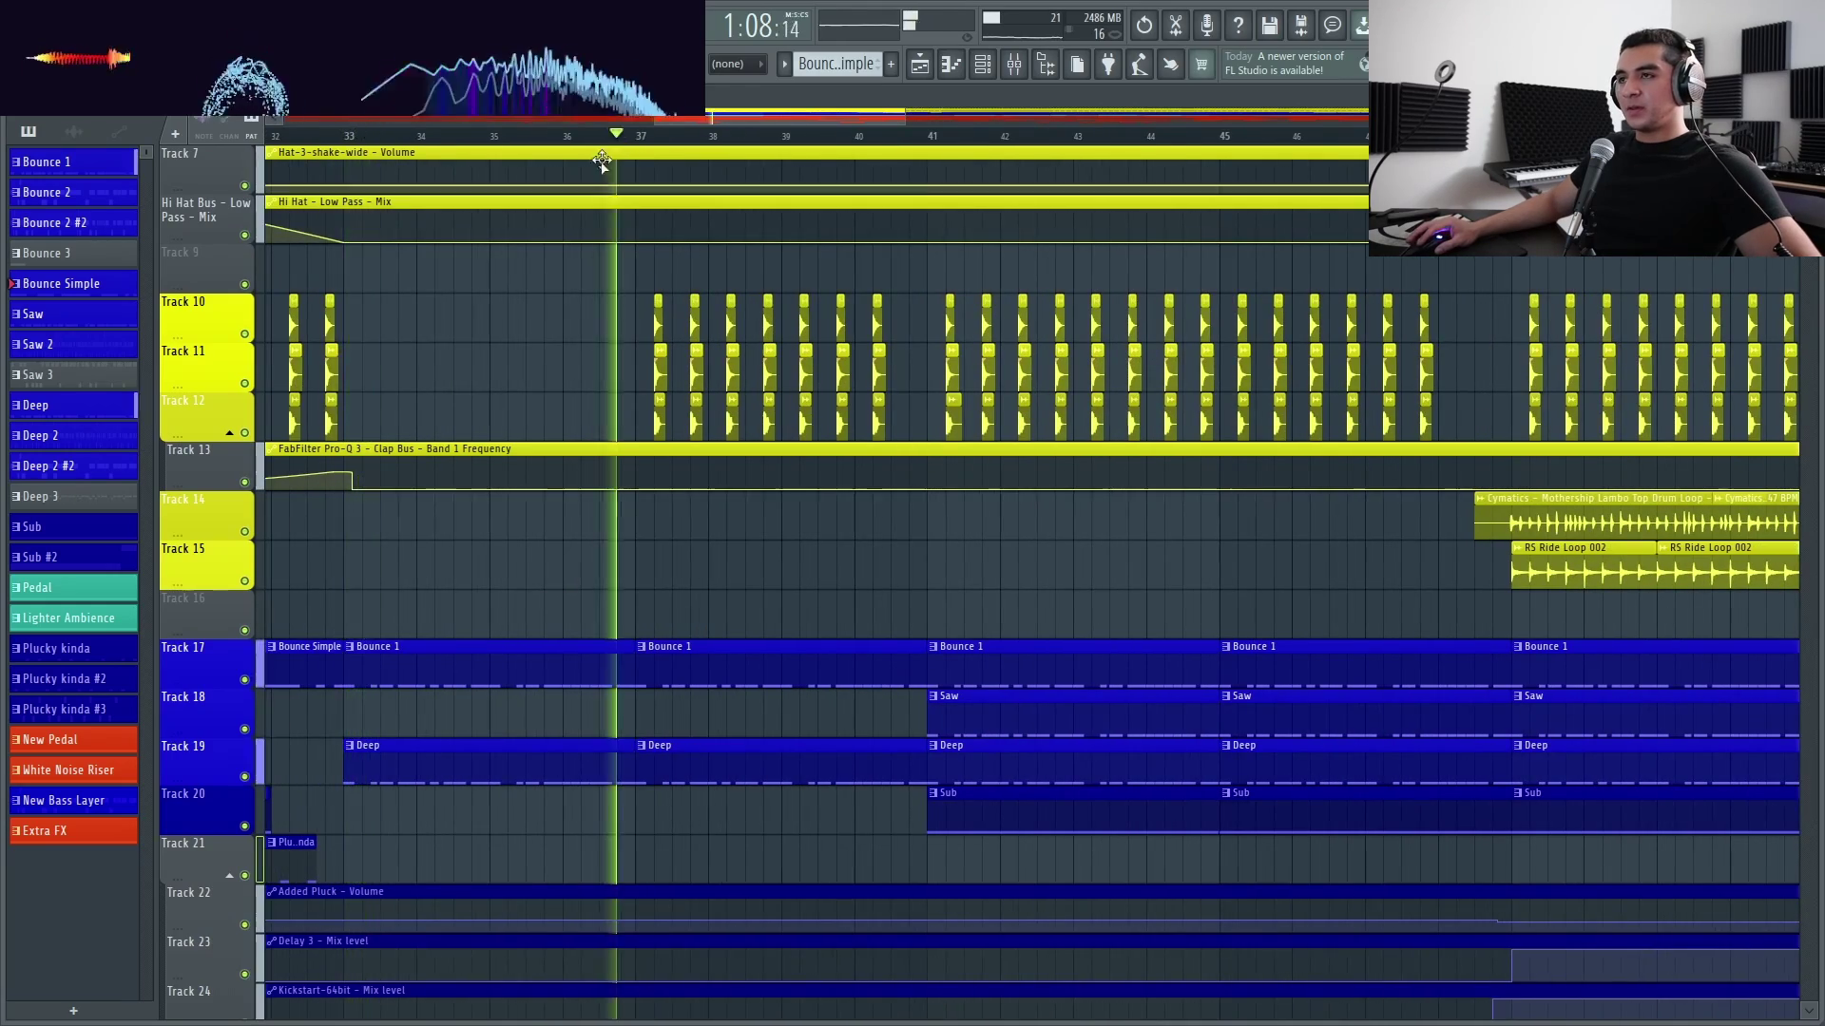
Listen through the transition into bar 37 and examine the FX Reverb clips on Tracks 53 and 54
scroll(591, 439, "down", 4)
scroll(584, 494, "up", 2)
scroll(578, 544, "down", 20)
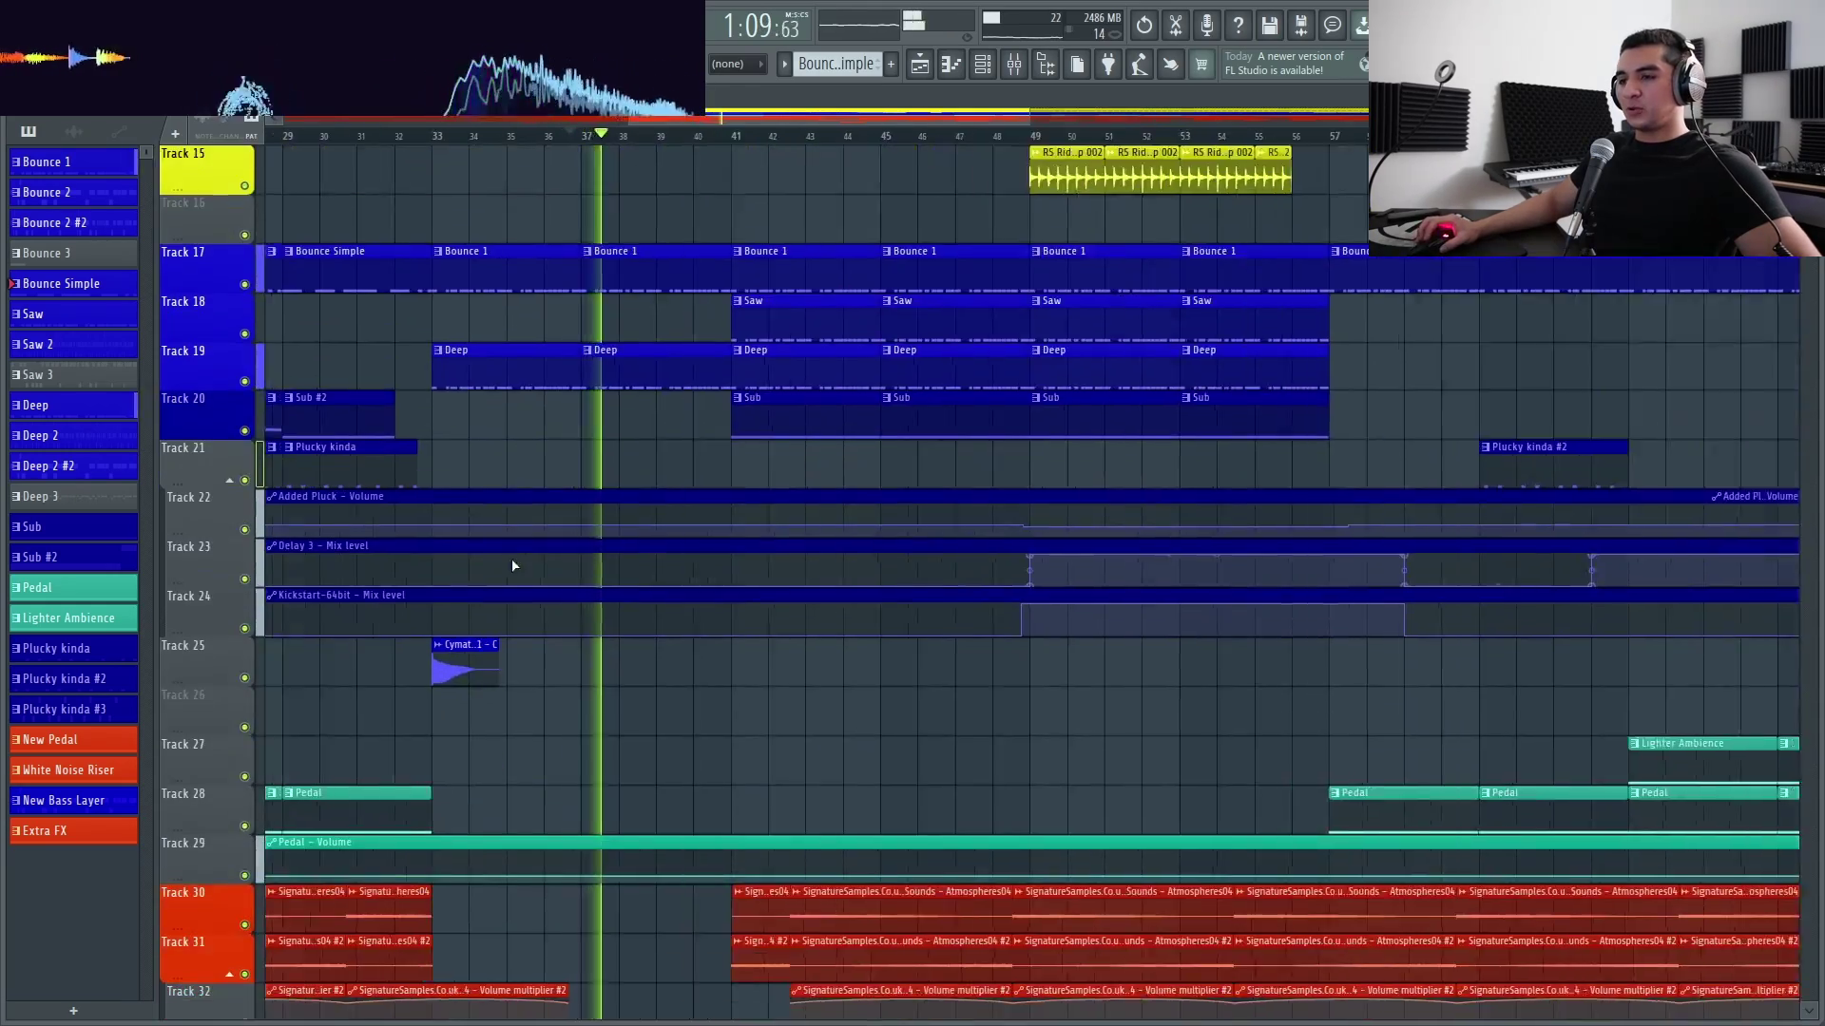
scroll(511, 557, "up", 3)
scroll(618, 827, "up", 20)
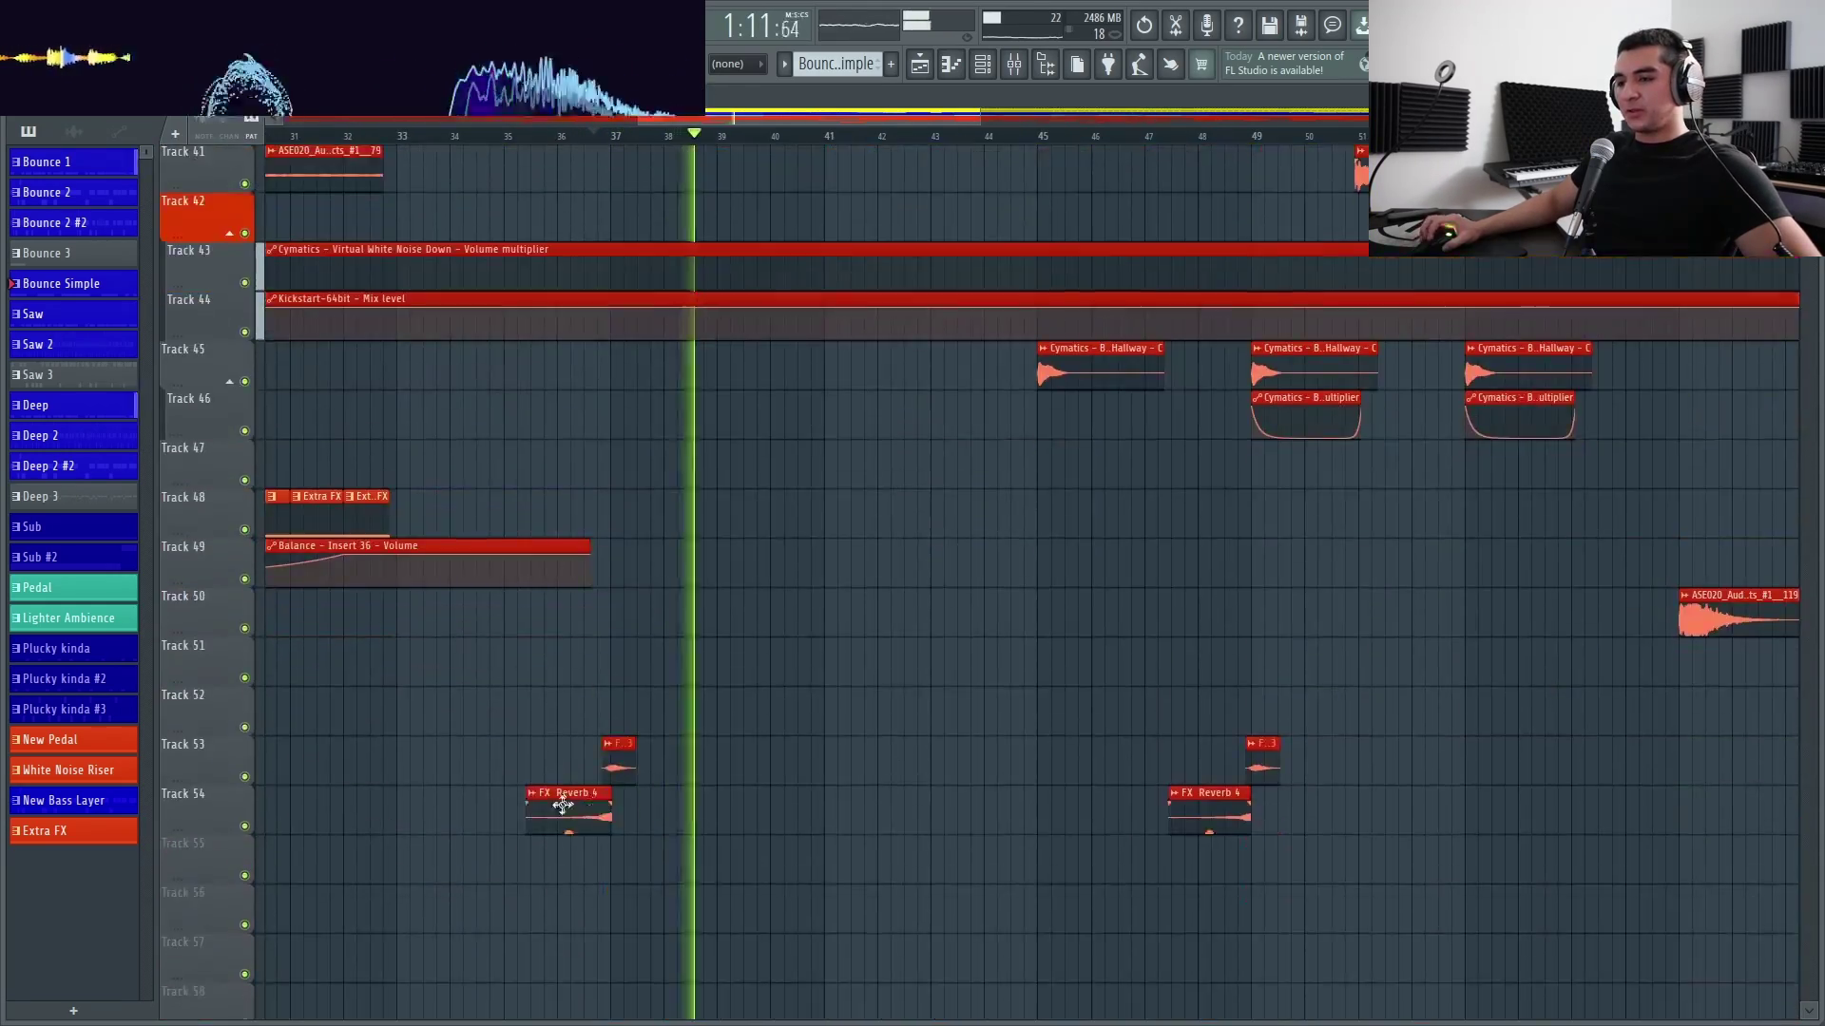
Examine the Bounce 1 clip's notes in the piano roll during playback, up to the pattern's end
scroll(613, 594, "down", 2)
scroll(665, 578, "down", 10)
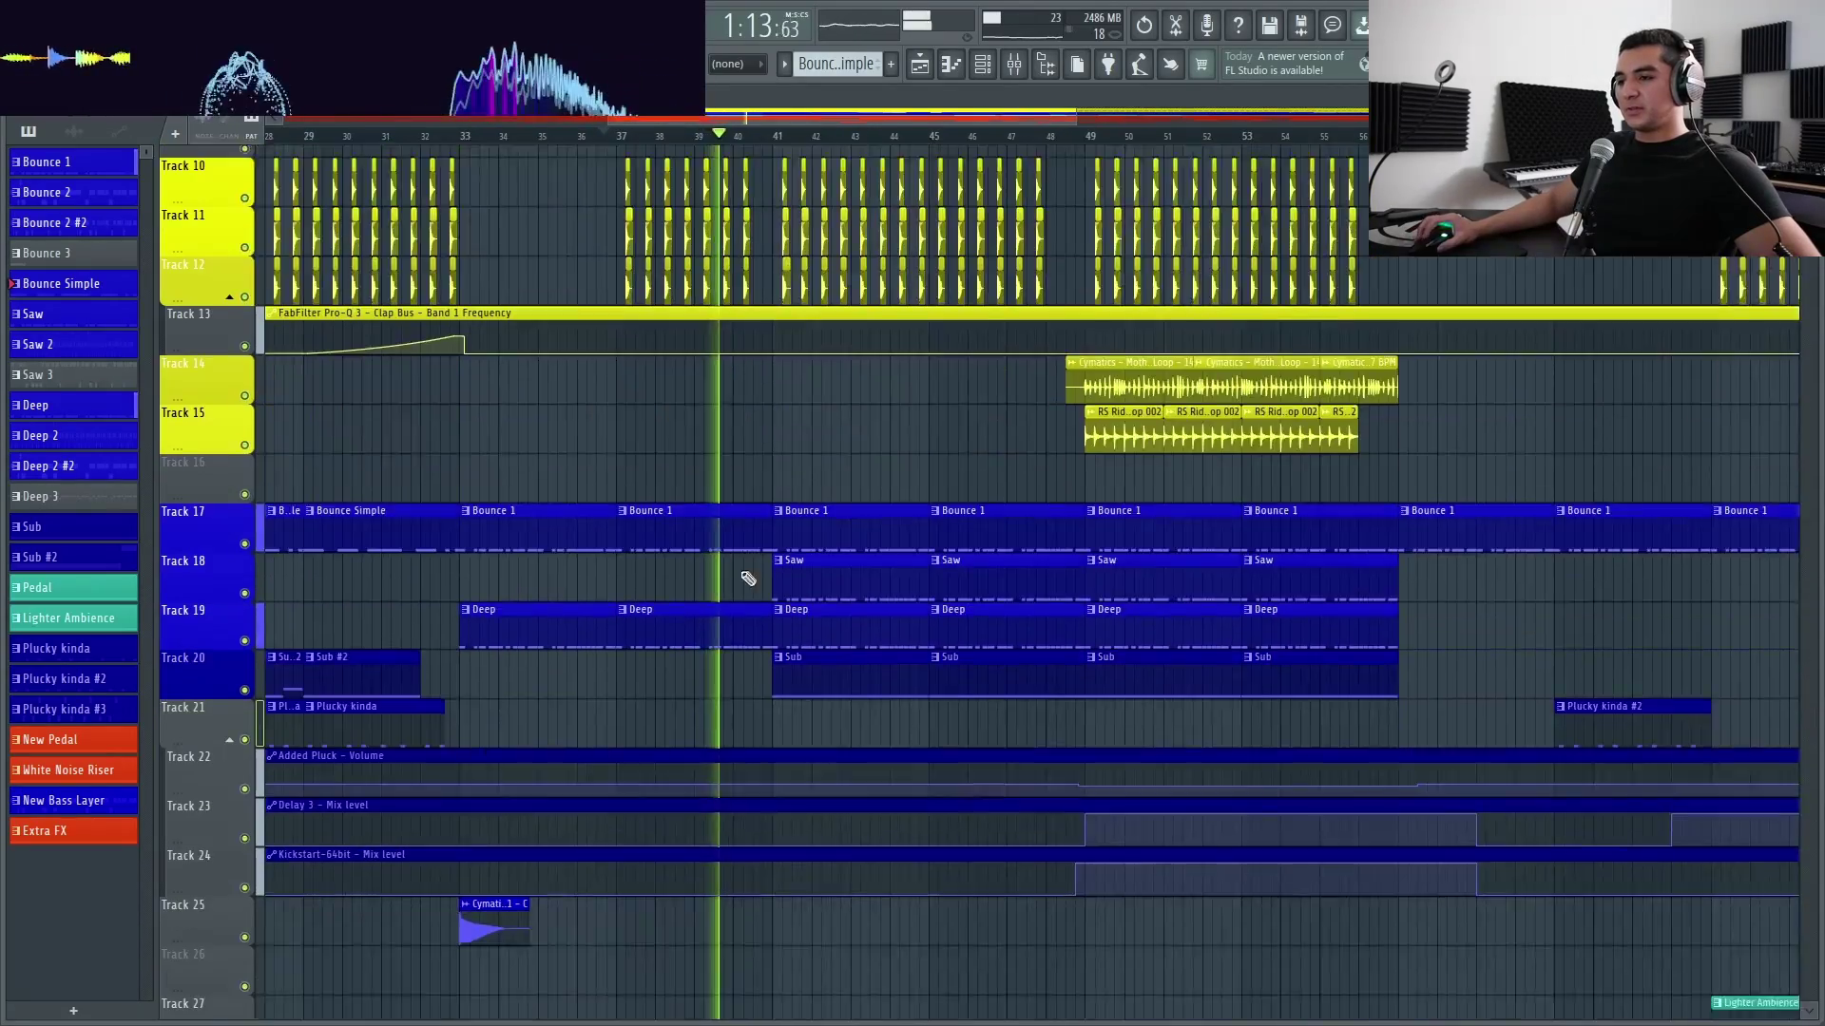
scroll(733, 599, "up", 4)
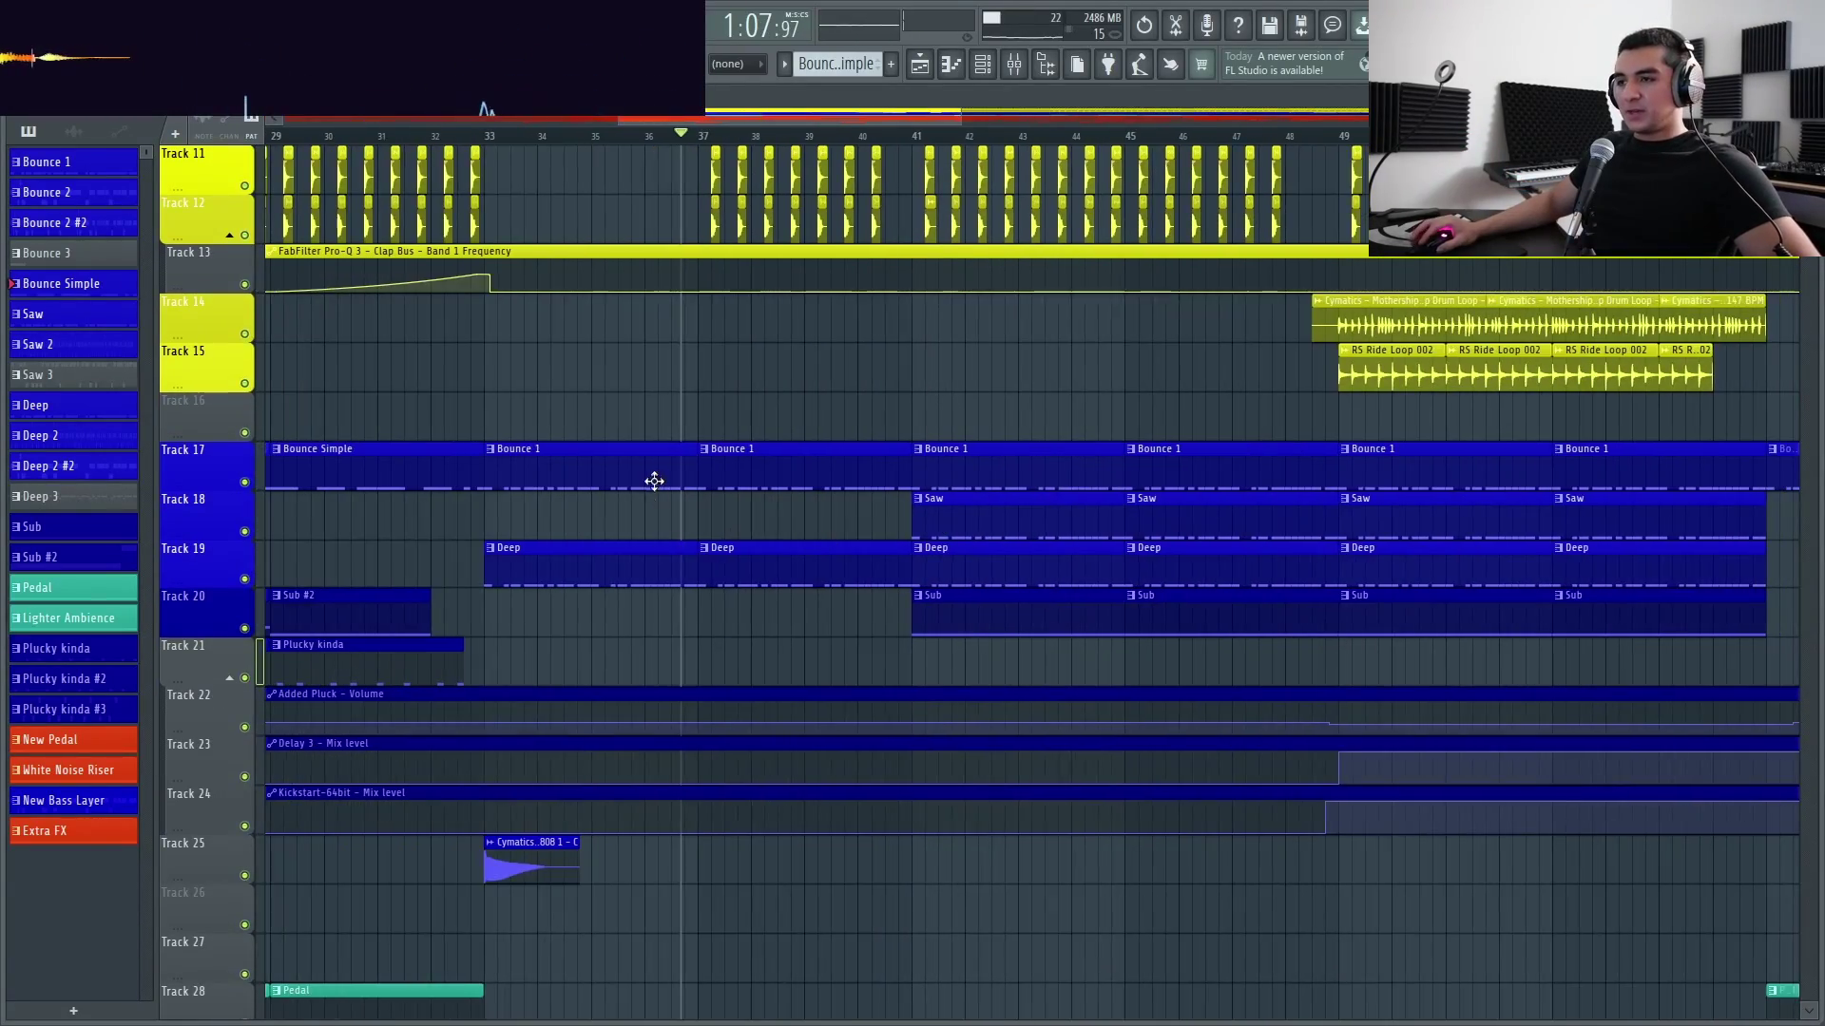
double_click(655, 483)
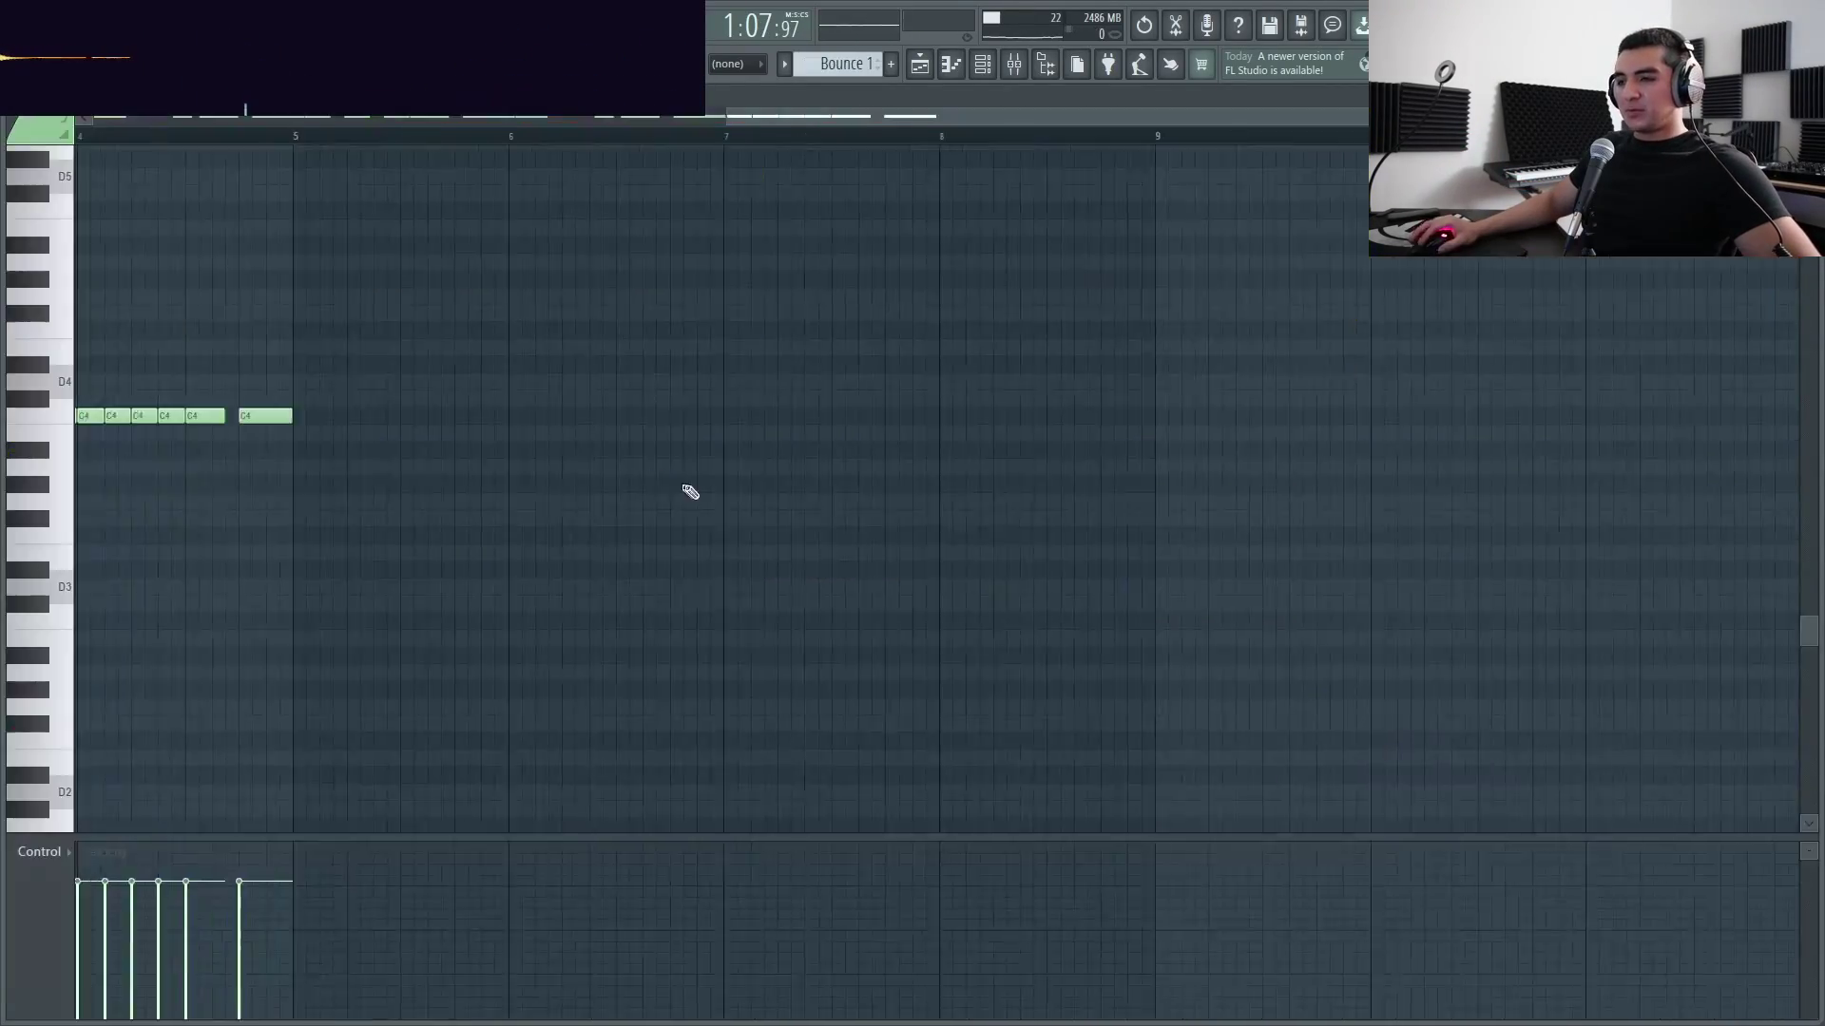
scroll(506, 322, "up", 3)
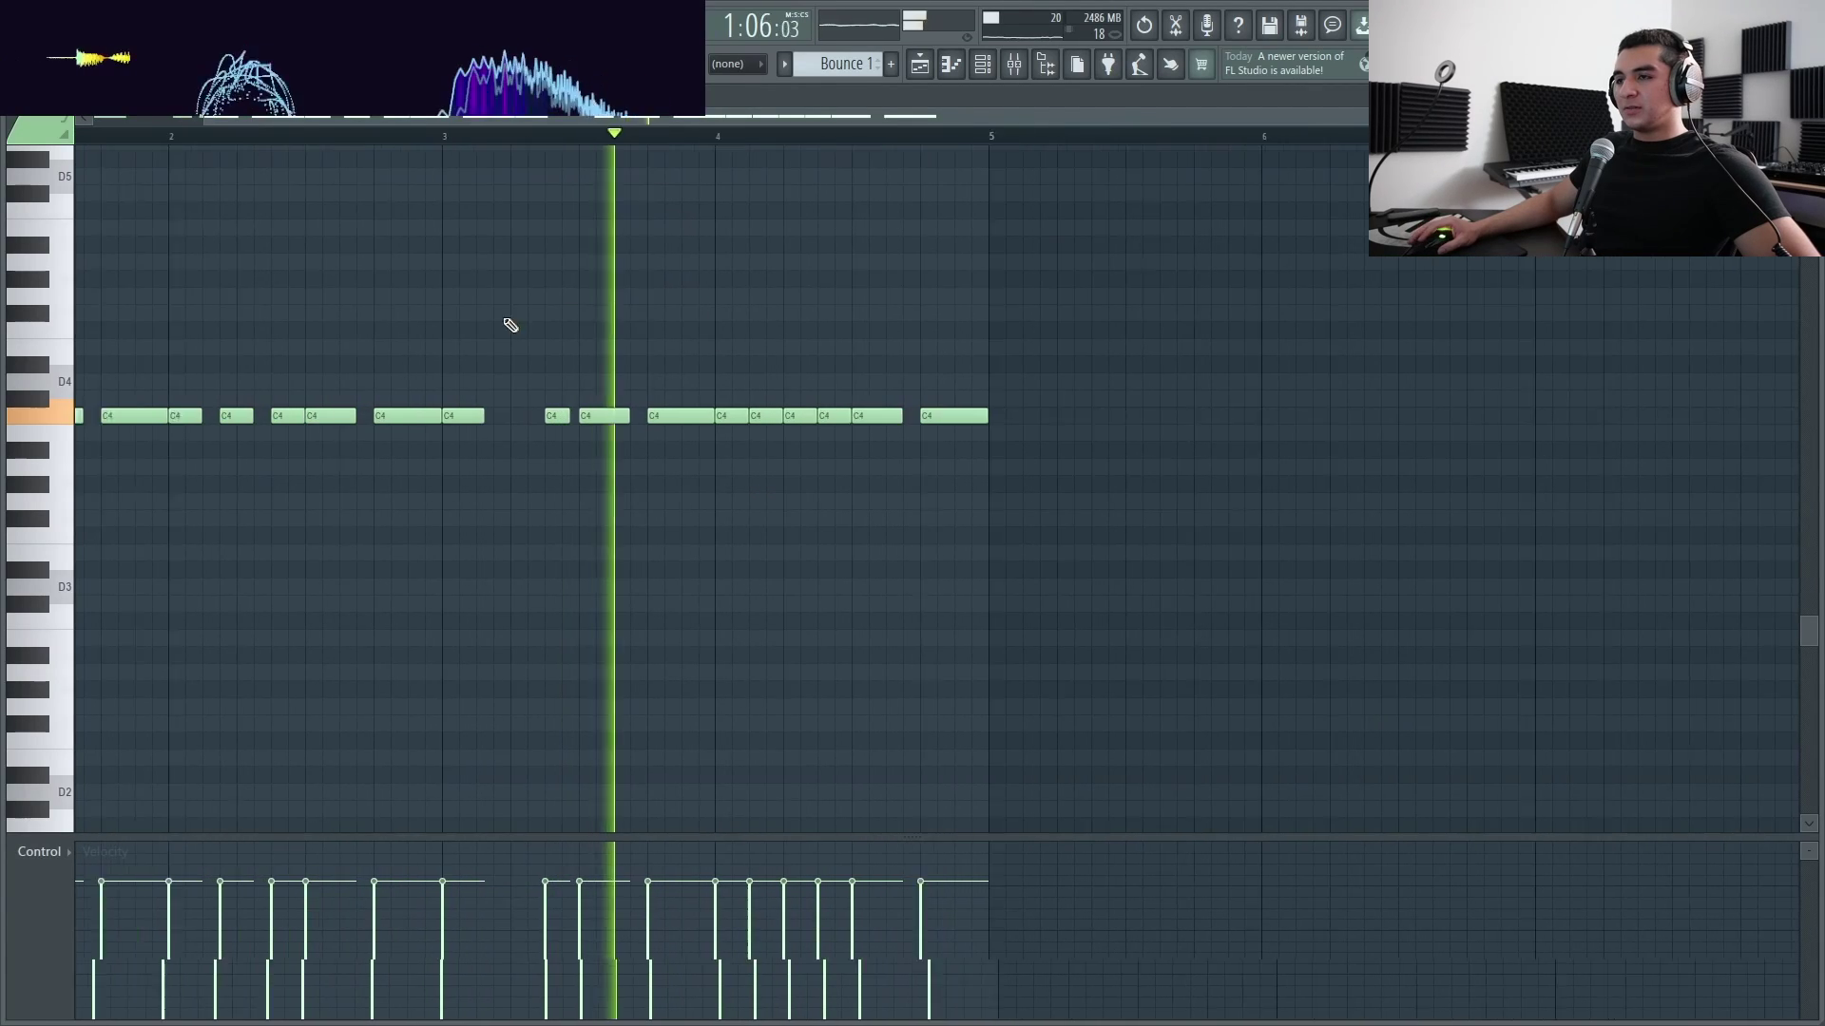
scroll(827, 389, "down", 1)
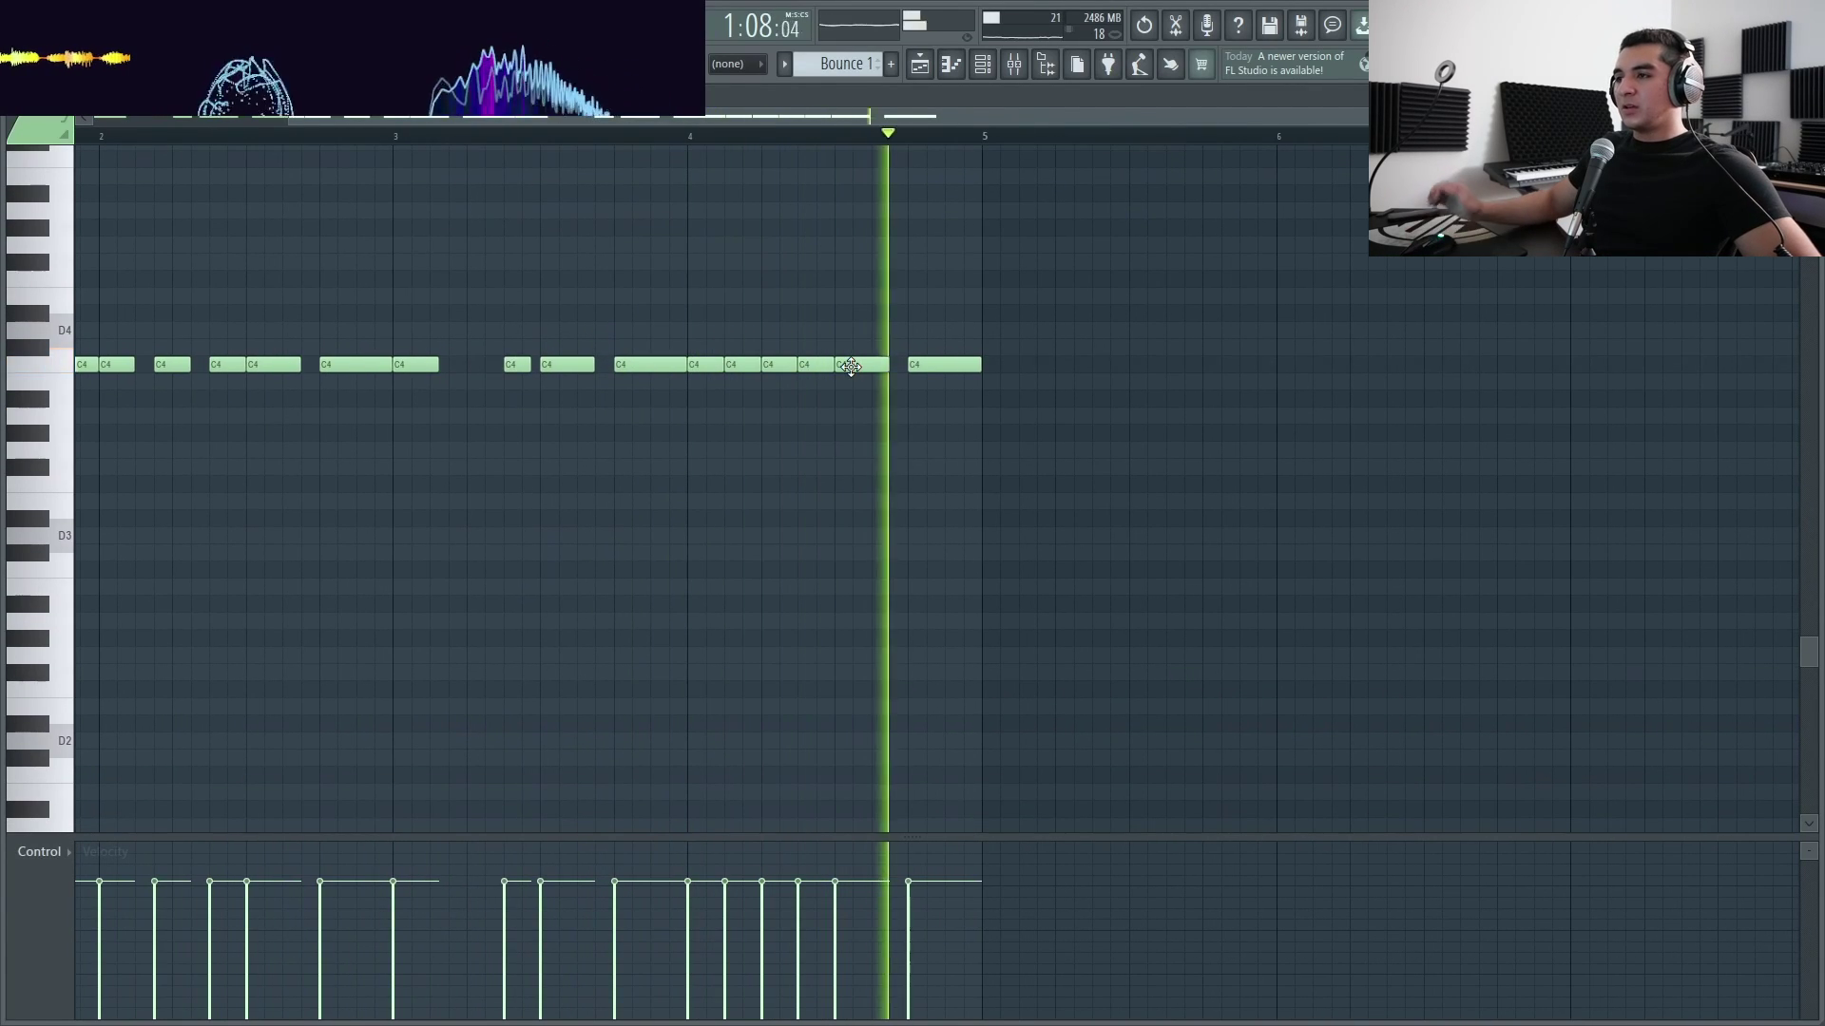
left_click(919, 64)
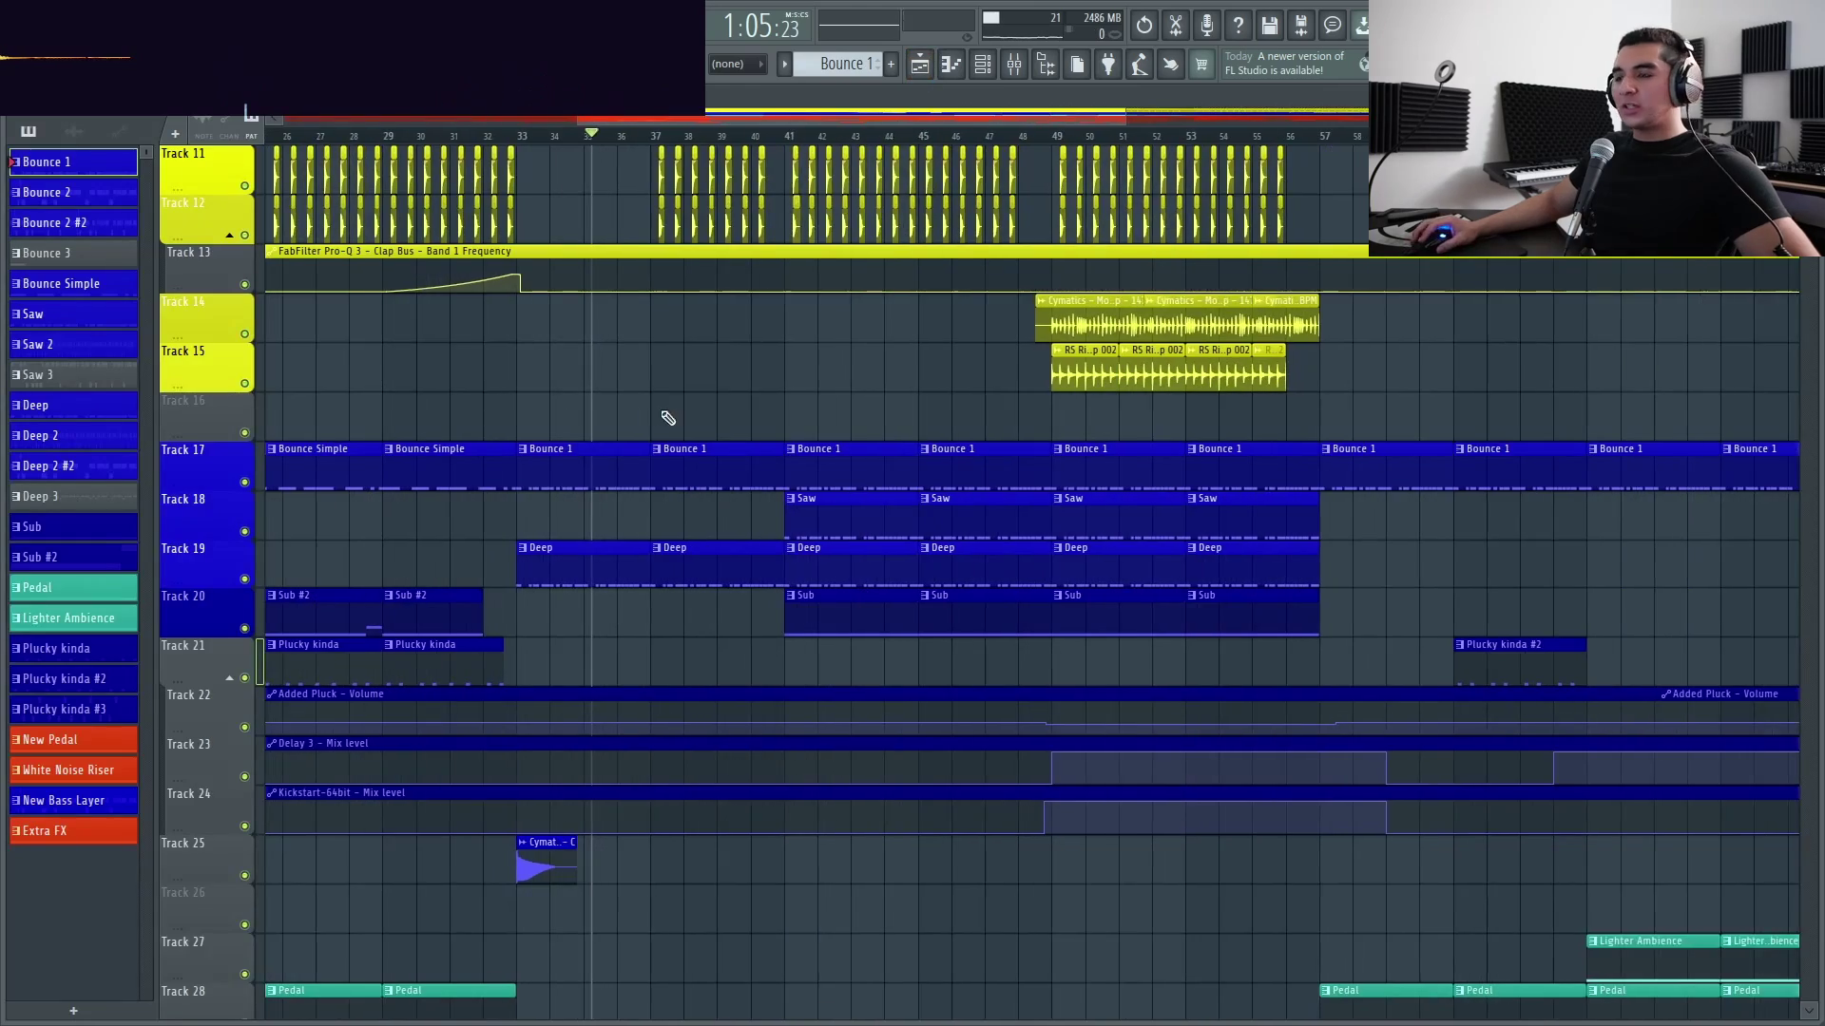
Compare the kick, hi-hat and clap clips between bars 33 and 41 with the bass clips below them
scroll(668, 415, "up", 5)
scroll(732, 485, "down", 2)
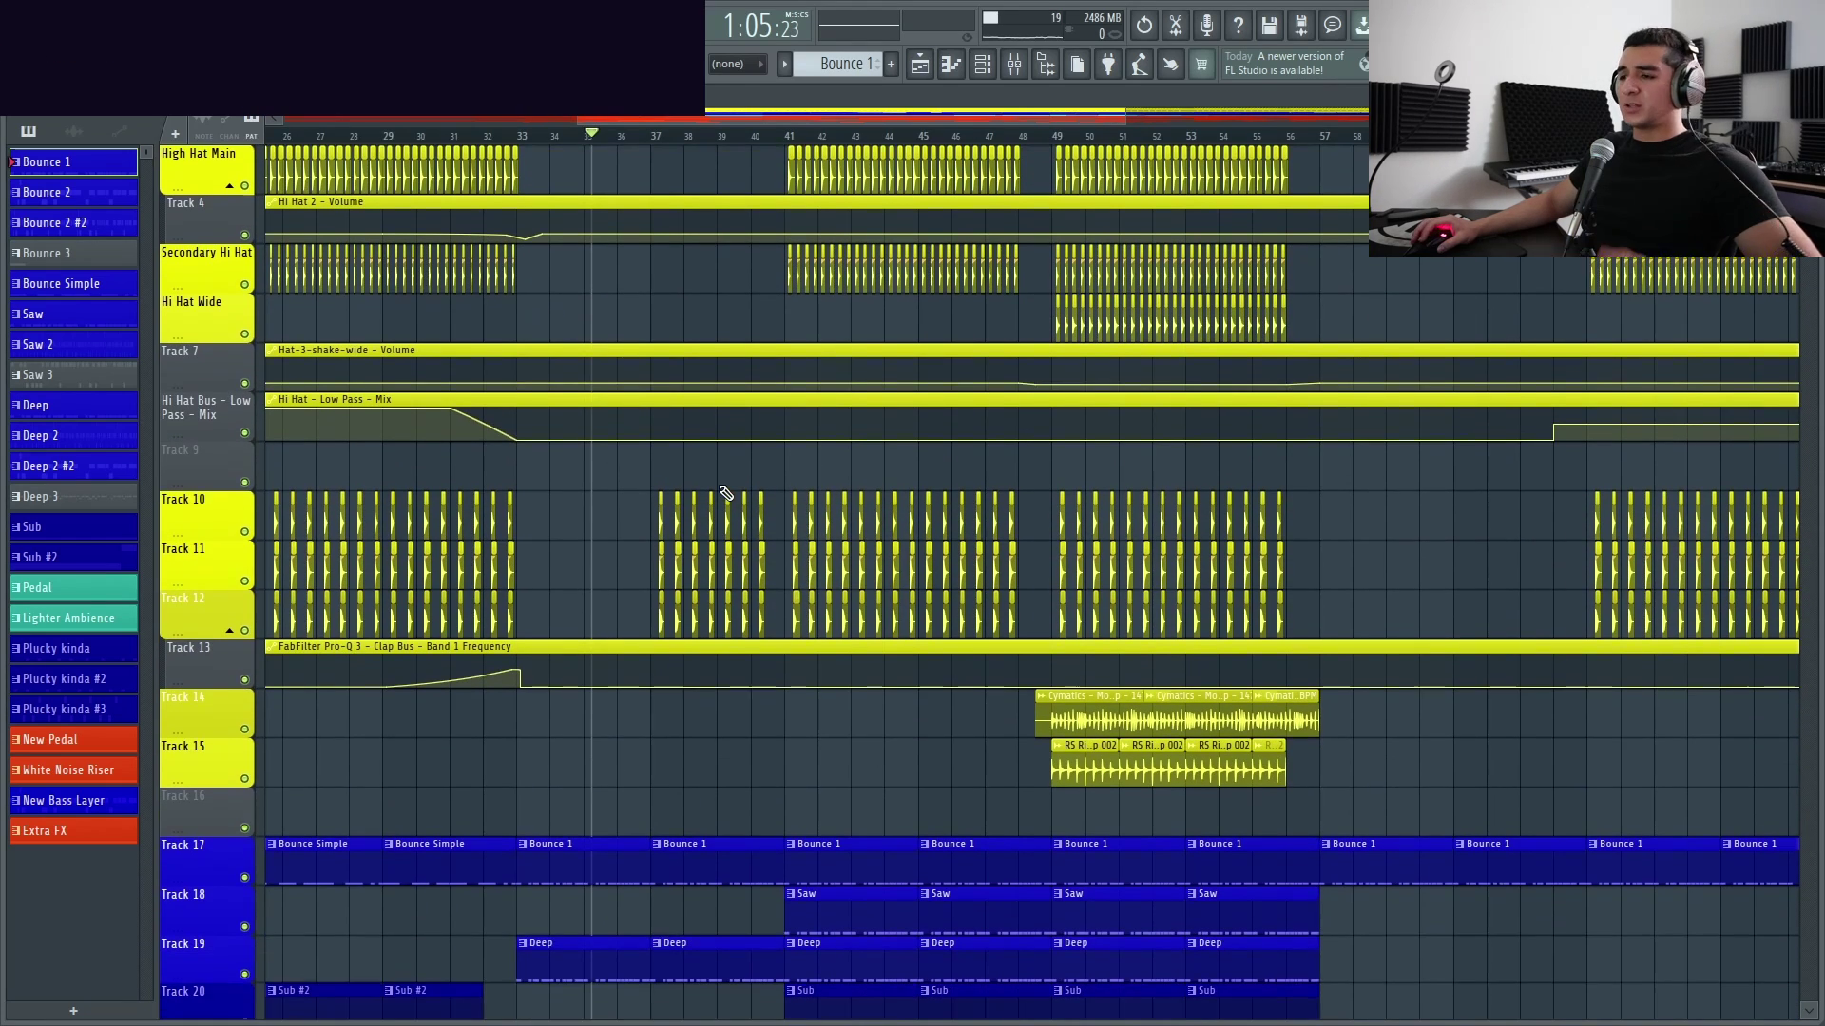
scroll(724, 493, "down", 4)
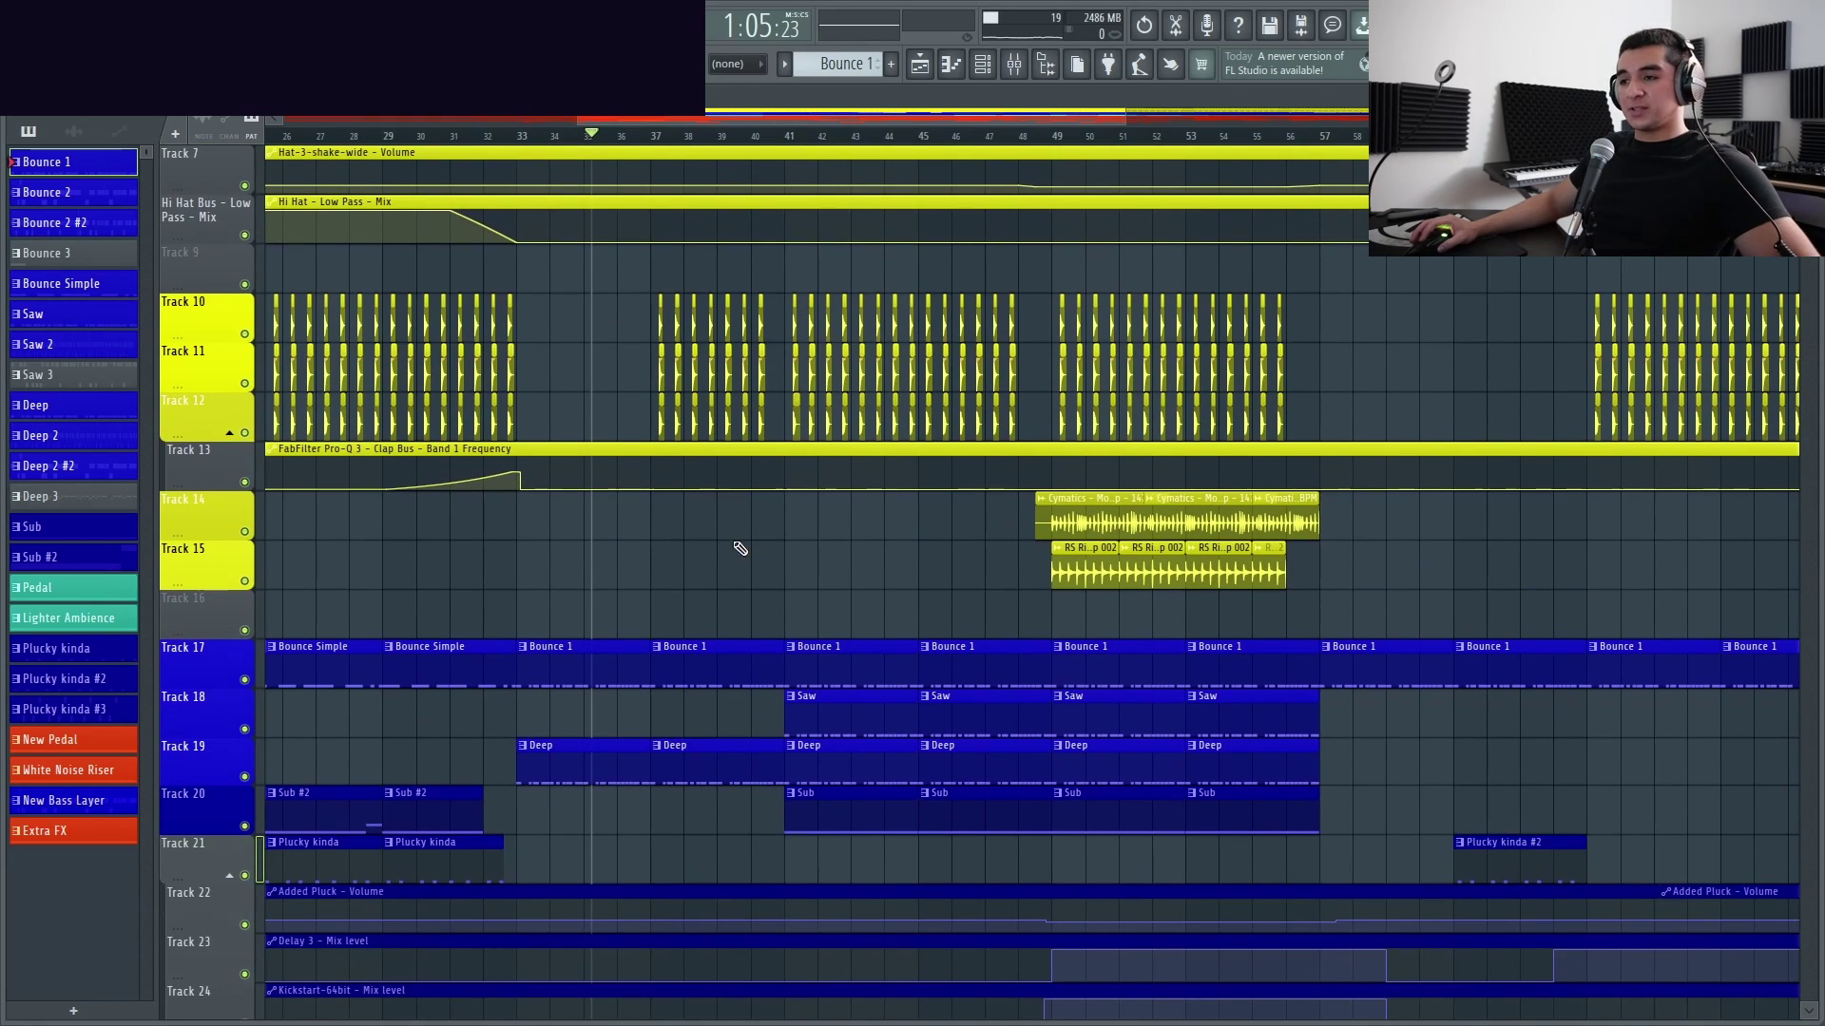
scroll(727, 552, "down", 3)
scroll(749, 522, "up", 3, "ctrl")
scroll(770, 399, "up", 9)
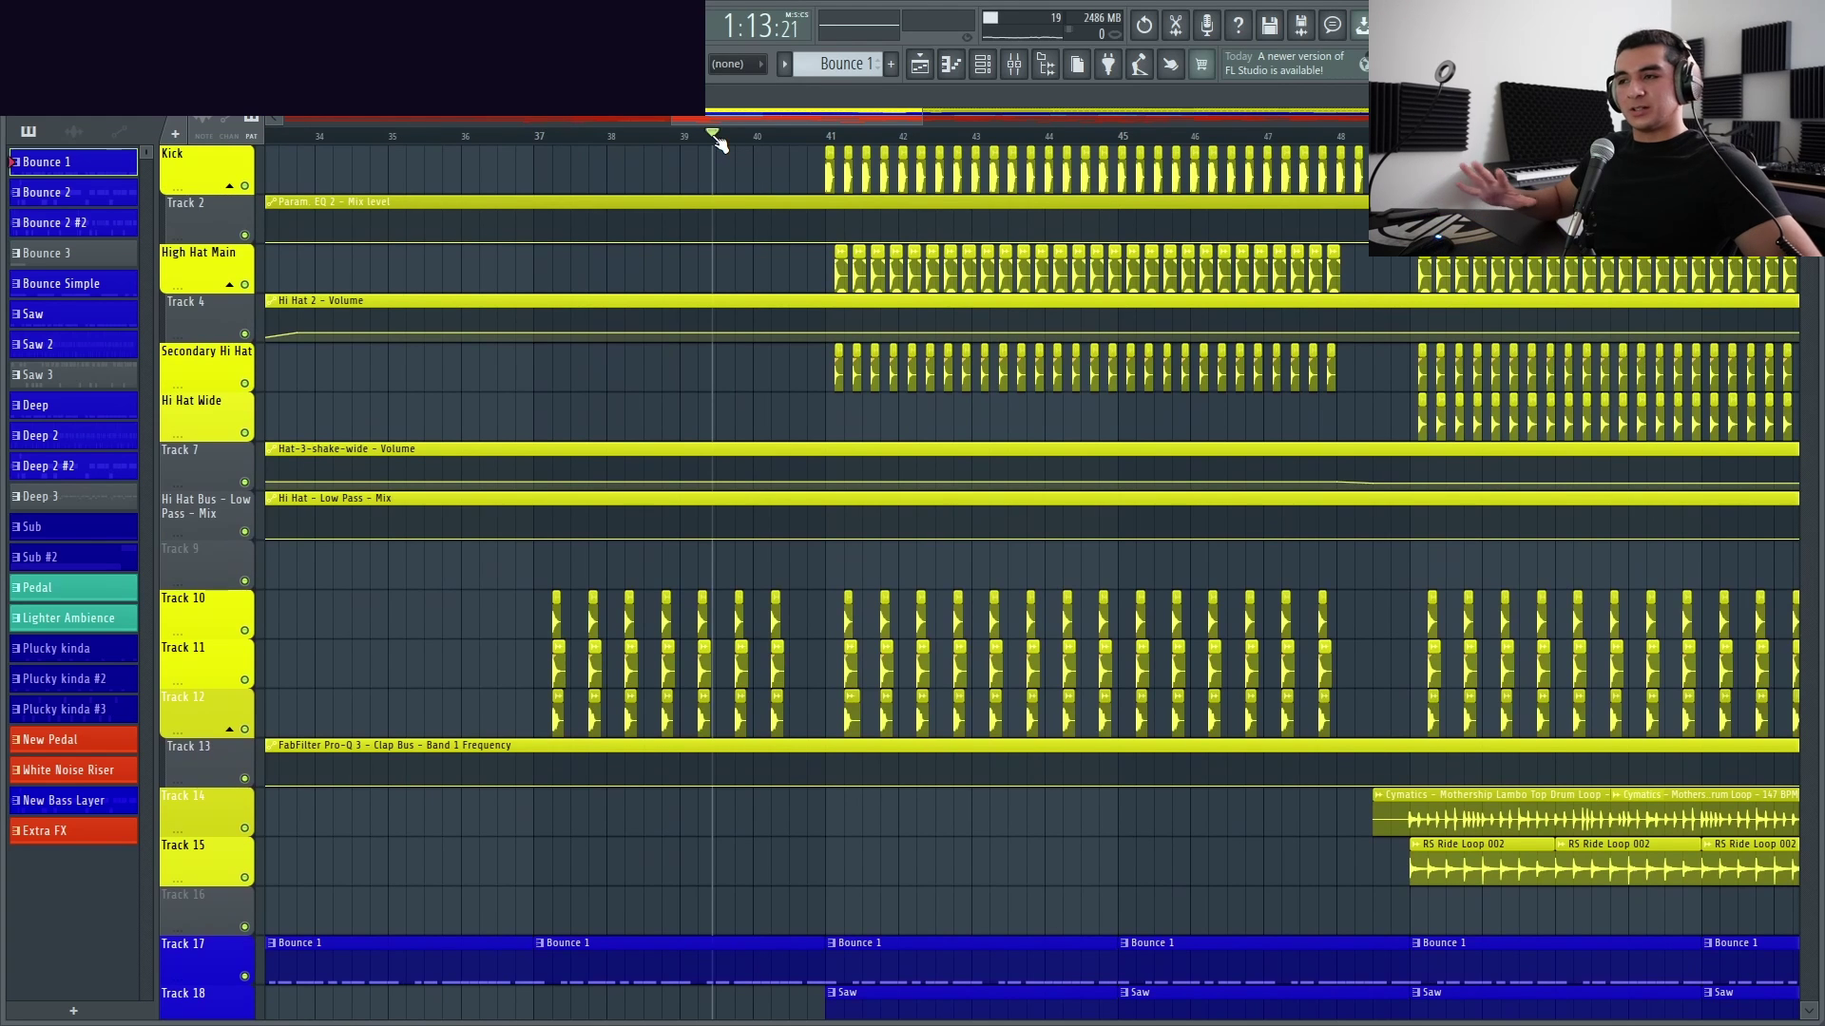
Play the transition into bar 41 while examining where the drum, Saw and Sub clips enter
scroll(792, 519, "down", 4)
scroll(703, 542, "down", 2, "ctrl")
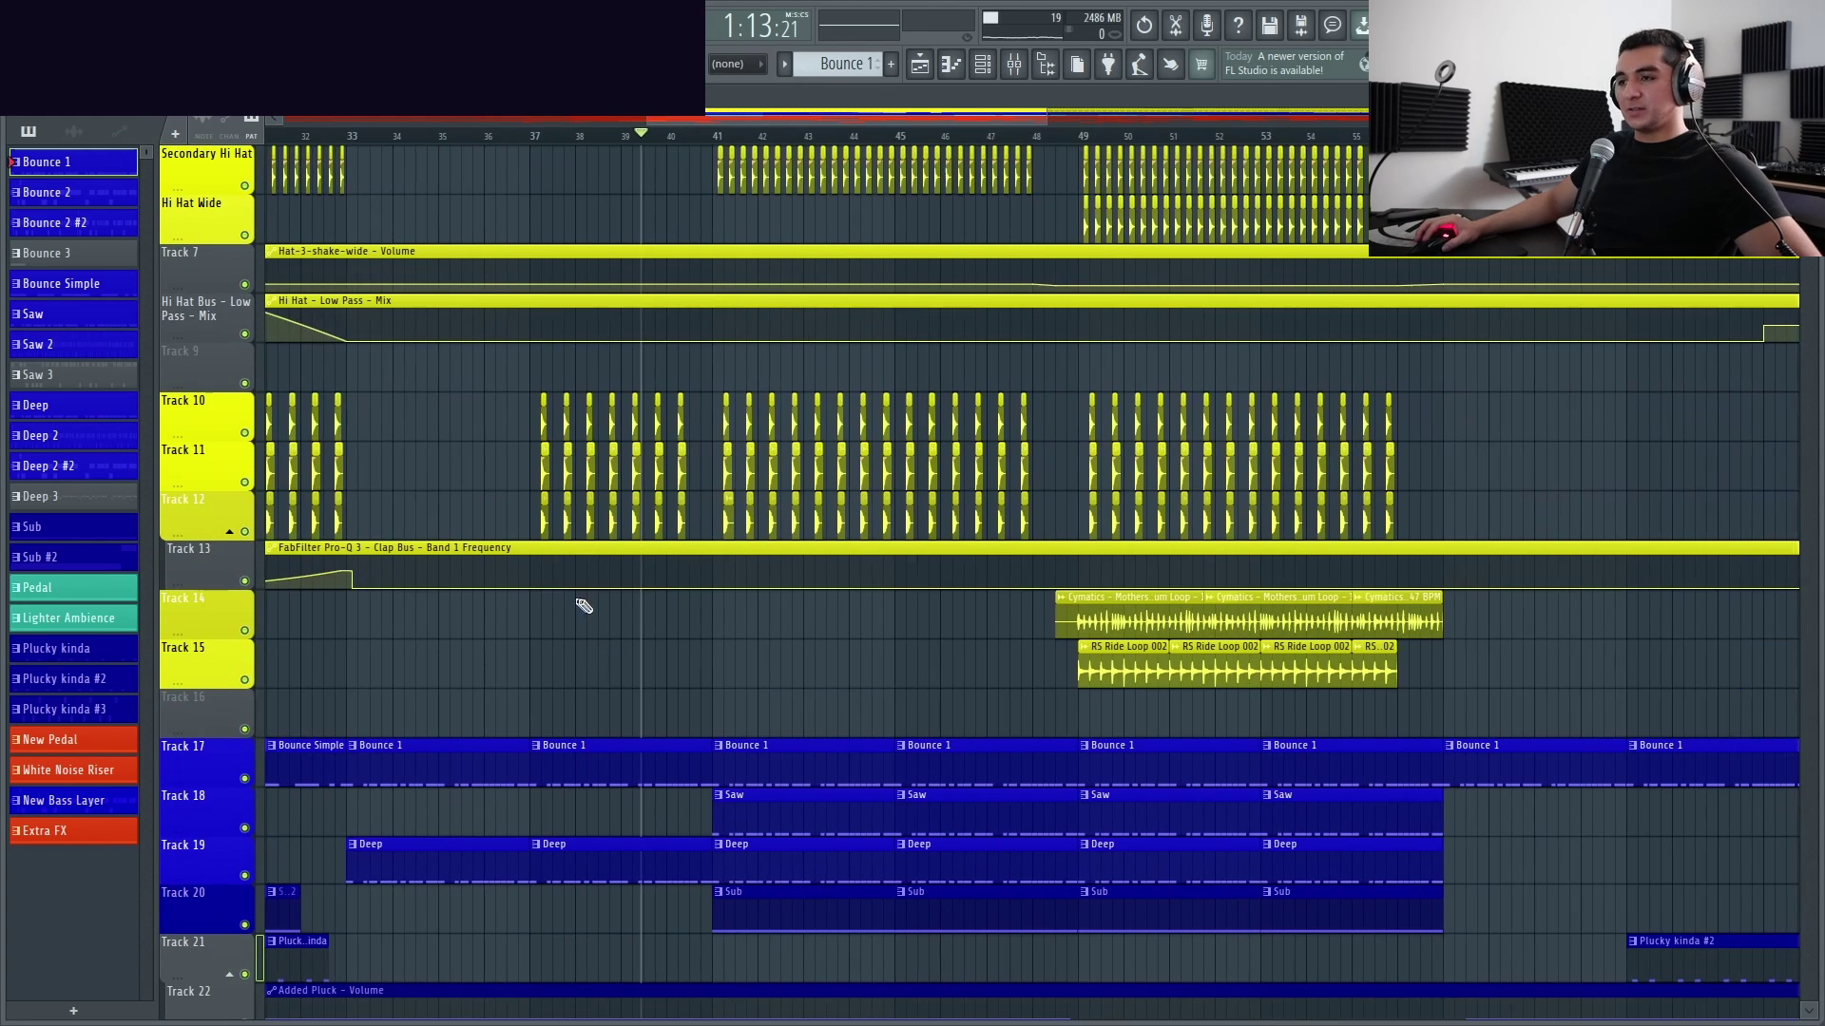
scroll(684, 565, "down", 3)
scroll(684, 564, "up", 7)
scroll(713, 619, "up", 3, "ctrl")
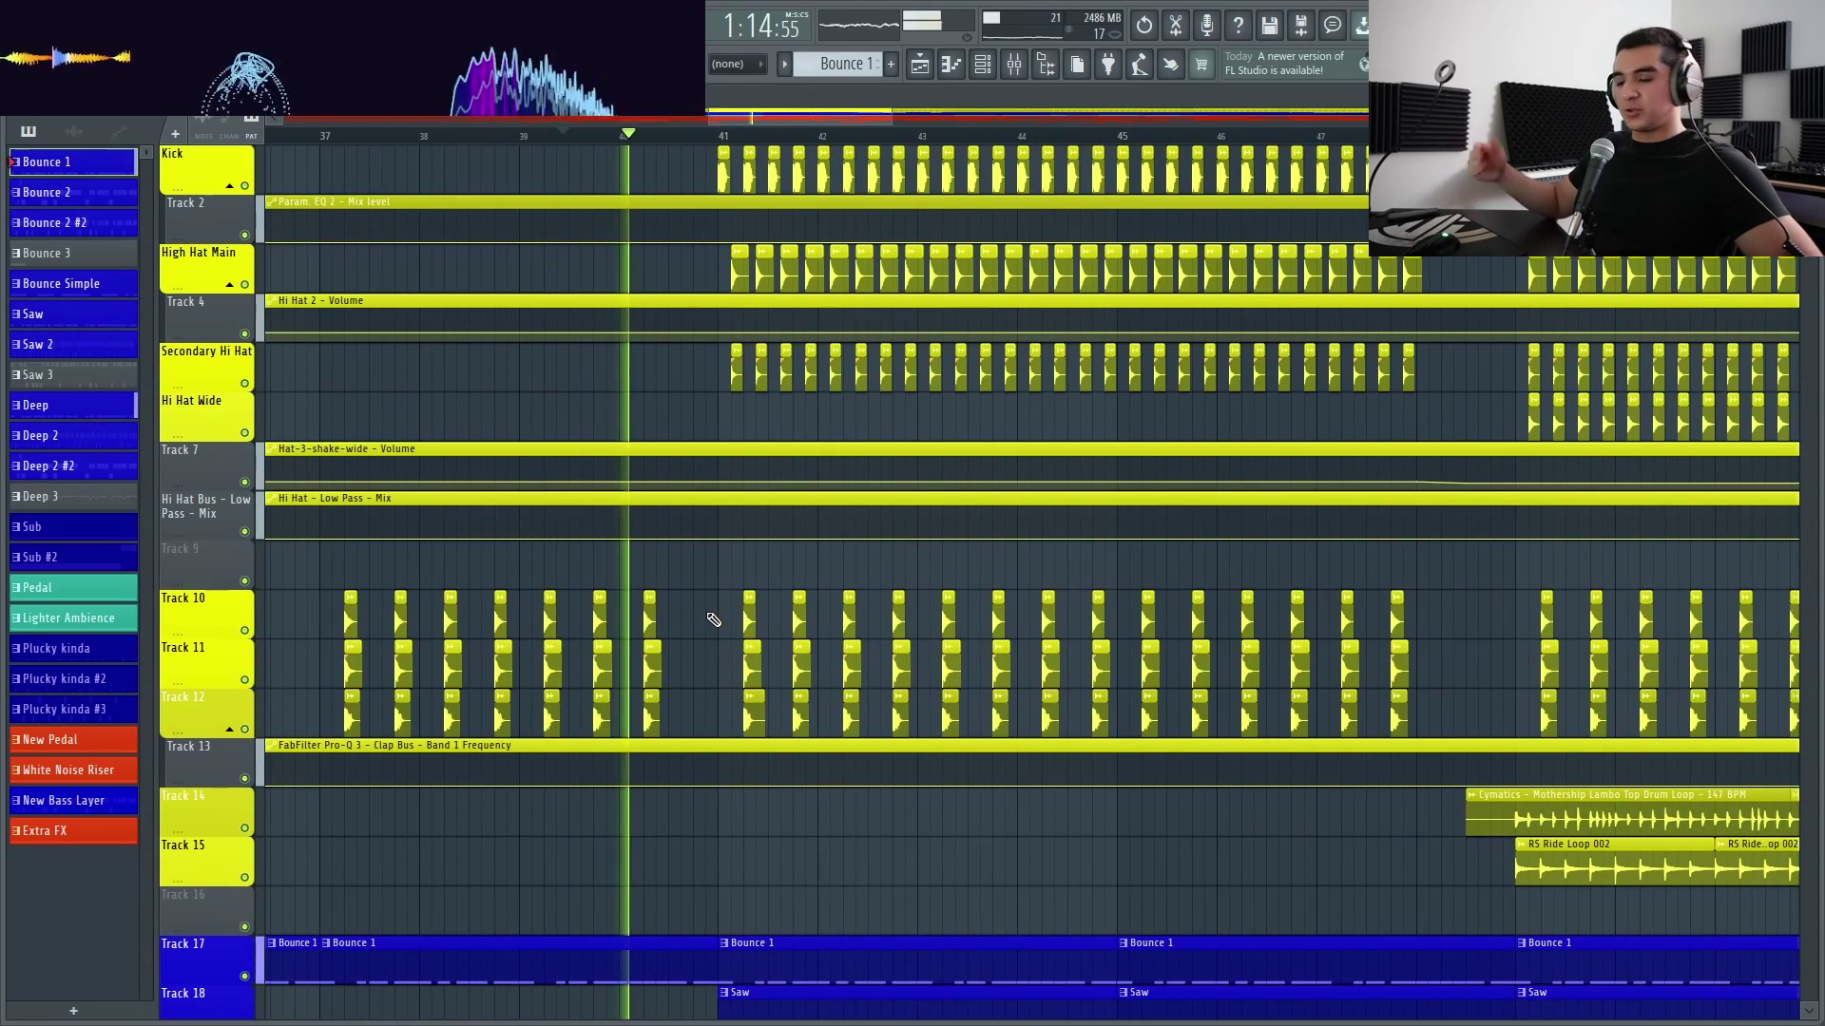
scroll(713, 619, "down", 4)
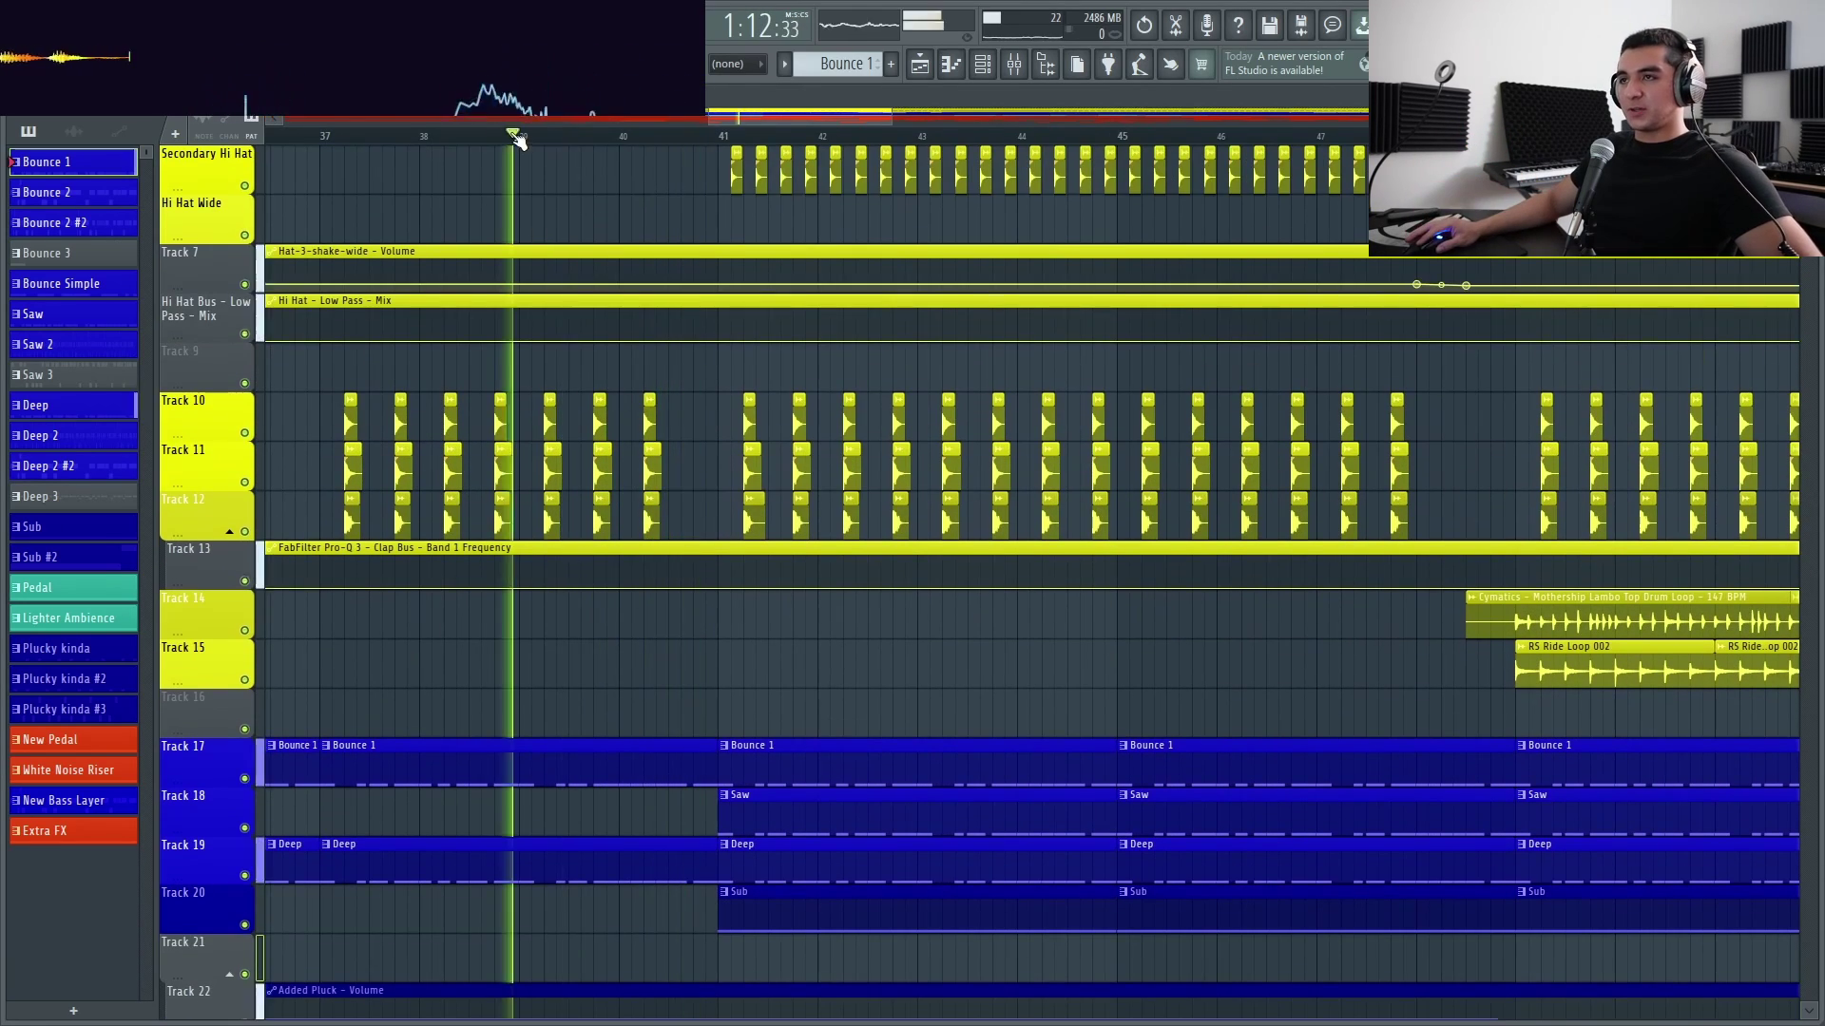
scroll(611, 570, "down", 2)
scroll(590, 574, "down", 2, "ctrl")
scroll(591, 577, "up", 3)
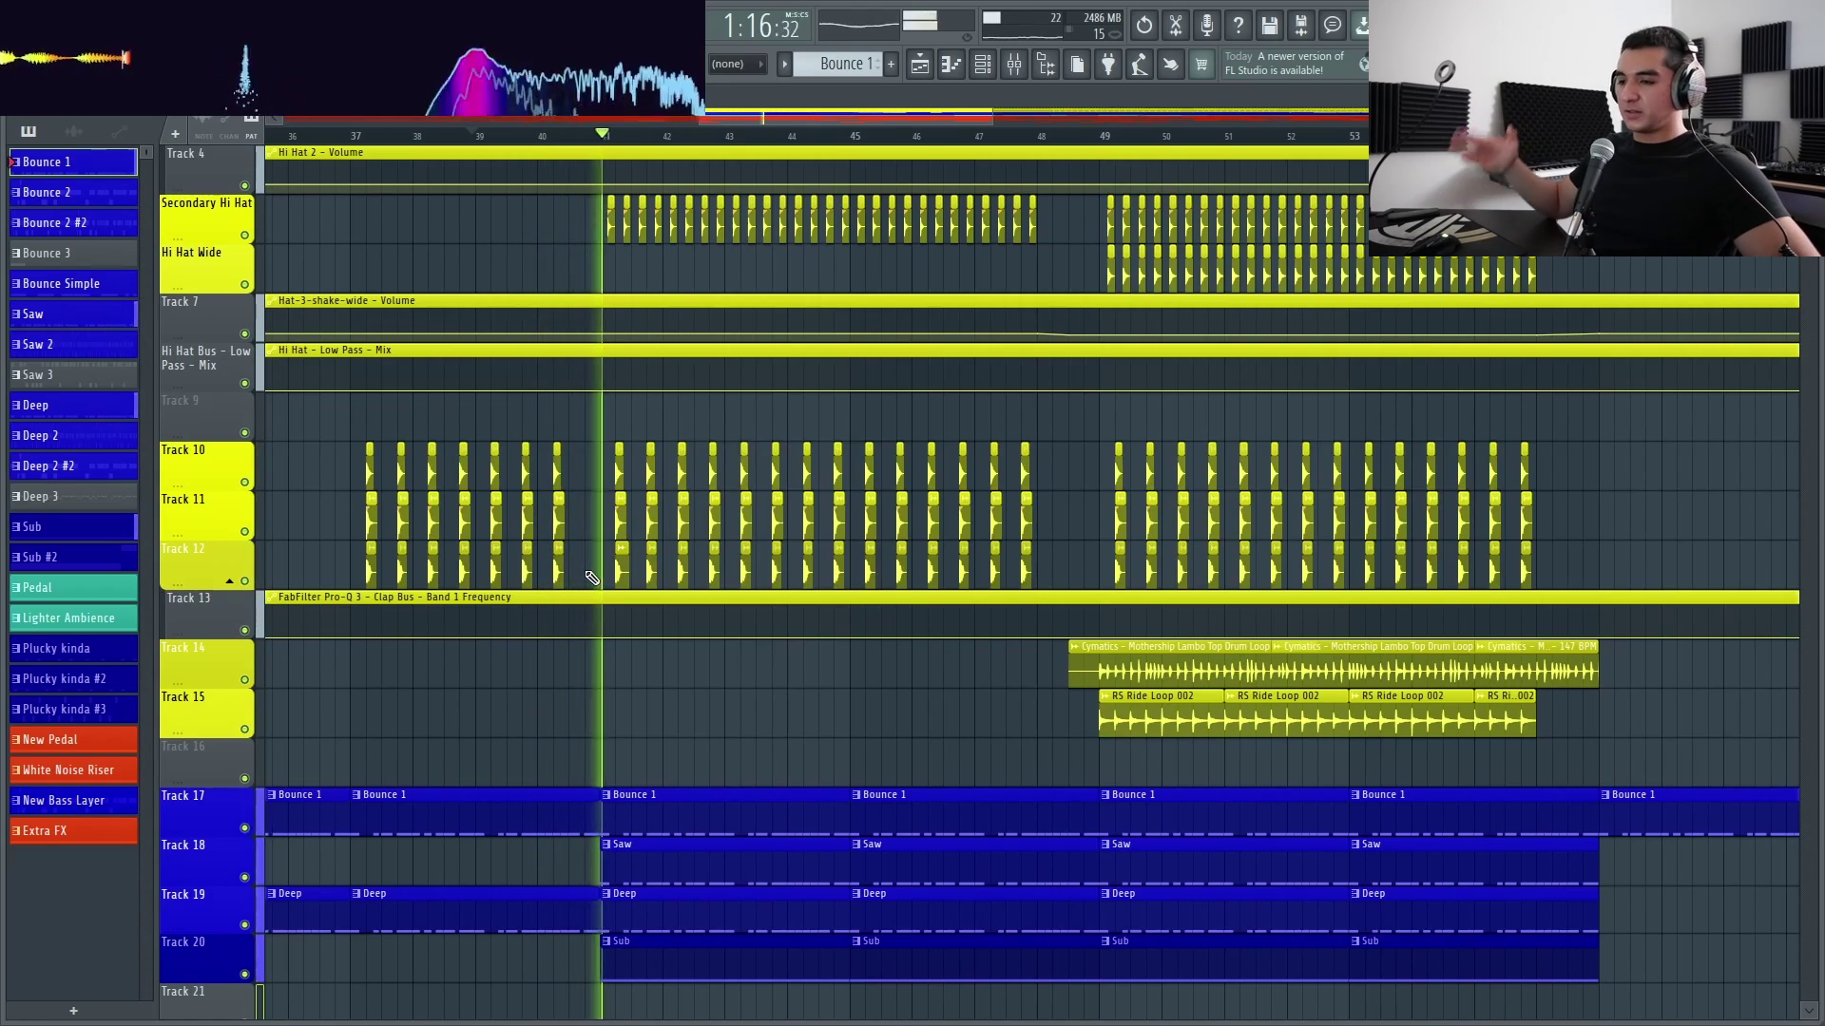
Look through the tracks from the drums to the FX while bar 41 plays, and stop playback
scroll(599, 570, "up", 3)
scroll(608, 542, "down", 16)
scroll(613, 540, "up", 6)
scroll(685, 522, "down", 20)
key("space")
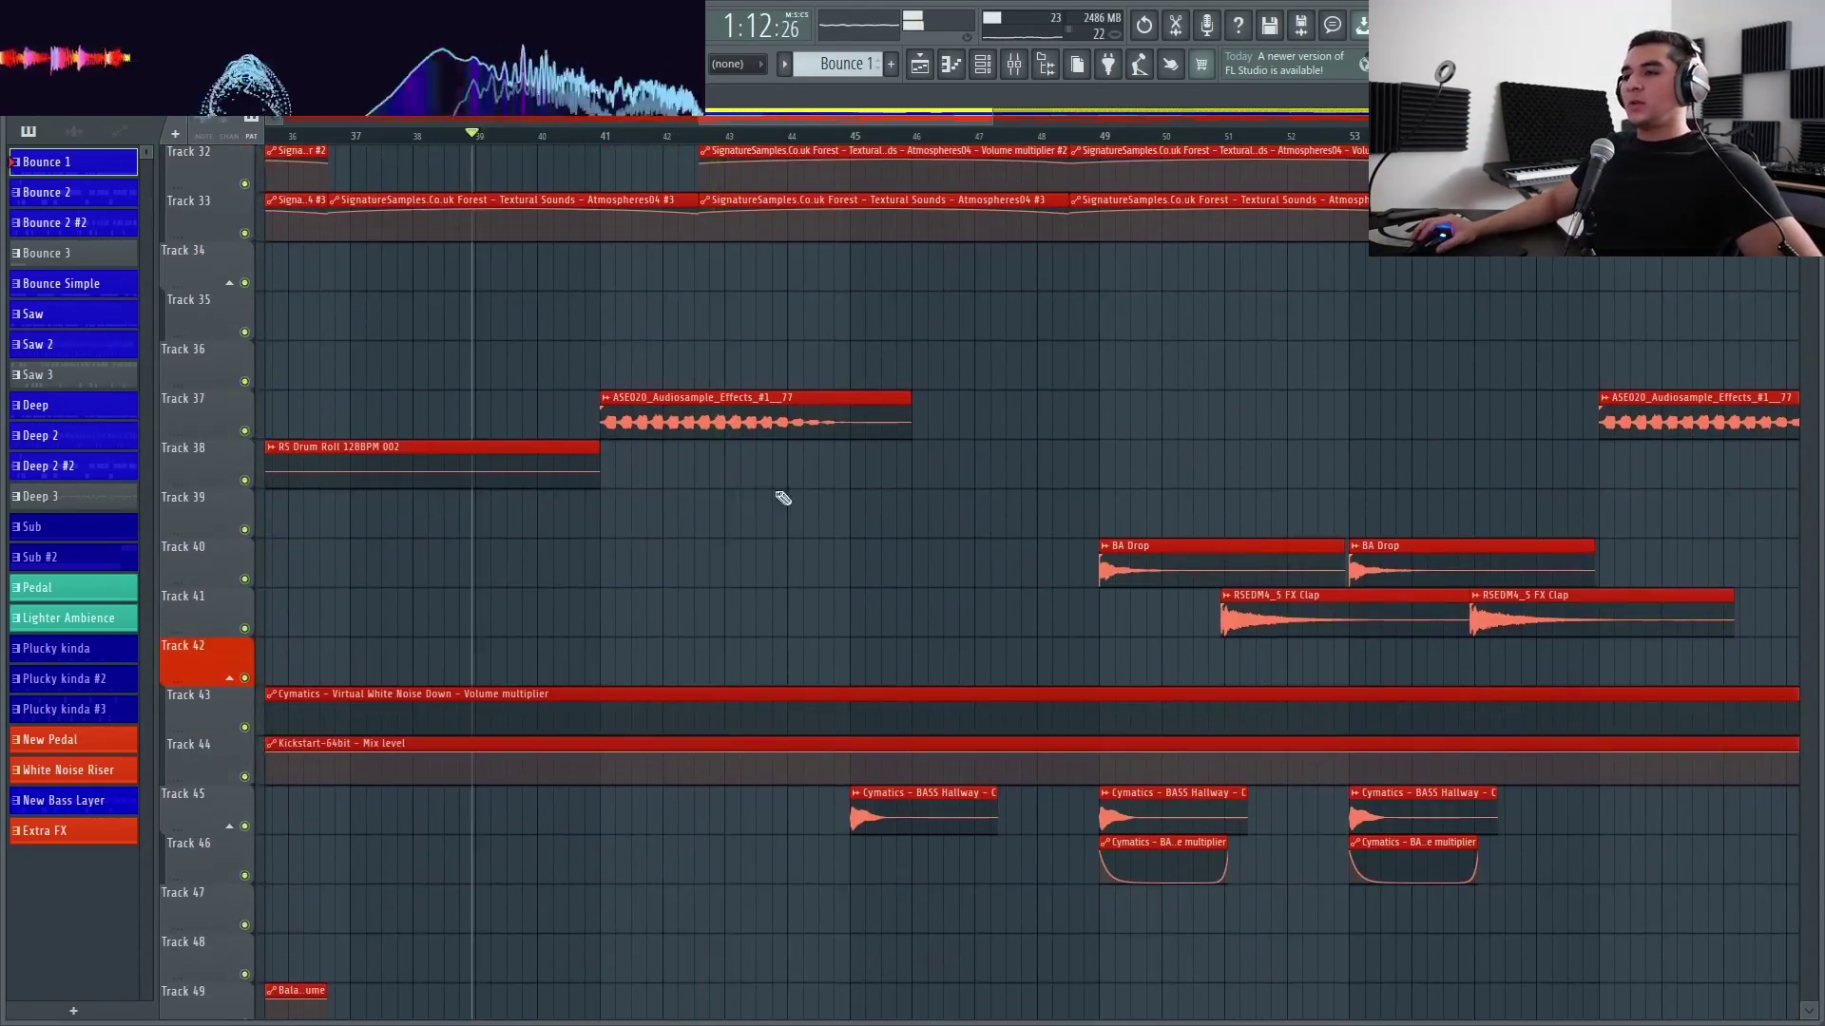
Examine the atmosphere clips and the FX clips on Tracks 37 to 54 from bar 41 onward
scroll(701, 419, "up", 6)
scroll(693, 374, "up", 3, "ctrl")
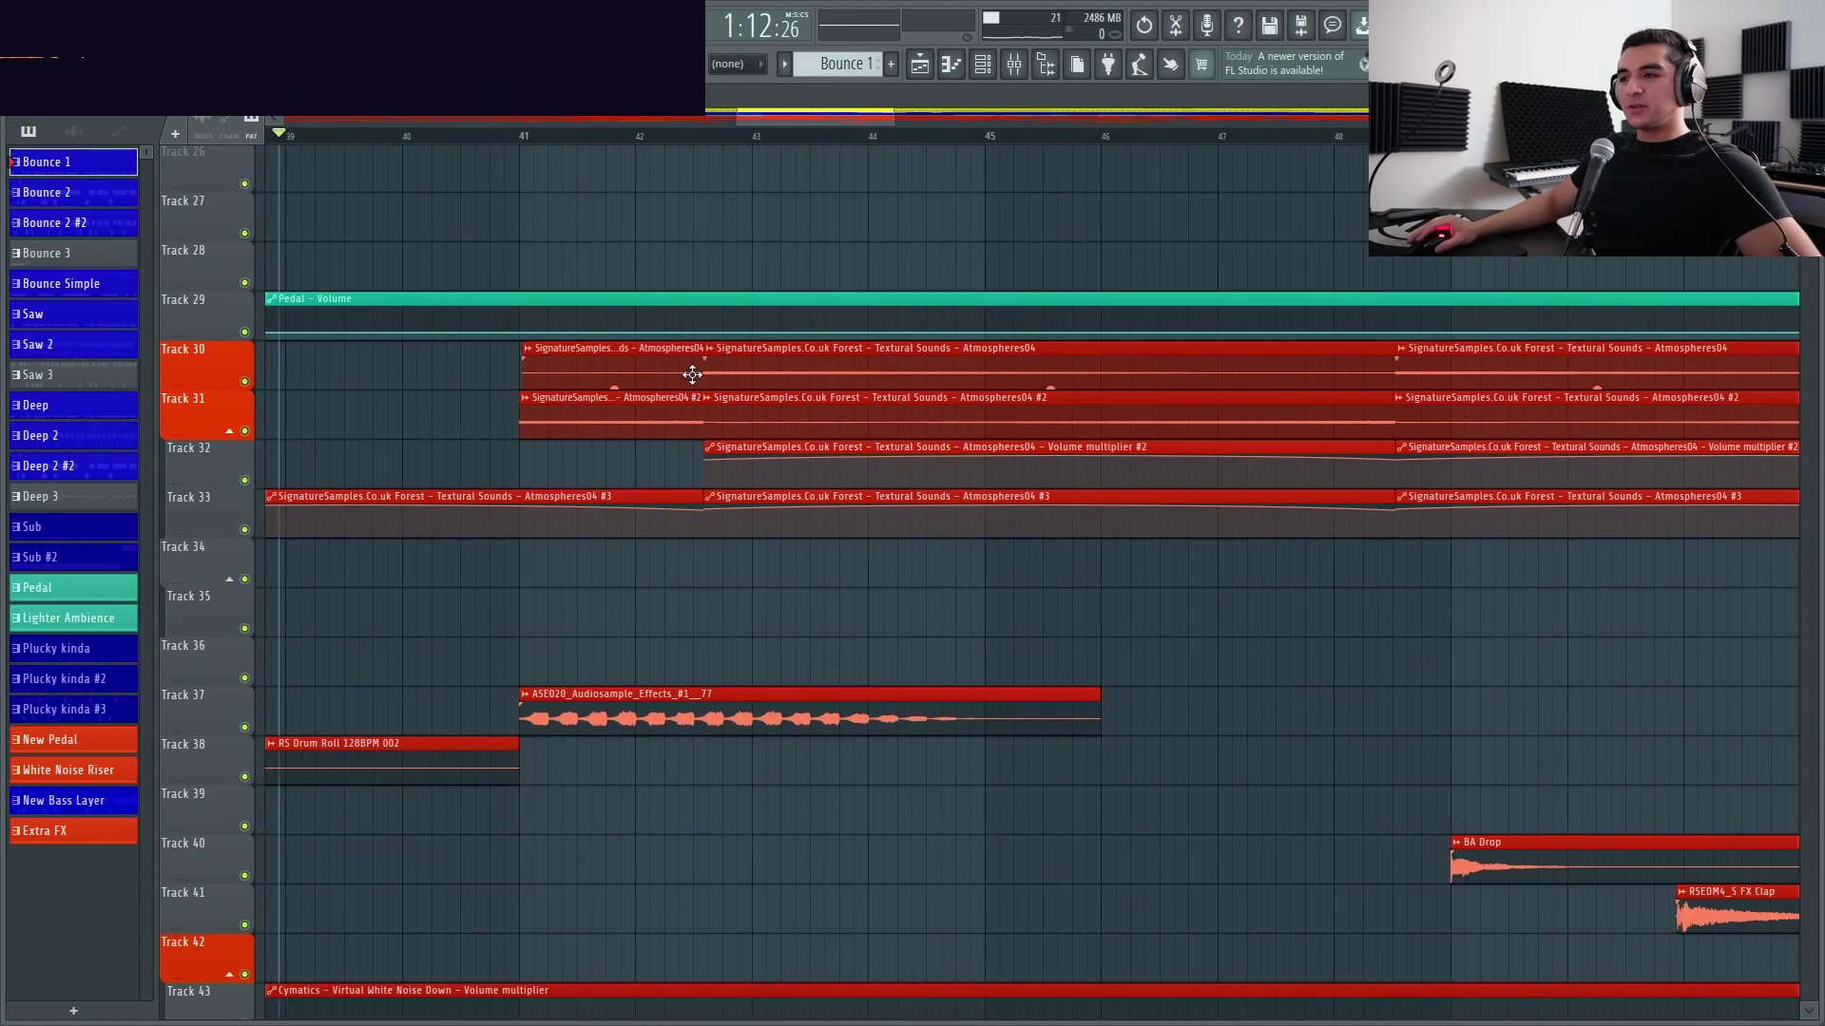
scroll(638, 461, "down", 5, "ctrl")
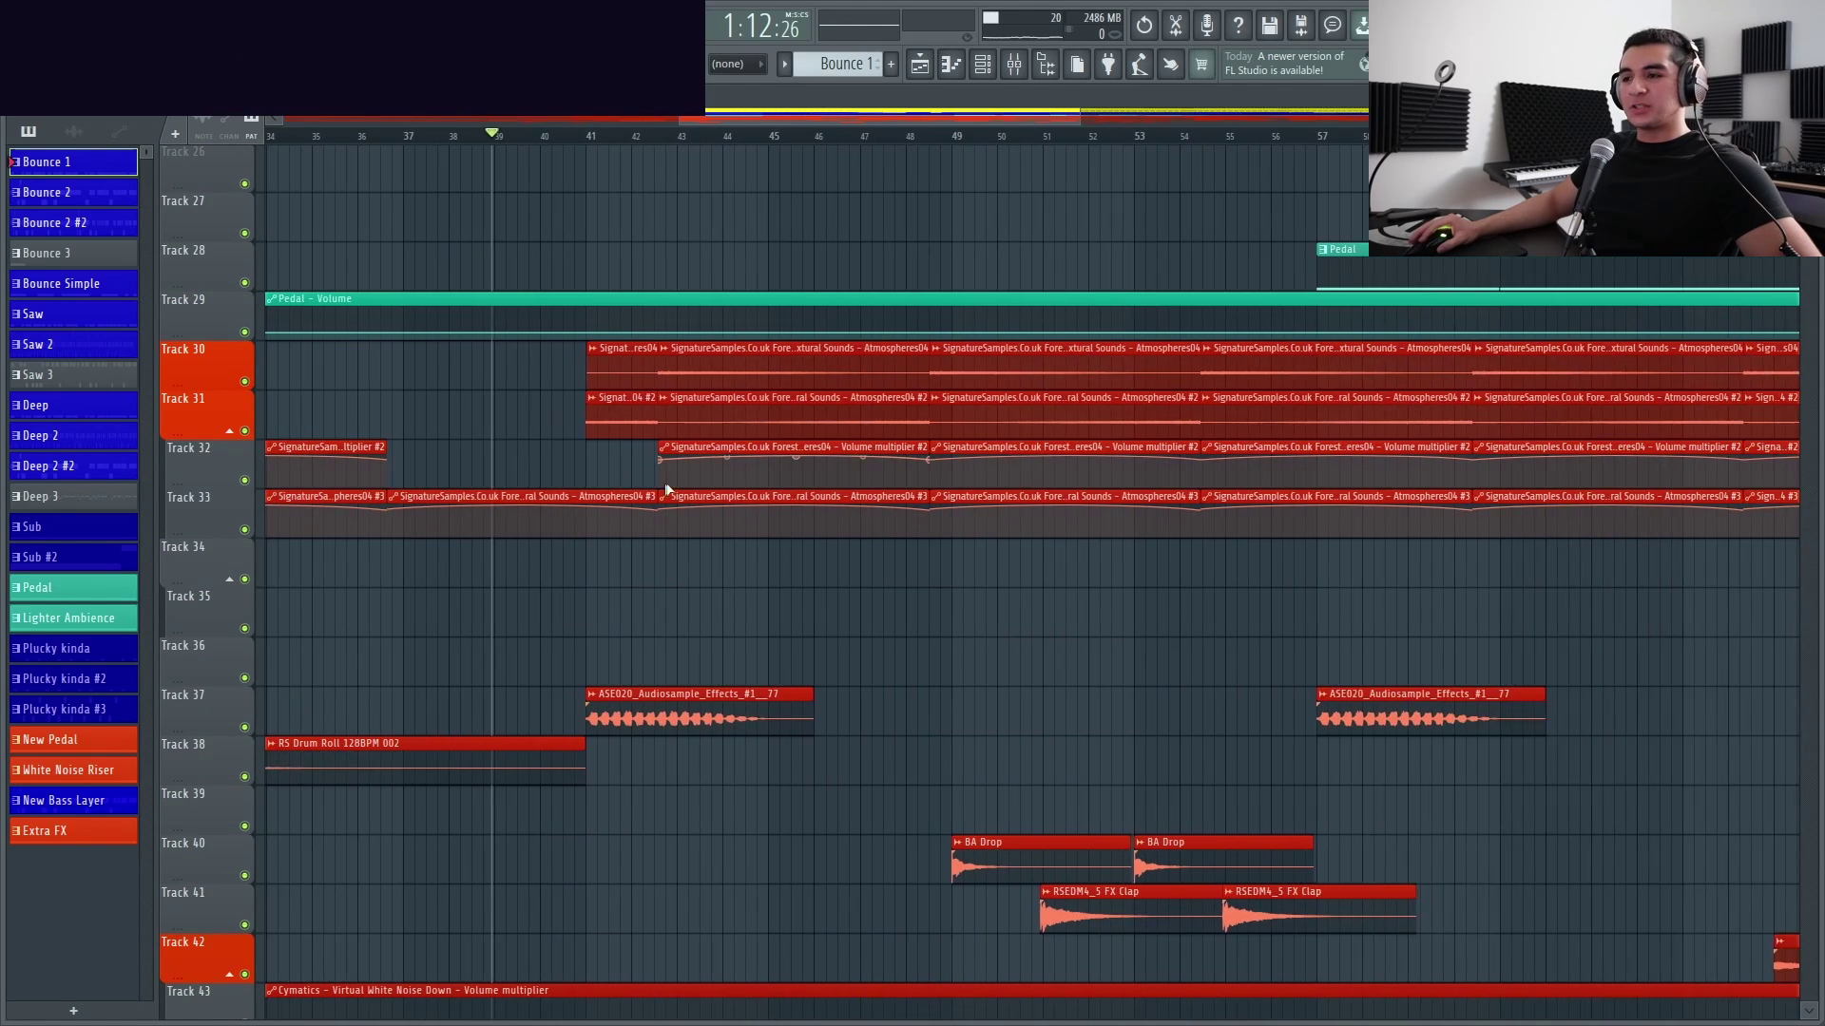
scroll(694, 517, "down", 7)
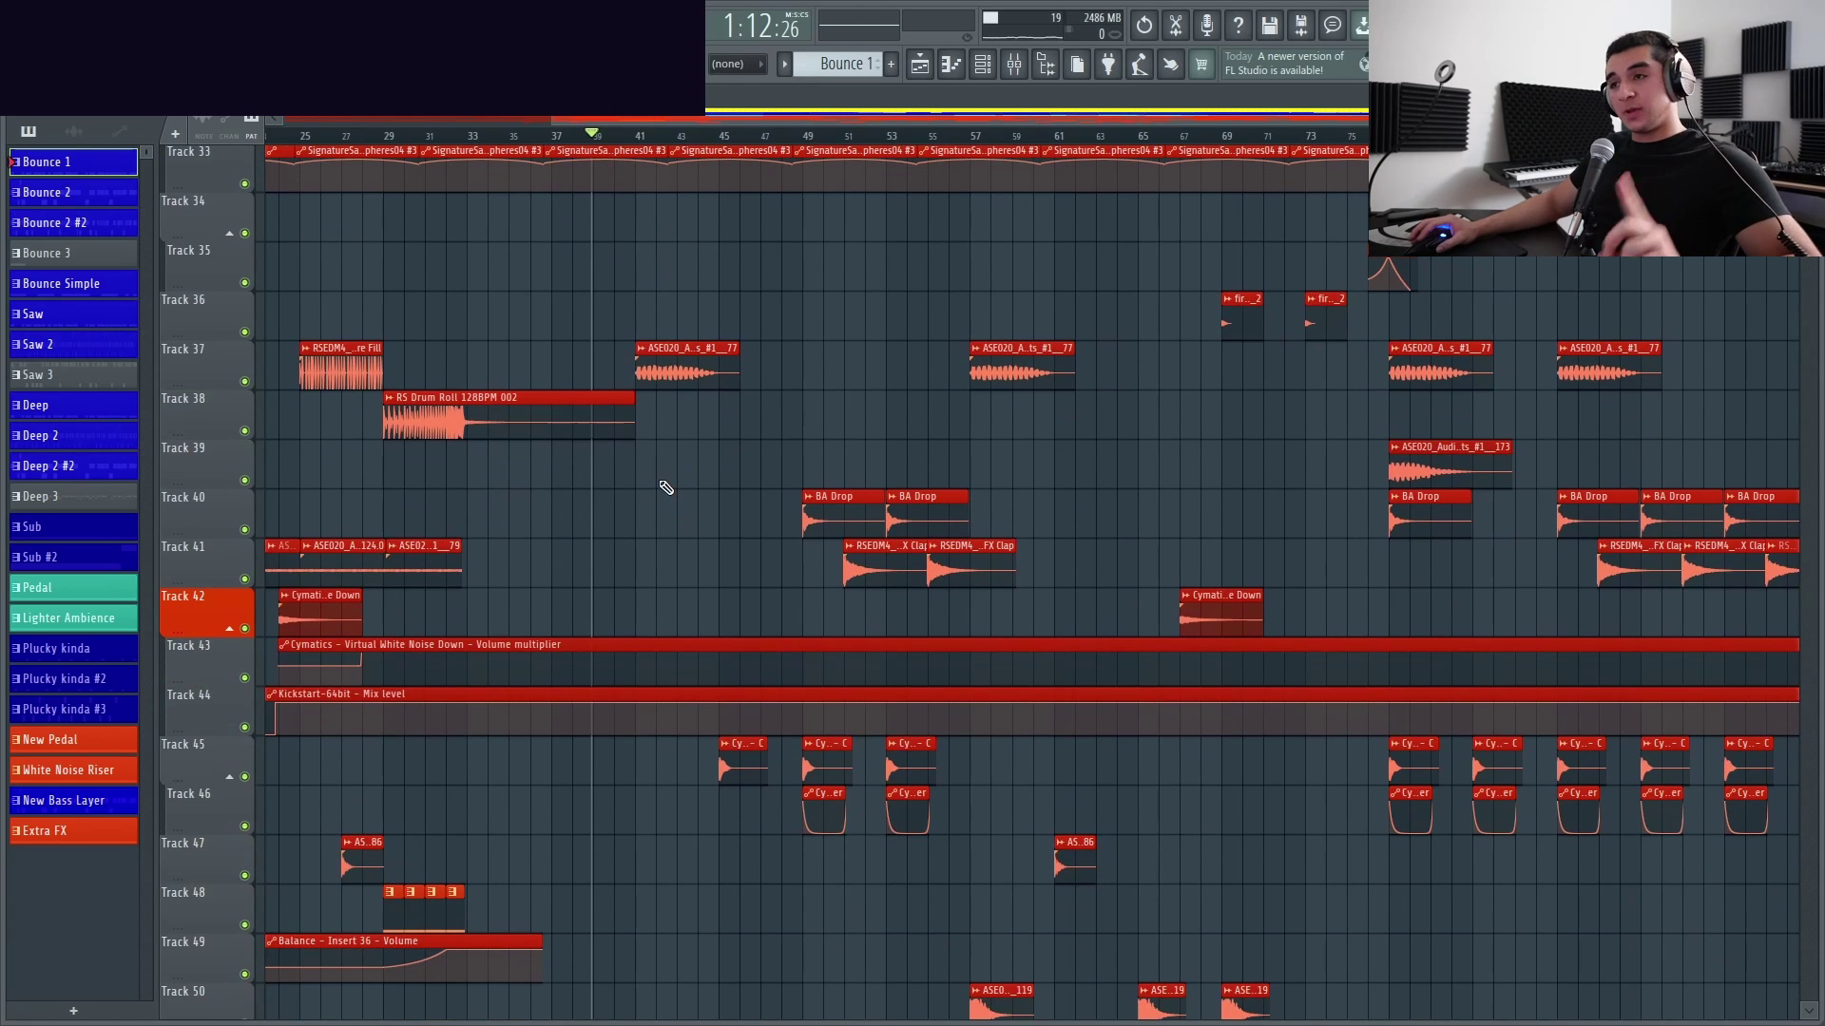
scroll(665, 488, "down", 11)
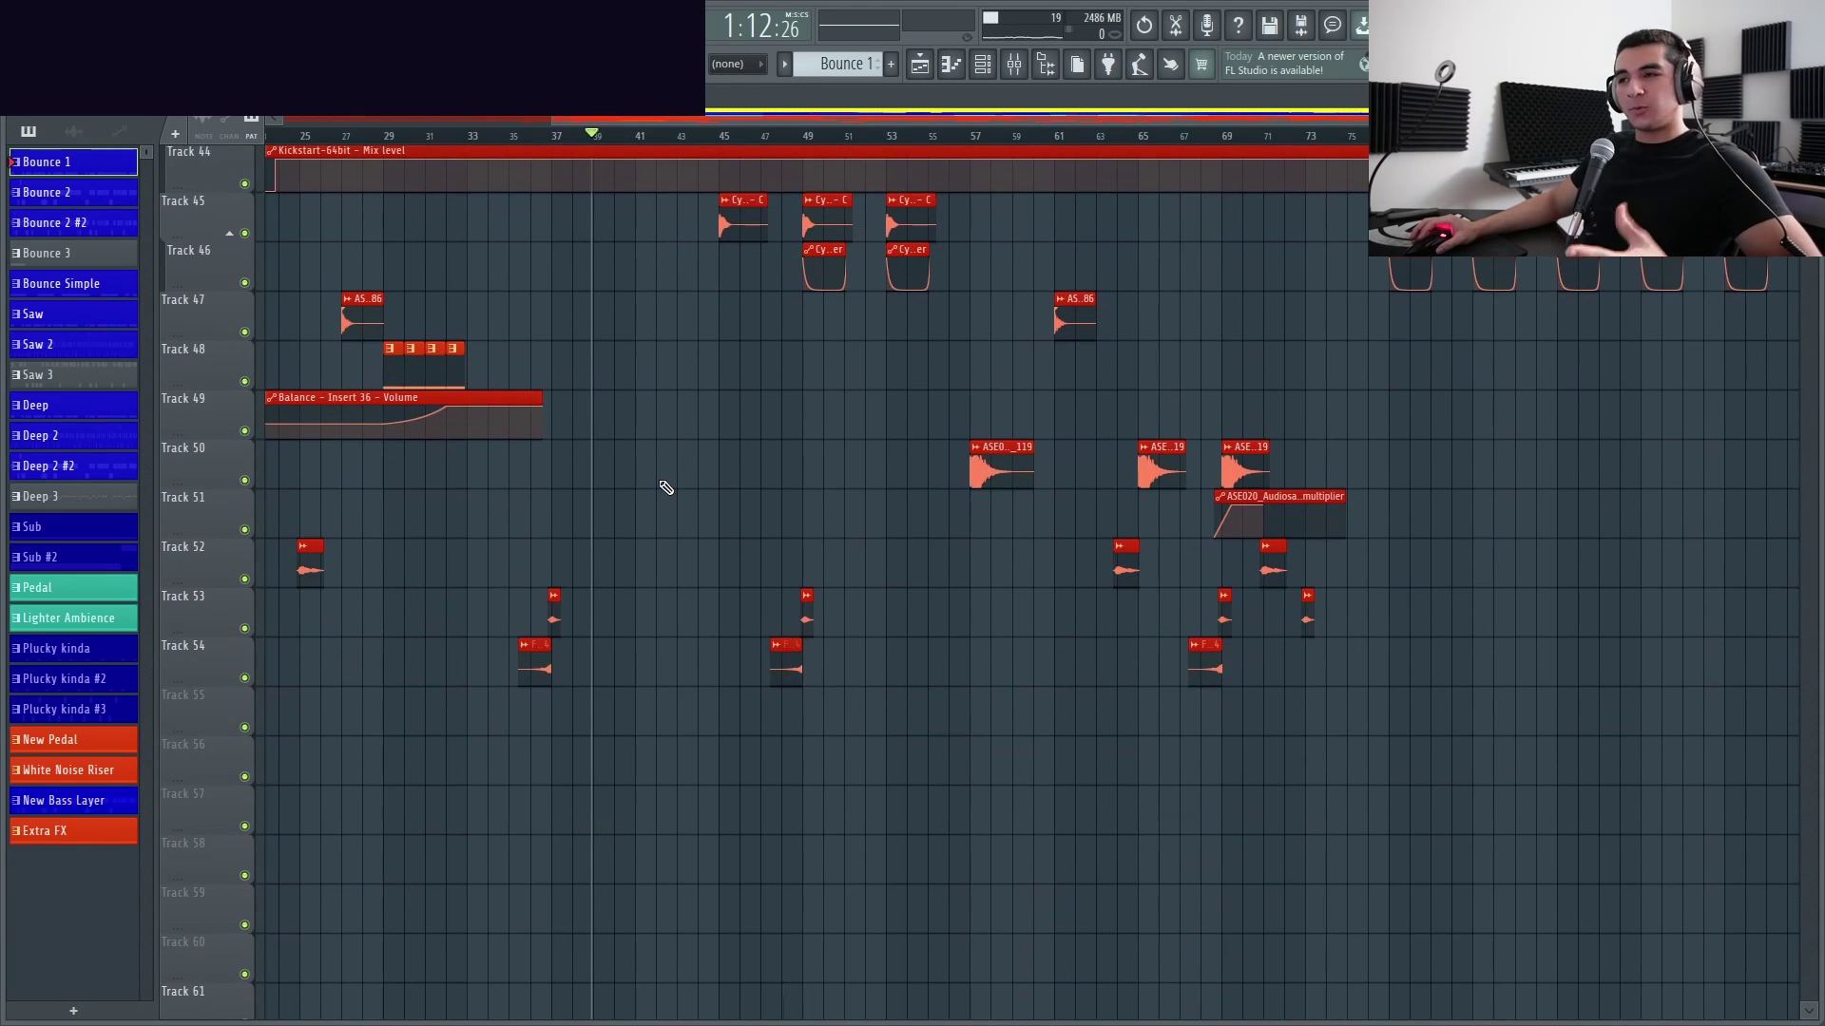
Compare the drum and bass clips with the pedal and atmosphere tracks after bar 41
scroll(644, 513, "up", 20)
scroll(656, 532, "up", 8, "ctrl")
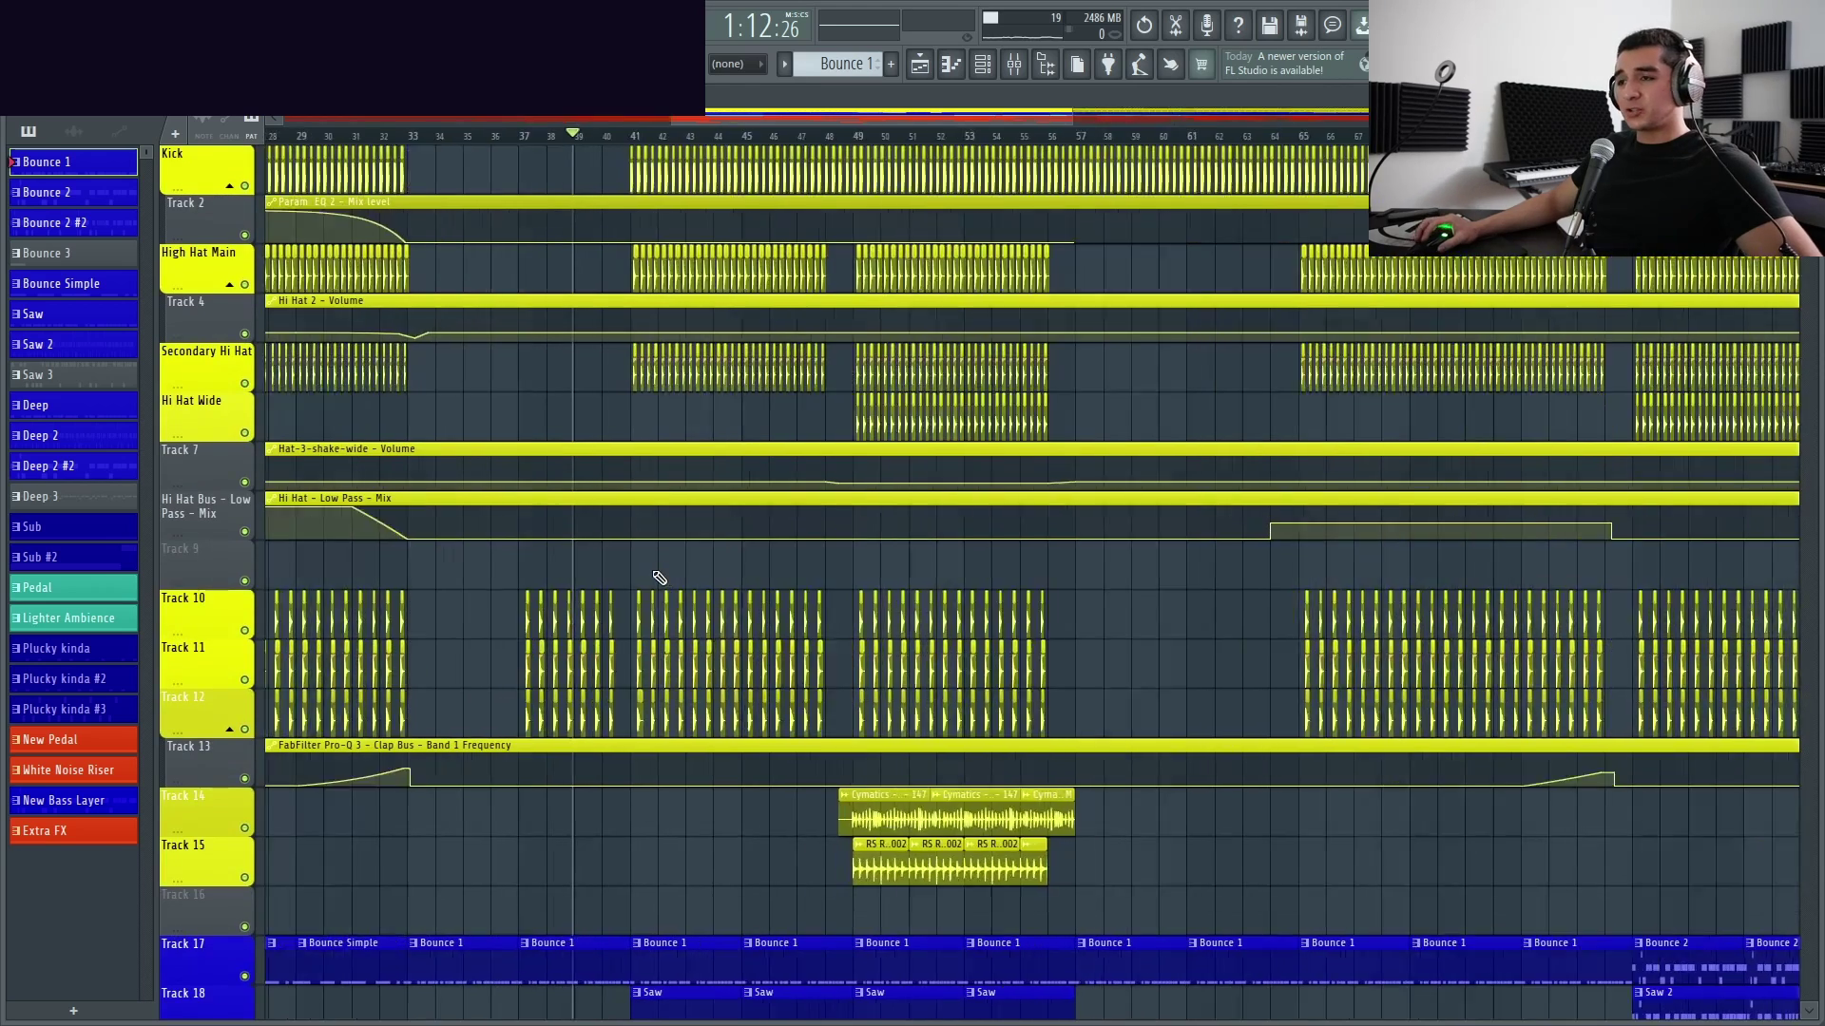
scroll(565, 540, "down", 4, "ctrl")
scroll(563, 532, "down", 17)
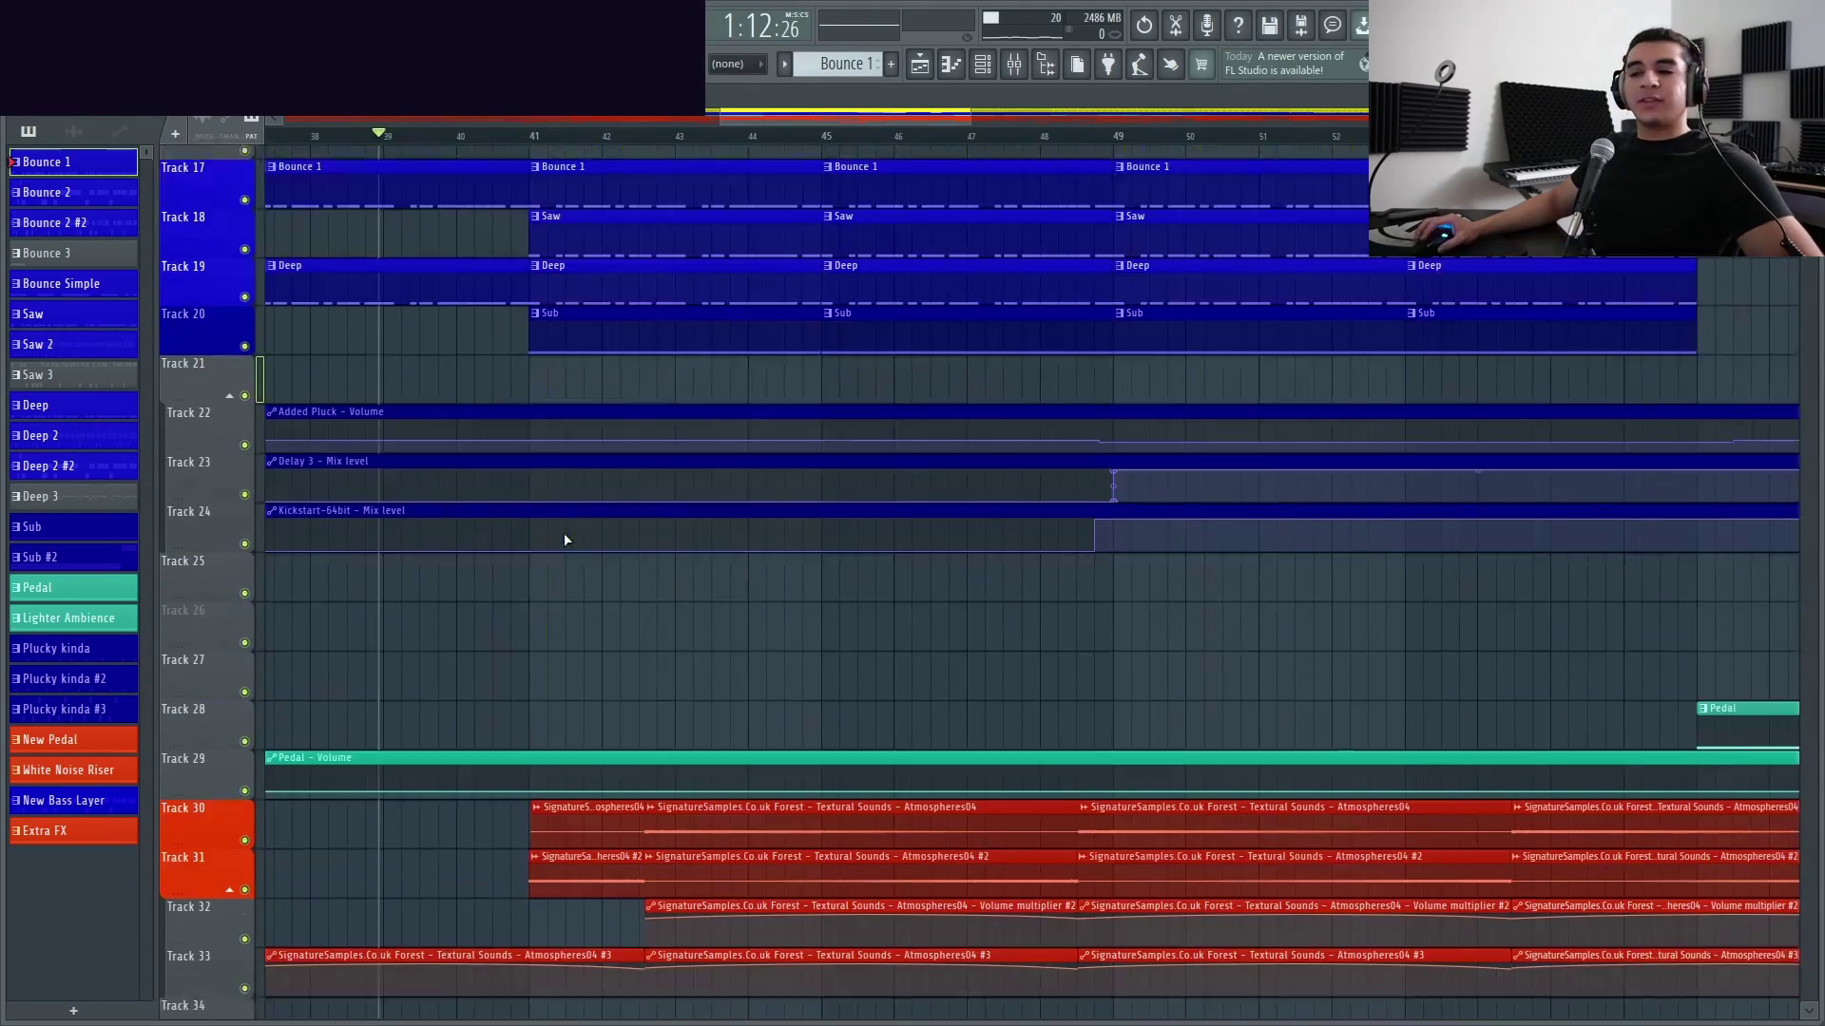
scroll(646, 713, "down", 4)
scroll(658, 704, "down", 3, "ctrl")
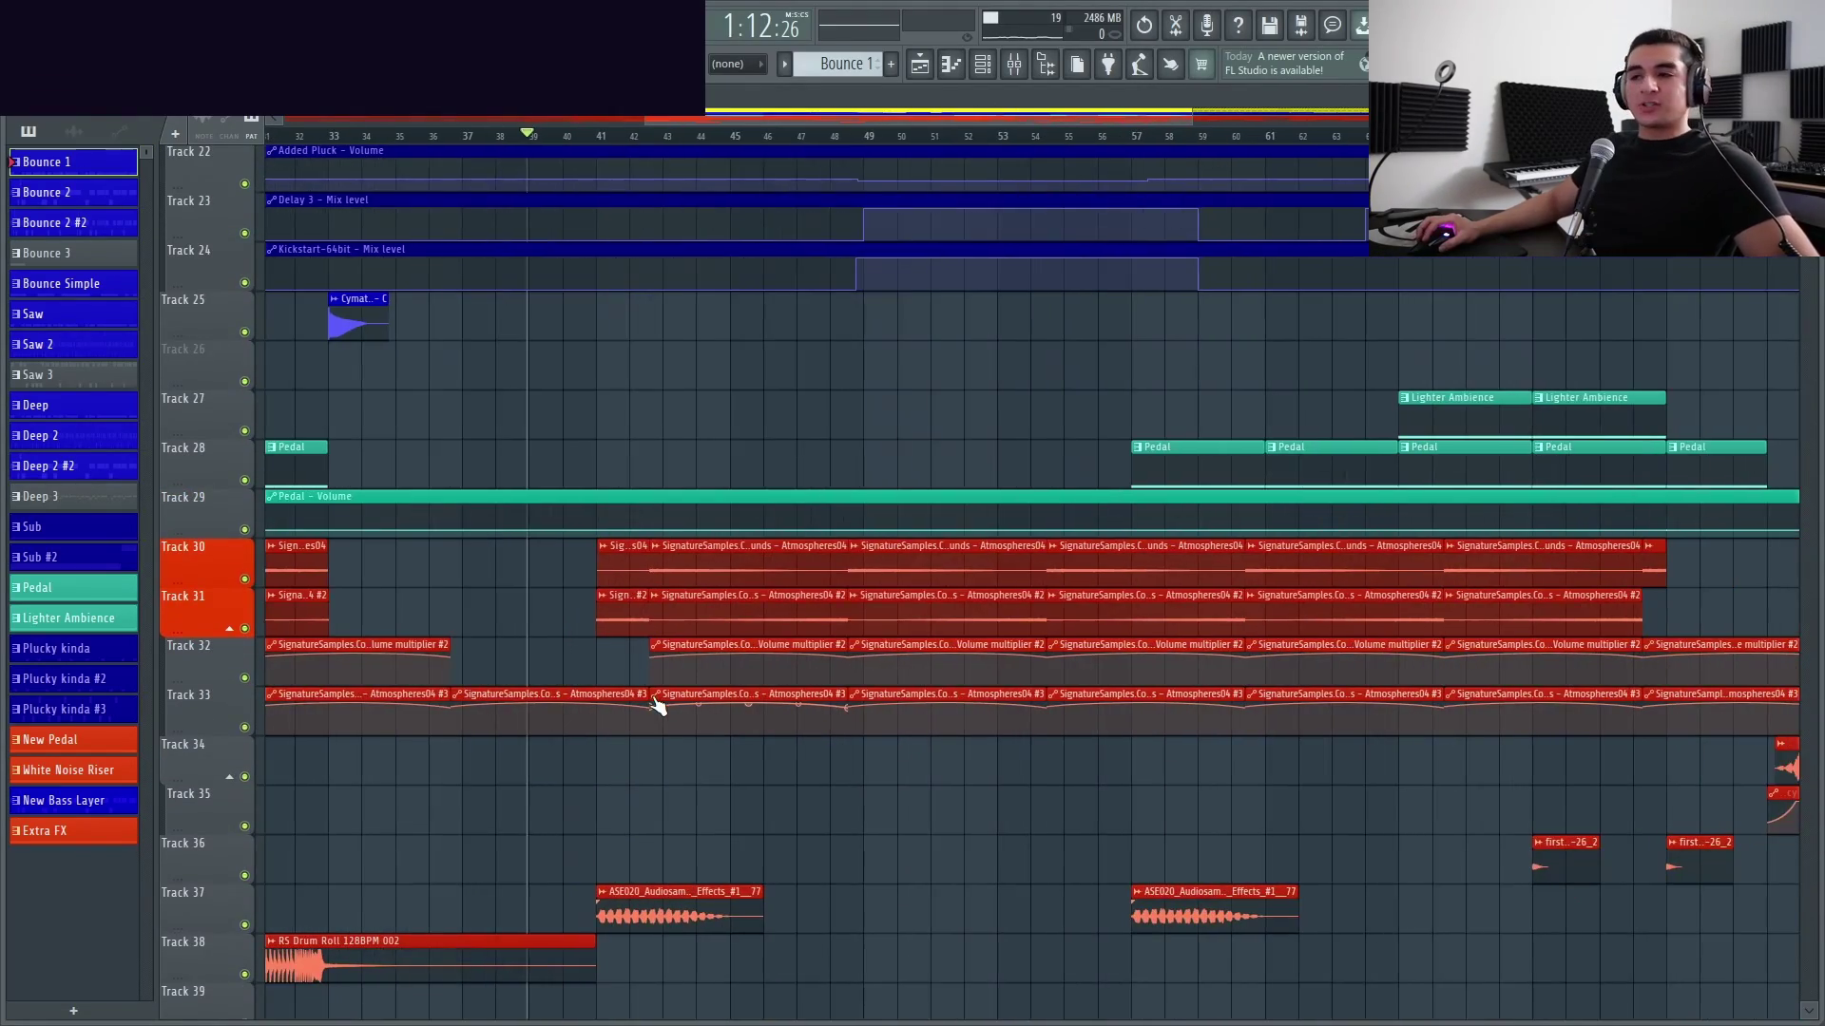
Review the drum loops, BA Drop and FX Clap clips of the section from bar 49 to 57
scroll(658, 703, "up", 20)
scroll(901, 865, "down", 4)
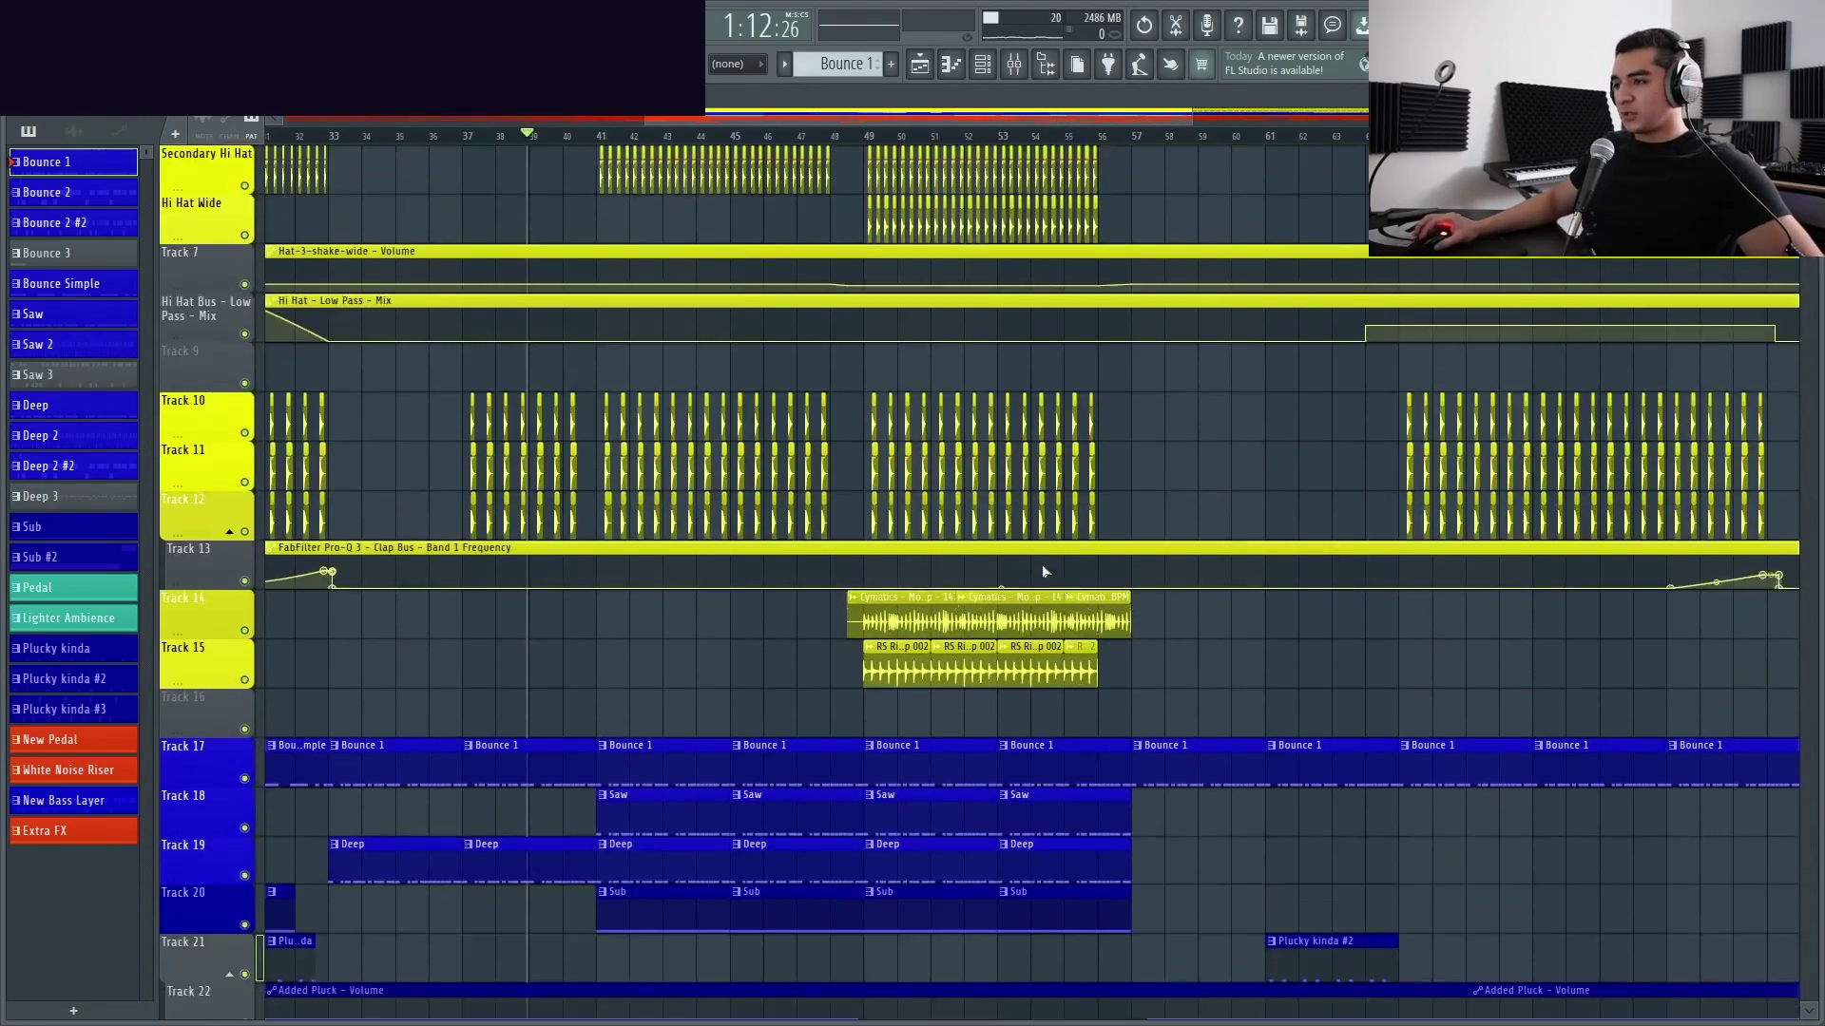
scroll(1083, 679, "down", 20)
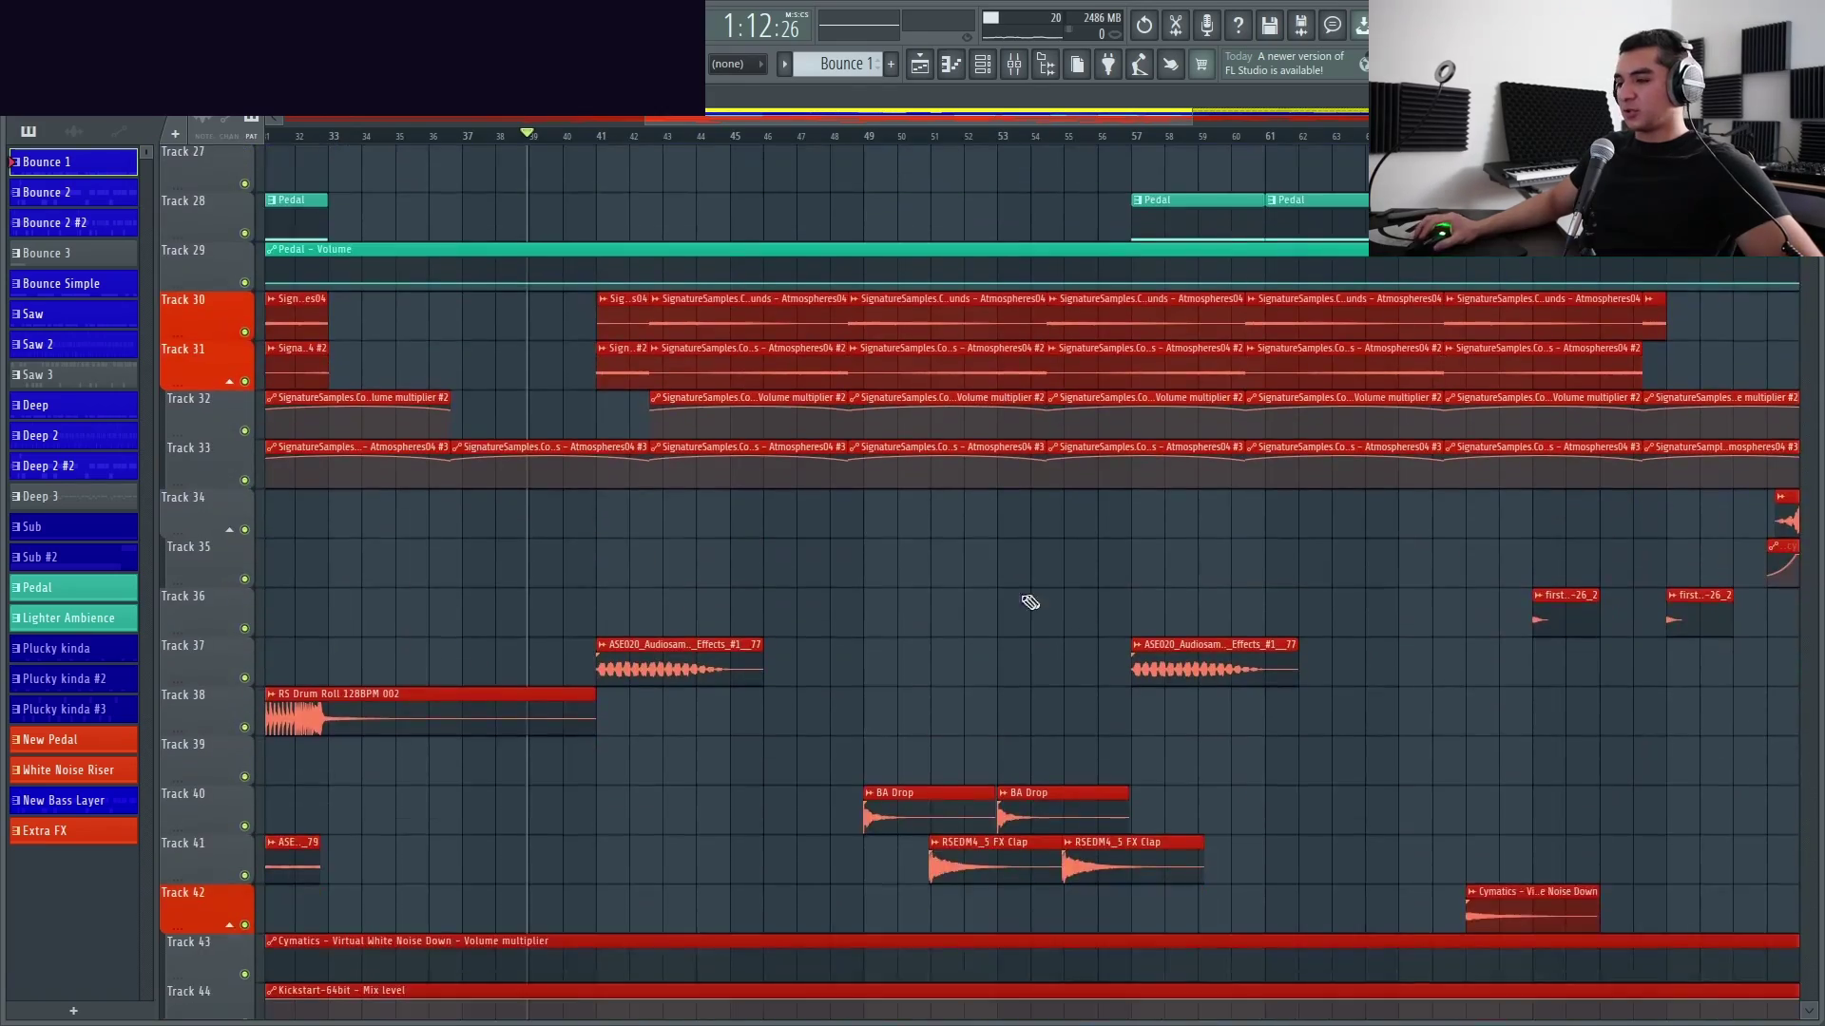
scroll(781, 583, "down", 3)
scroll(1388, 557, "up", 20)
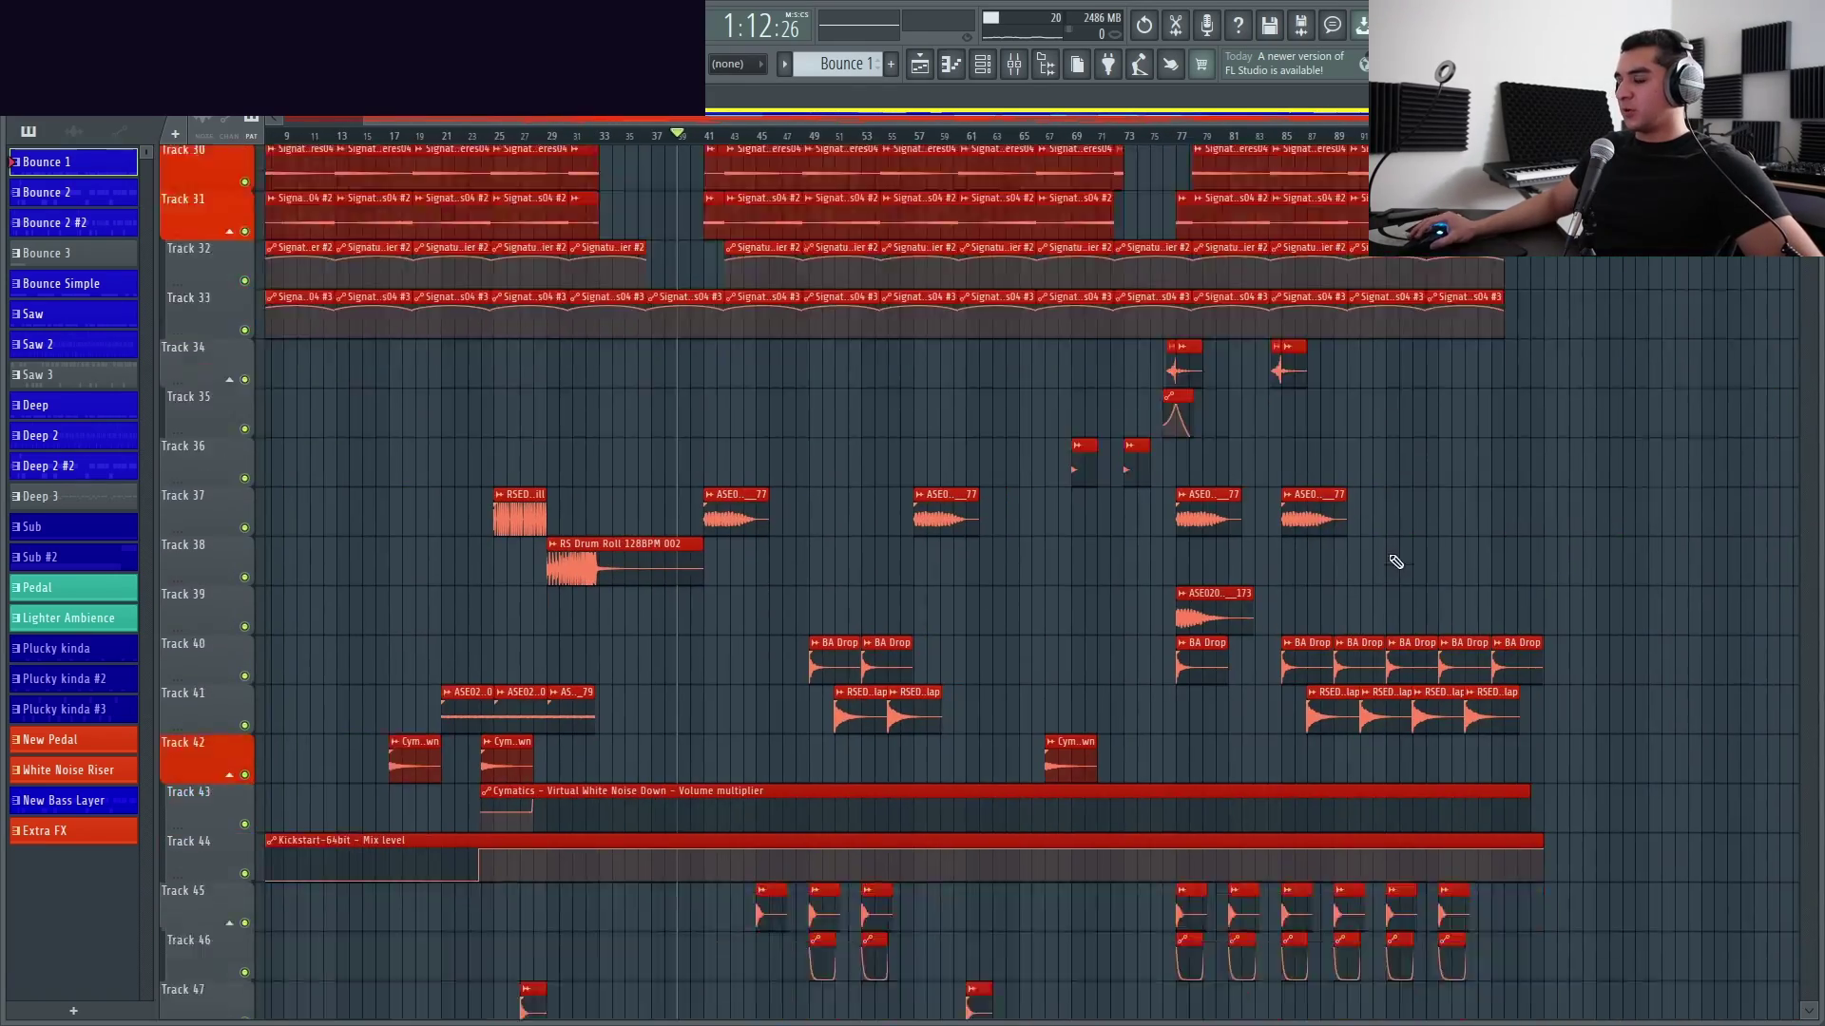
Set the playback position to bar 41 and examine the drum and bass clips starting there
scroll(721, 517, "up", 3)
scroll(720, 517, "up", 4)
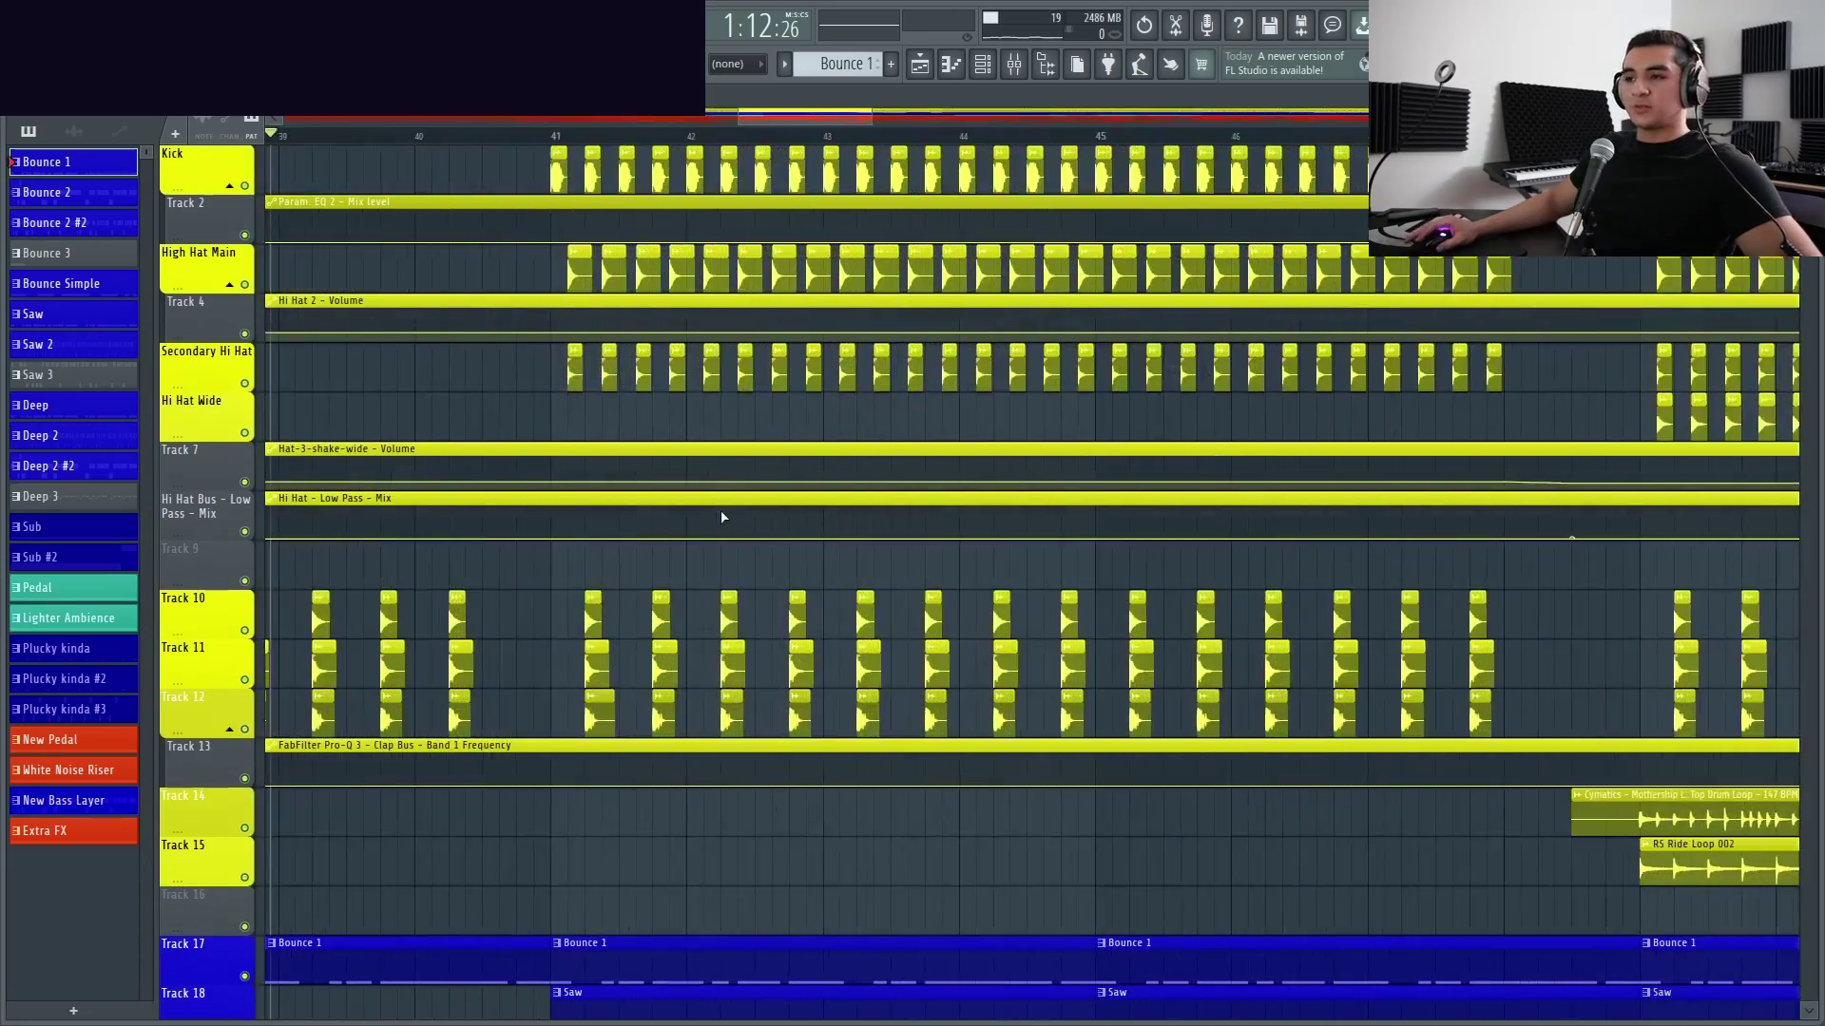
left_click(553, 124)
scroll(553, 124, "up", 5)
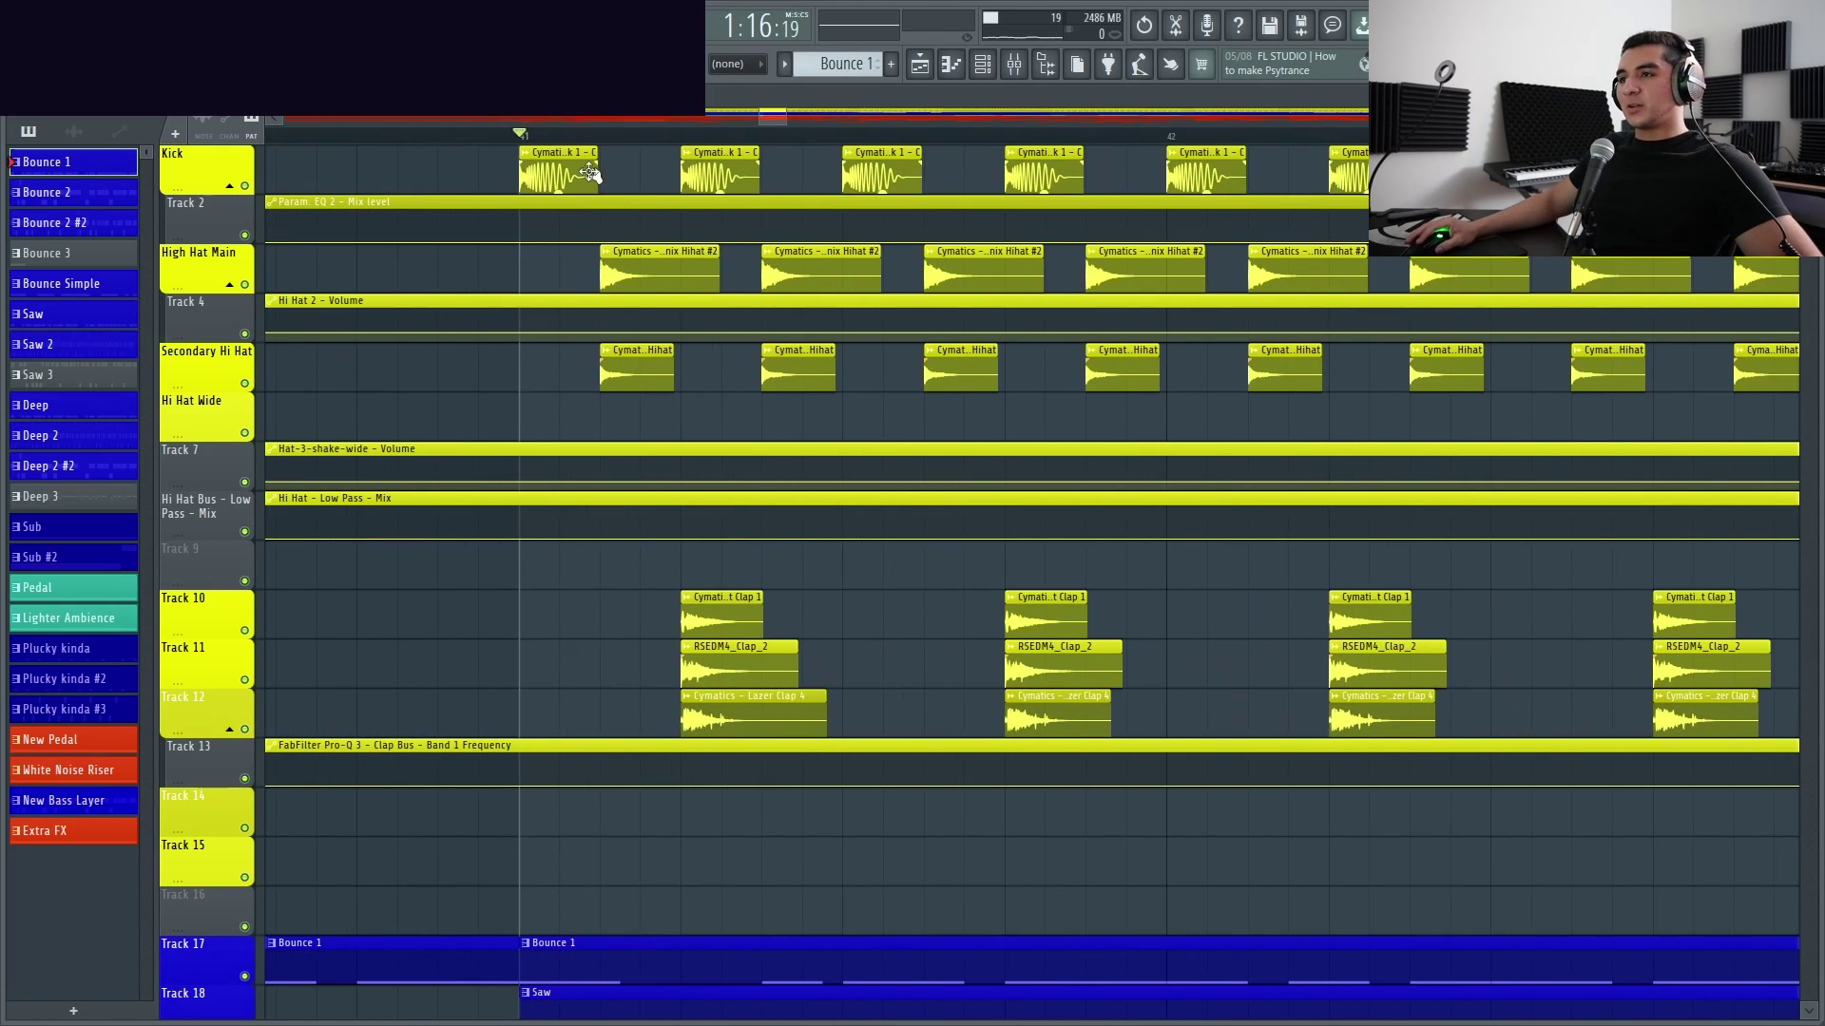
scroll(591, 188, "down", 10)
scroll(611, 332, "down", 10)
scroll(779, 476, "up", 8)
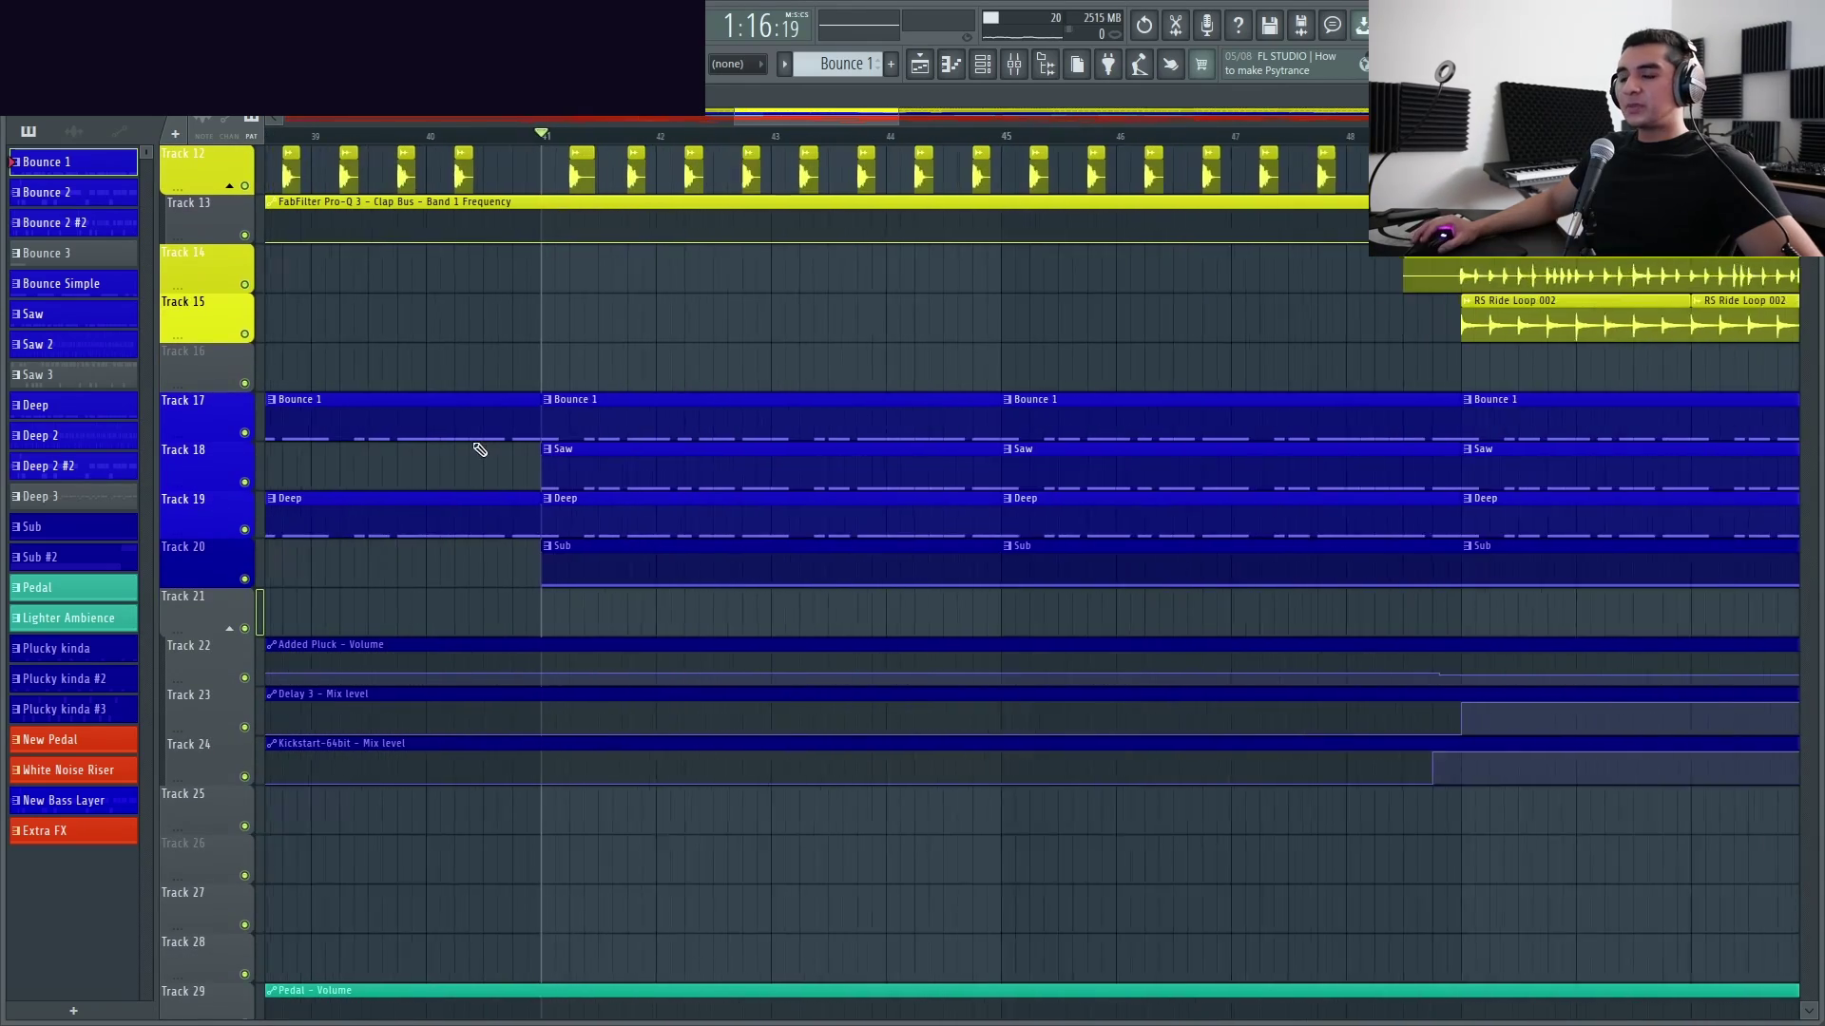
Solo Tracks 17 to 24 and select their clips
scroll(480, 449, "down", 6)
left_click_drag(265, 424, 269, 778)
scroll(718, 440, "up", 3)
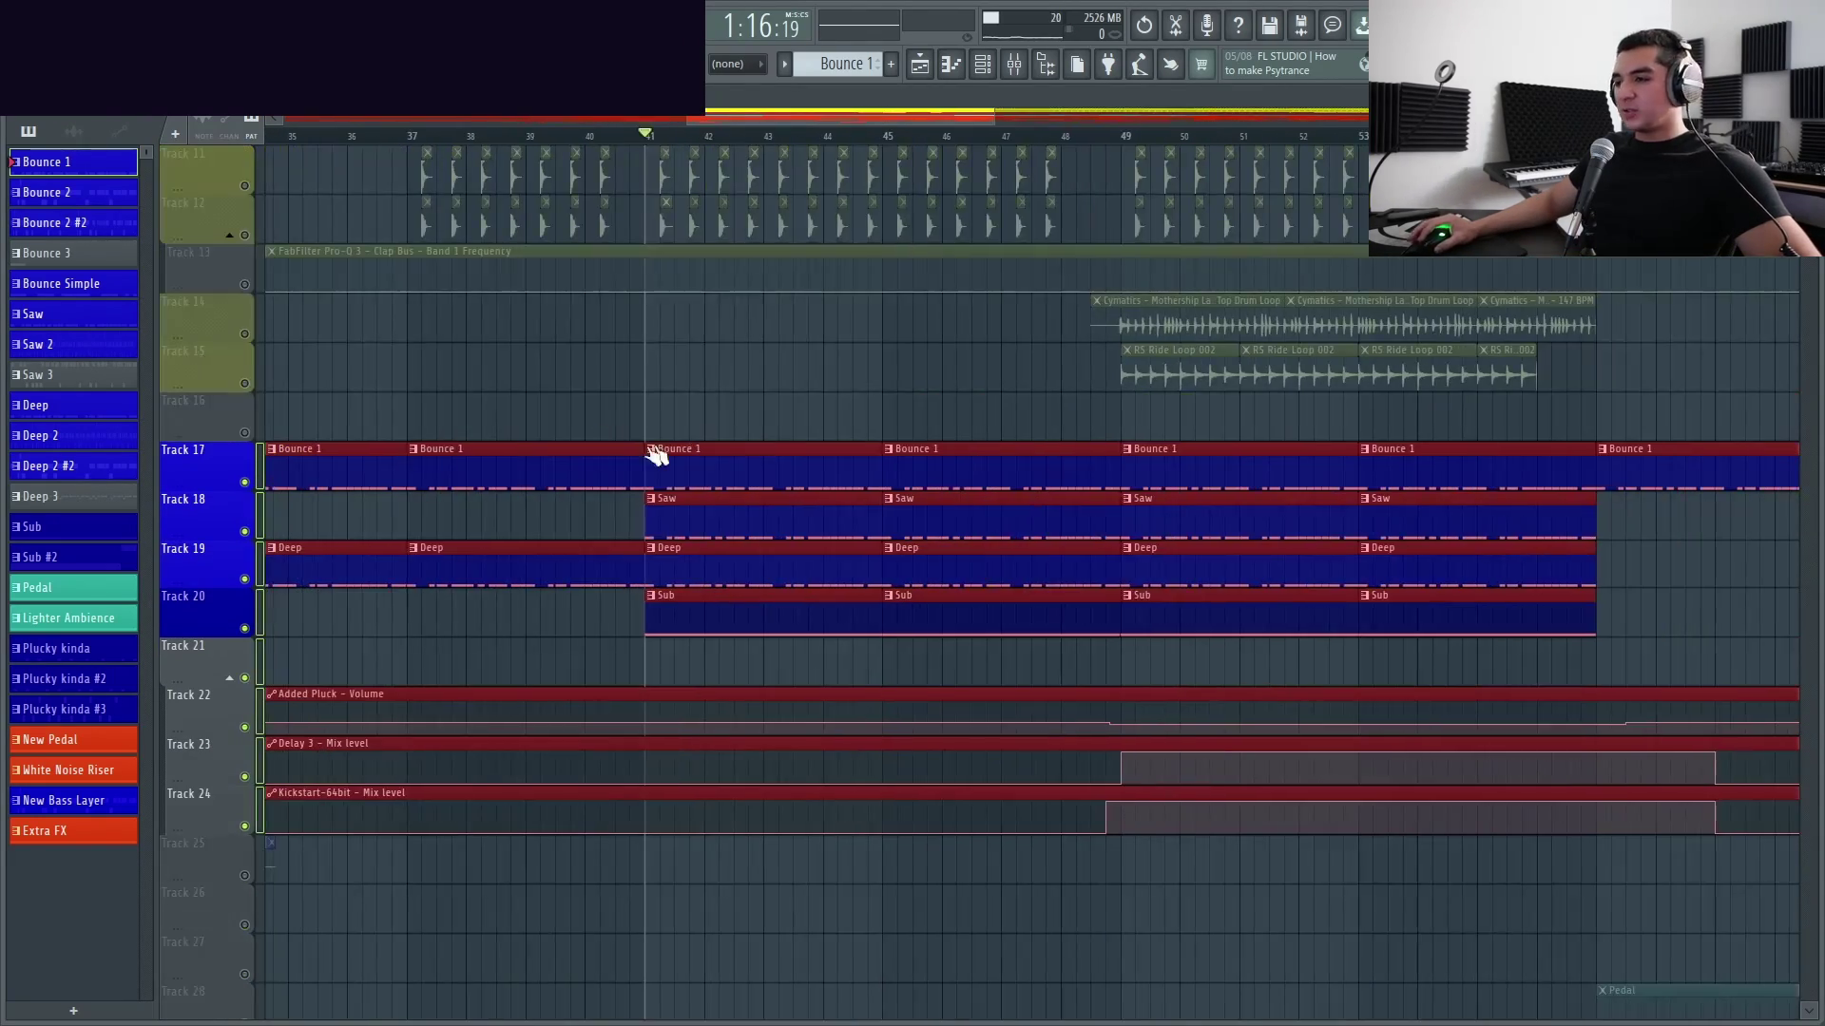
Examine how the soloed Bounce 1, Saw, Deep and Sub clips line up from bar 41
scroll(673, 489, "down", 1)
scroll(673, 395, "up", 2)
scroll(671, 391, "up", 1)
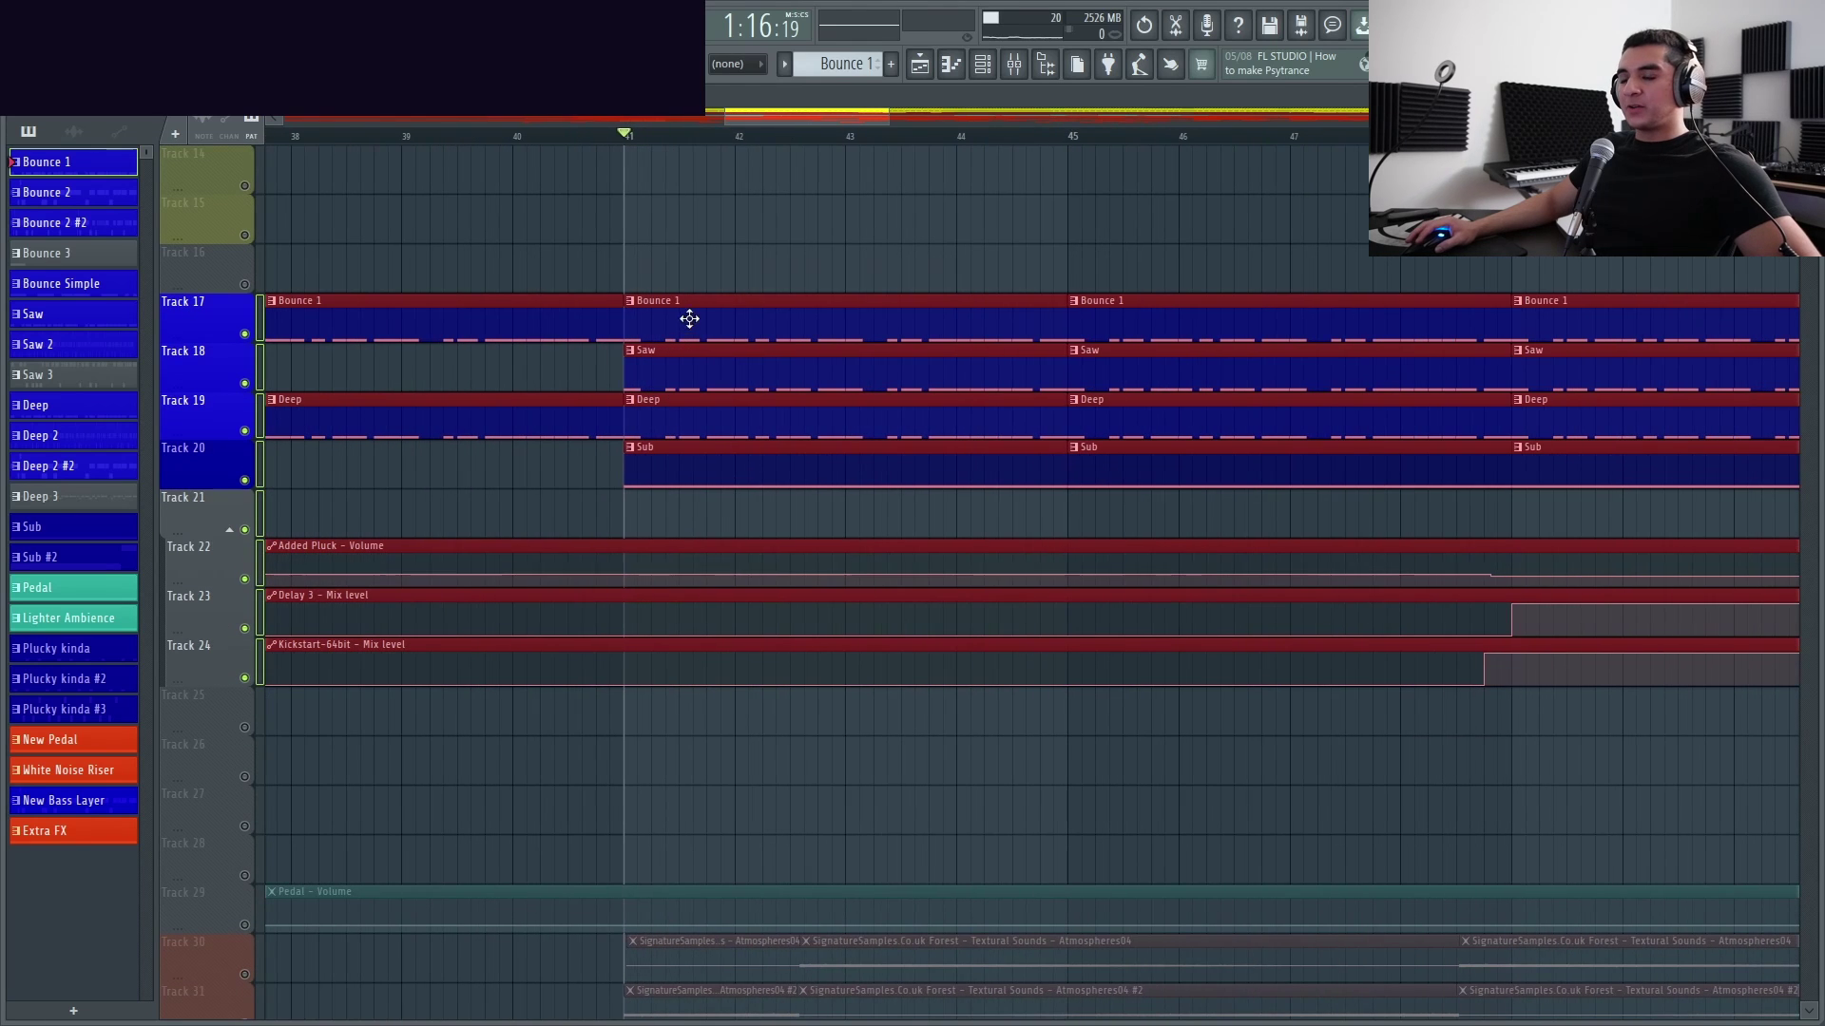
scroll(615, 326, "left", 1)
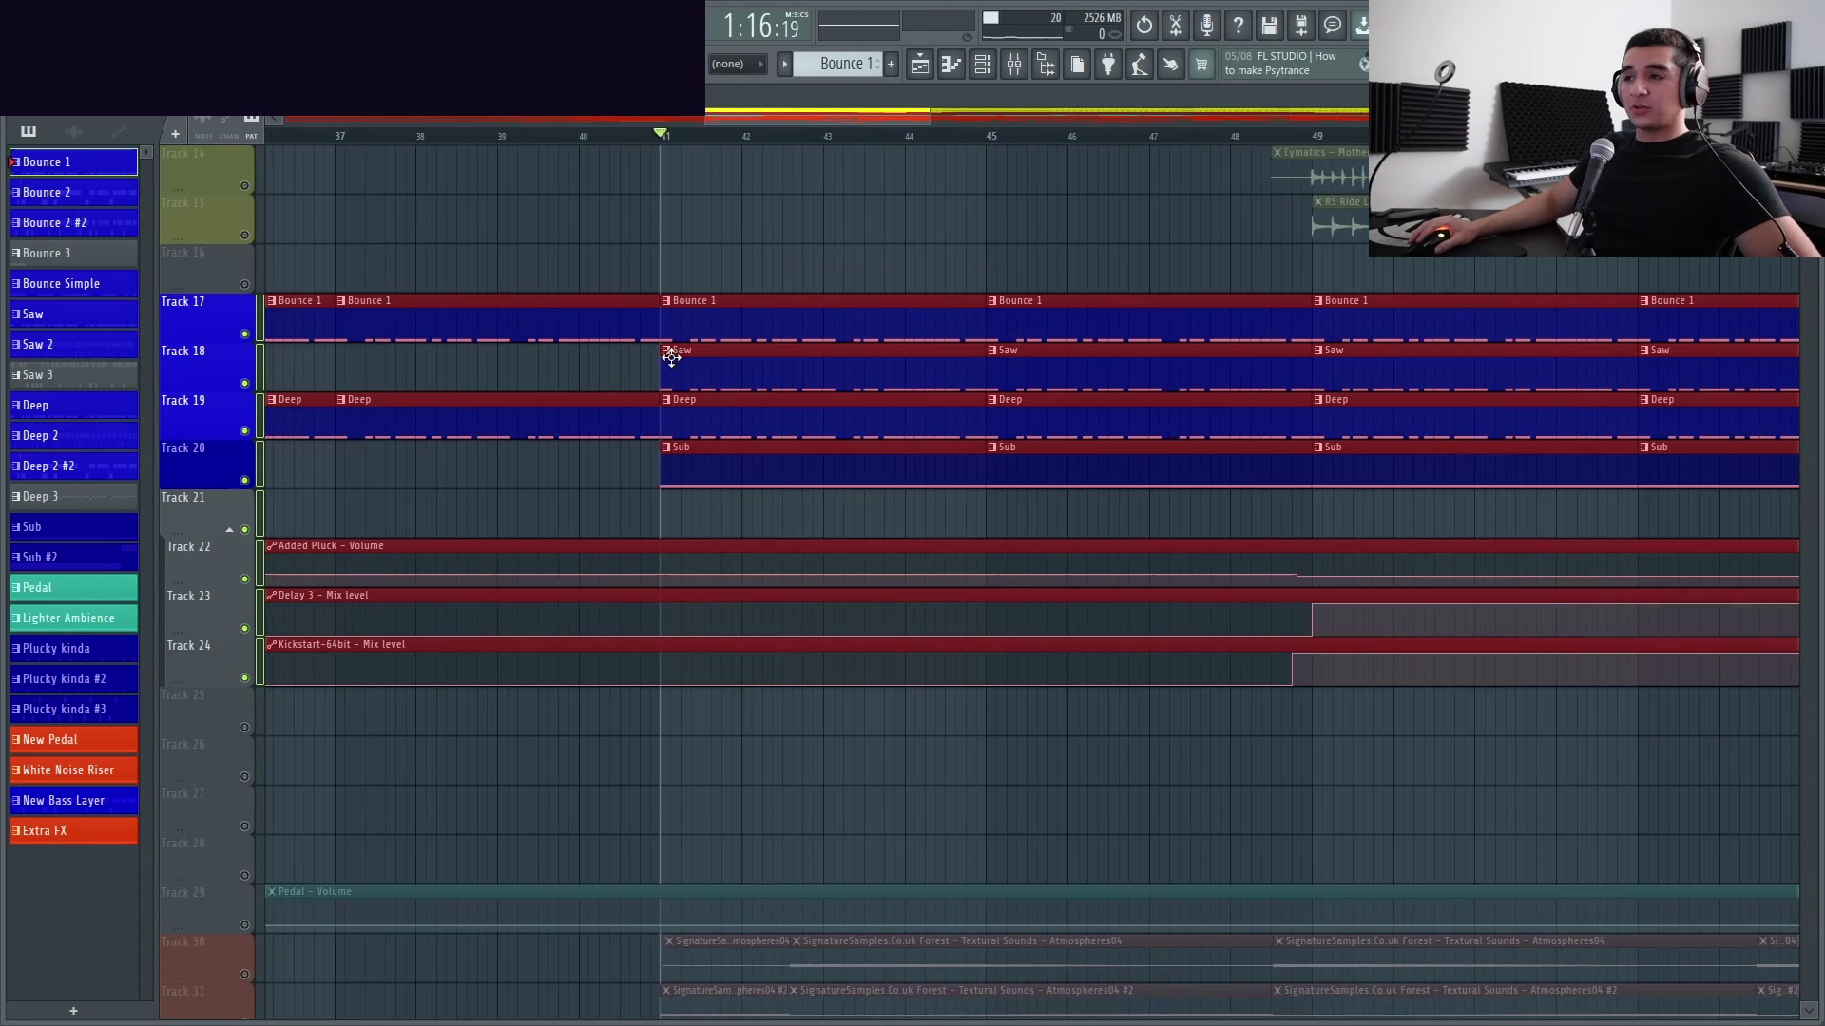
scroll(703, 363, "up", 1)
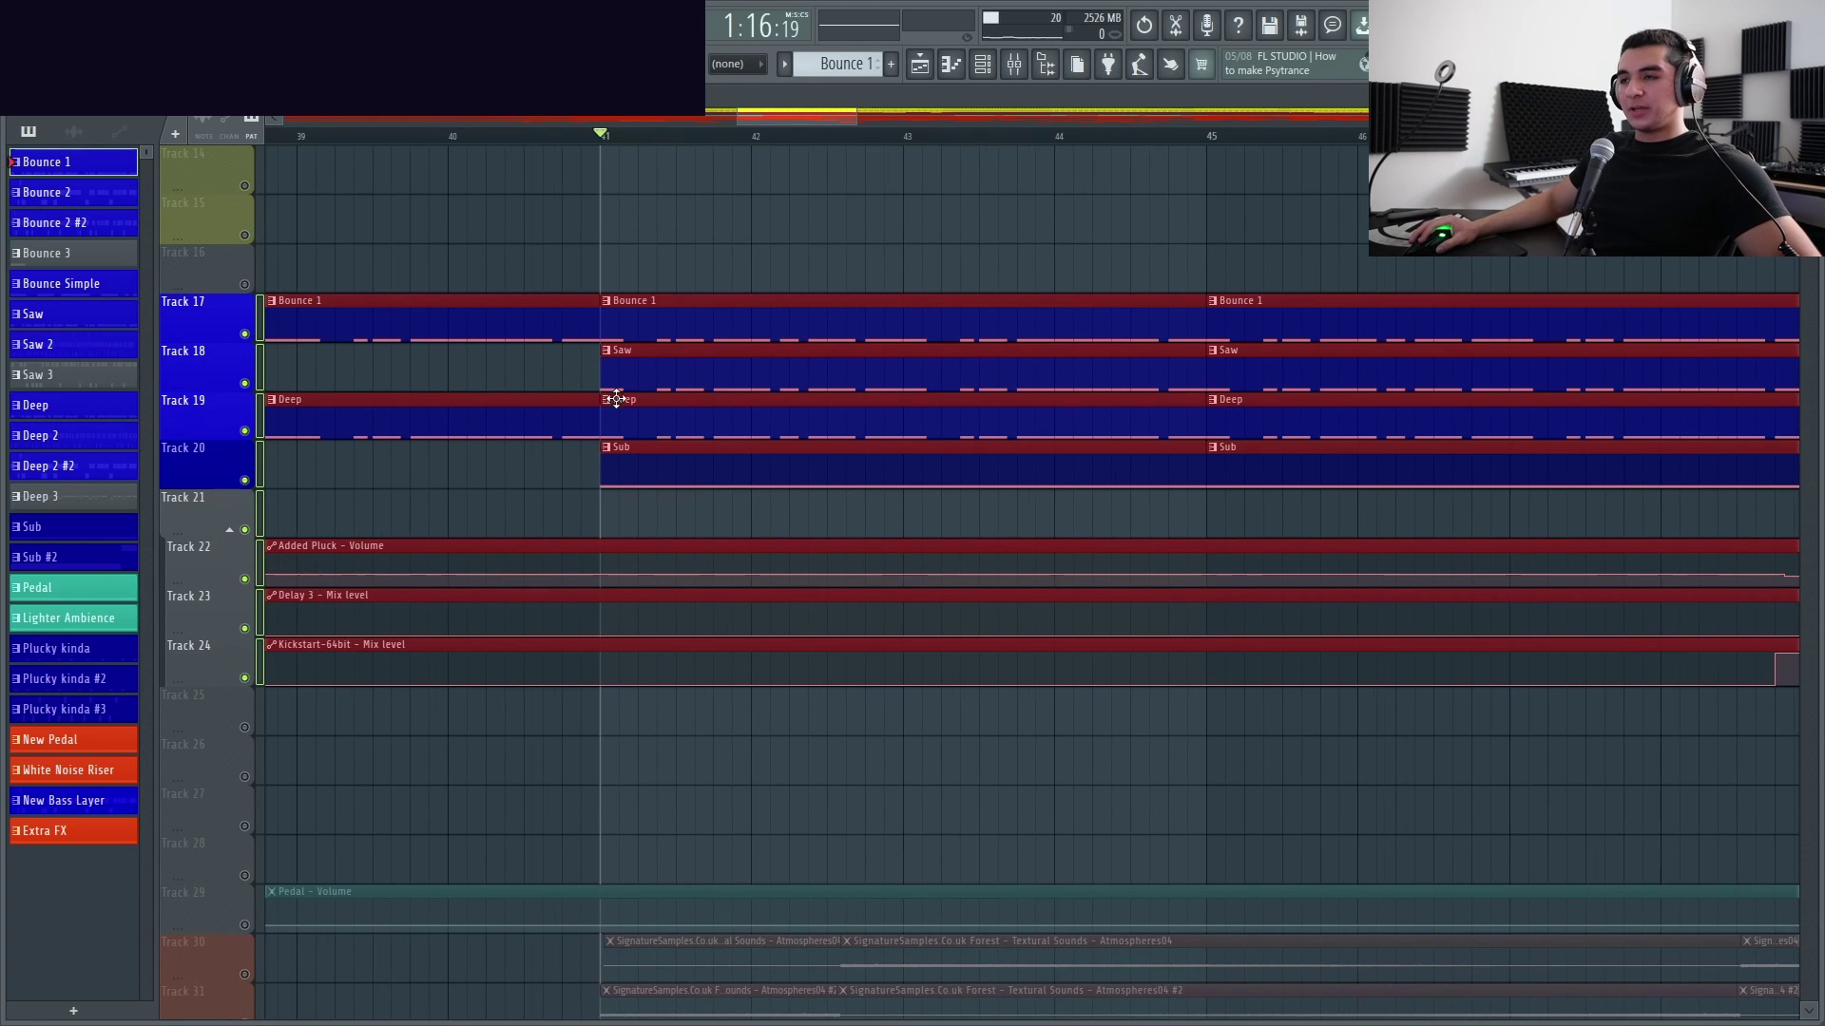
scroll(617, 400, "right", 1)
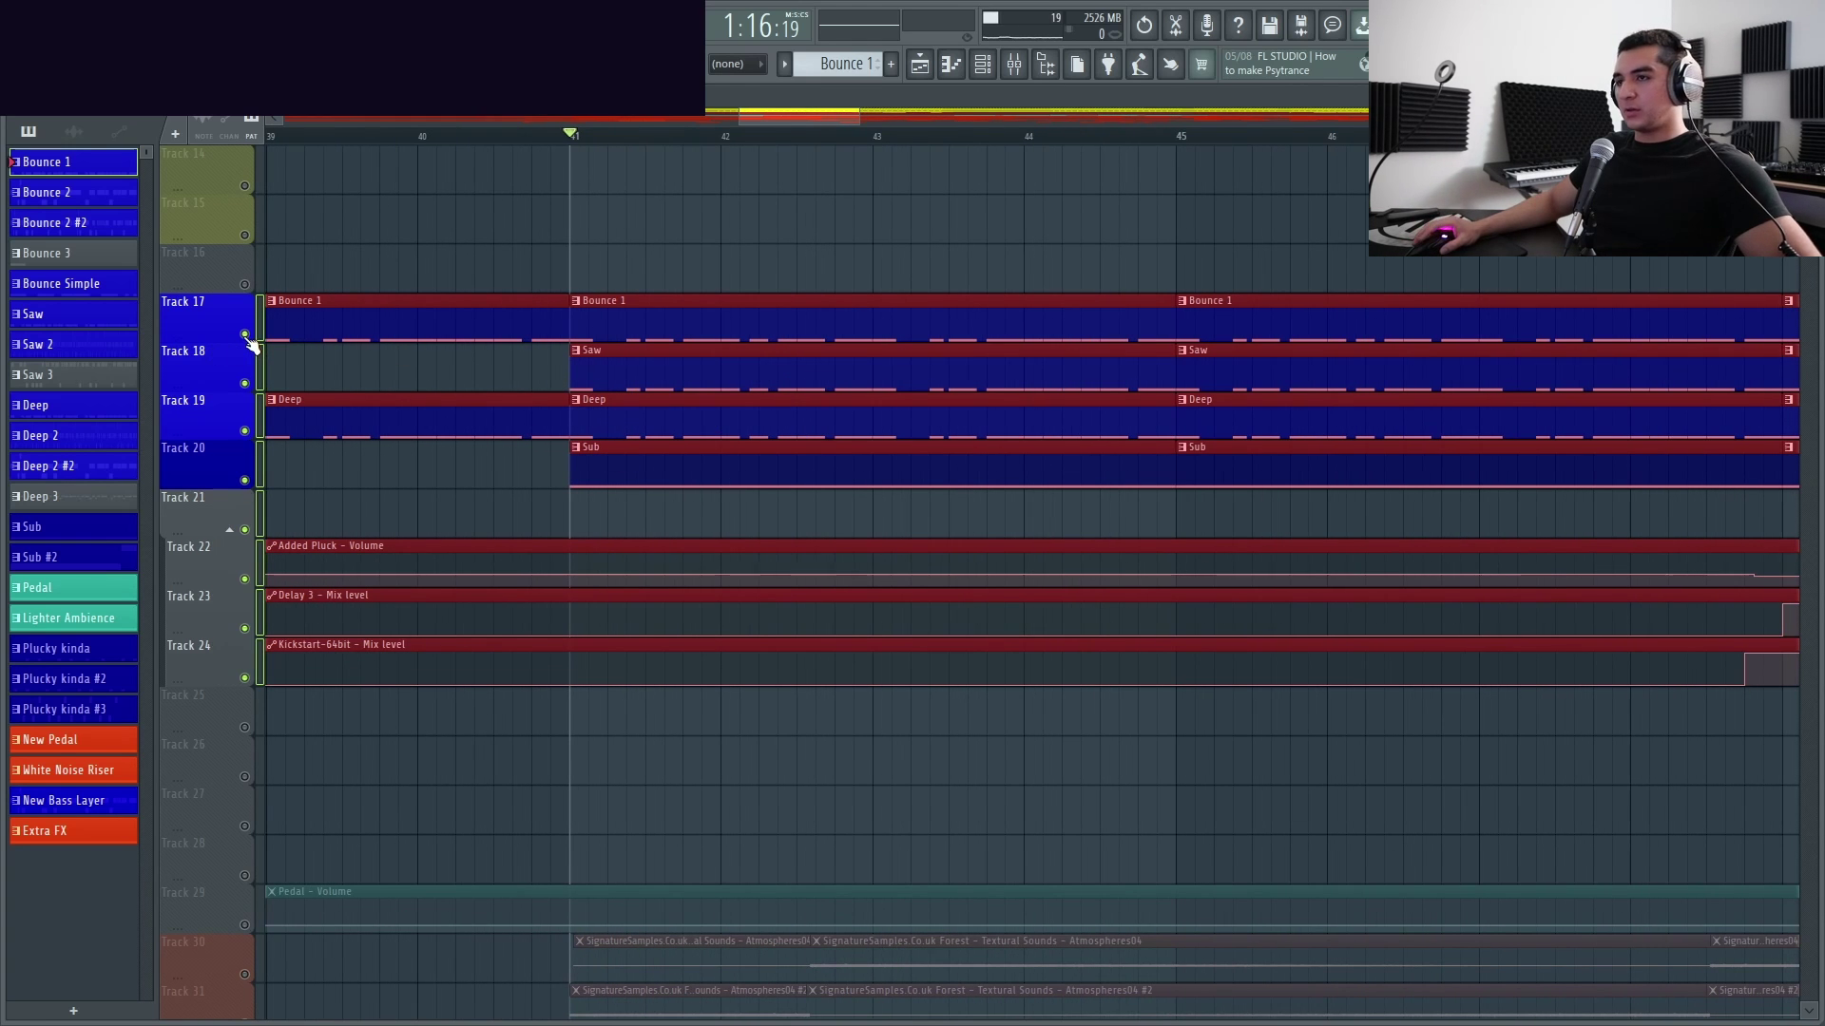
Solo the Main Bounce channel in the mixer and audition it from bar 41
left_click(1016, 64)
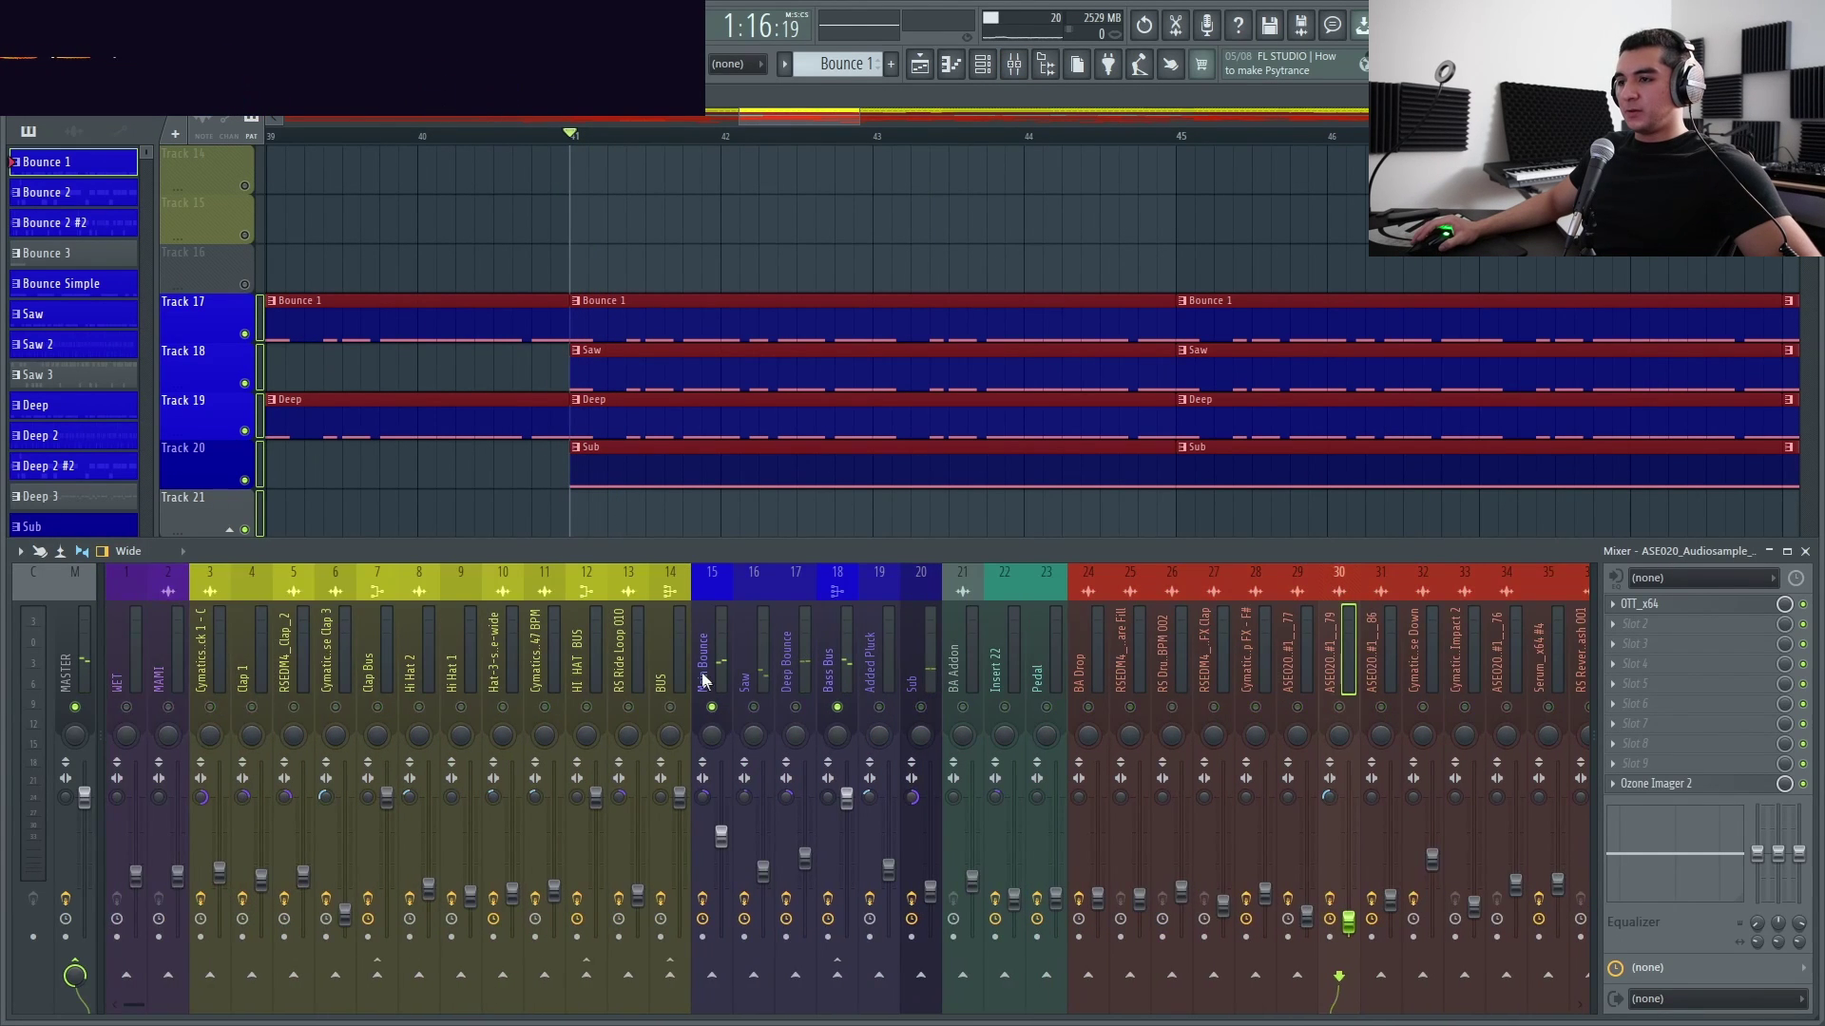
scroll(704, 679, "right", 3)
key("space")
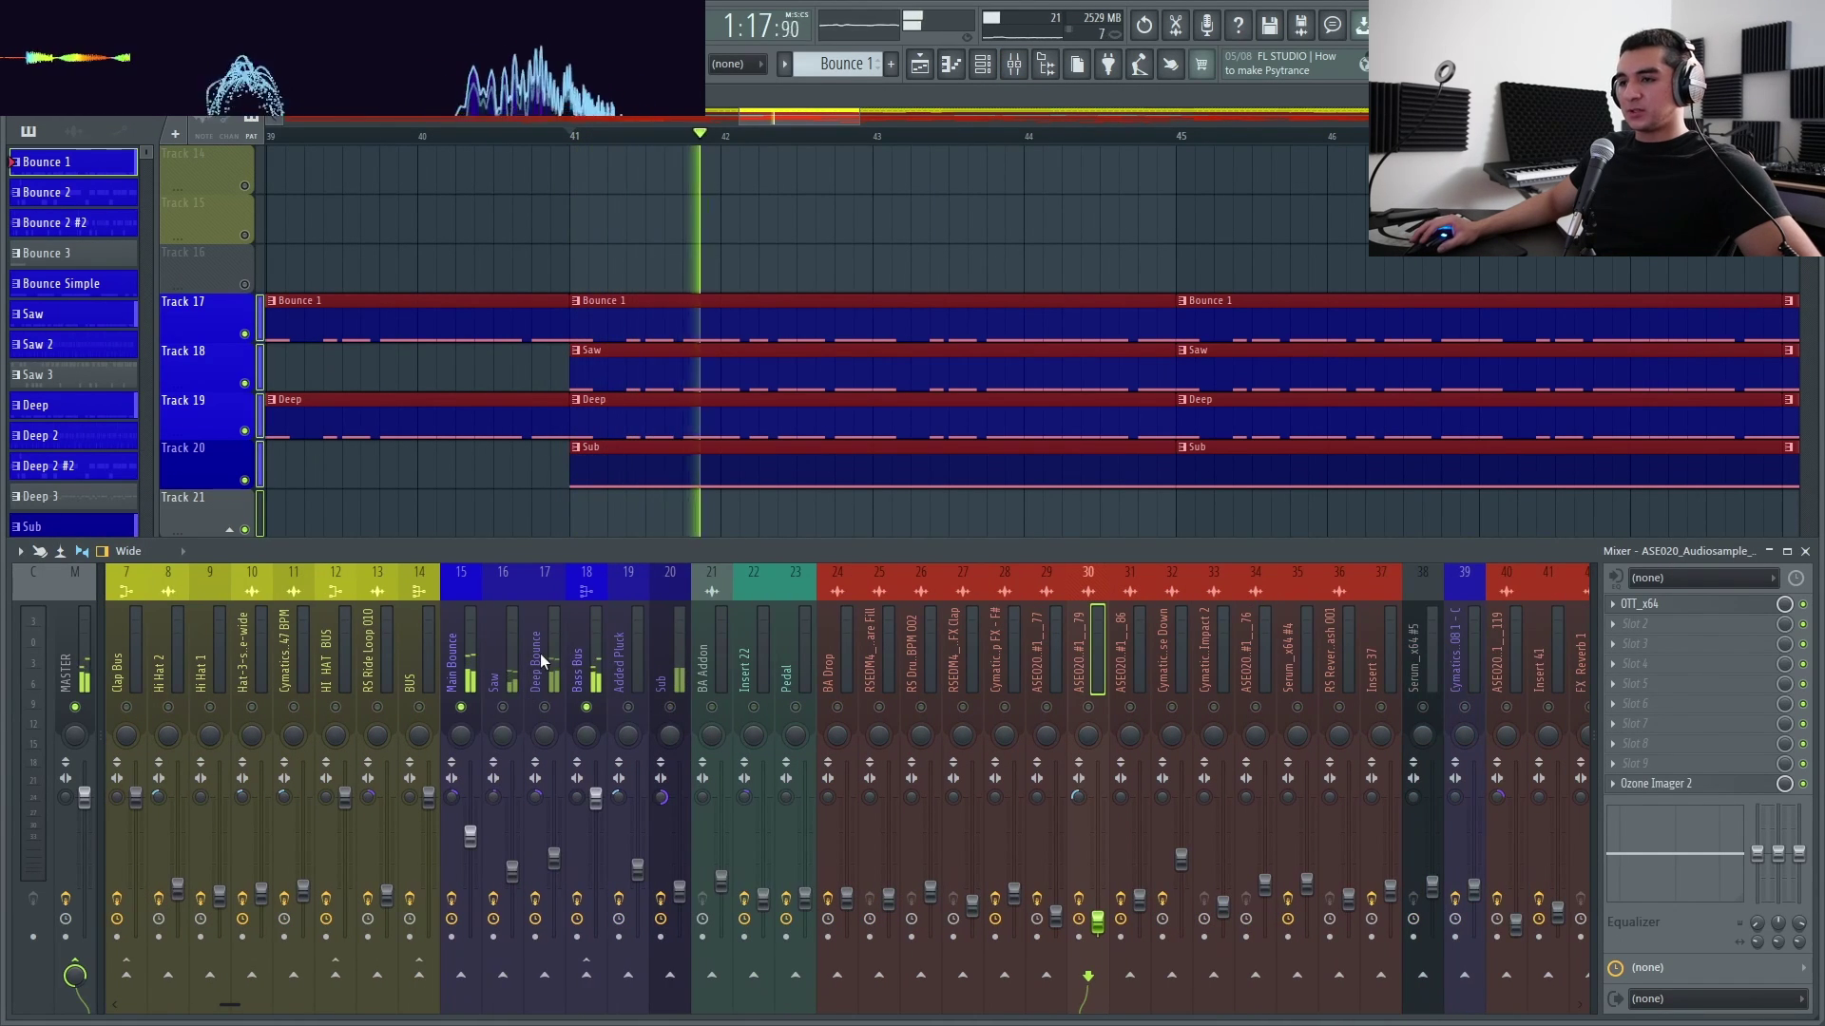
key("space")
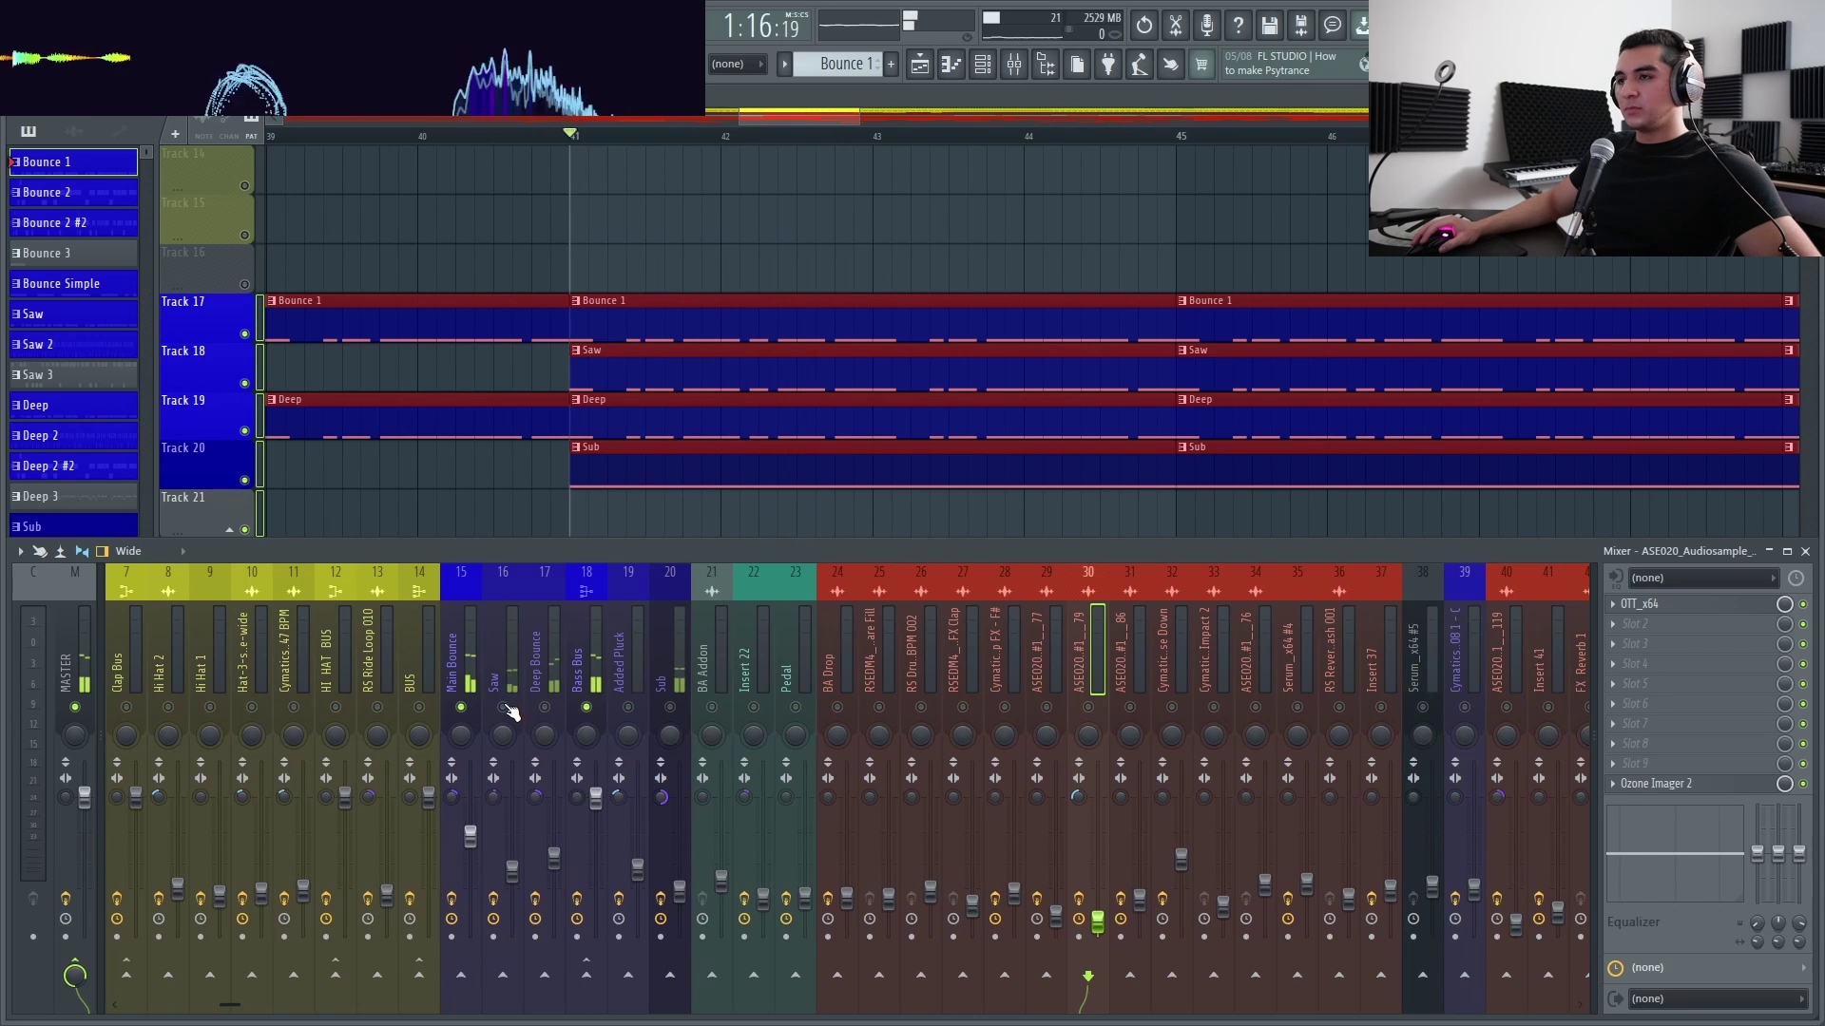
Solo the Saw, Deep Bounce and Sub mixer channels one after another and audition each from bar 41
key("space")
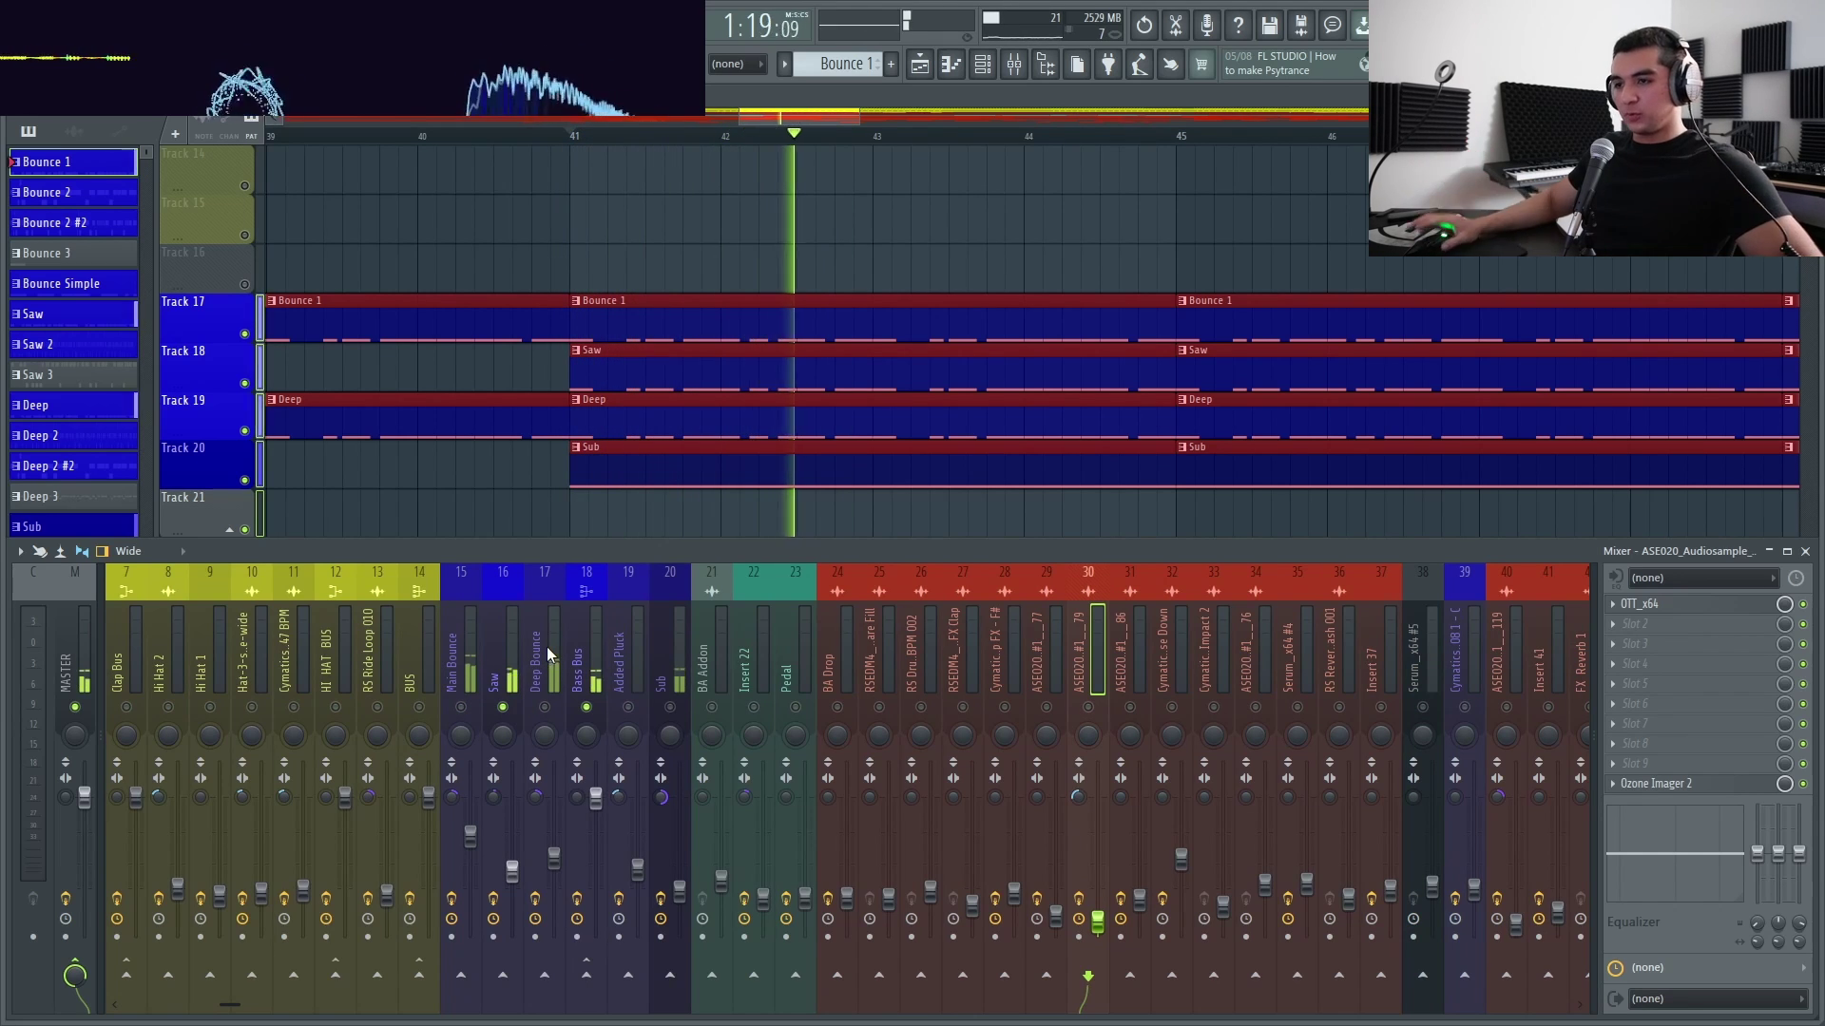
key("space")
key("space")
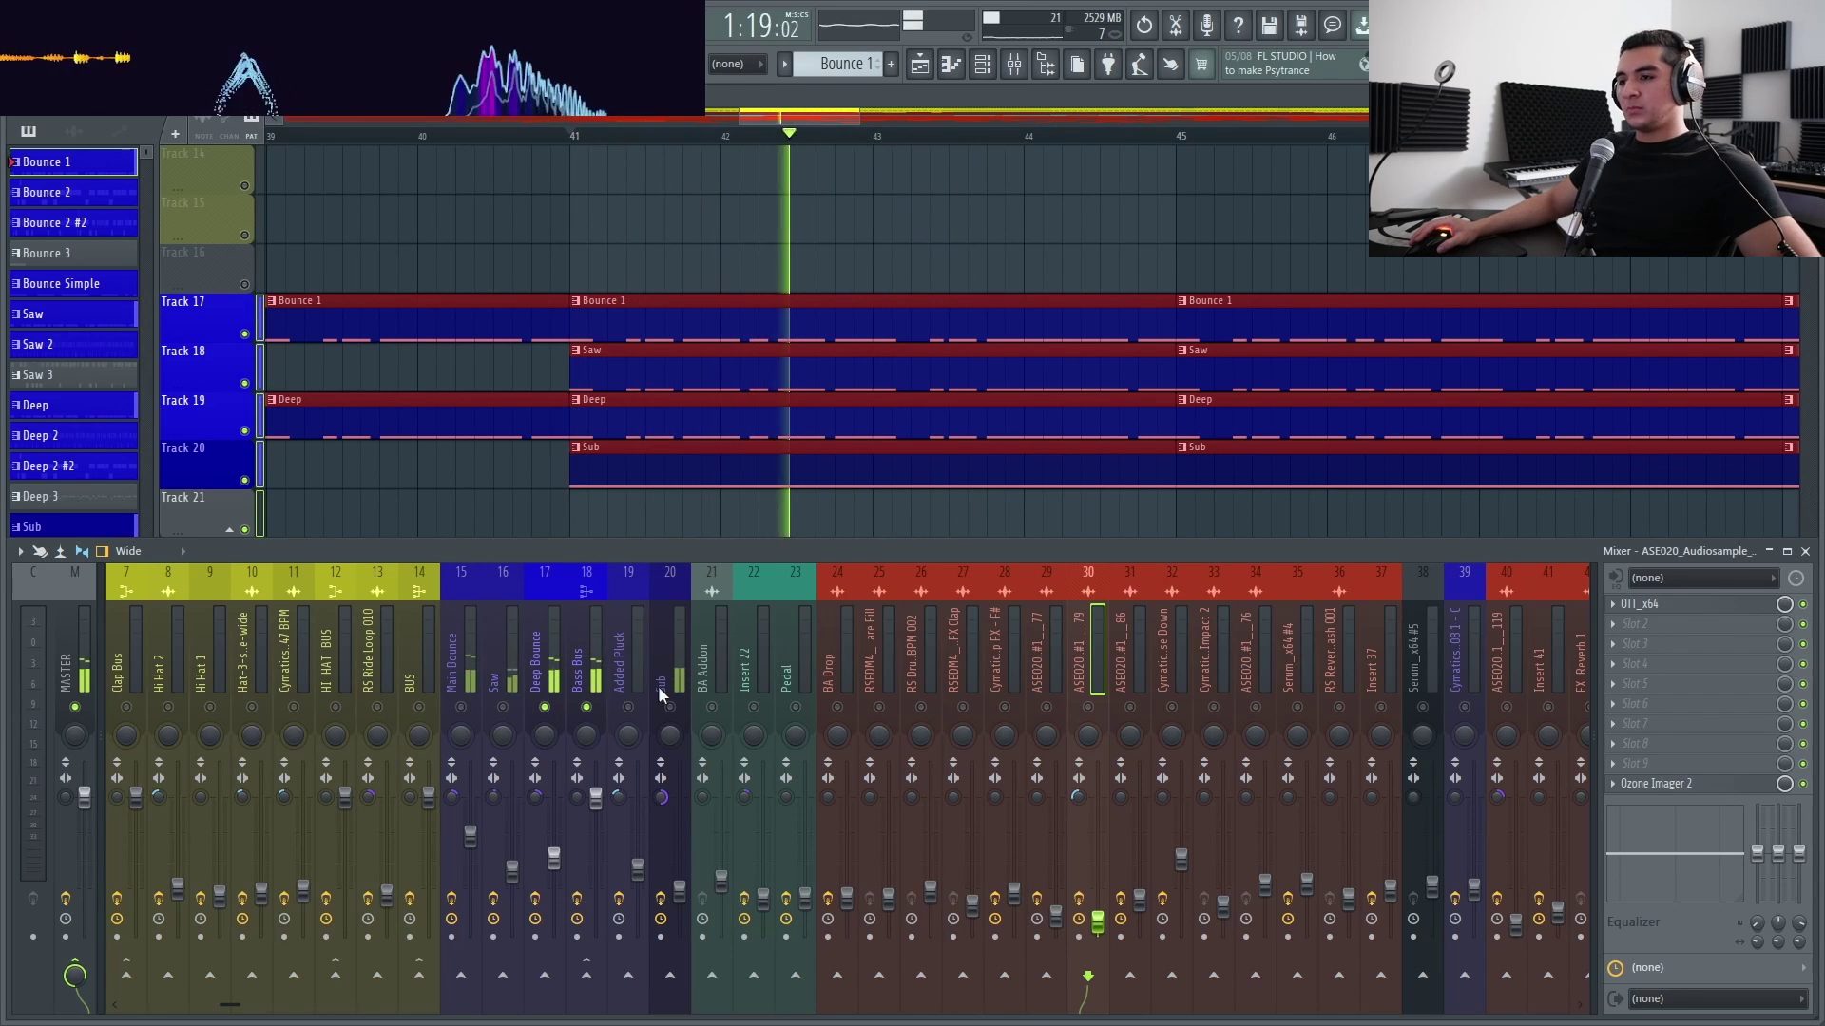
key("space")
left_click(678, 648)
key("space")
key("space")
Open Kickstart on the Bass Bus and compare the combined bass layers with the effect bypassed and enabled
left_click(590, 685)
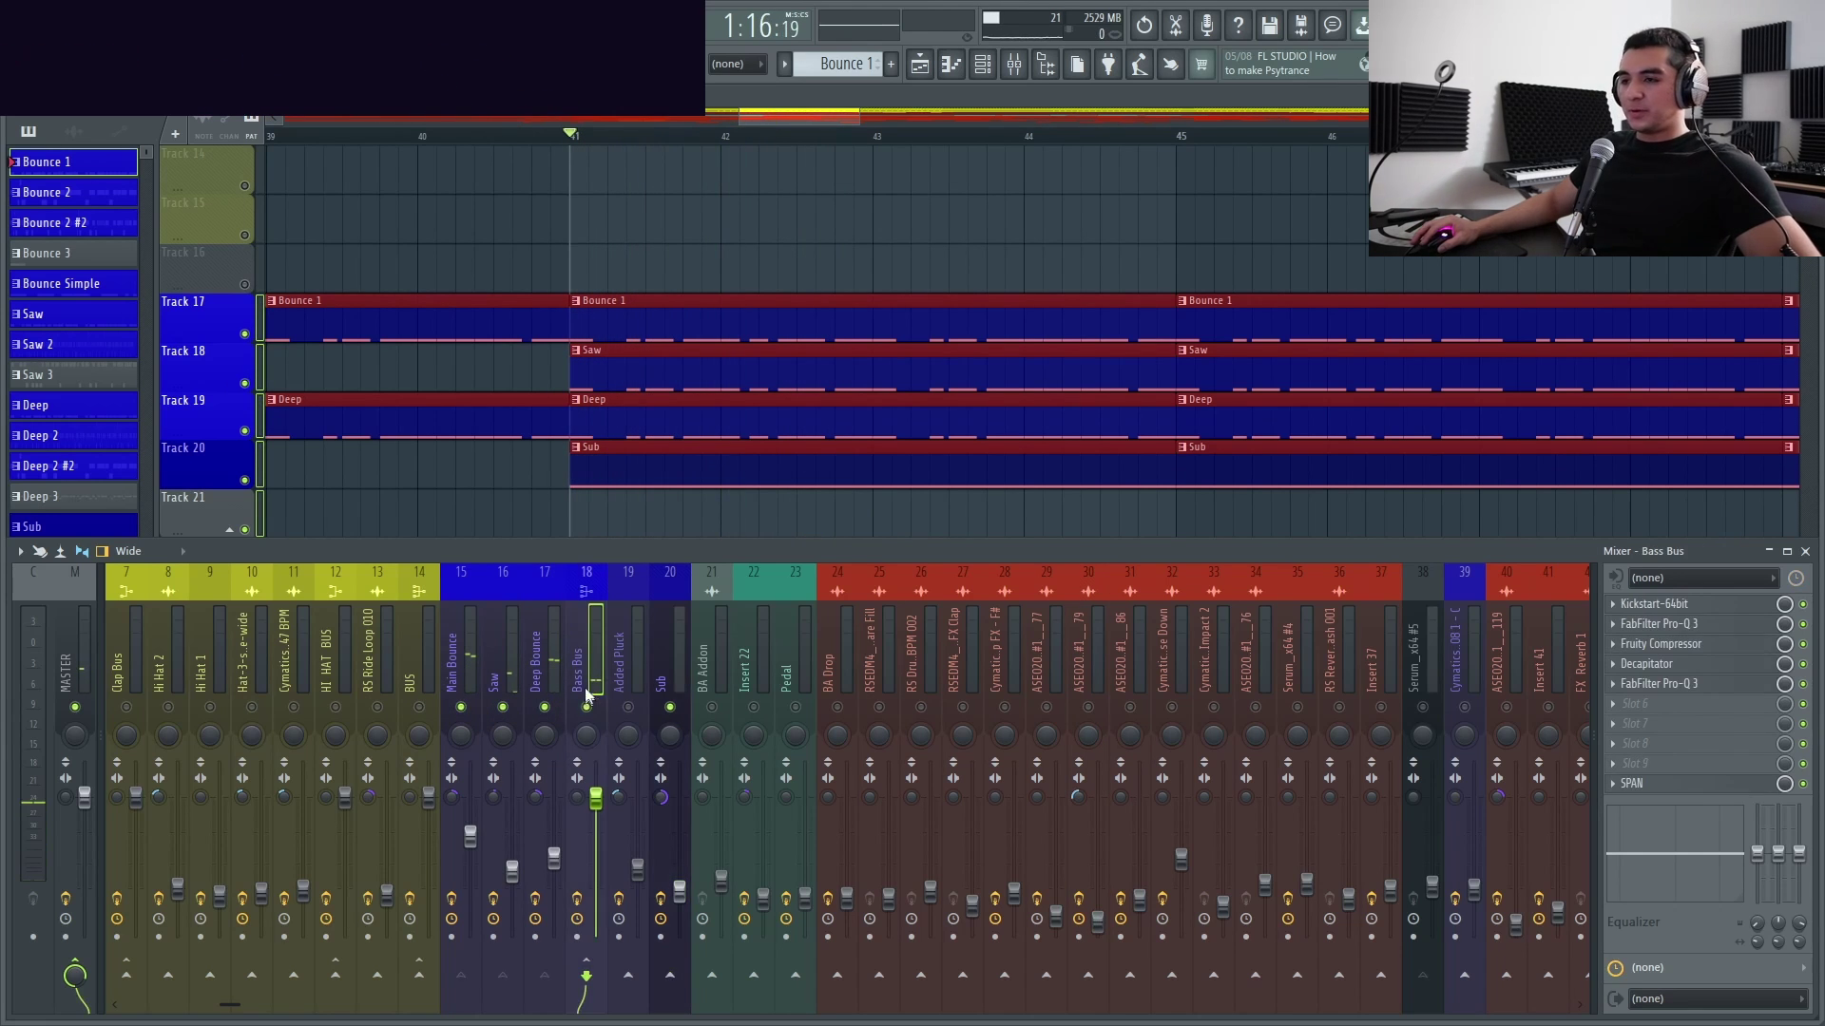
left_click(1654, 610)
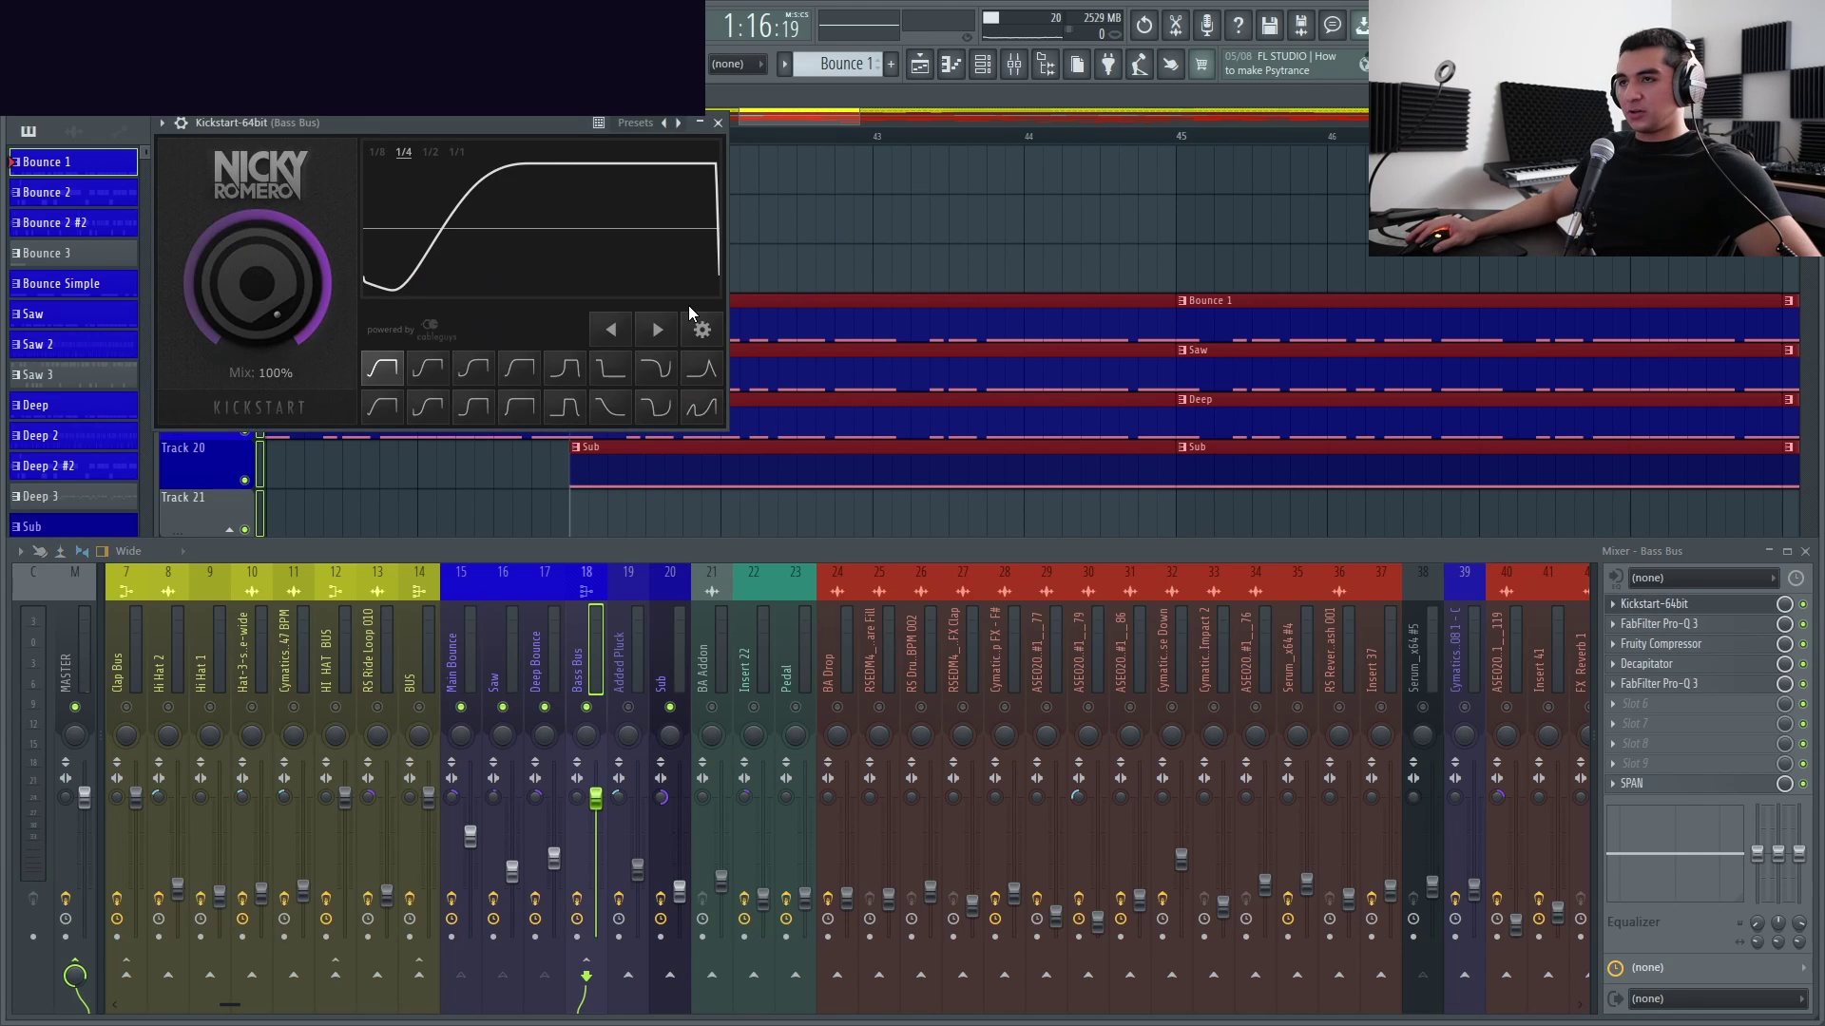
key("space")
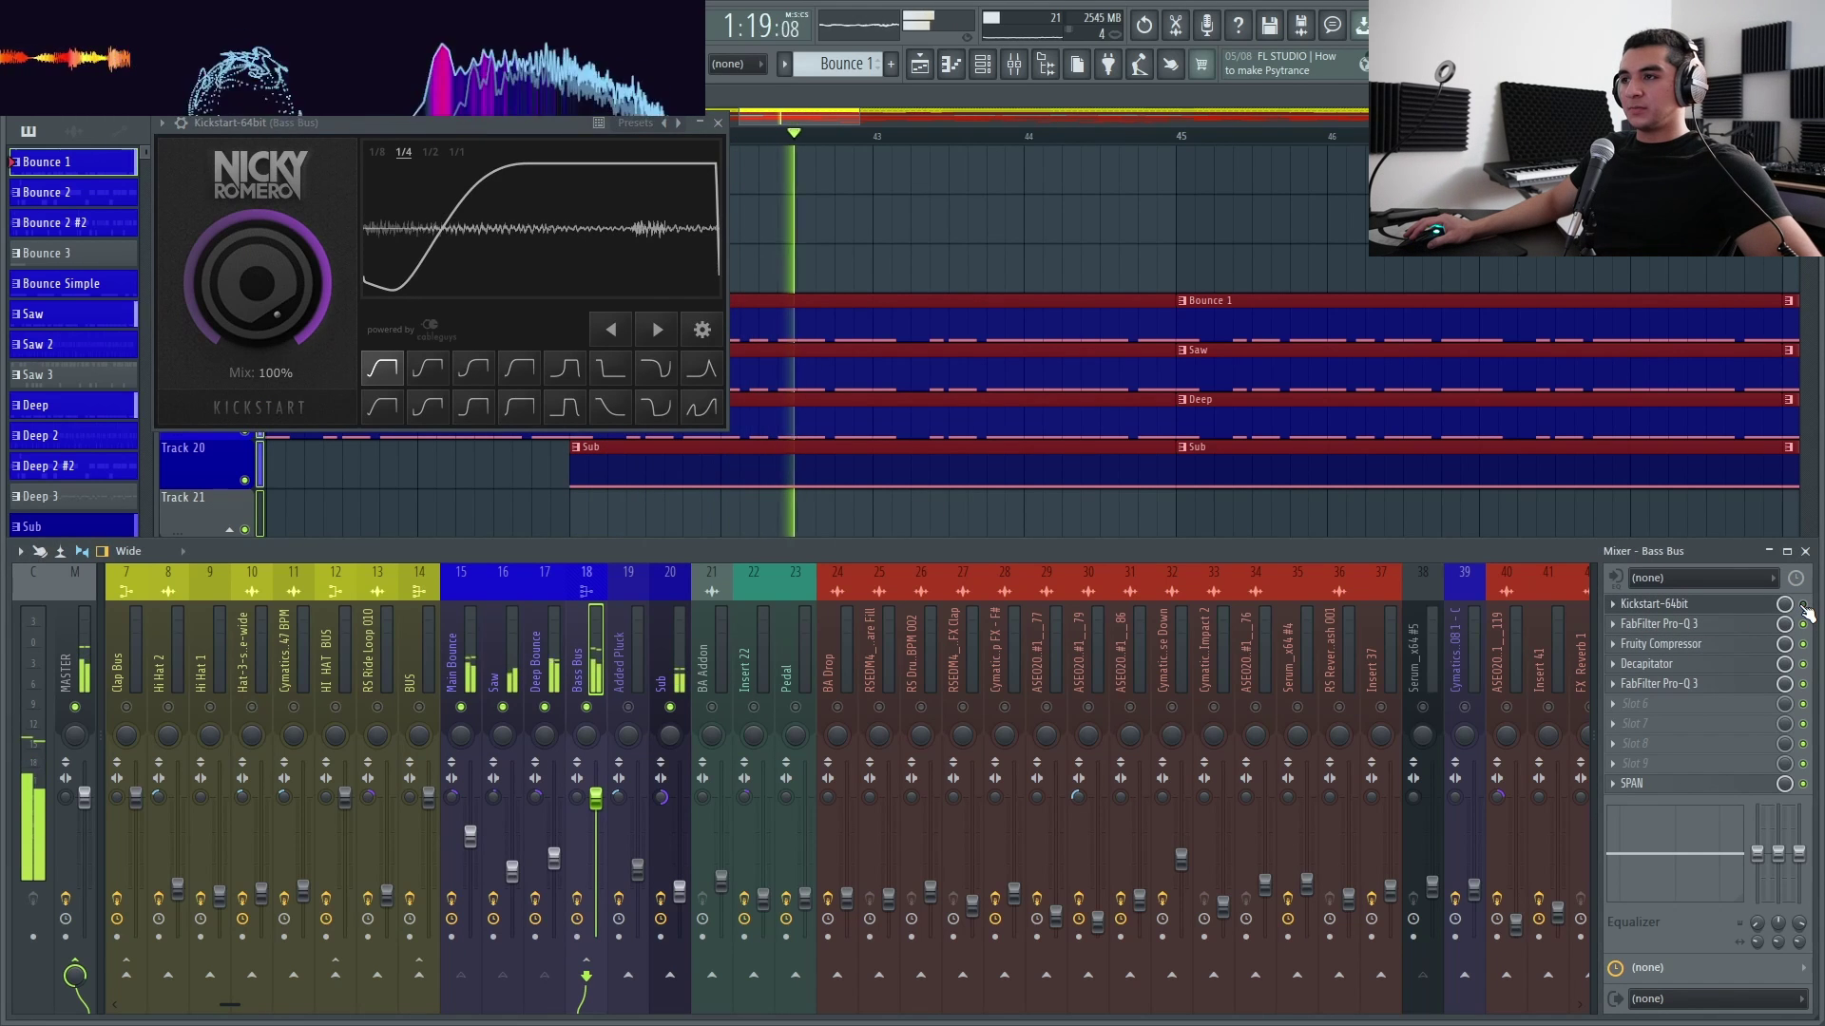
key("space")
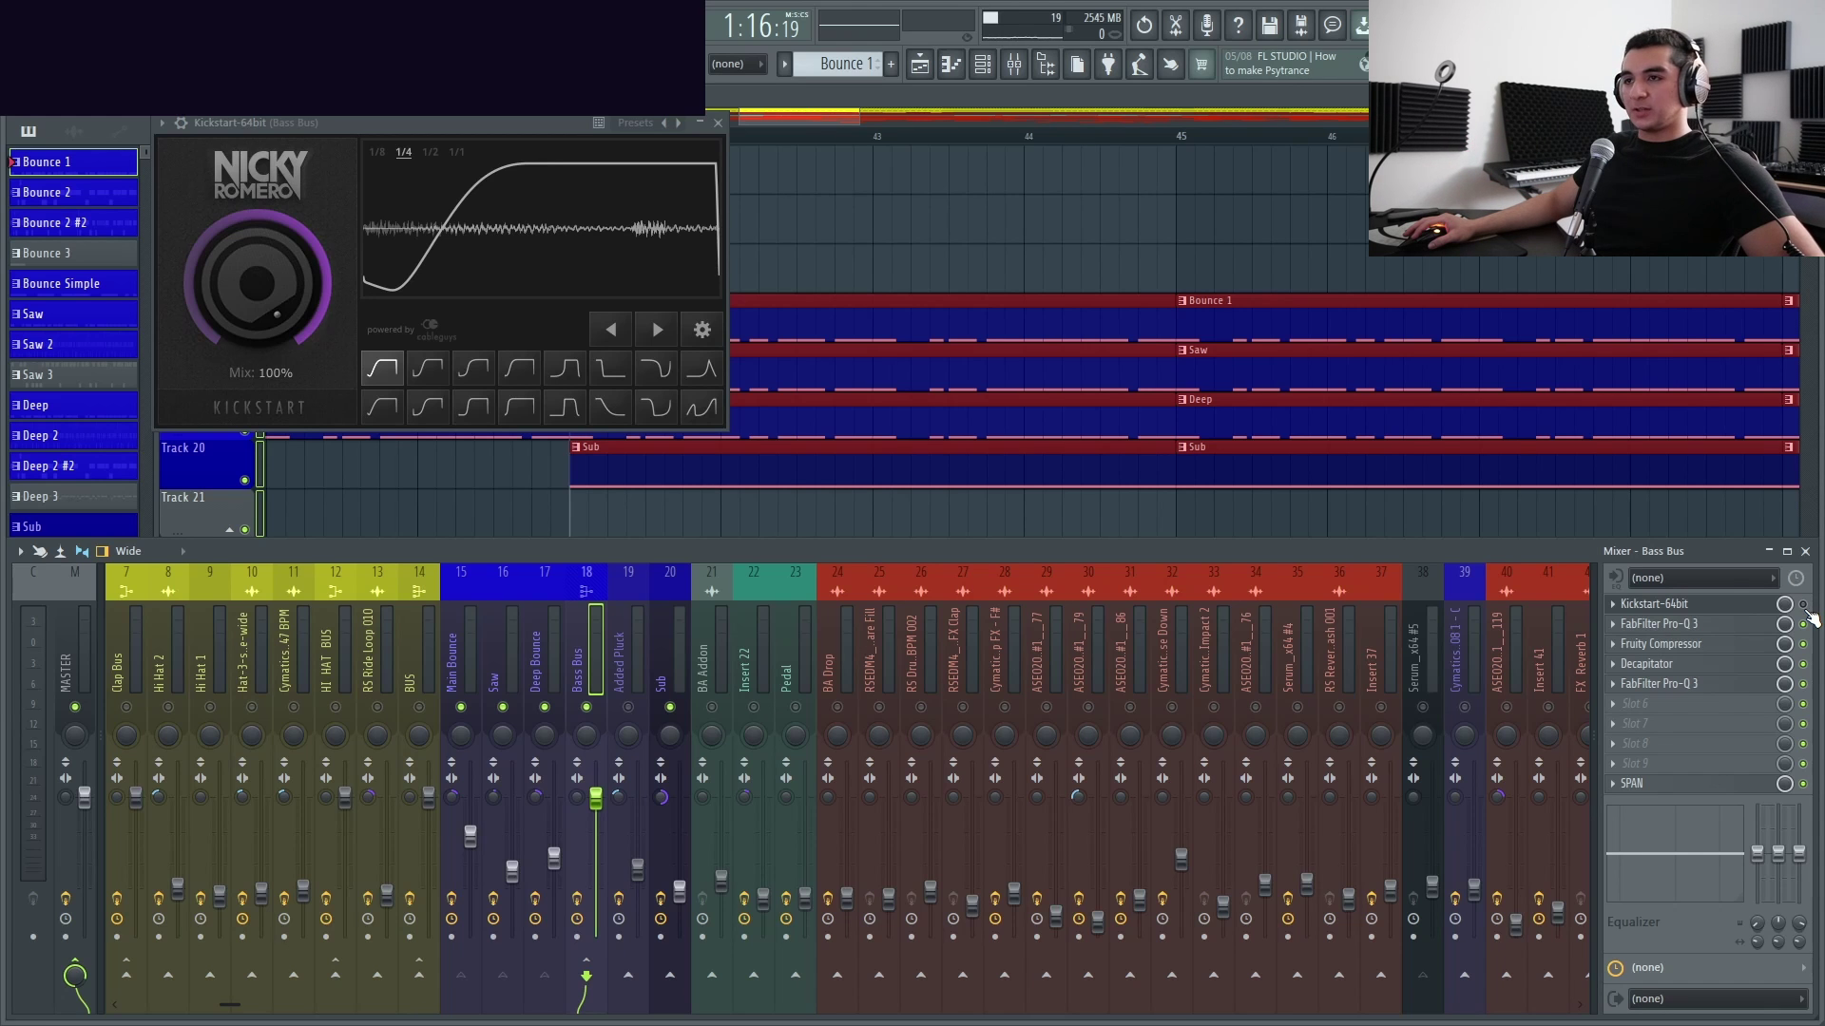
key("space")
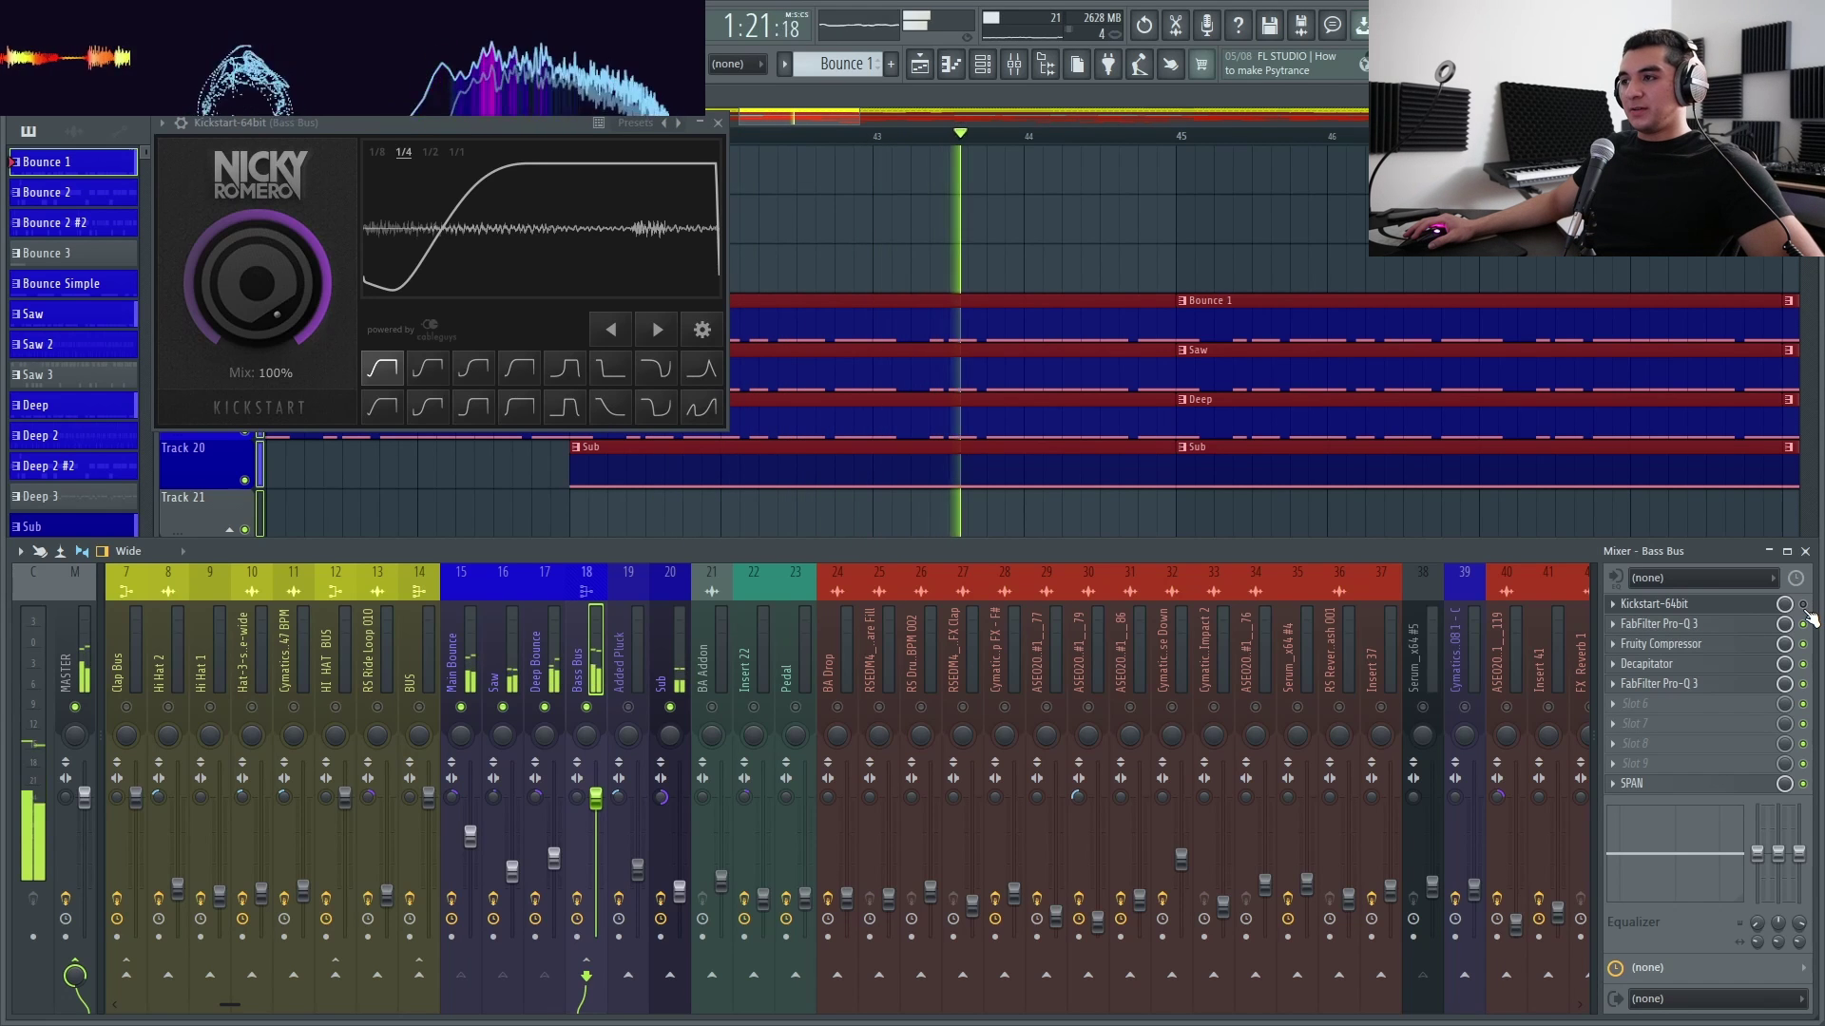
key("space")
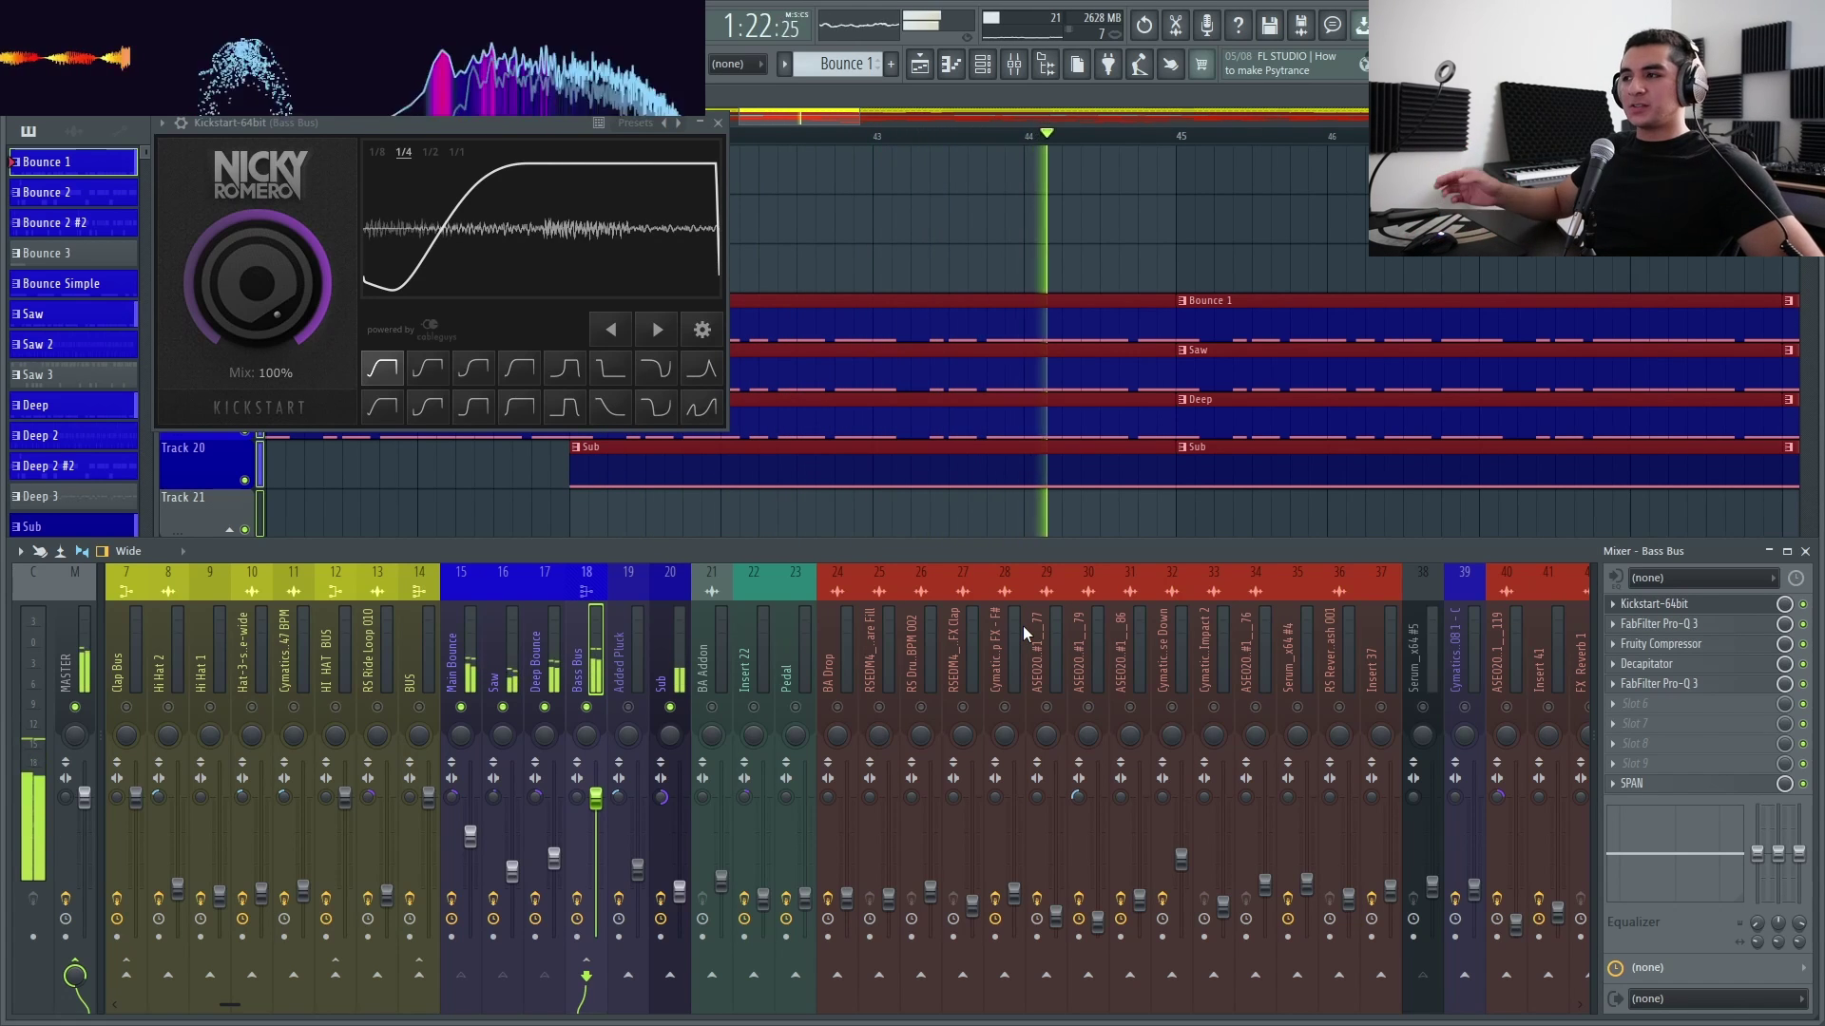
key("space")
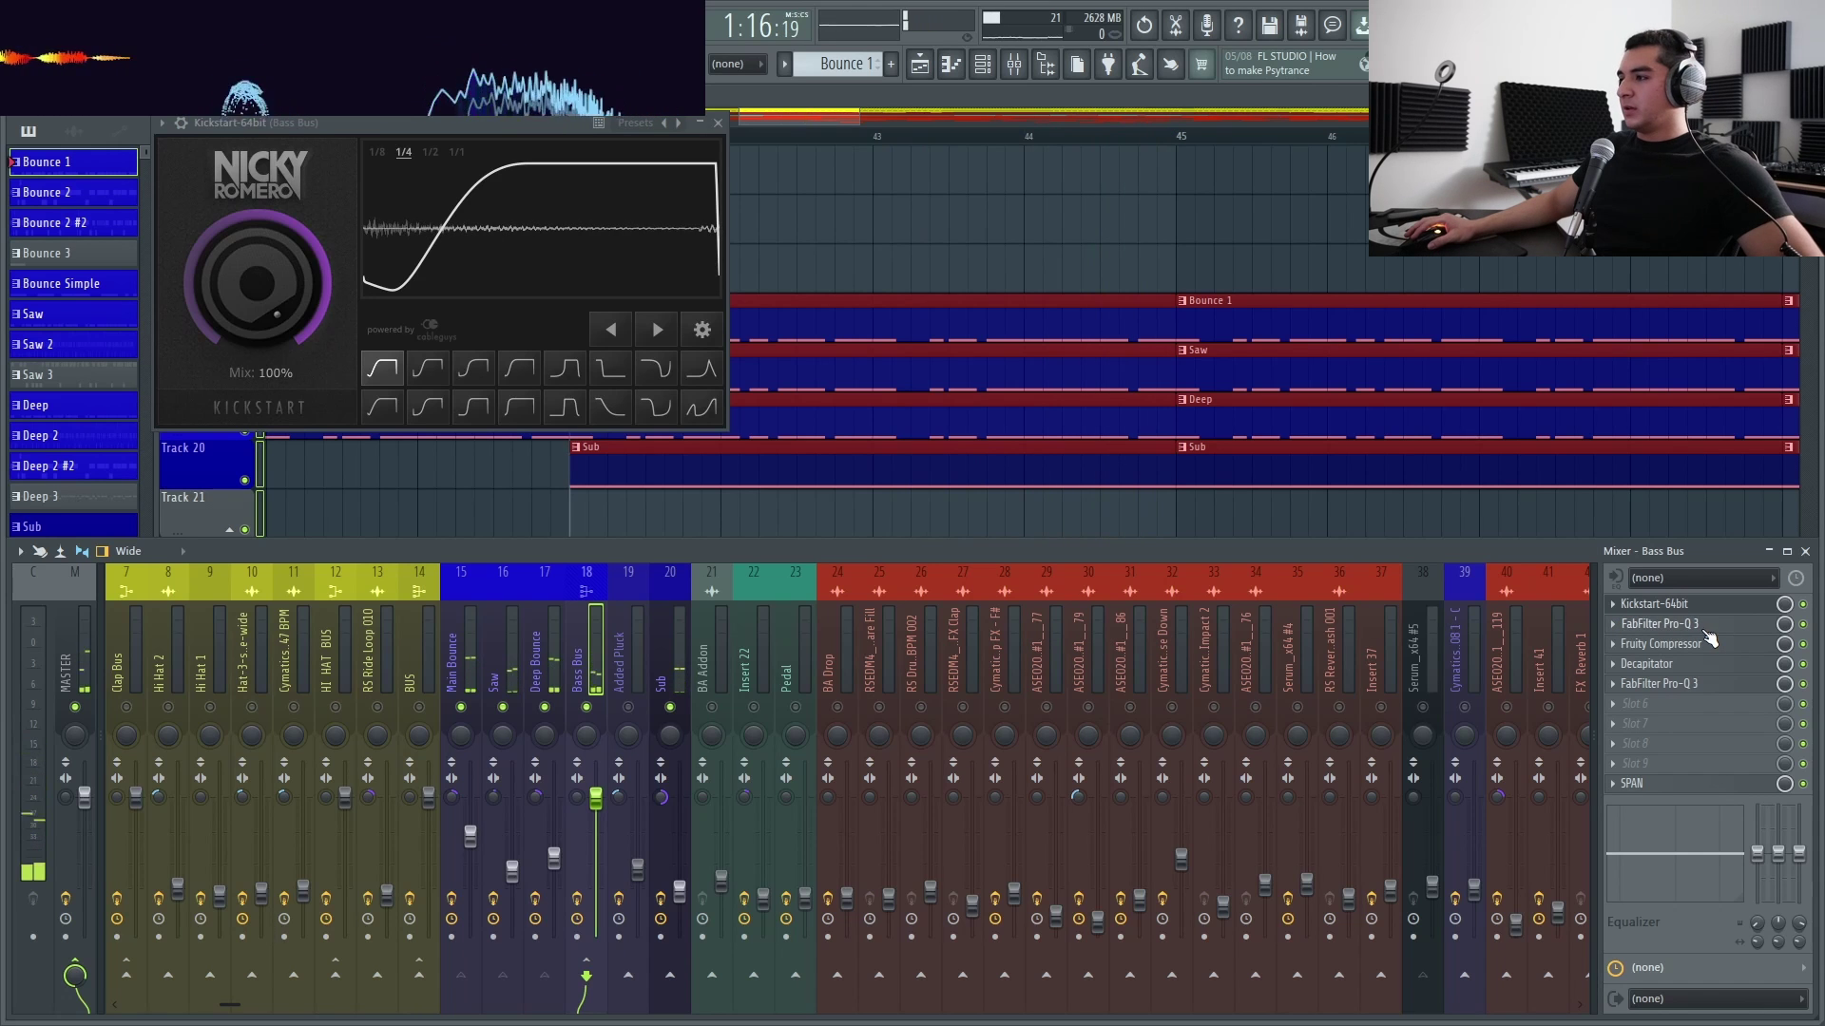
Inspect the settings of the first FabFilter Pro-Q 3, Decapitator and the second Pro-Q 3 on the Bass Bus
left_click(1701, 627)
left_click(720, 209)
left_click(717, 123)
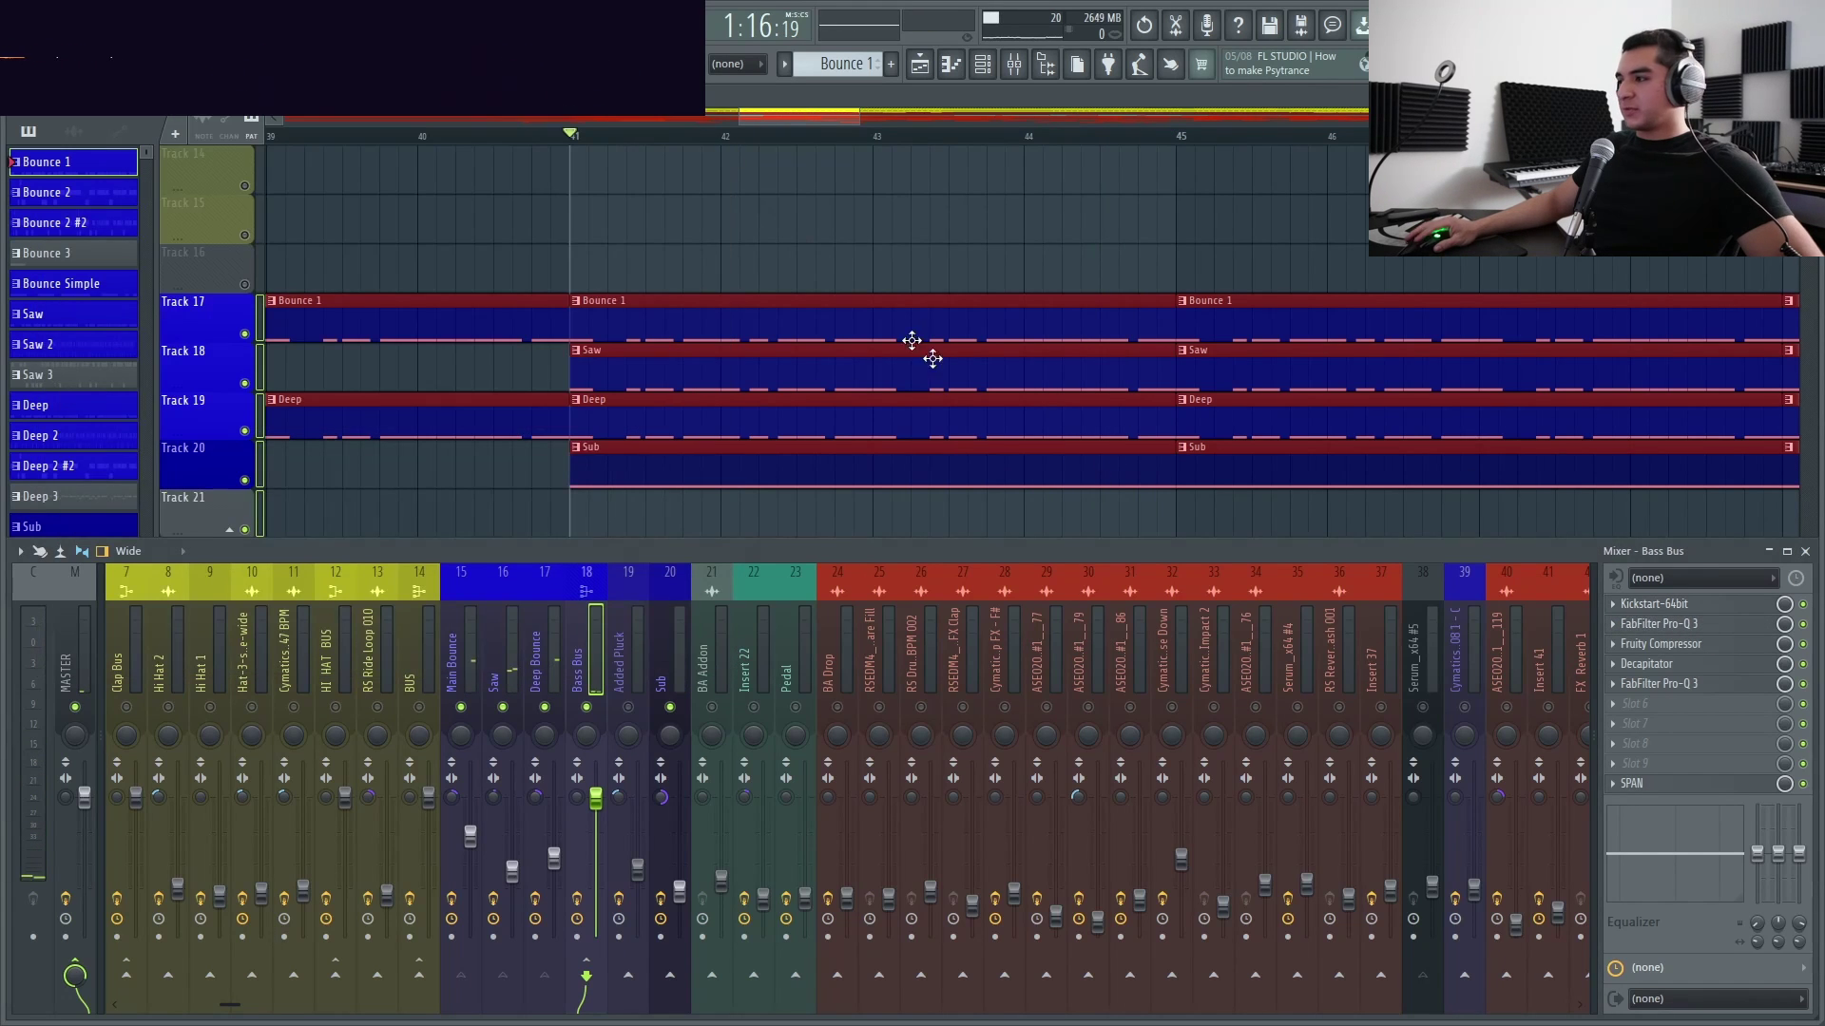
left_click(1689, 665)
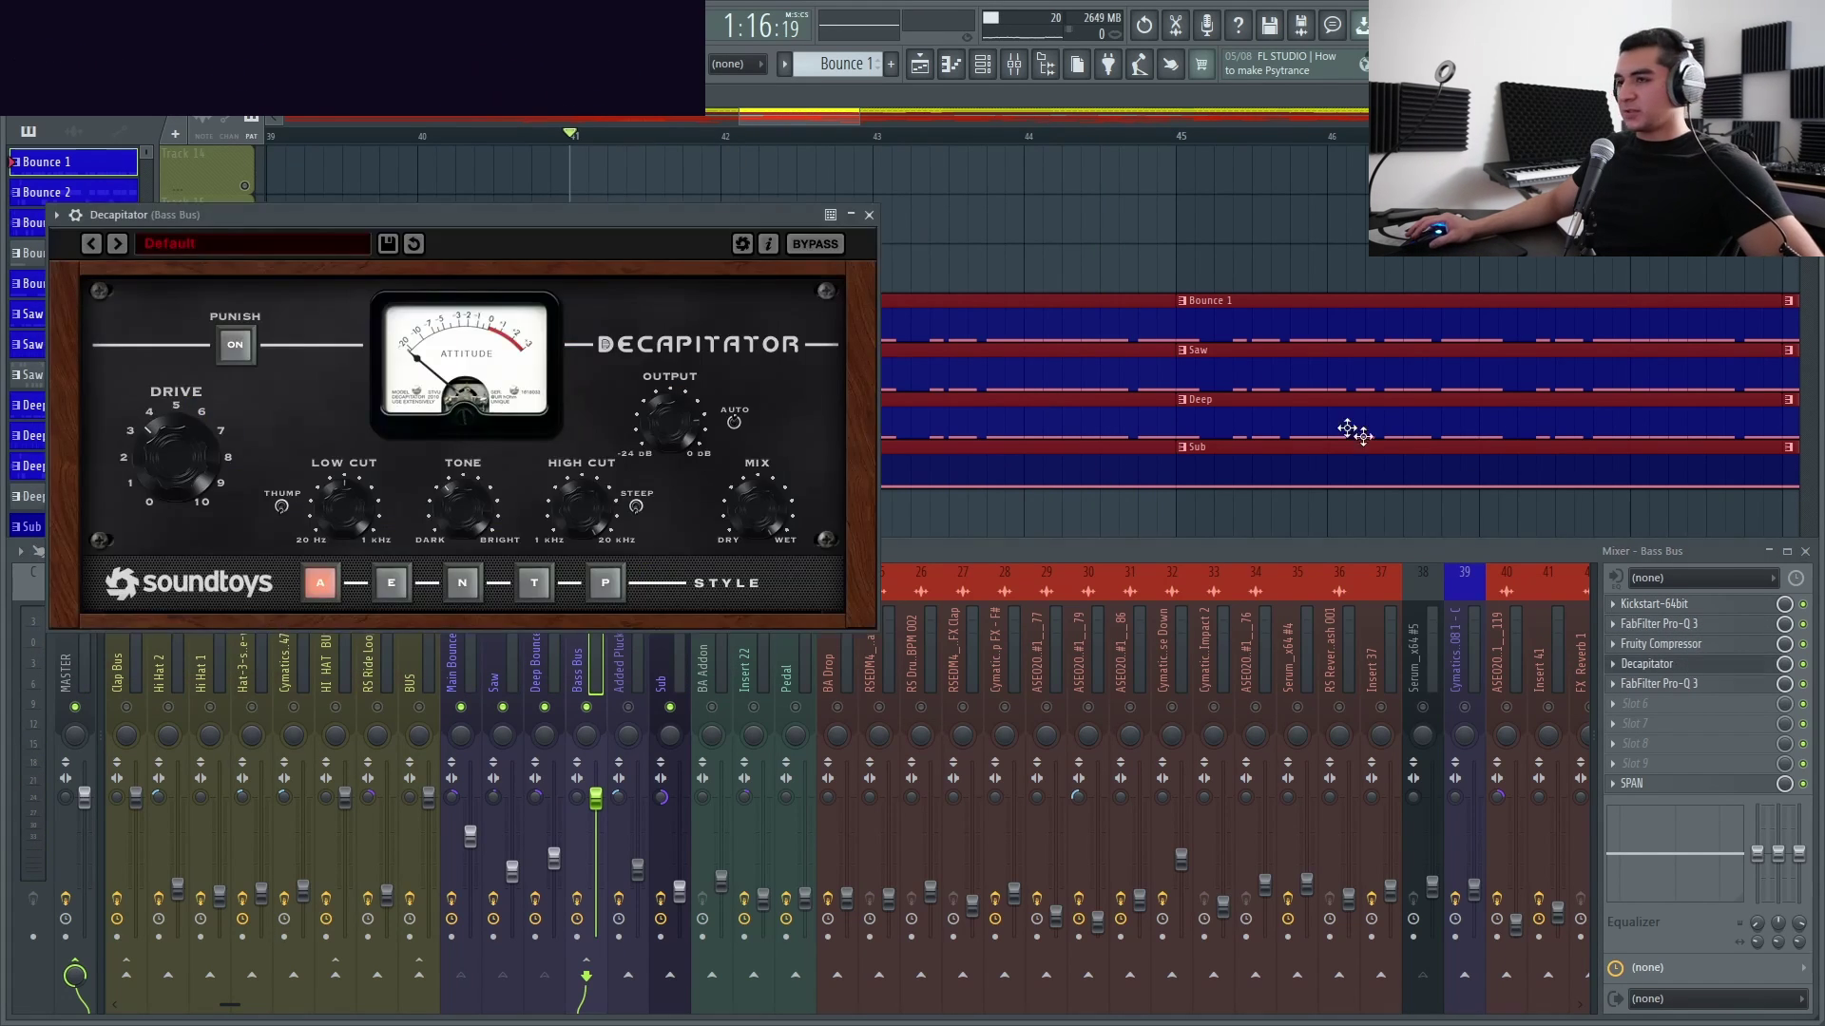
left_click(870, 216)
left_click(1658, 684)
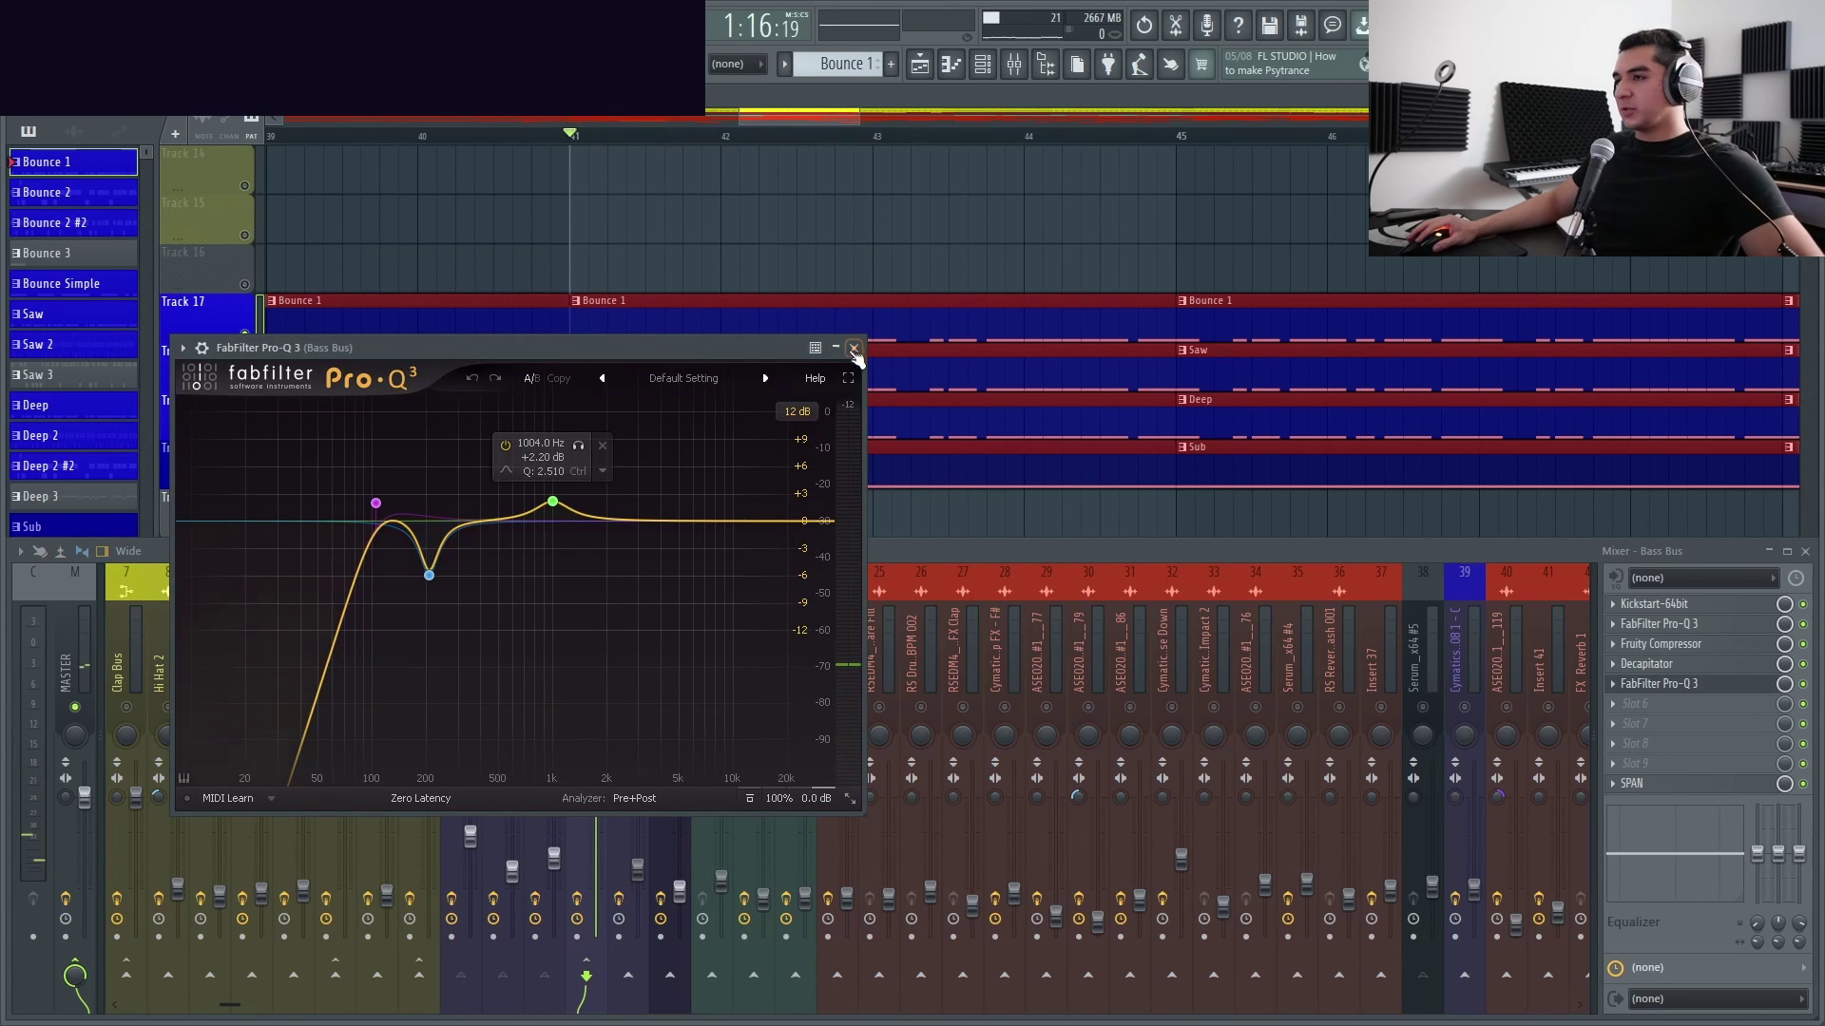
Unsolo the bass channels so every mixer channel is active, and hide the mixer
left_click(648, 570)
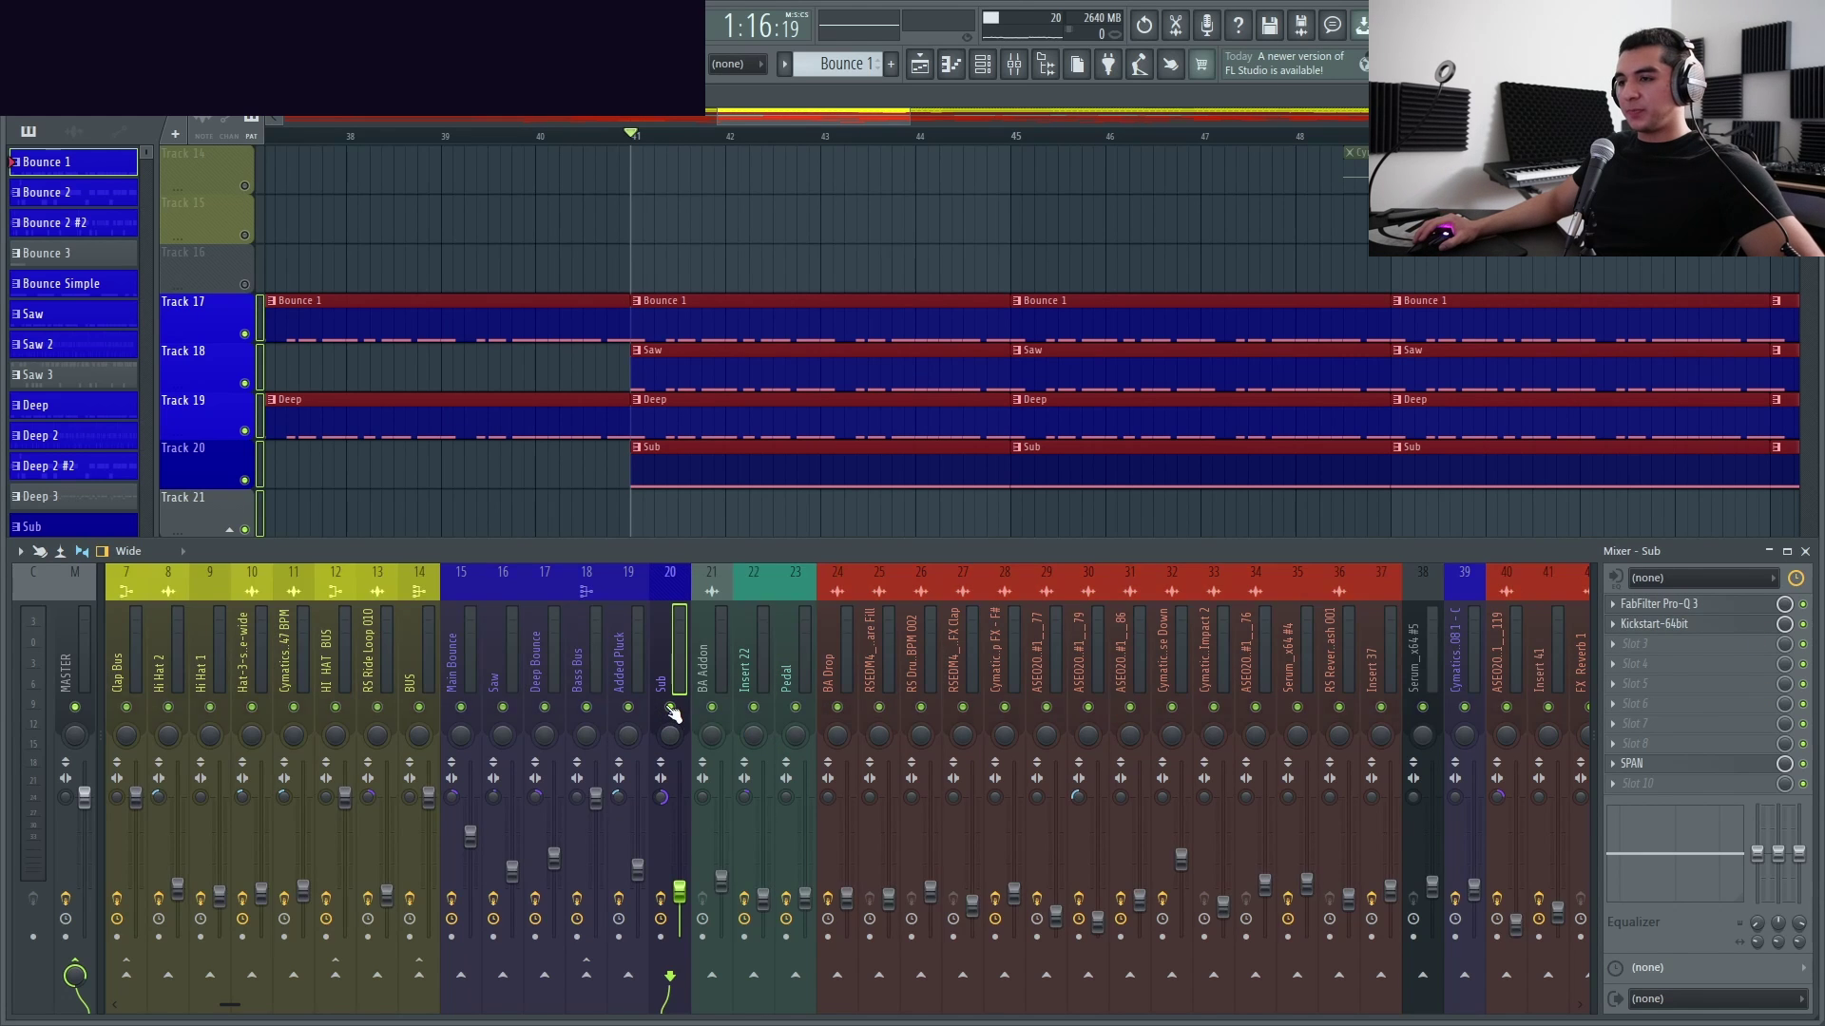
scroll(690, 646, "down", 3)
scroll(717, 480, "down", 5)
scroll(718, 467, "up", 4)
scroll(715, 463, "right", 1)
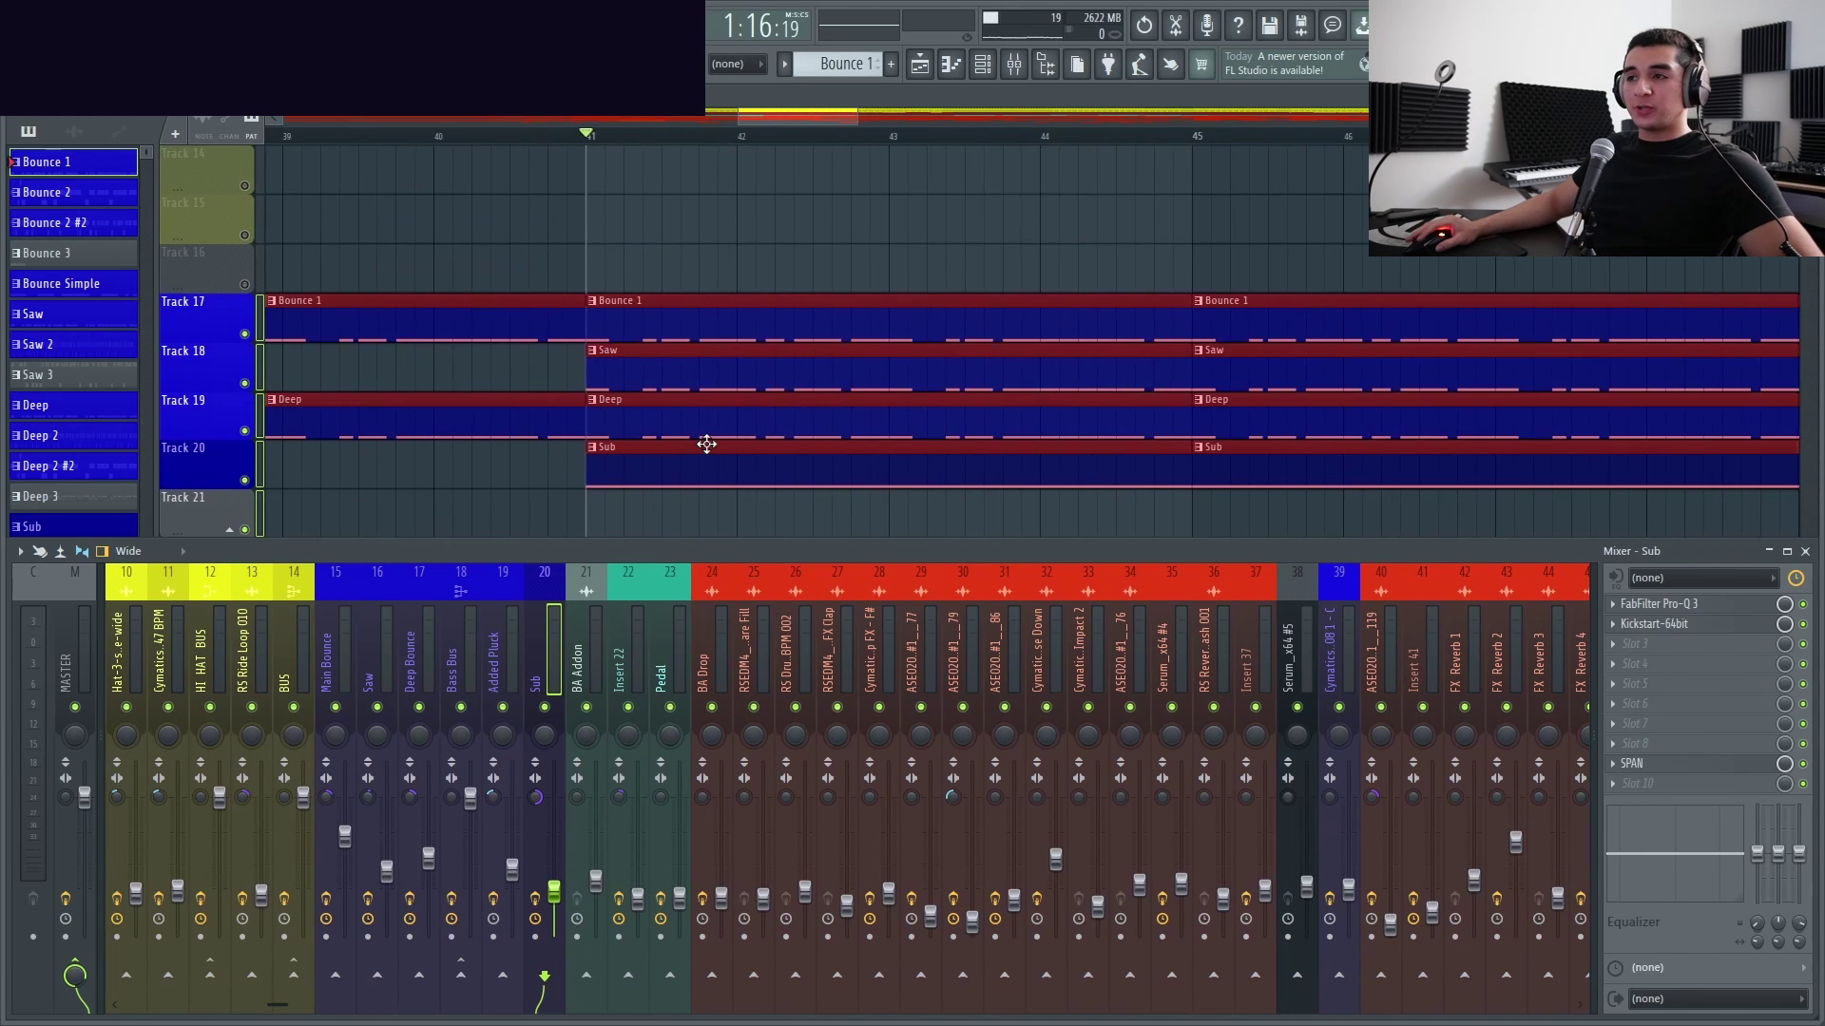
key("F9")
scroll(652, 382, "up", 2)
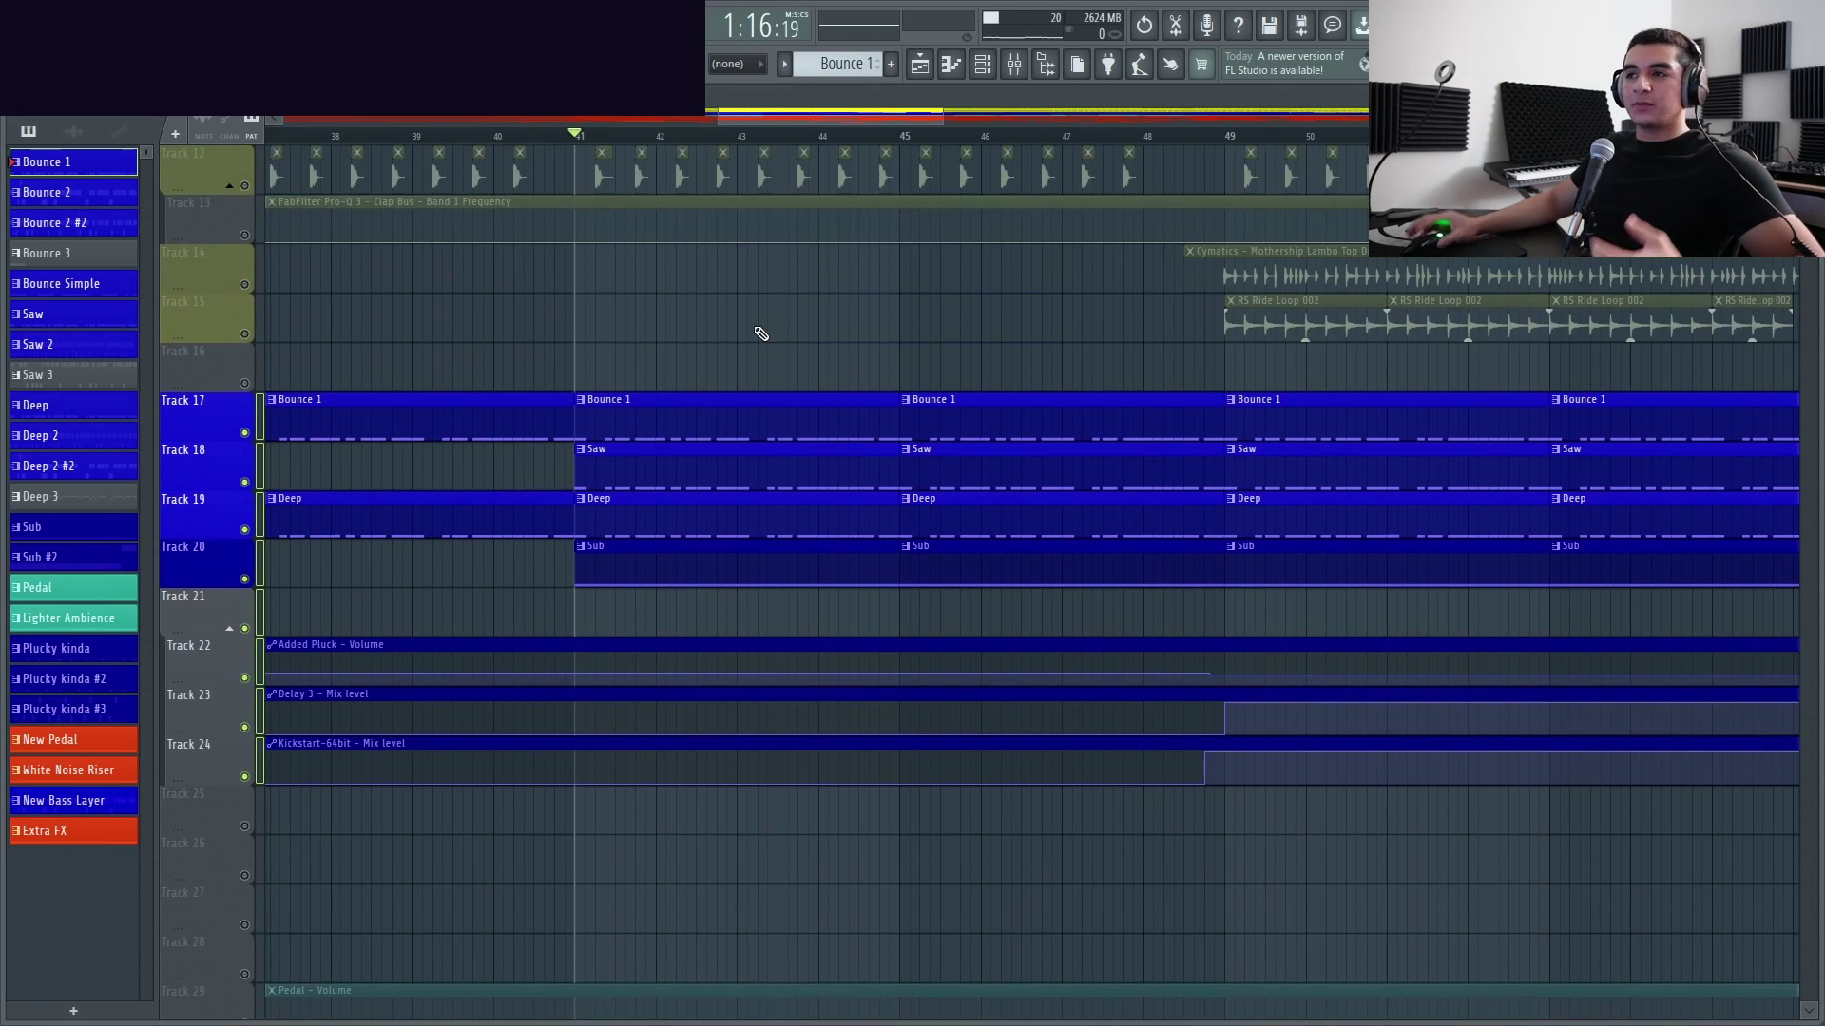
Unmute all playlist tracks and play the full arrangement from bar 41
left_click(244, 188)
scroll(640, 432, "up", 10)
key("space")
scroll(658, 467, "down", 8)
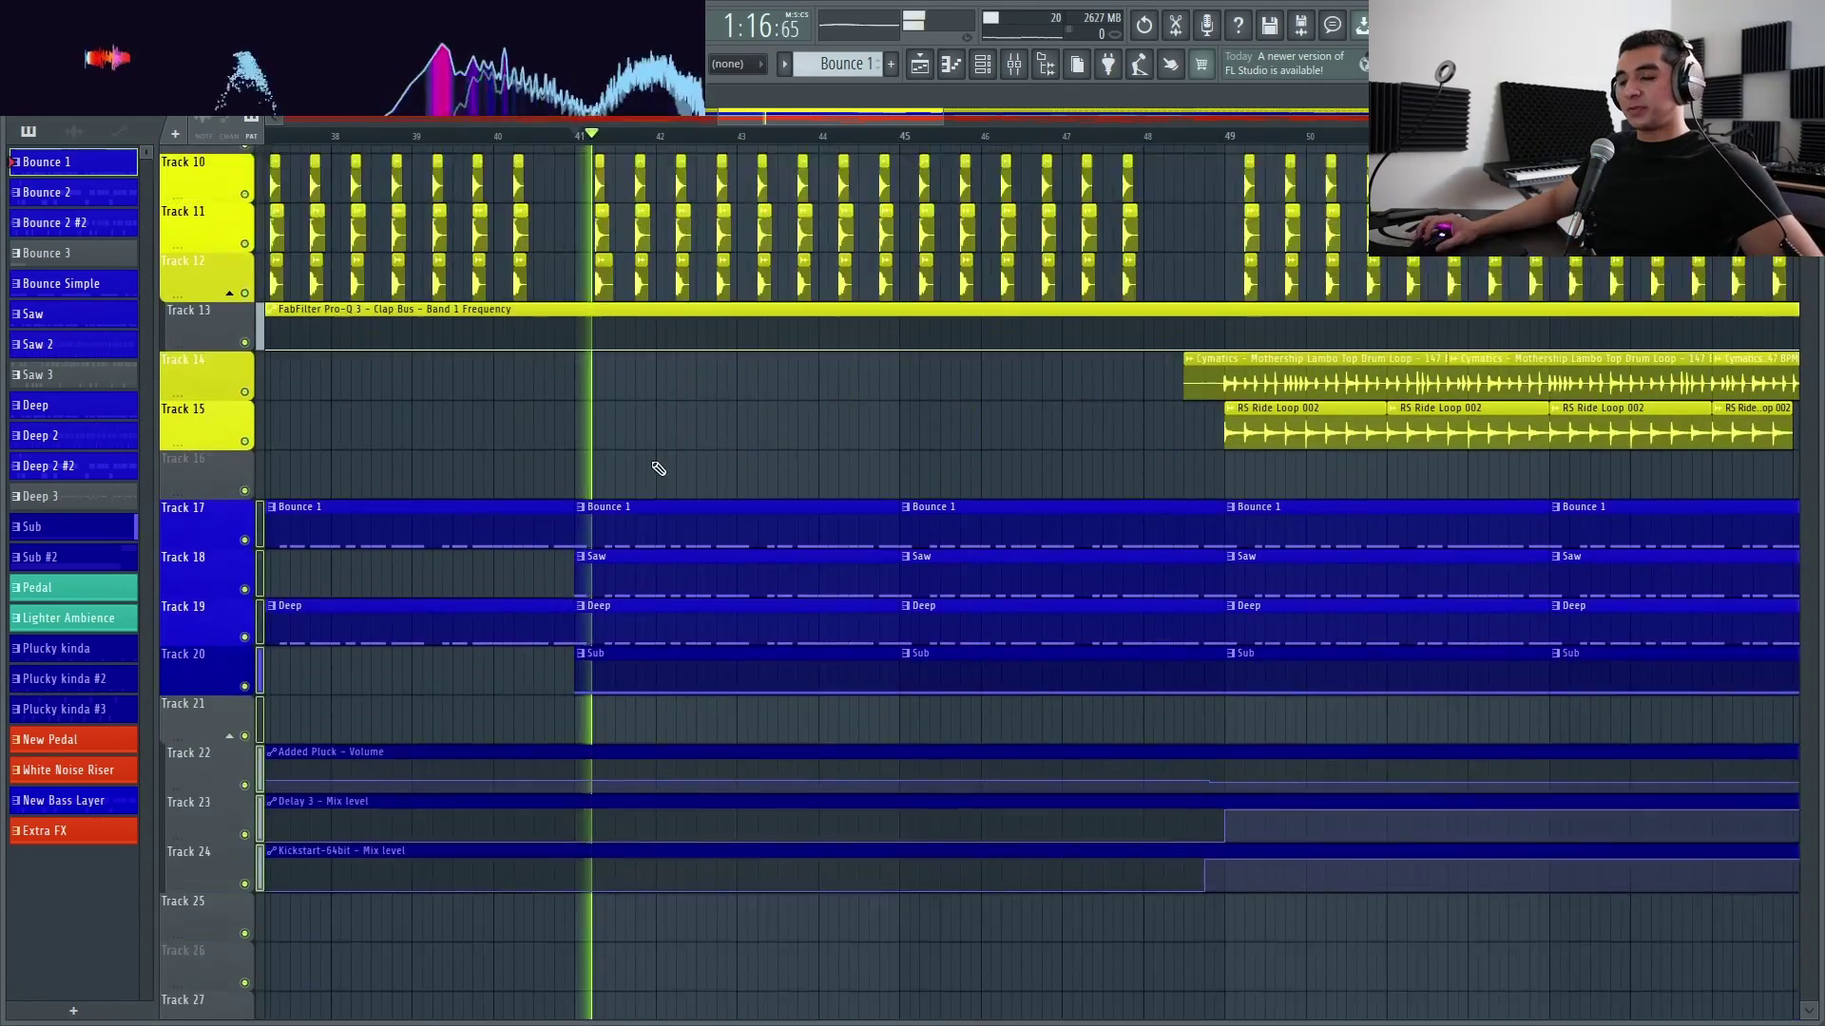
scroll(665, 533, "down", 7)
scroll(618, 475, "up", 15)
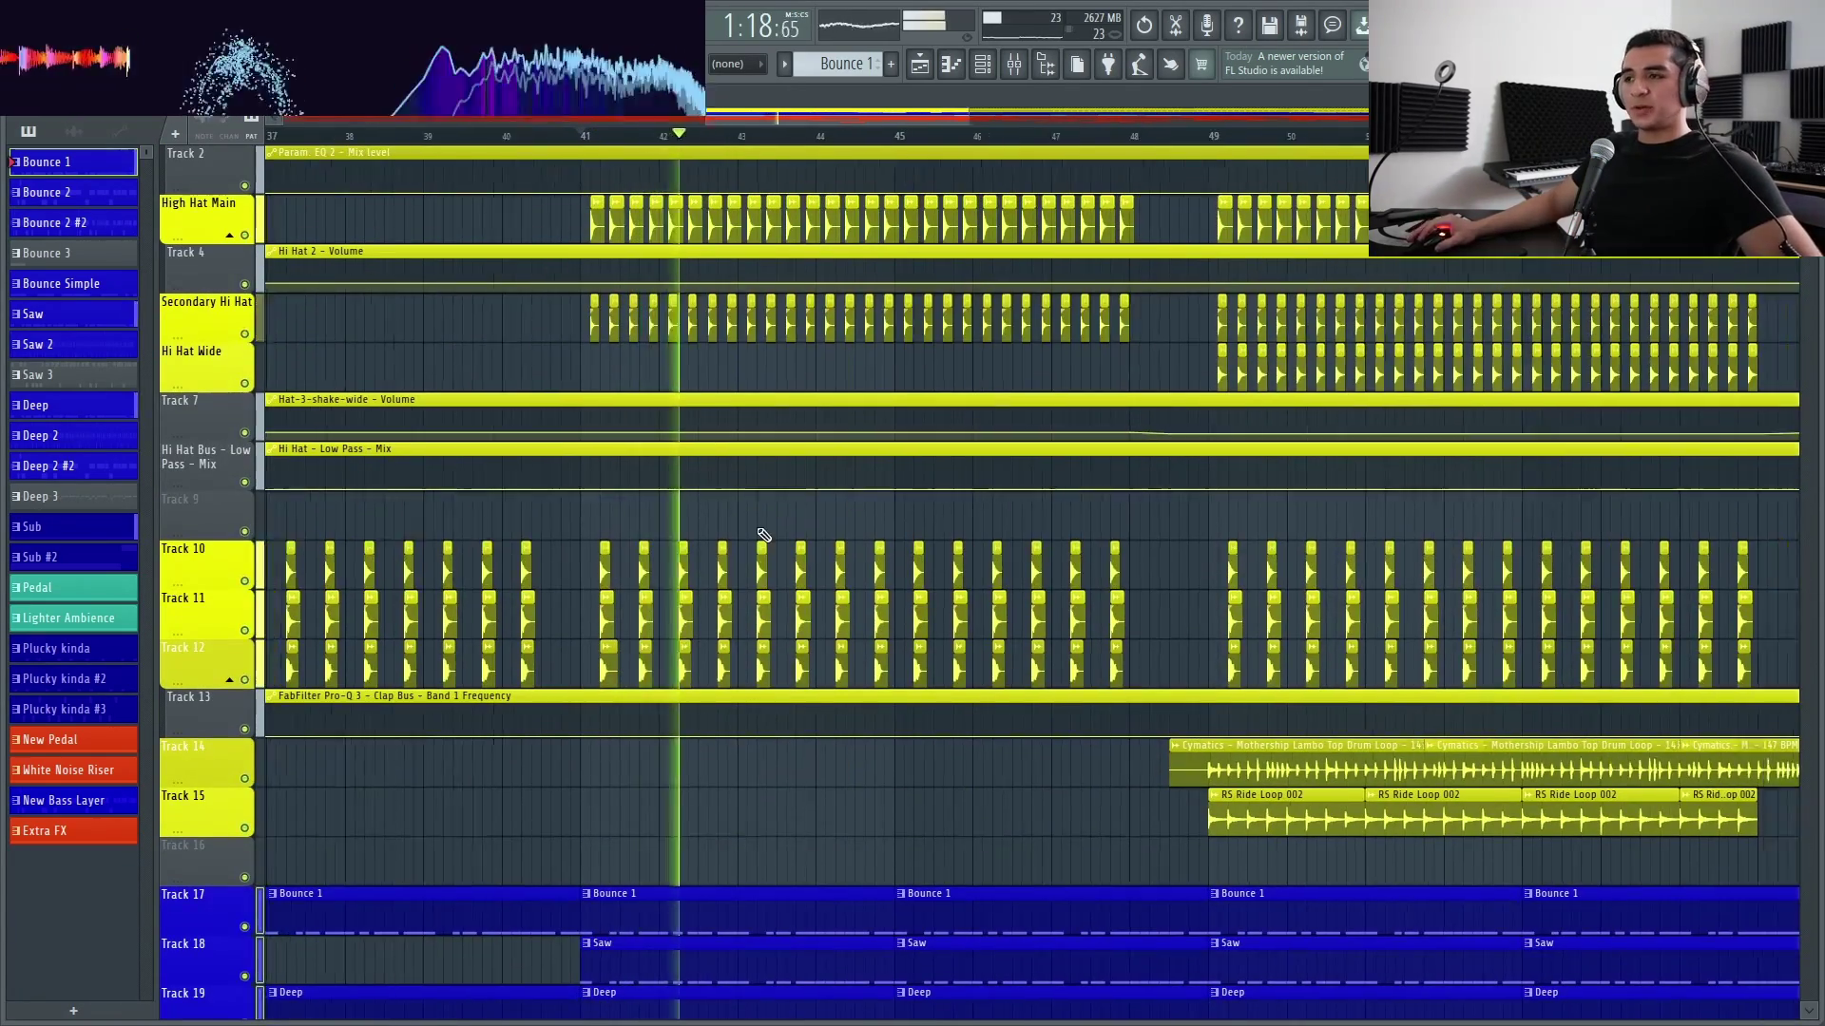
Examine the bass and effects clips that accompany the drop between bars 41 and 57 during playback
scroll(763, 536, "down", 3)
scroll(855, 528, "down", 9)
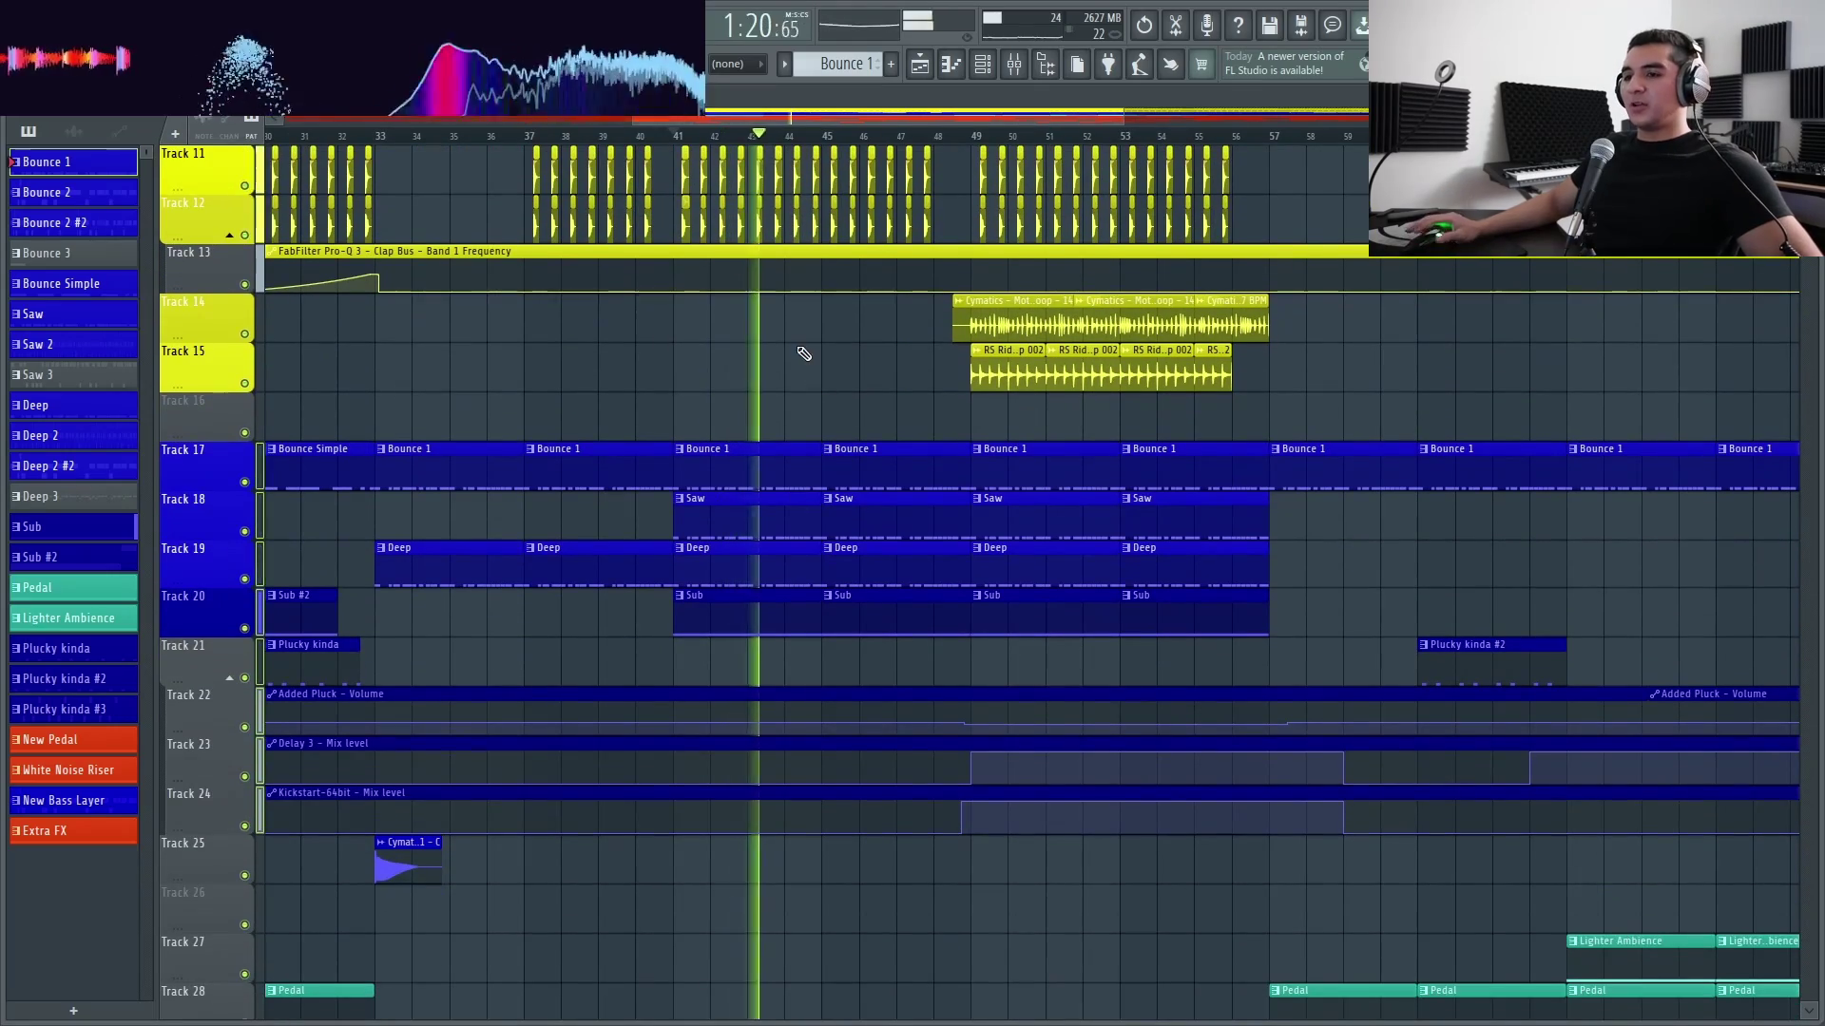
scroll(761, 419, "down", 2)
scroll(975, 407, "up", 5)
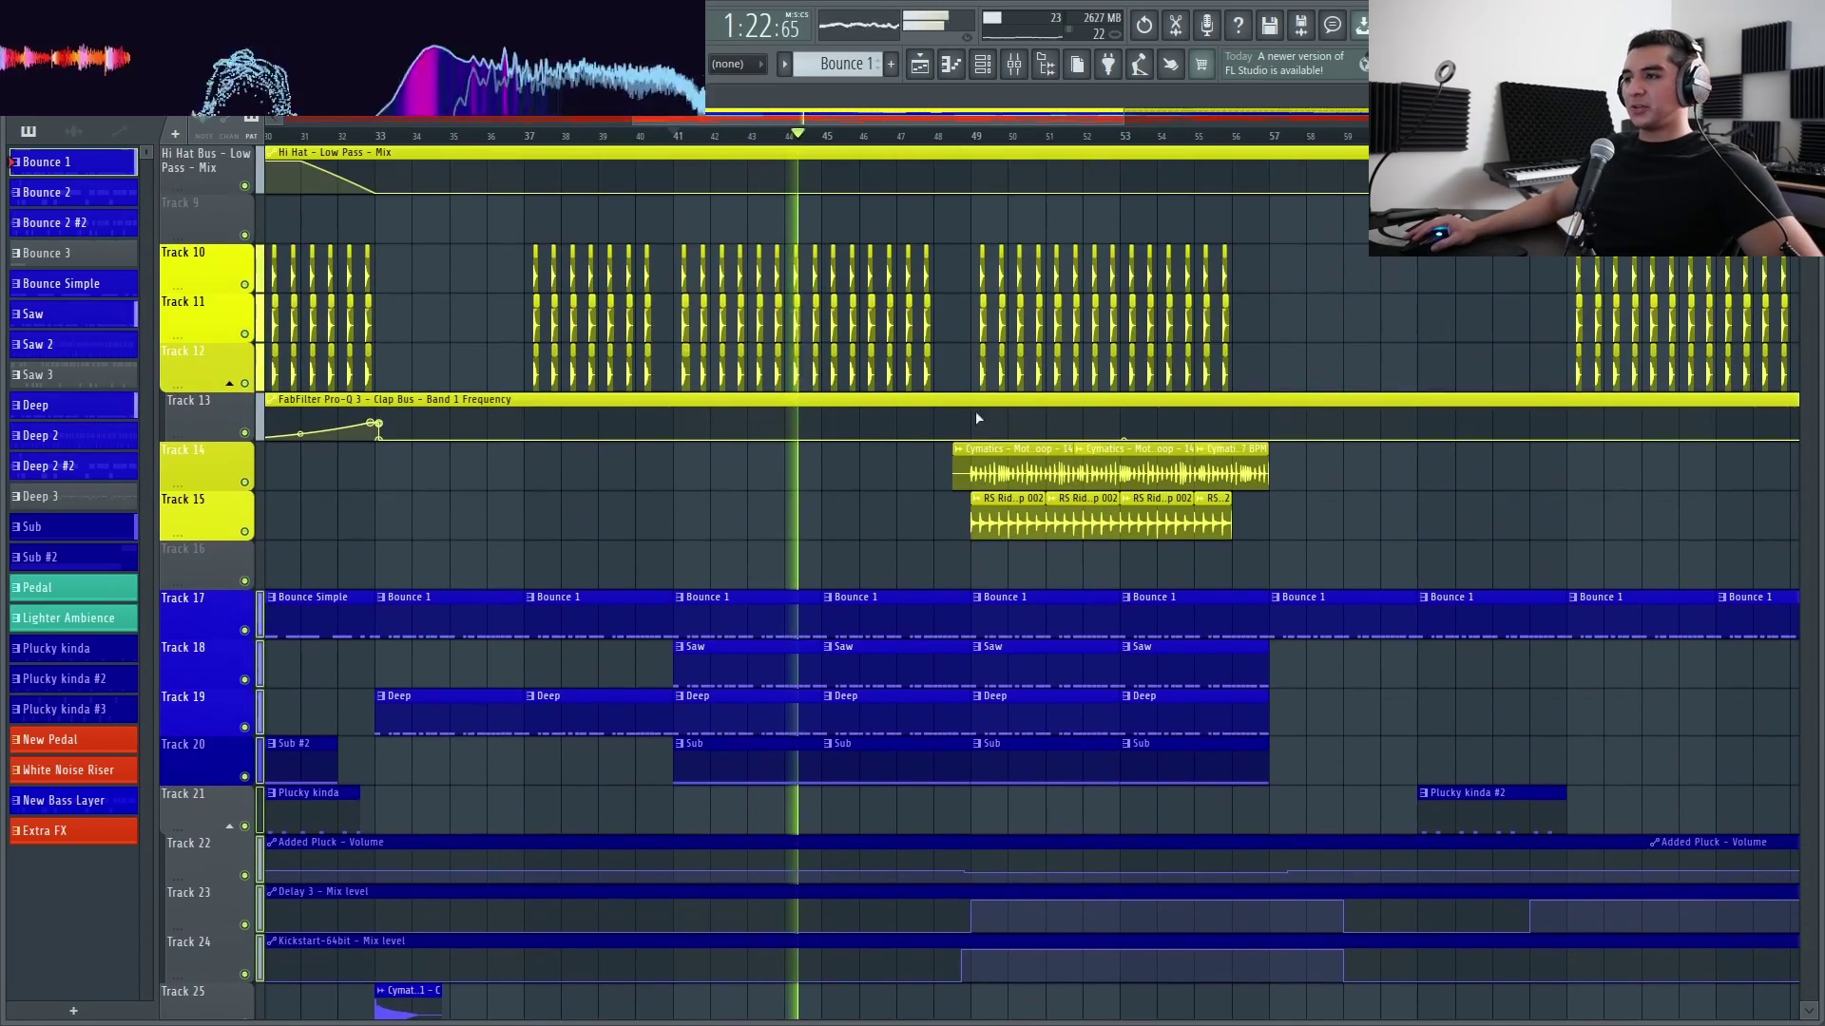
scroll(1014, 472, "down", 20)
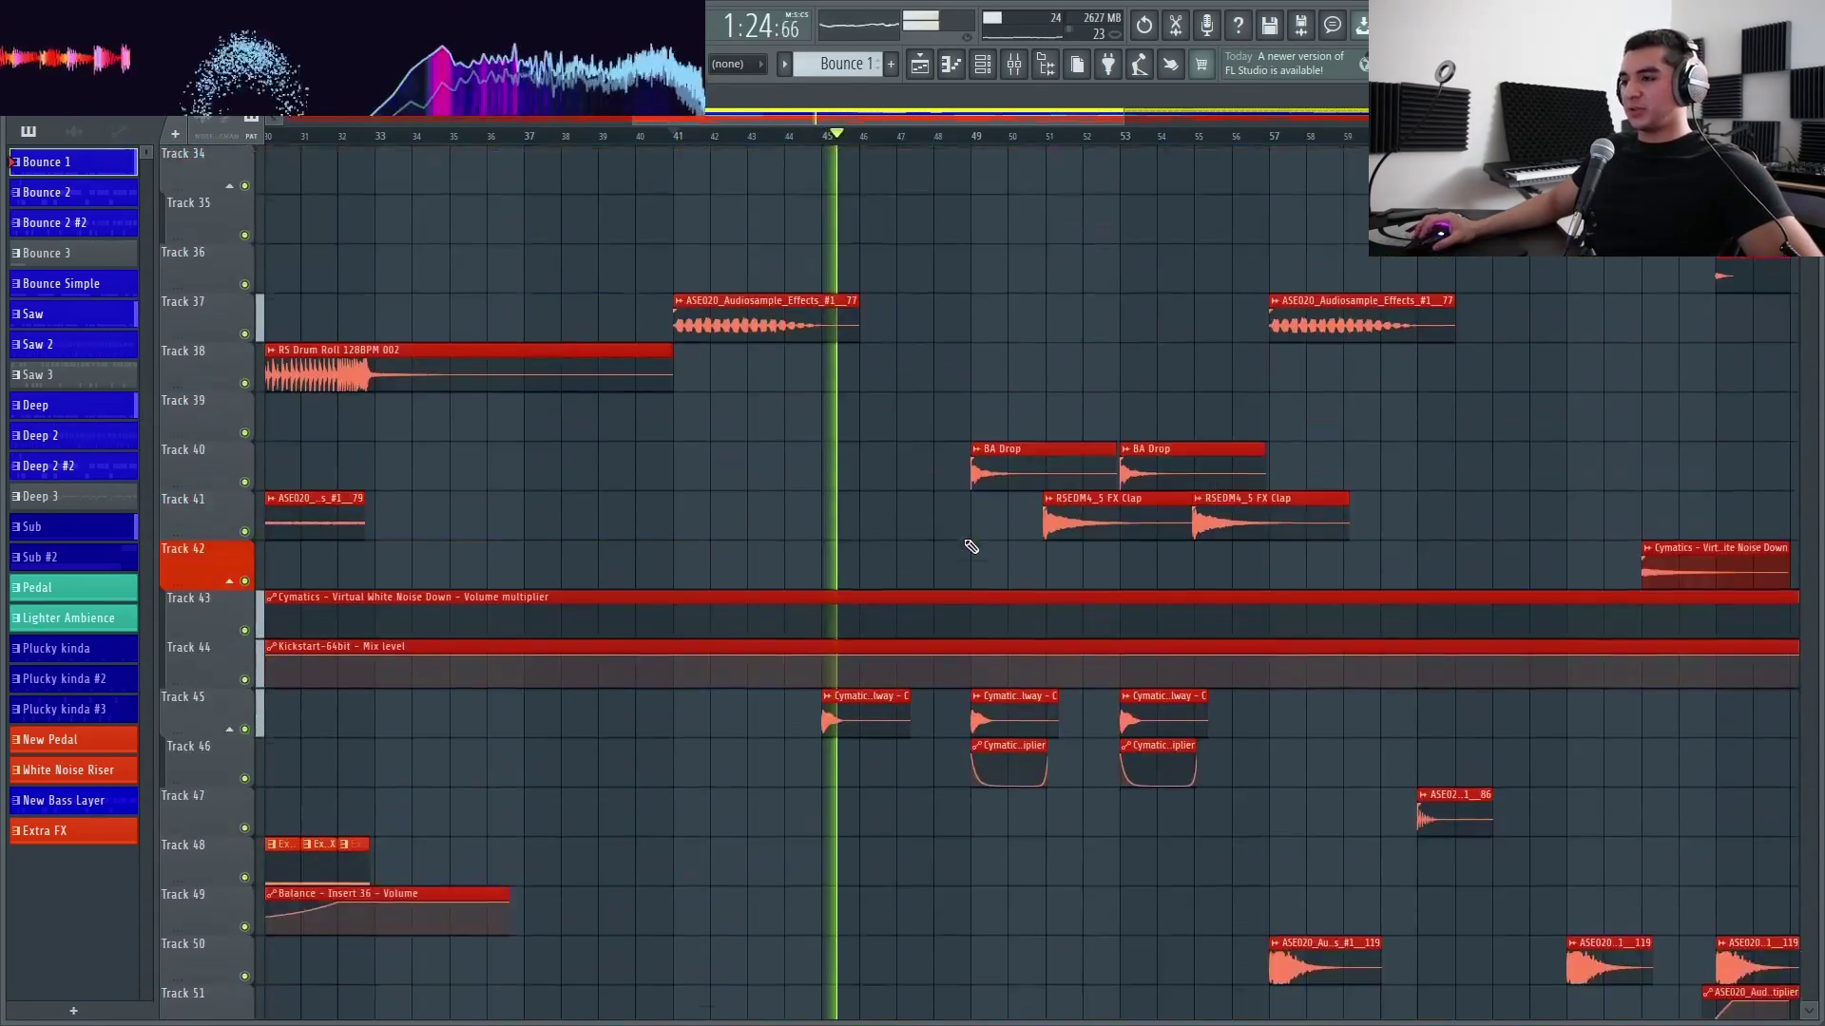
scroll(905, 580, "down", 2)
scroll(905, 579, "up", 2)
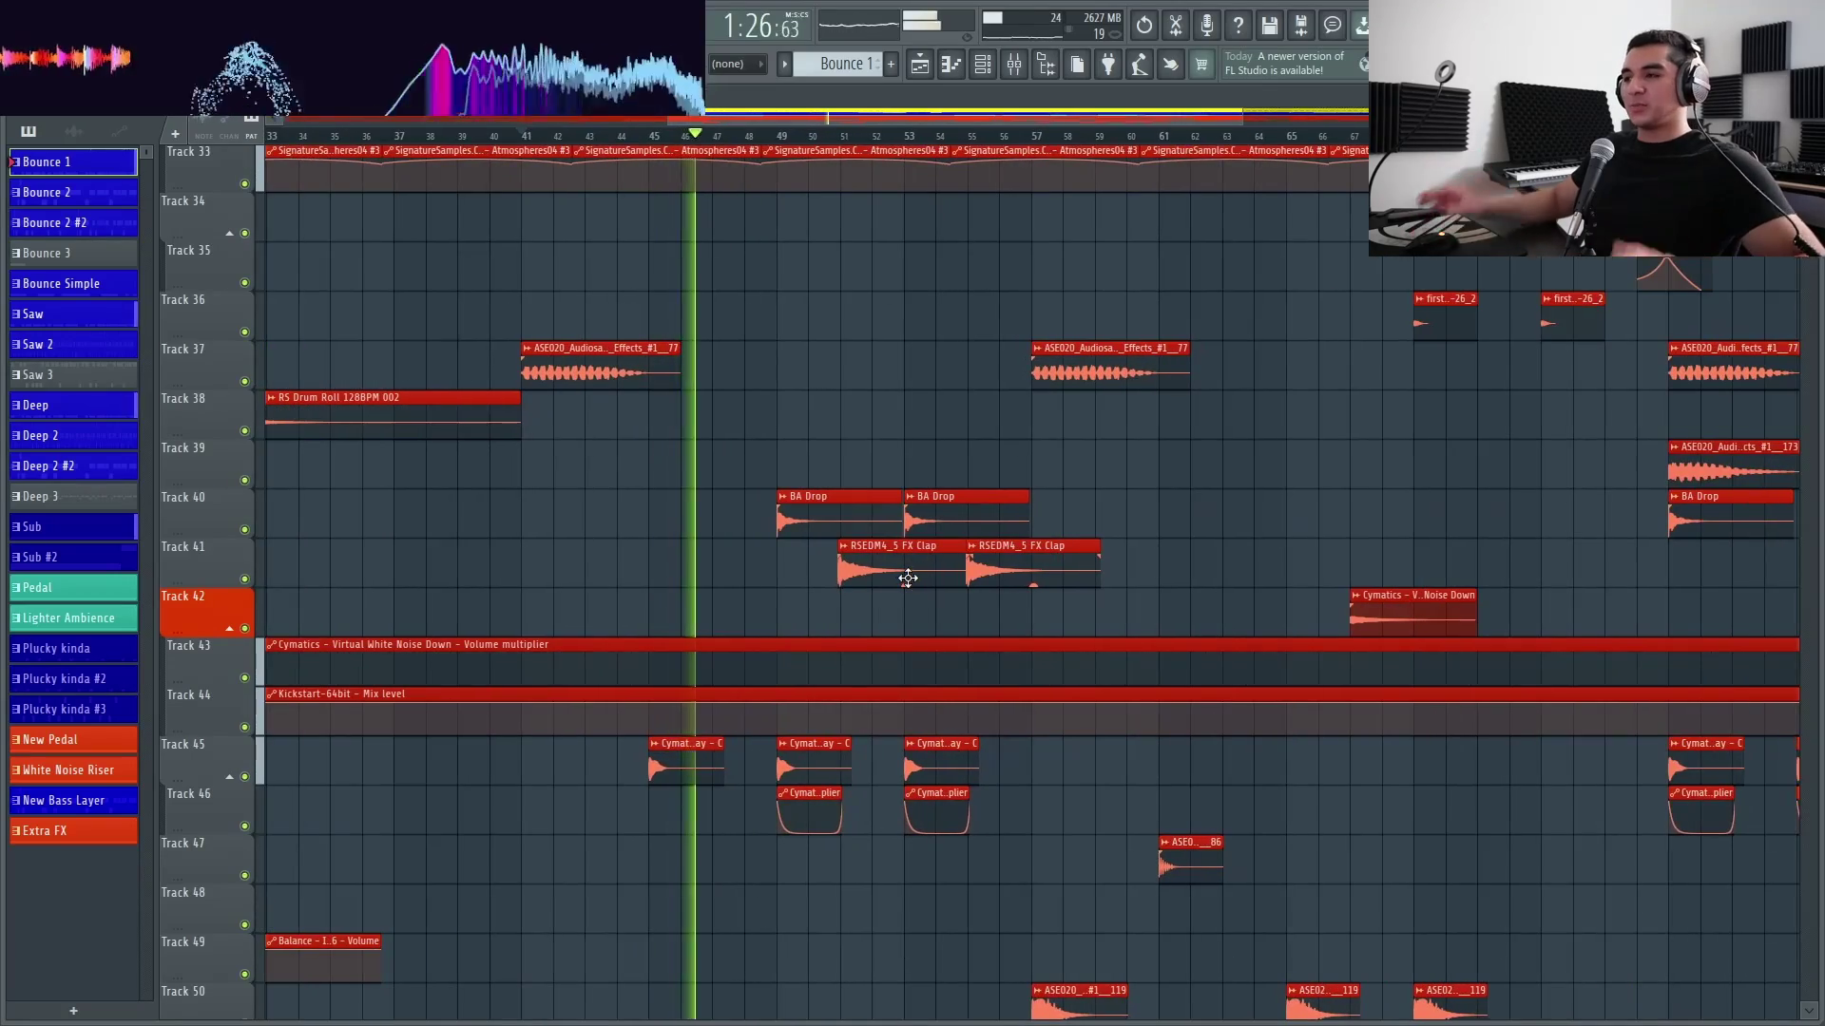
scroll(908, 581, "down", 2)
Examine the Hi Hat Wide, top drum loop and ride loop clips that start around bar 49
scroll(758, 582, "up", 20)
scroll(761, 581, "up", 7)
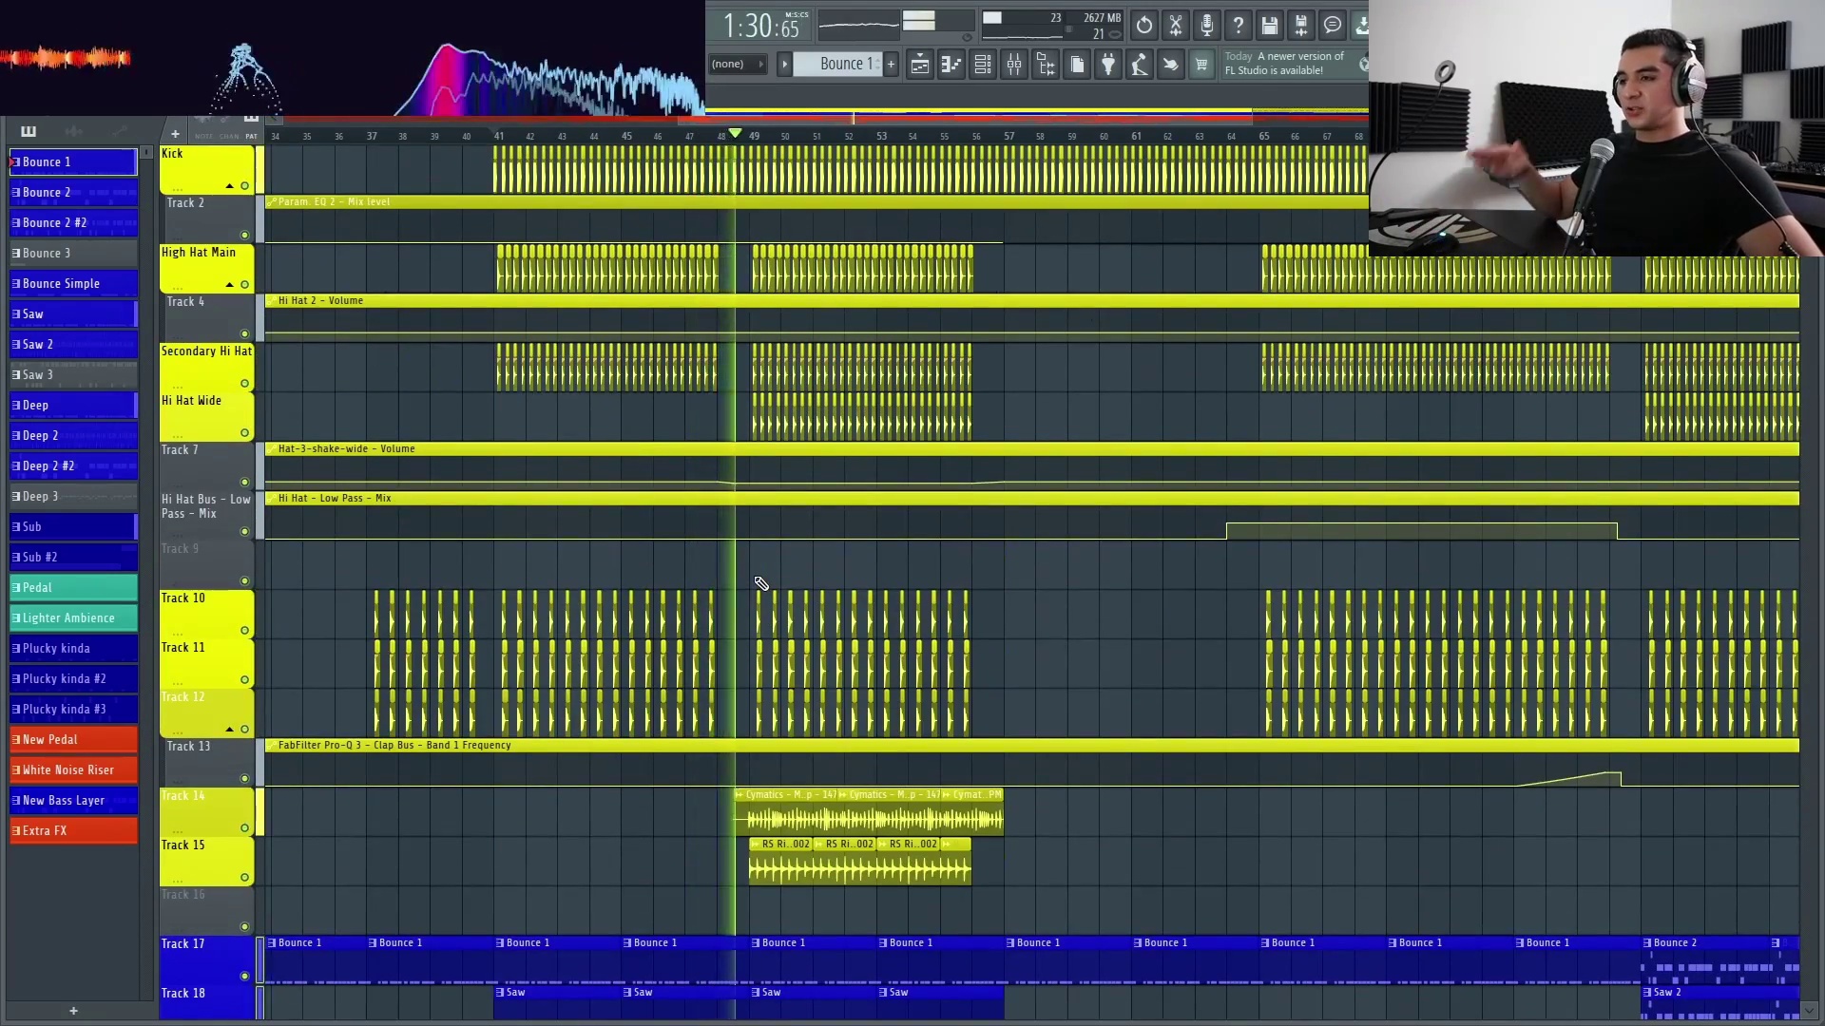
scroll(760, 581, "down", 14)
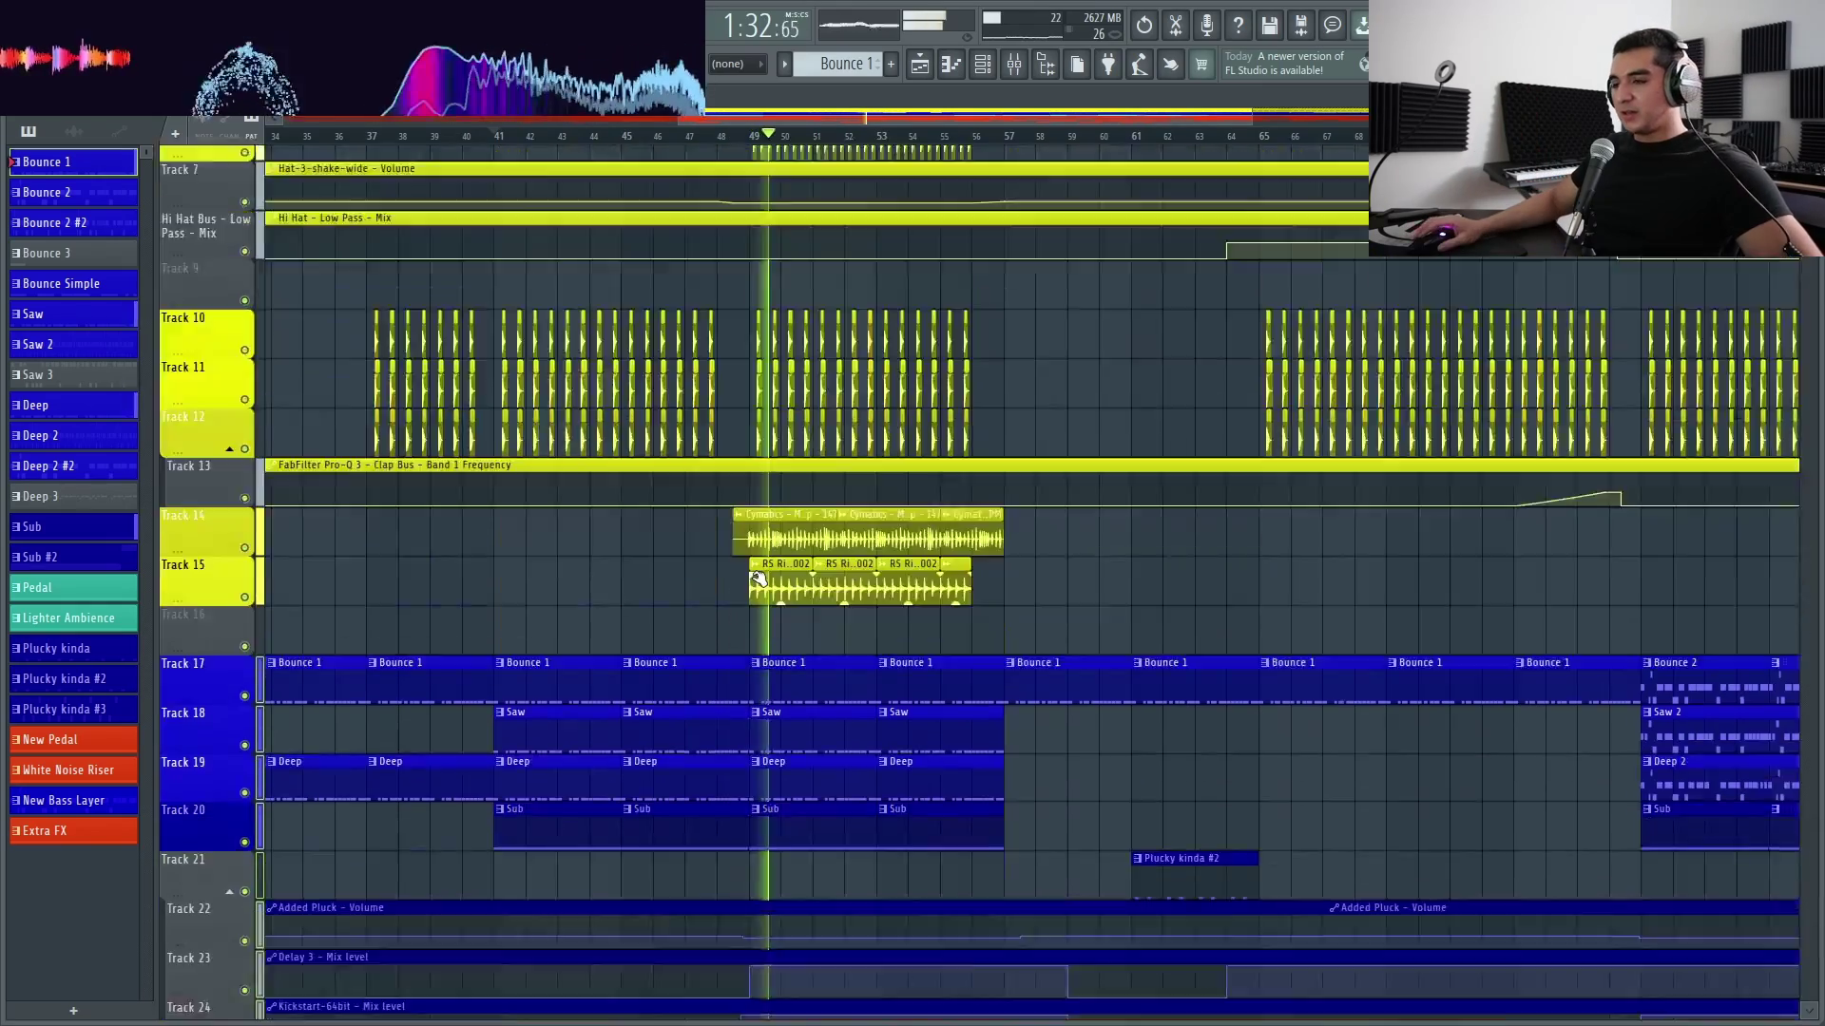
scroll(522, 492, "up", 8)
scroll(598, 475, "down", 8)
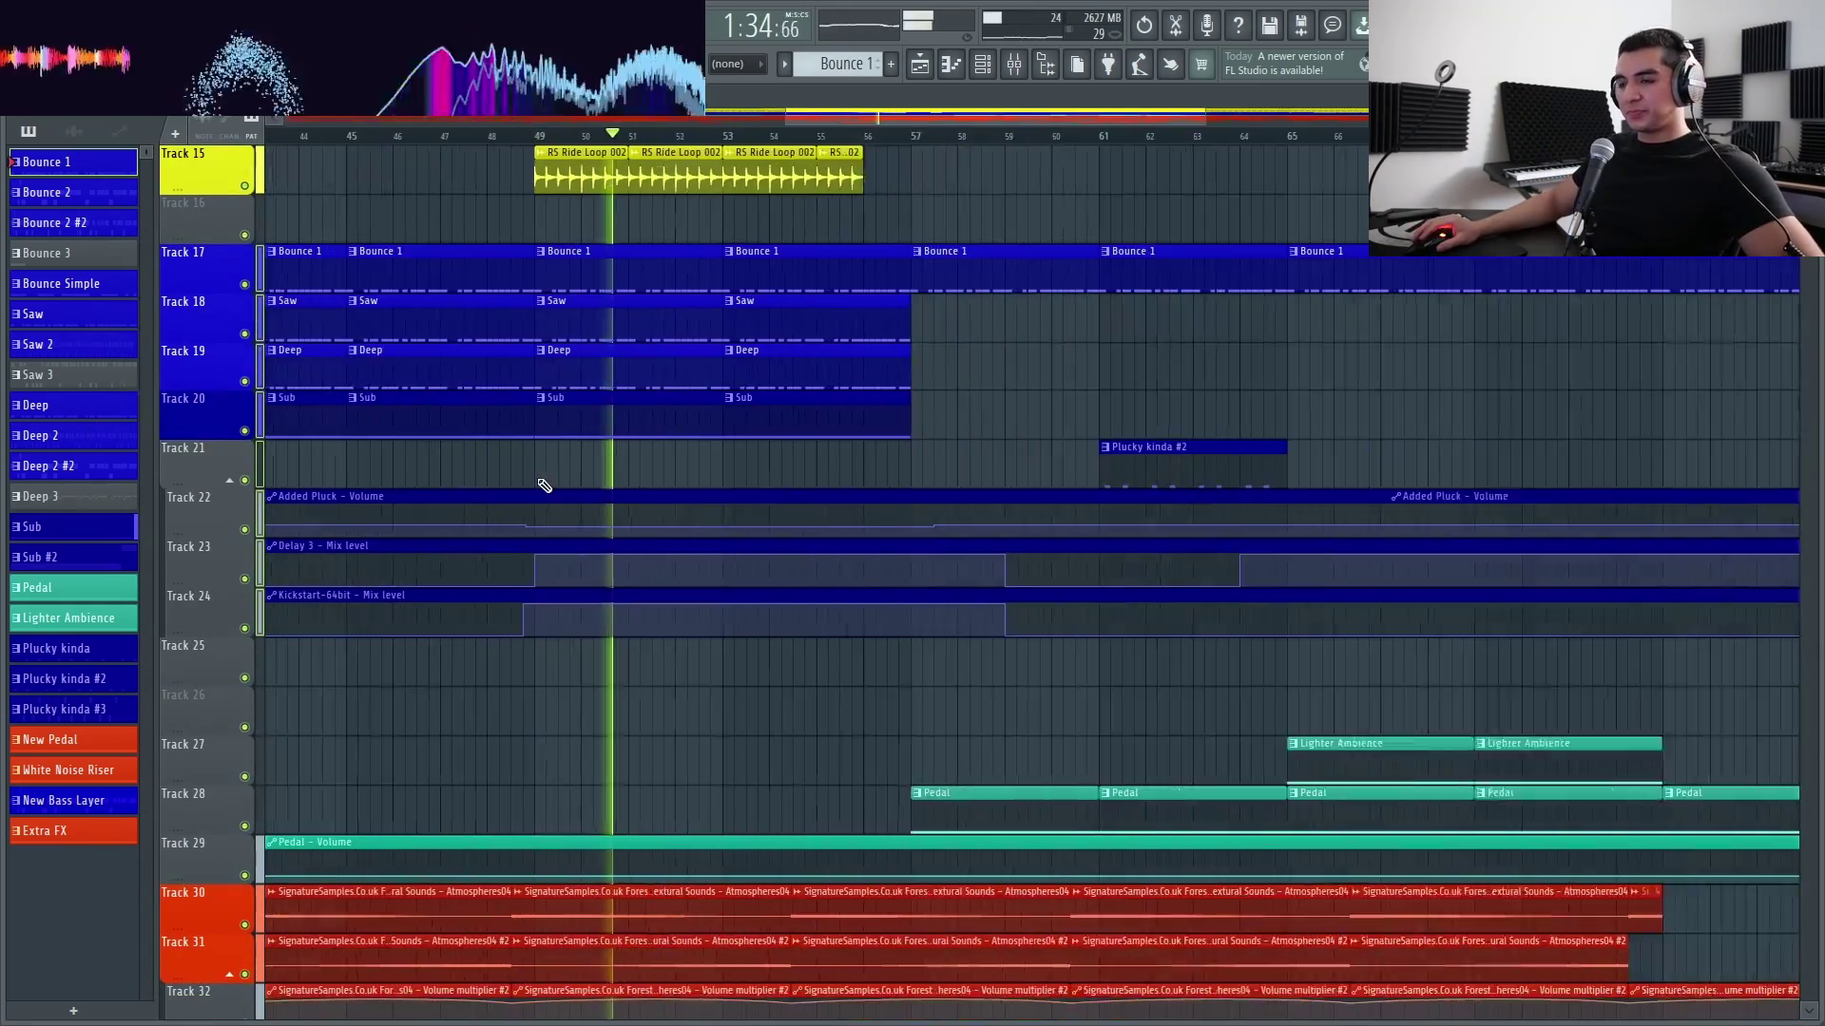
Examine the BA Drop, FX Clap and BASS Hallway effects clips between bars 49 and 57, and stop playback
scroll(637, 494, "down", 17)
scroll(518, 666, "down", 2)
scroll(497, 481, "up", 8)
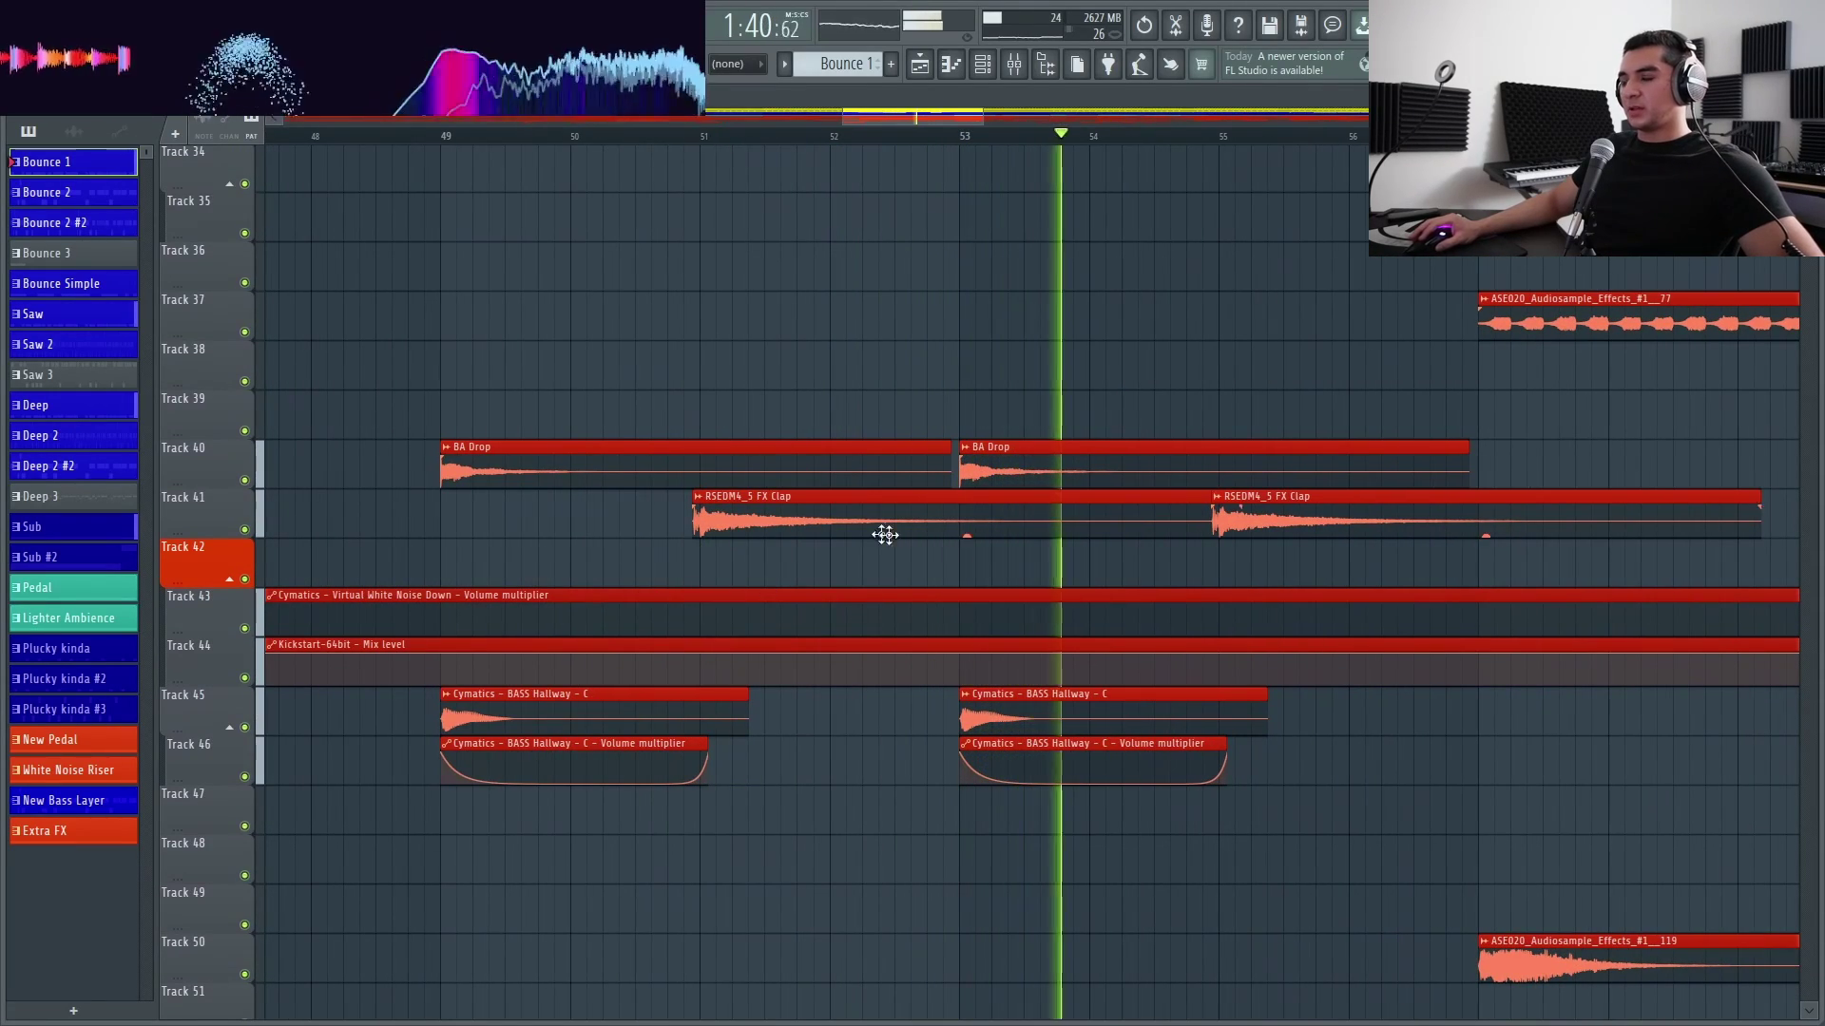
scroll(608, 527, "down", 2)
scroll(632, 563, "up", 10)
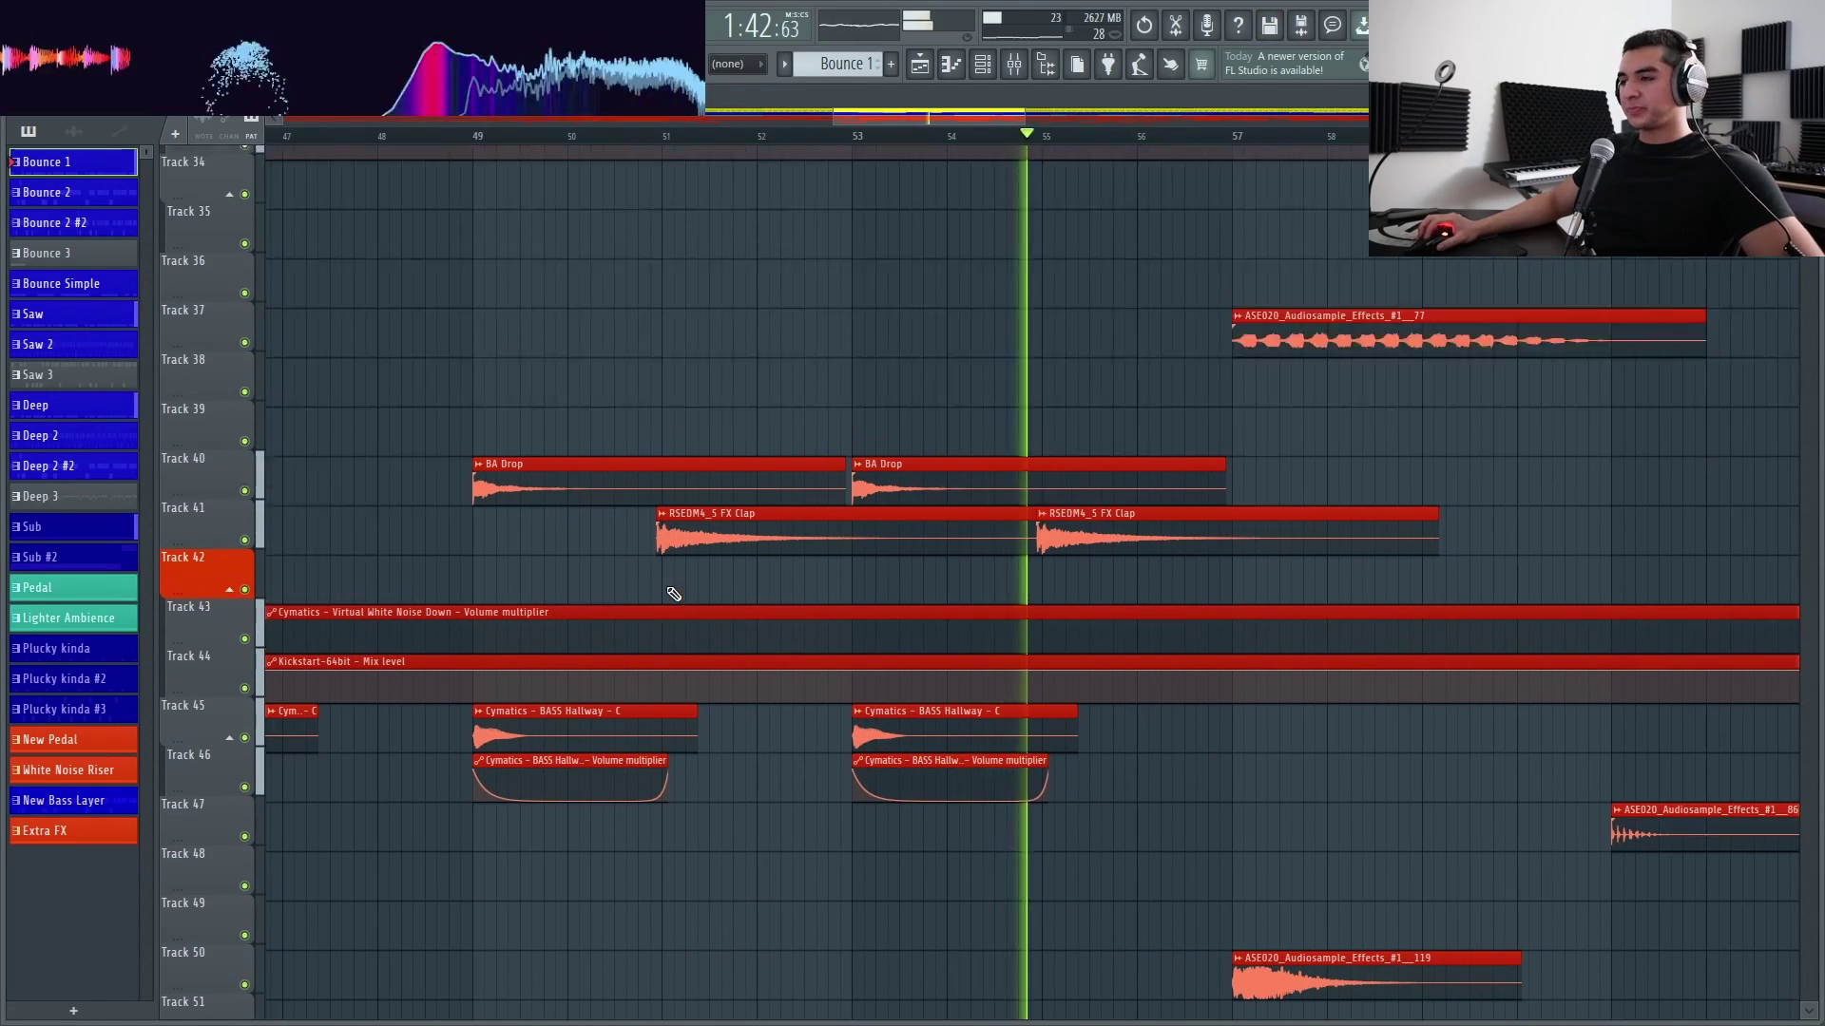
scroll(722, 589, "down", 2)
scroll(1060, 640, "up", 4)
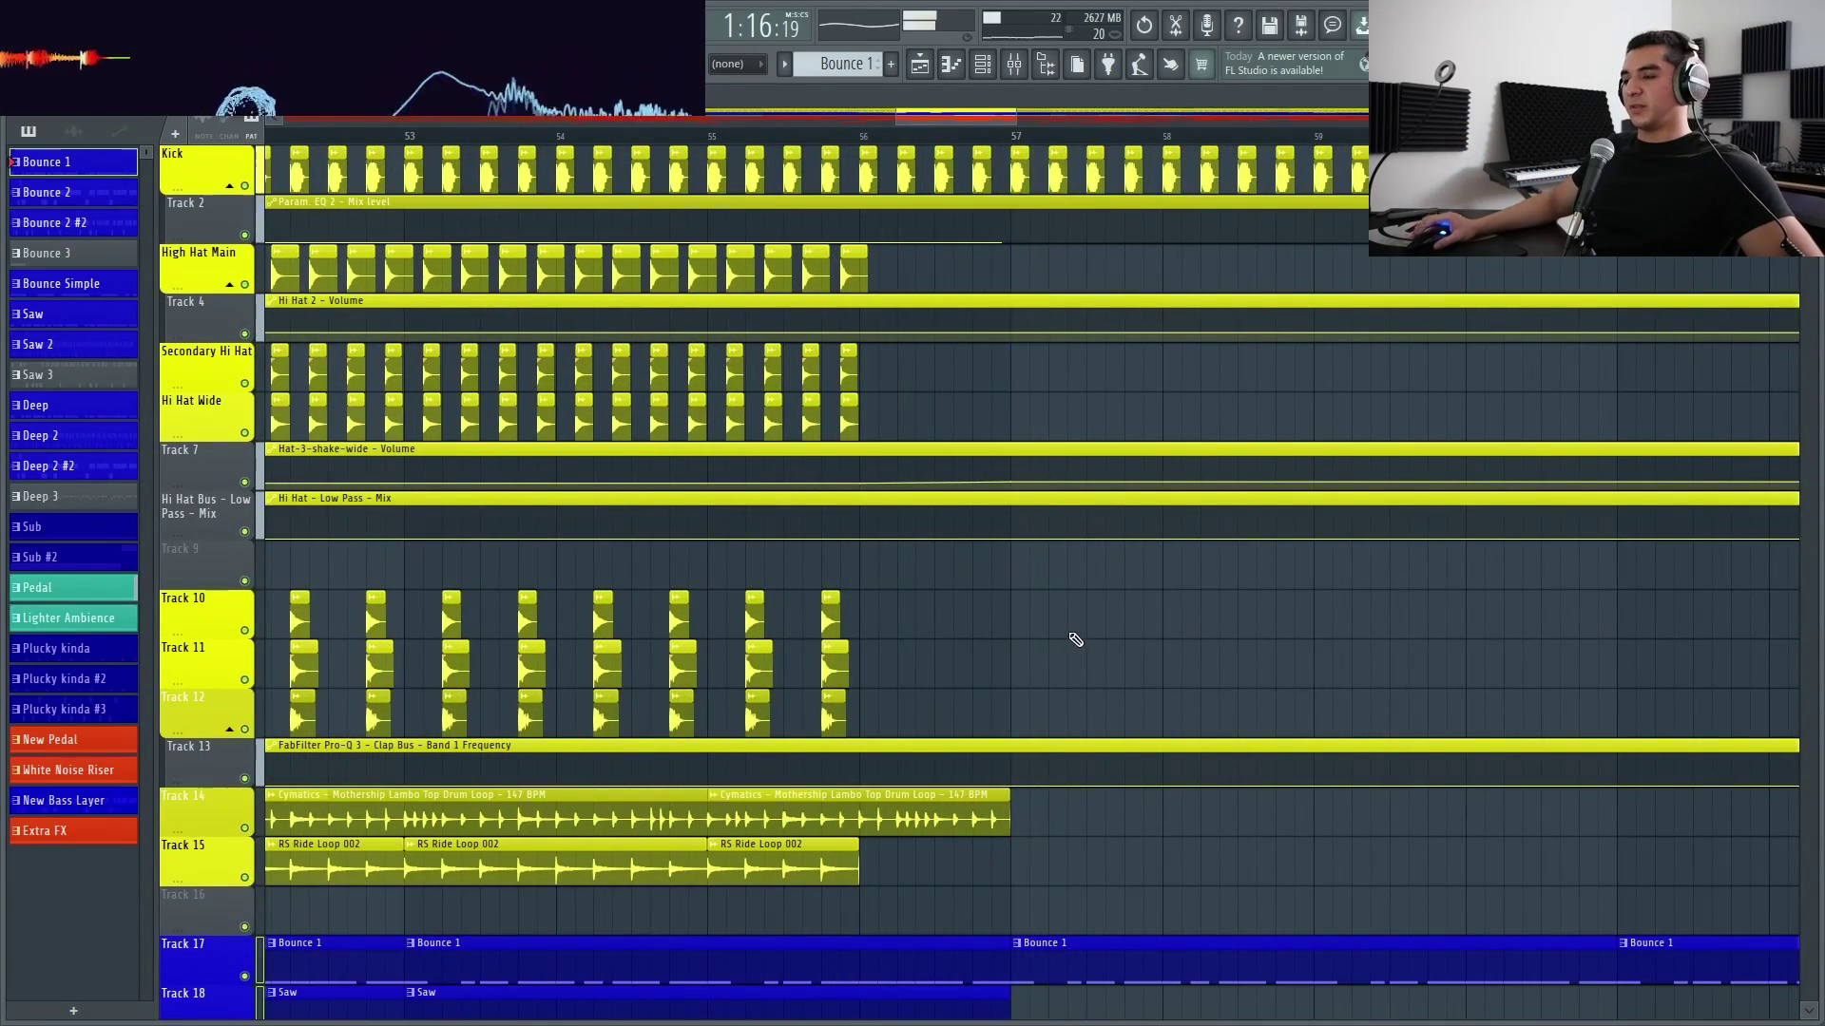
Review the whole arrangement's drum and bass sections and set the playback position to bar 33
scroll(1069, 637, "down", 8)
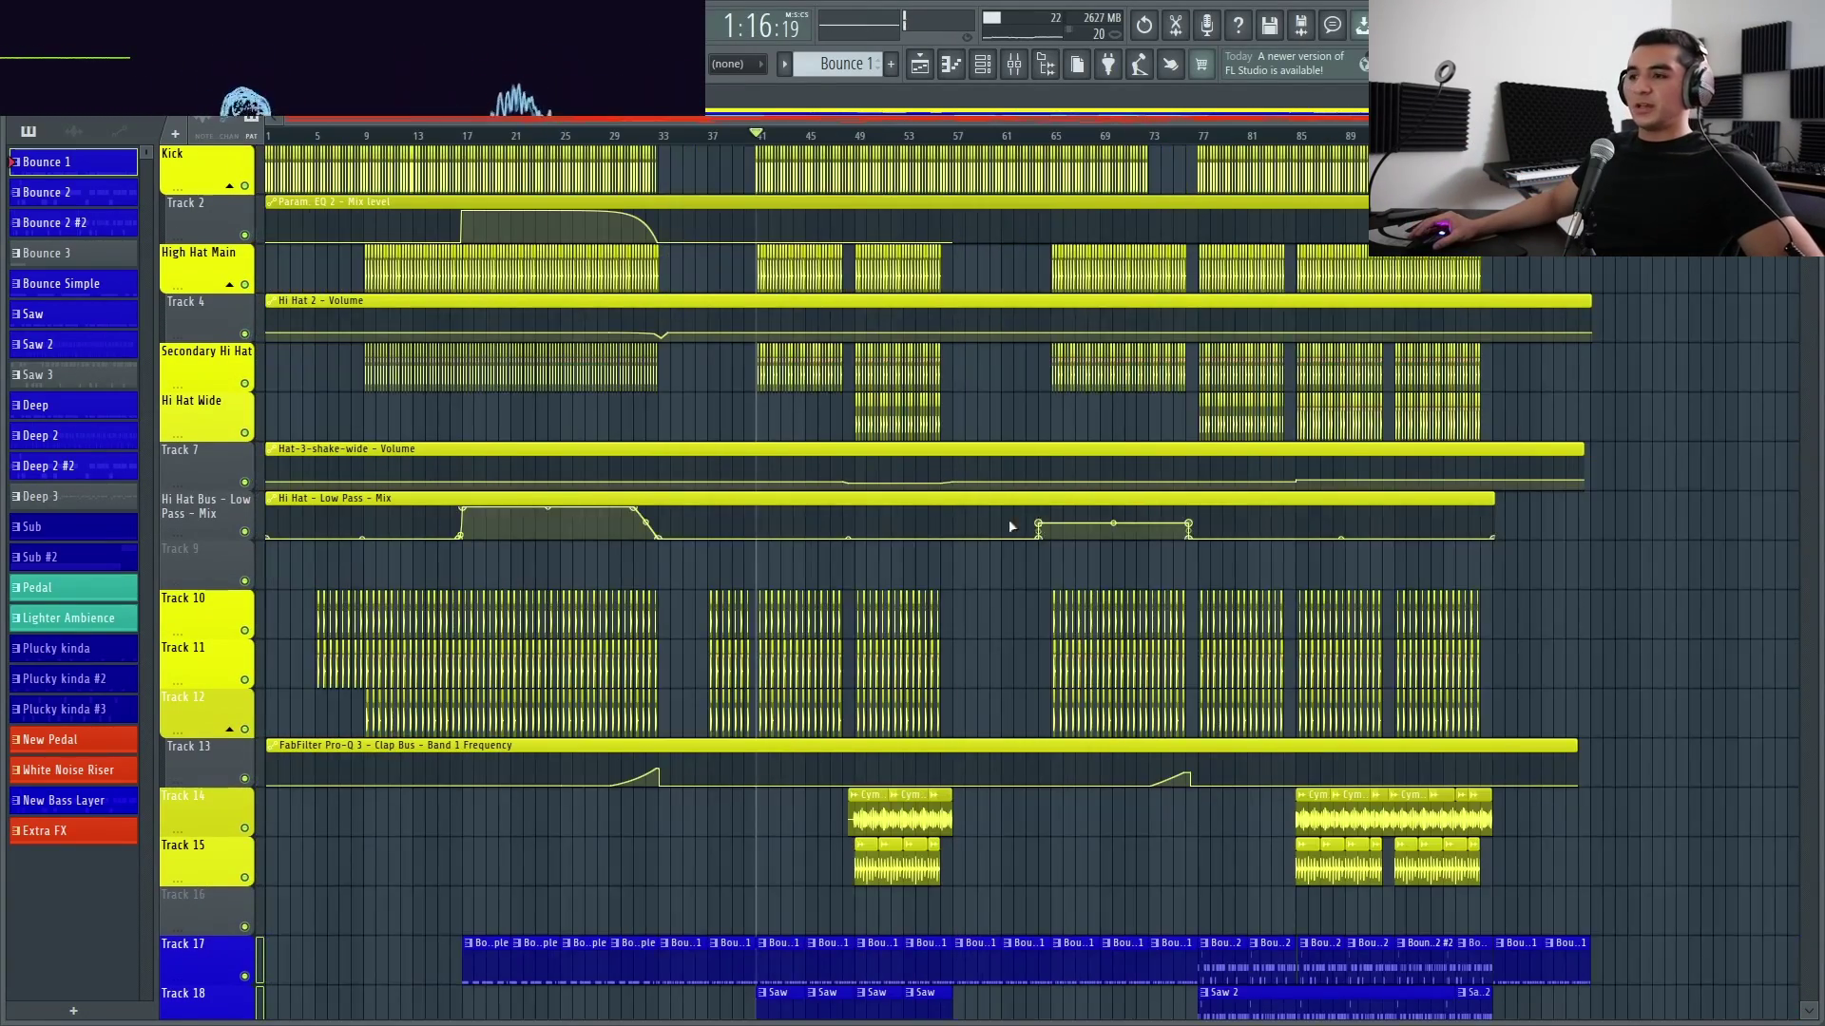
scroll(998, 532, "down", 2)
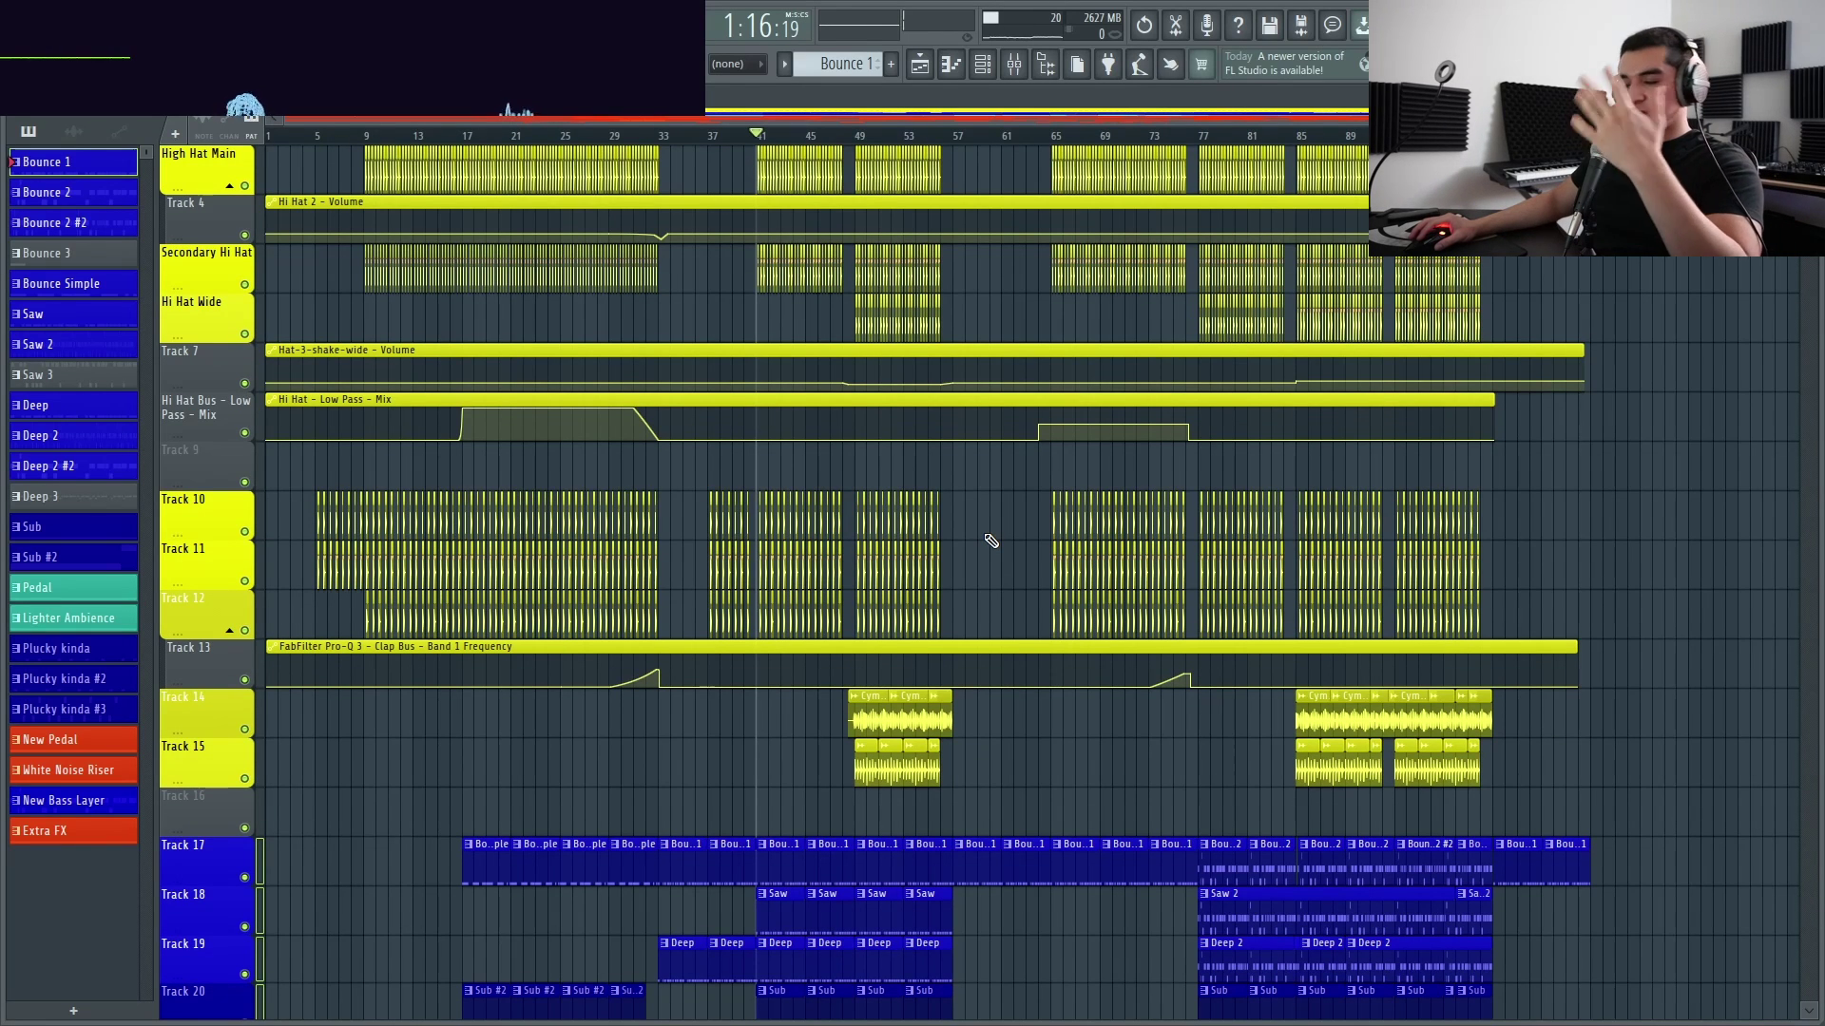
scroll(992, 541, "down", 2)
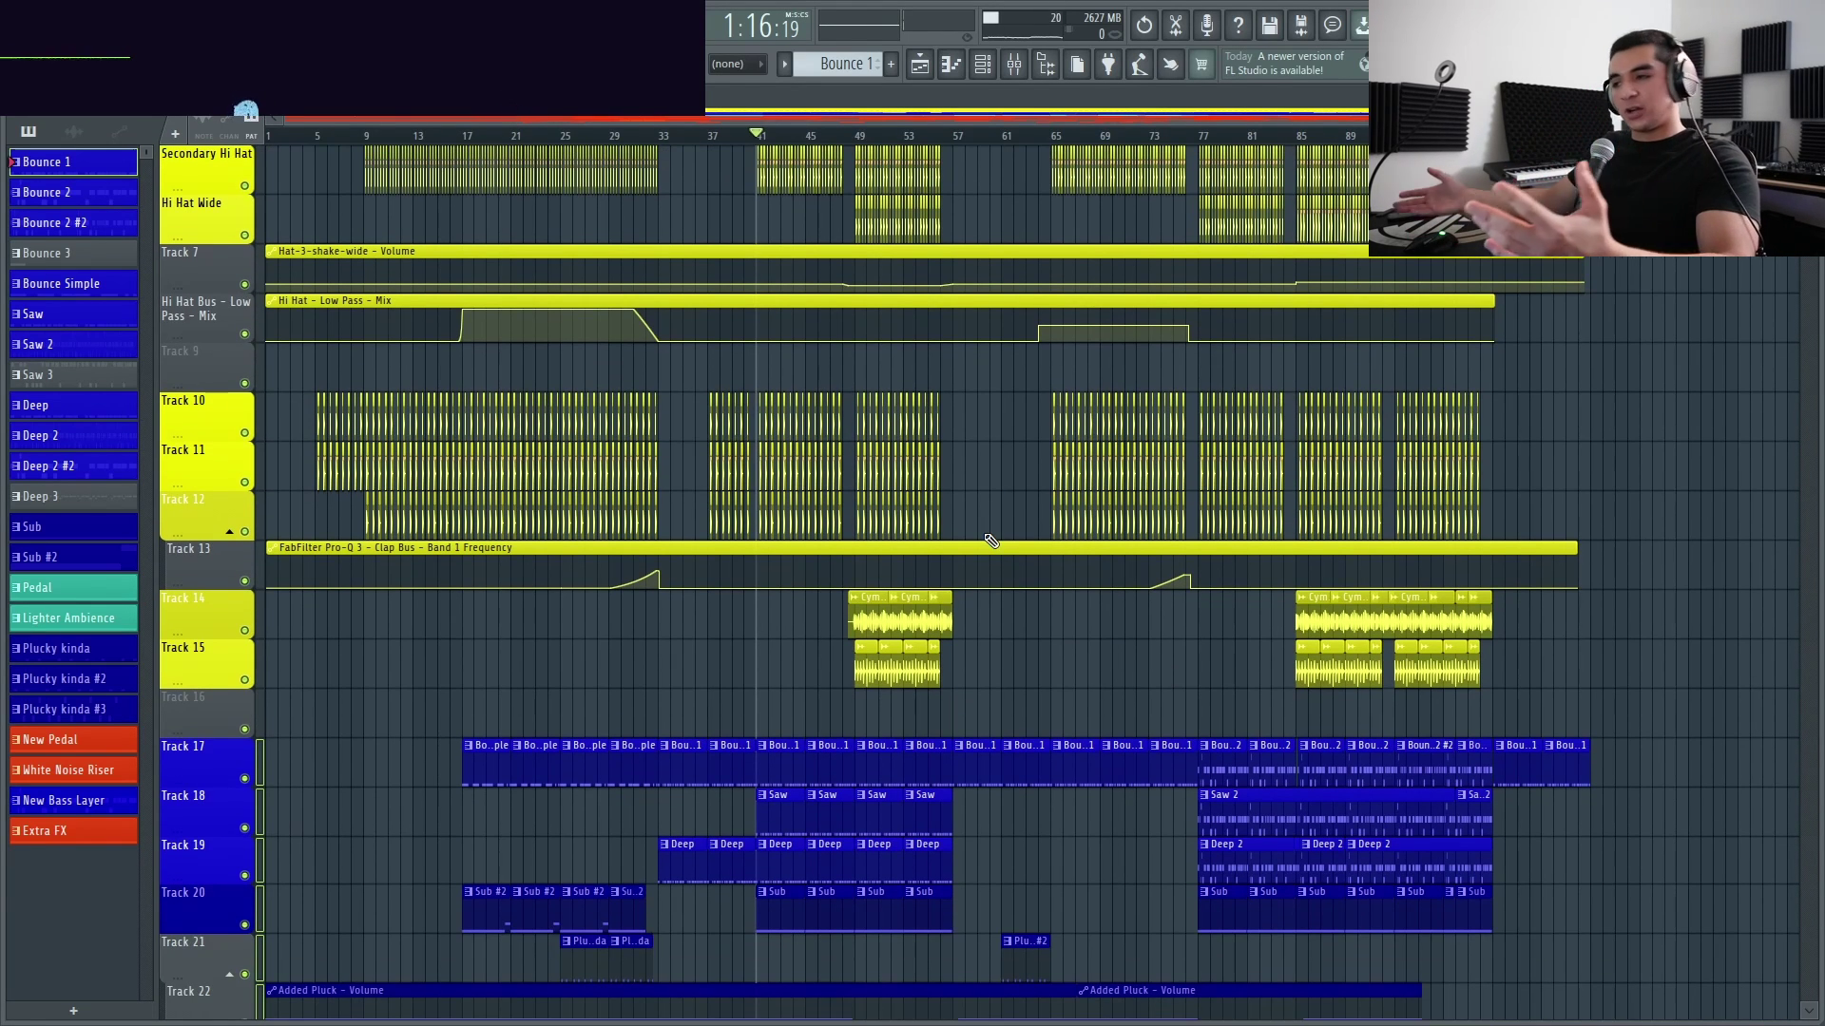
scroll(991, 541, "down", 2)
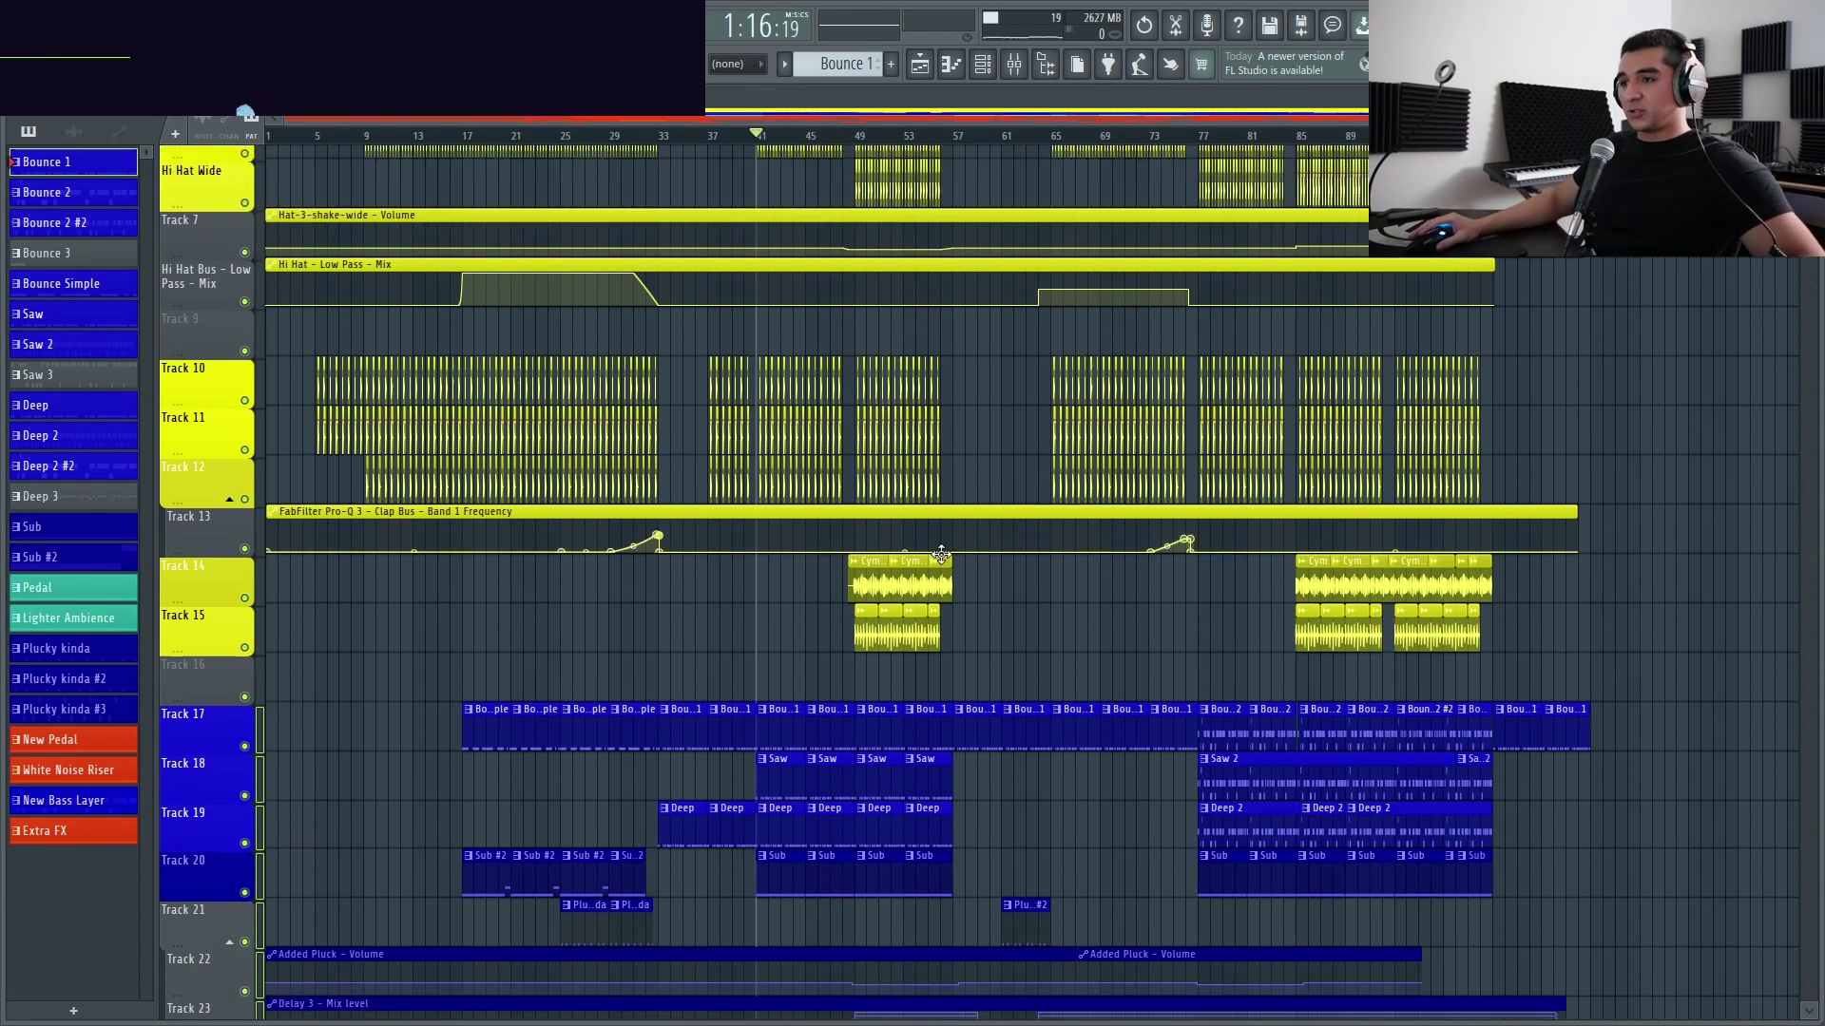
scroll(744, 612, "up", 5)
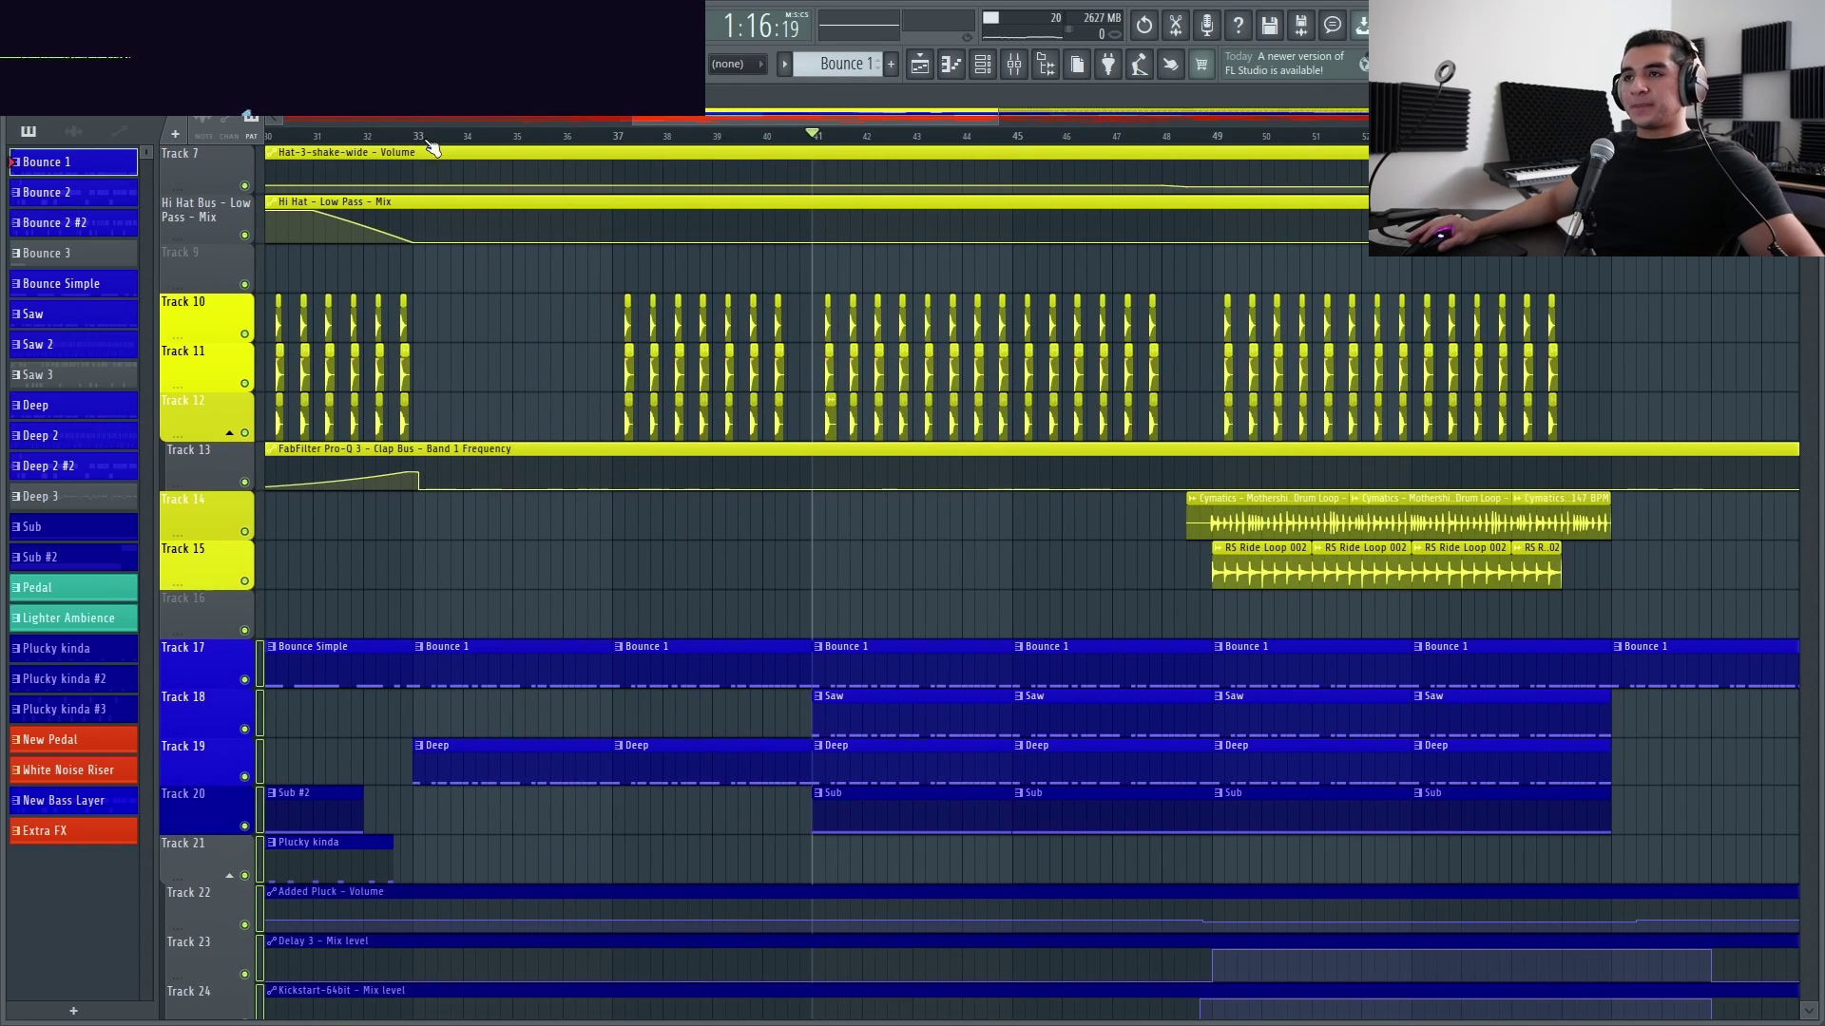
scroll(1121, 418, "down", 3)
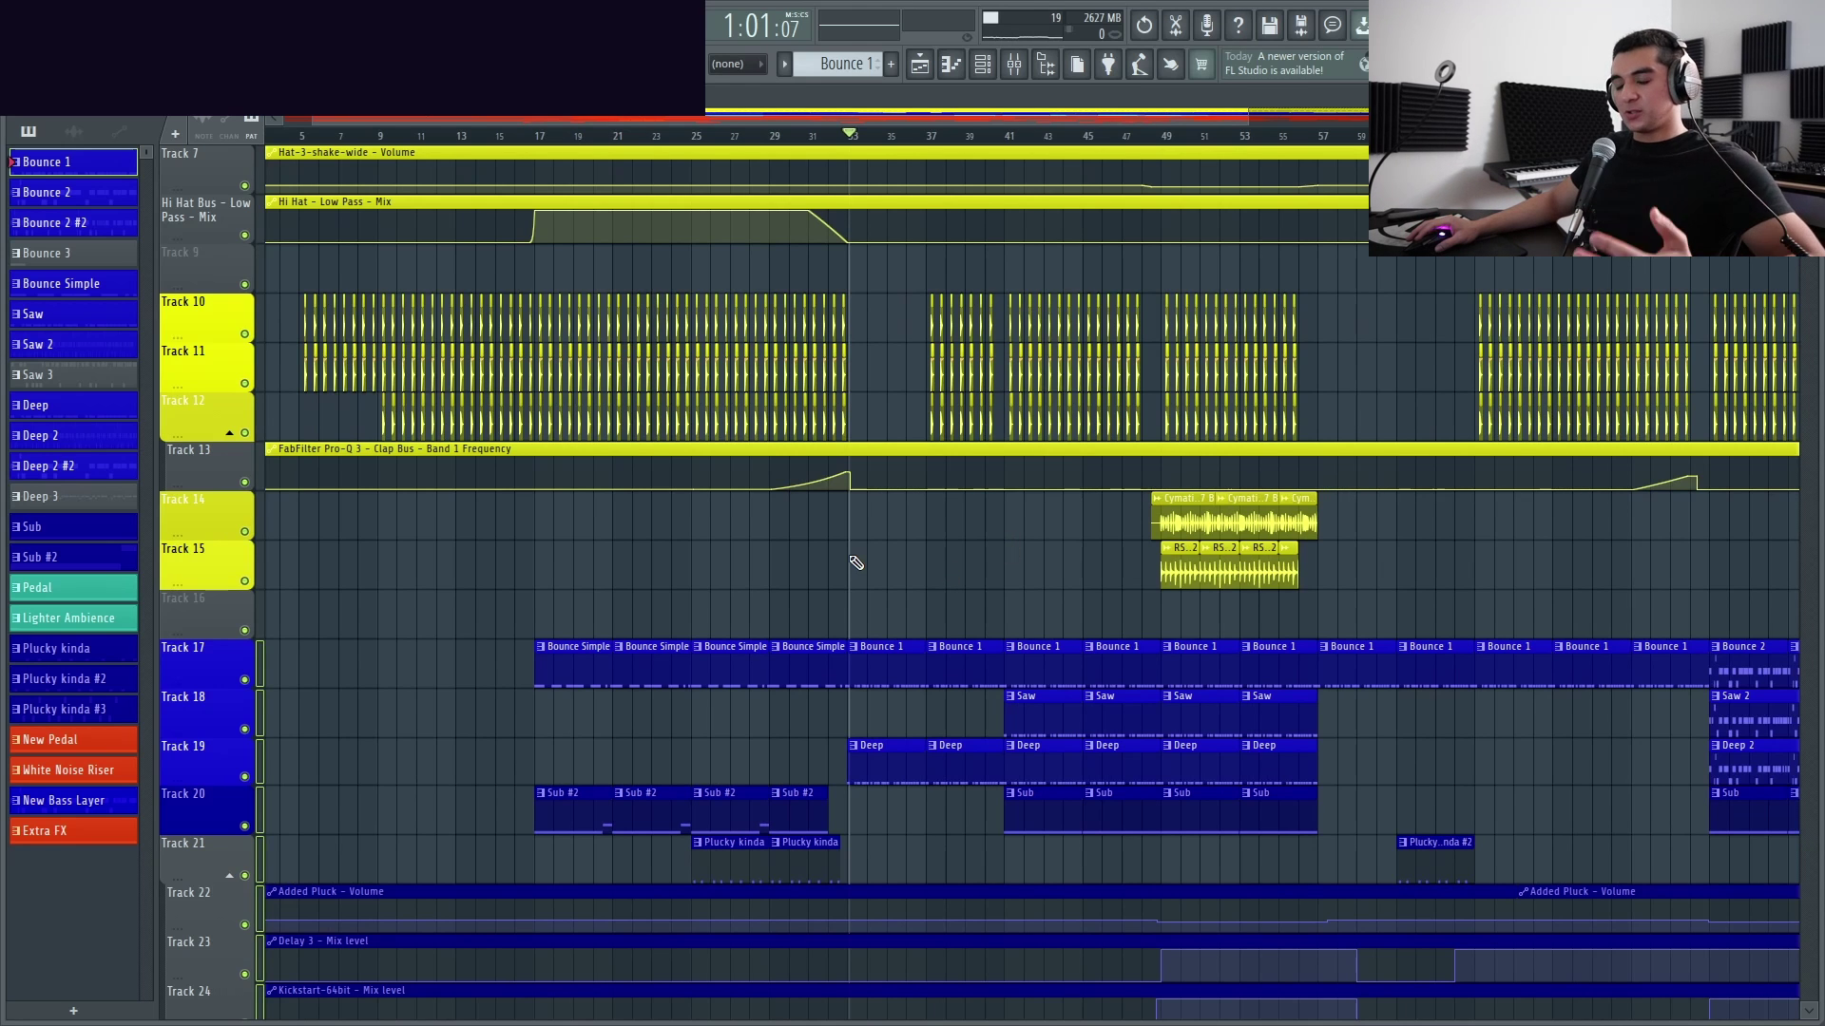
Play the arrangement from bar 17 and examine the hi-hat and filter automation tracks there
left_click(545, 141)
key("space")
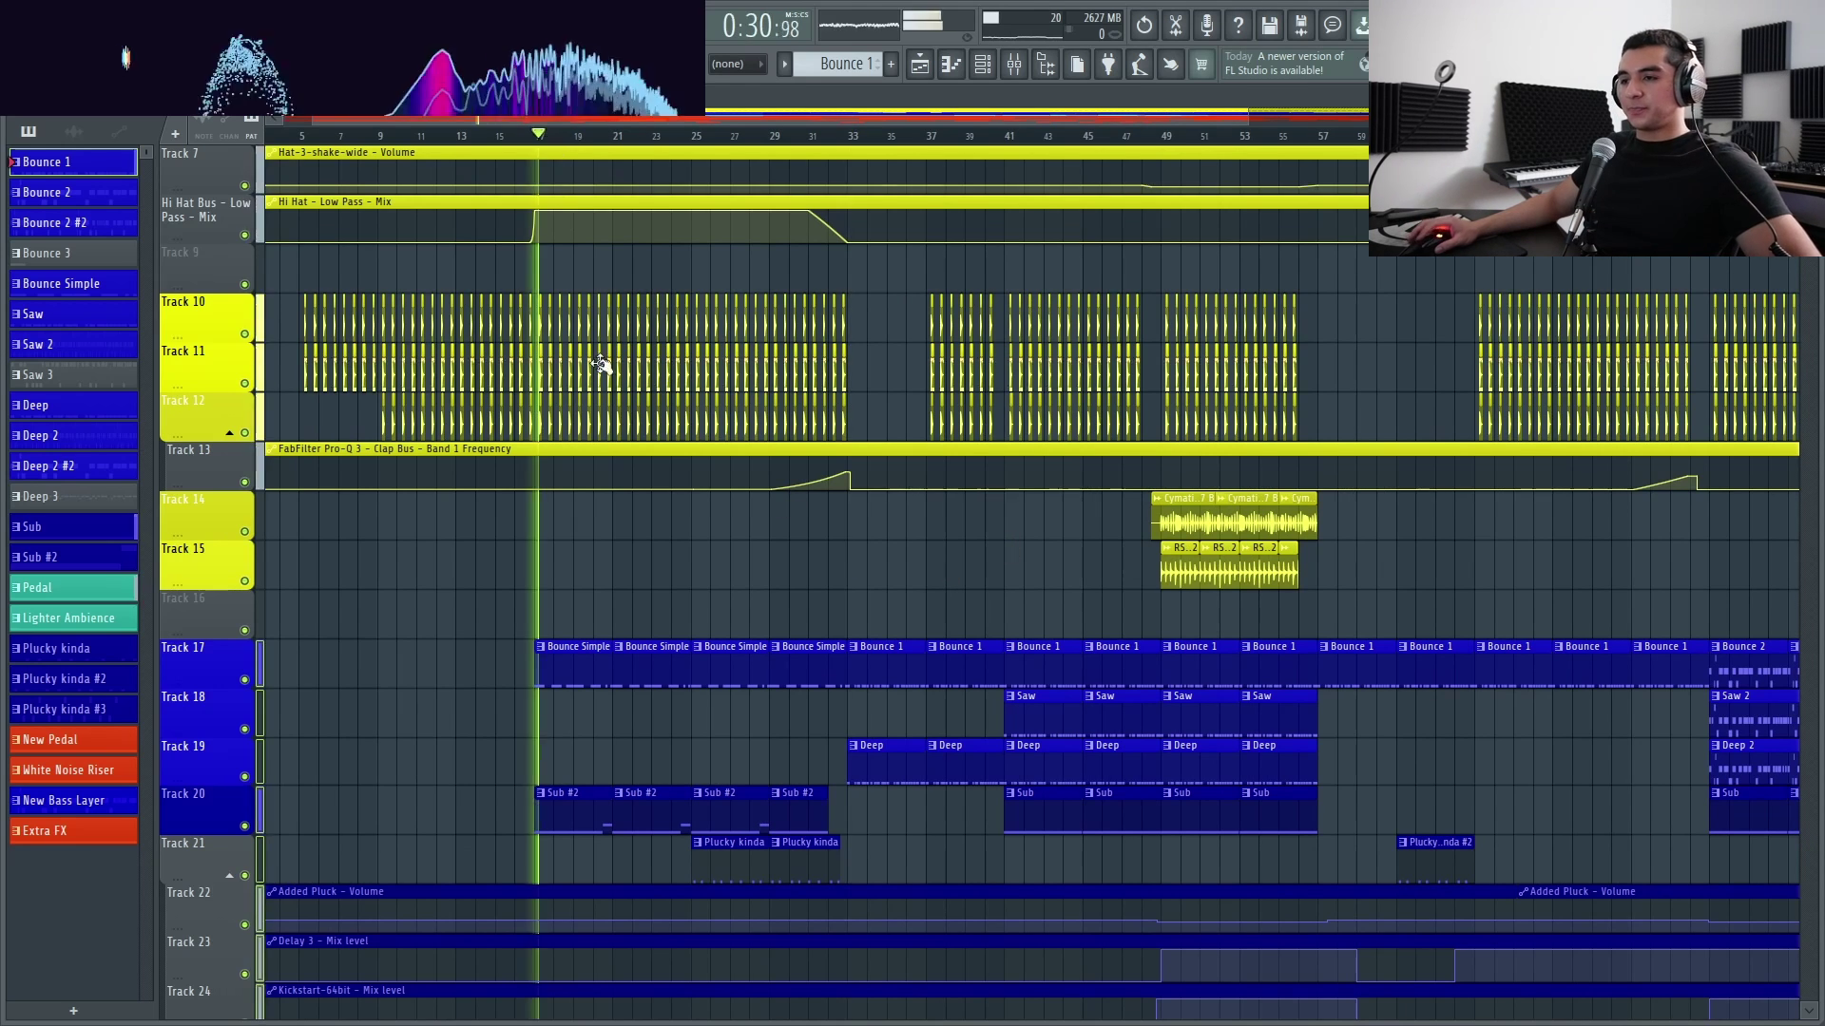
scroll(609, 447, "up", 3)
scroll(653, 414, "down", 1)
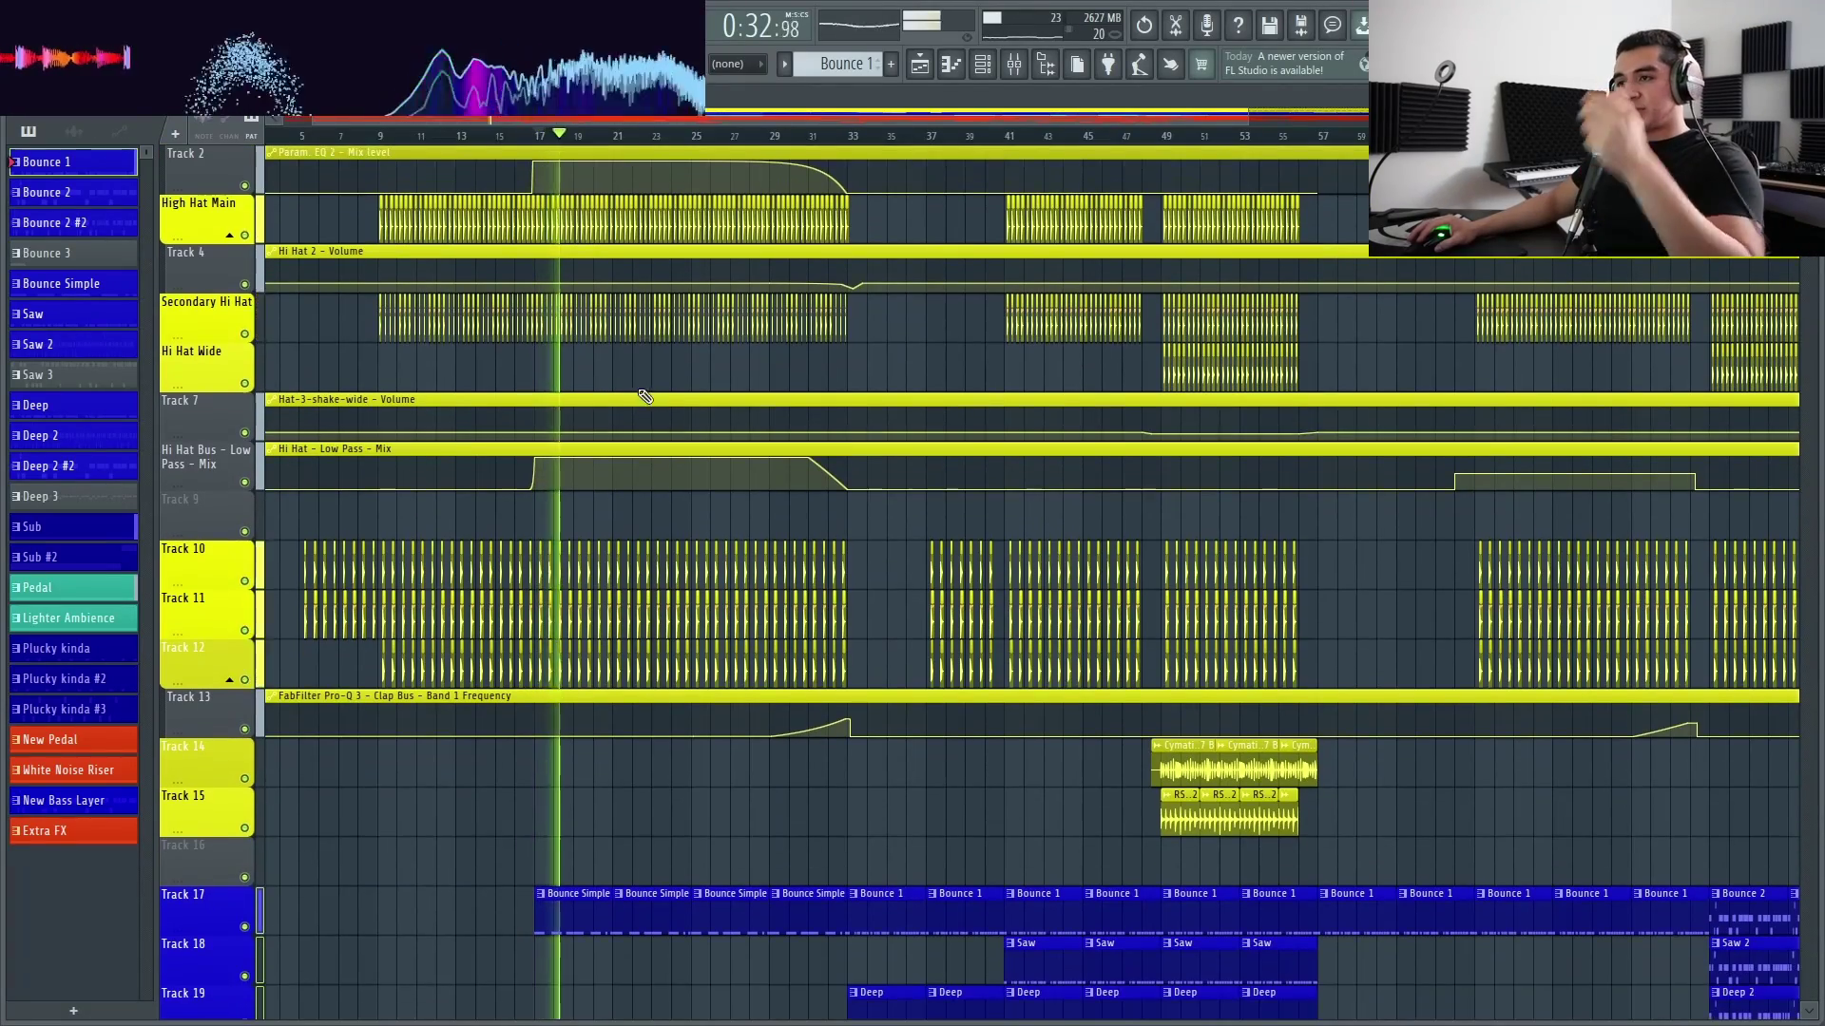
Examine the filter automation and the bass and pedal clips of the section starting at bar 17 during playback
scroll(533, 457, "up", 6, "ctrl")
scroll(558, 460, "down", 5, "ctrl")
scroll(469, 550, "down", 3)
scroll(661, 521, "up", 1, "ctrl")
scroll(475, 489, "down", 5, "ctrl")
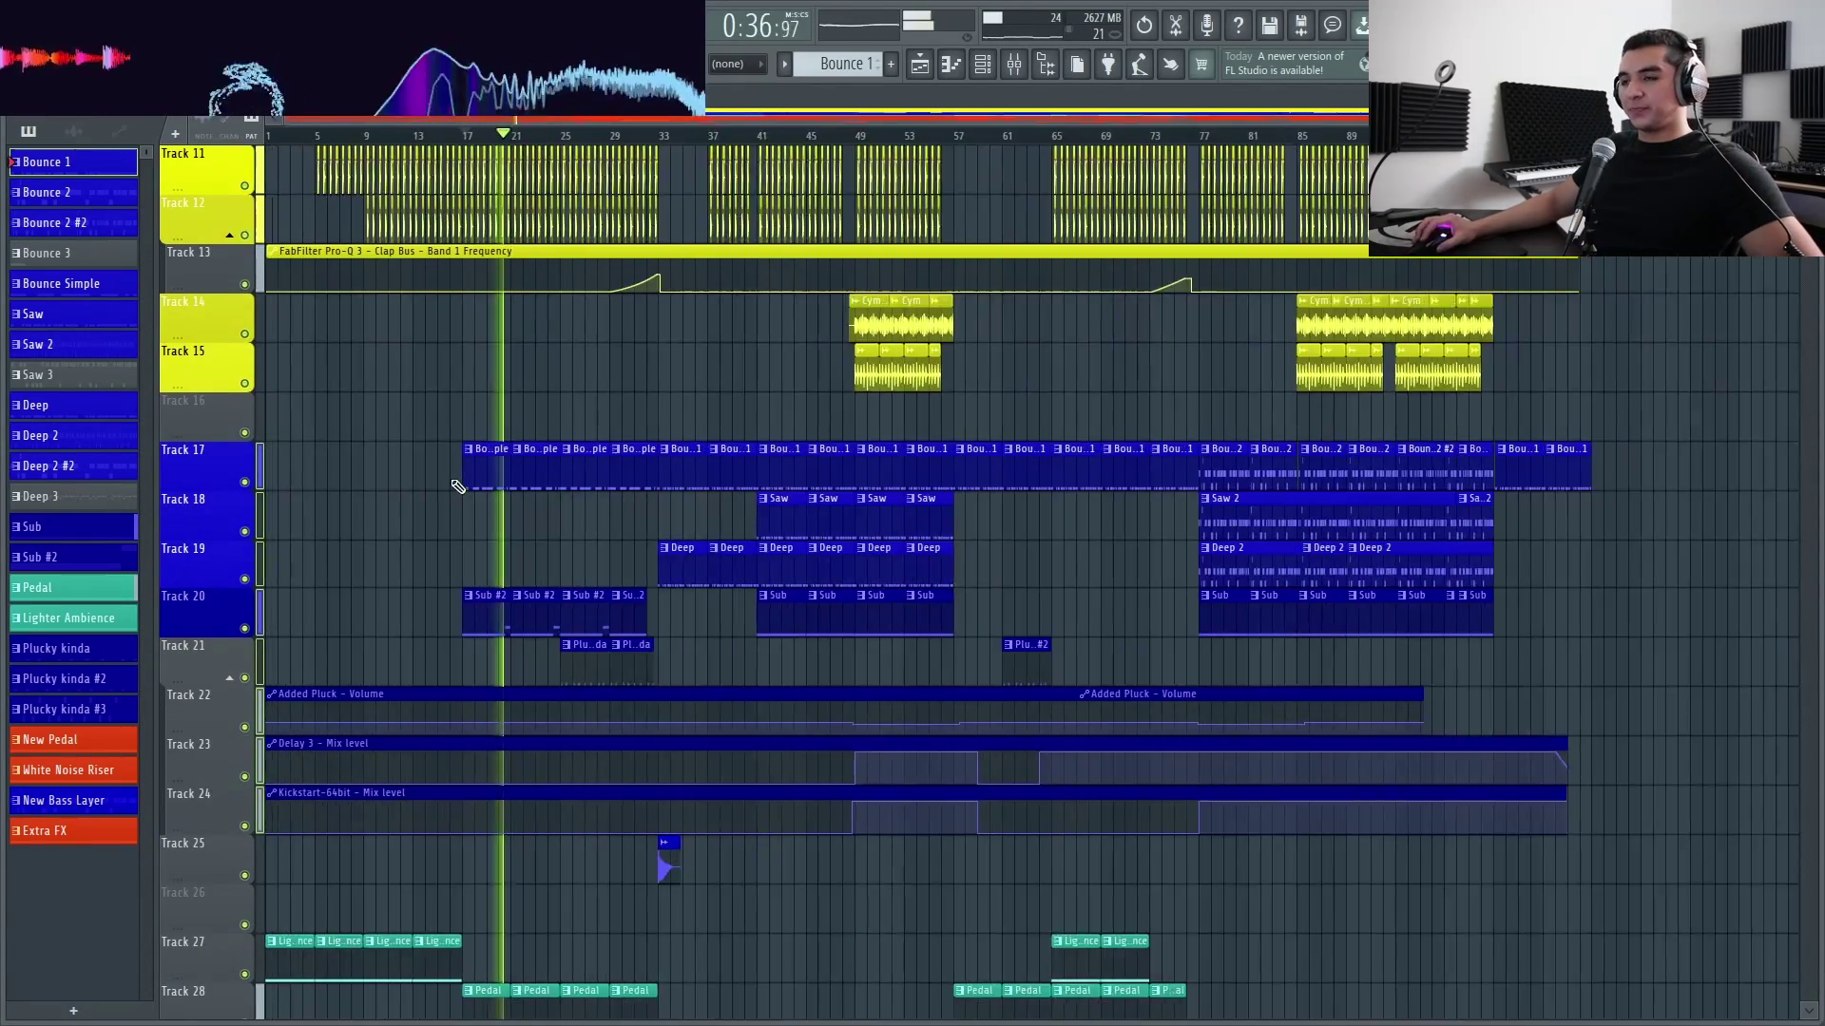
Examine the kick, hi-hat and bass tracks around bar 57 while that section plays
scroll(873, 414, "up", 3)
scroll(961, 391, "up", 5, "ctrl")
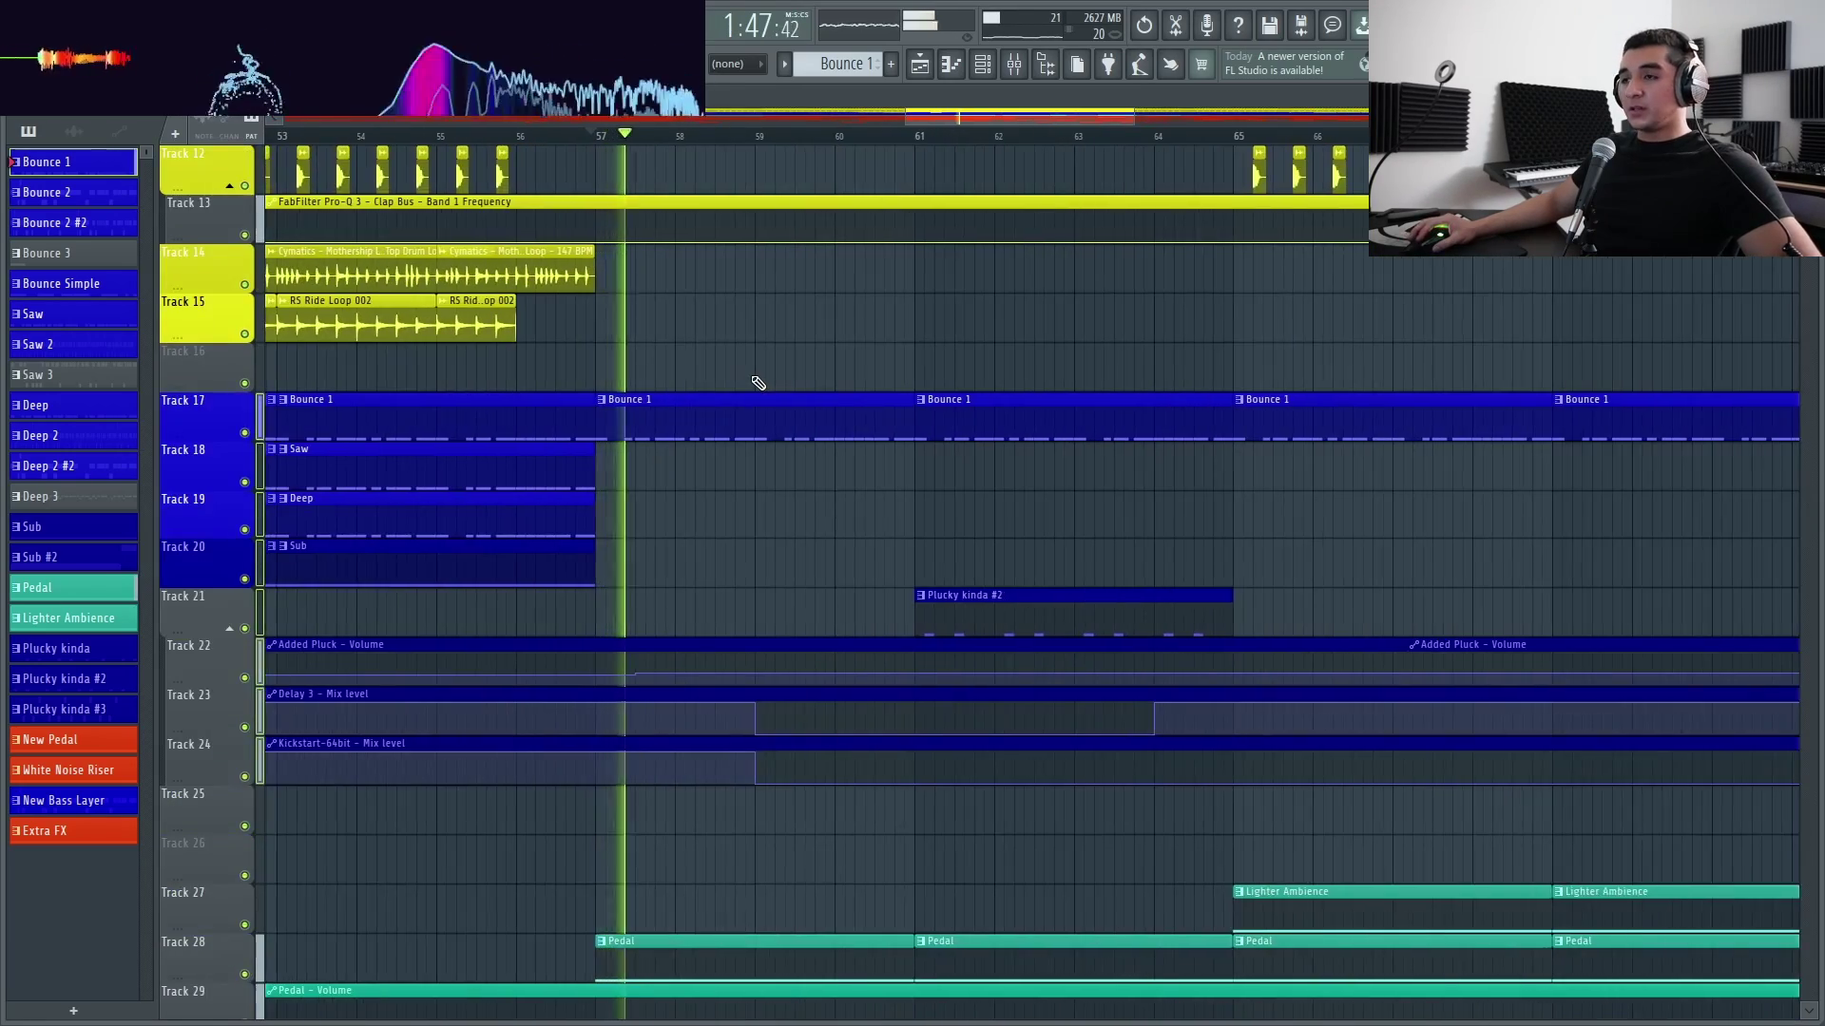
scroll(756, 380, "up", 4)
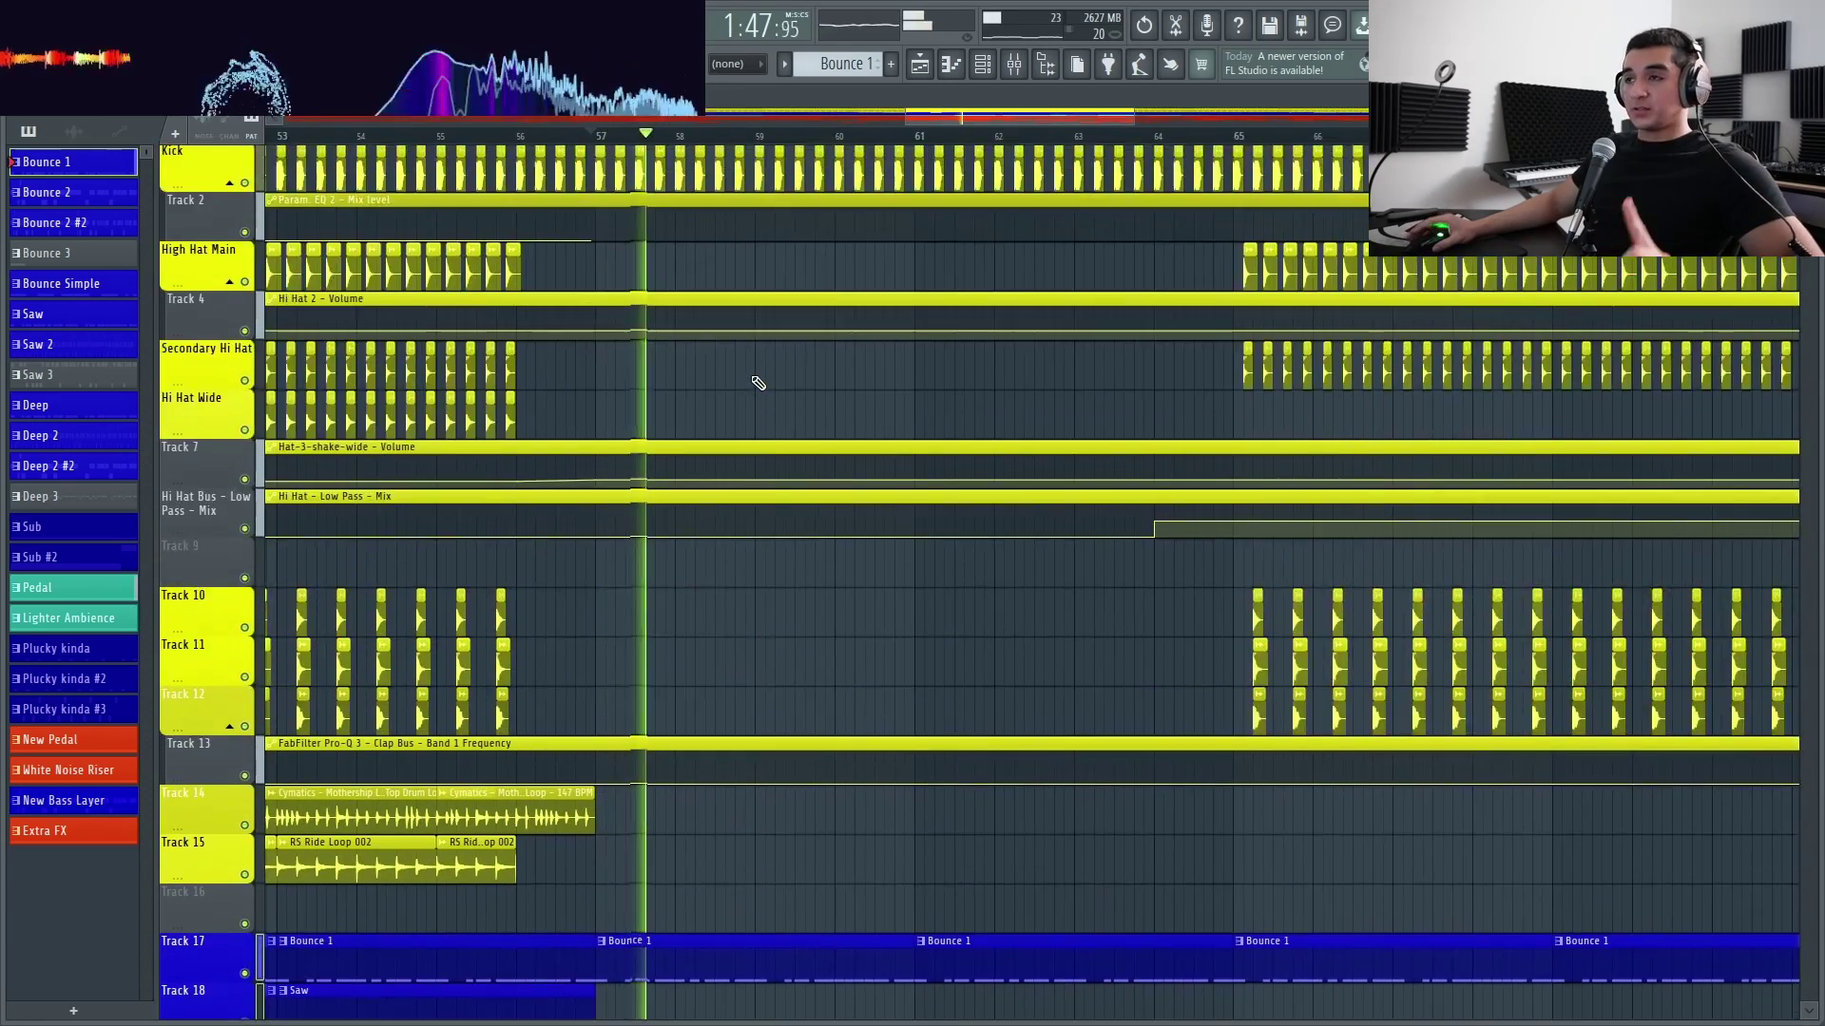
scroll(751, 378, "down", 3)
scroll(798, 533, "down", 1, "ctrl")
scroll(884, 532, "down", 3, "ctrl")
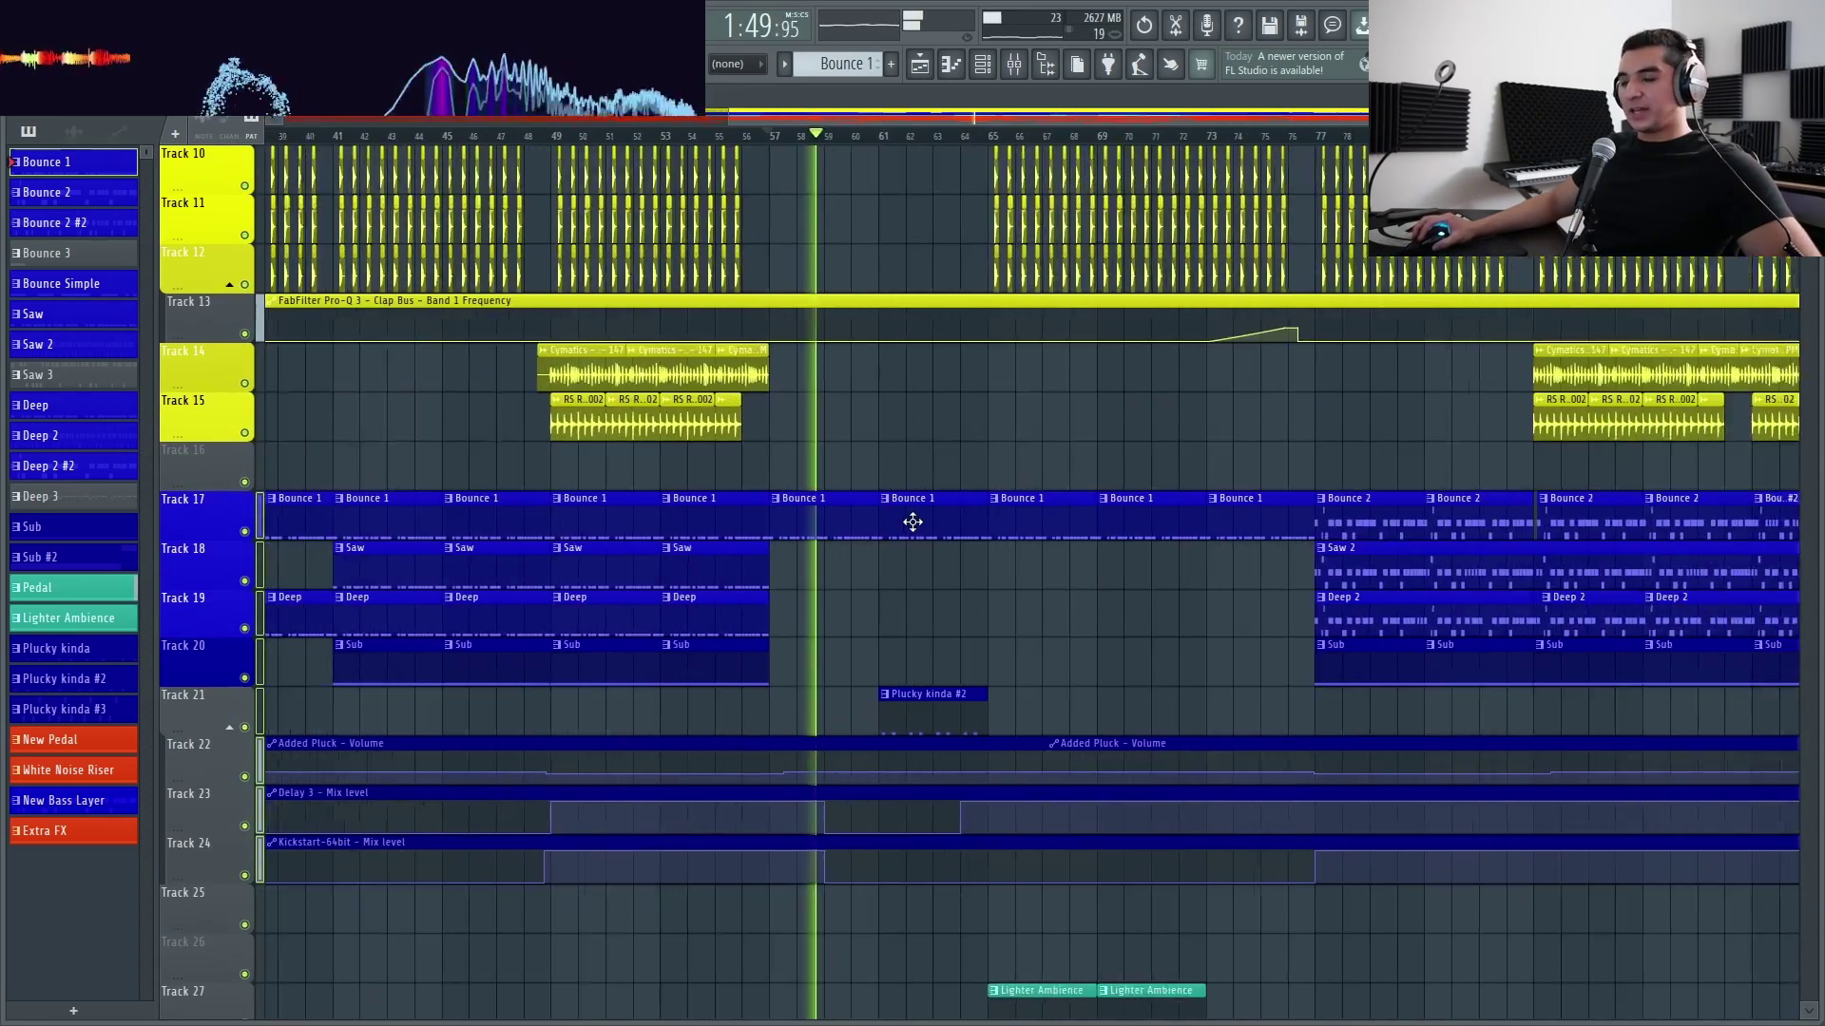
Play briefly from around bar 27 for comparison, return to bar 57 and review the pedal and atmosphere clips
left_click(335, 136)
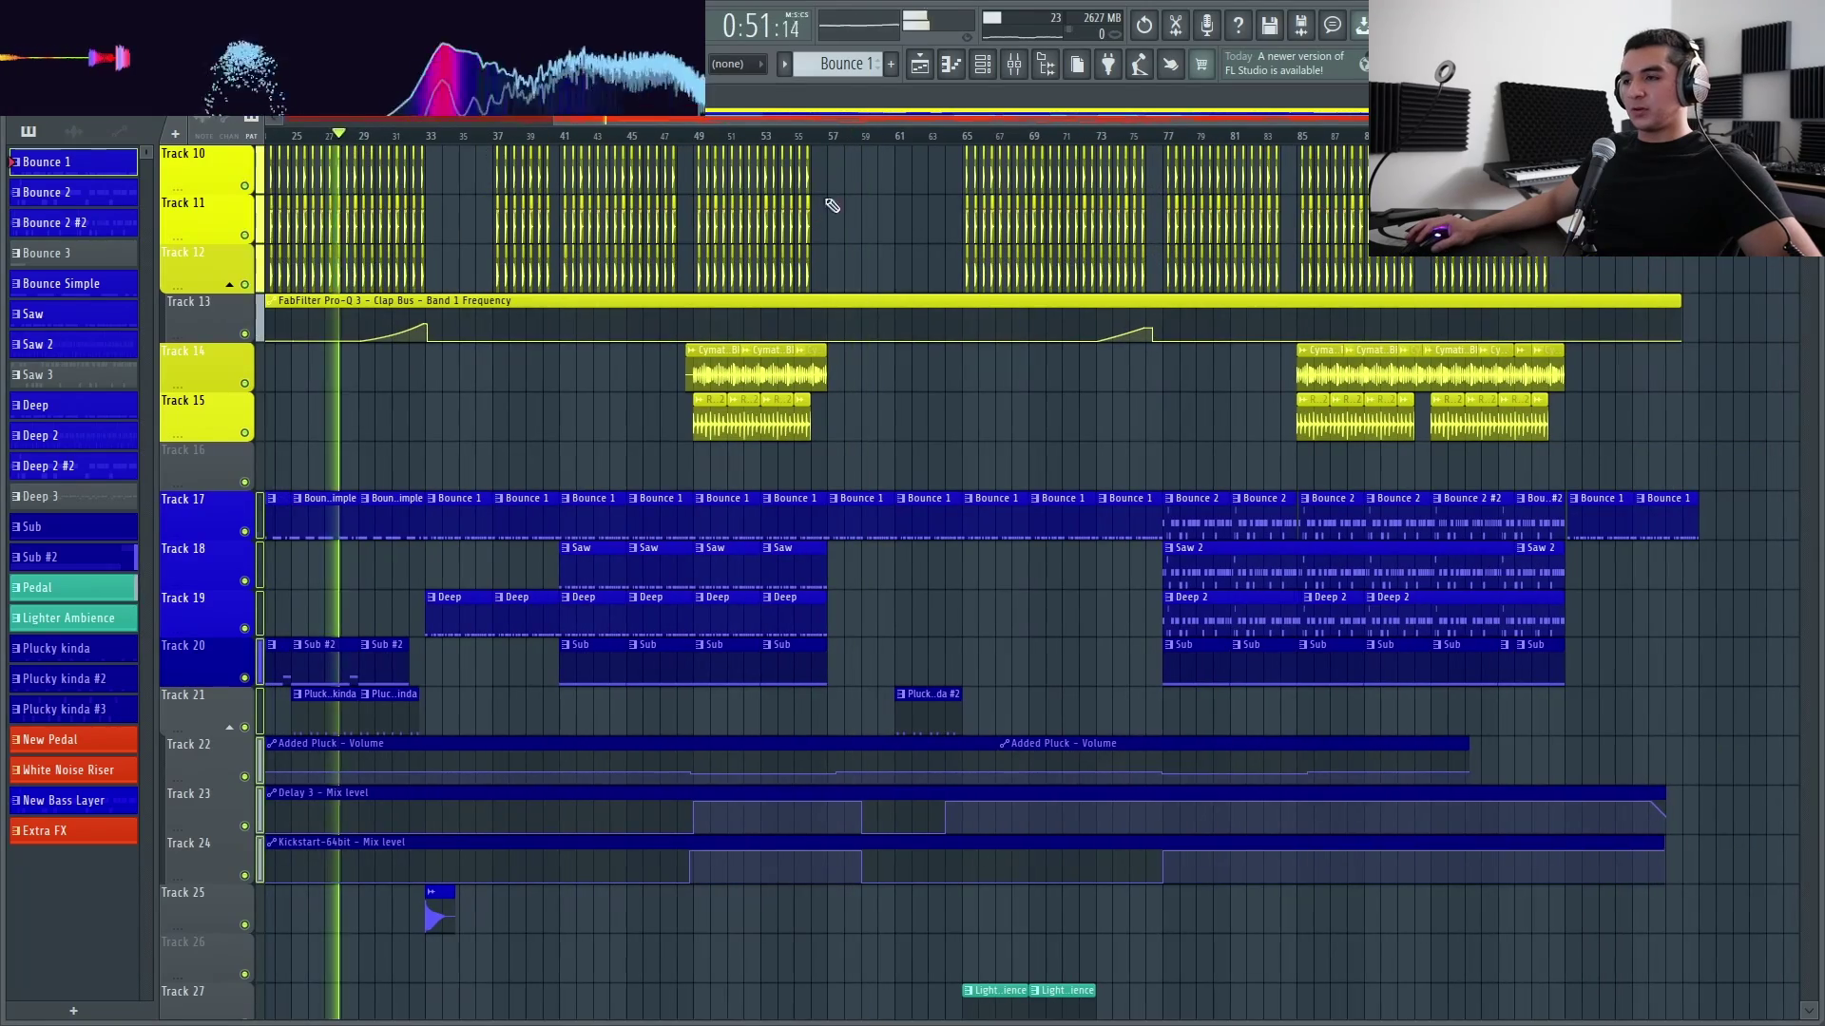
left_click(841, 136)
scroll(957, 423, "down", 5)
scroll(957, 423, "down", 1, "ctrl")
scroll(951, 428, "up", 2, "ctrl")
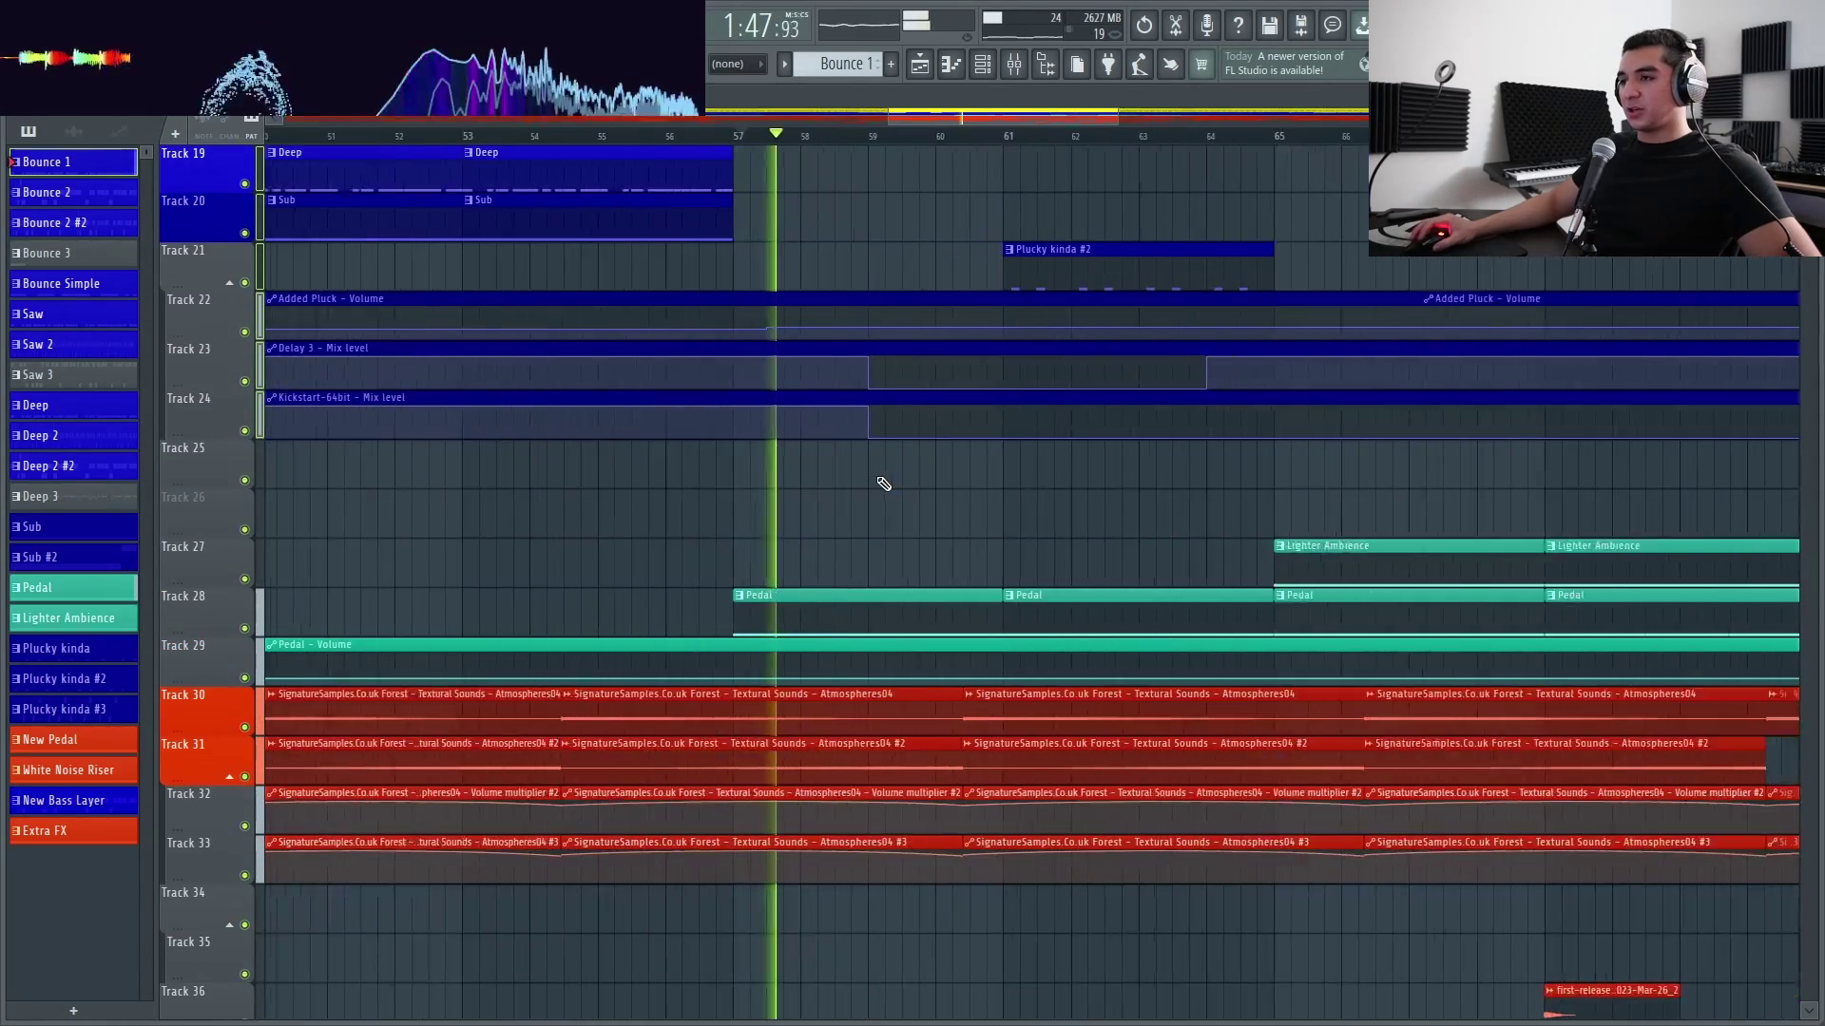
scroll(903, 532, "down", 1, "ctrl")
scroll(904, 532, "left", 3, "shift")
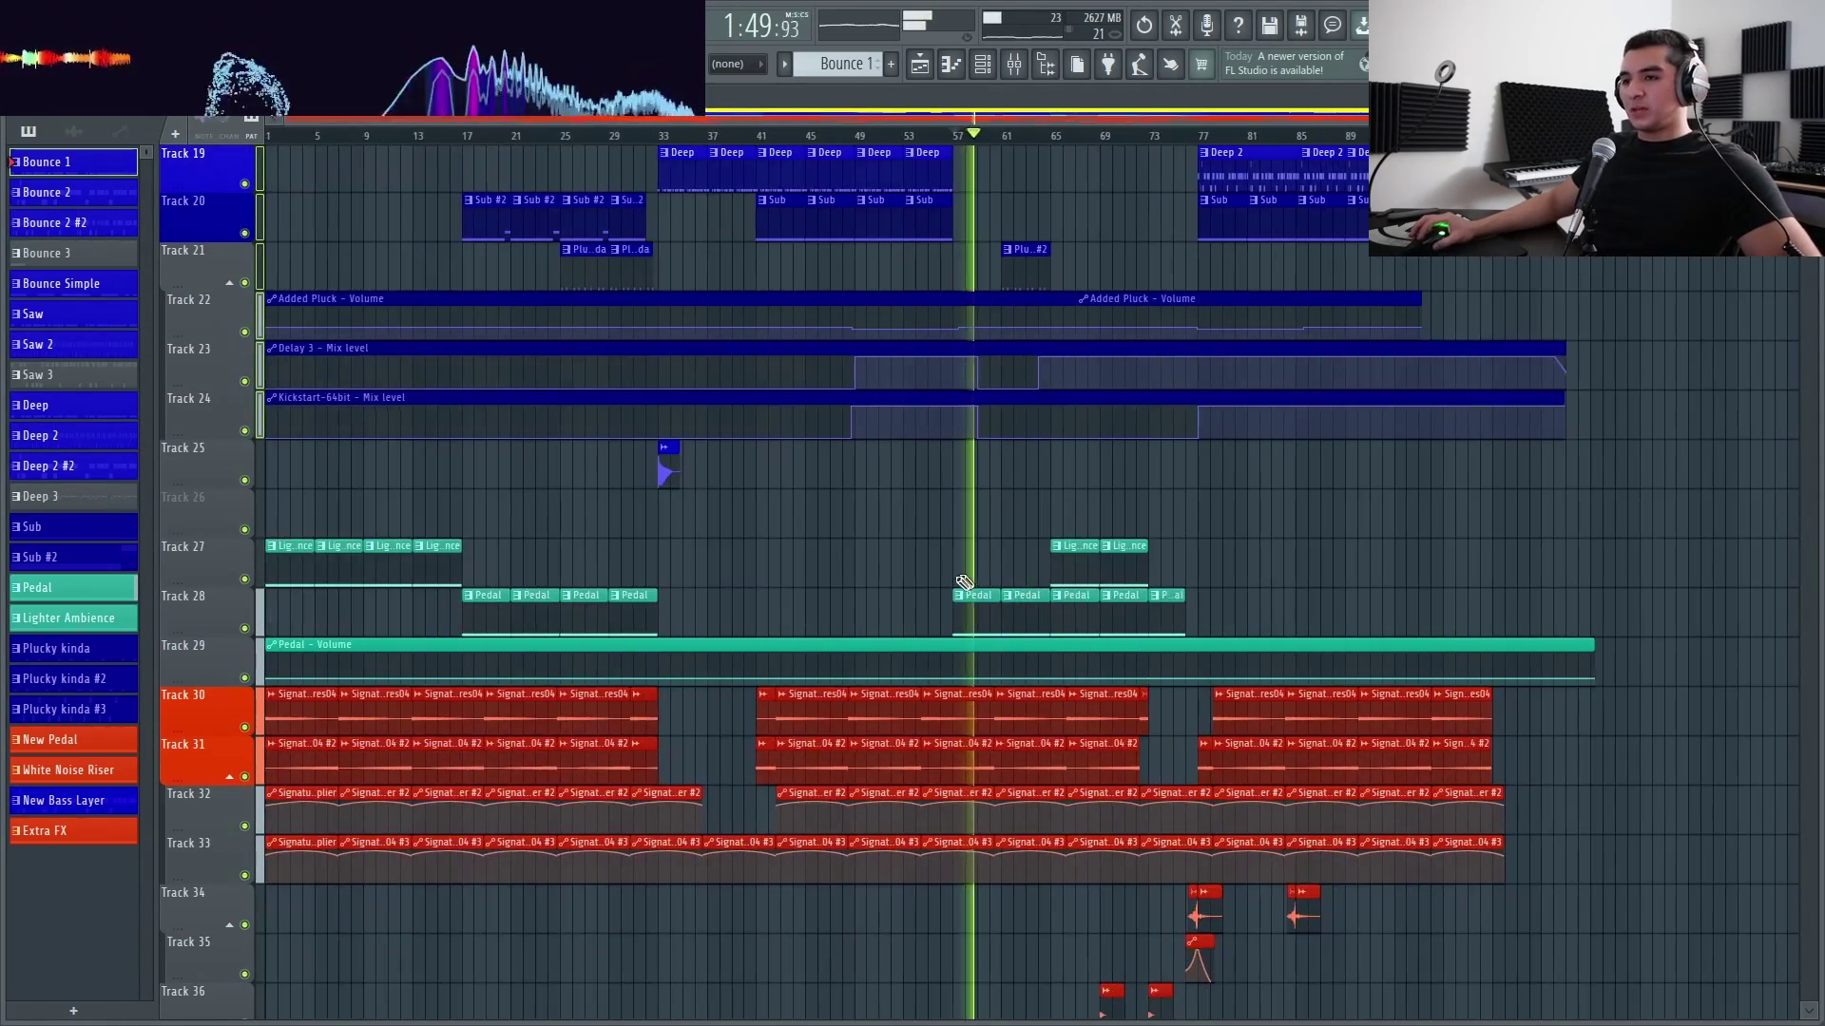
Examine the effects, bass and drum tracks between bars 57 and 61, and stop playback
scroll(1017, 551, "down", 3)
scroll(998, 570, "up", 5, "ctrl")
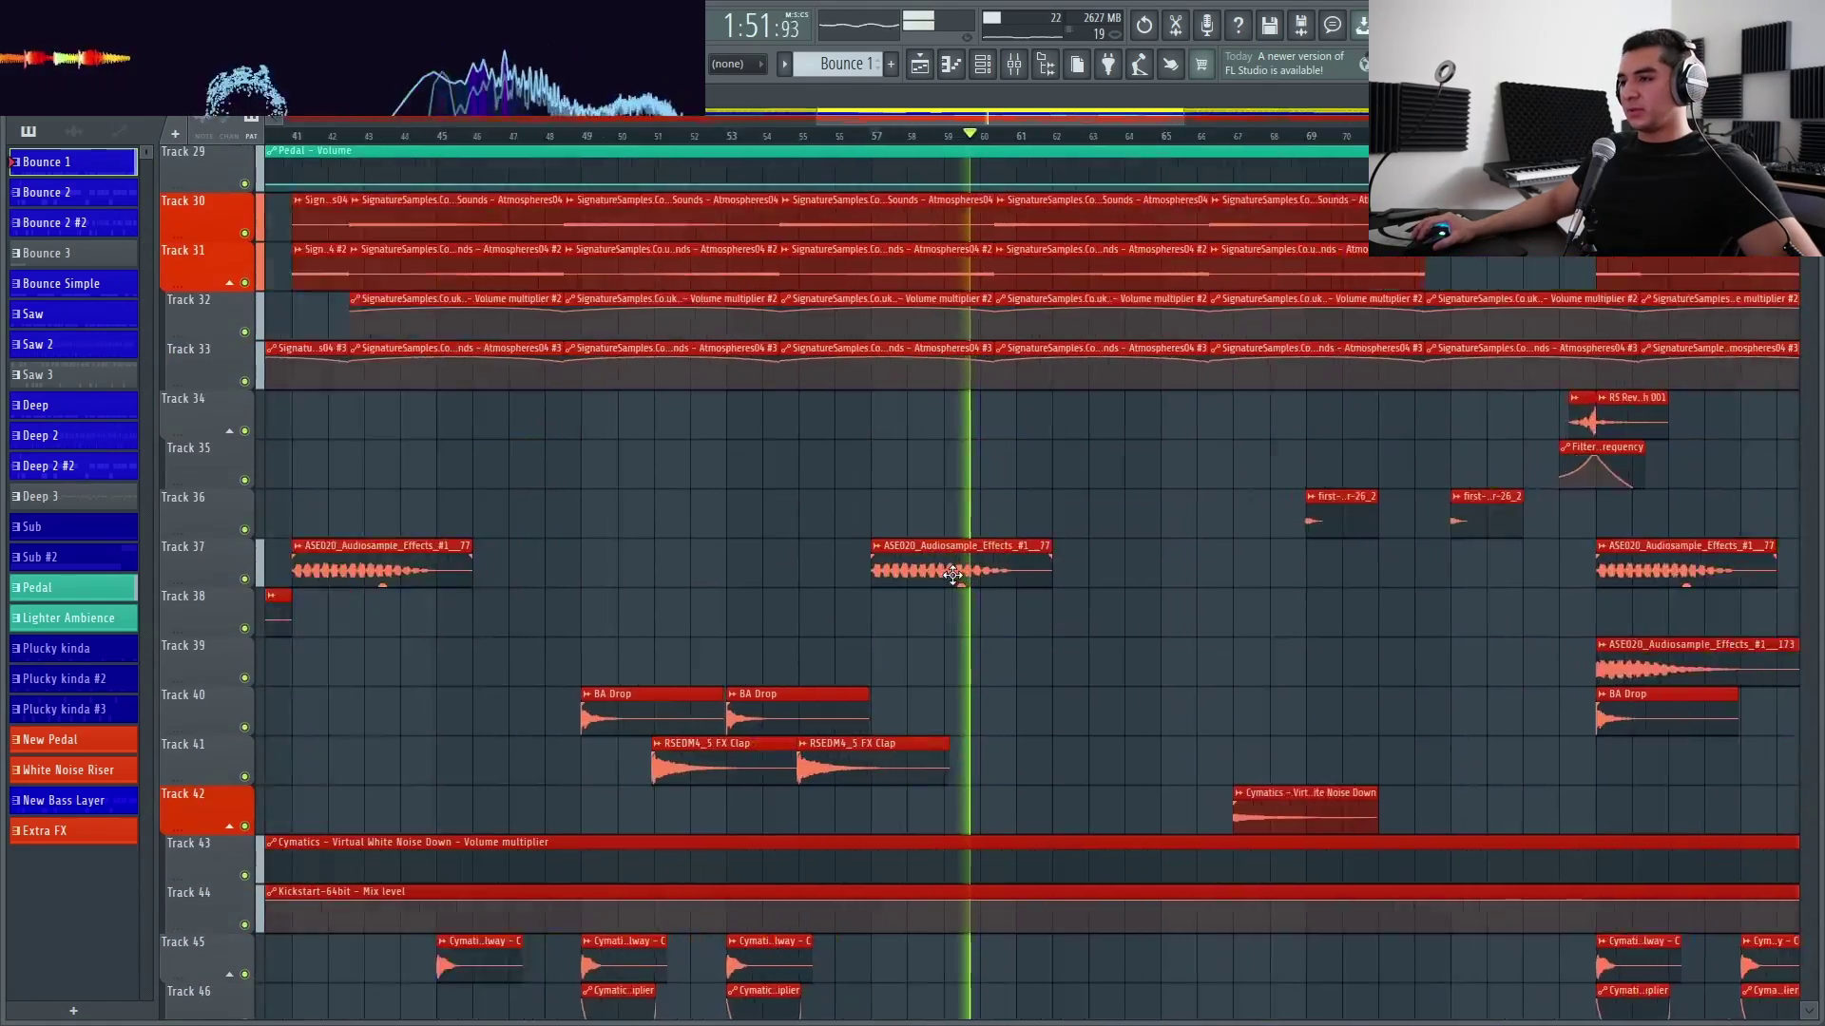
scroll(944, 589, "up", 6)
scroll(943, 589, "up", 1)
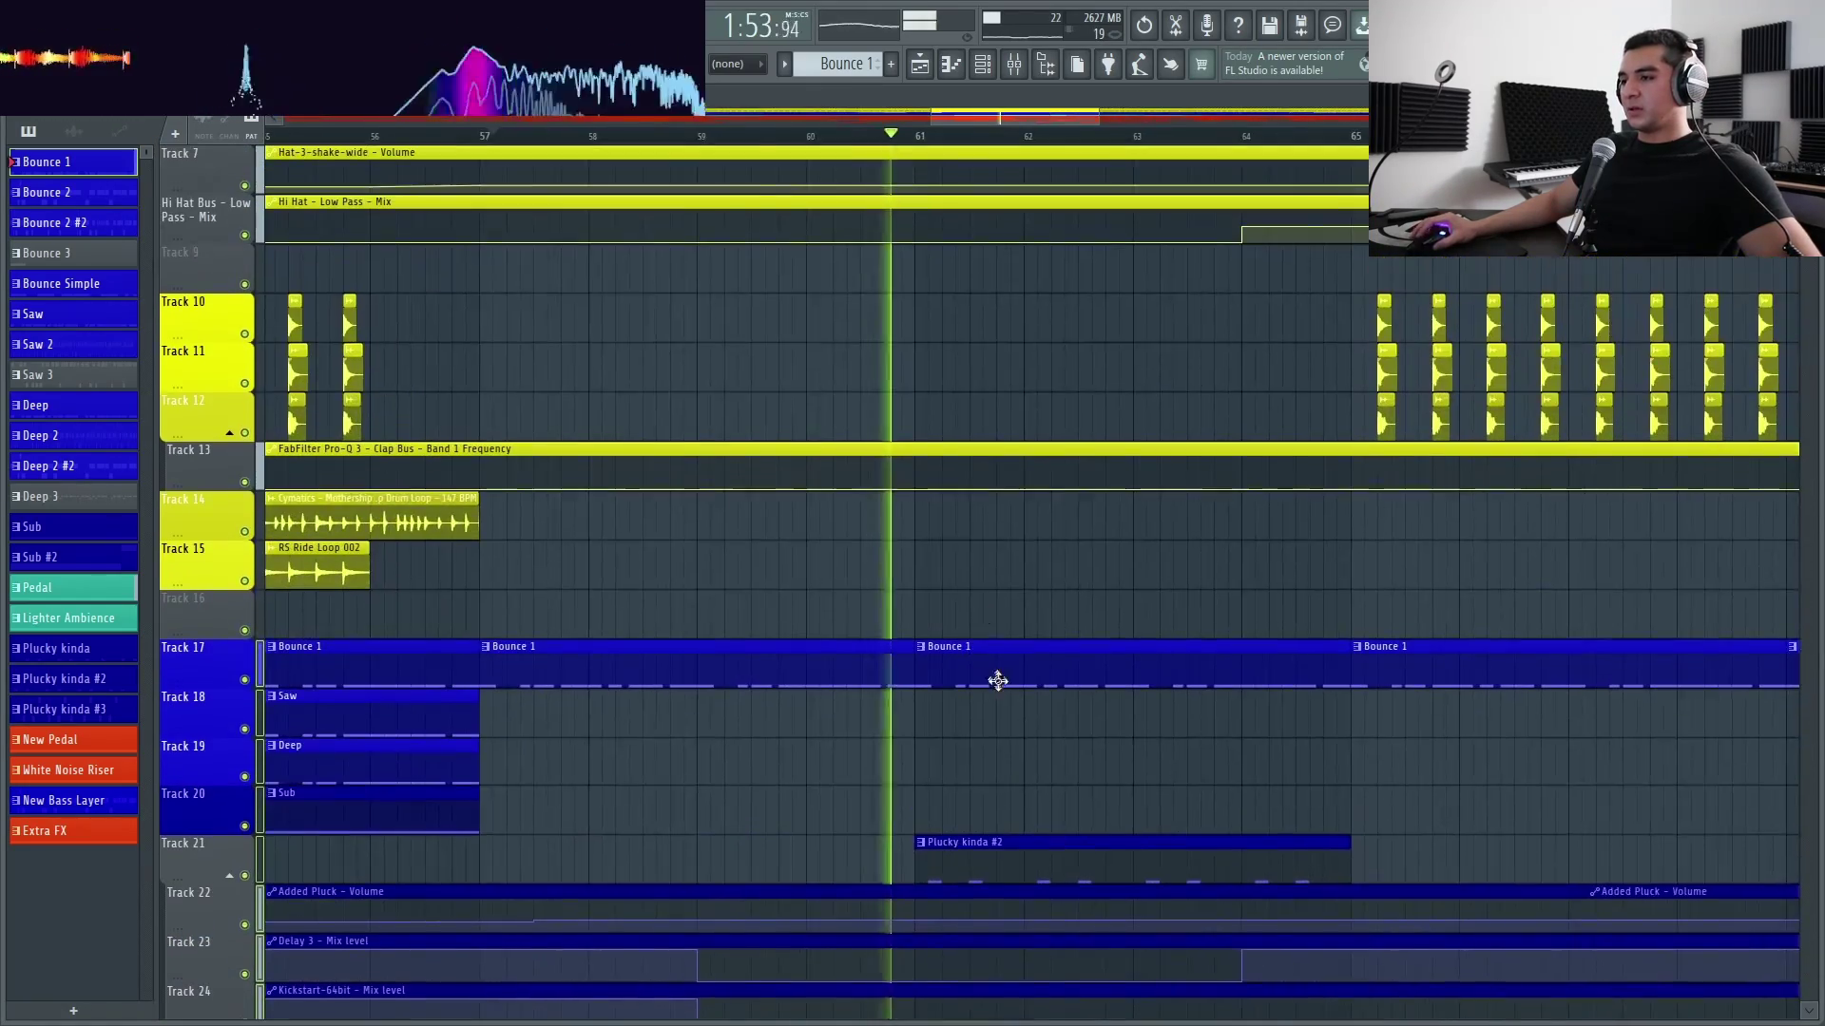
scroll(994, 676, "down", 3, "ctrl")
scroll(684, 697, "up", 2)
key("space")
scroll(922, 665, "down", 2, "ctrl")
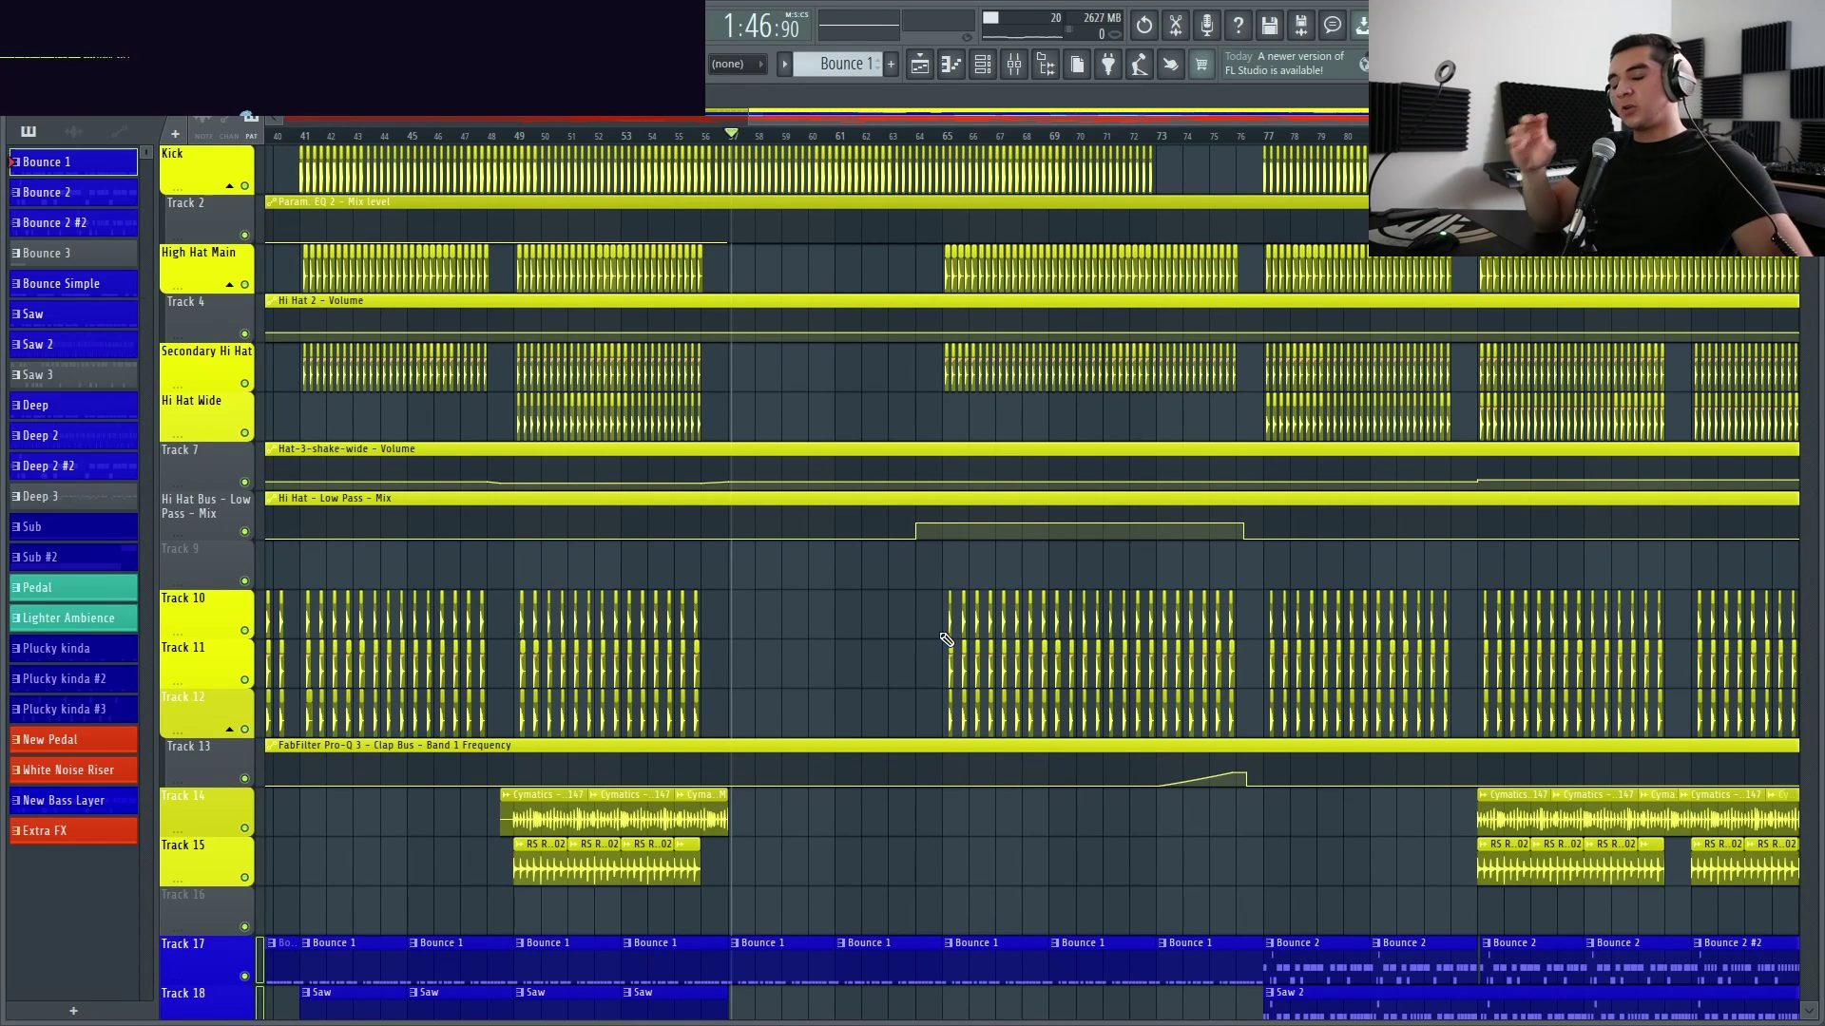
Compare the bar 57 section with the whole arrangement and inspect its drum and Bounce 1 bass tracks during playback
scroll(834, 639, "down", 3, "ctrl")
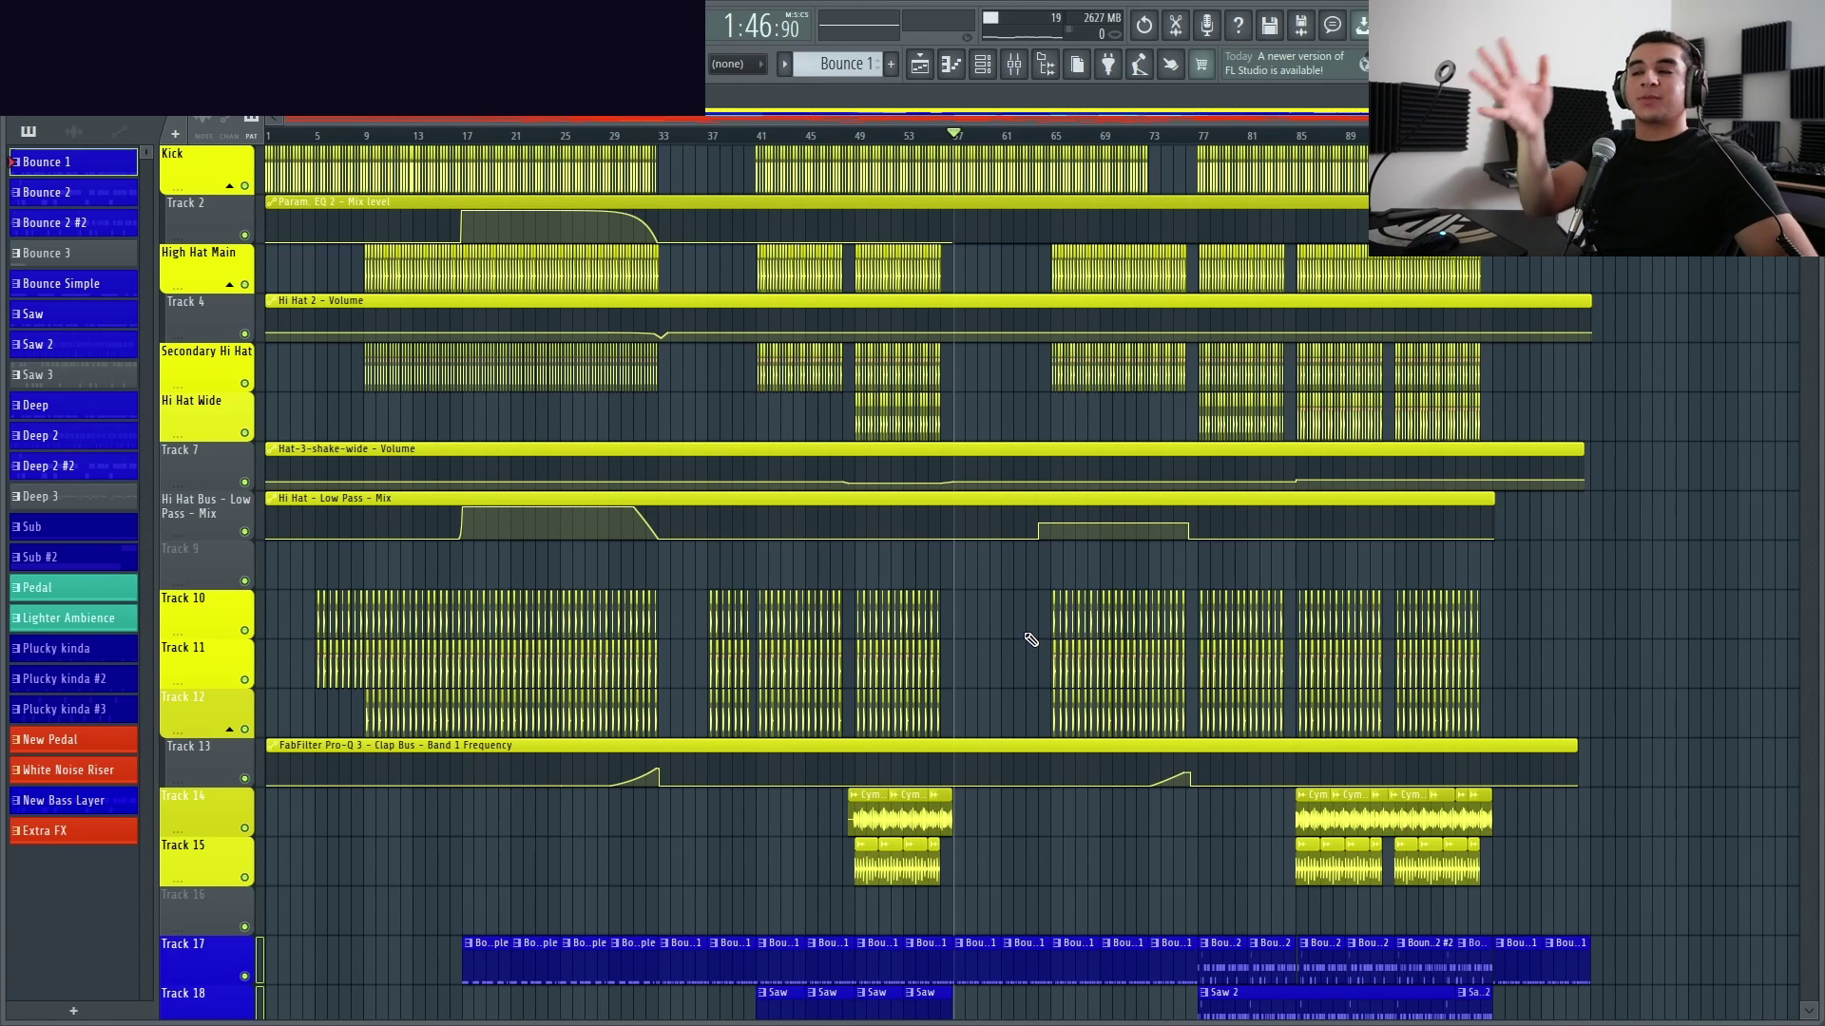
scroll(1031, 640, "up", 4, "ctrl")
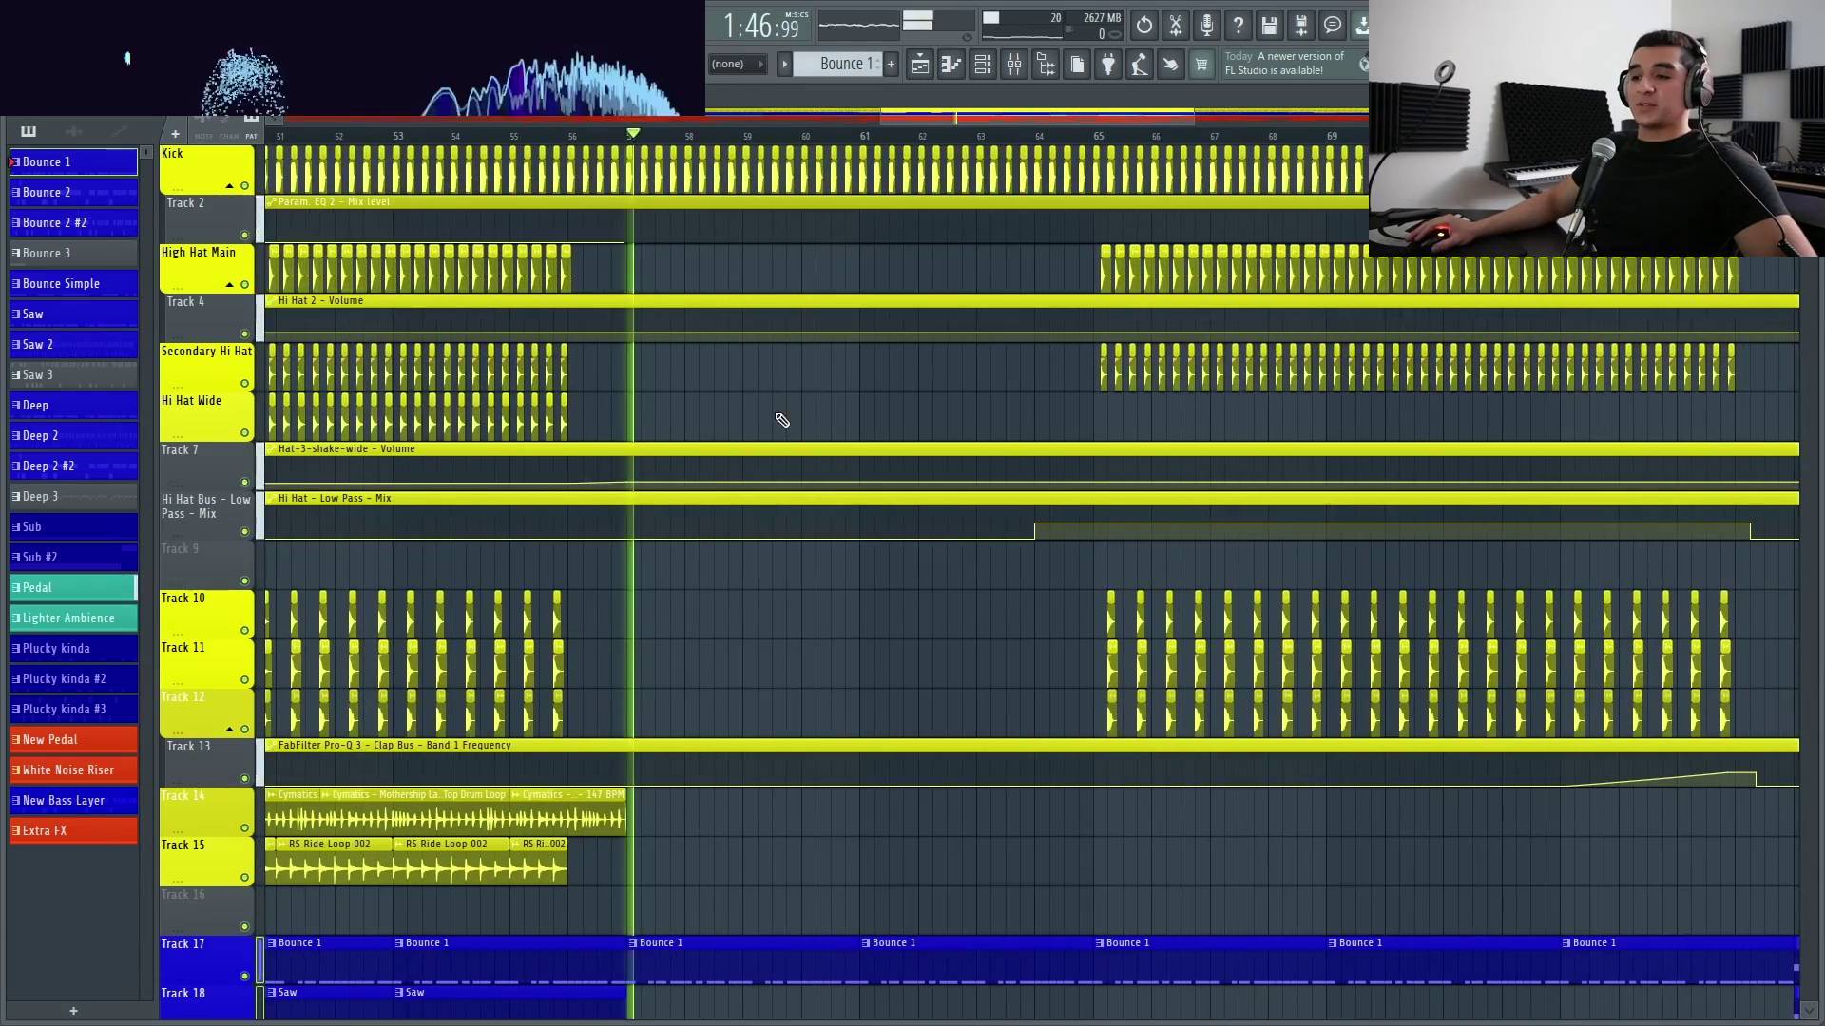
scroll(782, 419, "down", 4)
scroll(860, 504, "up", 2, "ctrl")
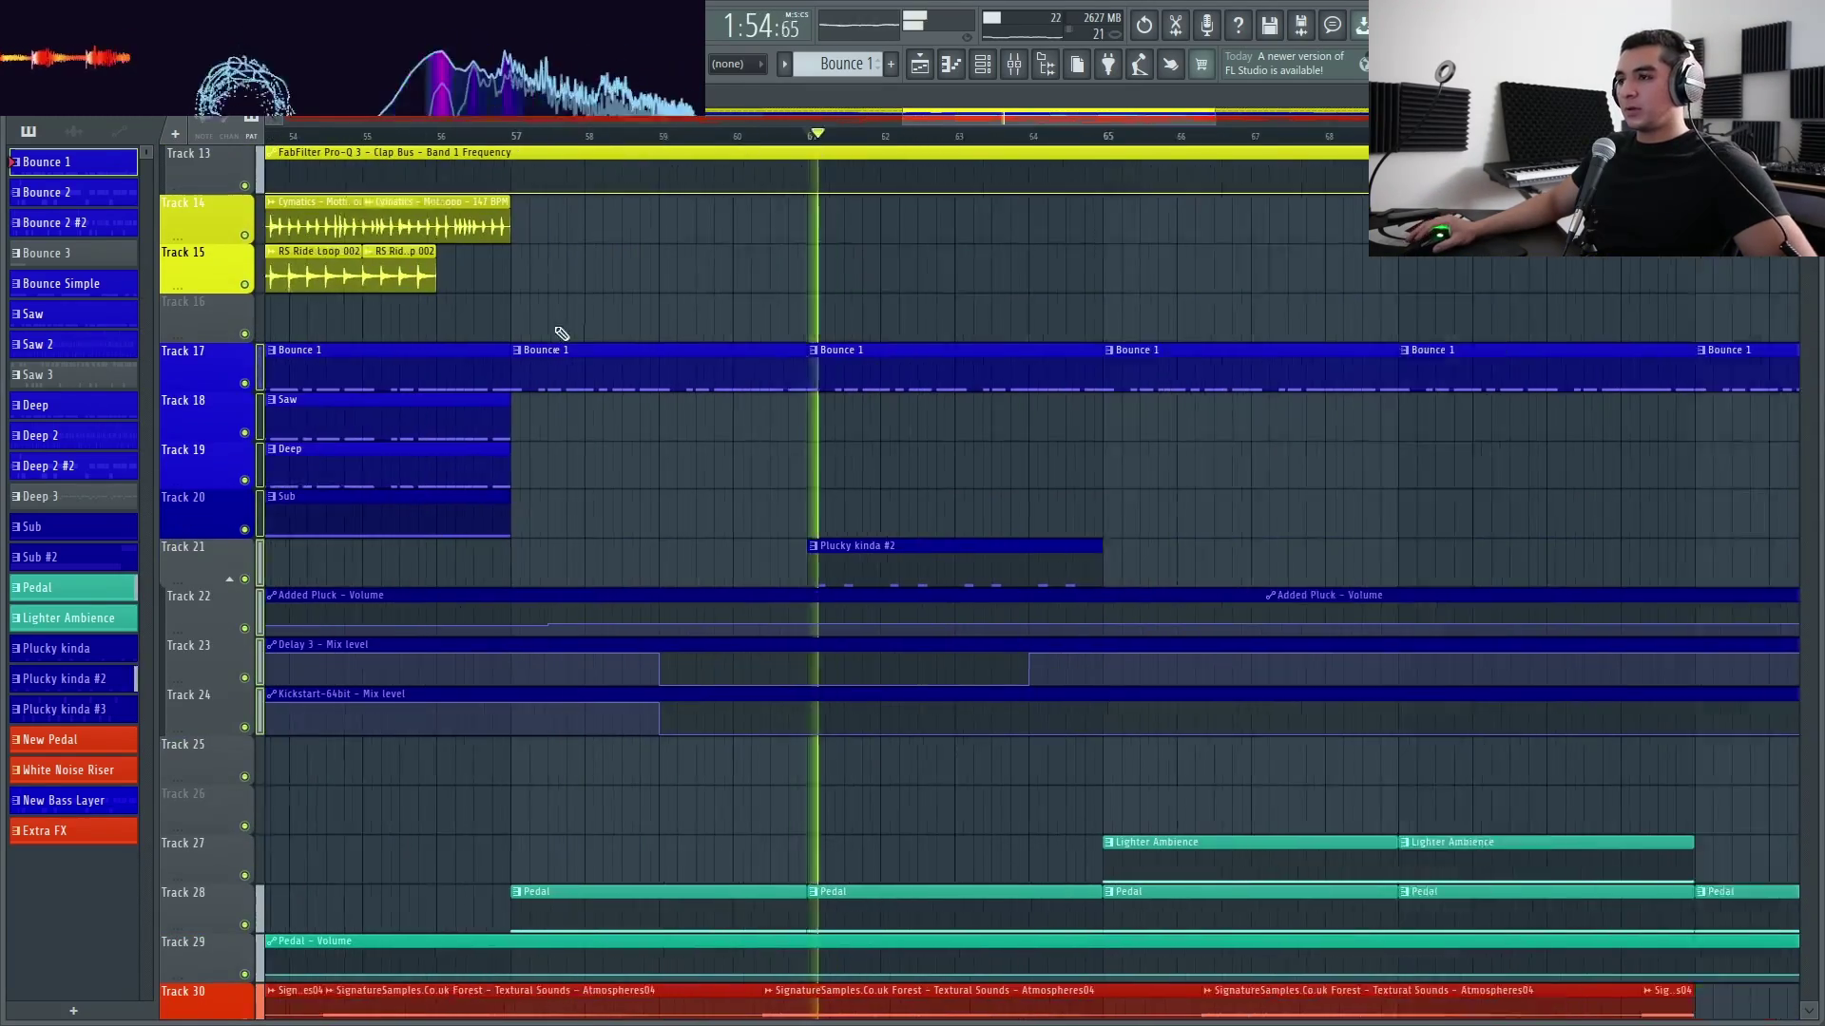
Examine the Plucky kinda #2, Pedal and effects clips between bars 57 and 65
scroll(835, 468, "down", 2, "ctrl")
scroll(822, 449, "down", 3)
scroll(703, 442, "down", 1, "ctrl")
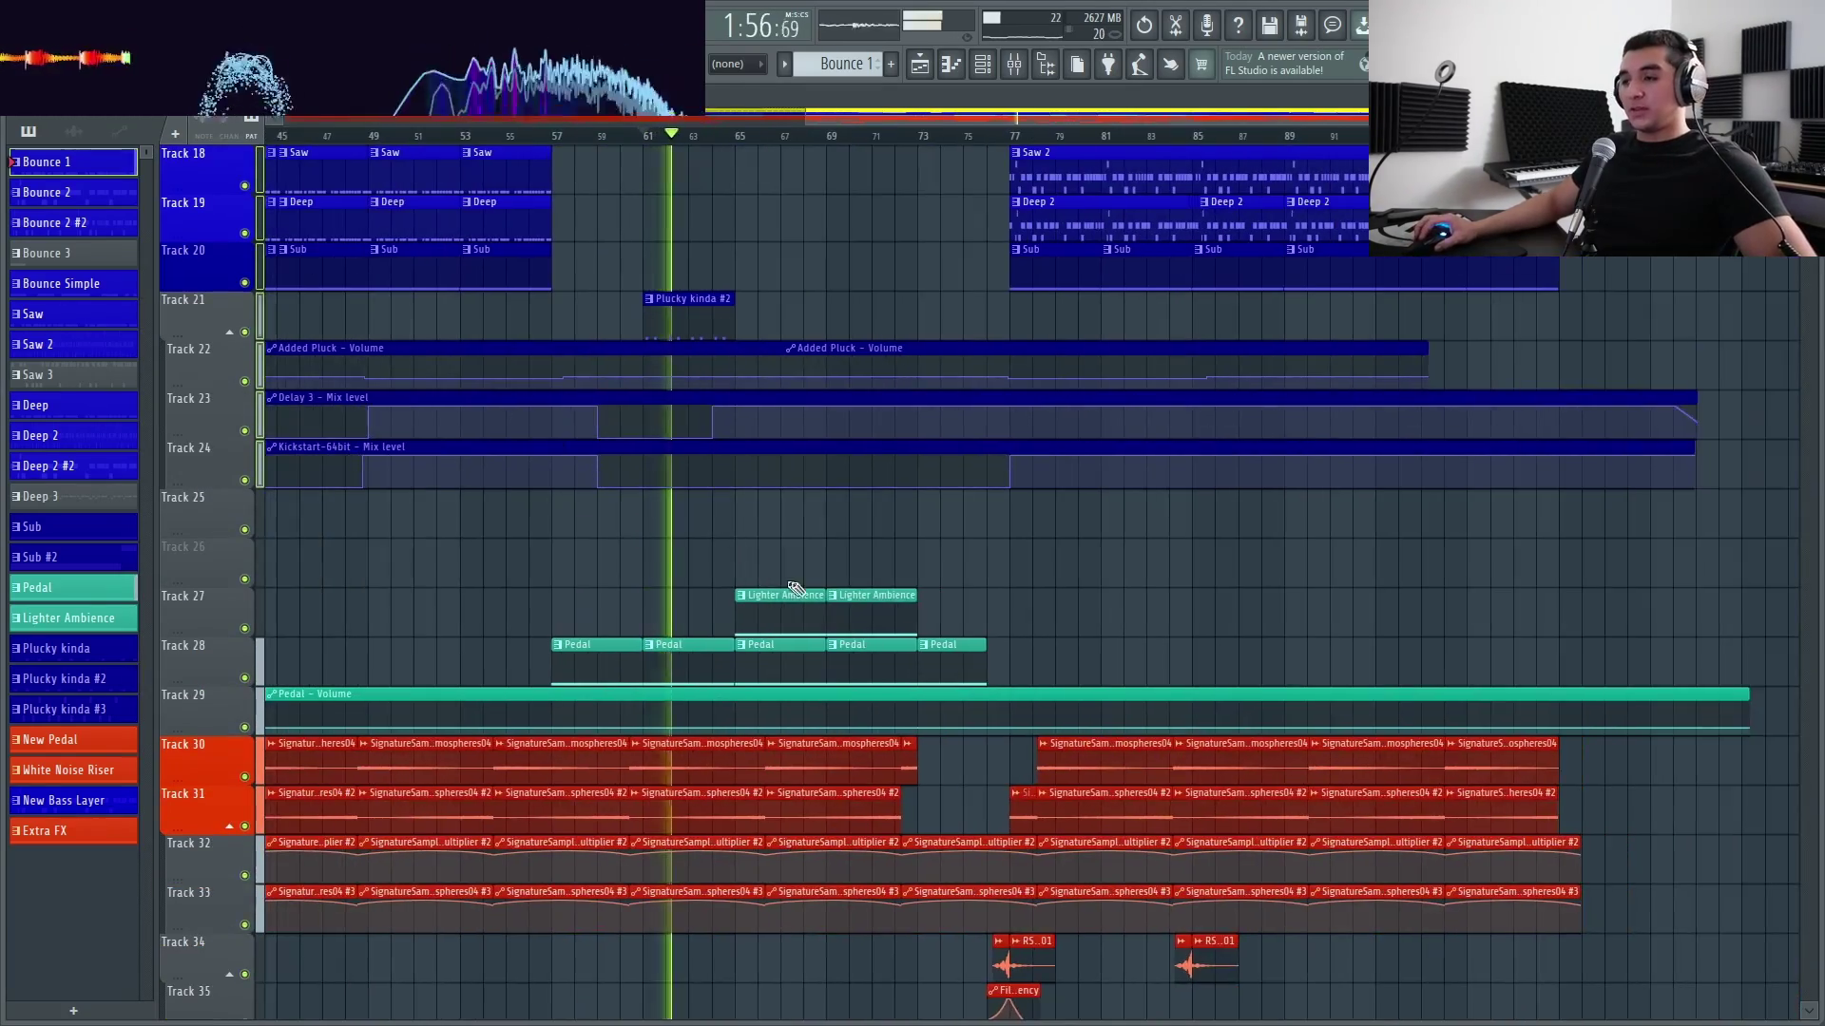
scroll(951, 598, "down", 3, "ctrl")
scroll(1018, 693, "down", 10)
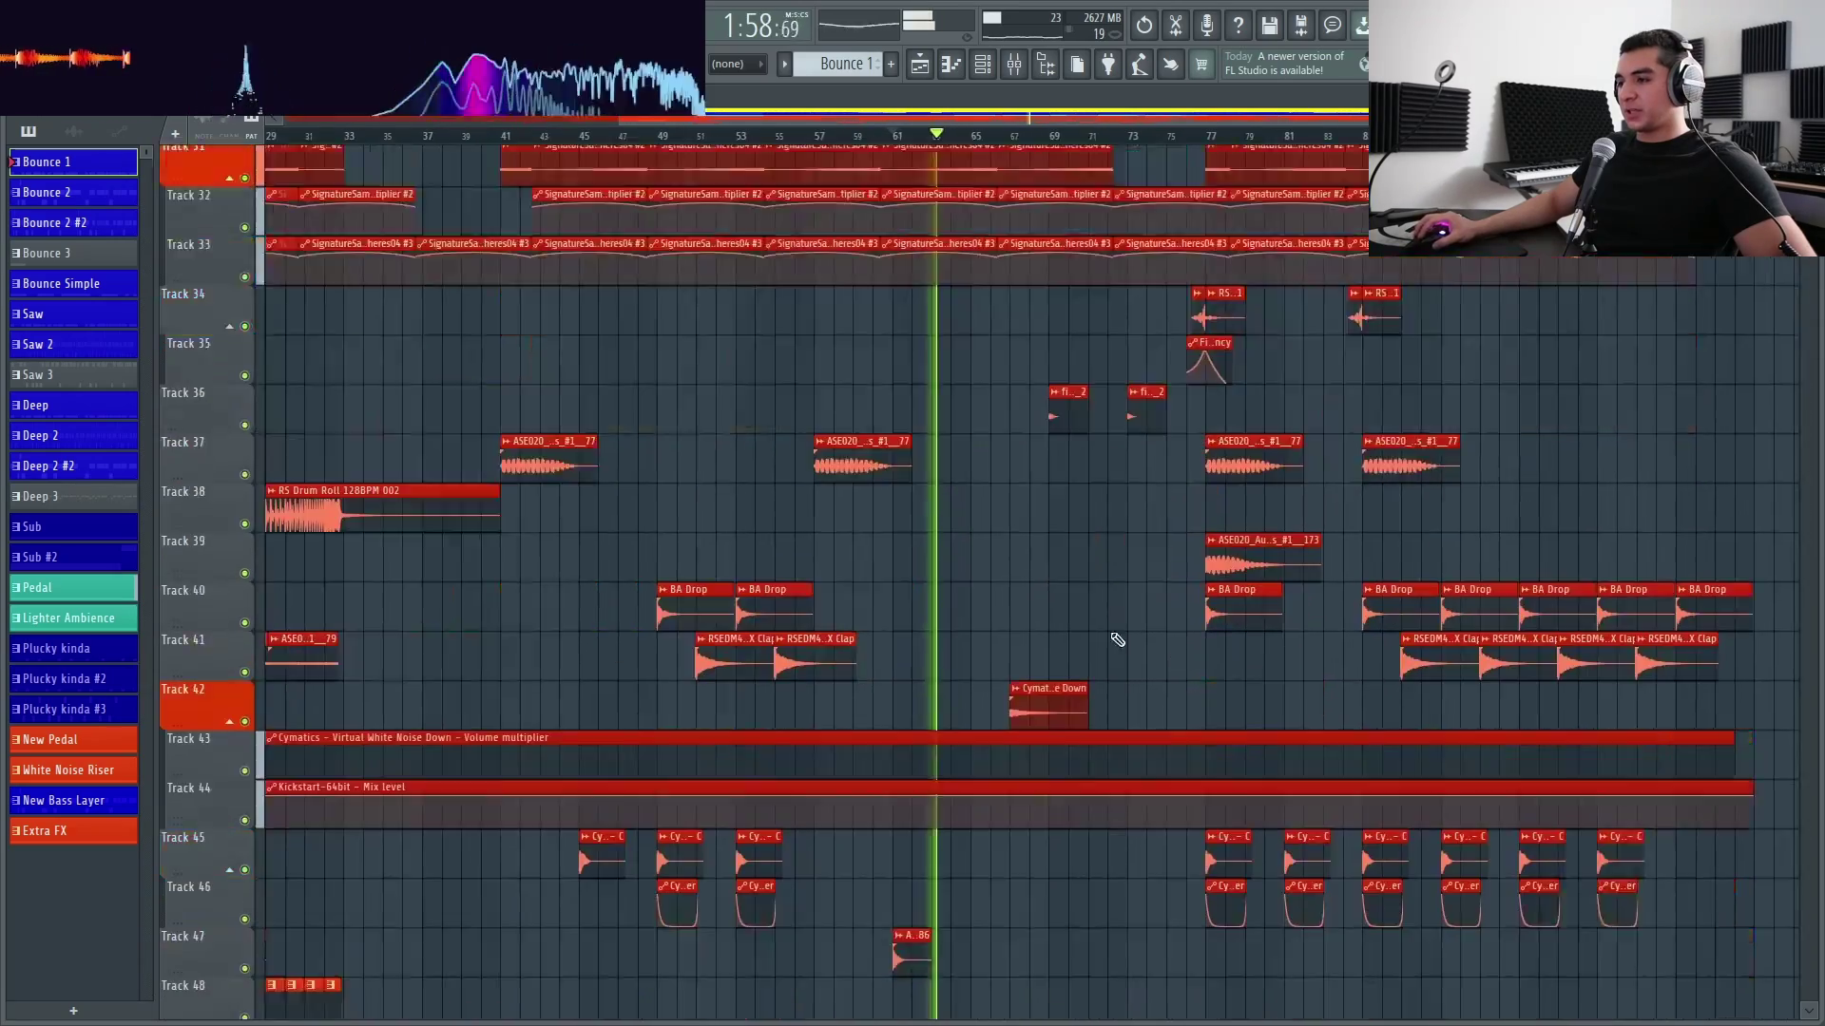
scroll(1050, 611, "up", 15)
Examine the hi-hat, clap, Lighter Ambience and Pedal clips that play from bar 65
scroll(717, 574, "down", 3)
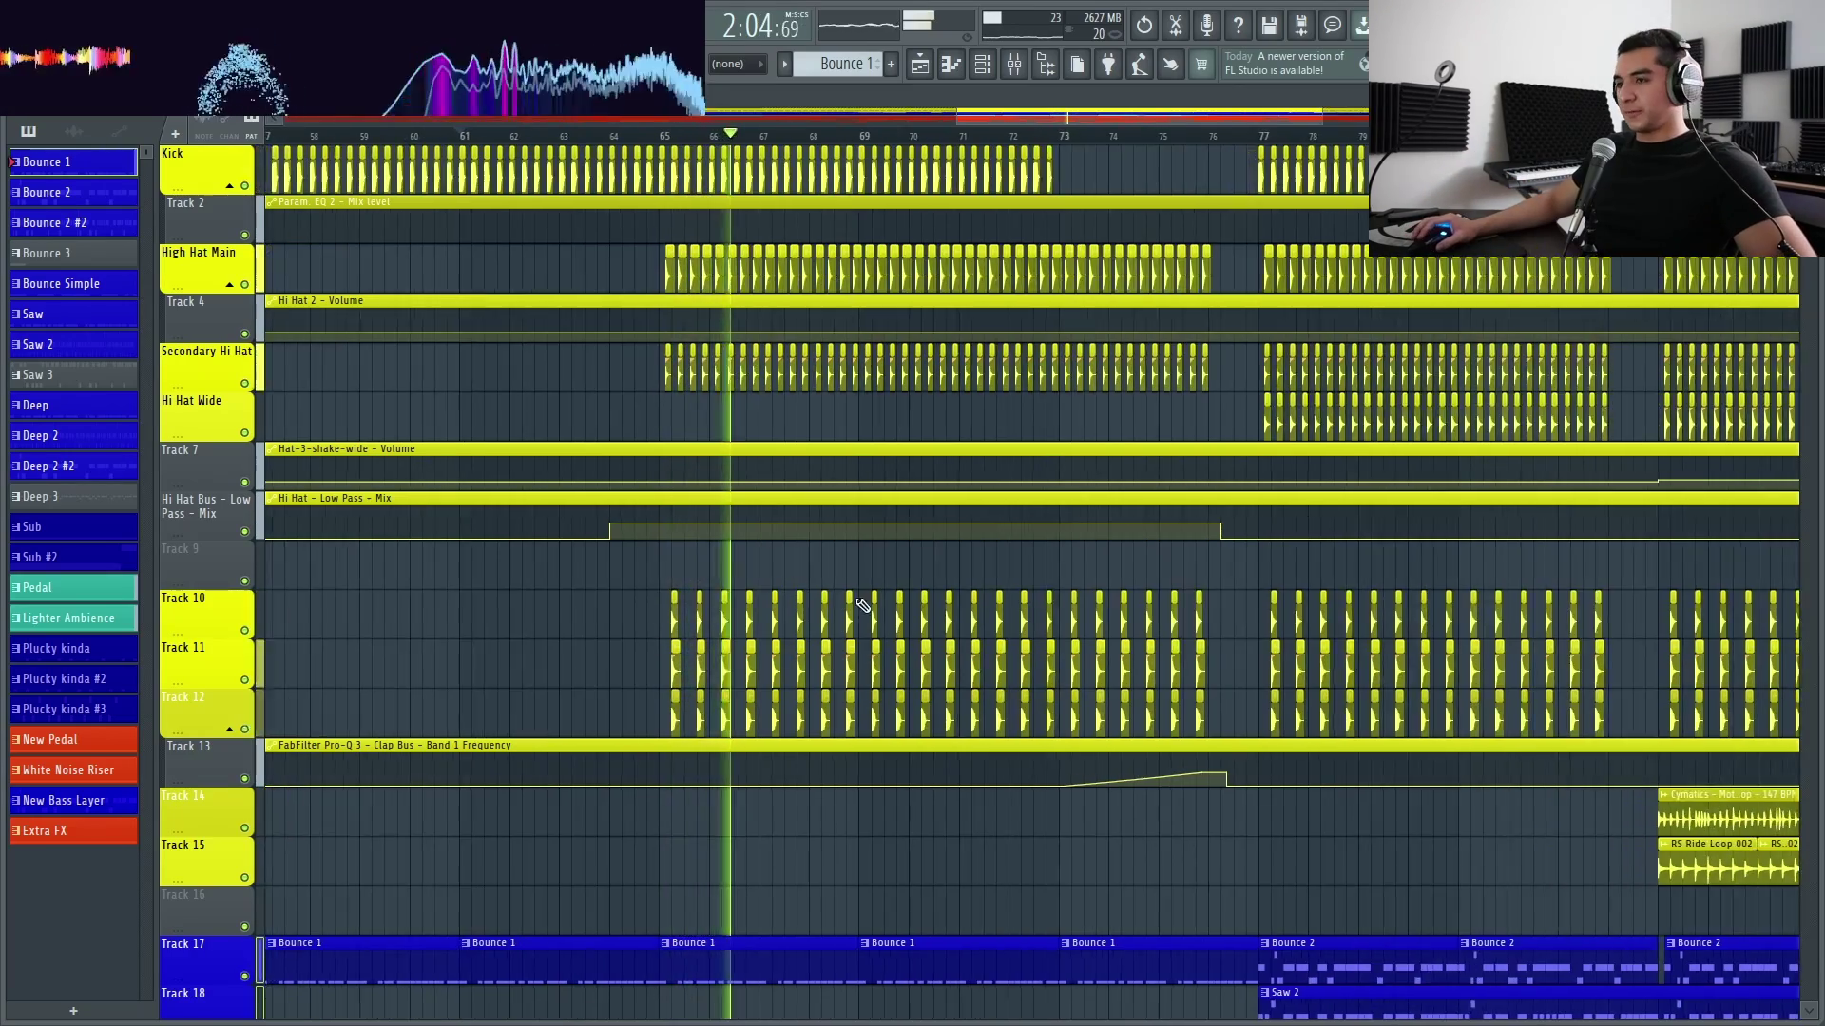
scroll(665, 575, "down", 6)
scroll(864, 561, "down", 10)
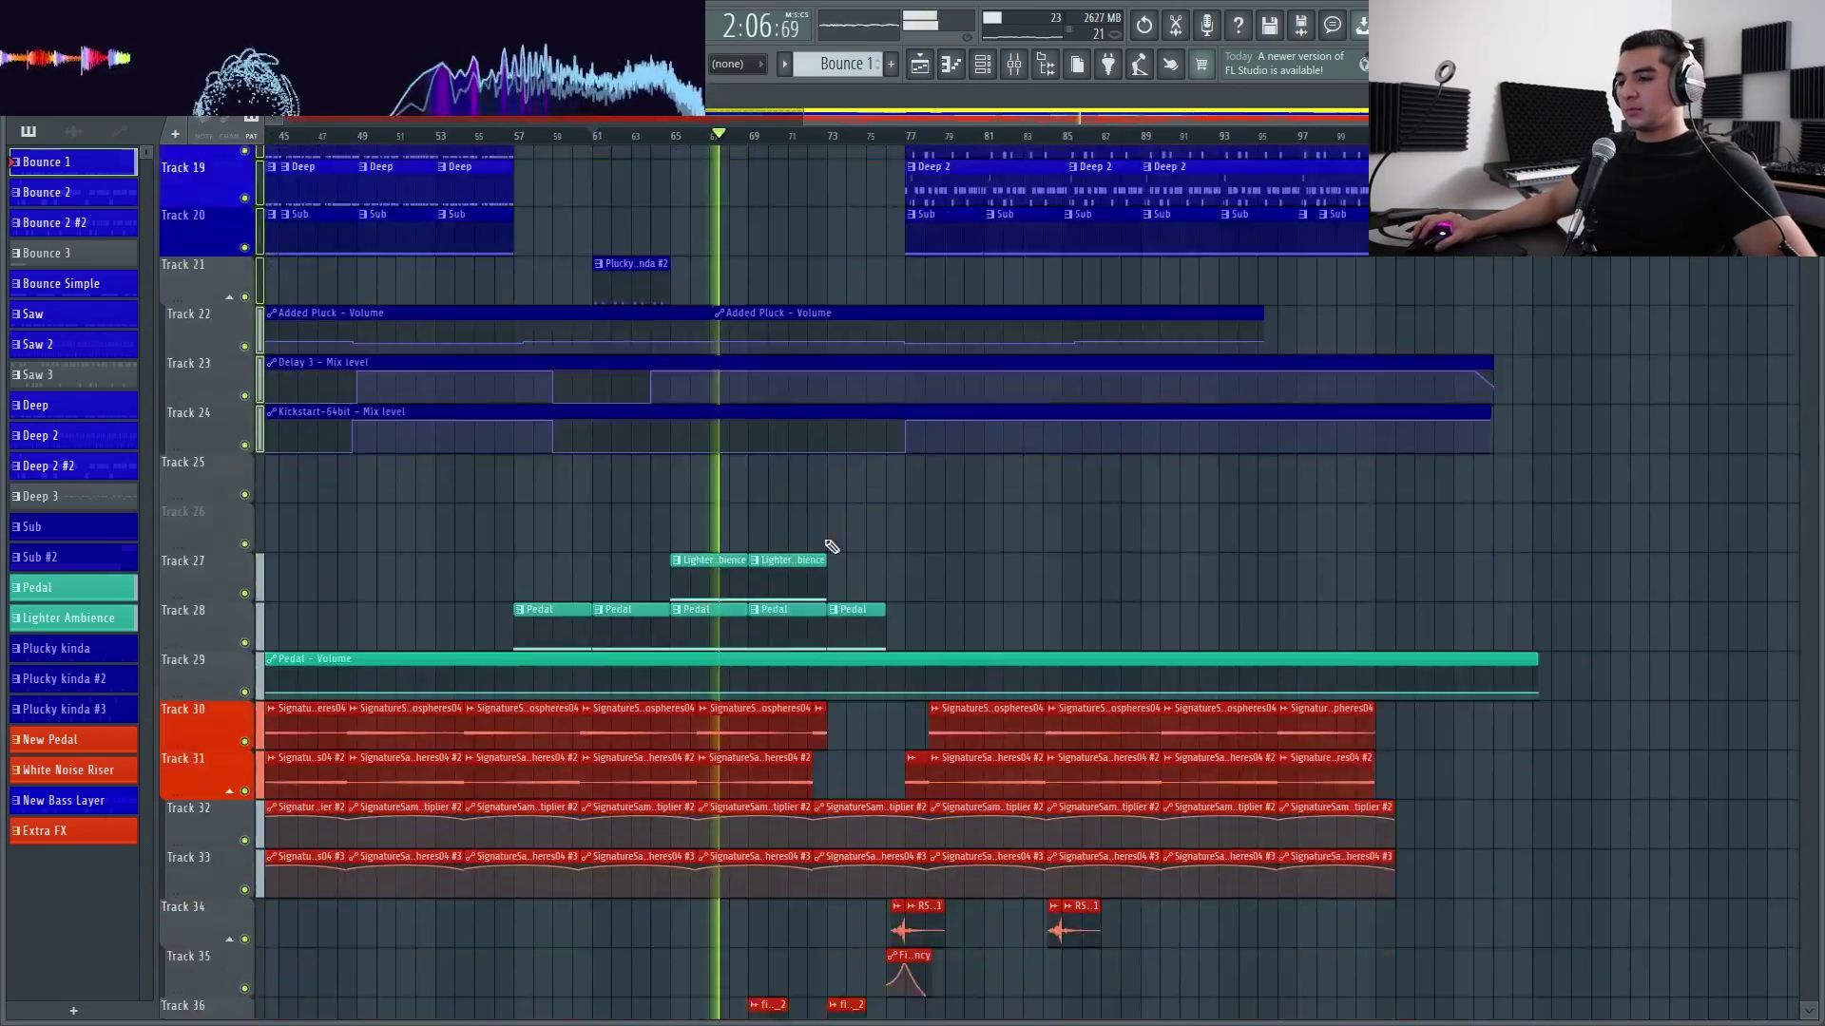
scroll(749, 533, "up", 4)
scroll(768, 384, "up", 3)
scroll(768, 384, "up", 4)
scroll(788, 343, "up", 2)
scroll(756, 321, "up", 4)
Examine the effects, drum and bass tracks around bar 69, and stop playback
scroll(788, 380, "down", 10)
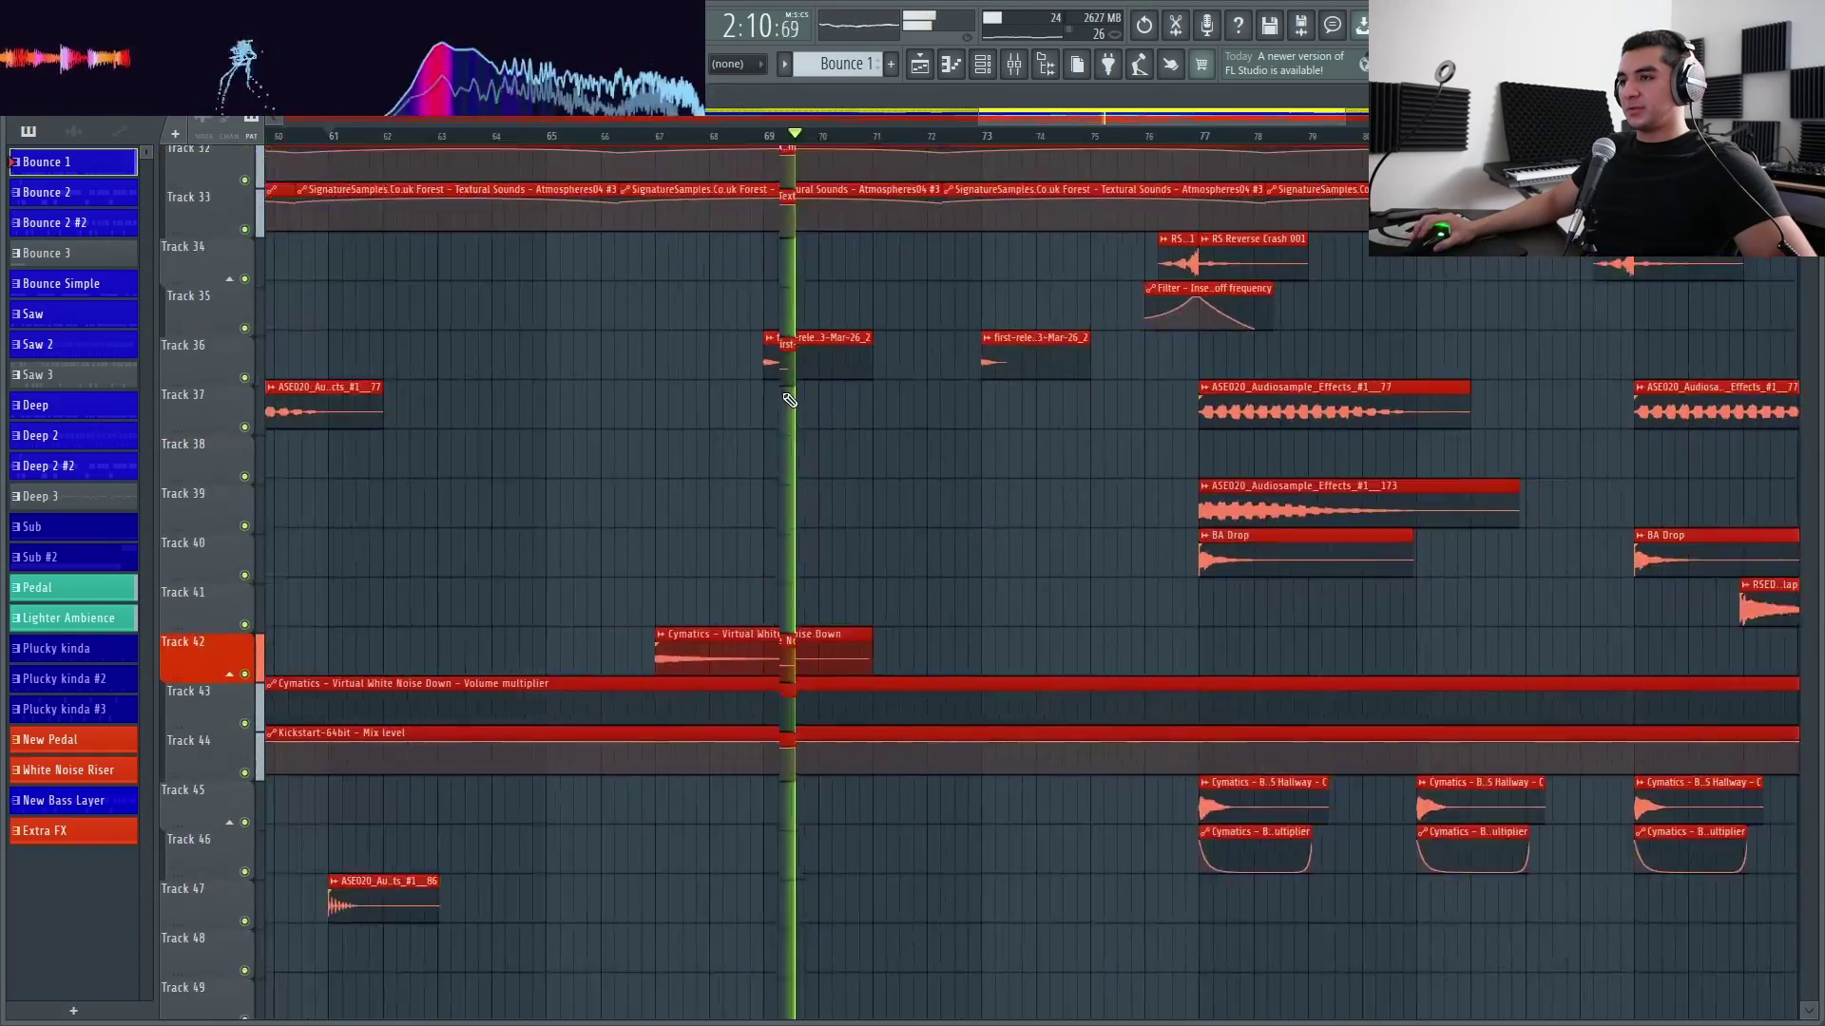
scroll(826, 409, "up", 4)
scroll(807, 415, "up", 6)
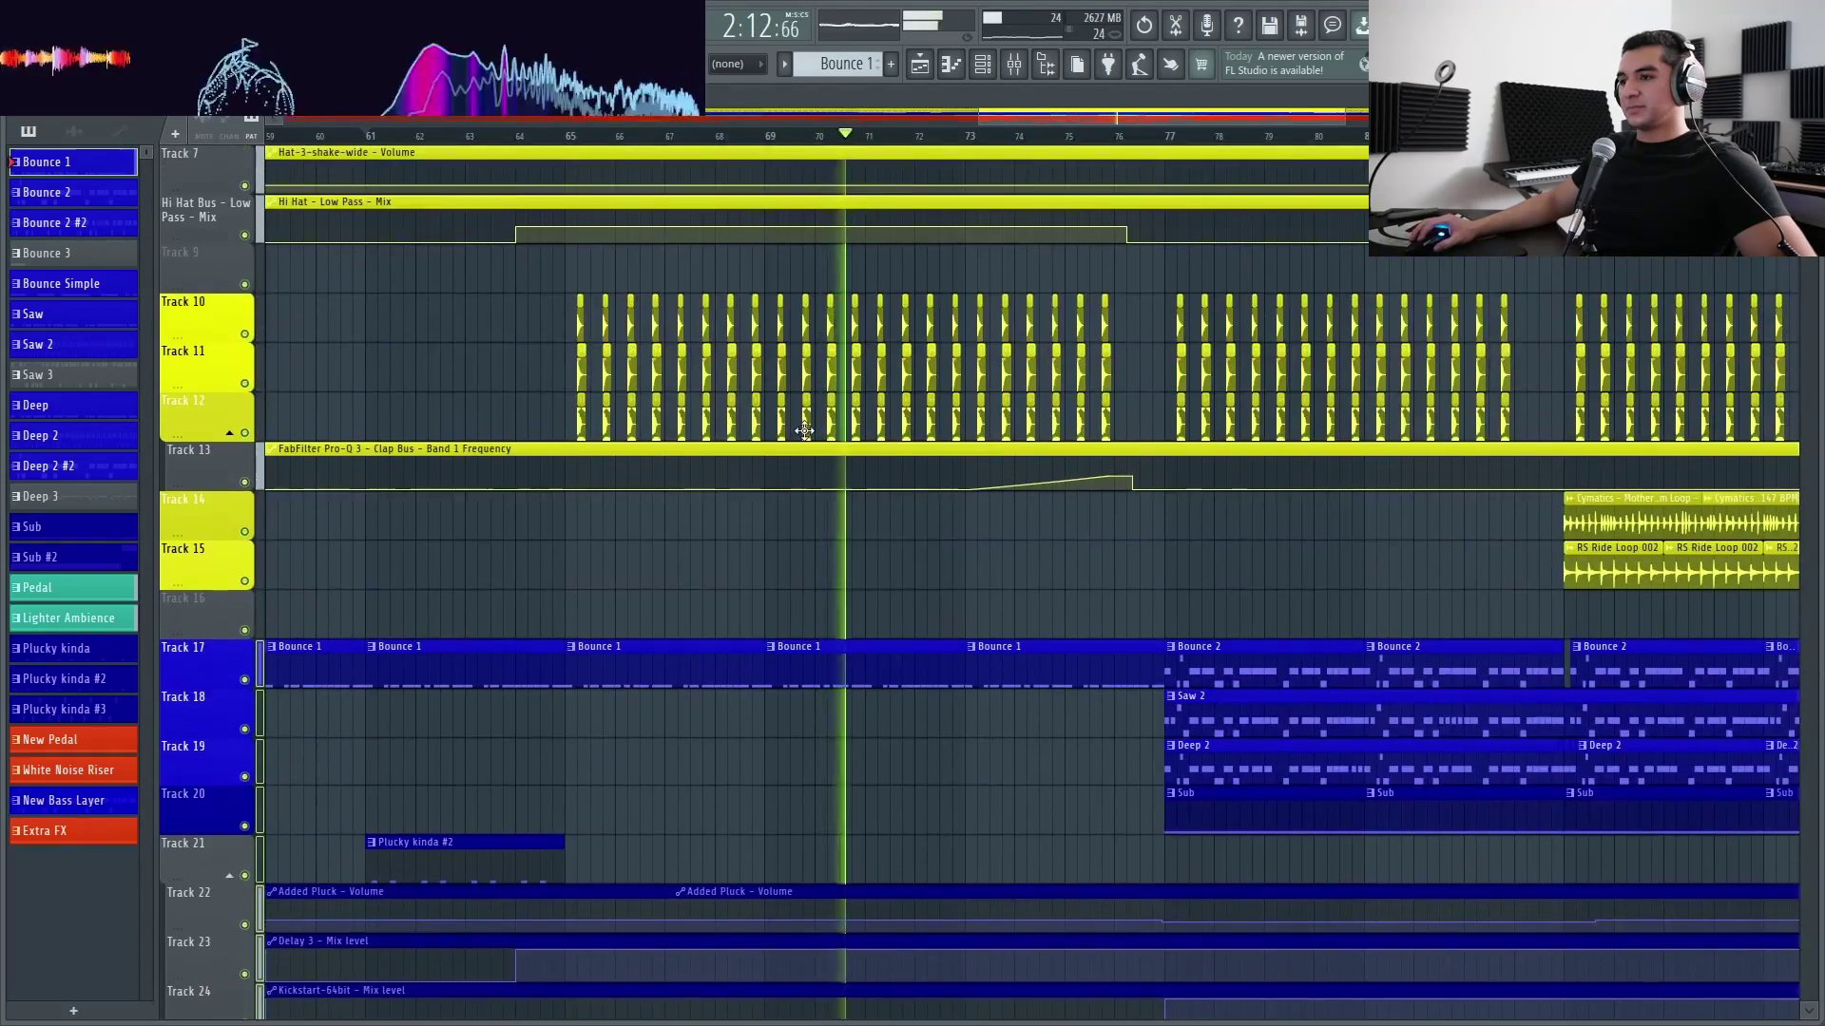
scroll(811, 437, "down", 5)
key("space")
scroll(826, 493, "up", 5)
scroll(884, 522, "down", 7)
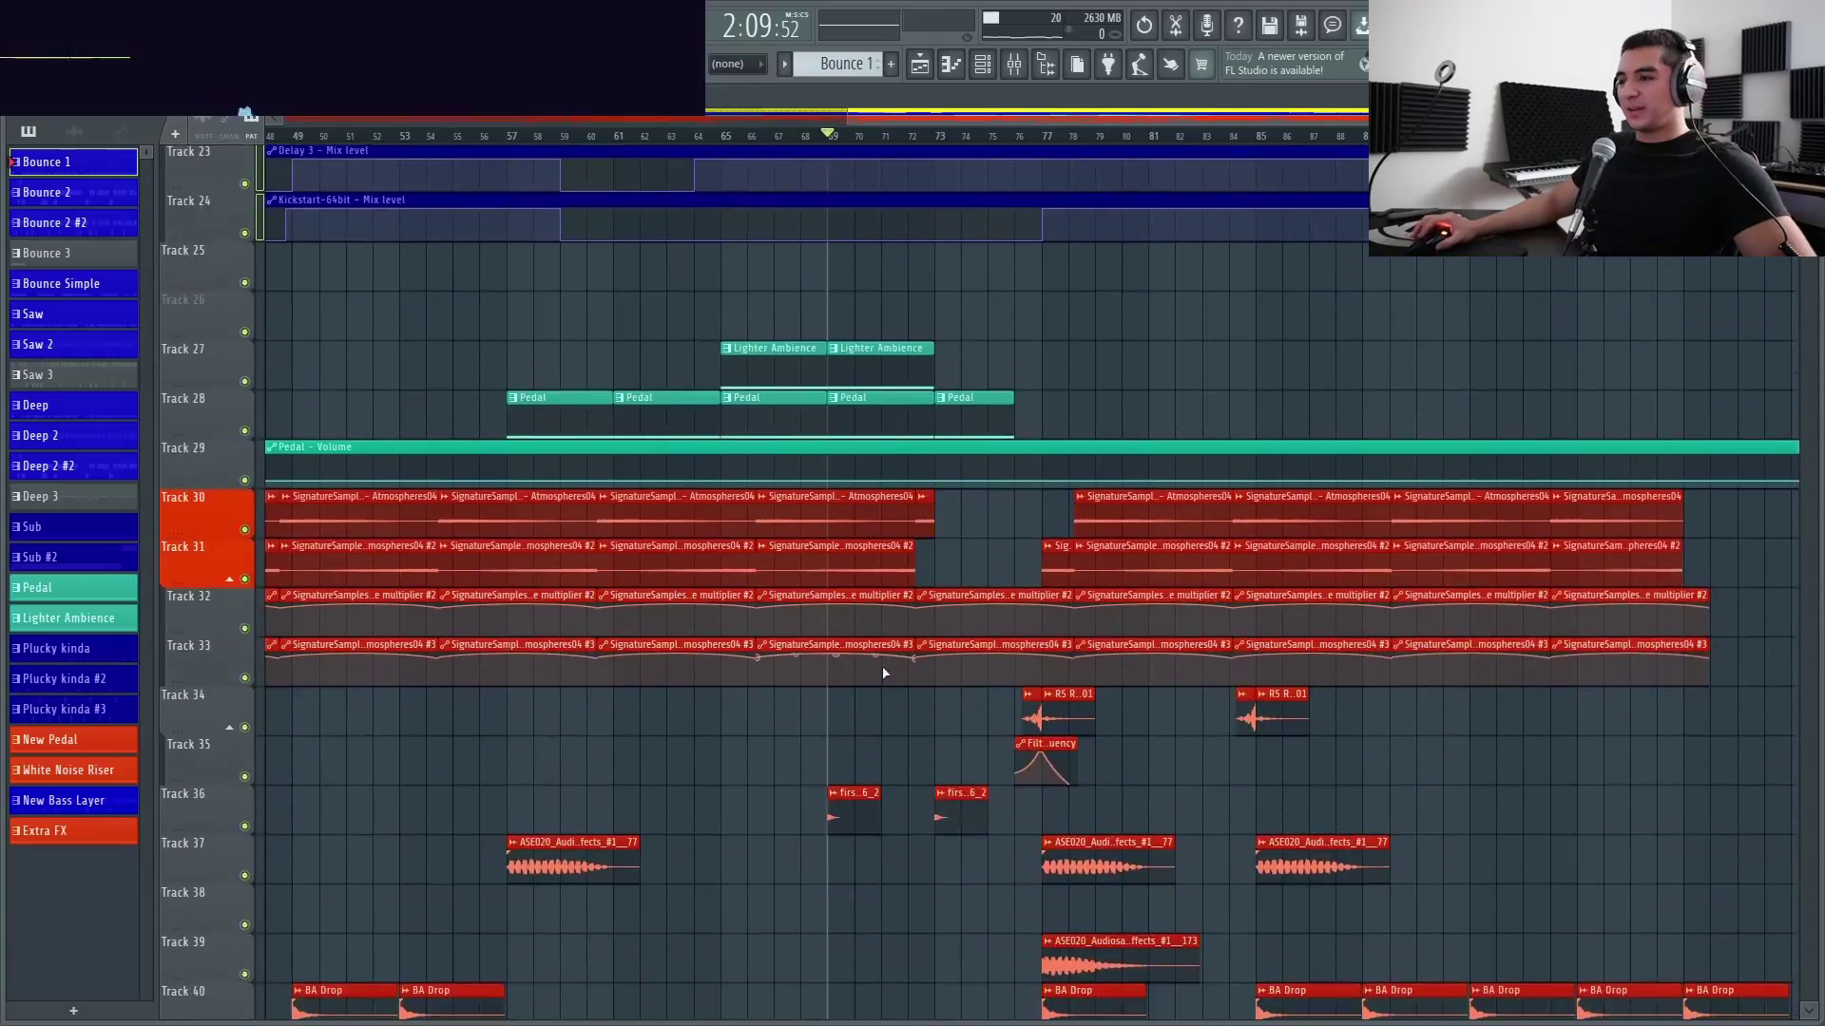
Compare the effects clips after bar 57 with the Plucky kinda #2 clip at bar 61
scroll(798, 515, "down", 5)
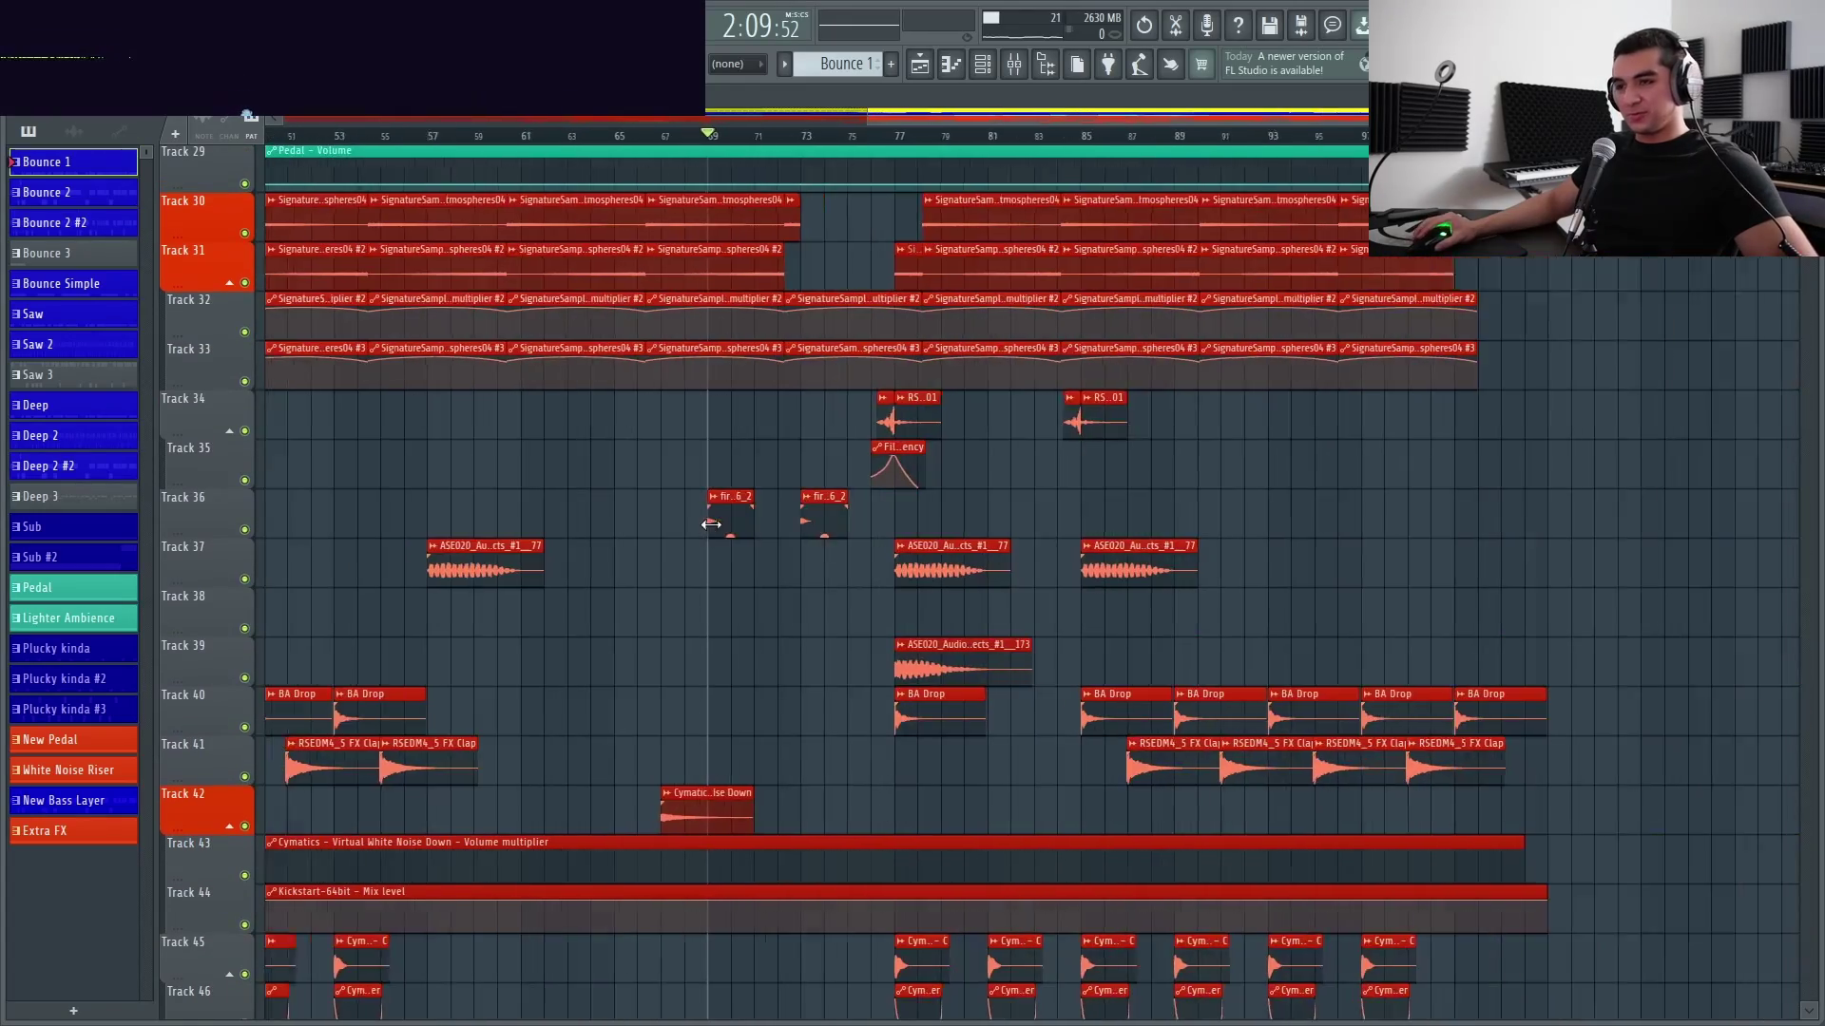
scroll(731, 556, "up", 5)
scroll(550, 534, "up", 4)
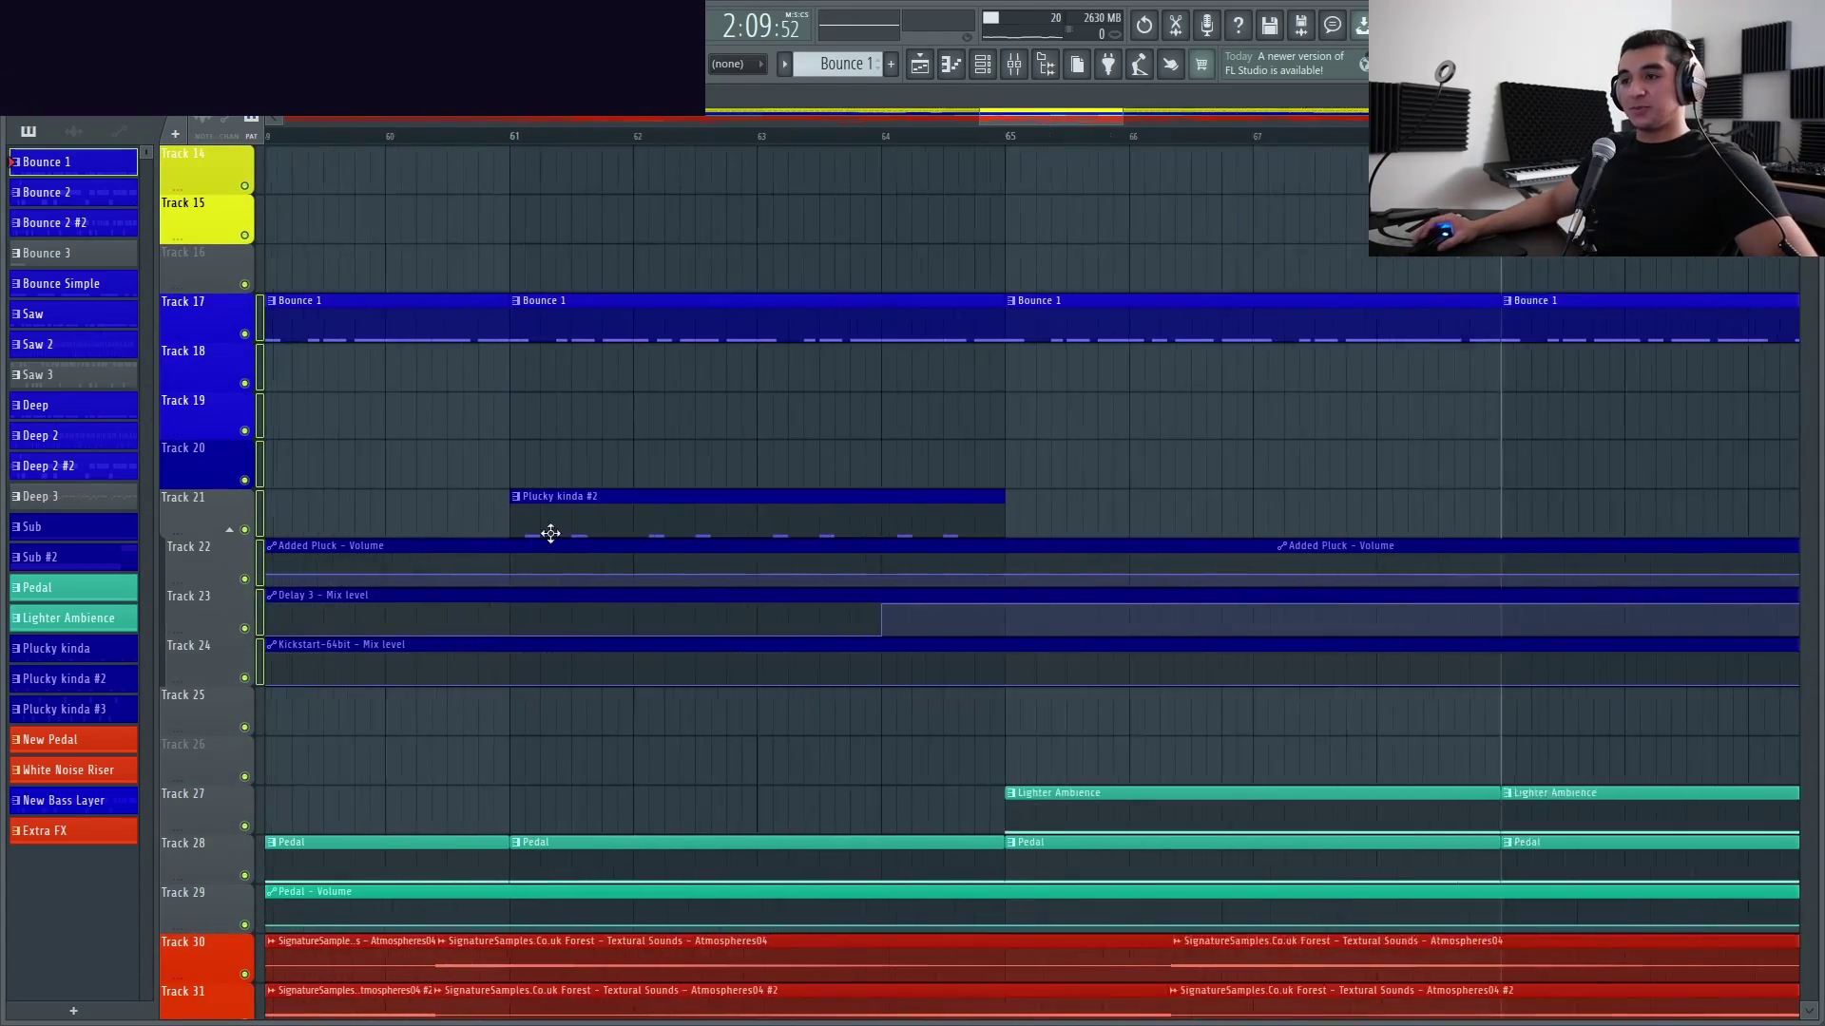
scroll(538, 517, "down", 4)
scroll(589, 533, "down", 6)
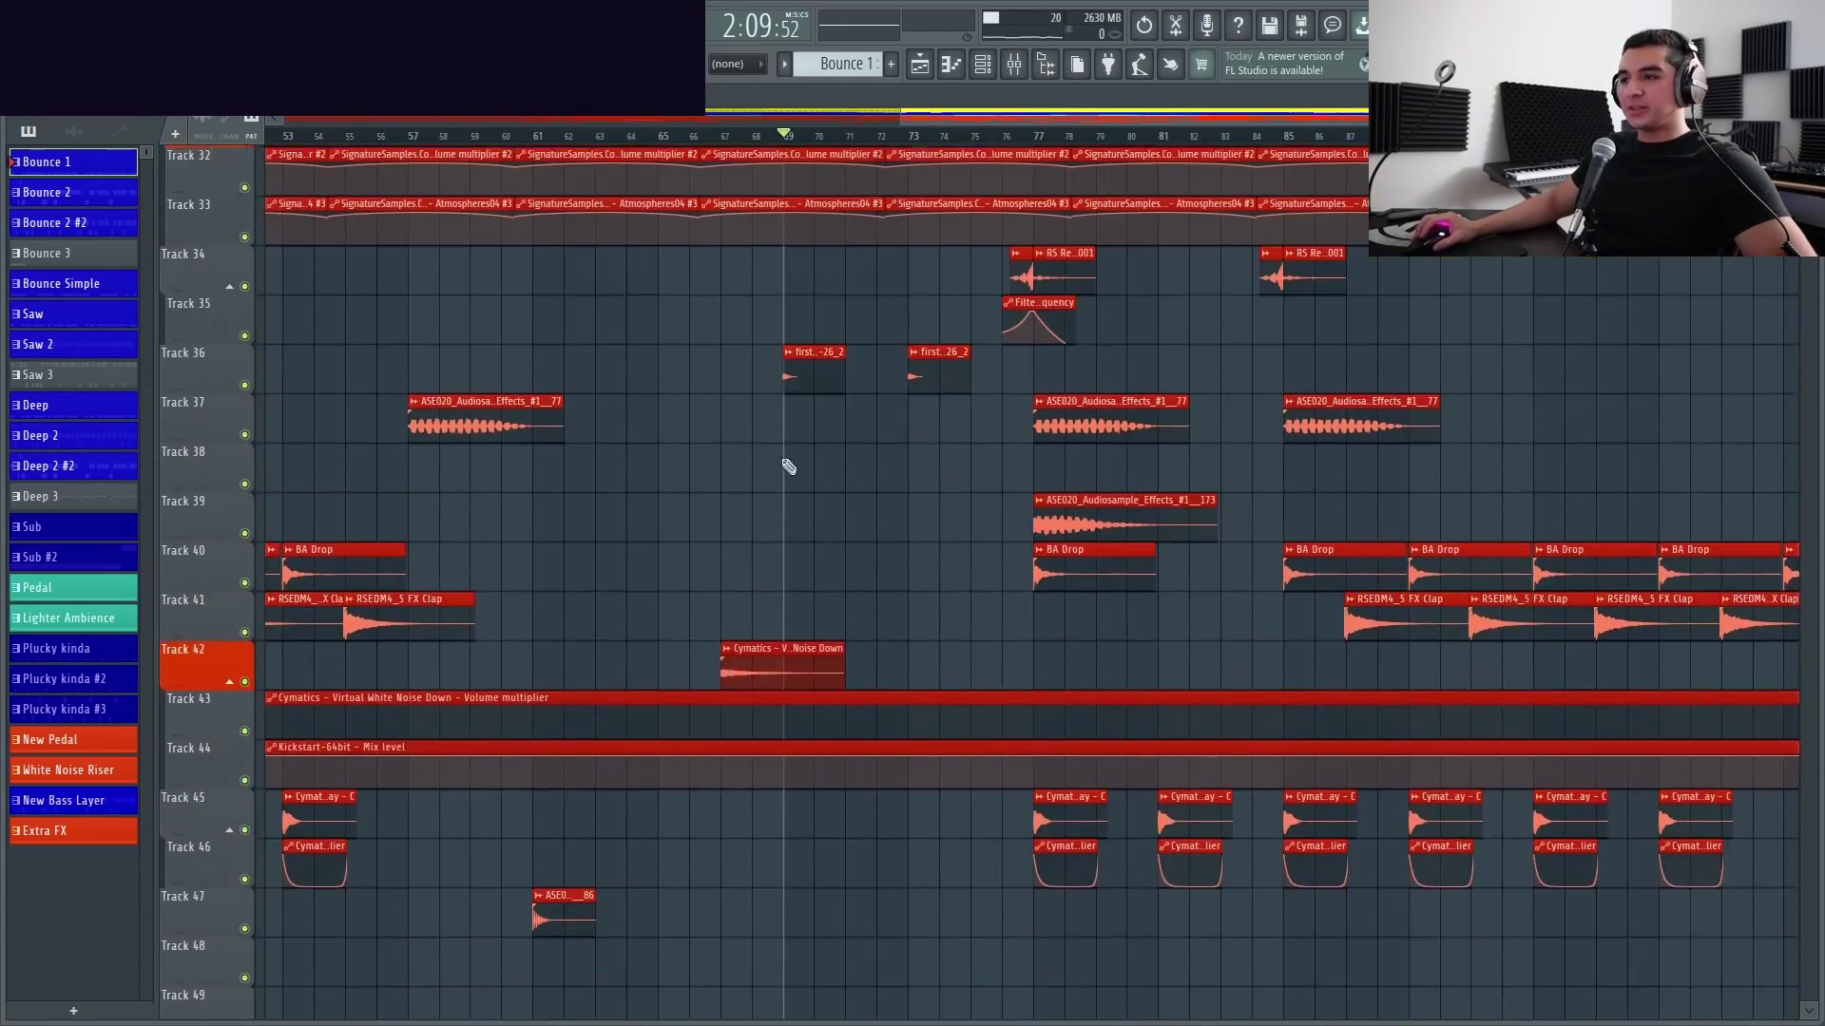
Inspect the first-release clips at bars 69 and 73 and the Virtual White Noise Down clip at bar 67
scroll(799, 418, "up", 4)
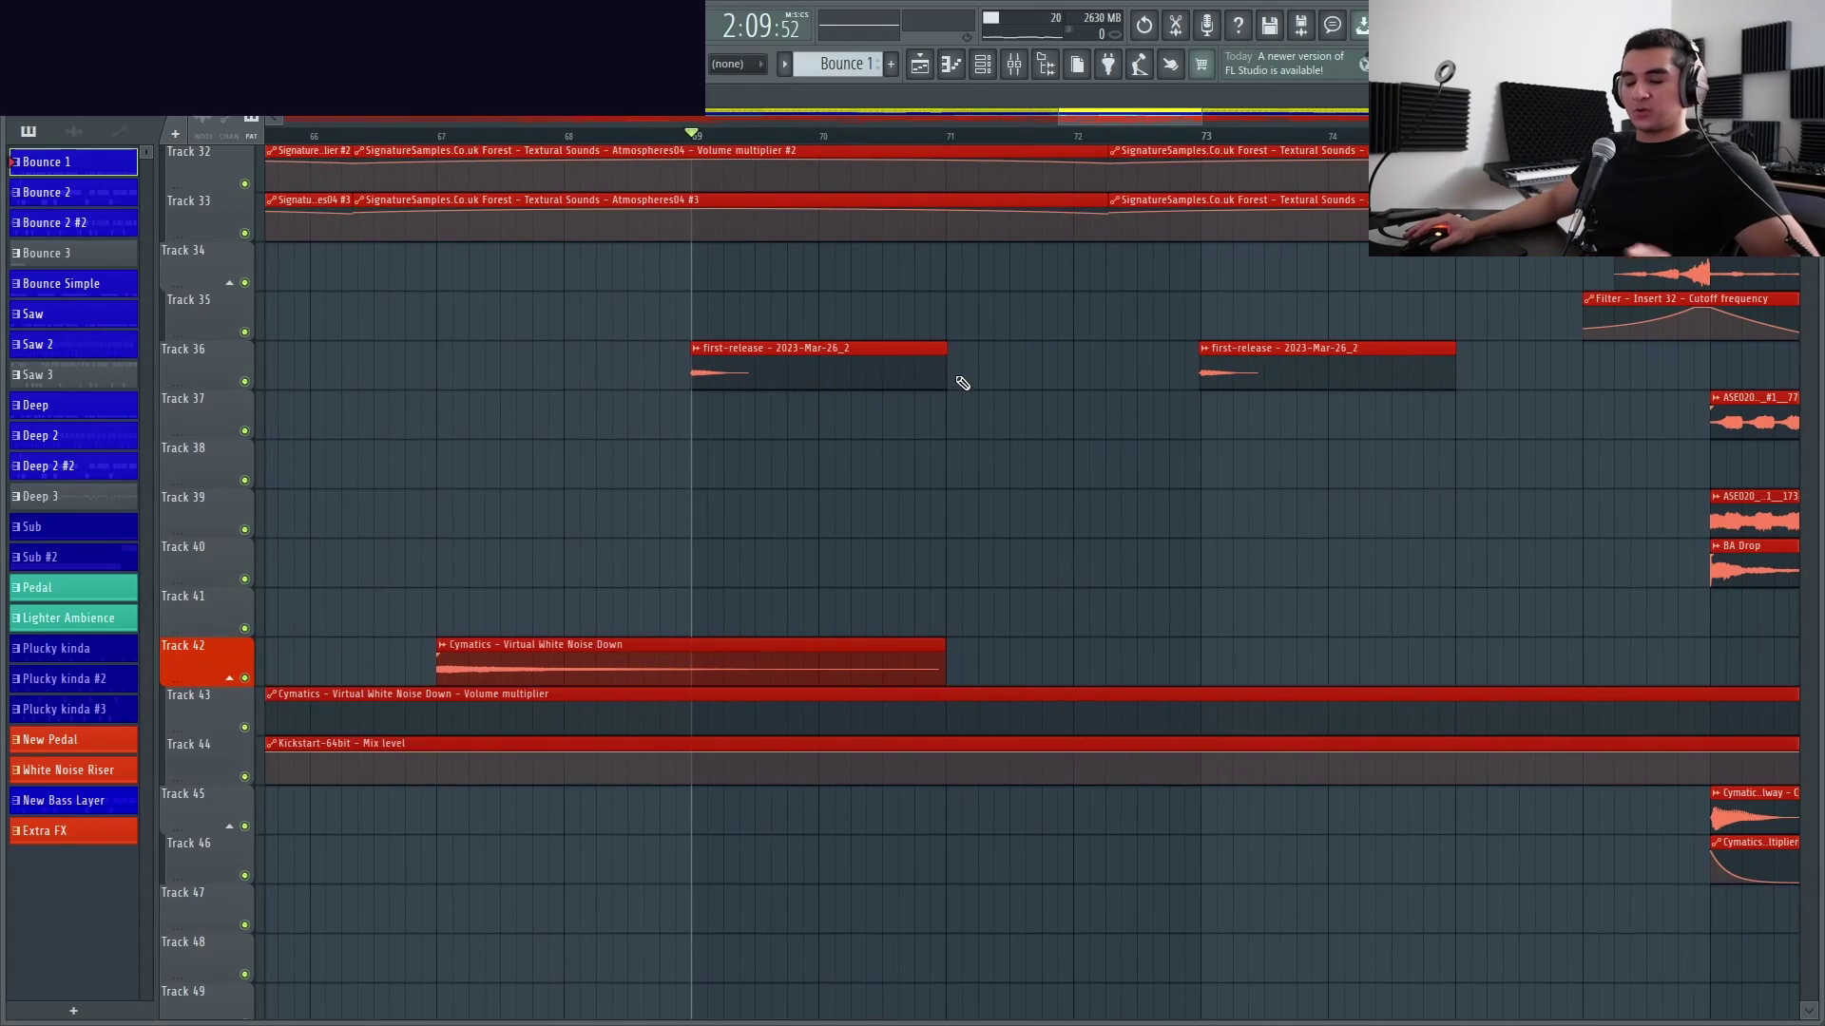
scroll(804, 342, "down", 2)
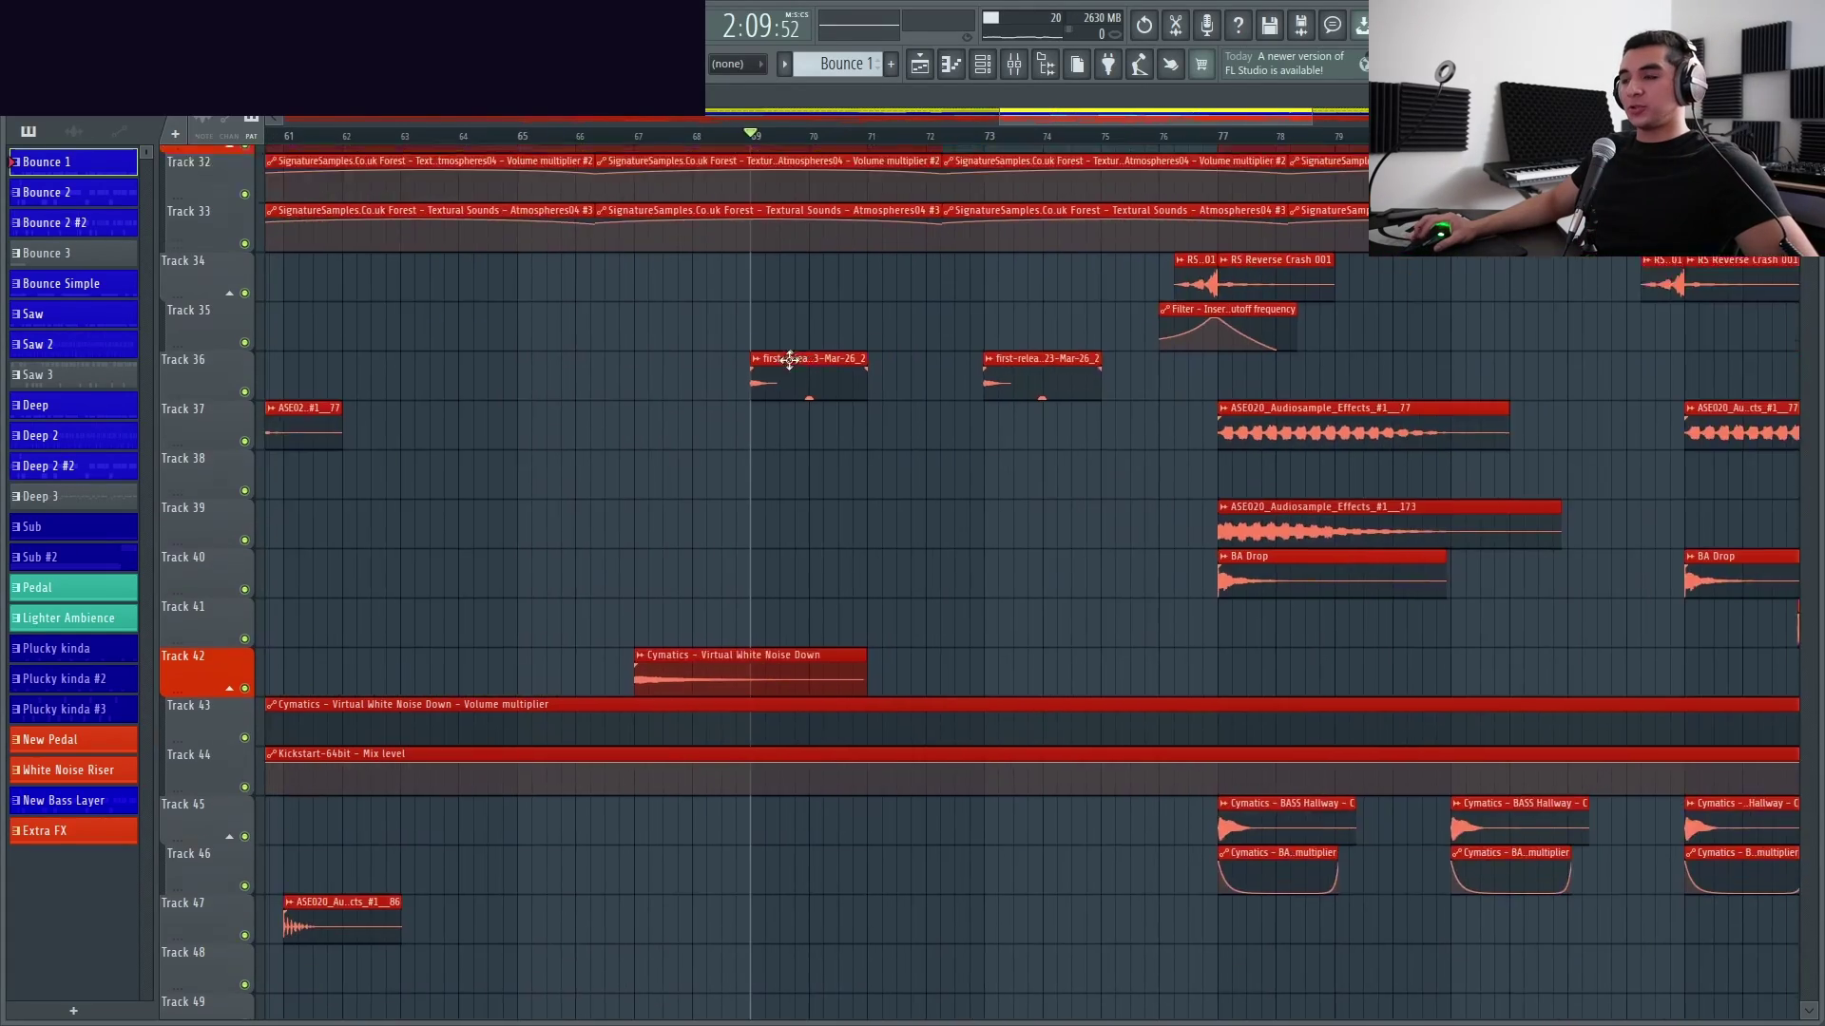
scroll(765, 420, "down", 4)
scroll(790, 394, "up", 4)
scroll(803, 447, "up", 2)
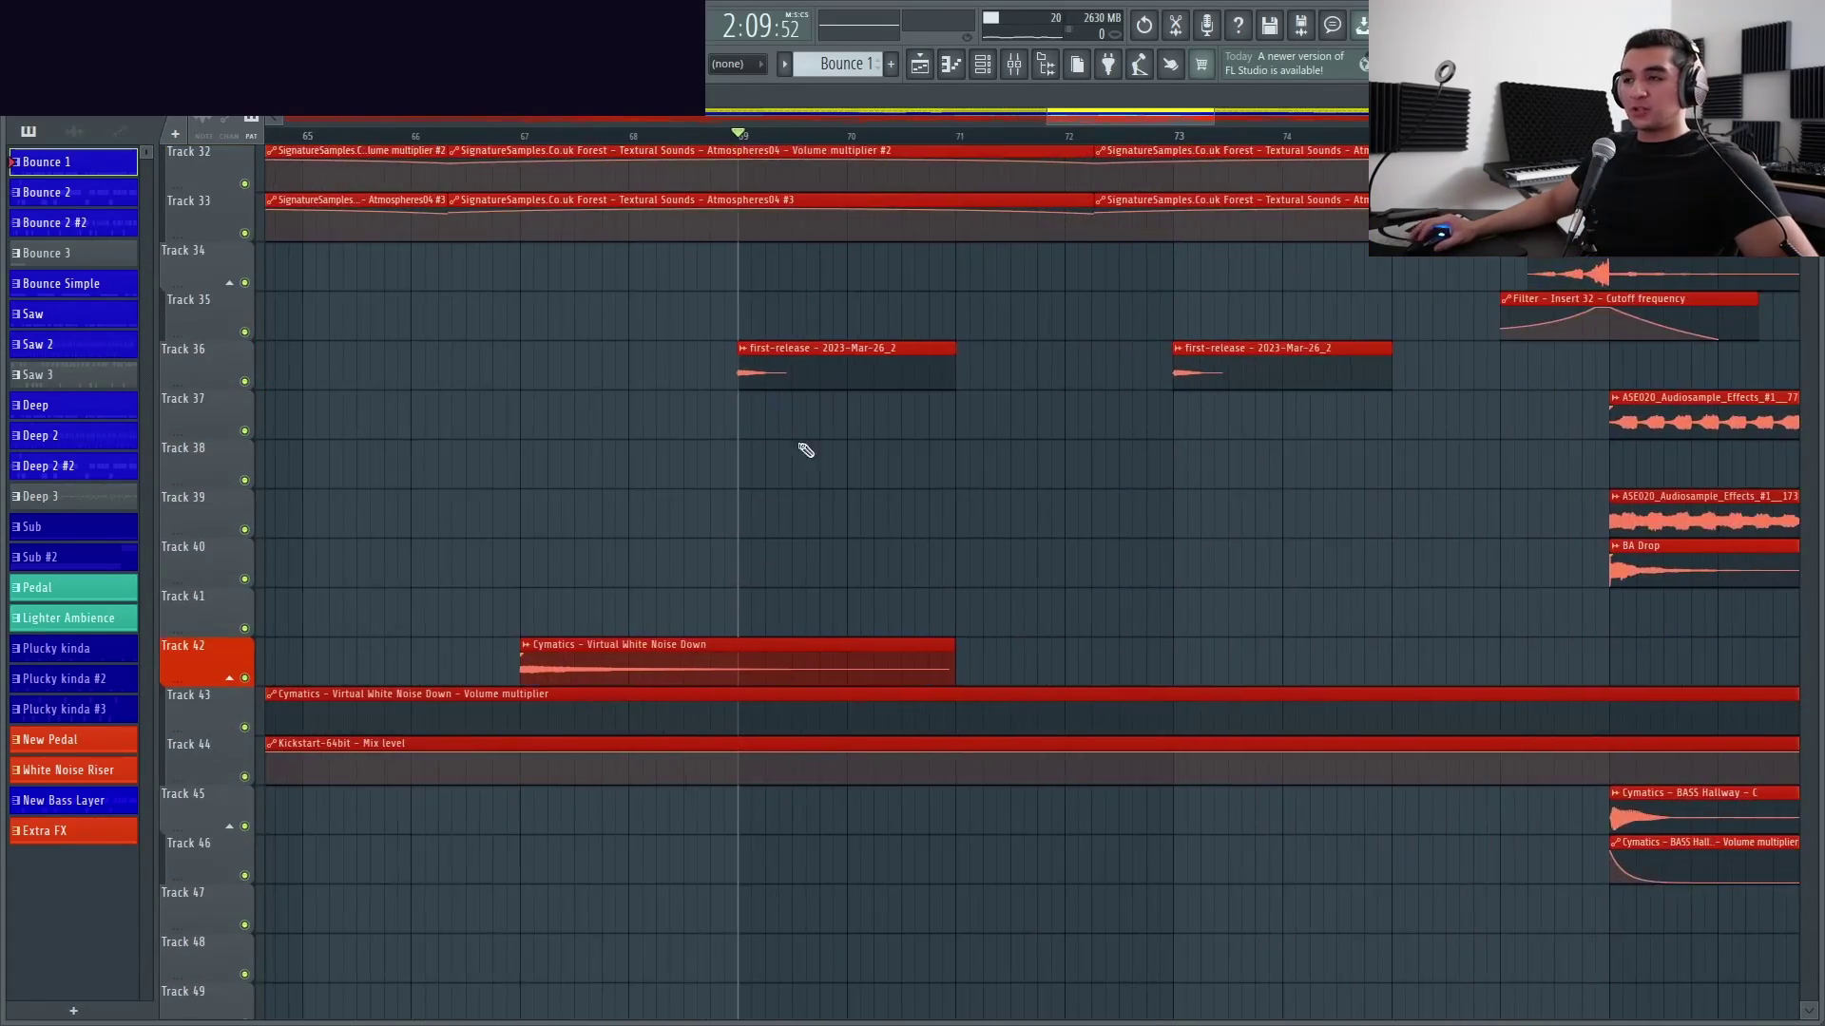
Solo Track 21 with its automation, and on its own, to hear the Plucky kinda #2 pattern from bar 61, then restore all tracks
scroll(840, 436, "up", 4)
scroll(661, 183, "up", 5)
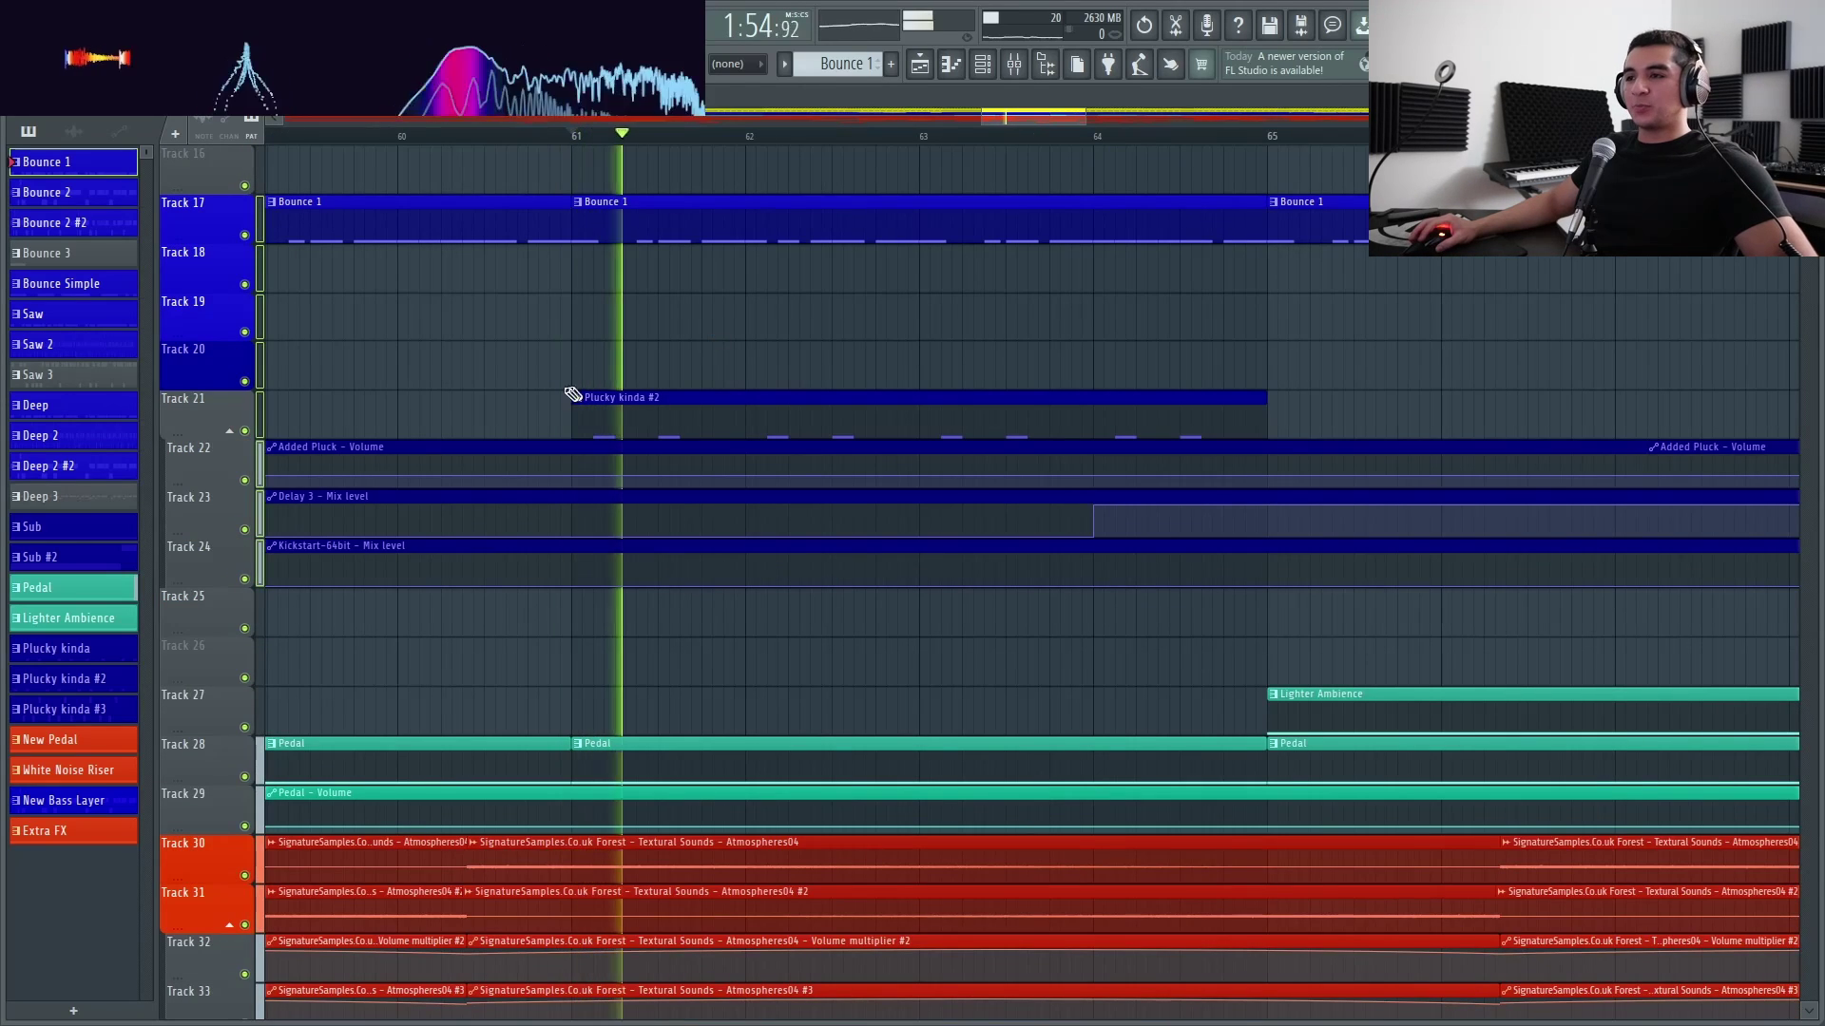
right_click(243, 430)
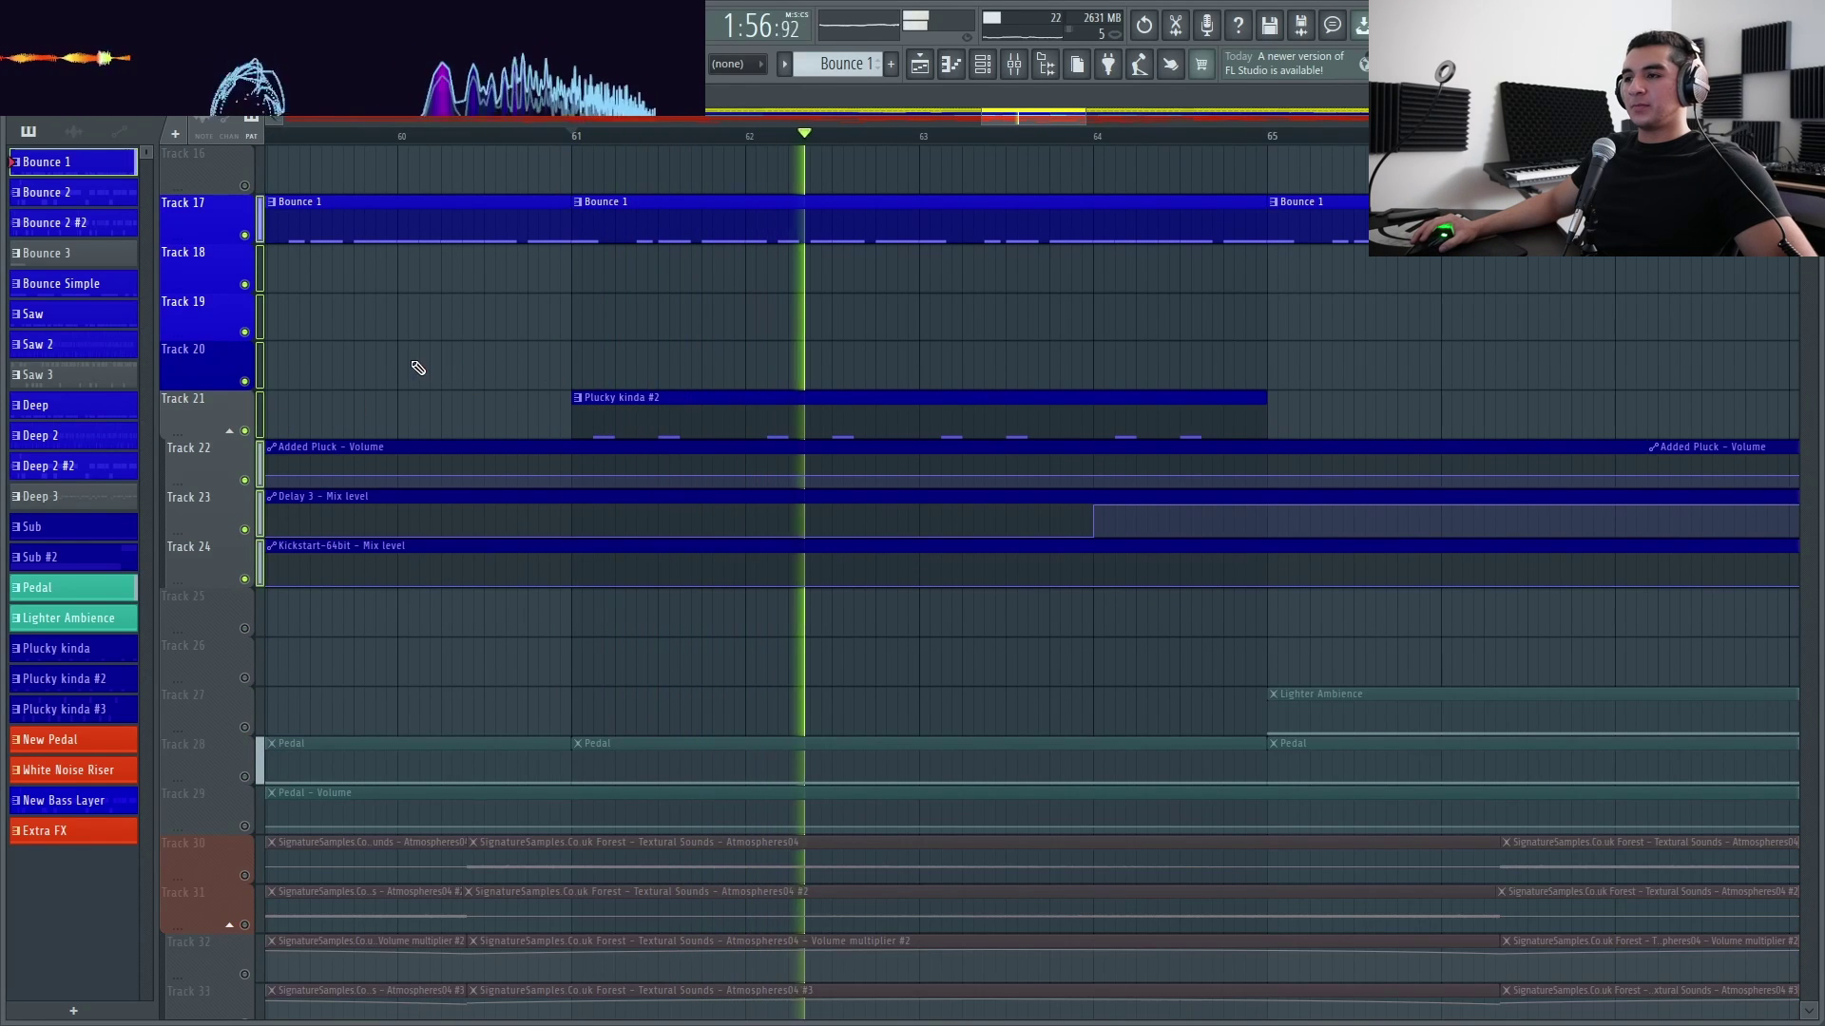
right_click(255, 432)
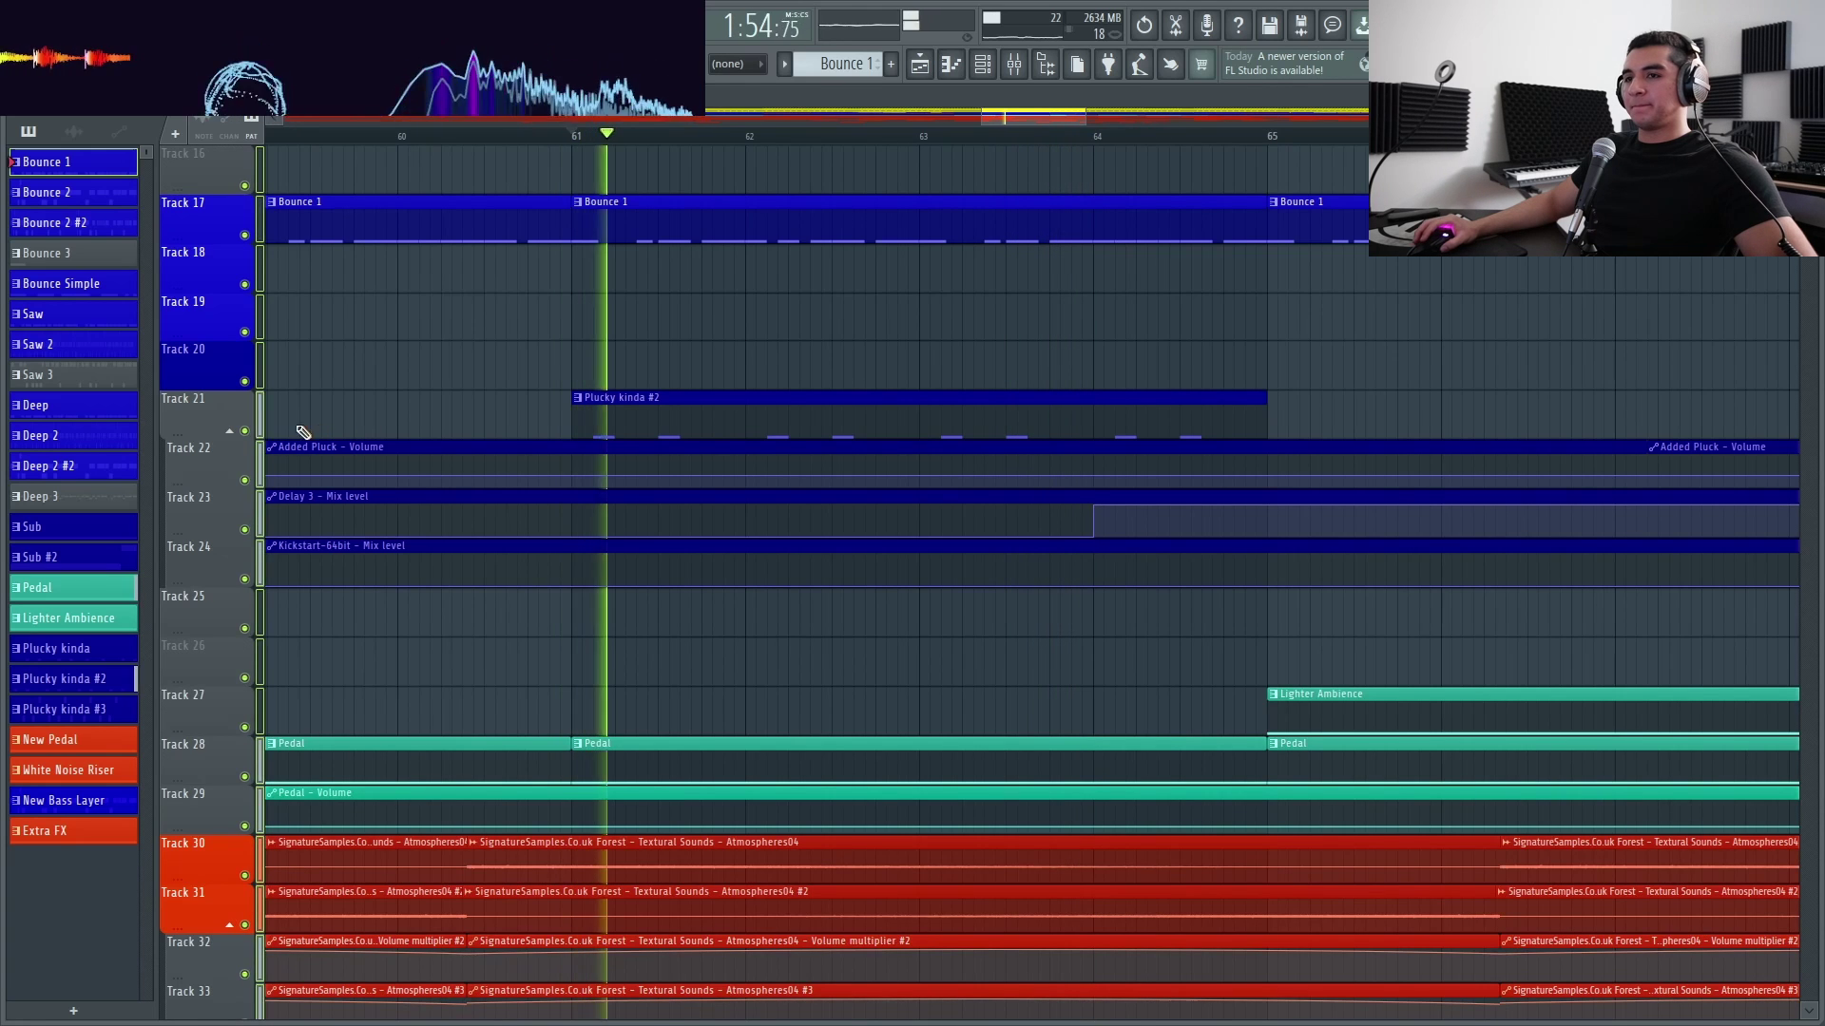
right_click(245, 431)
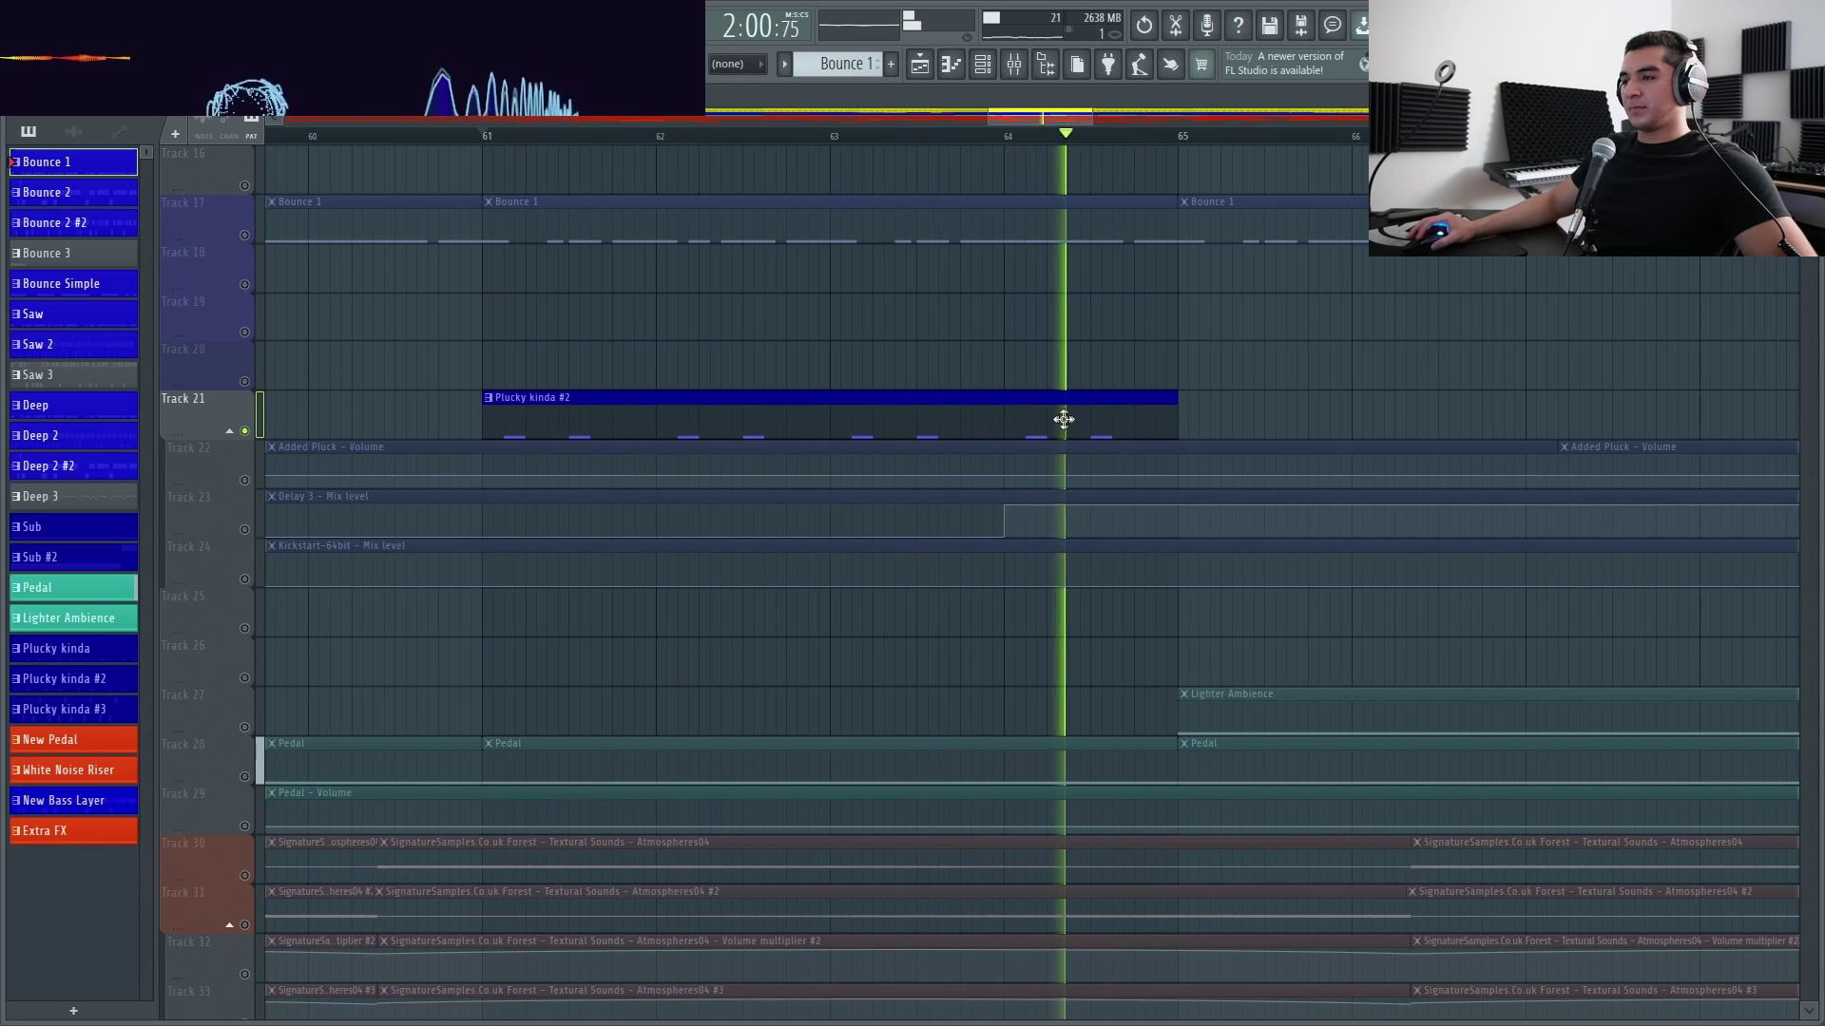
key("space")
scroll(644, 367, "down", 3)
right_click(246, 430)
Play the arrangement from bar 69 and examine the ambience, atmosphere and effects tracks in that section
scroll(790, 424, "down", 2)
scroll(1176, 481, "down", 7)
scroll(973, 436, "up", 4)
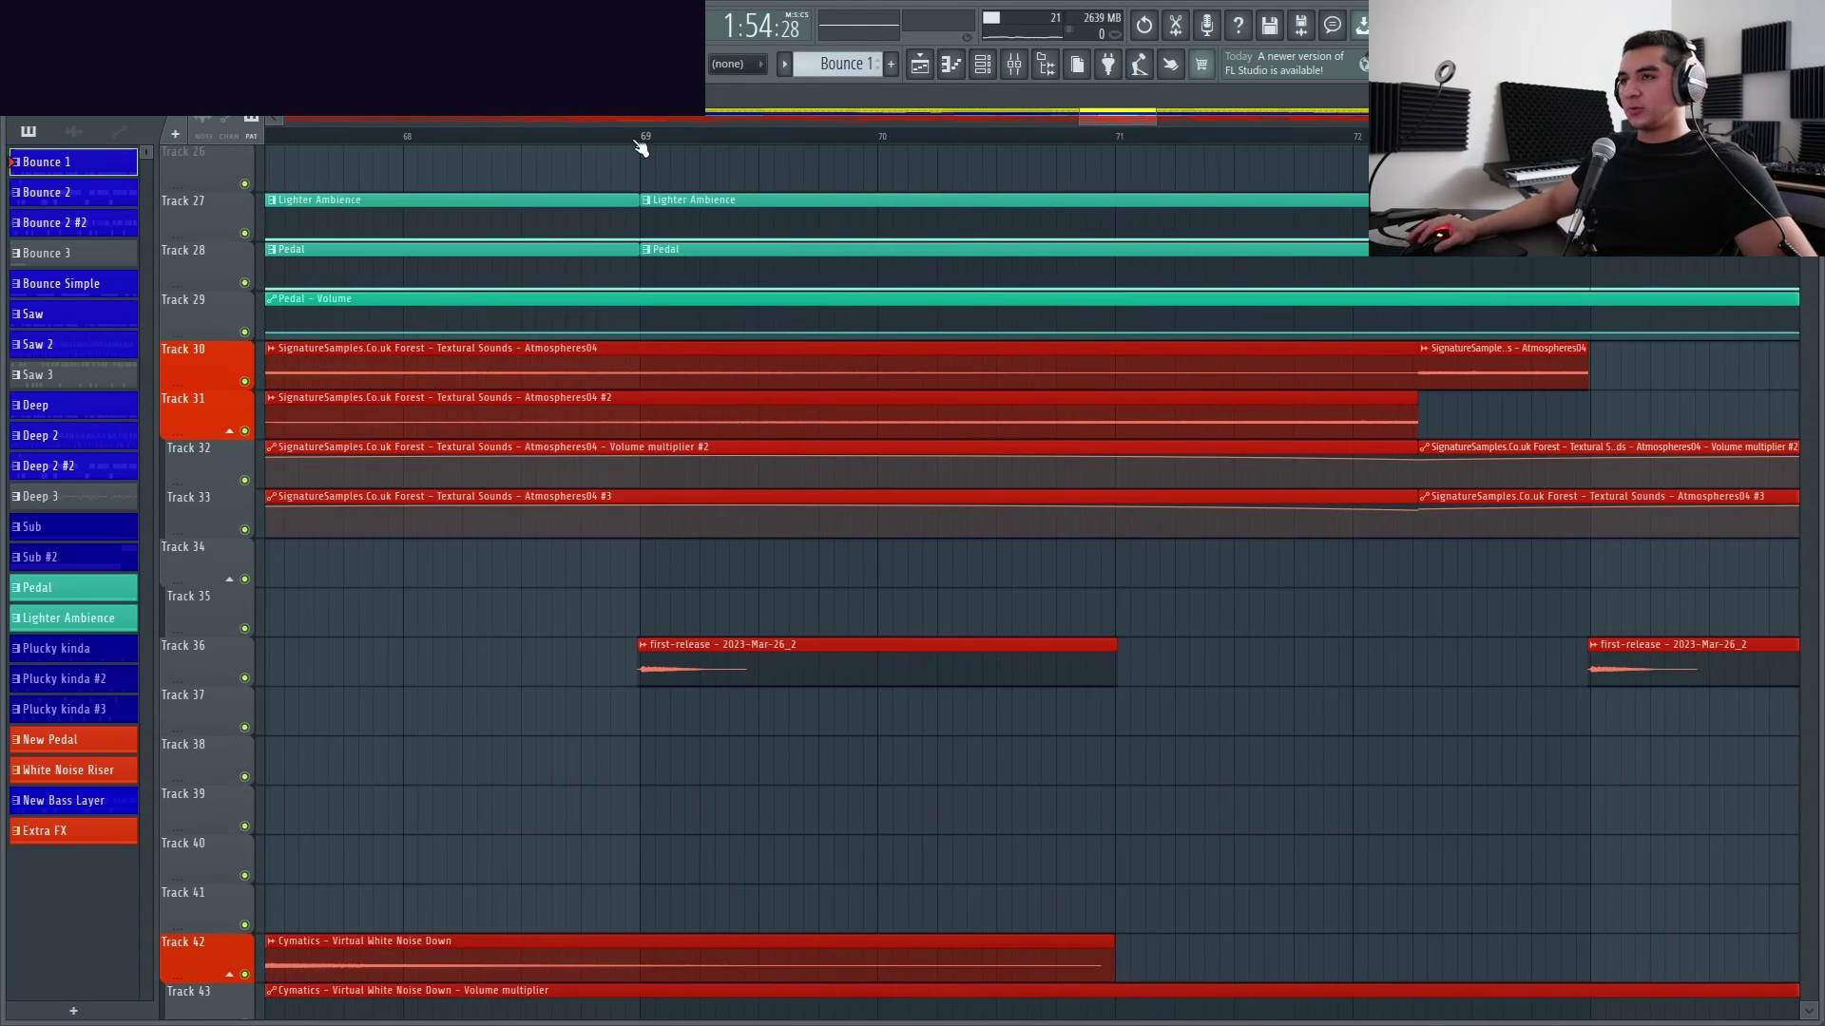
scroll(571, 380, "down", 3)
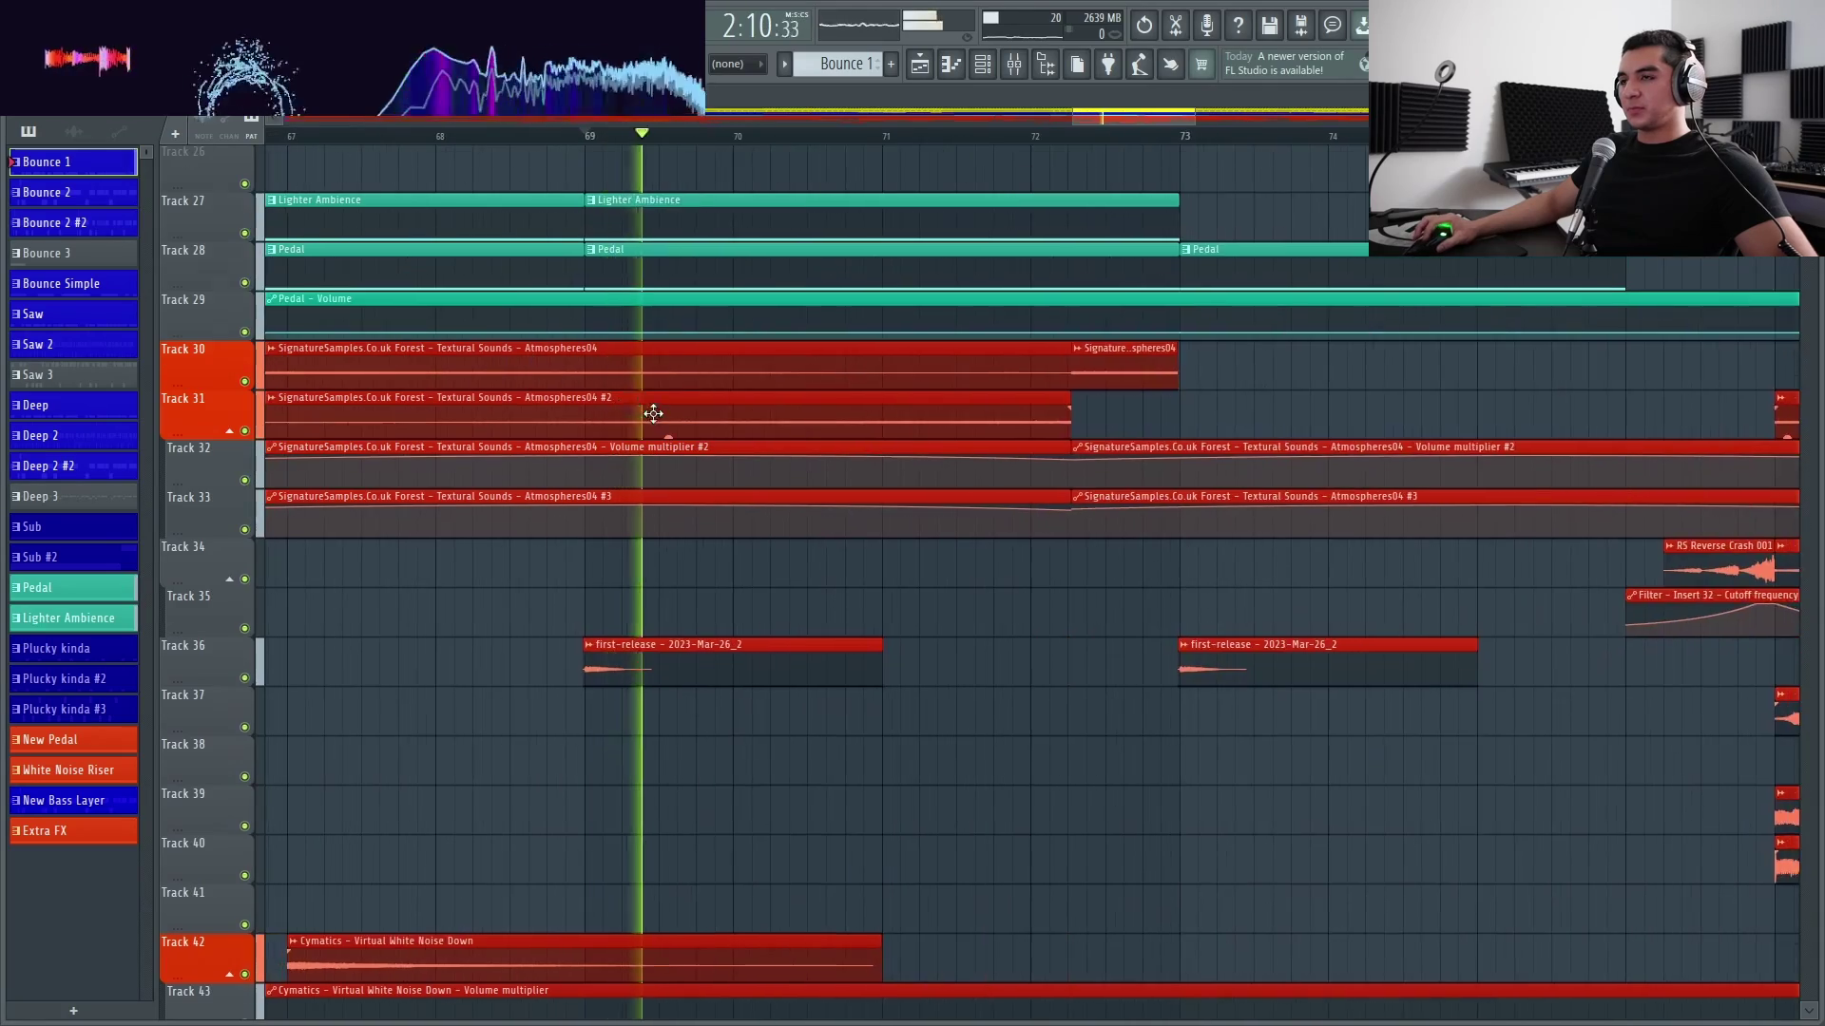
scroll(761, 409, "up", 8)
scroll(825, 418, "up", 10)
scroll(831, 423, "down", 3)
scroll(847, 437, "down", 15)
scroll(862, 432, "up", 4)
scroll(862, 433, "down", 10)
scroll(865, 430, "up", 13)
scroll(855, 447, "down", 2)
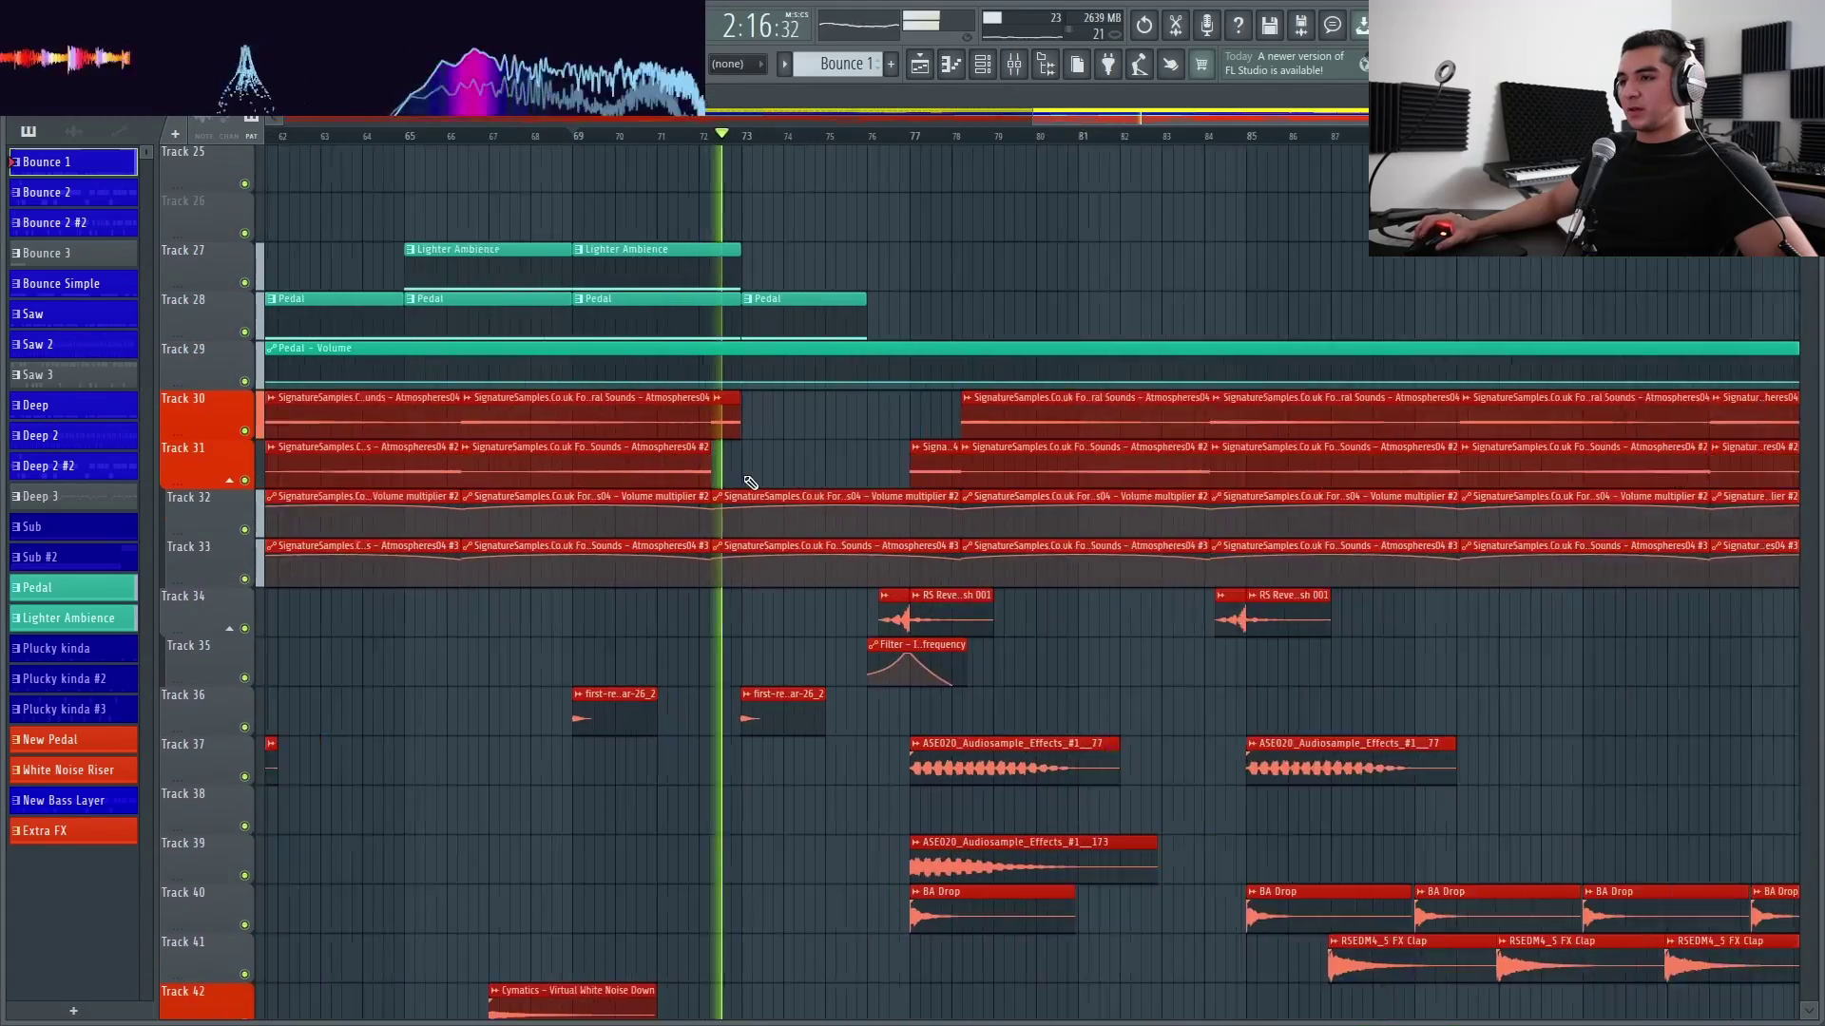
Examine the kick, hi-hat and clap tracks with their automation around bar 73 during playback
scroll(802, 476, "up", 2)
scroll(819, 479, "up", 10)
scroll(820, 479, "up", 12)
scroll(747, 181, "down", 1)
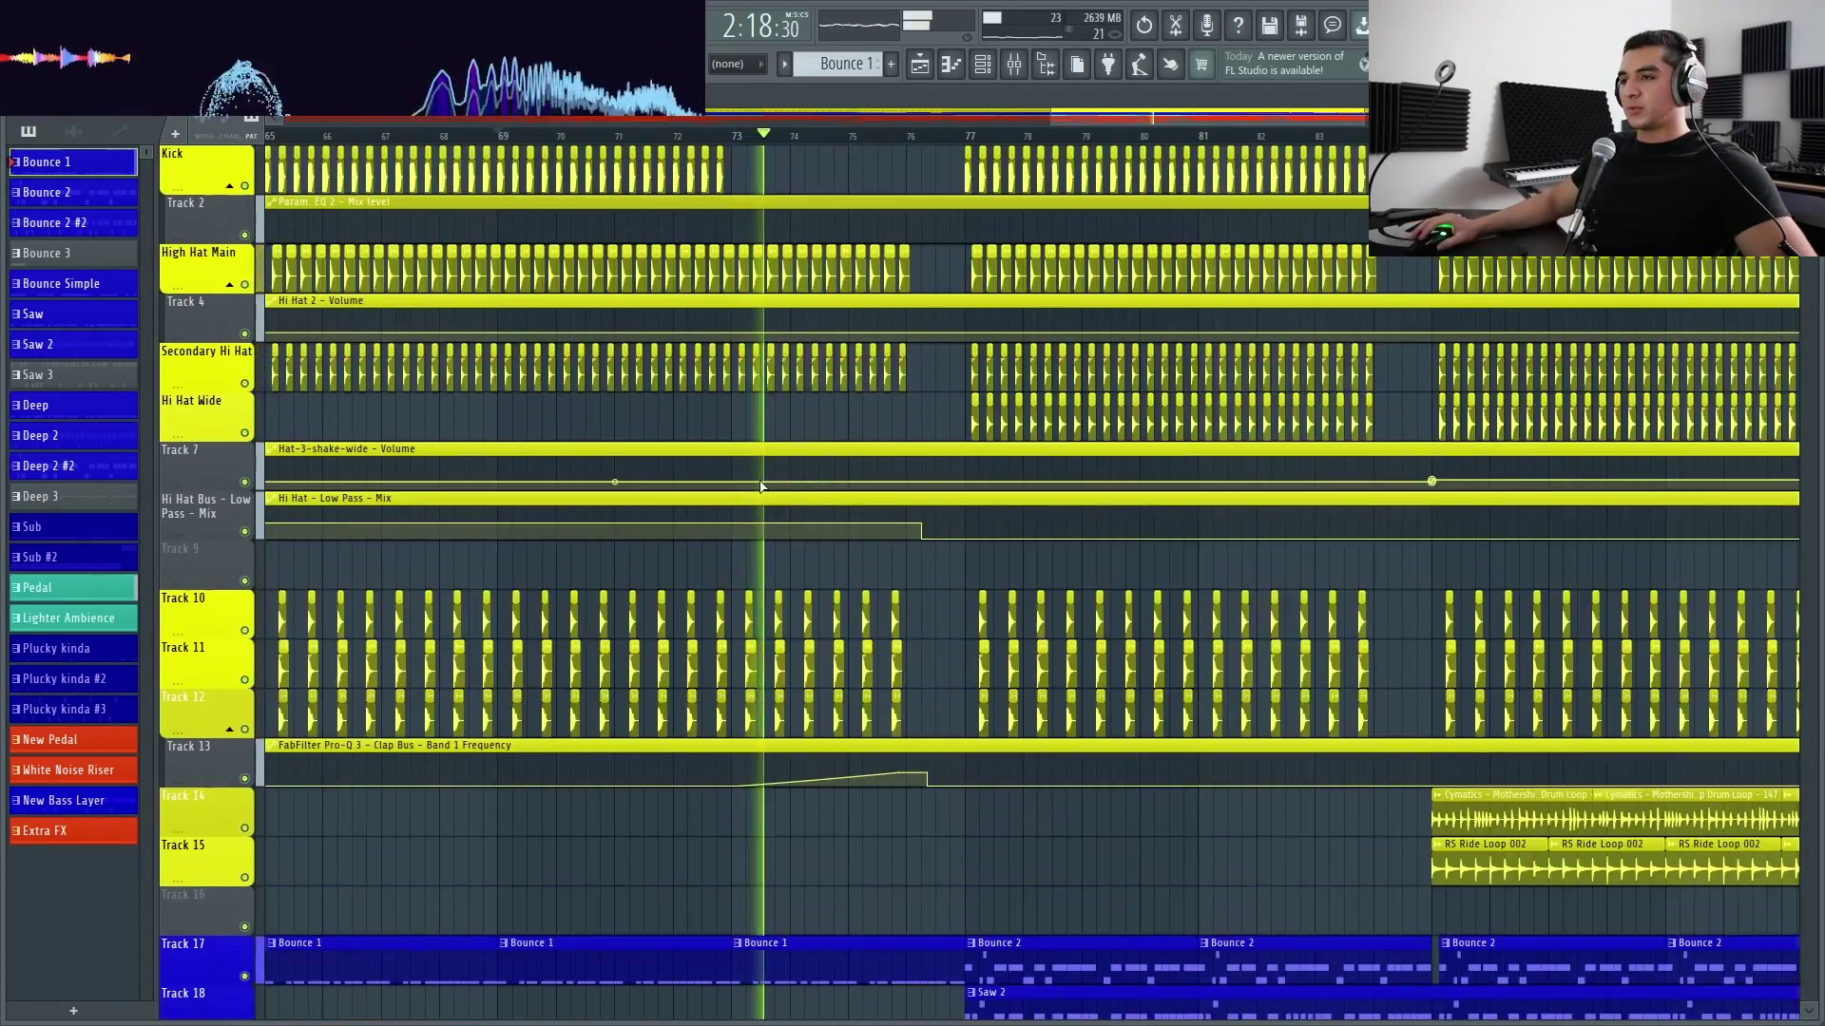
right_click(725, 157)
left_click(899, 224)
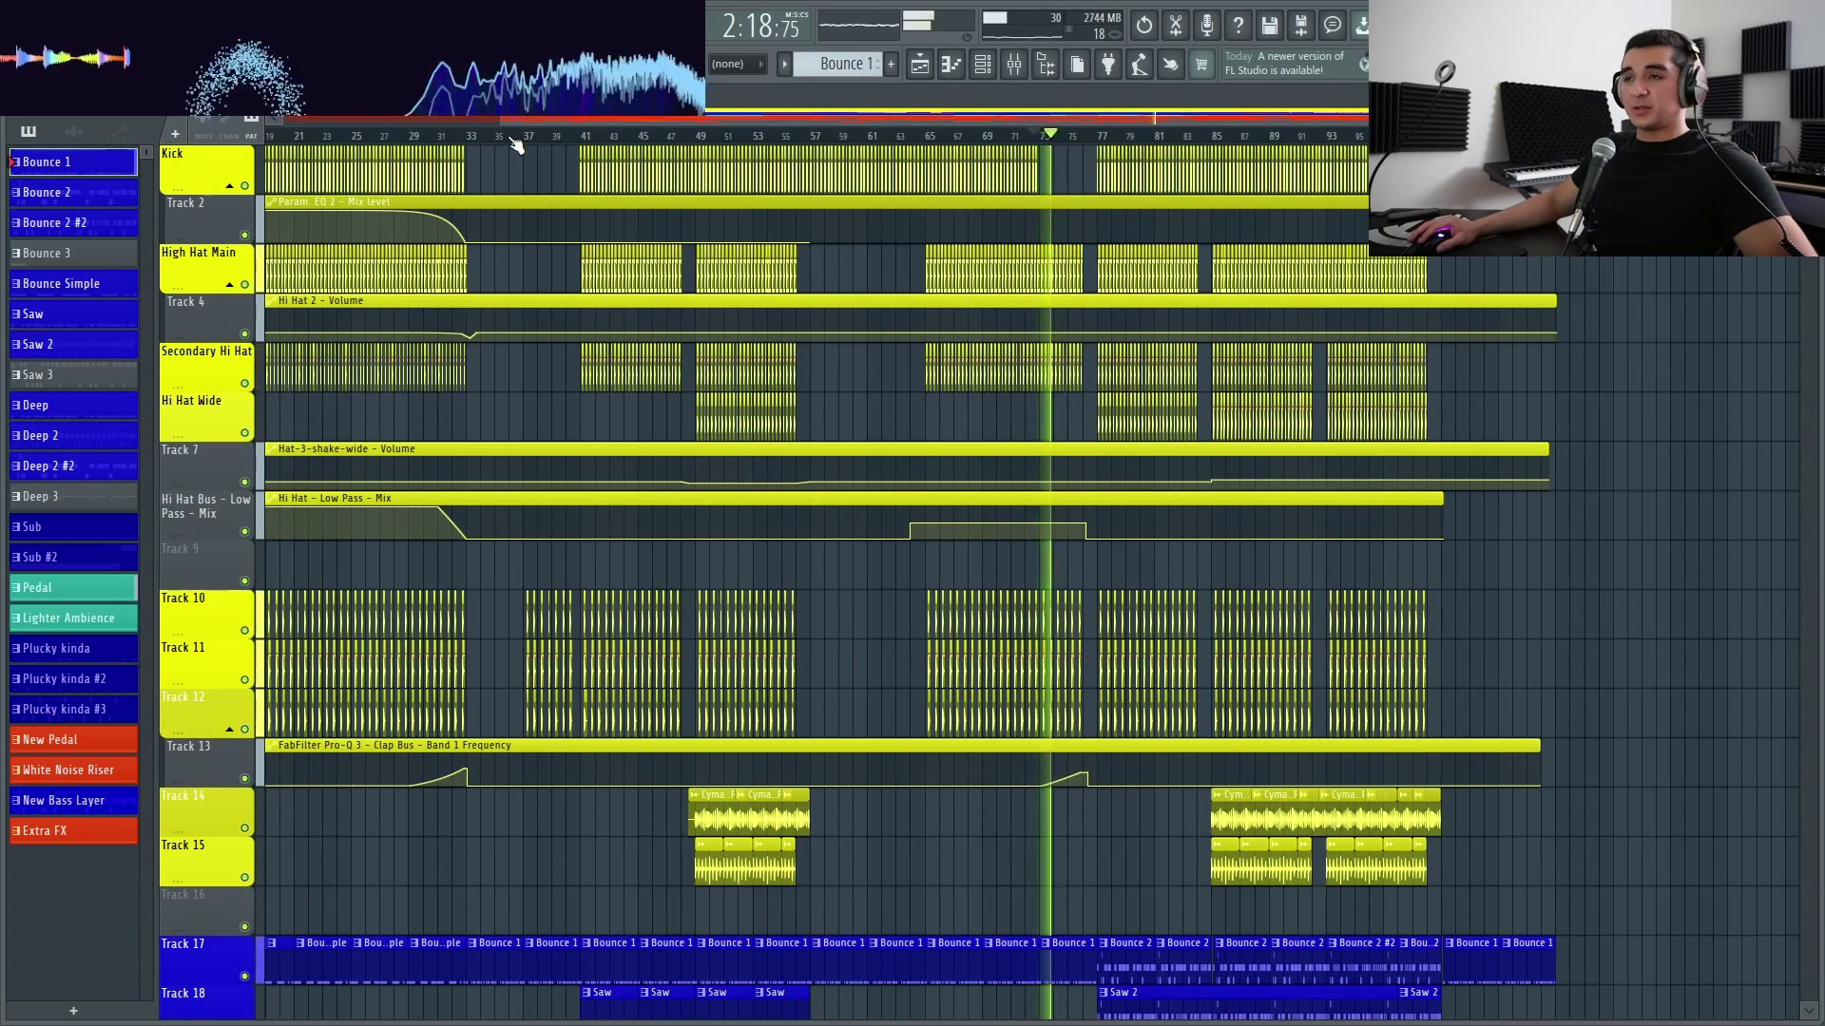
Compare the two build-ups by playing the one before bar 33 and the one from bar 73, watching the drum tracks and Clap Bus automation
left_click(513, 139)
scroll(520, 181, "down", 5)
scroll(520, 181, "up", 5)
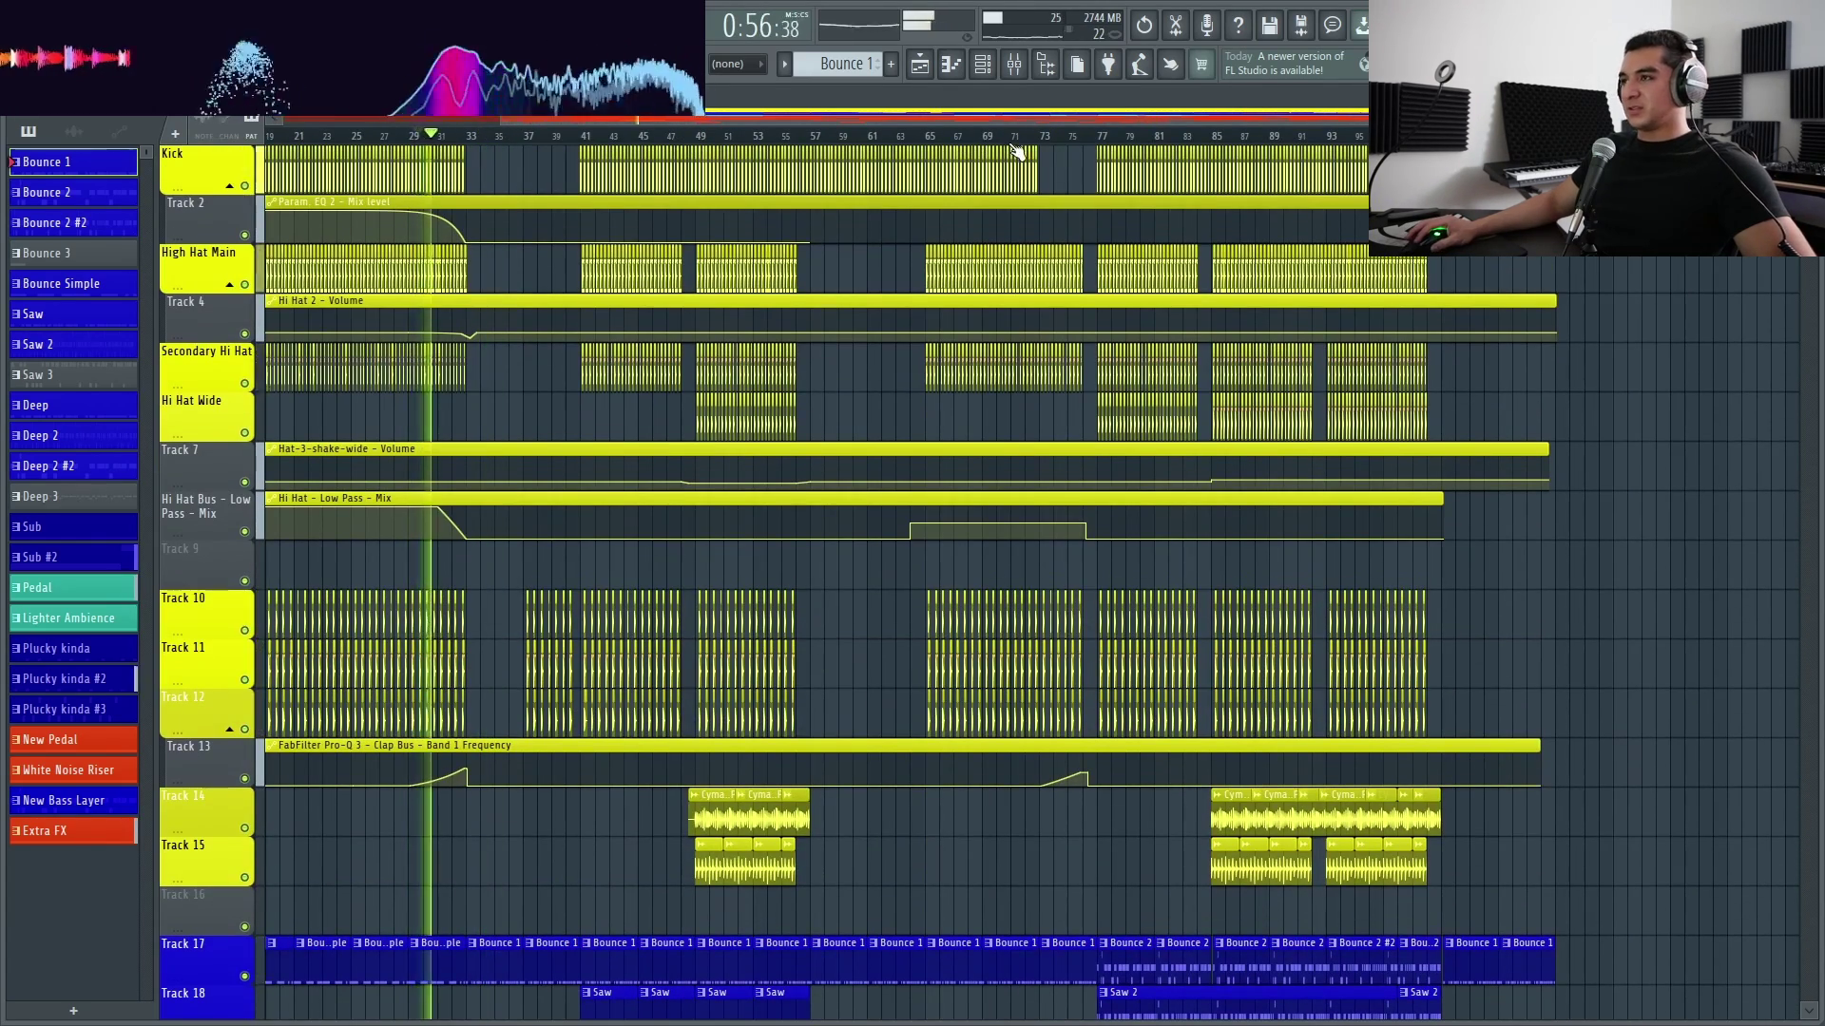
scroll(1016, 152, "up", 5)
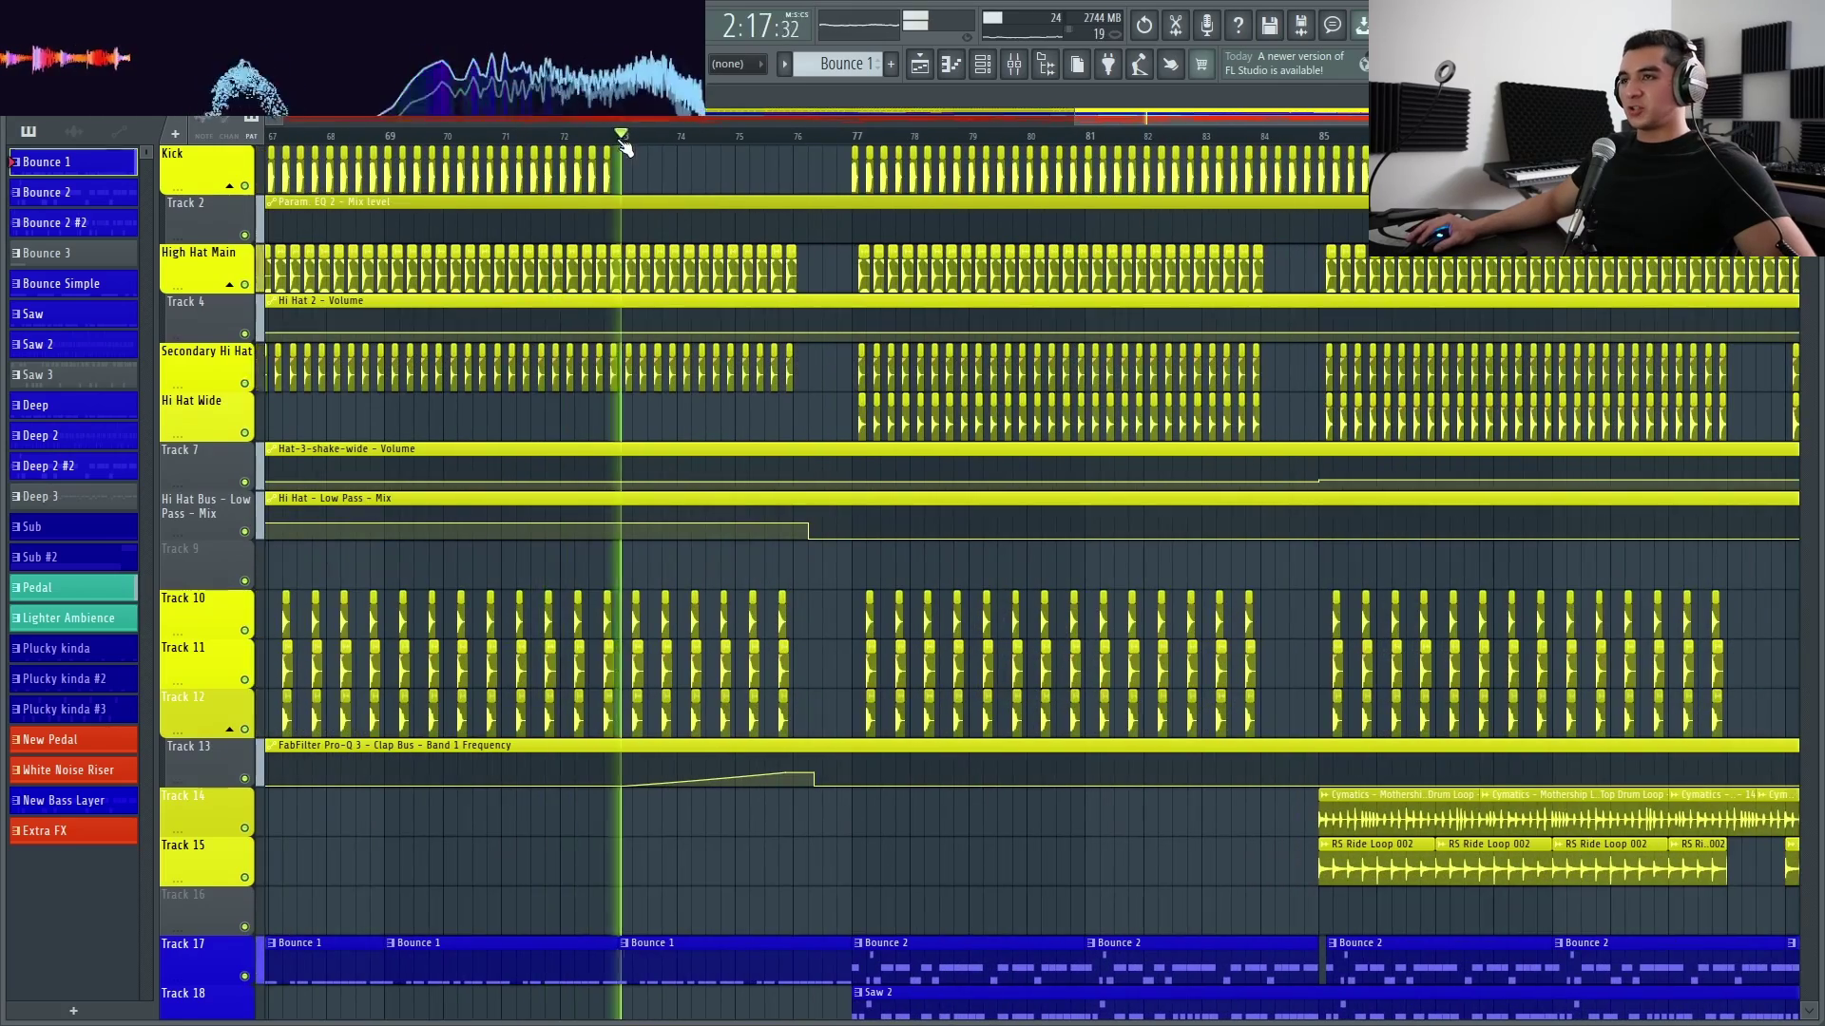
scroll(625, 144, "up", 2)
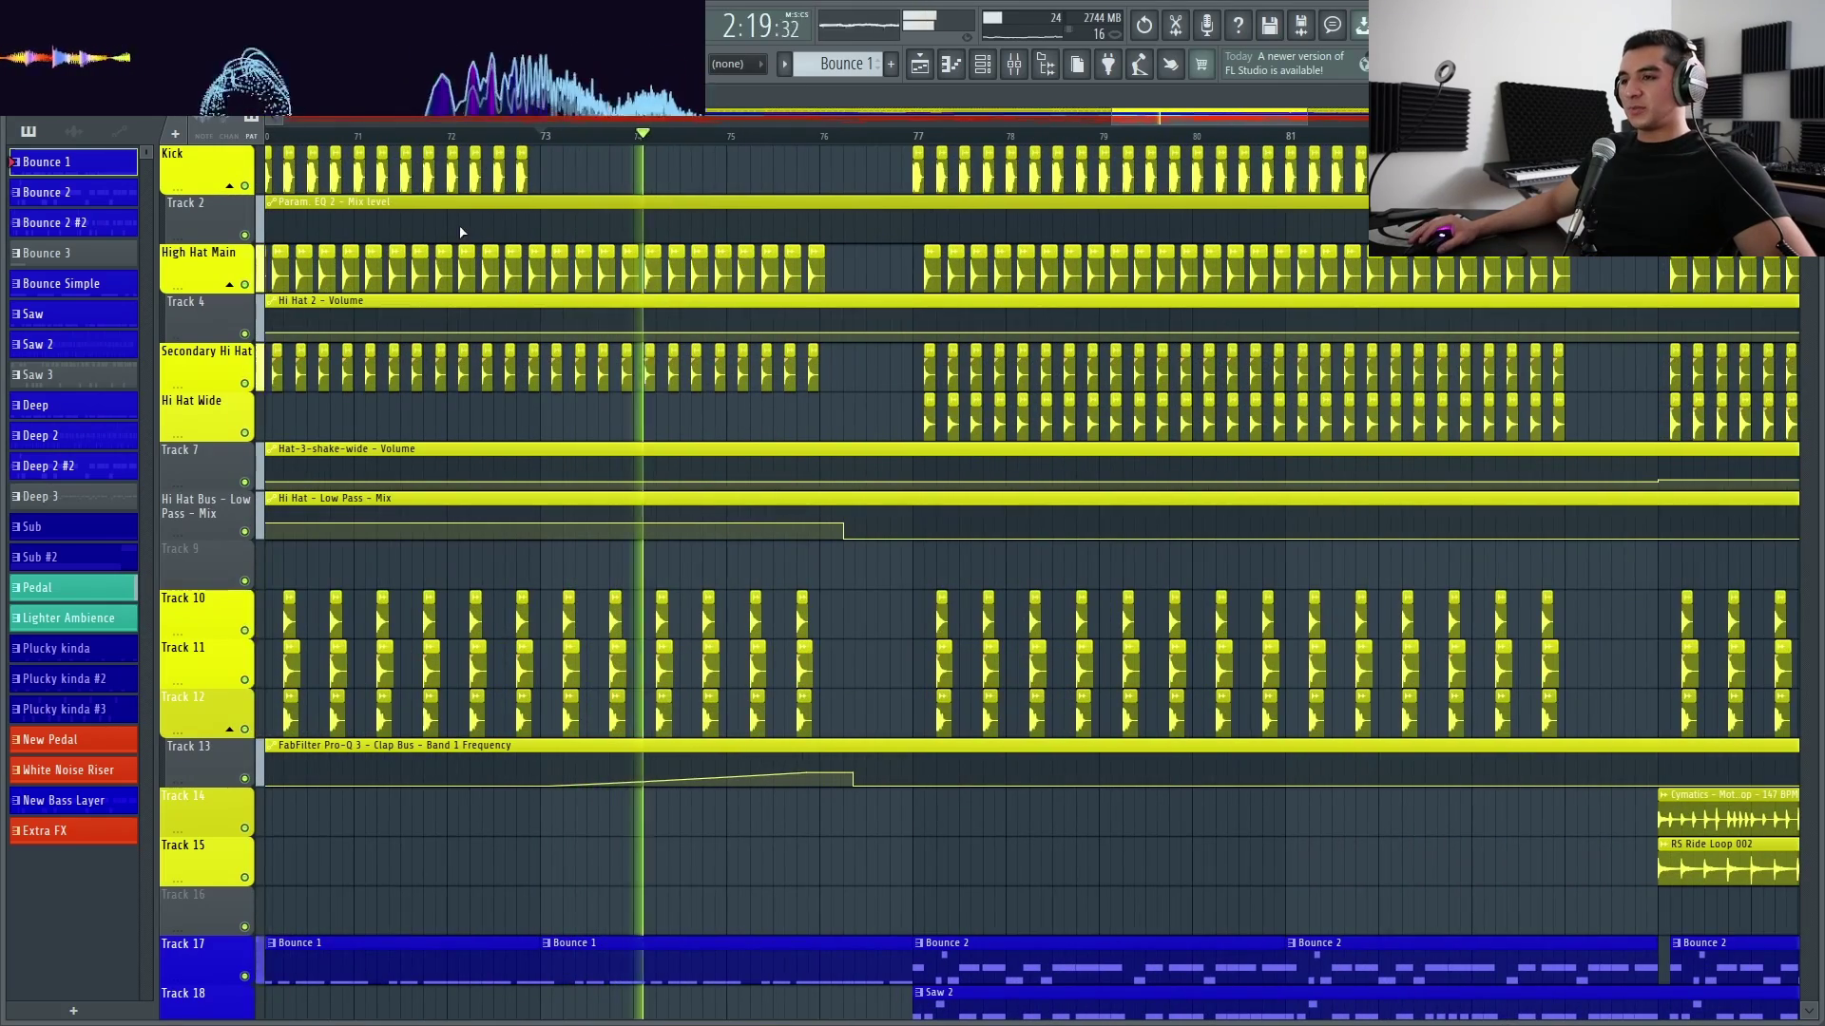
scroll(505, 652, "up", 1)
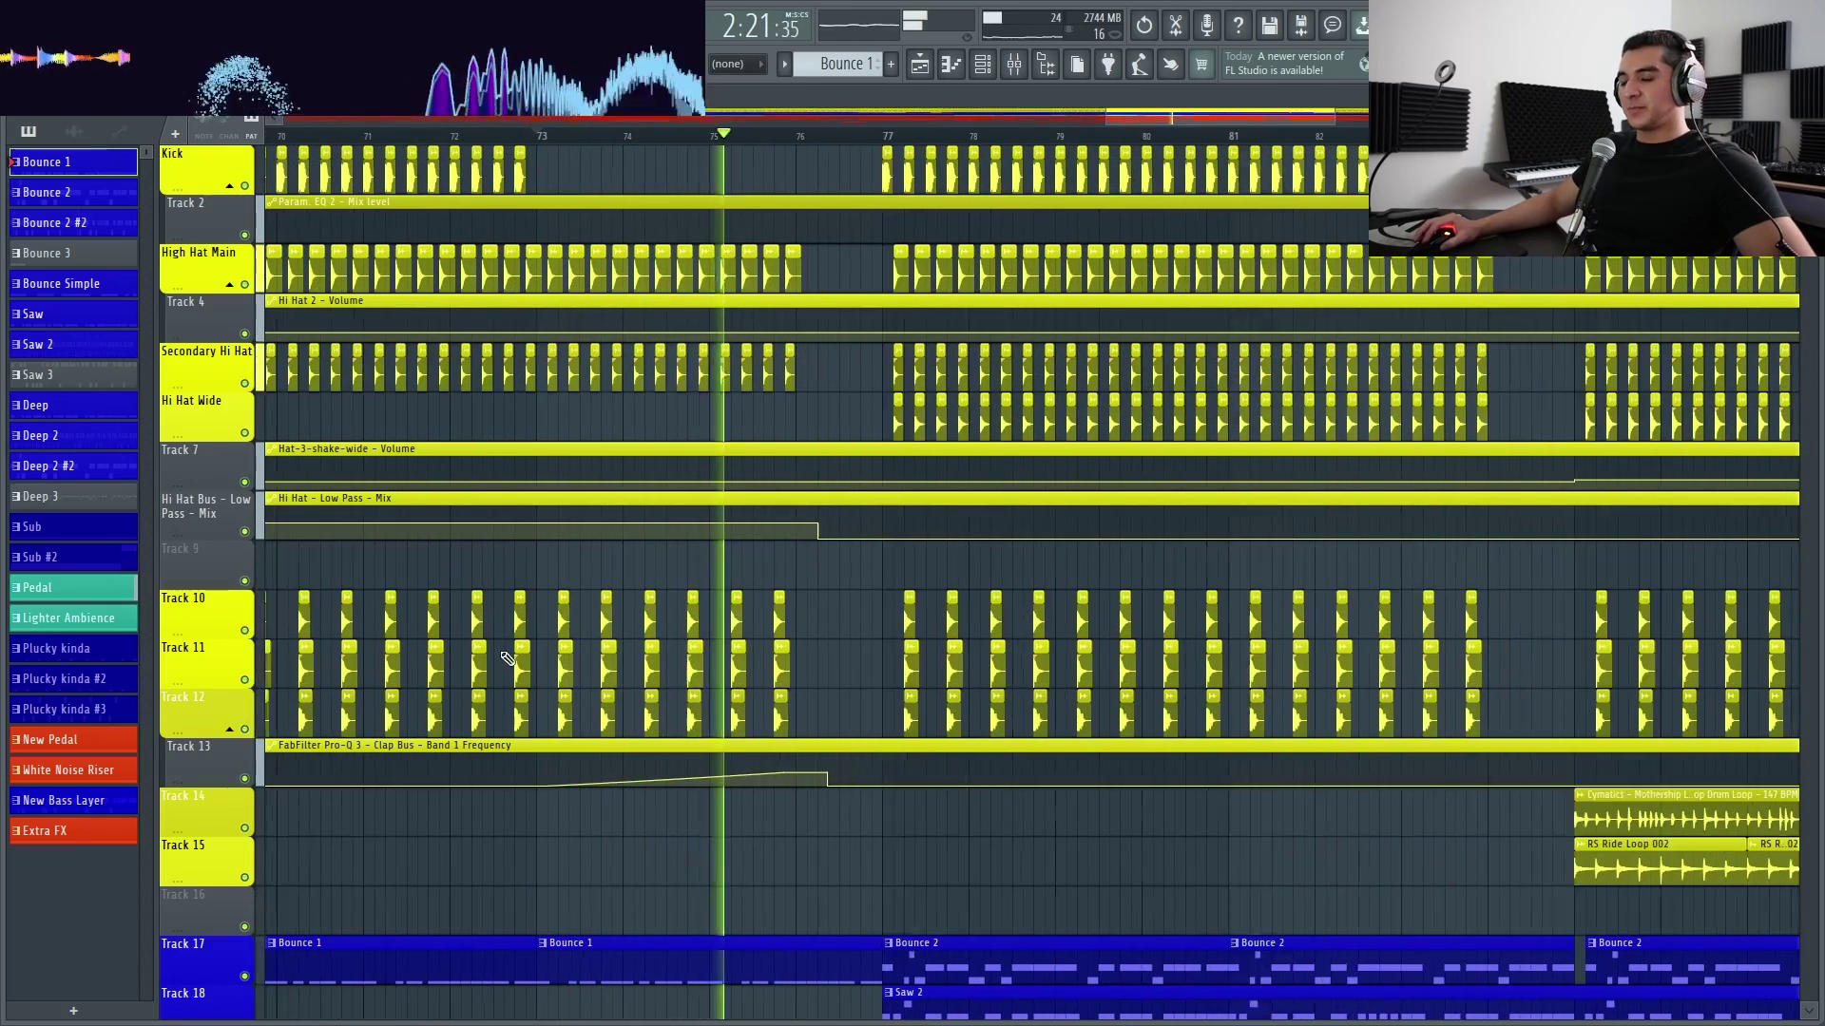
scroll(502, 447, "down", 1)
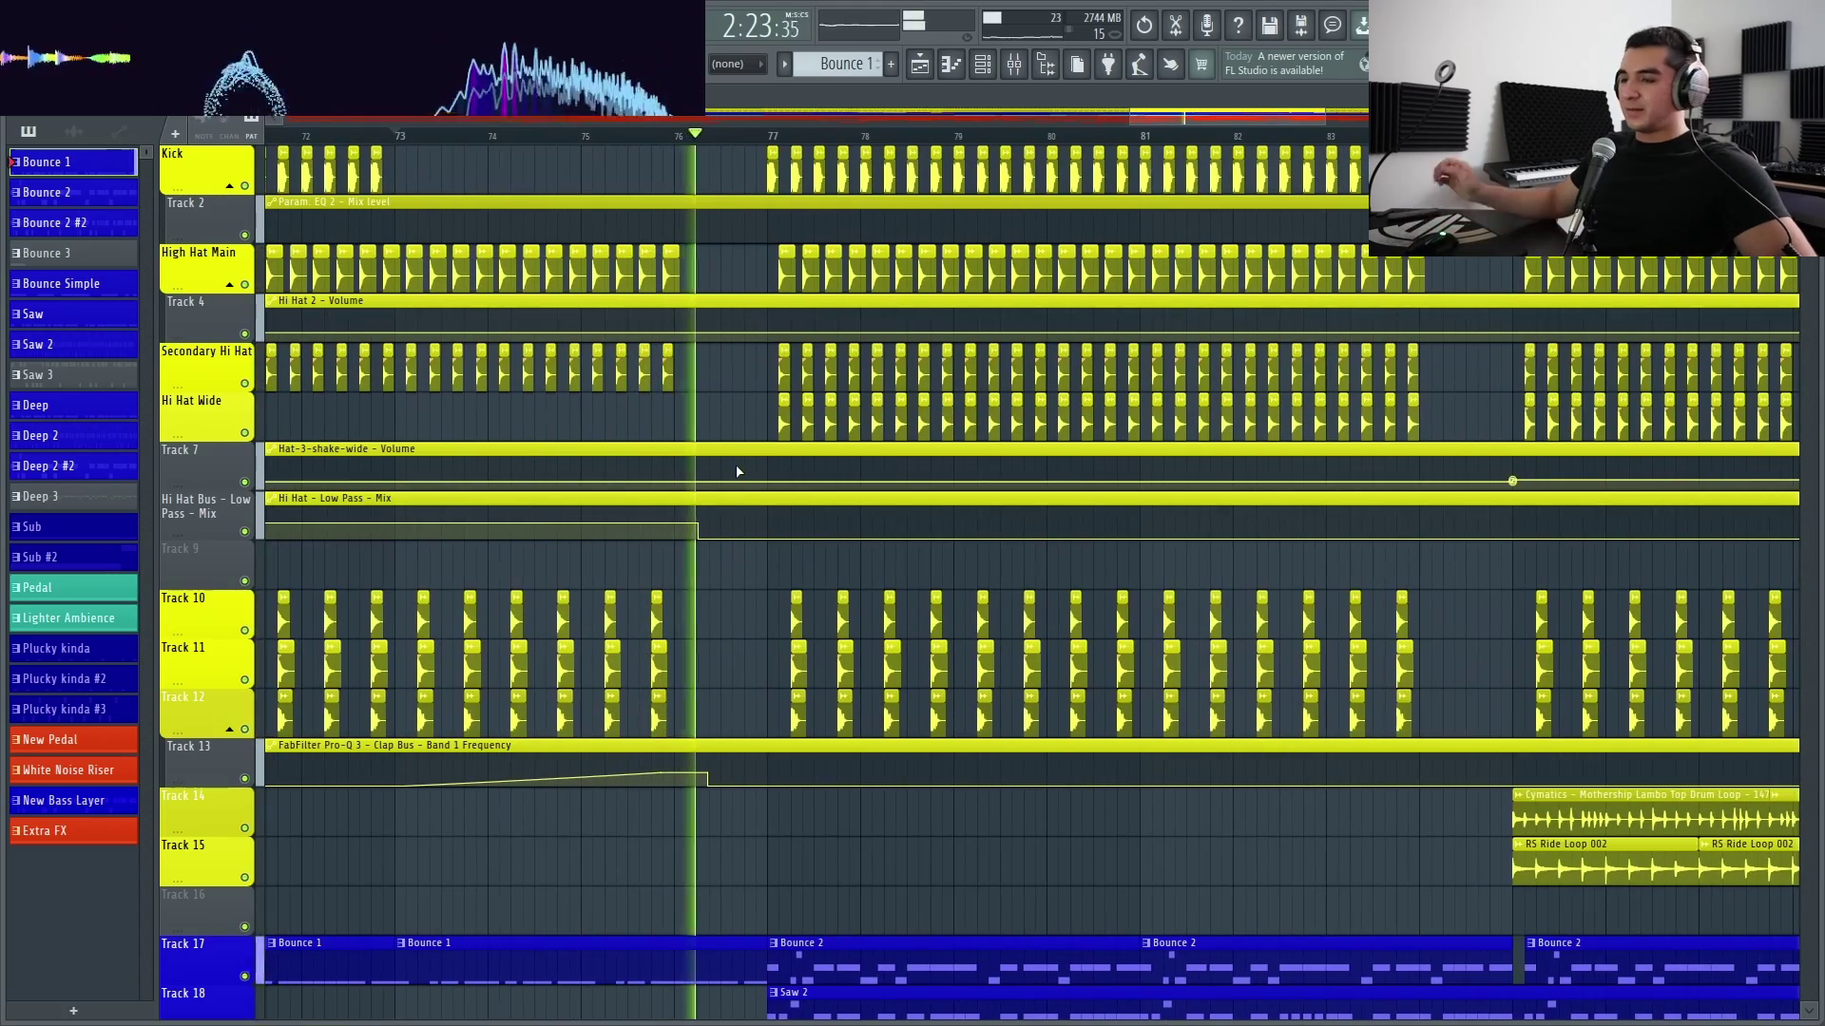
key("space")
Inspect the notes of the Bounce 1 pattern in the piano roll and return to the playlist
scroll(1068, 333, "down", 5)
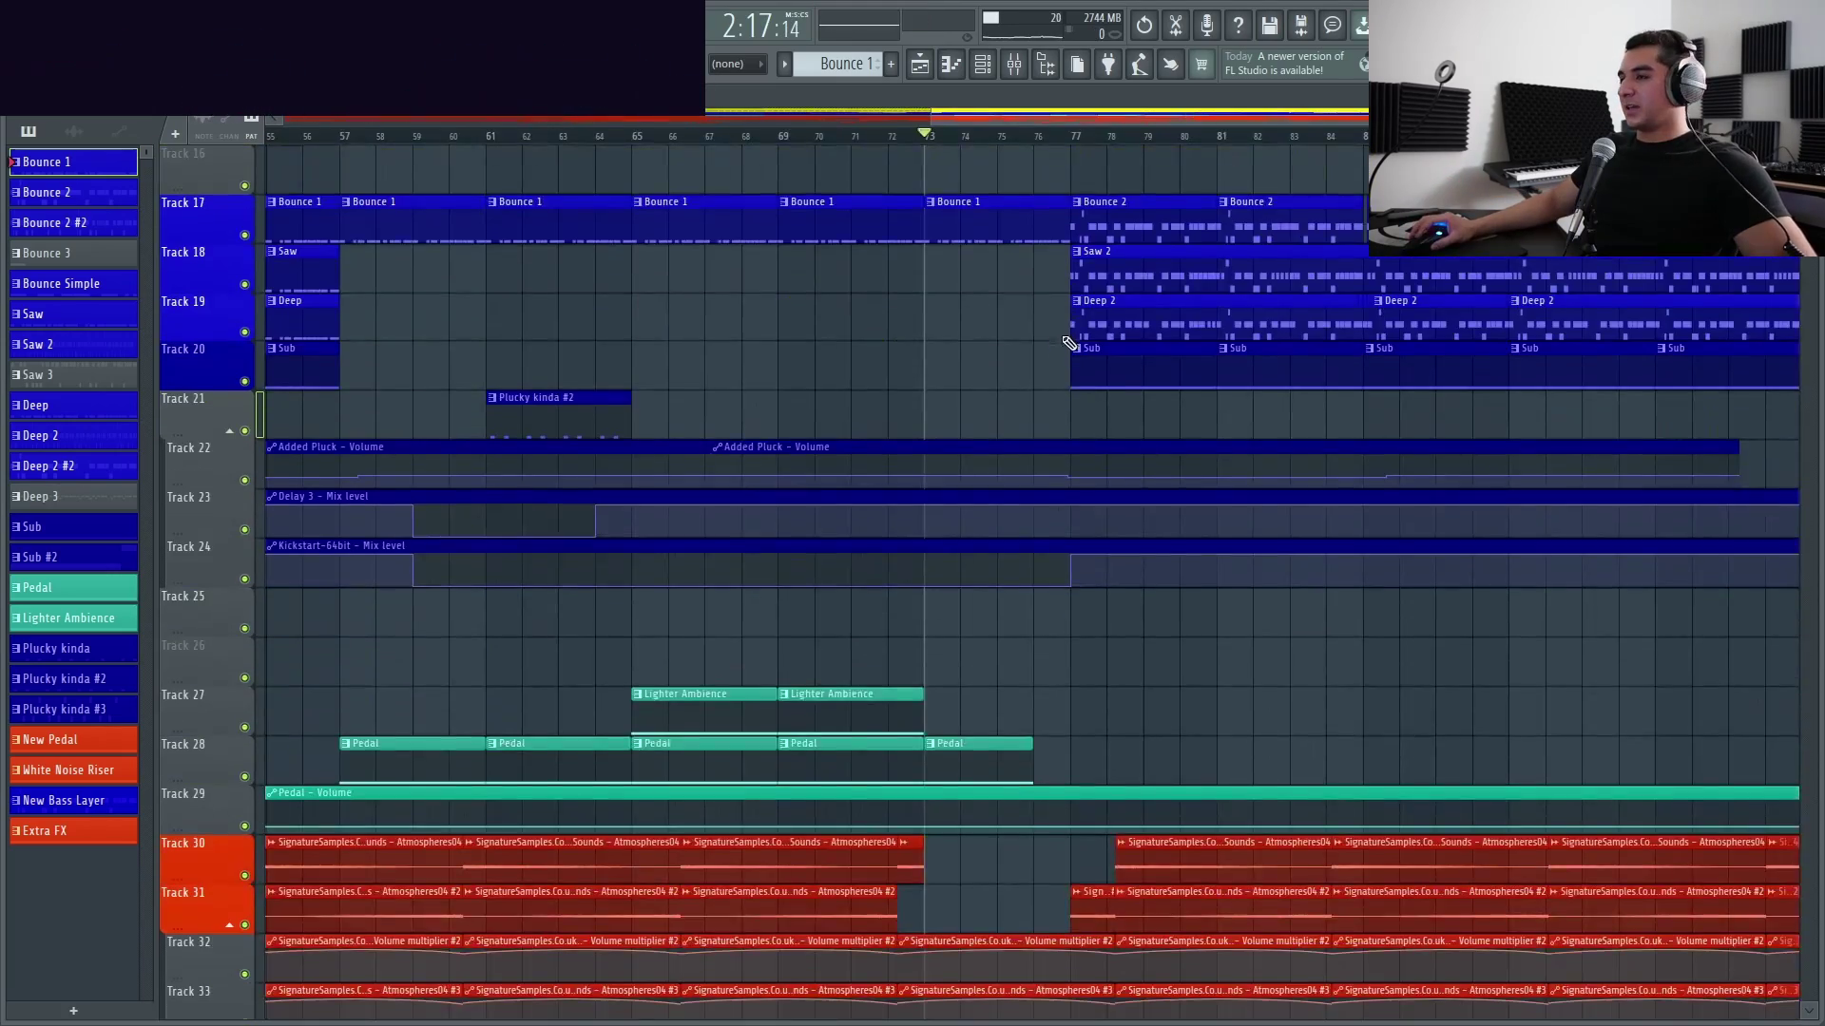
key("F7")
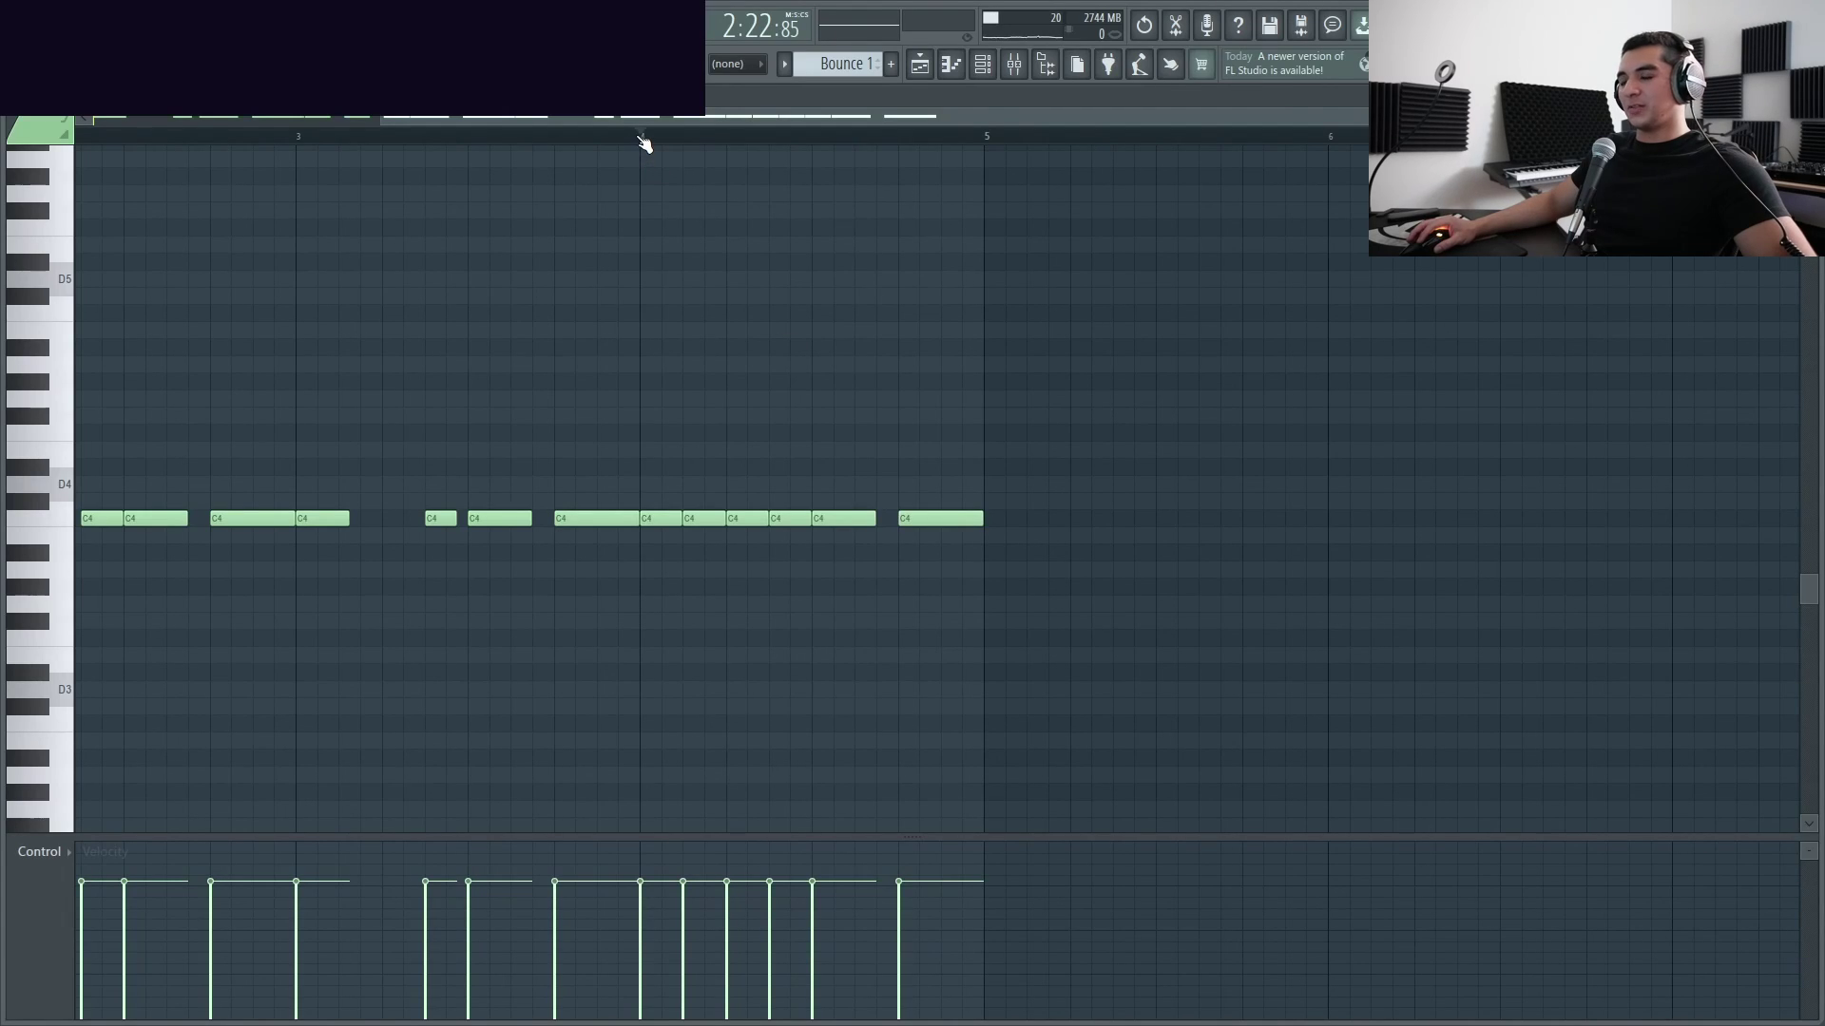
key("F7")
scroll(773, 253, "down", 2)
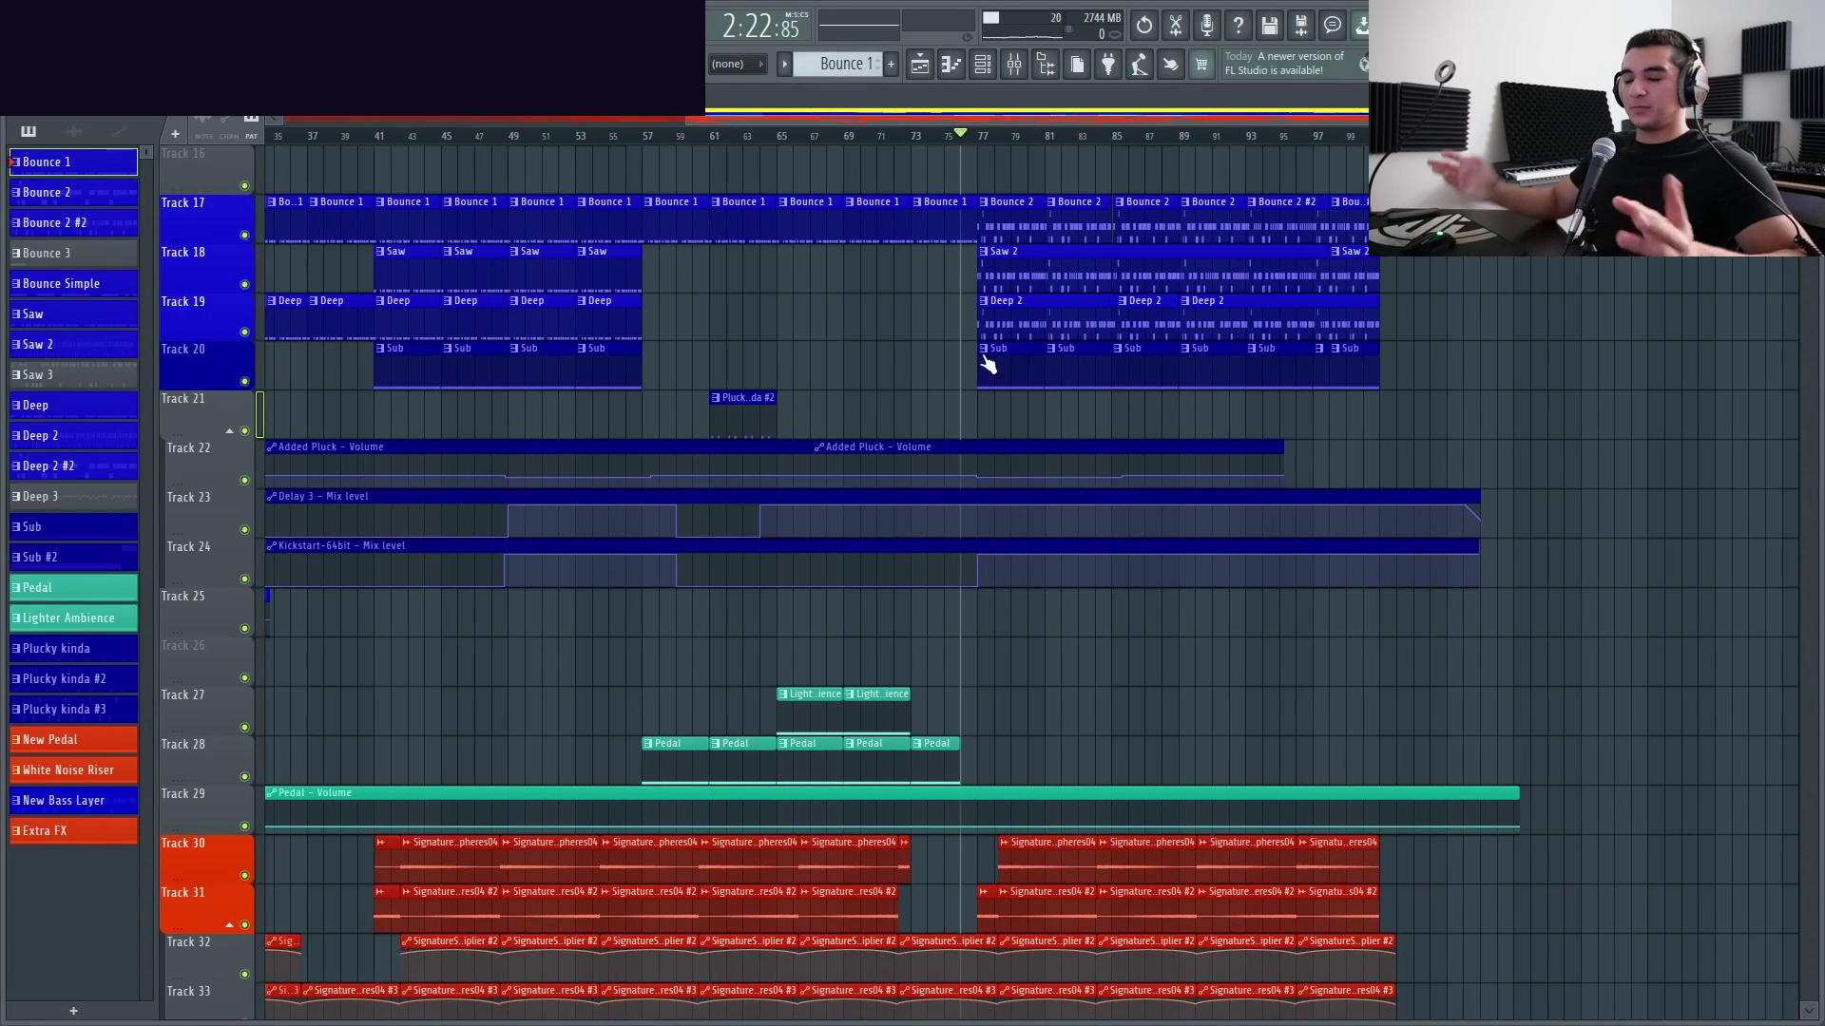
Examine how the drum, bass and automation tracks lead into bar 77, and compare the sections across the whole arrangement
scroll(988, 364, "up", 4)
scroll(957, 725, "up", 8)
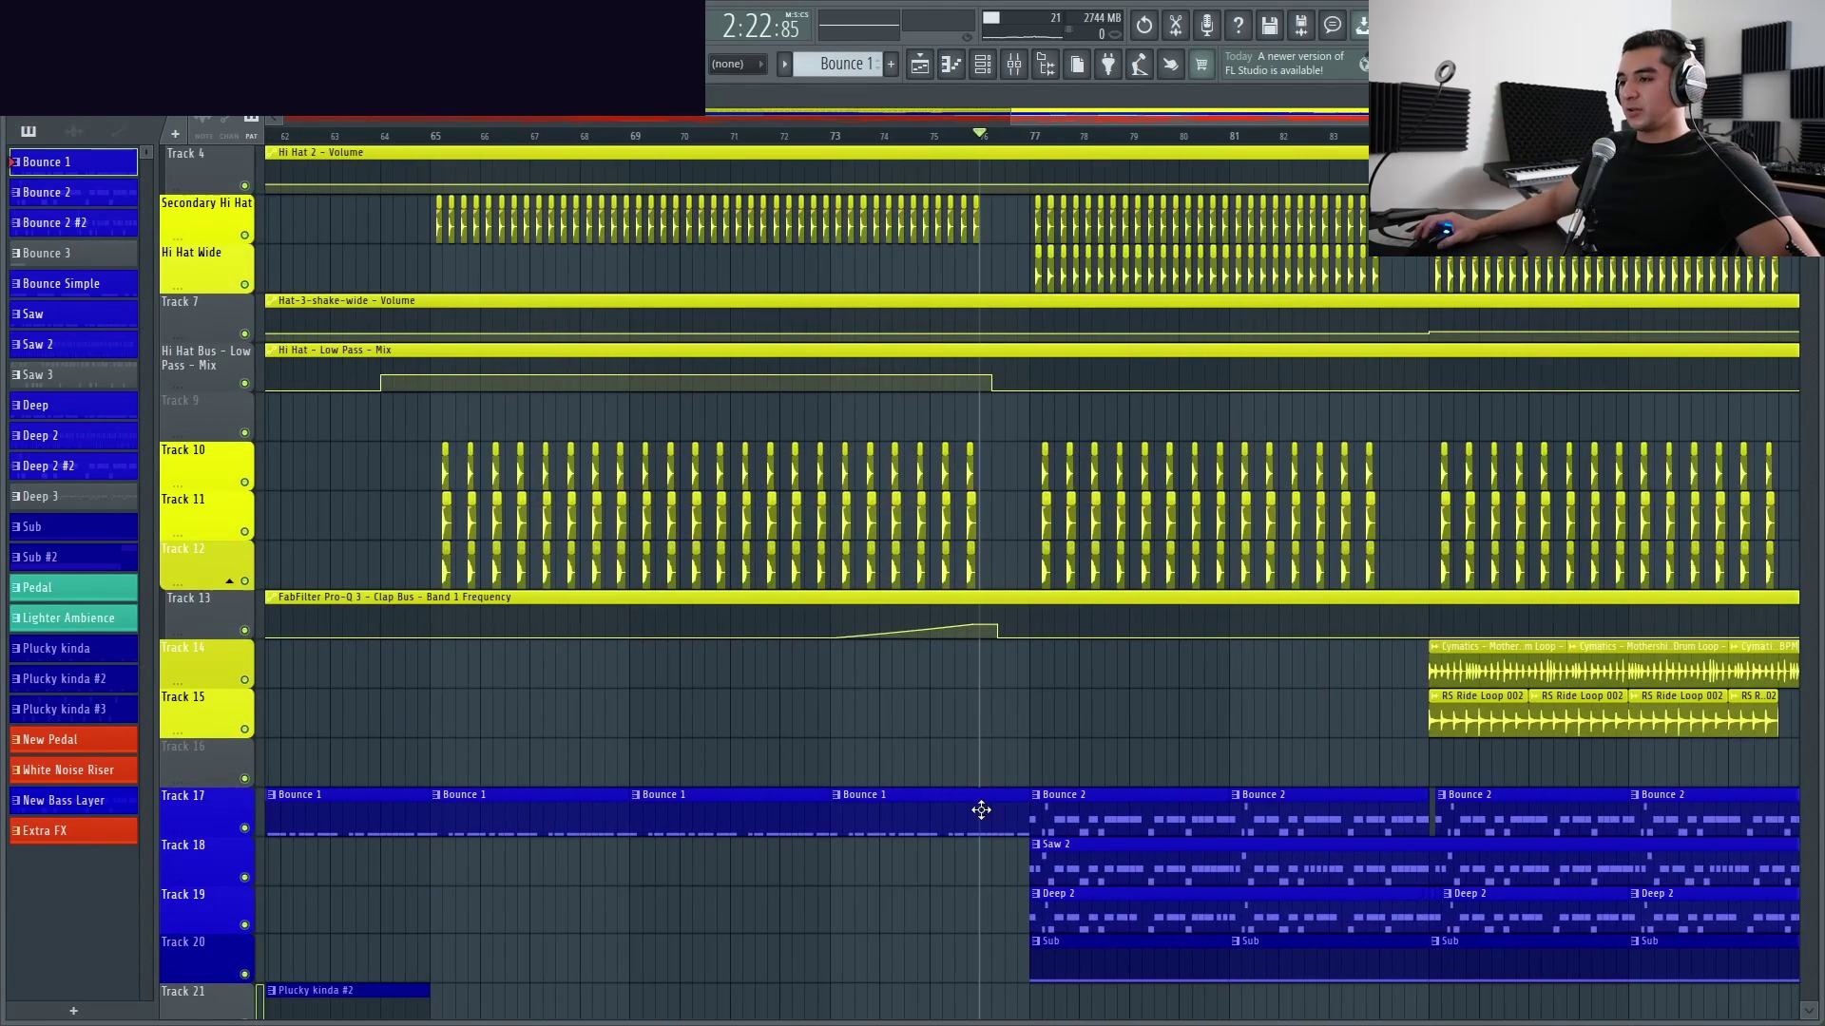
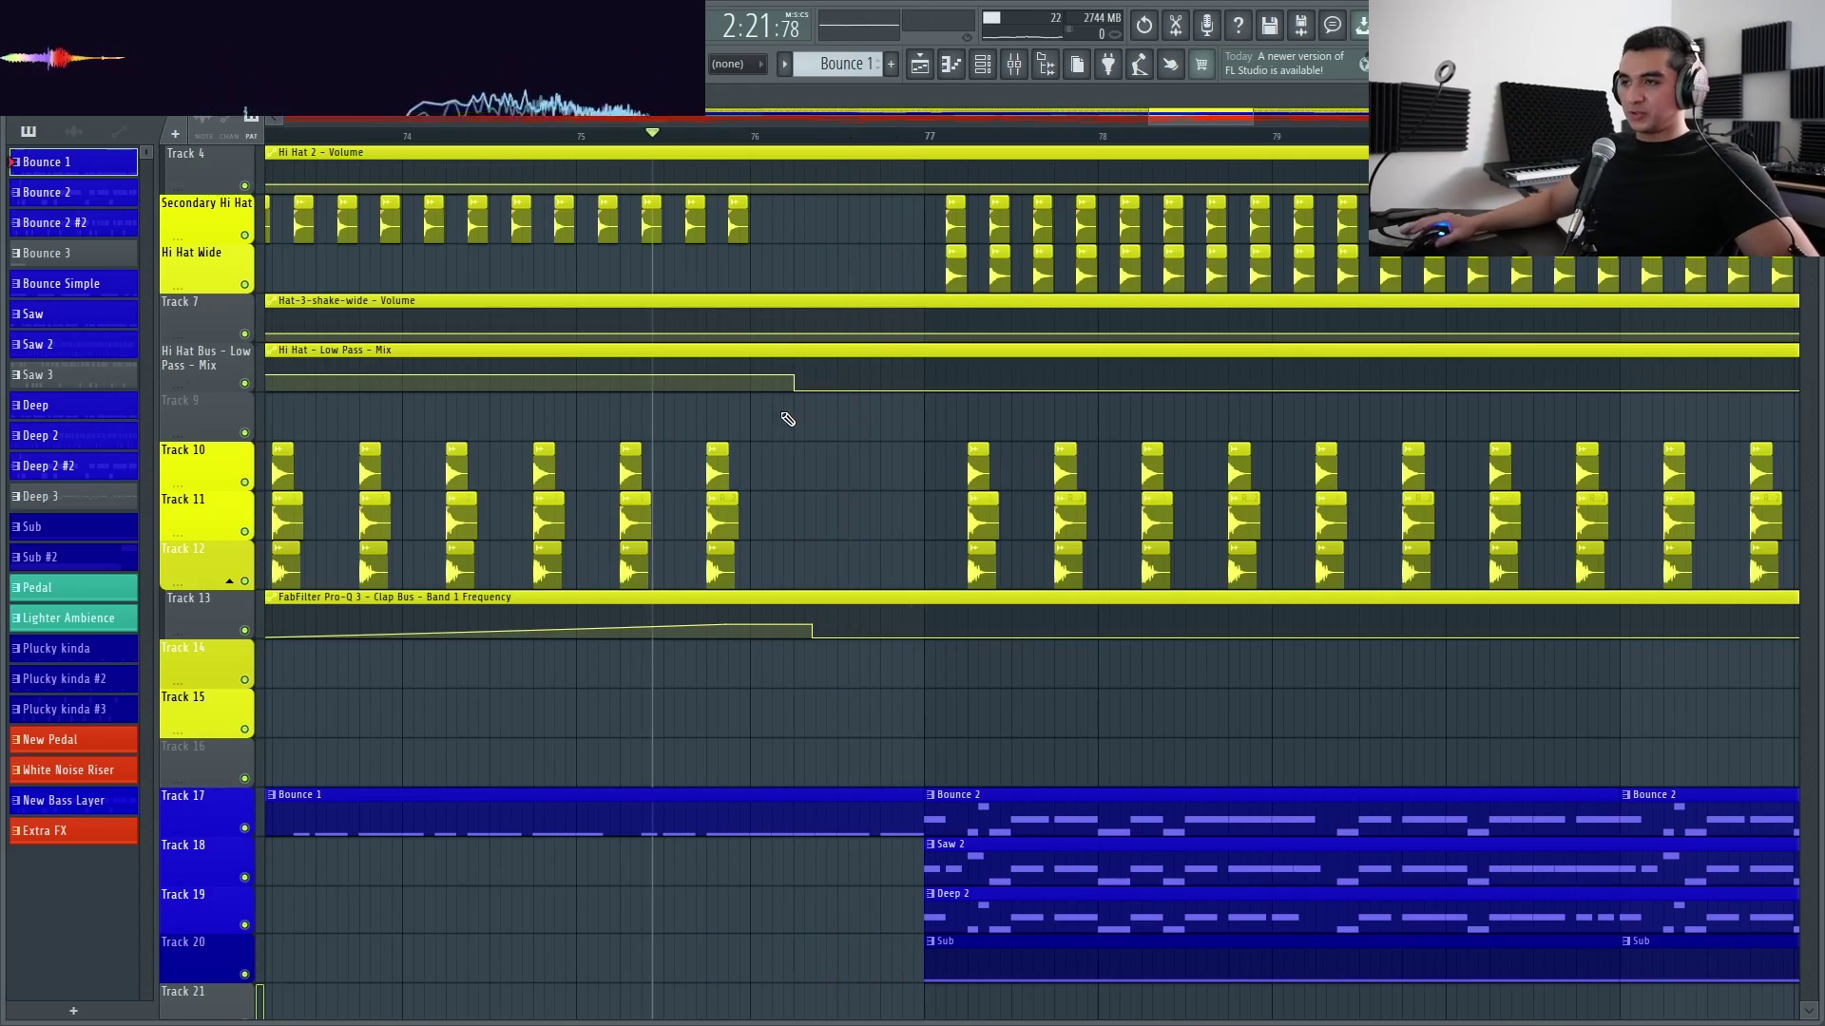
scroll(788, 419, "down", 3)
scroll(773, 419, "down", 4)
scroll(737, 570, "down", 2)
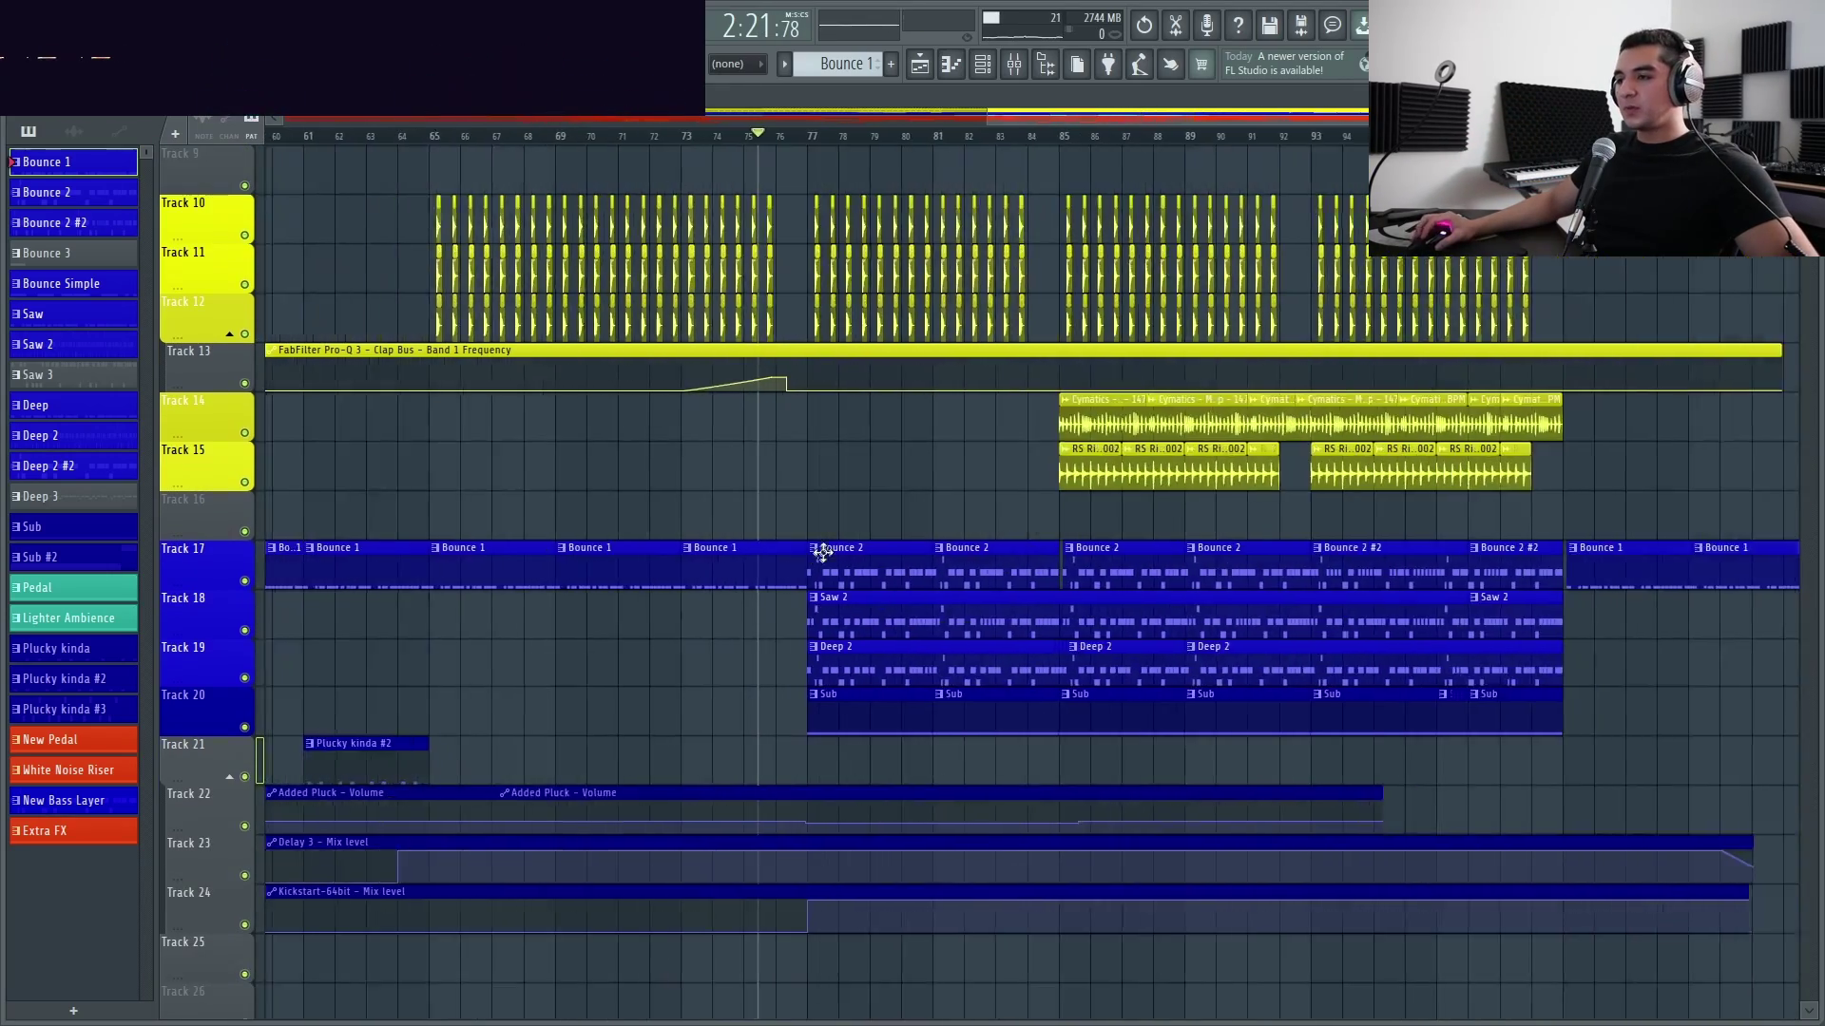
scroll(816, 556, "down", 10)
scroll(869, 538, "up", 10)
scroll(538, 447, "up", 3)
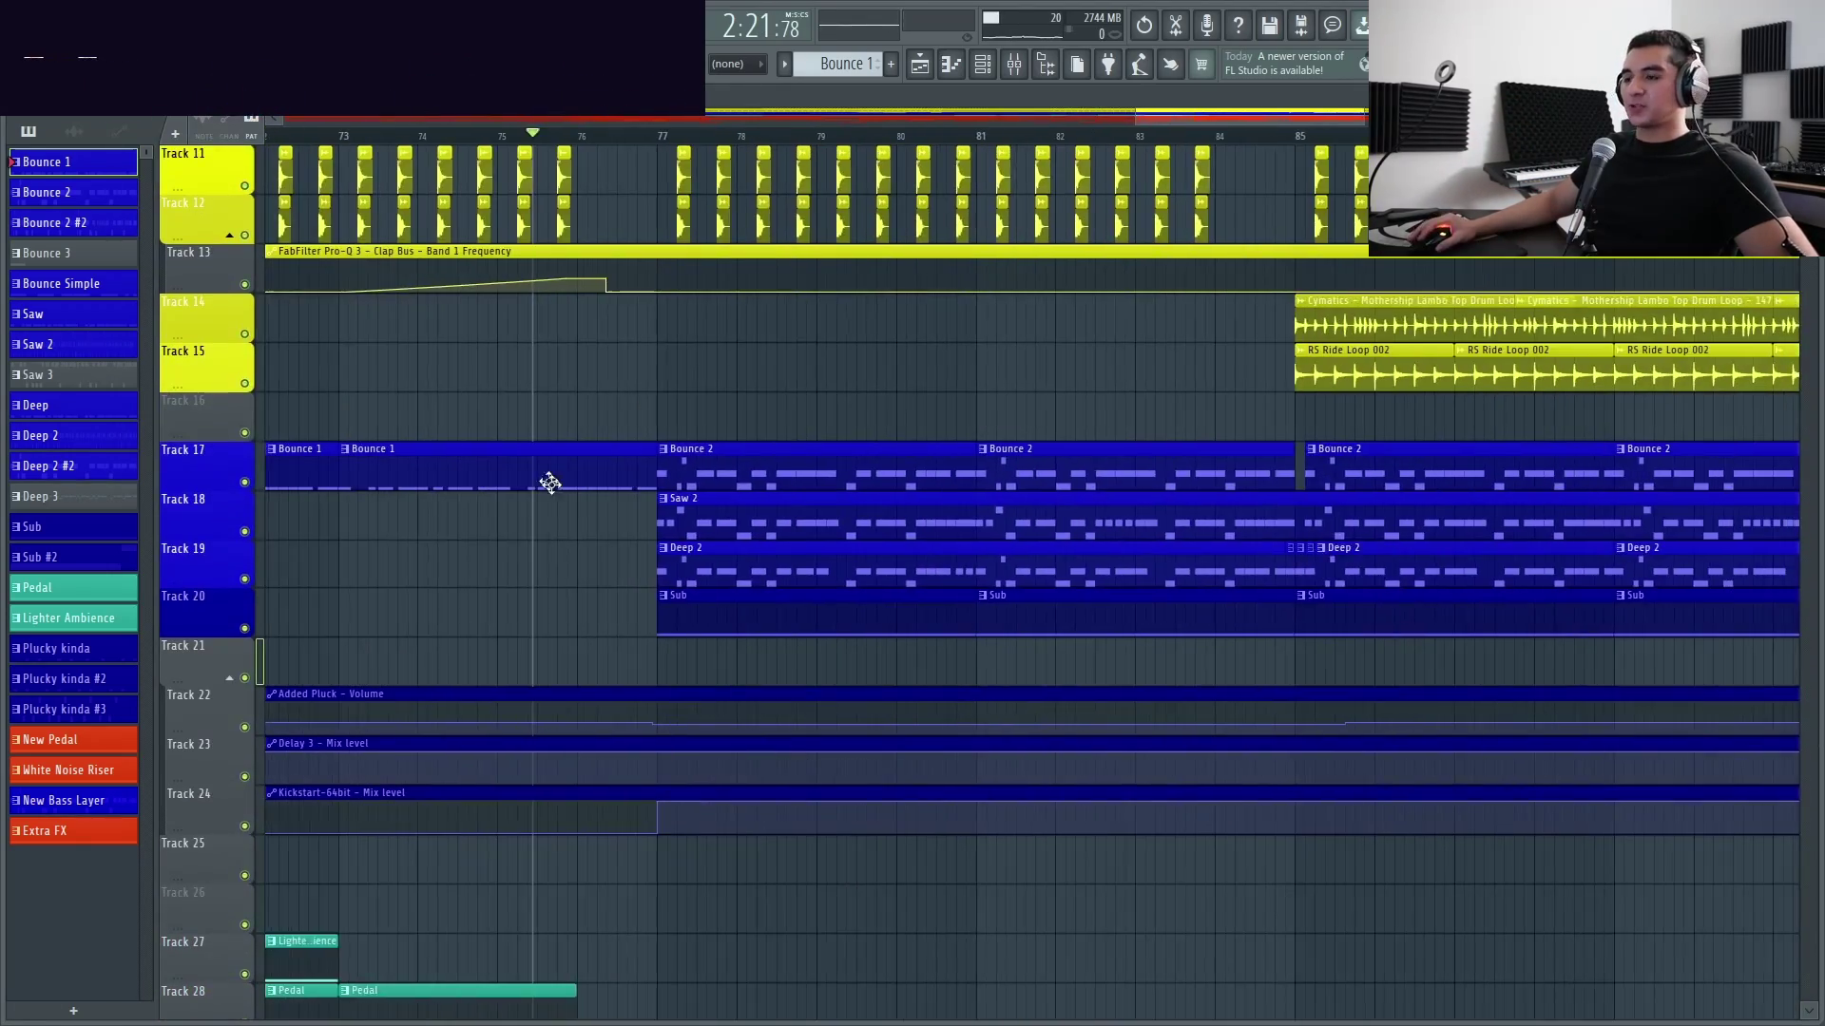
scroll(836, 517, "left", 2)
scroll(1134, 510, "down", 4)
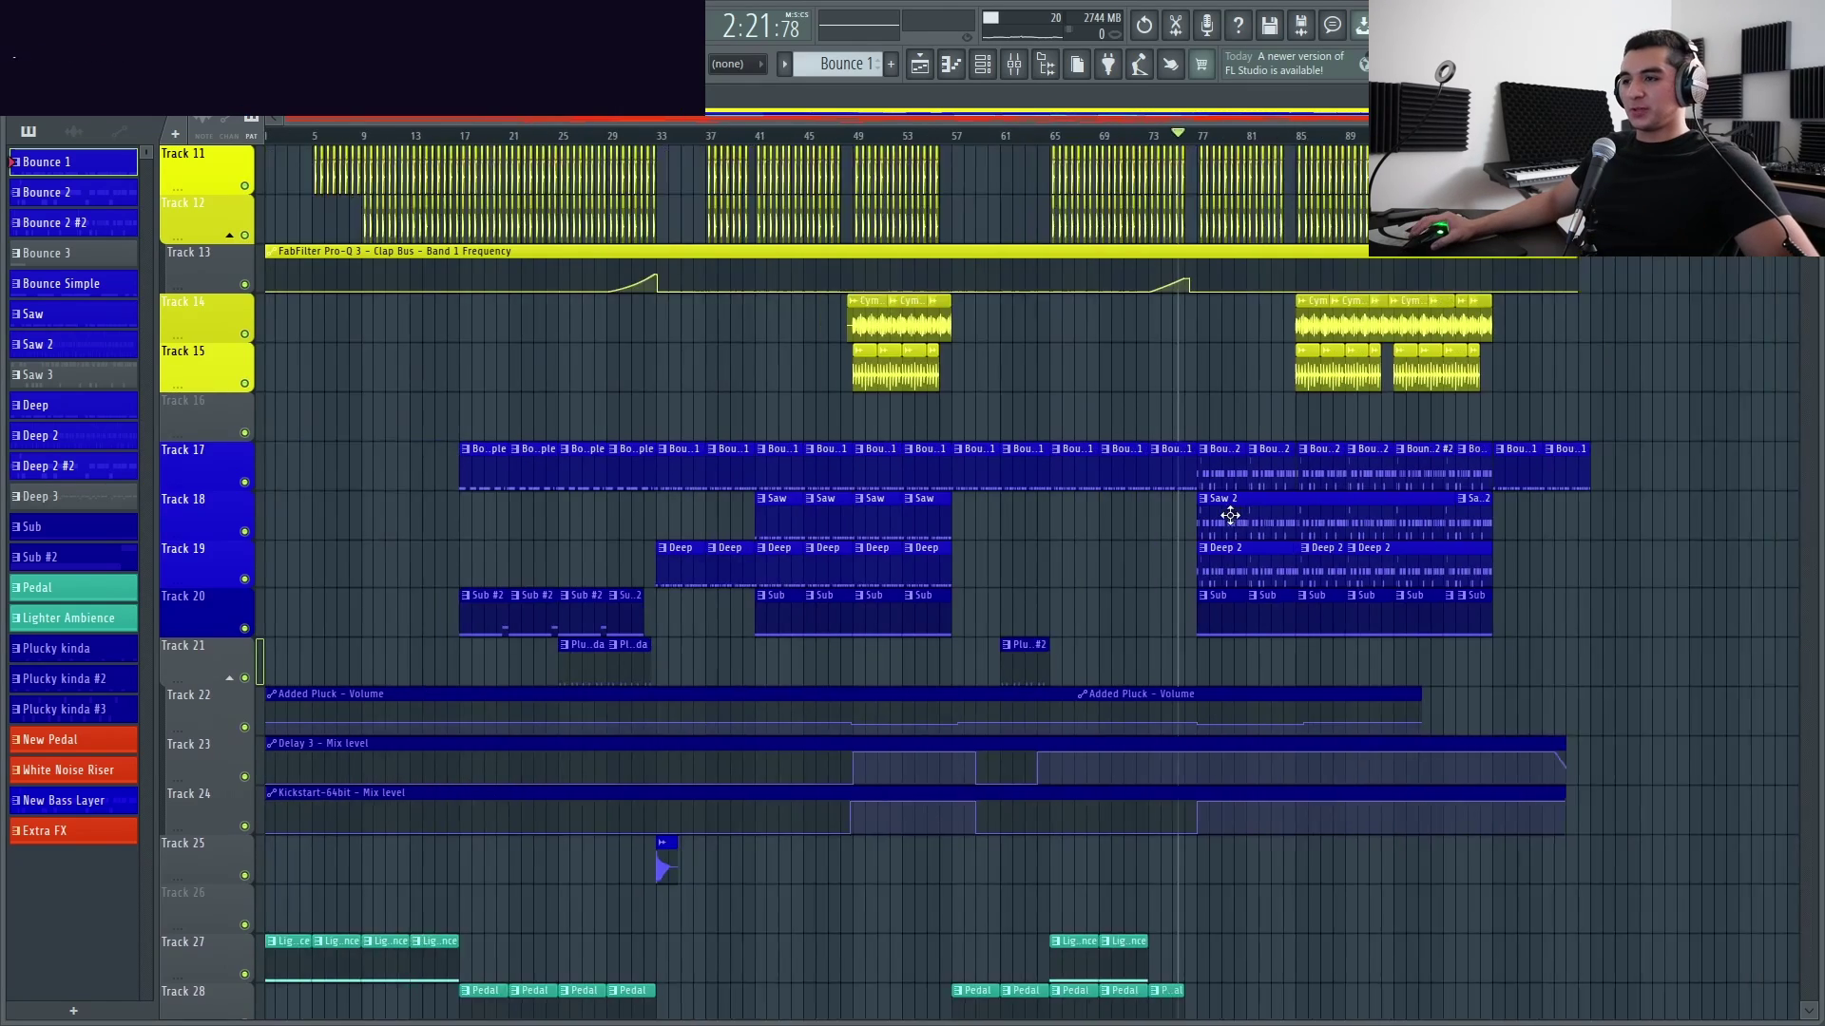
scroll(1222, 509, "down", 2)
scroll(631, 395, "left", 2)
scroll(1026, 269, "up", 2)
scroll(979, 457, "up", 2)
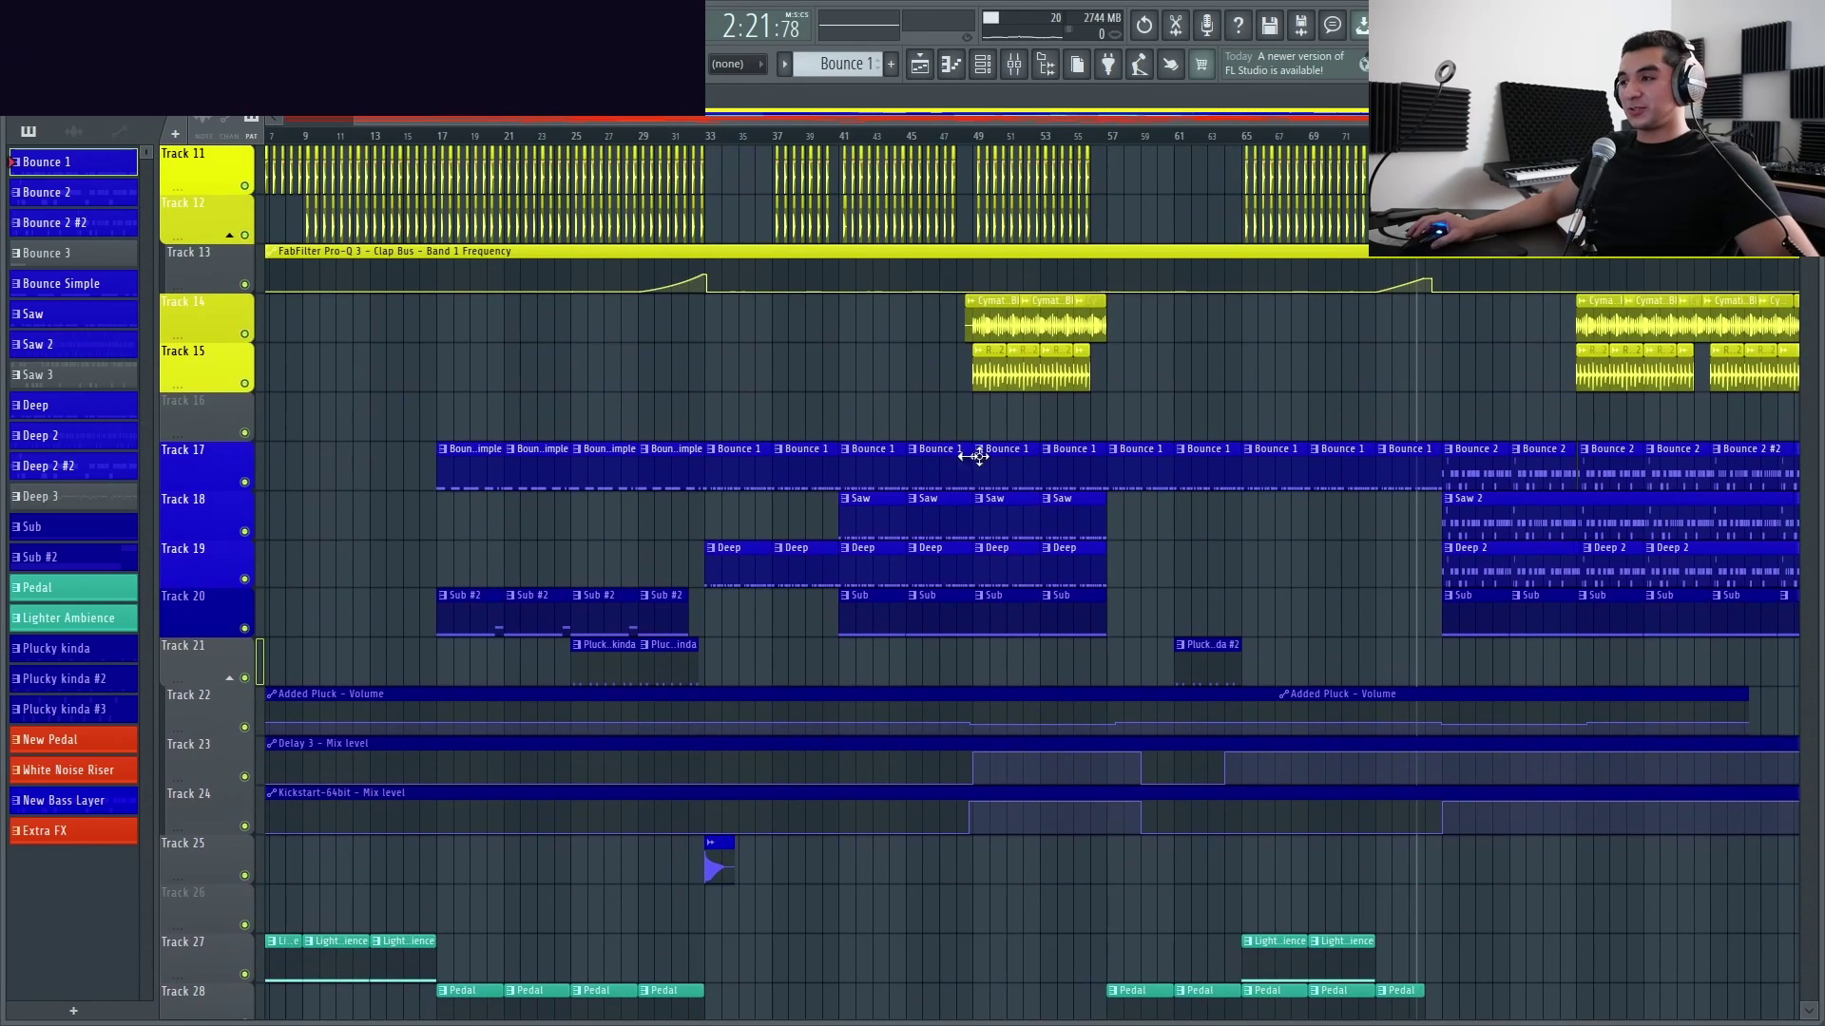
Listen to the Sub #2 pattern in the piano roll and return to the playlist around bar 77
double_click(544, 619)
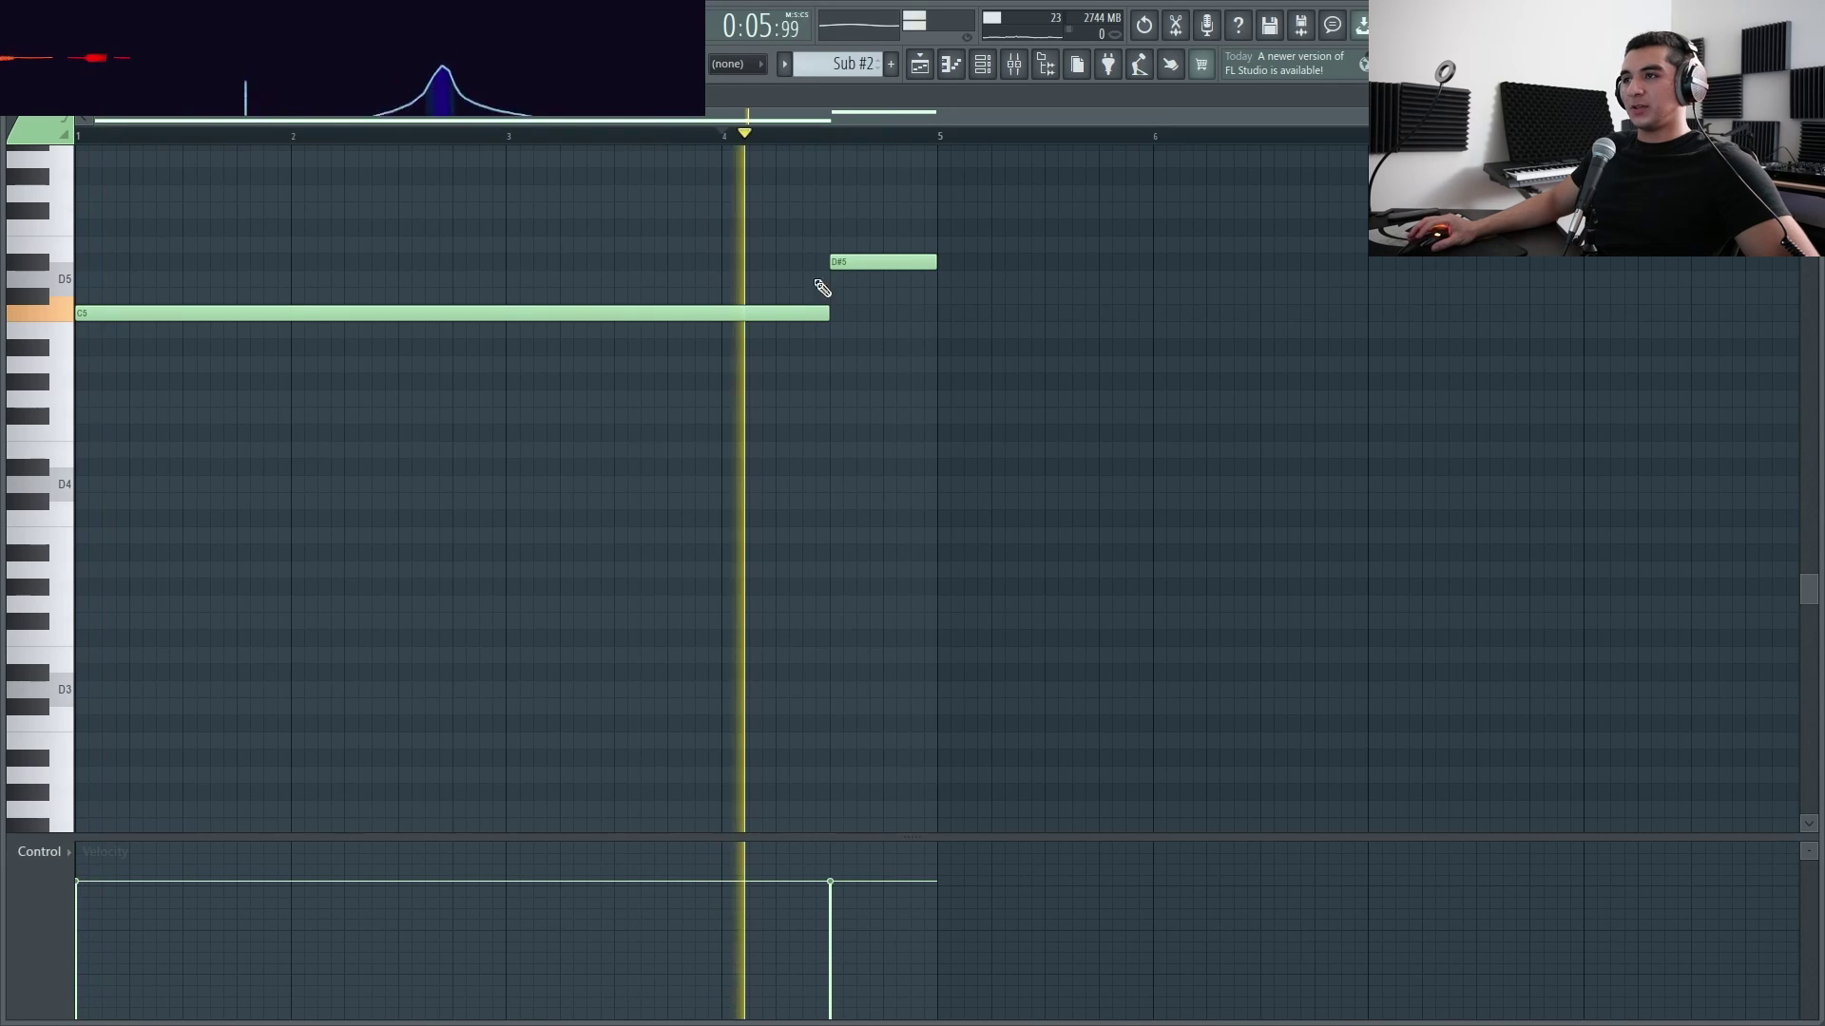
left_click(941, 74)
scroll(1236, 671, "up", 5)
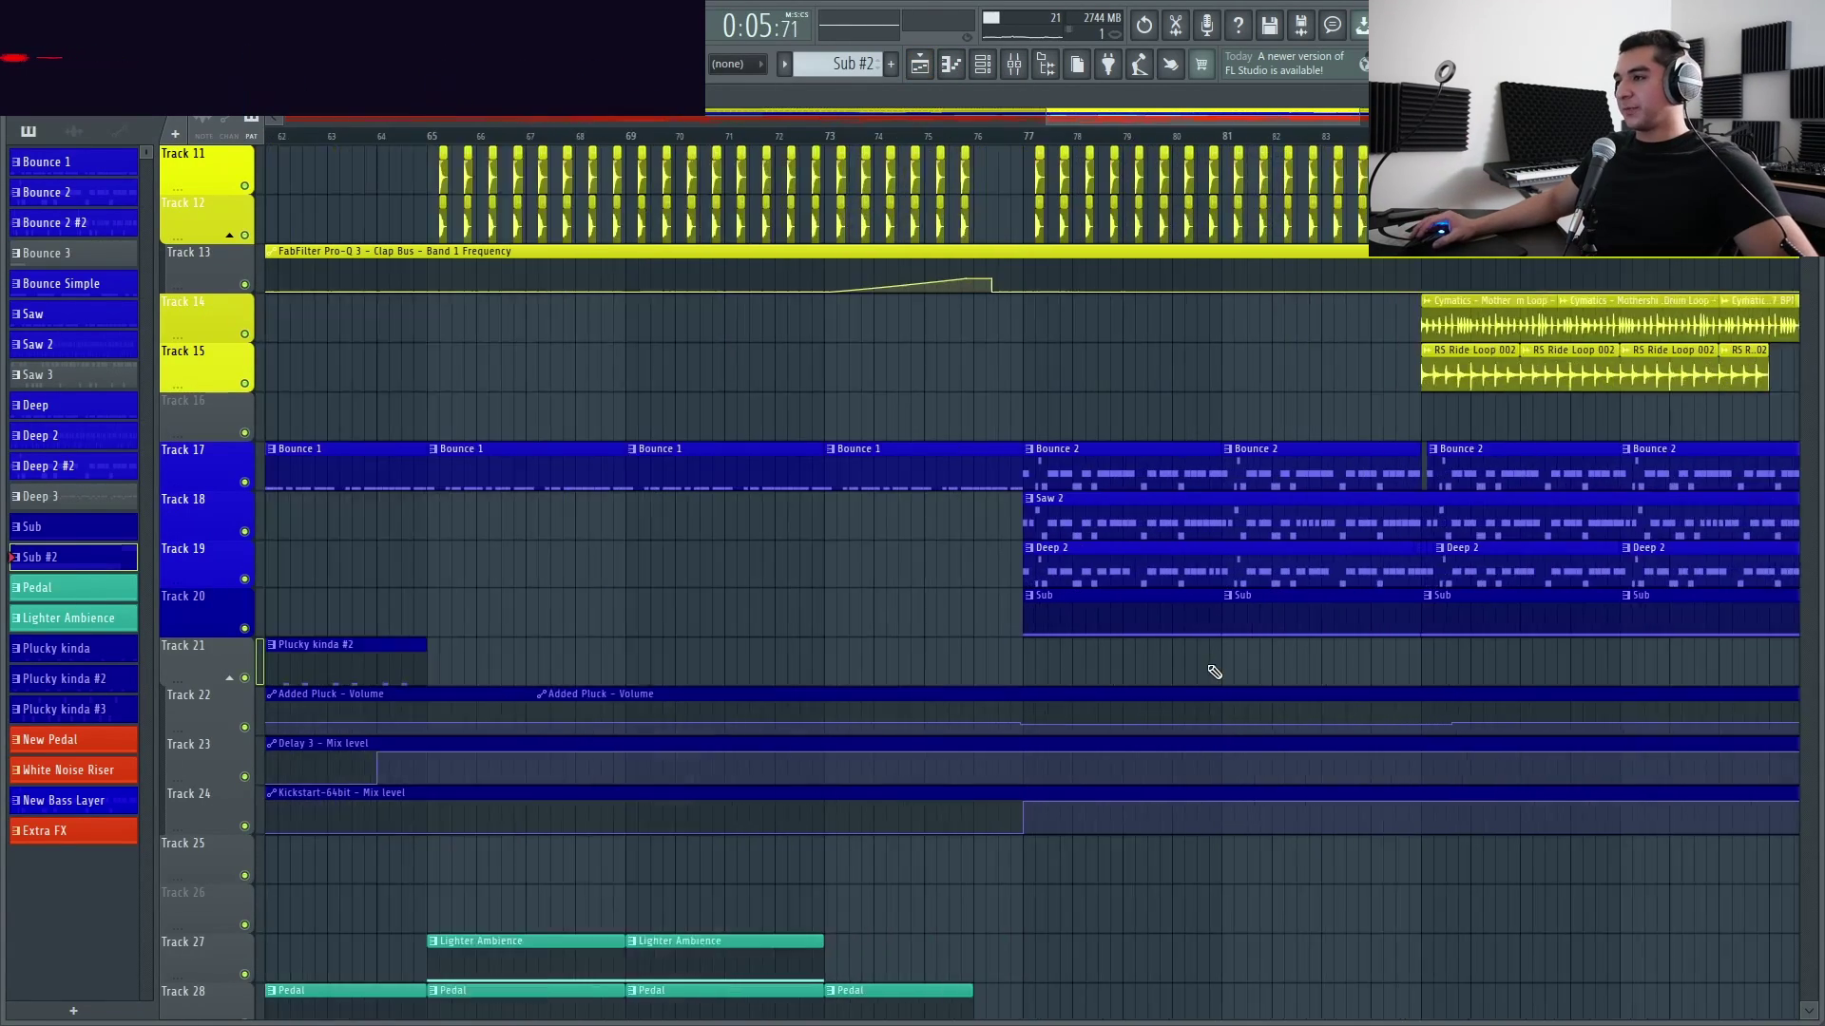
Examine the second drop from bar 77 across the Bounce, Saw, Deep and Sub layers and the effects tracks
scroll(879, 177, "up", 1)
scroll(823, 511, "down", 3)
scroll(611, 539, "up", 3)
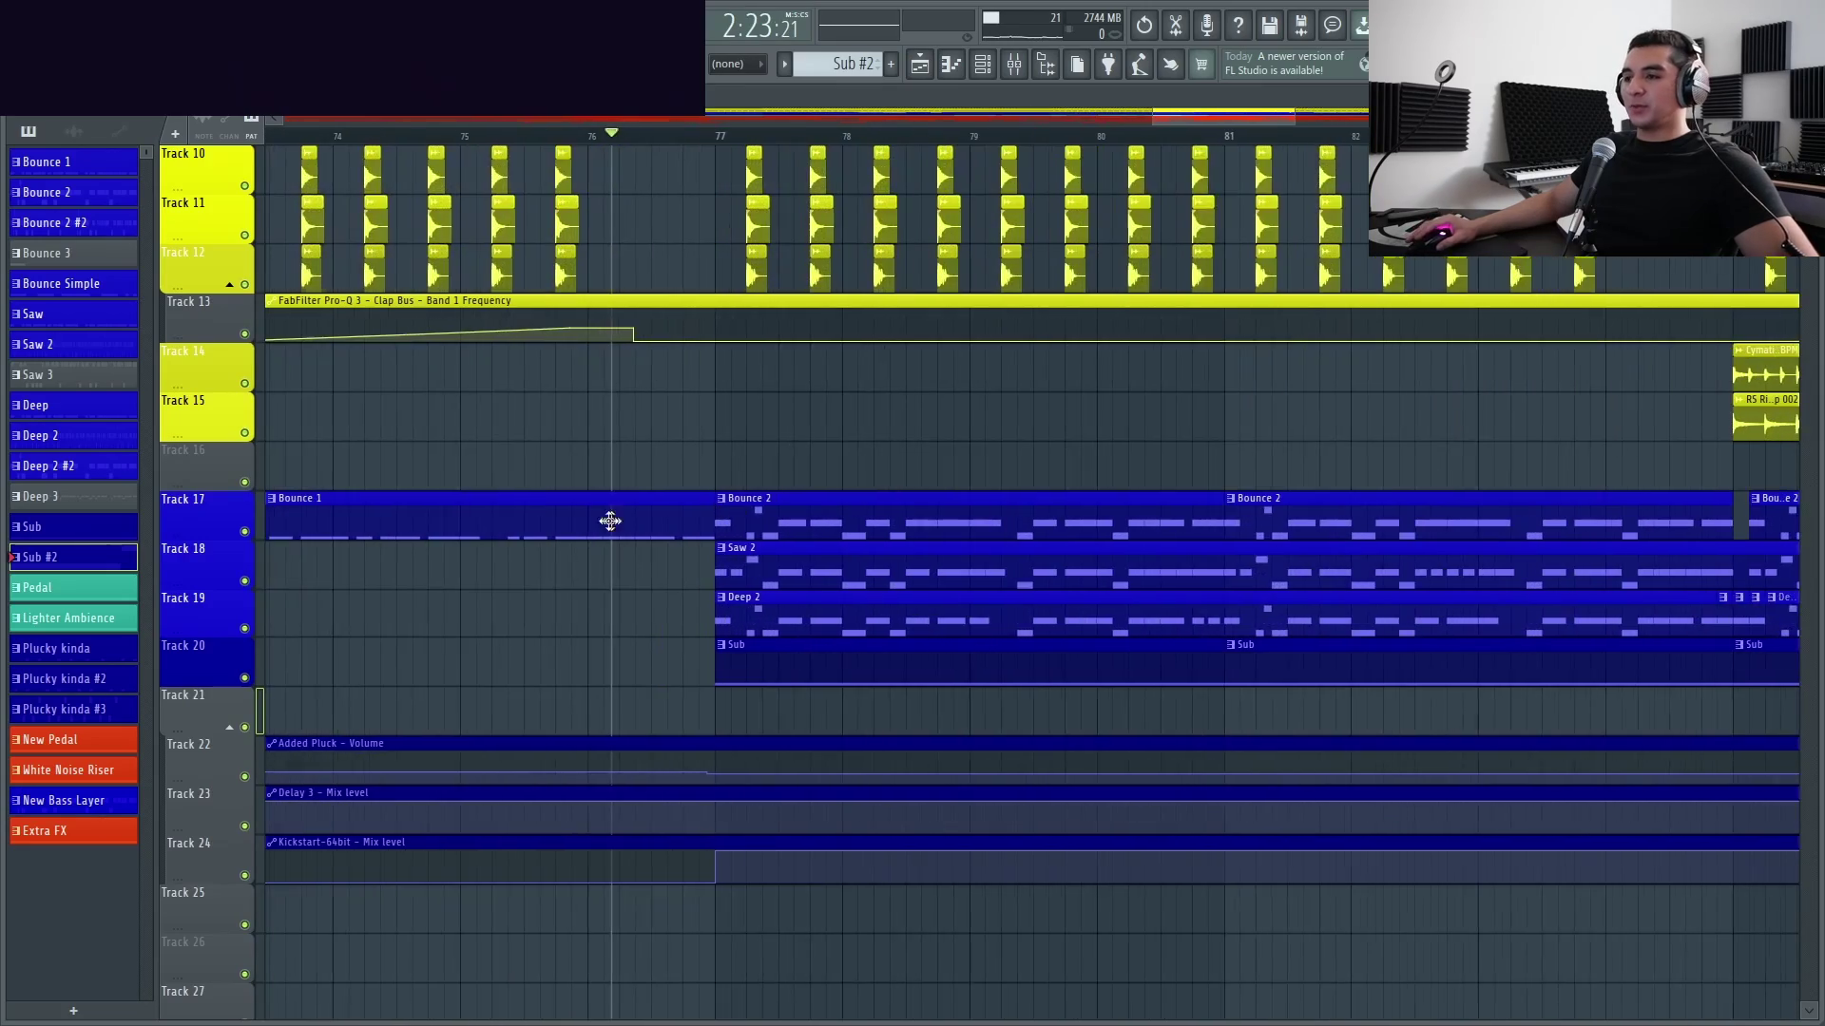
scroll(989, 518, "down", 2)
scroll(1181, 517, "up", 5)
scroll(1331, 598, "down", 5)
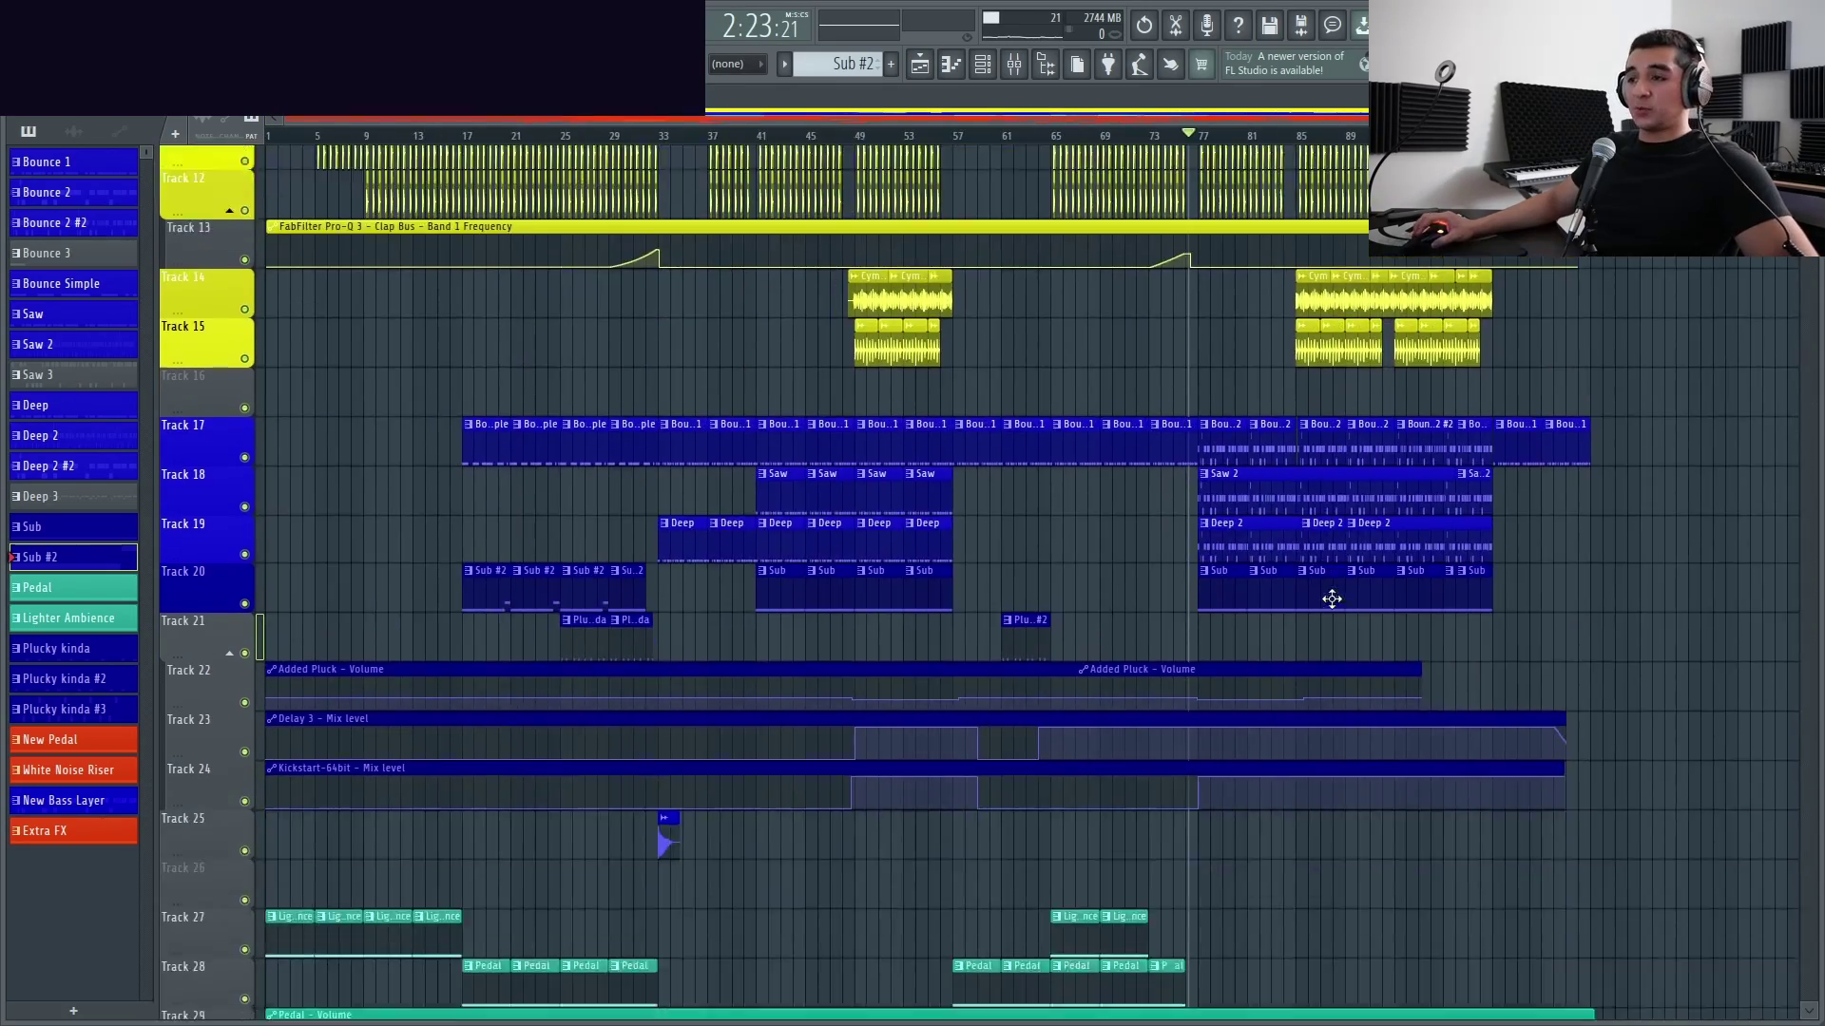
scroll(1523, 603, "up", 10)
scroll(1359, 739, "down", 4)
scroll(865, 660, "down", 9)
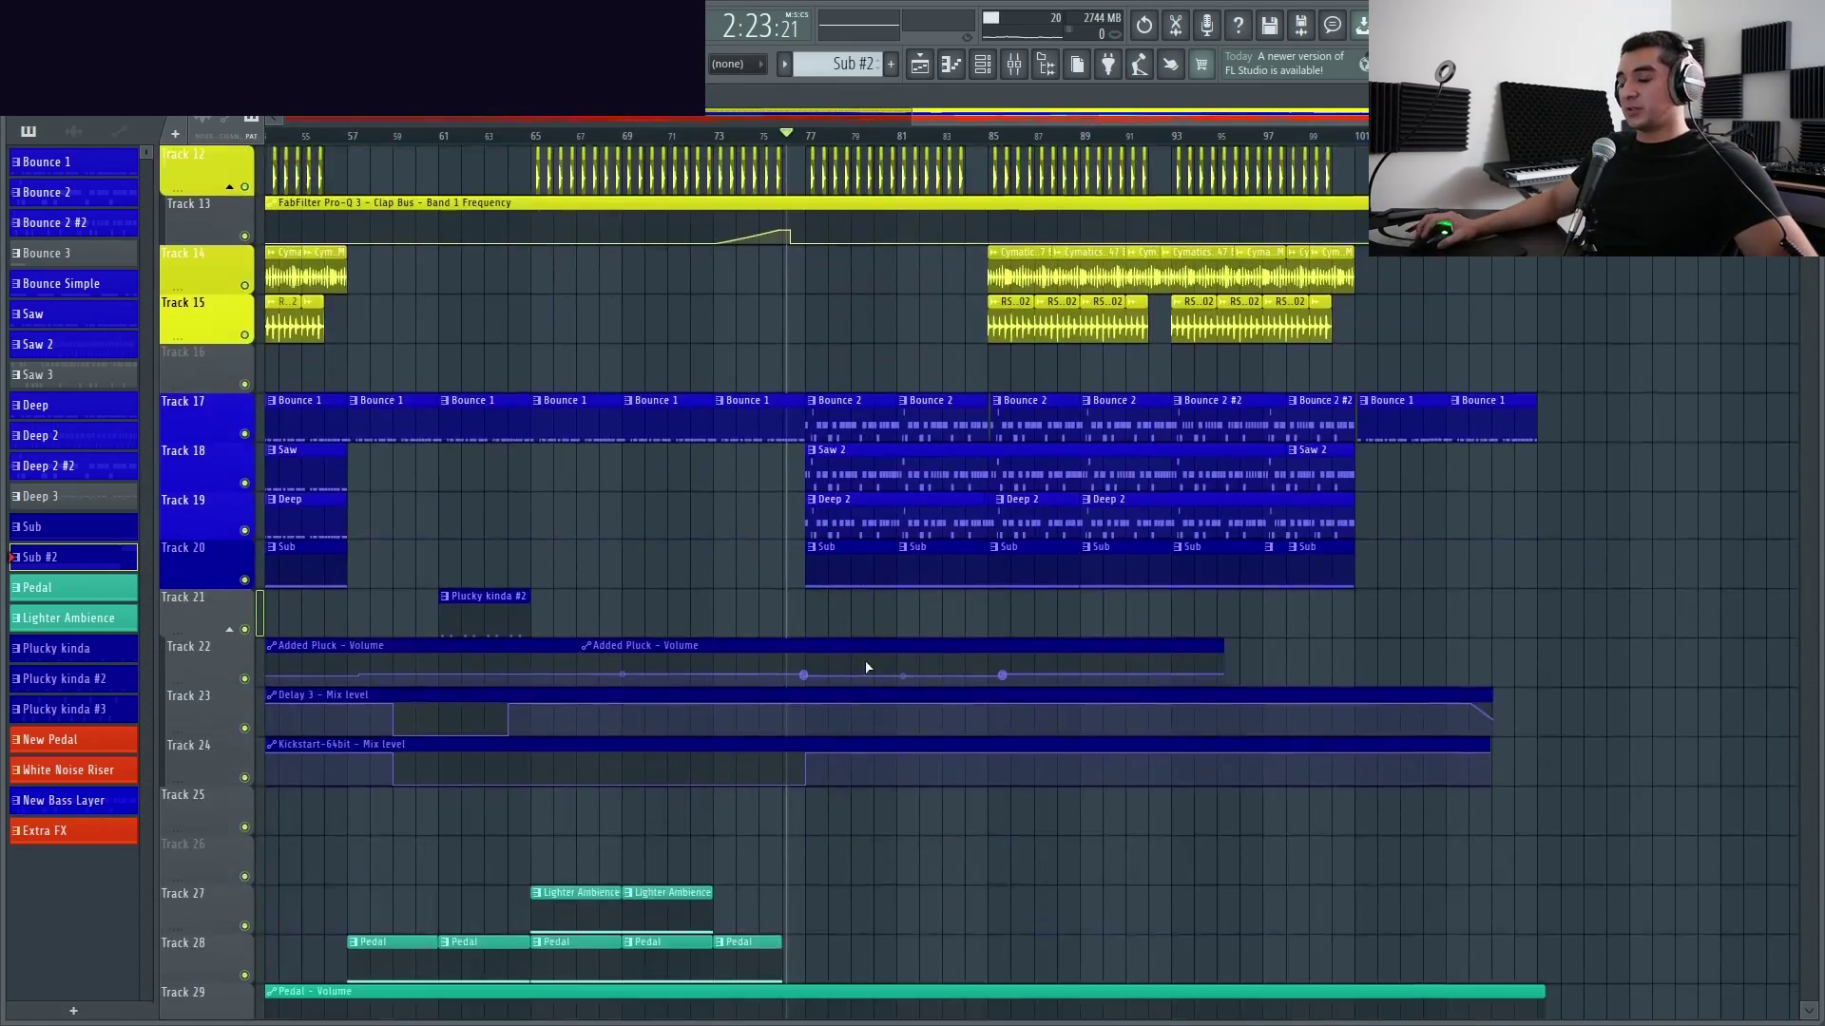
scroll(1050, 589, "up", 3)
scroll(1103, 475, "down", 5)
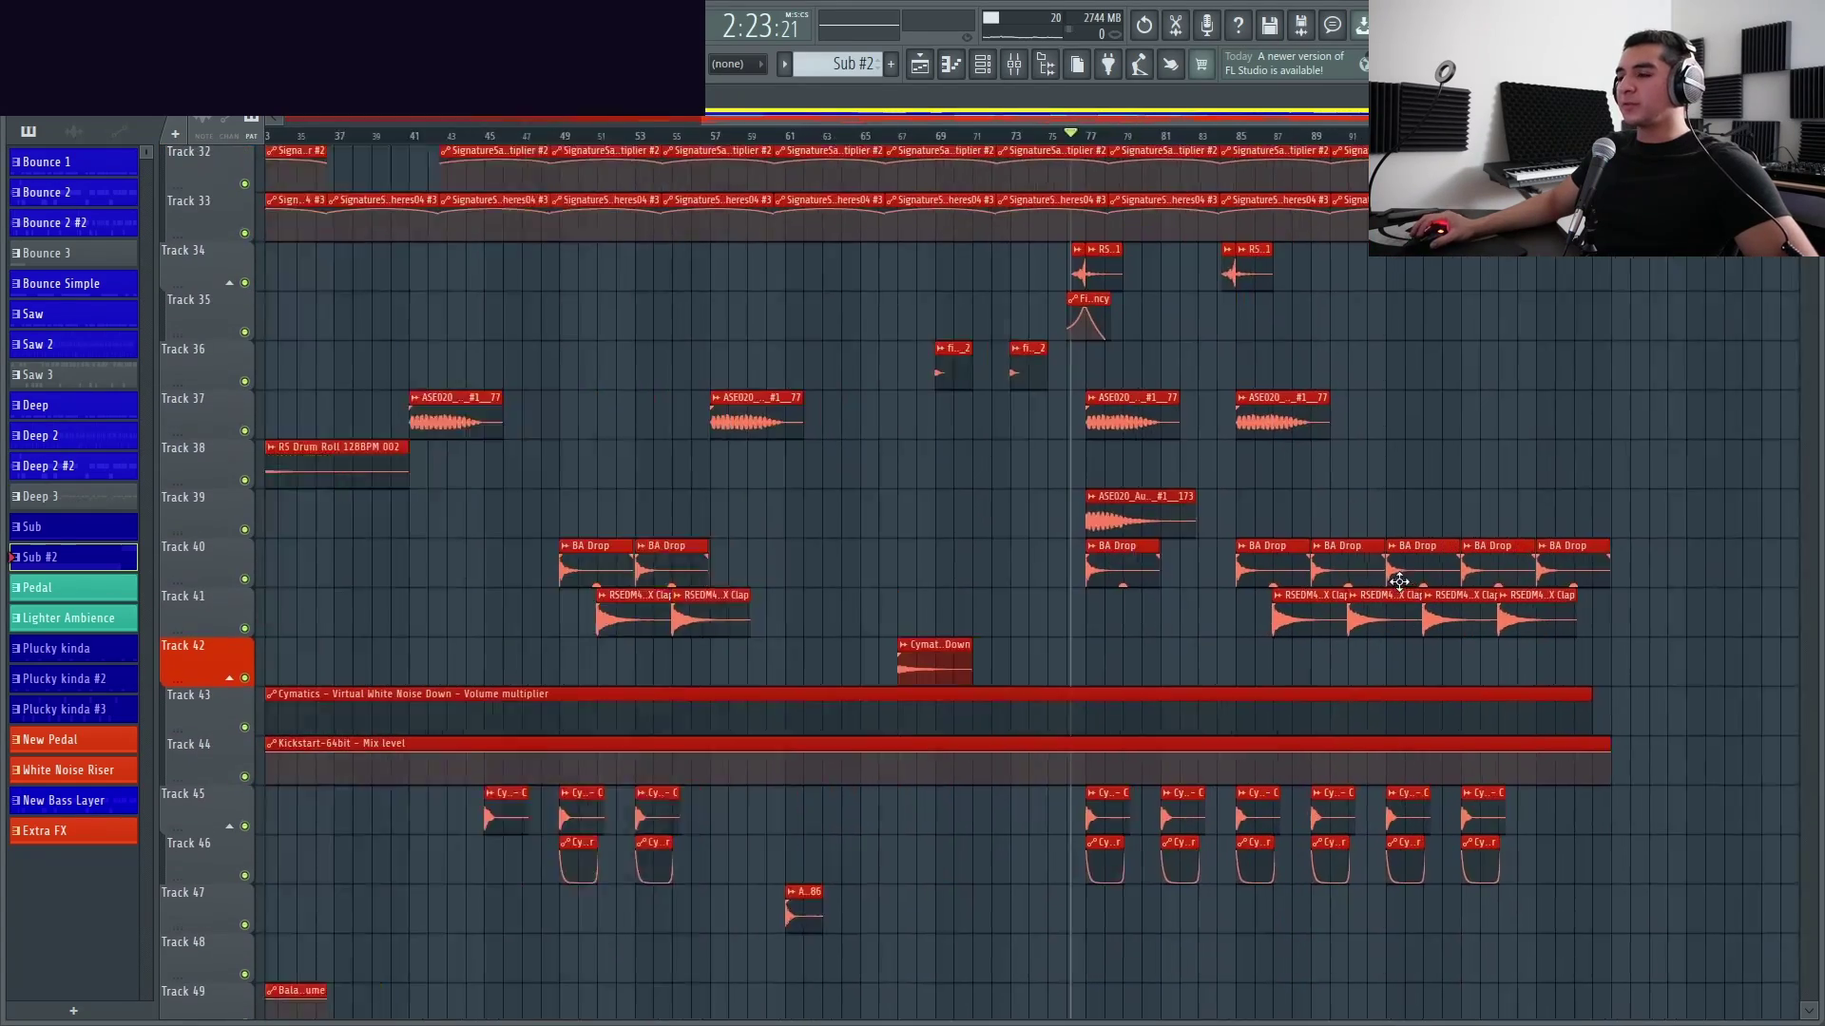
scroll(1102, 469, "down", 3)
scroll(1141, 494, "down", 6)
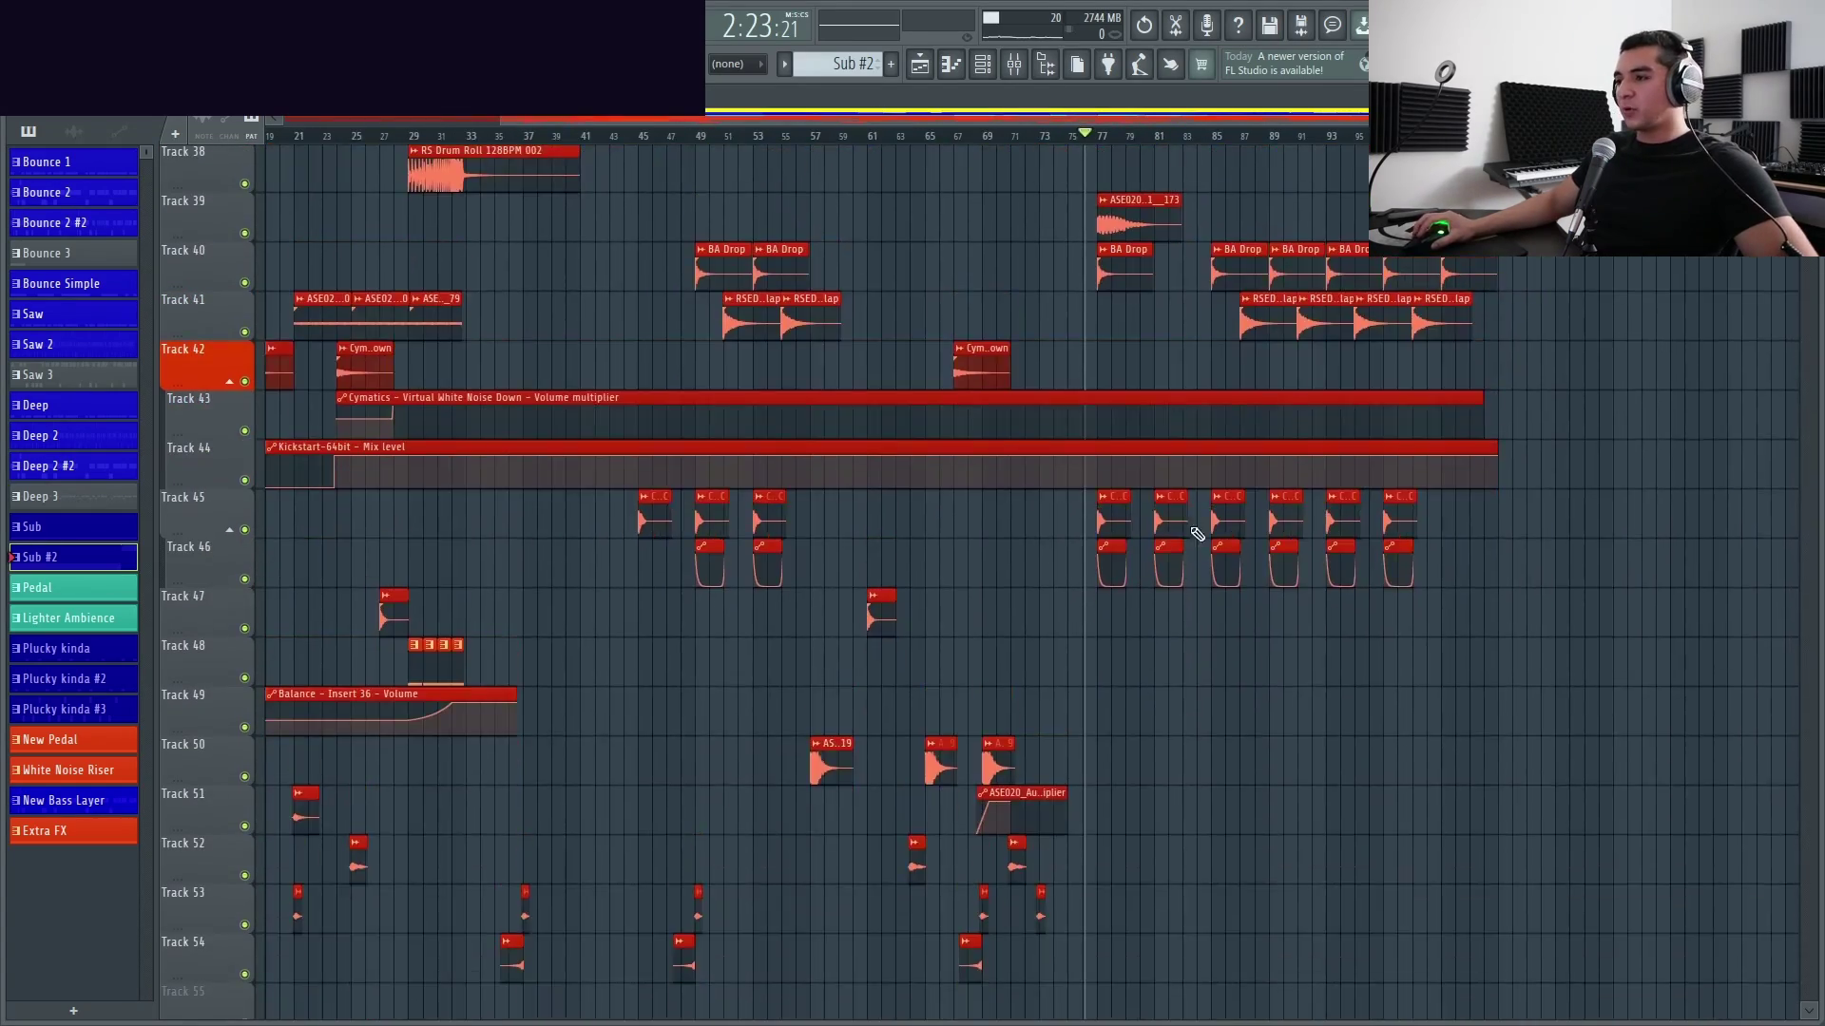
Check the Cymatics BASS Hallway sample at bar 77 on Track 45, then close its settings
scroll(1054, 526, "up", 8)
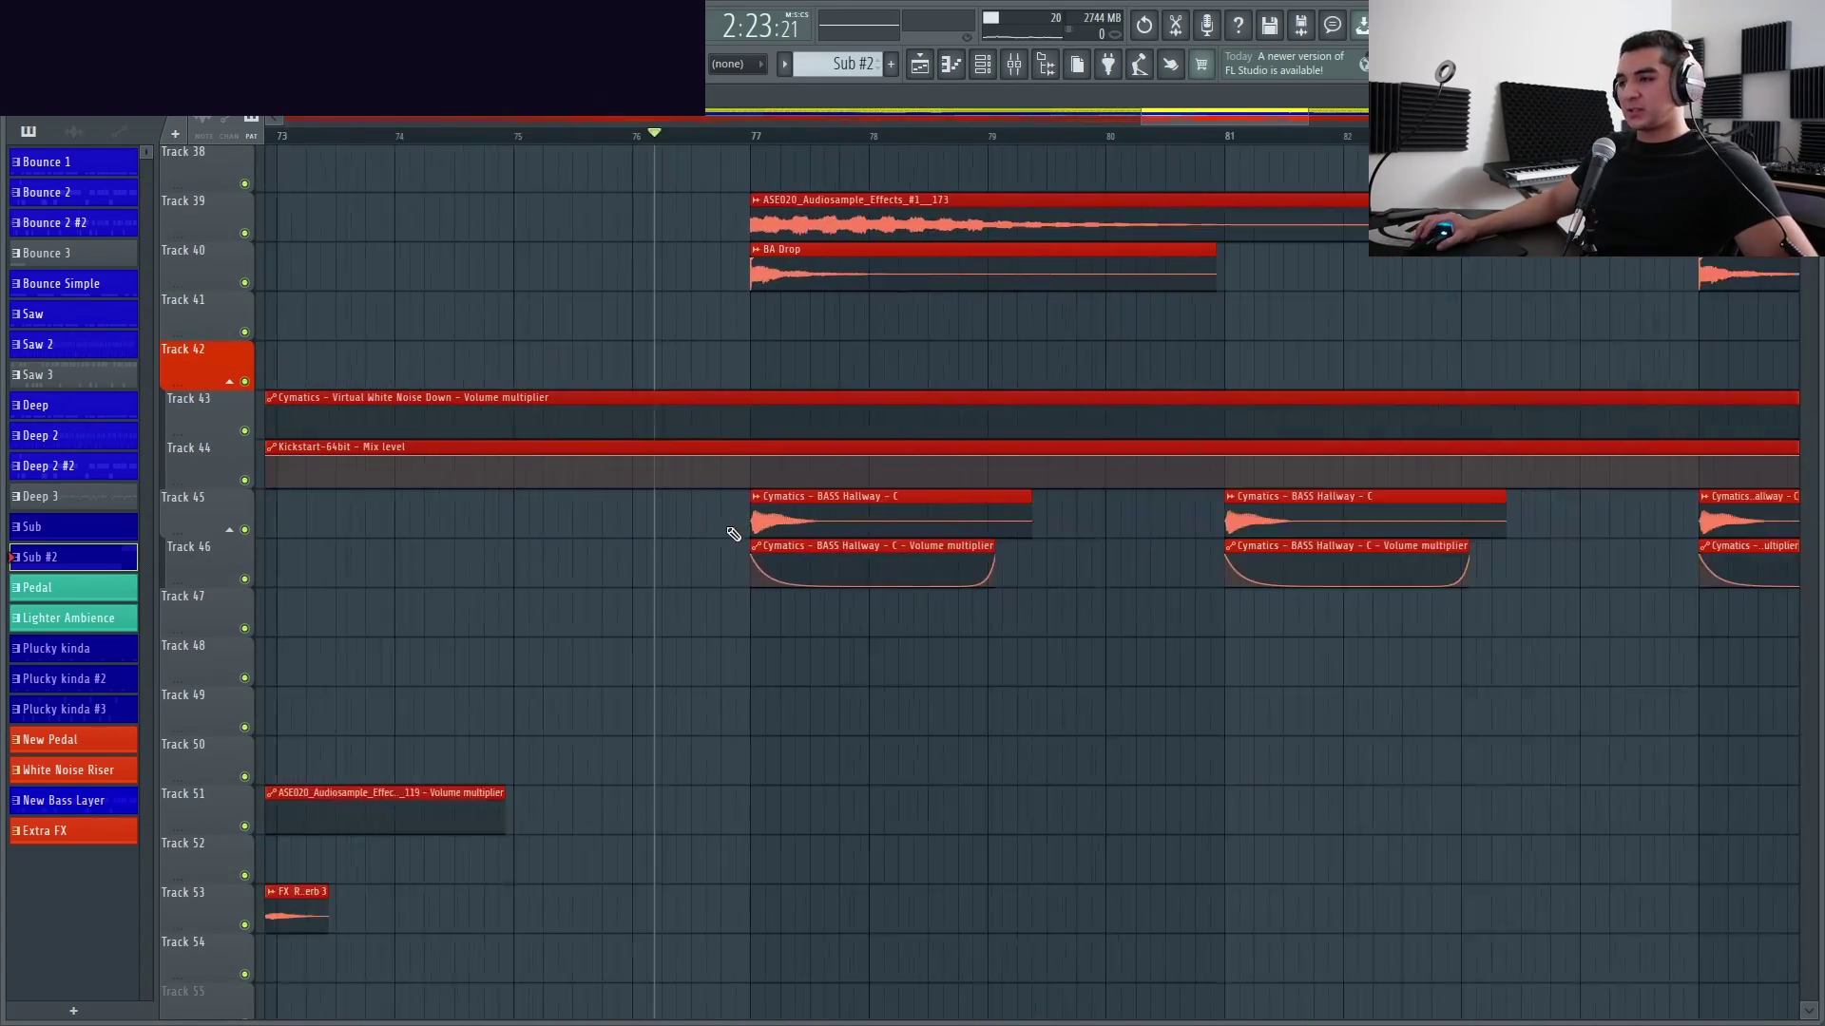
scroll(761, 517, "up", 3)
scroll(762, 517, "down", 5)
double_click(762, 517)
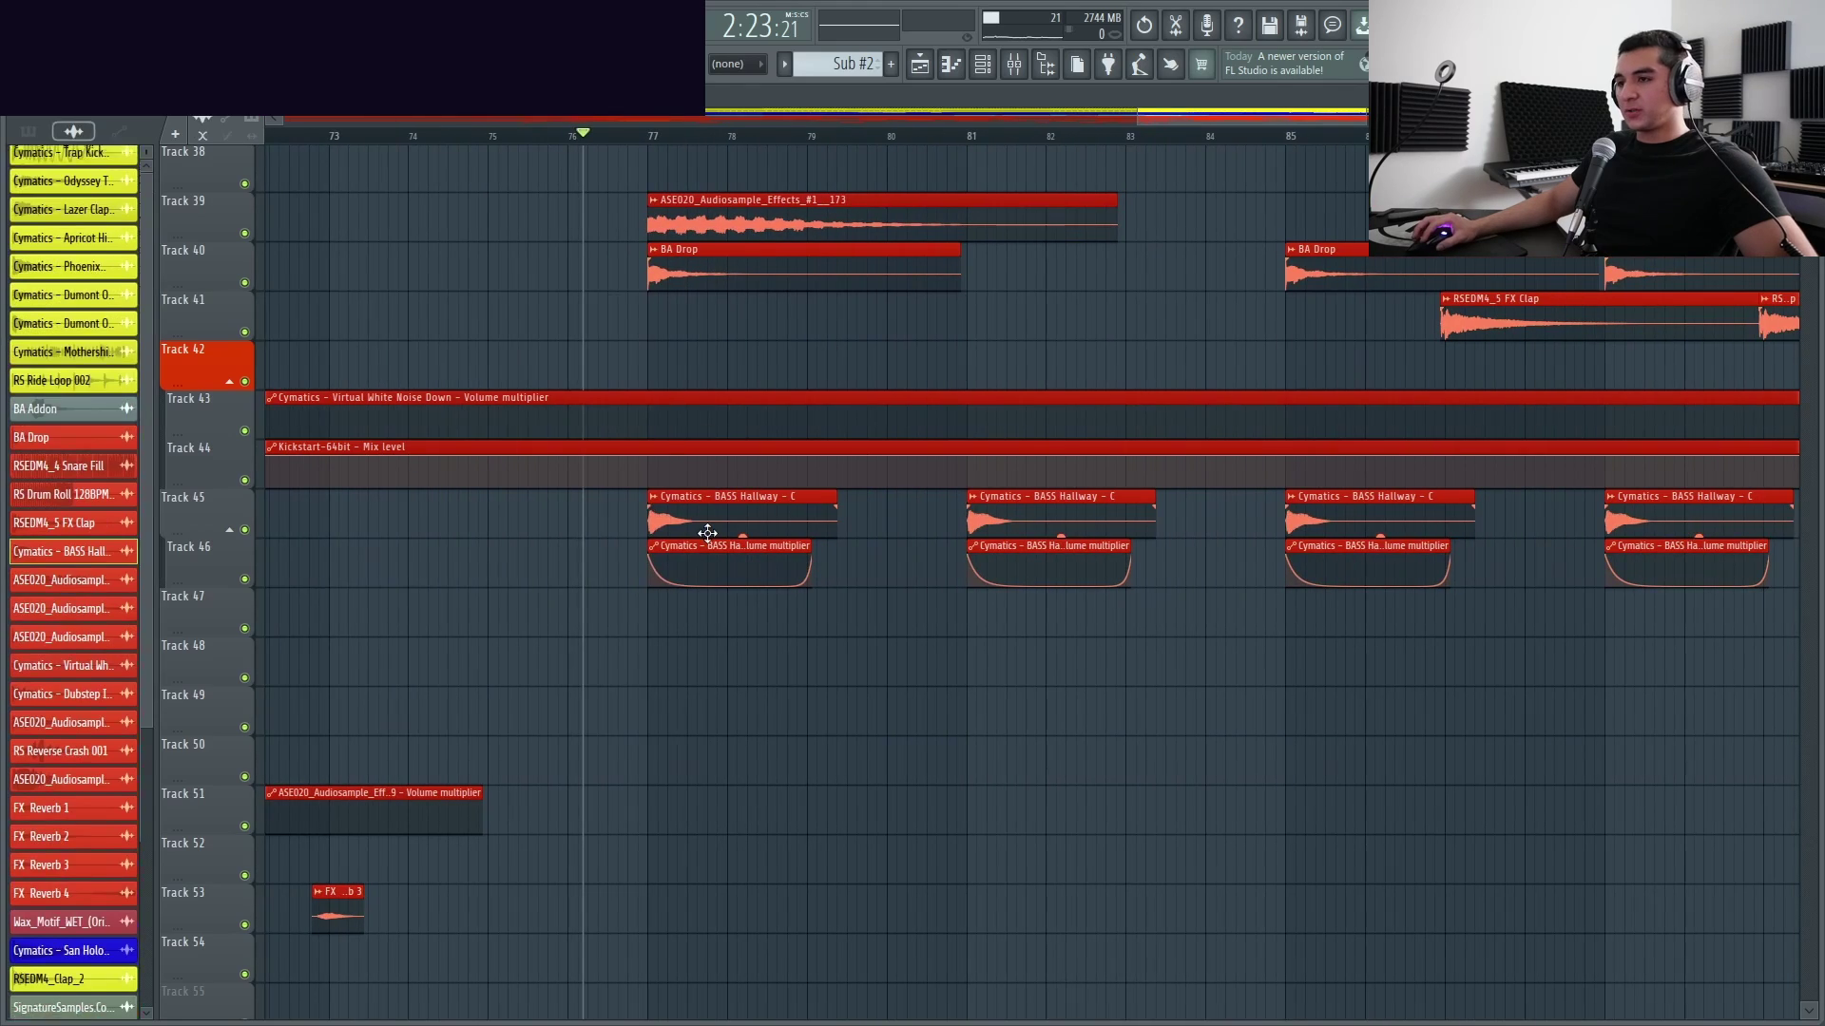
key("Escape")
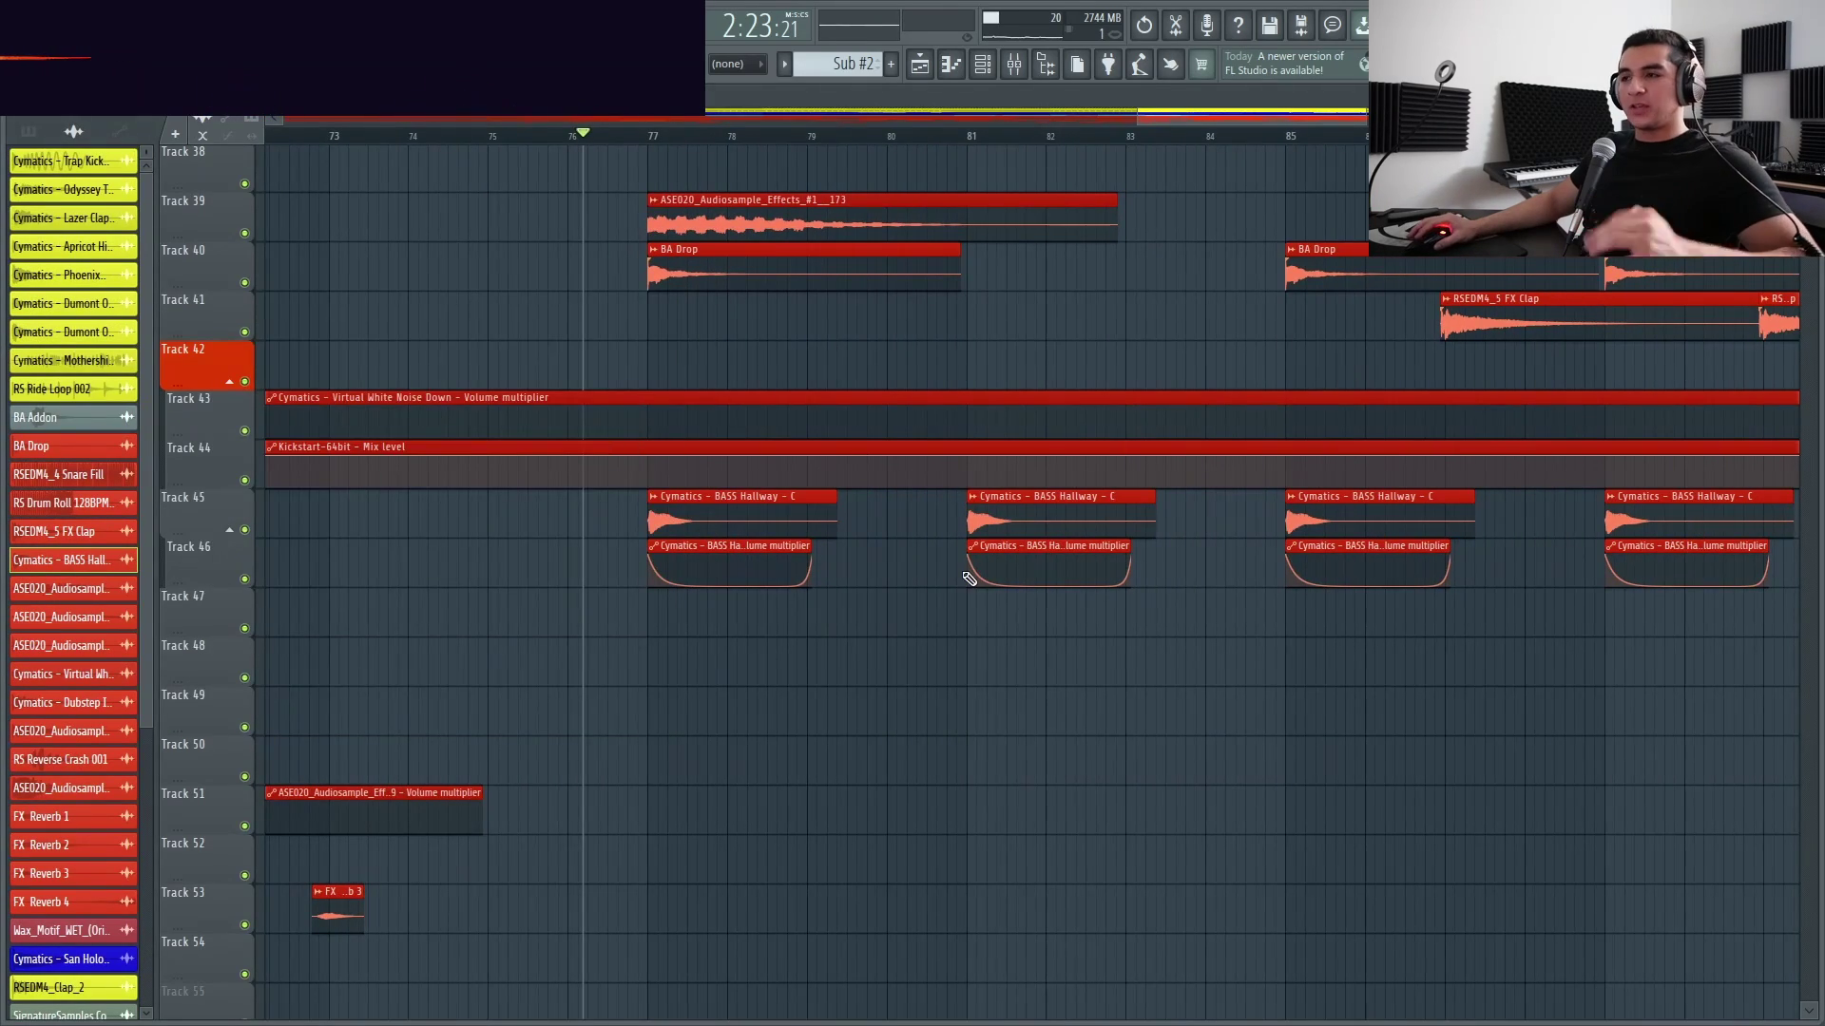
Look over the drum tracks and the bass layers at the start of the second drop
scroll(969, 578, "down", 6)
scroll(1226, 555, "up", 10)
scroll(1226, 555, "up", 12)
scroll(998, 652, "up", 5)
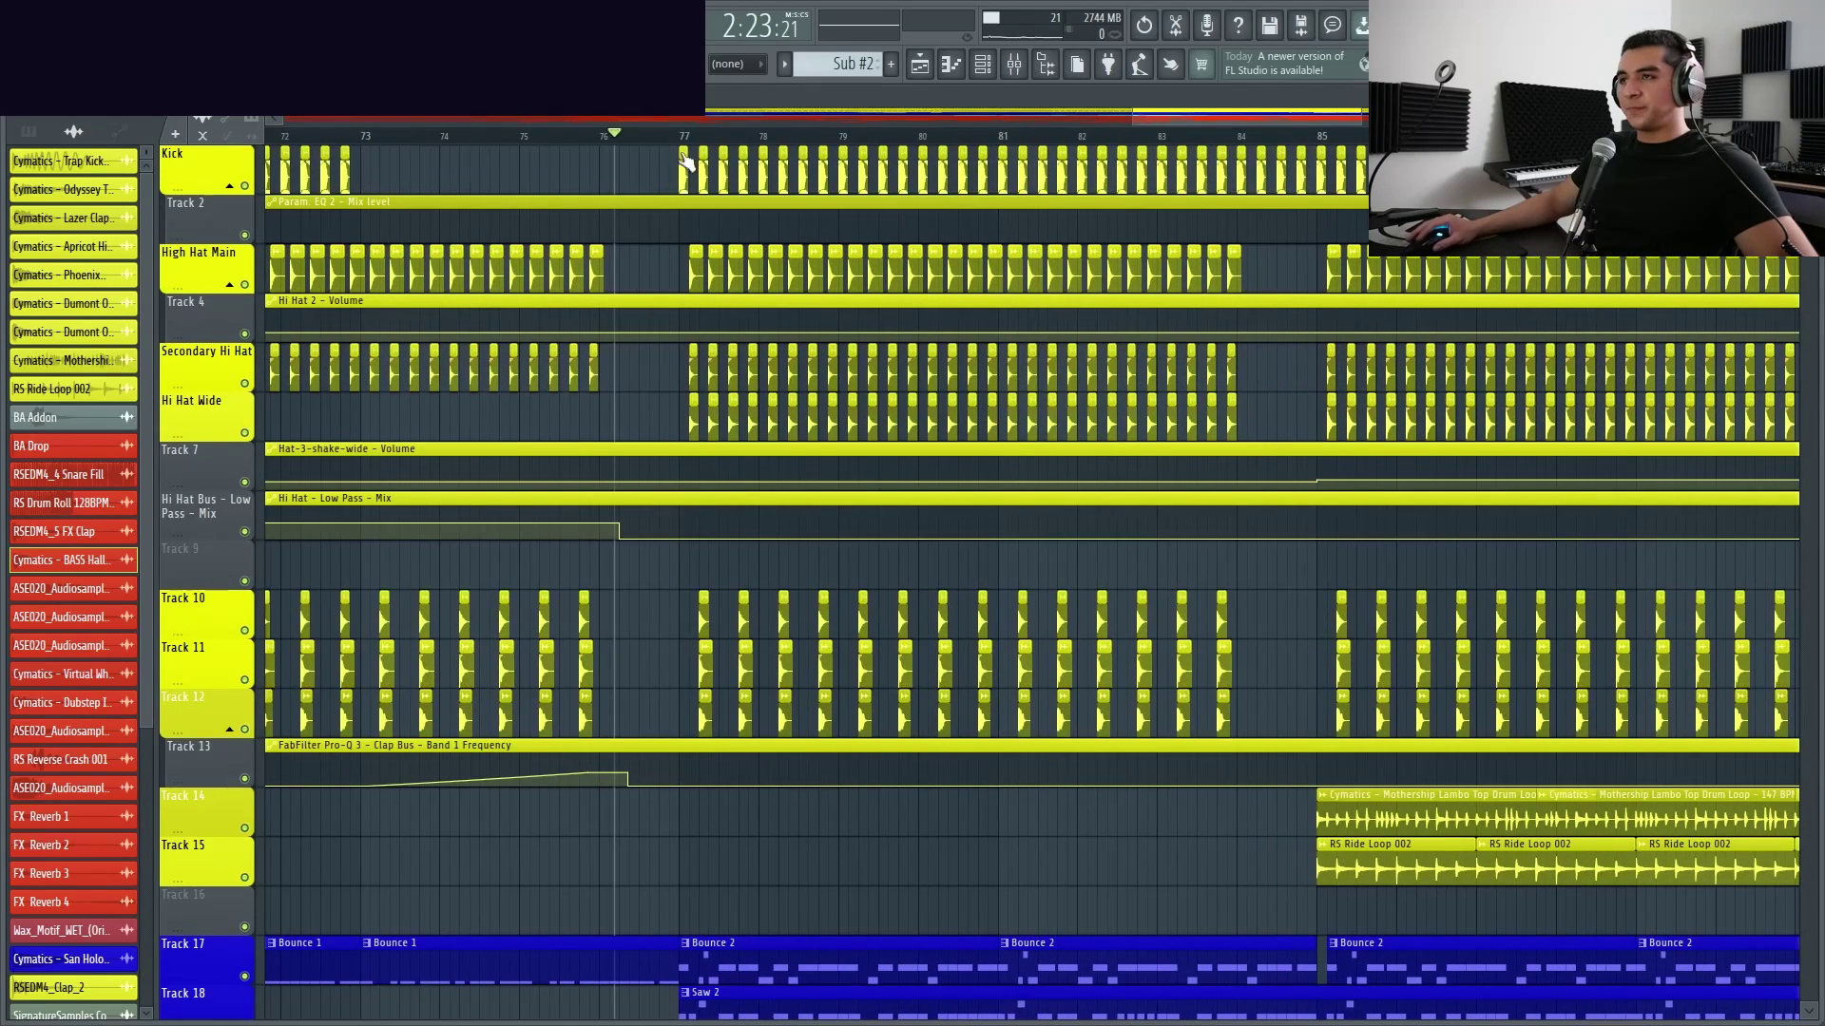
scroll(761, 448, "down", 6)
scroll(762, 411, "up", 2)
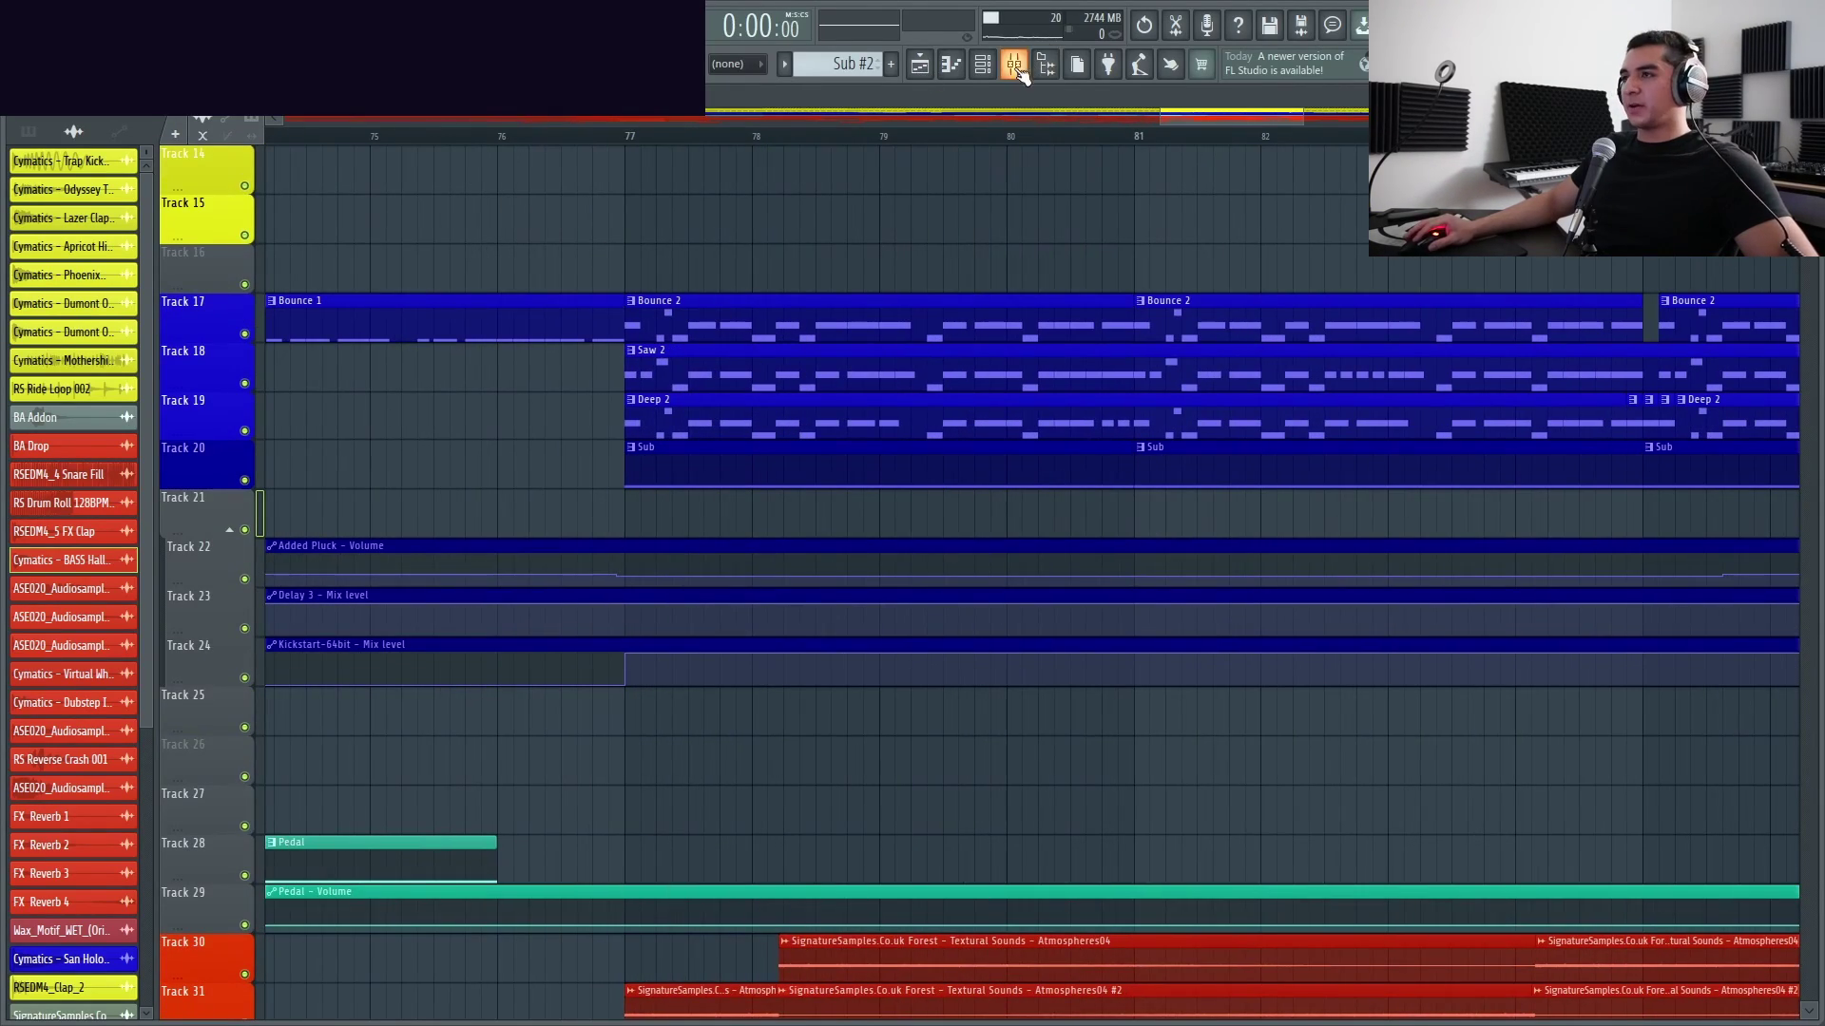
Open the Bounce 2 pattern in the piano roll, listen to its notes and return to the playlist
left_click(95, 189)
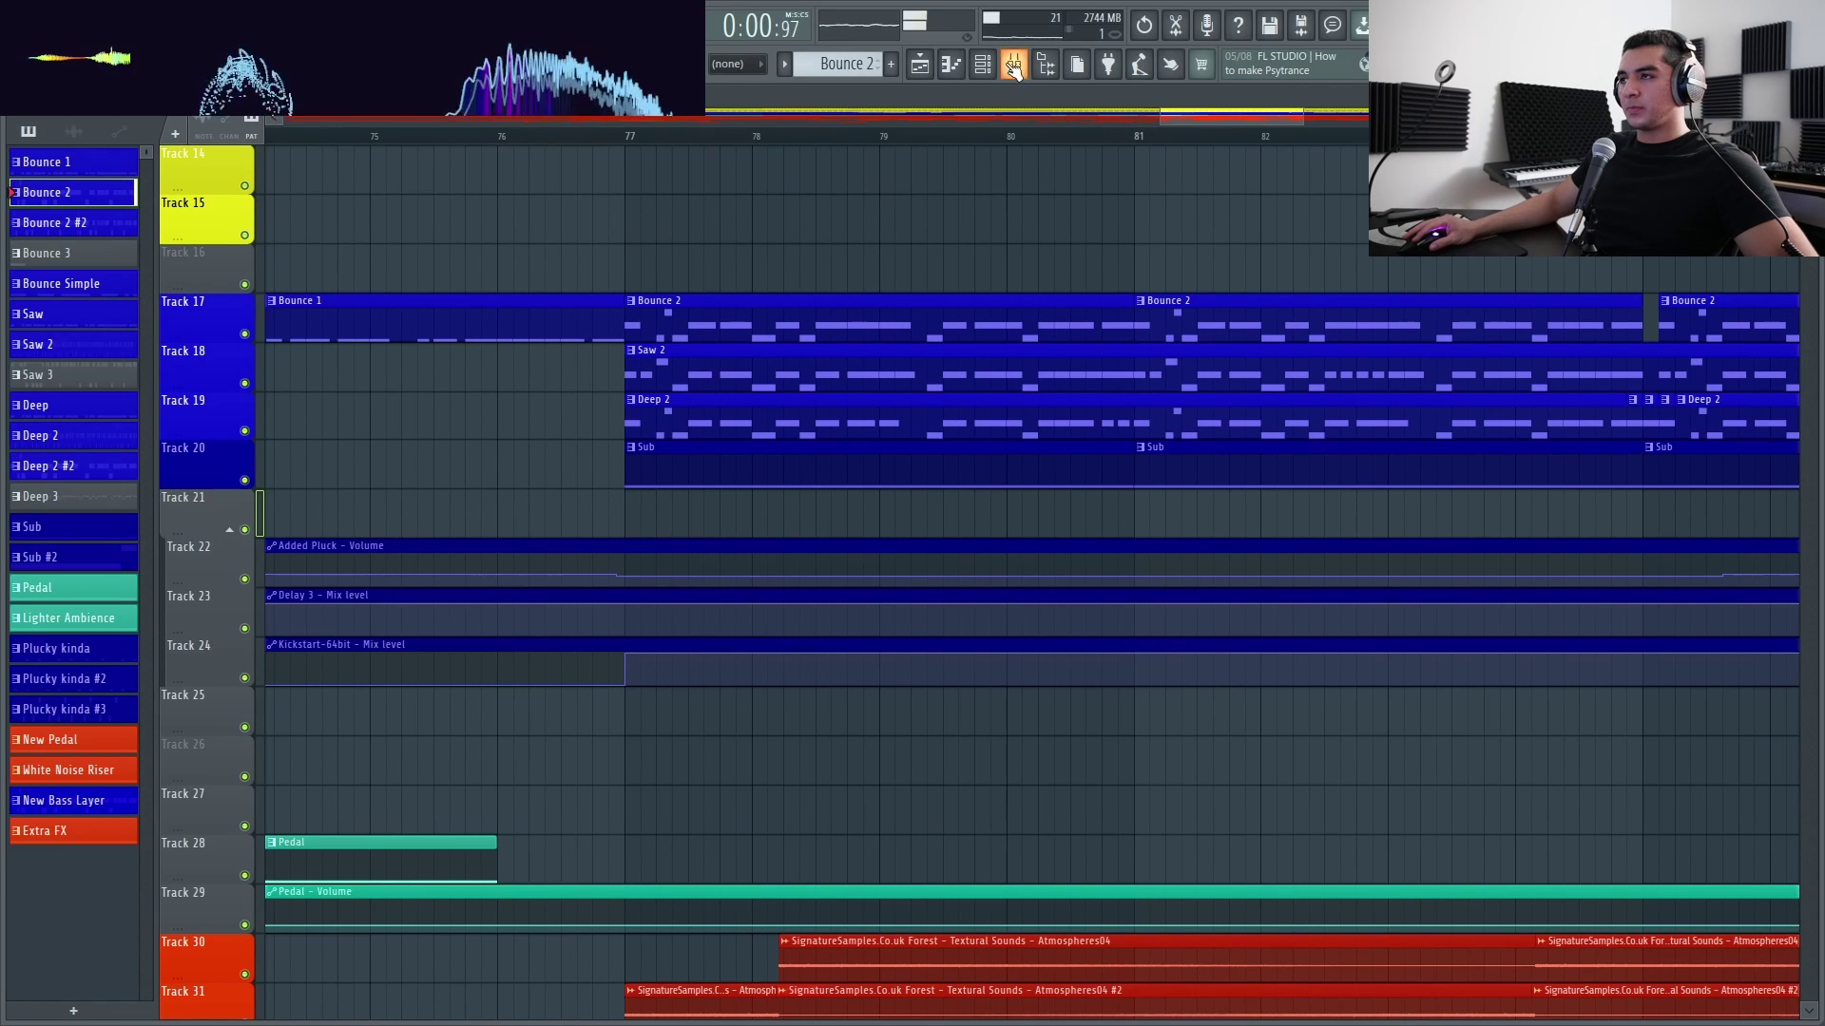
double_click(675, 306)
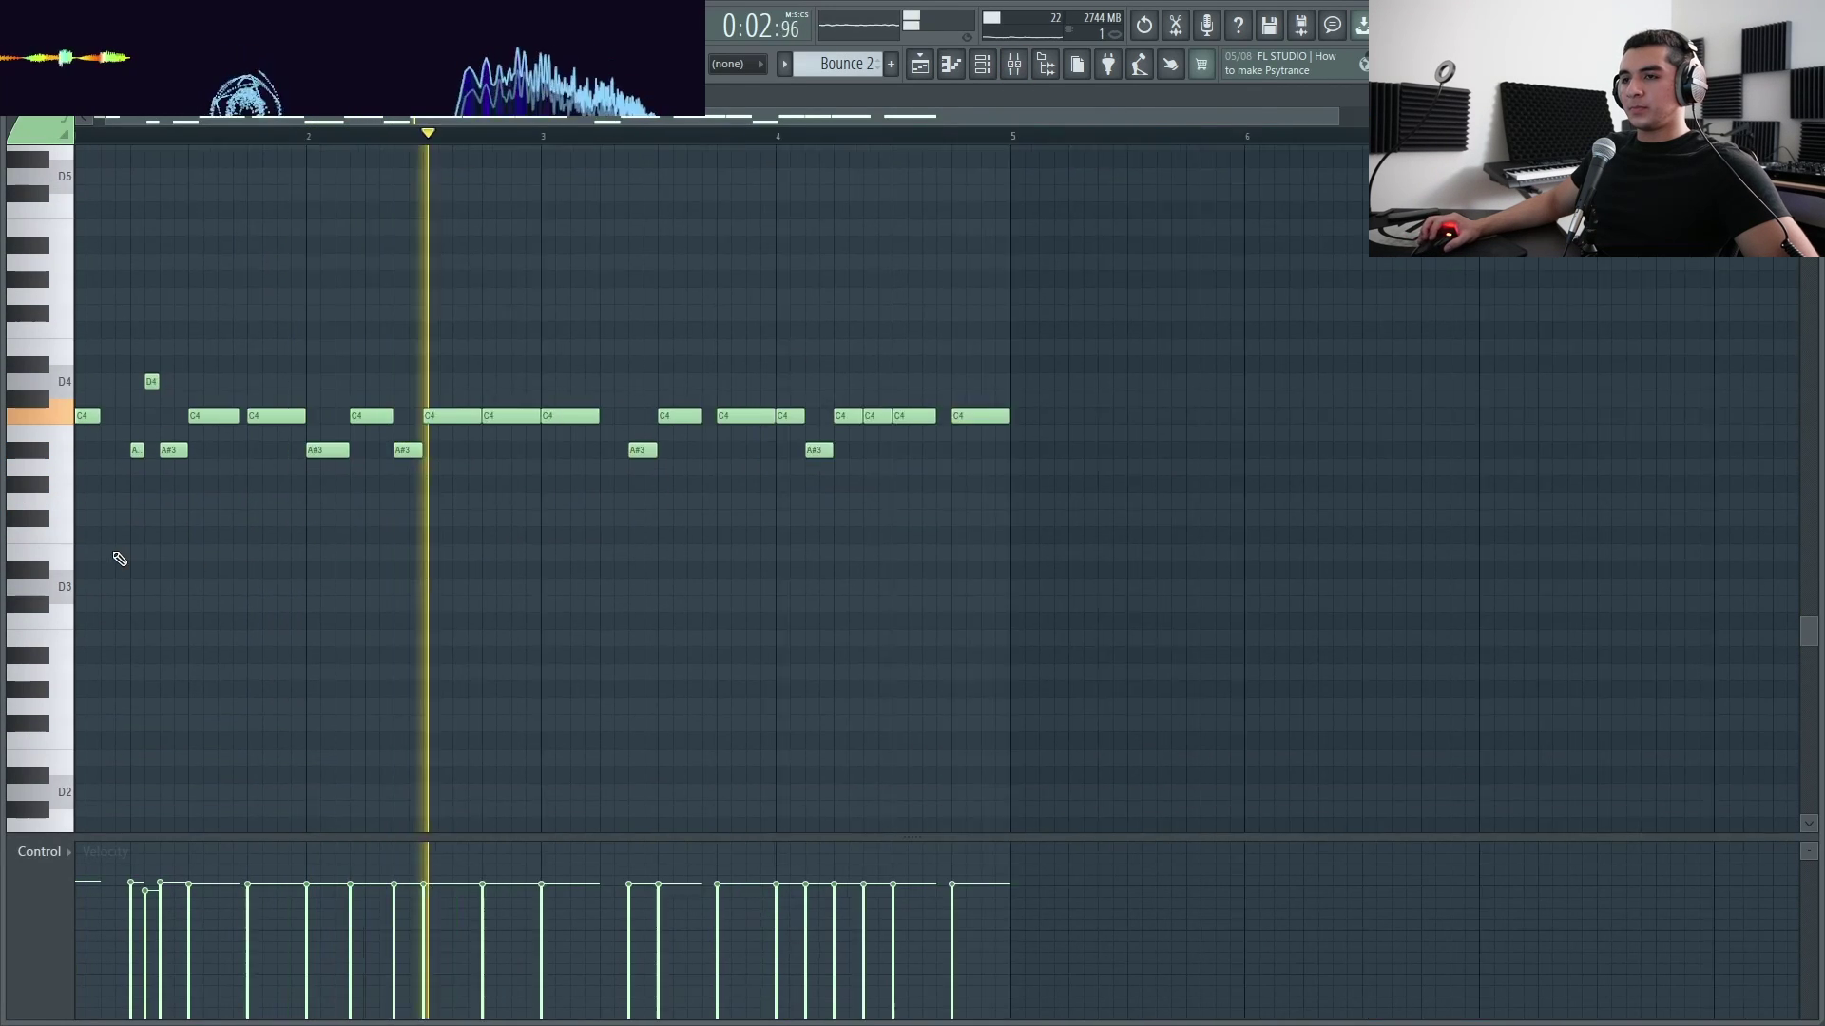
scroll(933, 603, "down", 2)
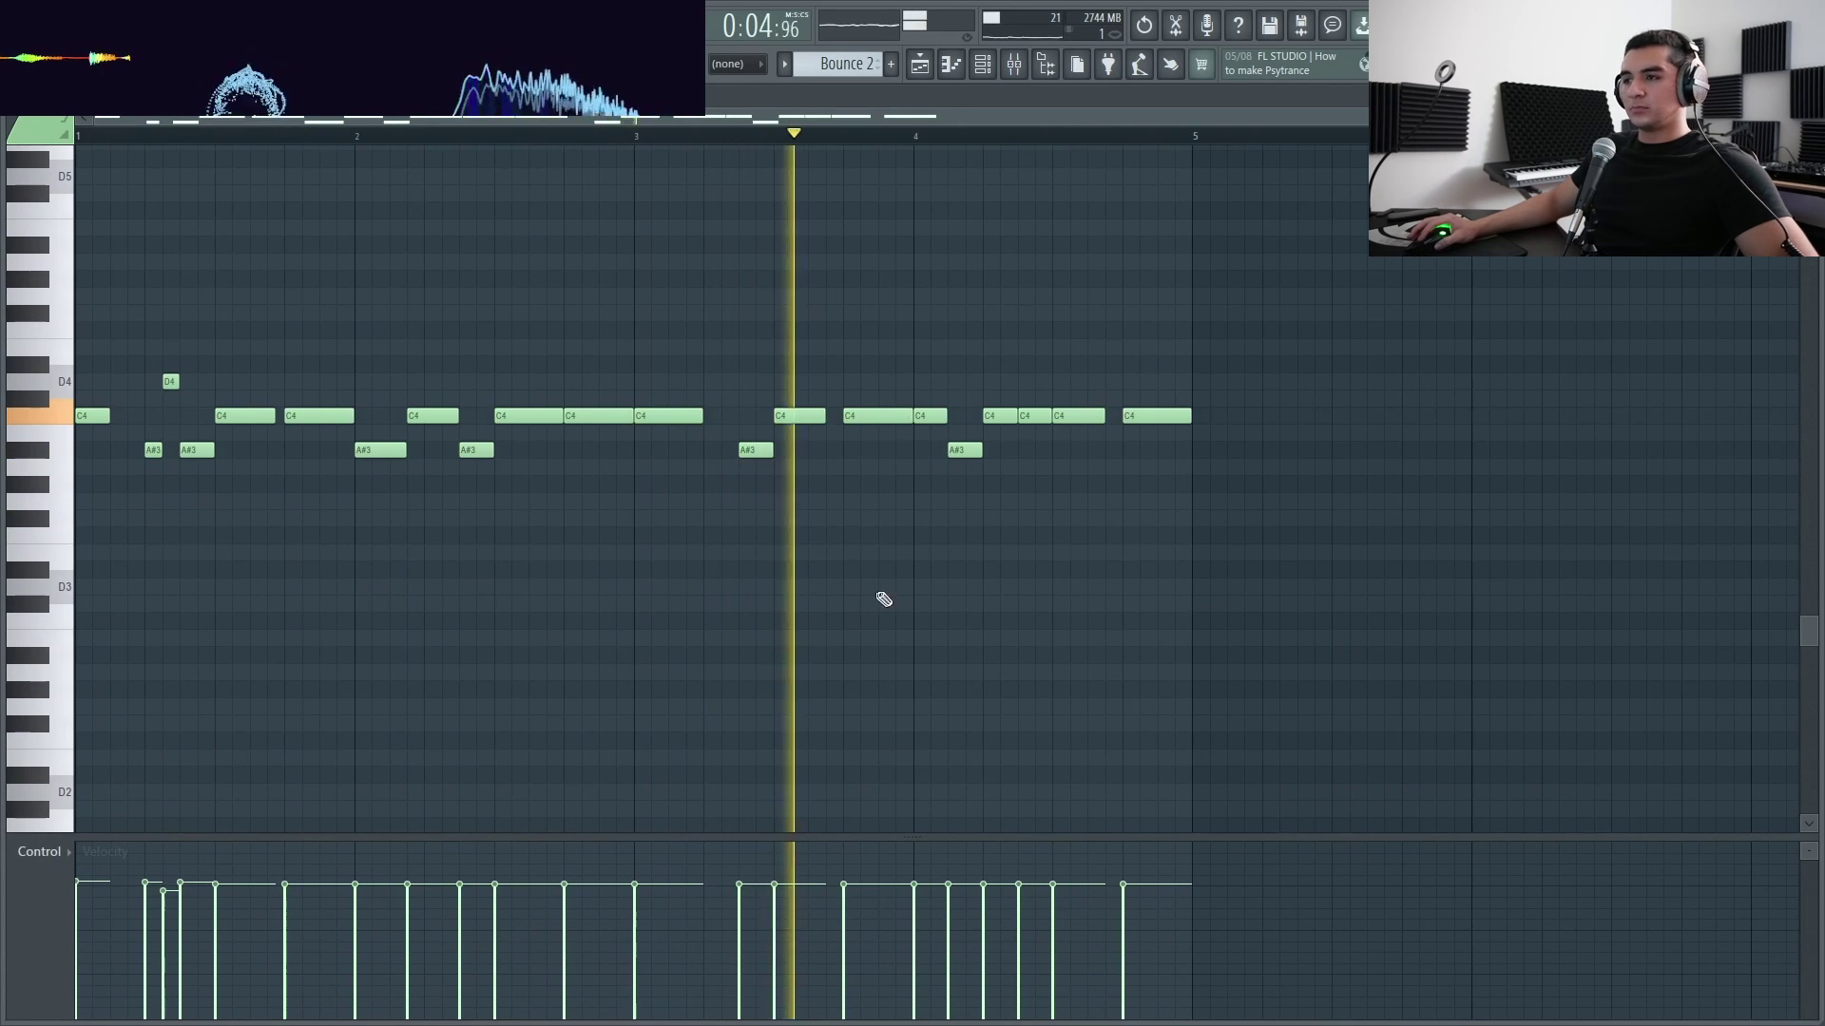
scroll(884, 599, "down", 1)
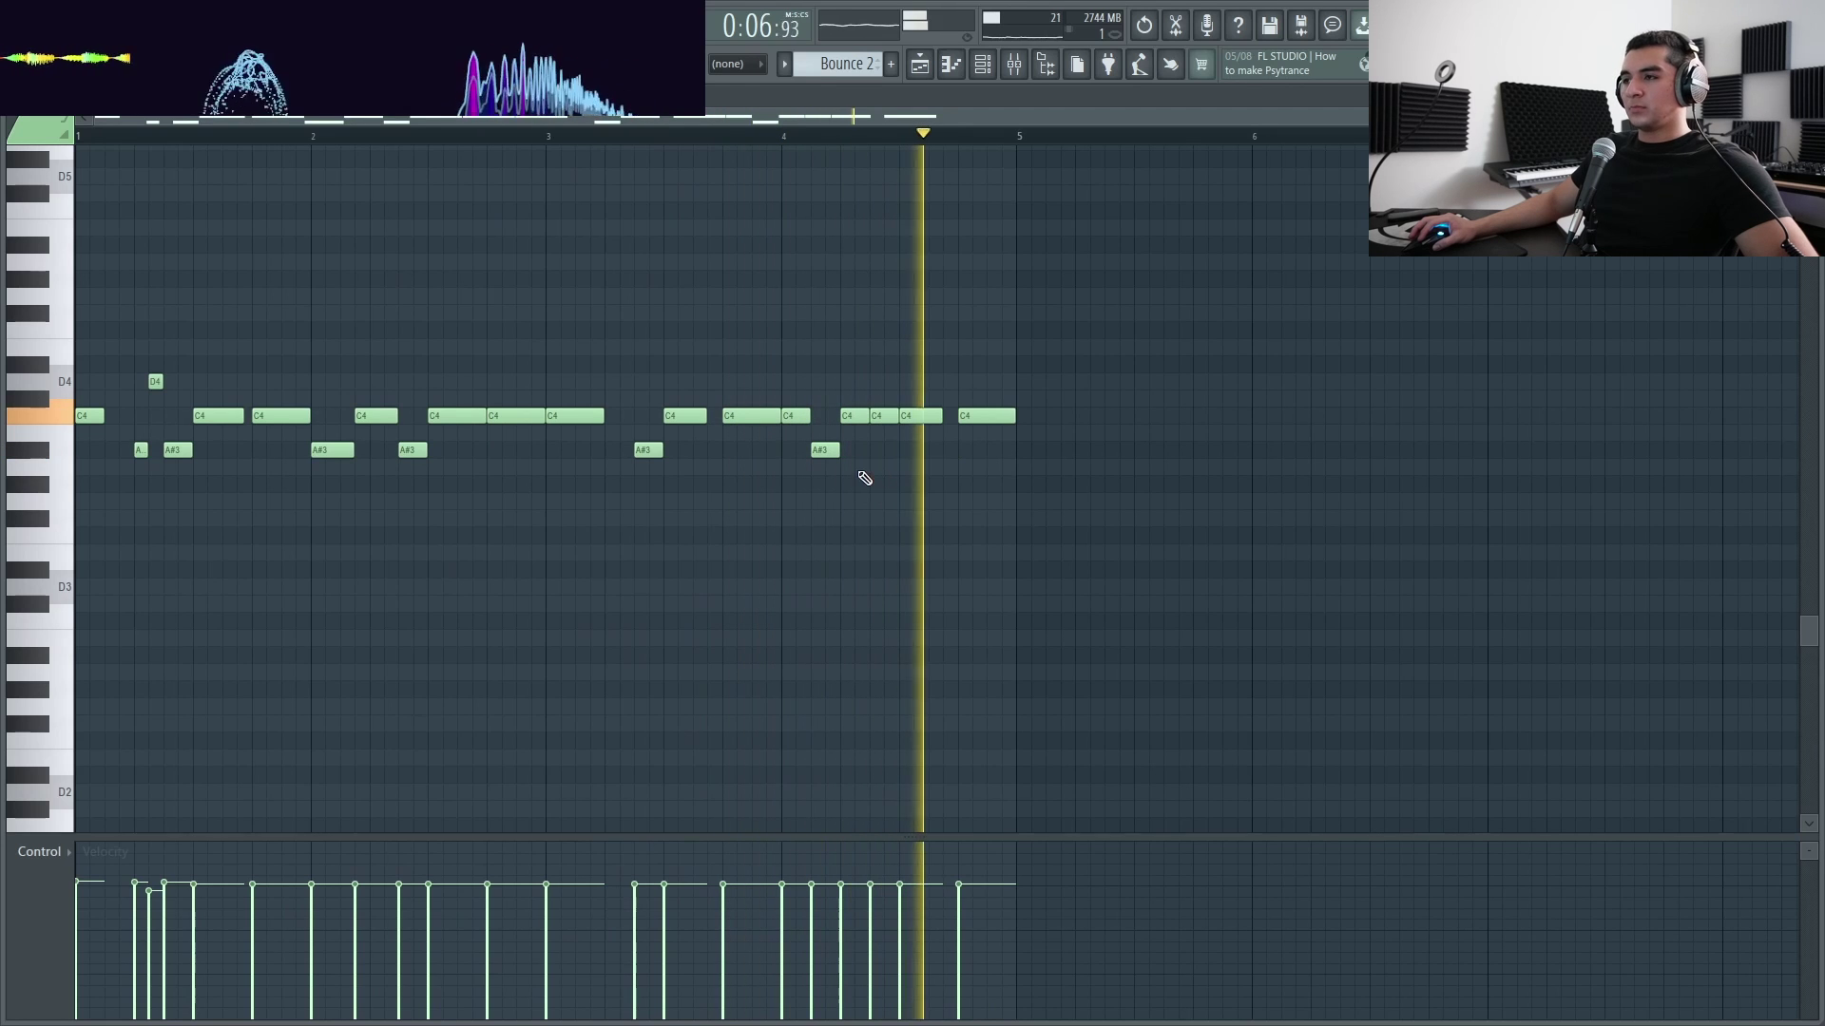
key("space")
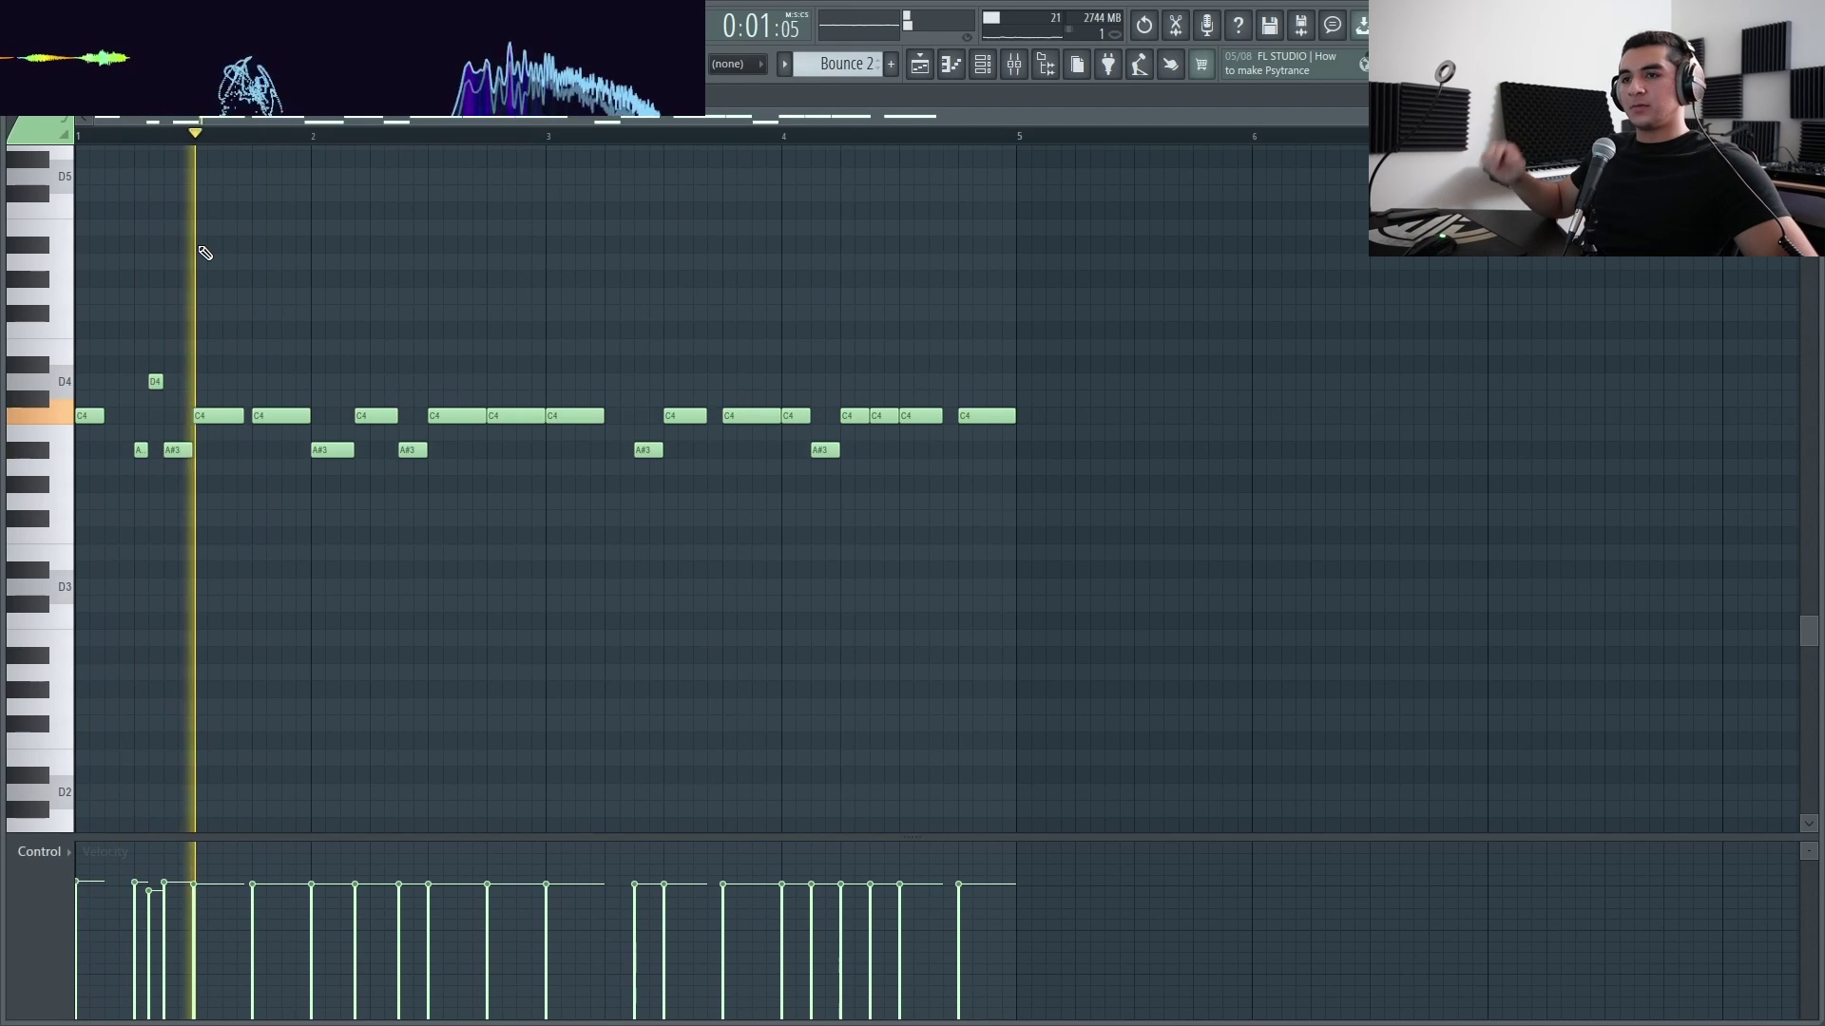
key("space")
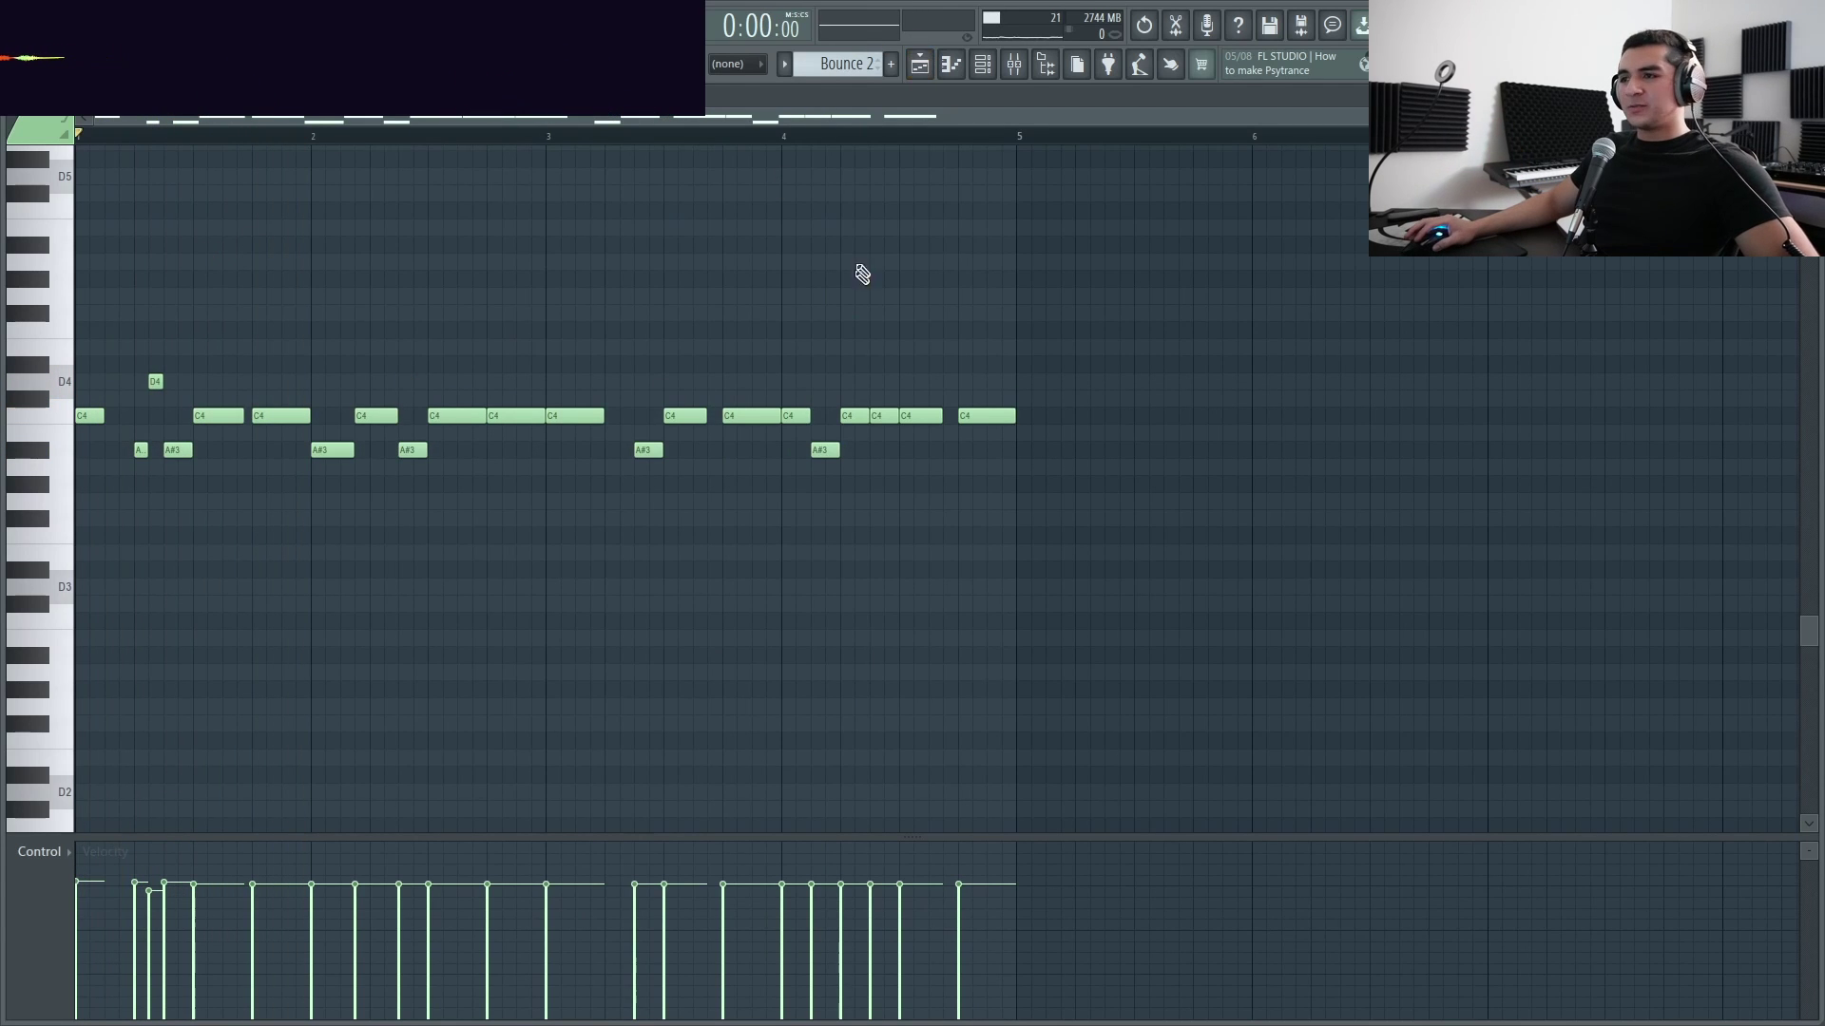
left_click(913, 64)
Play the arrangement from about bar 74 into the second drop while following the hi-hat and clap tracks
scroll(677, 399, "up", 6)
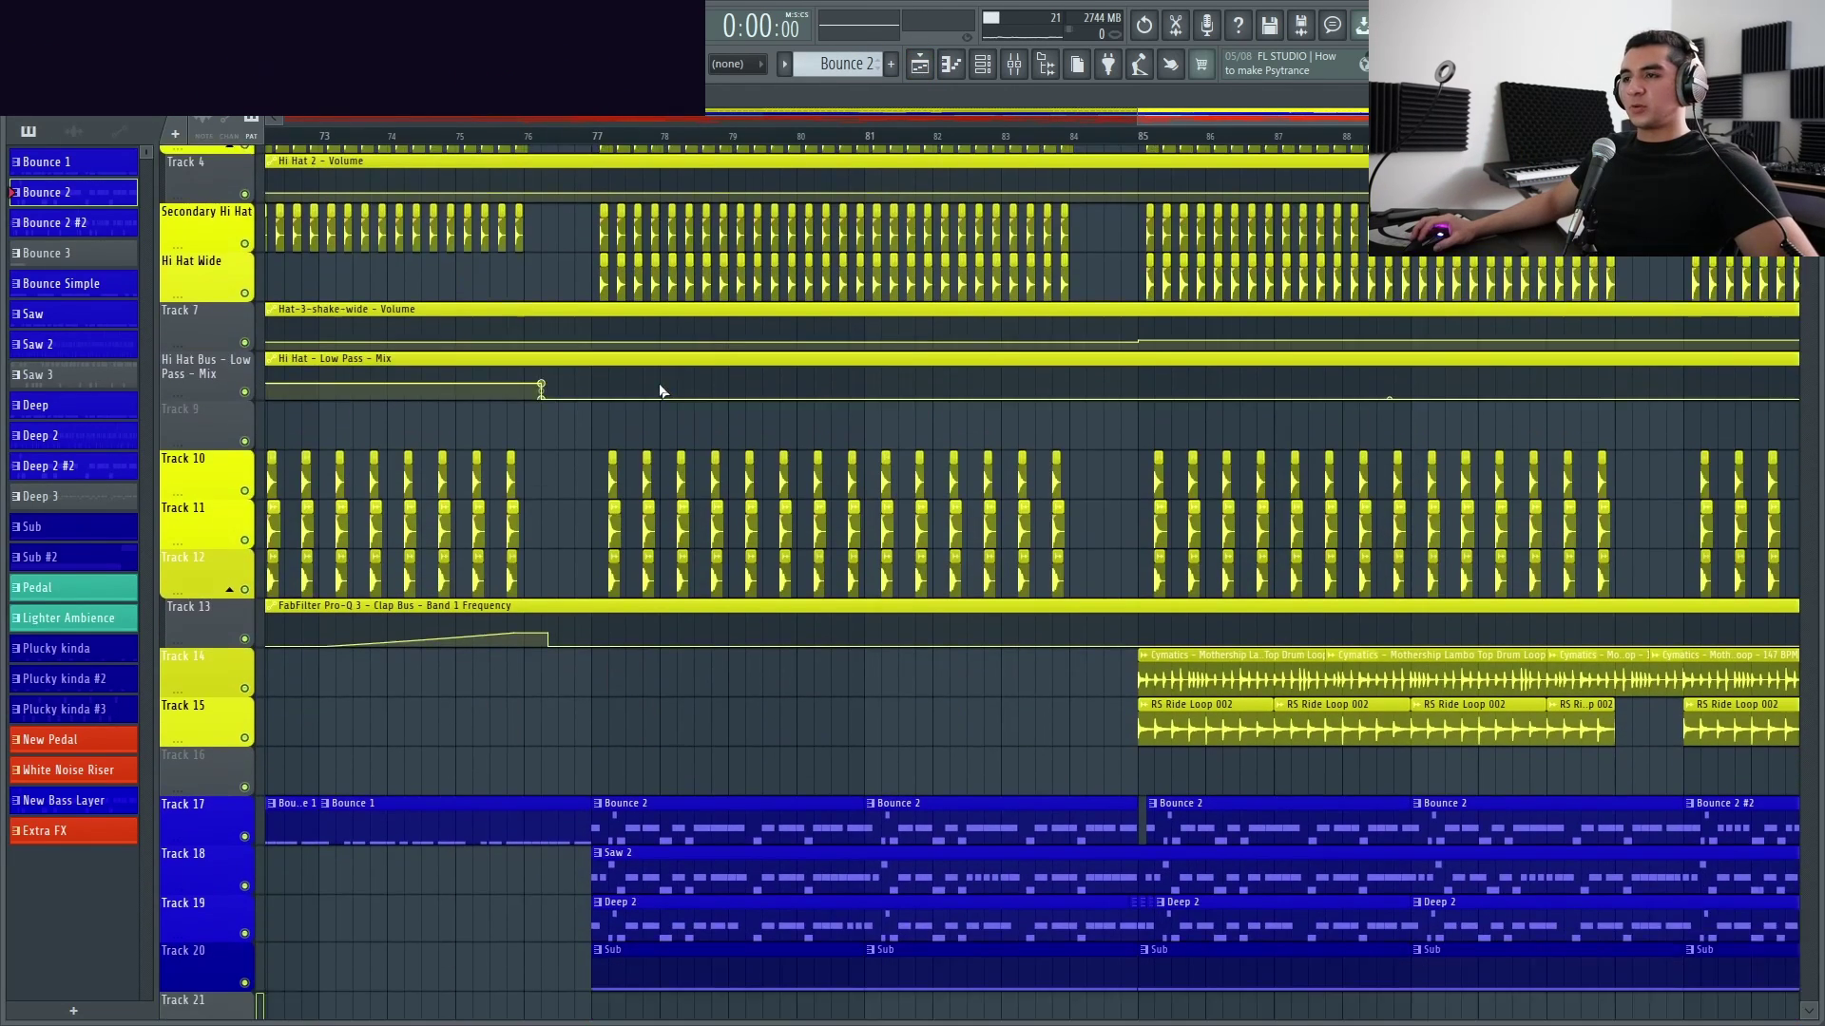
scroll(457, 196, "up", 3)
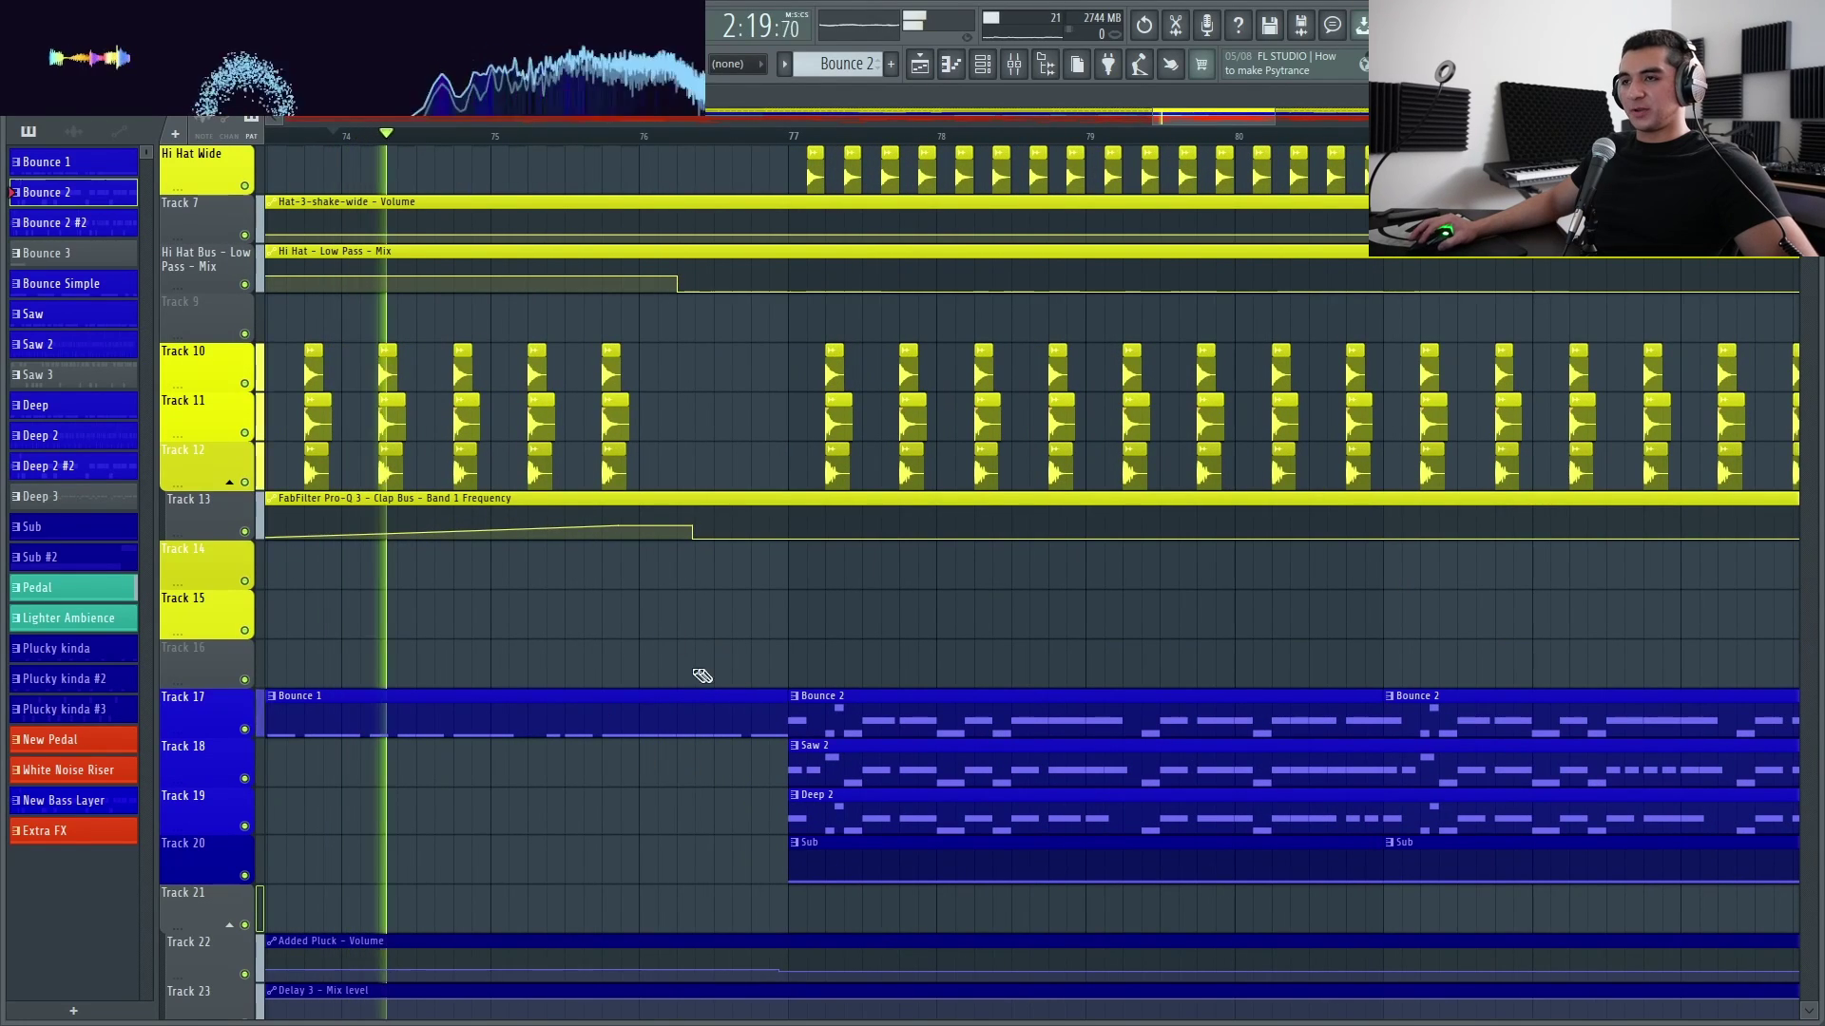
scroll(665, 665, "down", 2)
scroll(326, 623, "down", 3)
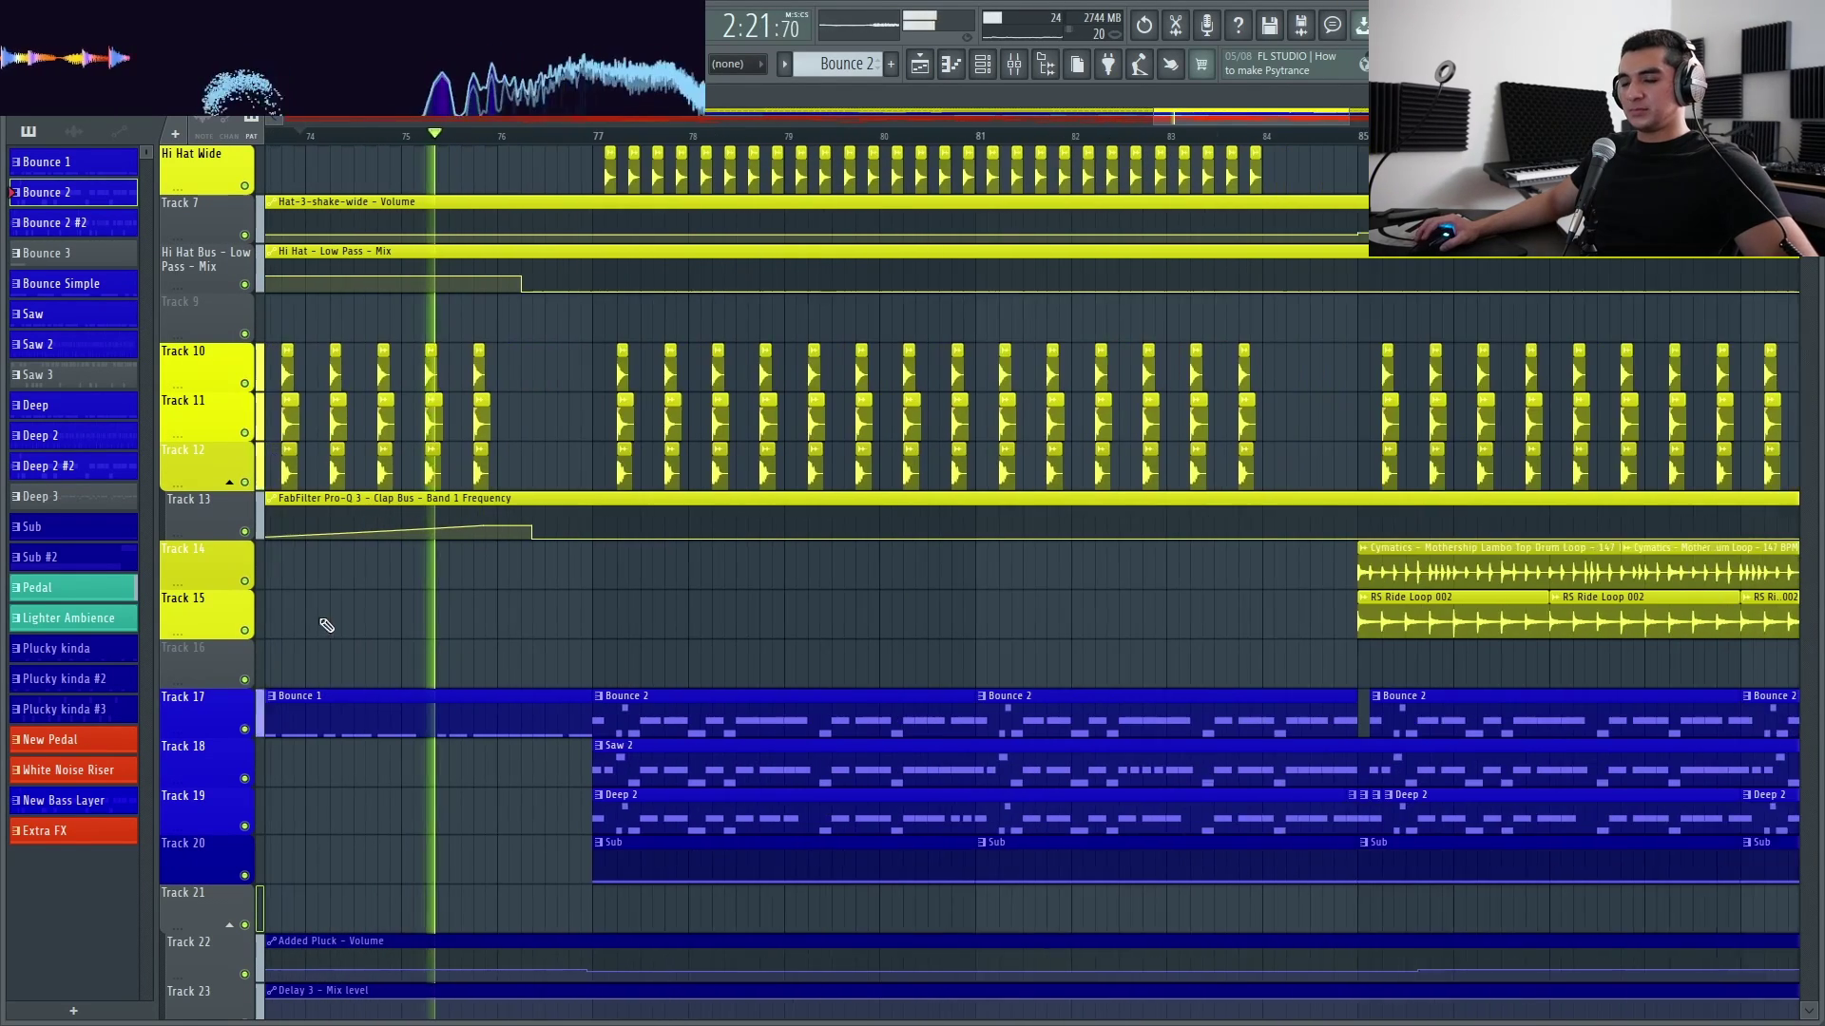
scroll(673, 606, "up", 1)
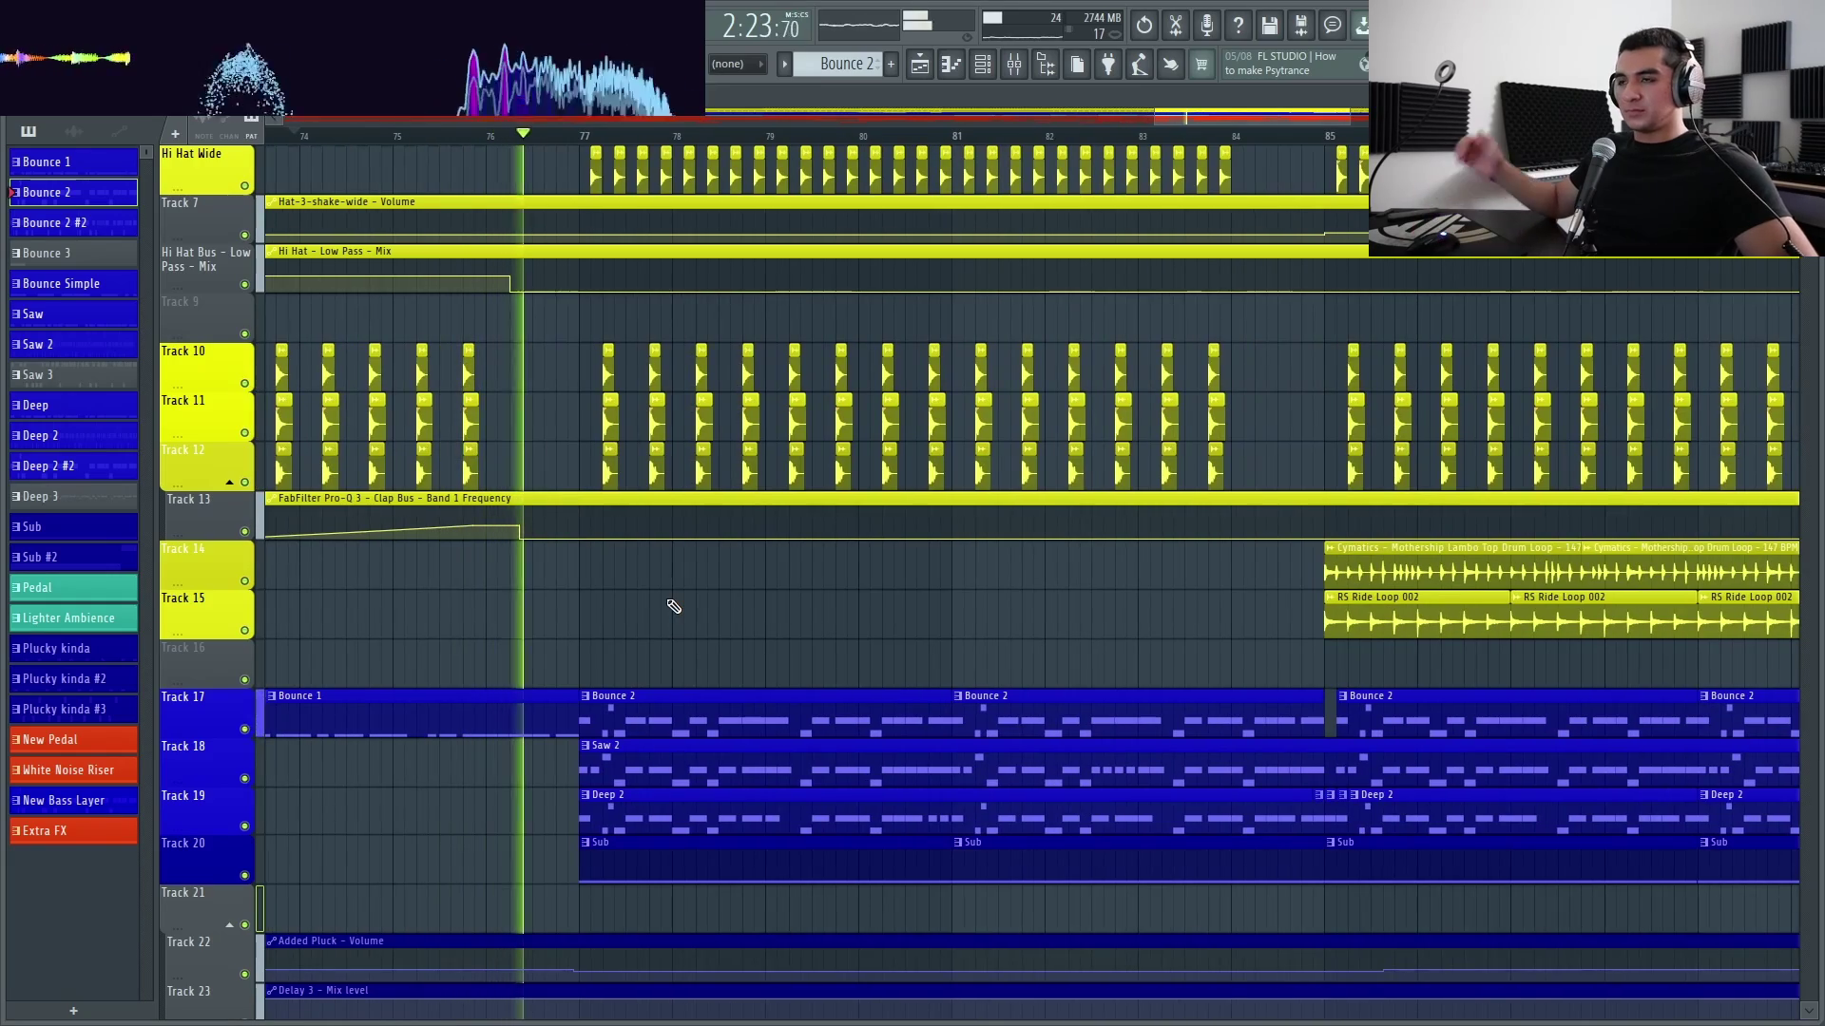
scroll(672, 607, "down", 7)
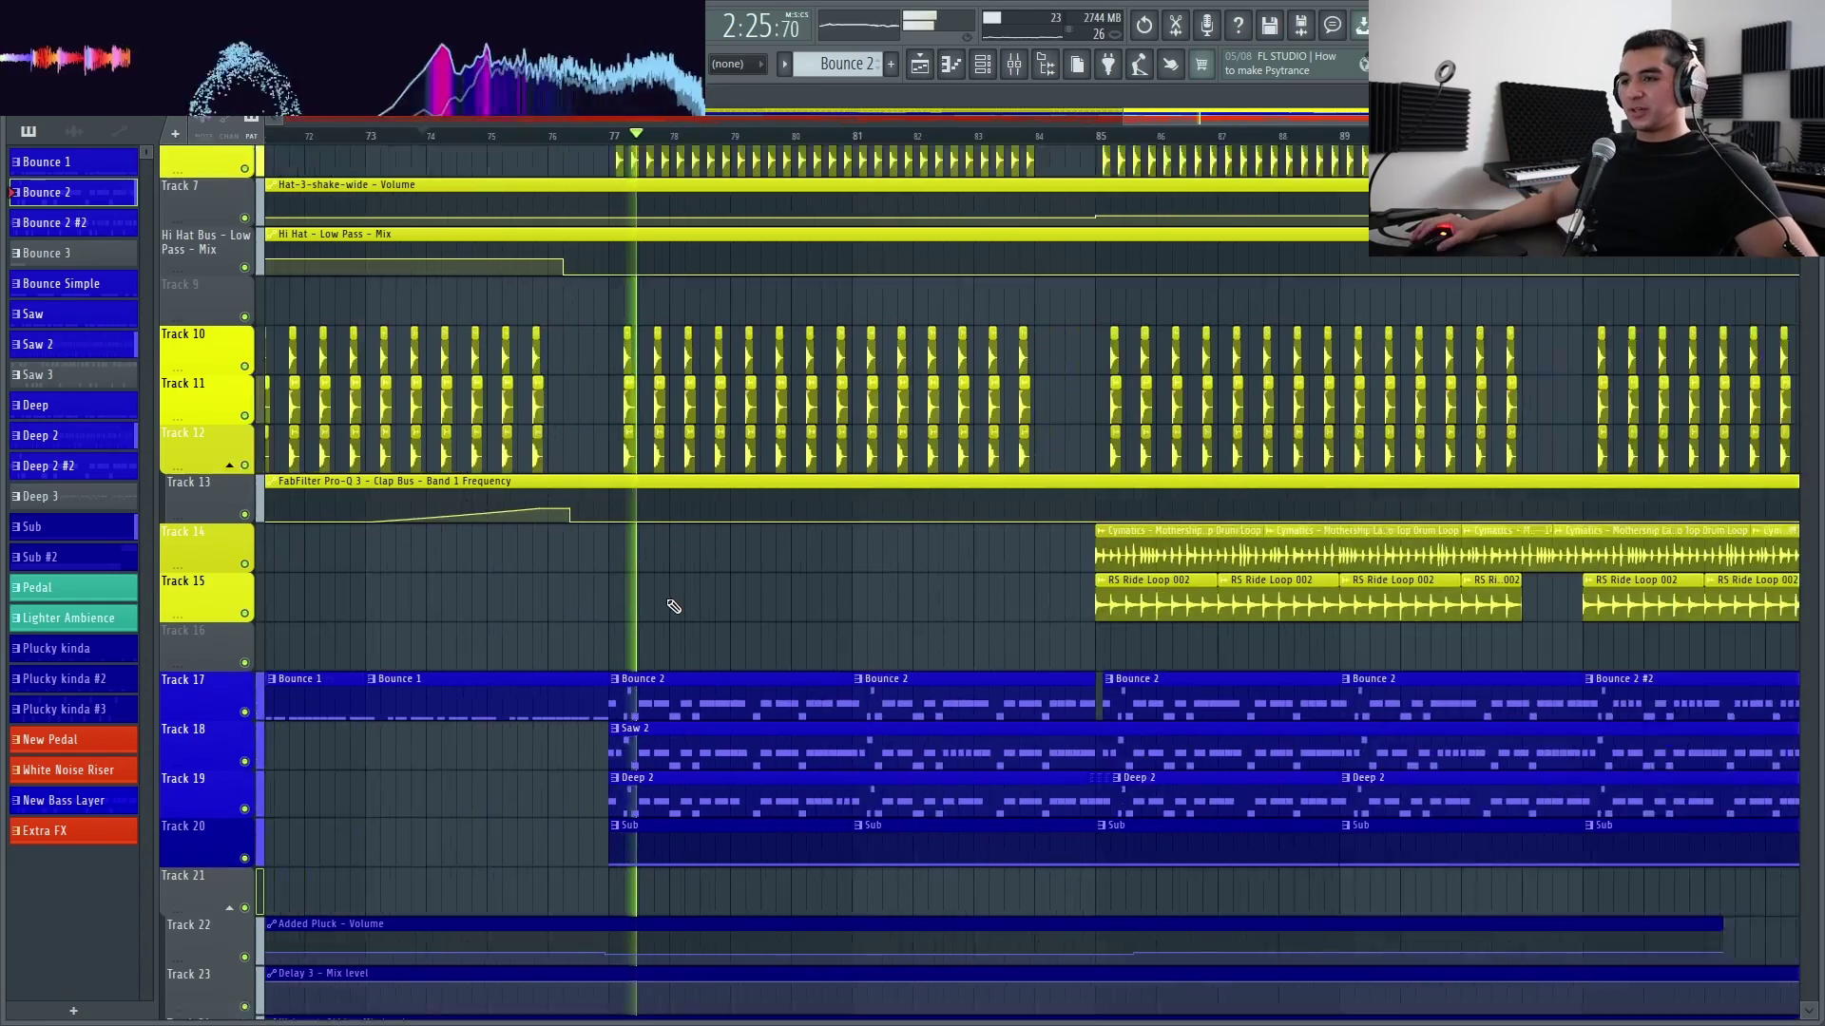
scroll(577, 599, "up", 6)
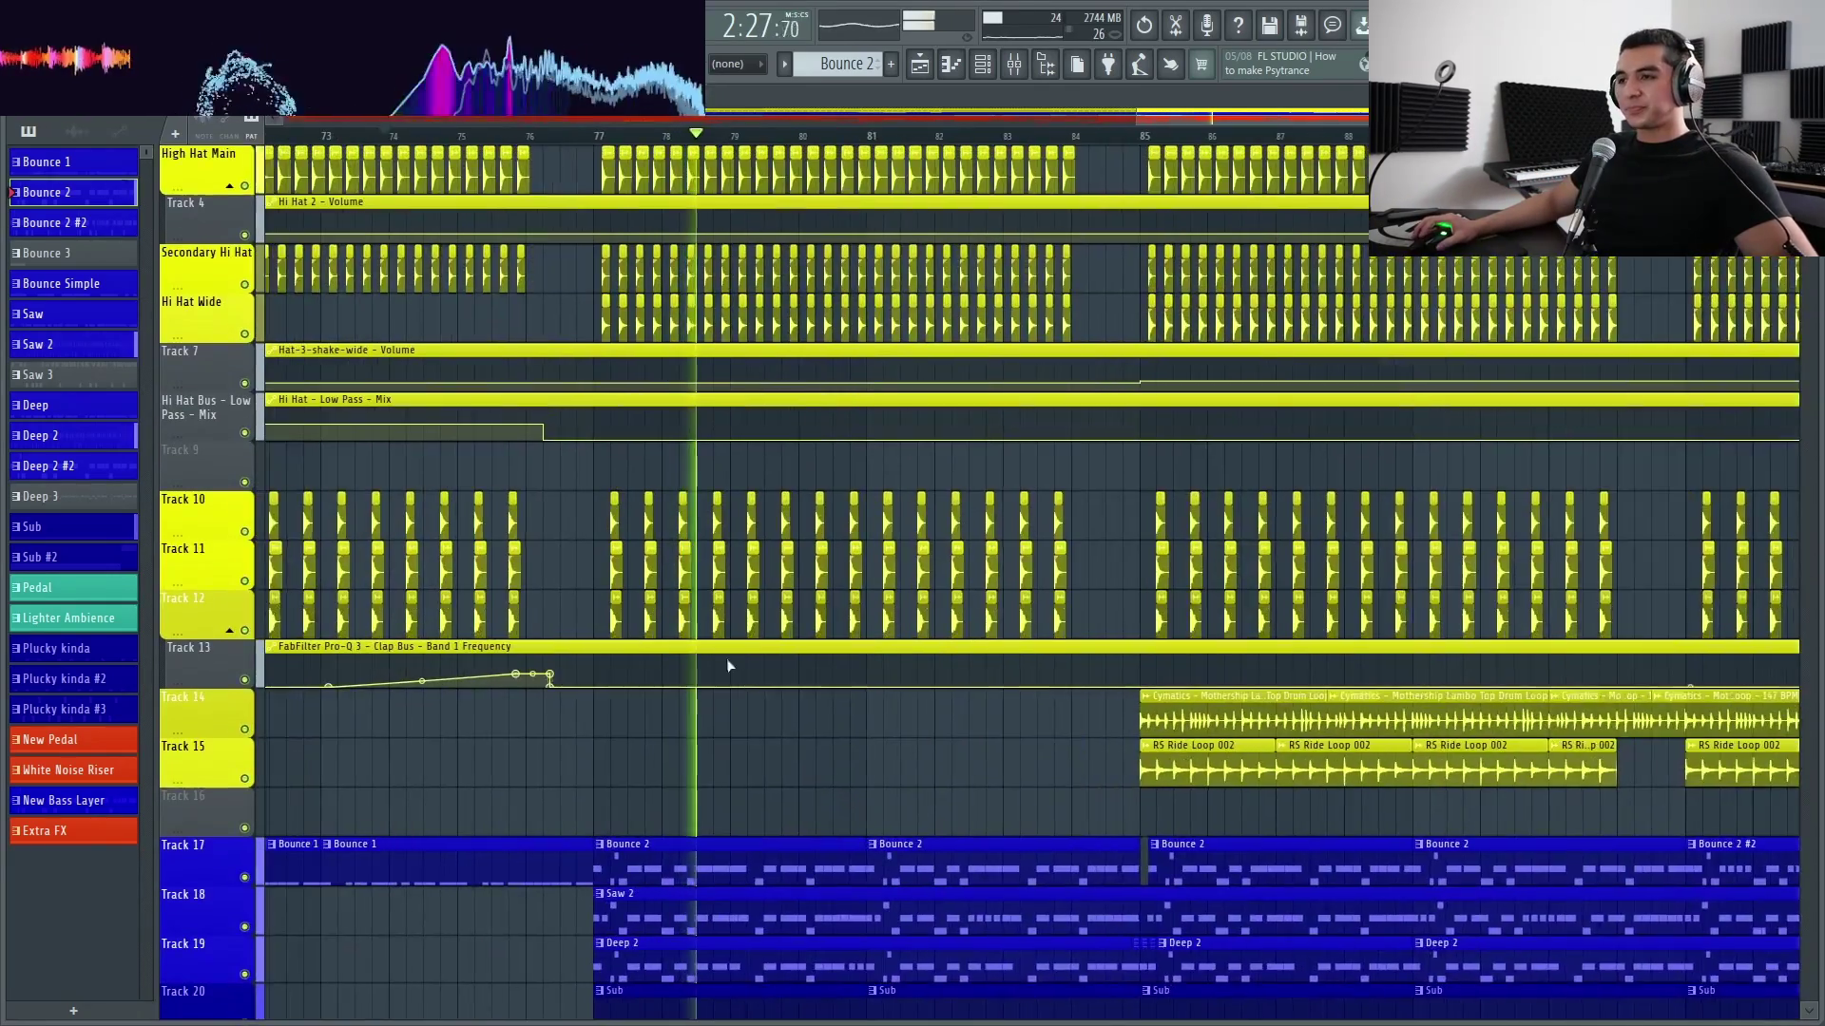
scroll(439, 562, "up", 3)
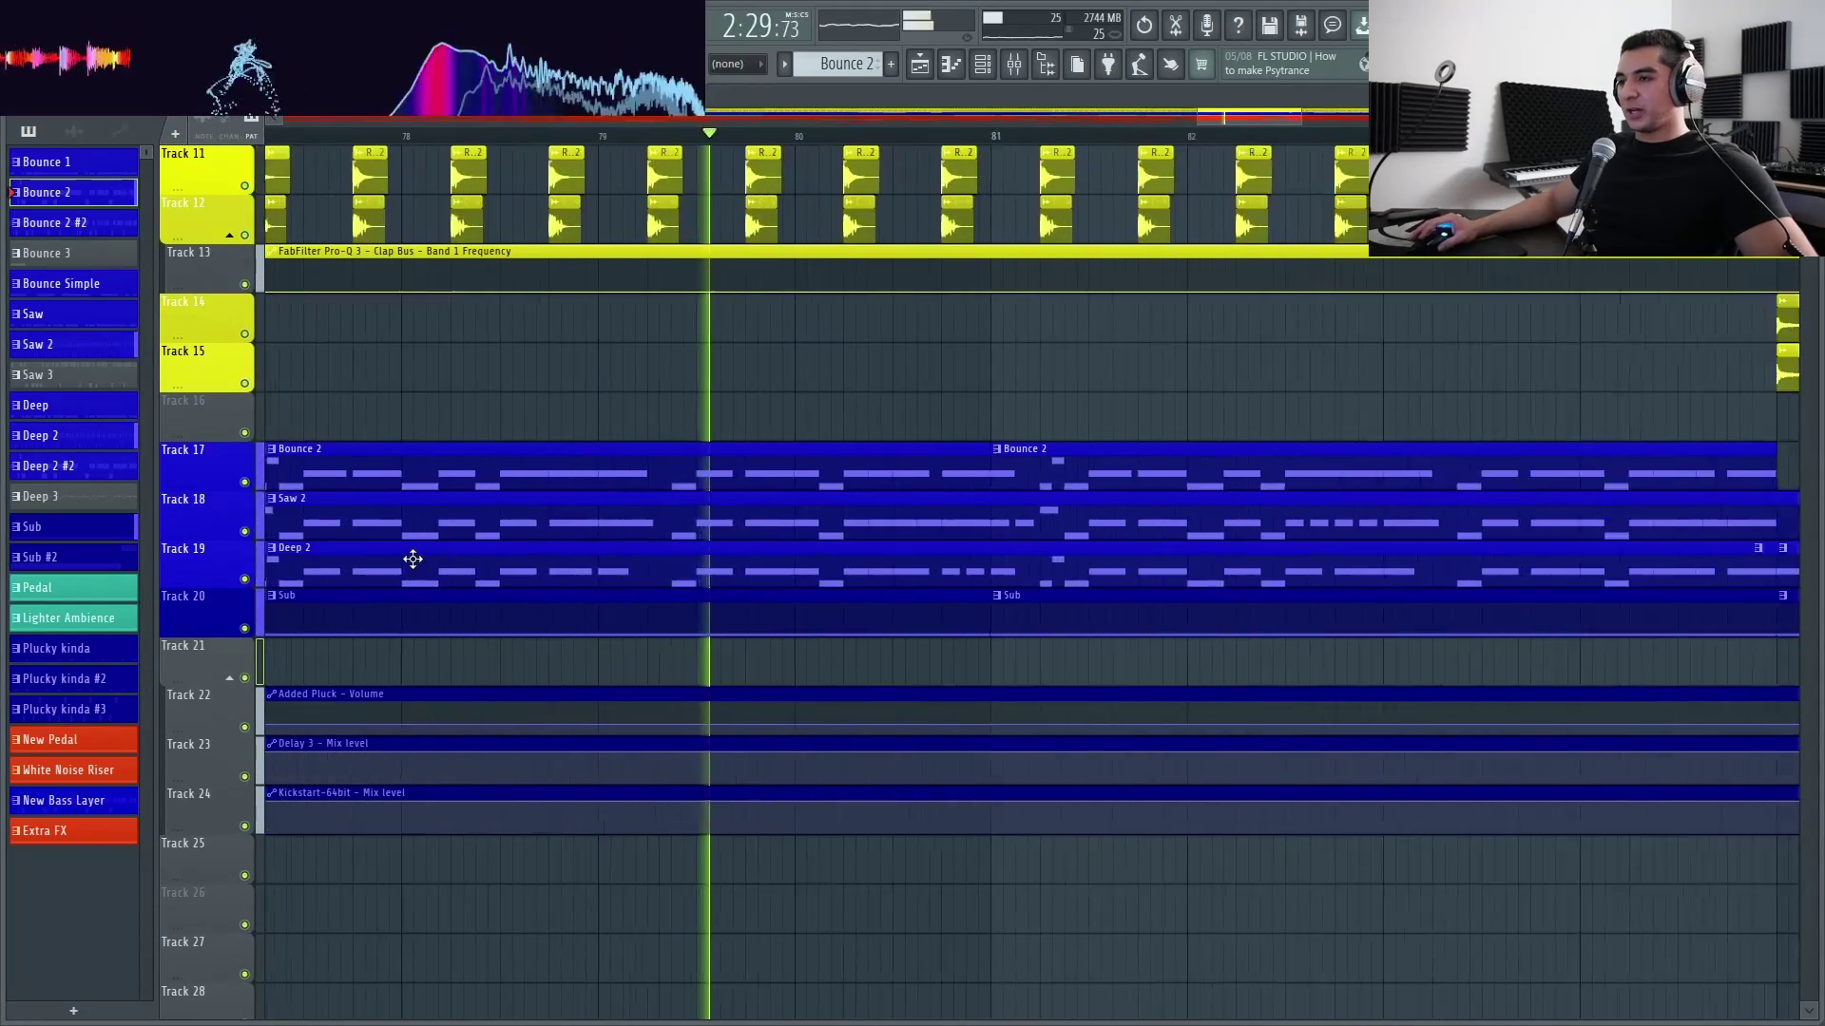
Follow the Bounce 2, Saw 2, Deep 2 and Sub layers during playback from bar 79 up to bar 85
scroll(769, 558, "down", 1)
scroll(810, 542, "down", 2)
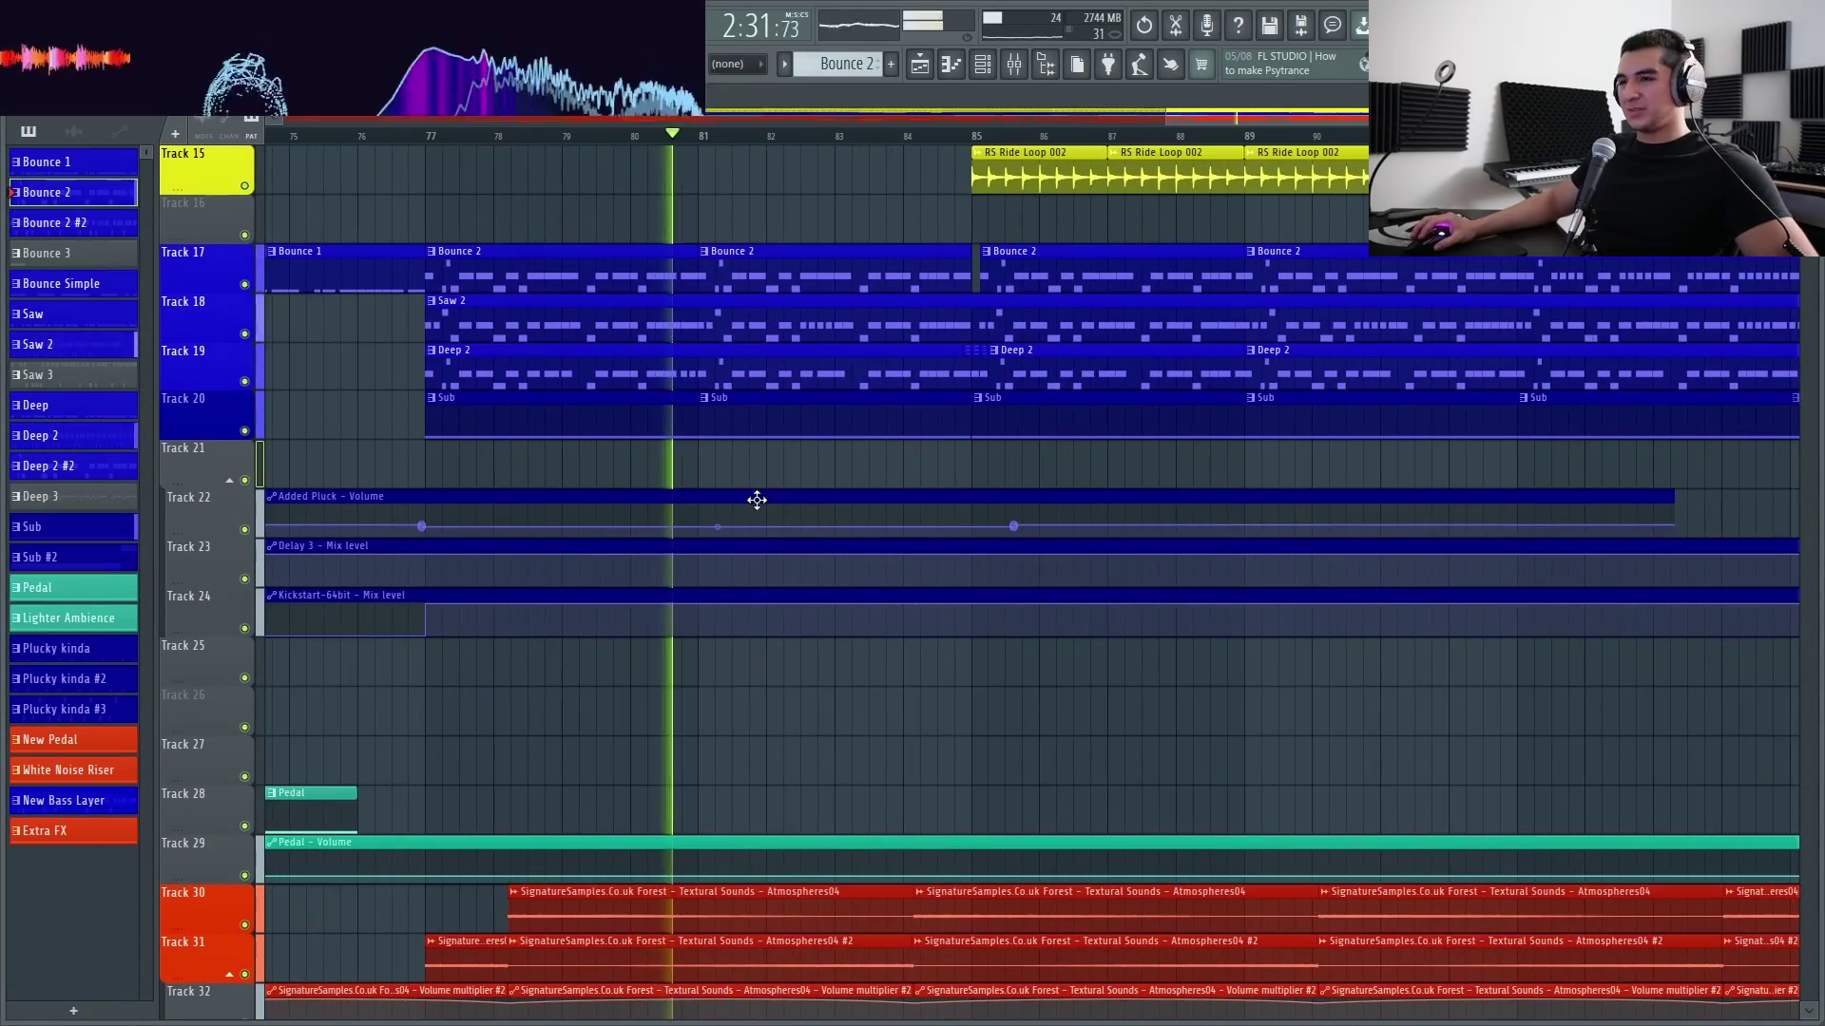
scroll(688, 392, "up", 1)
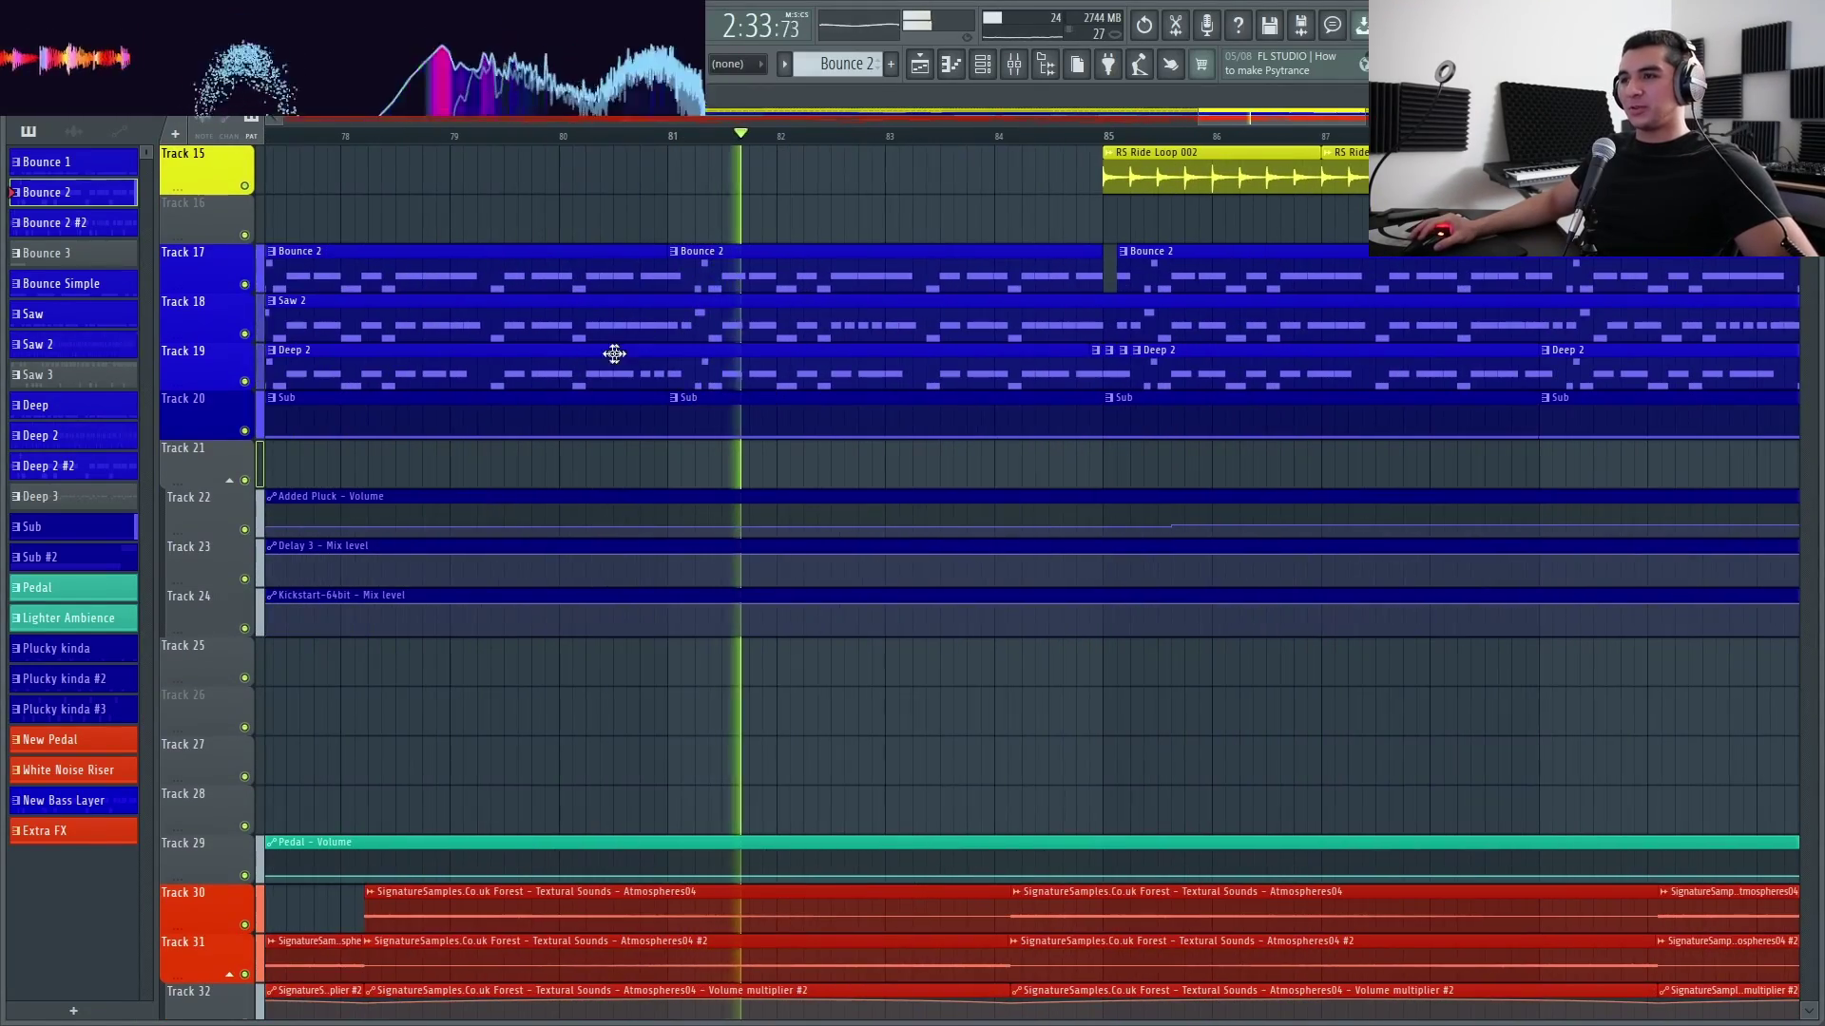
scroll(756, 364, "down", 1)
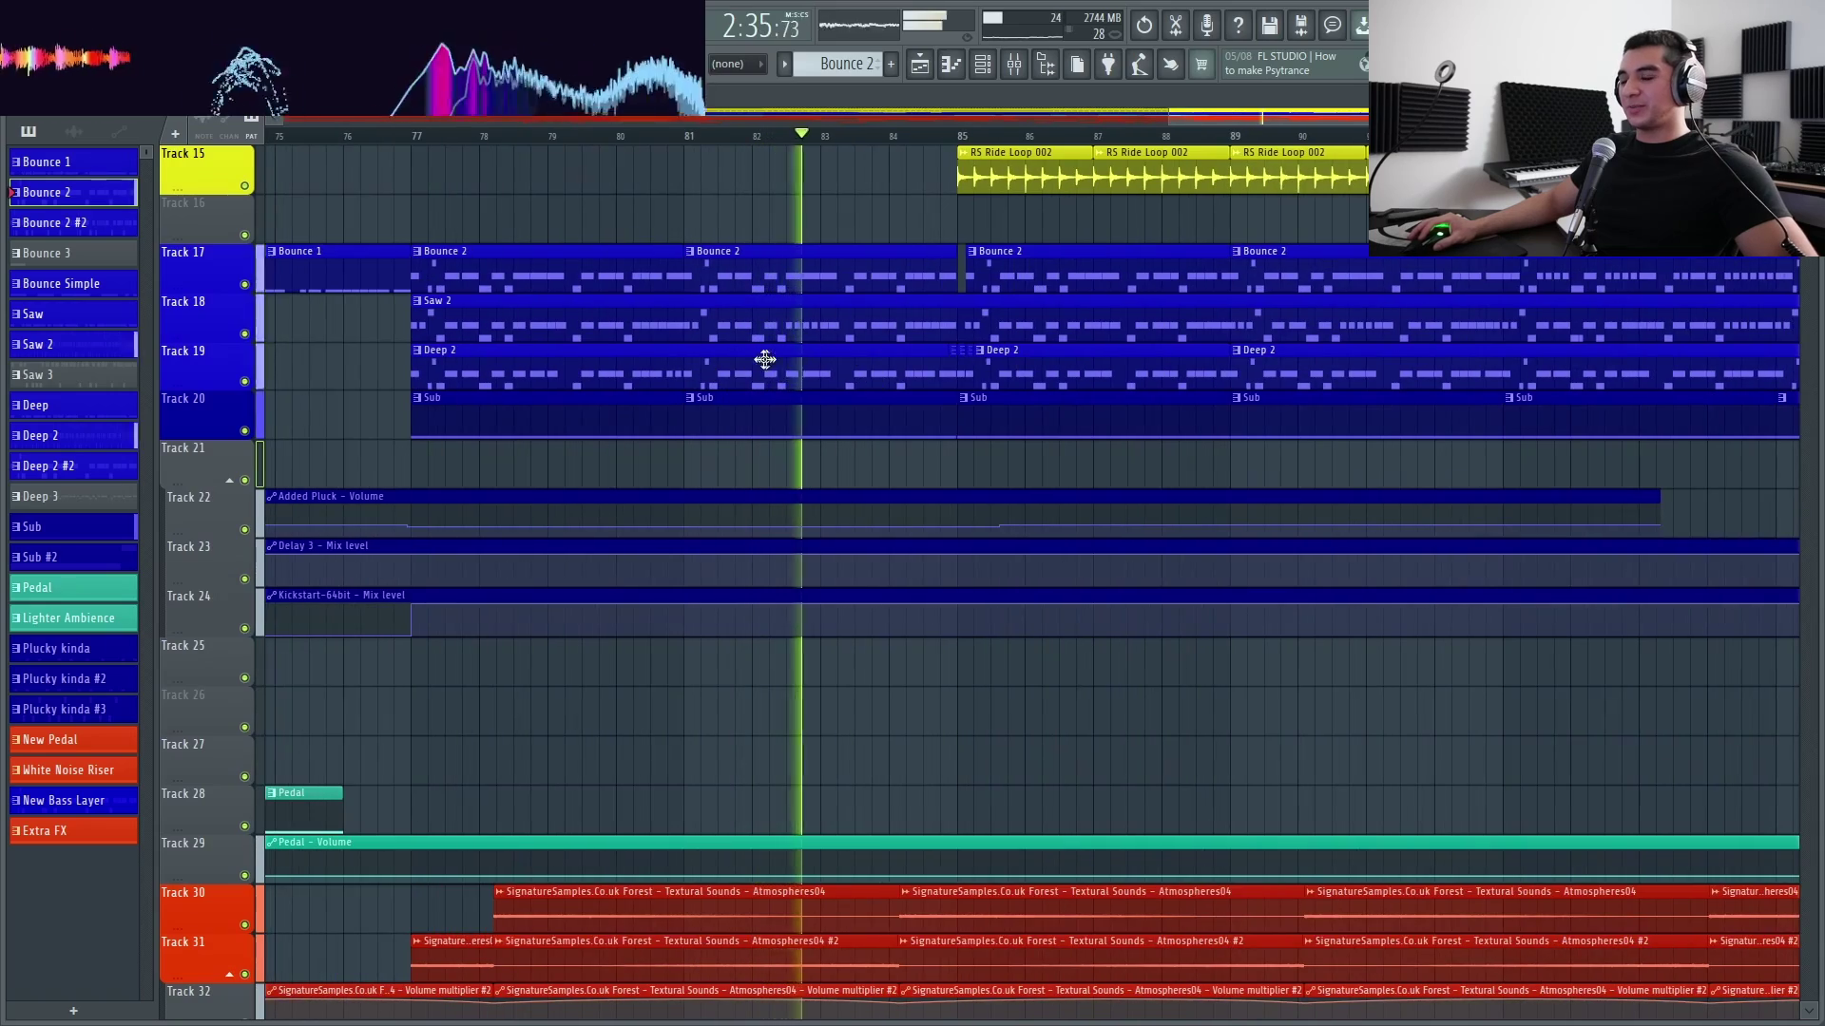
scroll(795, 359, "up", 2)
scroll(825, 522, "up", 2)
scroll(825, 521, "up", 2)
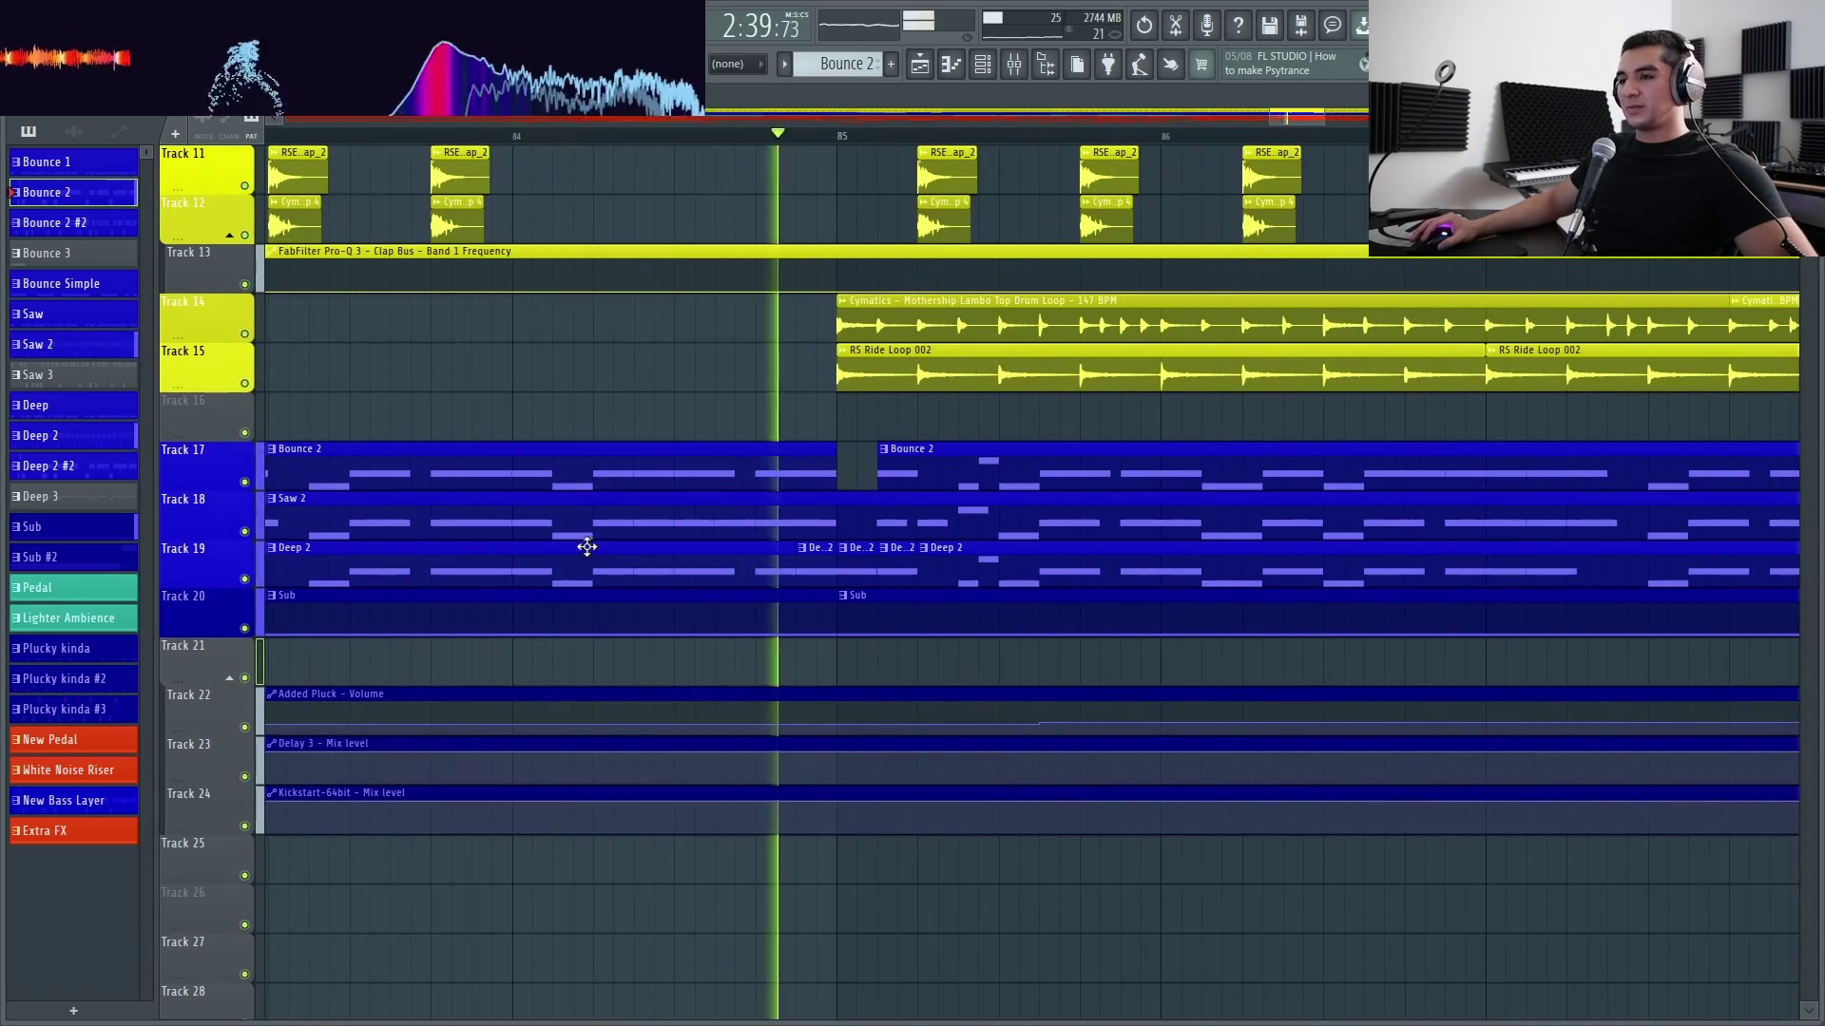
Listen to the drop from bar 85 with the top drum loop and RS Ride Loop 002, and stop playback
scroll(692, 523, "down", 3)
scroll(684, 528, "up", 3)
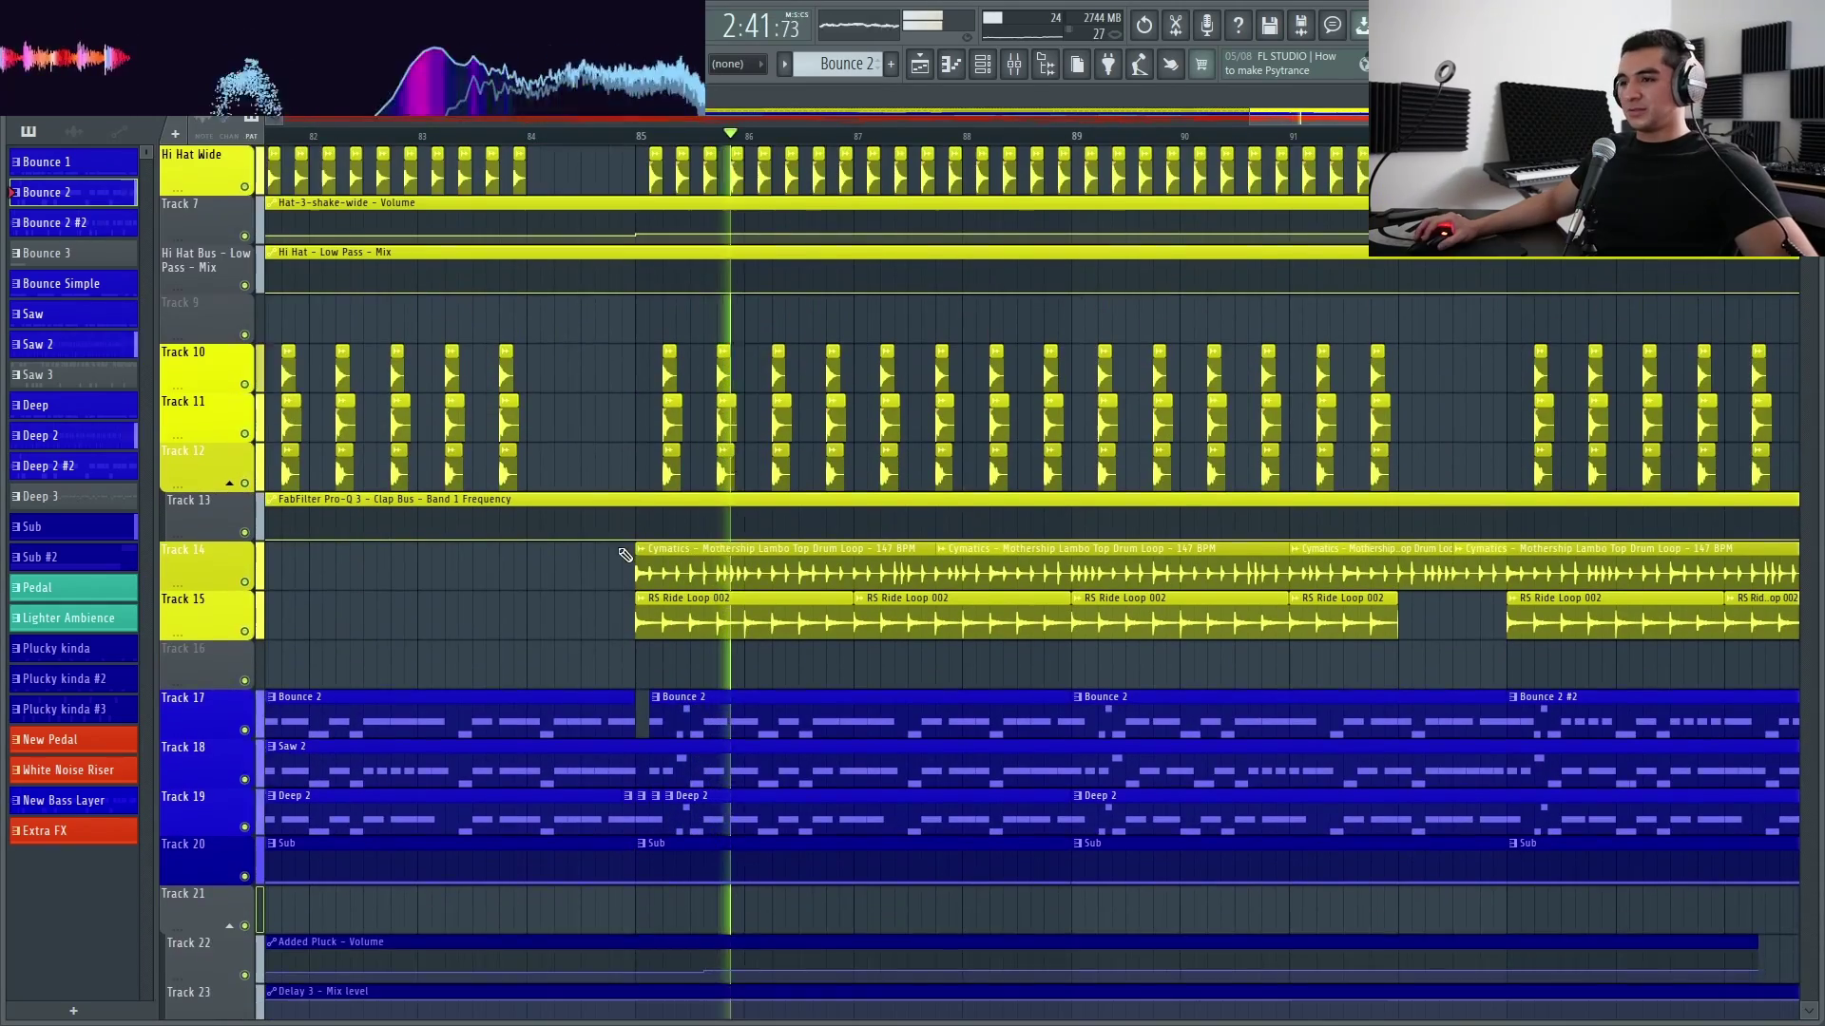
scroll(571, 608, "down", 3)
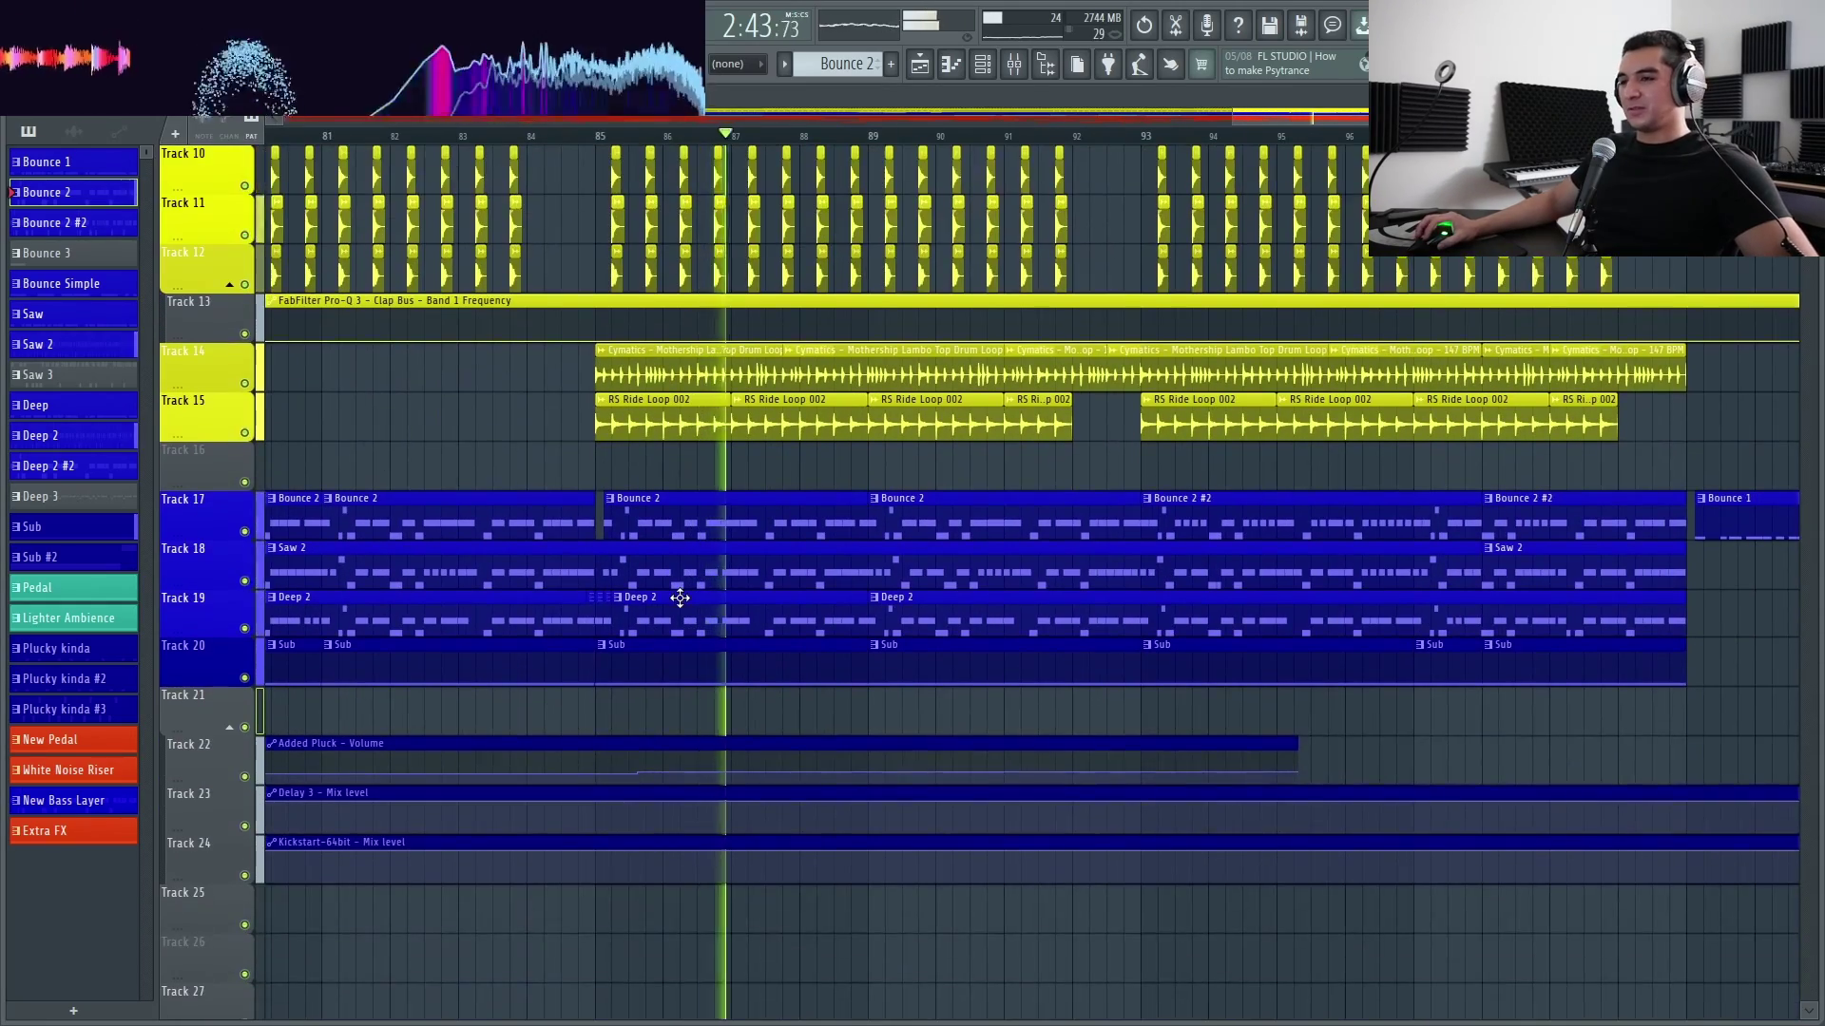
scroll(608, 599, "down", 3)
scroll(548, 551, "down", 2)
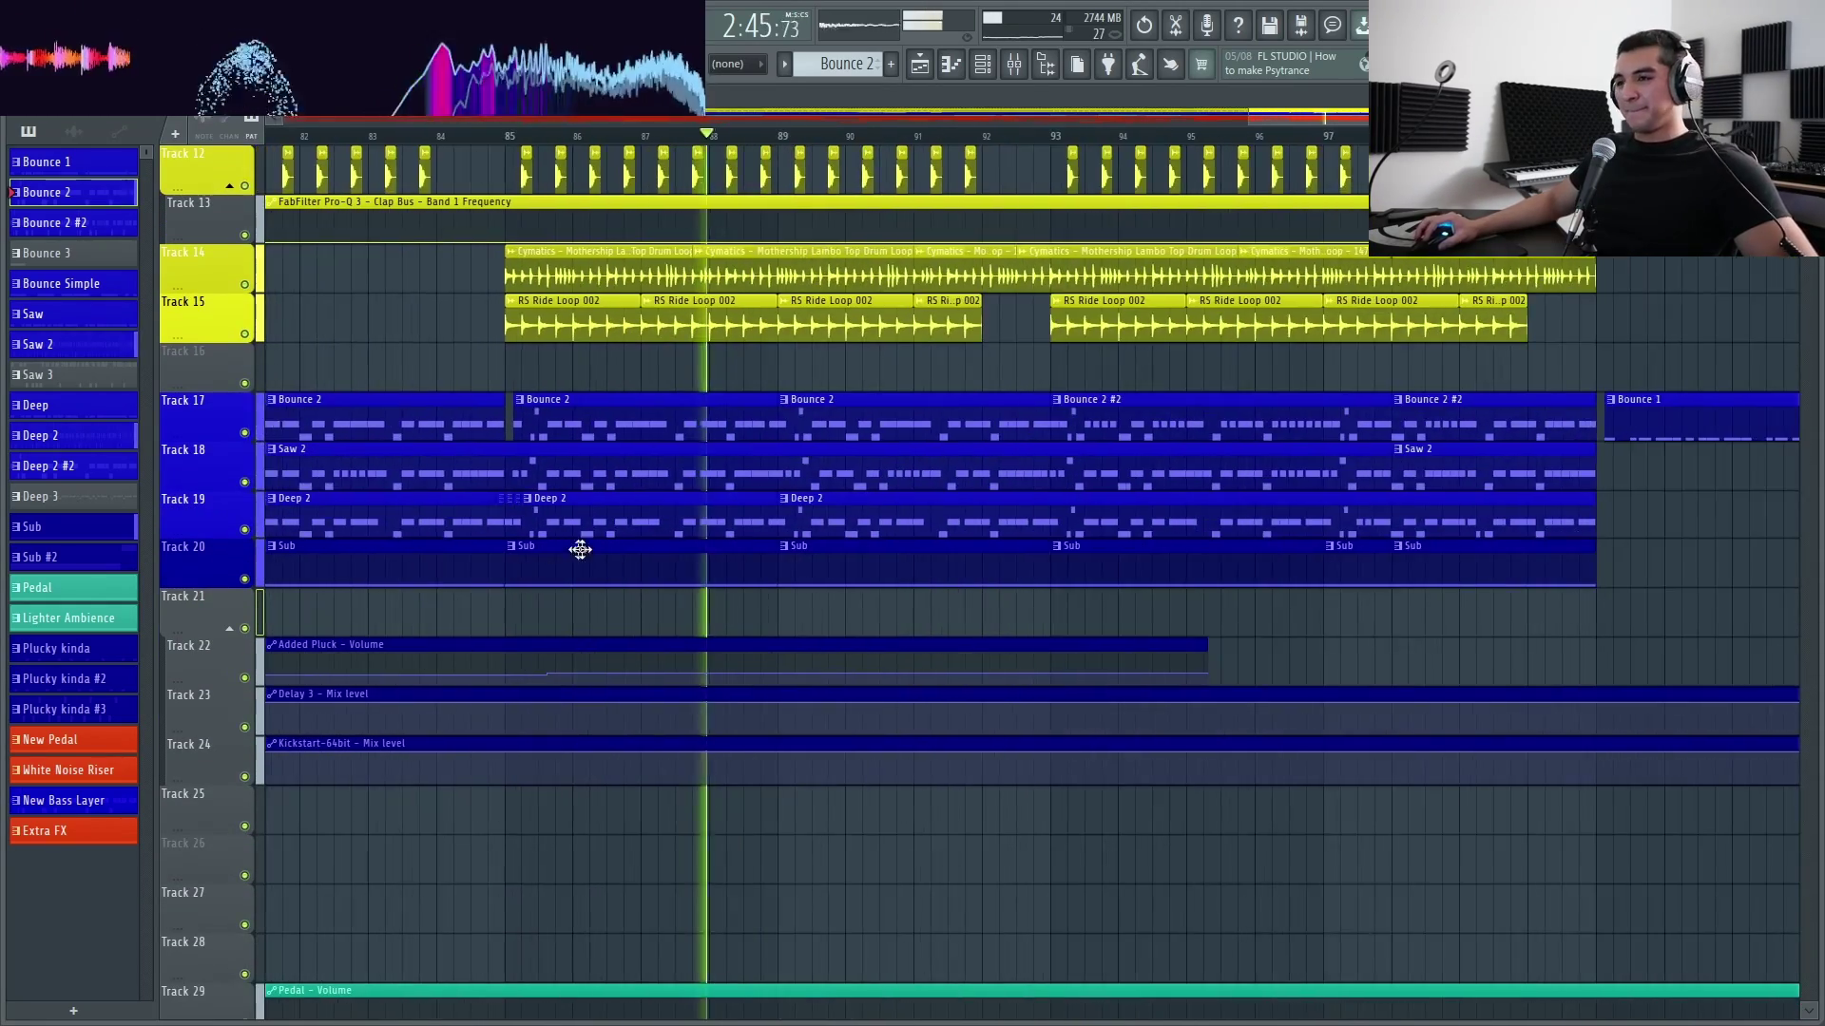
scroll(530, 596, "down", 2)
scroll(860, 582, "down", 3)
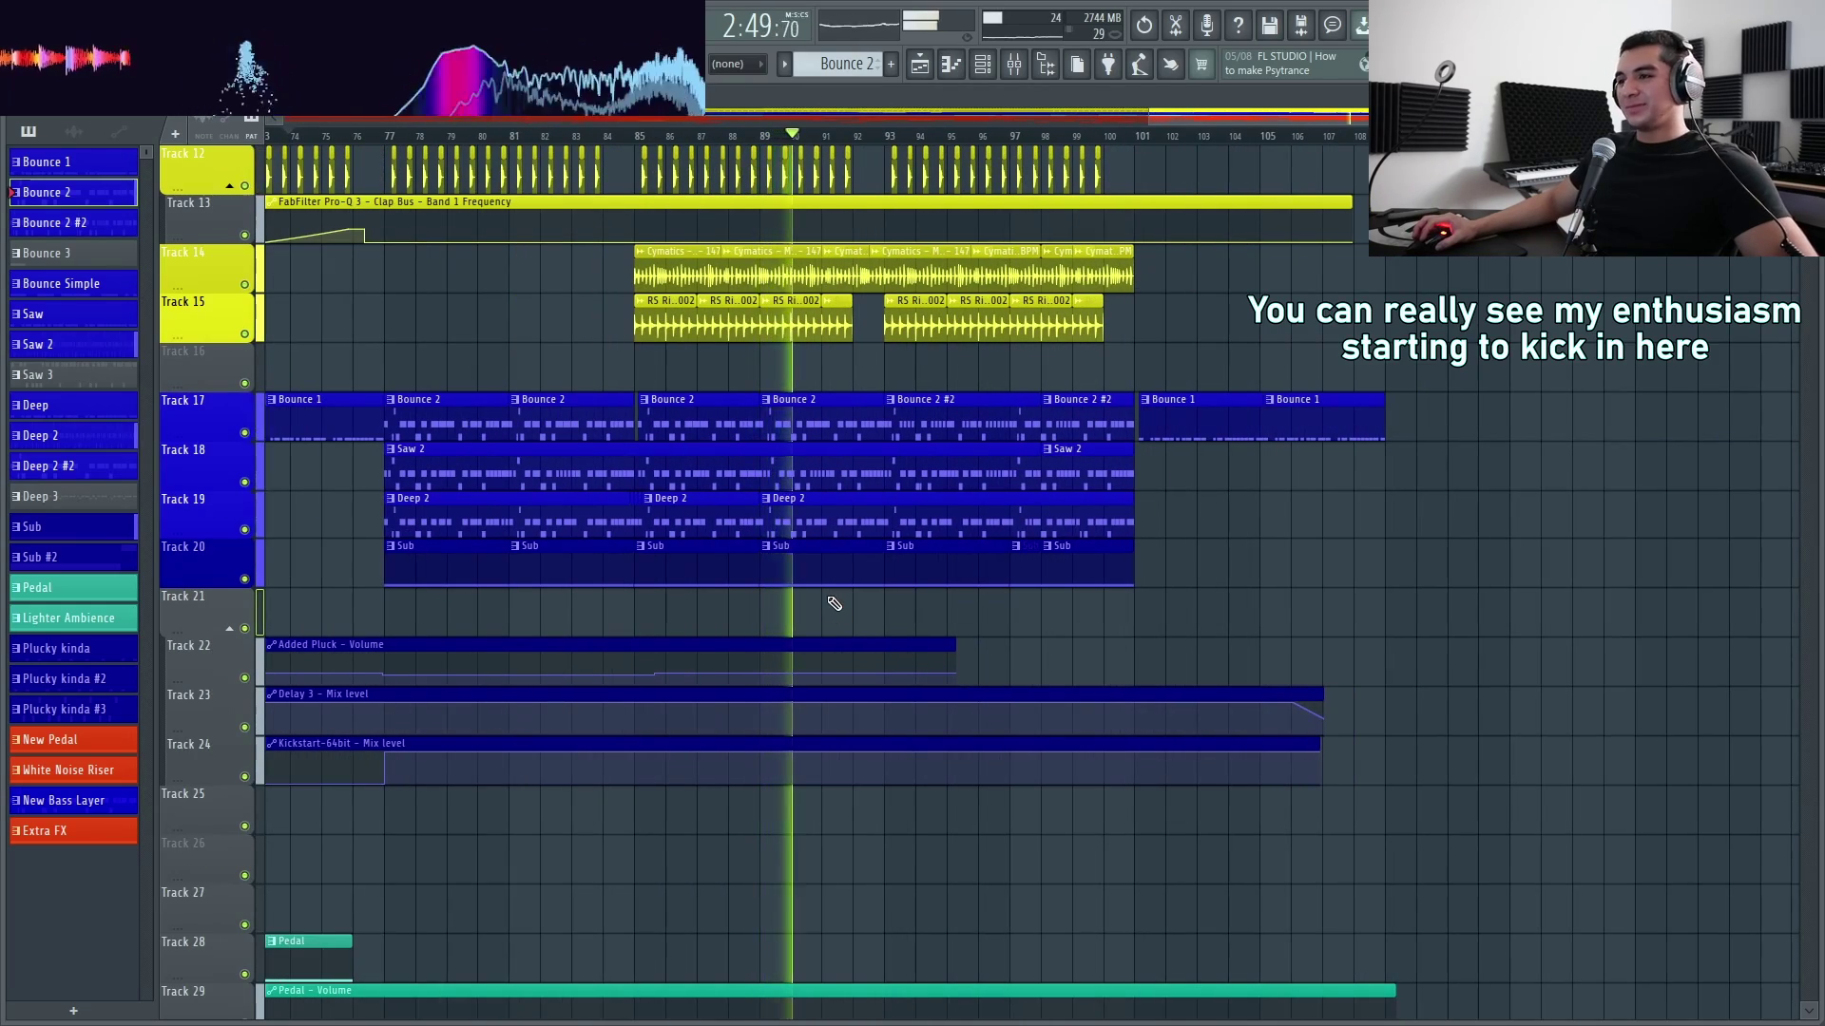
scroll(834, 604, "up", 6)
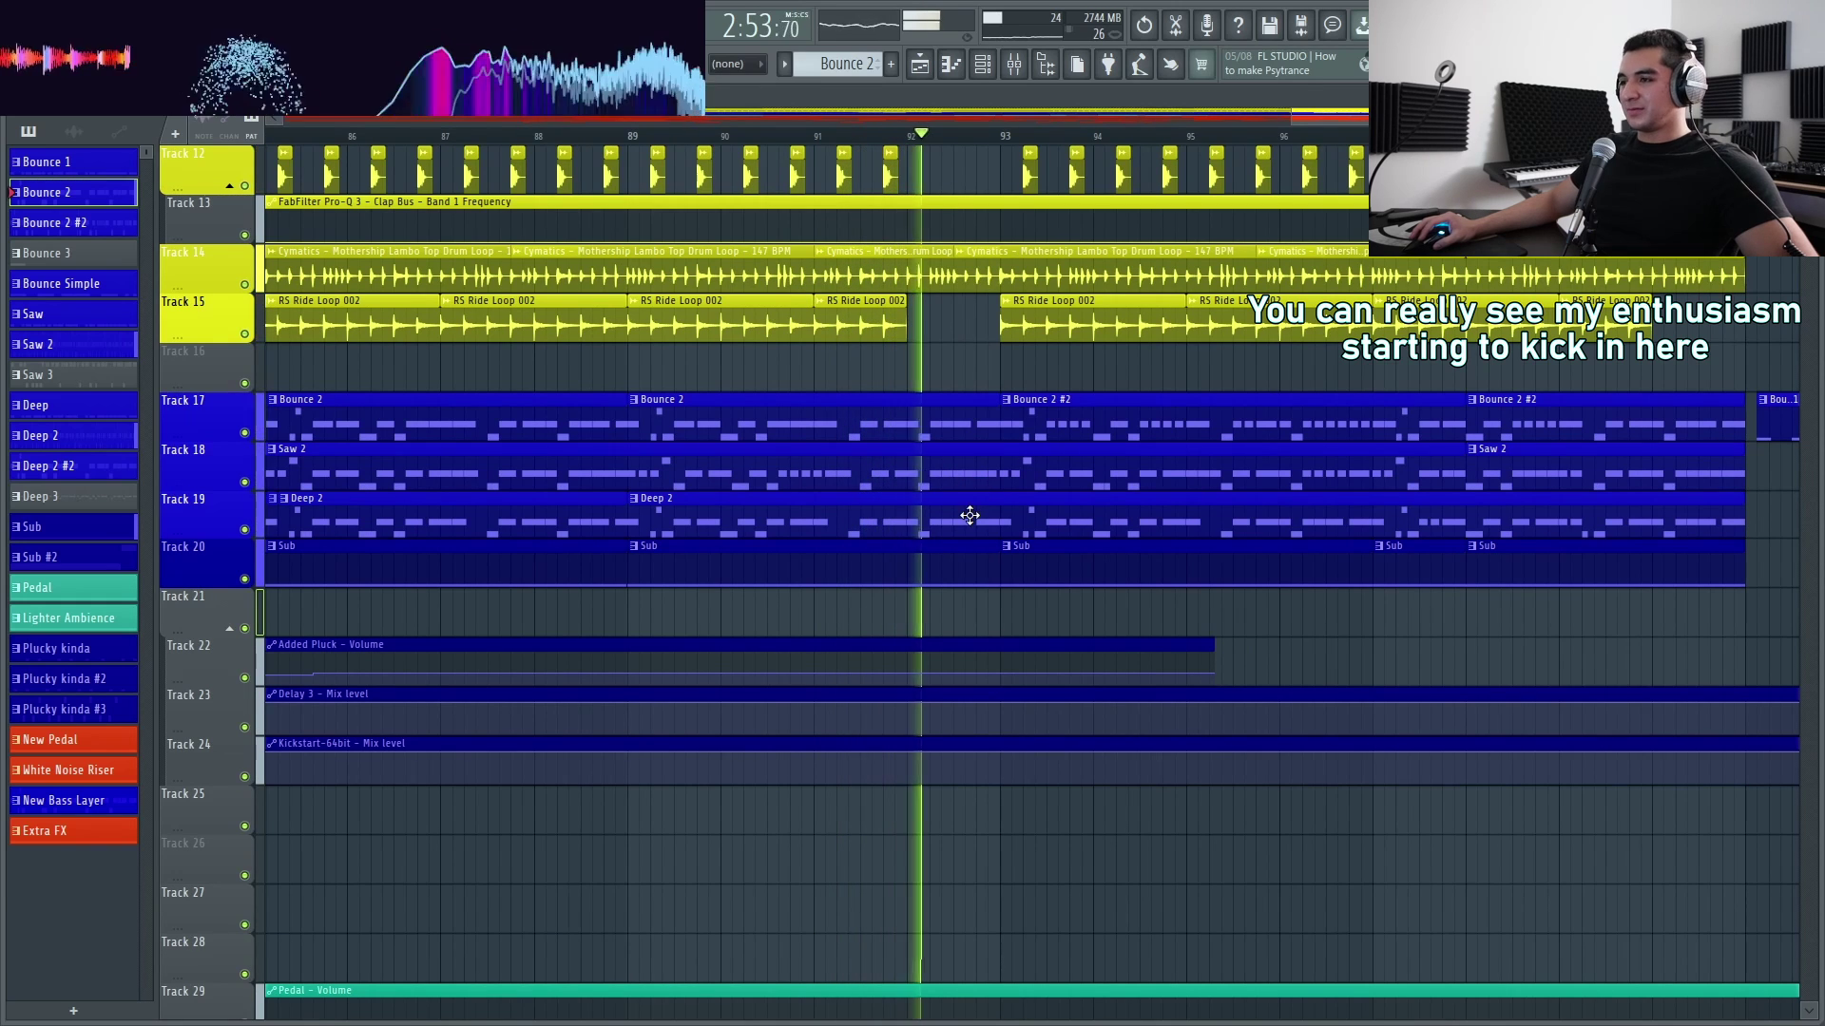
scroll(1027, 503, "down", 3)
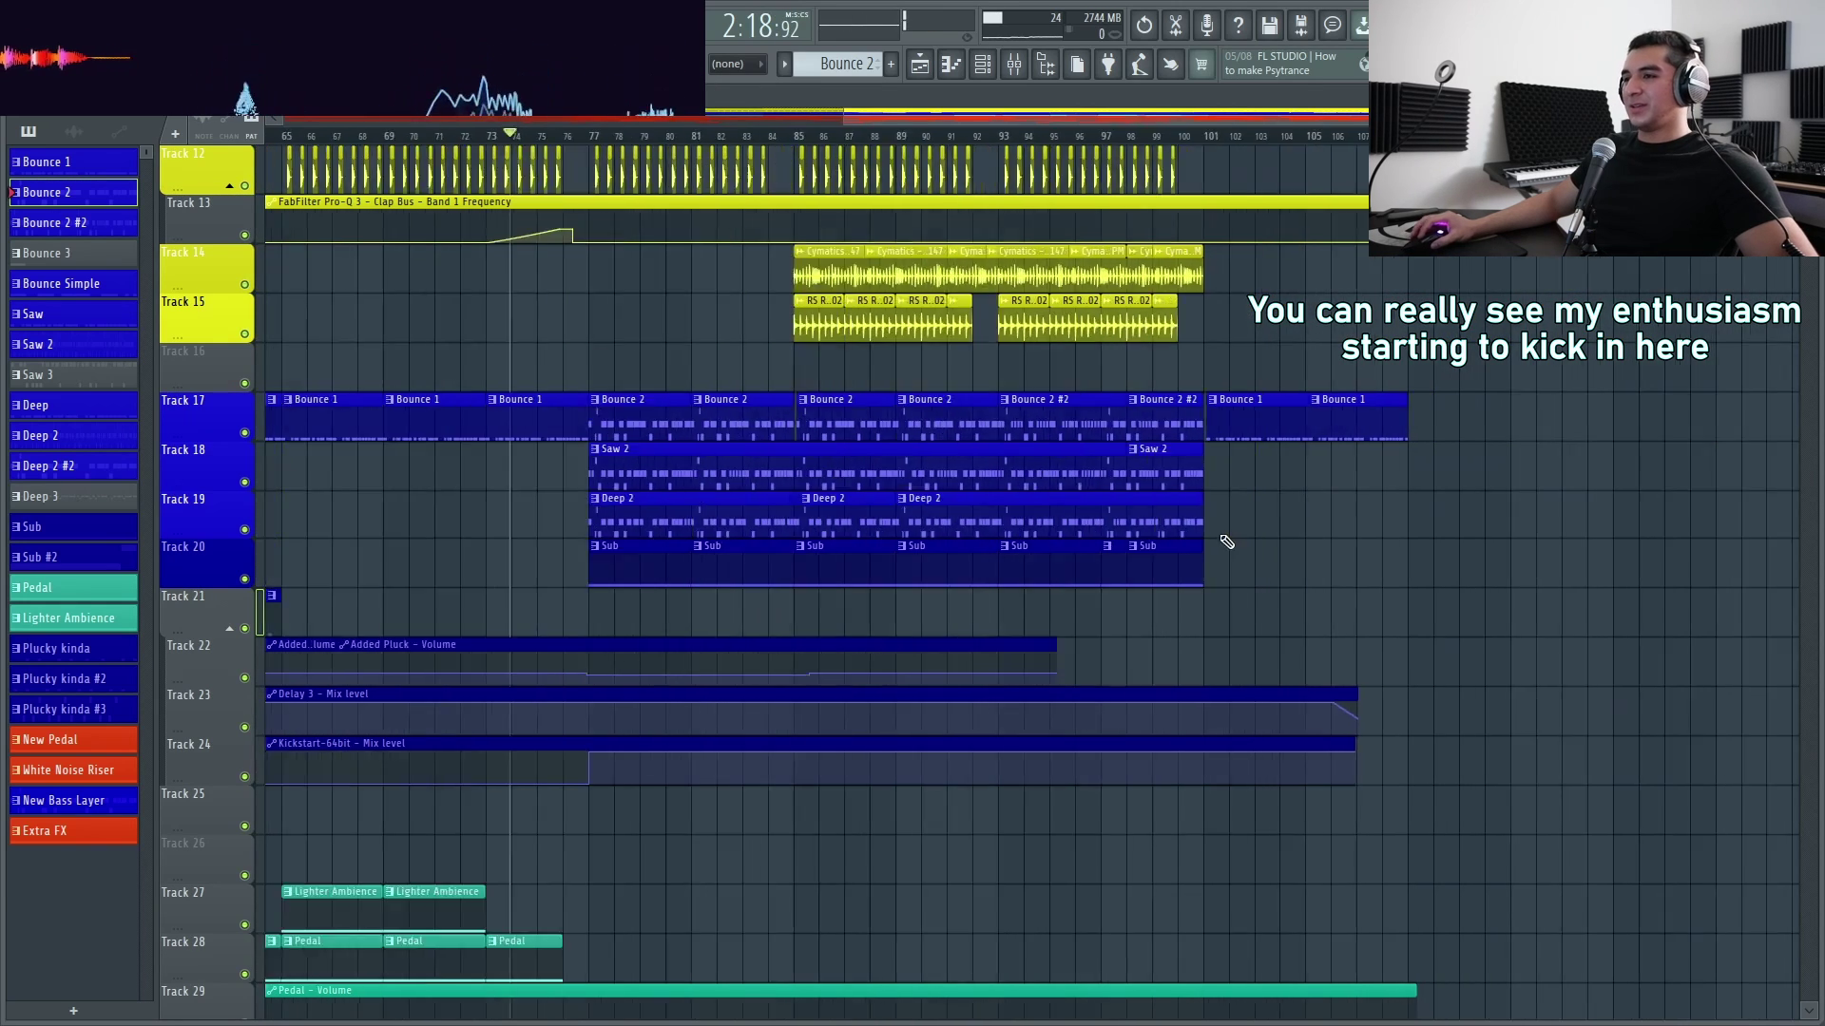
Compare the second drop's bass layers with those of the first drop across the arrangement
scroll(1024, 529, "down", 2)
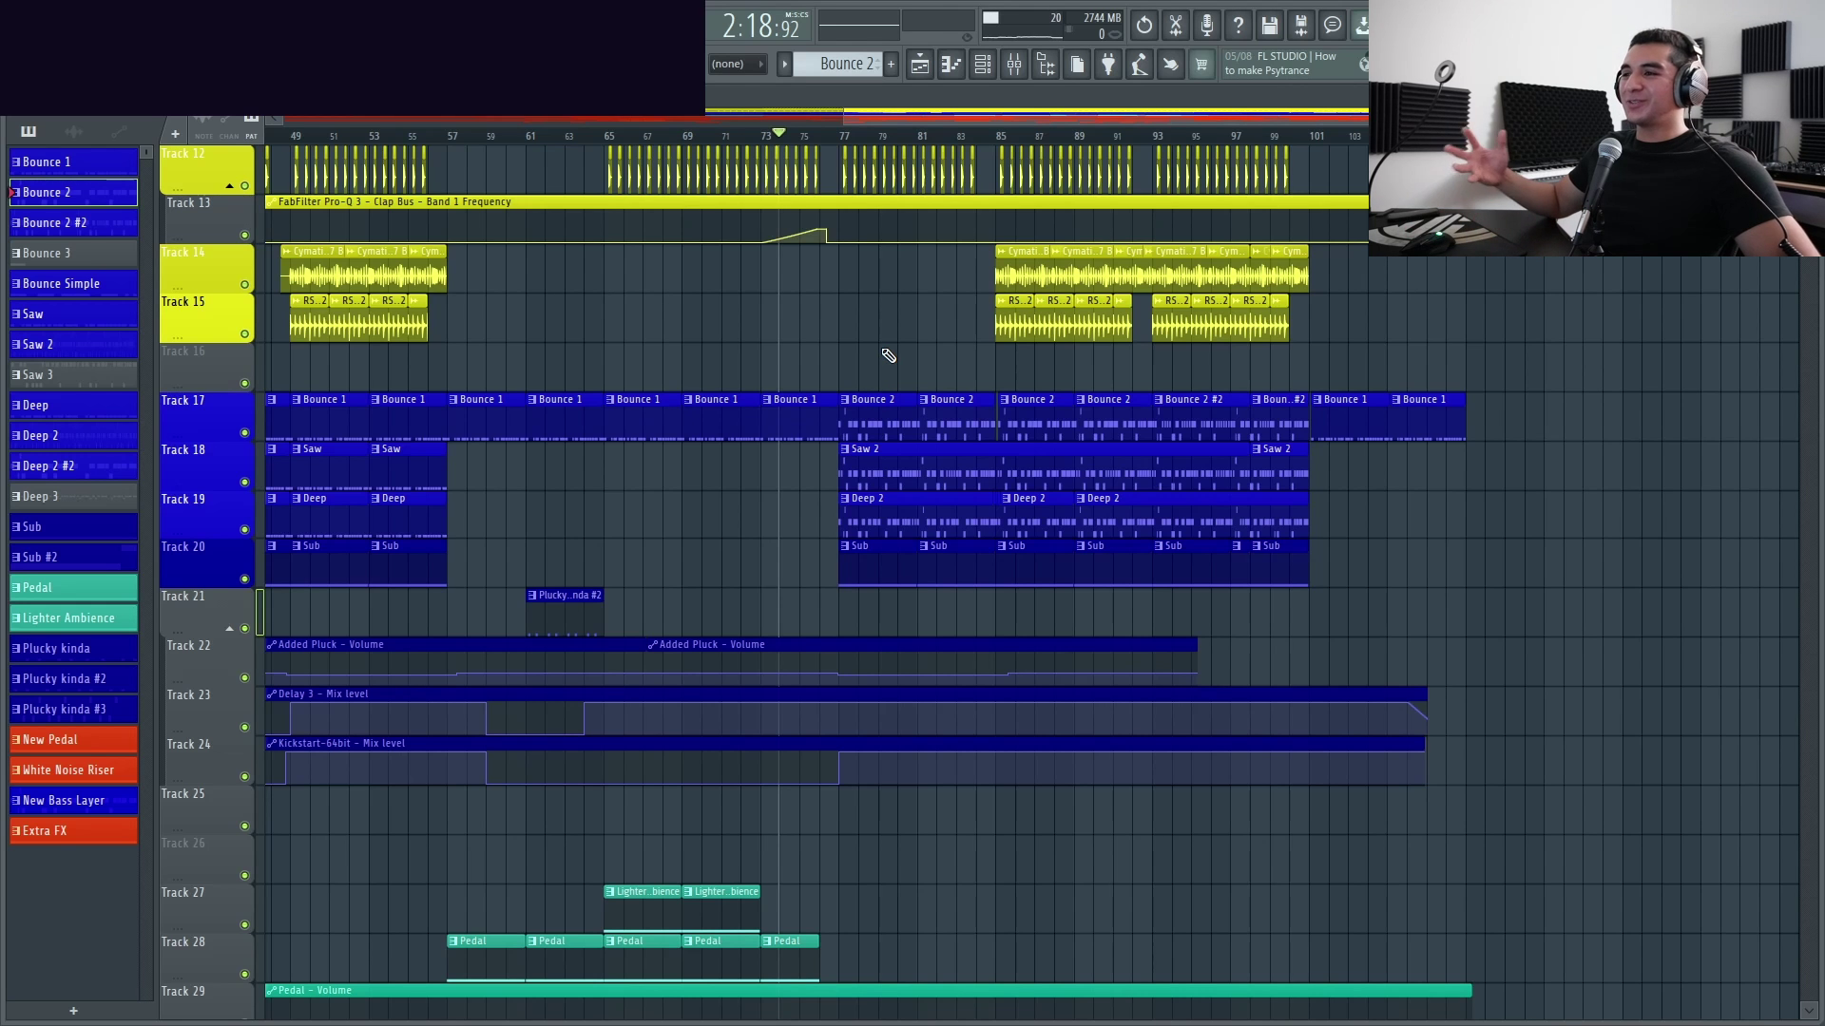
scroll(882, 358, "down", 3)
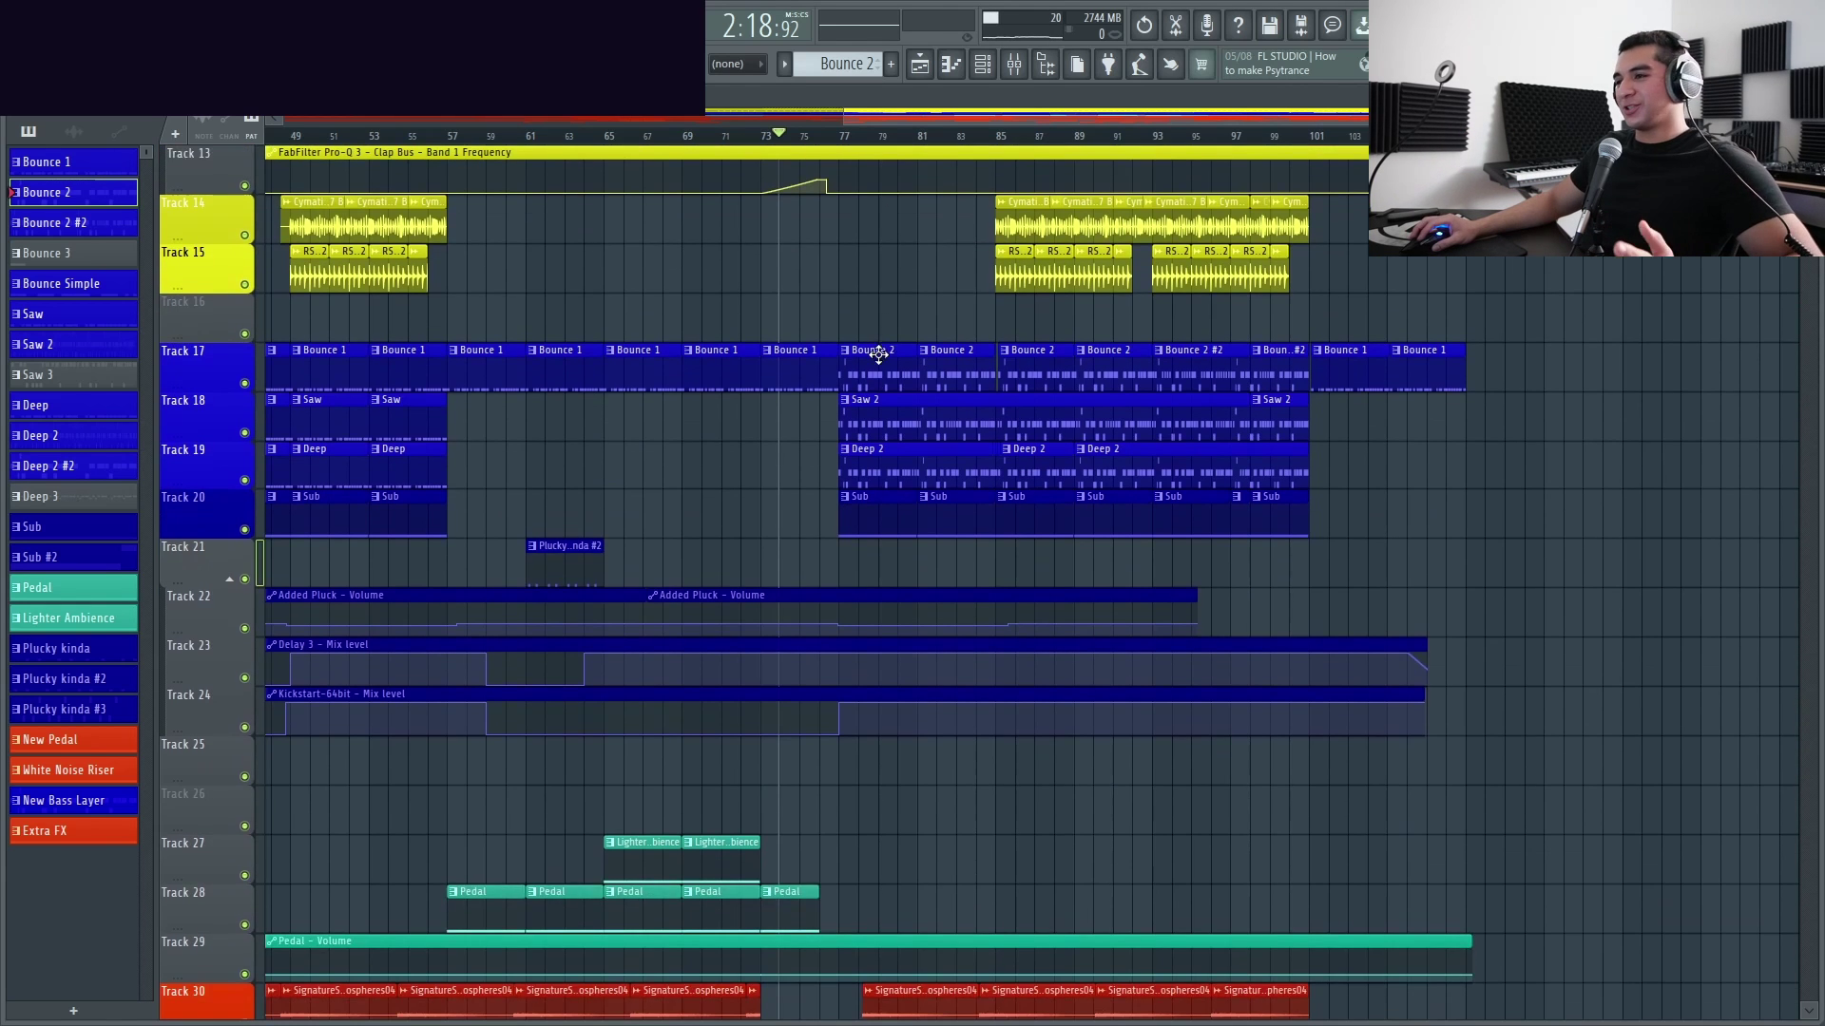
scroll(915, 429, "up", 3)
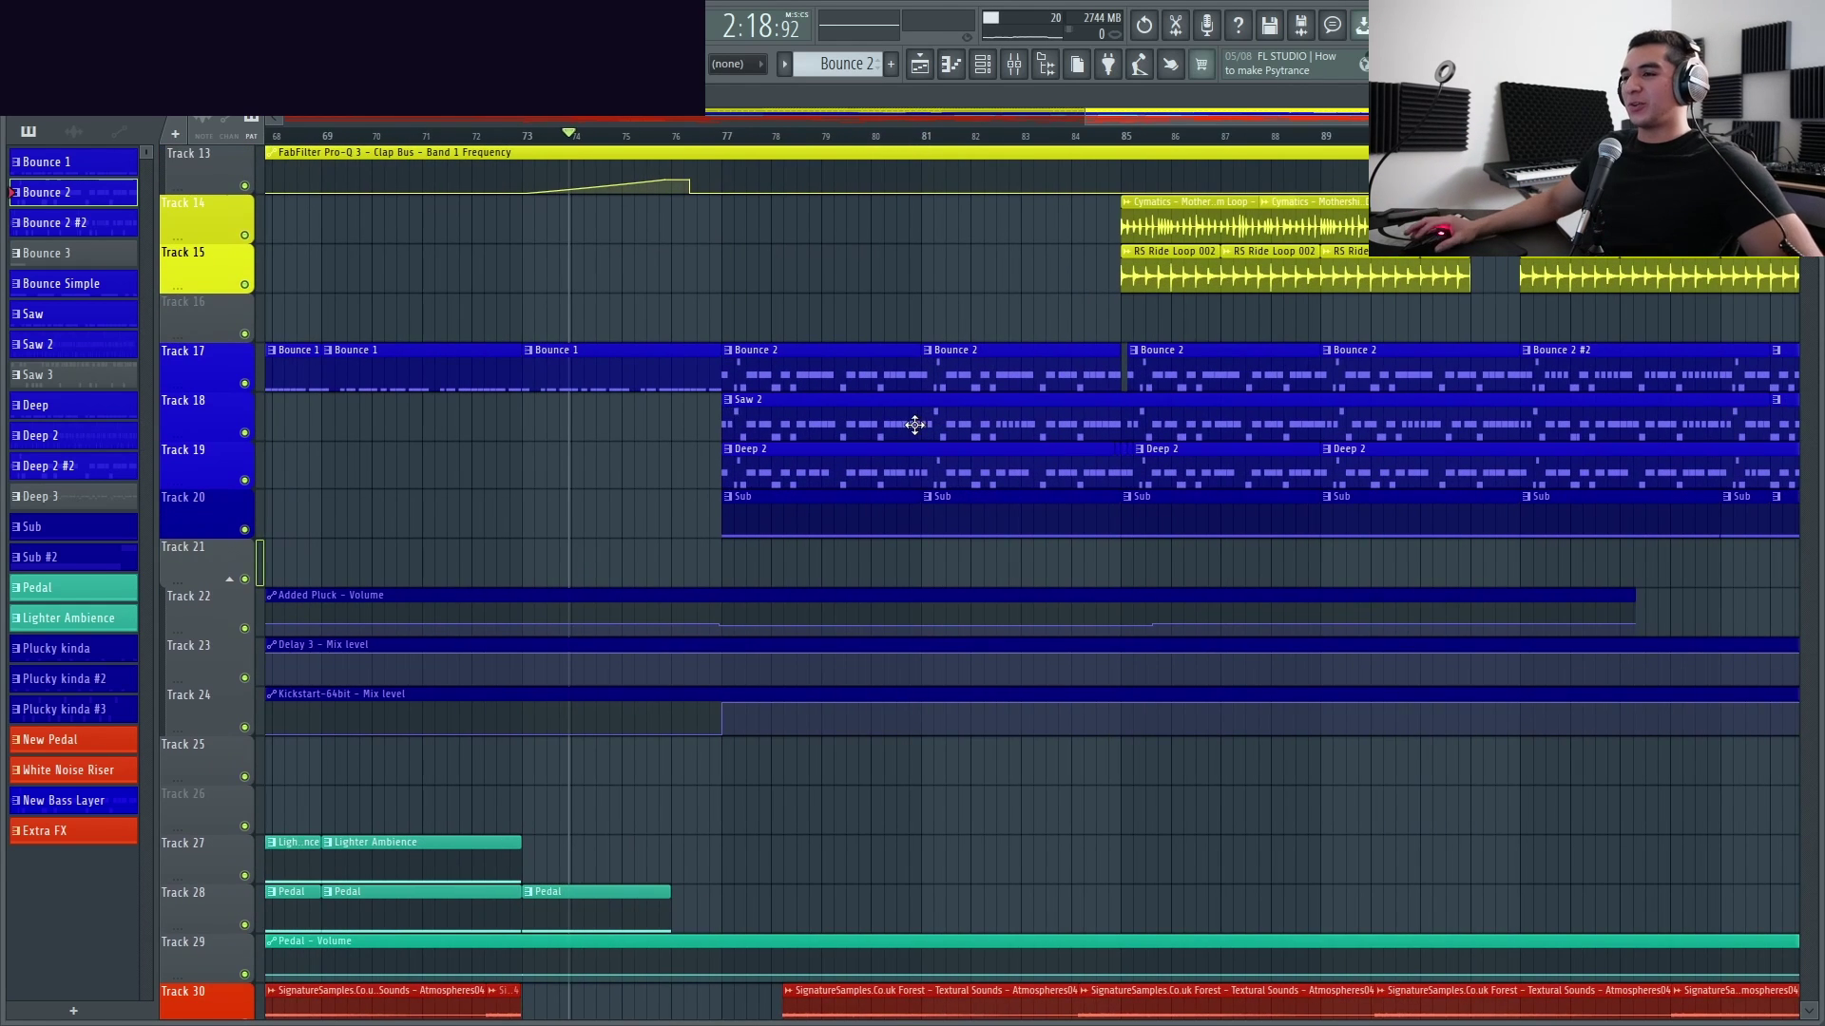
scroll(915, 424, "up", 3)
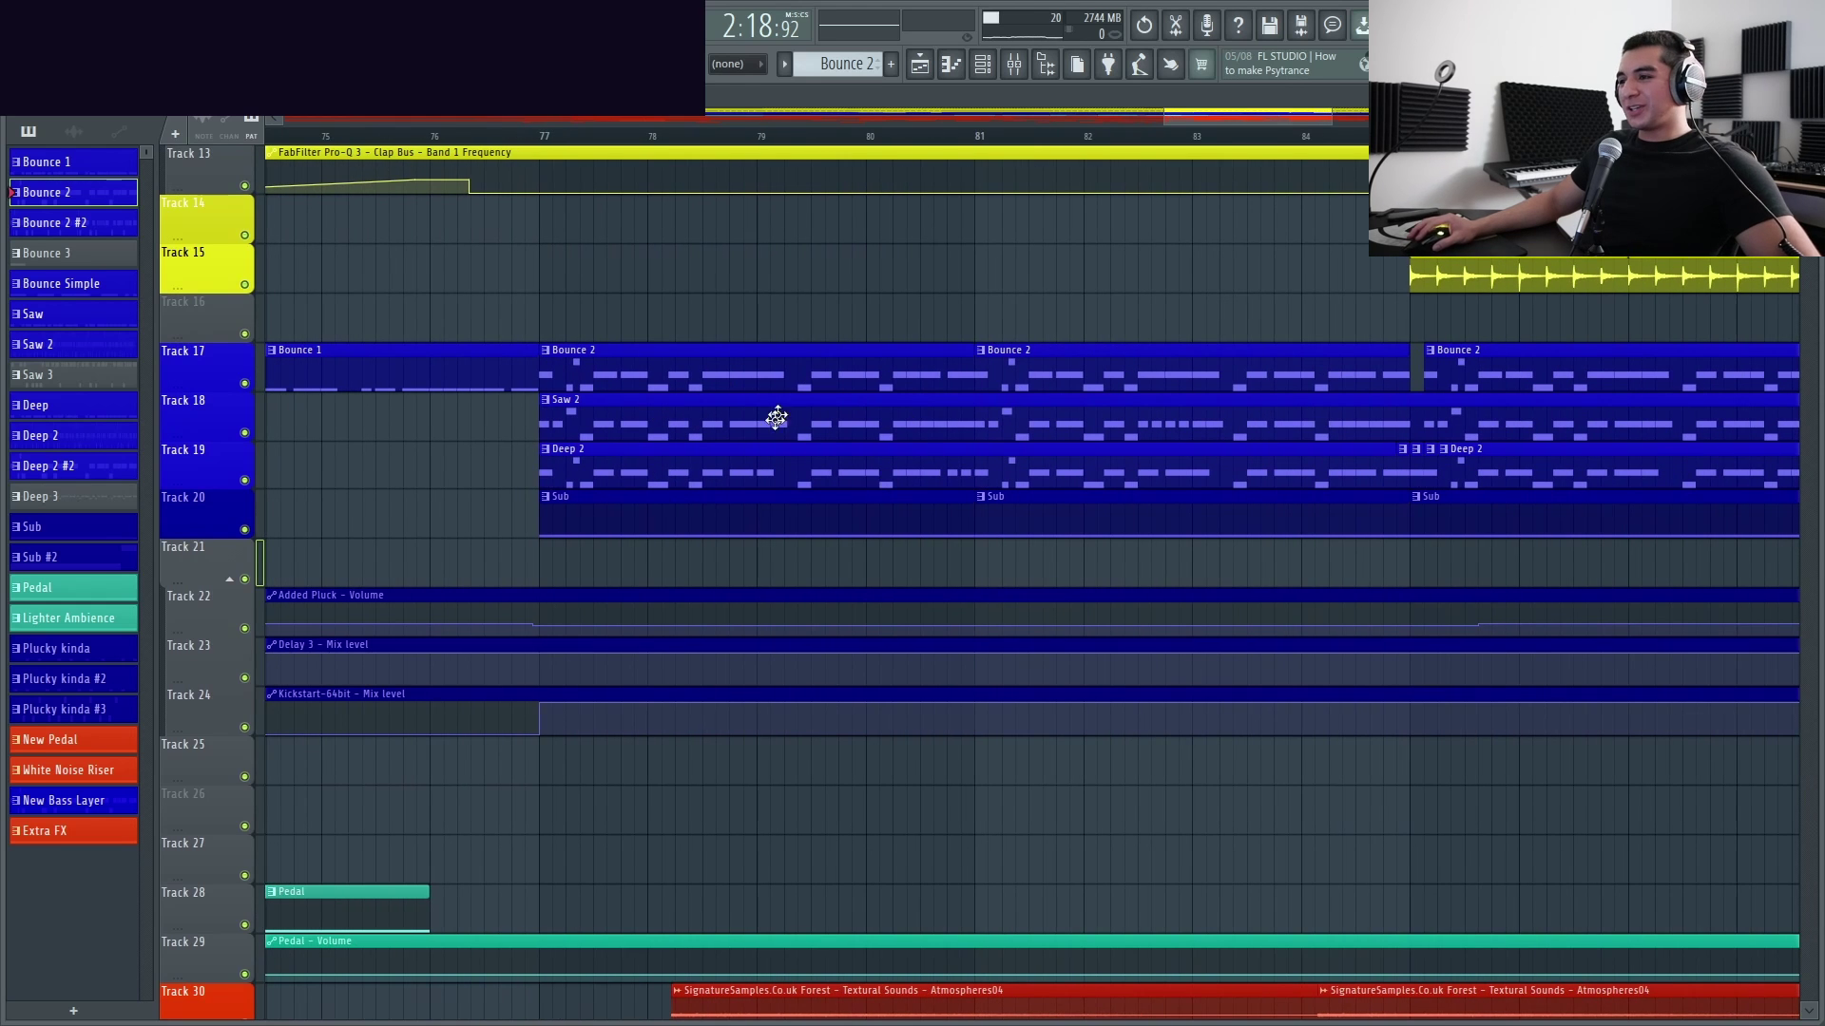
Highlight the two Bounce 2 clips on Track 17 at bars 77 and 81, together and individually
scroll(838, 382, "up", 1)
left_click_drag(586, 245, 1177, 390)
scroll(613, 462, "down", 4)
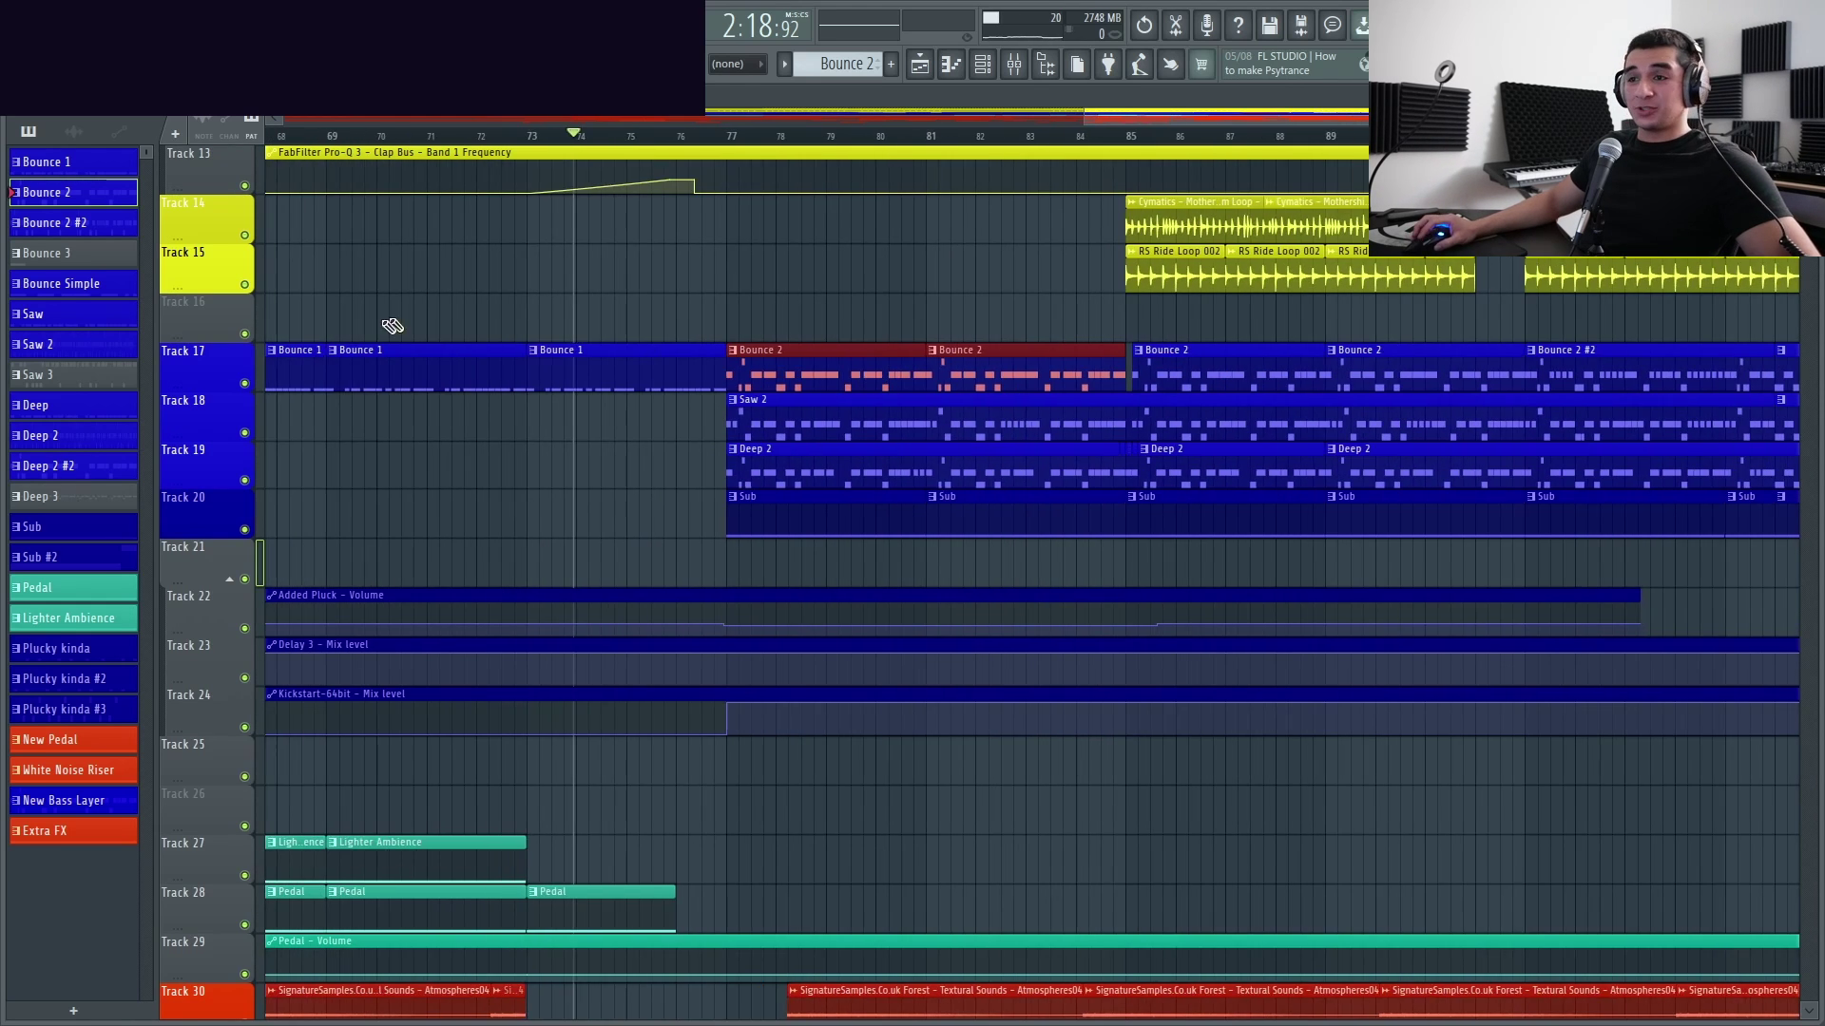
scroll(774, 372, "up", 3)
mouse_move(718, 346)
left_mouse_down()
mouse_move(784, 303)
mouse_move(722, 354)
left_mouse_up()
scroll(723, 354, "down", 1)
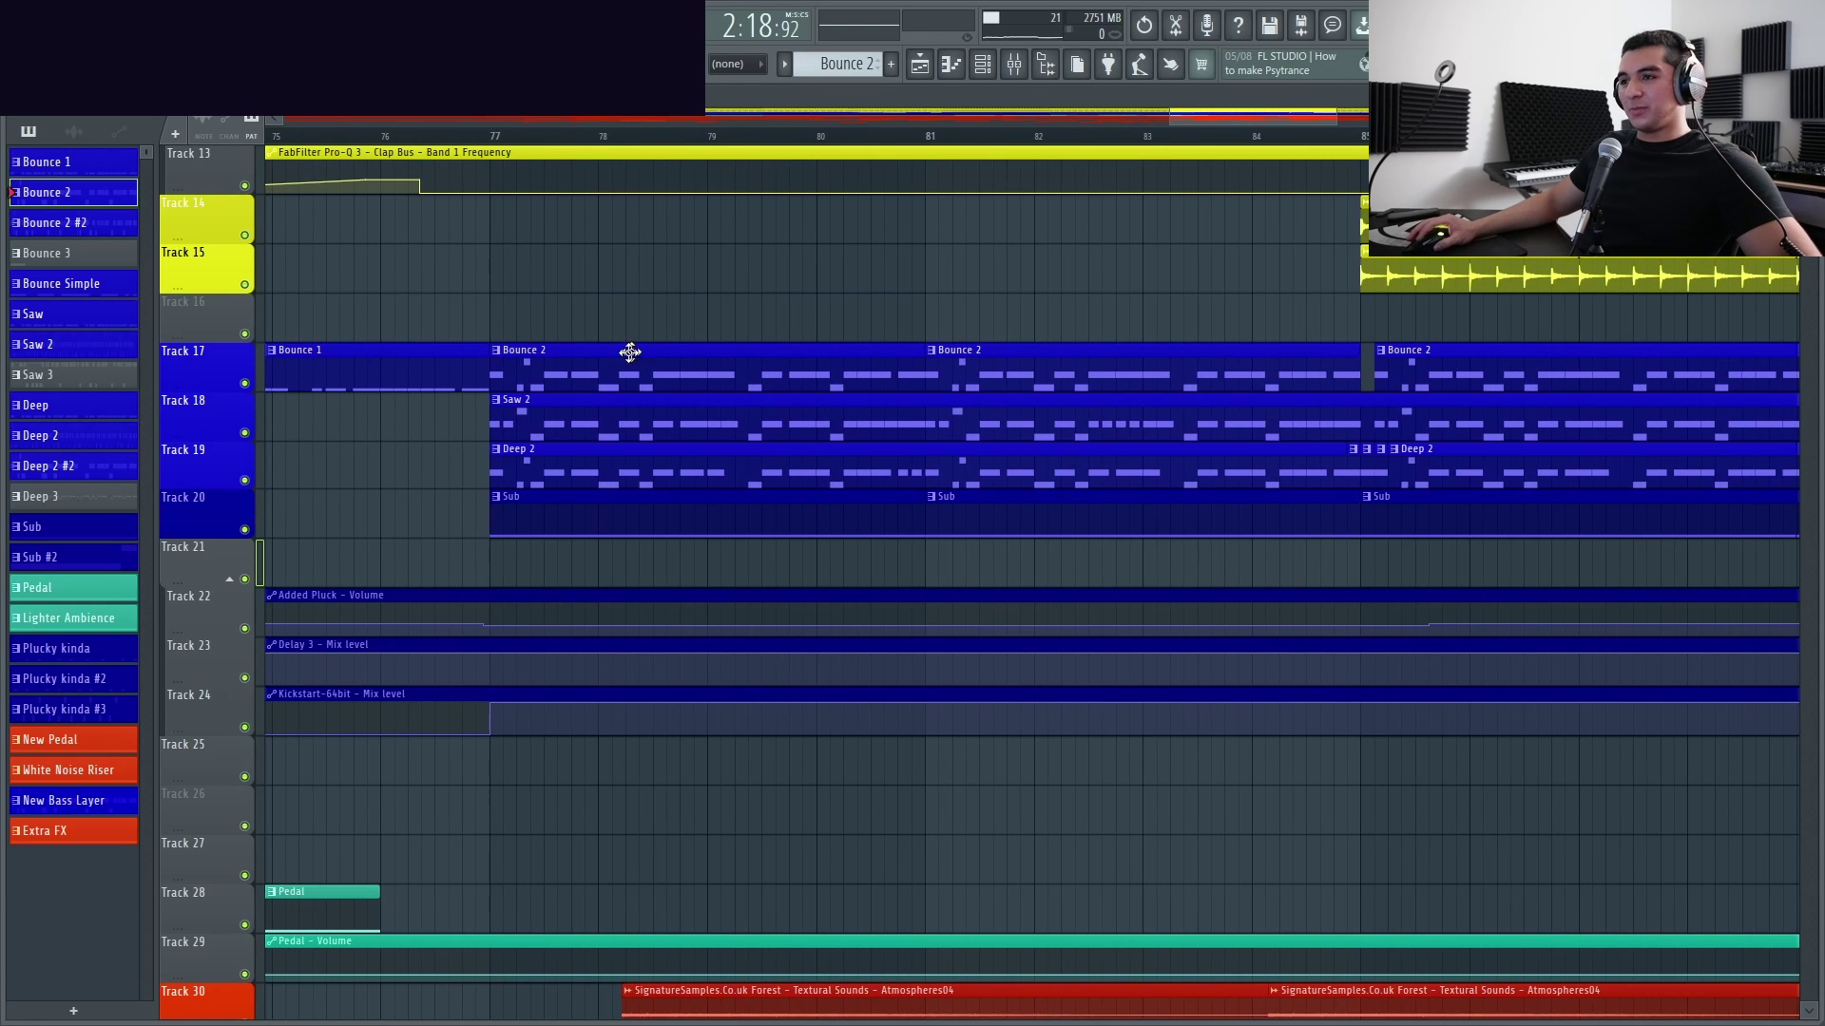
left_click(722, 357)
left_click(938, 384)
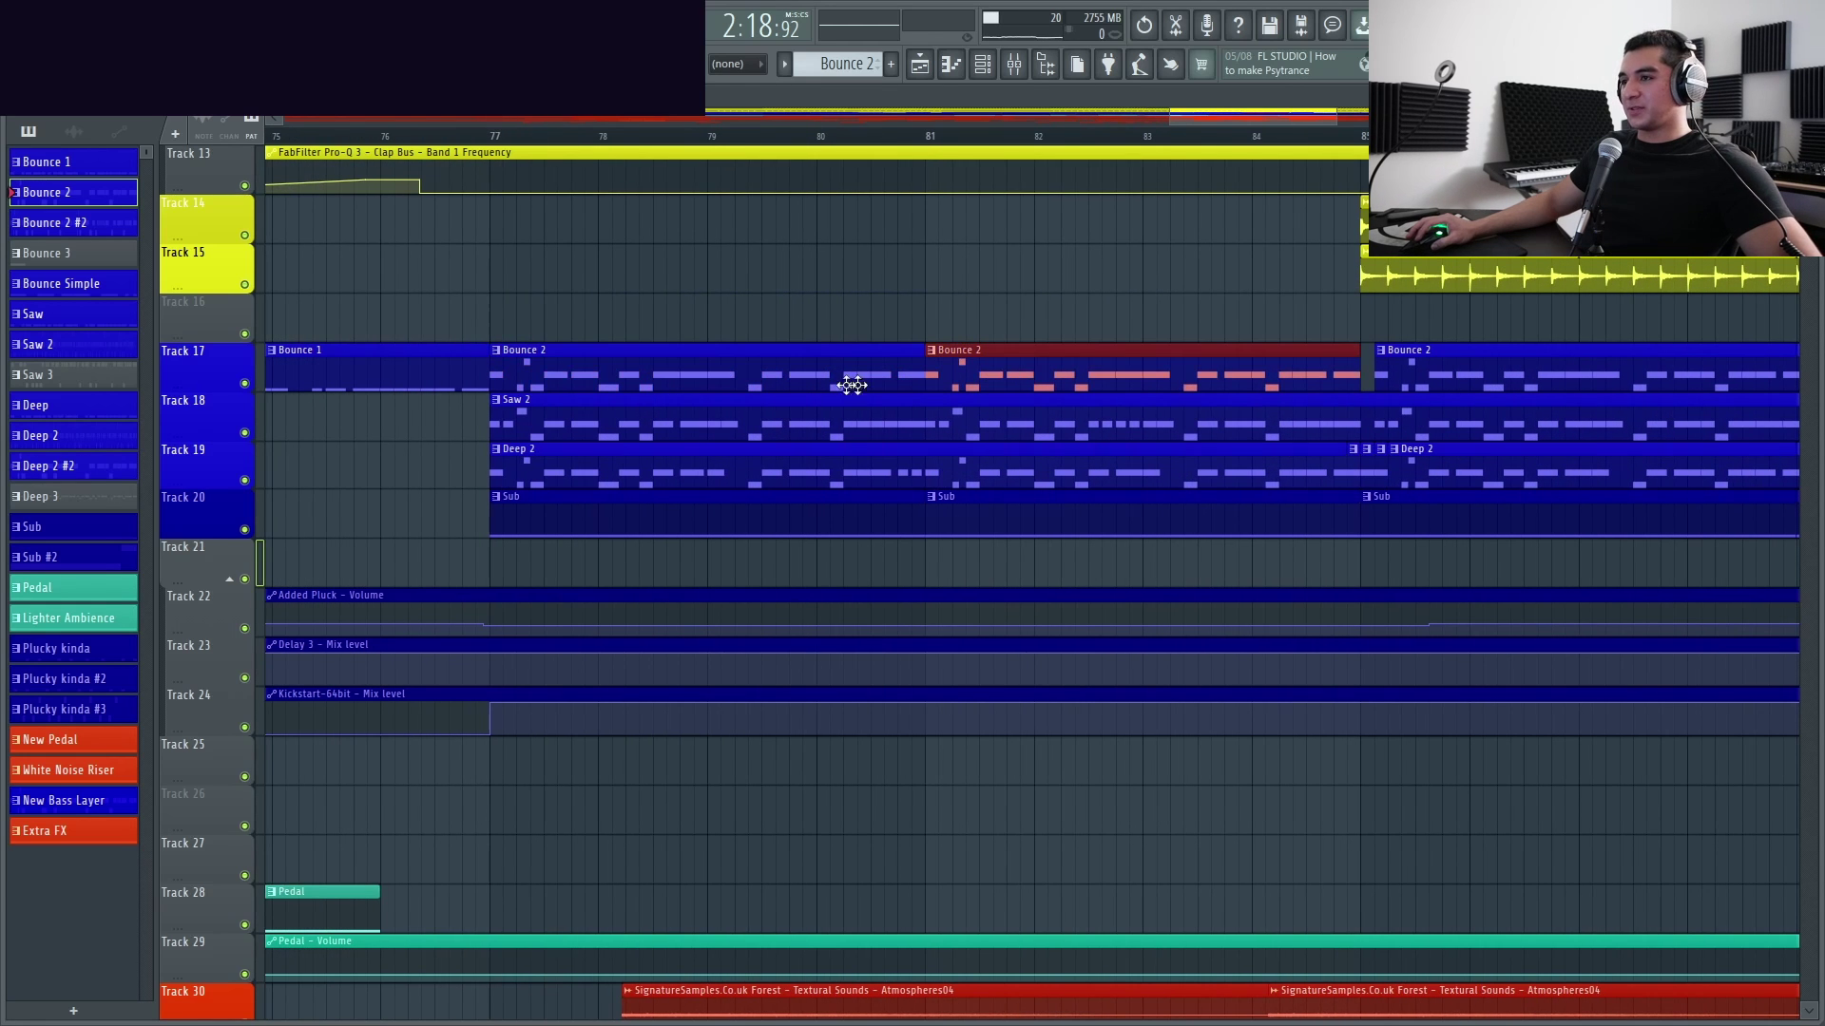
Highlight the long Saw 2 clip on Track 18 and inspect its length against the repeated Bounce 2 clips
left_click(706, 405)
scroll(627, 376, "down", 3)
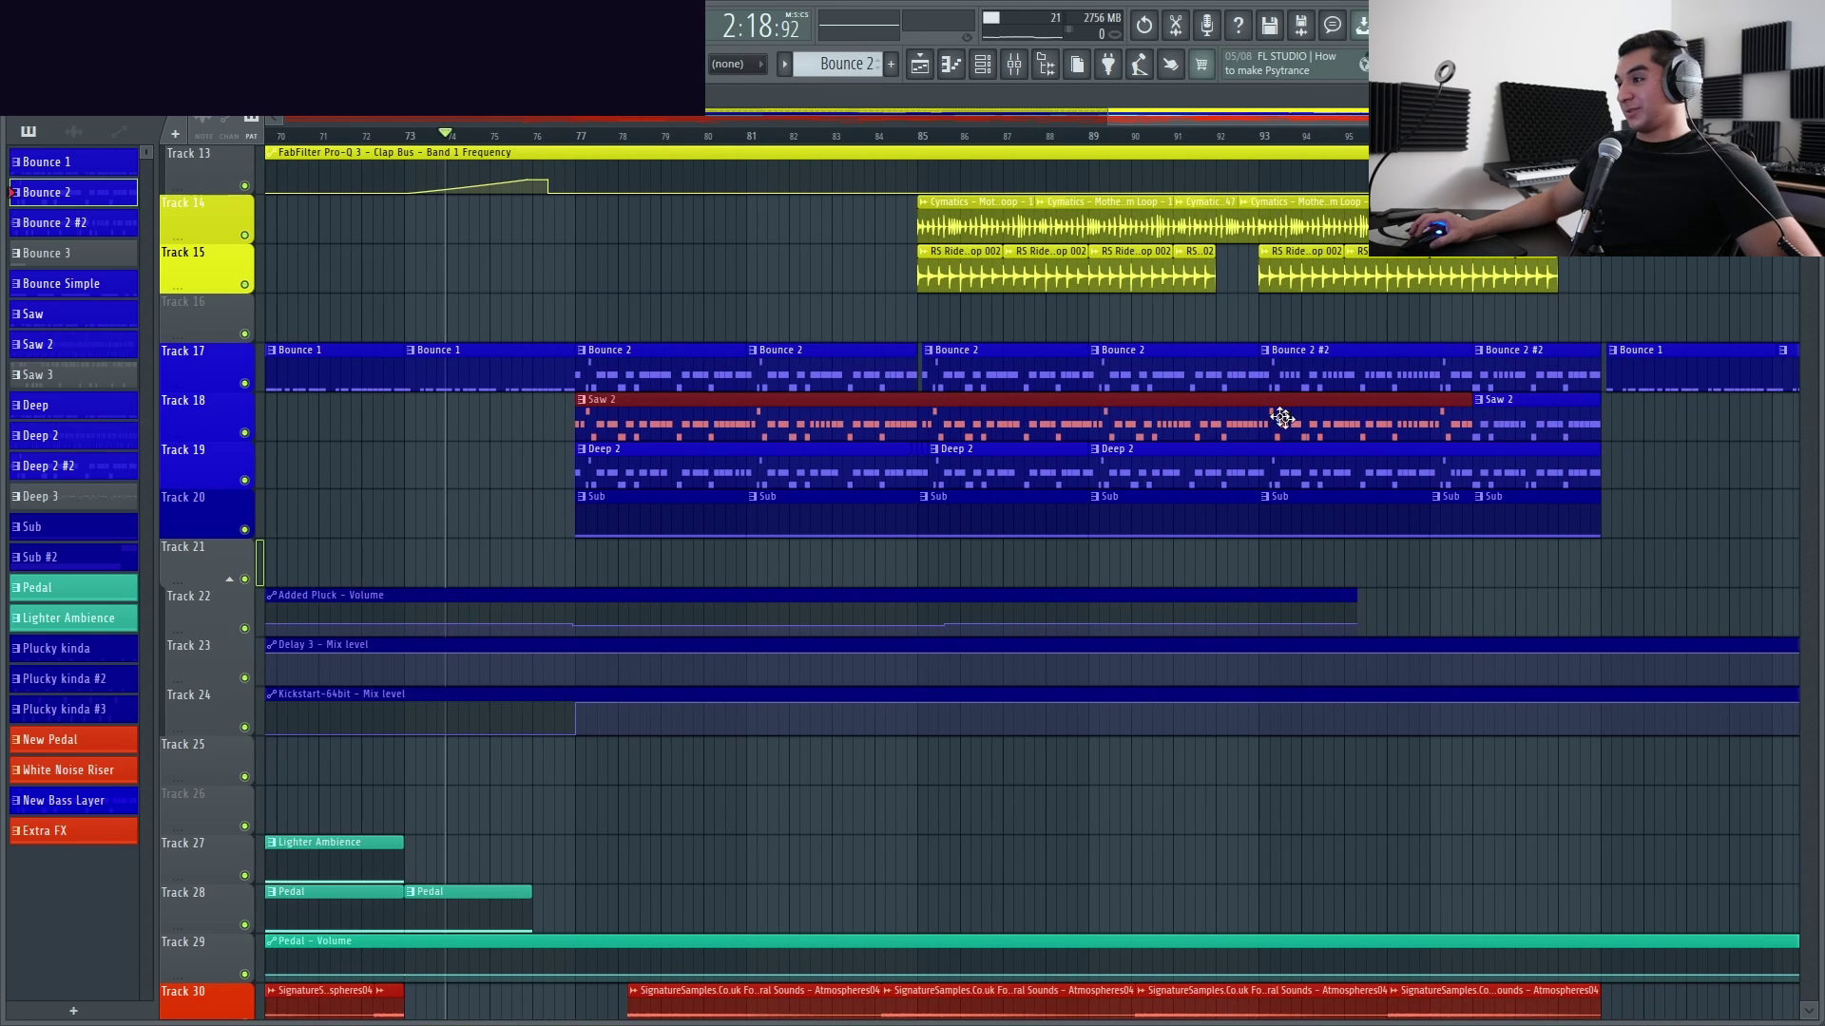
scroll(1015, 437, "up", 1)
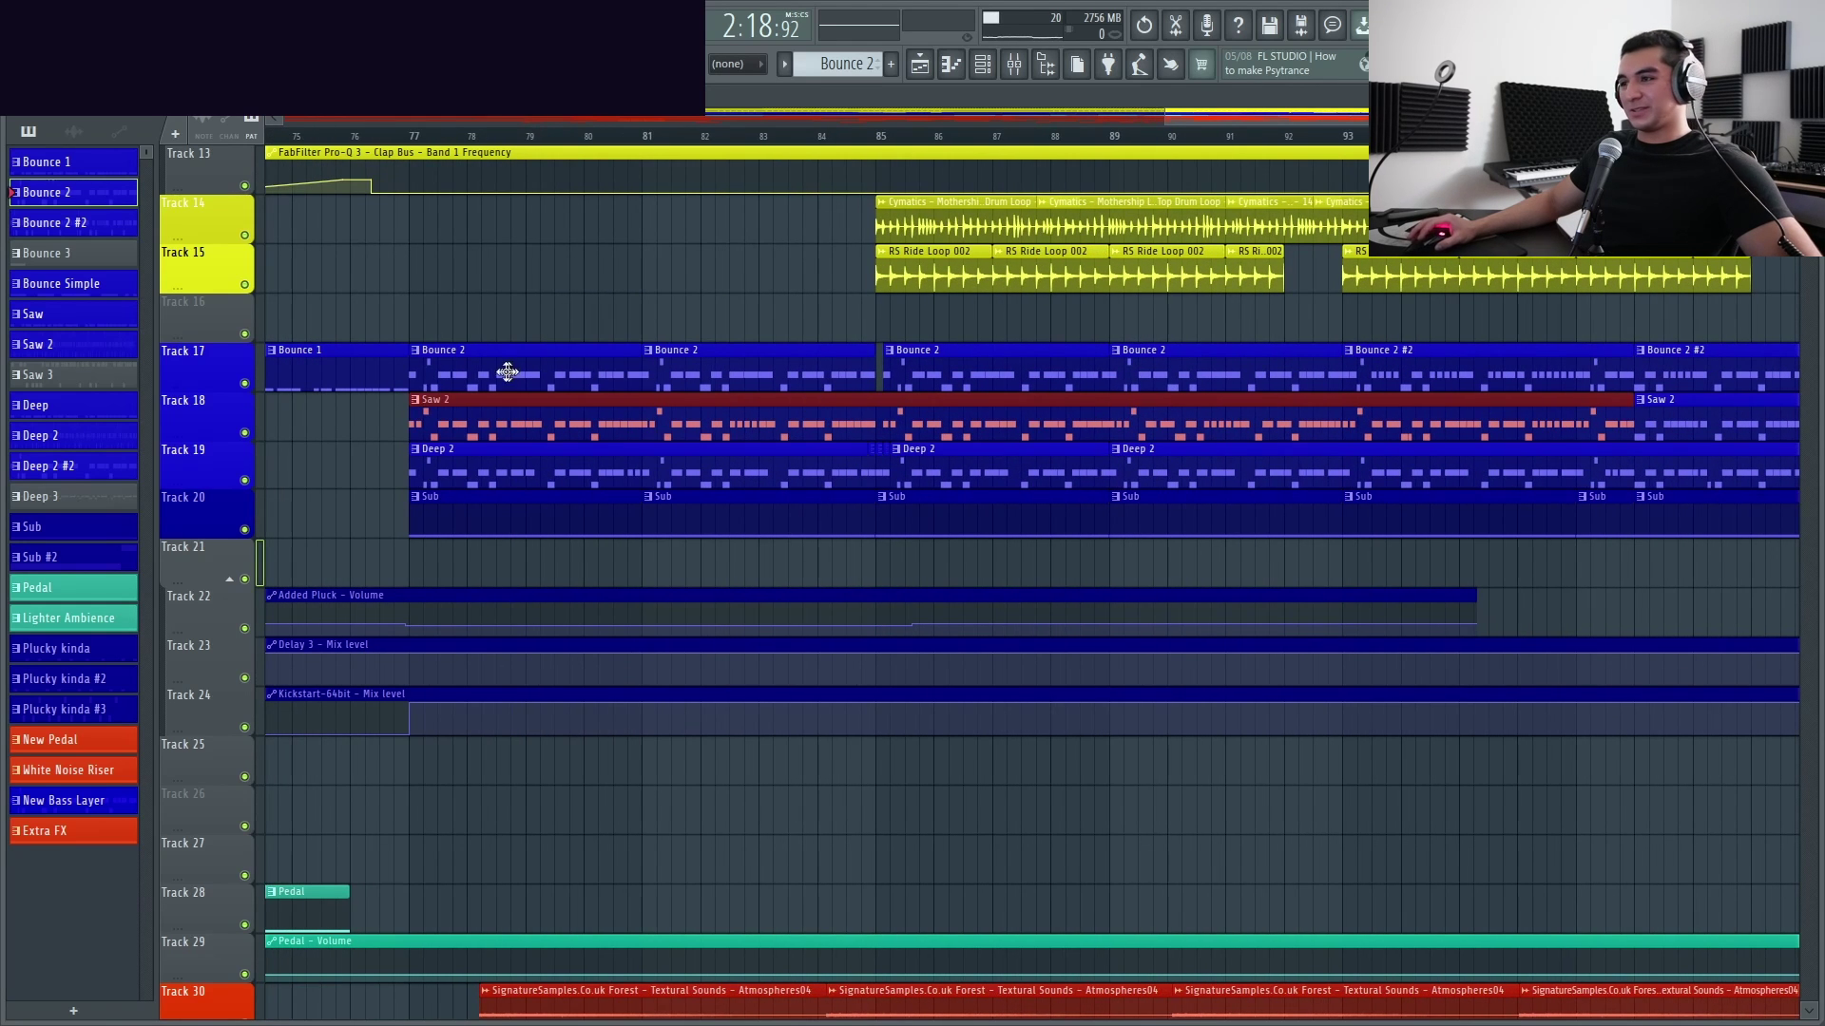
Compare the opening notes of the Bounce 2, Saw 2 and Deep 2 clips at bar 77 on Tracks 17 to 19
scroll(660, 373, "up", 2)
left_click(654, 285)
right_click(677, 287)
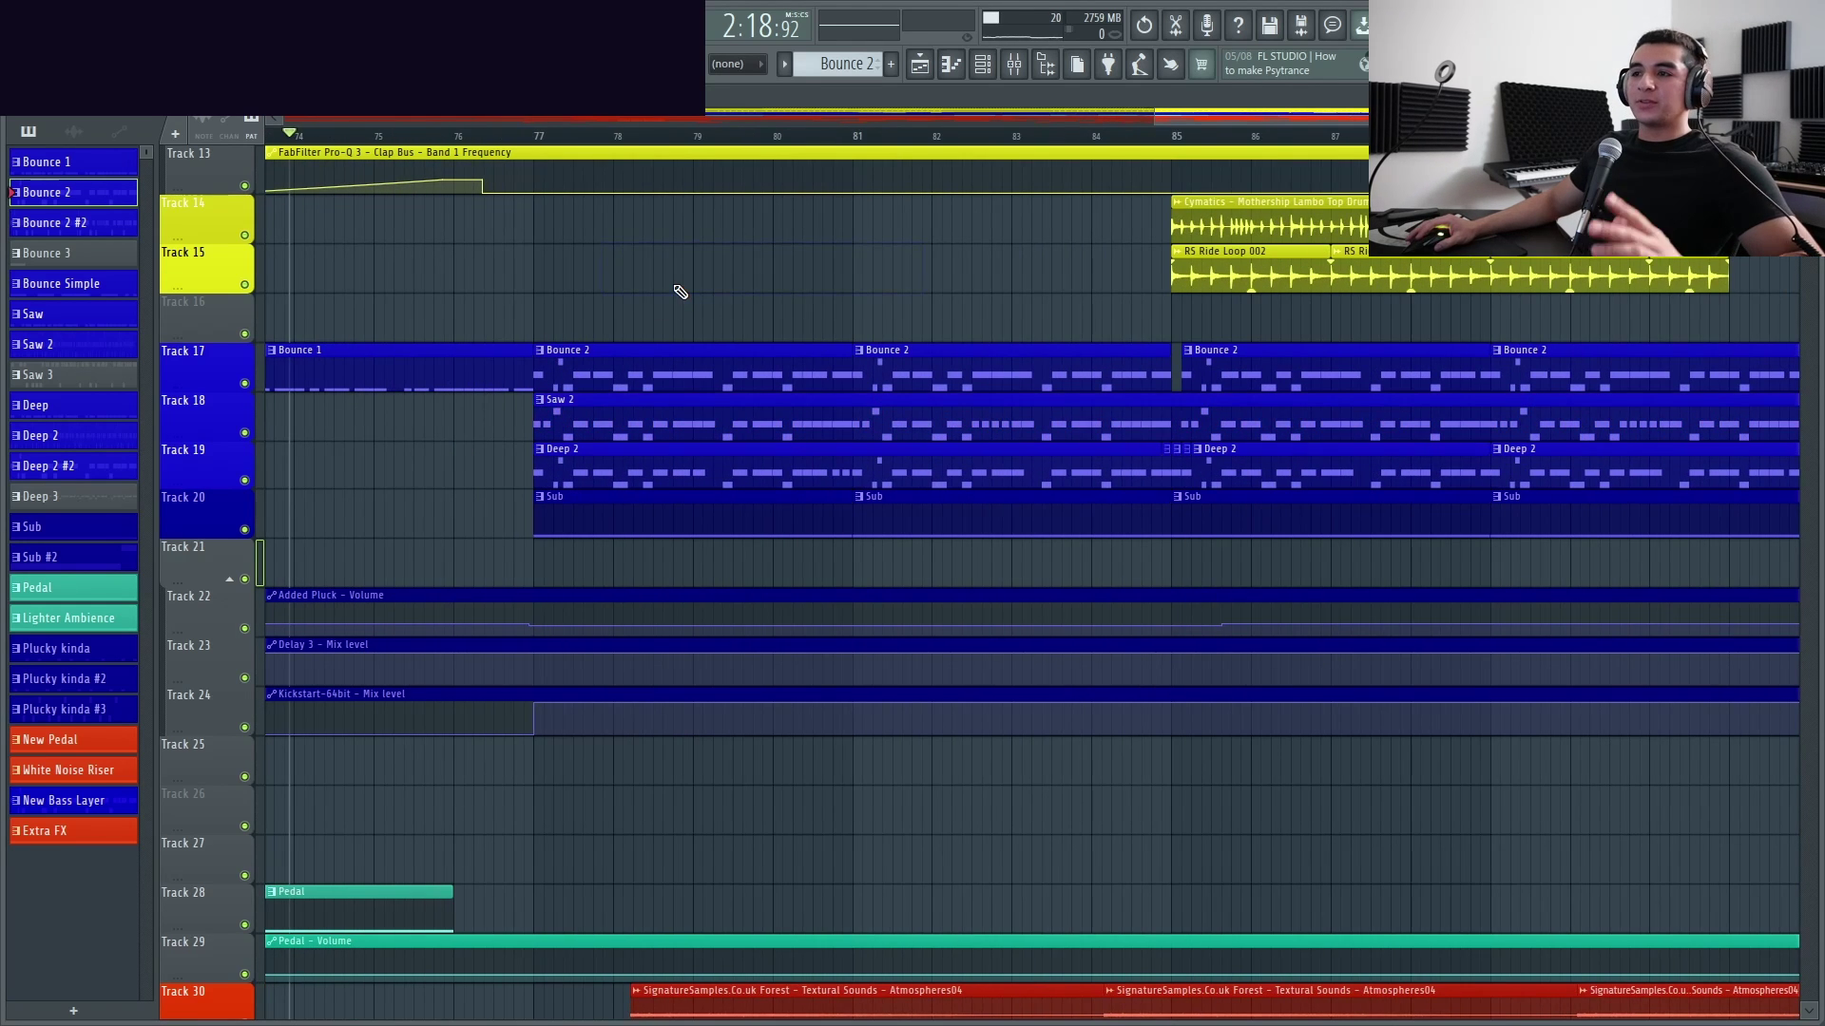
scroll(621, 425, "up", 4)
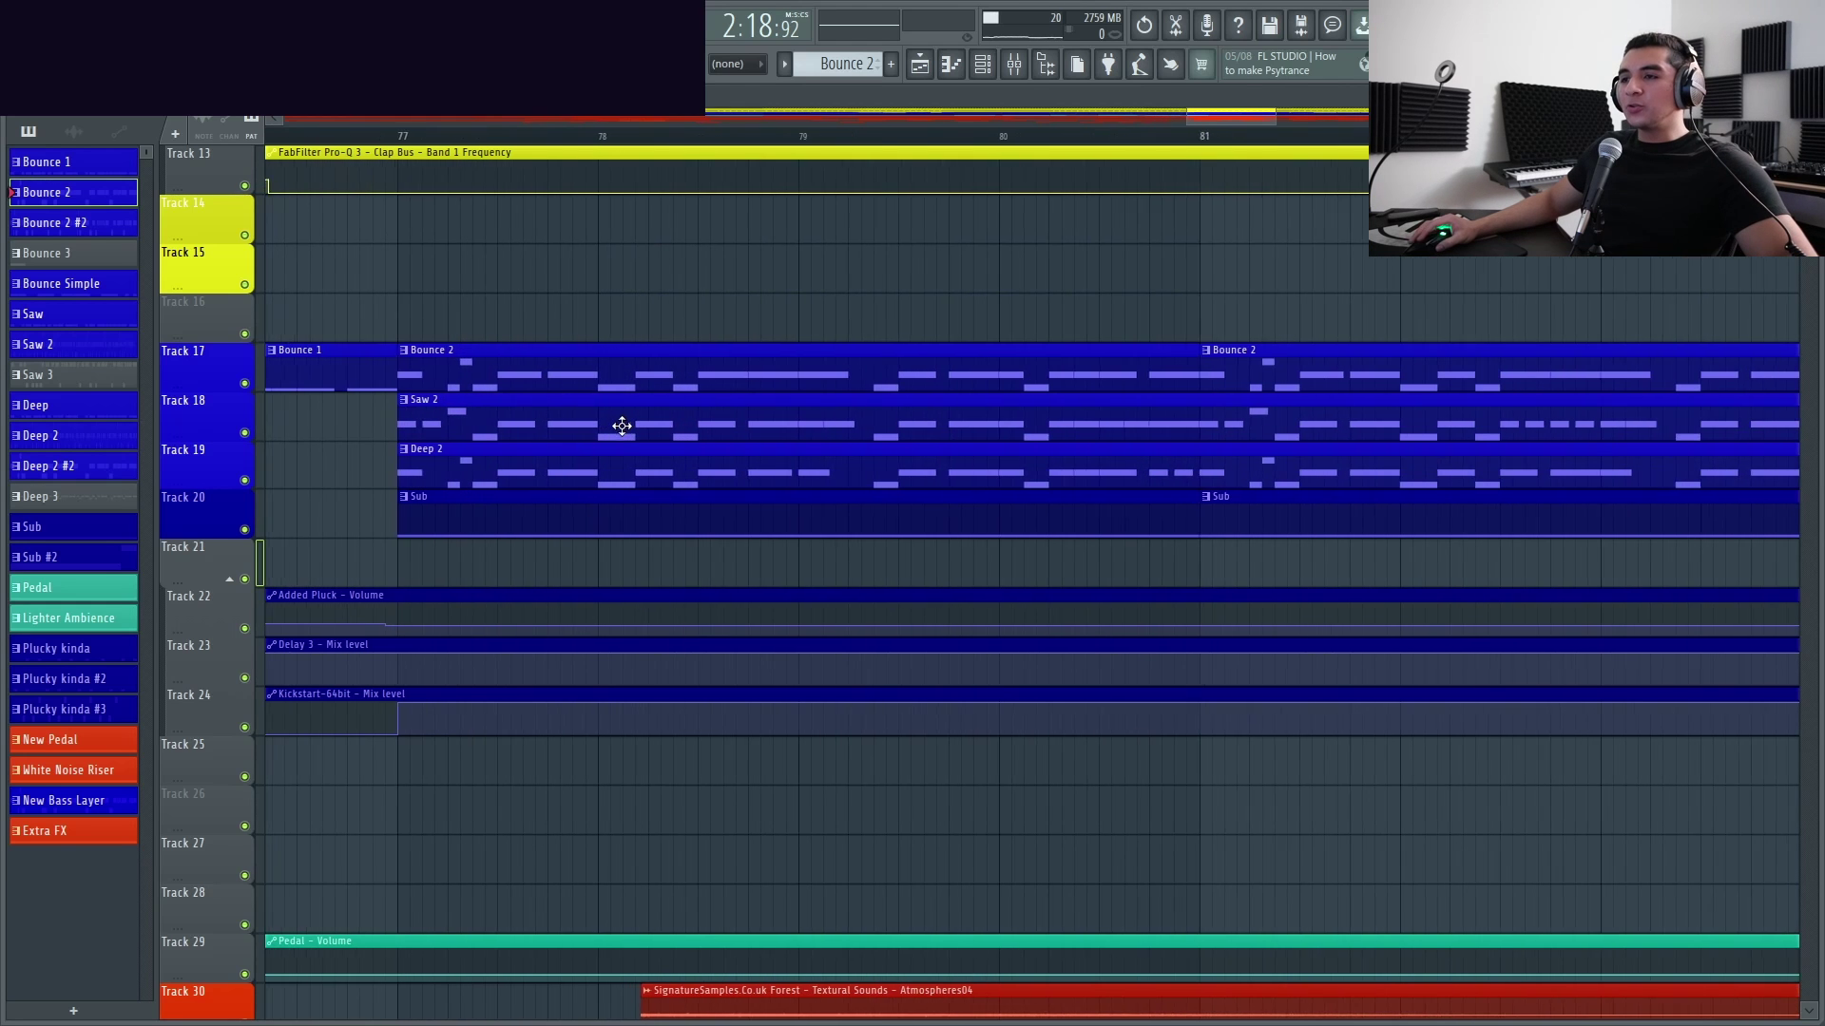
scroll(420, 423, "up", 3)
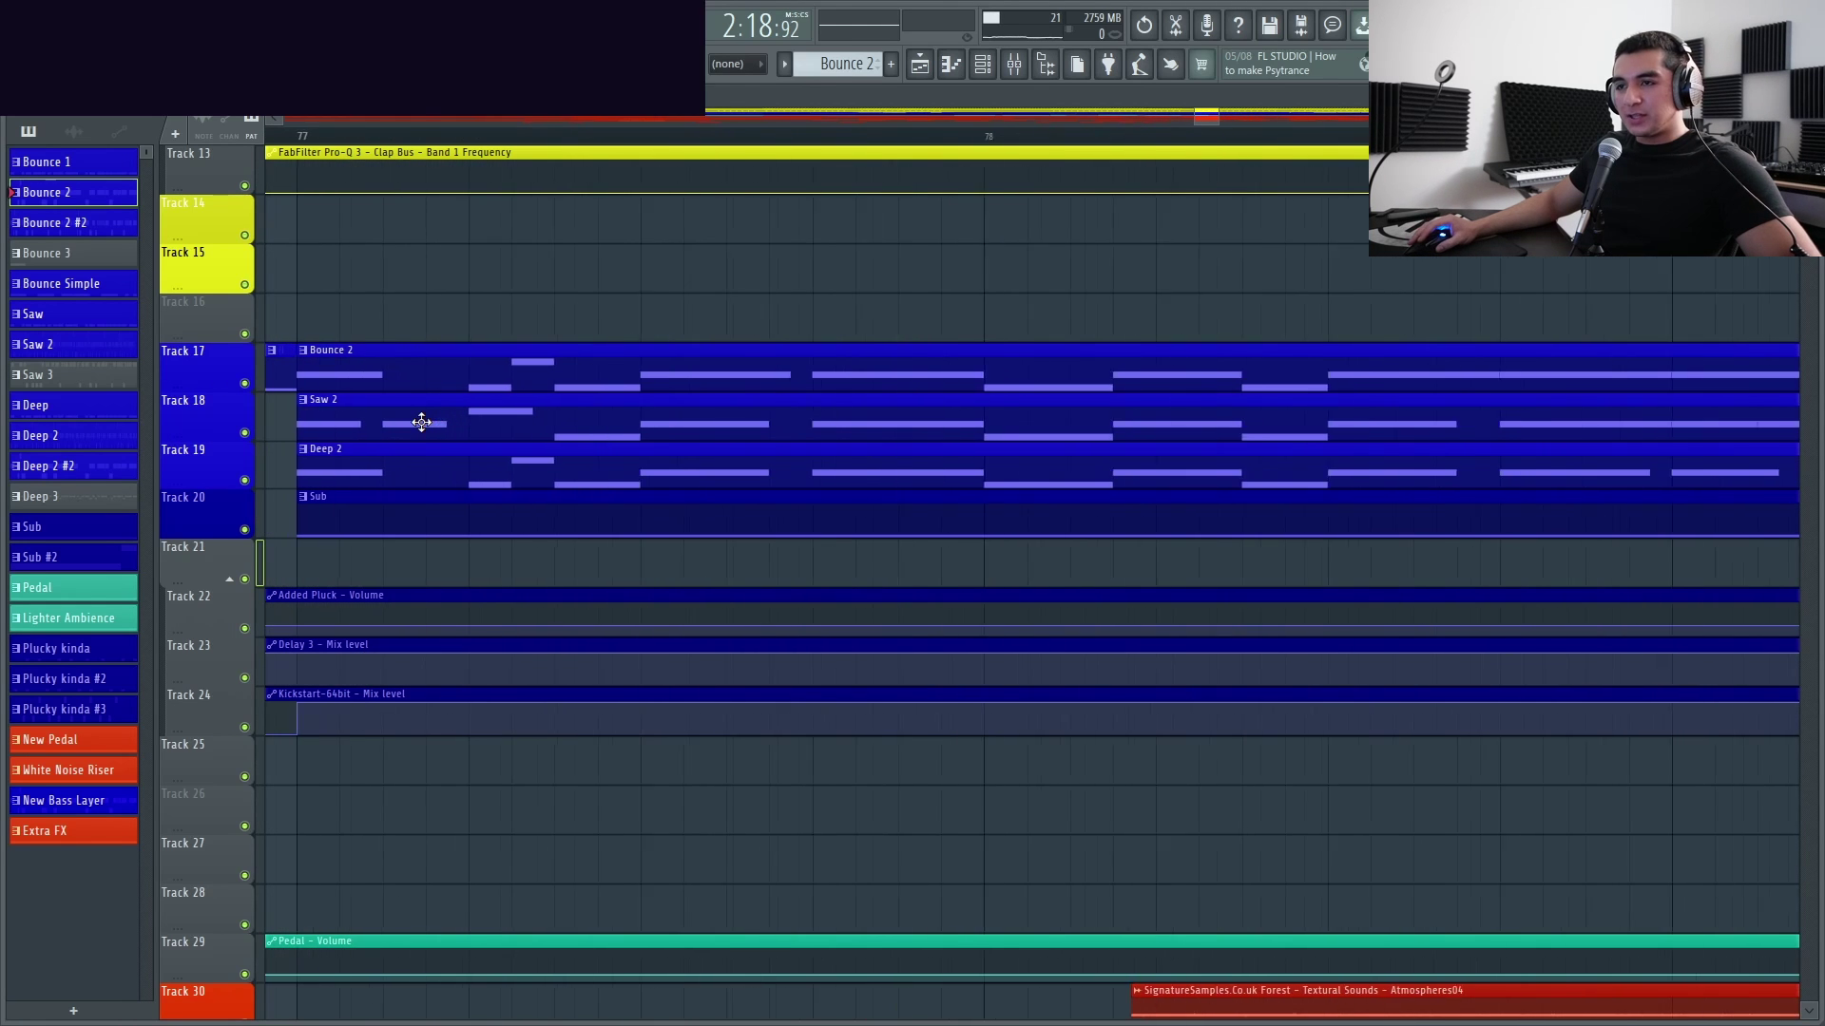
scroll(390, 448, "up", 1)
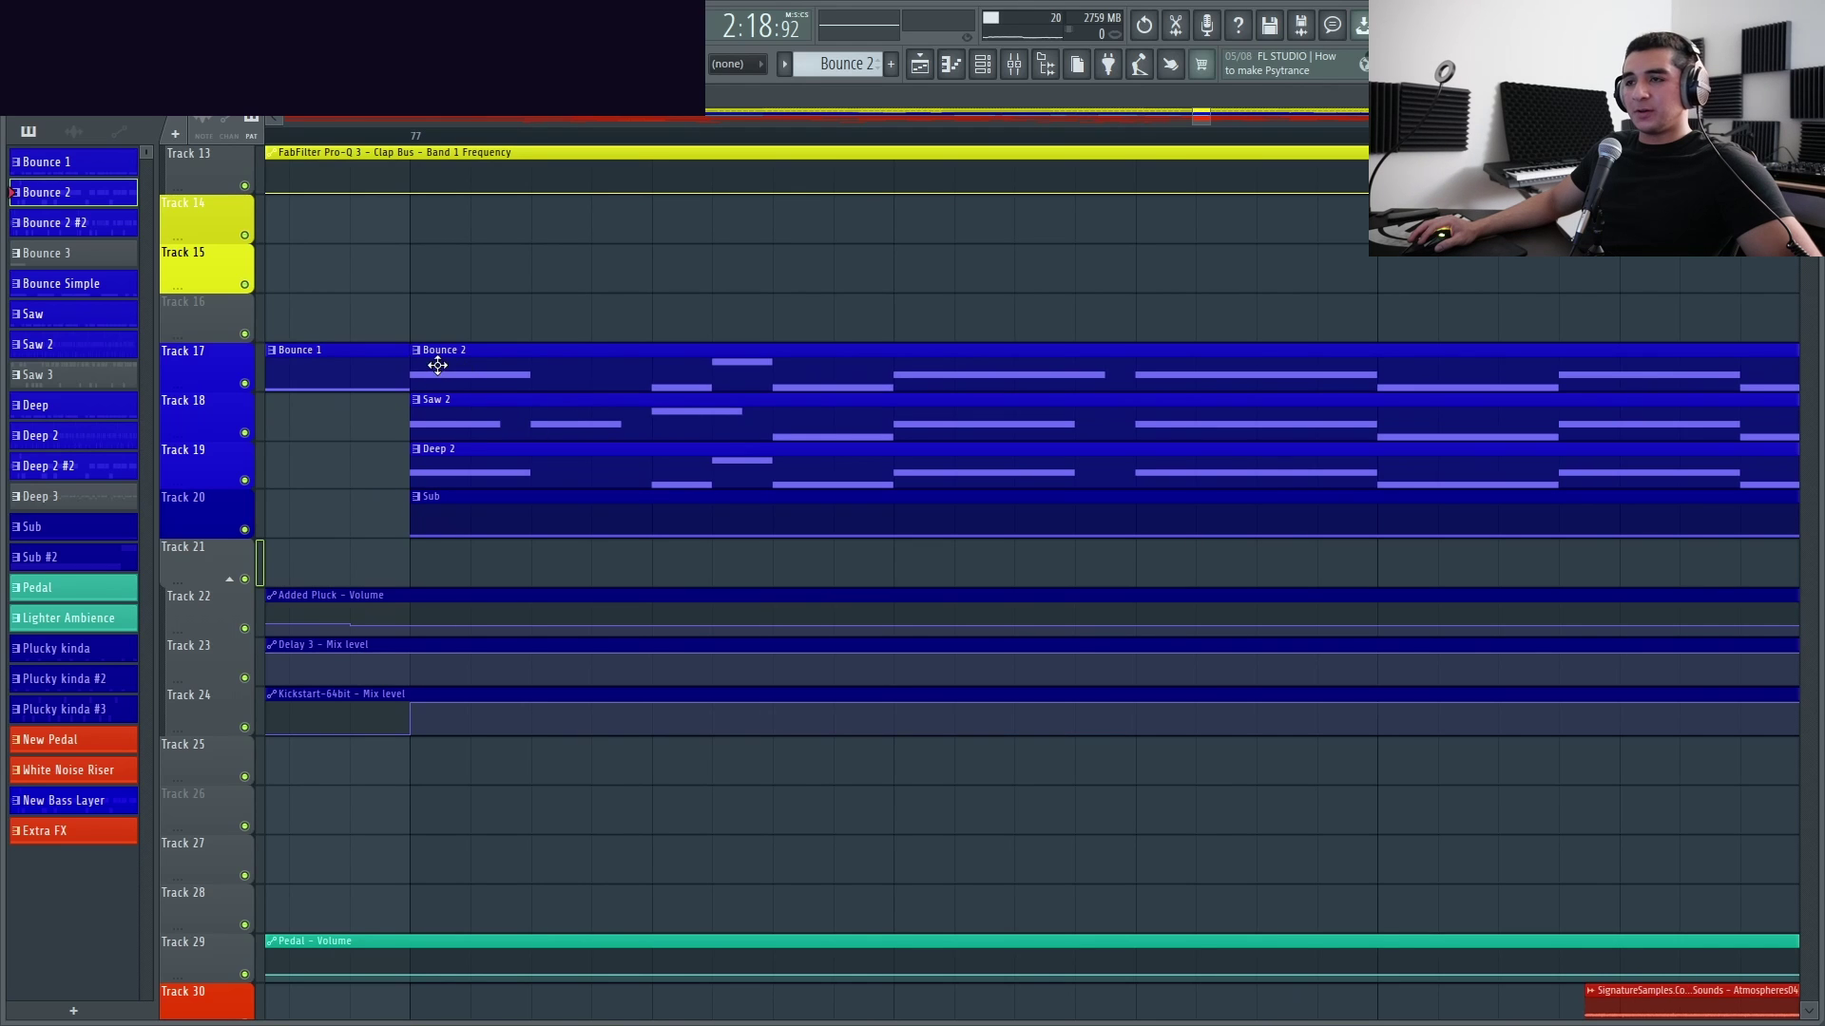
left_click(436, 413)
left_click(436, 460)
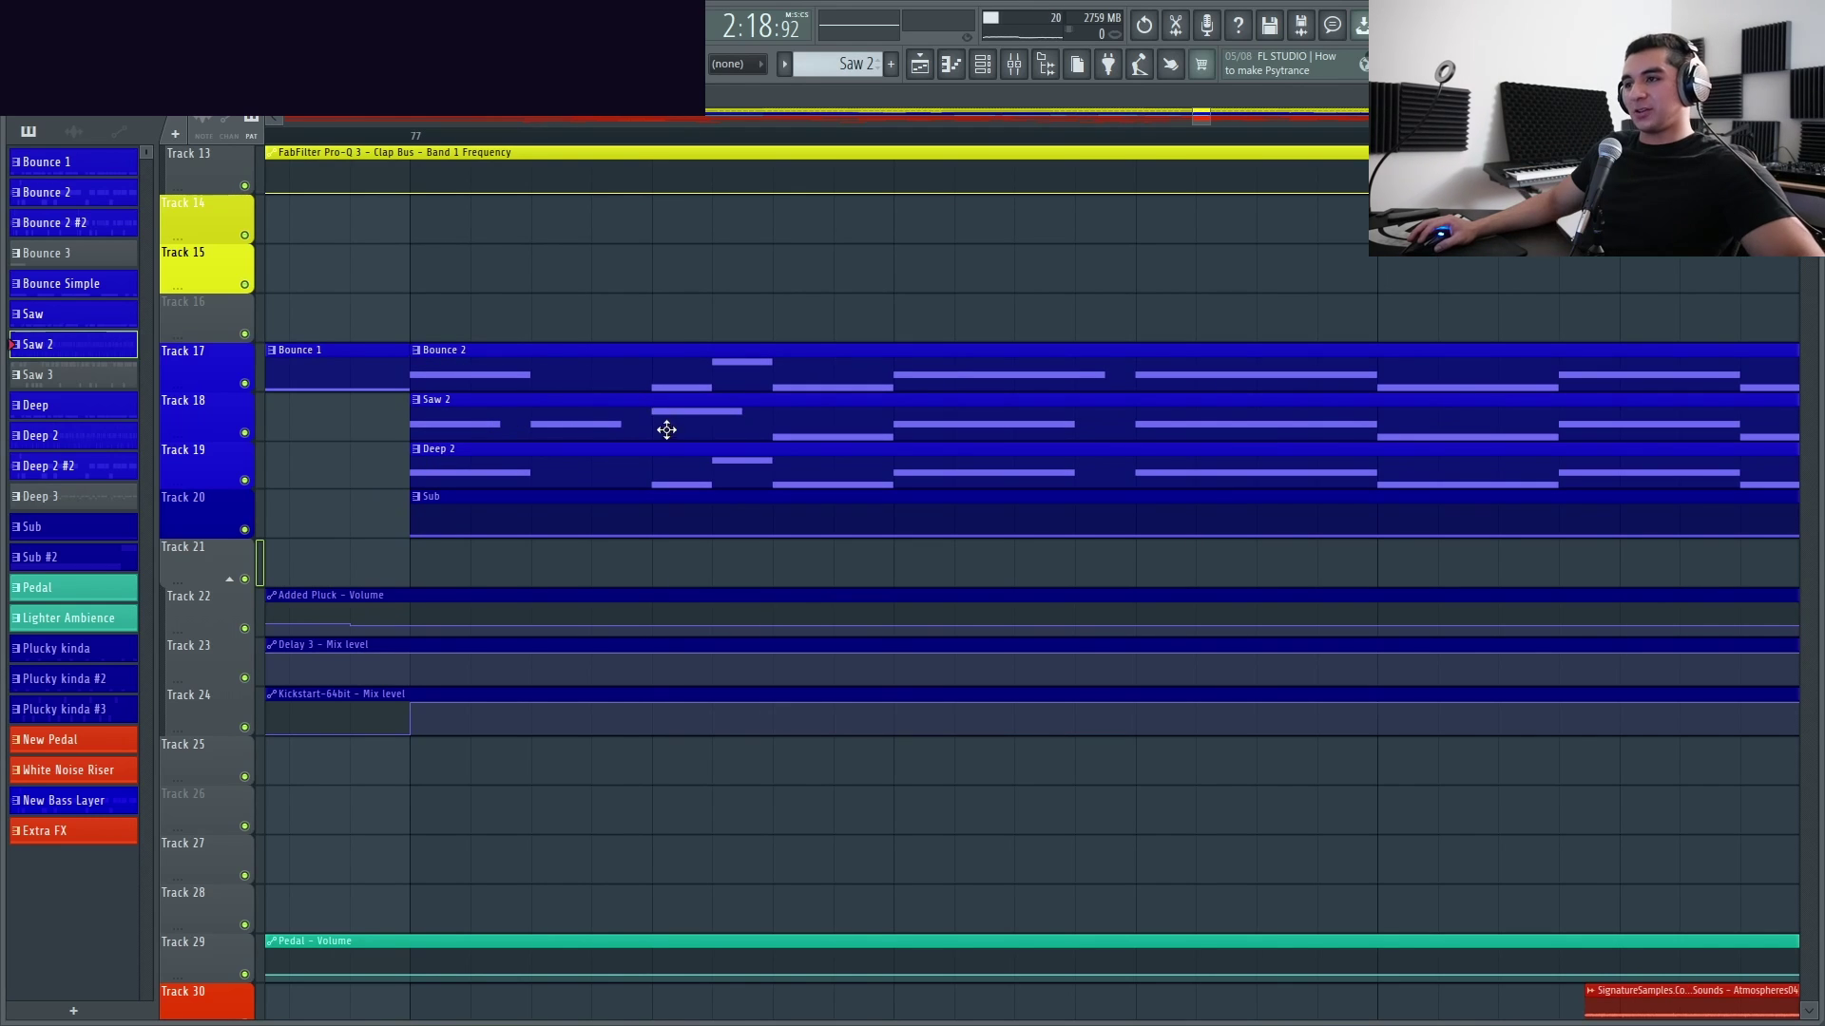
scroll(632, 475, "right", 3)
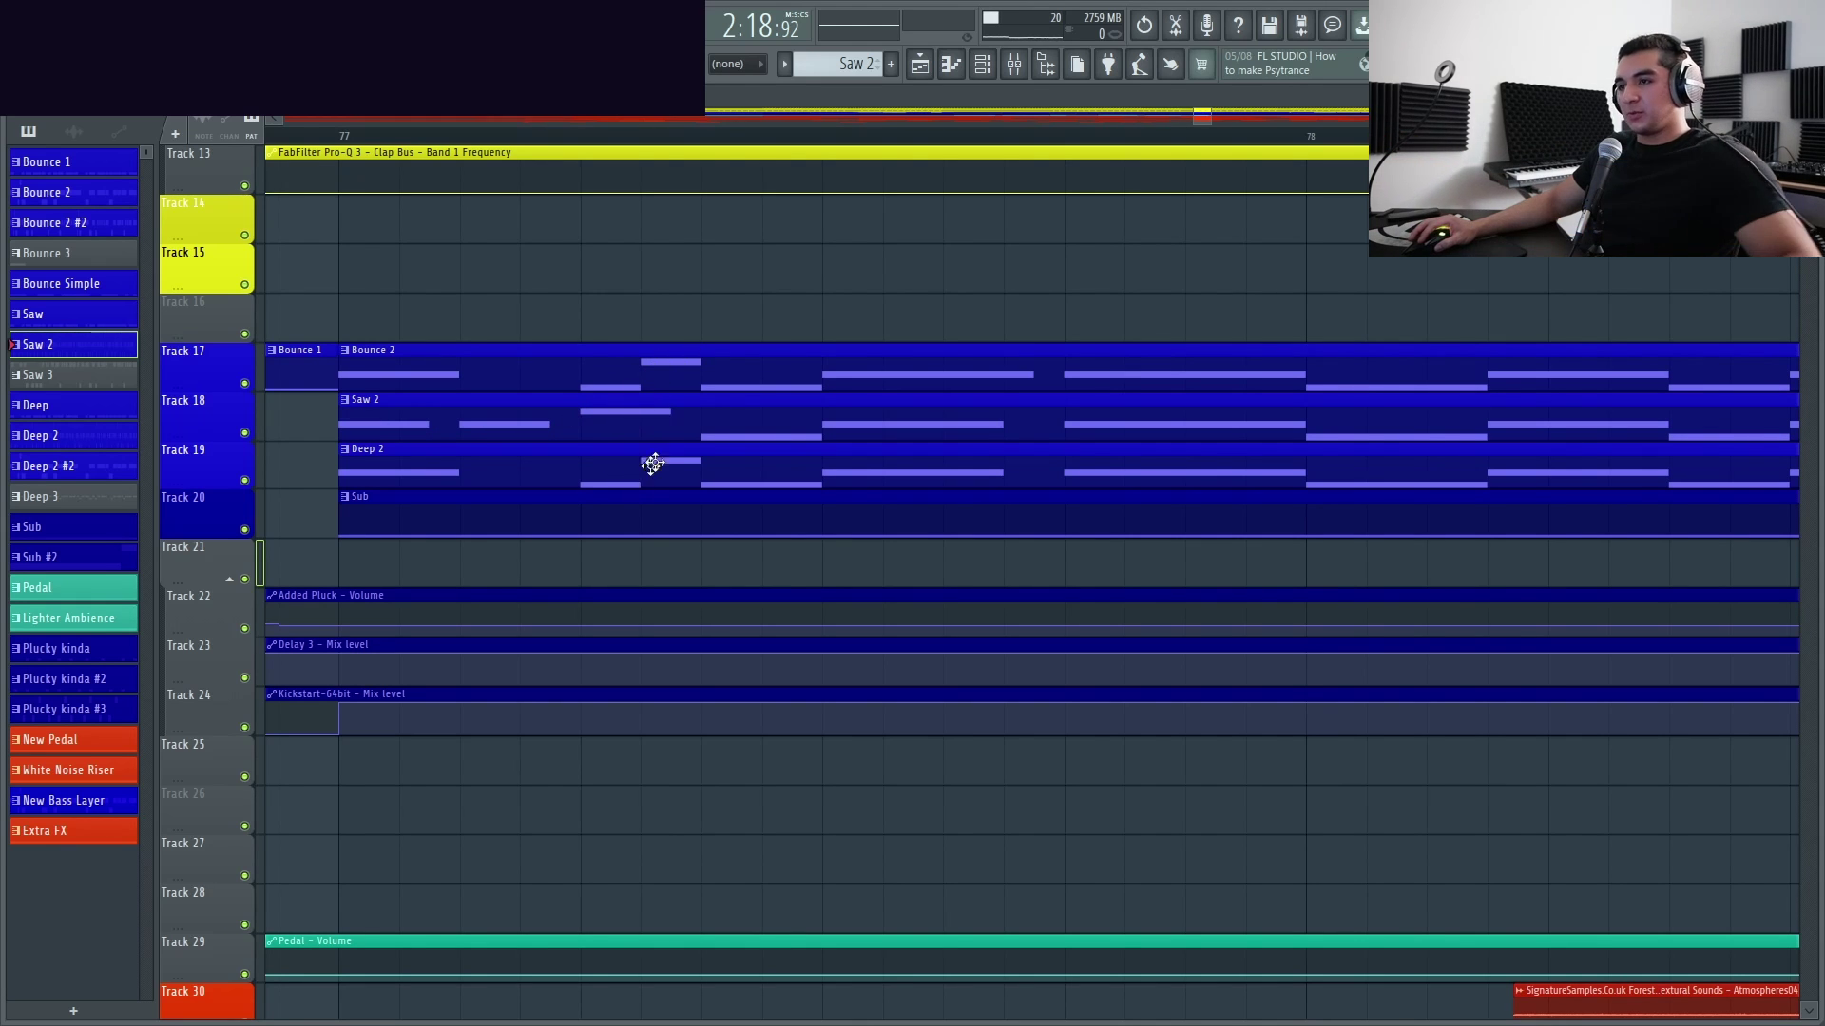
Examine how the note rhythms of Bounce 2, Saw 2 and Deep 2 differ between bars 78 and 84
scroll(479, 437, "down", 4)
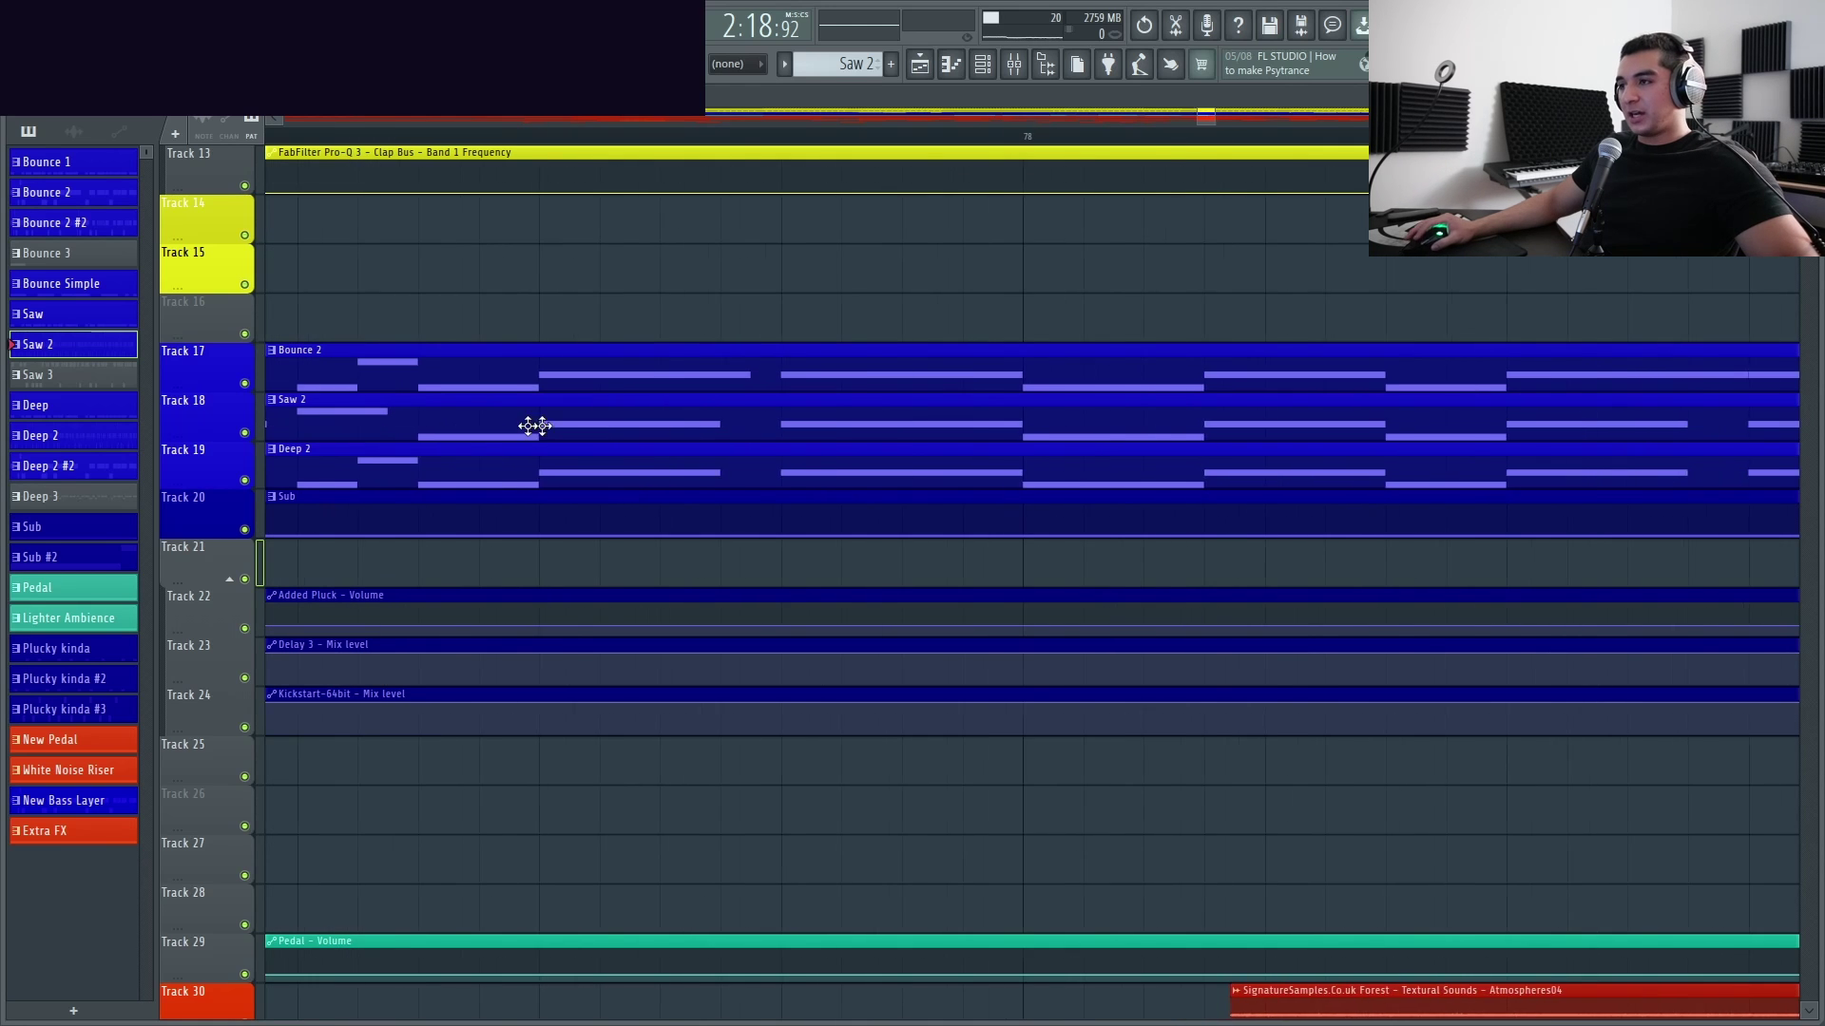
scroll(1321, 532, "up", 2)
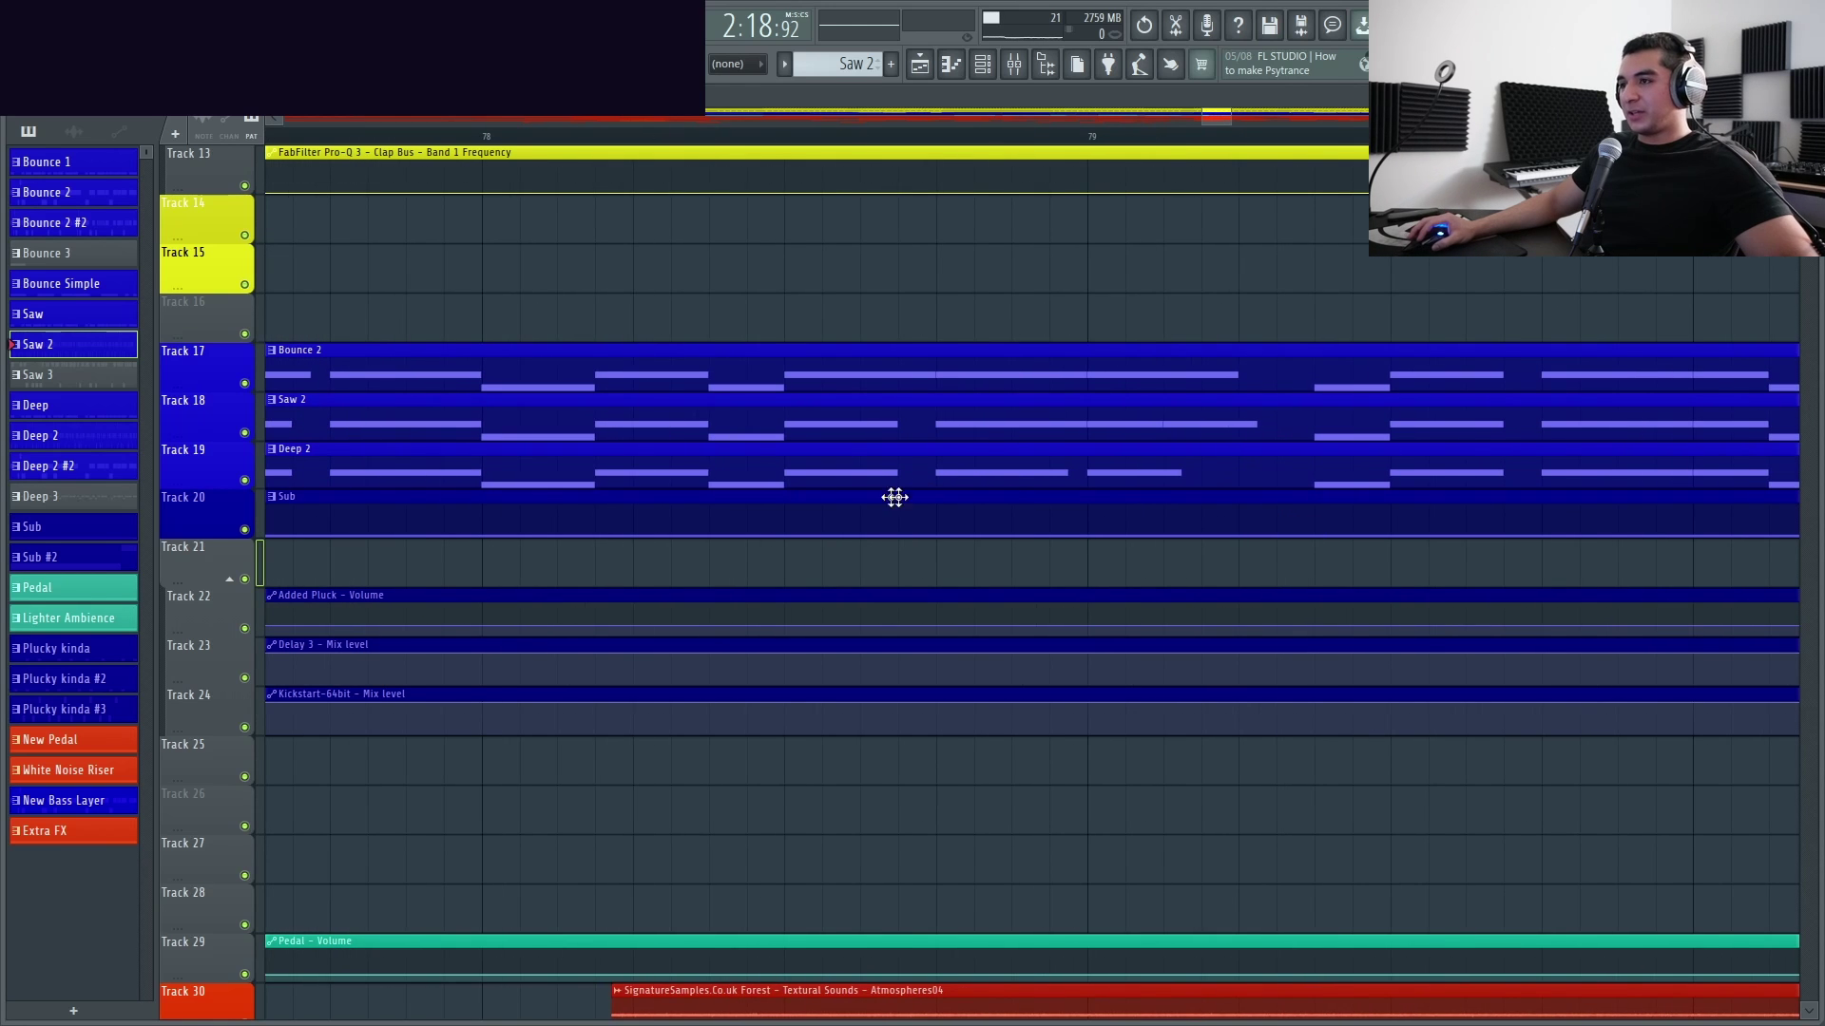
scroll(1027, 480, "down", 3)
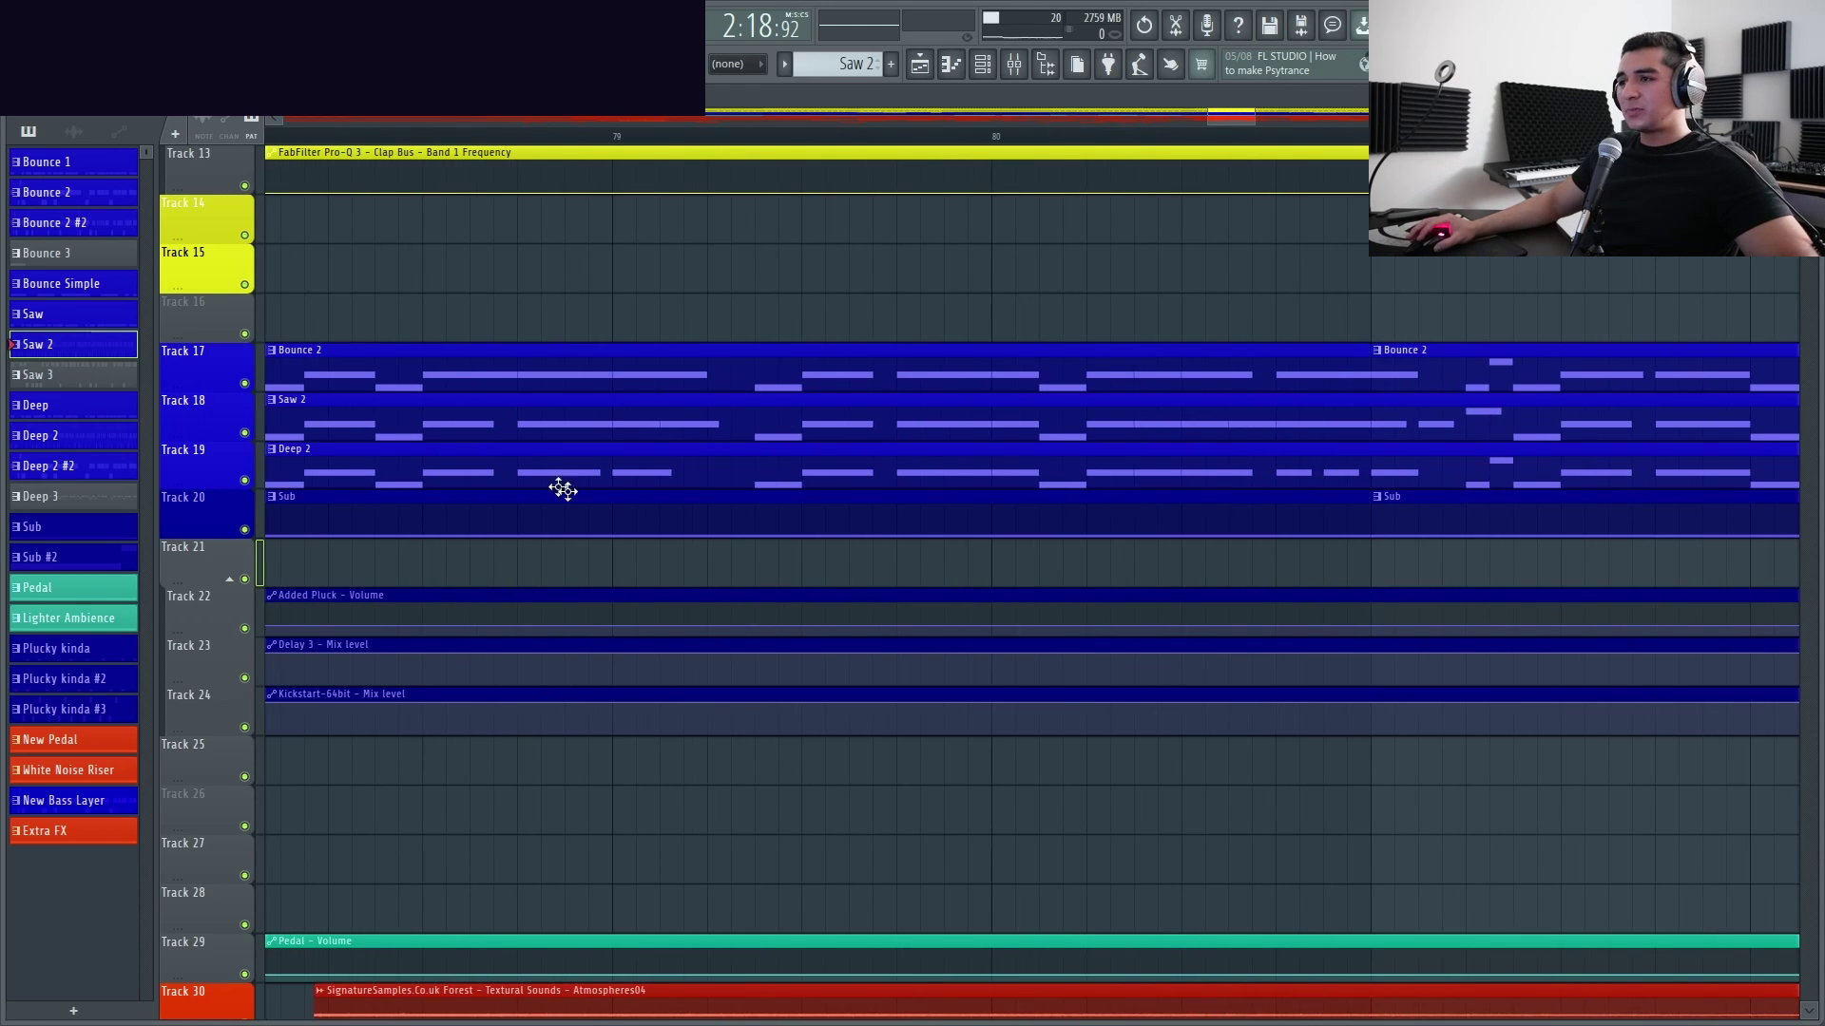
scroll(606, 454, "up", 4)
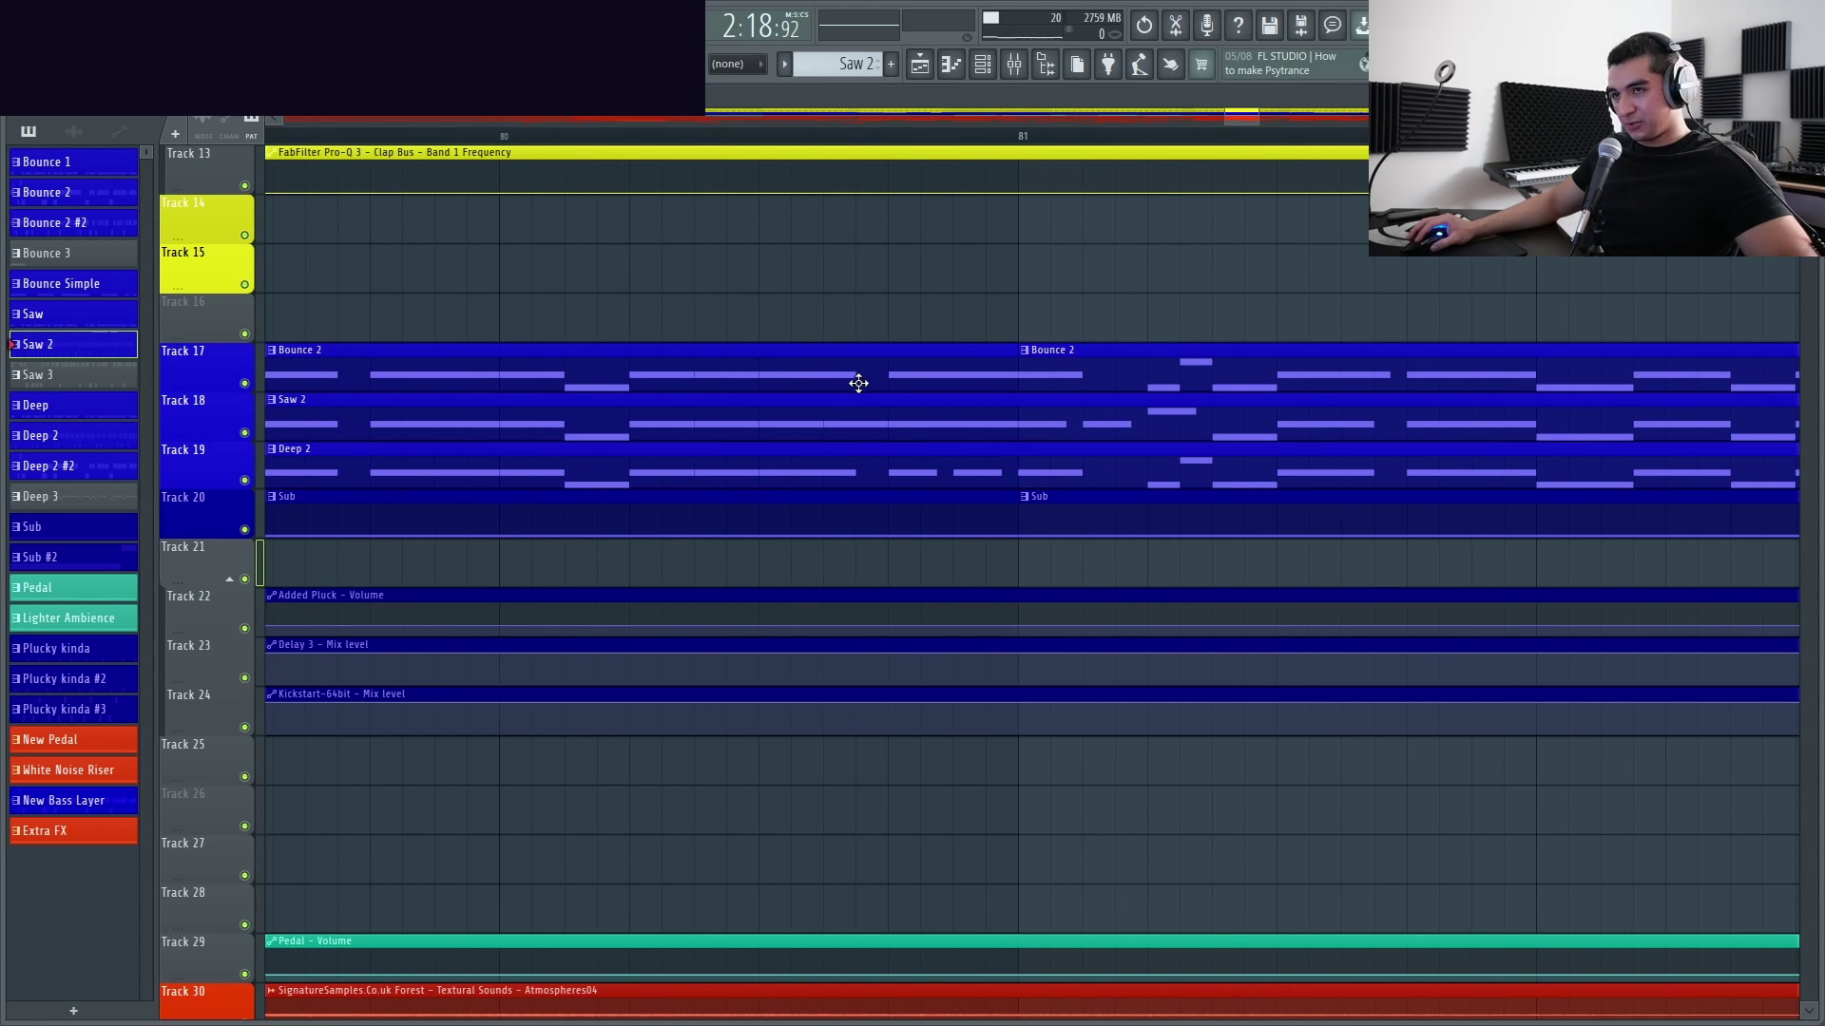
scroll(522, 428, "up", 2)
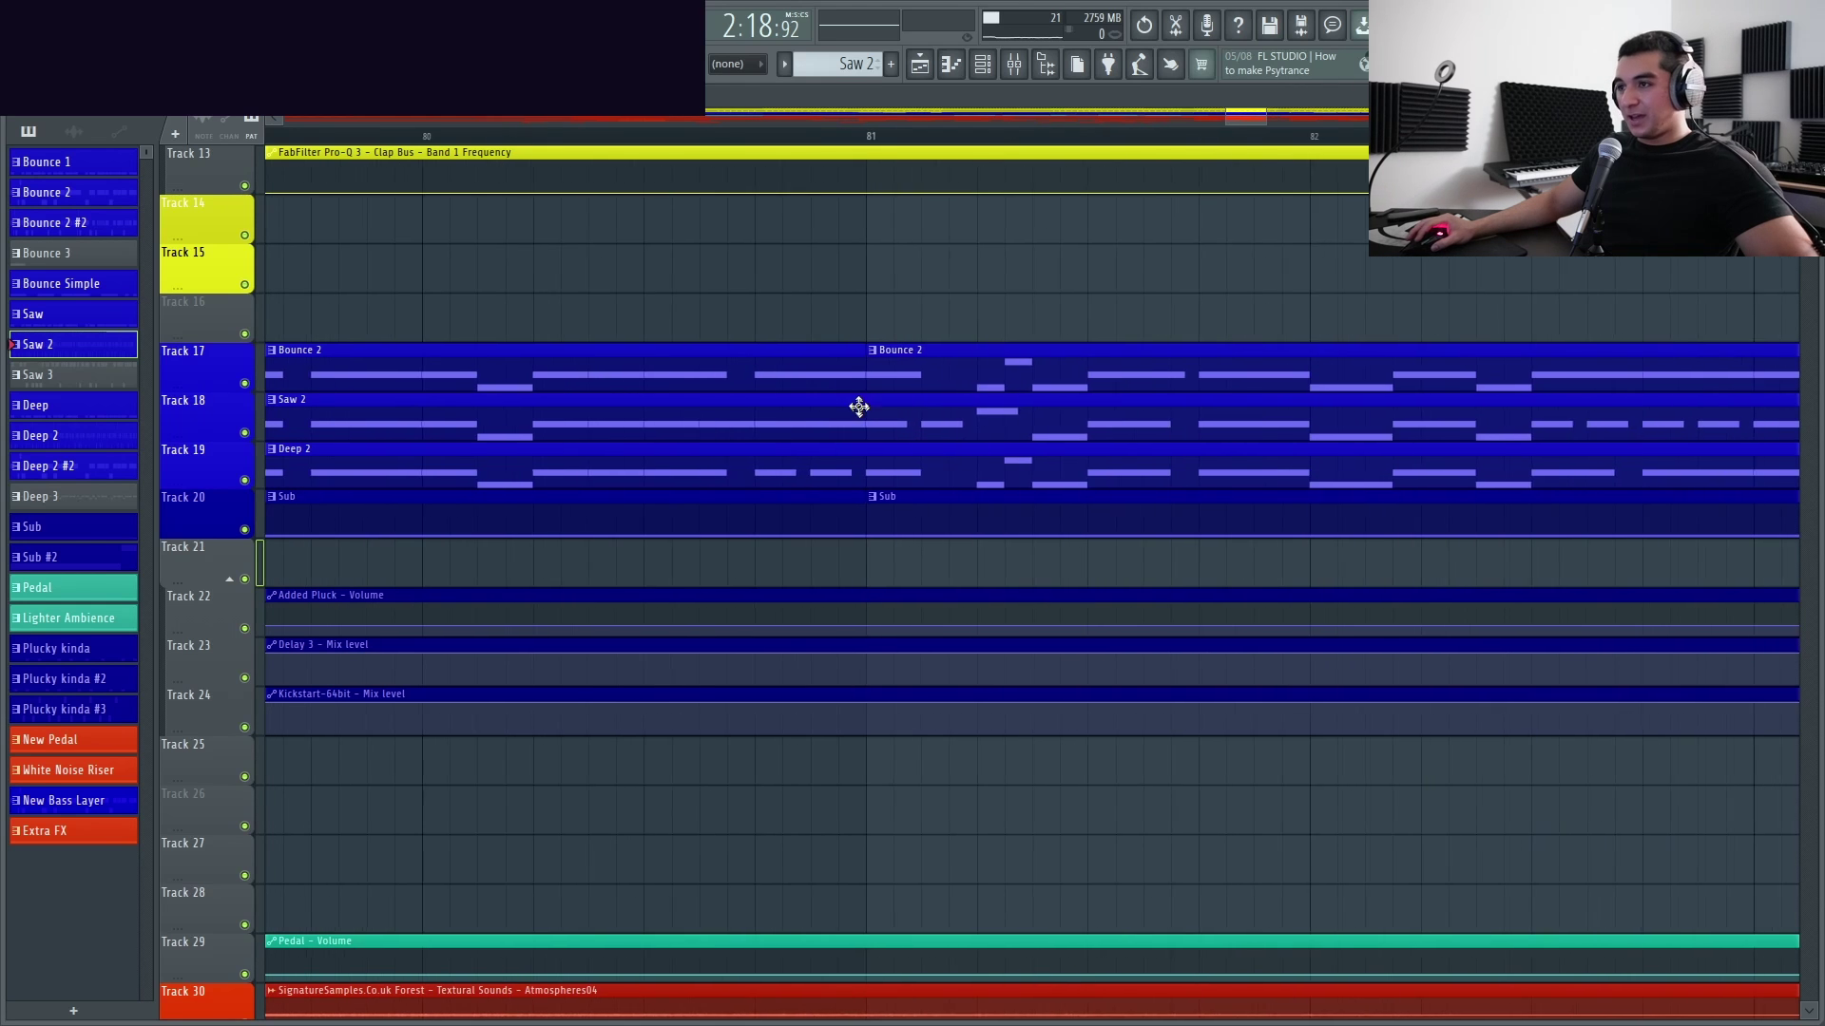
scroll(794, 428, "down", 2)
scroll(826, 413, "up", 2)
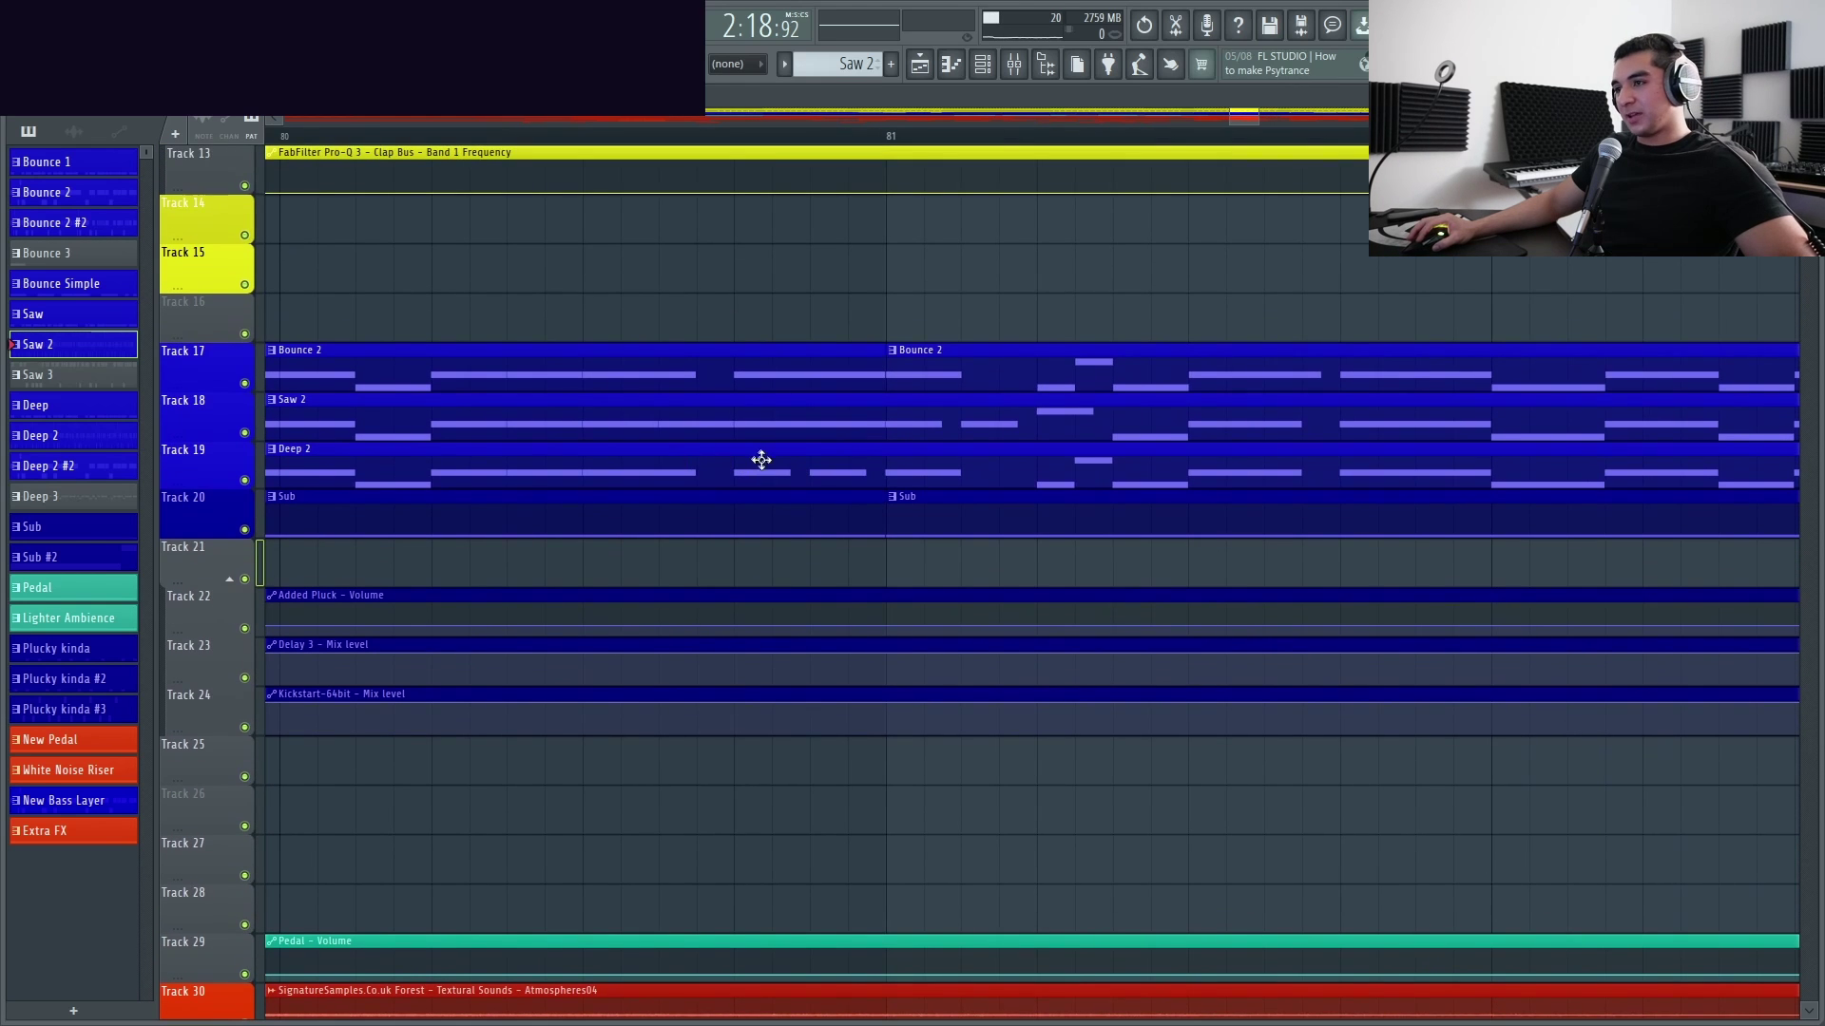
scroll(723, 454, "down", 2)
scroll(808, 418, "down", 1)
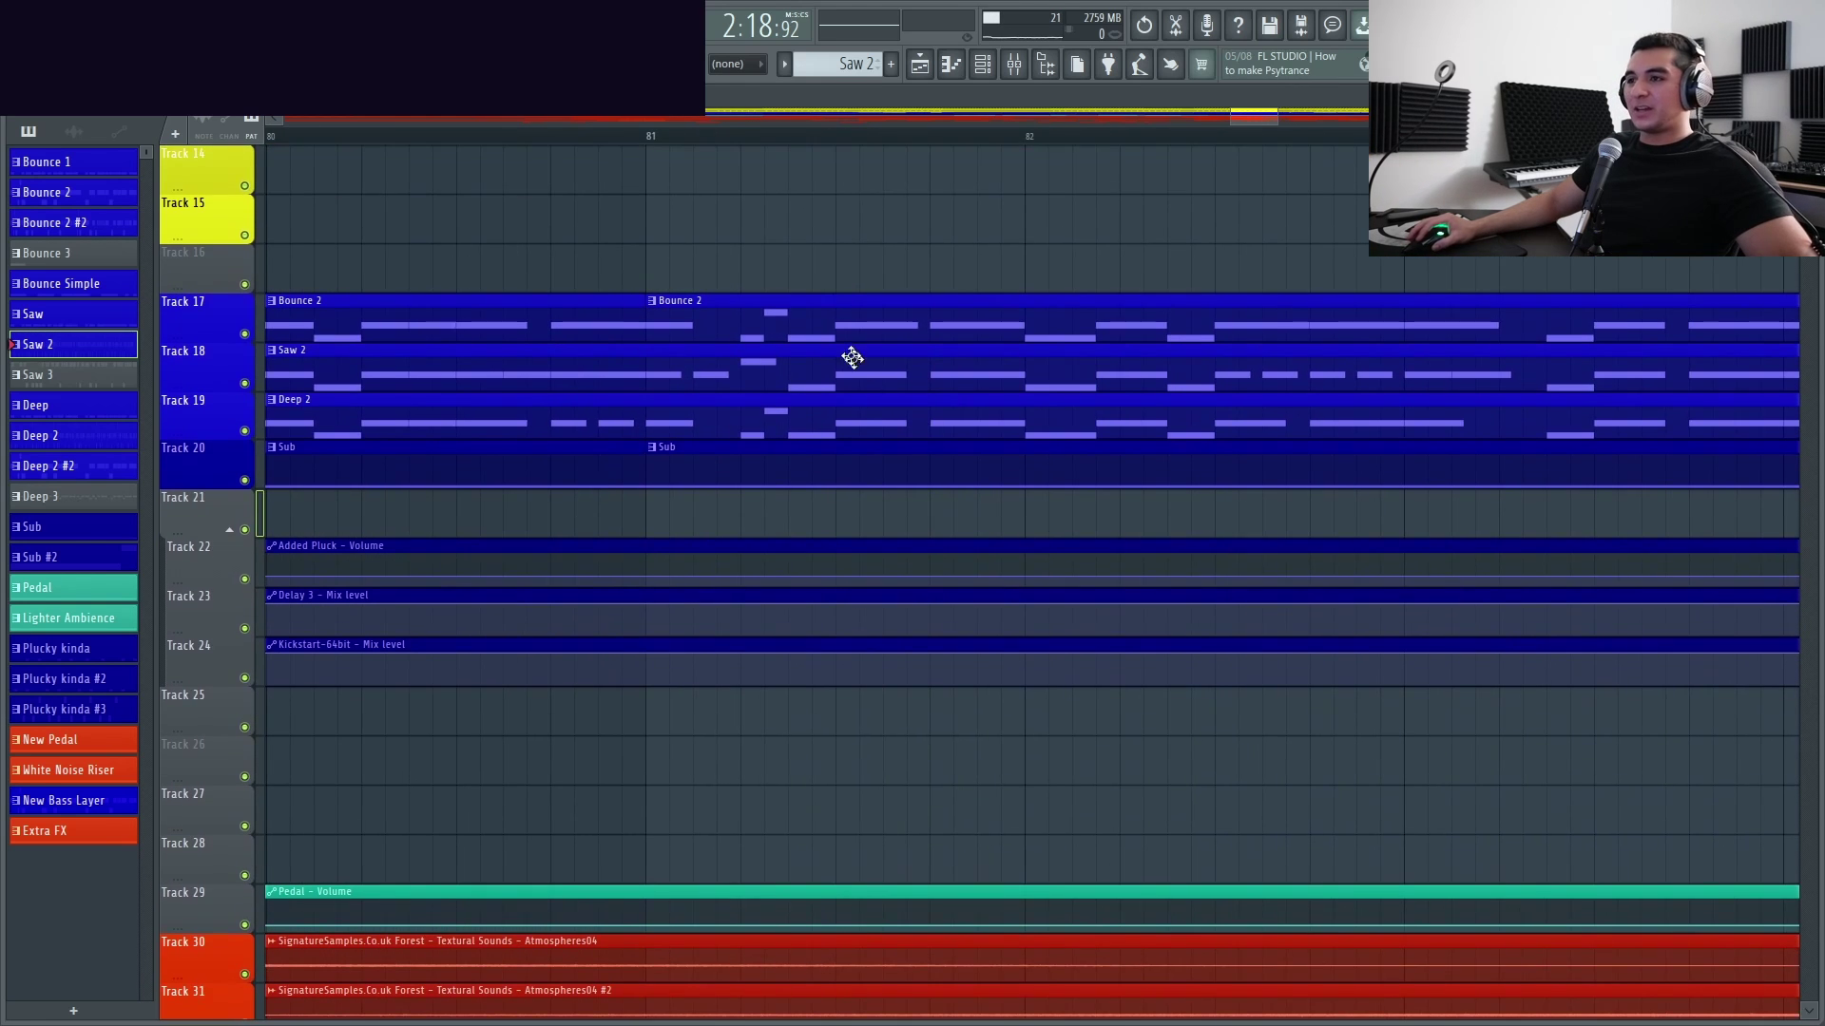
scroll(844, 414, "down", 3)
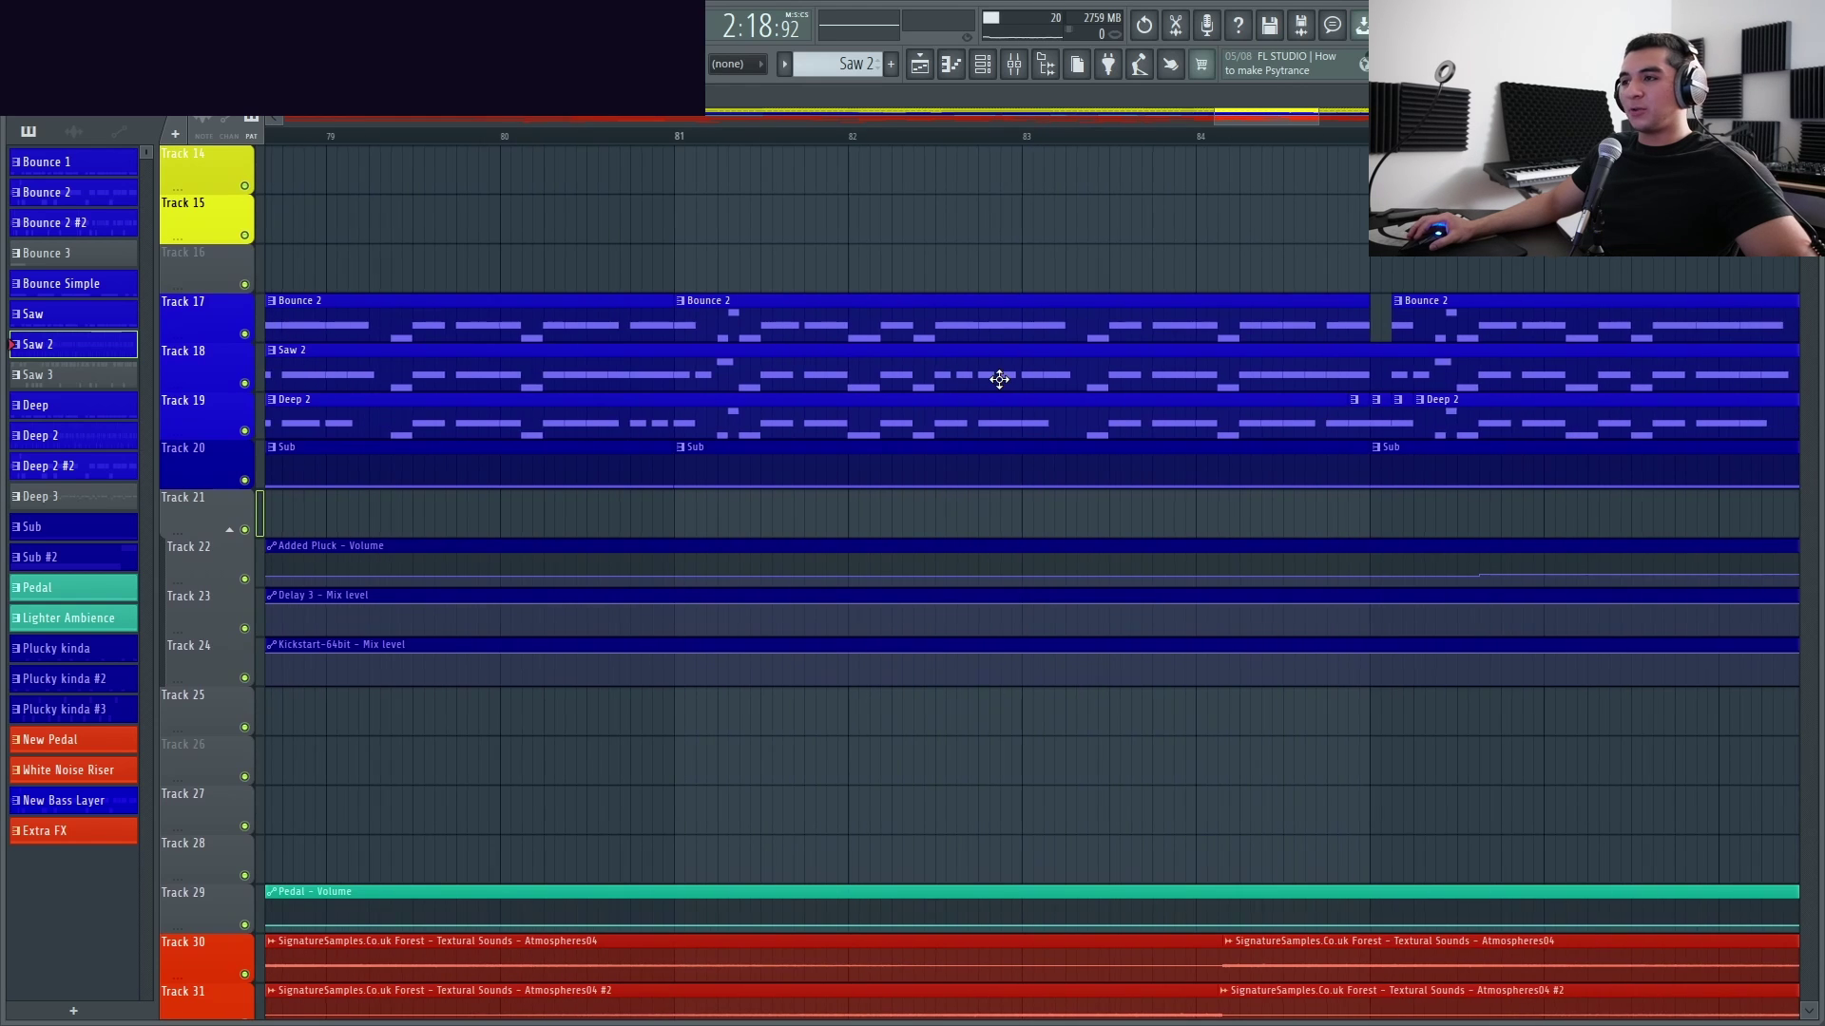
scroll(956, 381, "up", 1)
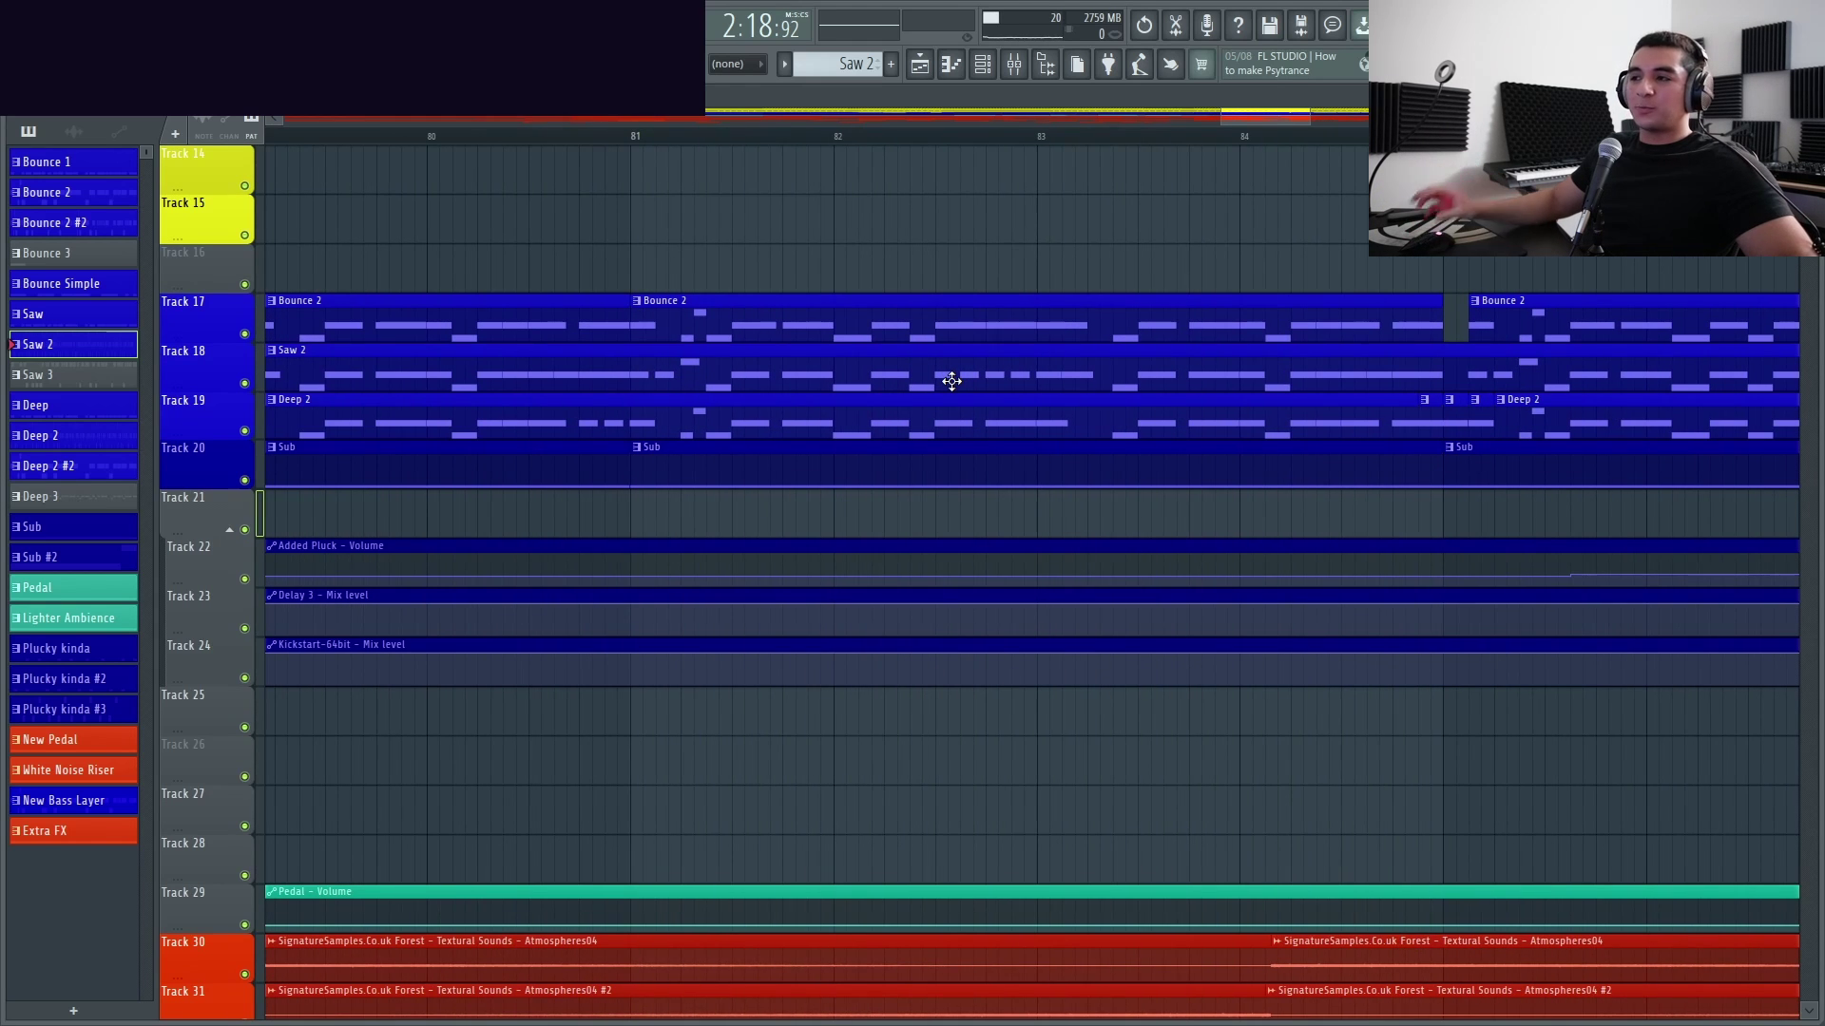
Listen to the drop from bar 77 while following the Bounce 2, Saw 2 and Deep 2 notes, and stop playback
scroll(951, 382, "down", 4)
scroll(979, 385, "down", 4)
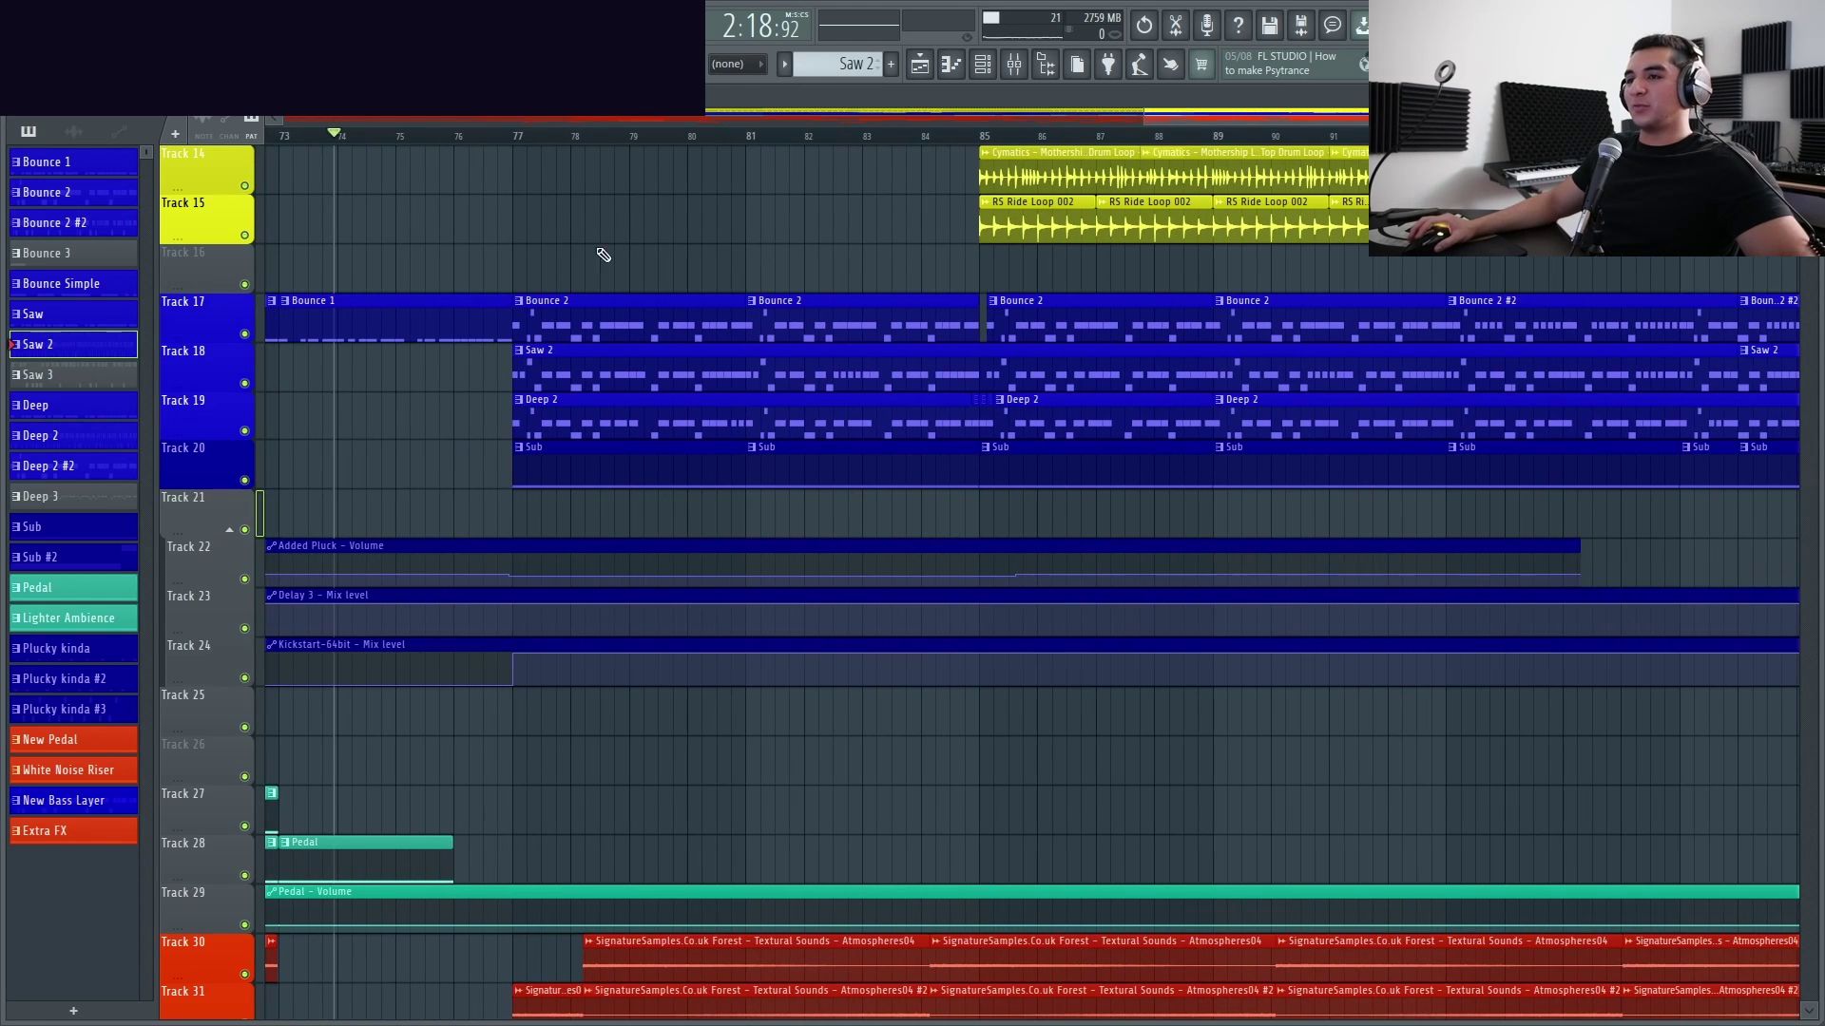
left_click_drag(519, 141, 610, 263)
scroll(364, 264, "up", 2)
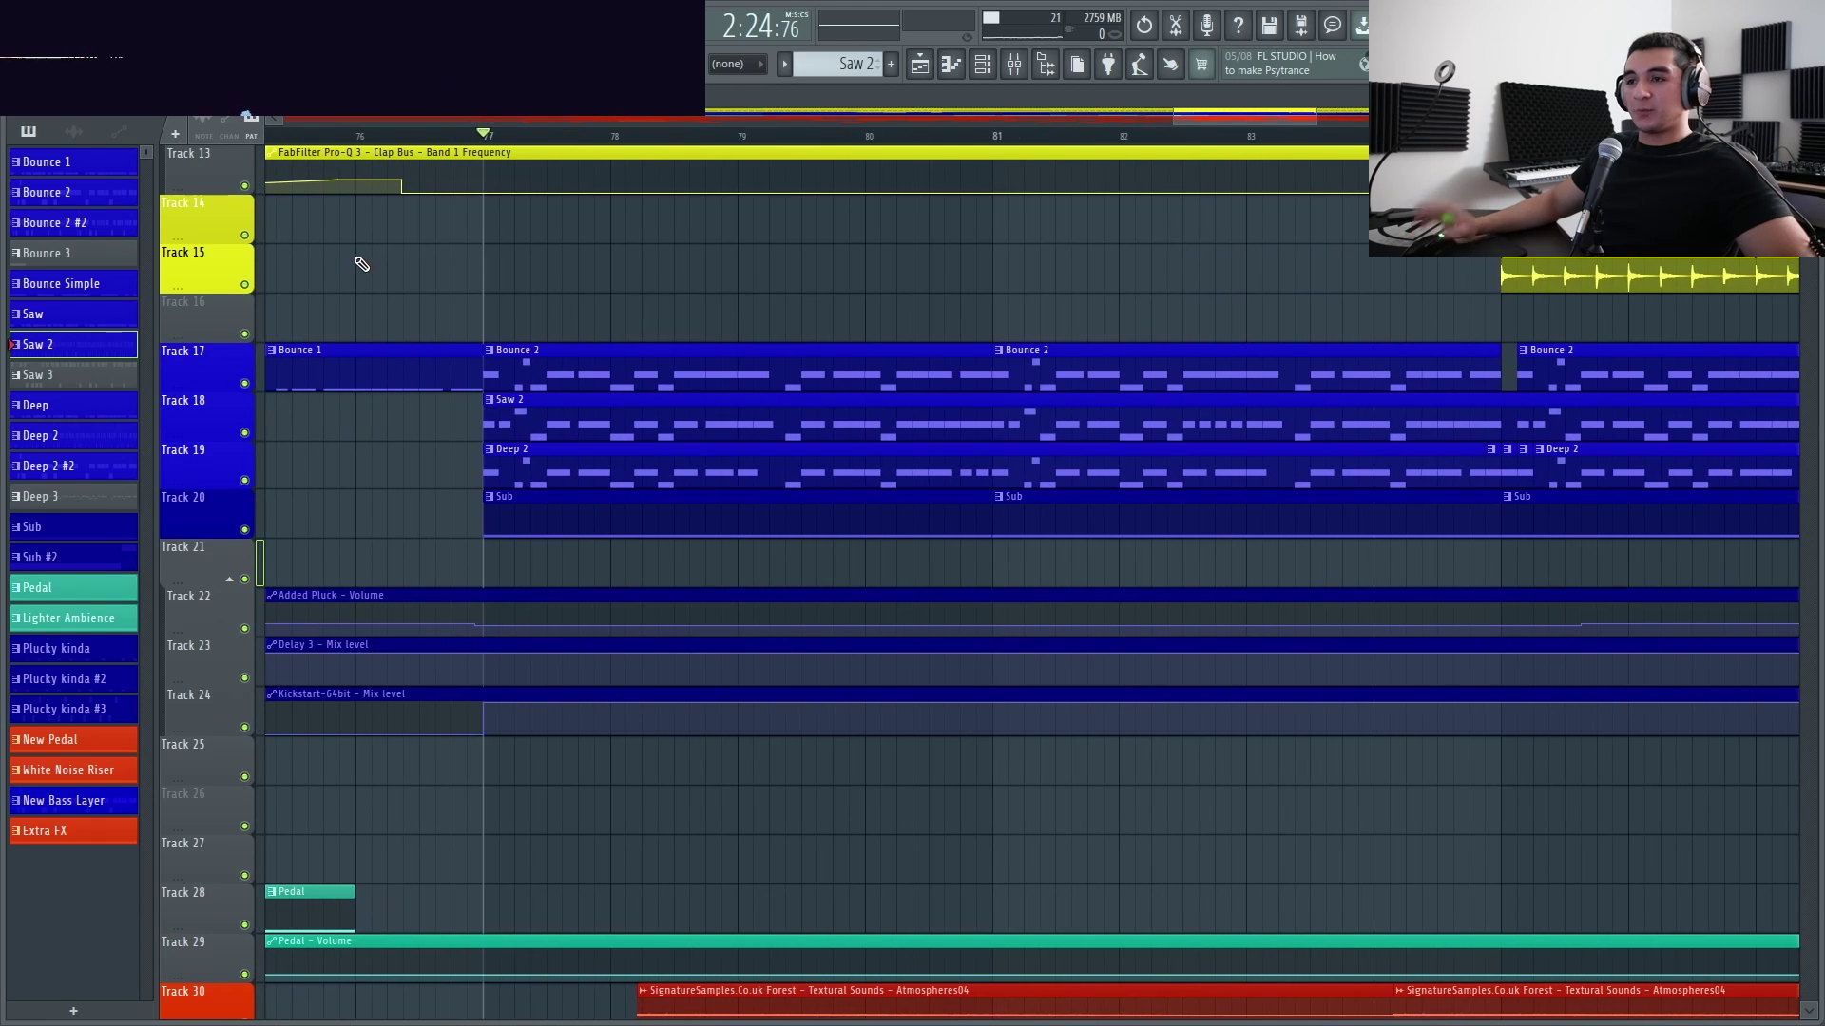
scroll(362, 264, "up", 1)
key("space")
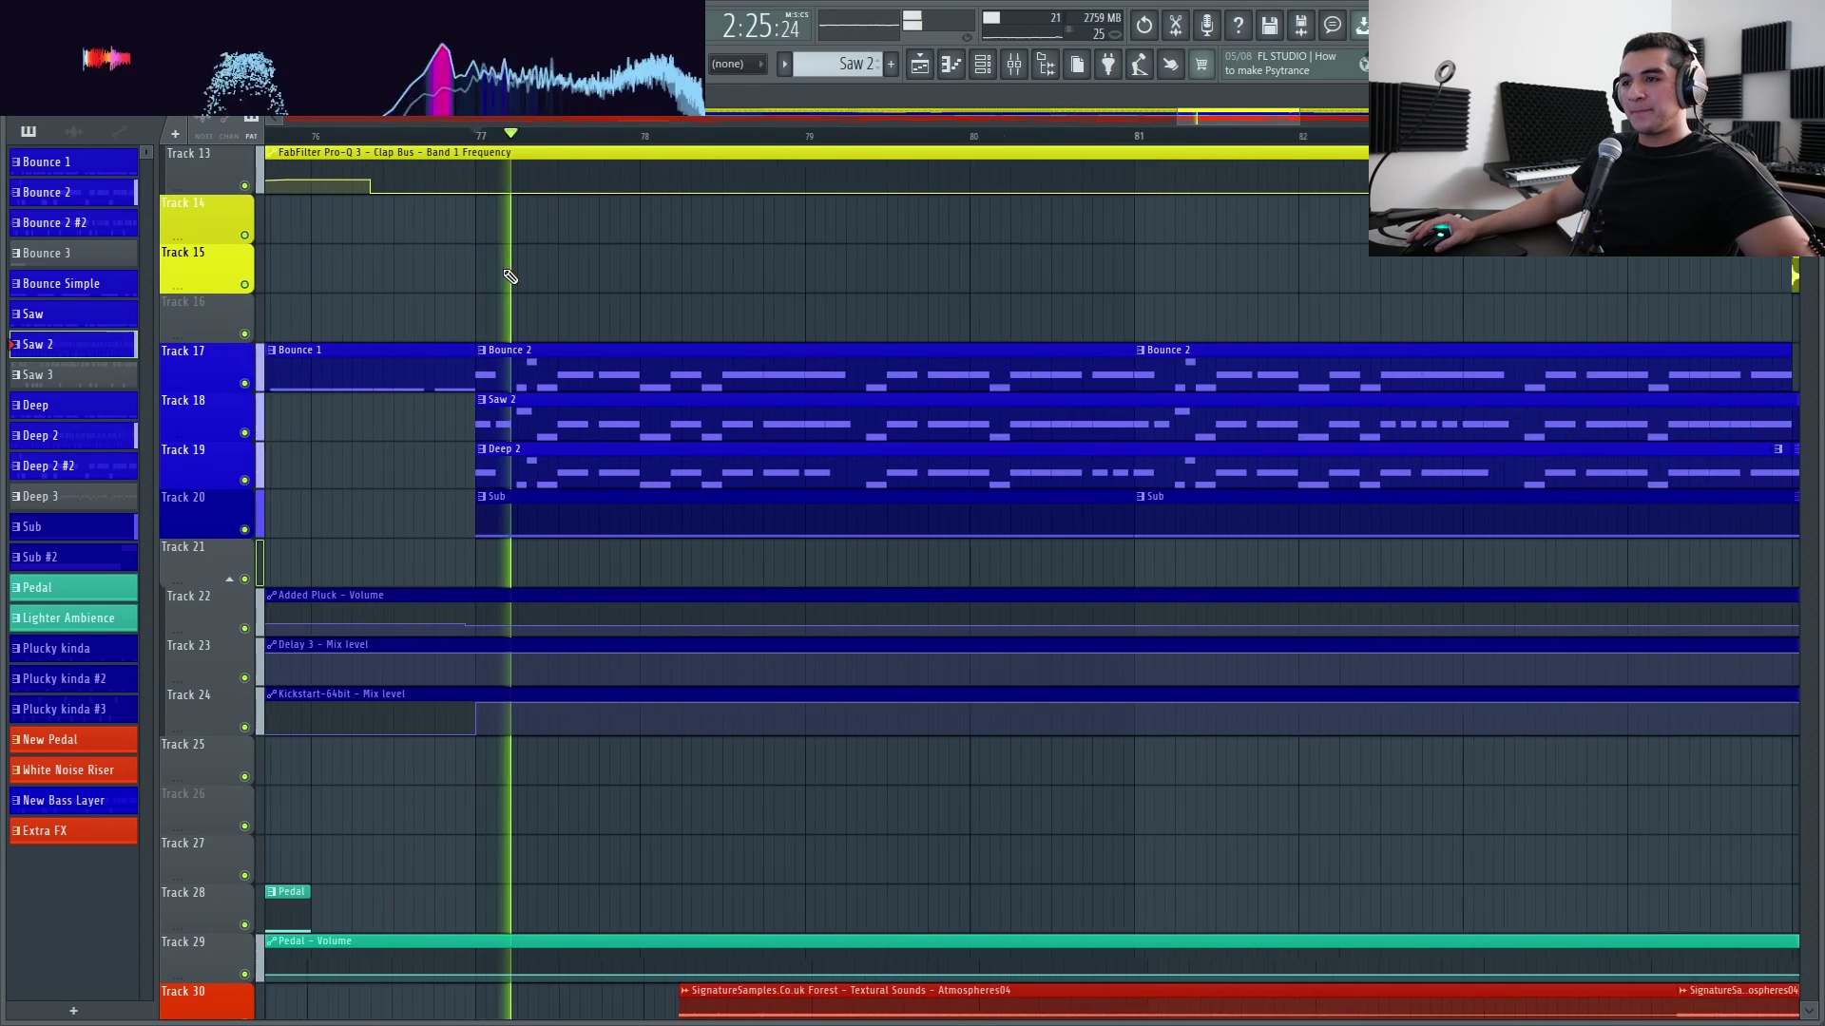
scroll(430, 282, "up", 3)
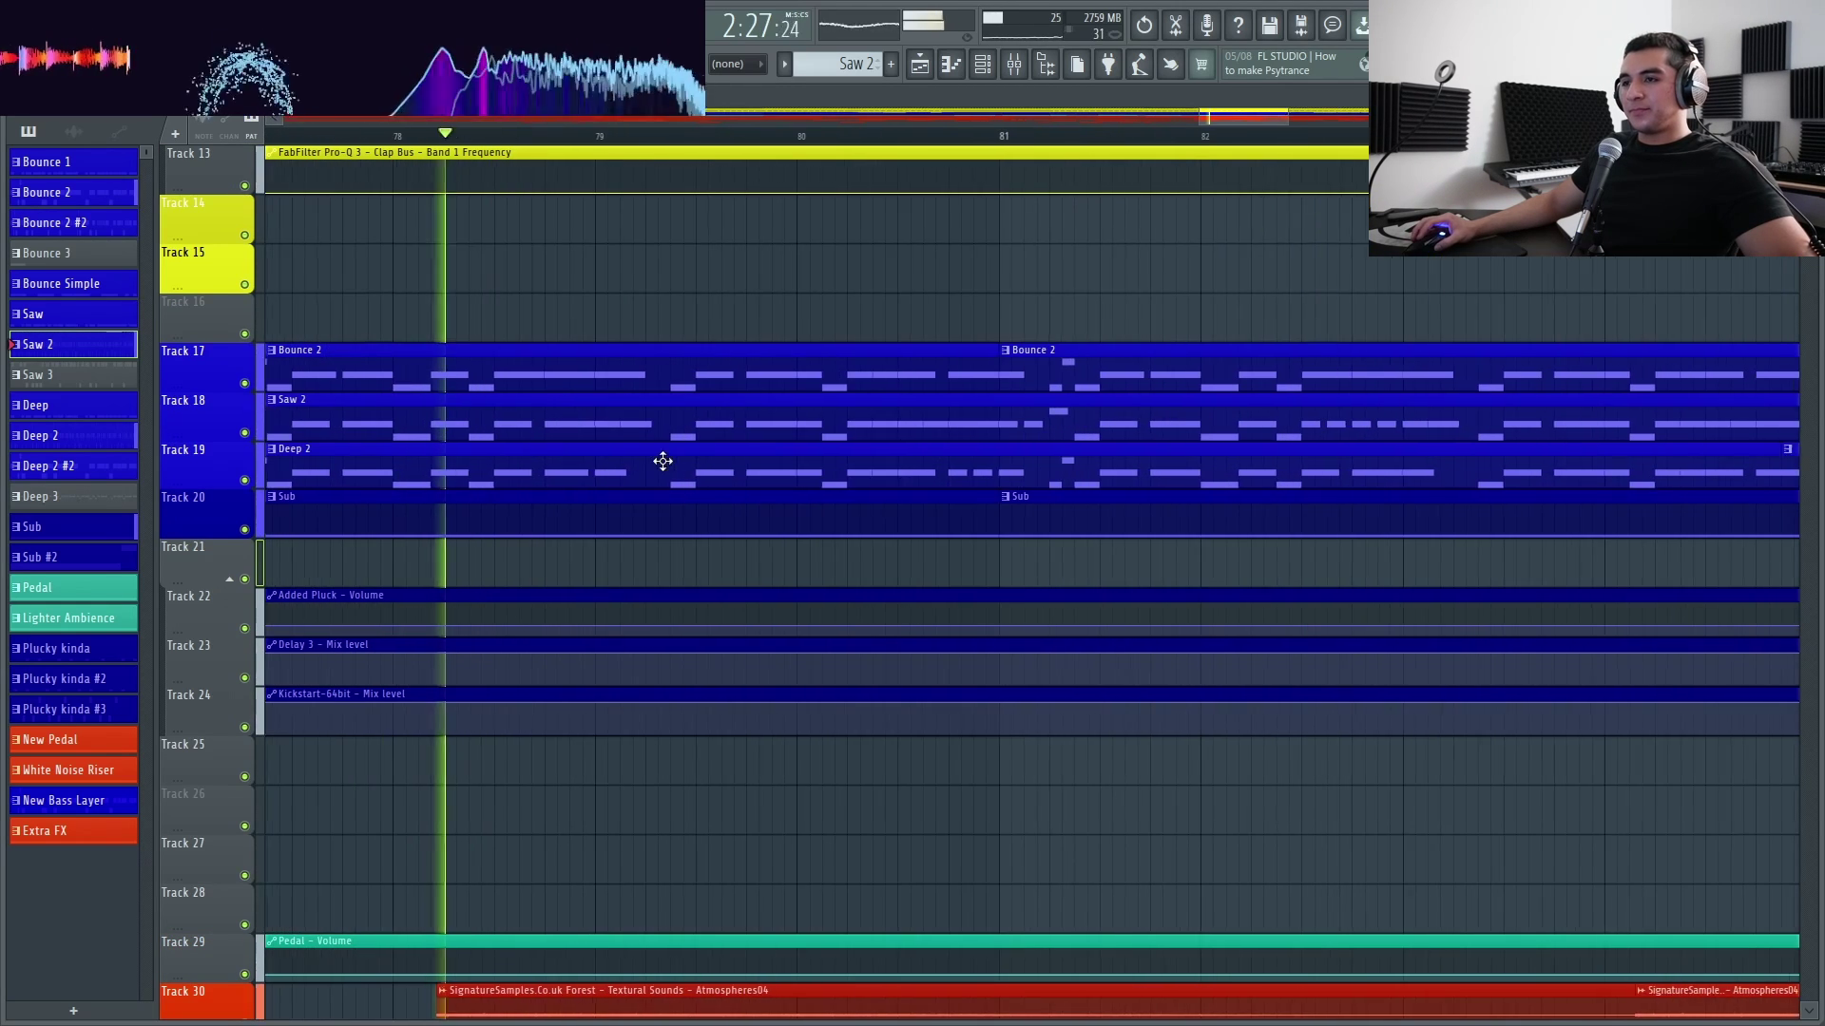
scroll(383, 430, "down", 1)
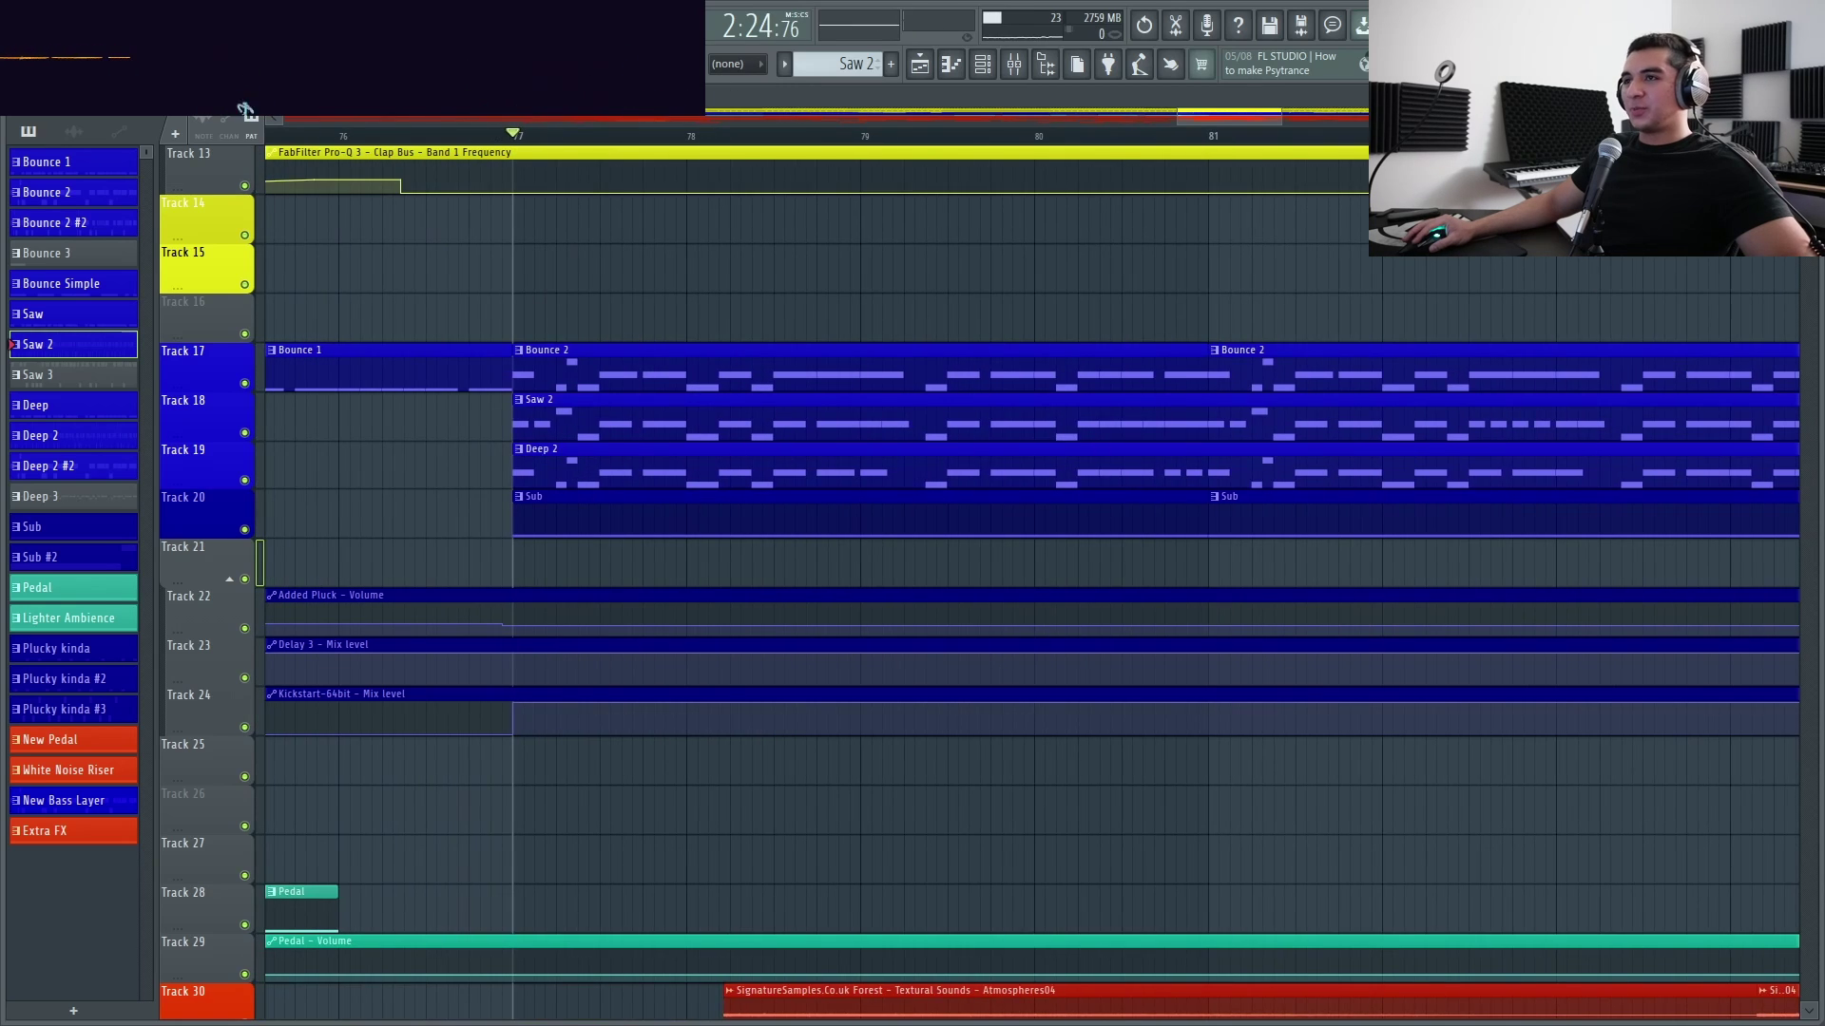
Examine the bass clips on Tracks 17 to 20 around bar 85 and through the rest of the drop
scroll(509, 353, "right", 6)
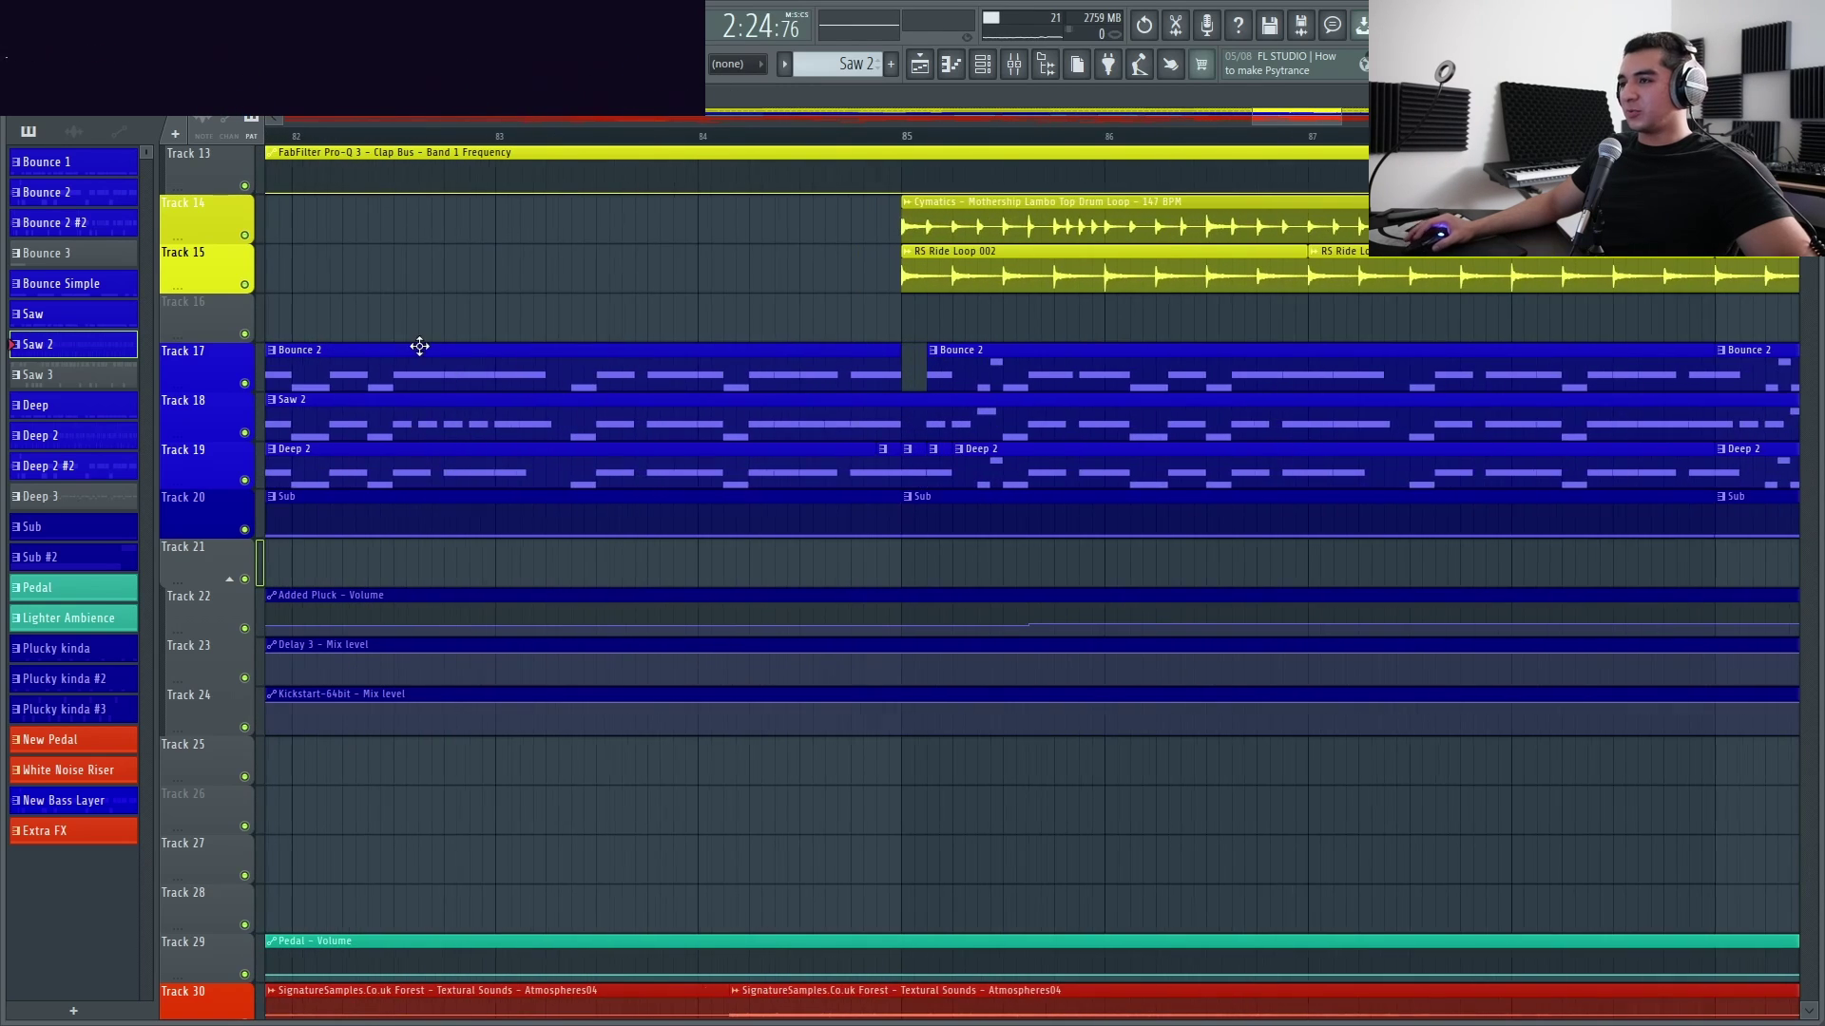
scroll(509, 353, "right", 2)
scroll(680, 357, "down", 1)
scroll(441, 351, "down", 4)
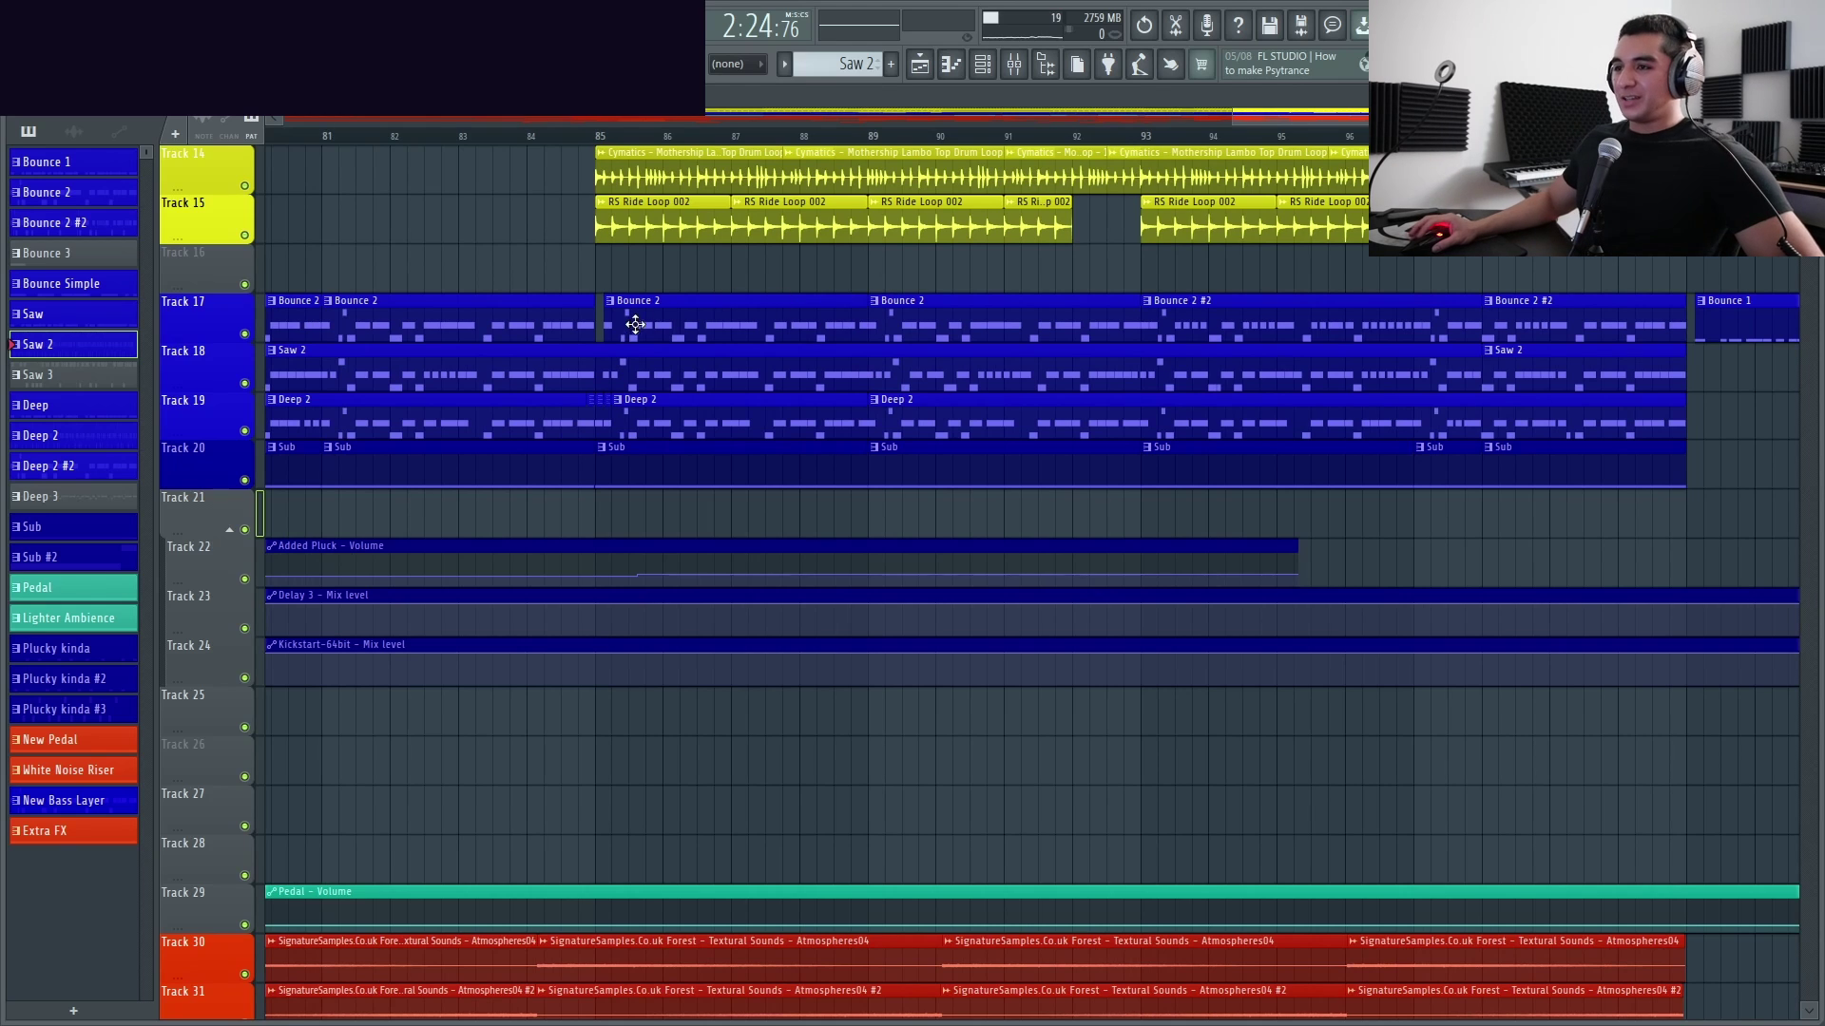
scroll(640, 319, "down", 3)
scroll(888, 326, "up", 5)
scroll(698, 454, "down", 3)
scroll(751, 464, "up", 4)
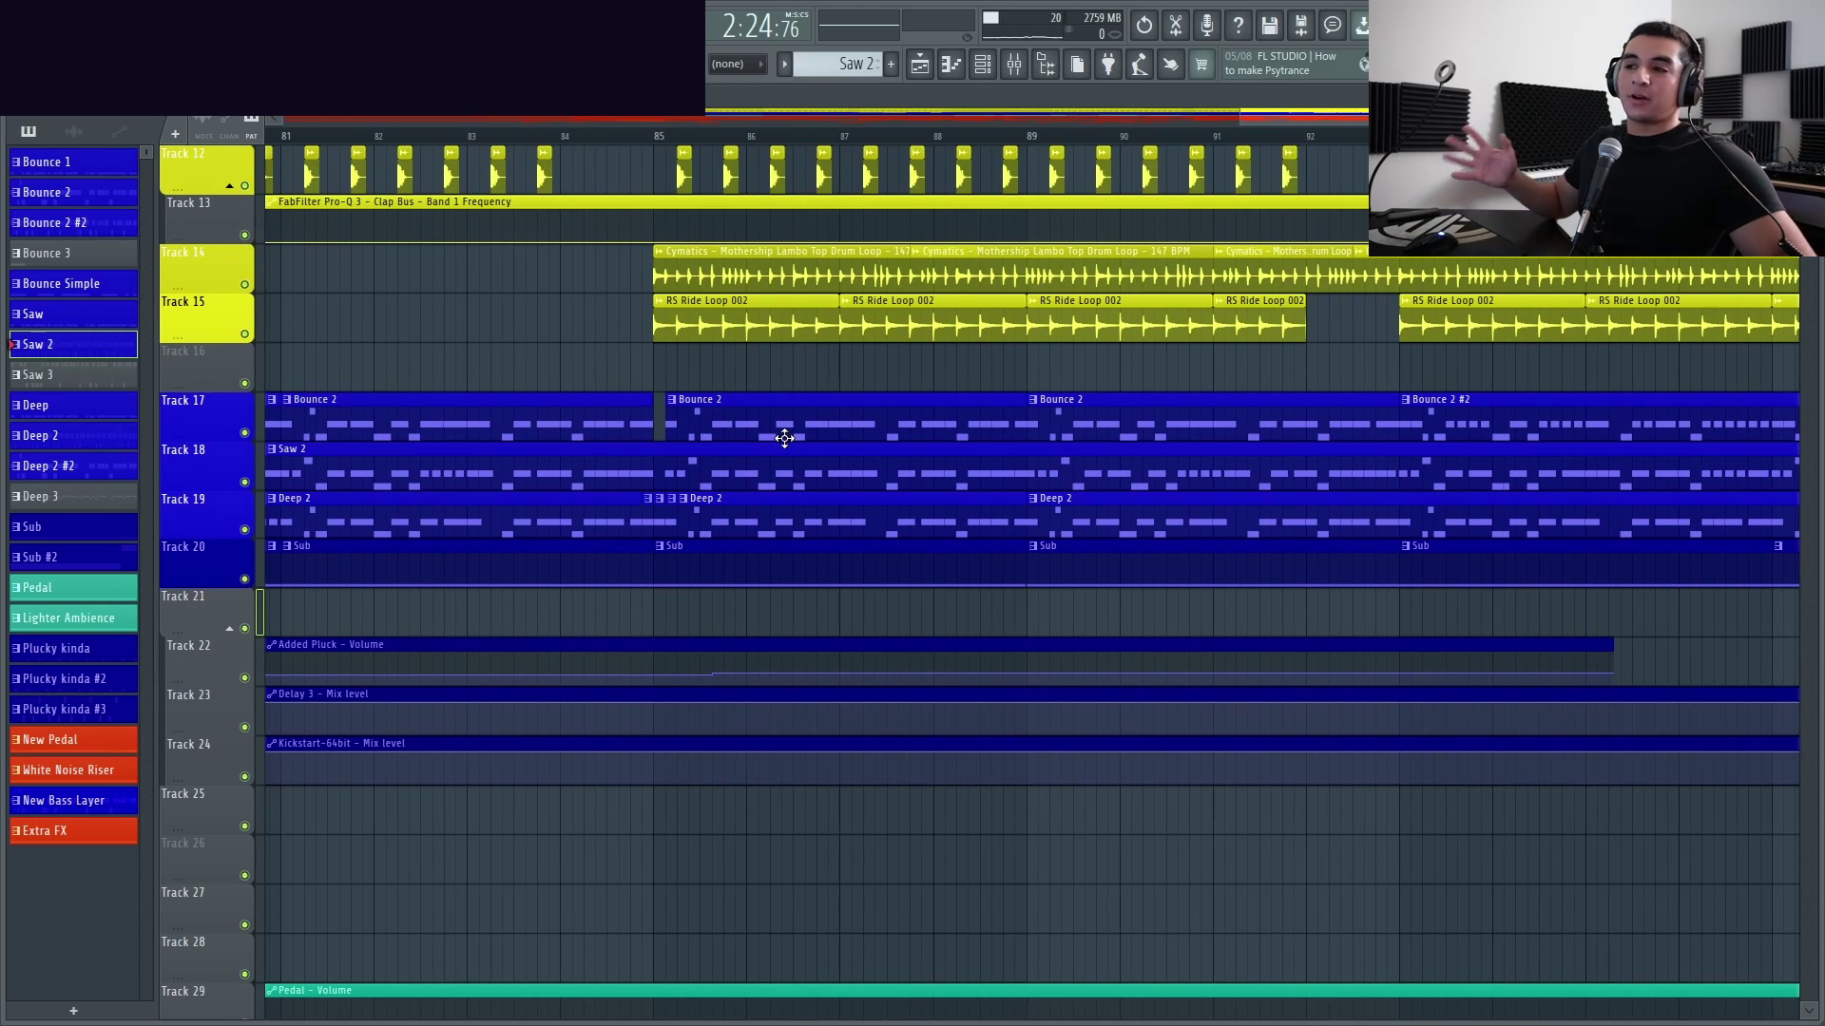
scroll(1012, 409, "down", 1)
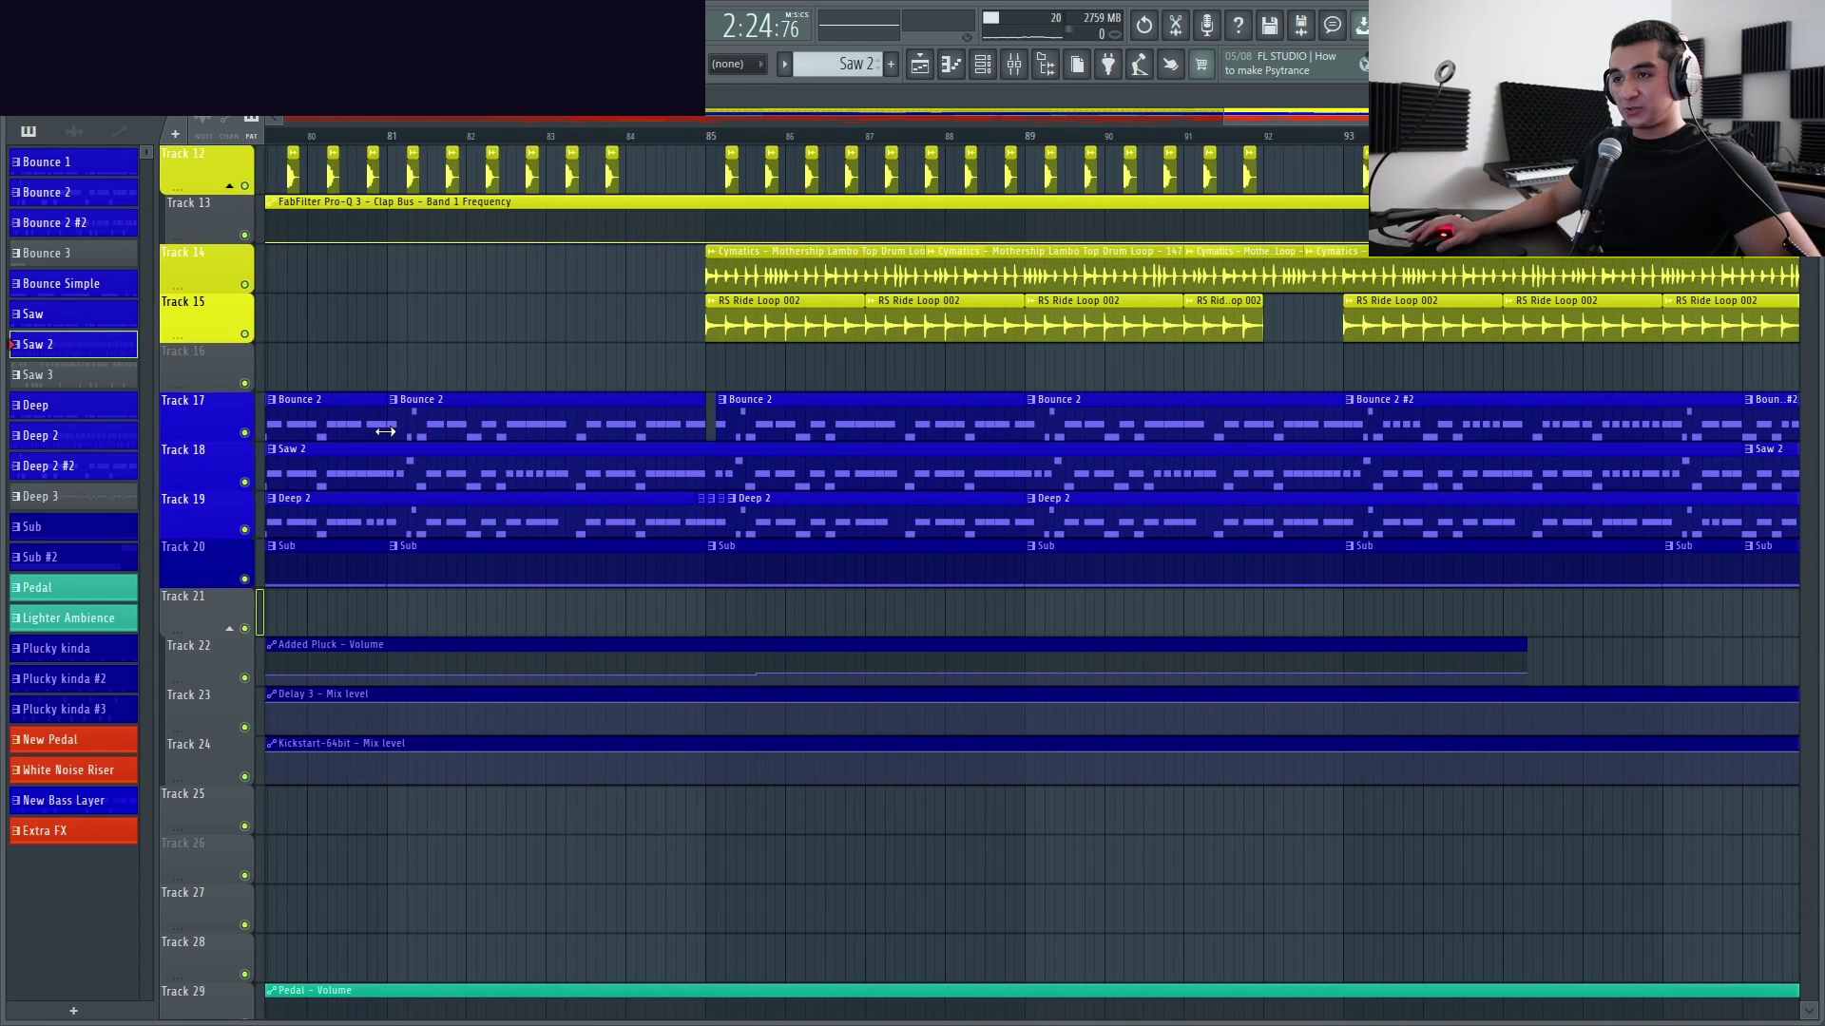
scroll(665, 428, "down", 2)
scroll(808, 414, "up", 3)
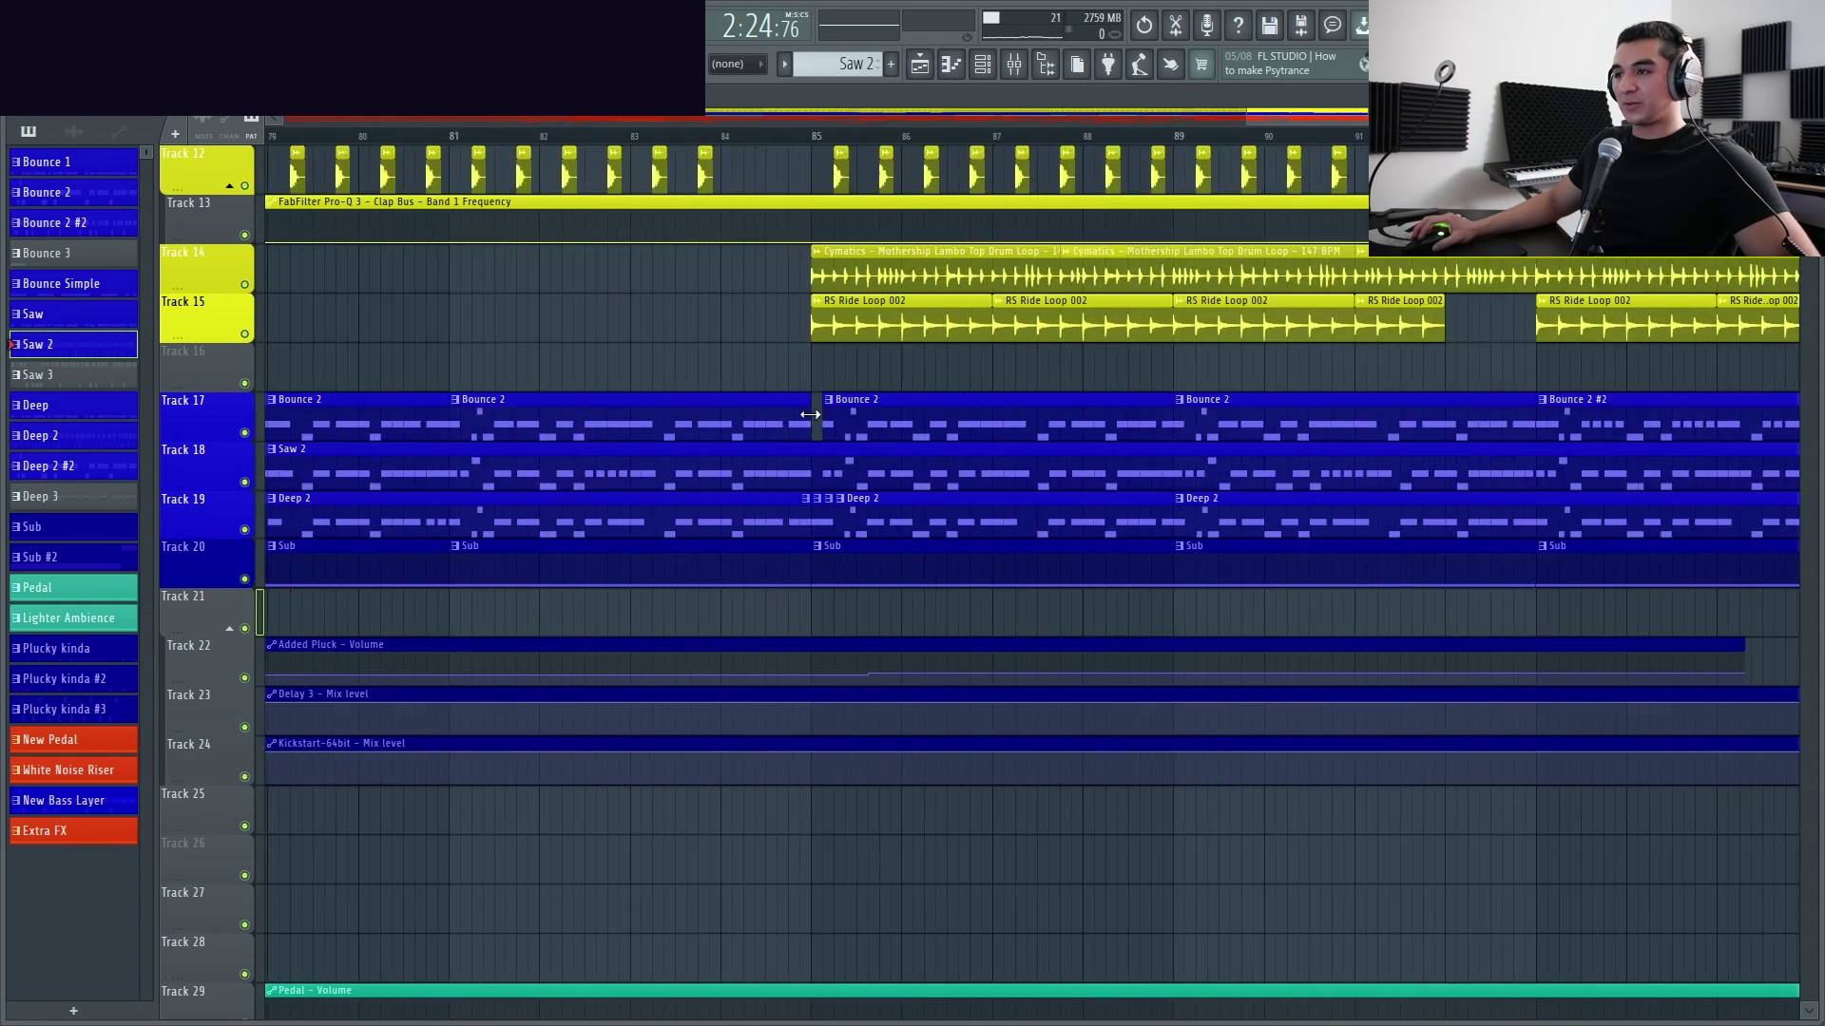
Inspect the gap on Track 17 at bar 85 against the Saw 2 and short Deep 2 clips beneath it
scroll(809, 415, "up", 5)
scroll(550, 412, "down", 5)
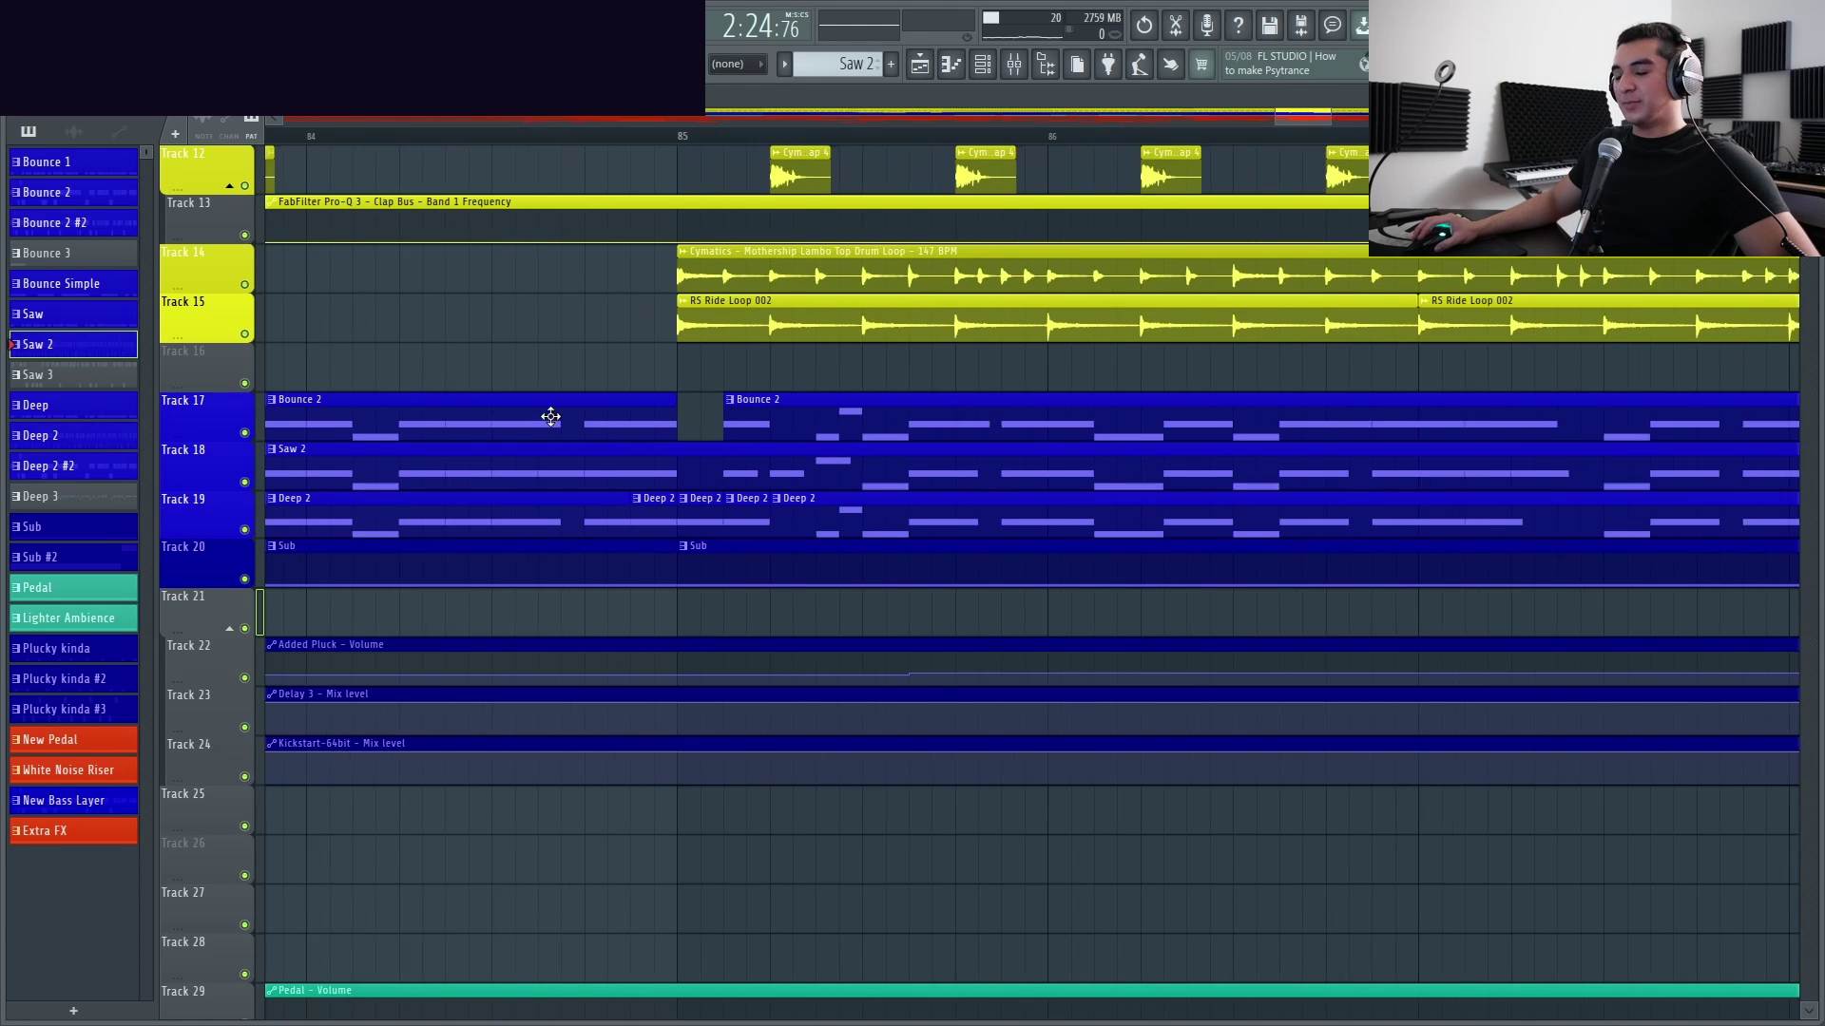
scroll(752, 397, "down", 2)
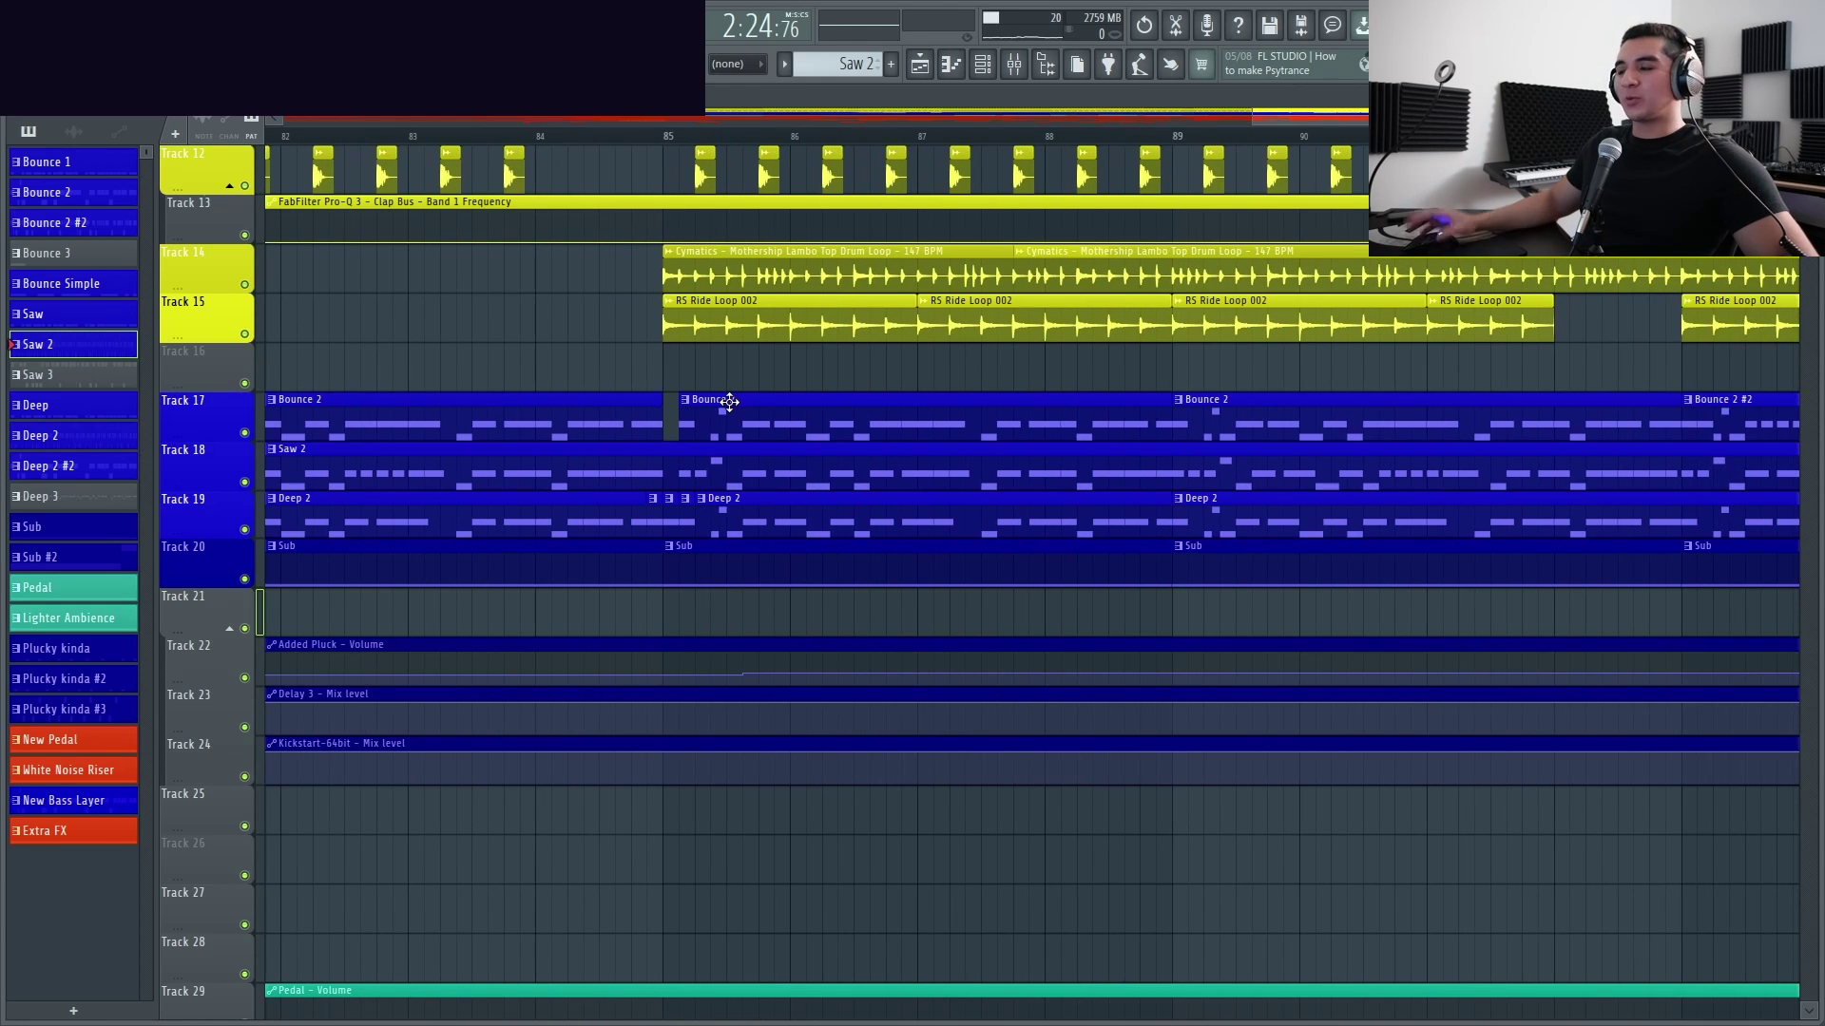
scroll(722, 407, "down", 2)
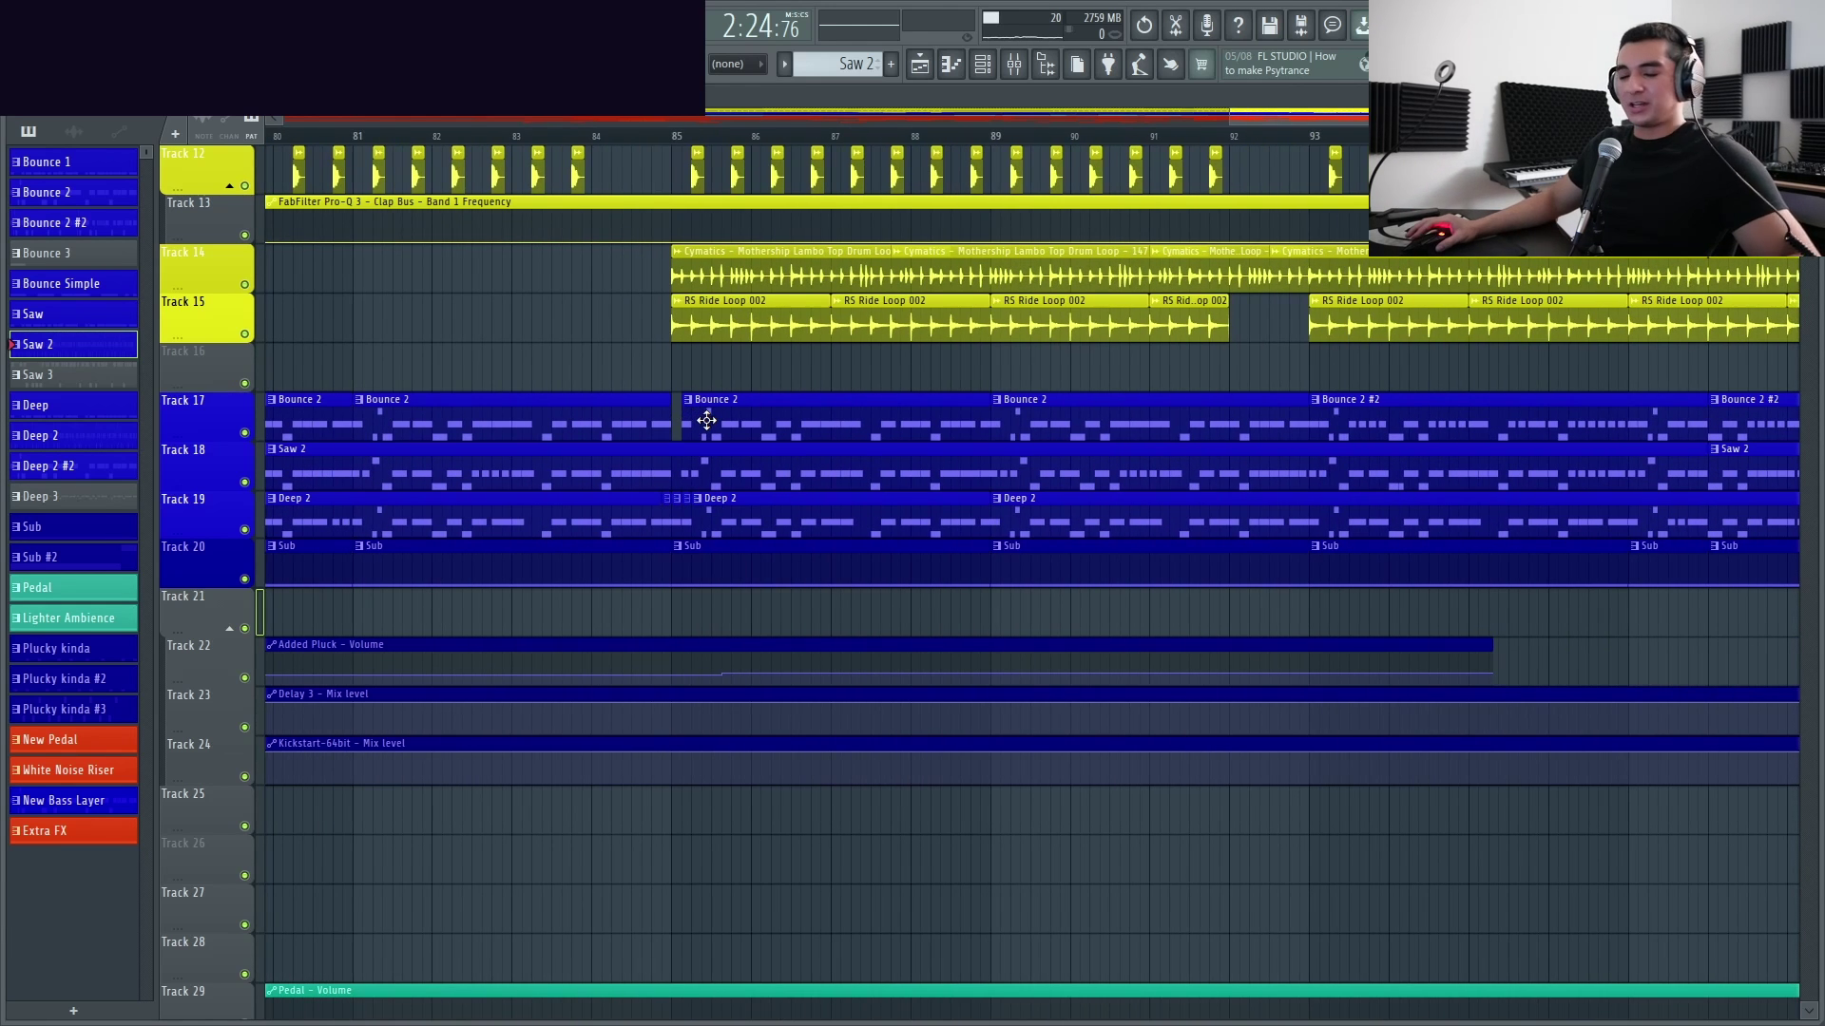
scroll(869, 380, "down", 2)
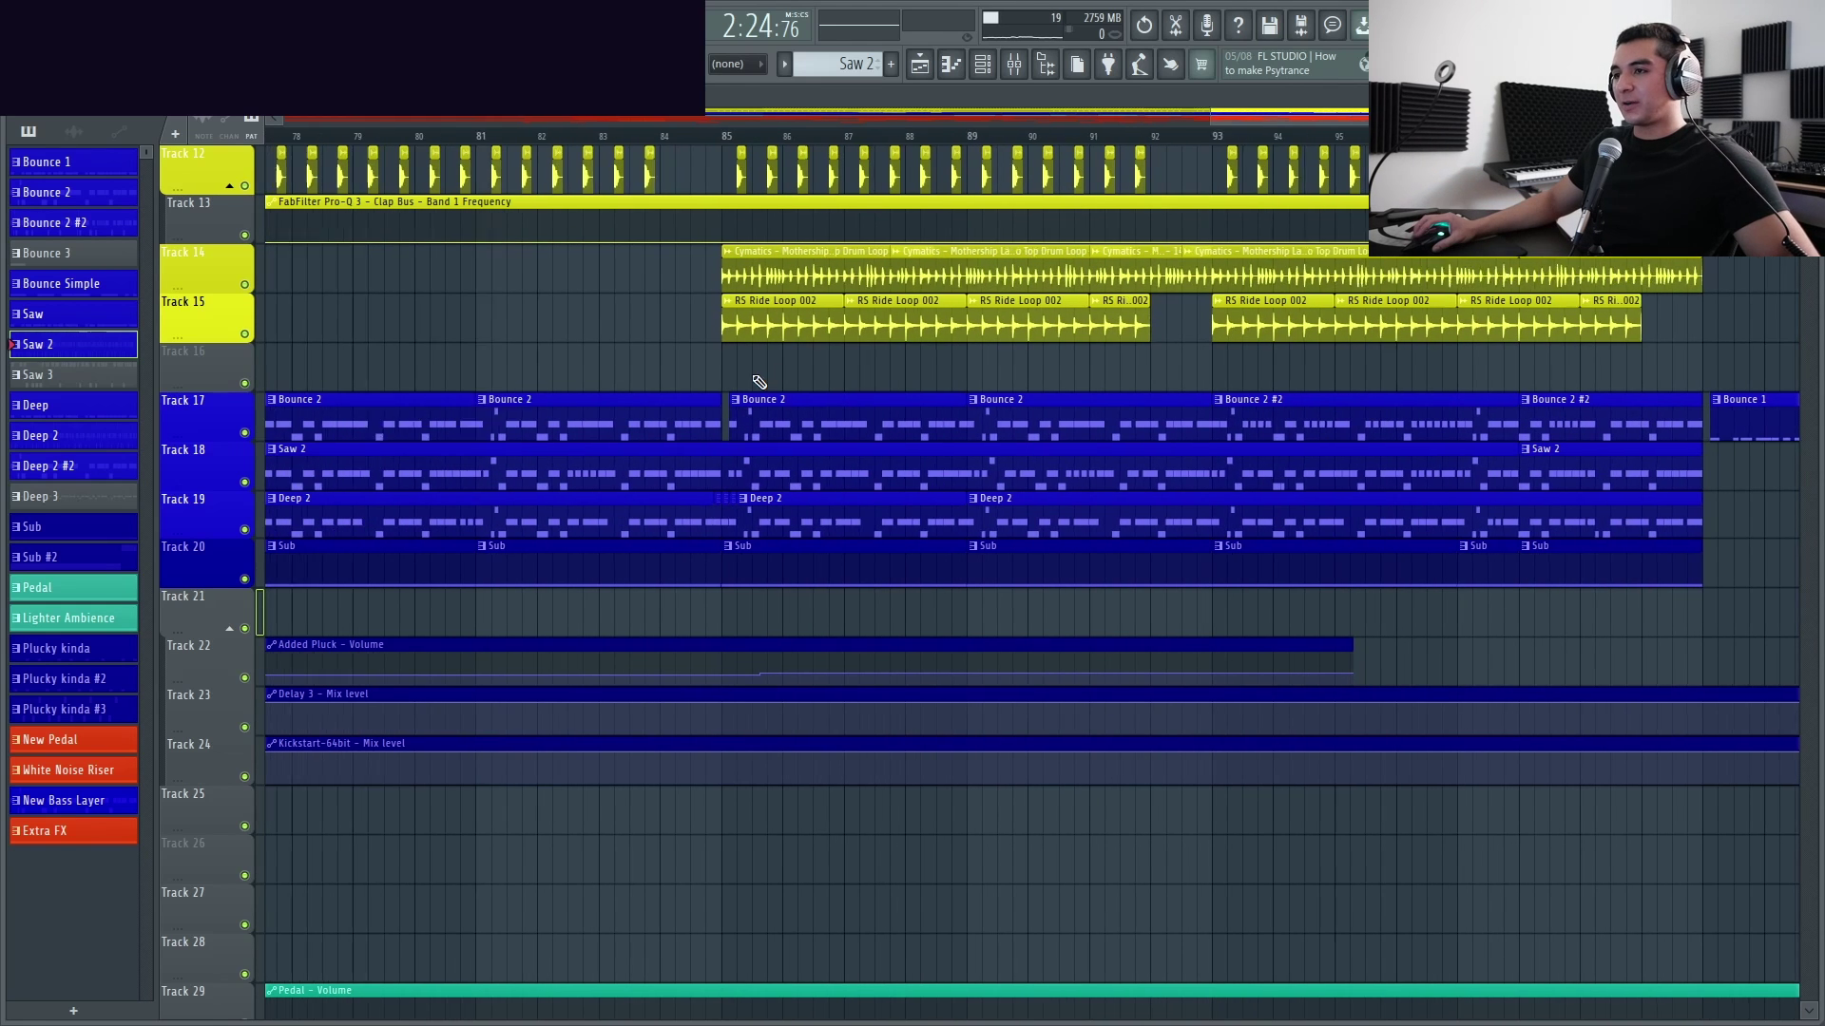
scroll(749, 385, "up", 3)
scroll(750, 418, "up", 2)
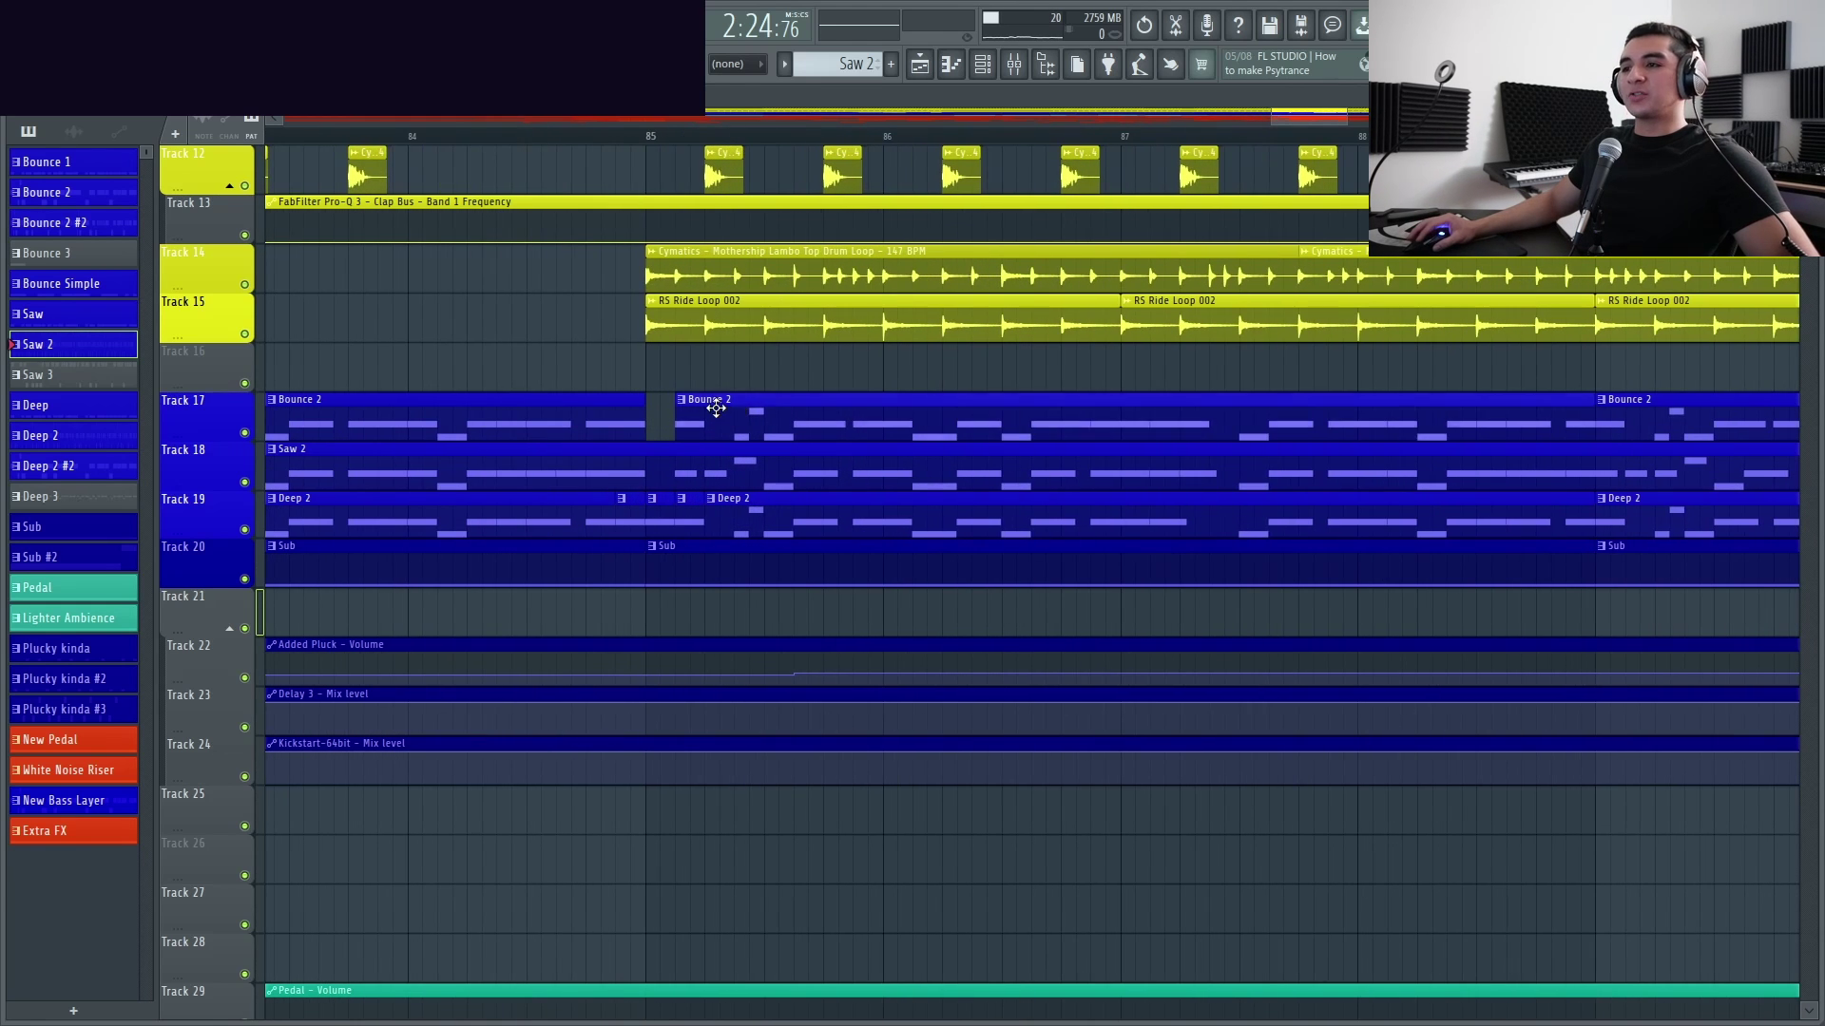
Highlight the Bounce 2 clip following the gap at bar 85 and inspect its start relative to the drum loops
left_click_drag(701, 411, 717, 412)
scroll(651, 329, "up", 2)
scroll(611, 374, "down", 1)
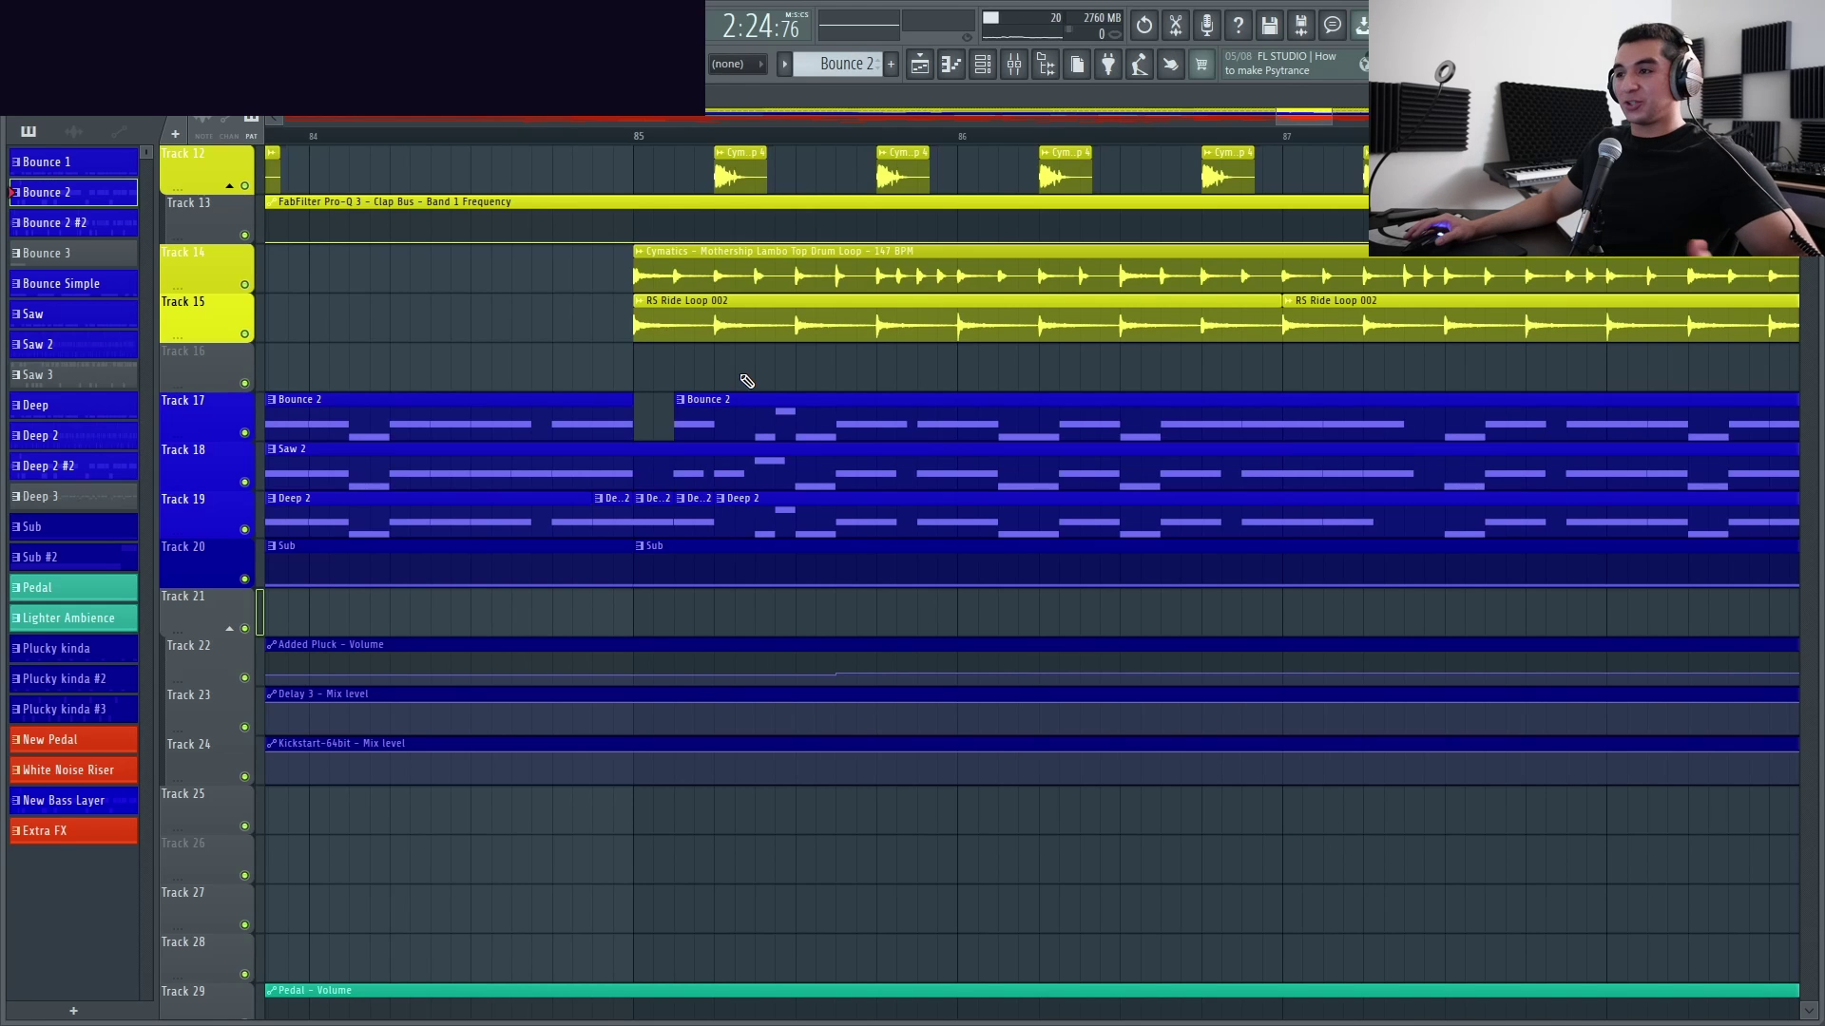
scroll(530, 403, "down", 3)
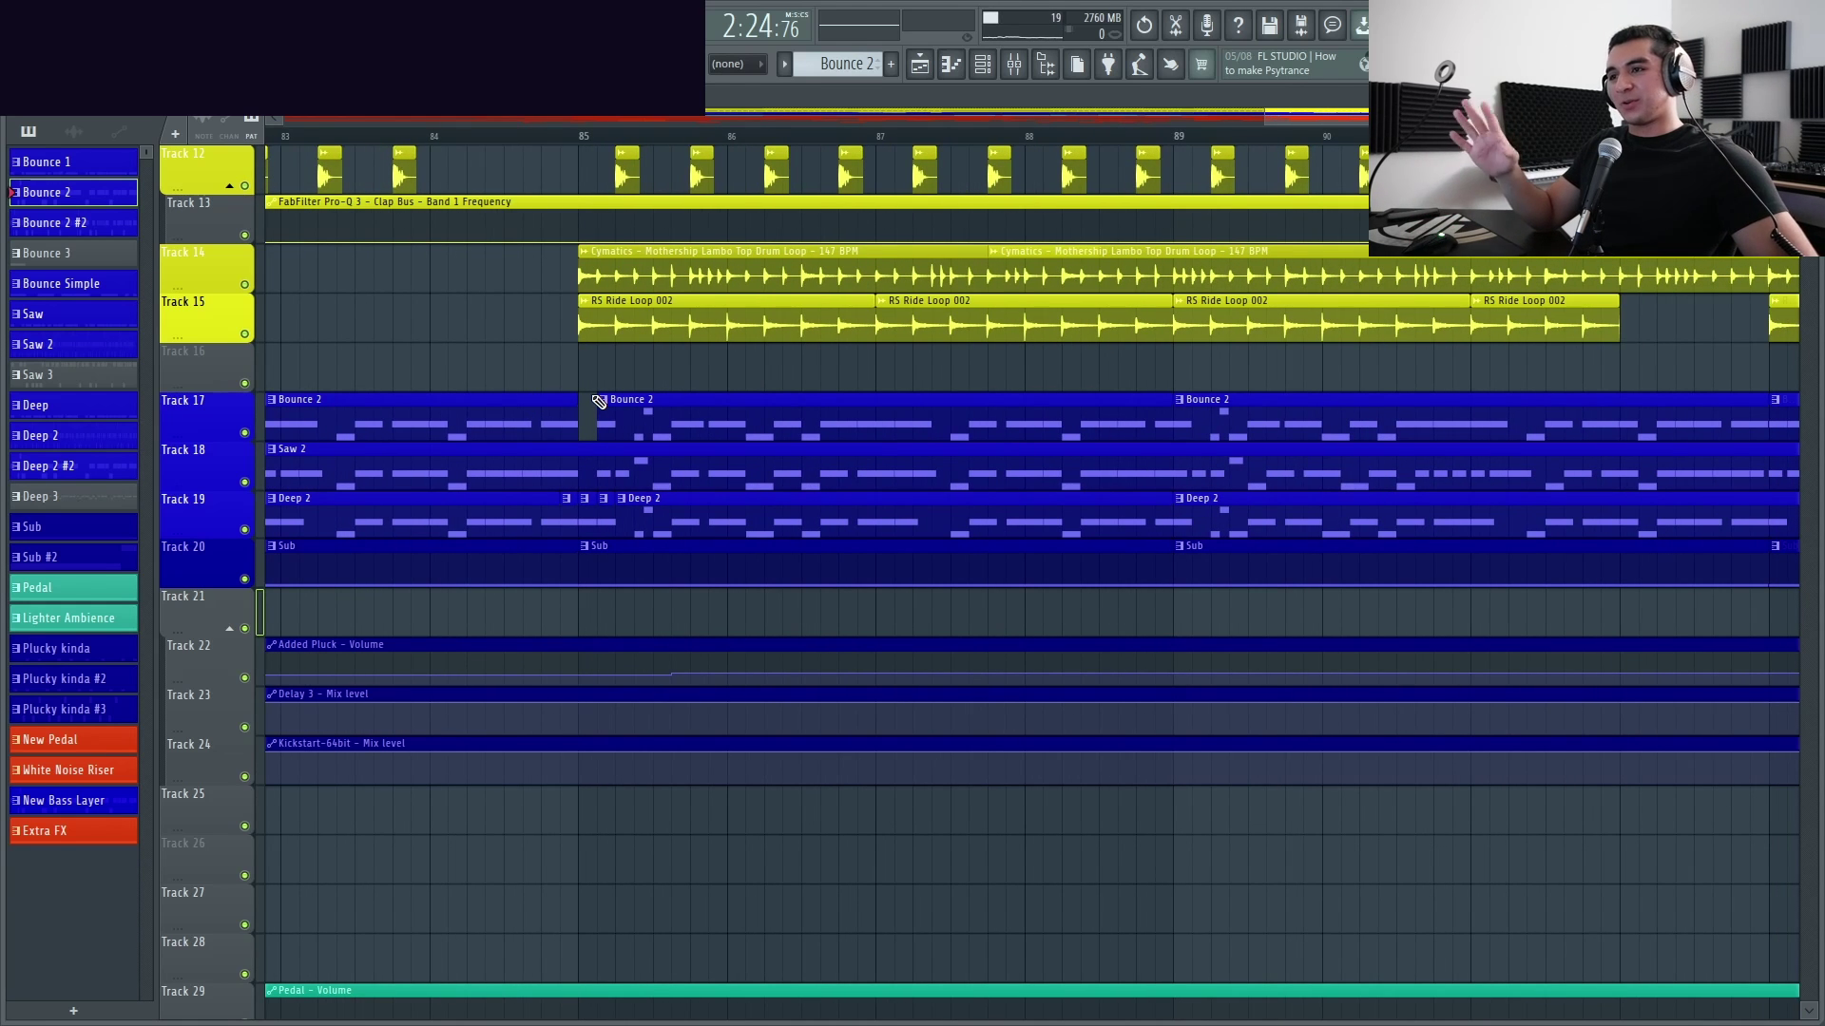
scroll(599, 401, "up", 2)
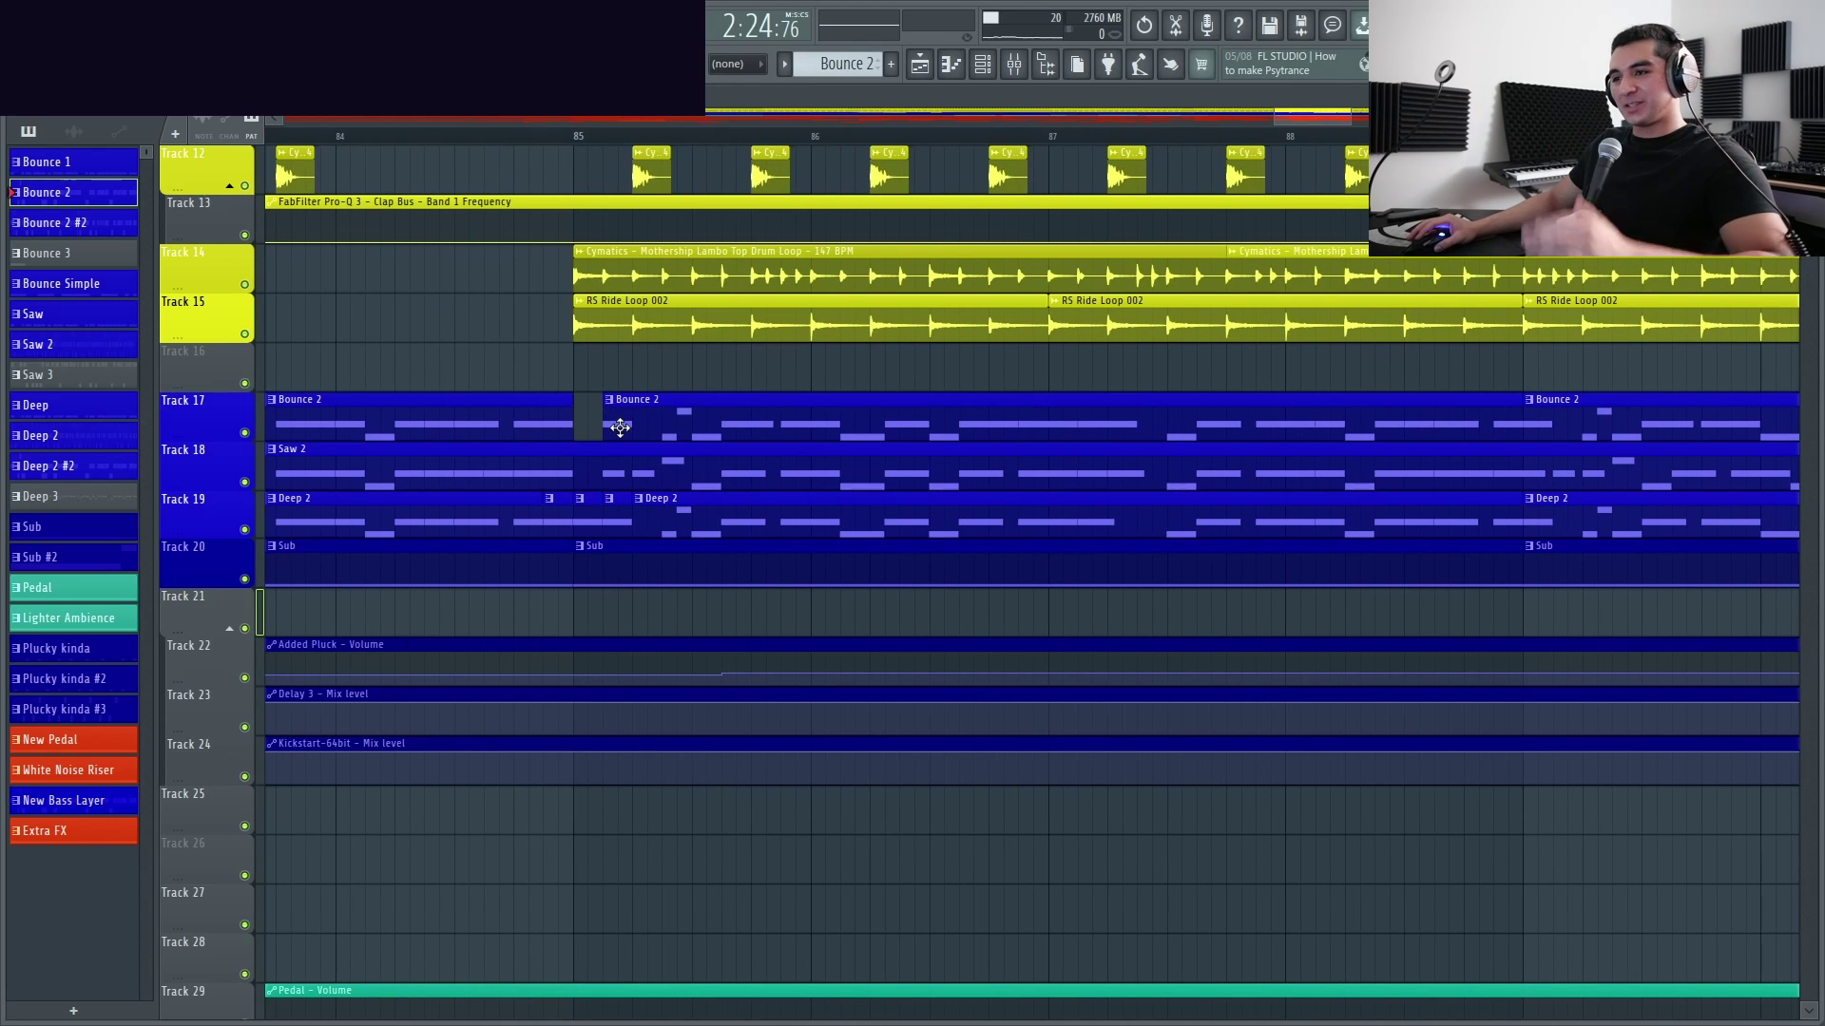
scroll(972, 400, "down", 4)
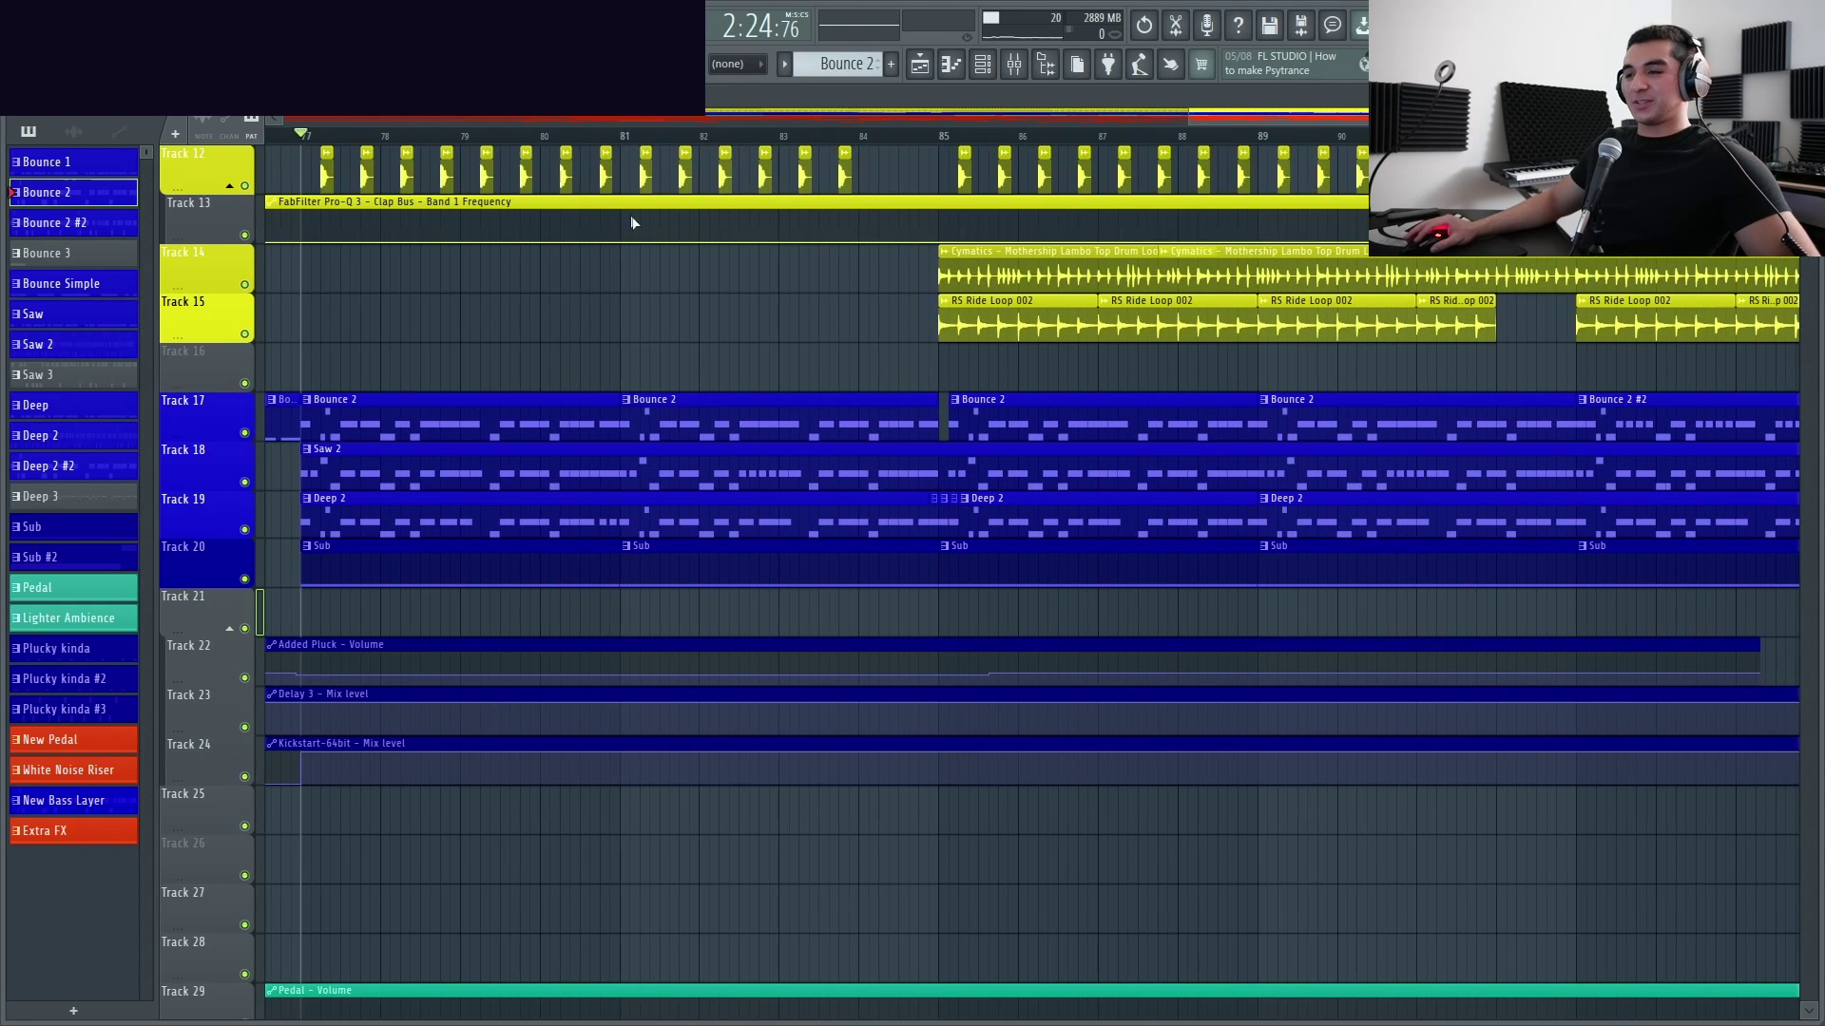
Move the playback position to bar 81 and place a Bounce 2 clip on the empty Track 16 from about bar 82.5
left_click_drag(646, 387, 1050, 430)
left_click(745, 353)
double_click(751, 359)
key("Escape")
scroll(692, 374, "down", 3)
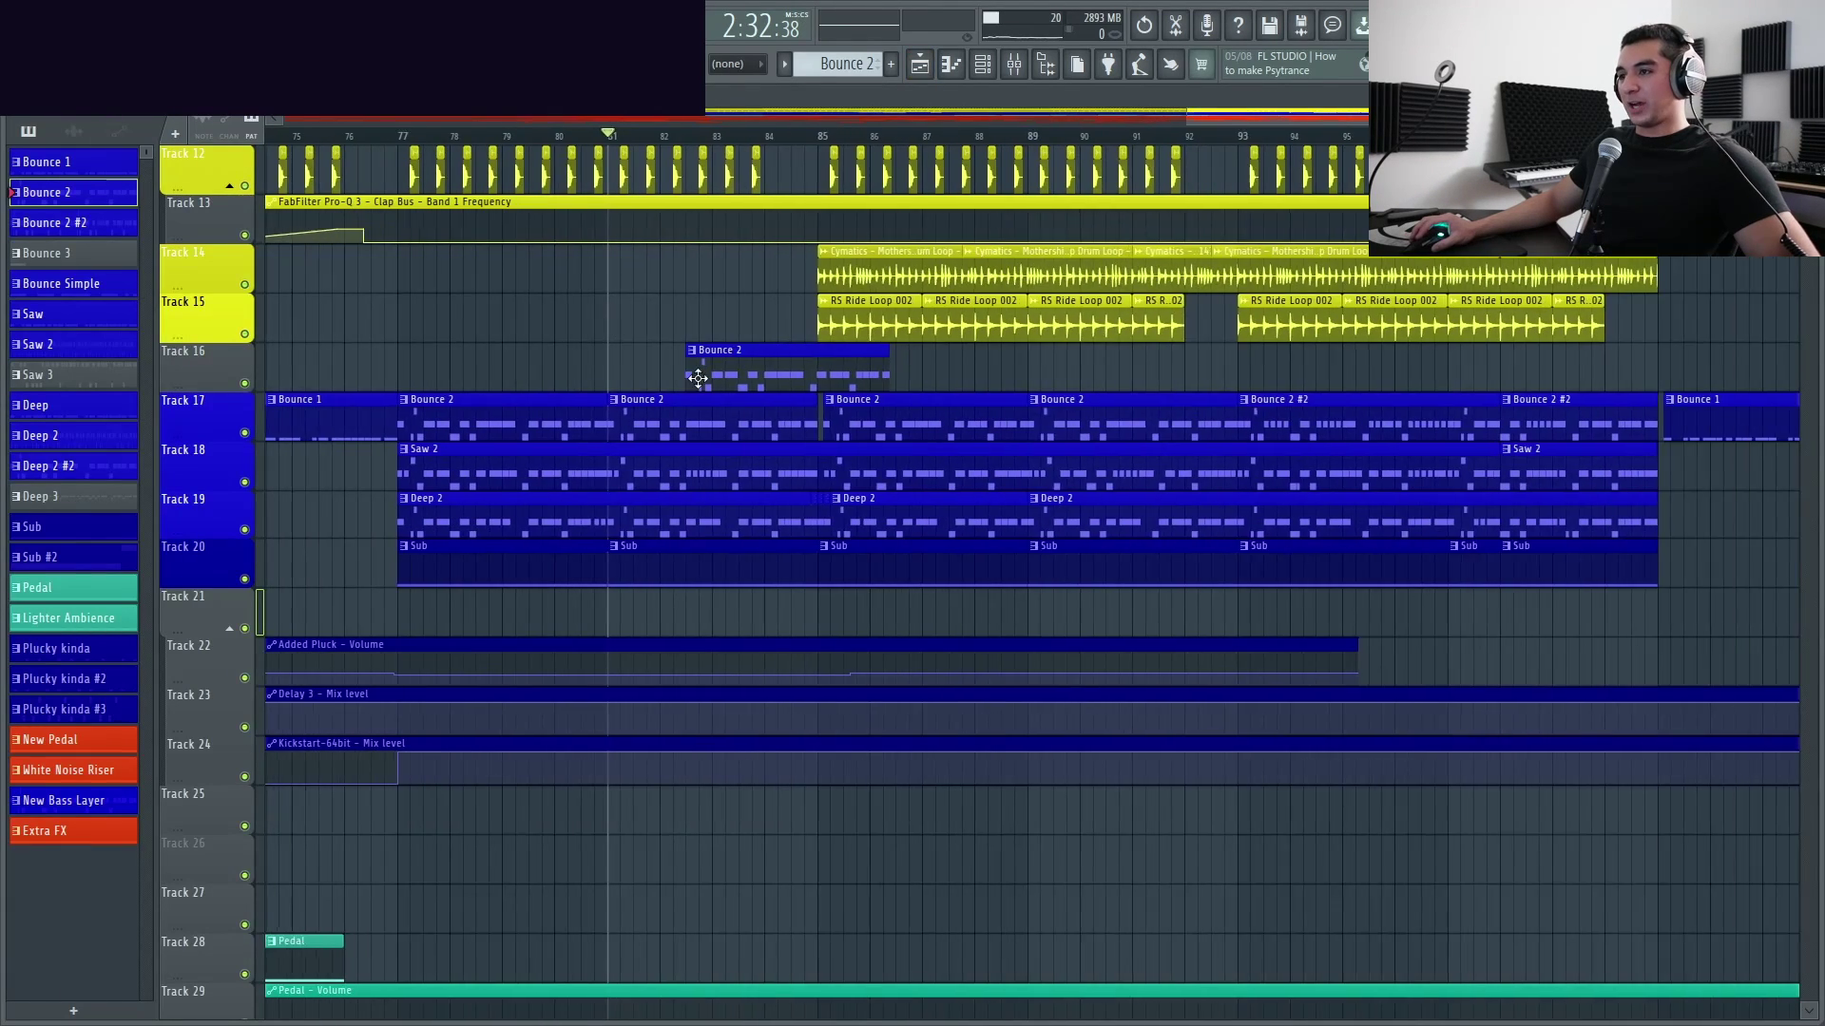
Delete the Bounce 2 clip from Track 16 and inspect the bass clips on Tracks 17 to 19 around bar 85
right_click(692, 374)
scroll(729, 431, "up", 4)
scroll(875, 459, "up", 3)
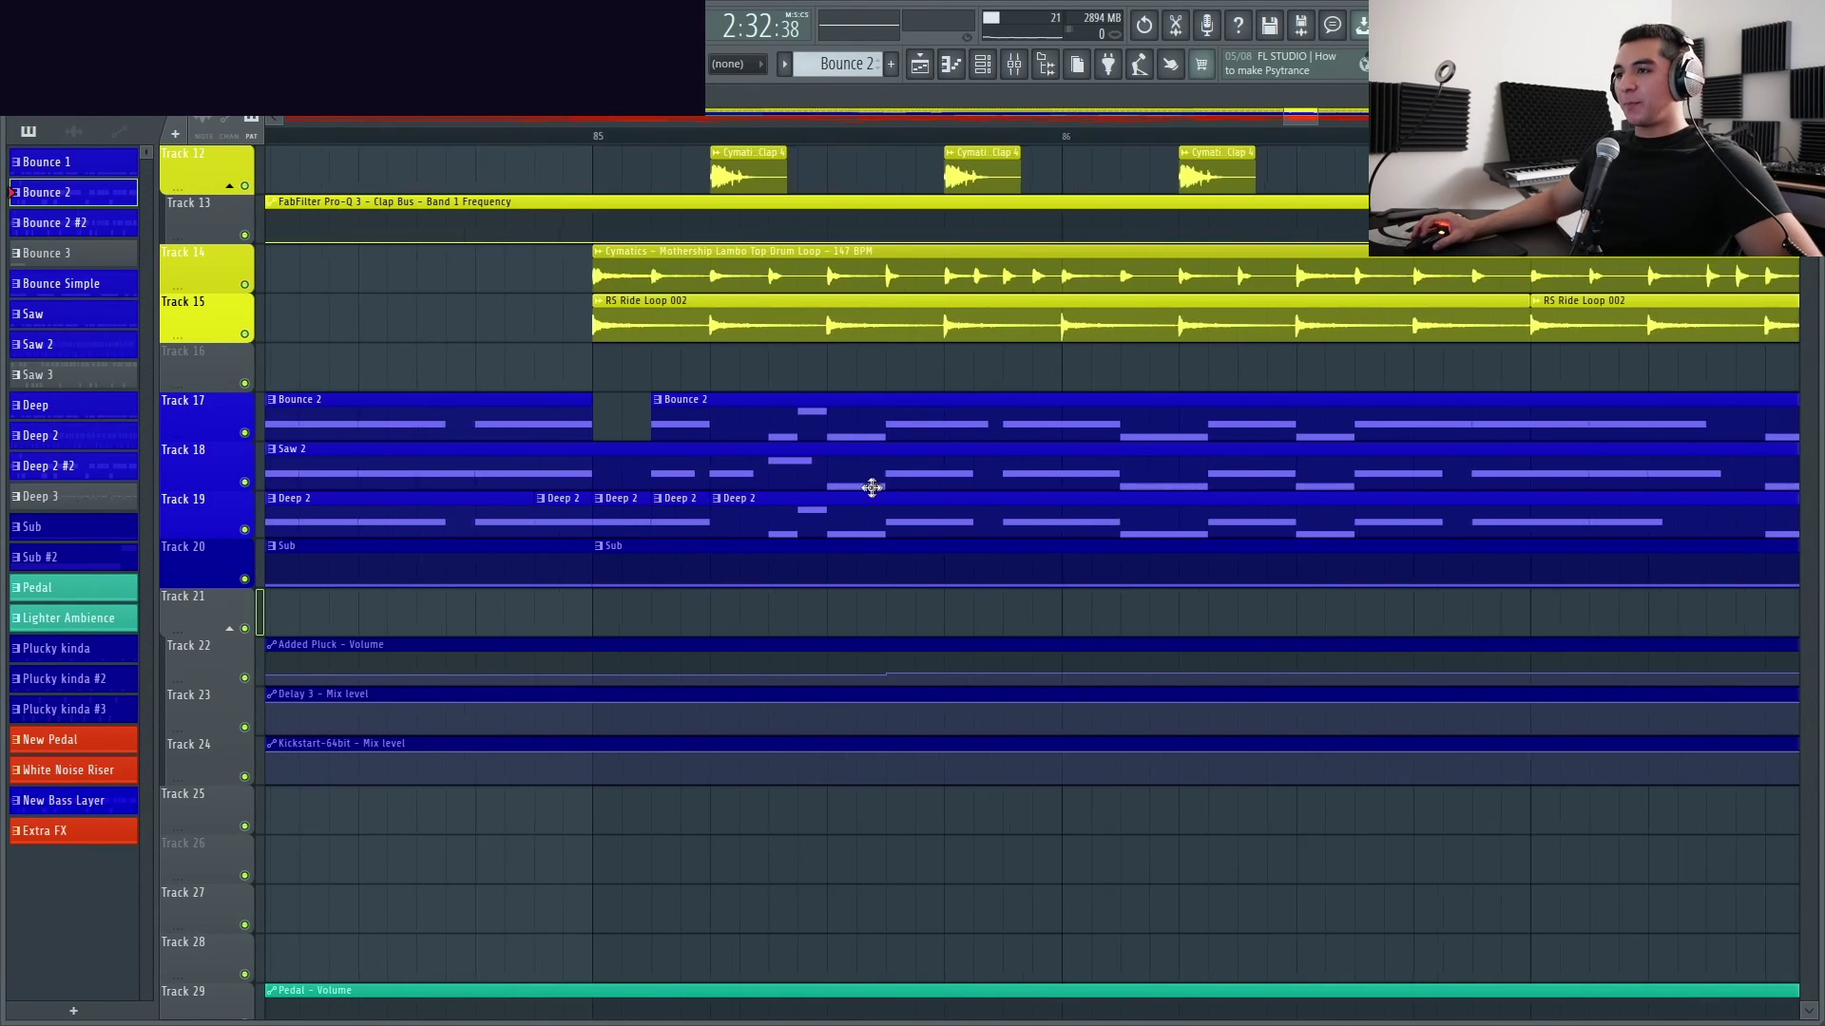
scroll(609, 456, "up", 2)
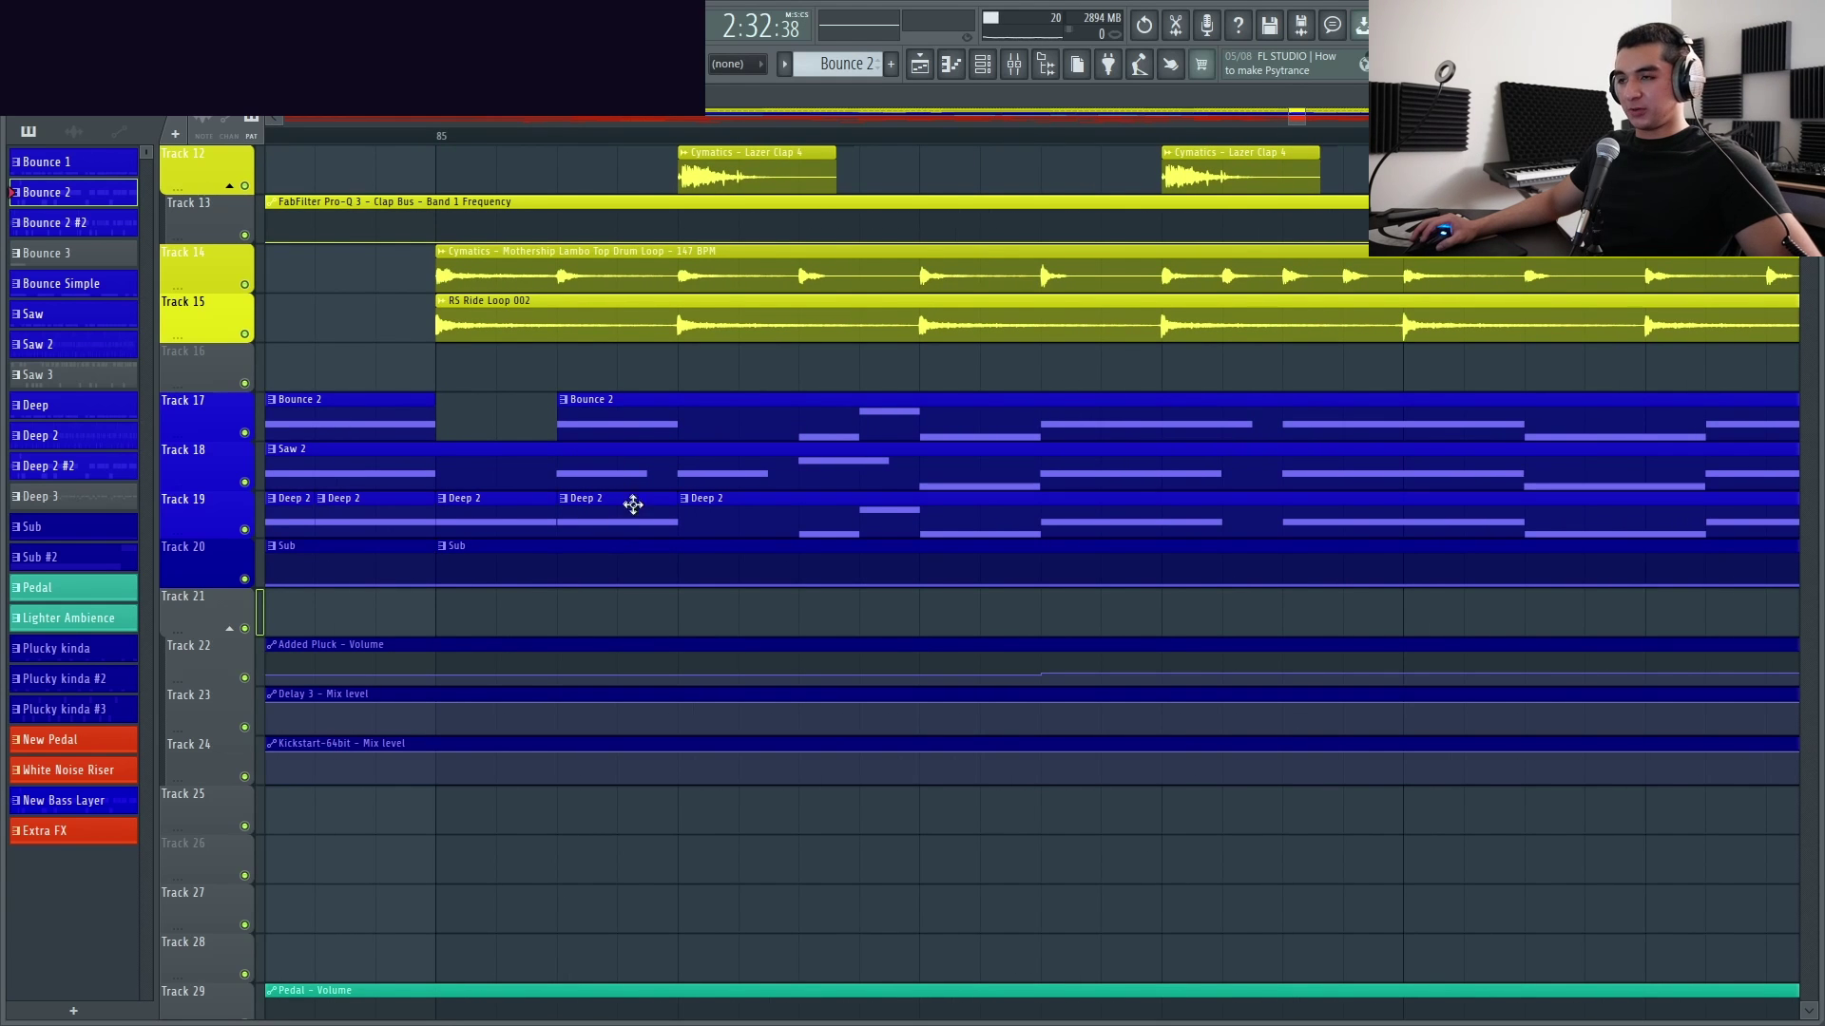
Compare the note placement of the Bounce 2, Saw 2 and Deep 2 clips on Tracks 17 to 19 between bars 85 and 89
scroll(676, 493, "down", 5)
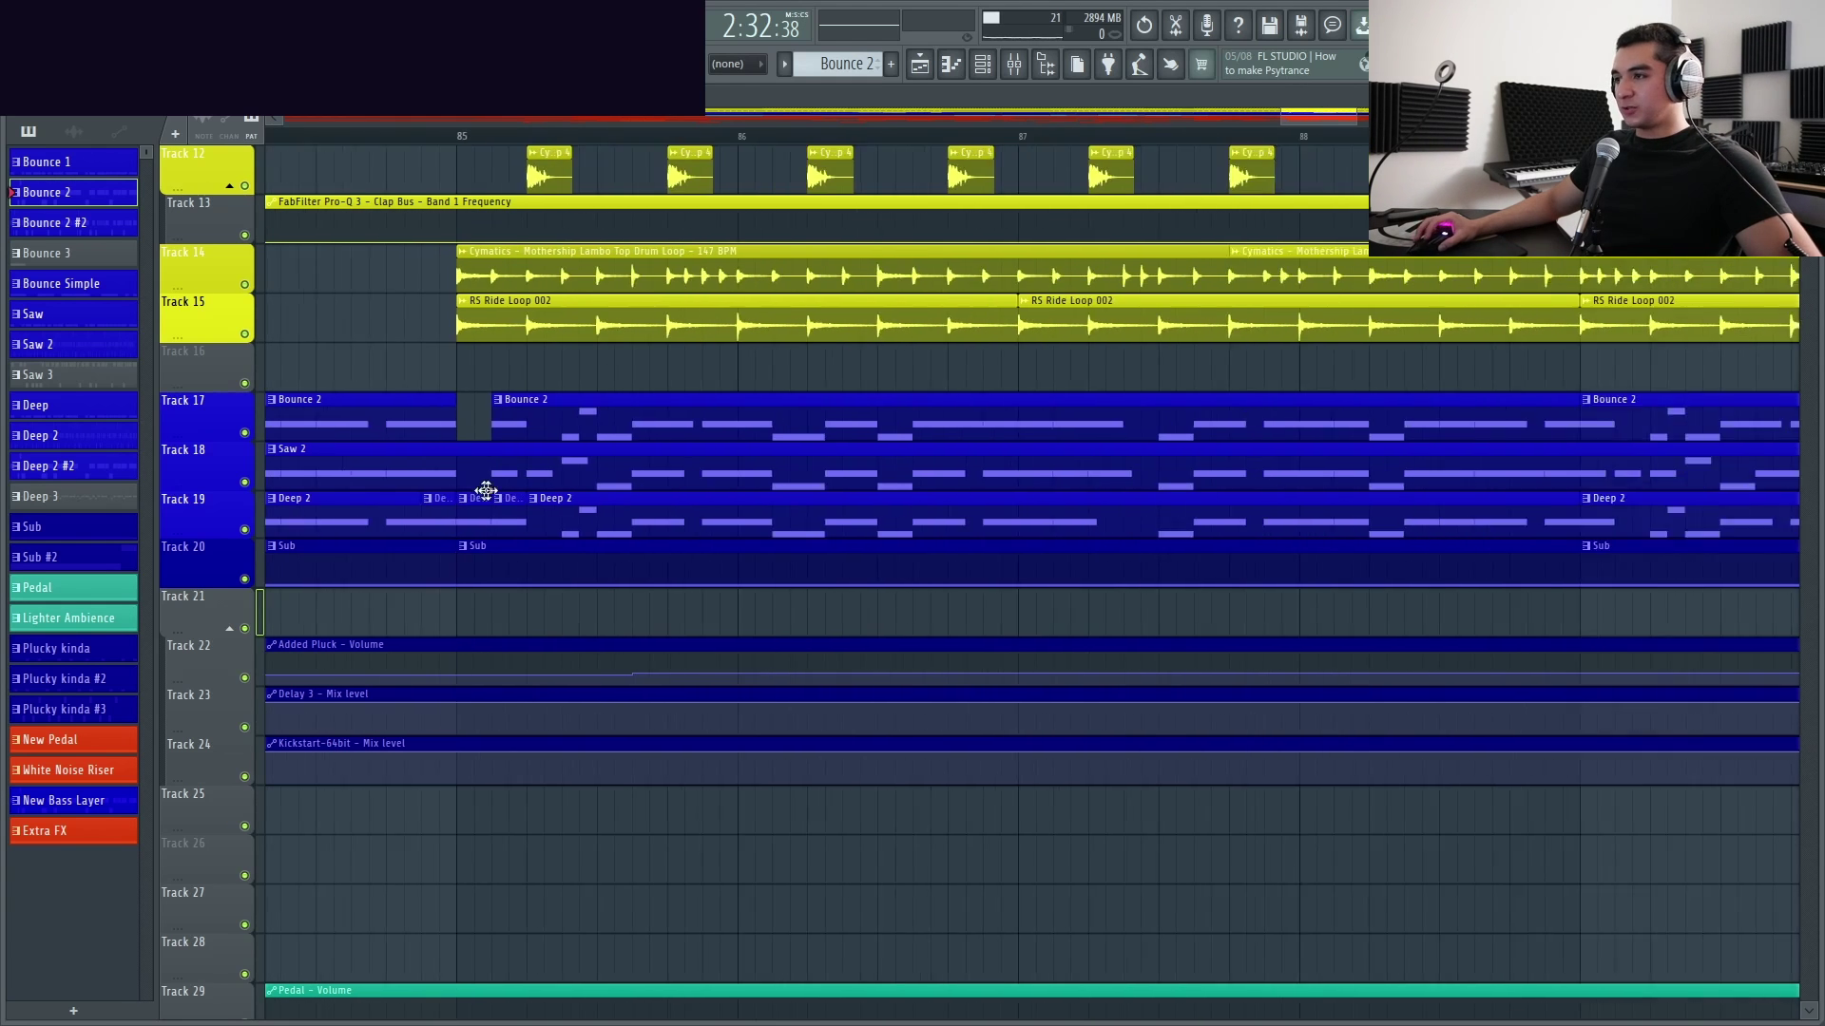
scroll(1153, 510, "up", 2)
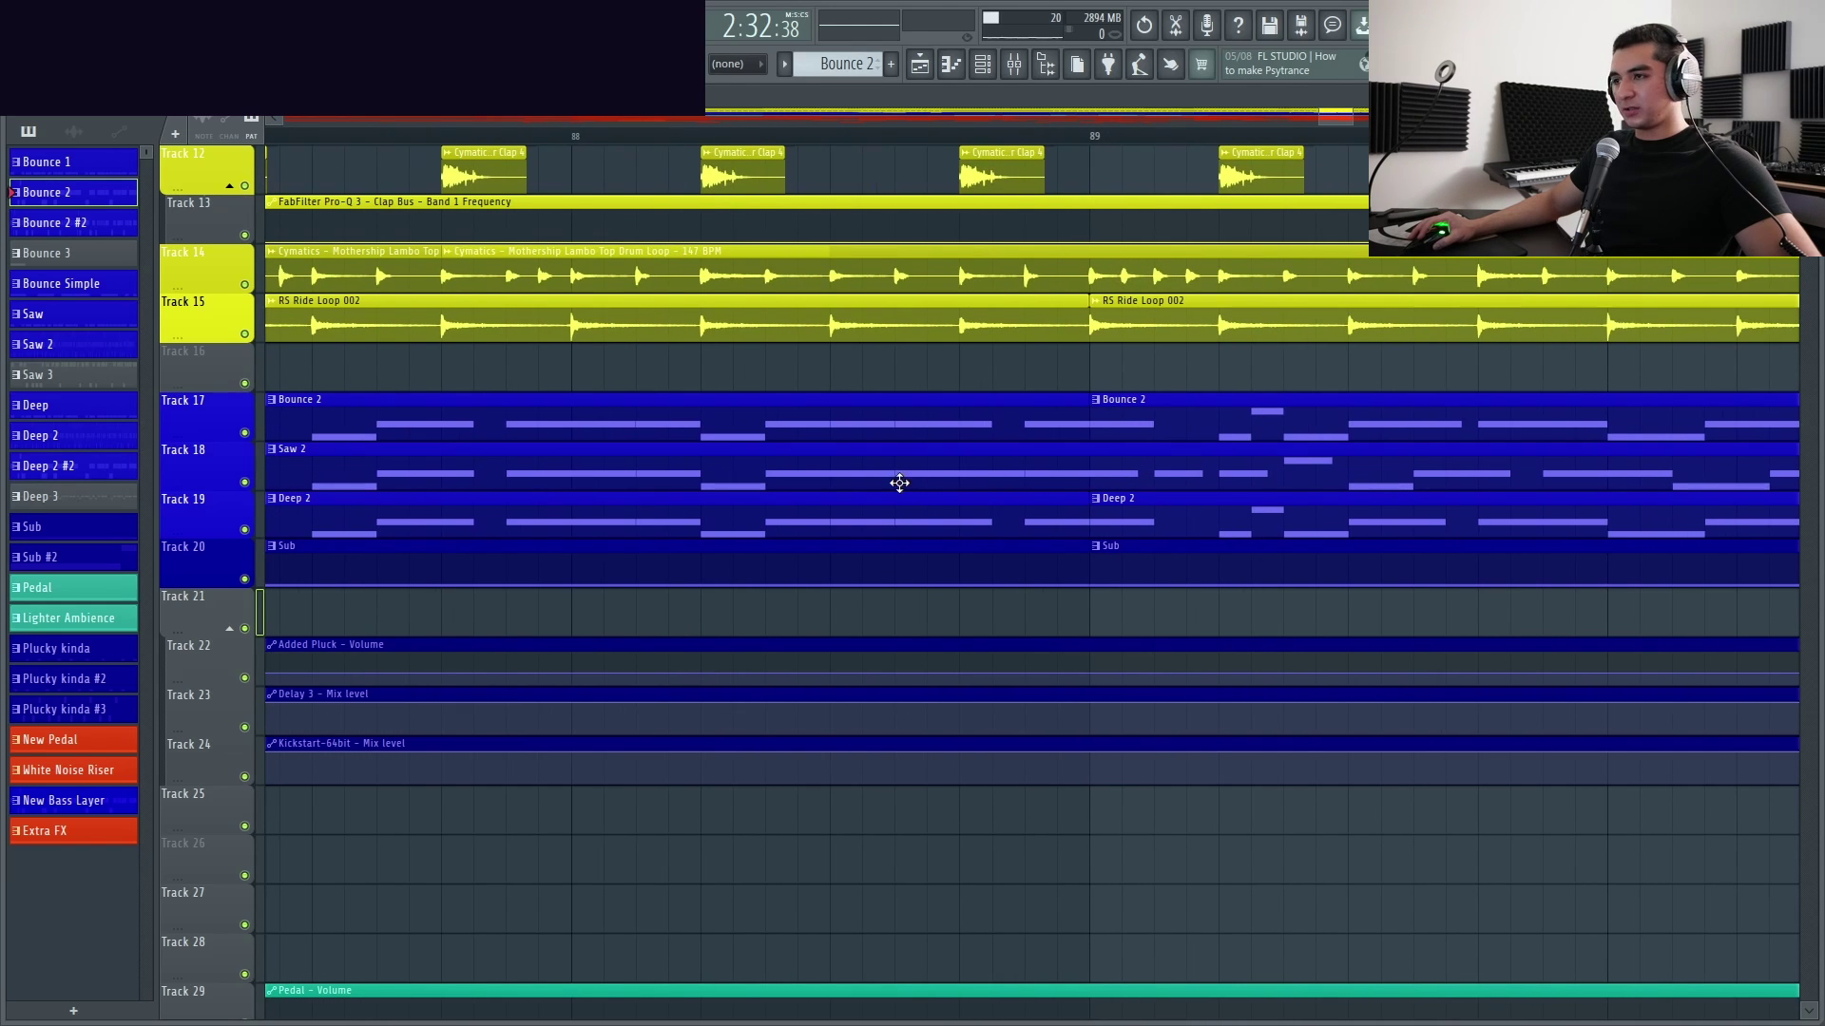
scroll(725, 480, "right", 2)
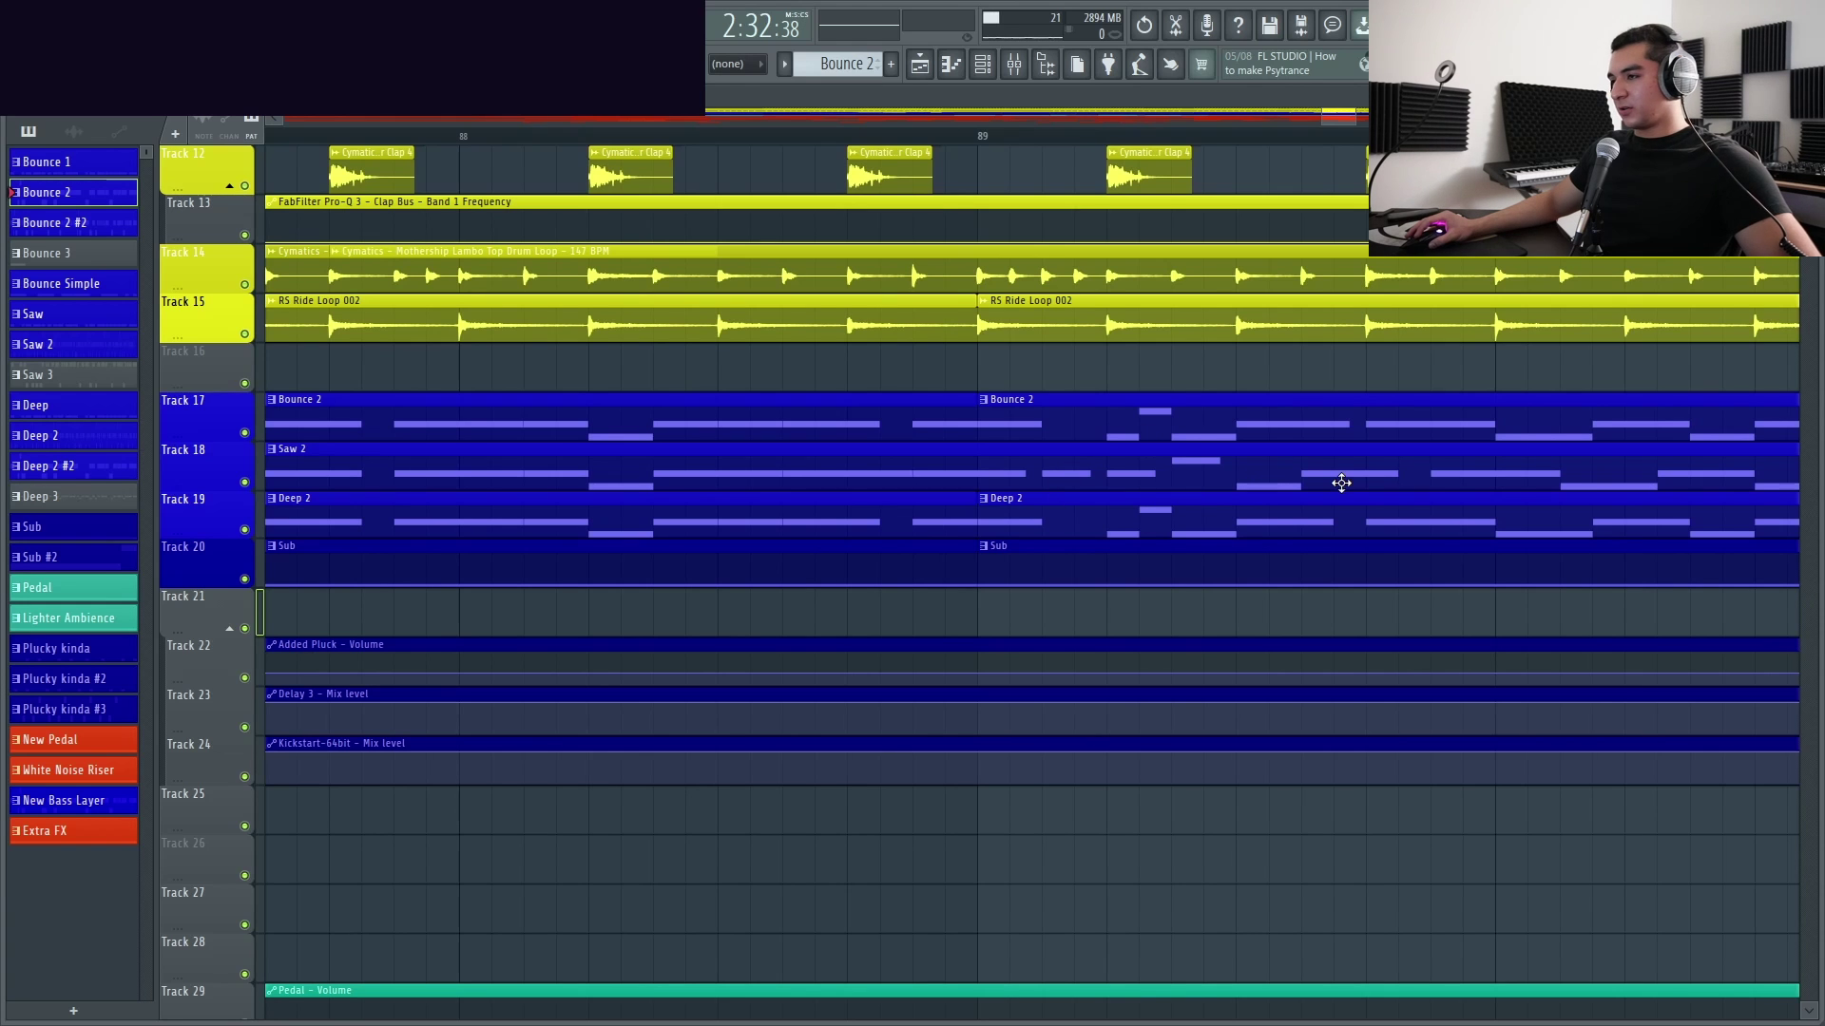
scroll(1341, 484, "down", 5)
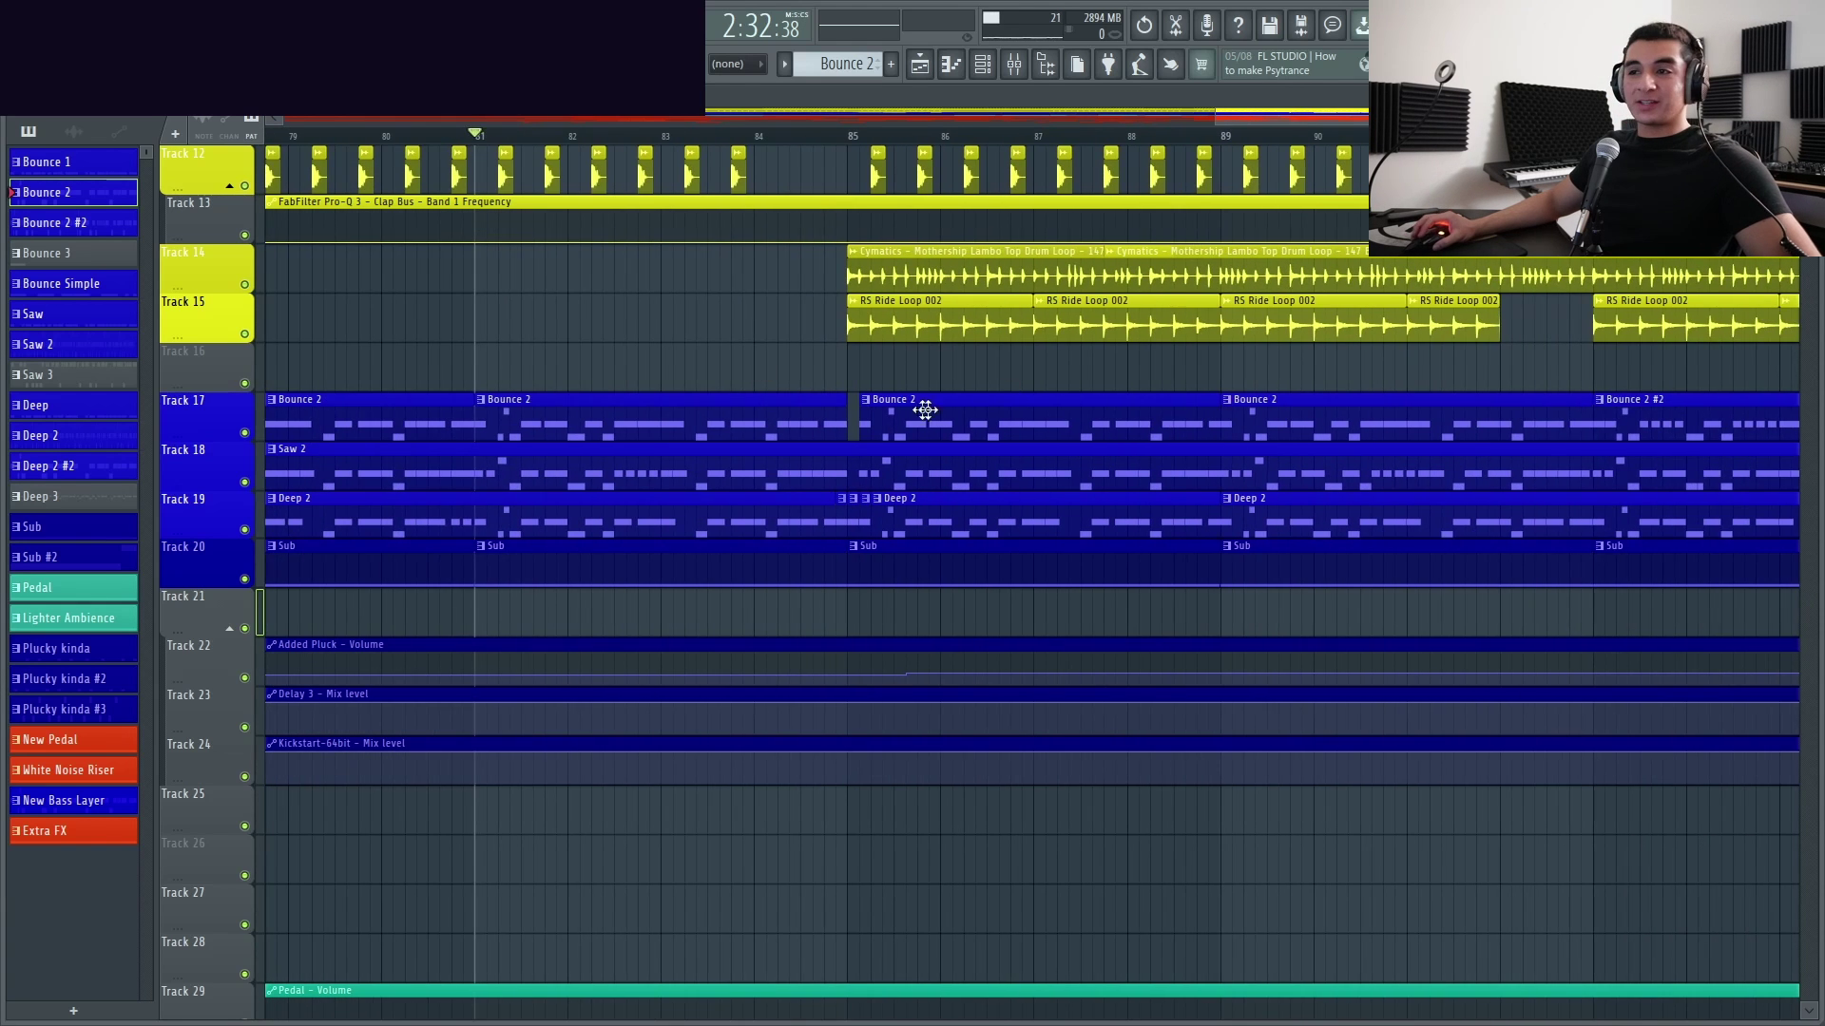
scroll(924, 410, "down", 2)
scroll(760, 389, "up", 2)
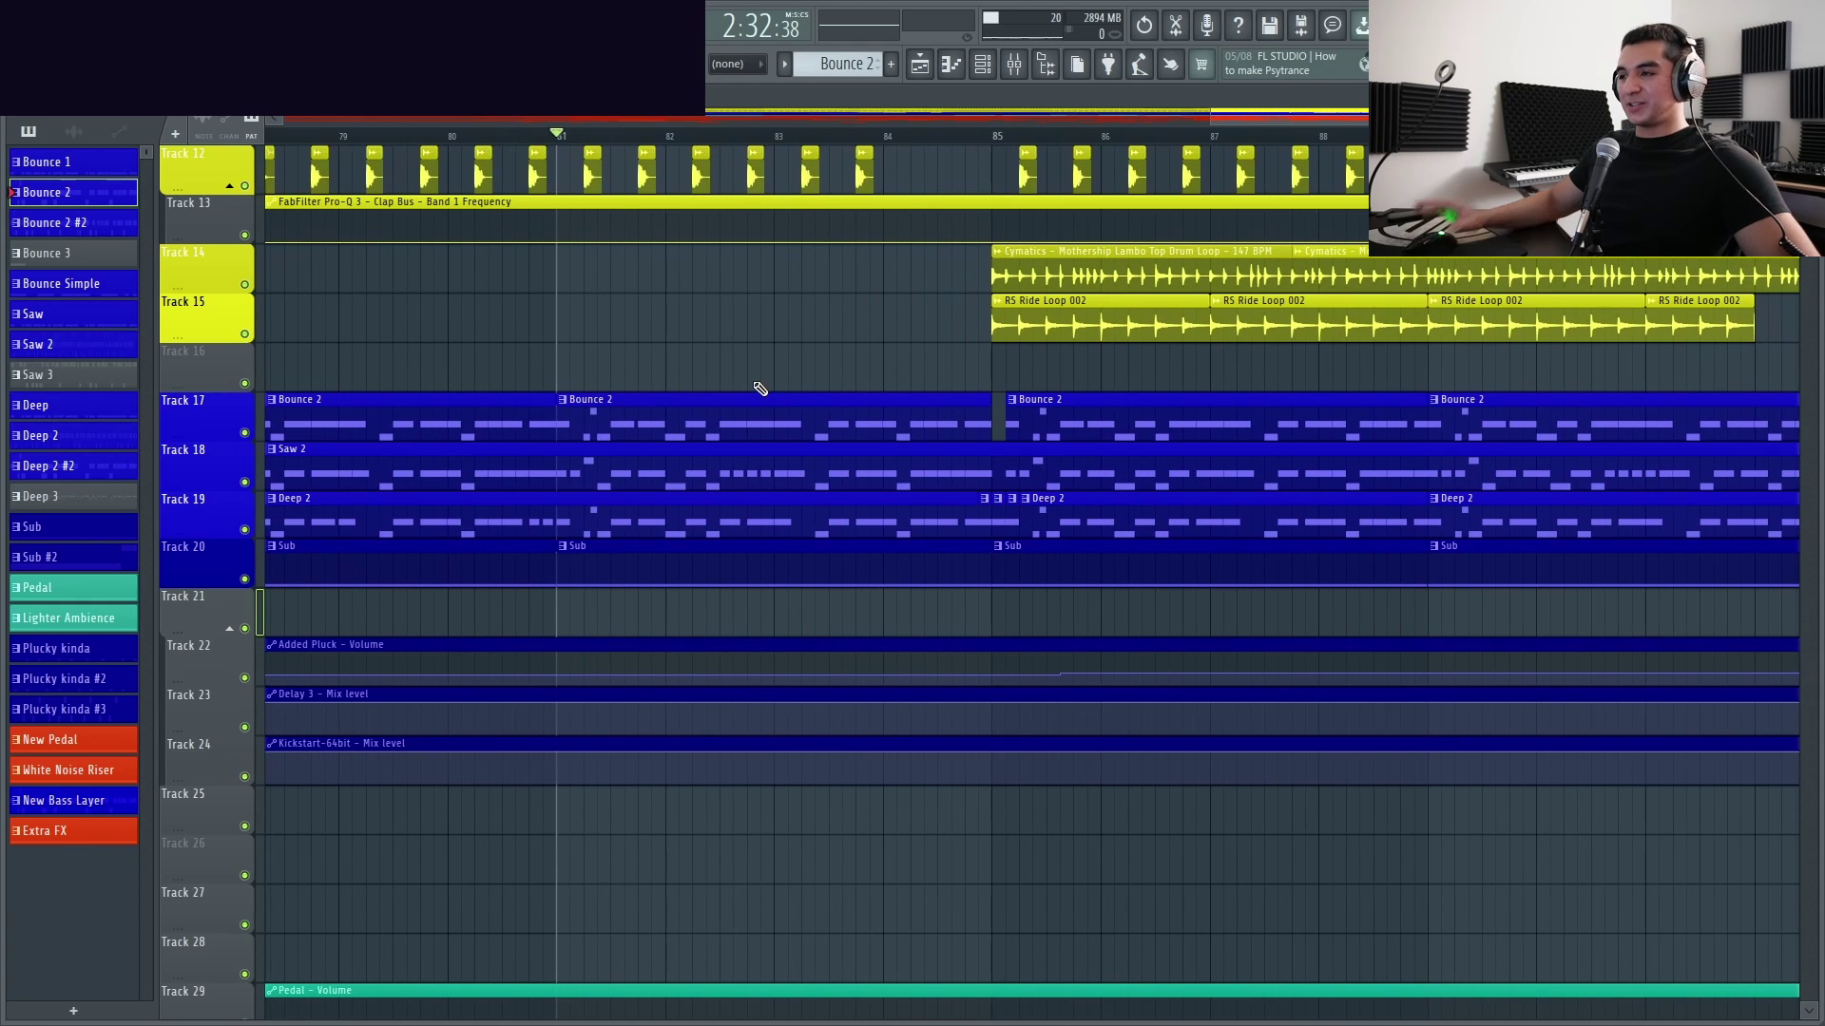
scroll(760, 389, "up", 3)
scroll(701, 306, "down", 1)
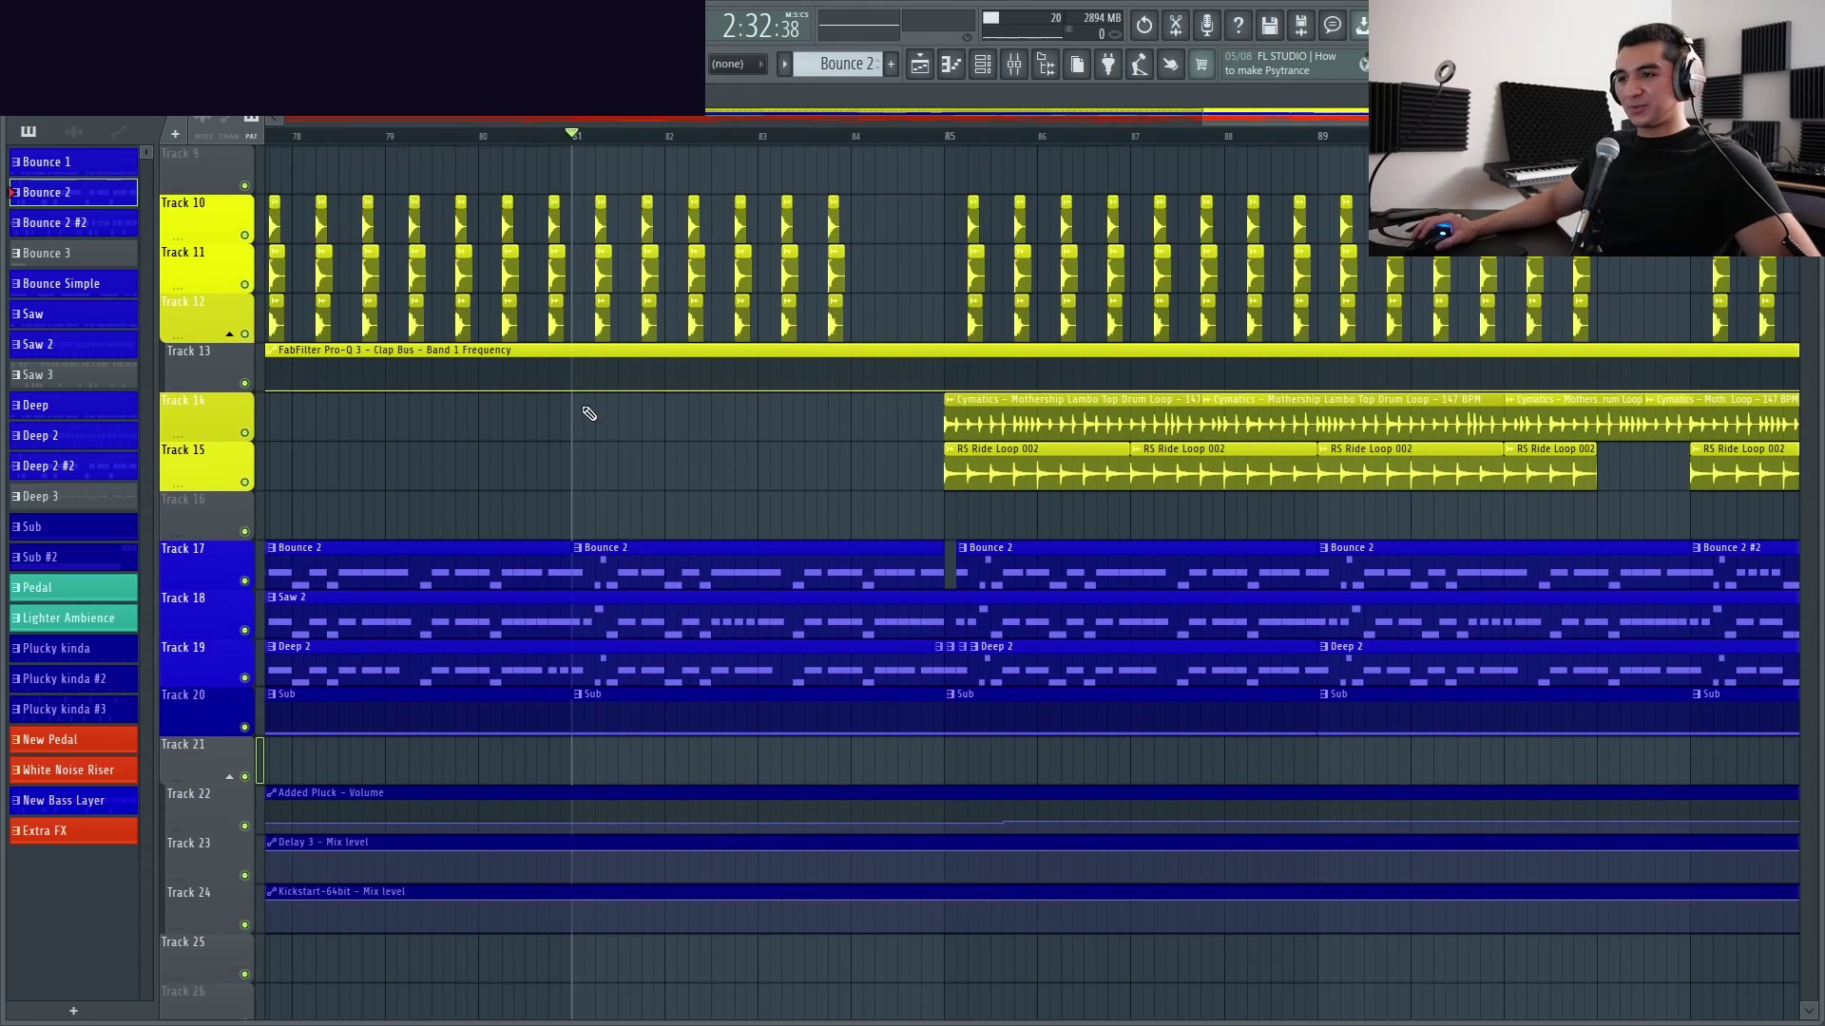
Play the drop from bar 81 past bar 91, following the Bounce, Saw, Deep and Sub clips, and stop playback
key("space")
scroll(627, 437, "down", 2)
scroll(787, 412, "down", 1)
scroll(833, 504, "up", 2)
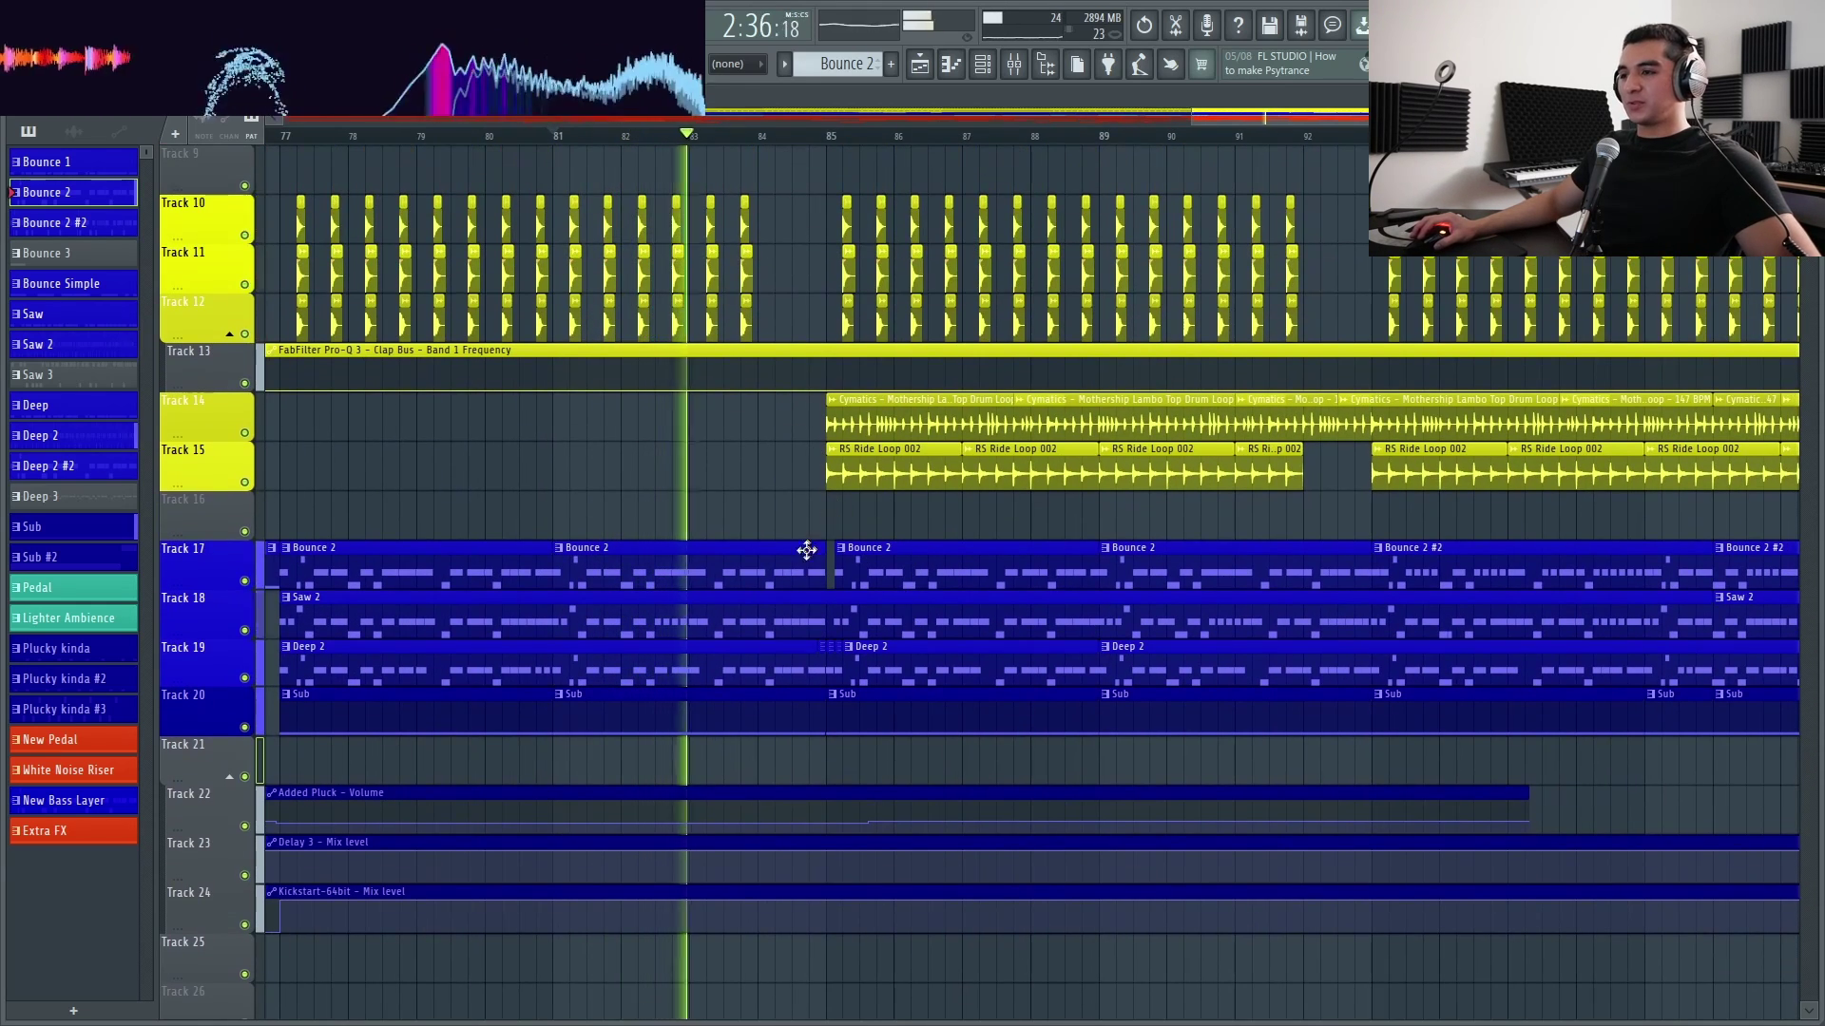
scroll(893, 495, "up", 2)
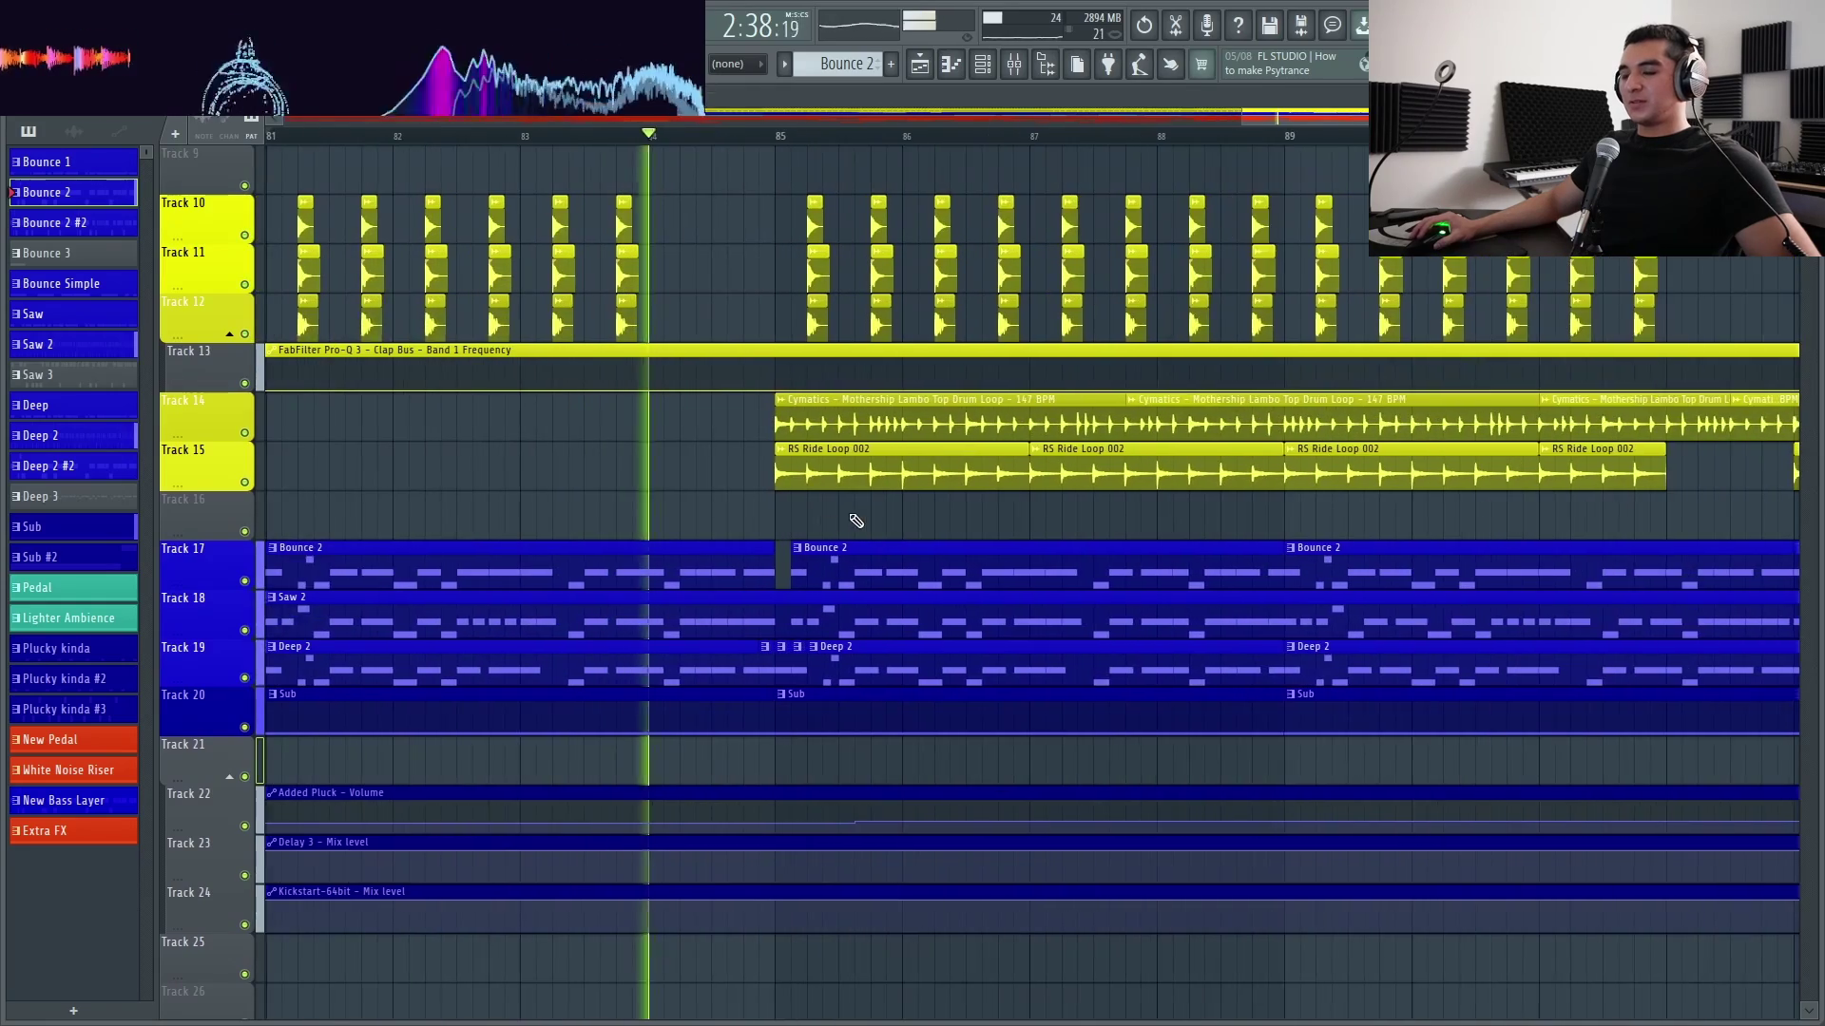
scroll(880, 517, "up", 2)
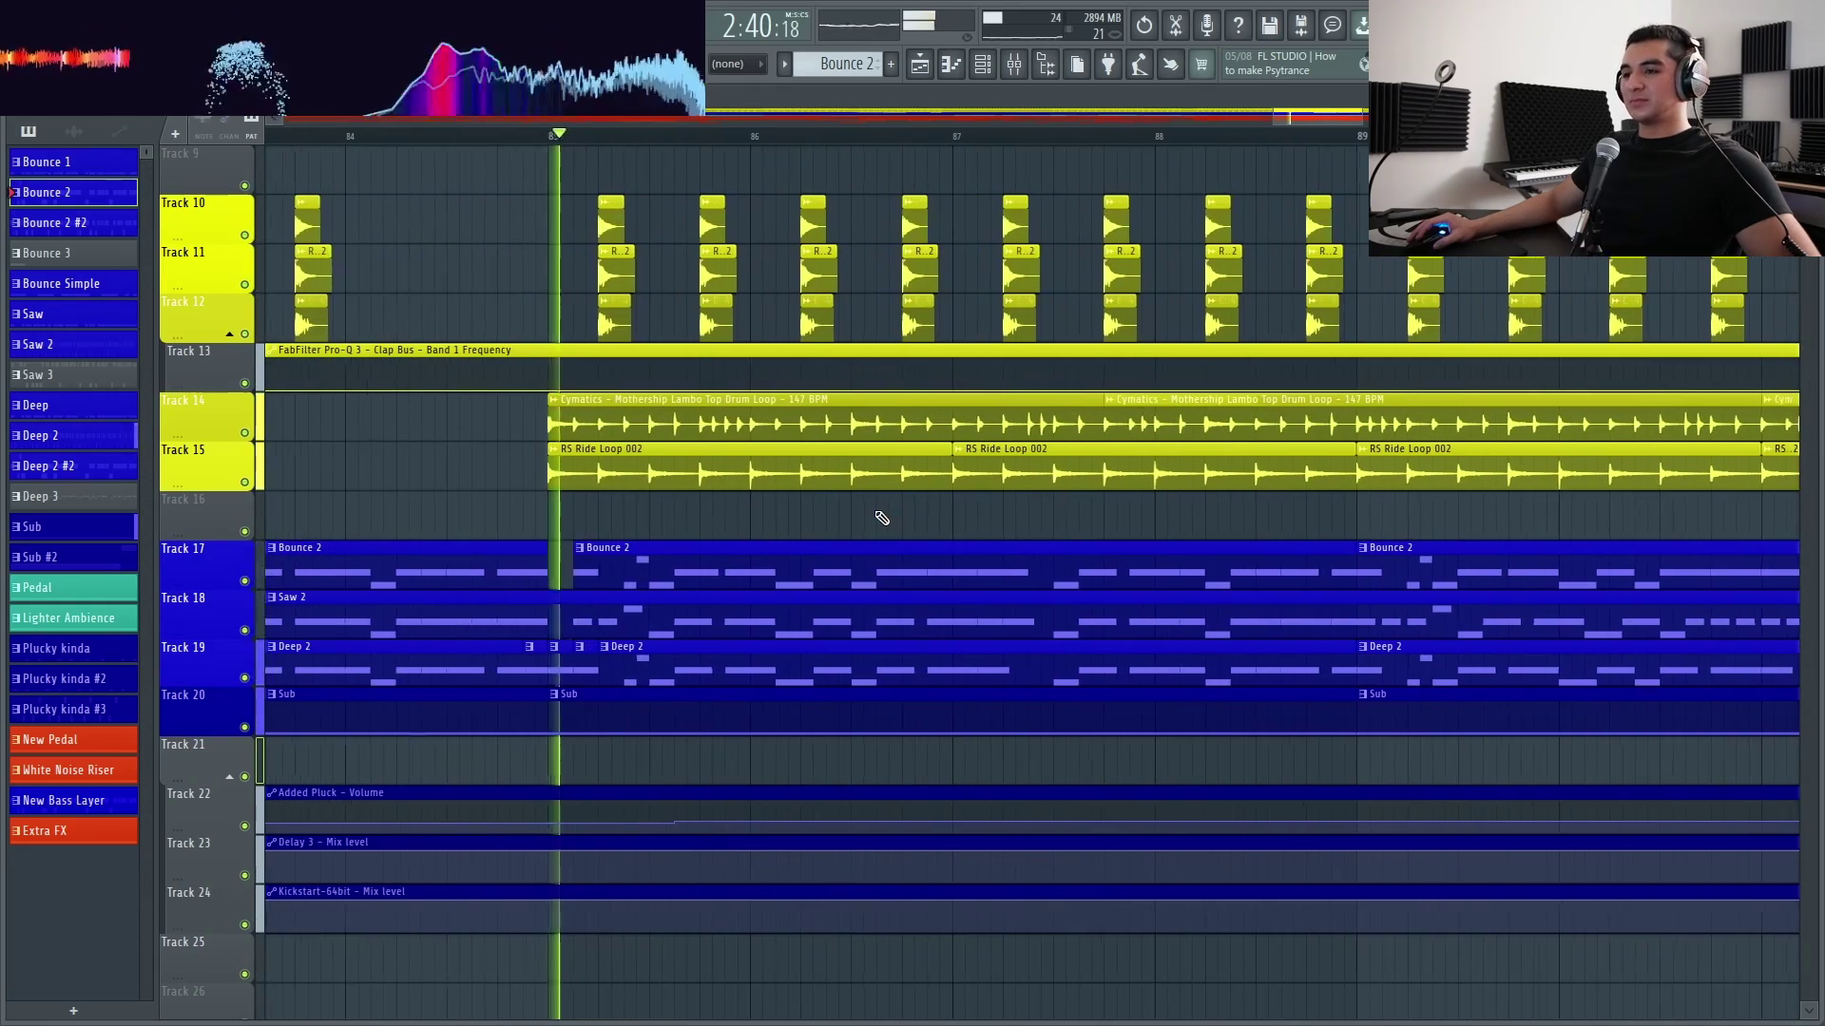
scroll(760, 502, "down", 3)
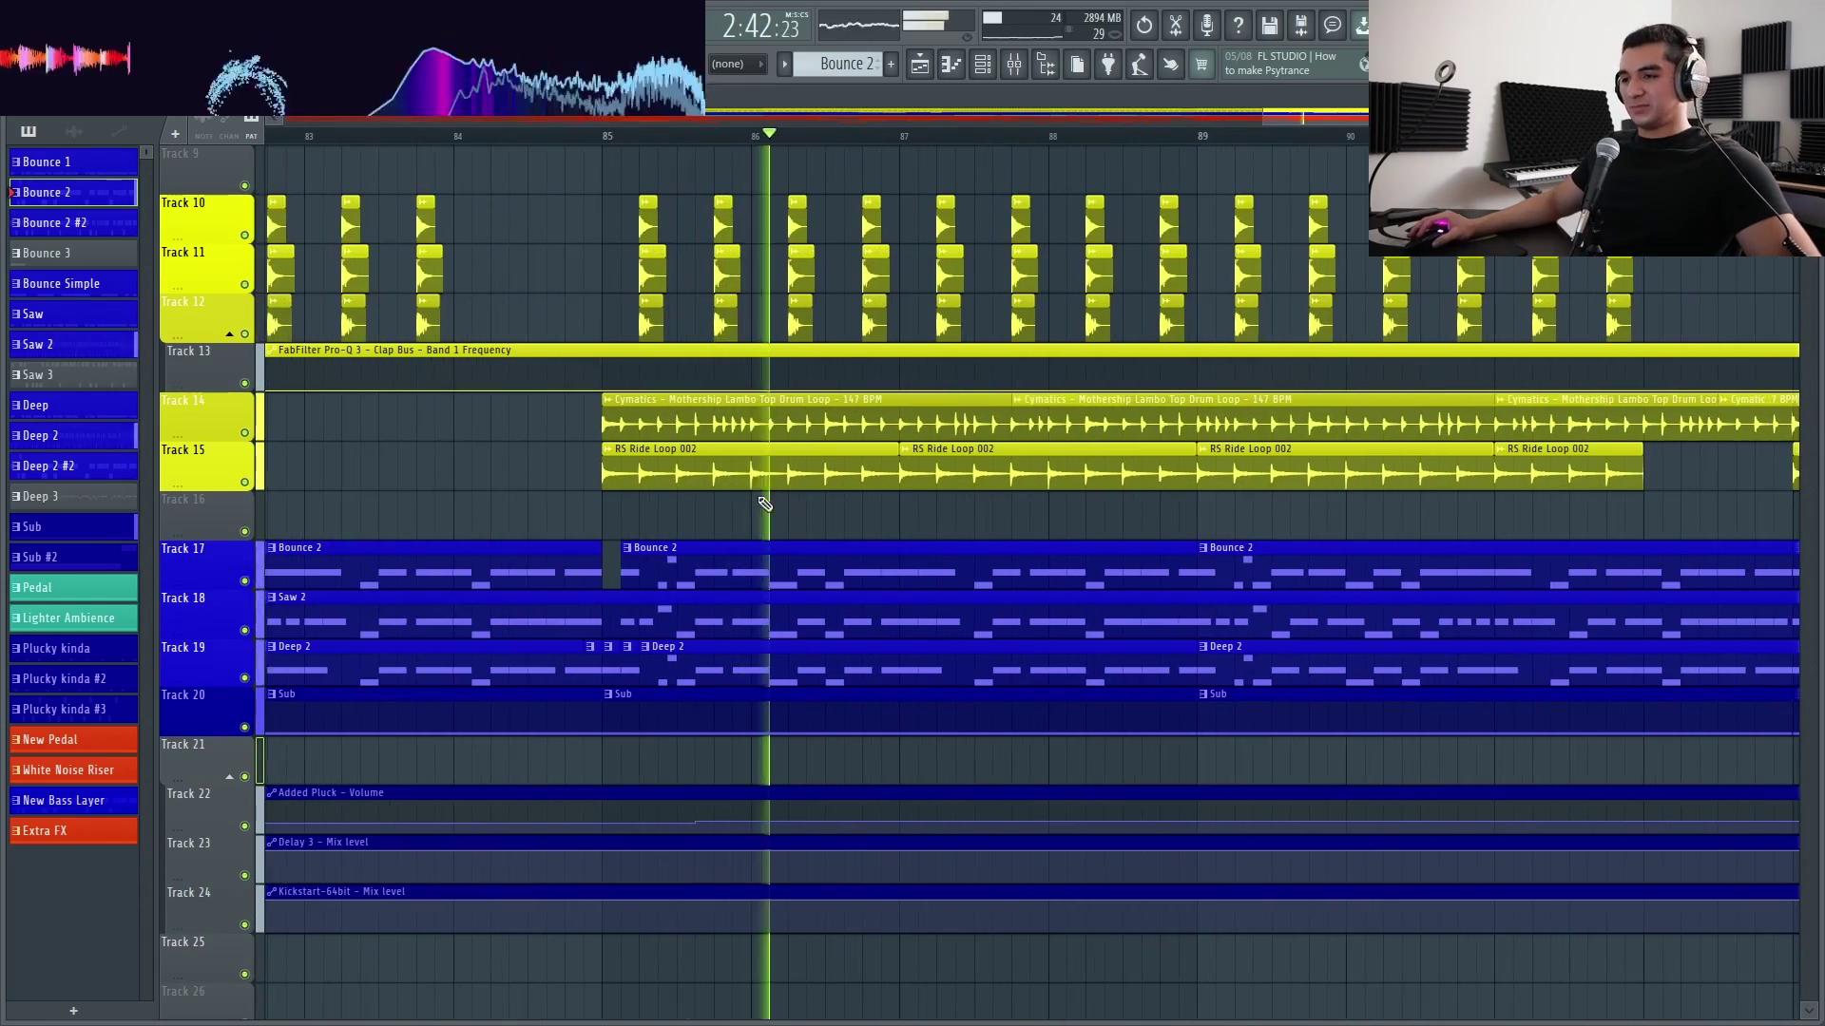
scroll(950, 532, "up", 2)
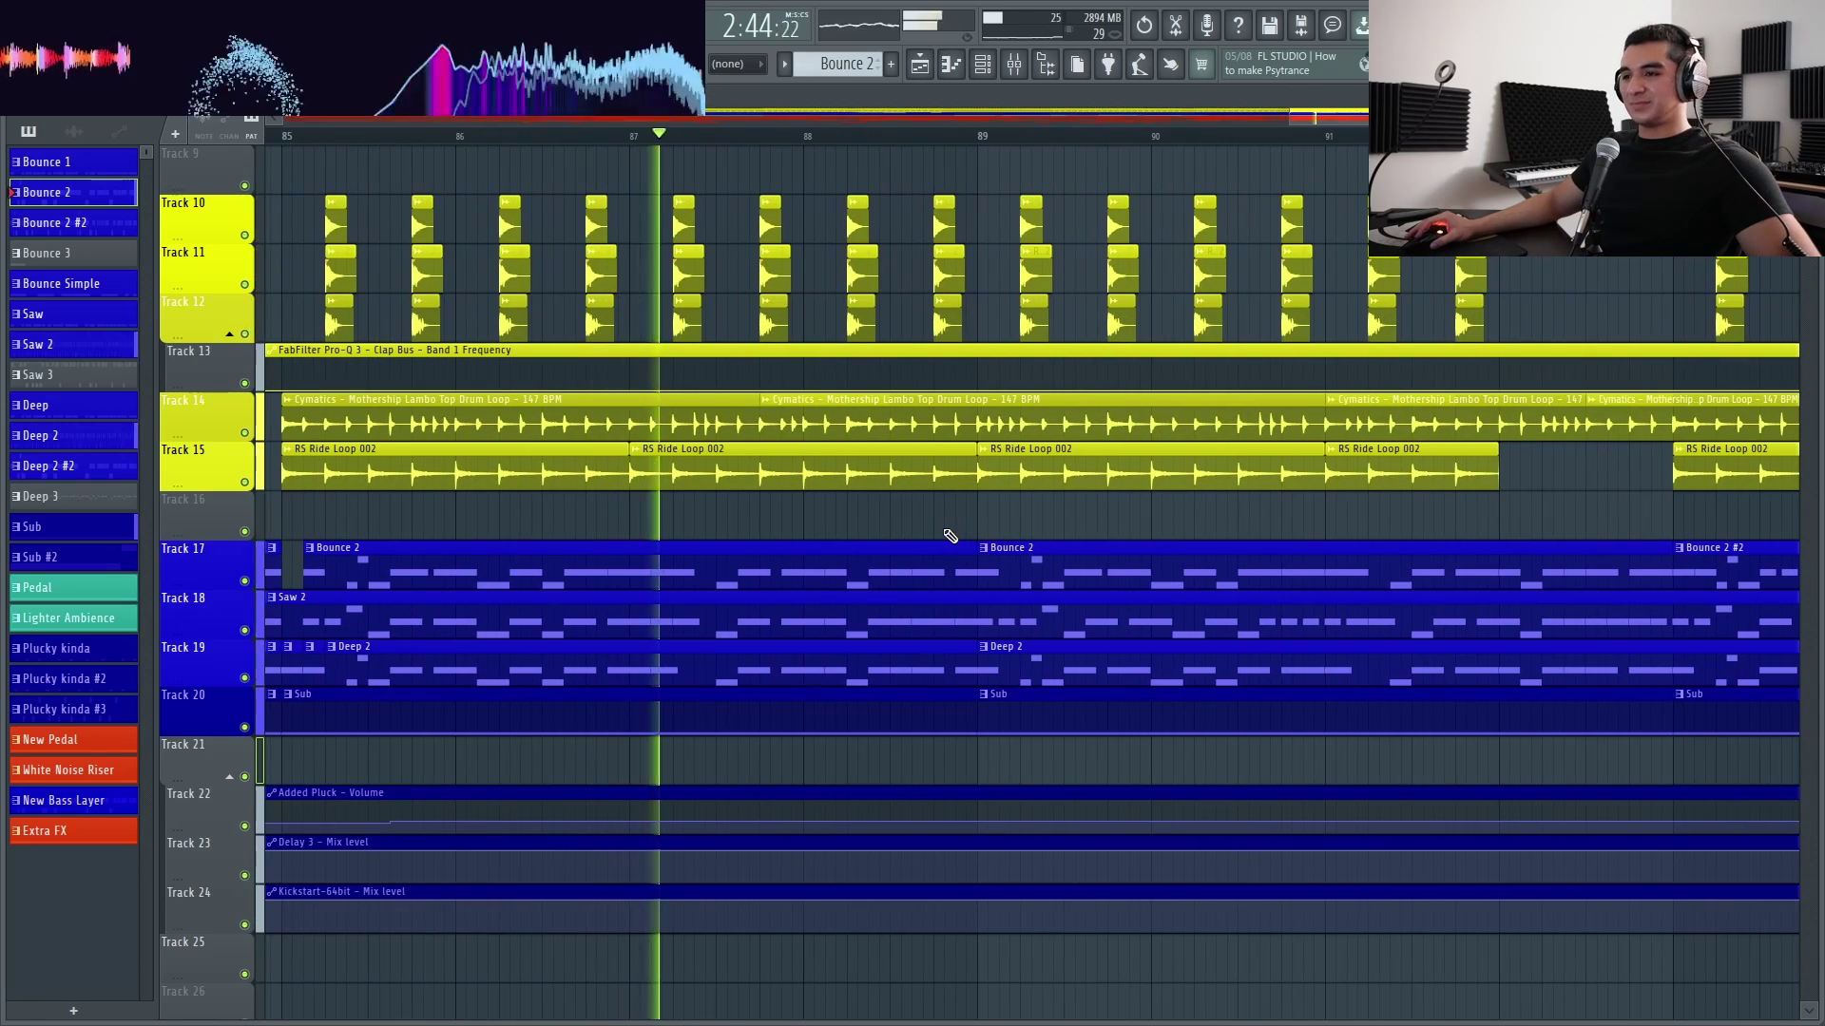
scroll(796, 530, "down", 2)
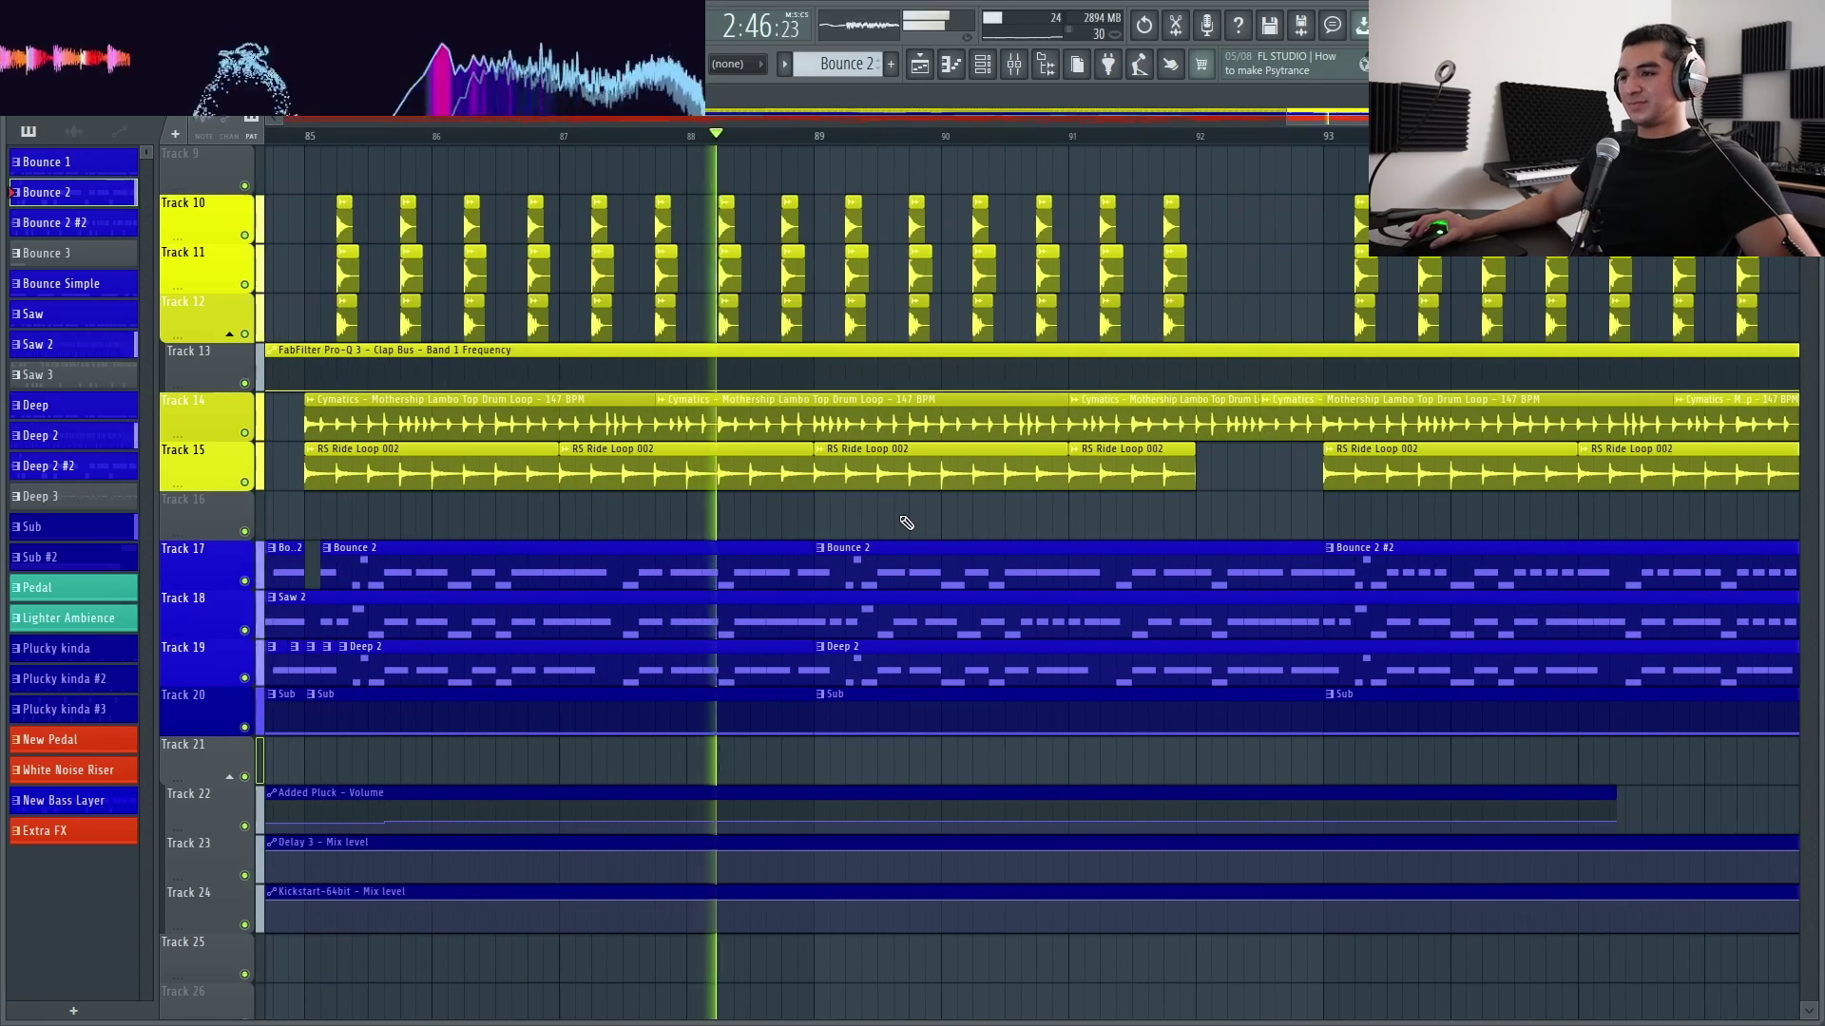
scroll(631, 542, "down", 2)
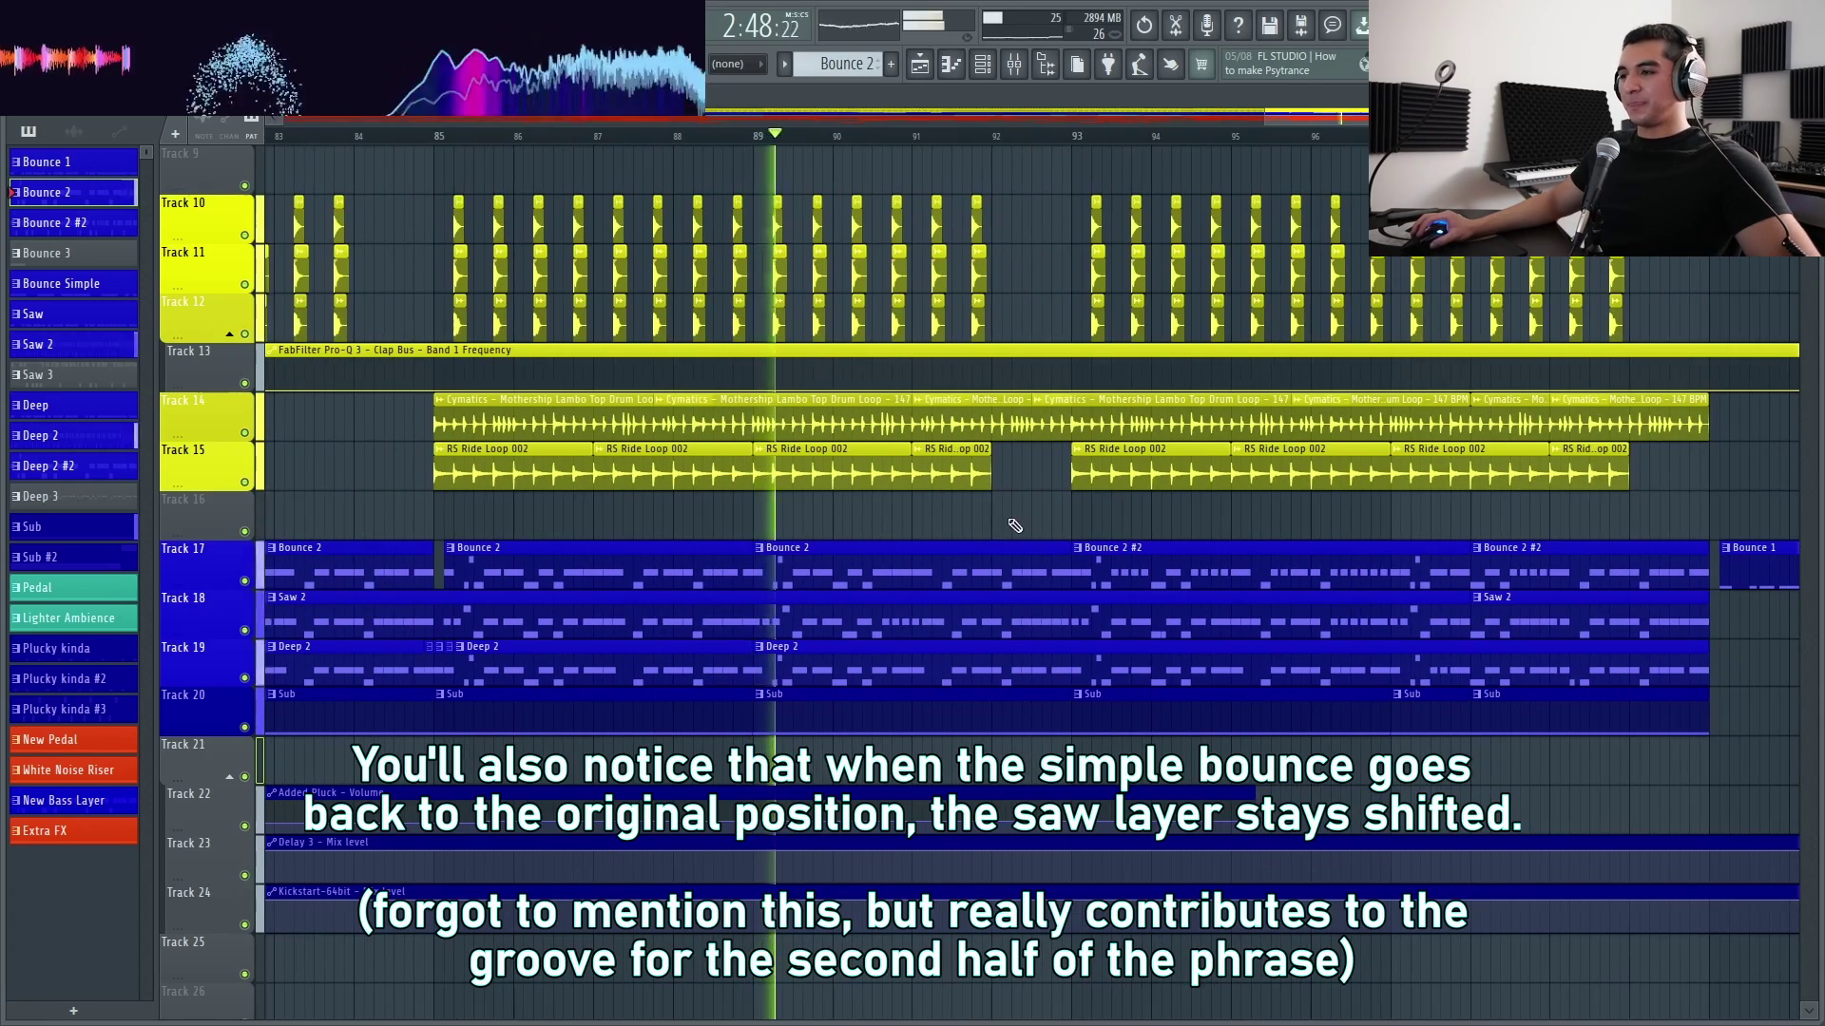
scroll(1027, 521, "up", 2)
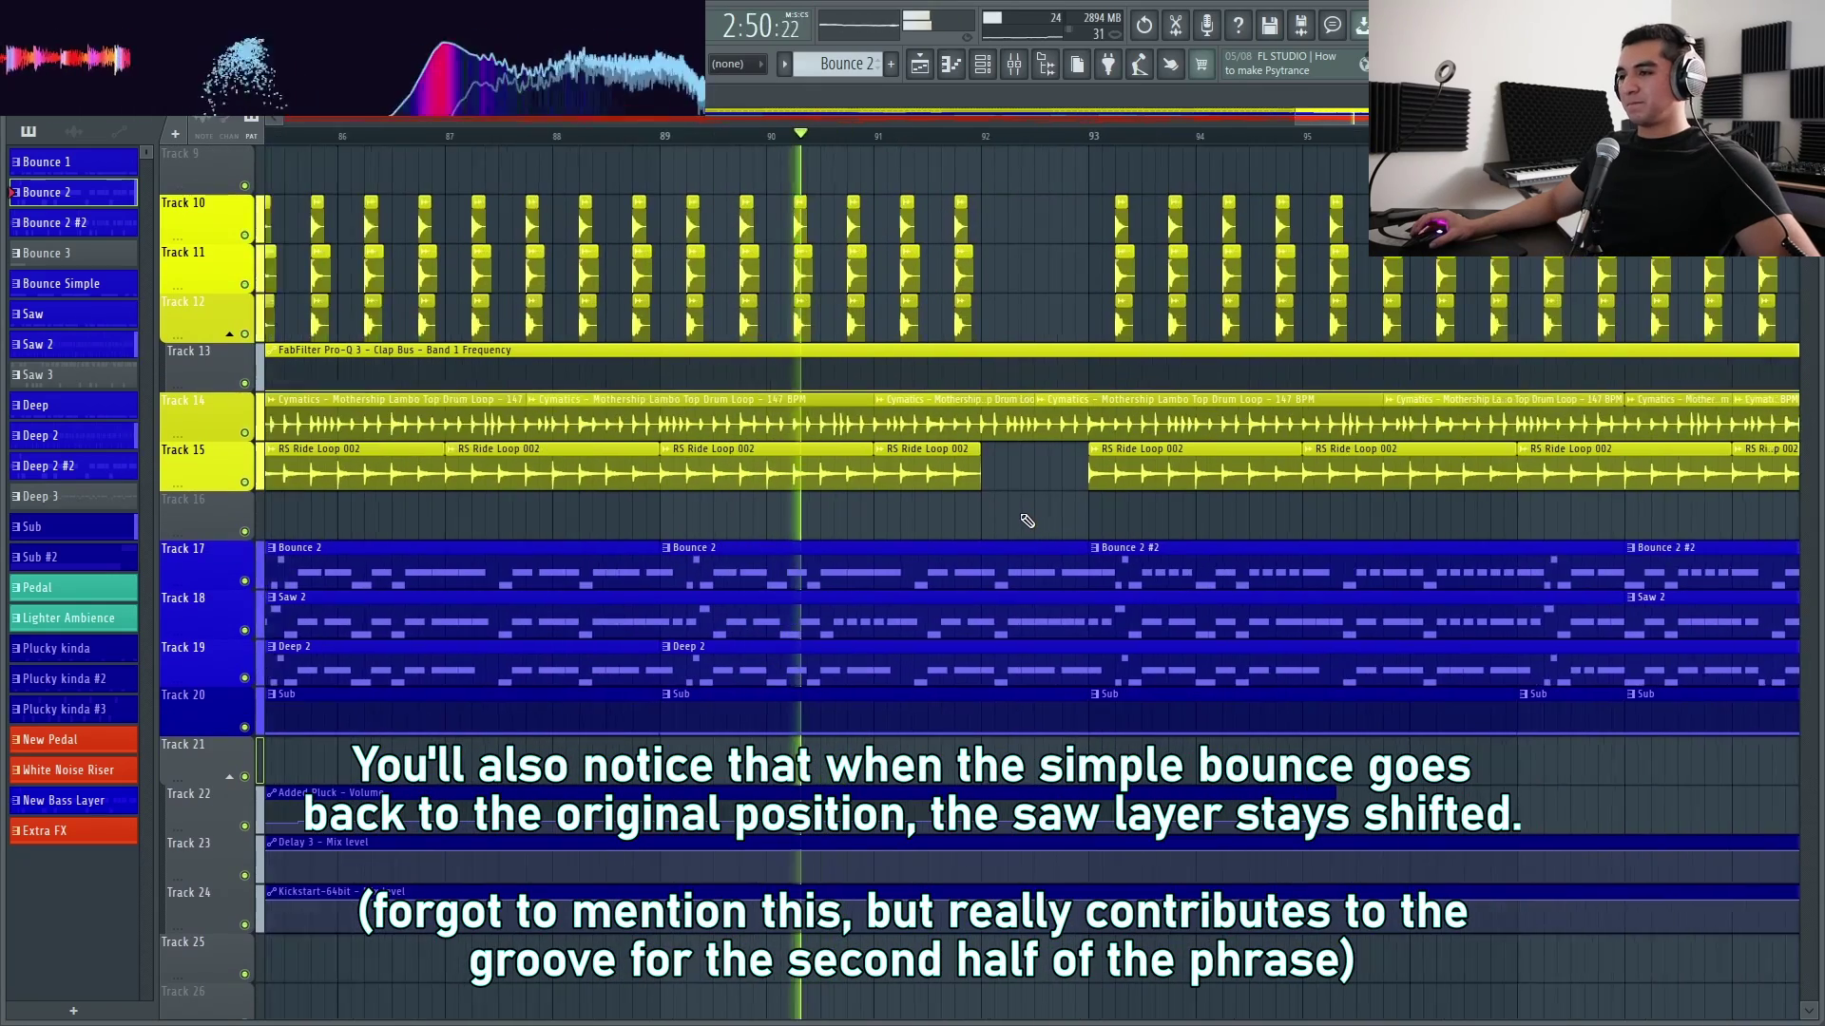
scroll(1025, 518, "up", 1)
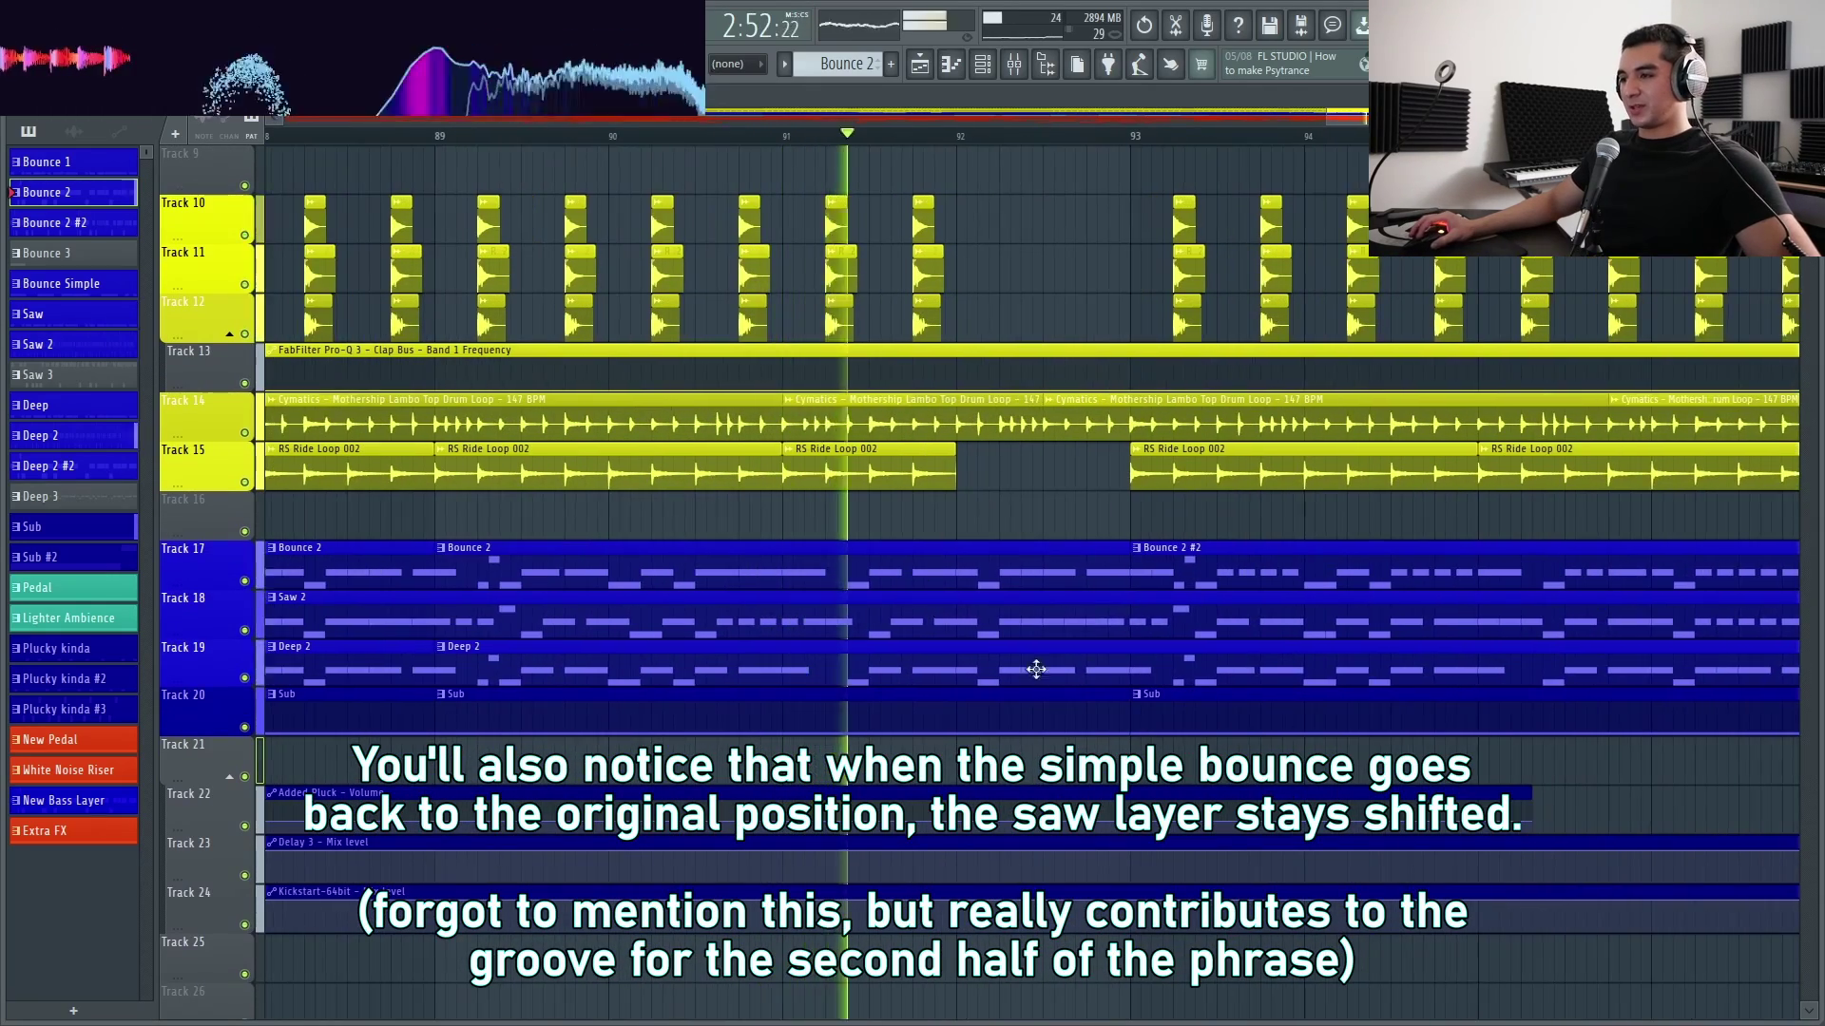
scroll(1036, 665, "up", 2)
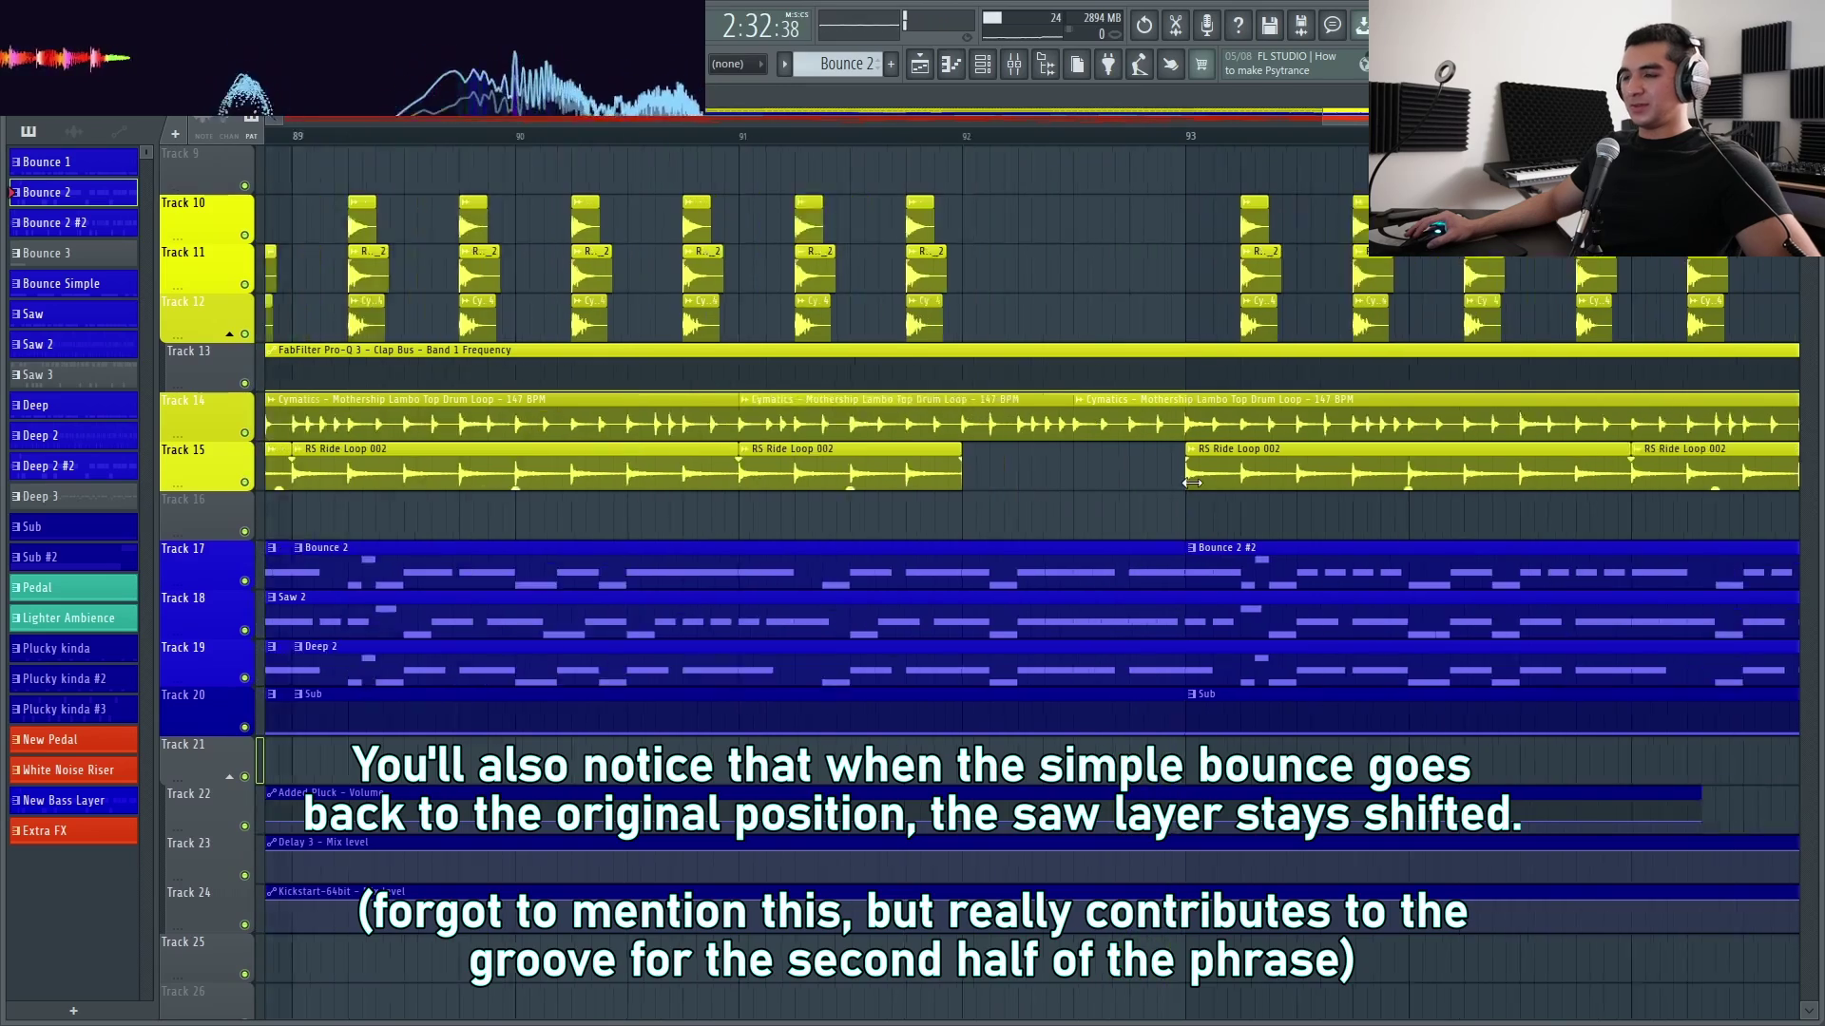
Examine the Track 17 gap at bar 85 against the kick, hi-hat, clap and drum loop clips above it
scroll(965, 541, "down", 3)
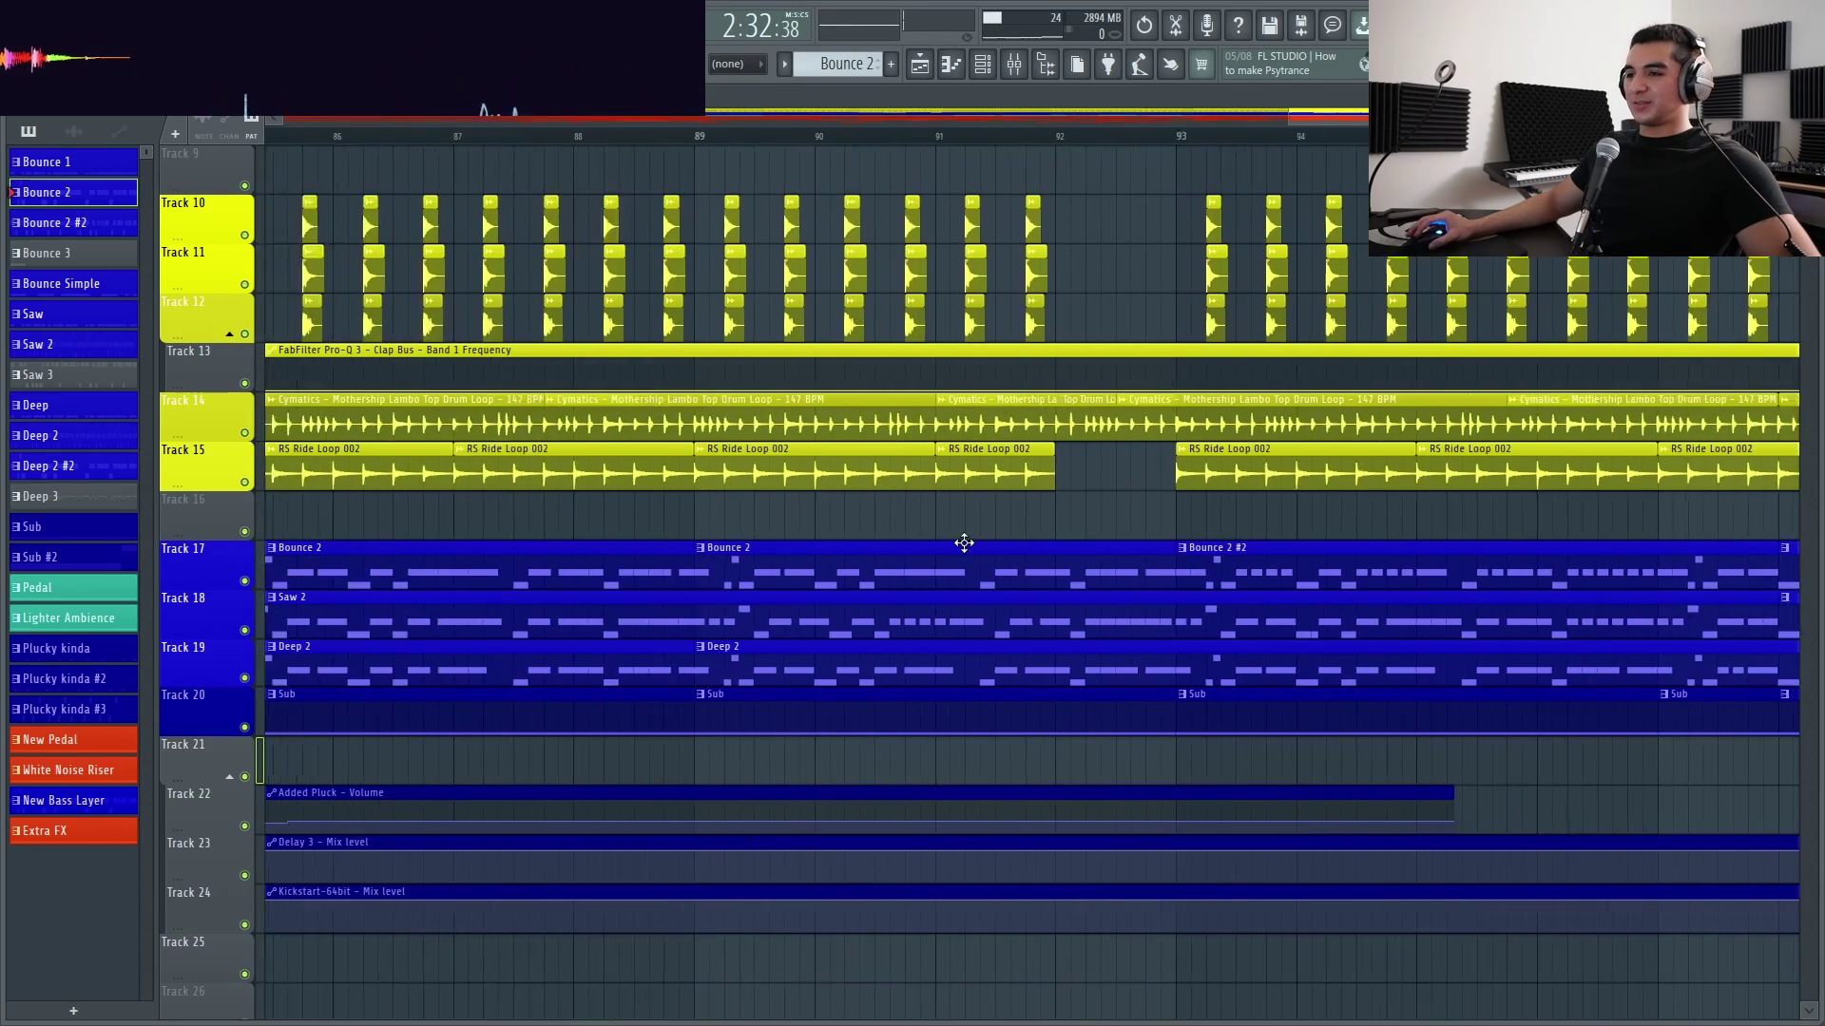
scroll(550, 541, "up", 4)
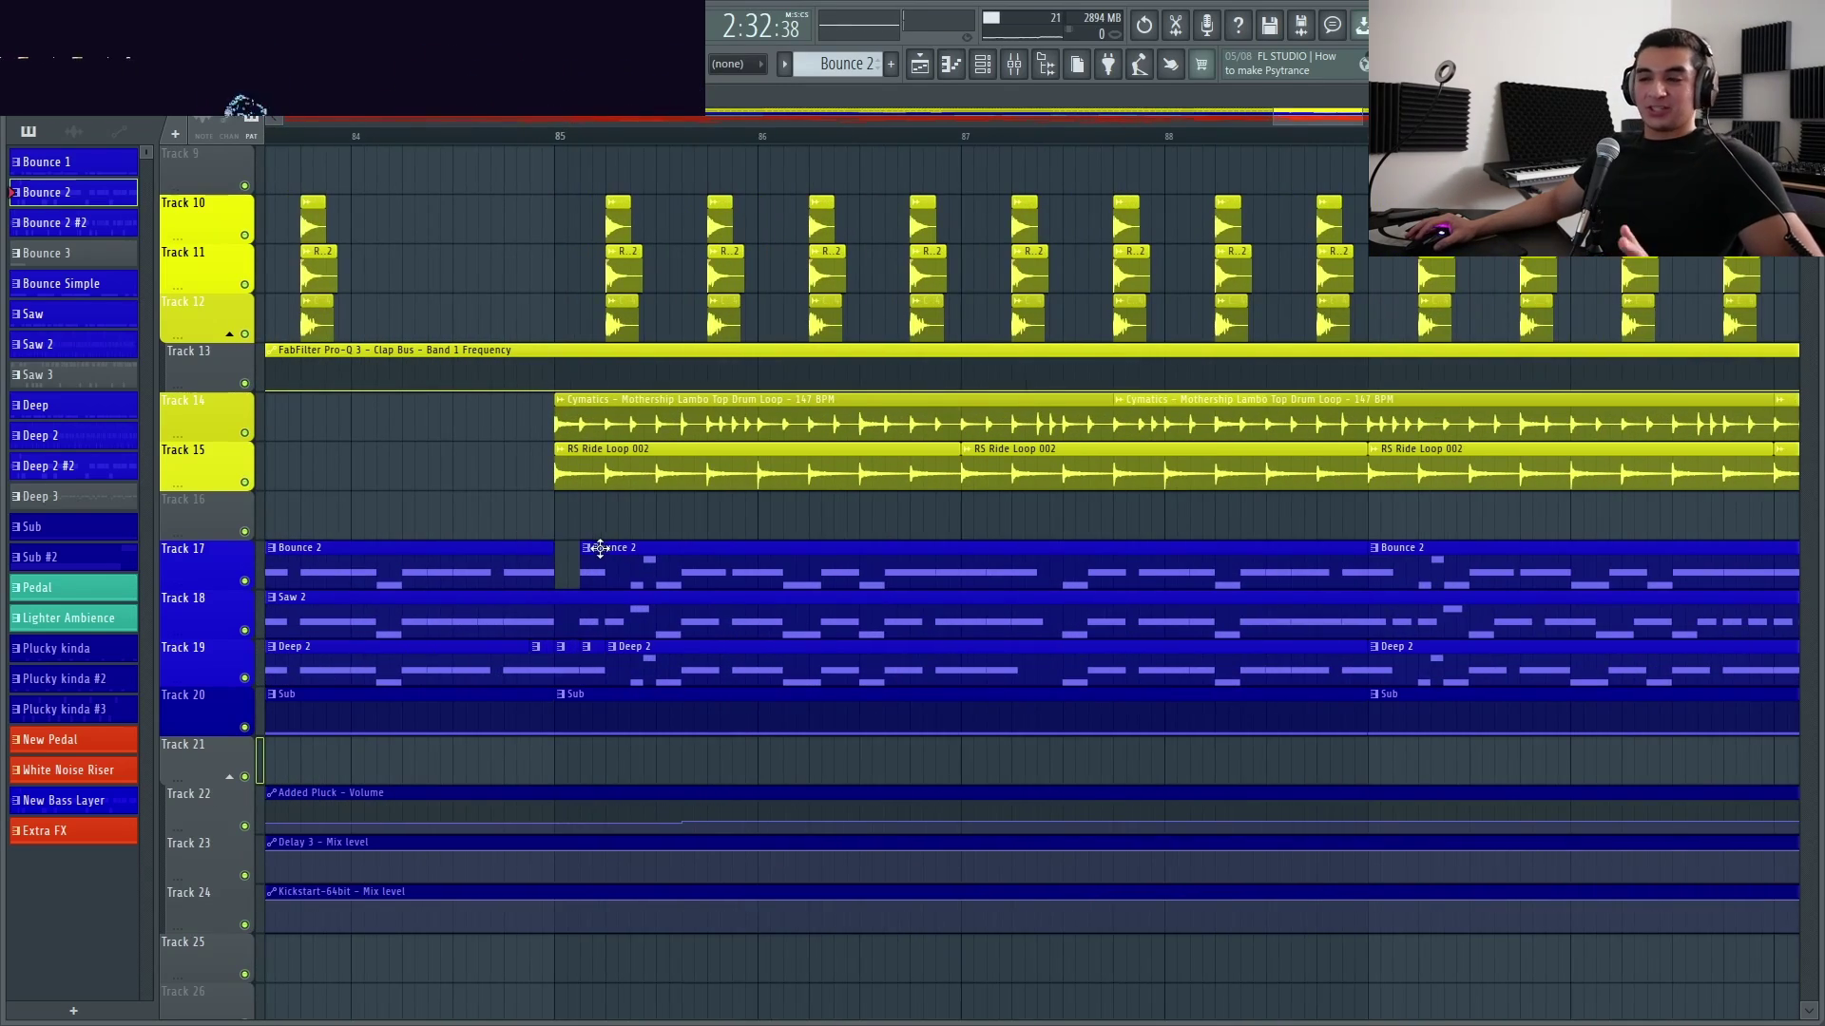
scroll(751, 549, "down", 3)
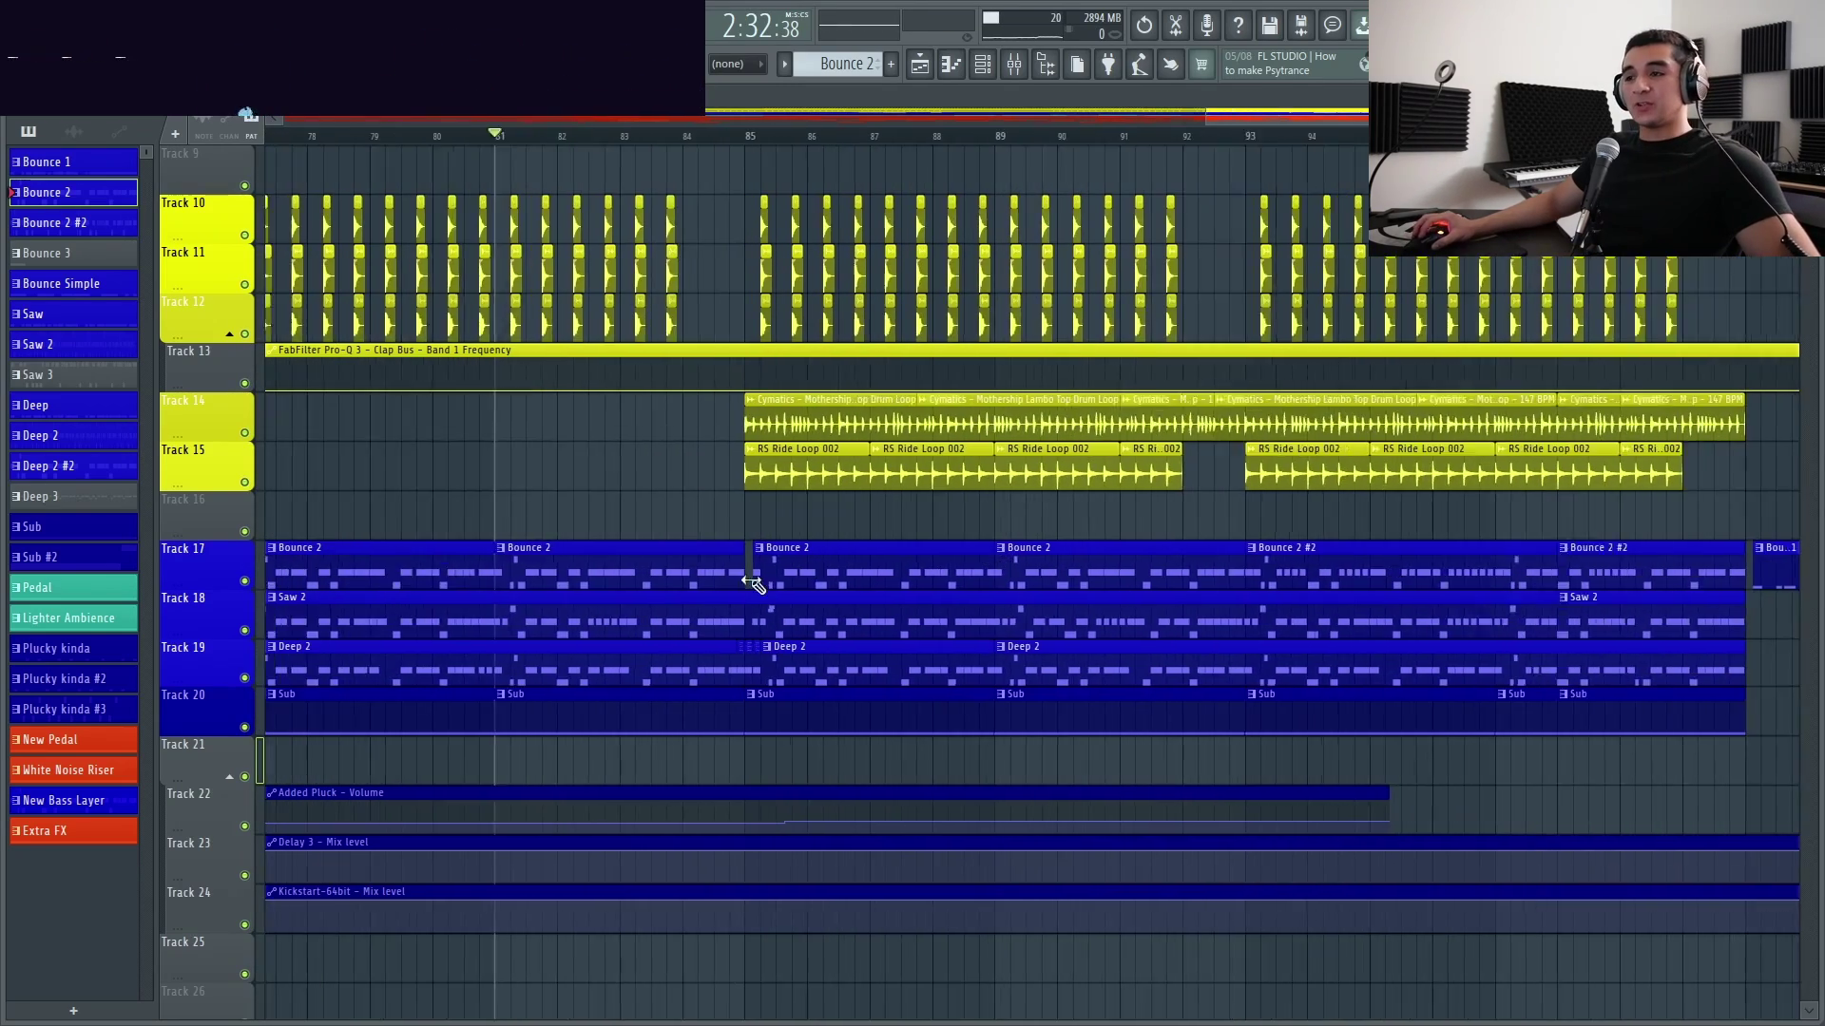
scroll(761, 577, "up", 3)
scroll(768, 577, "up", 4)
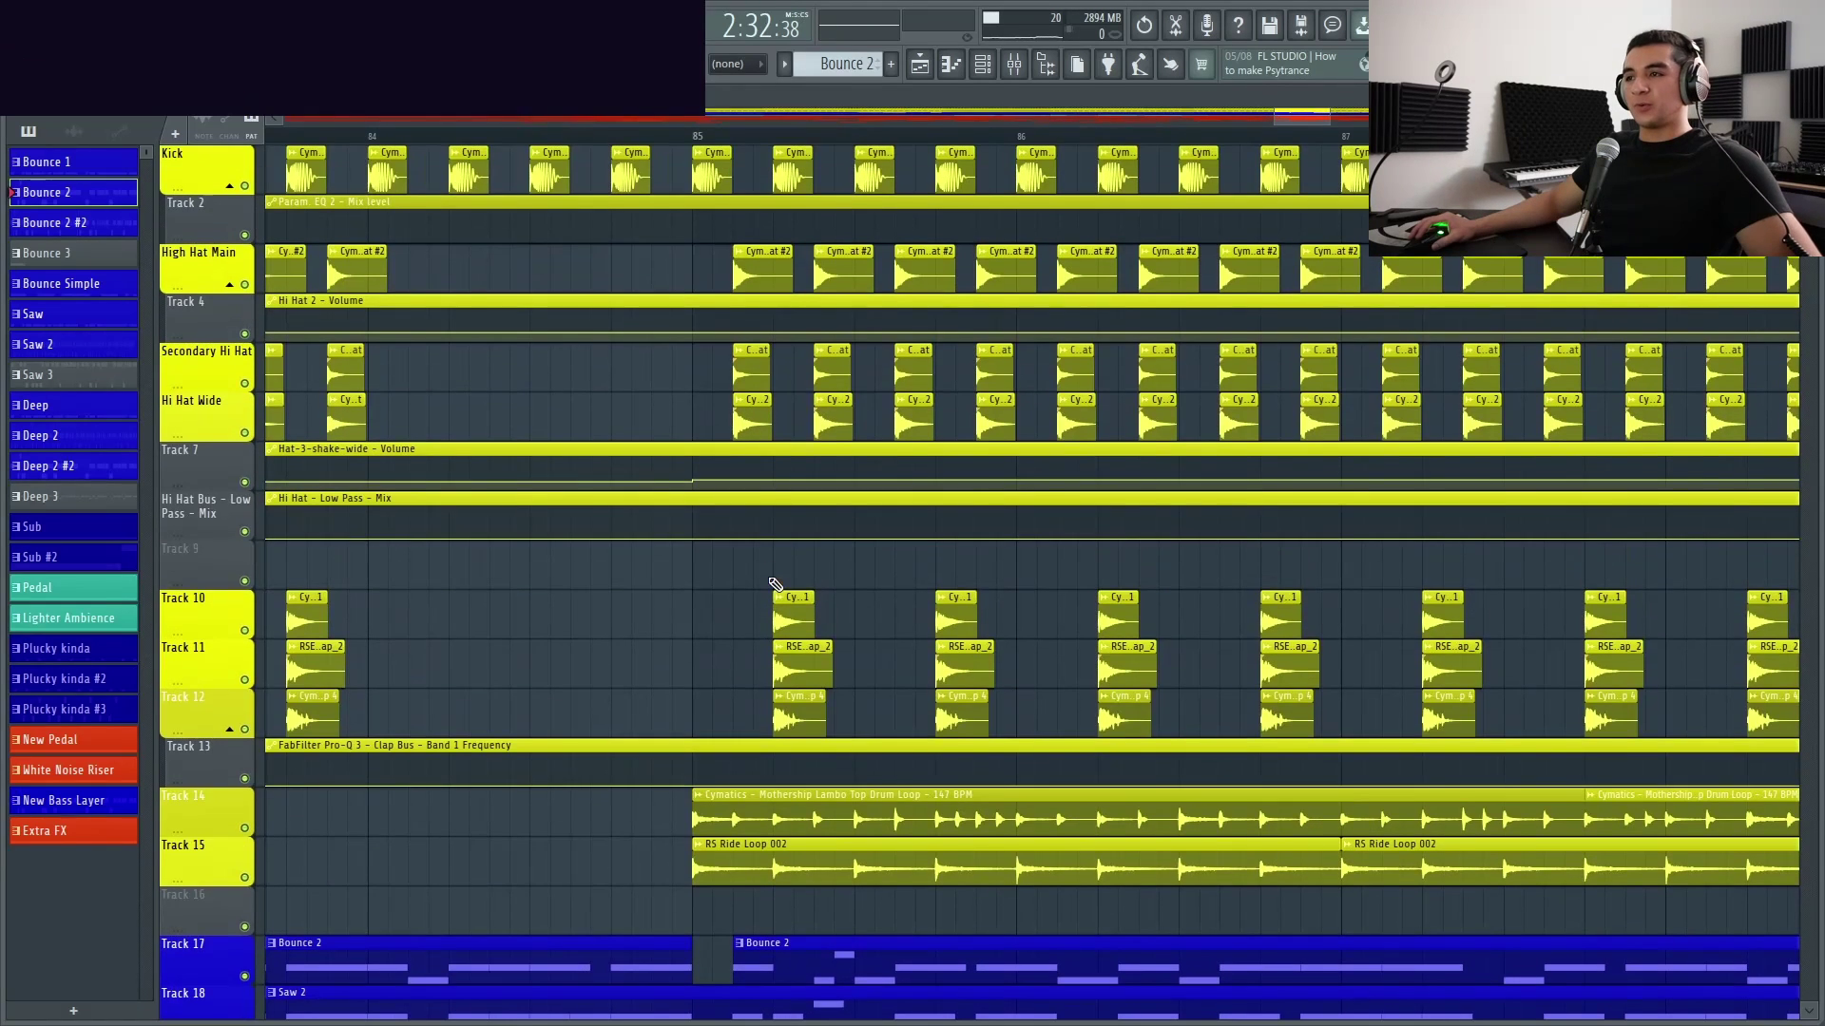
Set the playback position to bar 85, audition the opening of that section and stop playback
scroll(700, 656, "down", 2)
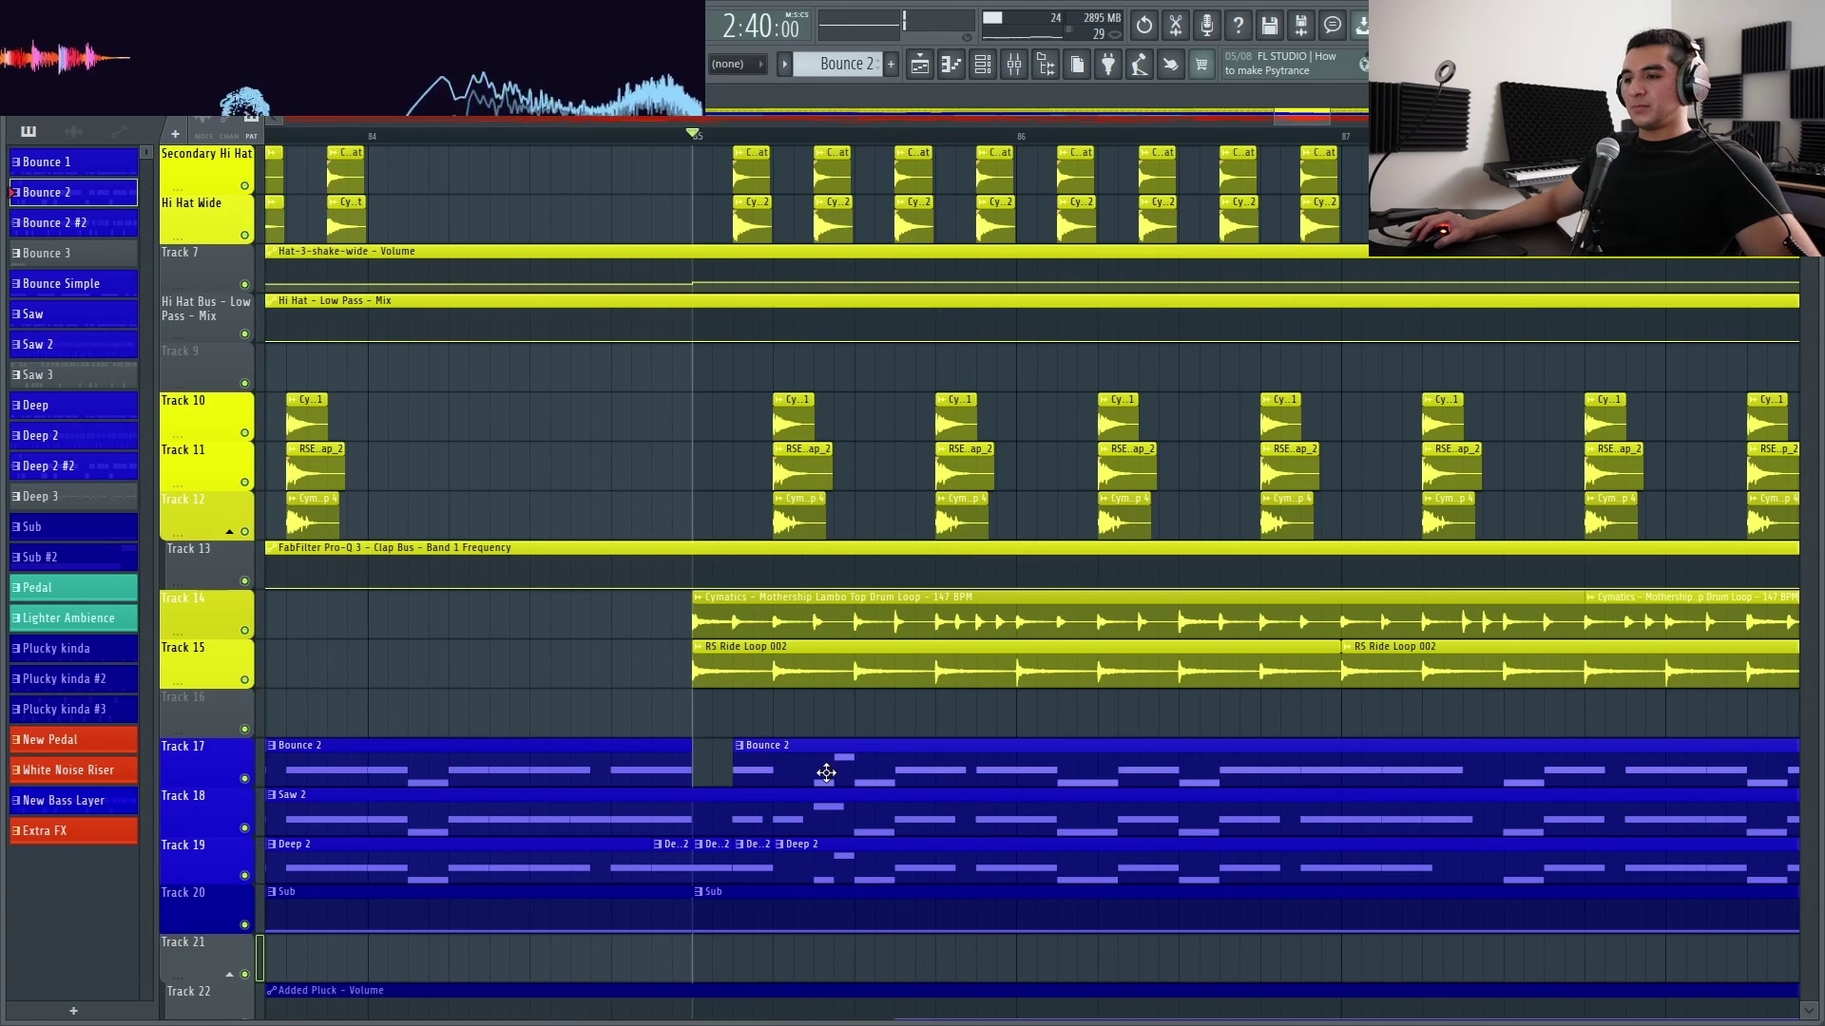
scroll(722, 541, "down", 2)
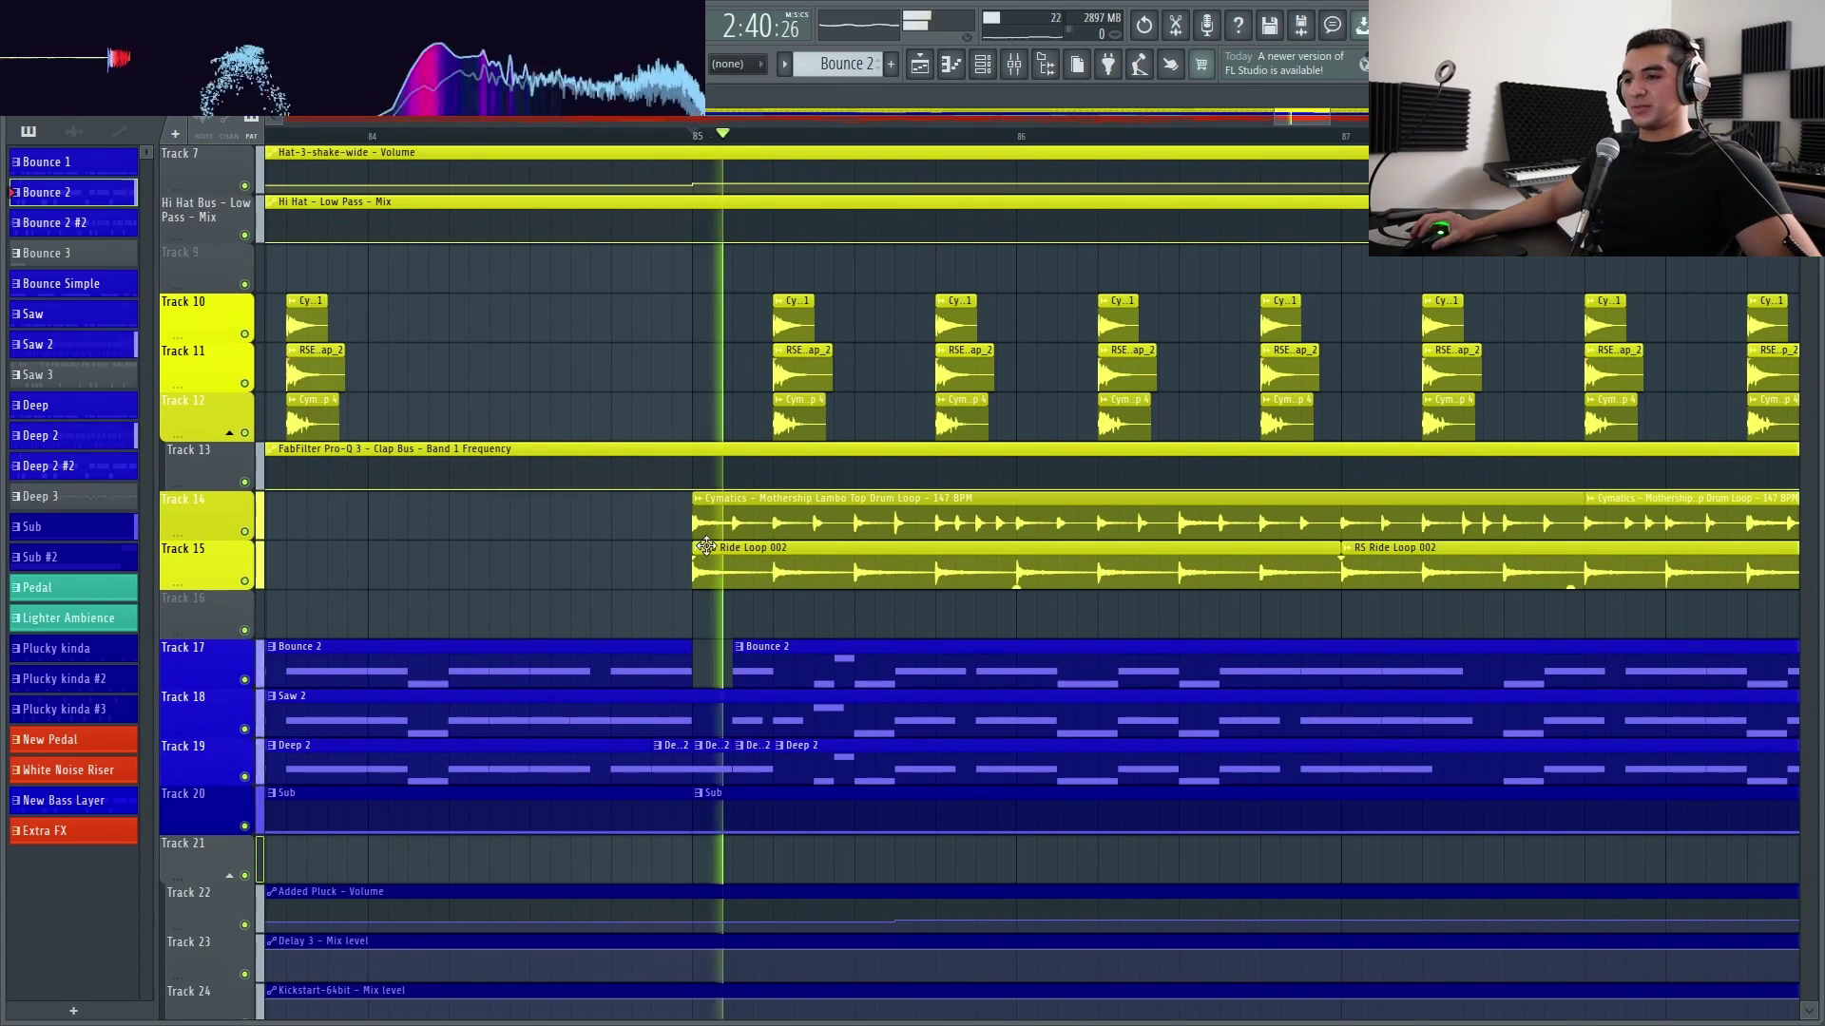
scroll(466, 578, "down", 2)
key("space")
scroll(496, 615, "down", 3)
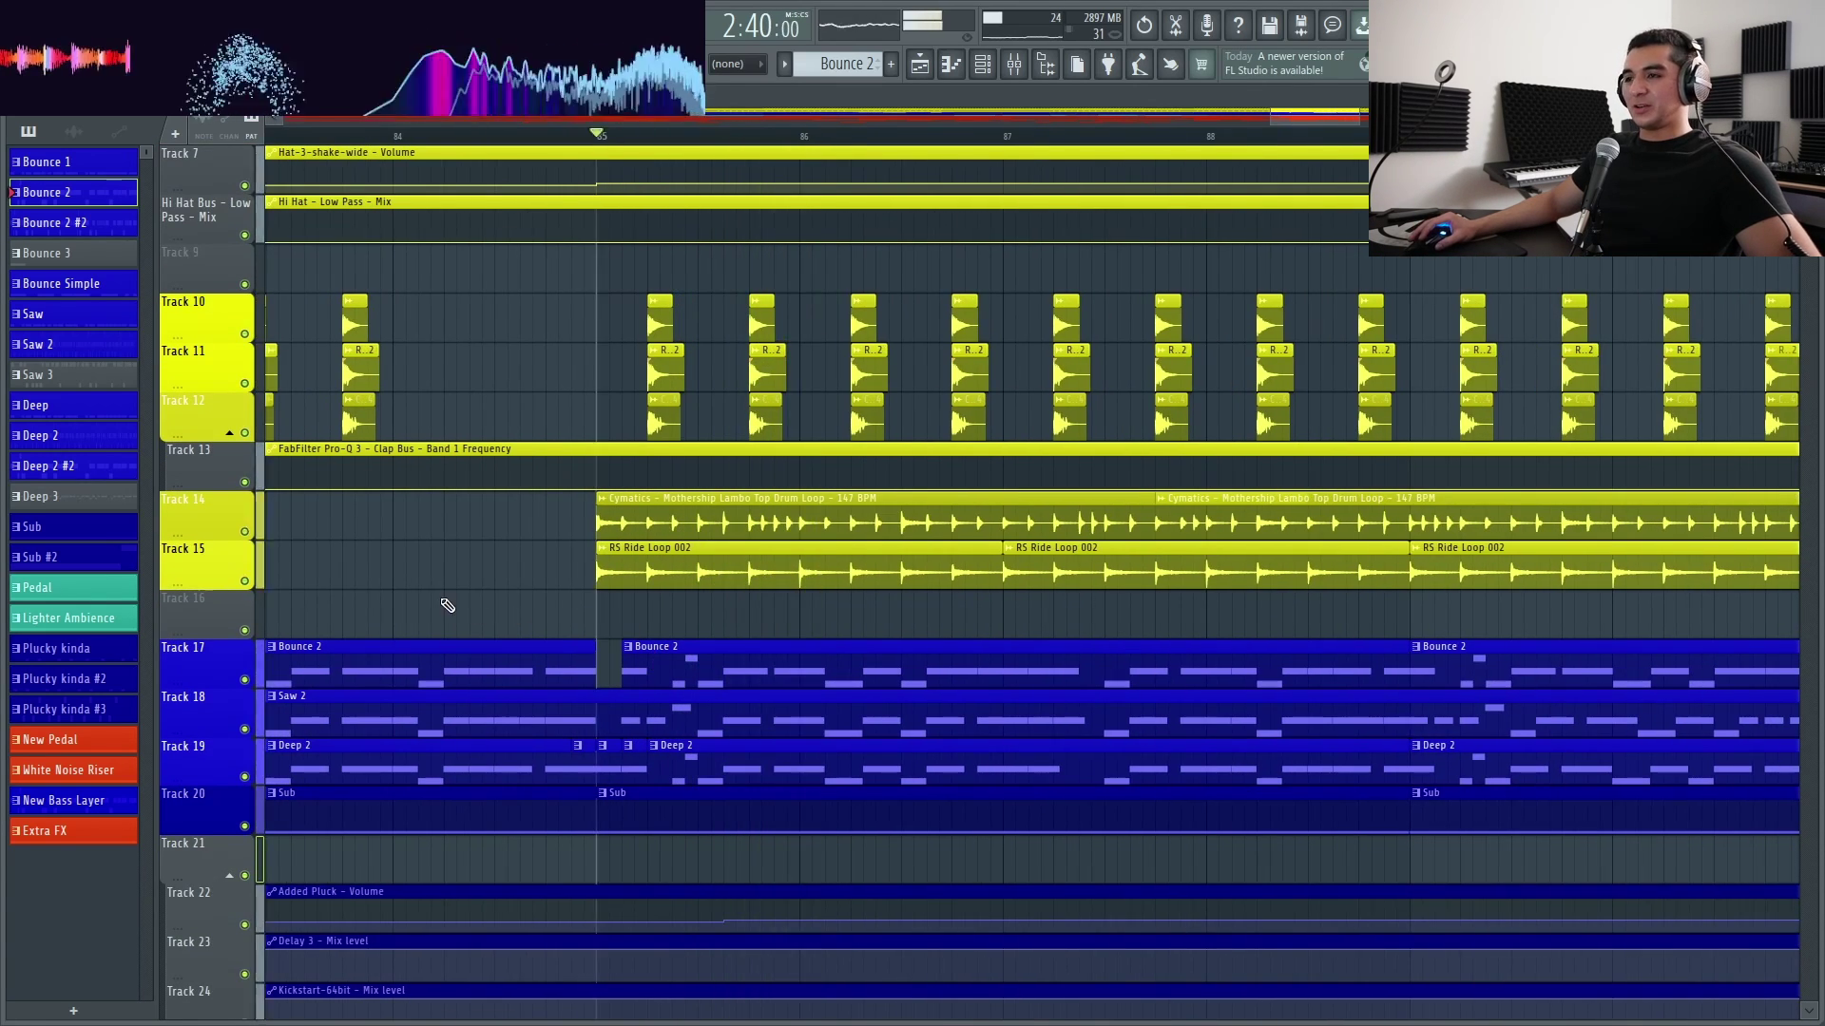
Examine the bass and drum loop clips from bar 85 through the end of the drop at bar 101
scroll(589, 598, "up", 3)
scroll(611, 599, "down", 5)
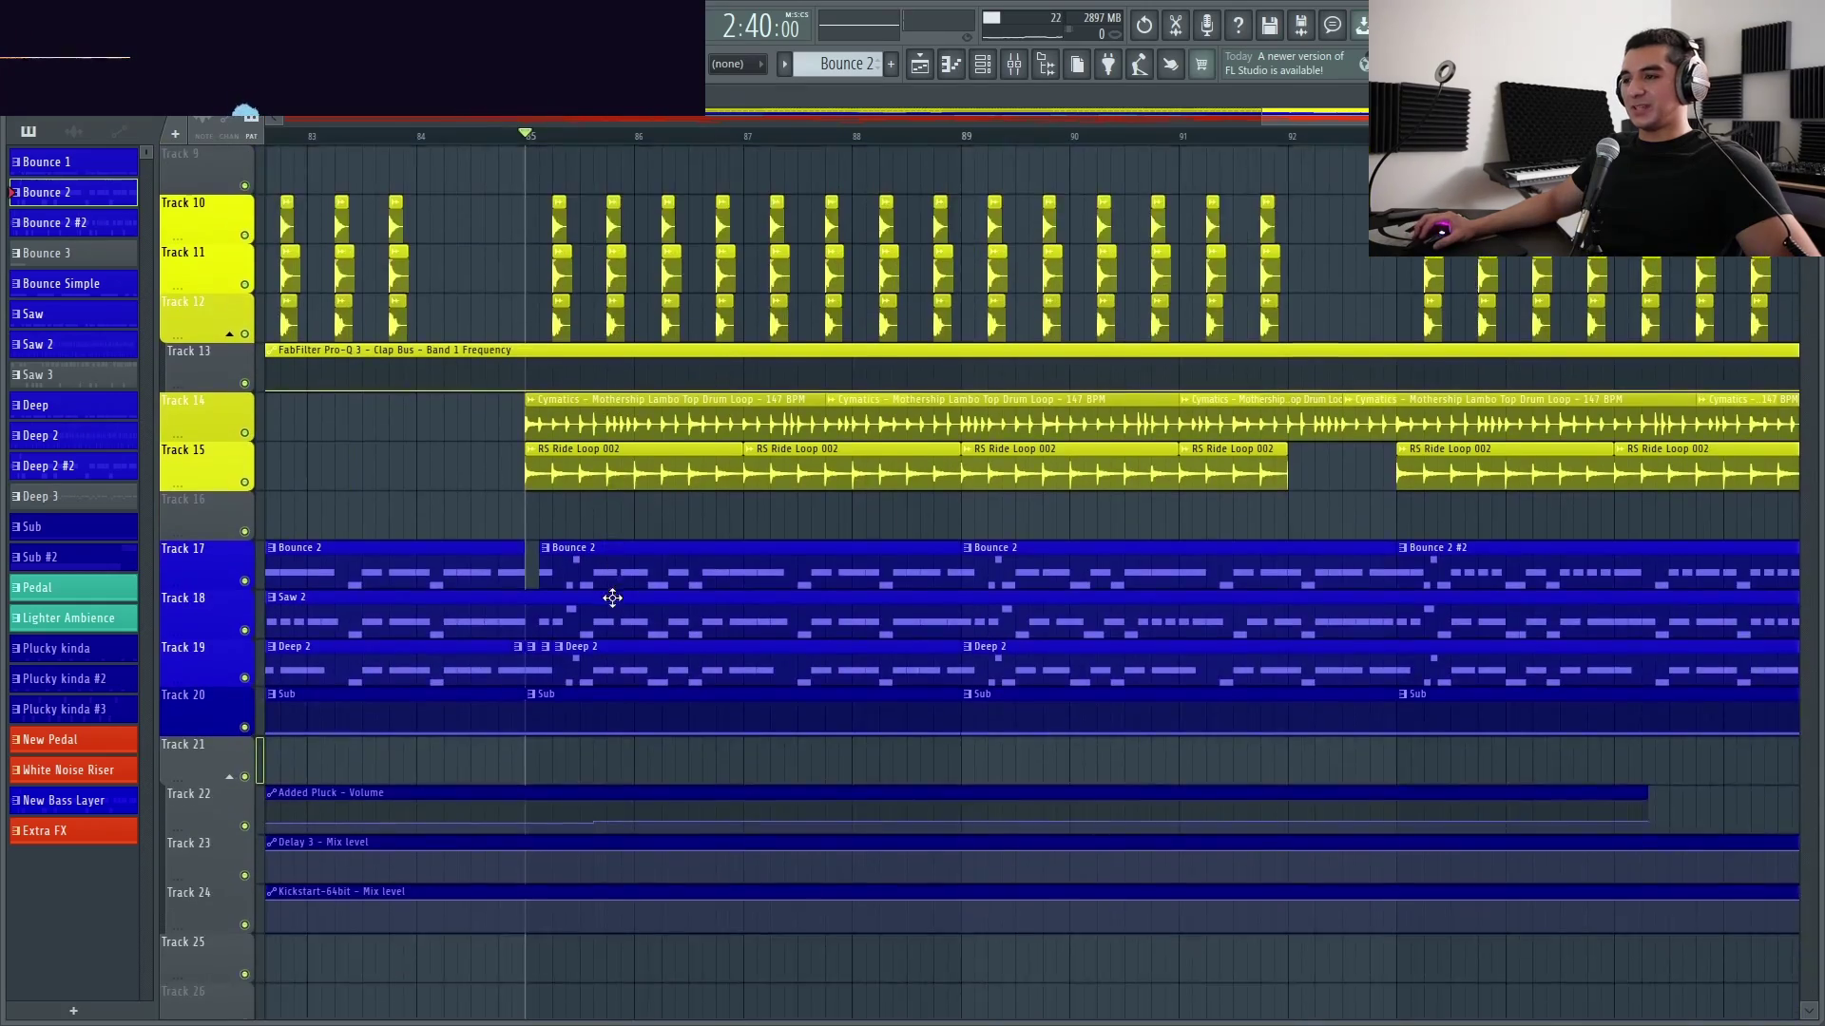
scroll(424, 590, "up", 3)
scroll(481, 612, "down", 2)
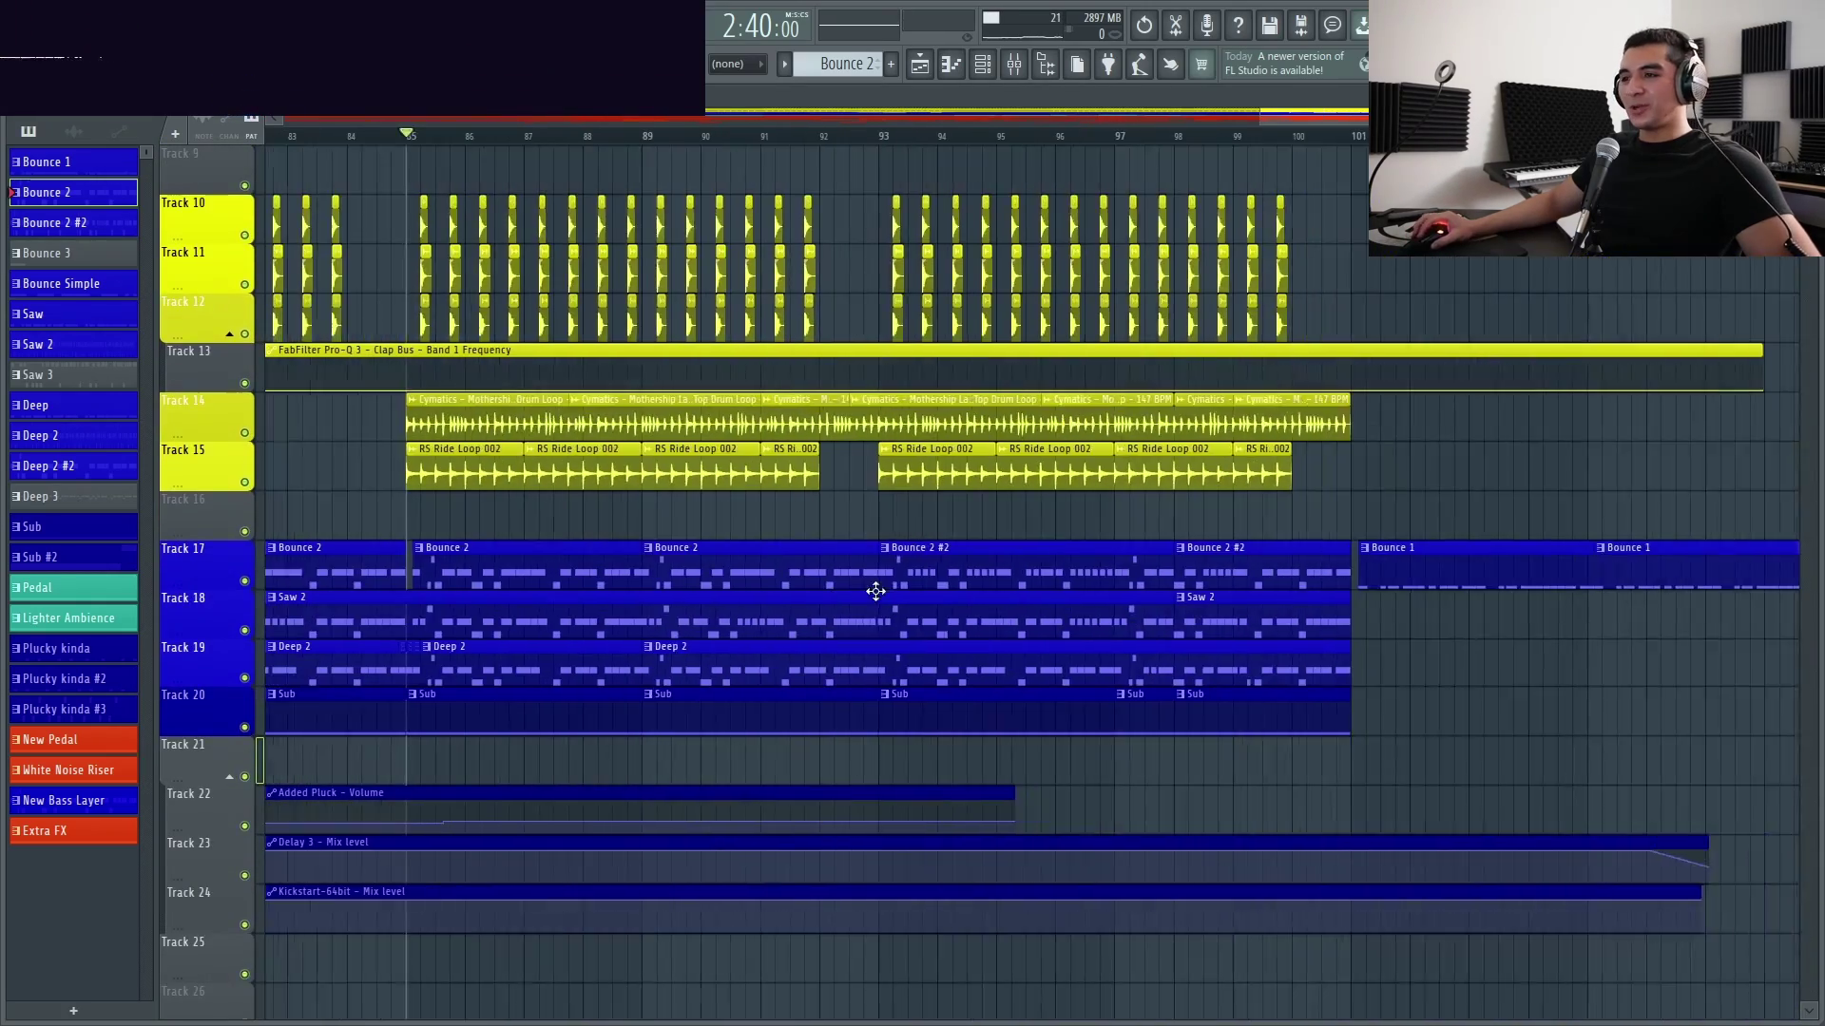
scroll(519, 561, "up", 3)
scroll(519, 561, "down", 1)
Examine the atmosphere, impact and effects clips on Tracks 30 to 54 across the arrangement
scroll(487, 540, "down", 5)
scroll(982, 595, "down", 12)
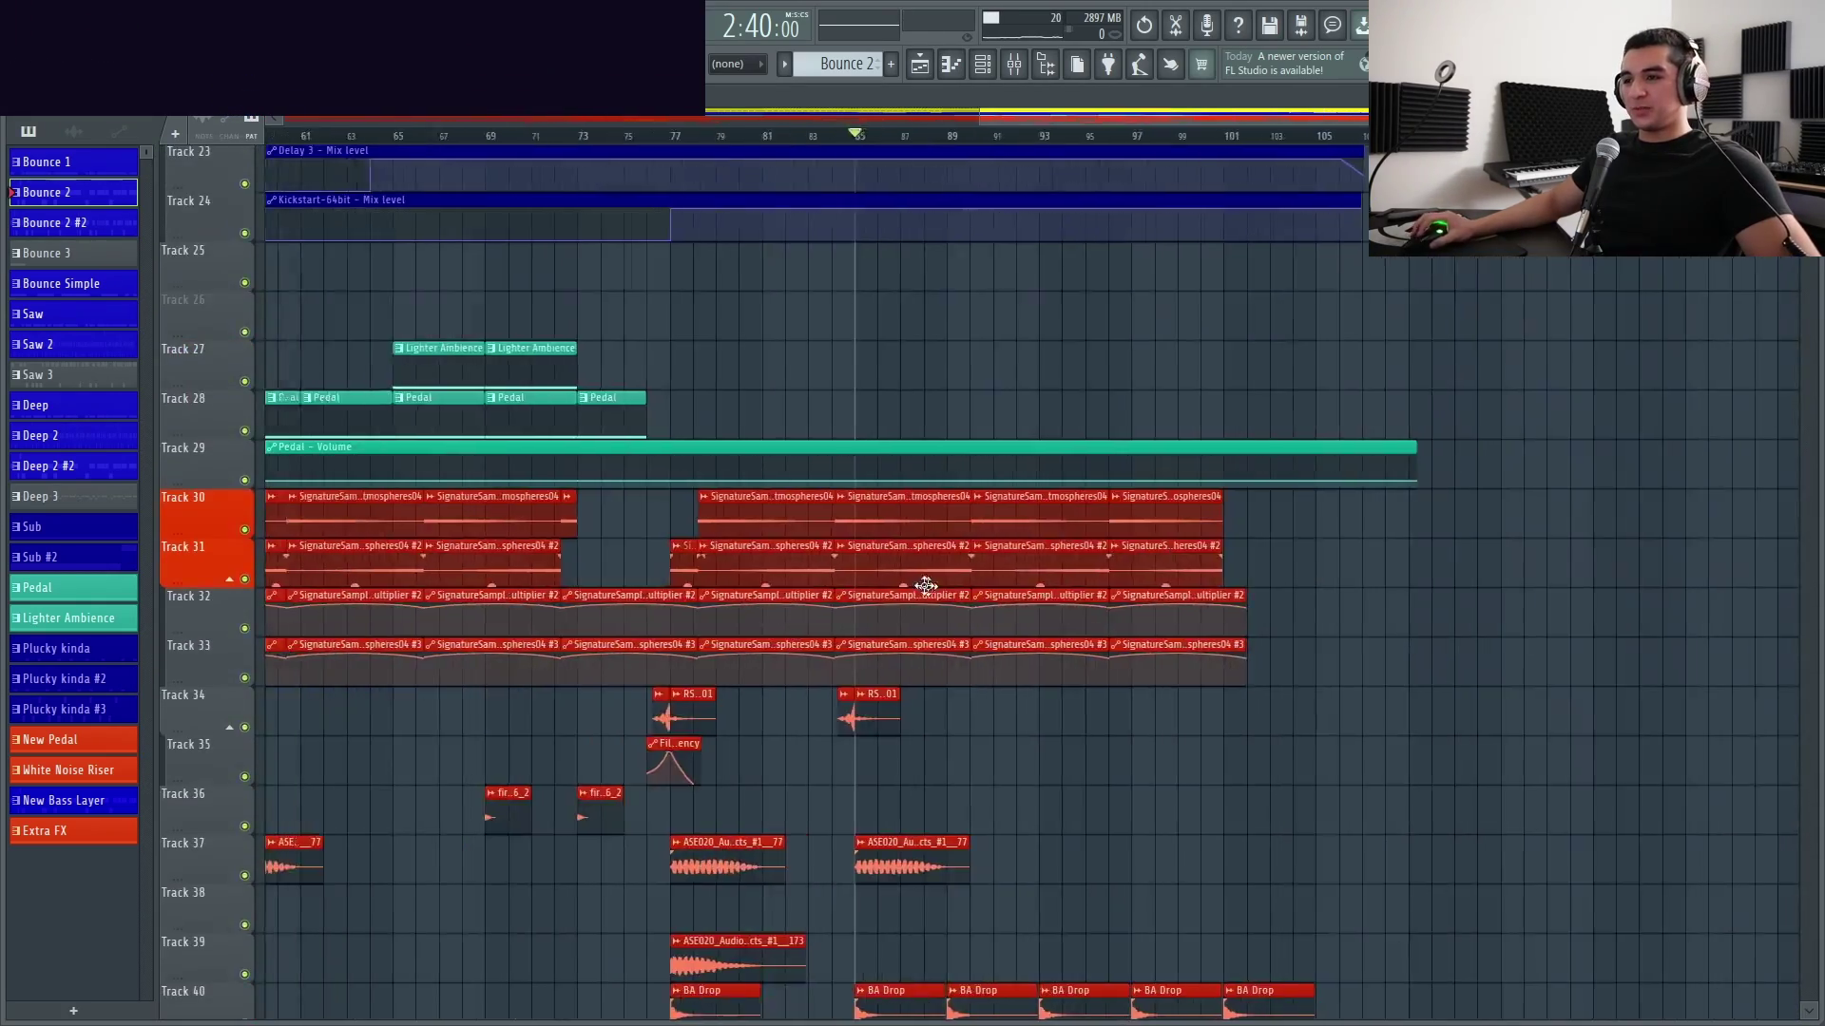
scroll(880, 456, "up", 3)
scroll(1026, 516, "down", 5)
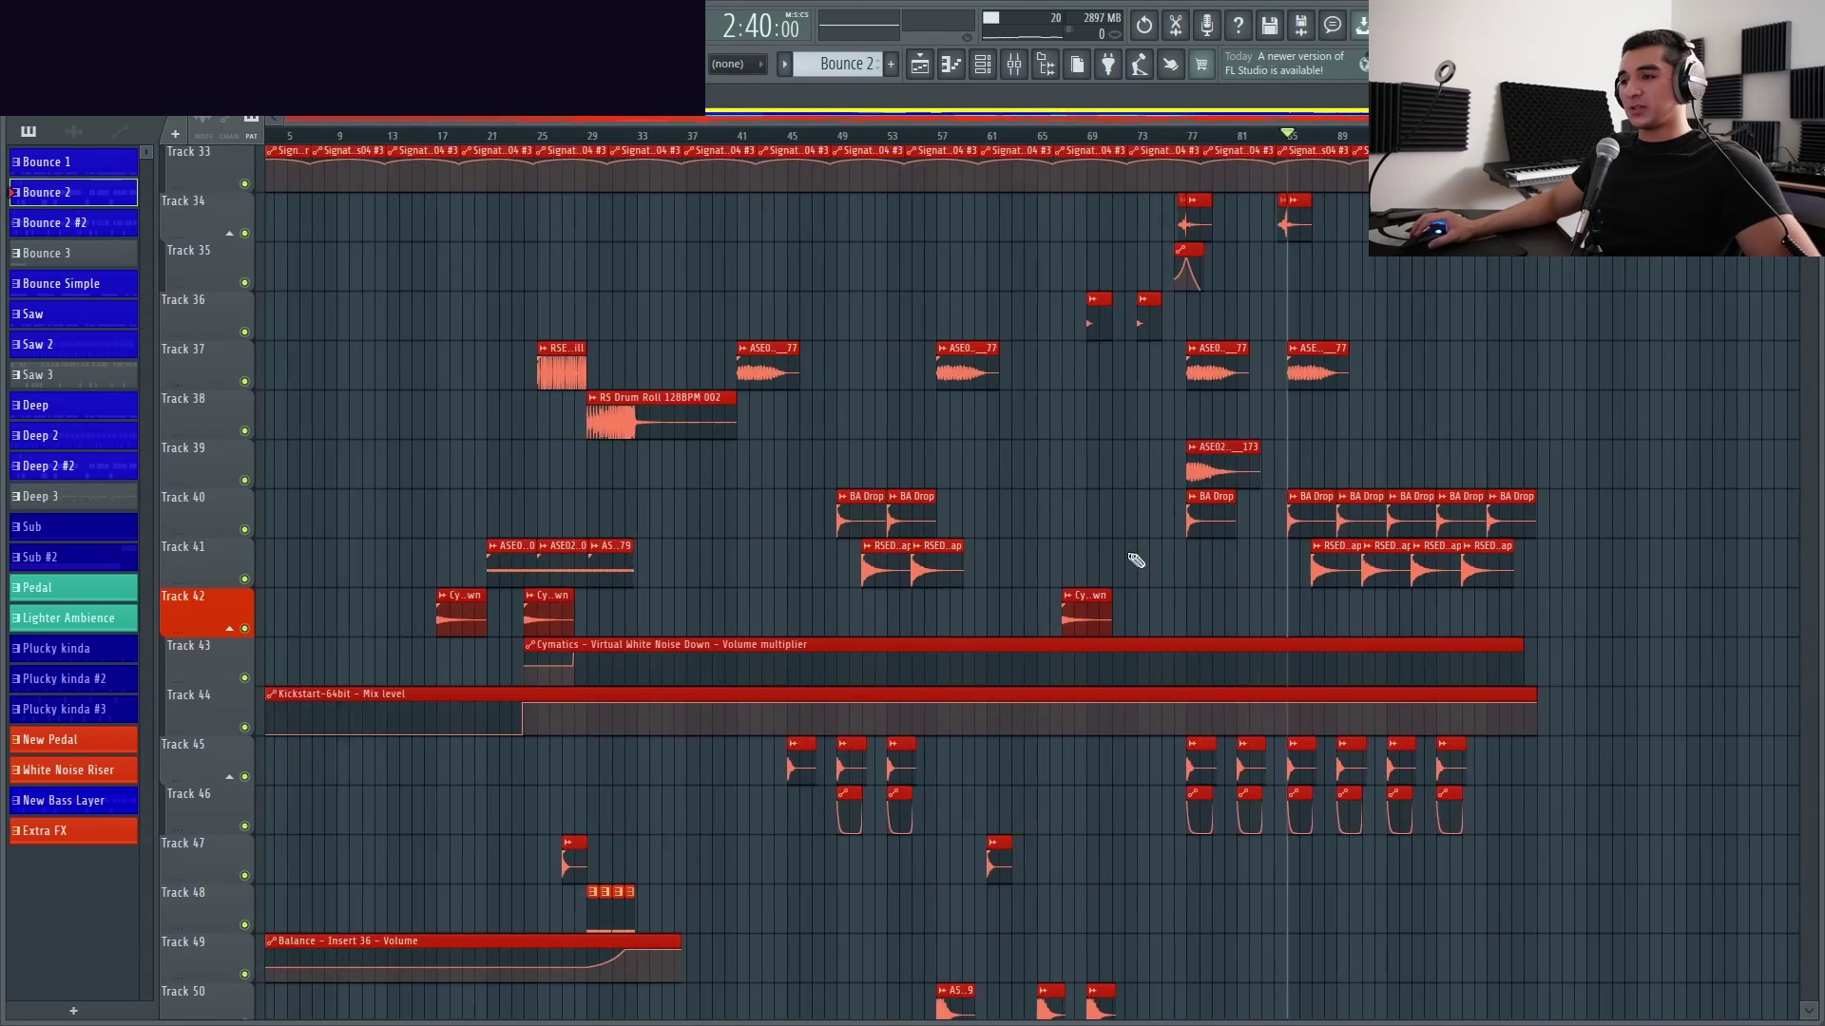
scroll(1006, 574, "up", 5)
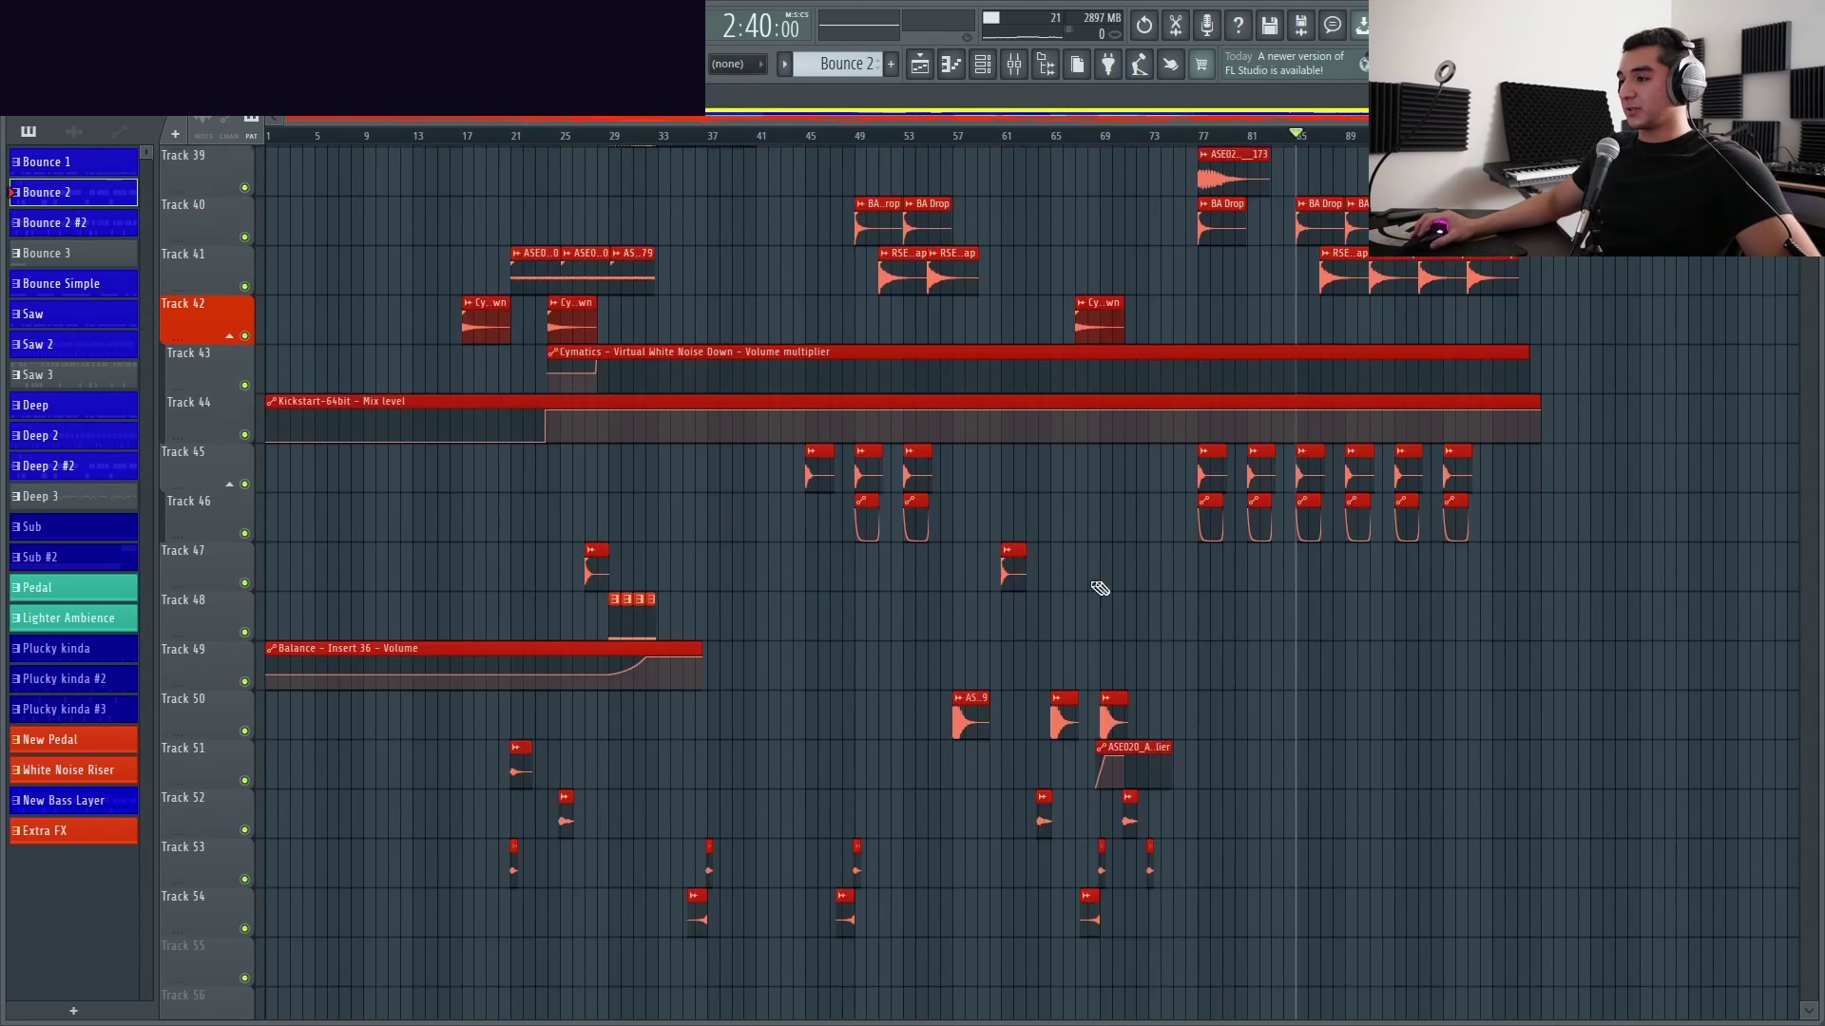
View the audio clip settings of the Cymatics - BASS Hallway - C sample on Track 45 and close them
scroll(1232, 570, "down", 2)
double_click(760, 466)
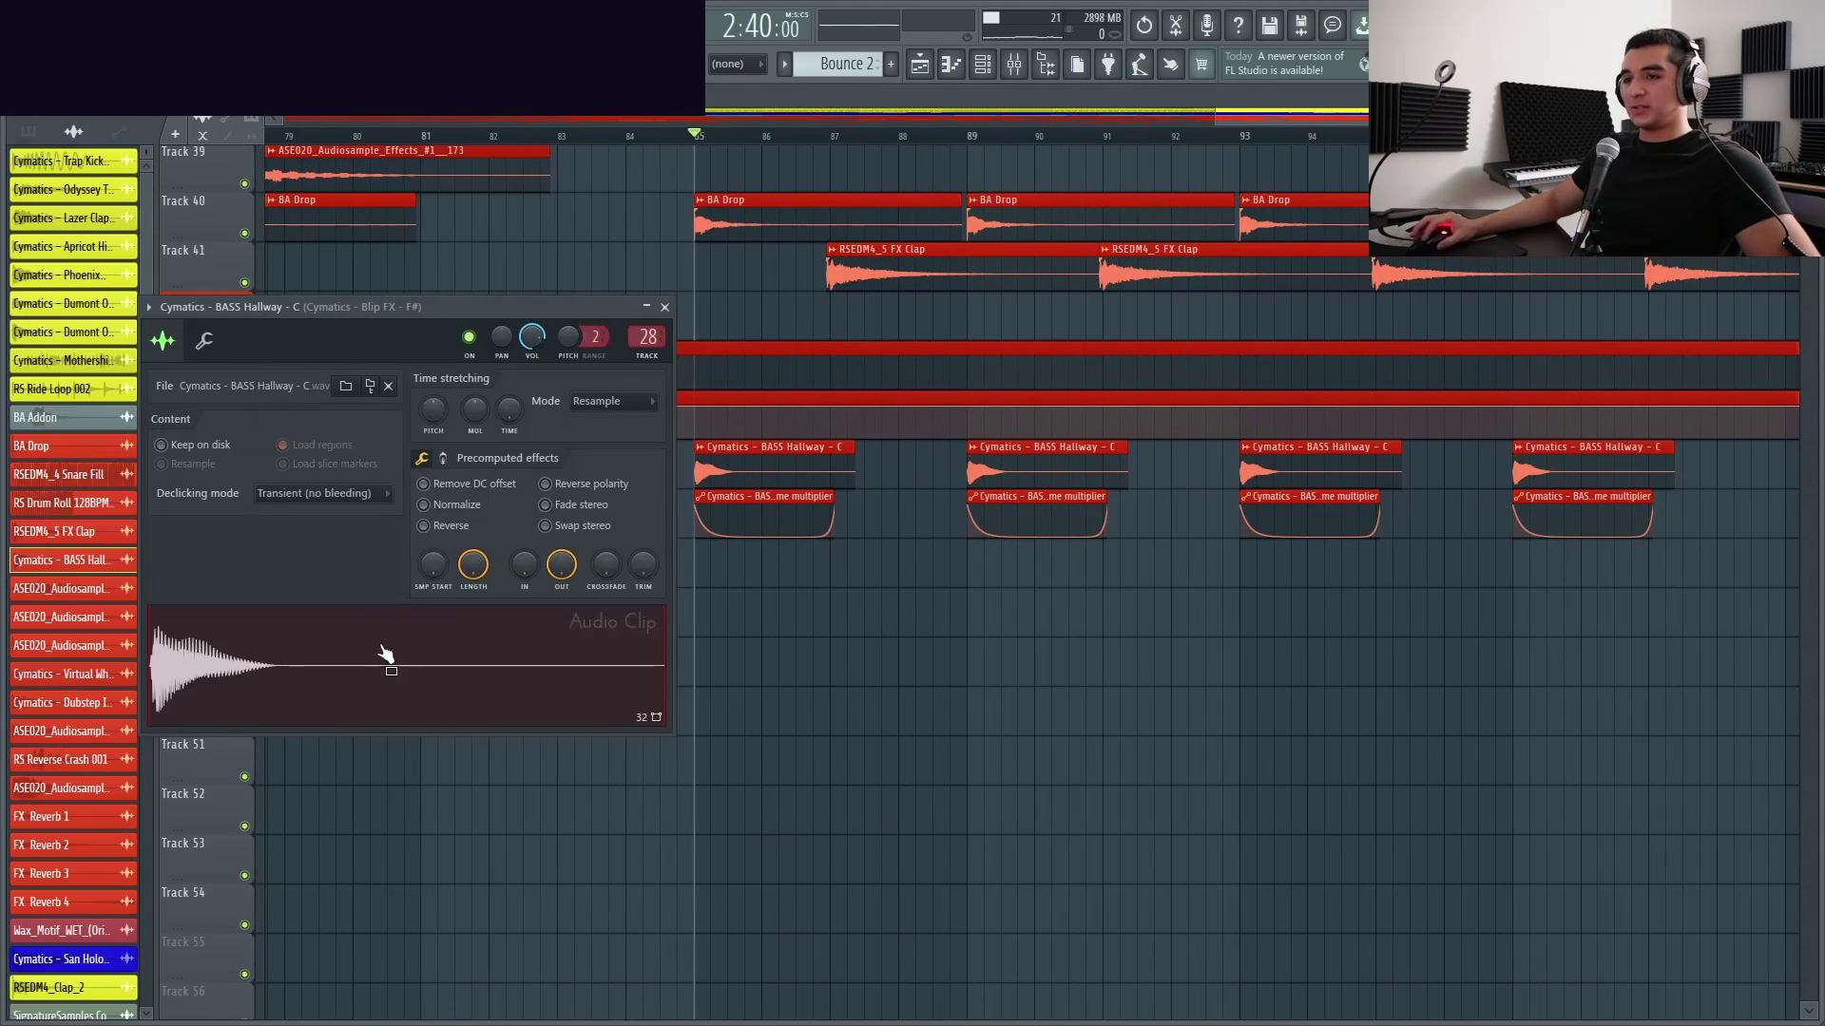
left_click(664, 307)
Set the playback position to bar 93 and inspect the Bounce 2 #2 clip on Track 17 against the preceding Bounce 2 clips
scroll(980, 445, "down", 2)
scroll(980, 444, "up", 2)
scroll(955, 444, "up", 12)
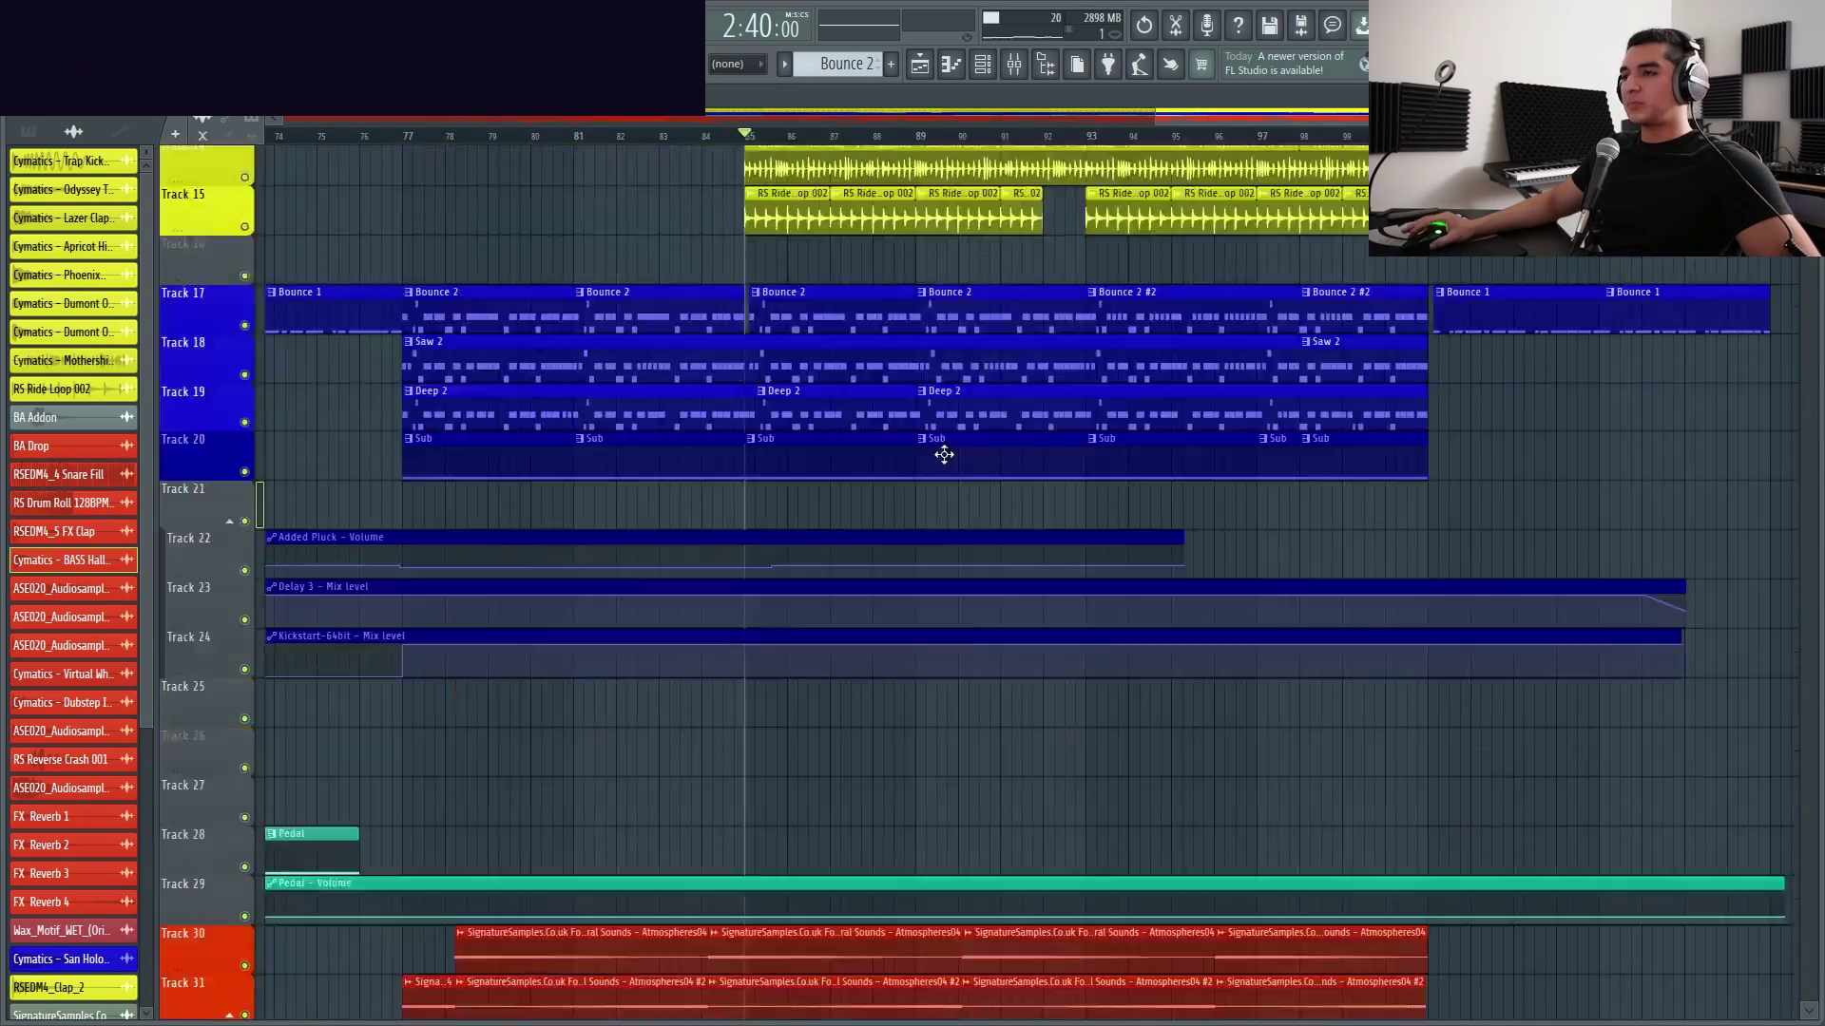
scroll(944, 464, "down", 10)
scroll(846, 618, "up", 5)
scroll(846, 618, "up", 6)
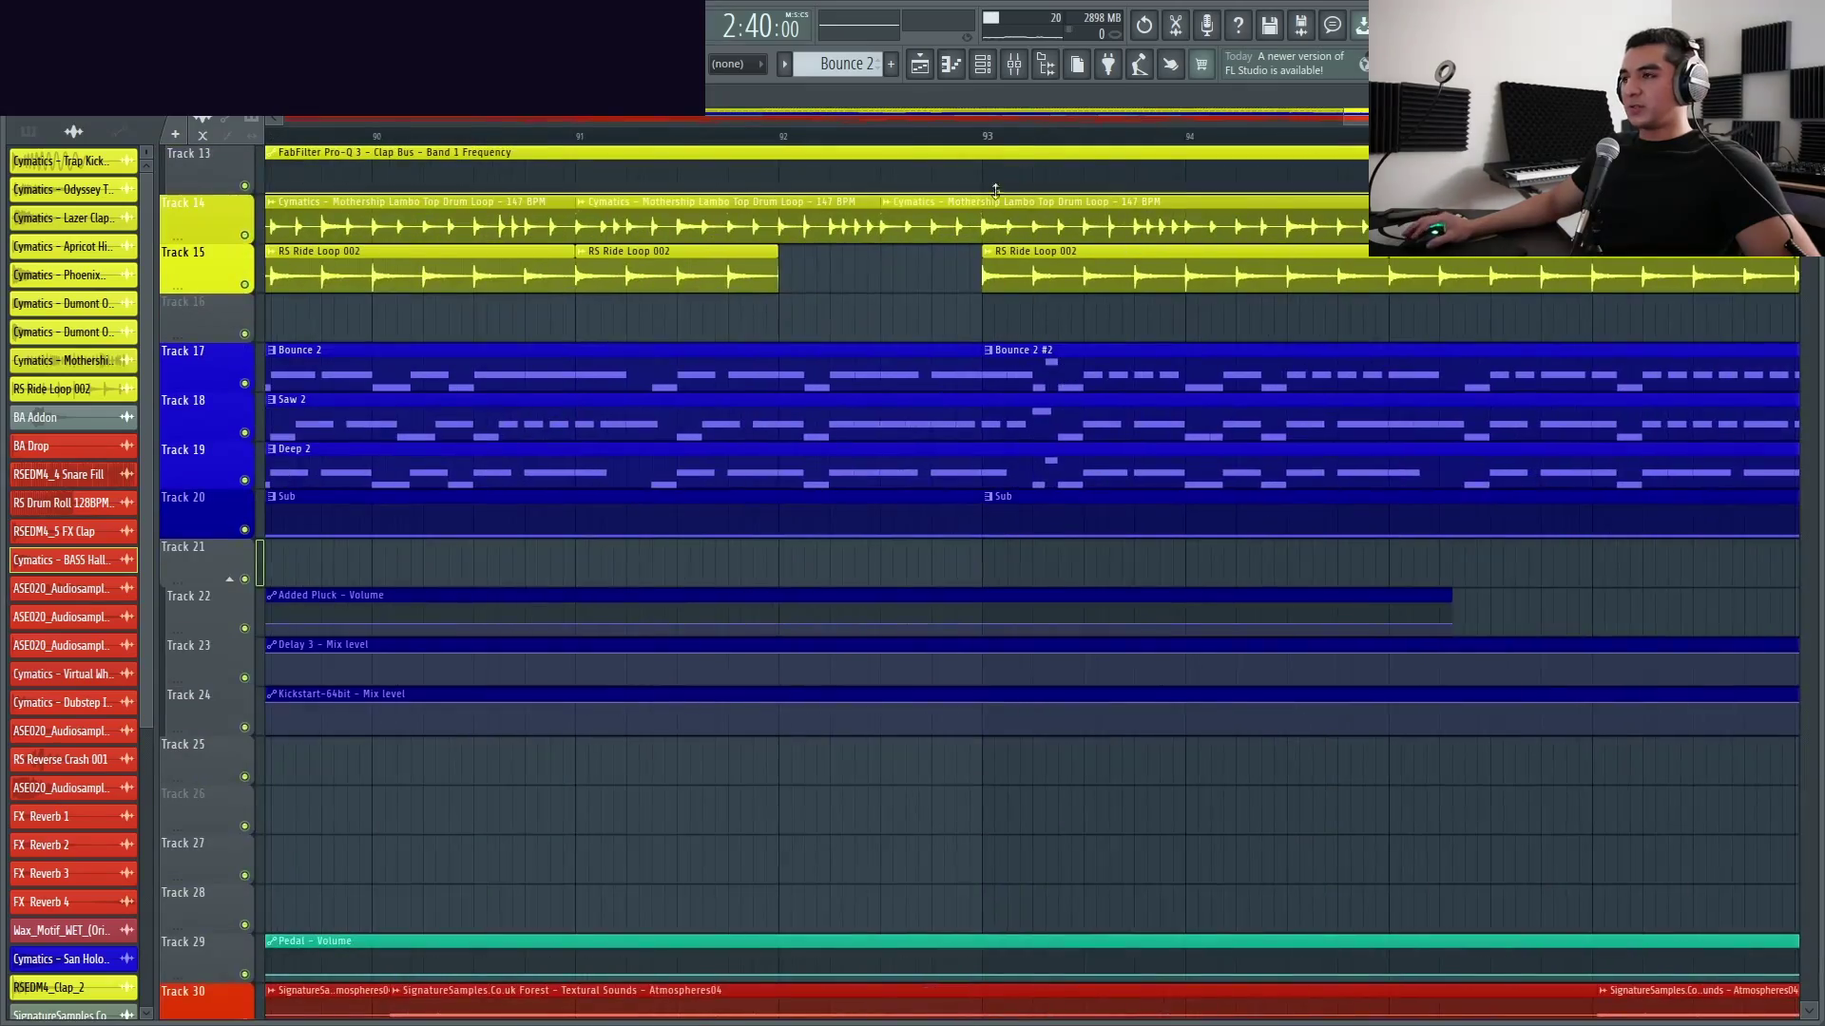
scroll(713, 431, "down", 3)
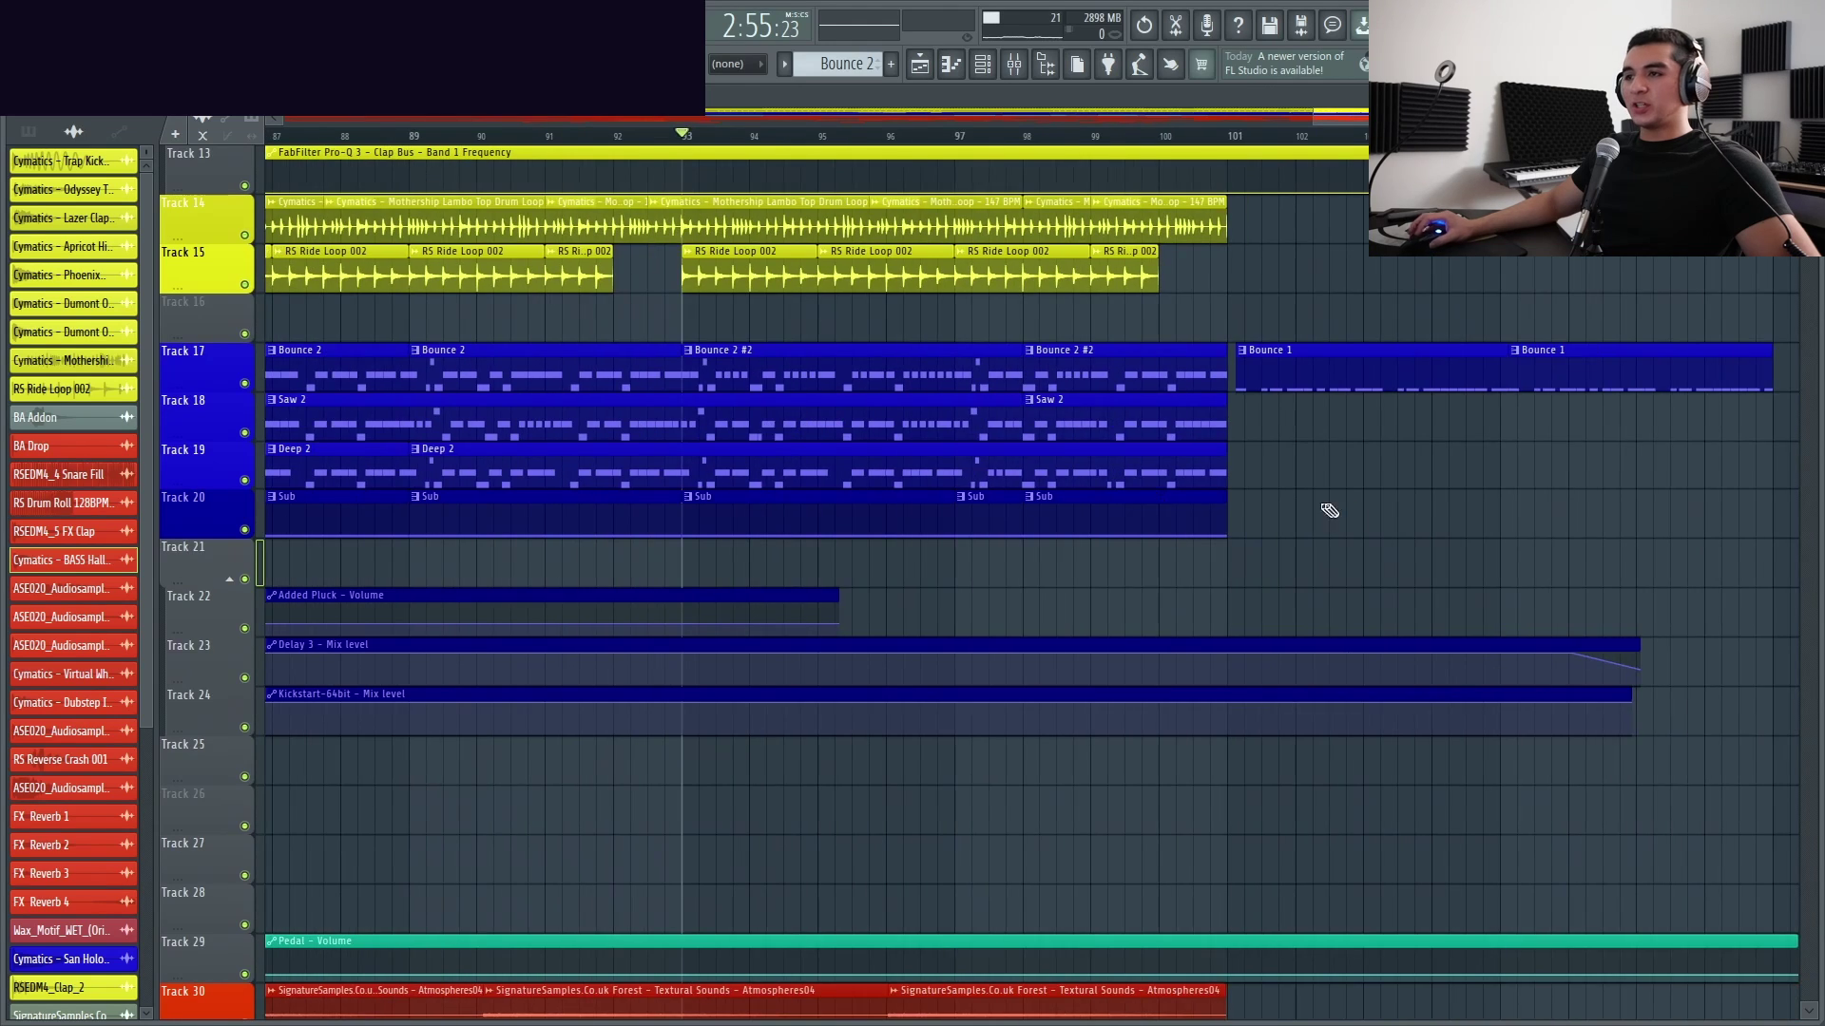
scroll(950, 437, "up", 4)
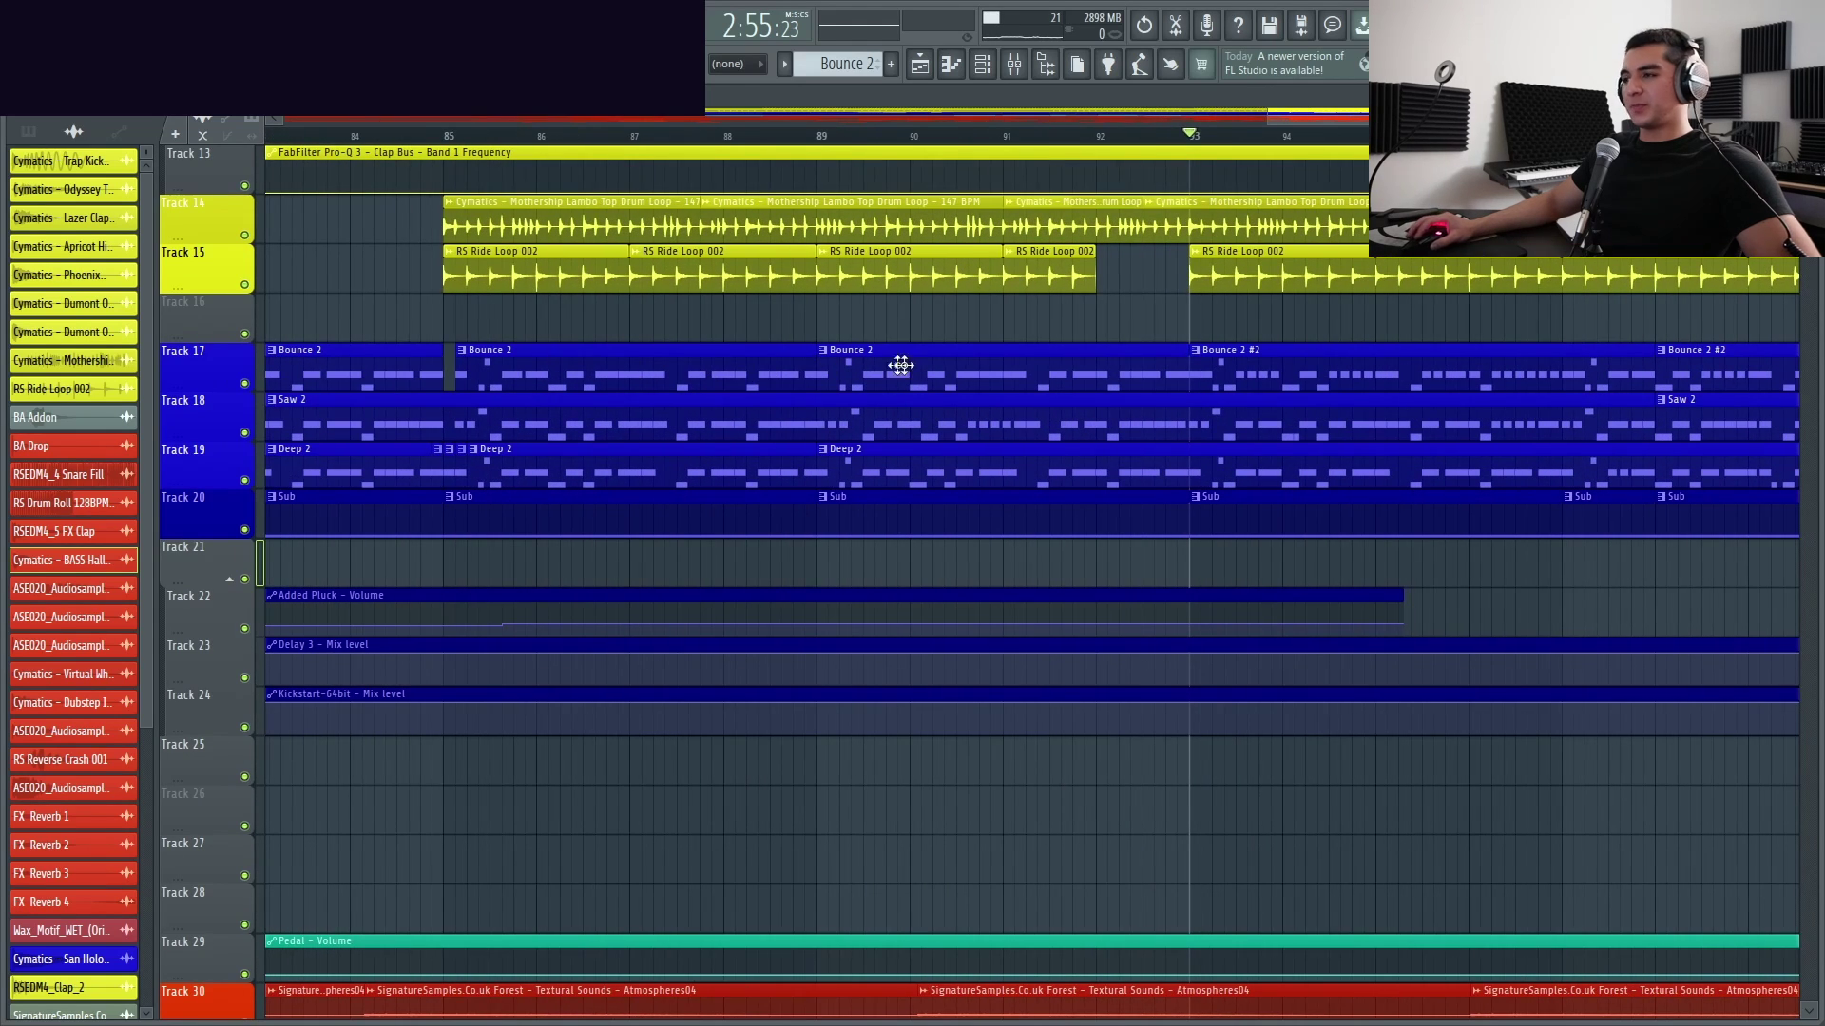
Select the Bounce 2 #2 pattern from its clip at bar 93 on Track 17 and inspect its opening notes
scroll(1254, 380, "up", 5)
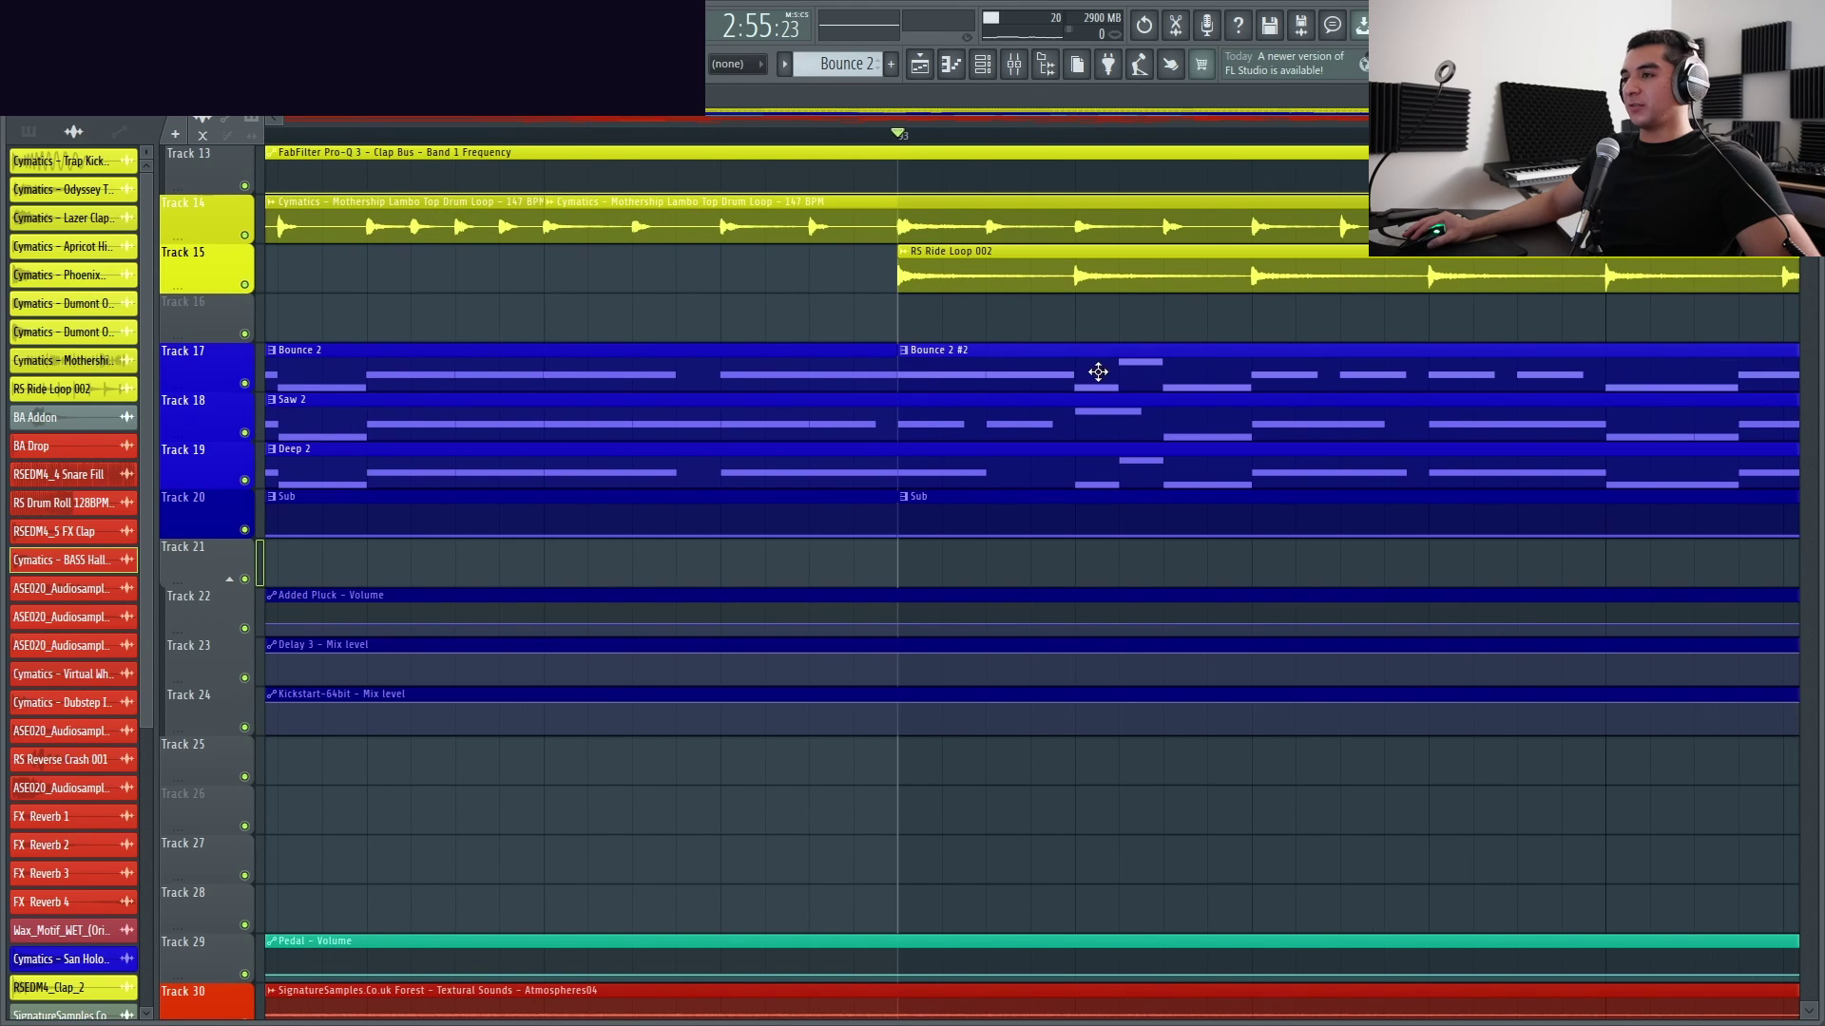
left_click(1096, 374)
scroll(665, 371, "down", 5)
scroll(697, 438, "up", 4)
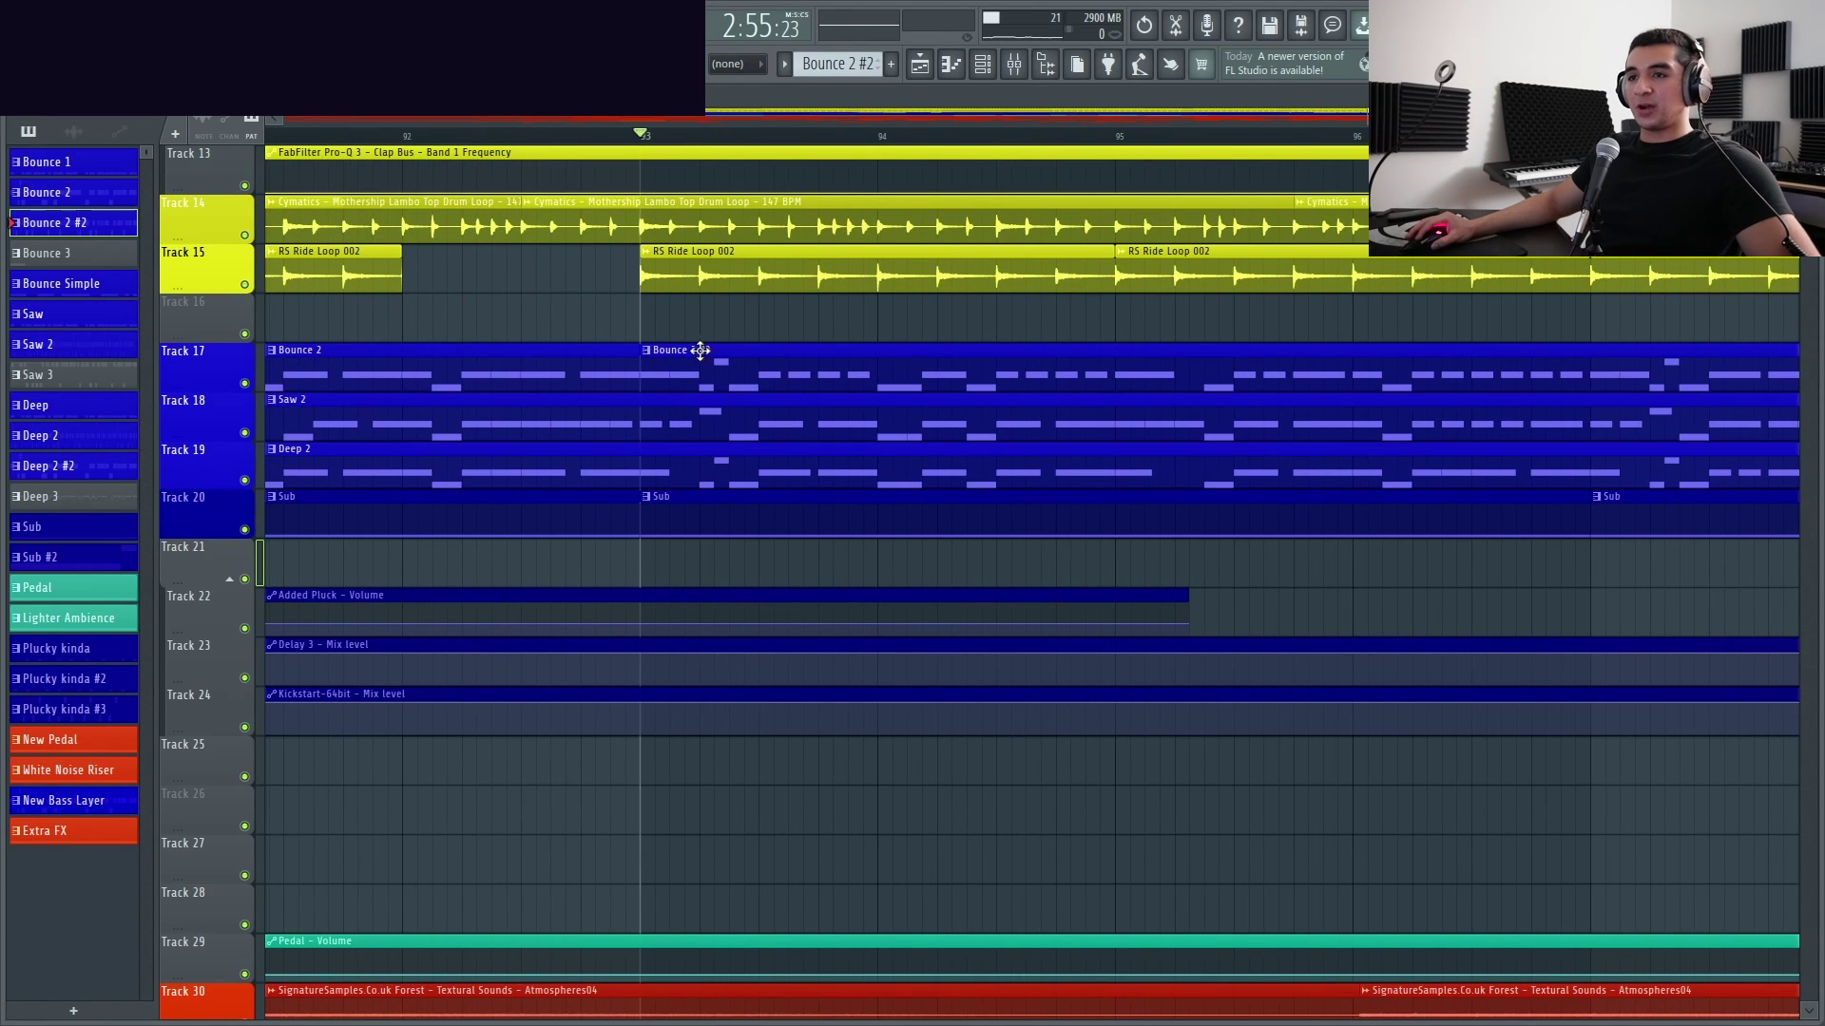
Compare the Saw 2, Deep 2 and Sub clips after bar 93 with the same layers earlier in the drop
scroll(701, 351, "down", 8)
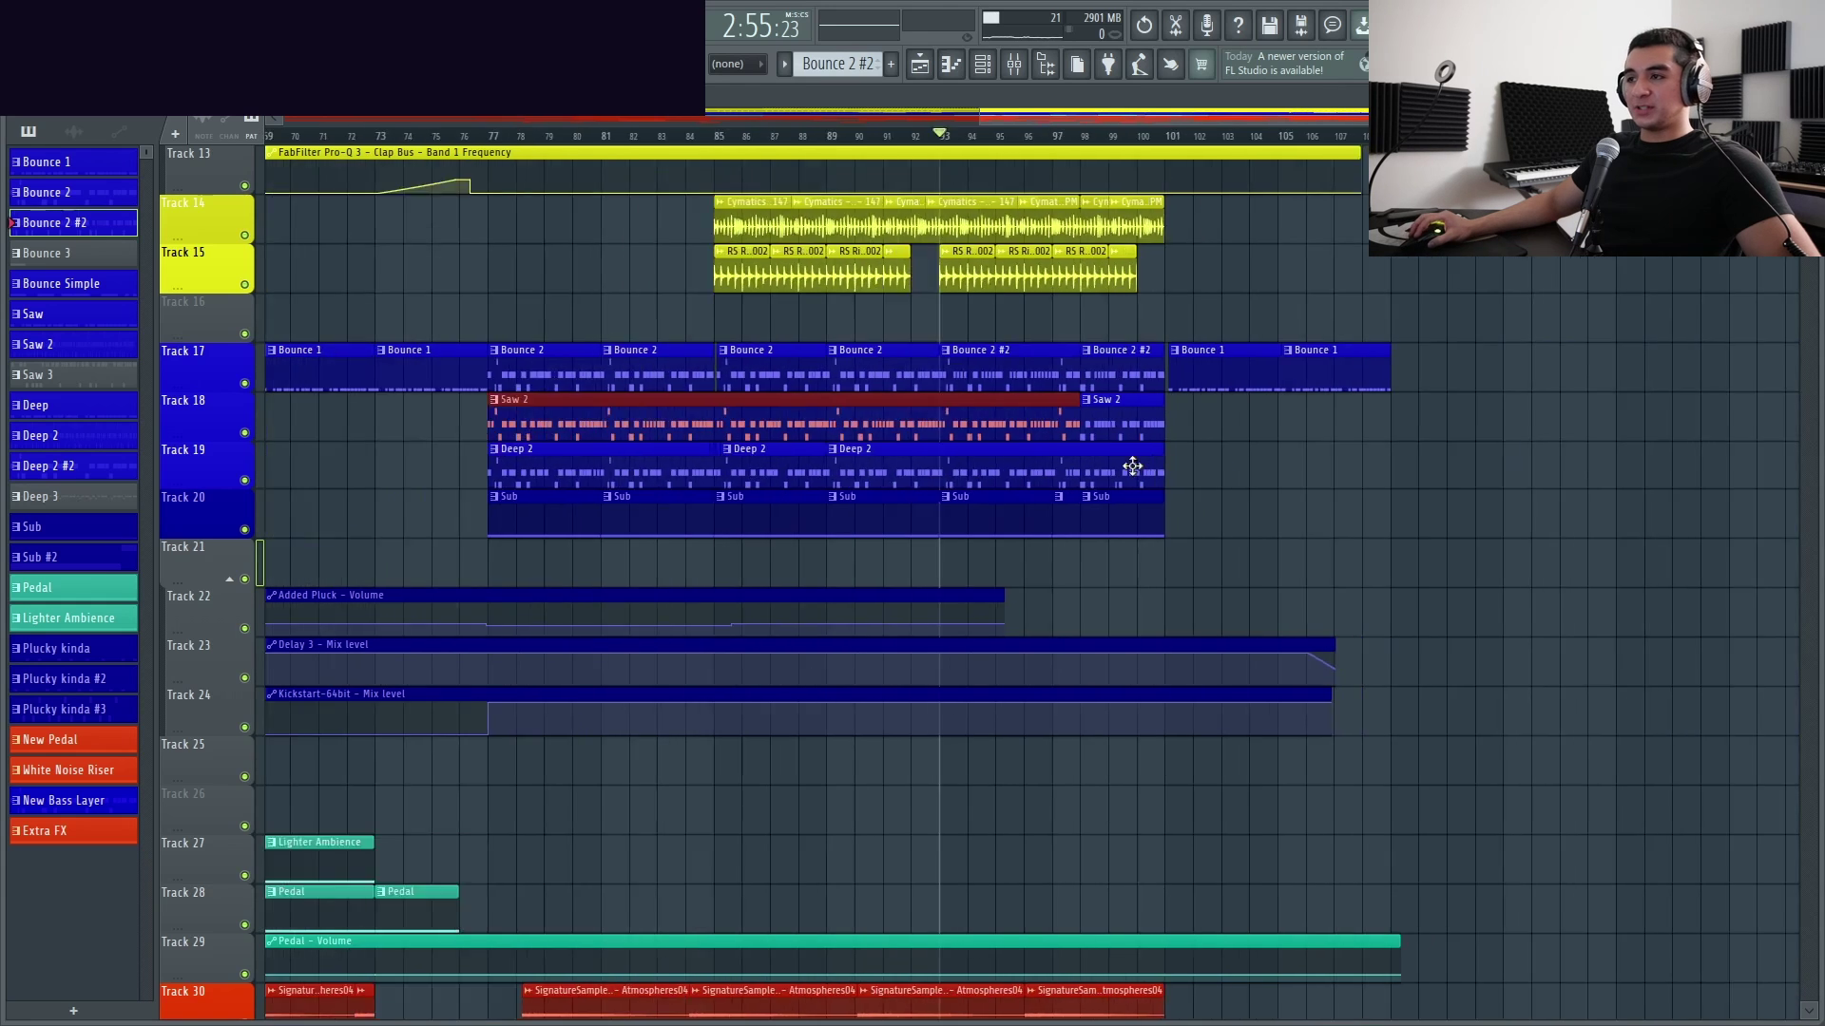
scroll(1132, 466, "up", 5)
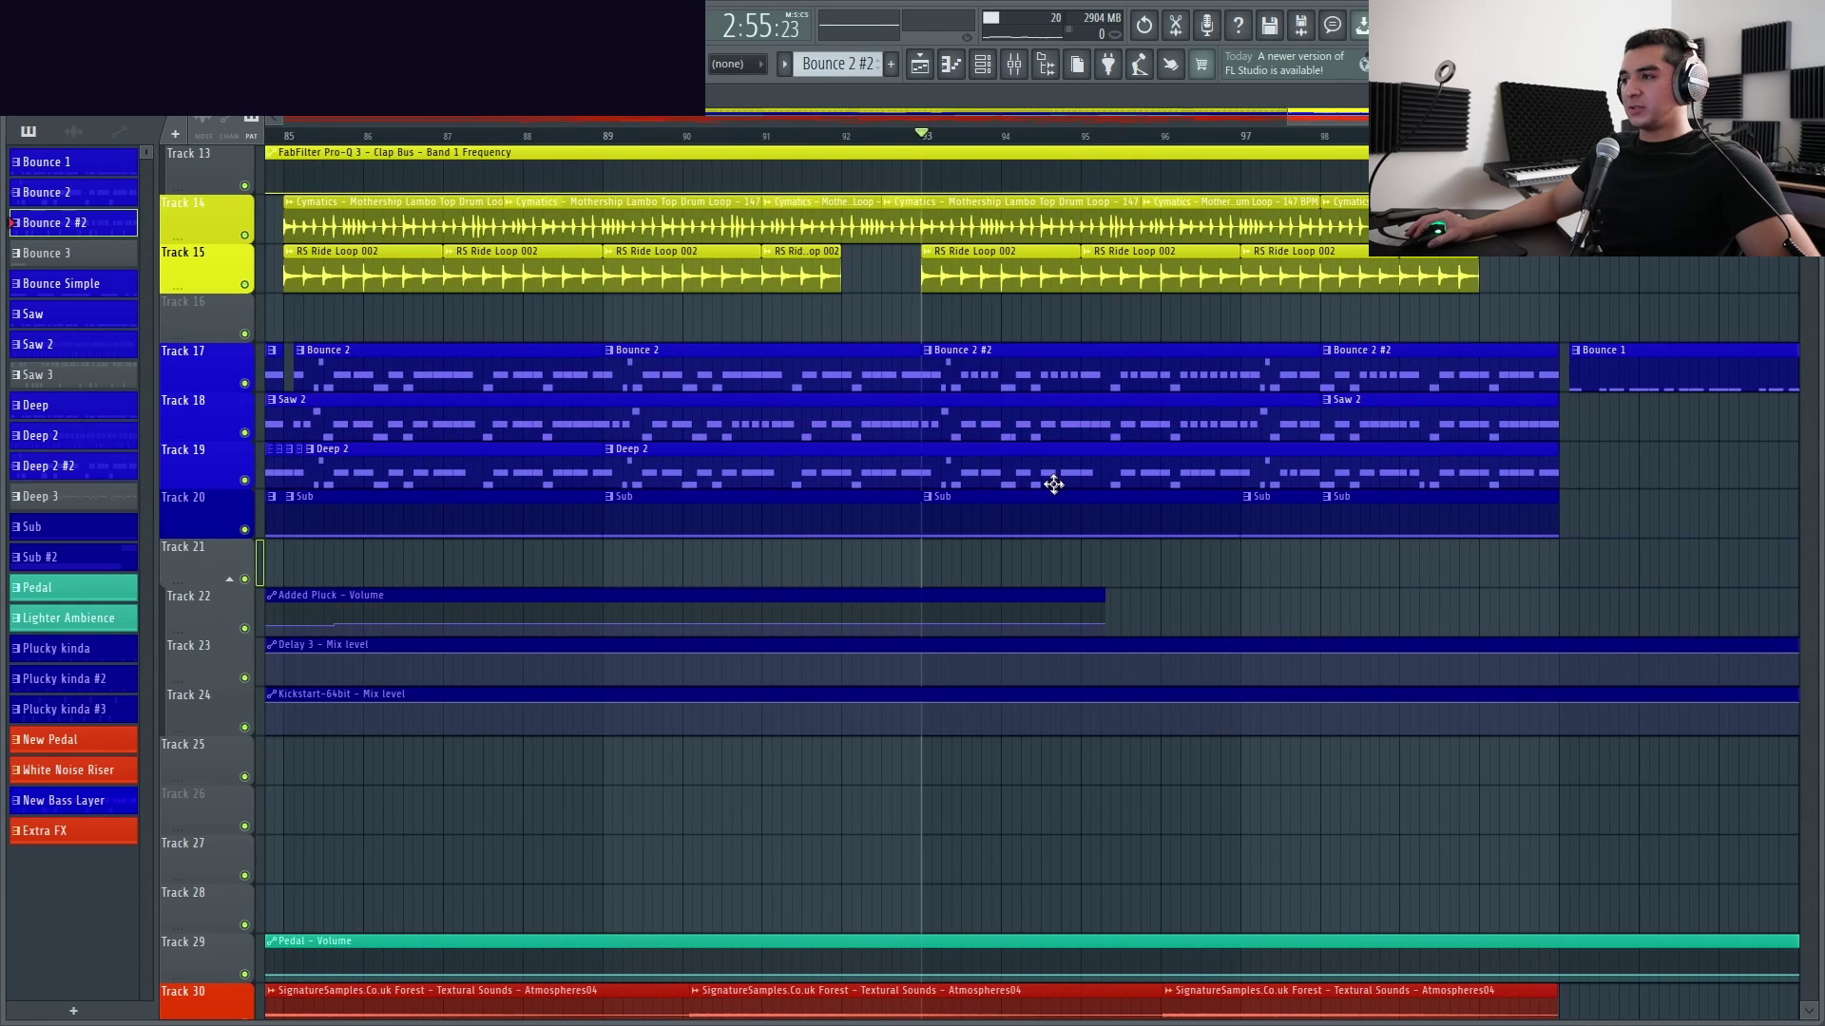
scroll(1192, 460, "down", 3)
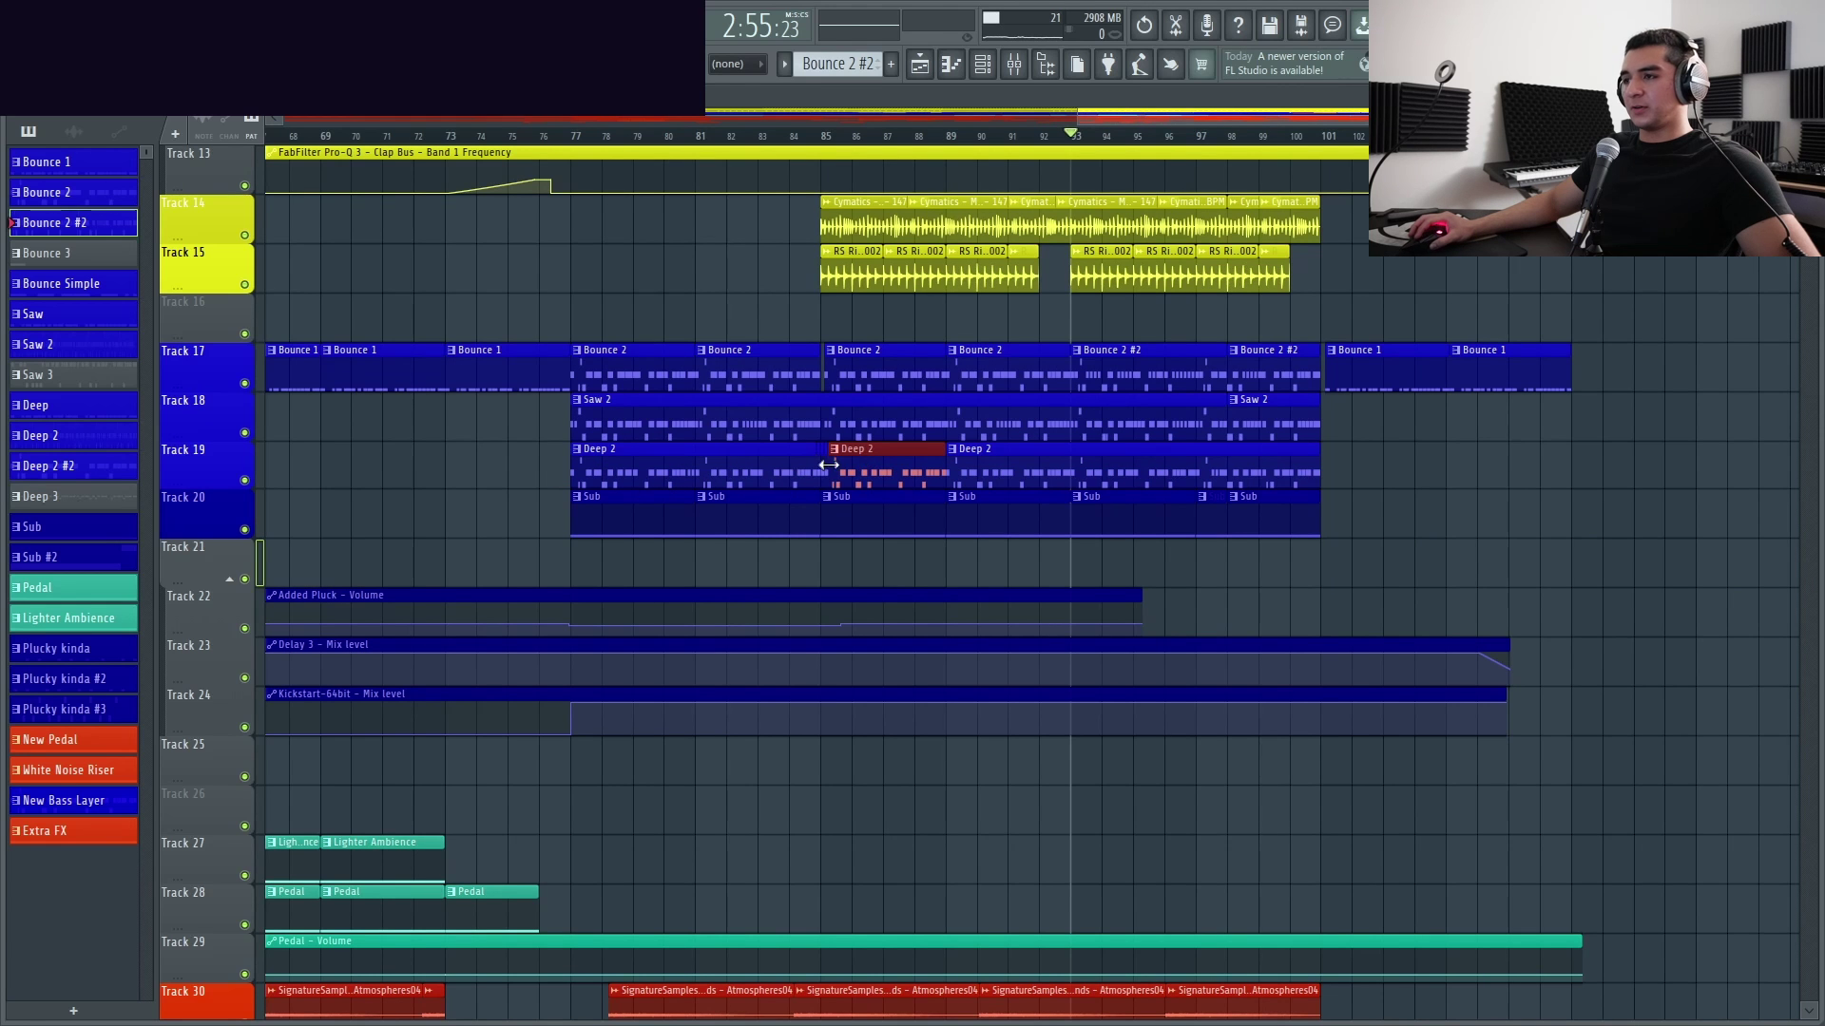
left_click(969, 510)
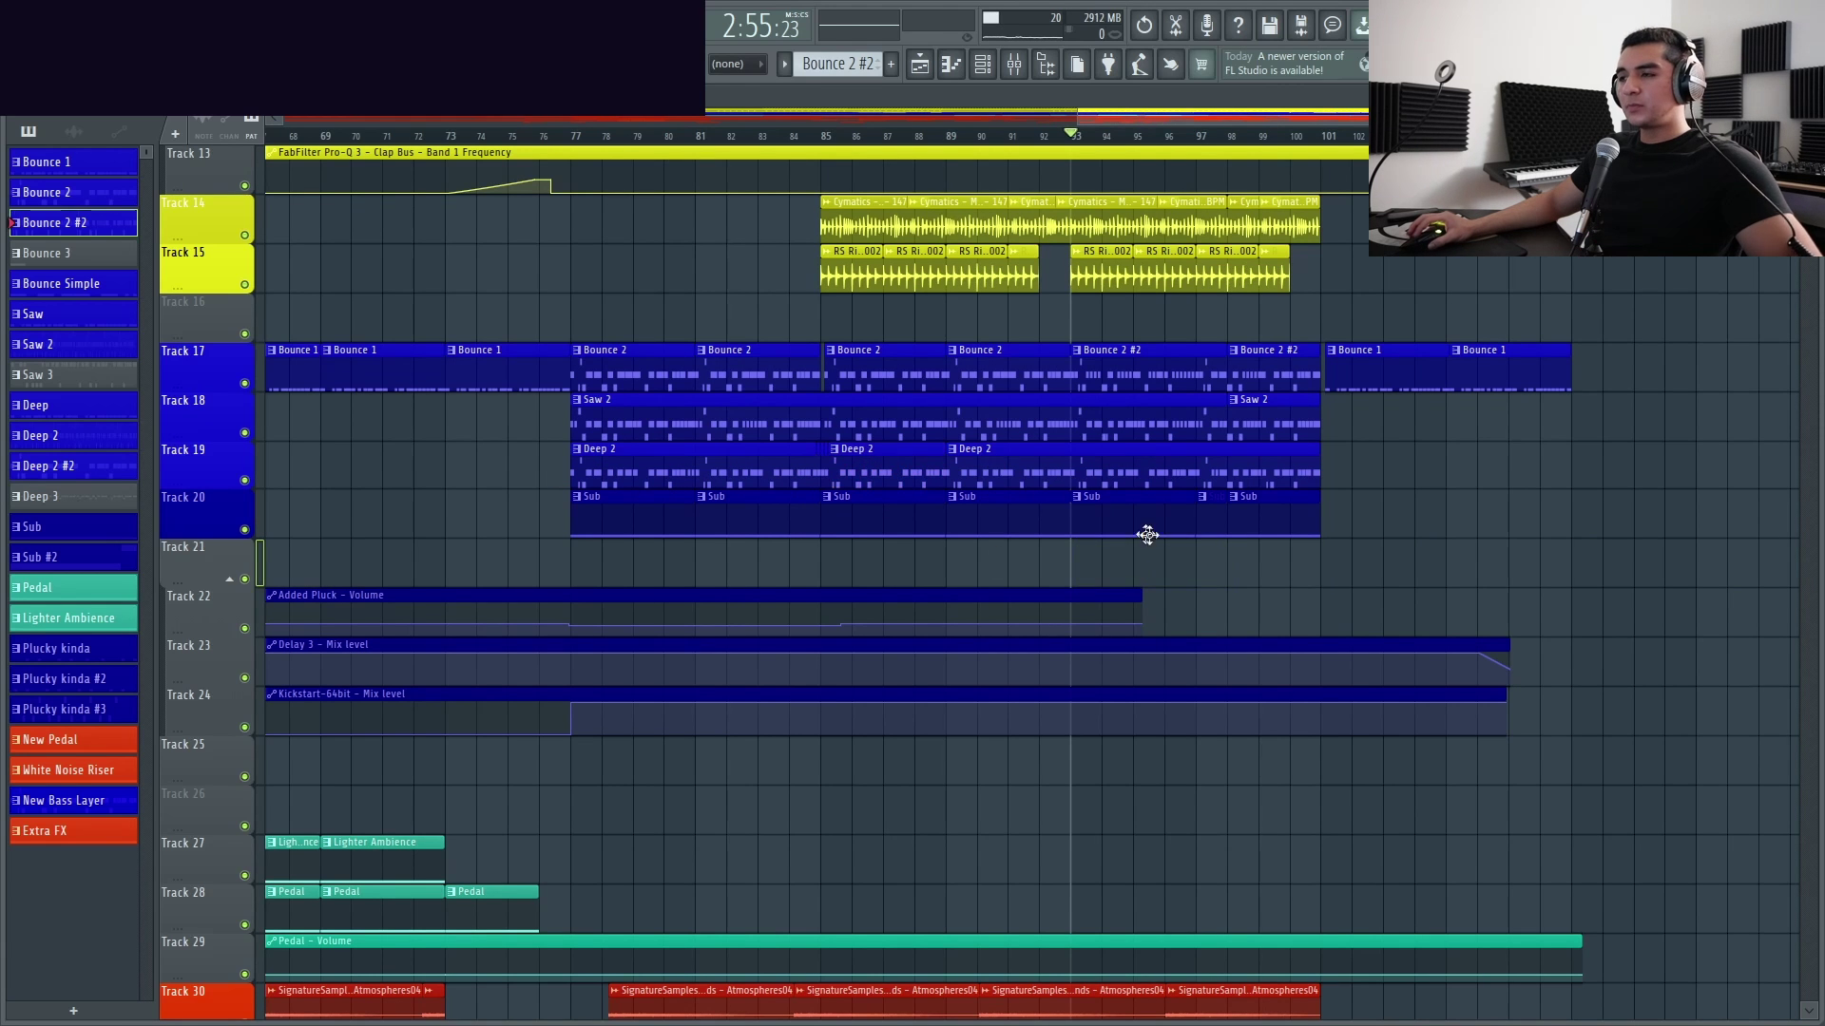
scroll(1149, 535, "up", 8)
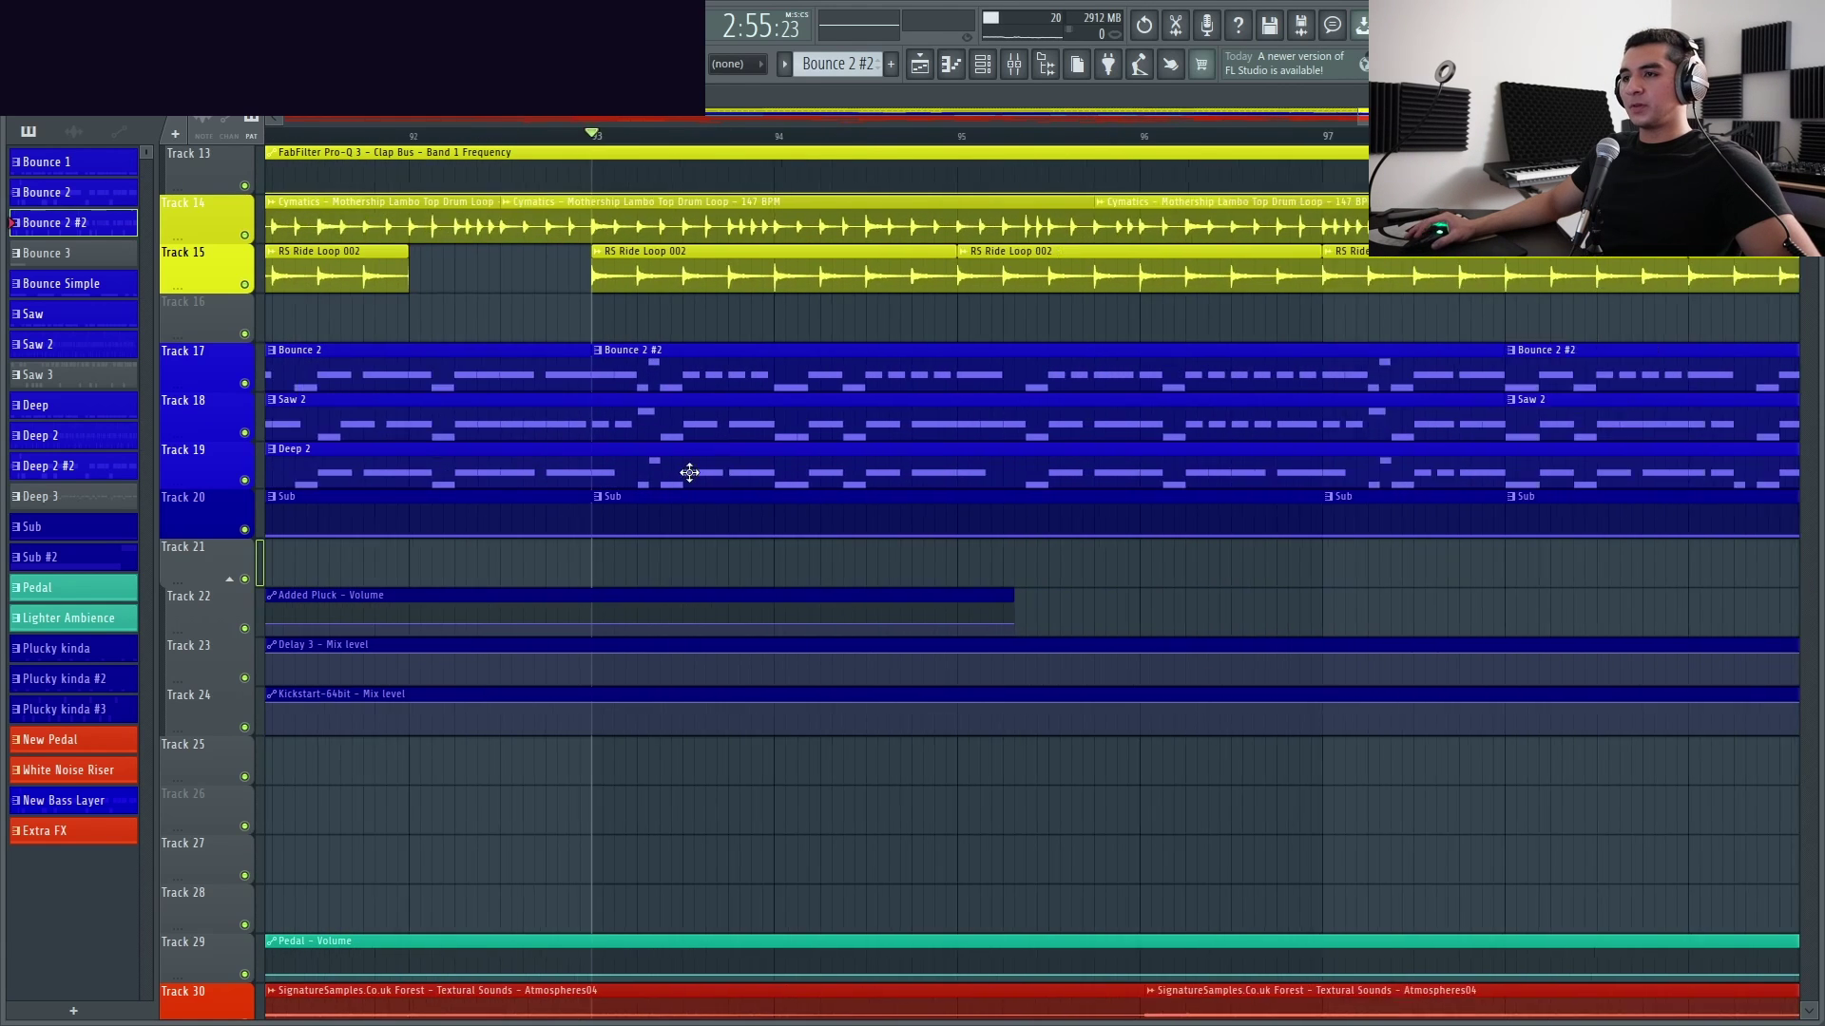
scroll(689, 473, "down", 2)
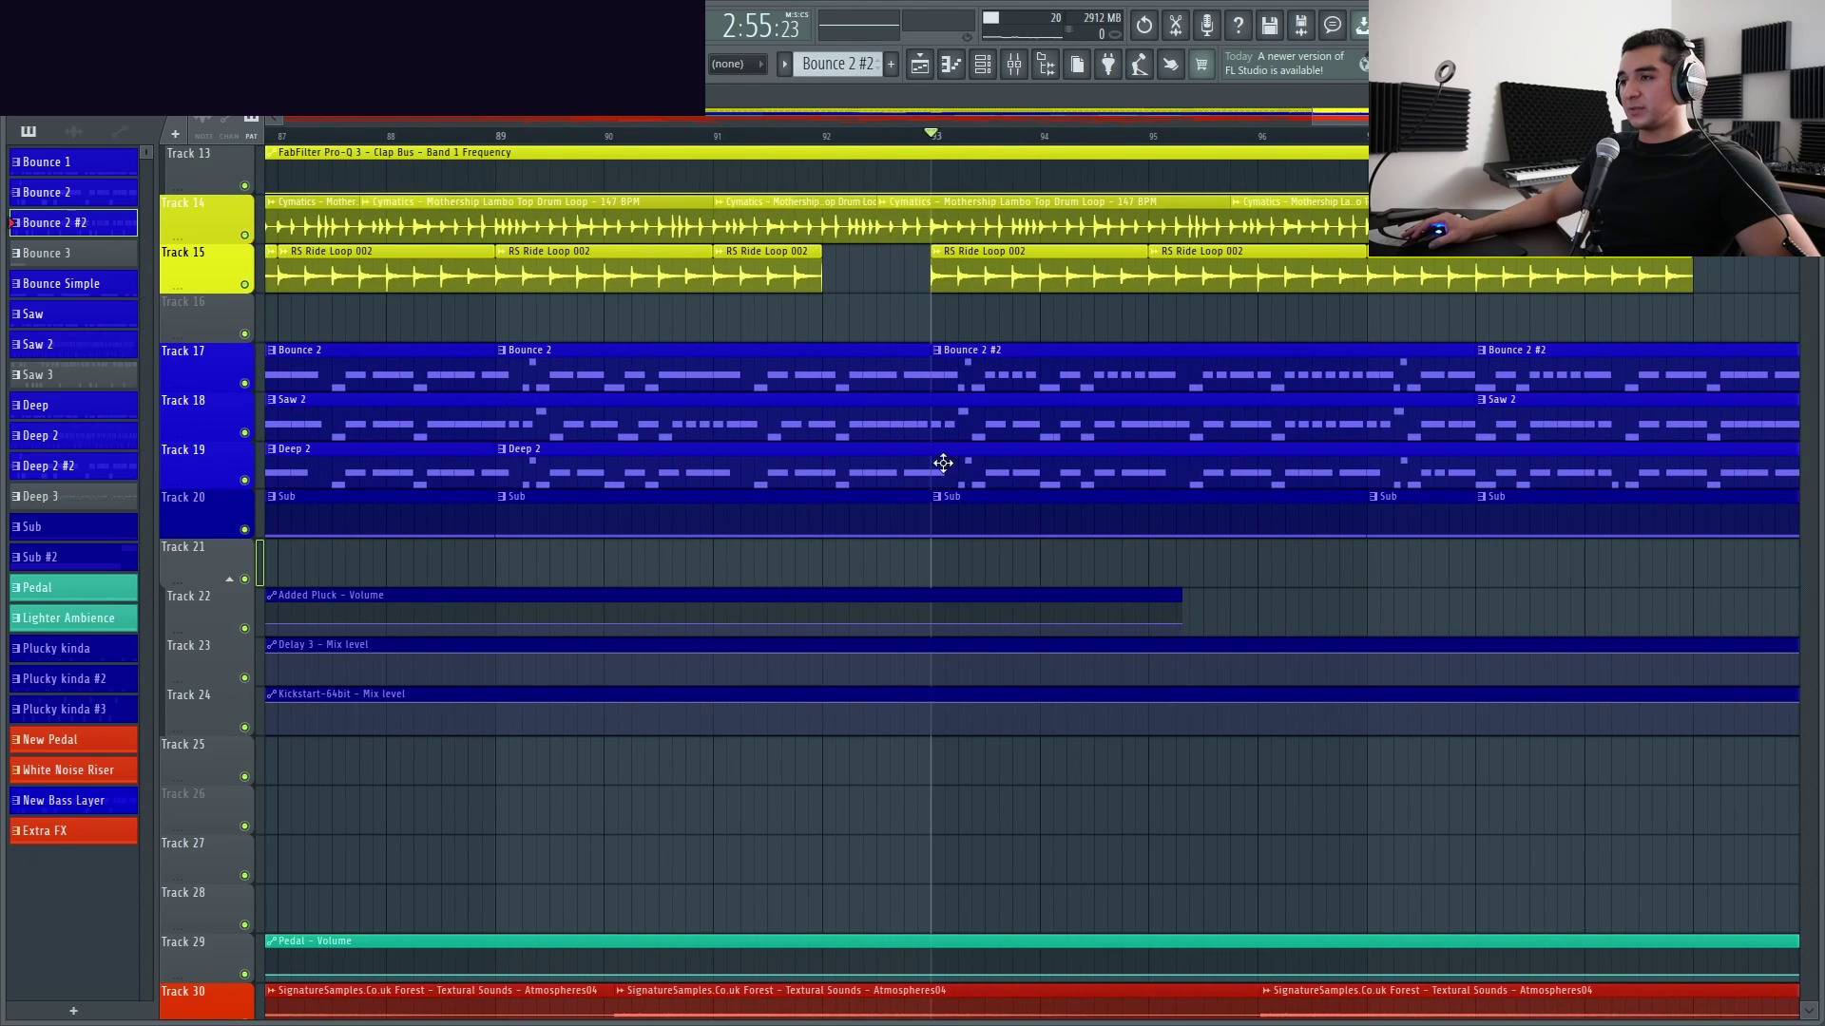
scroll(1035, 489, "down", 3)
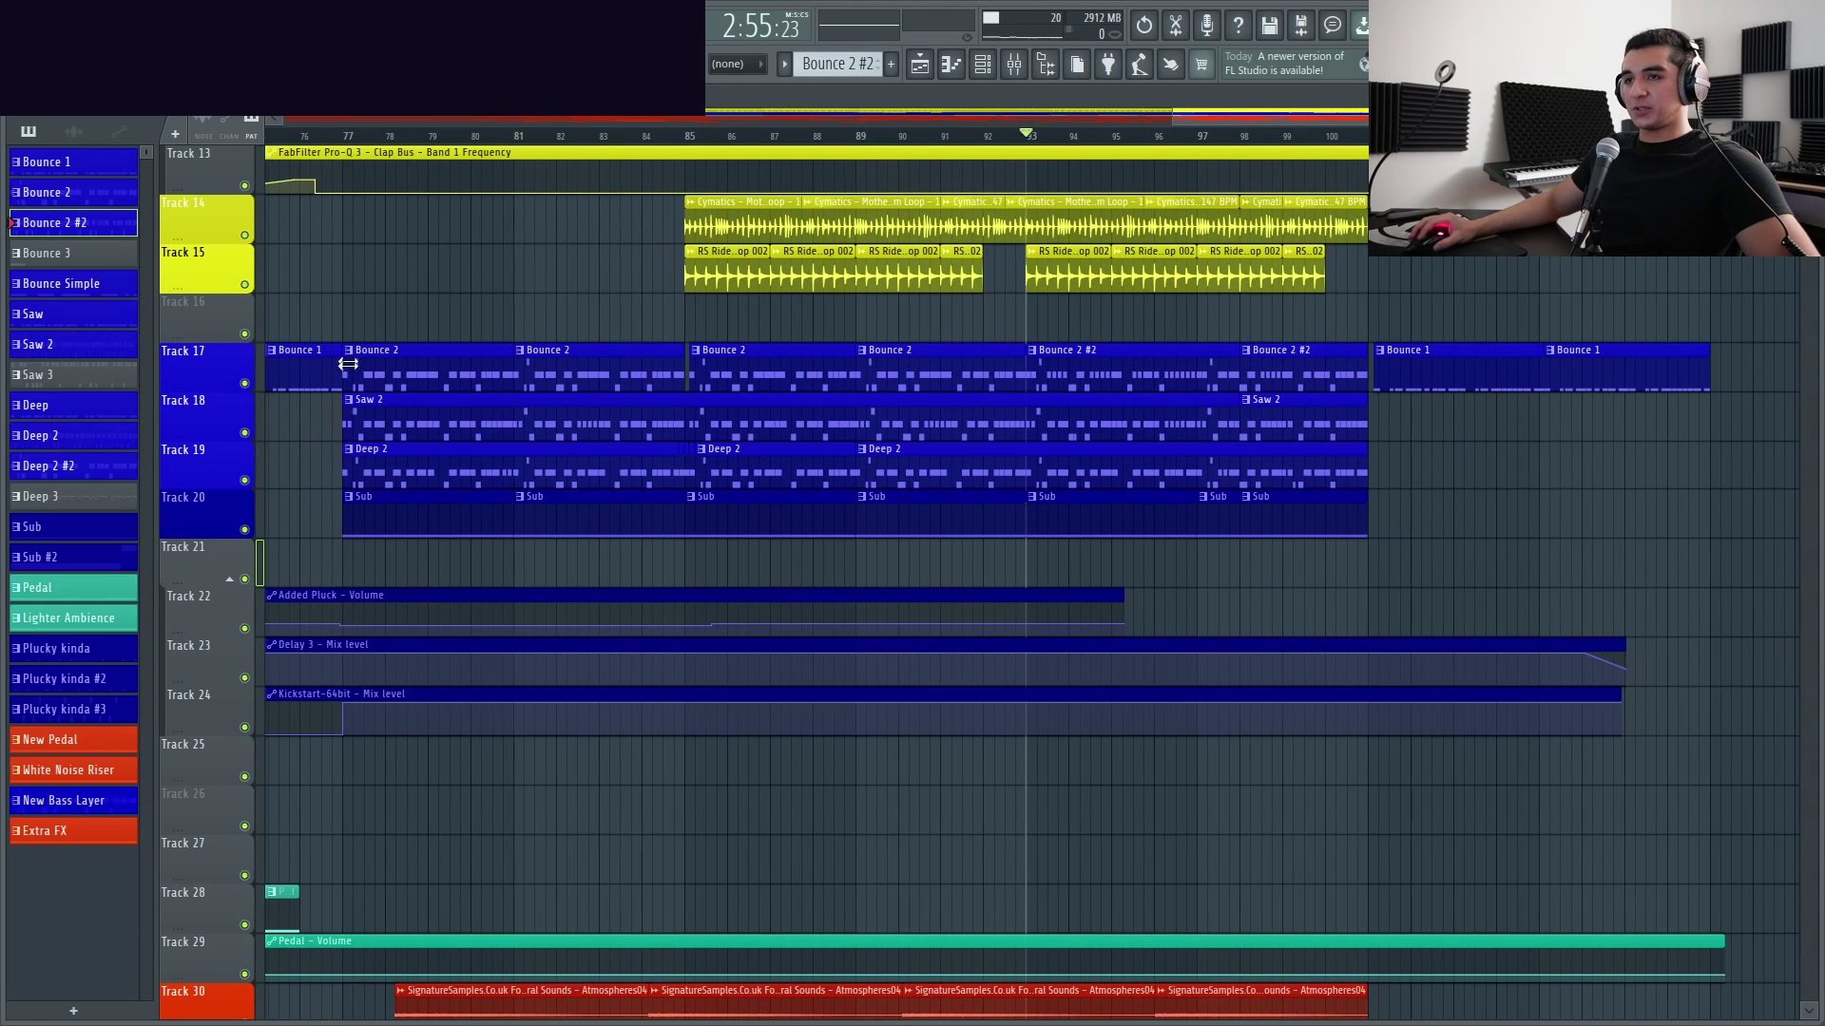
Examine how the Bounce 2 clips from bar 85 lead into the Bounce 2 #2 variation at bar 93
scroll(1074, 487, "up", 2)
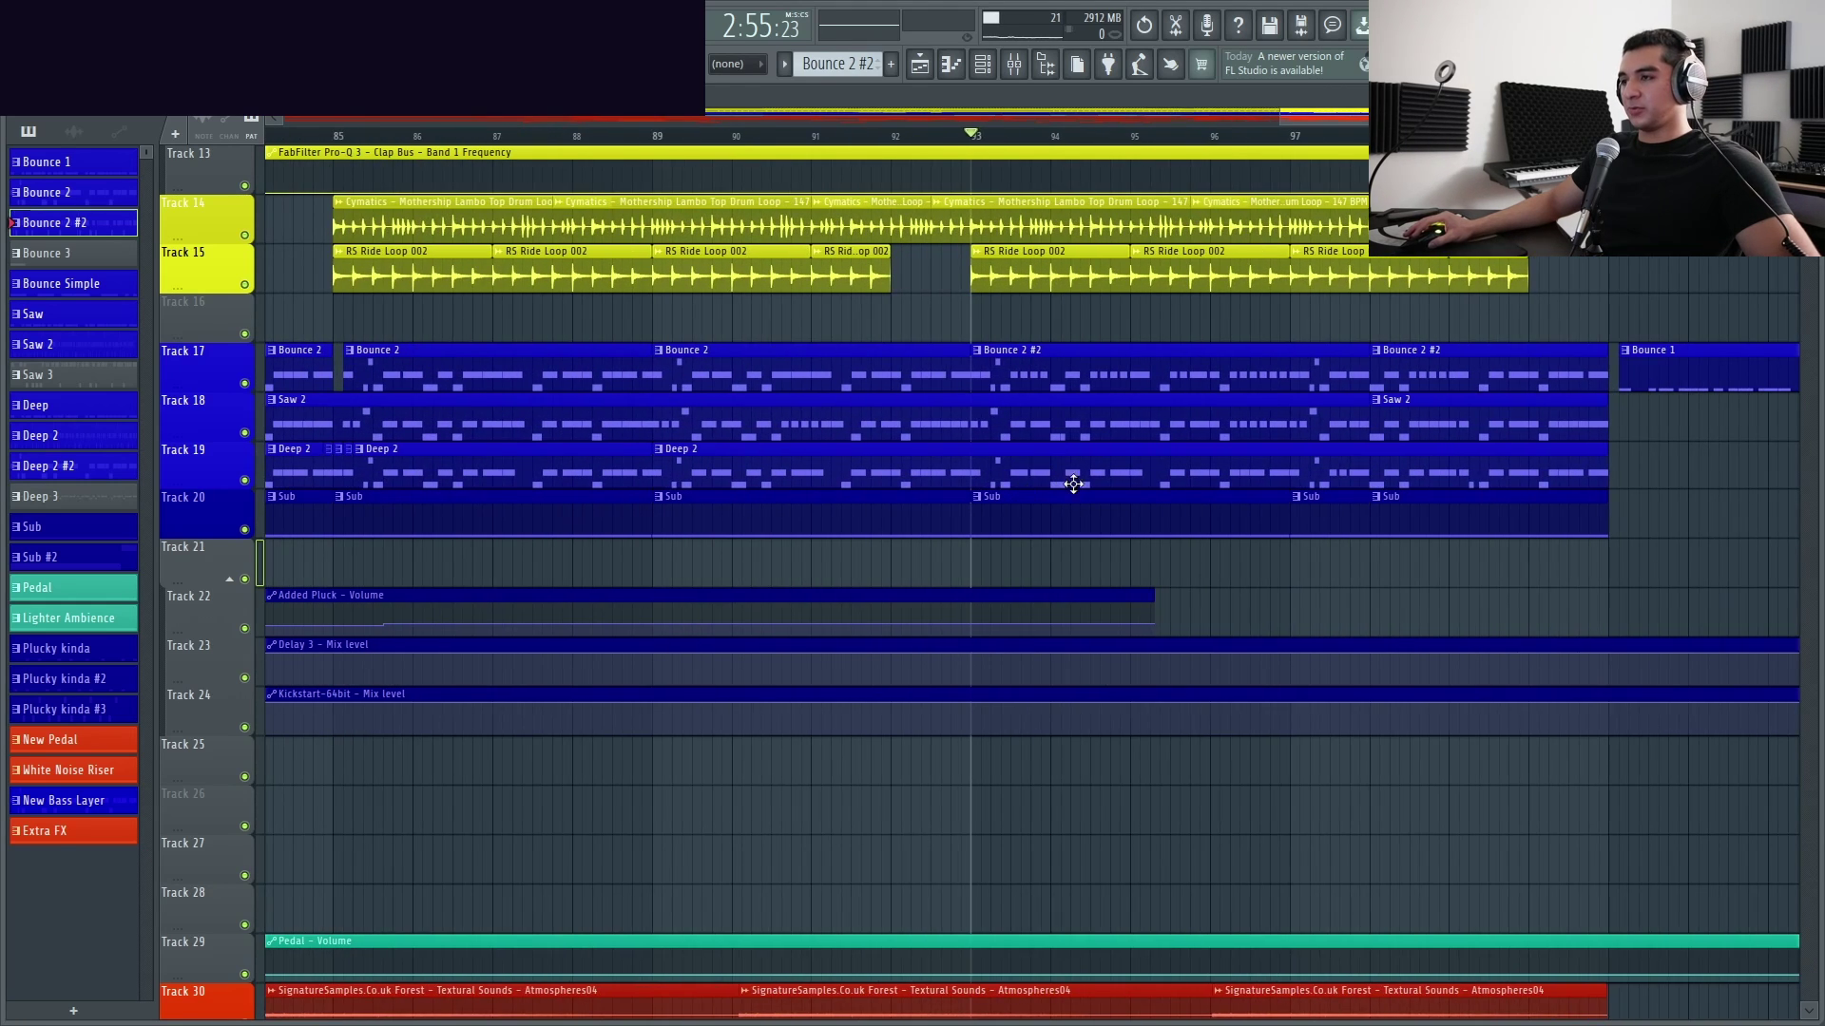
scroll(676, 497, "up", 2)
scroll(973, 507, "up", 1)
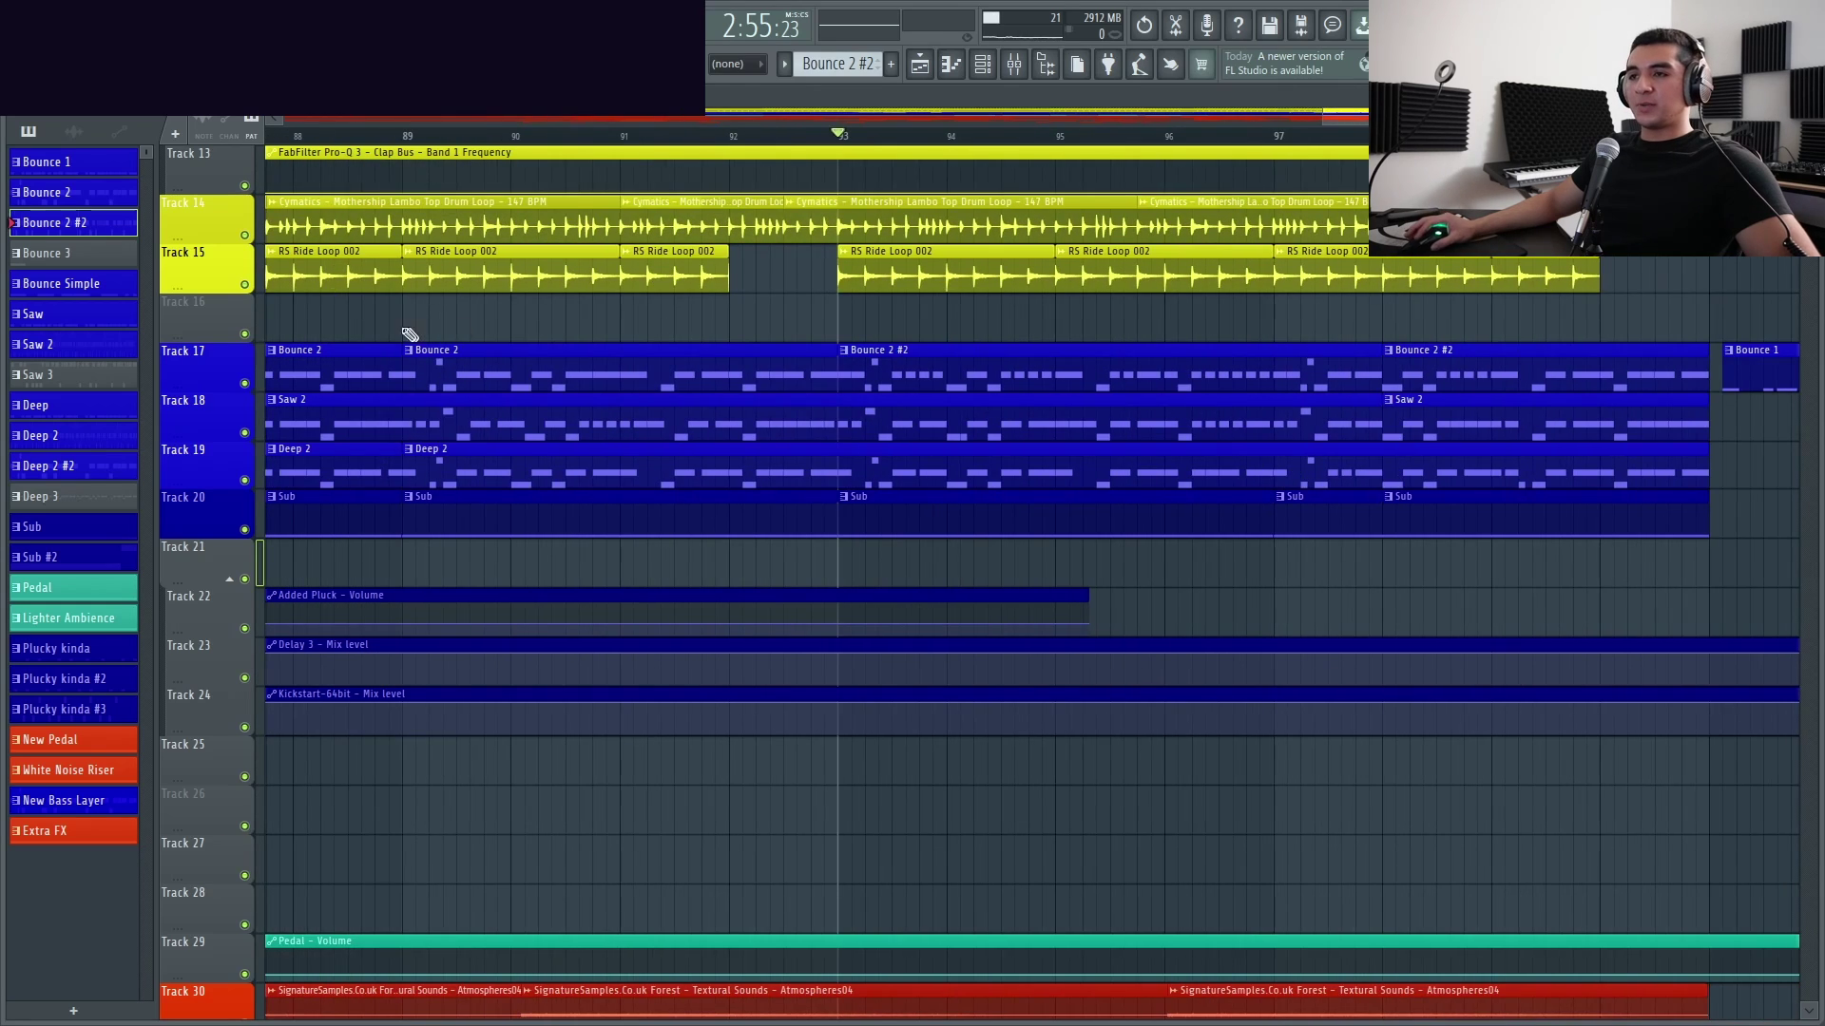
scroll(603, 375, "right", 2)
scroll(856, 366, "up", 1)
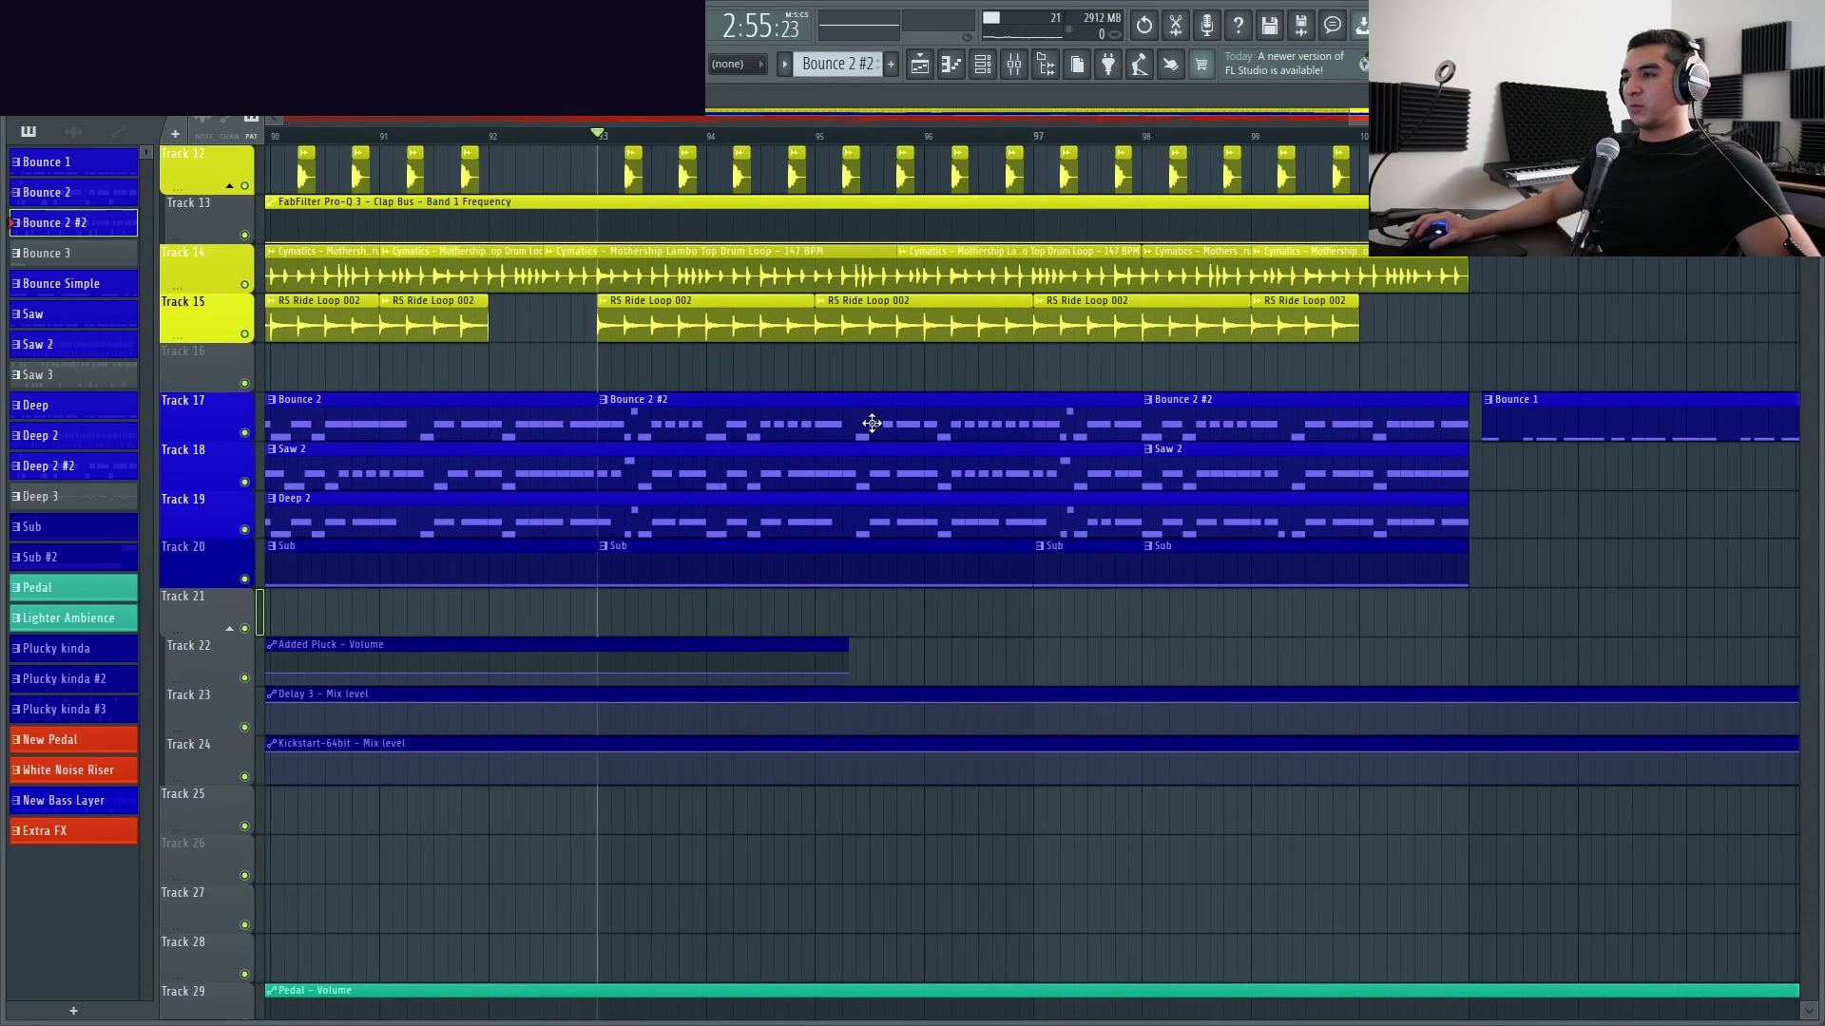
scroll(665, 418, "down", 2)
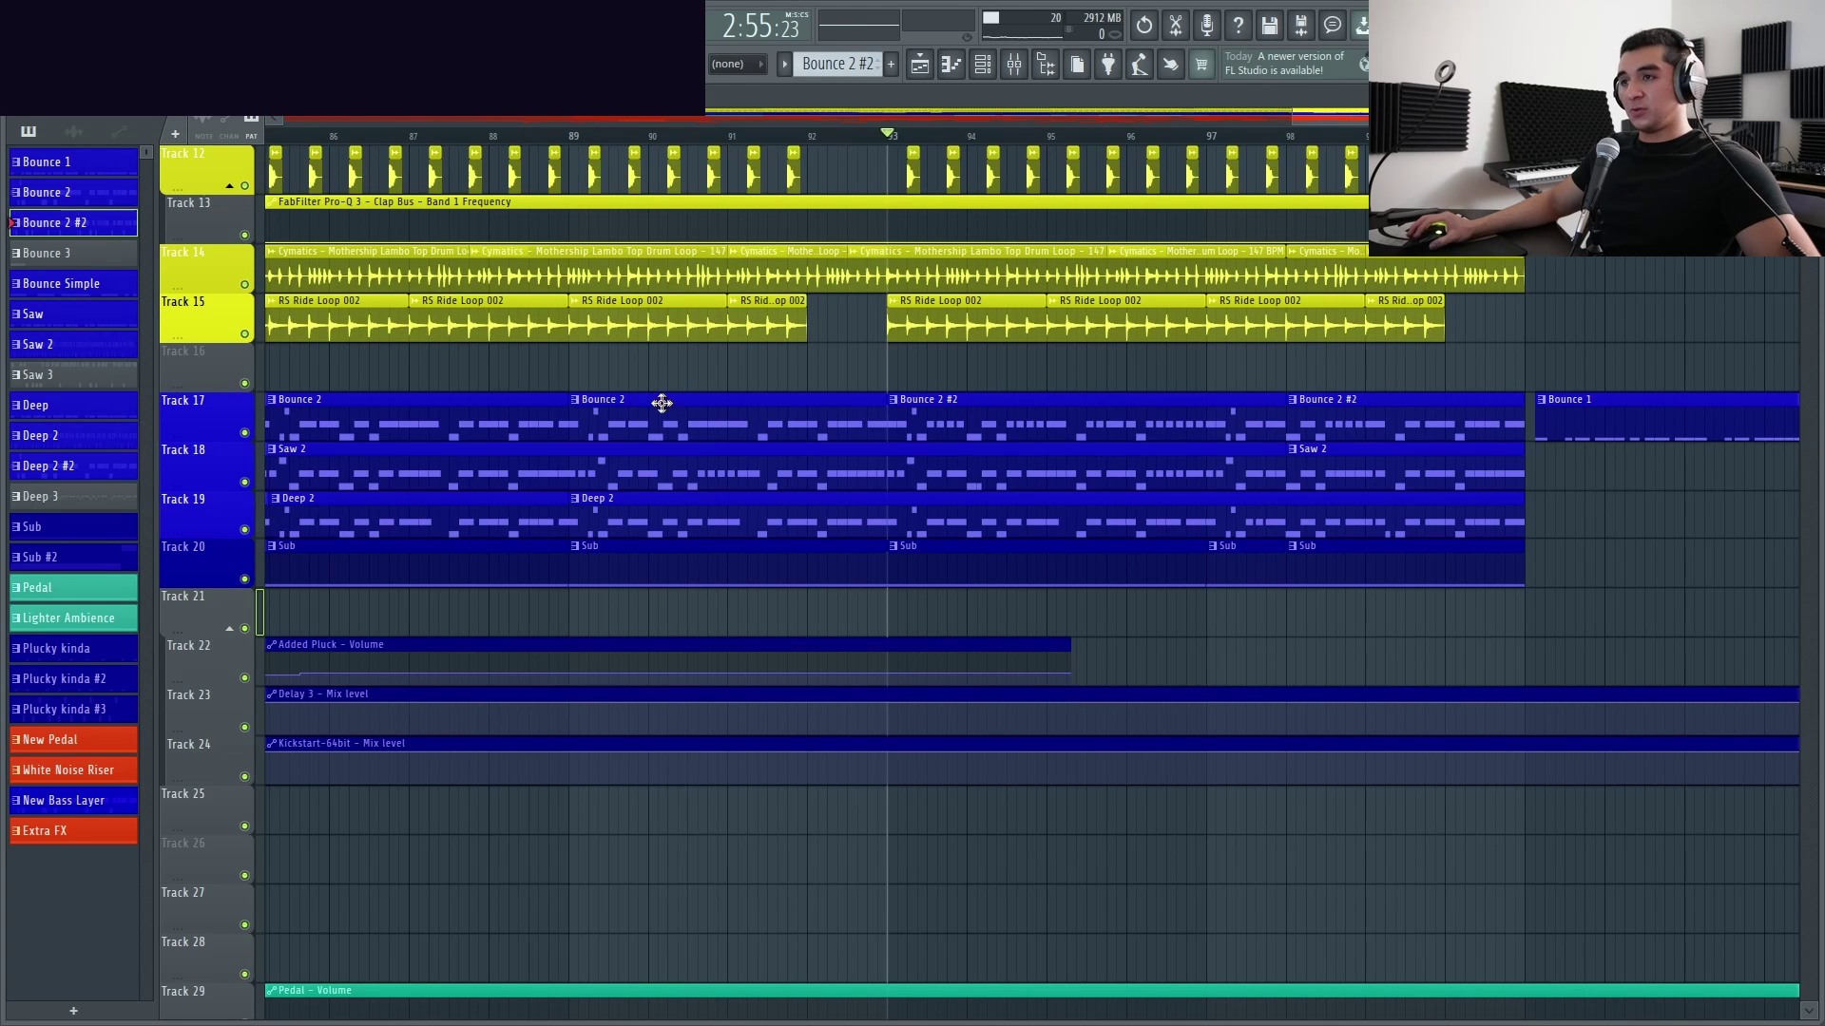
scroll(631, 408, "down", 3)
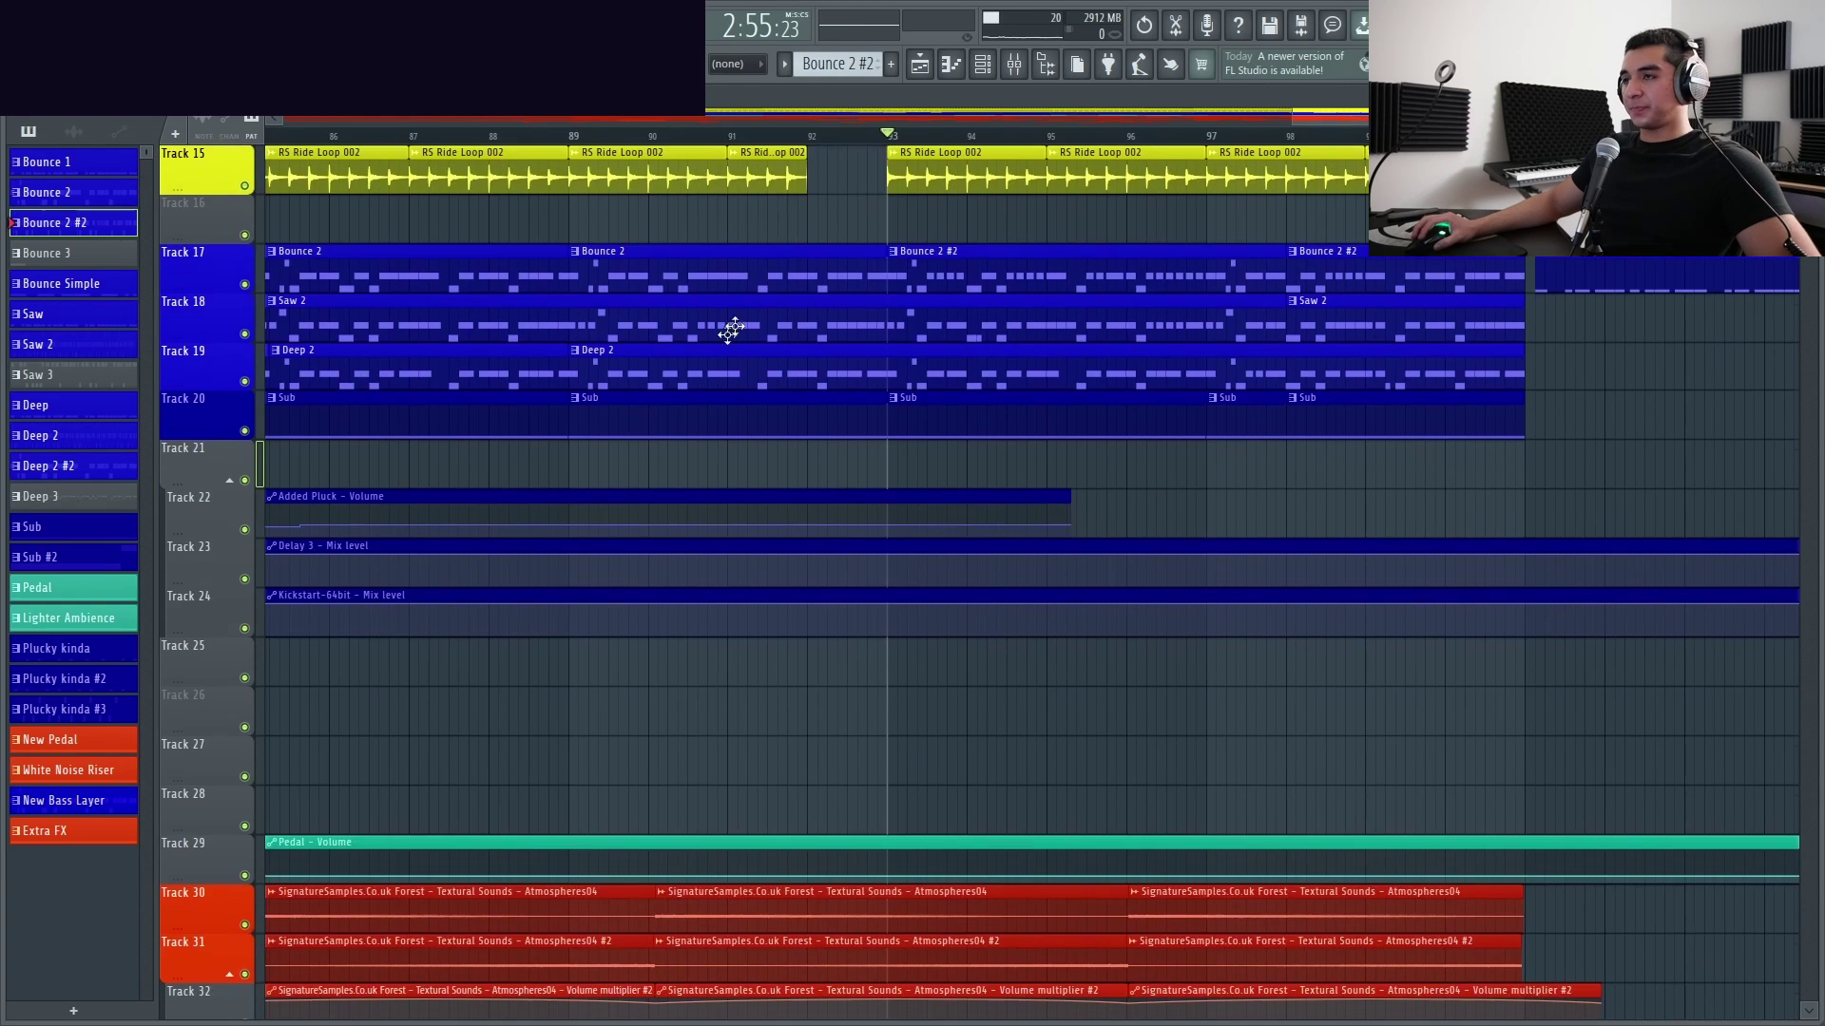
Play the second drop from about bar 91 through bar 100, following the Bounce 2 #2 variation, and stop playback
scroll(766, 162, "up", 6)
left_click(756, 136)
key("space")
scroll(966, 558, "up", 2)
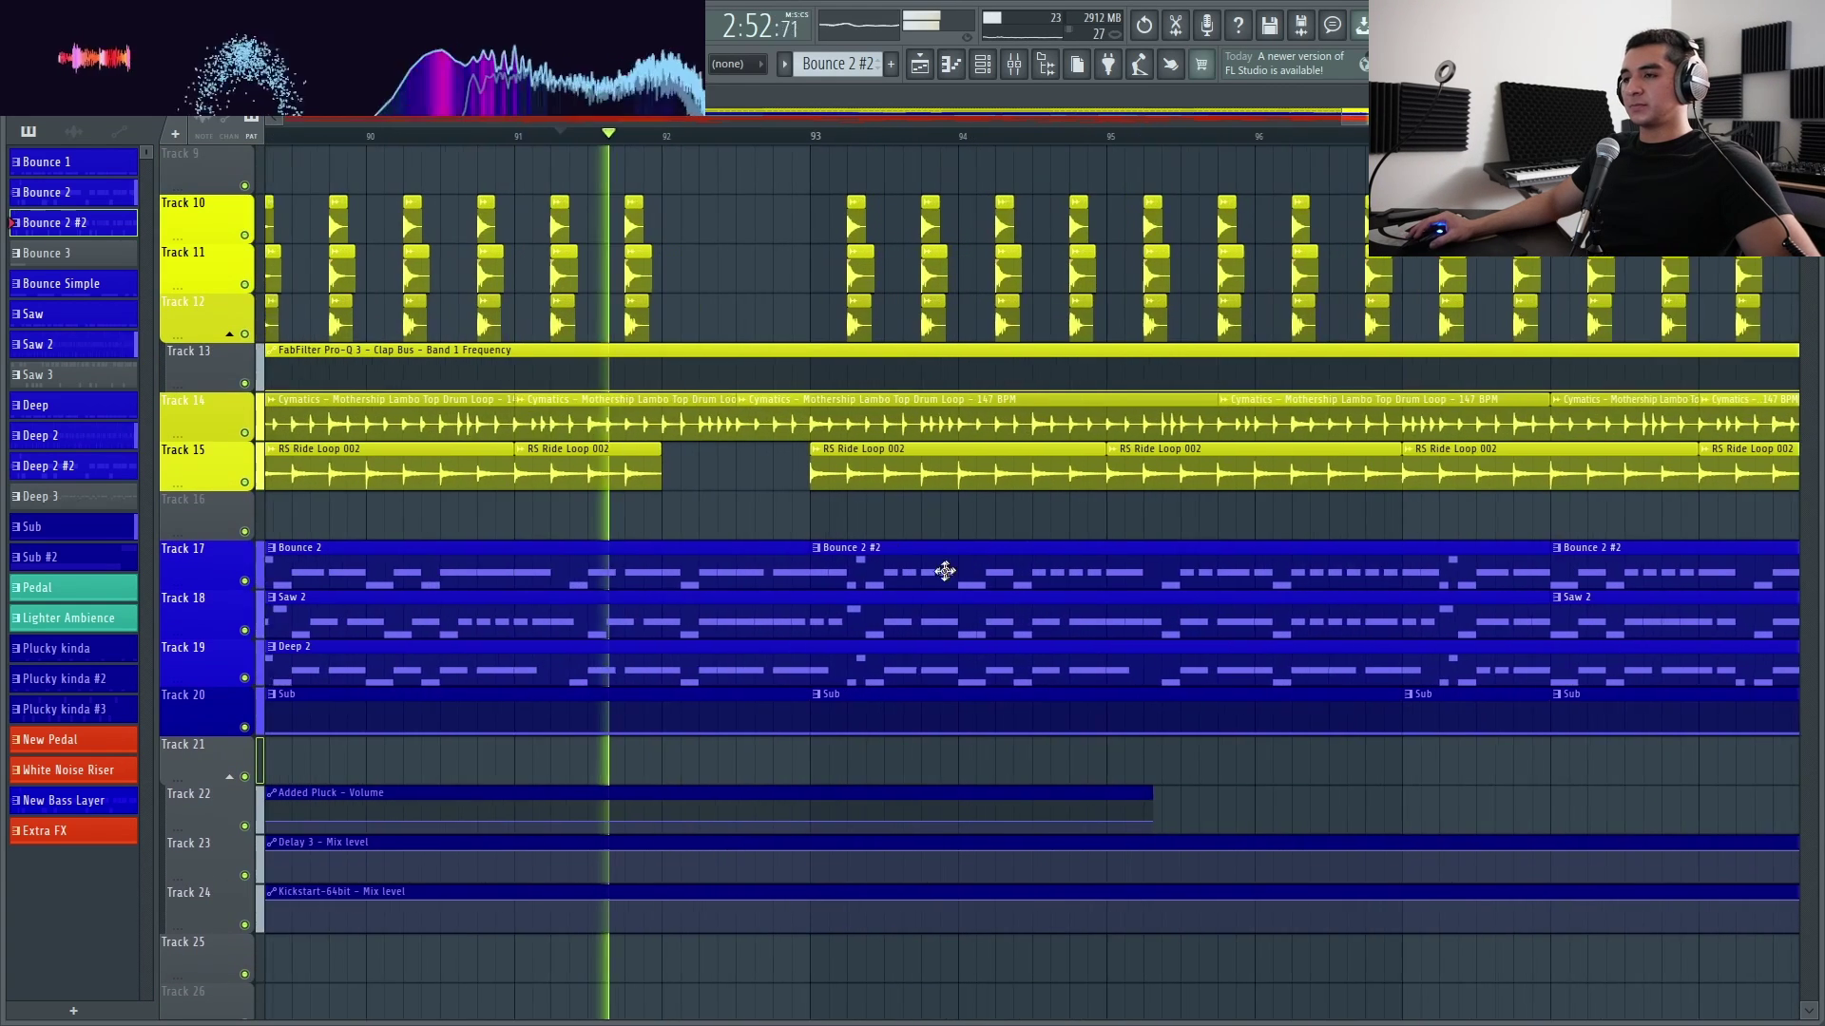
scroll(782, 676, "down", 1)
scroll(771, 670, "up", 2)
scroll(771, 670, "down", 2)
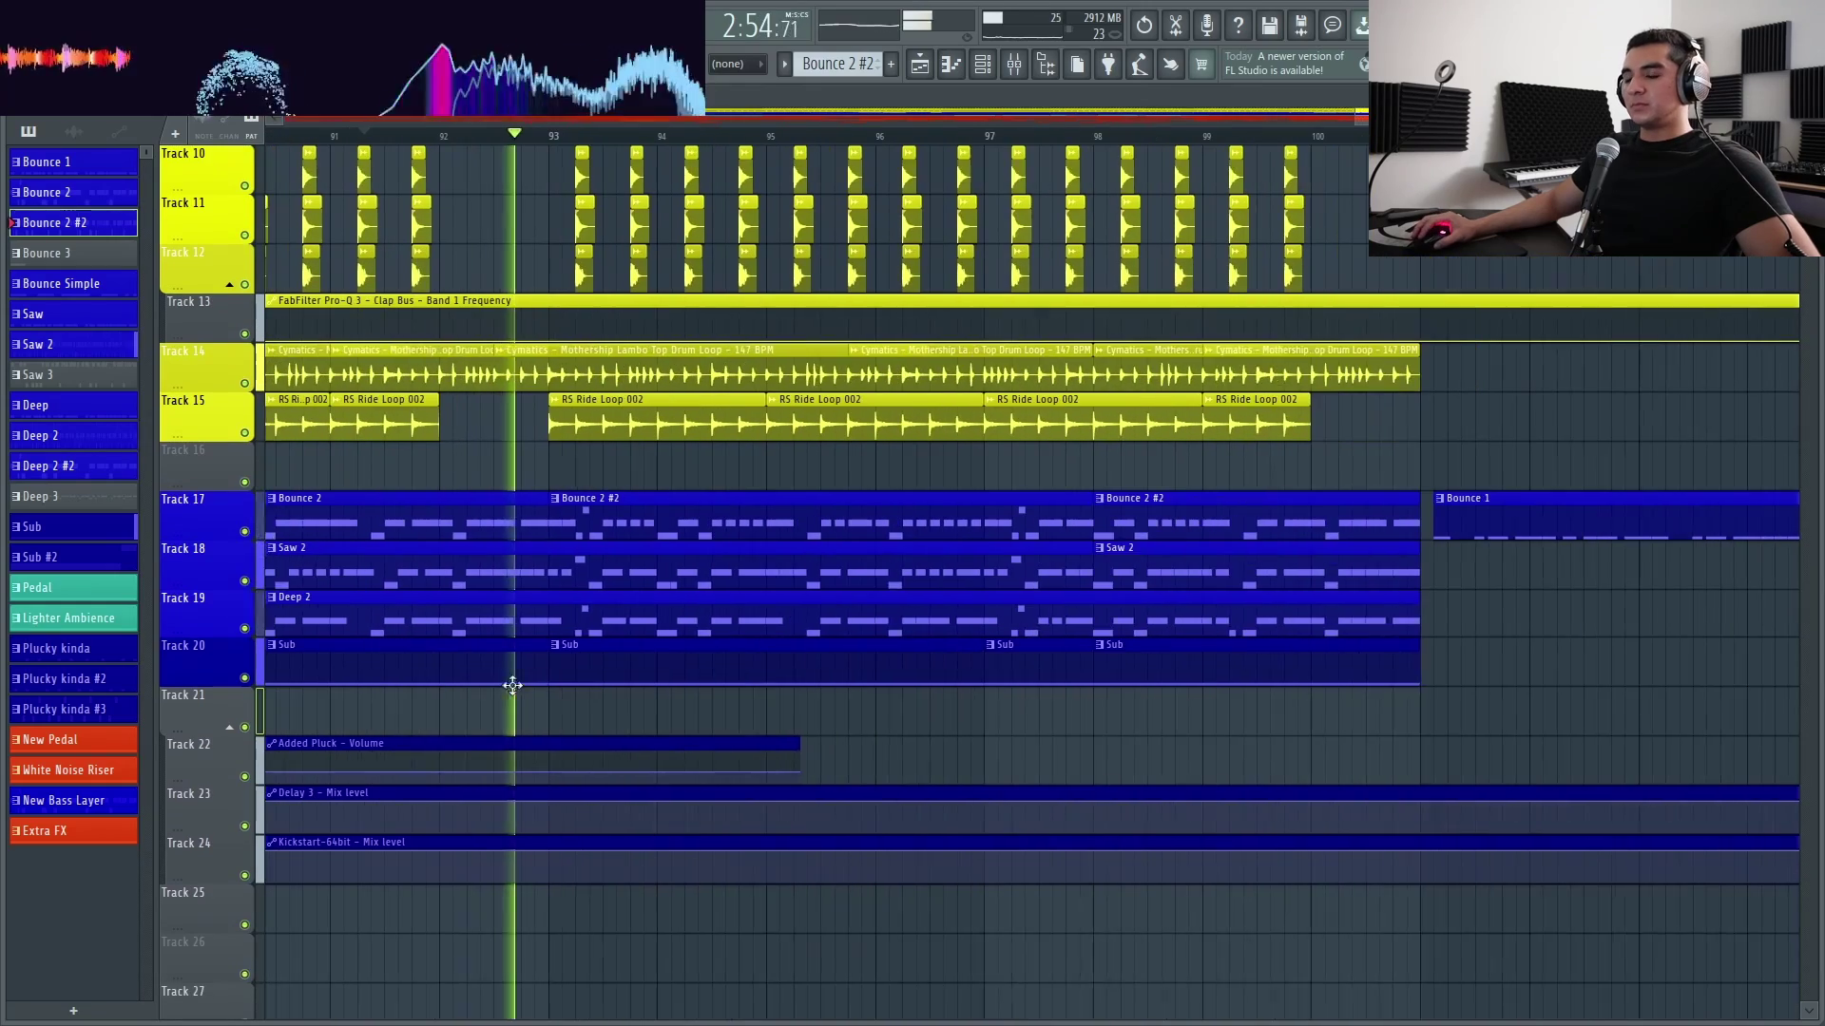
scroll(761, 684, "down", 1)
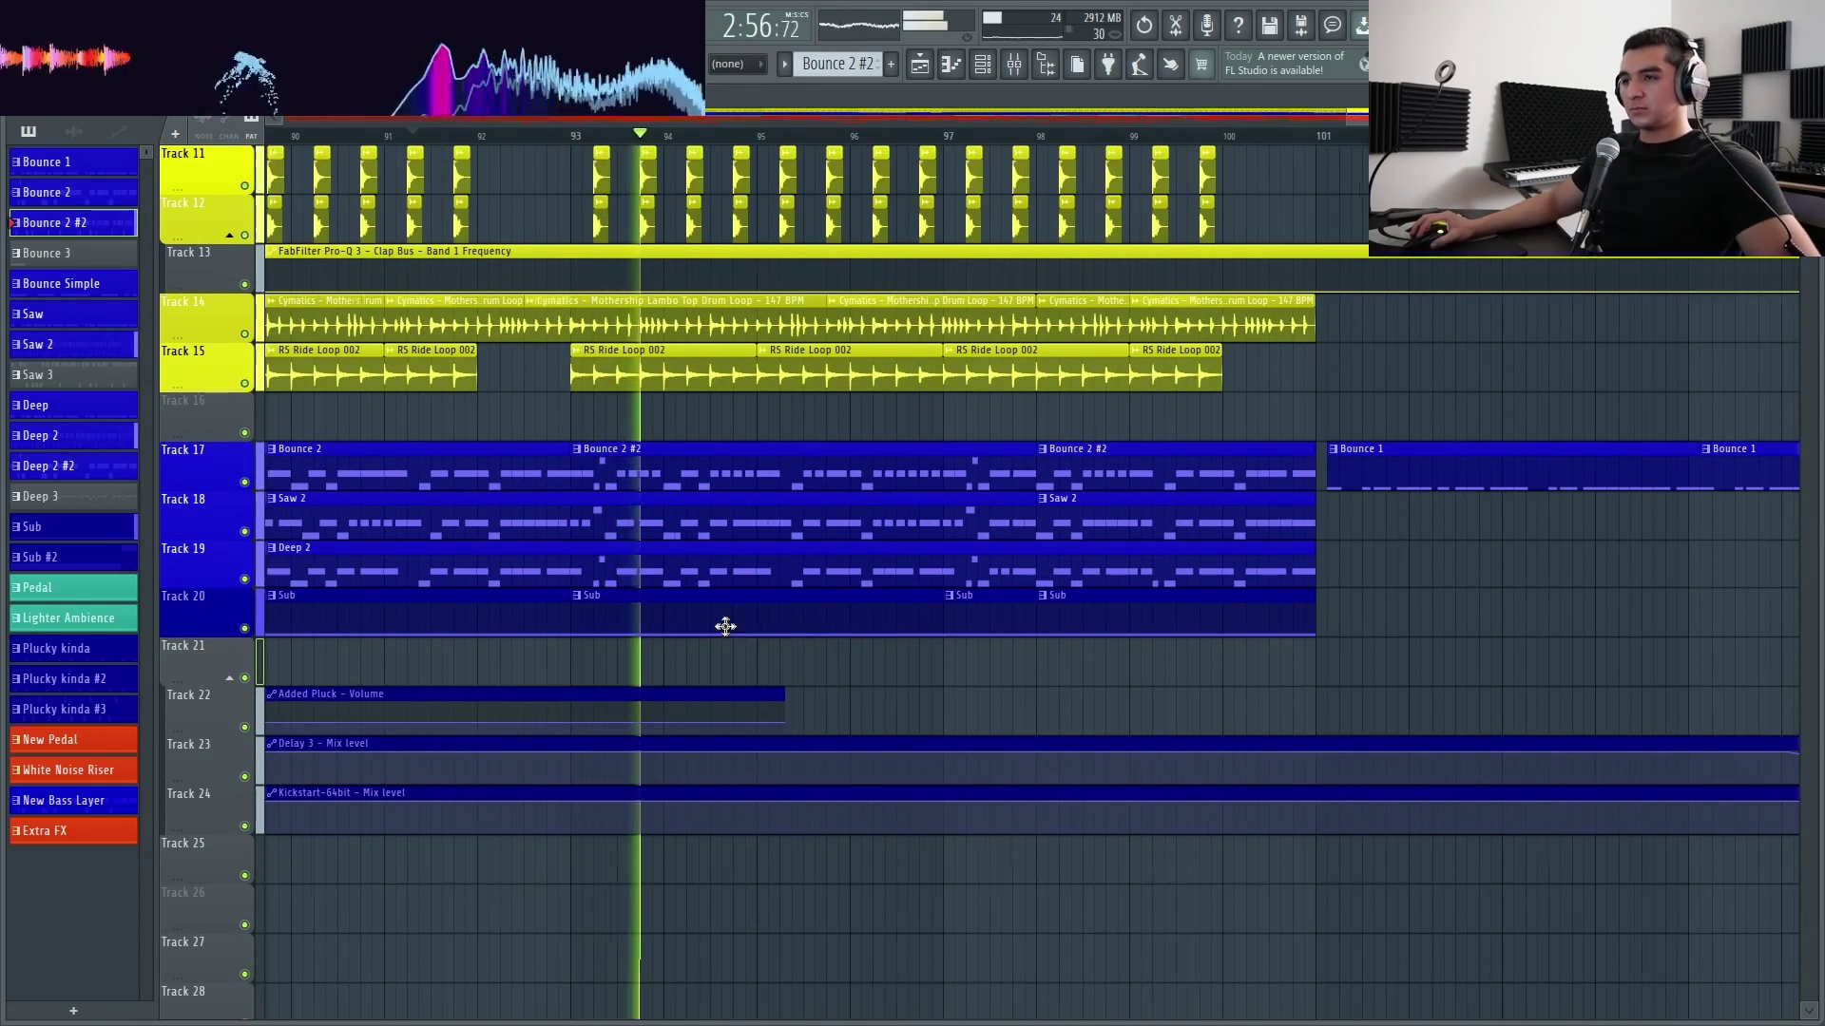
scroll(696, 457, "up", 2)
scroll(357, 578, "down", 2)
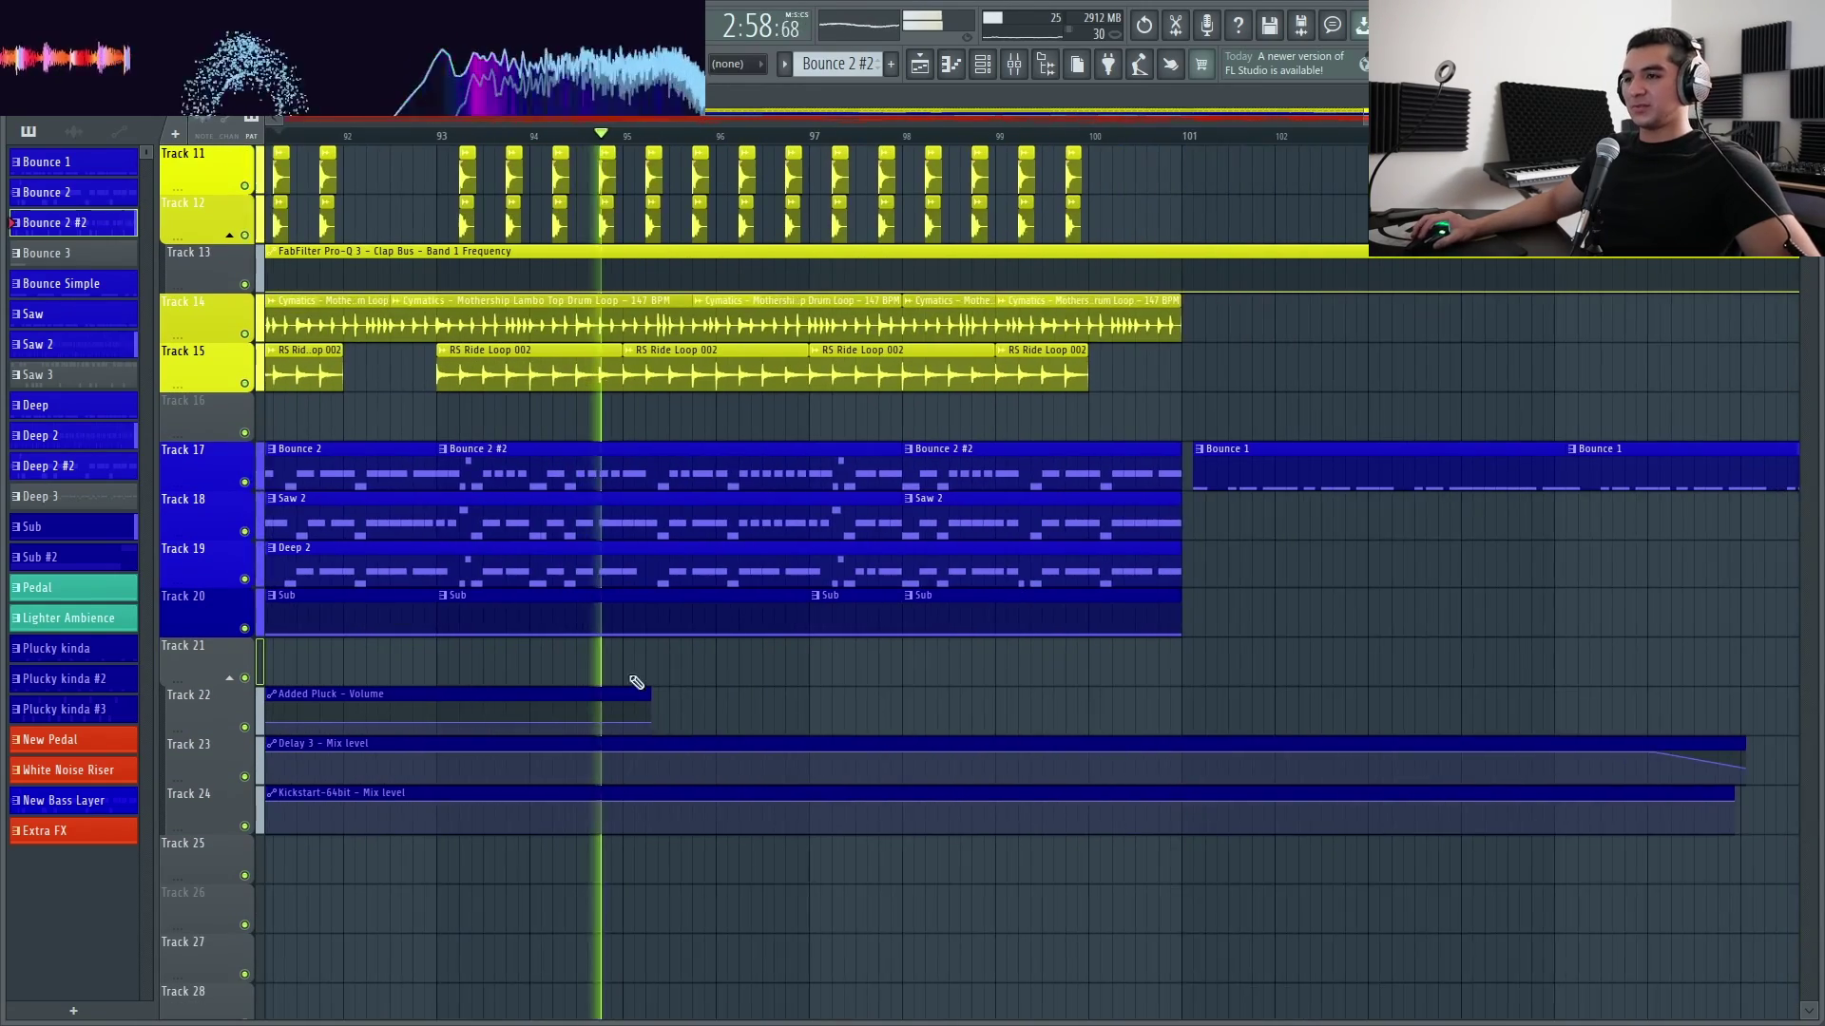
scroll(766, 725, "up", 3)
scroll(456, 570, "down", 1)
scroll(419, 560, "down", 2)
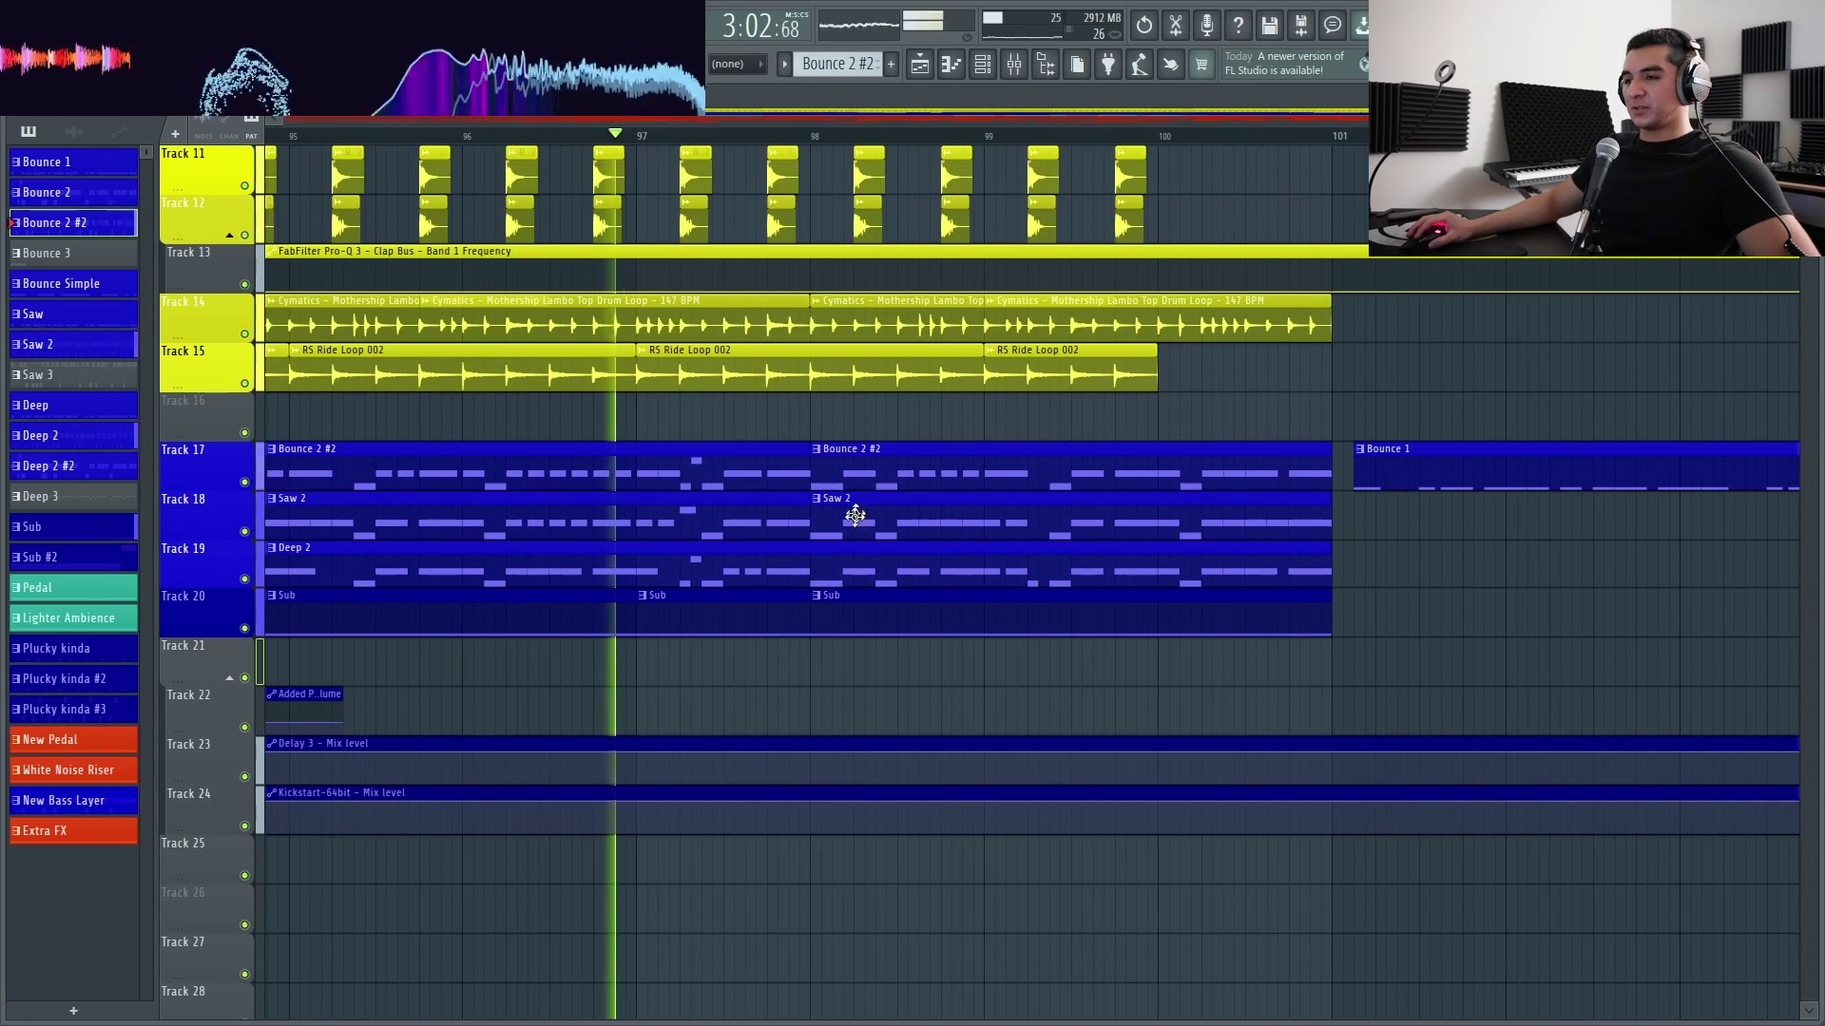
scroll(874, 713, "down", 1)
scroll(460, 681, "up", 2)
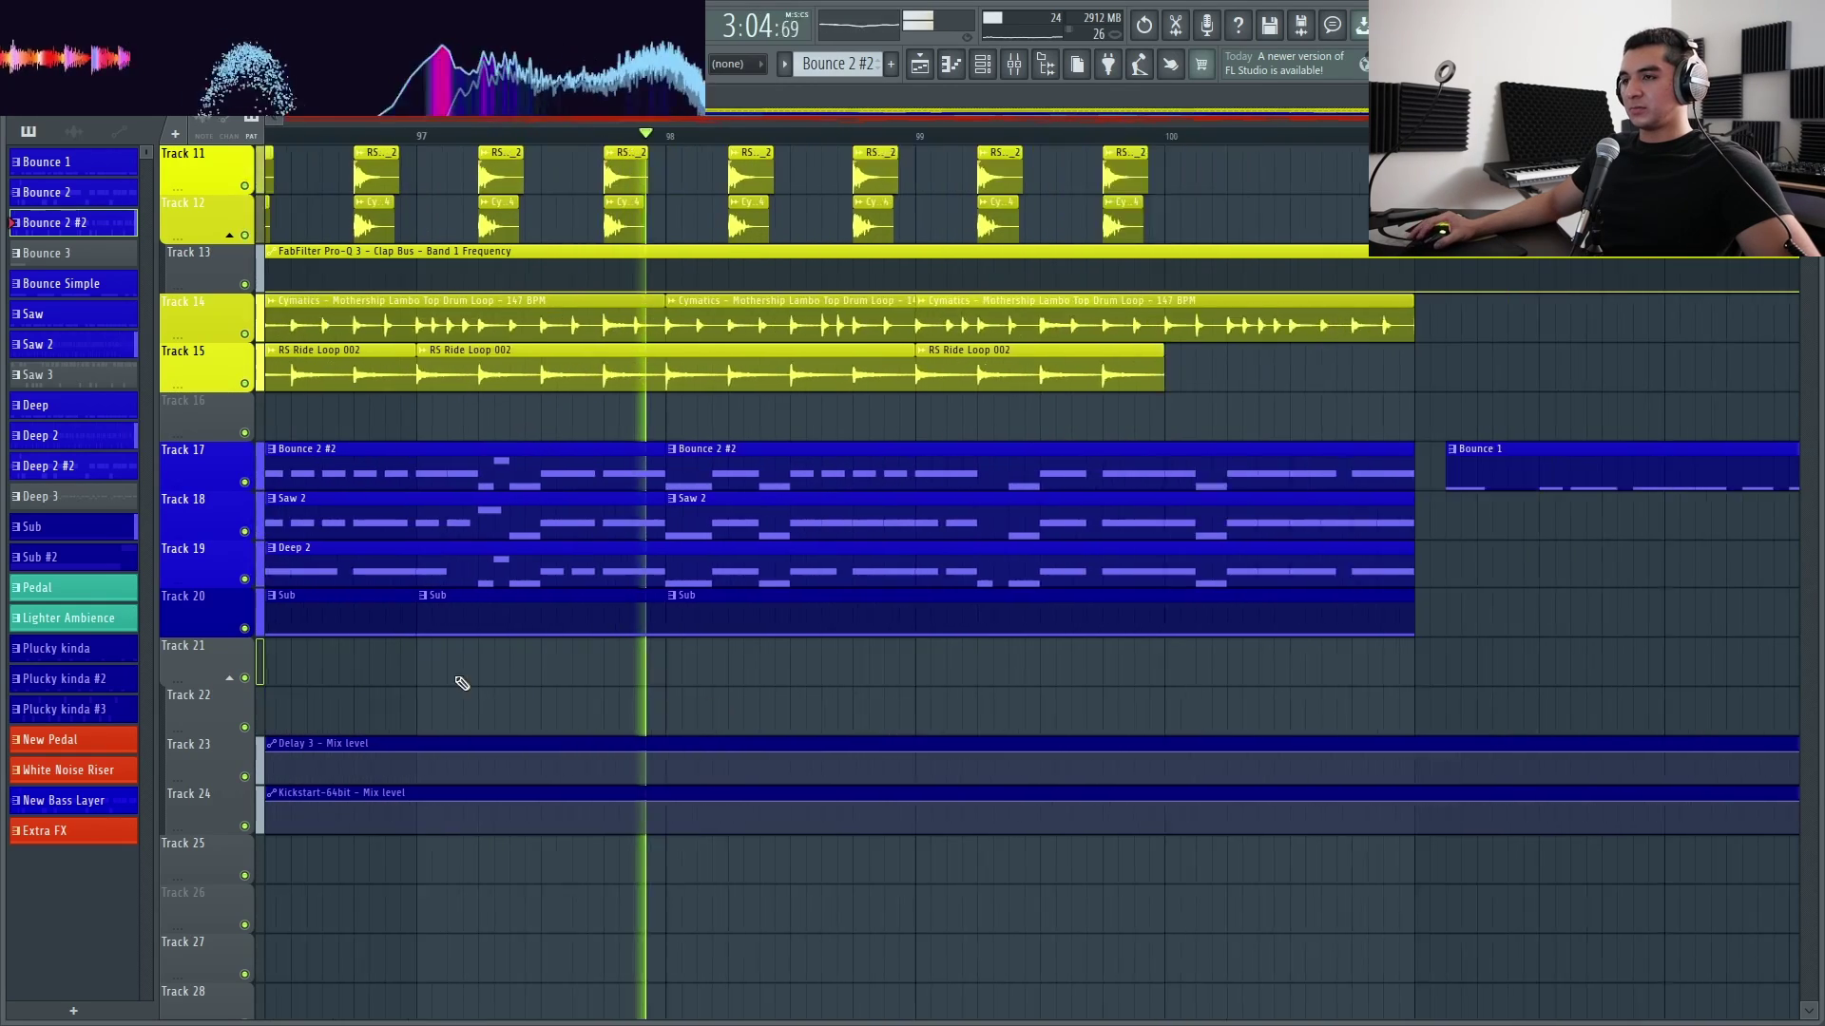
scroll(887, 681, "up", 1)
scroll(741, 672, "down", 2)
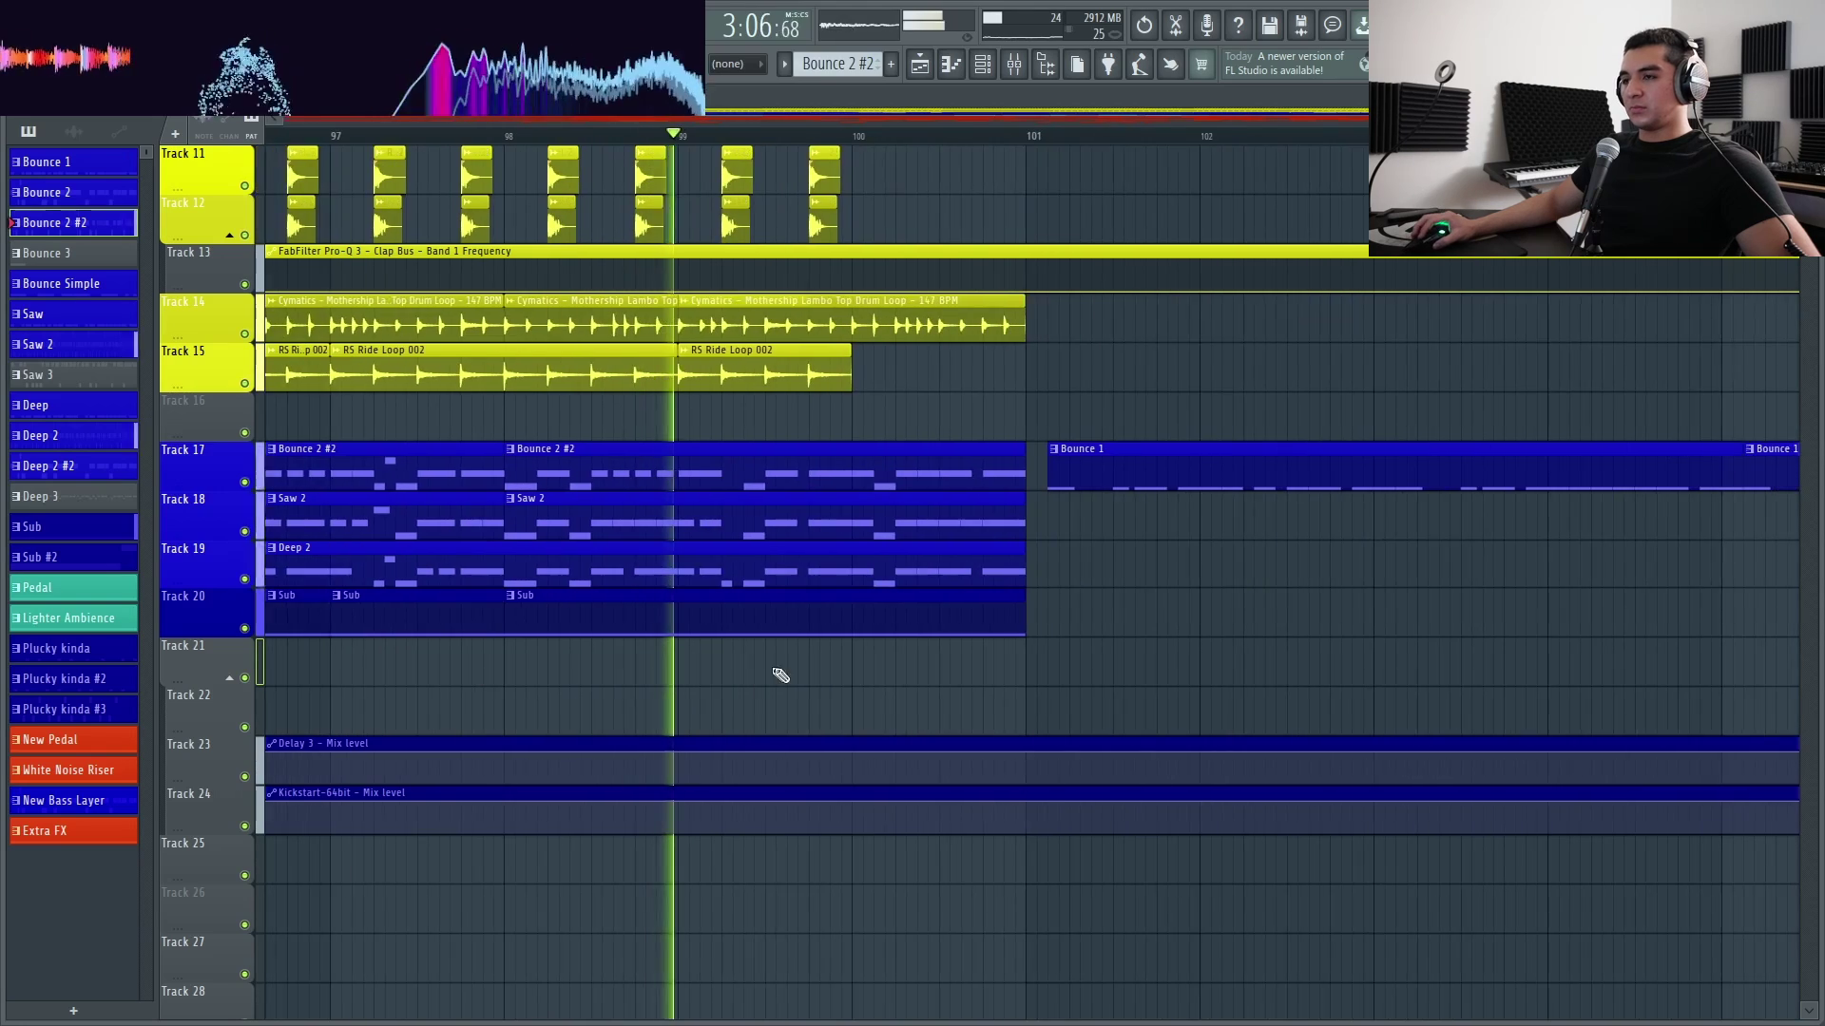
scroll(794, 675, "up", 2)
scroll(903, 674, "down", 1)
scroll(1045, 677, "down", 2)
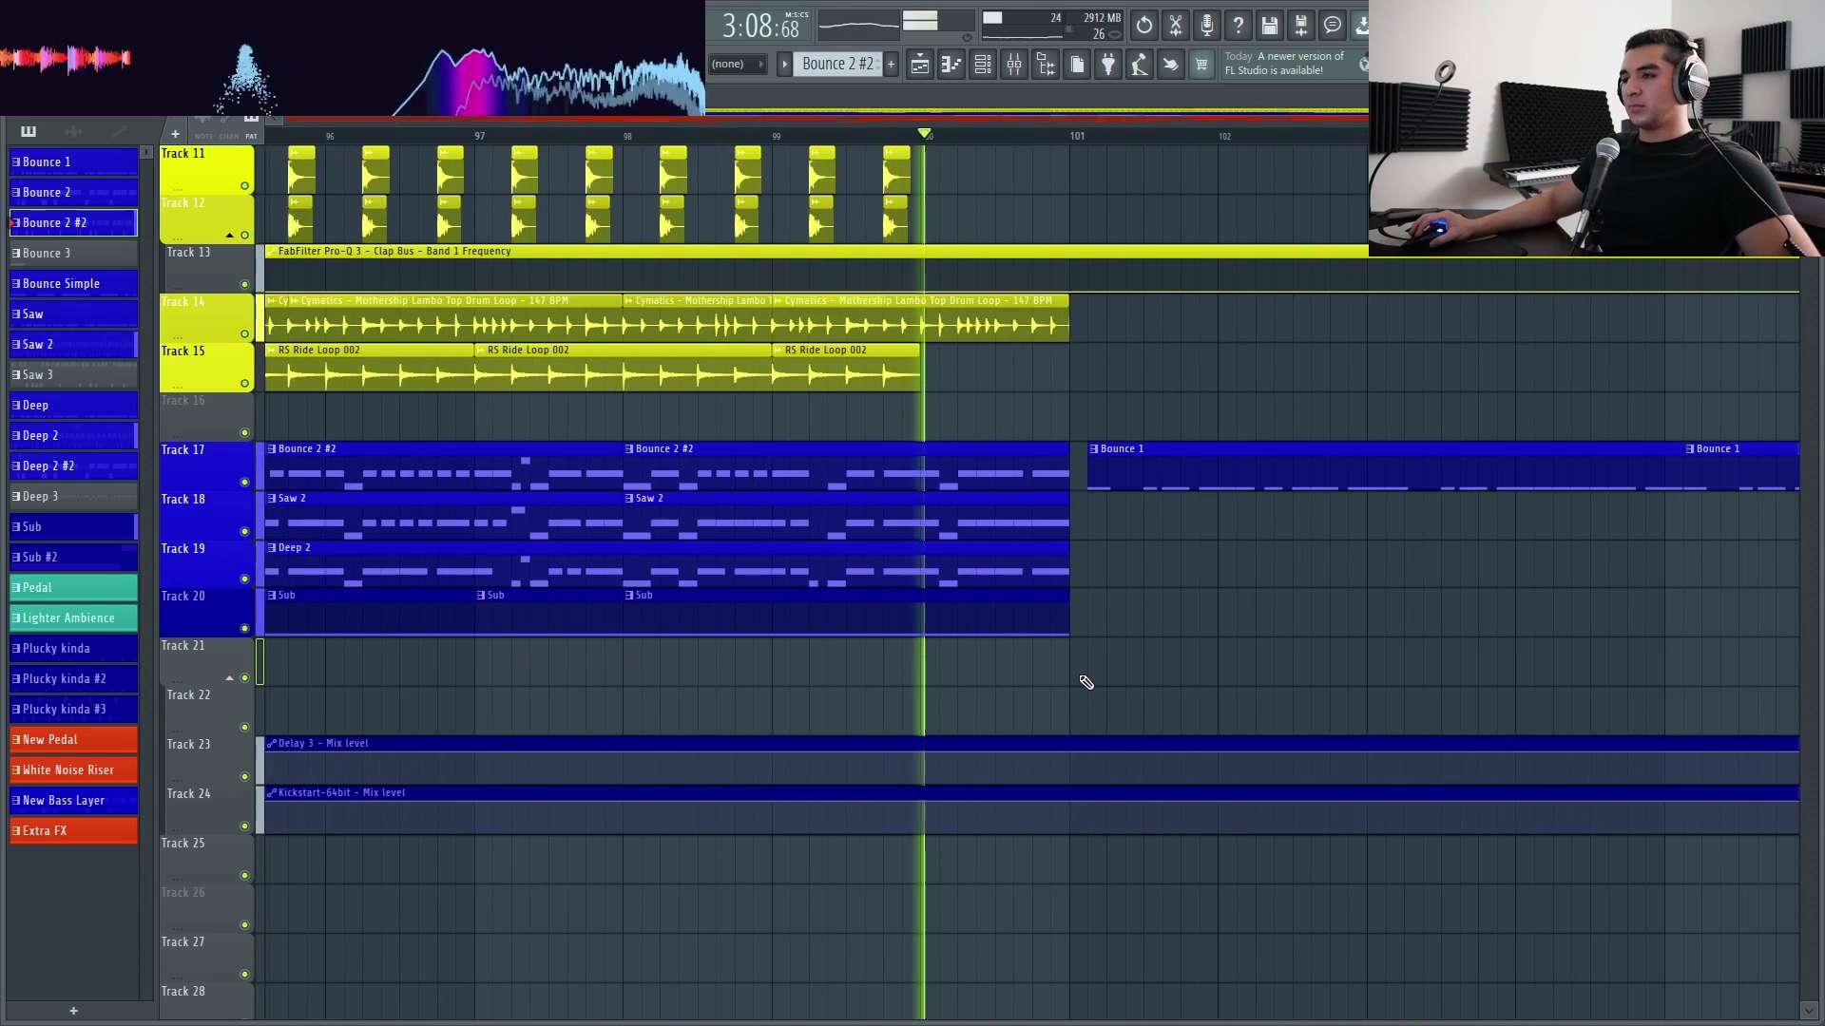
scroll(1055, 664, "up", 3)
key("space")
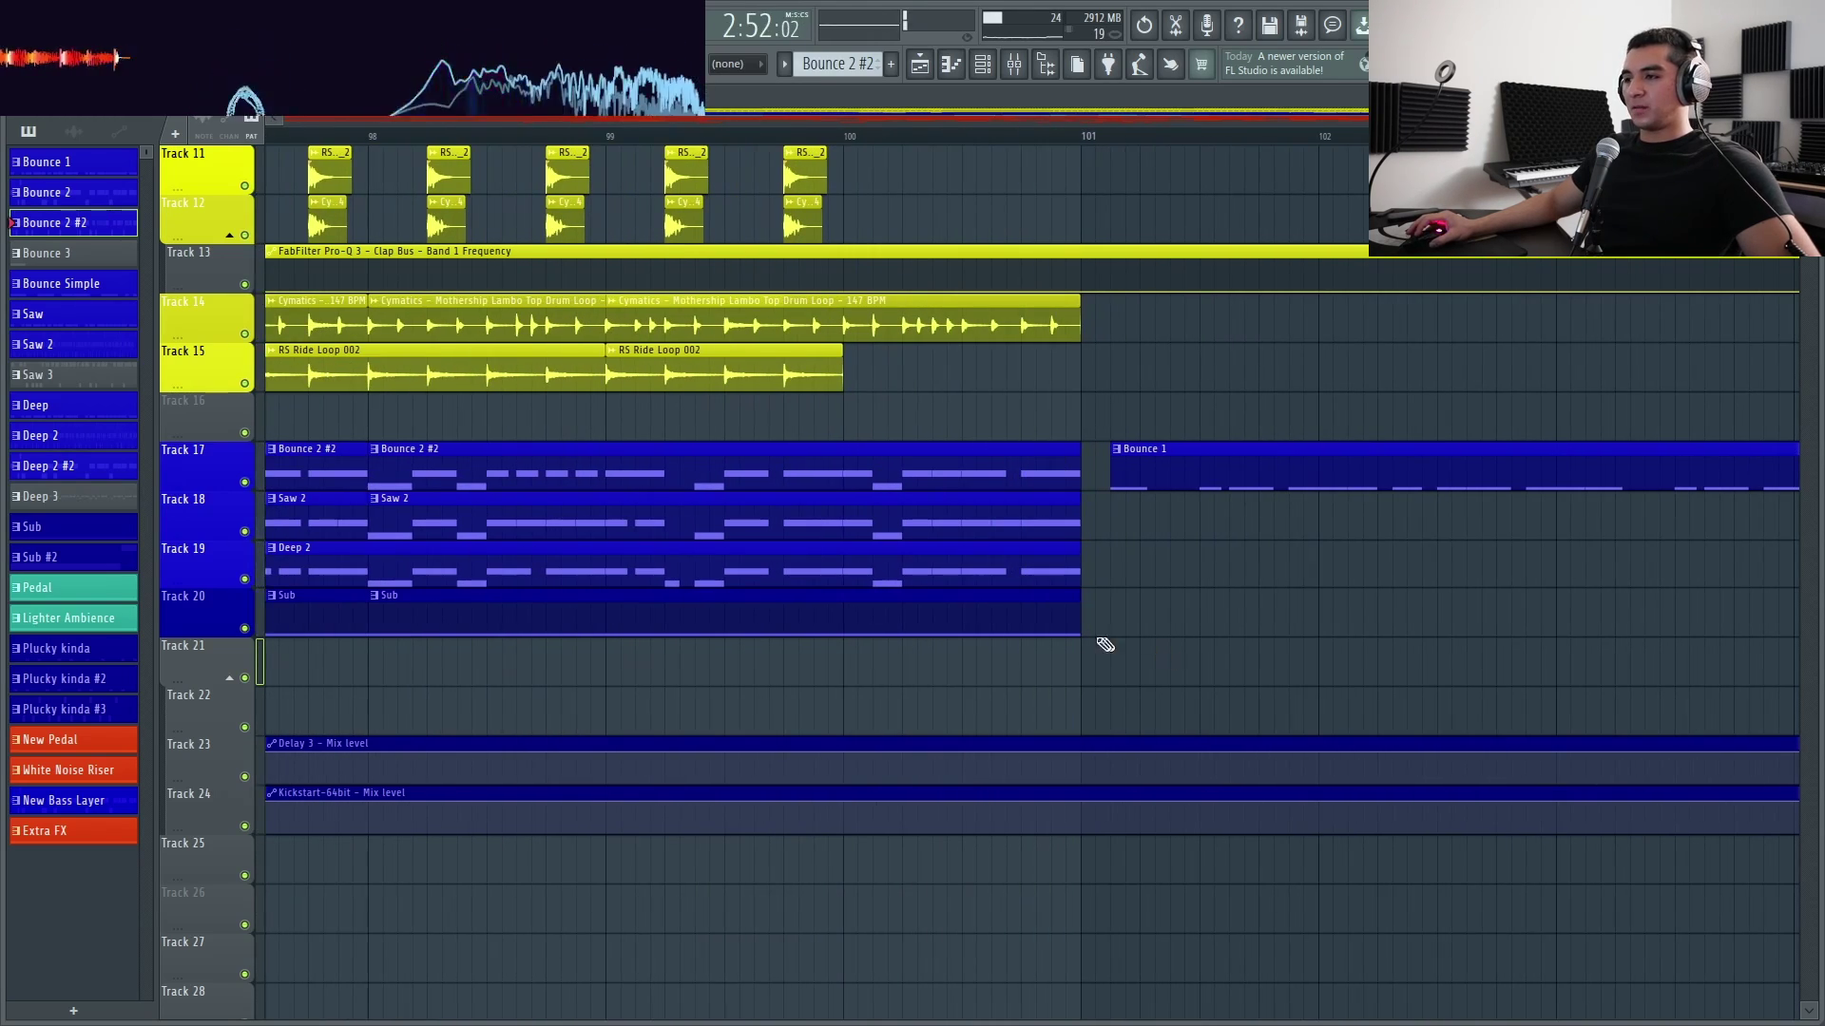
Examine the repeated Bounce 2 #2 and Saw 2 clips from bar 98 against those starting at bar 93
scroll(1093, 628, "down", 2)
scroll(998, 589, "up", 3)
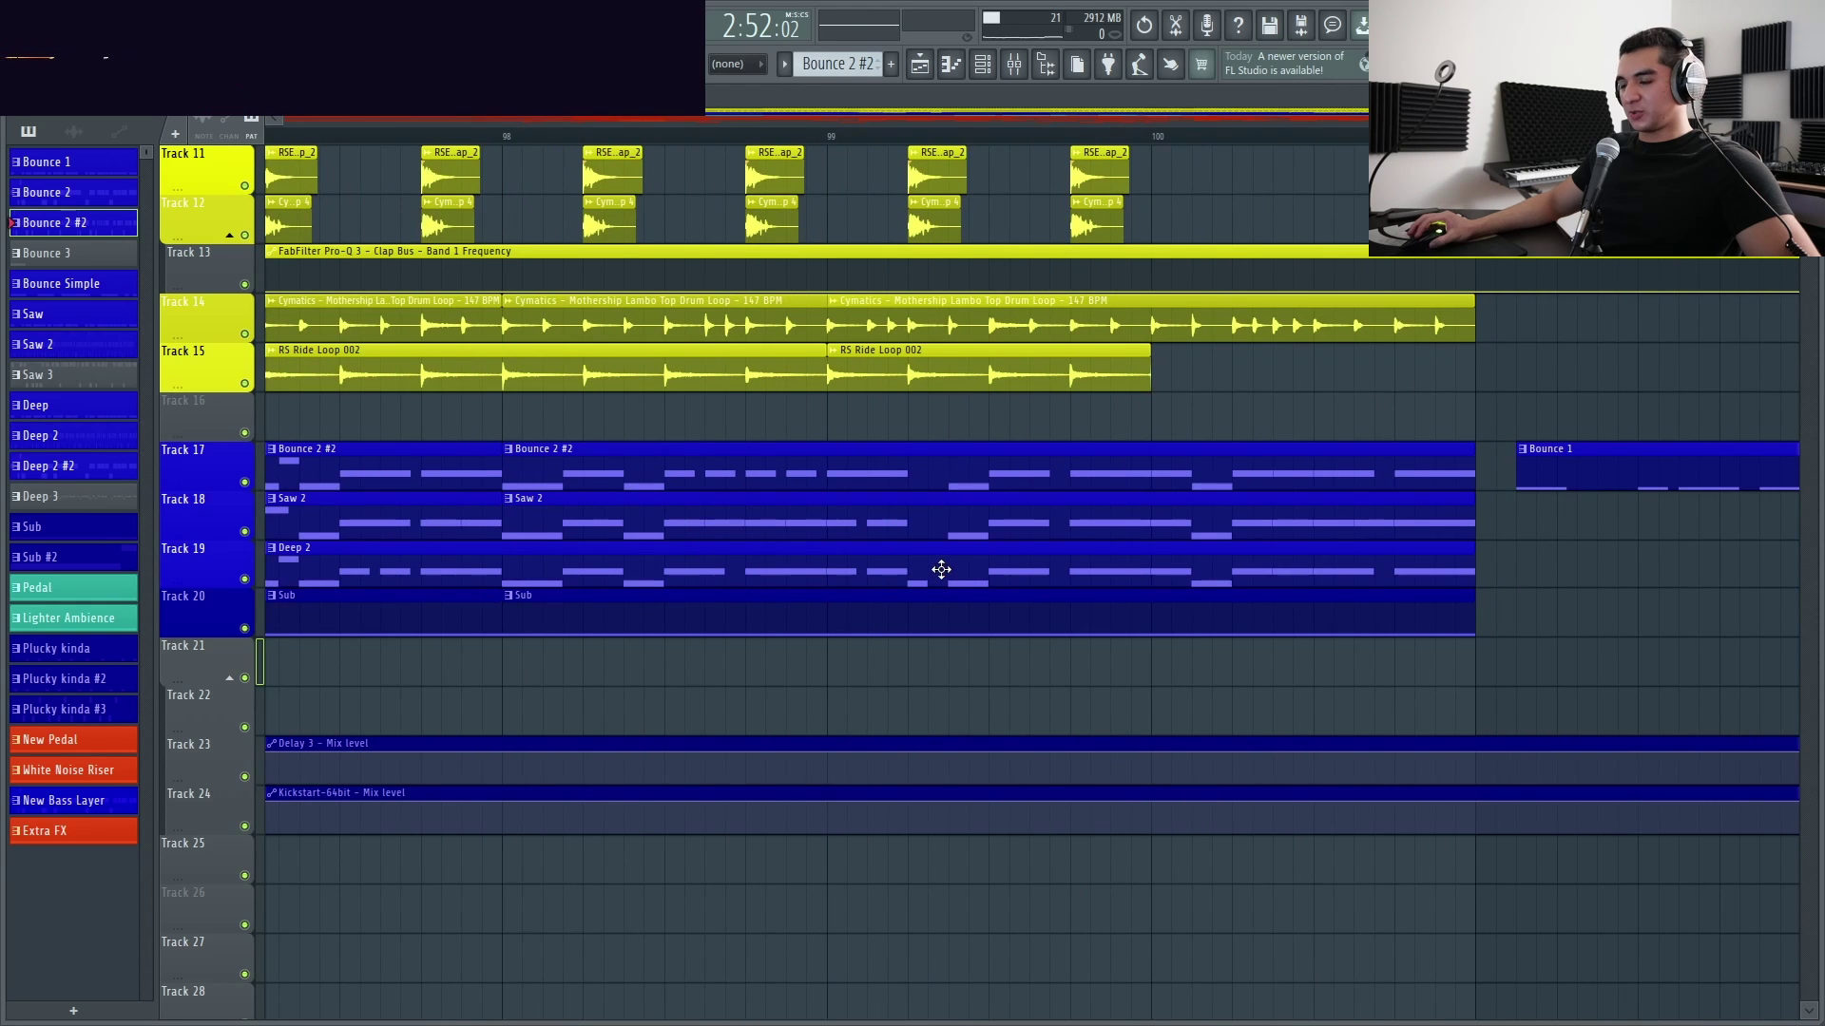
scroll(939, 573, "up", 2)
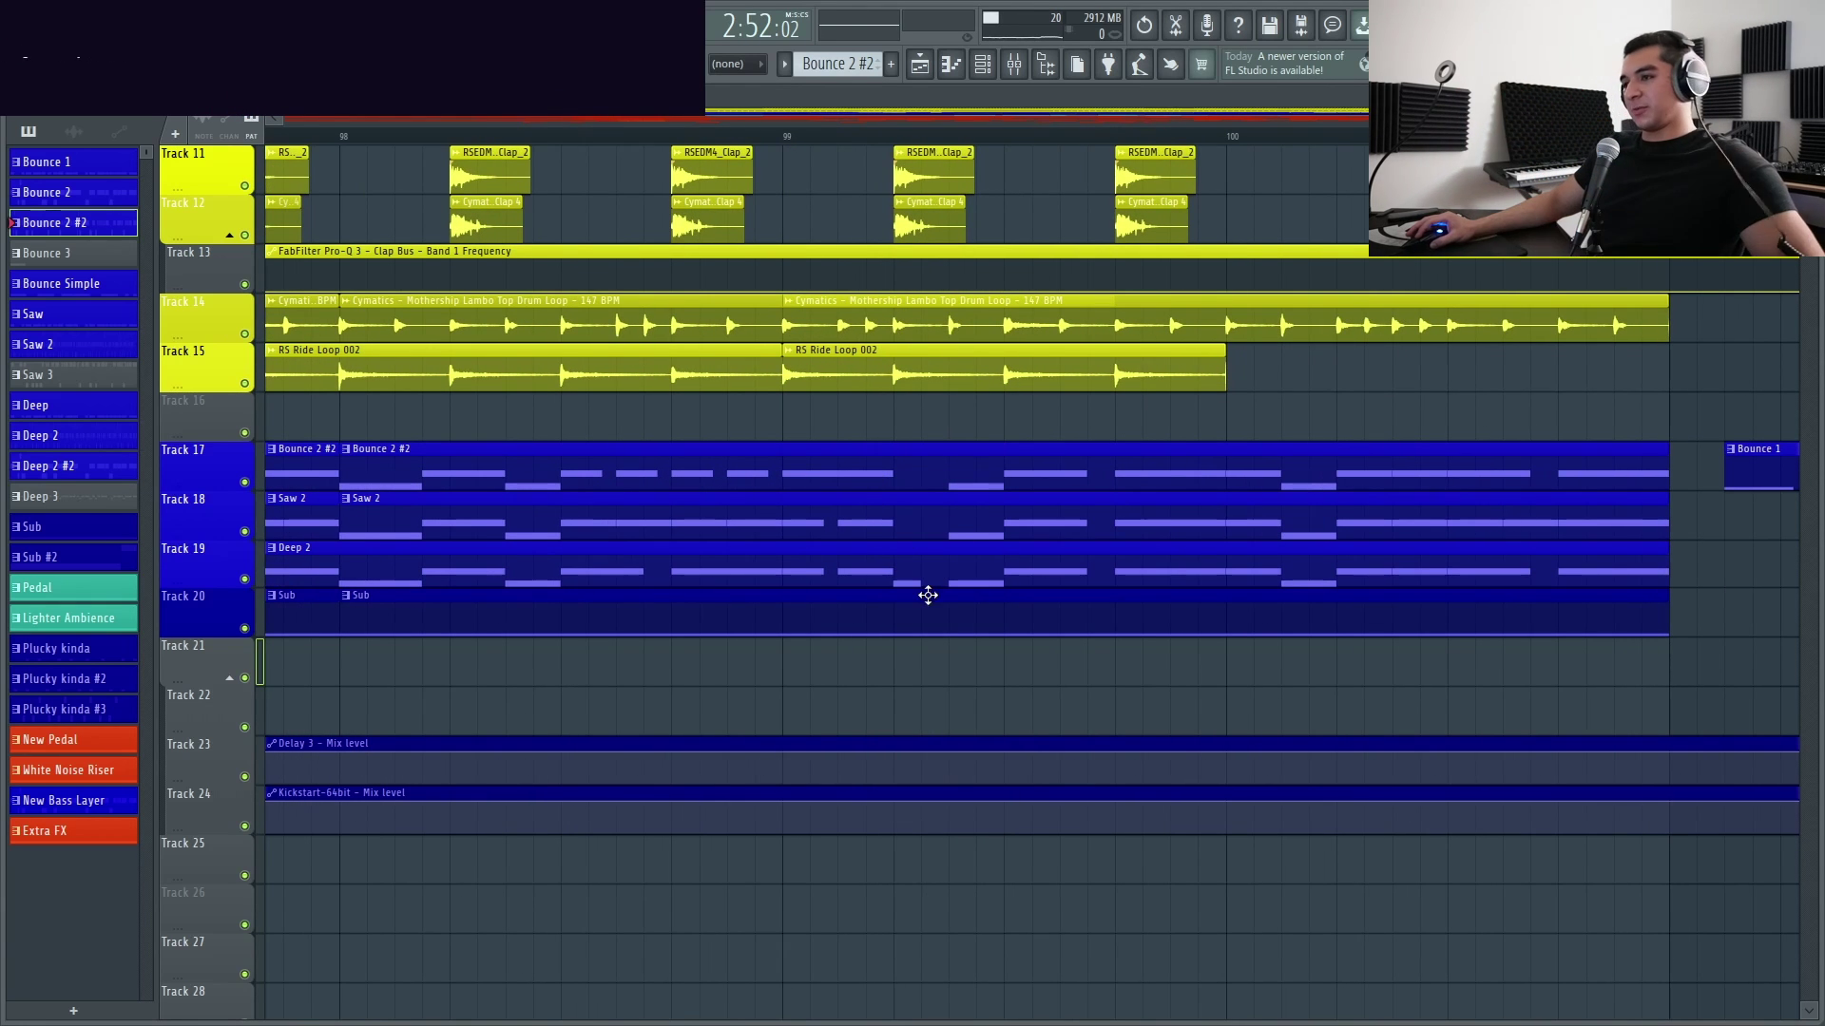
scroll(928, 594, "down", 8)
left_click(564, 139)
scroll(986, 656, "left", 2)
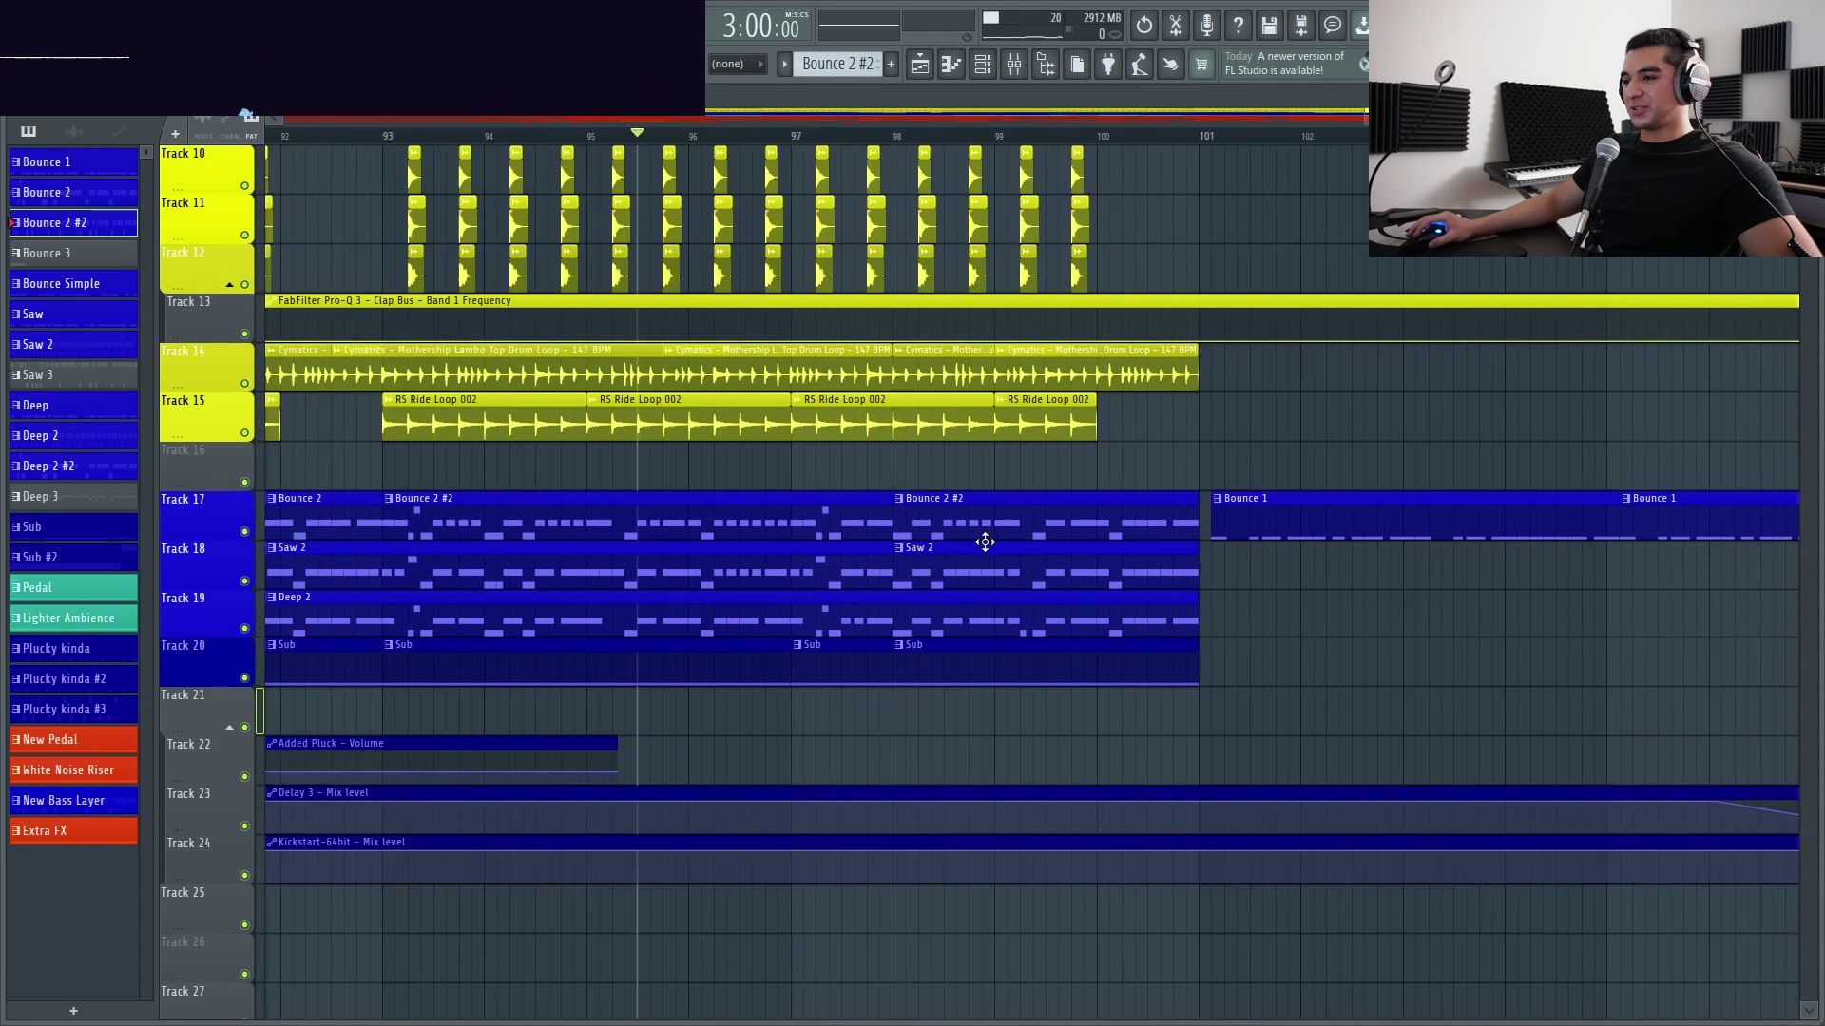
scroll(969, 665, "down", 3)
scroll(646, 427, "up", 2)
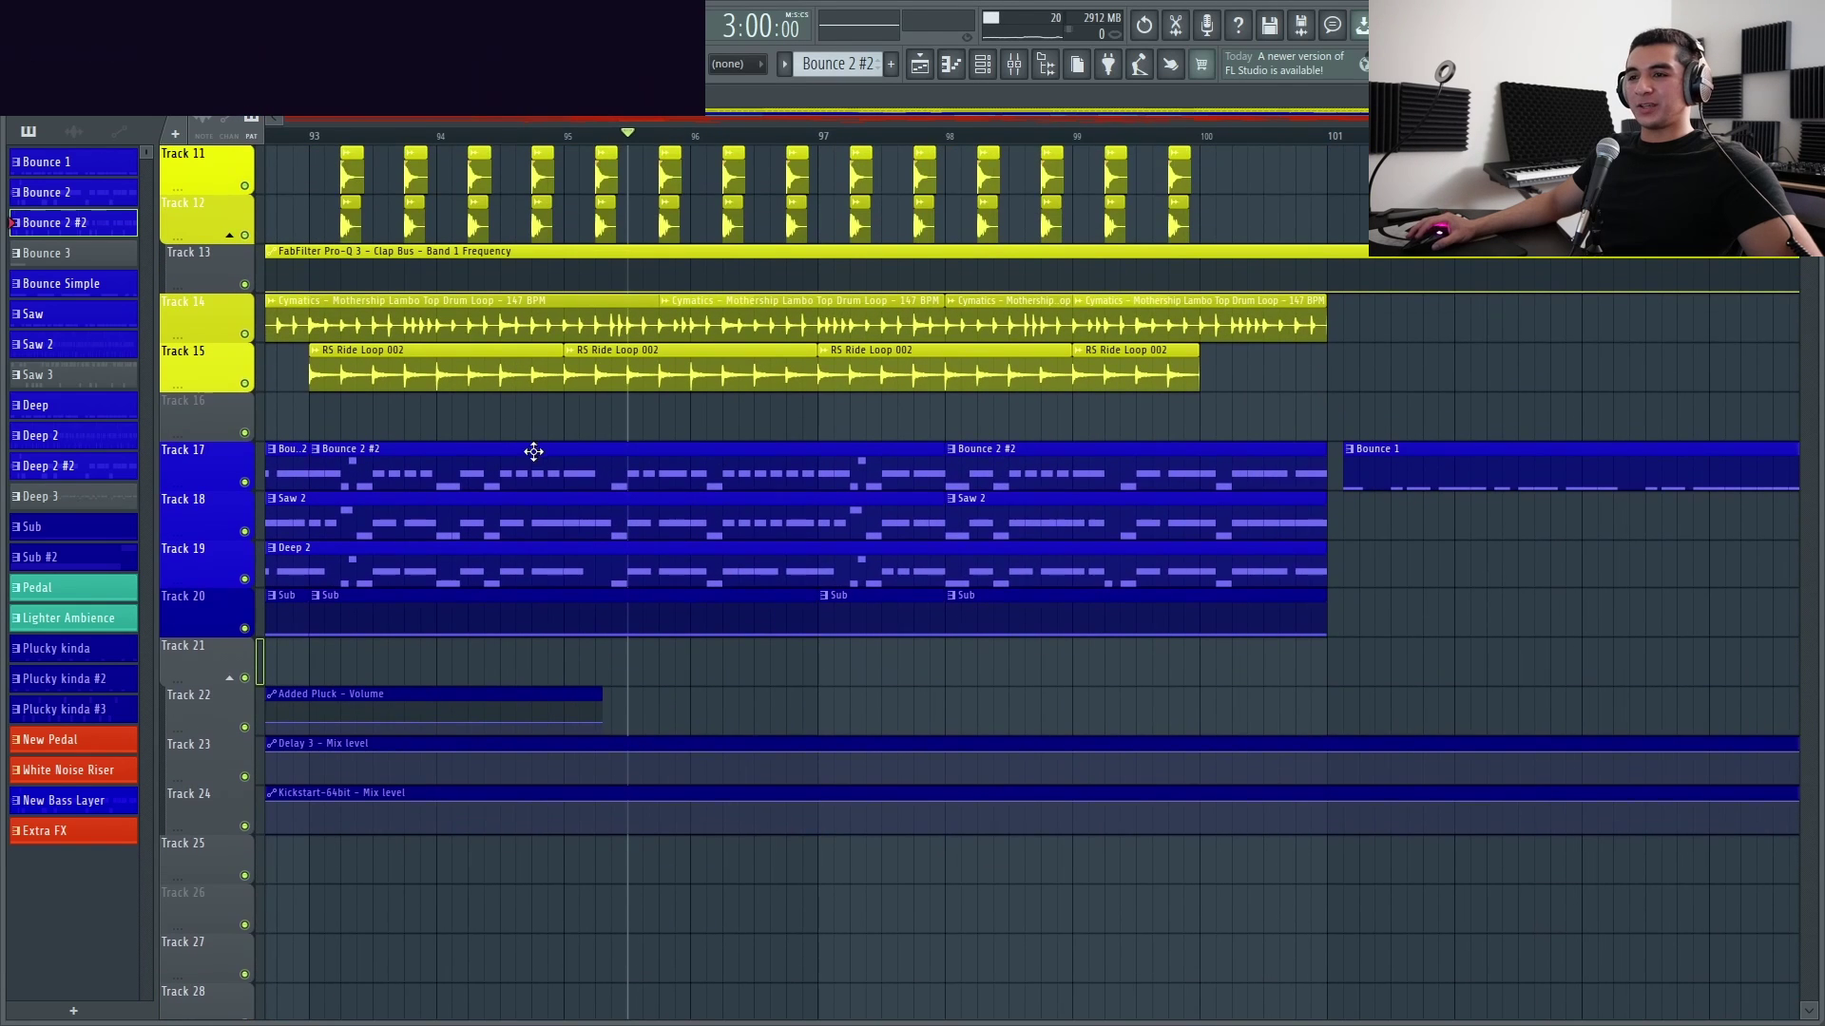
scroll(529, 448, "down", 2)
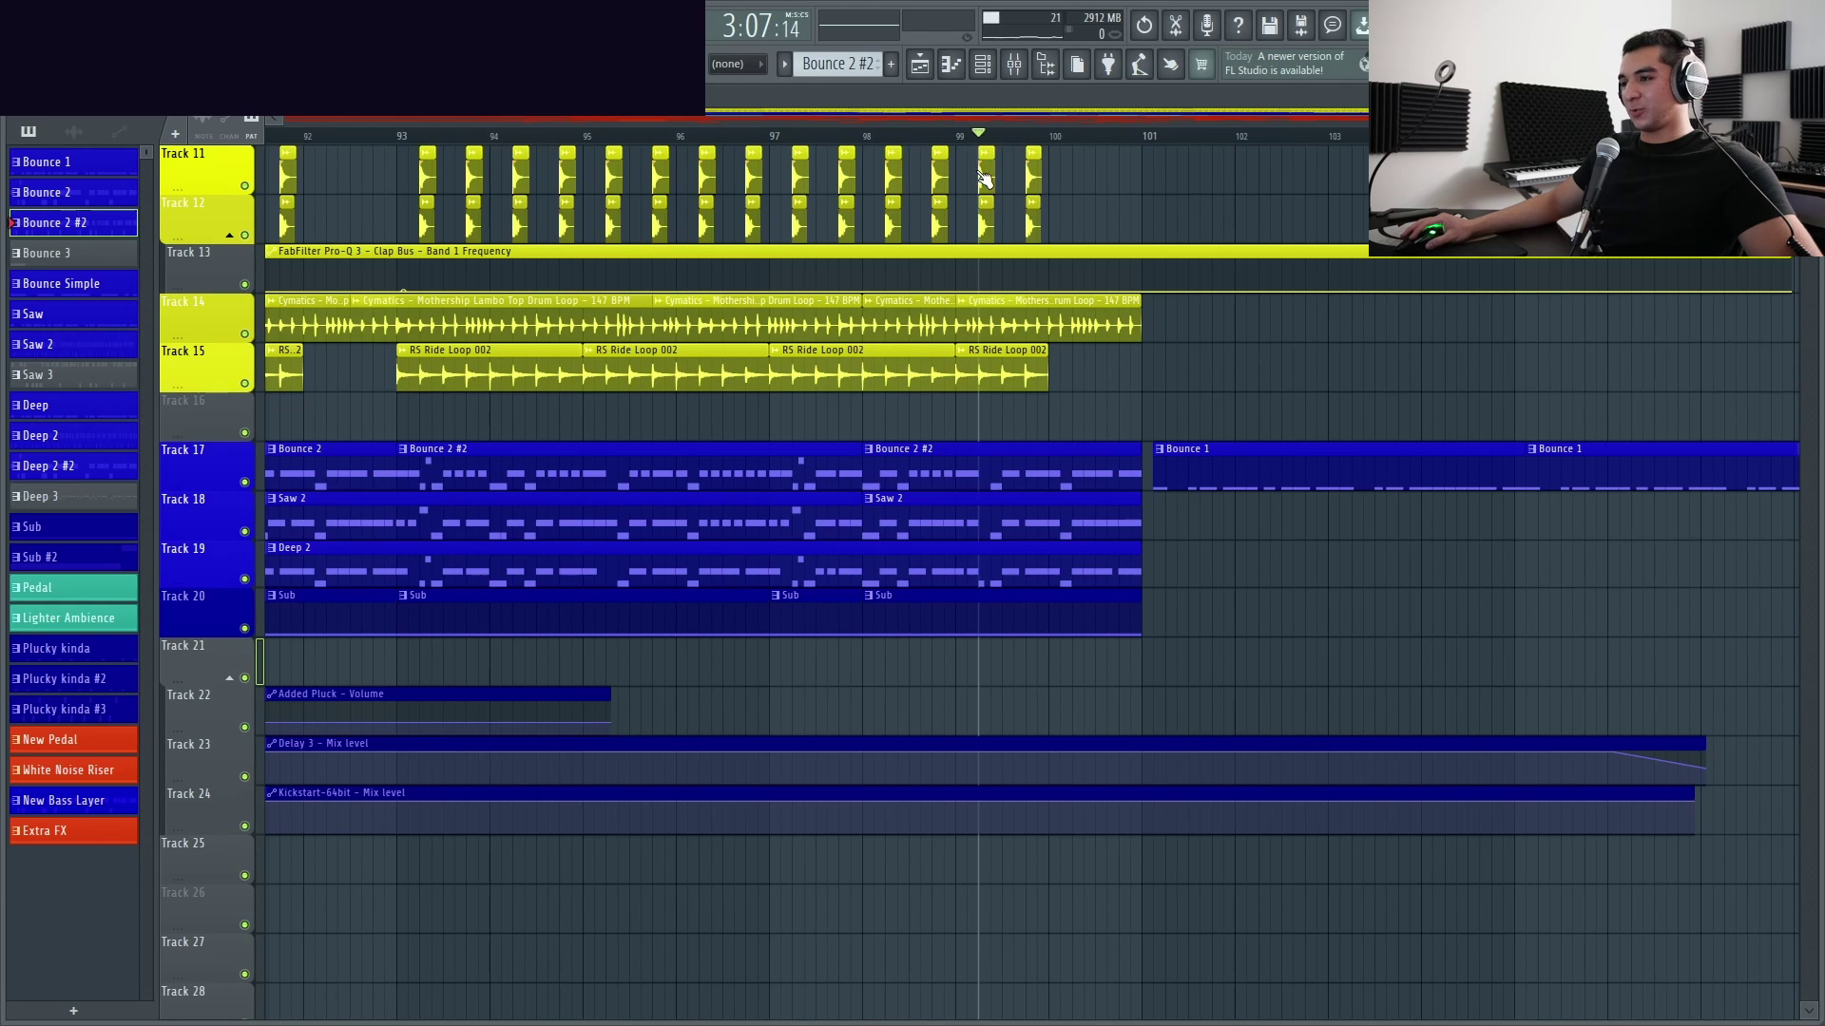
Play the end of the second drop from about bar 97 into the Bounce 1 clip after bar 101 and stop playback
key("space")
scroll(933, 517, "up", 3)
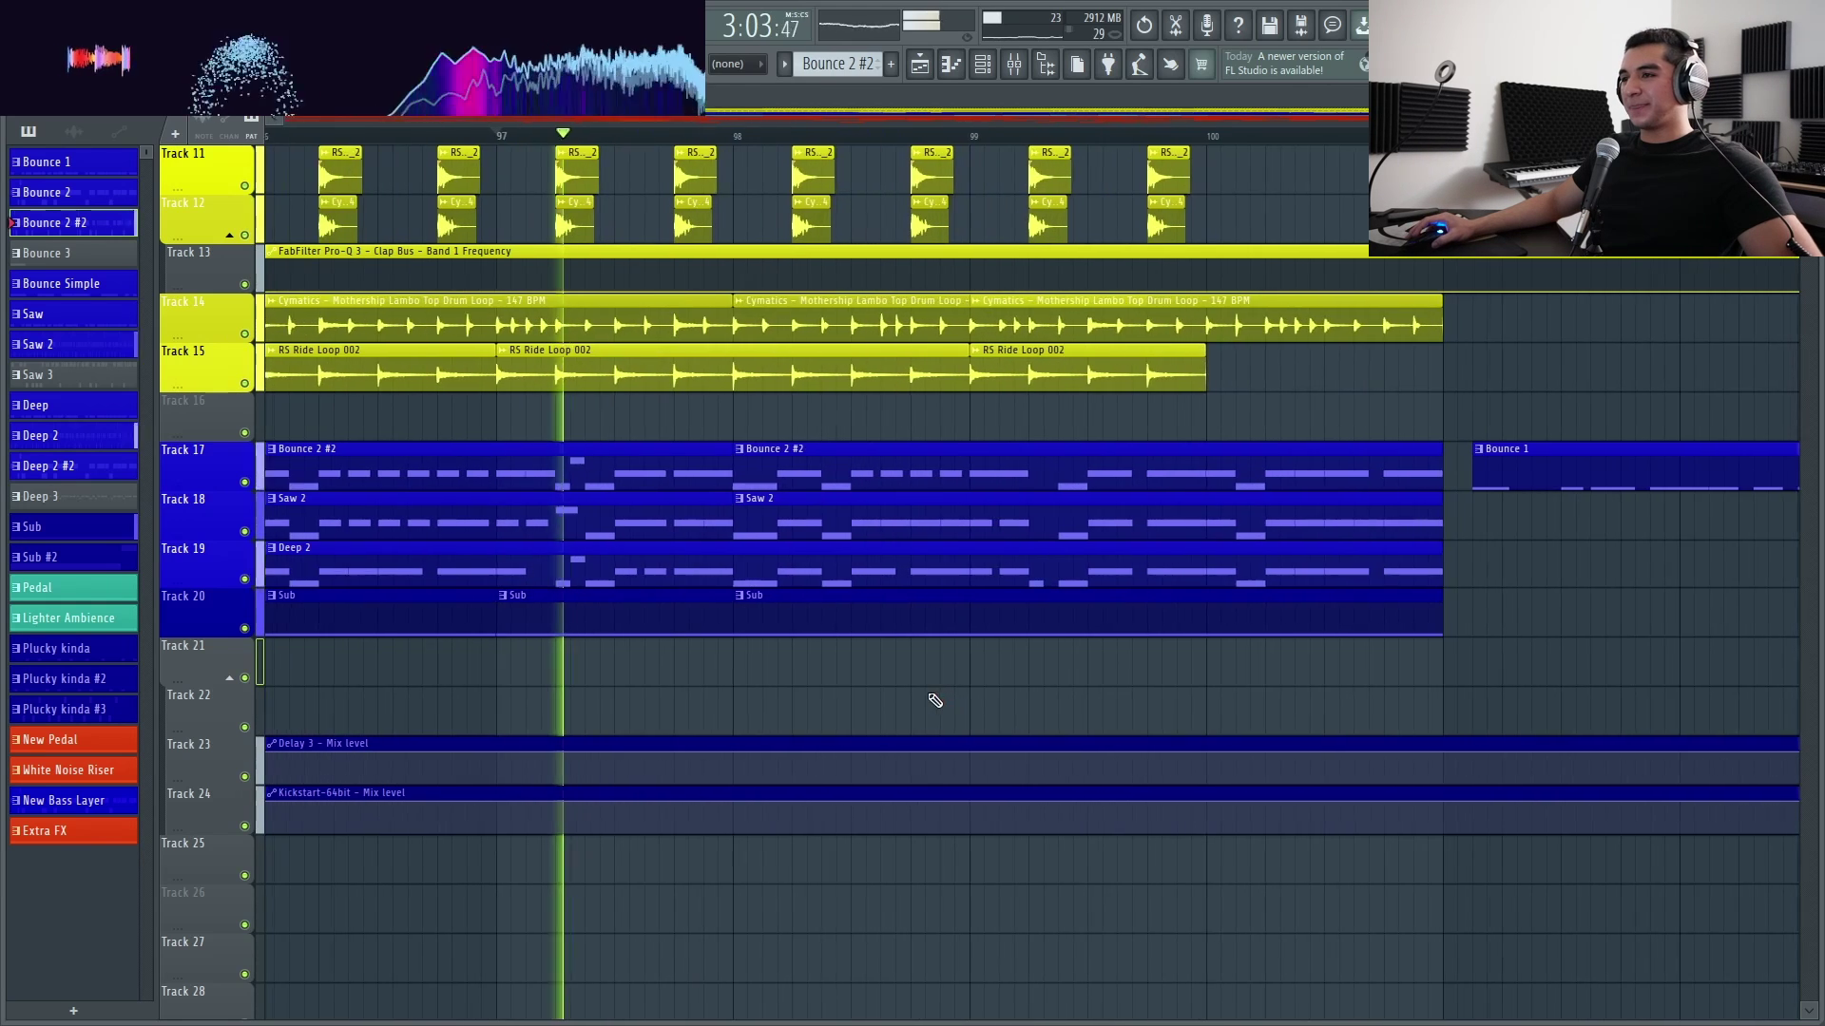
scroll(826, 672, "down", 1)
scroll(794, 615, "up", 4)
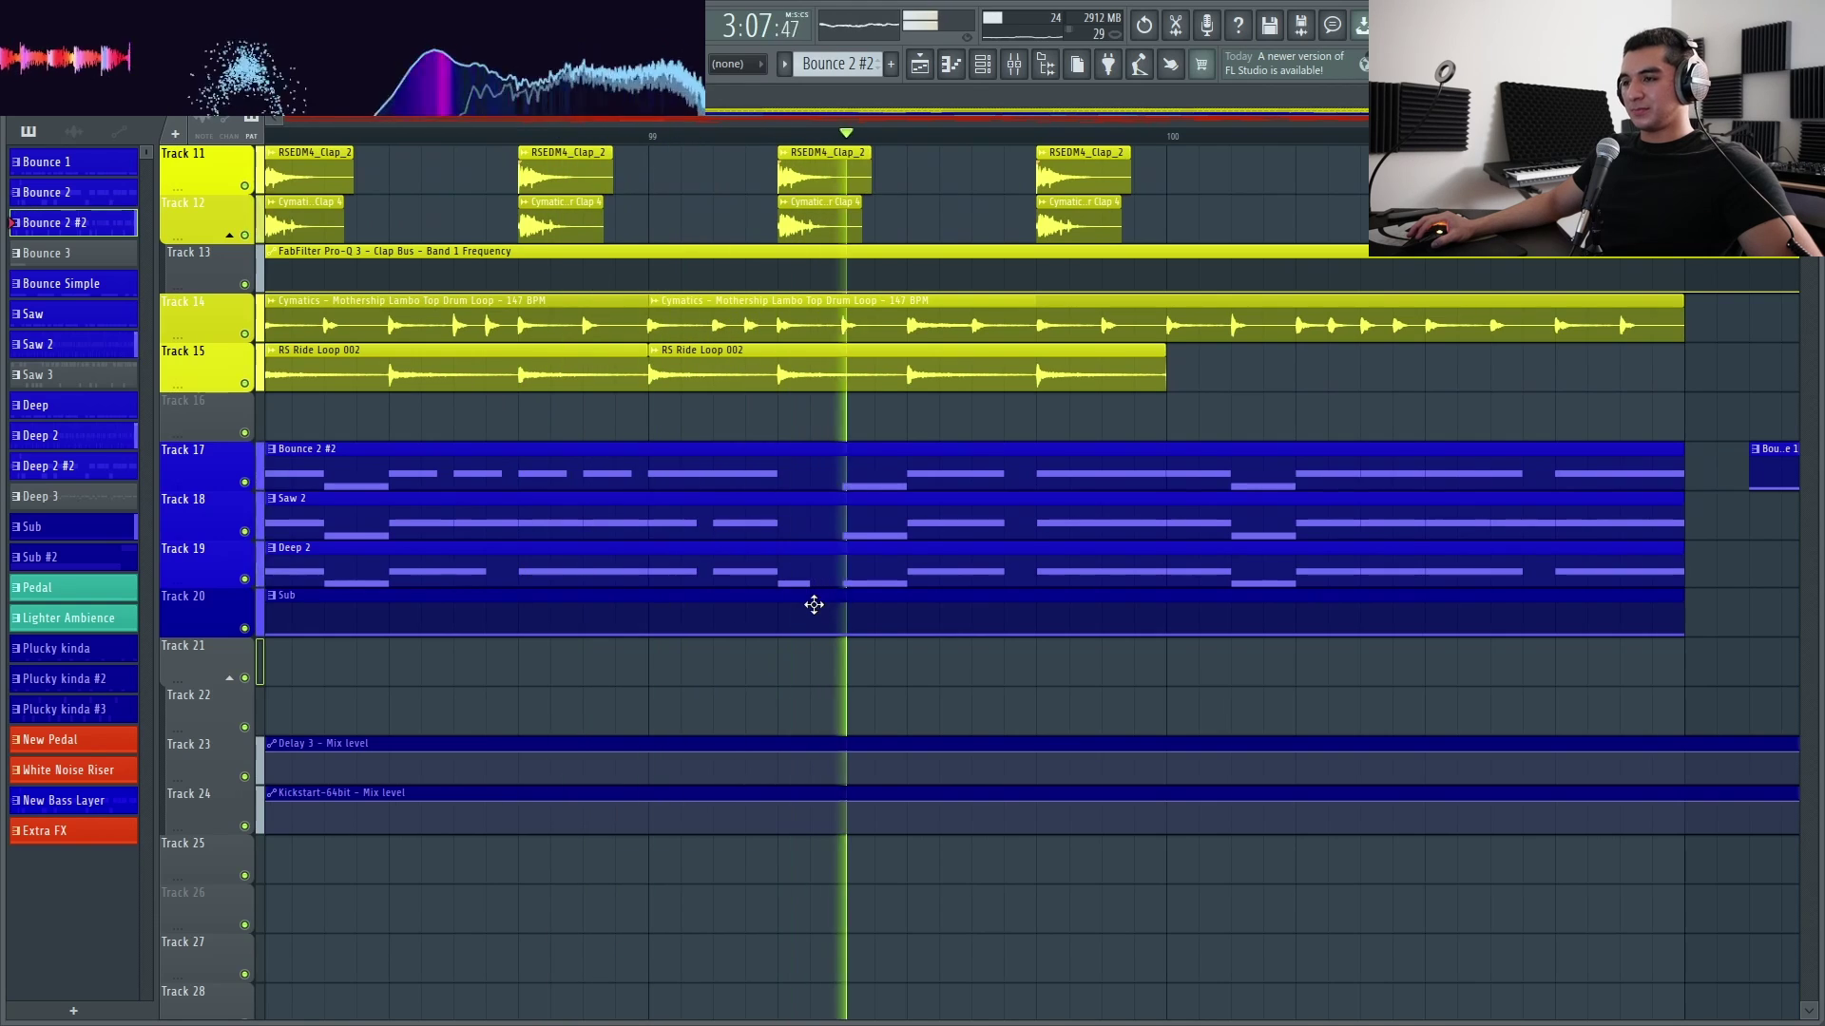
scroll(560, 571, "down", 3)
scroll(666, 578, "down", 2)
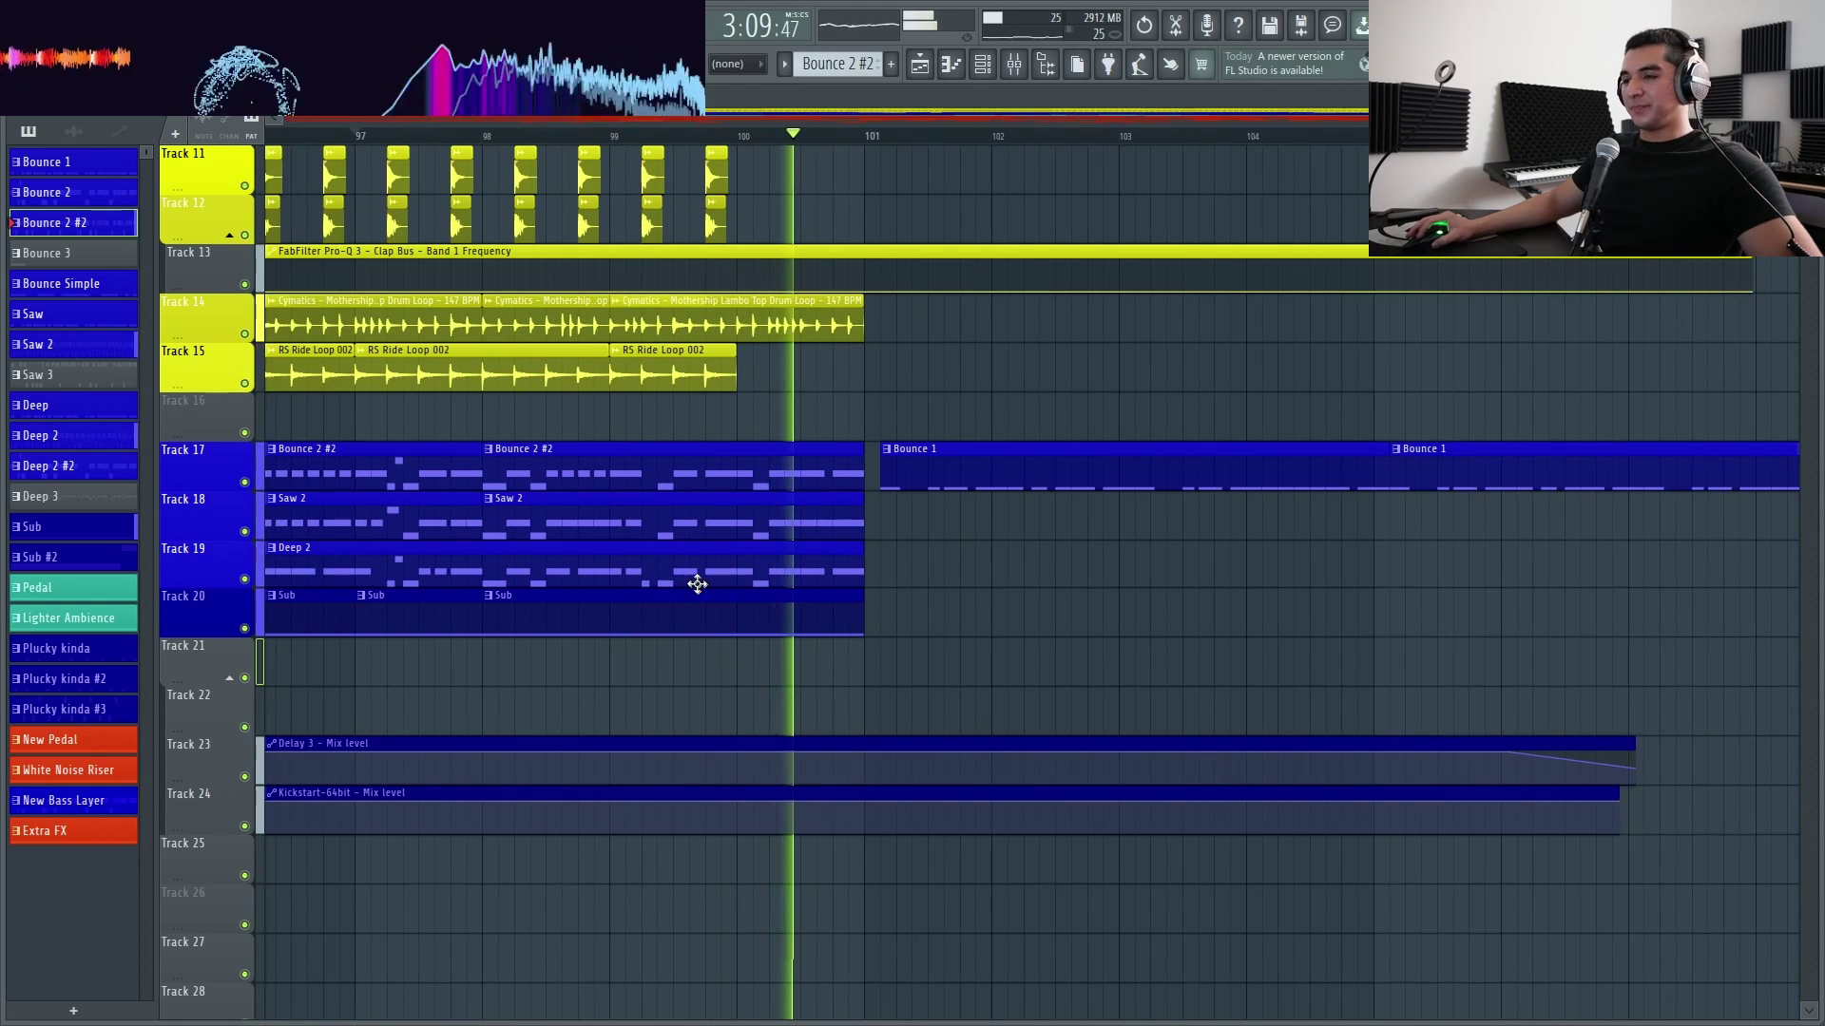
scroll(760, 571, "down", 2)
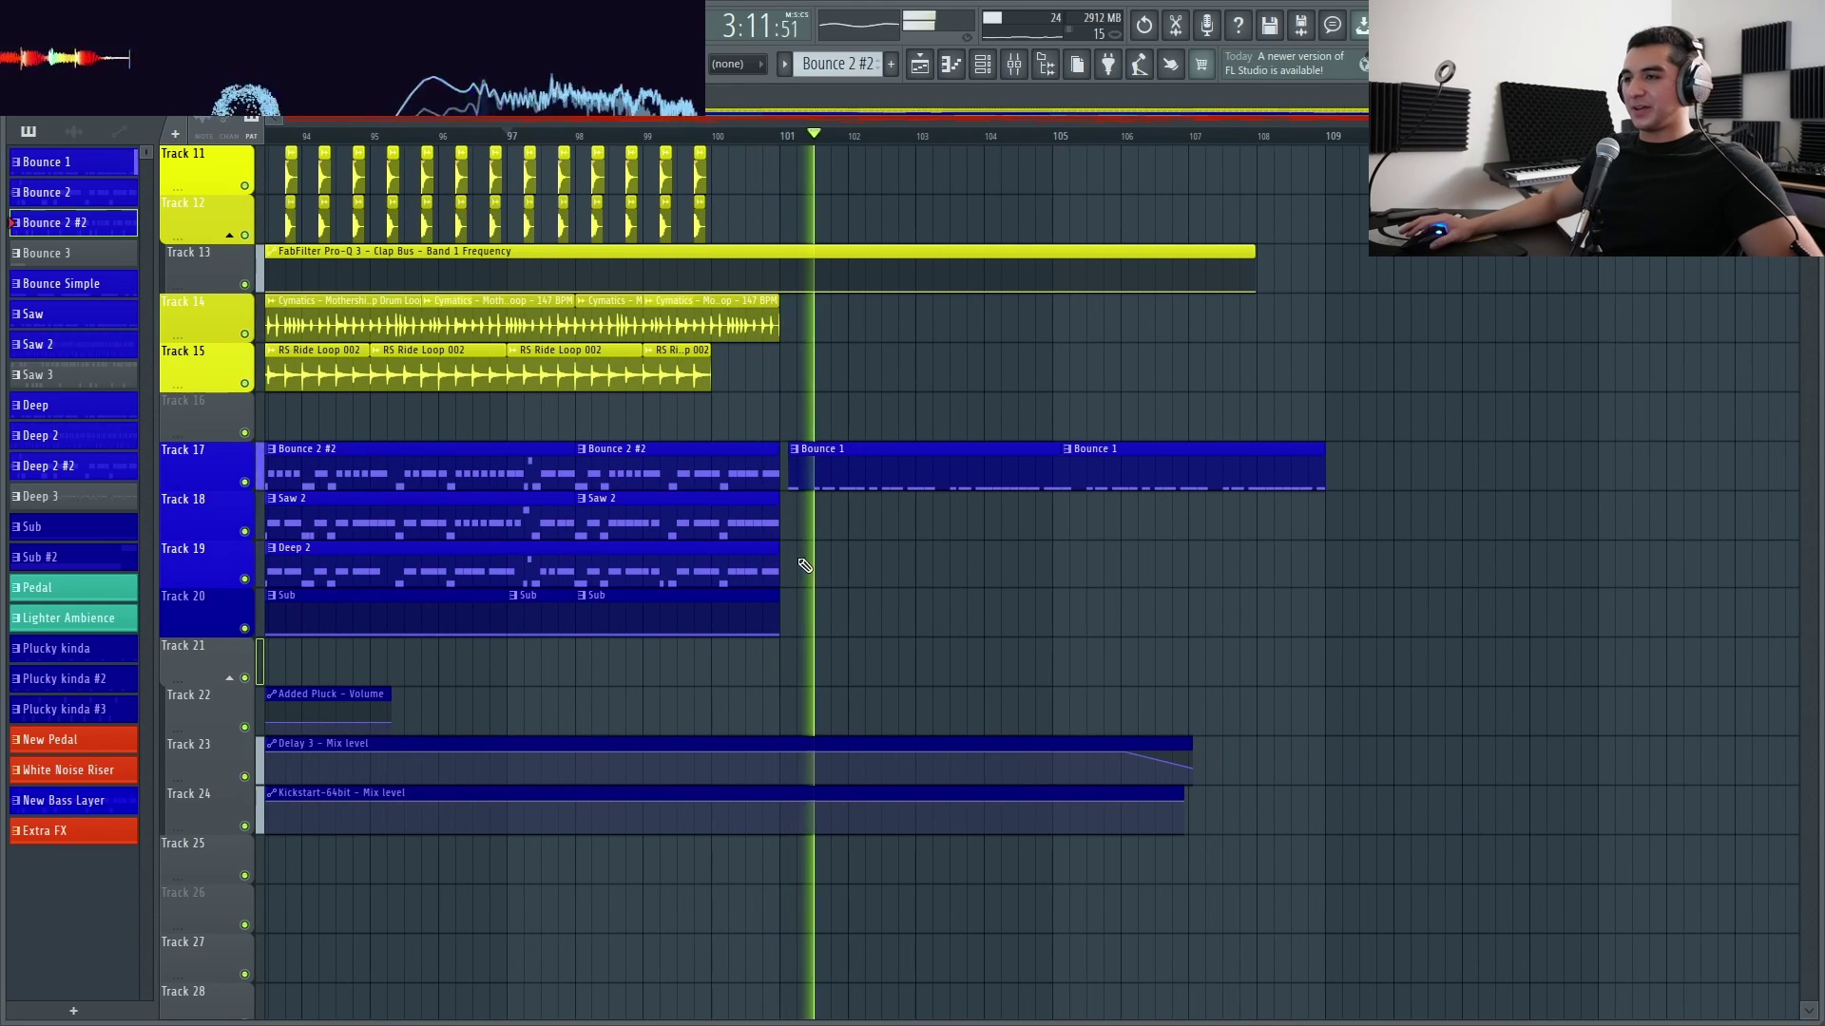
key("space")
Examine the end of the drop and the section after bar 101 across the bass, effects and drum tracks
scroll(805, 566, "up", 1)
scroll(806, 564, "up", 4)
scroll(903, 572, "down", 5)
scroll(823, 581, "up", 6)
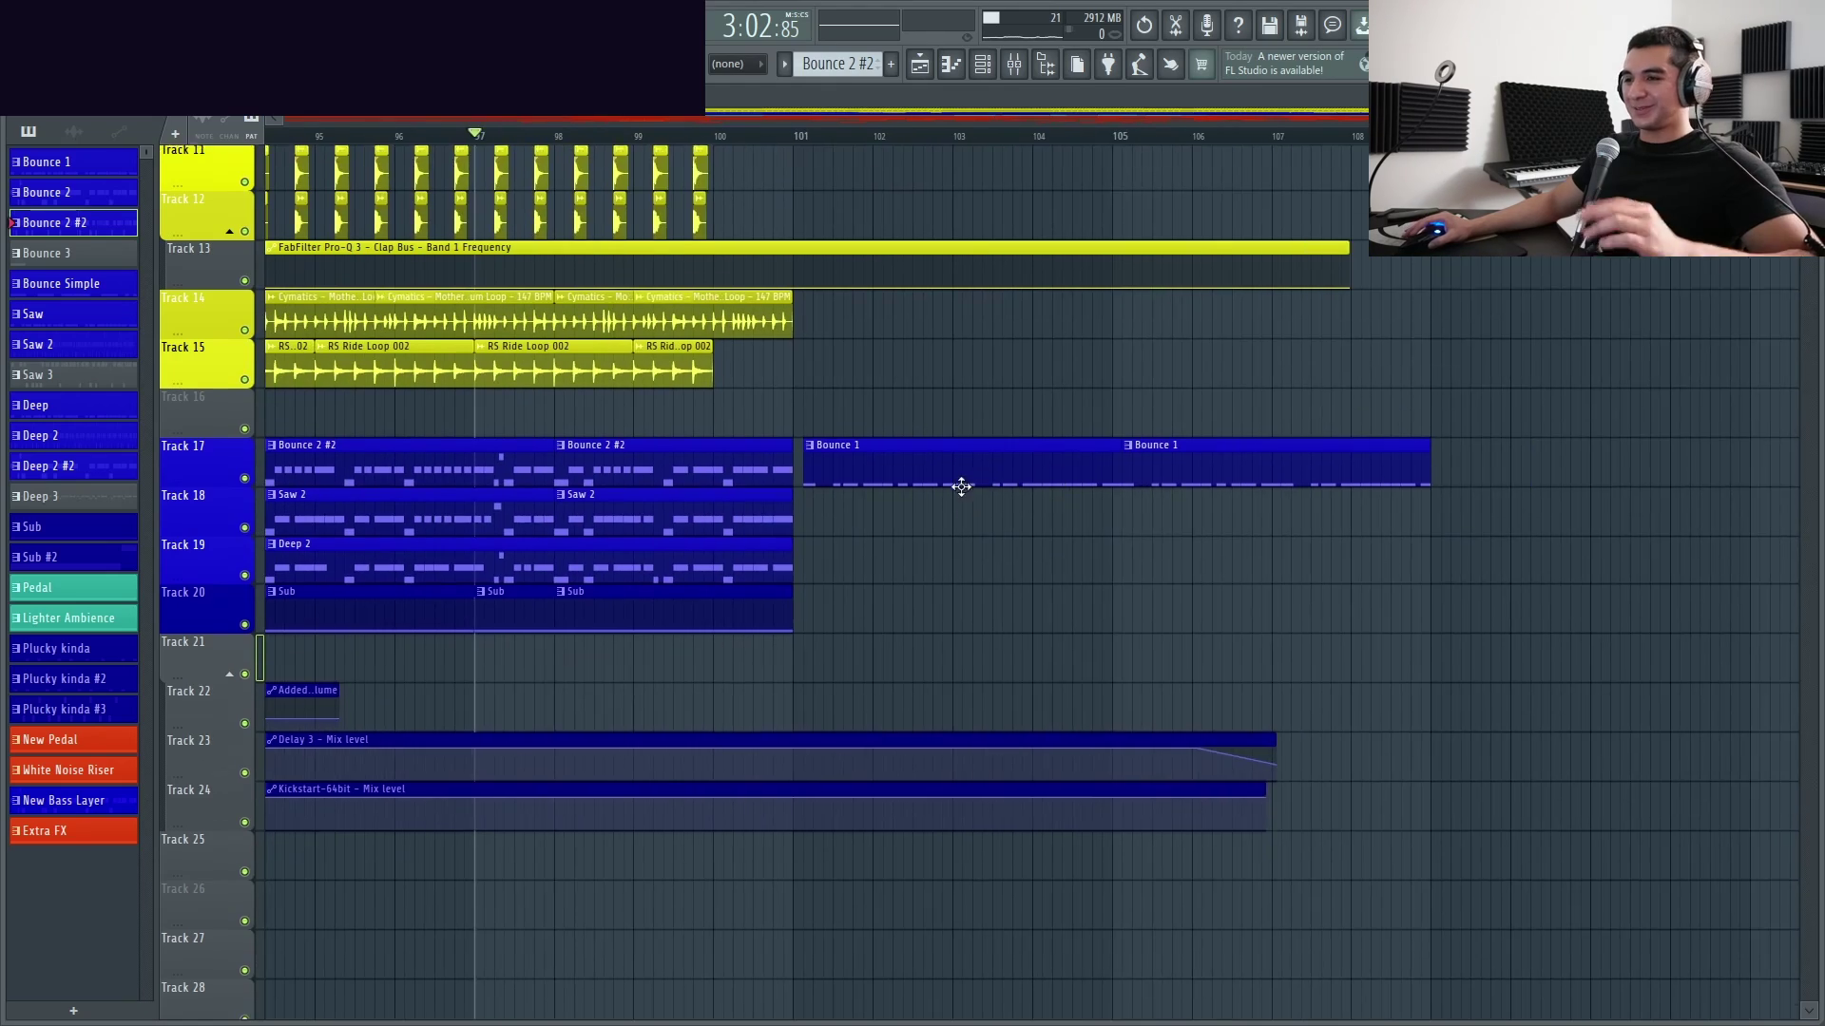
scroll(960, 485, "down", 6)
scroll(961, 486, "down", 3)
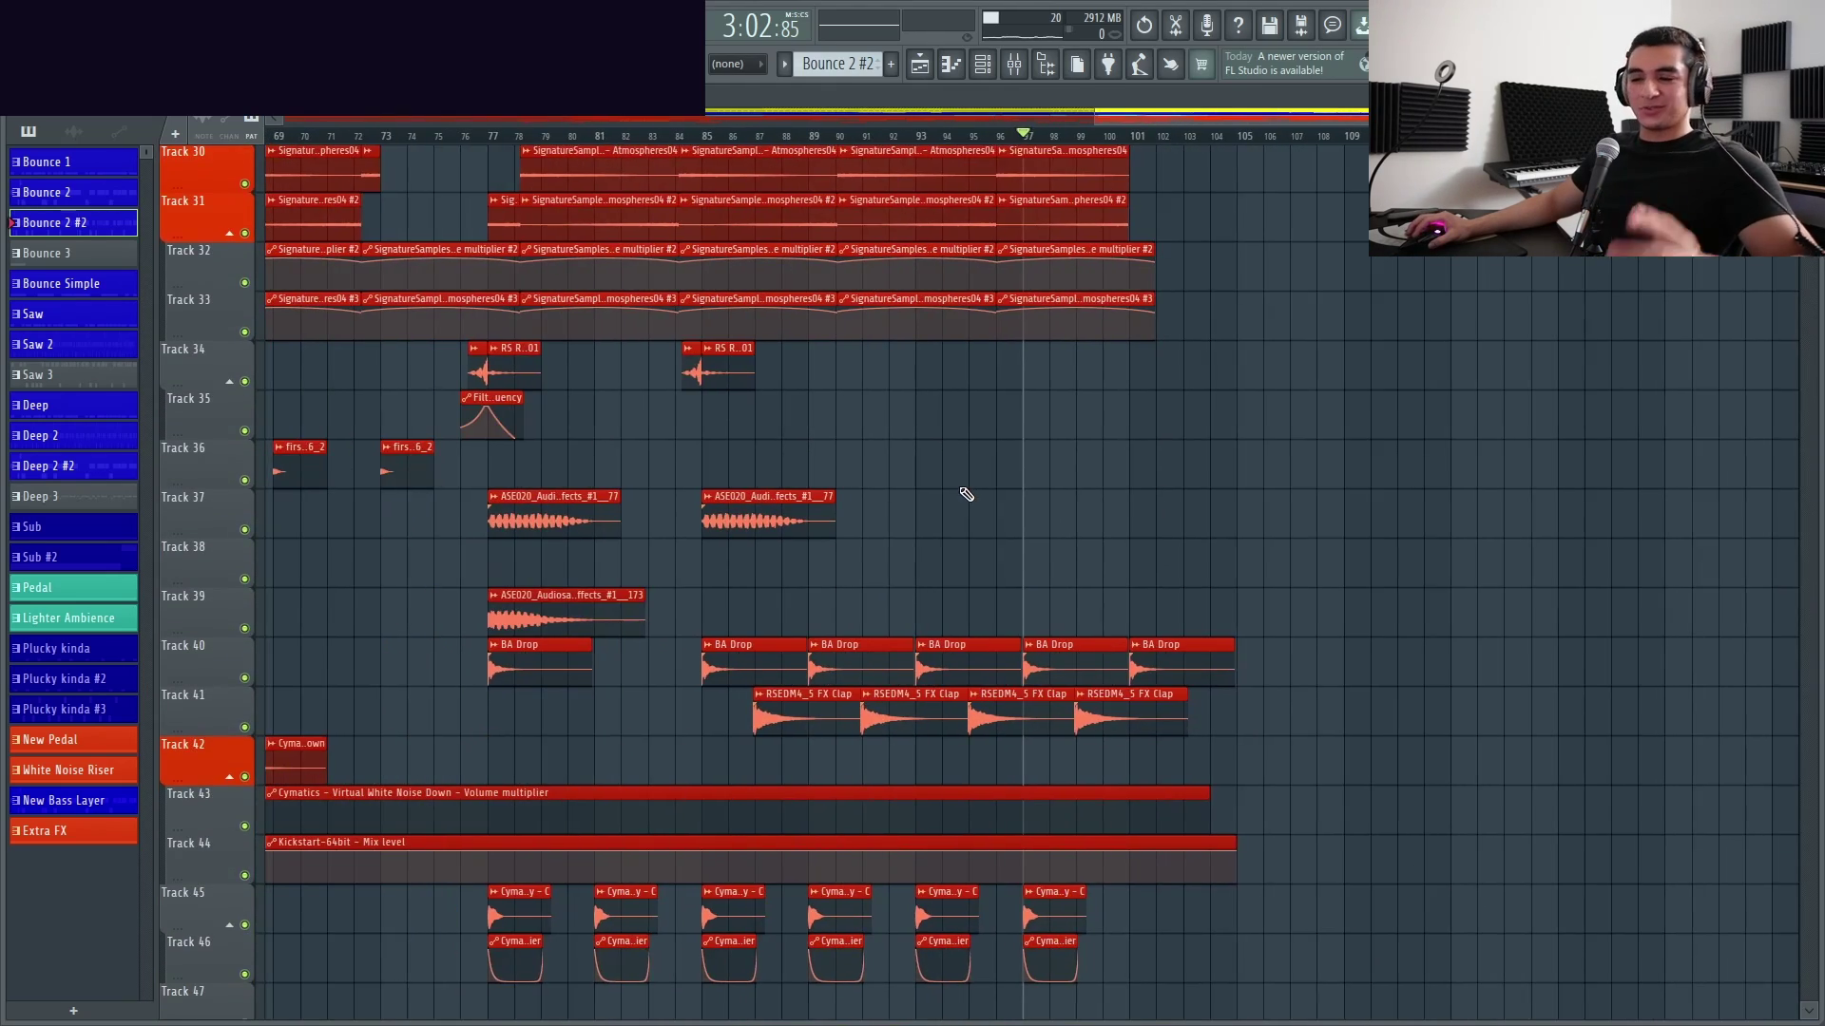
scroll(1154, 550, "down", 5)
scroll(1169, 570, "up", 18)
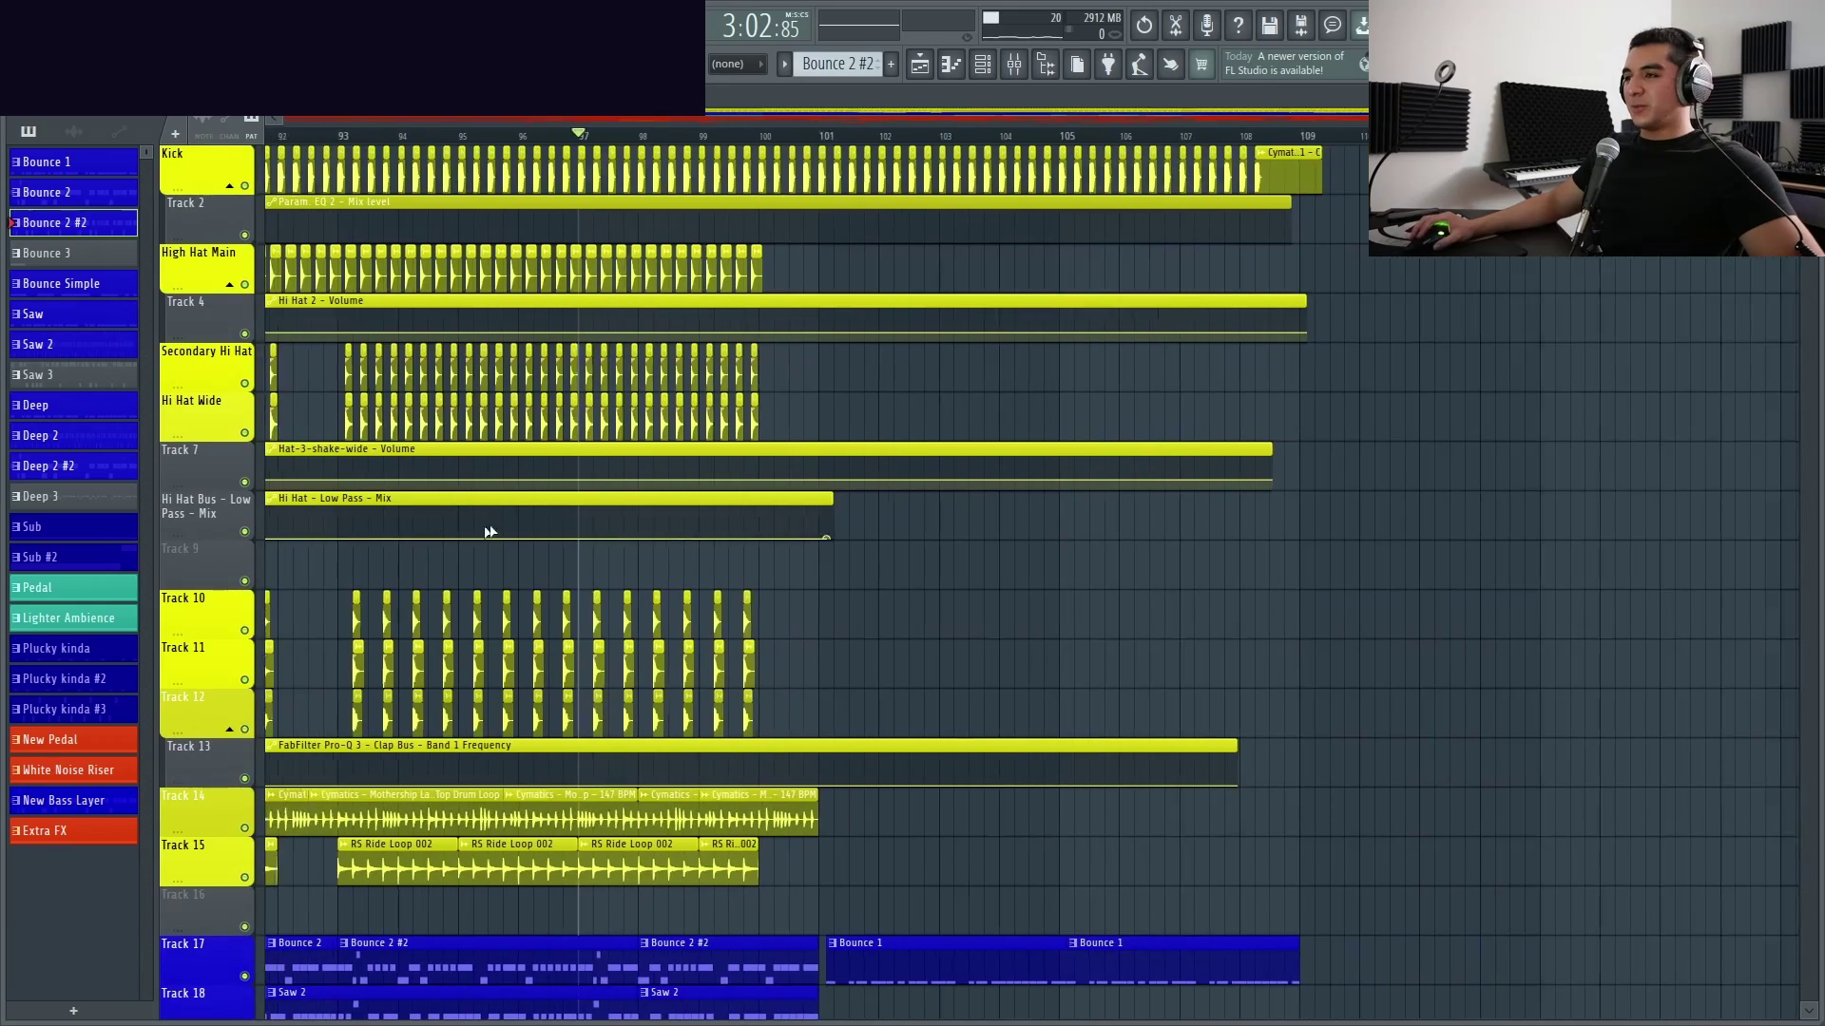
Play the outro from about bar 101 past bar 108, examining its drum, bass and automation tracks, and stop playback
left_click(807, 146)
scroll(998, 532, "down", 5)
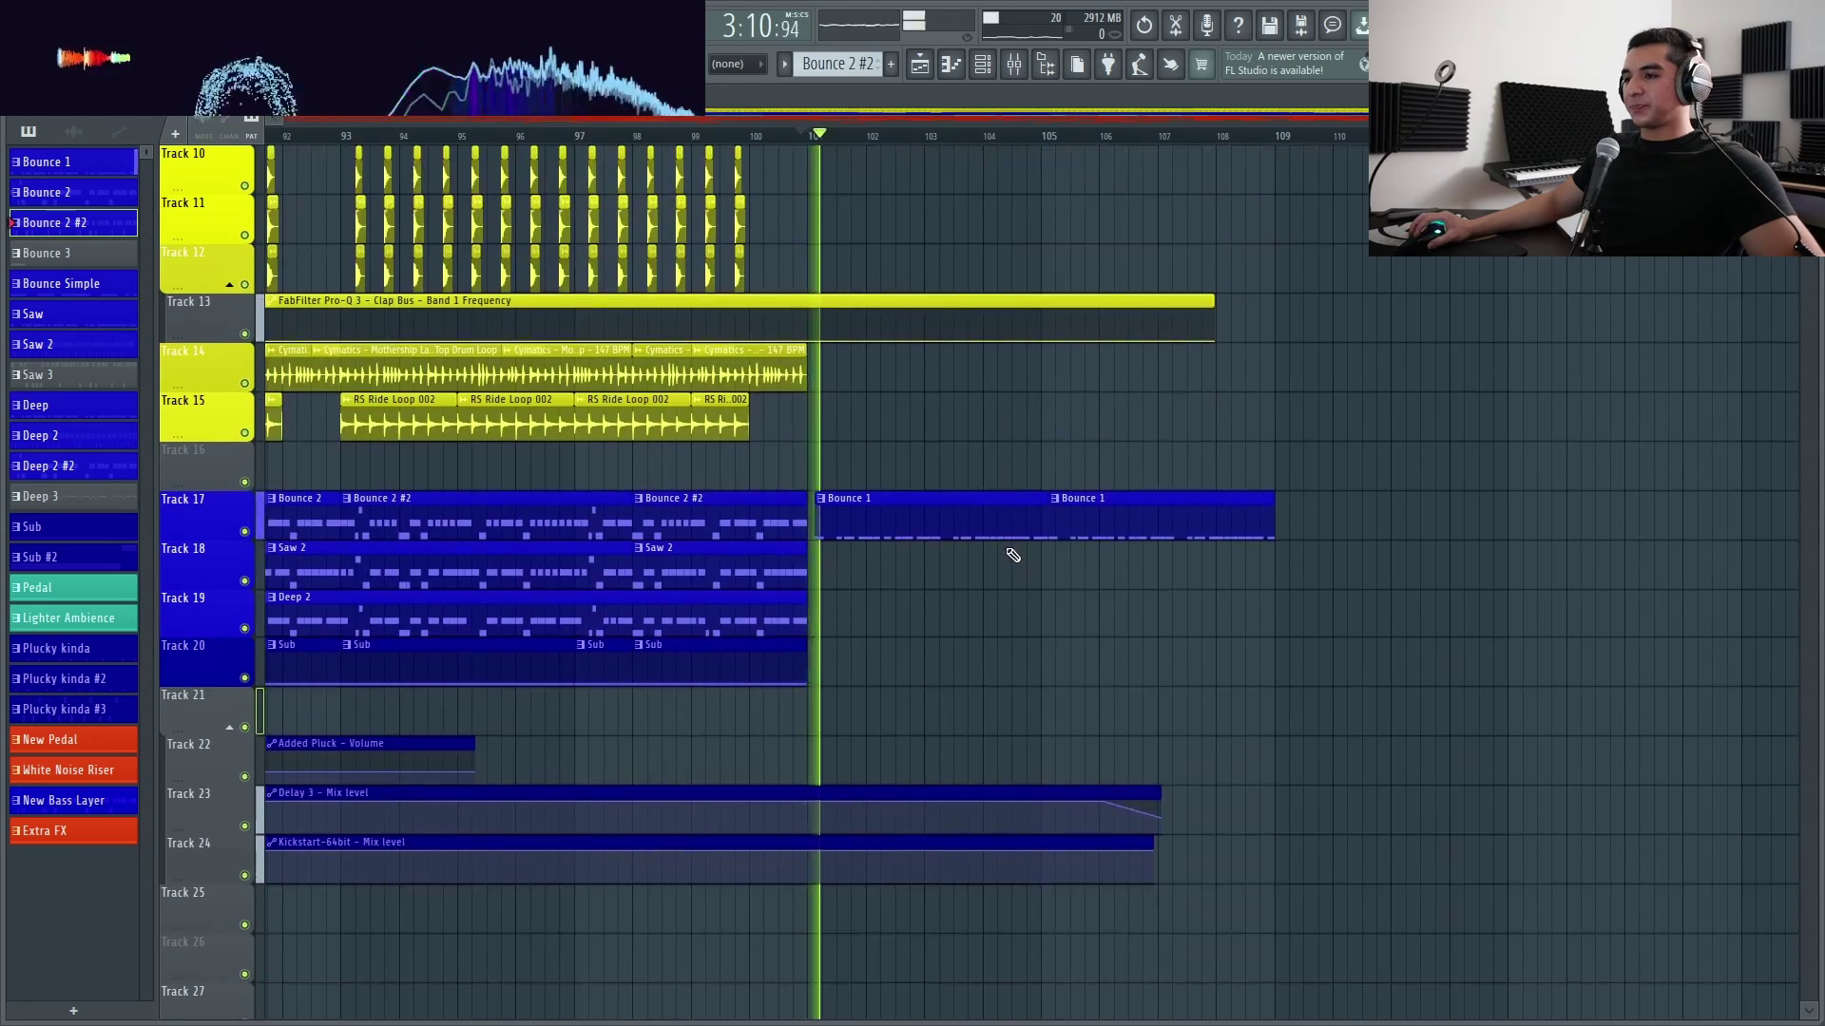
scroll(795, 541, "down", 2)
scroll(798, 522, "up", 9)
scroll(693, 278, "down", 10)
scroll(778, 451, "up", 4)
scroll(793, 475, "up", 2)
scroll(990, 518, "down", 20)
scroll(952, 541, "up", 8)
scroll(913, 544, "up", 18)
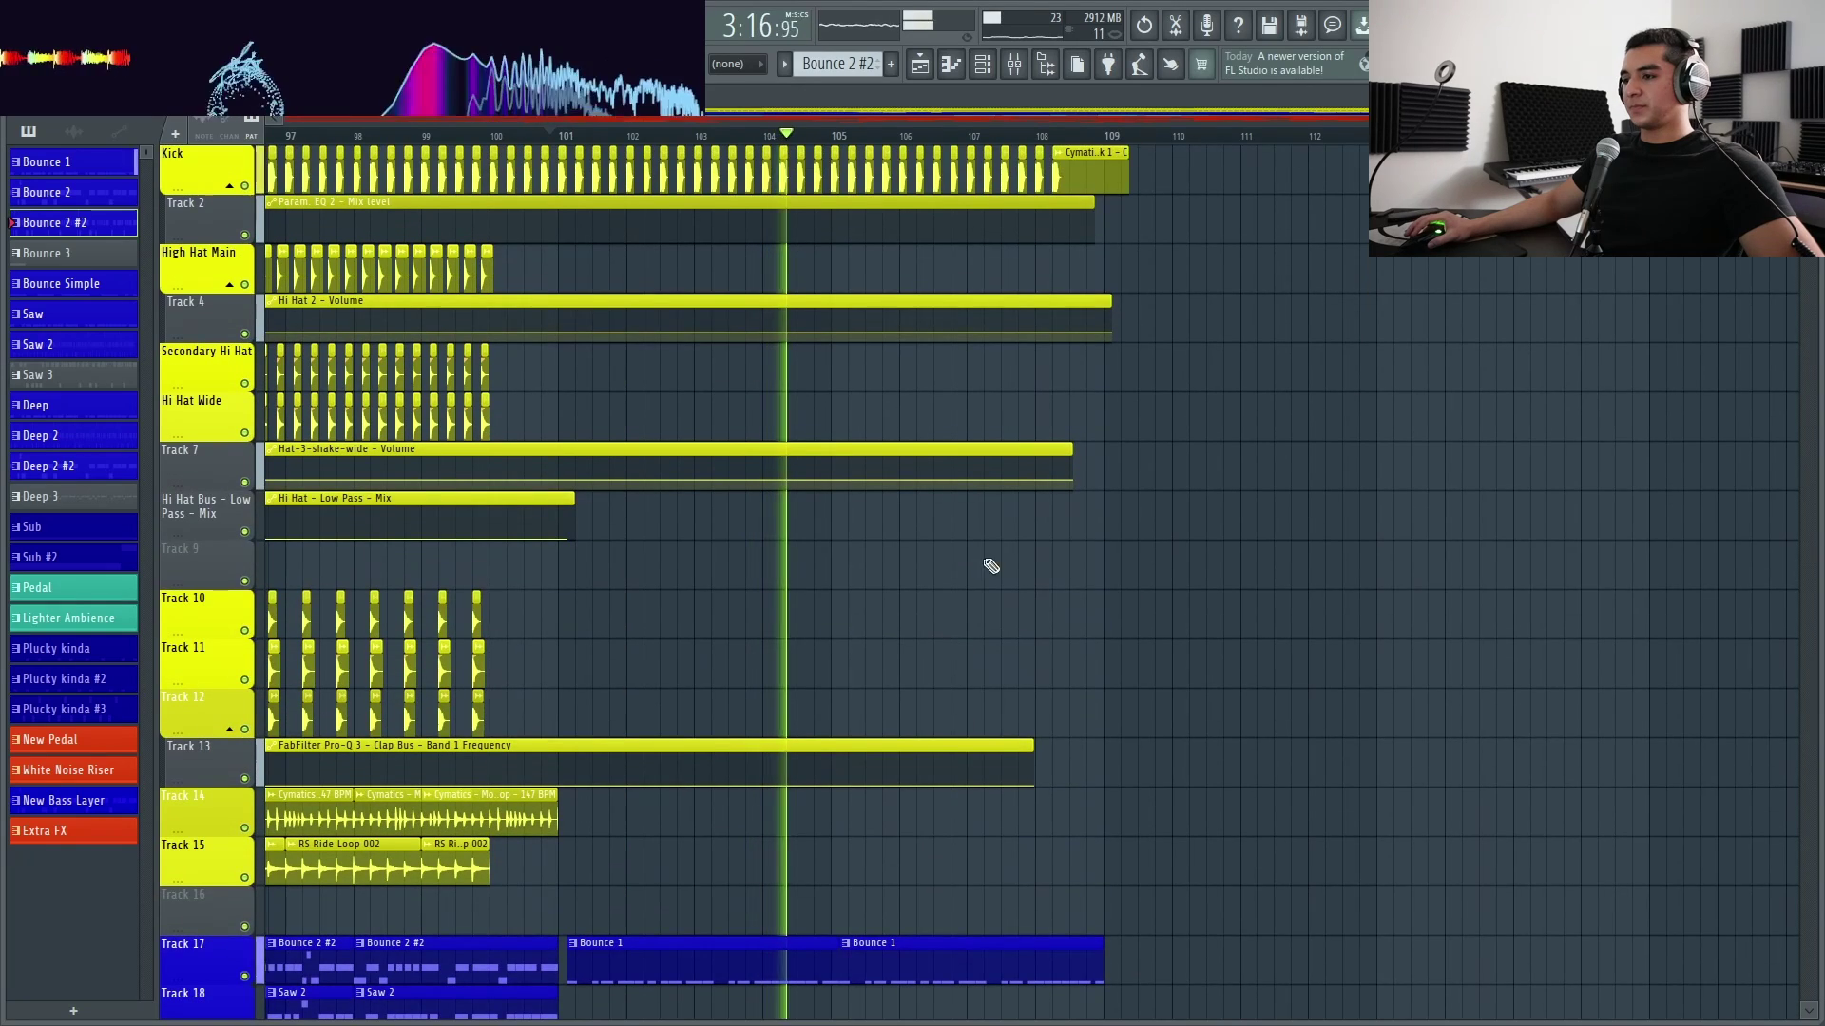
scroll(1053, 551, "up", 1)
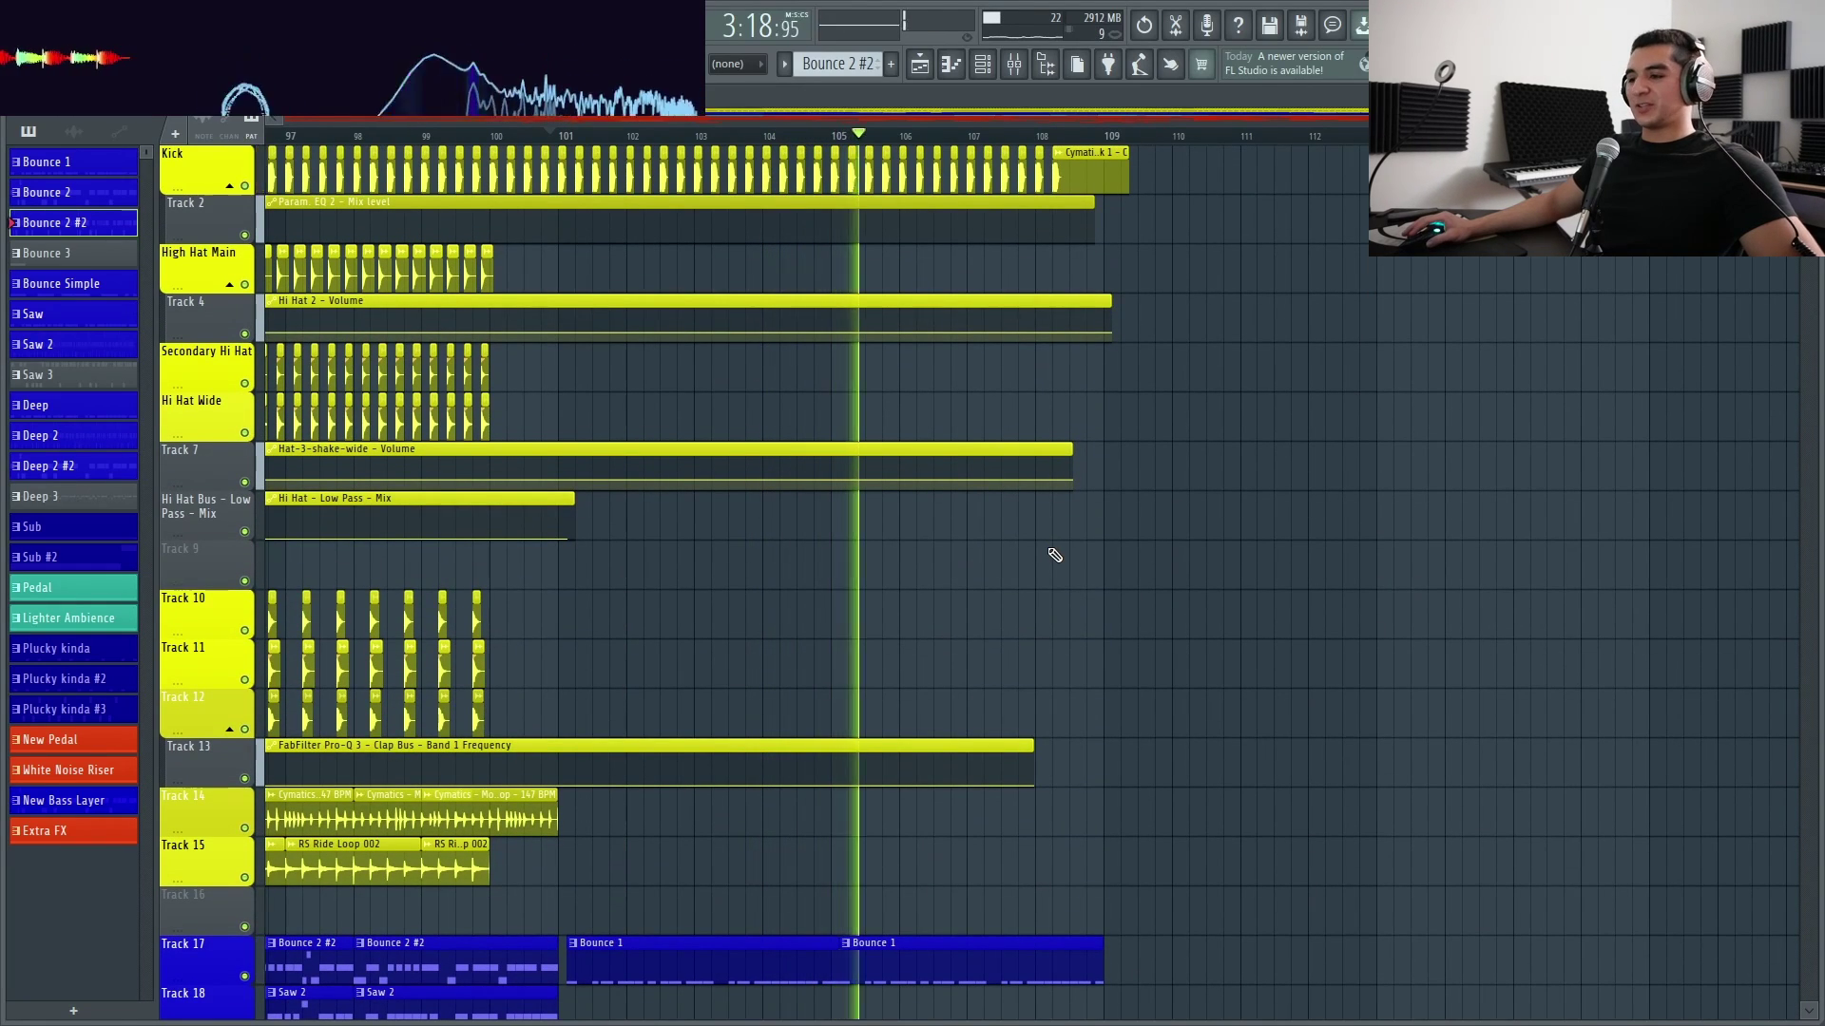
scroll(1121, 543, "up", 4)
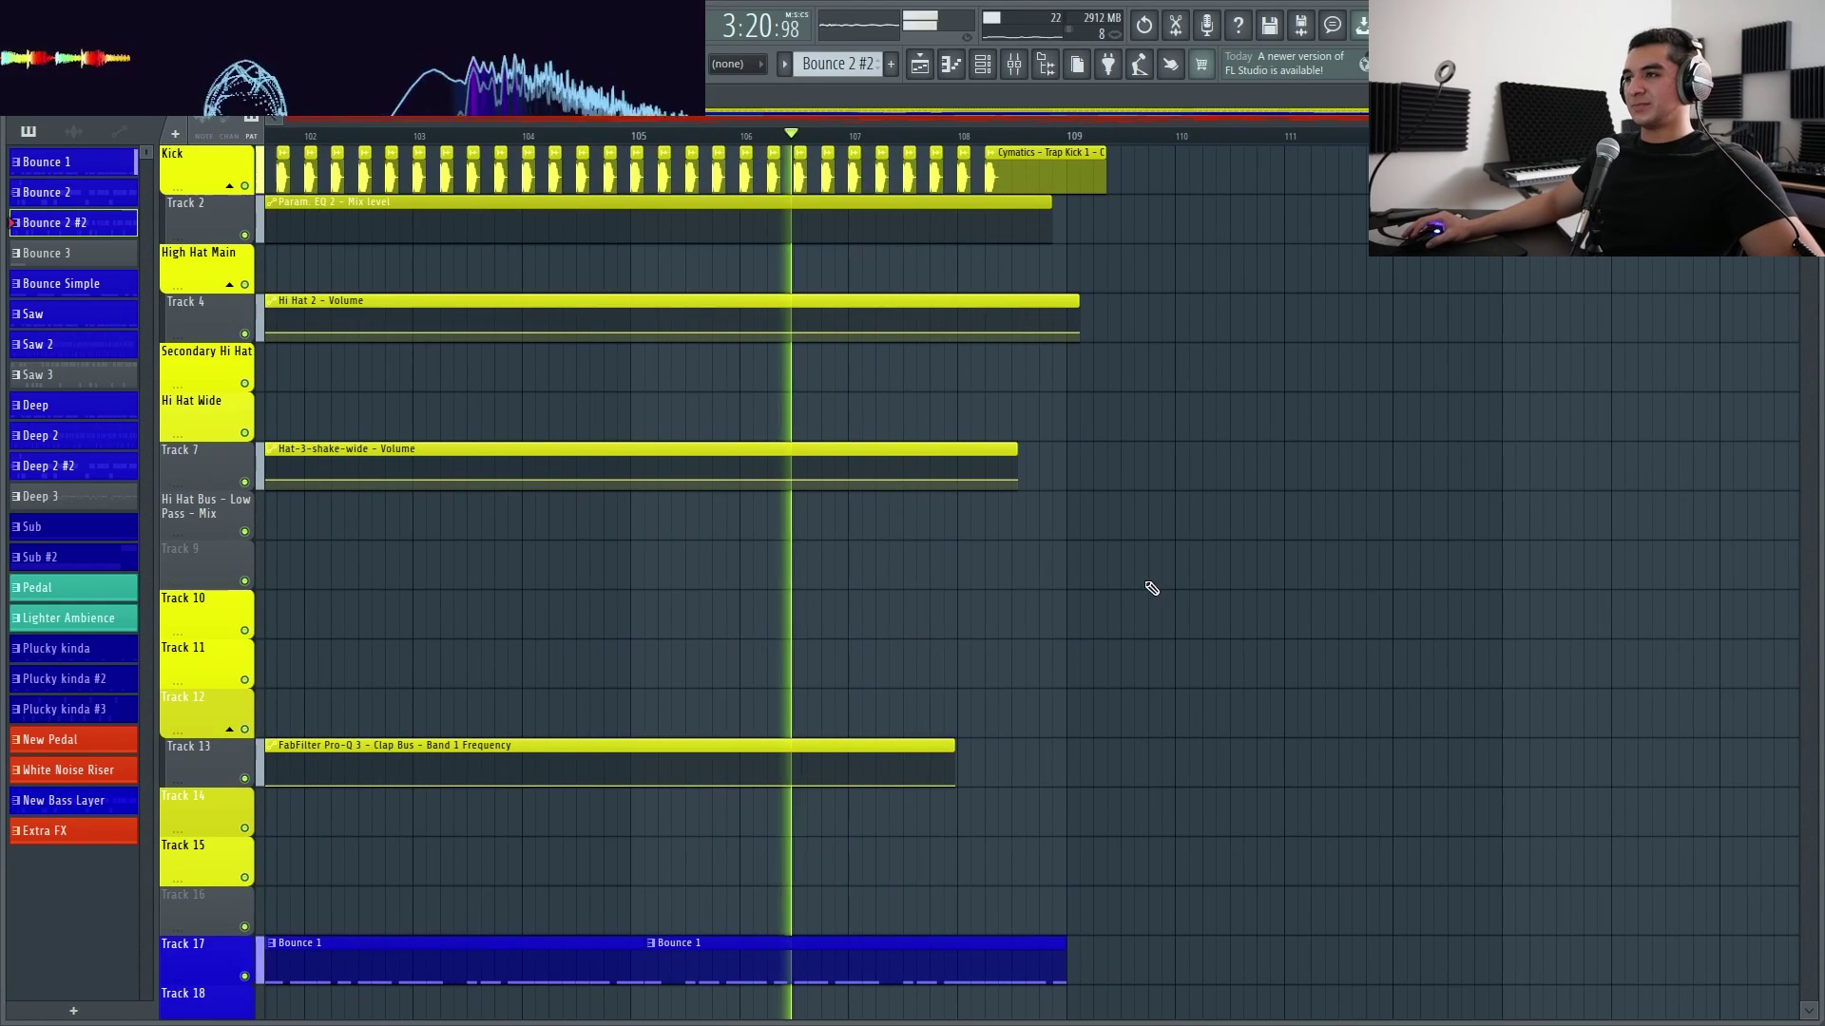
scroll(628, 577, "down", 2)
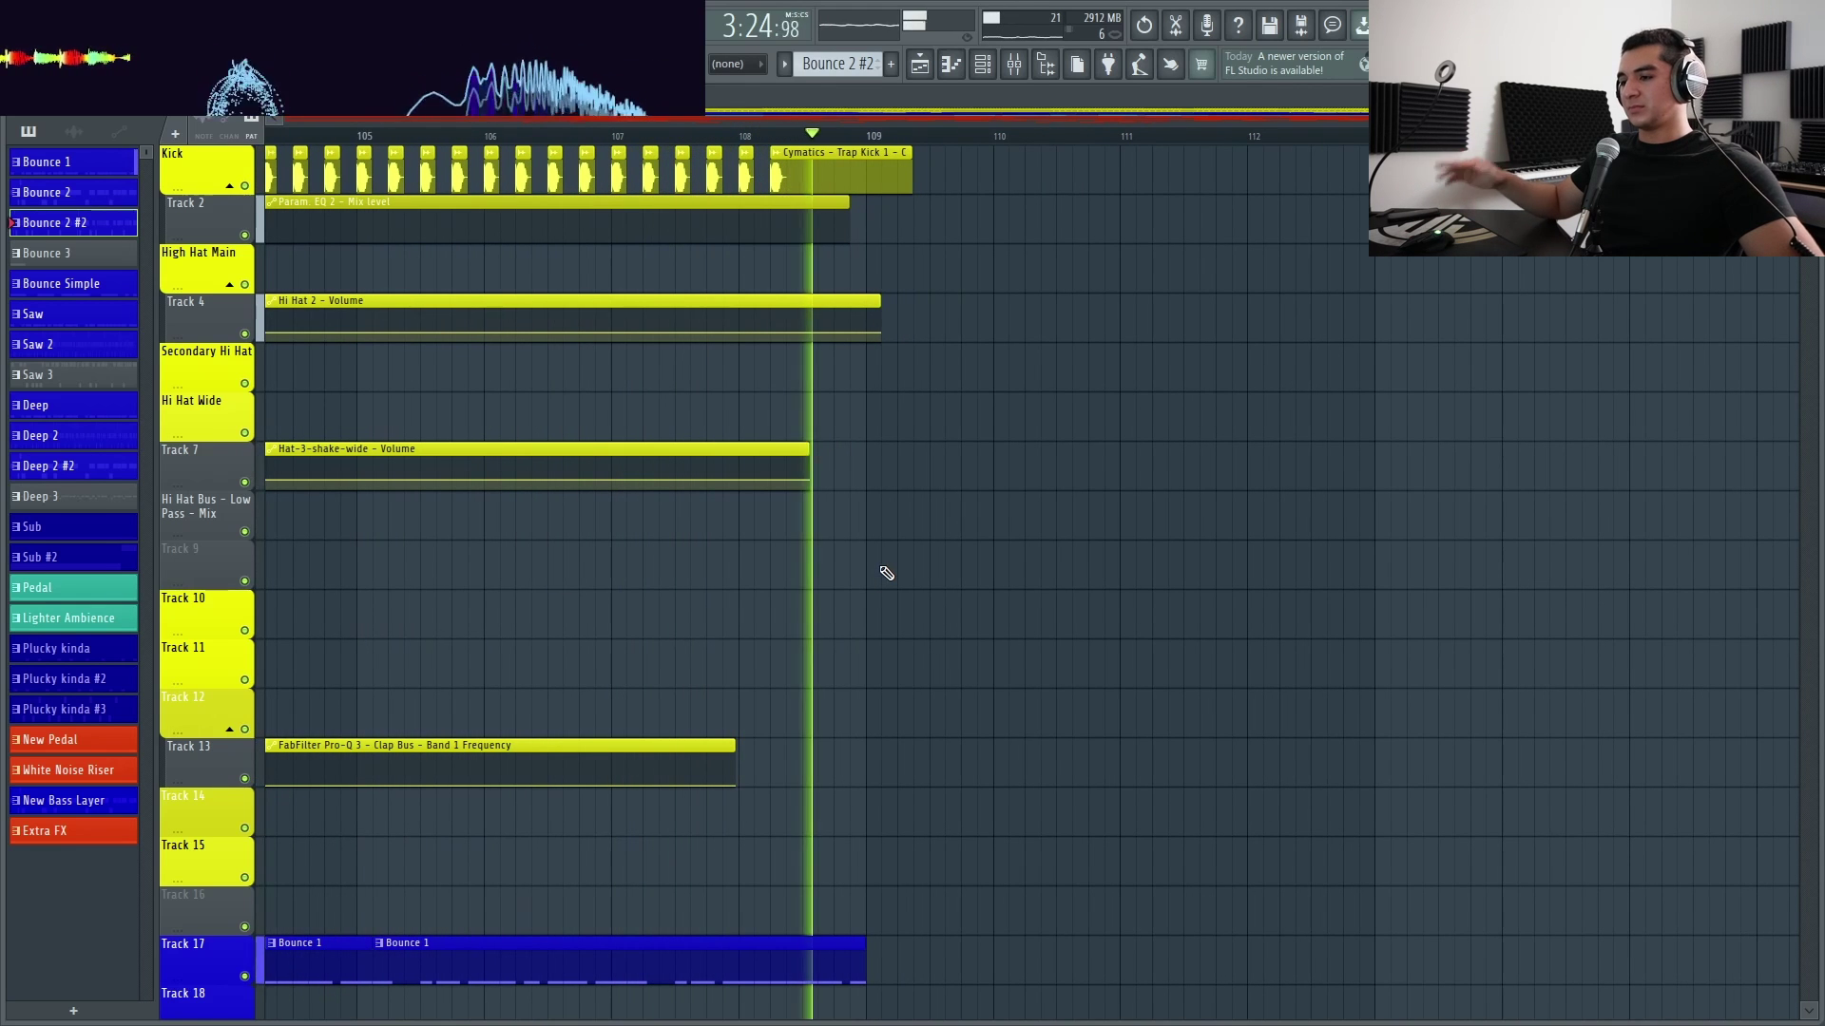
key("space")
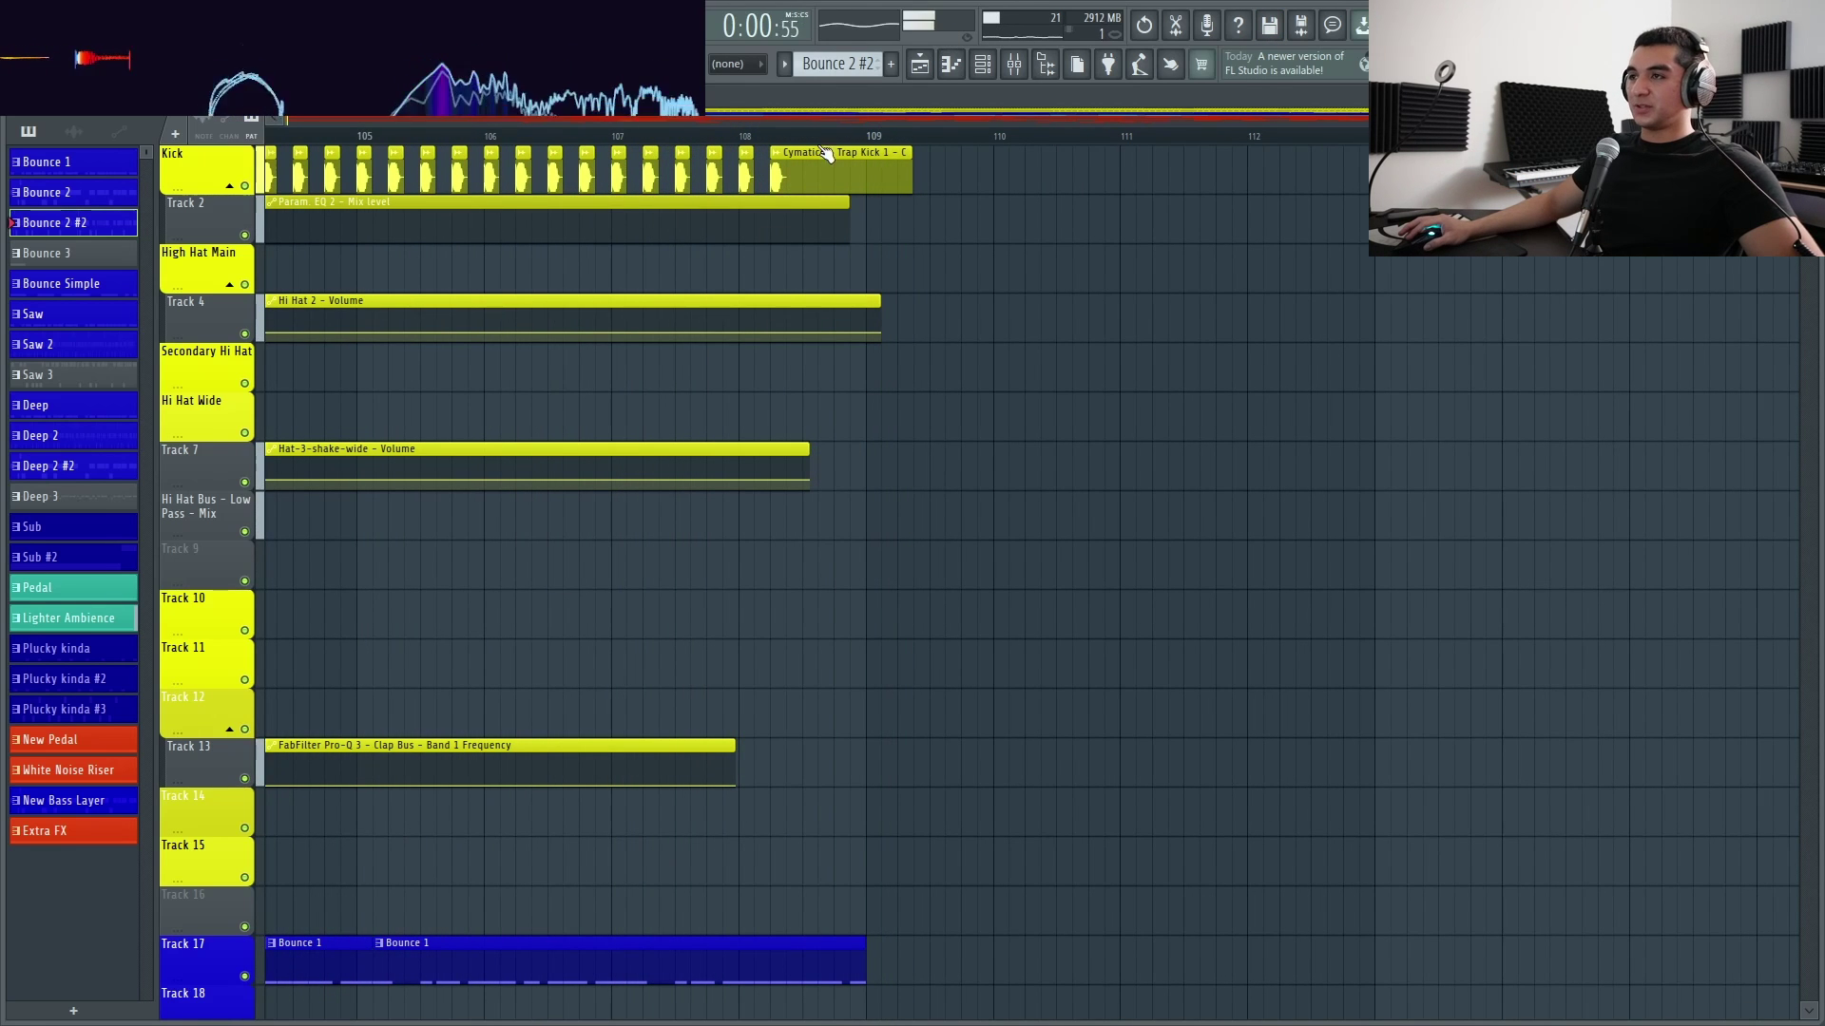
Replay the outro's ending from about bar 107 past the last kicks and stop playback
key("space")
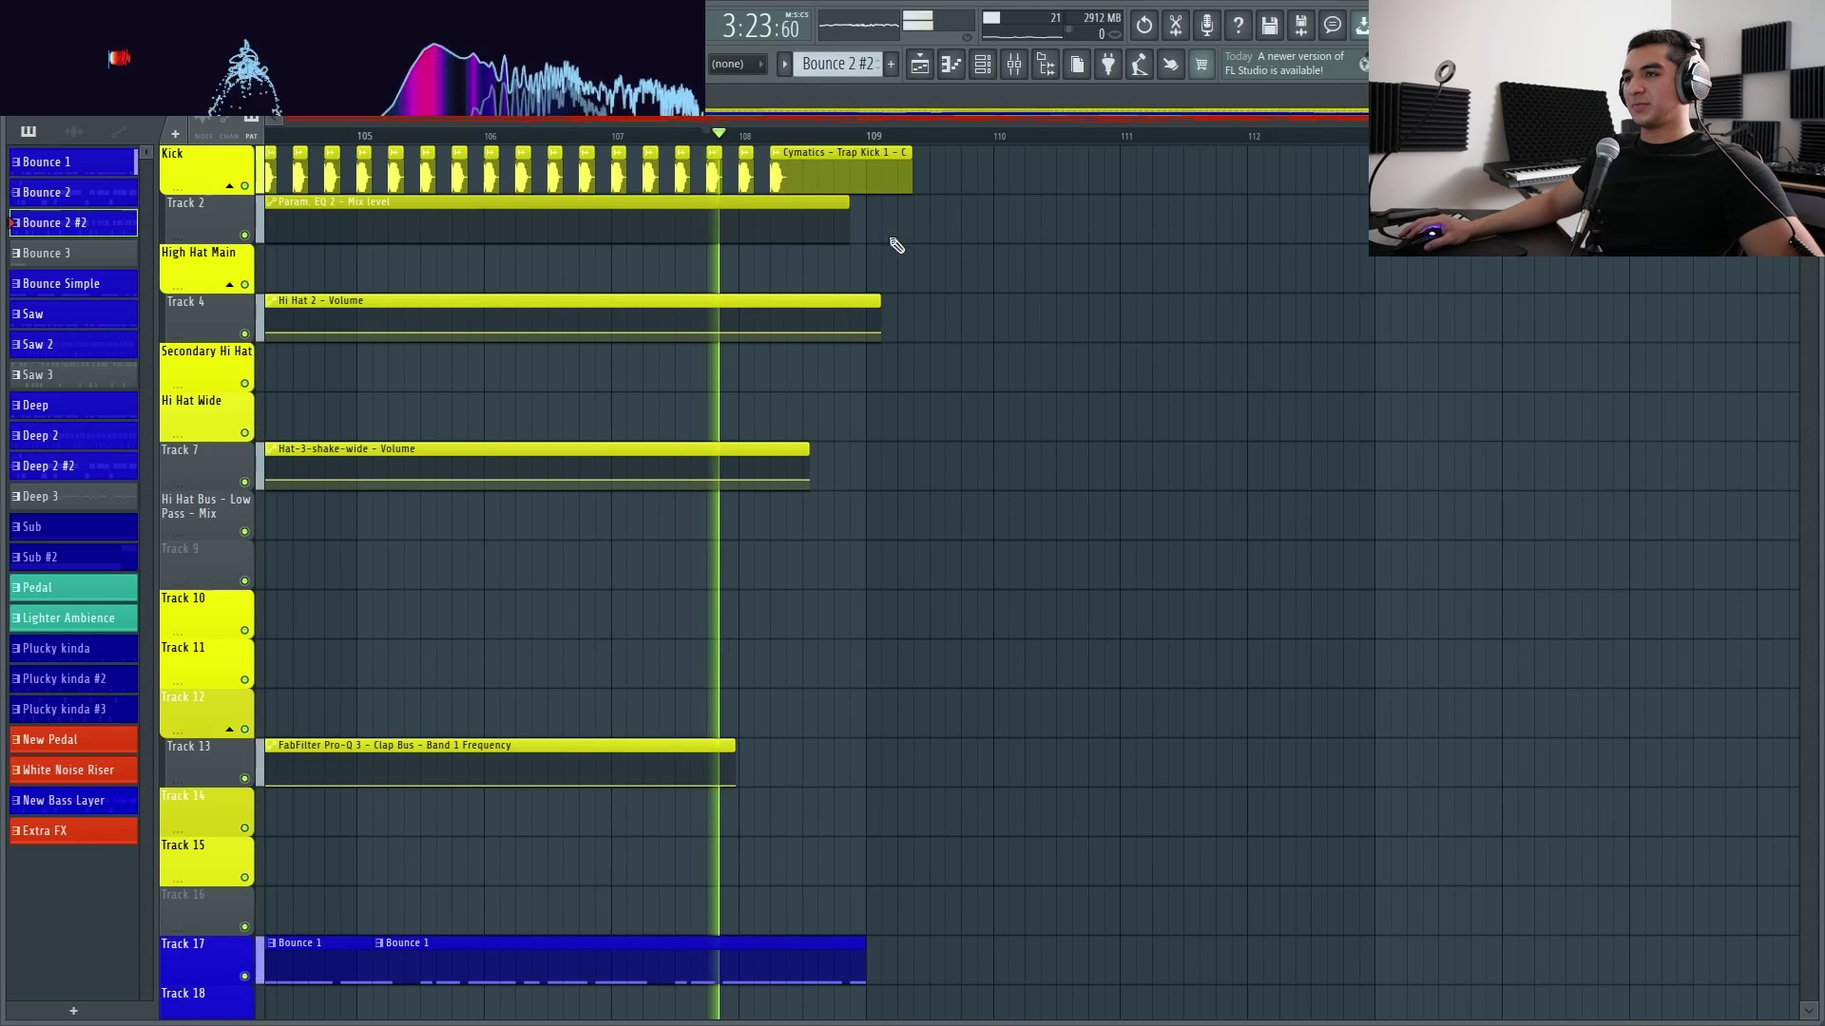
scroll(847, 399, "up", 2)
scroll(665, 399, "down", 5)
scroll(960, 465, "down", 4)
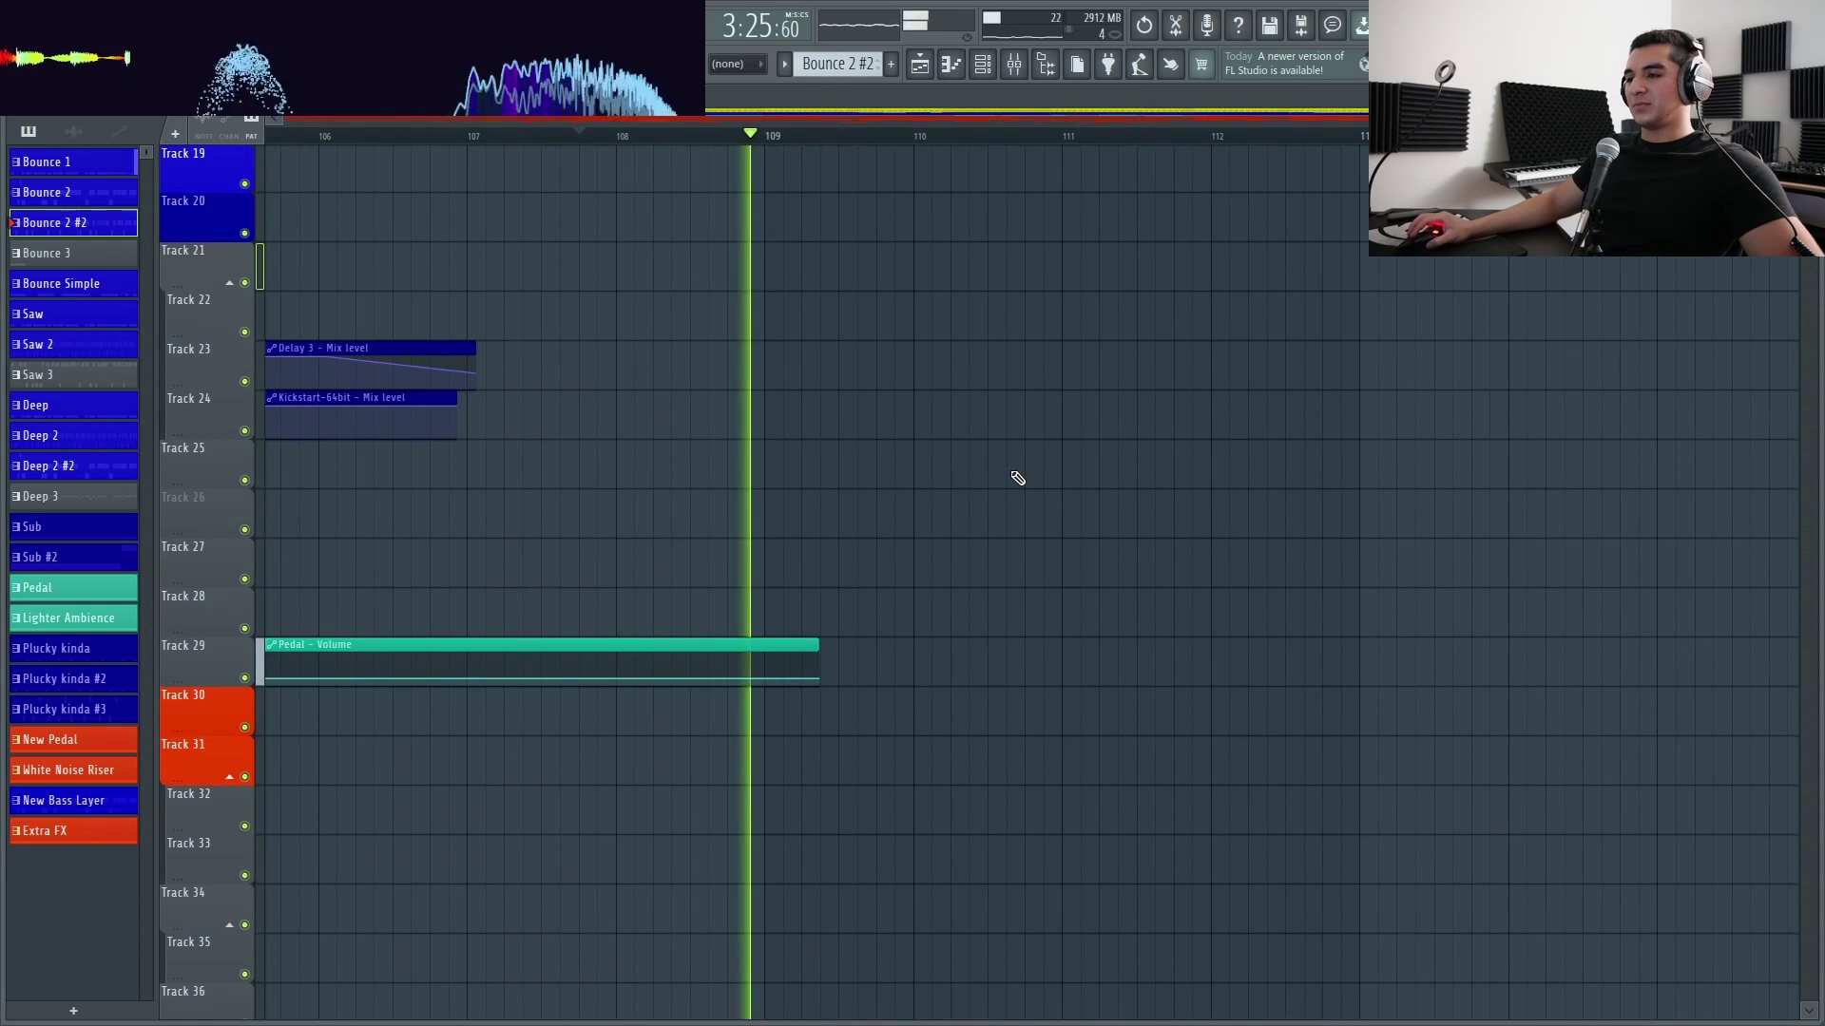
key("space")
Examine the whole arrangement from bar 1, from the drum tracks down to the red FX tracks
scroll(1149, 473, "down", 6)
scroll(1390, 514, "up", 6)
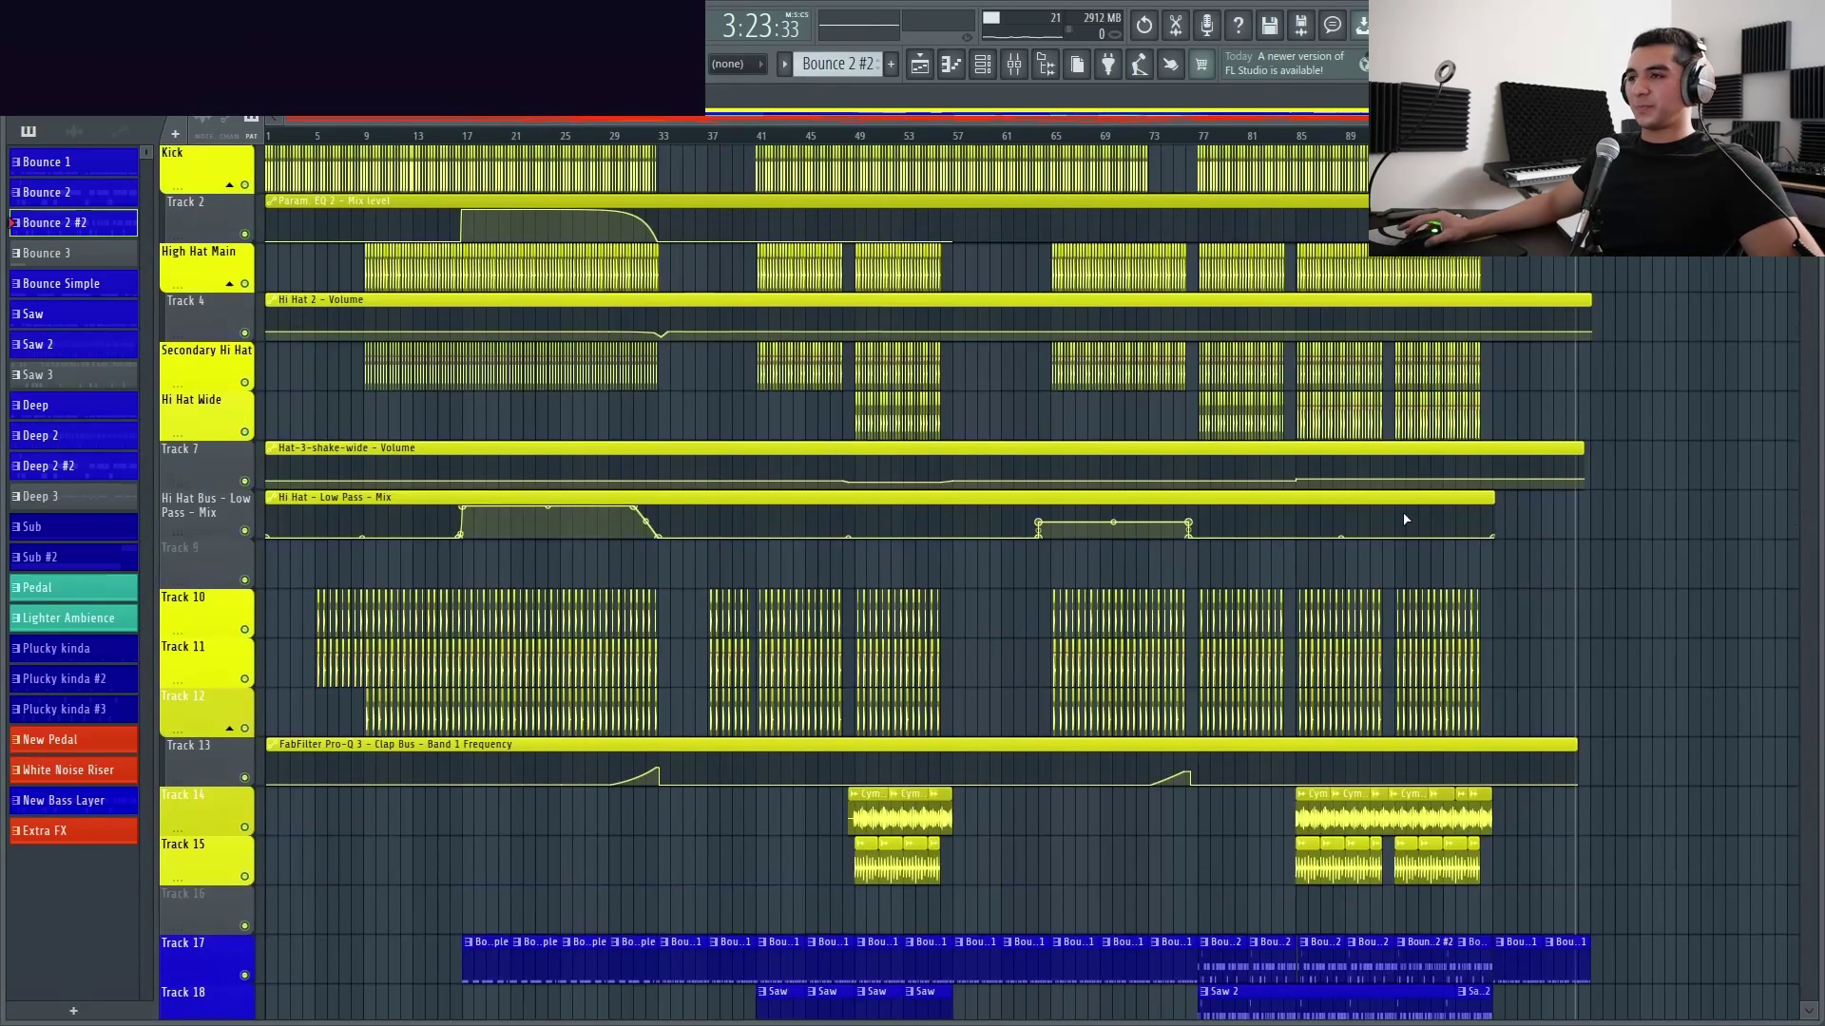
scroll(673, 742, "down", 5)
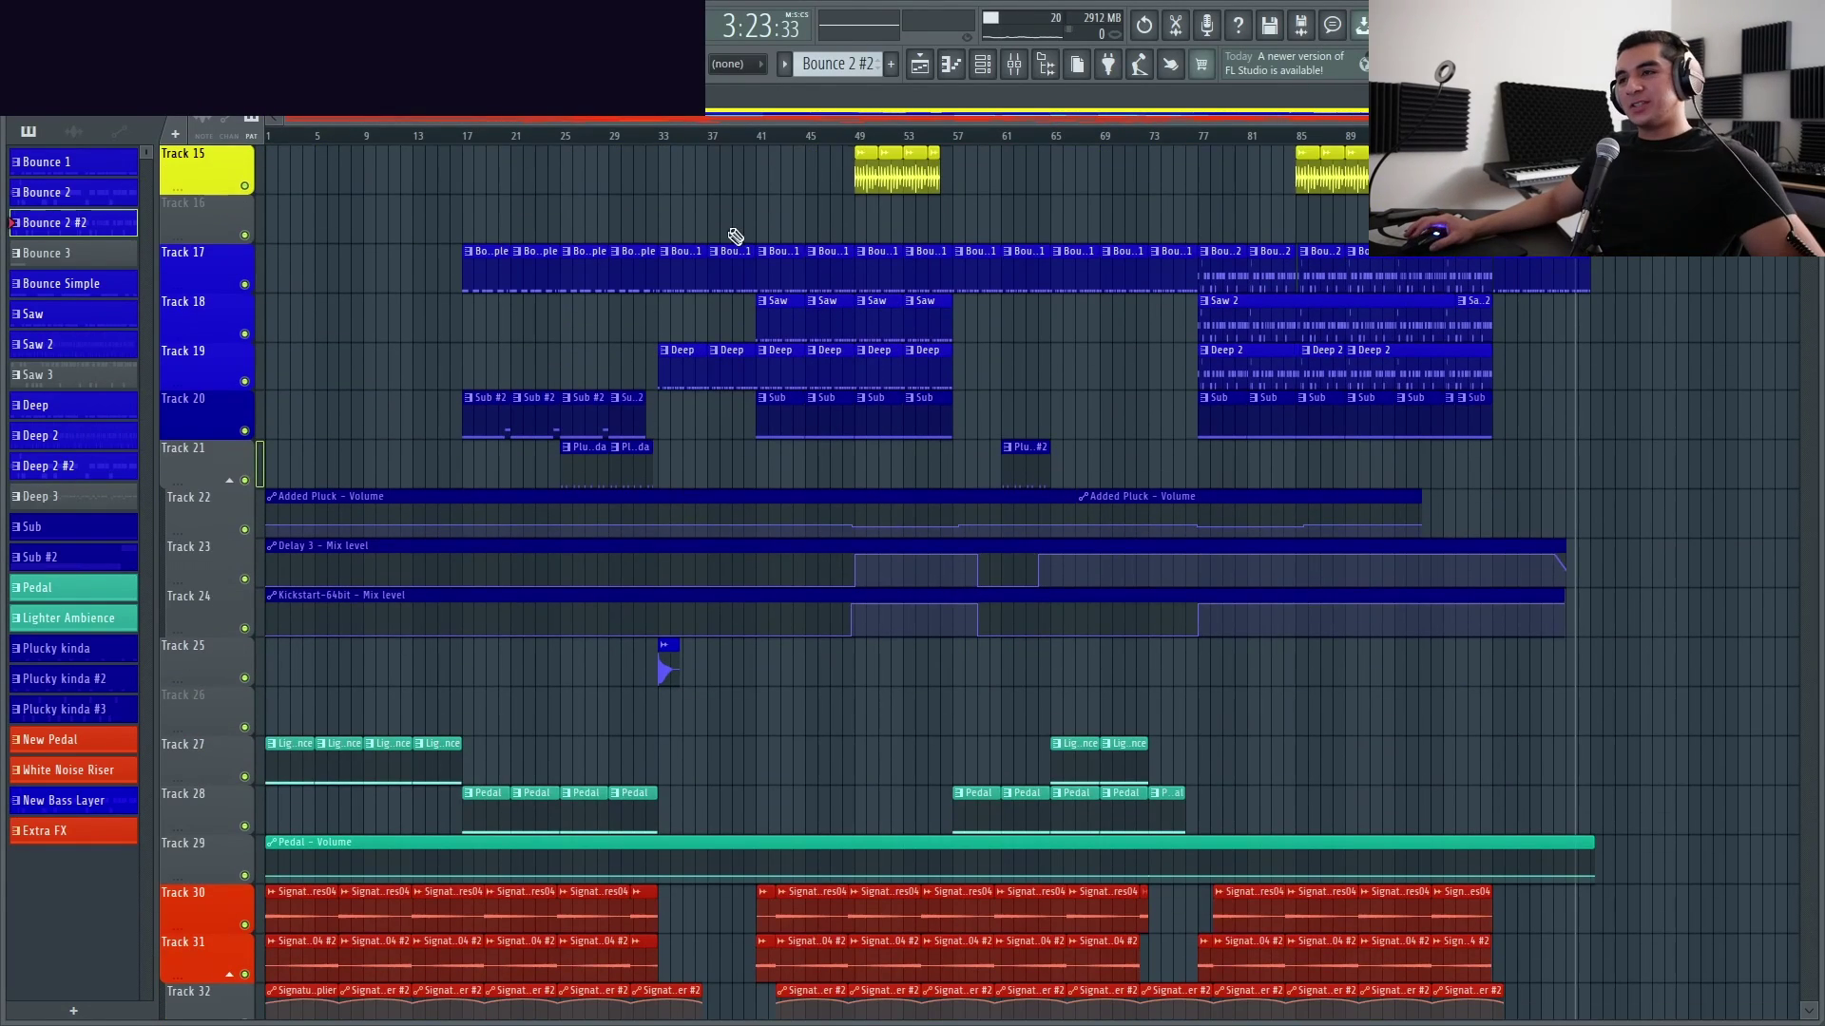
scroll(582, 387, "up", 5)
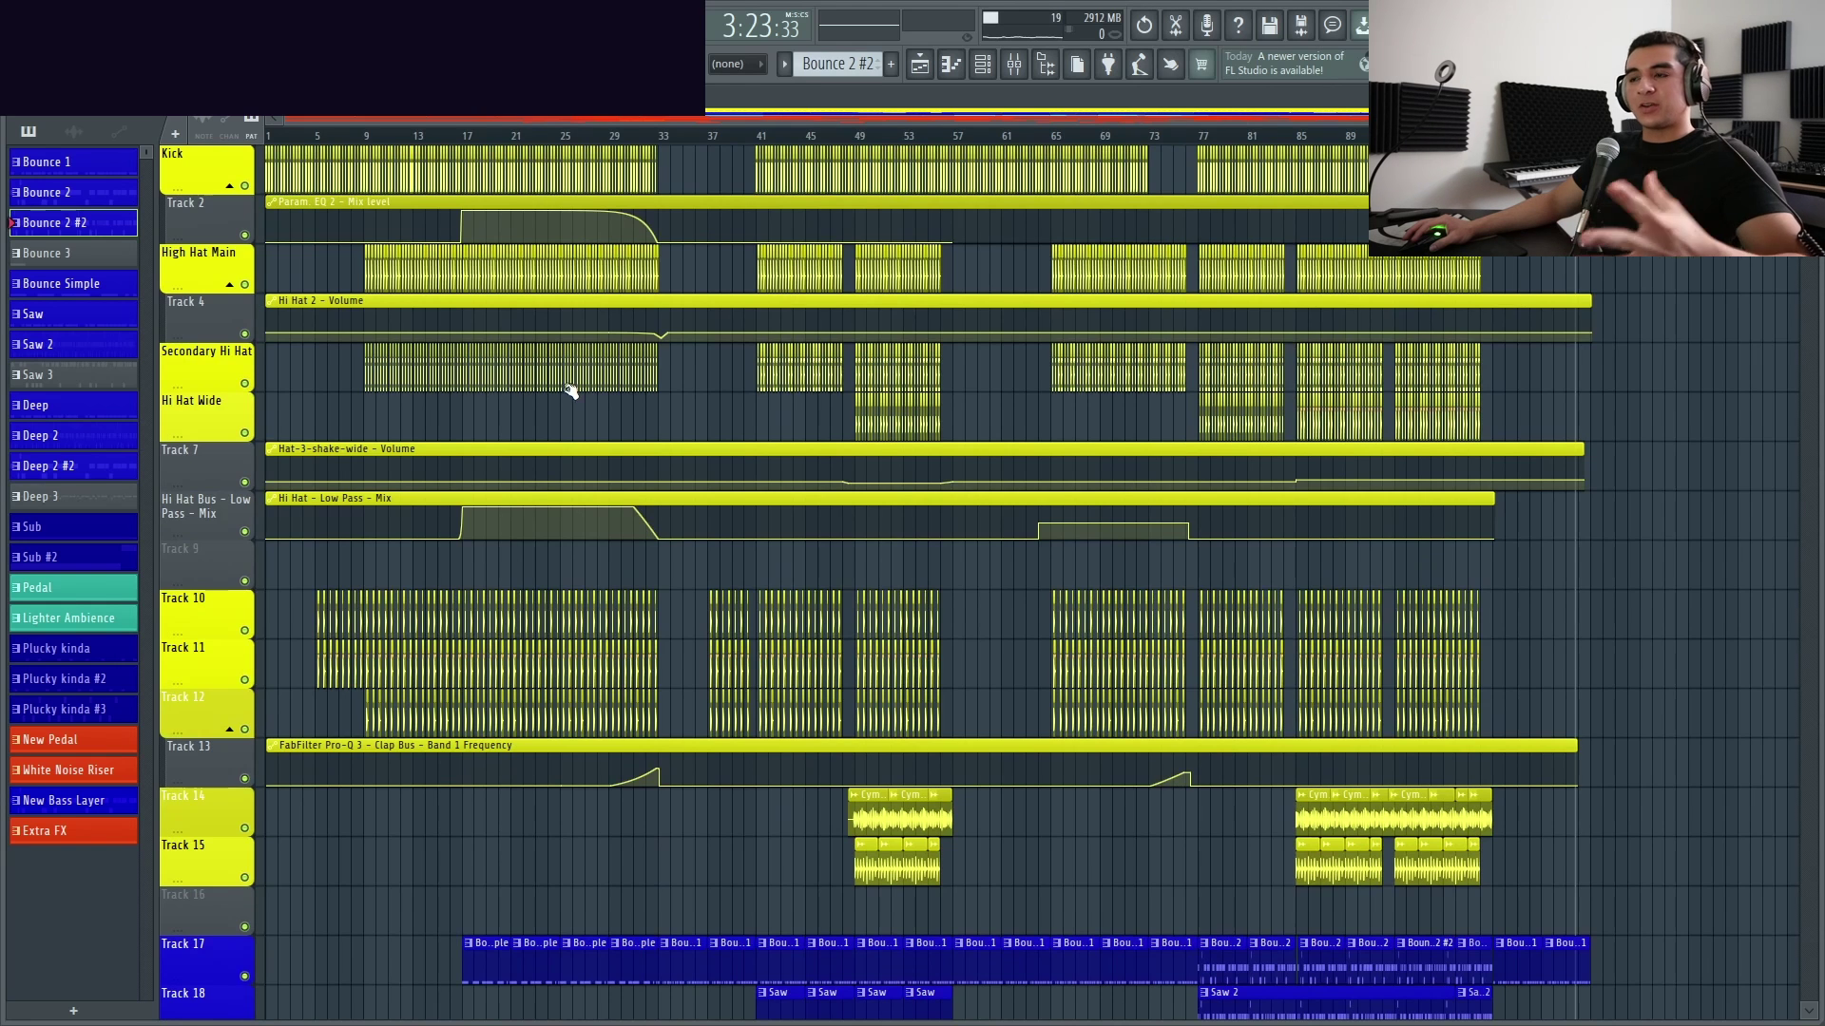
scroll(566, 389, "down", 2)
scroll(643, 443, "down", 4)
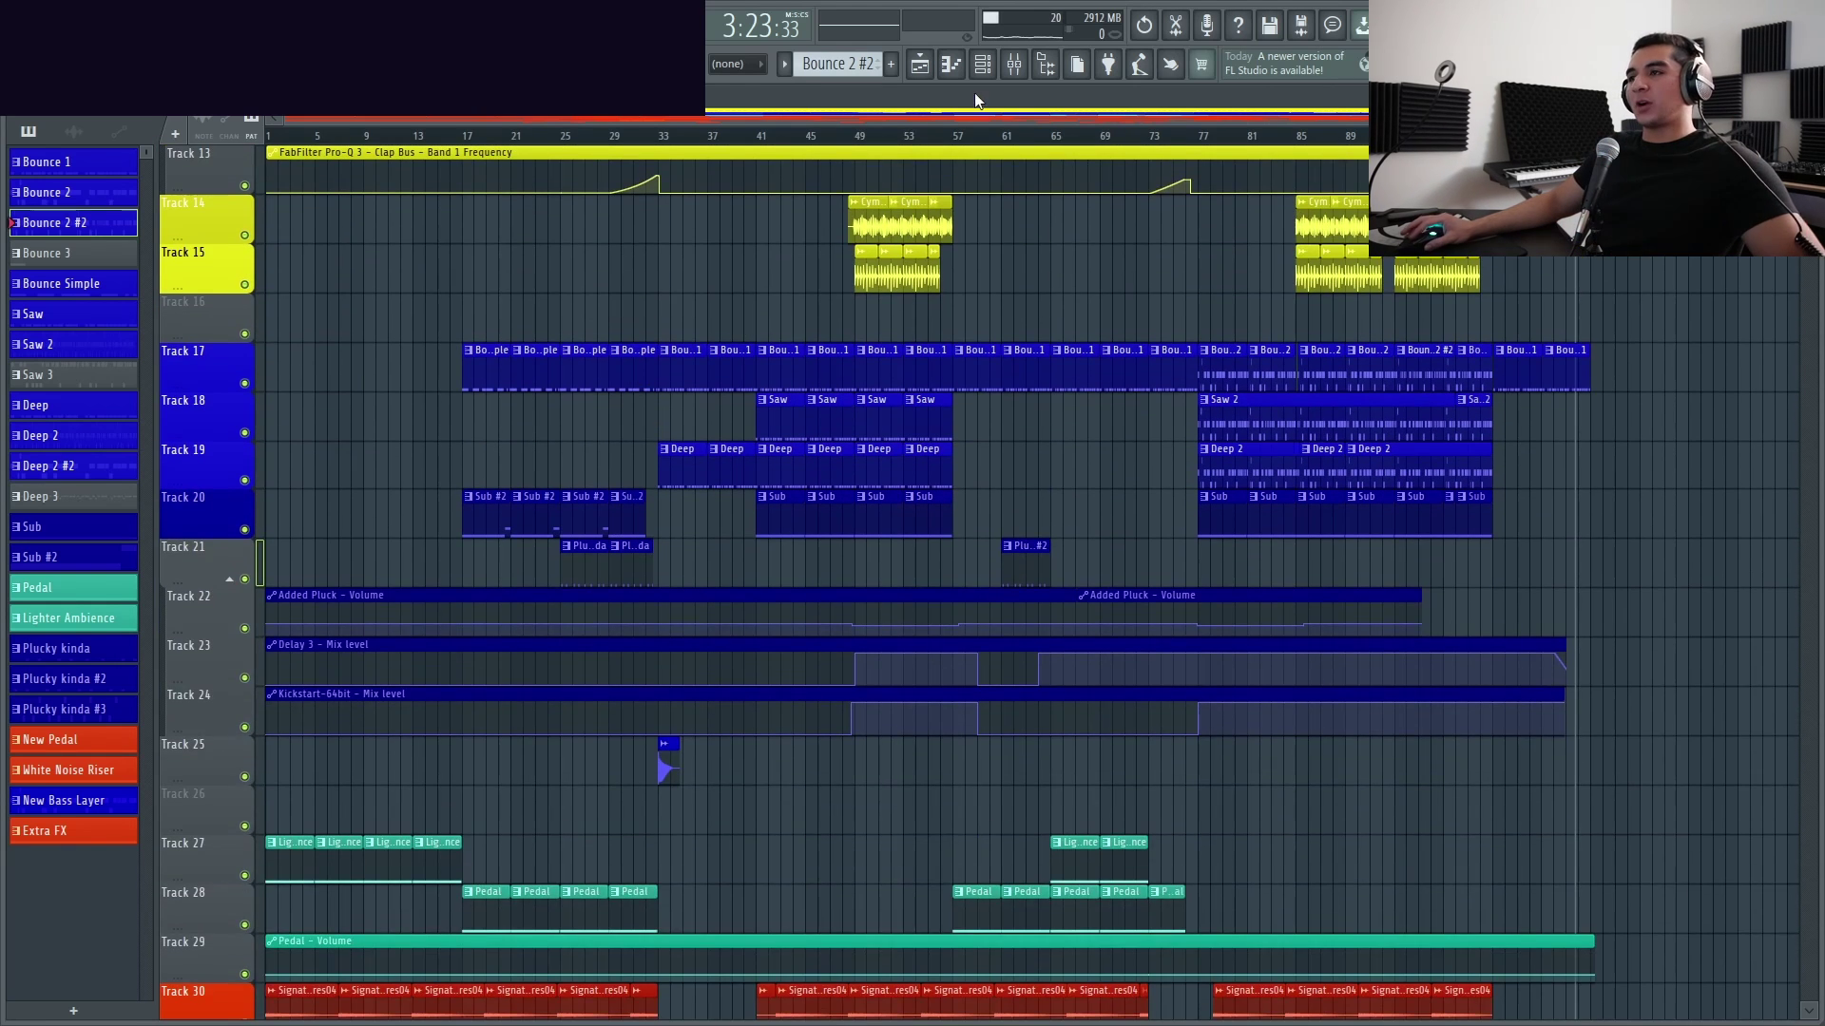
Show the mixer and inspect the effect chains of the Saw, Bass Bus and Deep Bounce inserts
left_click(1009, 78)
left_click(207, 648)
left_click(802, 651)
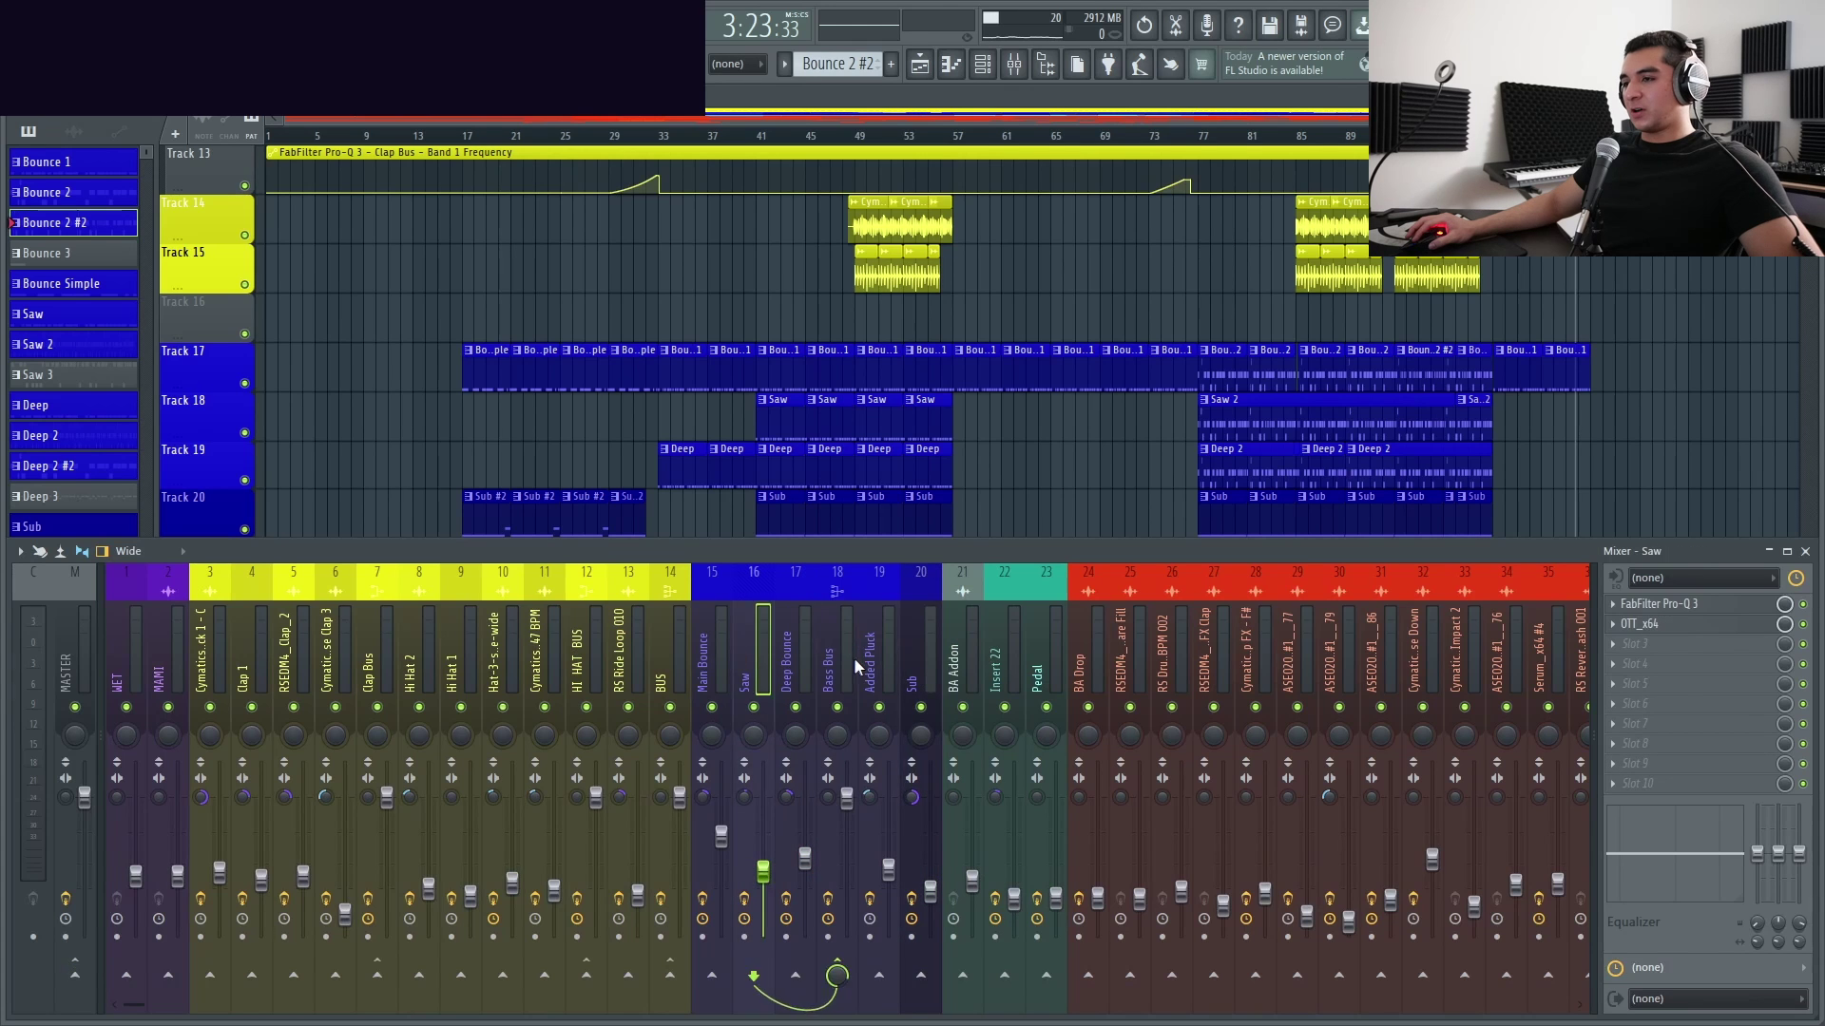
left_click(777, 660)
left_click(783, 646)
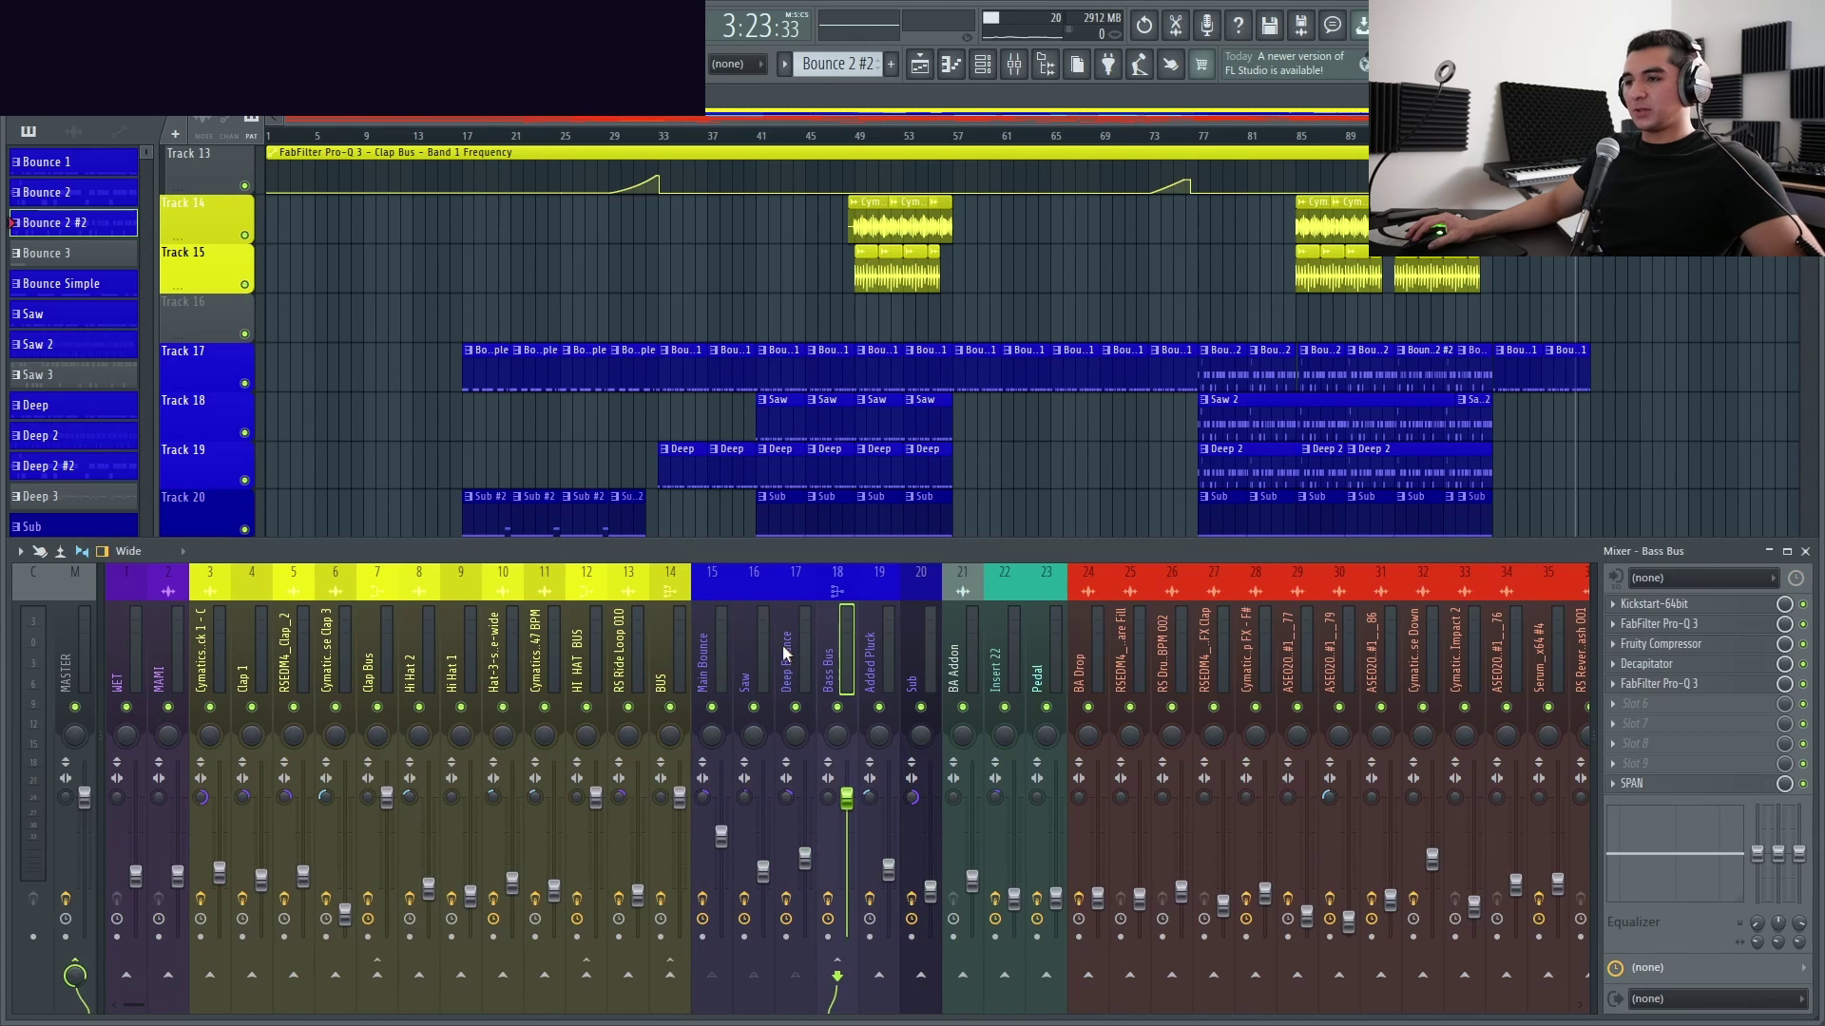
scroll(784, 646, "down", 3)
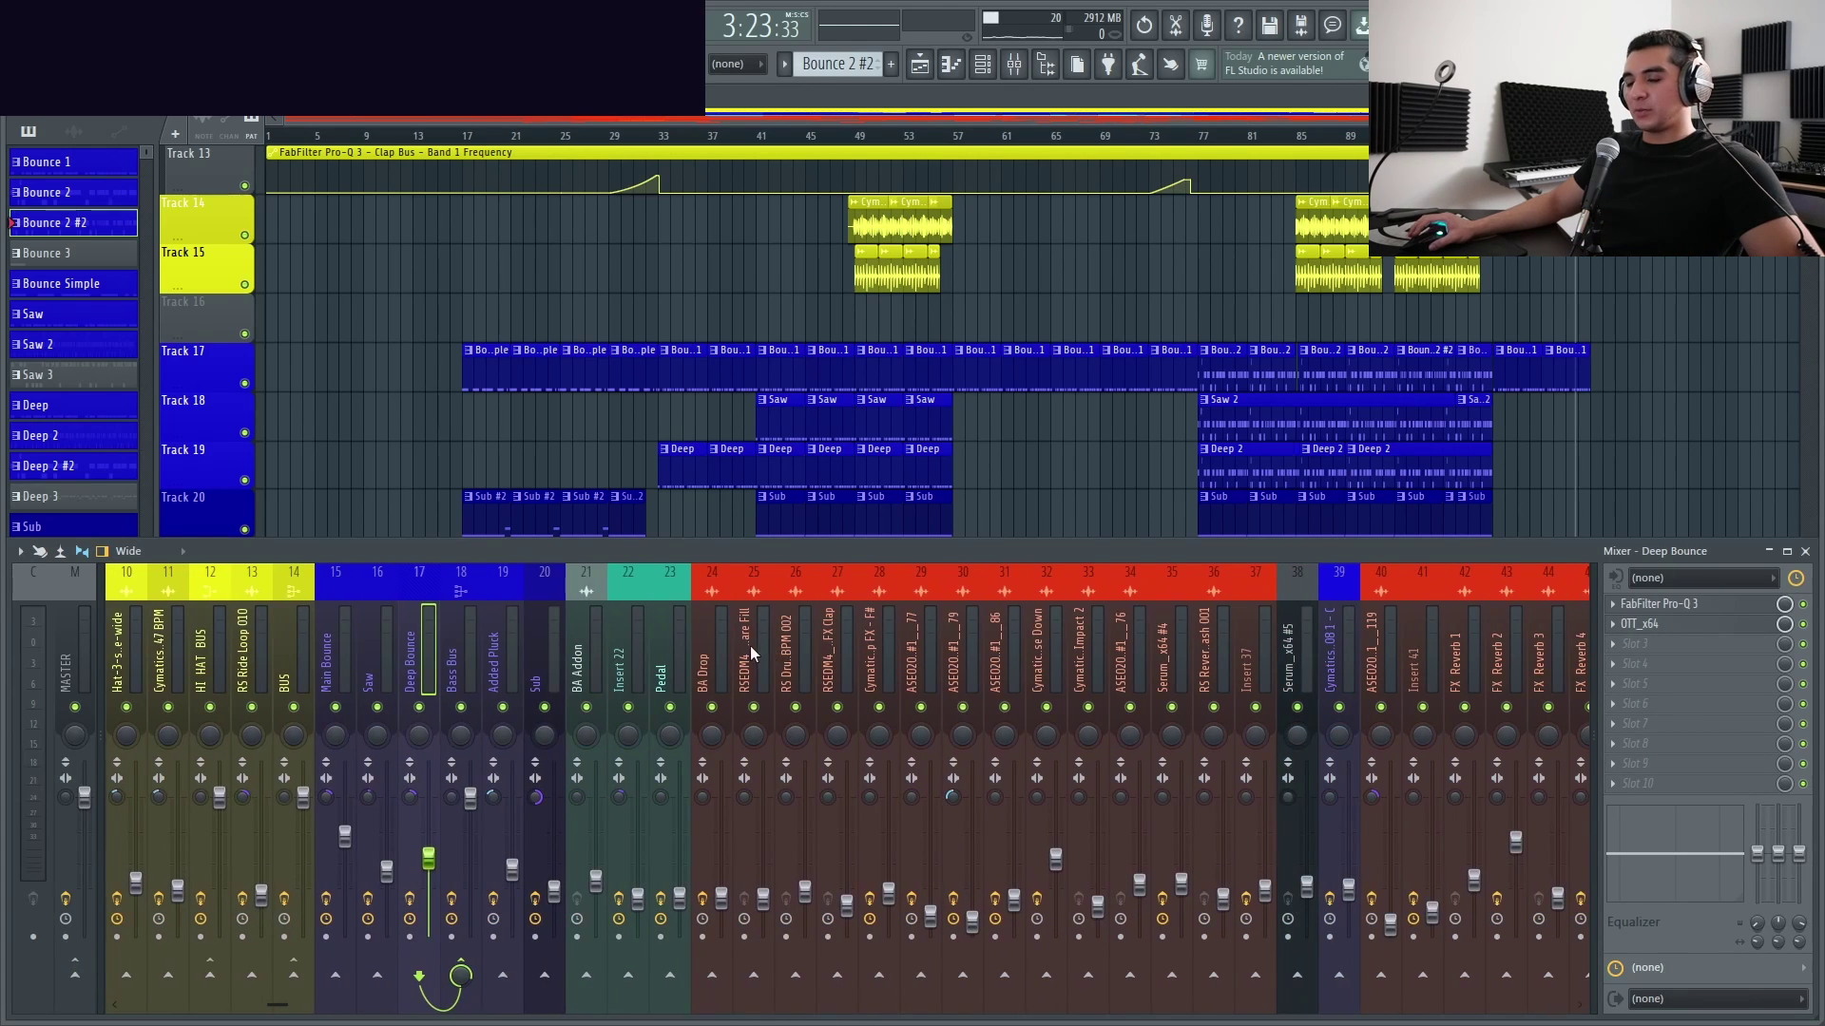
scroll(749, 647, "up", 3)
Look through the red FX inserts in the mixer, including the RS Drum Roll and Cymatics Dubstep Impact inserts
left_click(554, 655)
left_click(1185, 649)
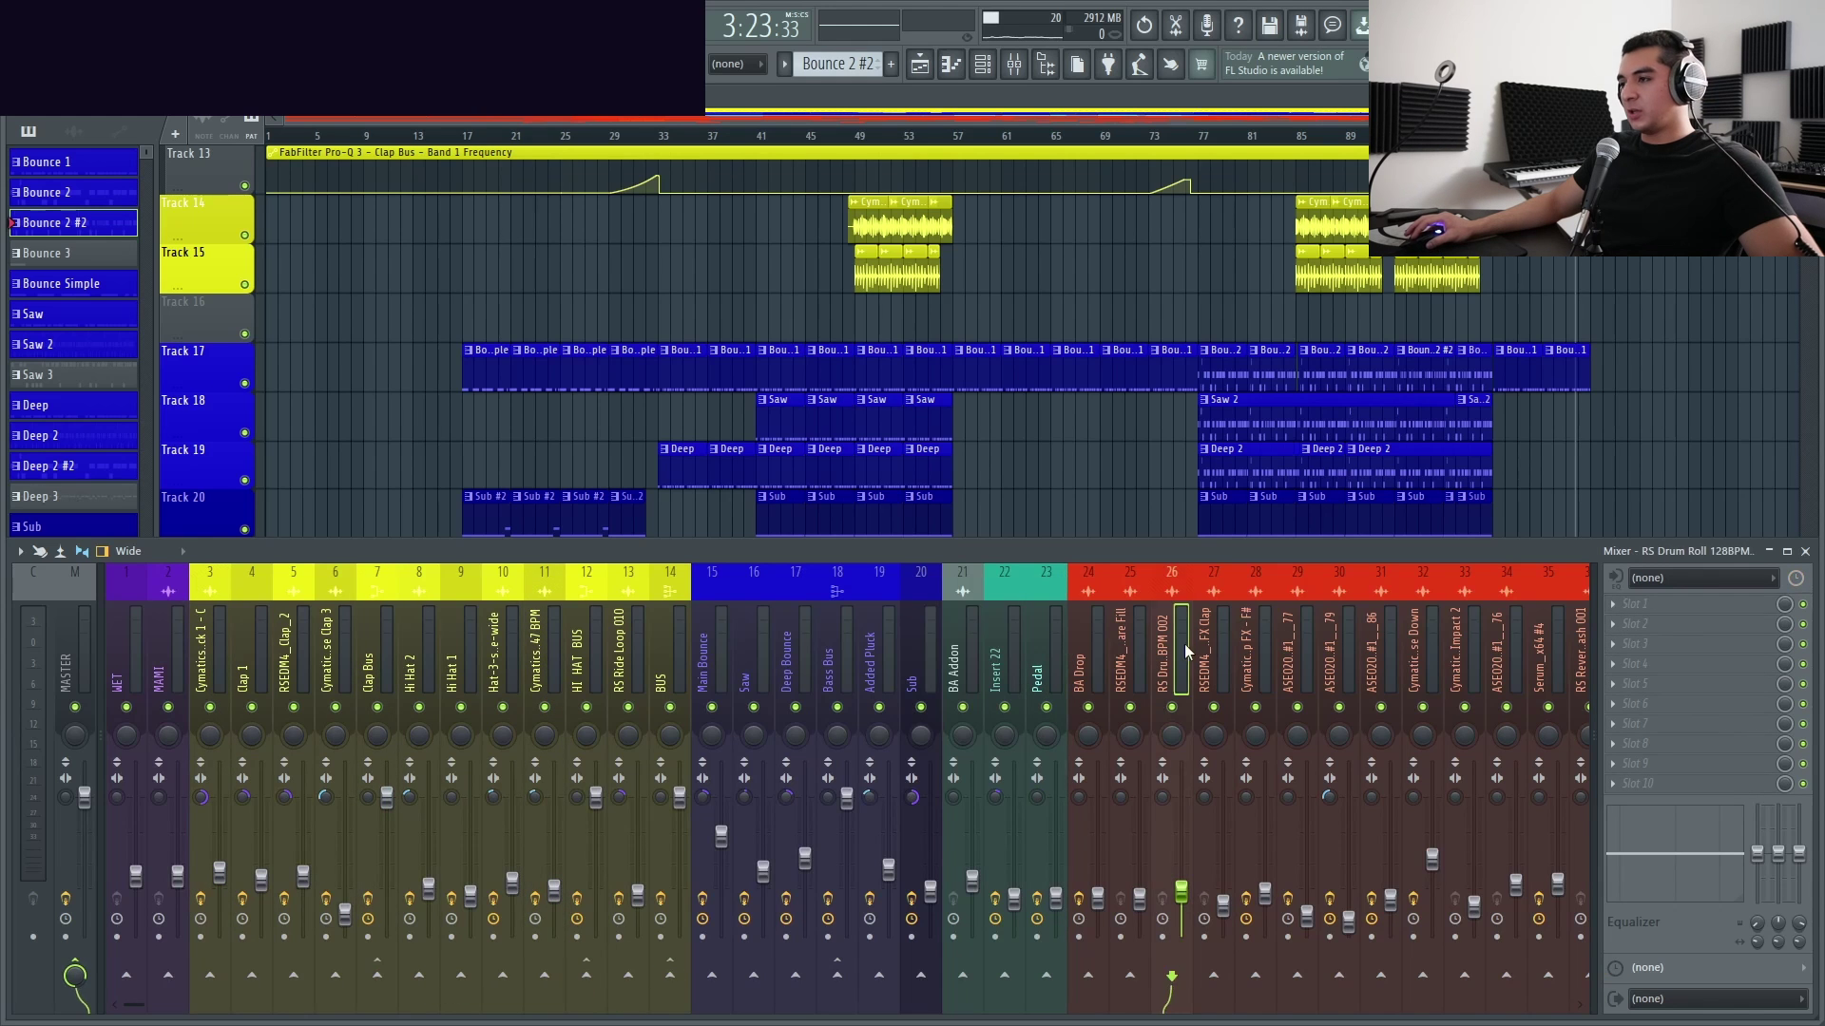
scroll(831, 649, "down", 3)
scroll(831, 648, "up", 3)
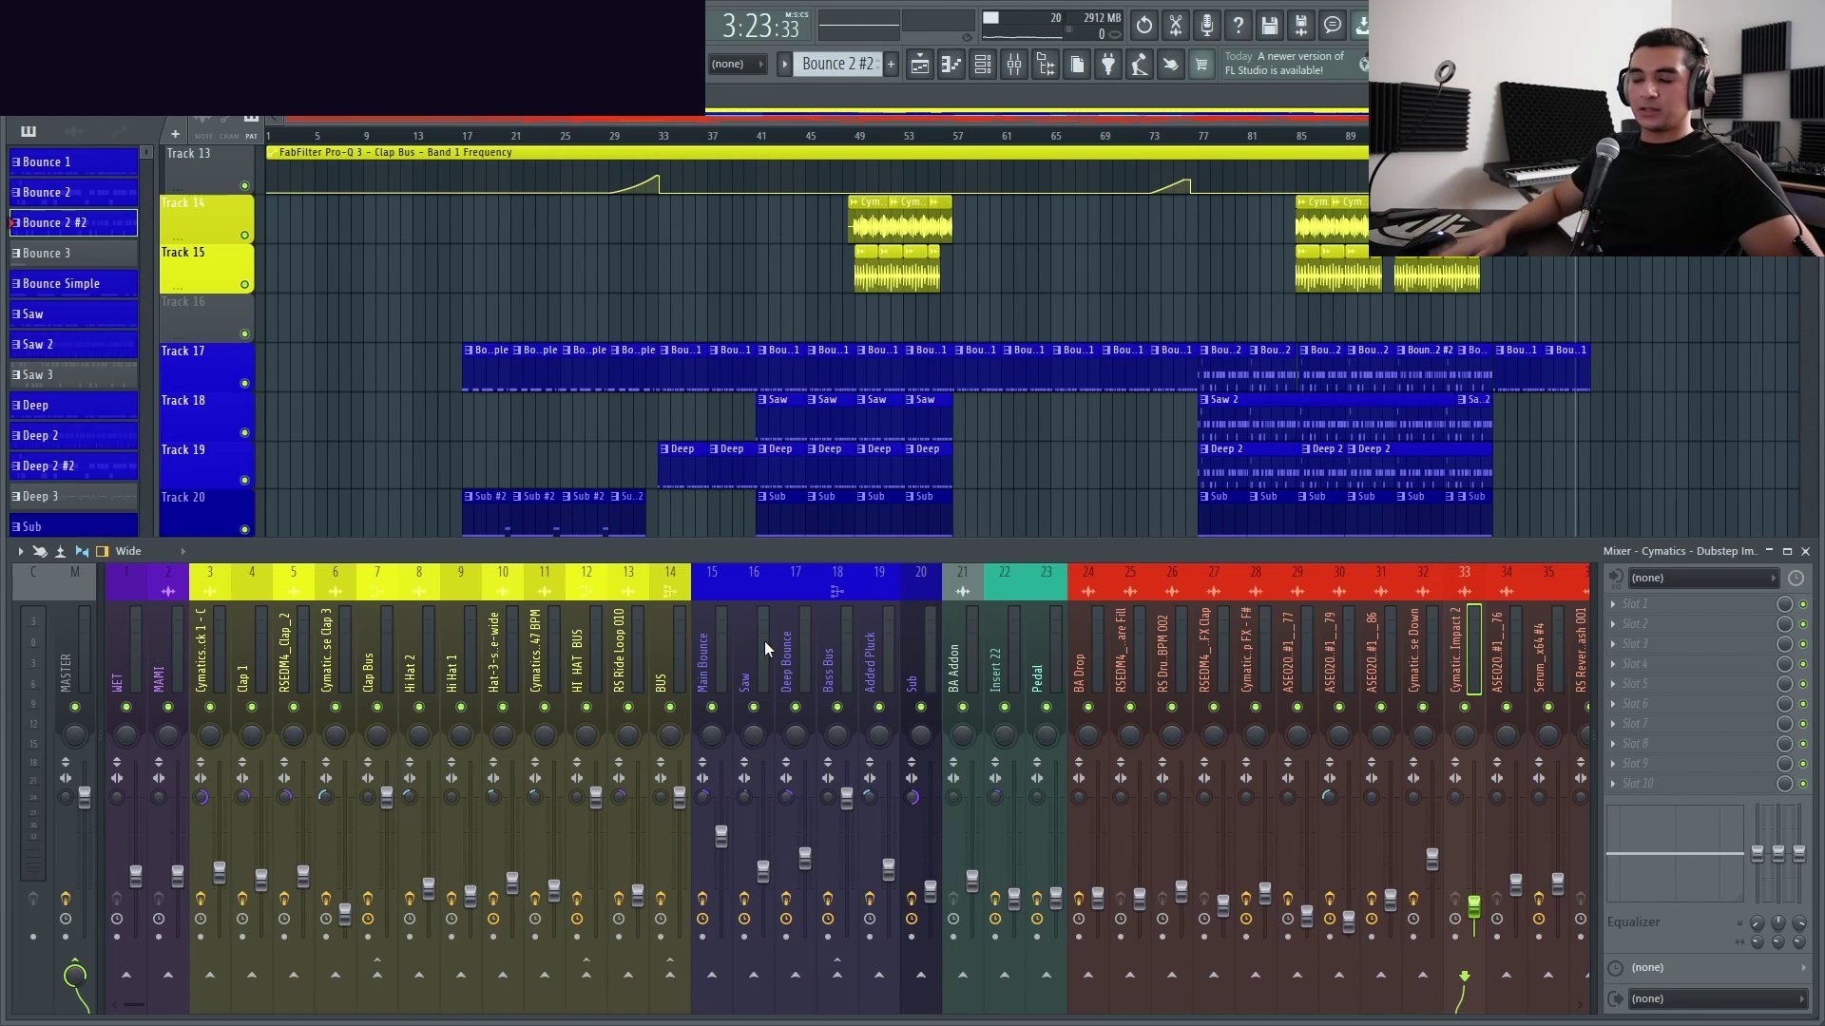
scroll(764, 640, "down", 2)
scroll(764, 641, "up", 2)
Inspect the effect chains of the trap kick, WET and Clap Bus inserts, including Decapitator on the Clap Bus
left_click(228, 670)
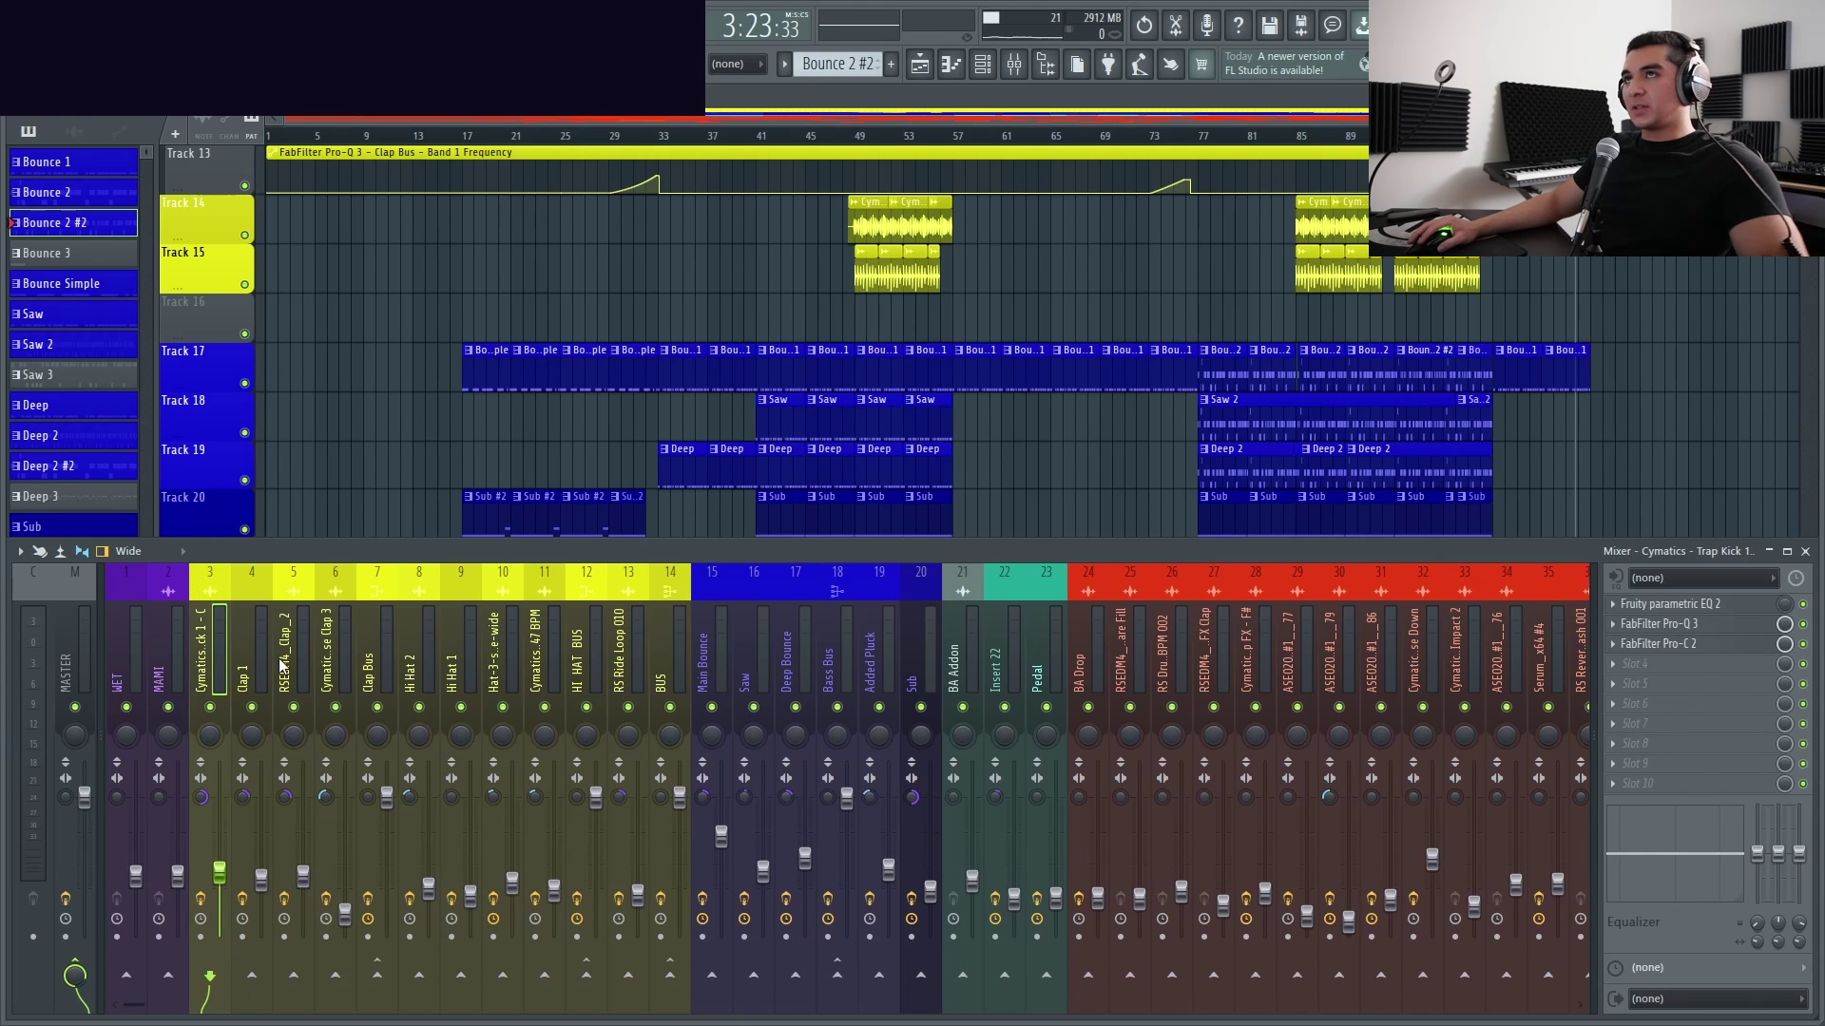
left_click(165, 650)
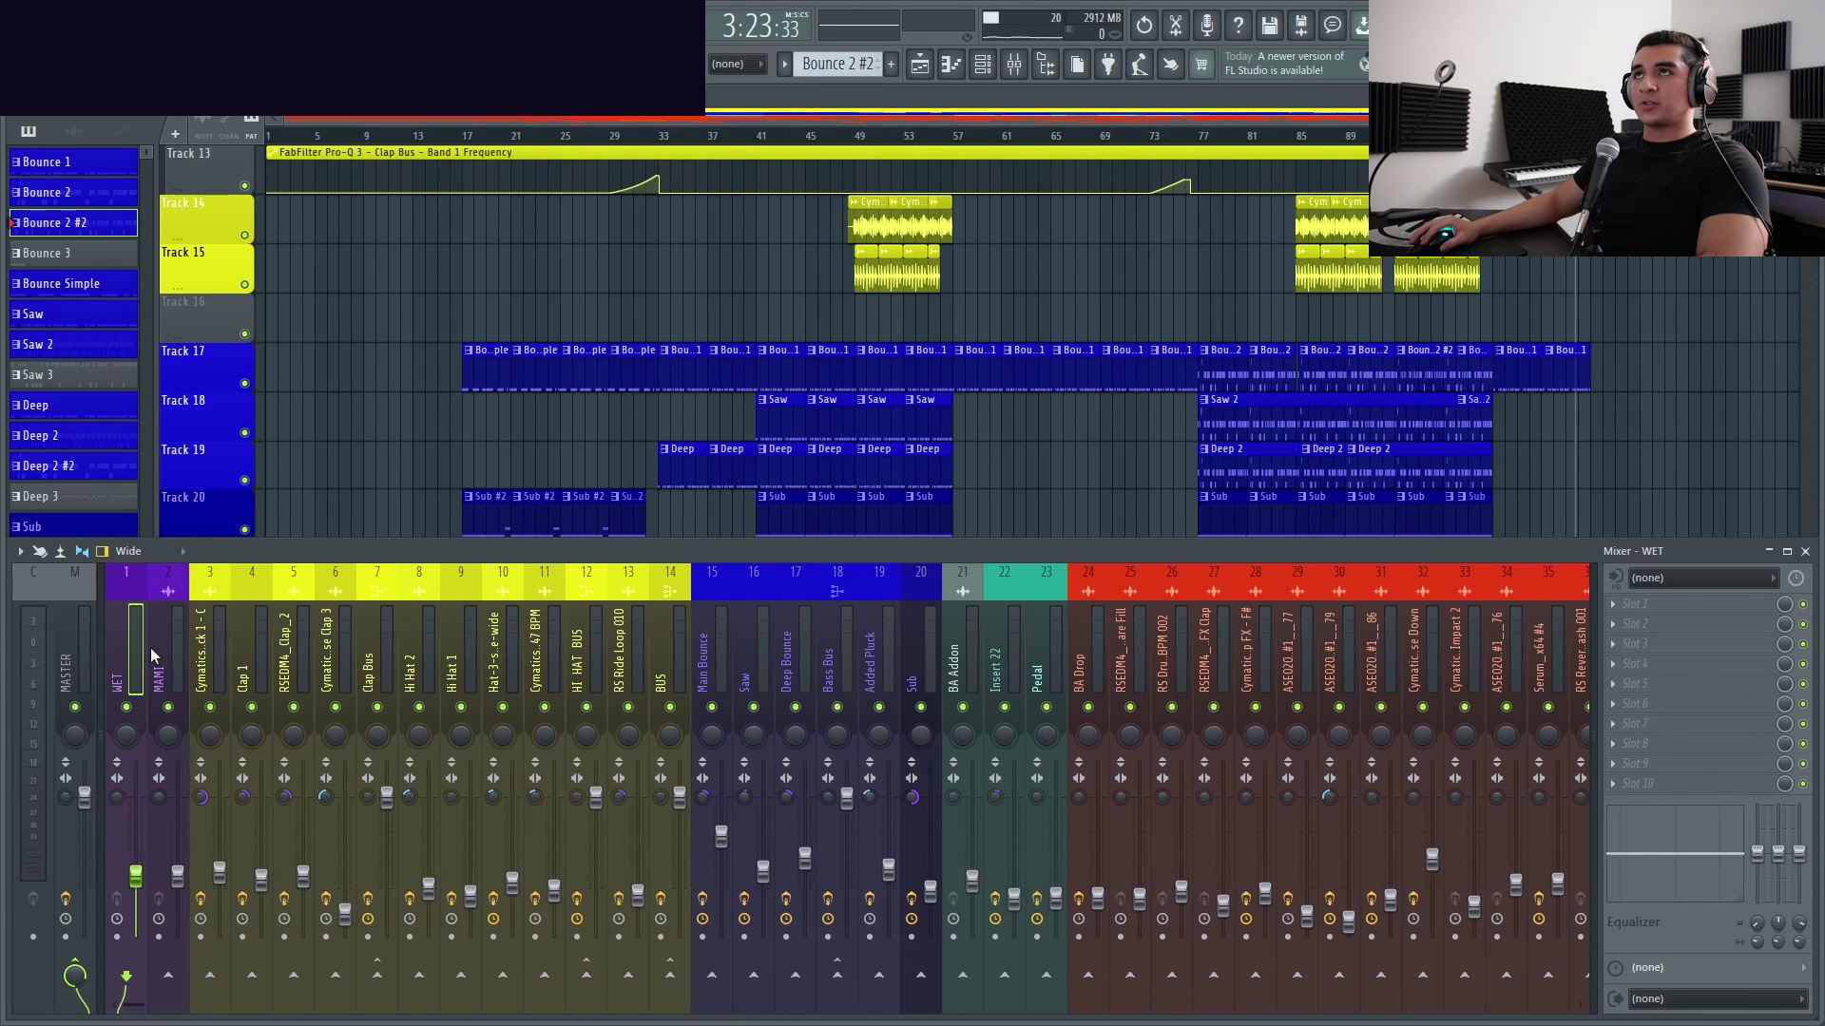
left_click(214, 656)
key("Right")
key("Right")
key("Right")
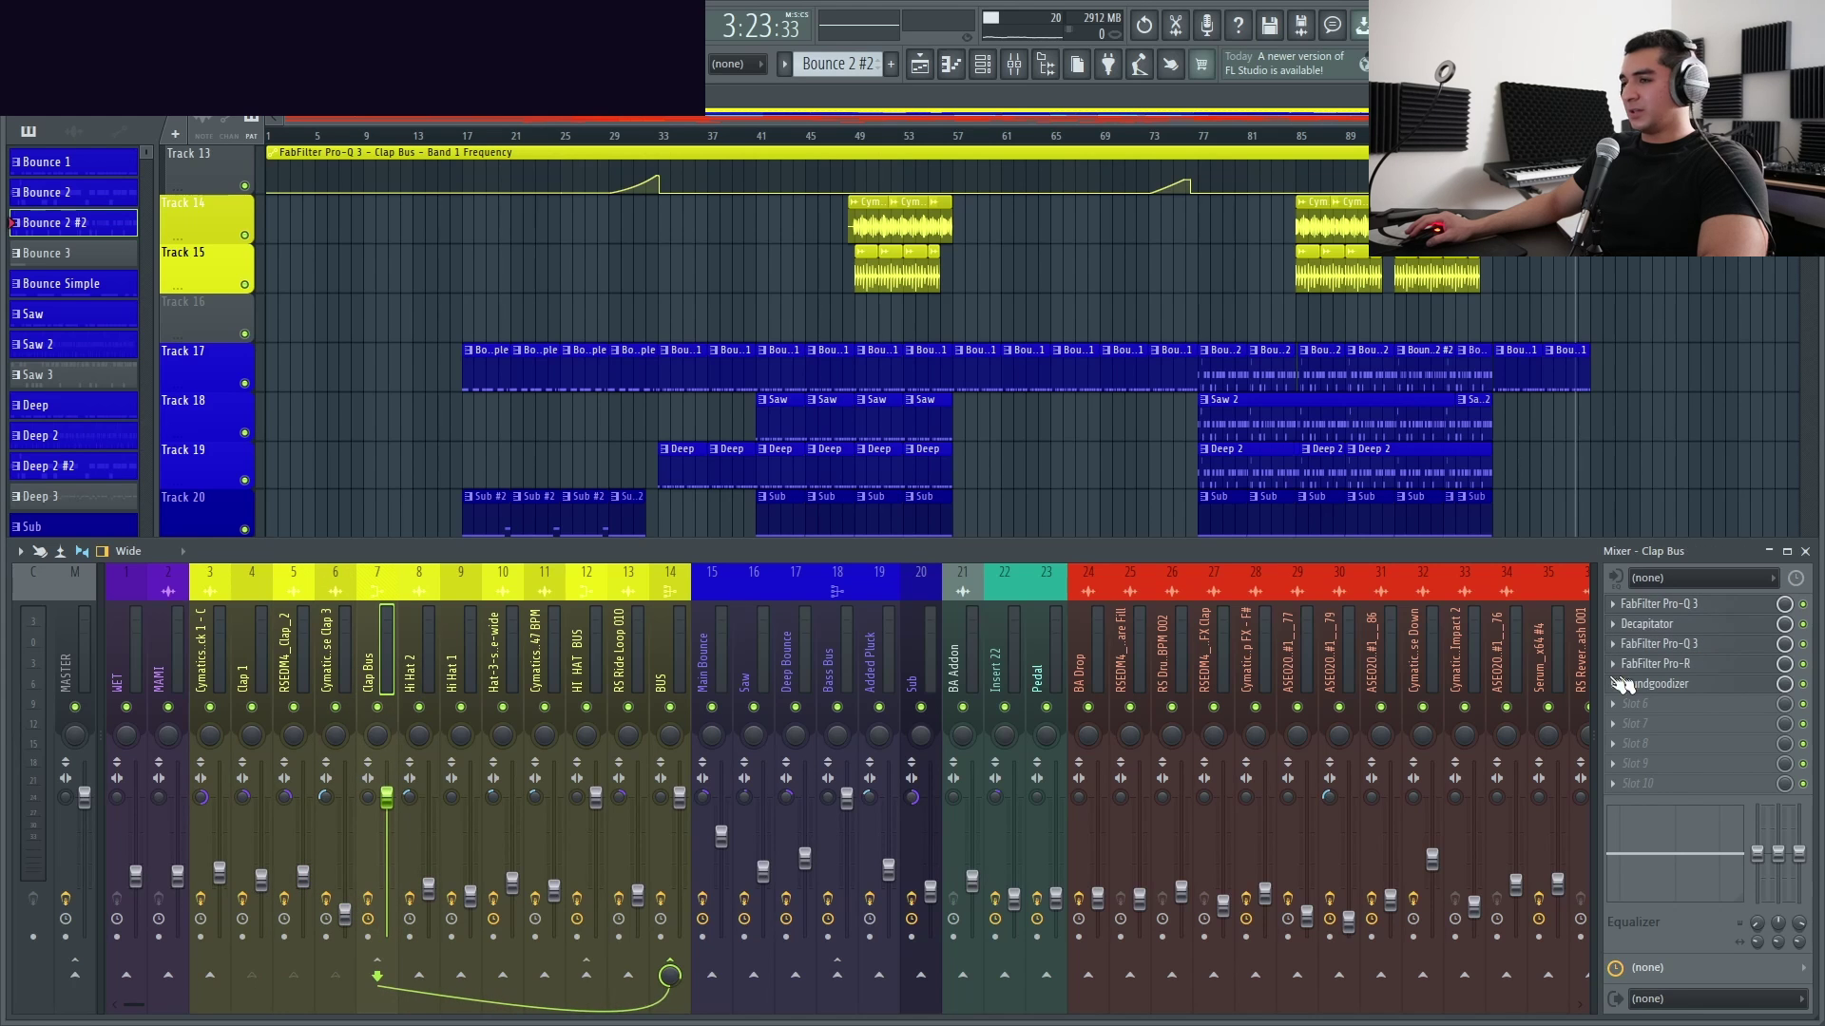
left_click(1706, 625)
left_click(1157, 301)
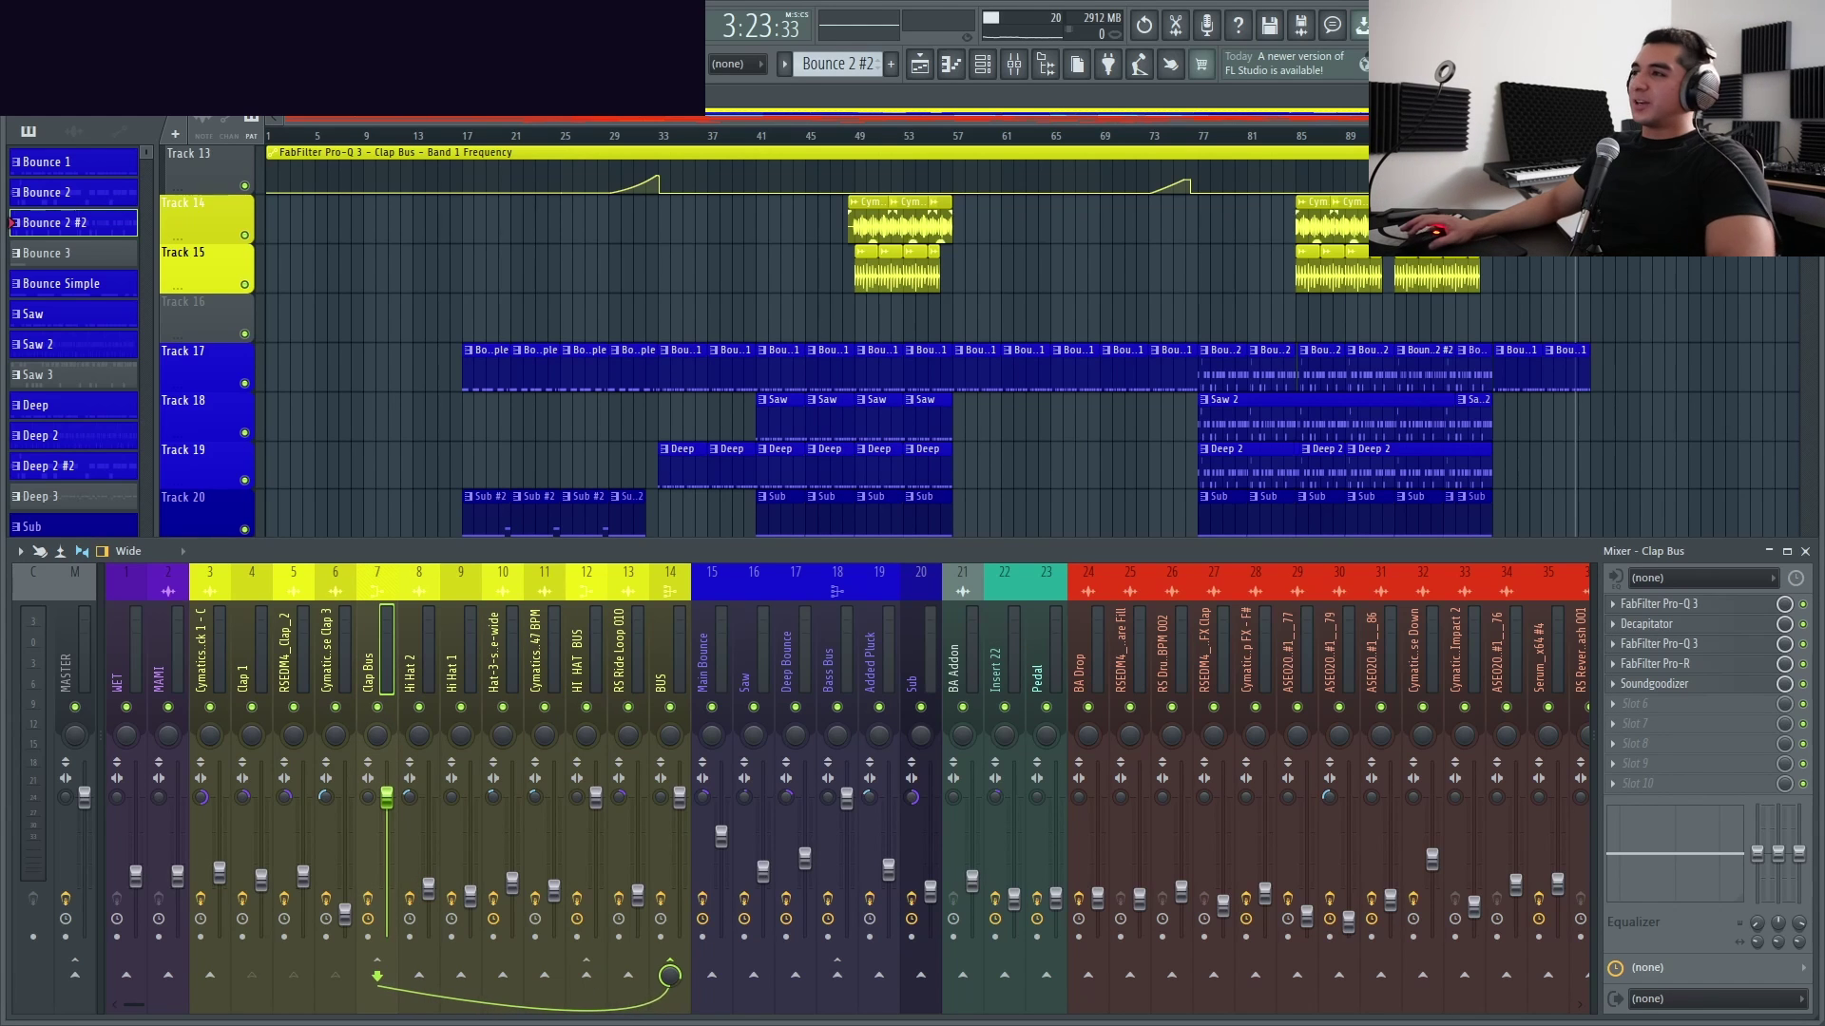
Check the project info for the start date and total time spent, and close the window
left_click(1333, 26)
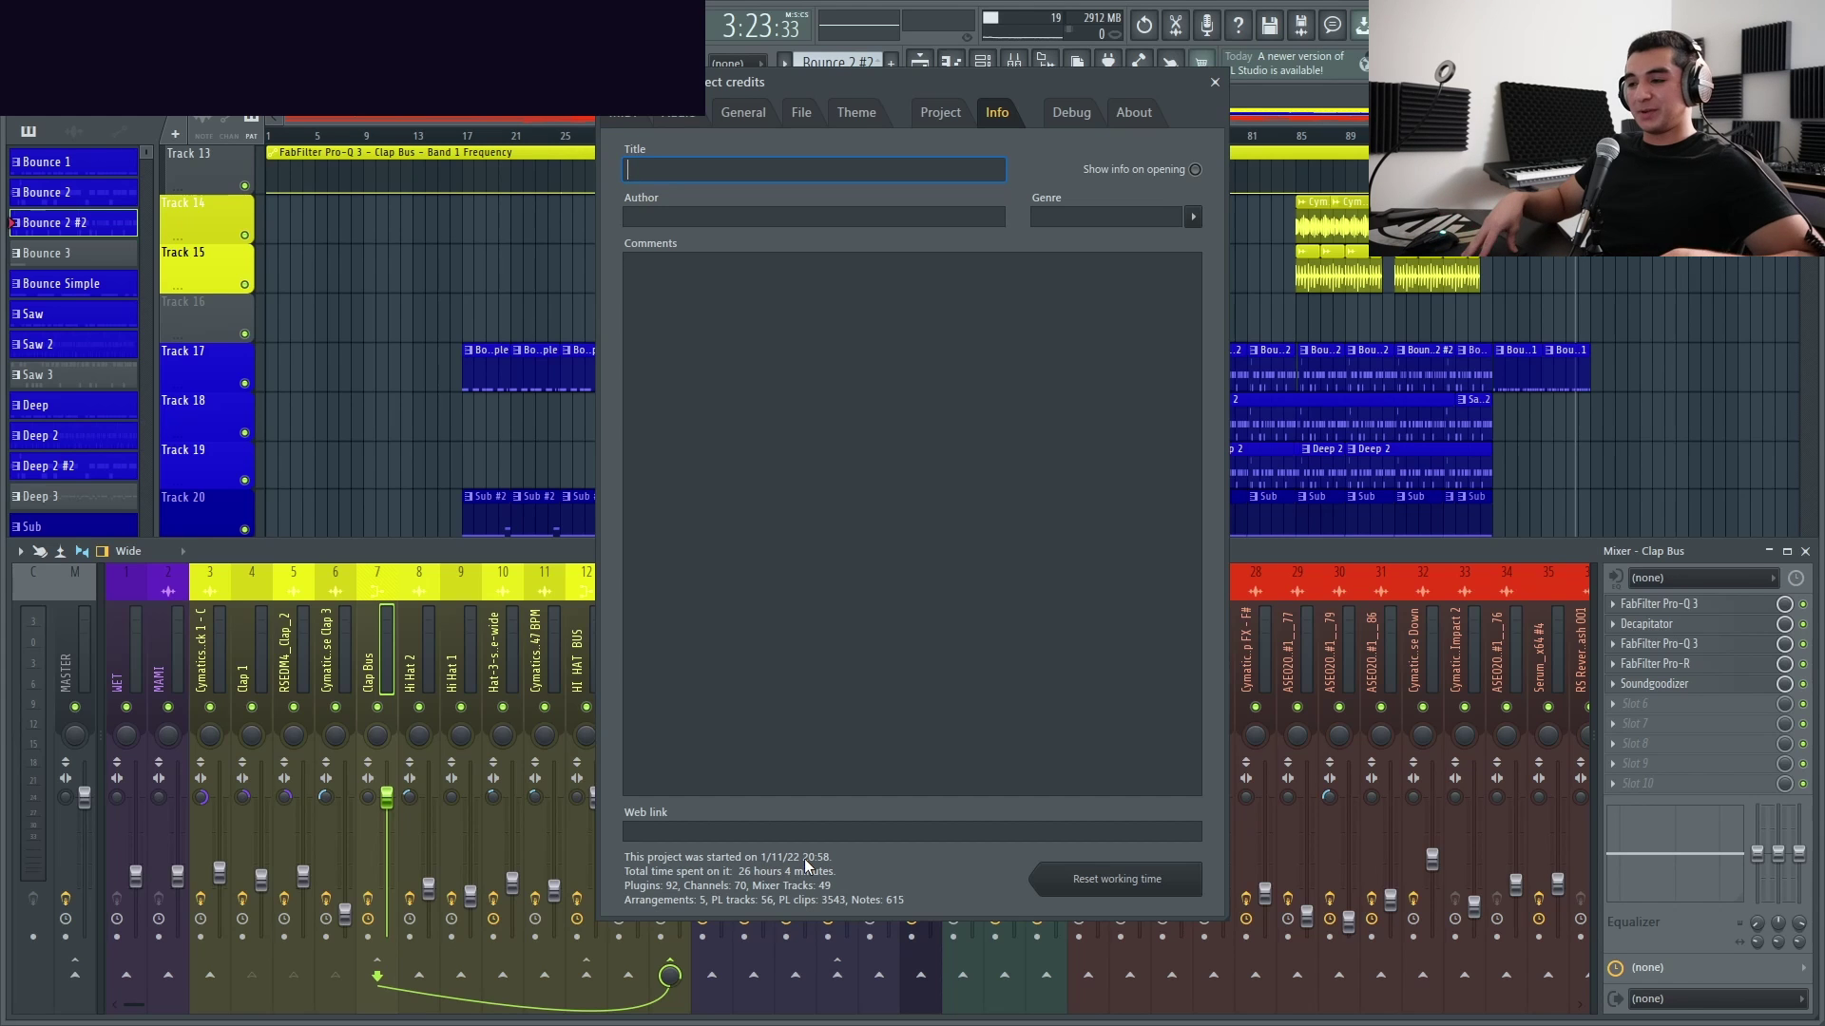
left_click(1215, 82)
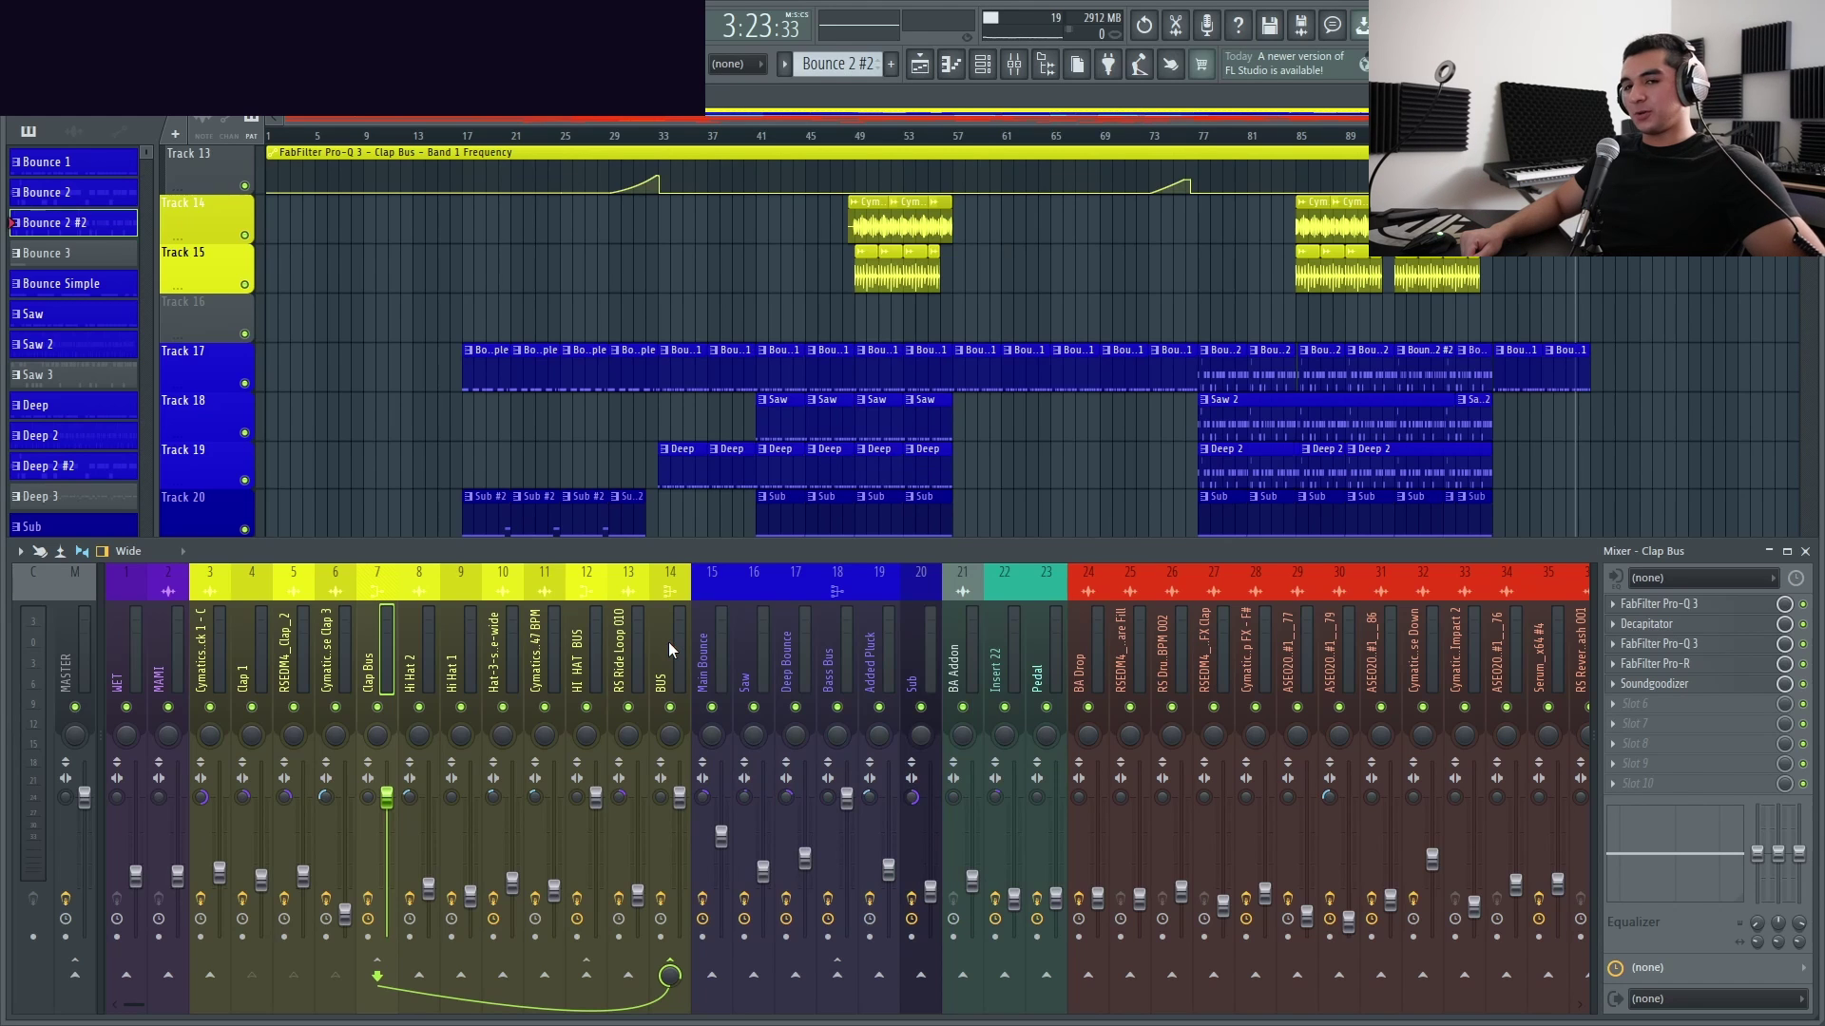
Inspect the hi-hat inserts, Hat-3-shake-wide and the Cymatics Mothership loop insert against their clips in the arrangement
left_click(569, 666)
left_click(666, 665)
left_click(410, 665)
left_click(519, 664)
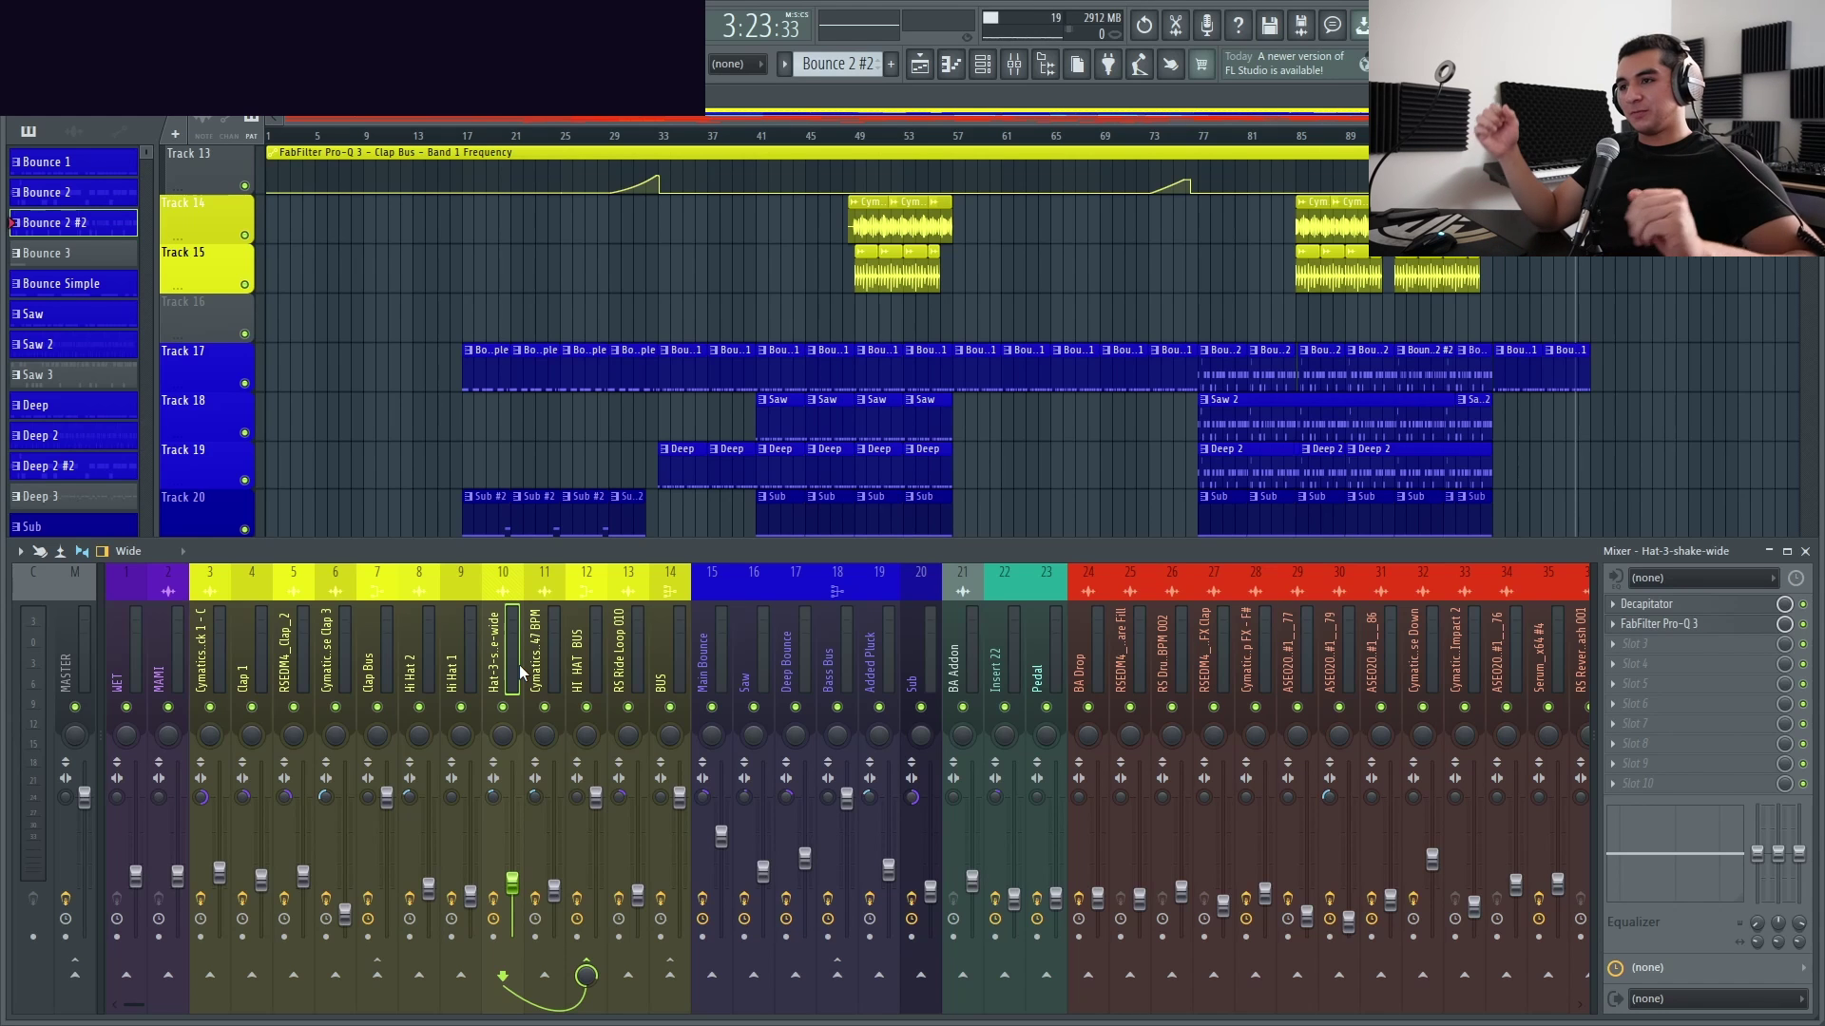
left_click(461, 655)
scroll(742, 456, "up", 5)
scroll(742, 457, "down", 2)
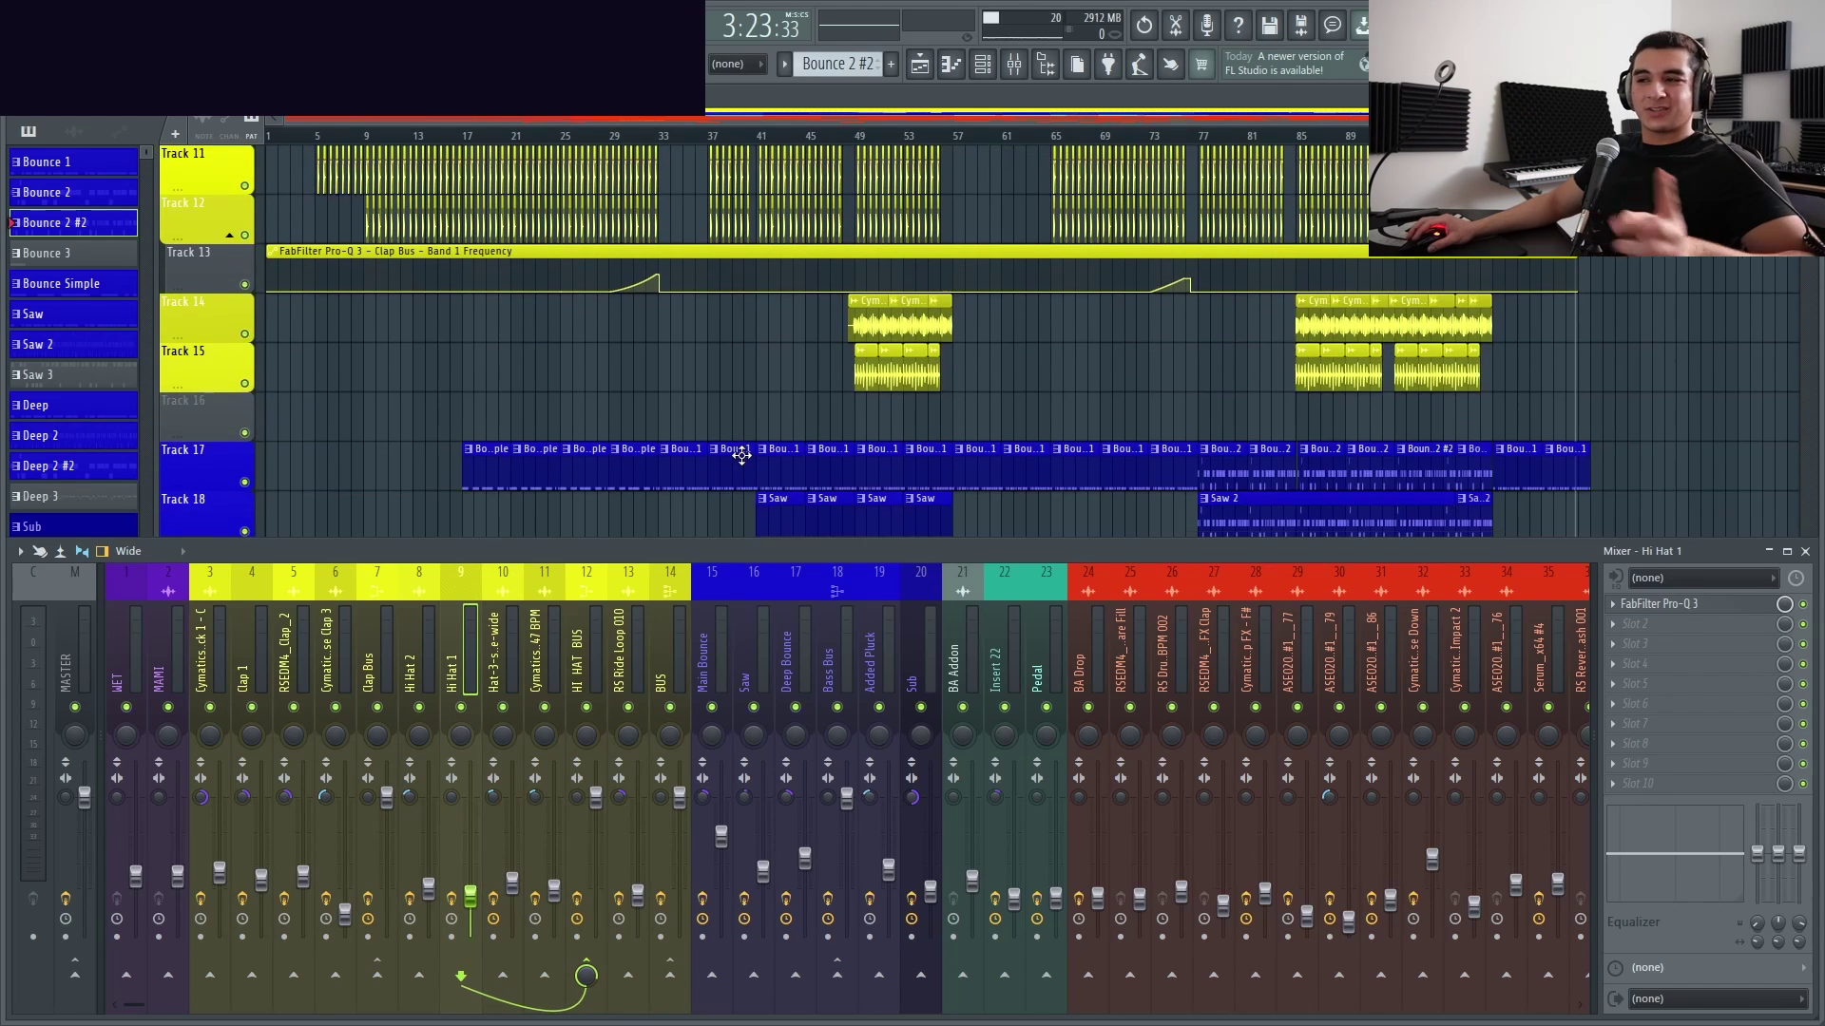
scroll(684, 494, "down", 4)
left_click(490, 663)
left_click(537, 663)
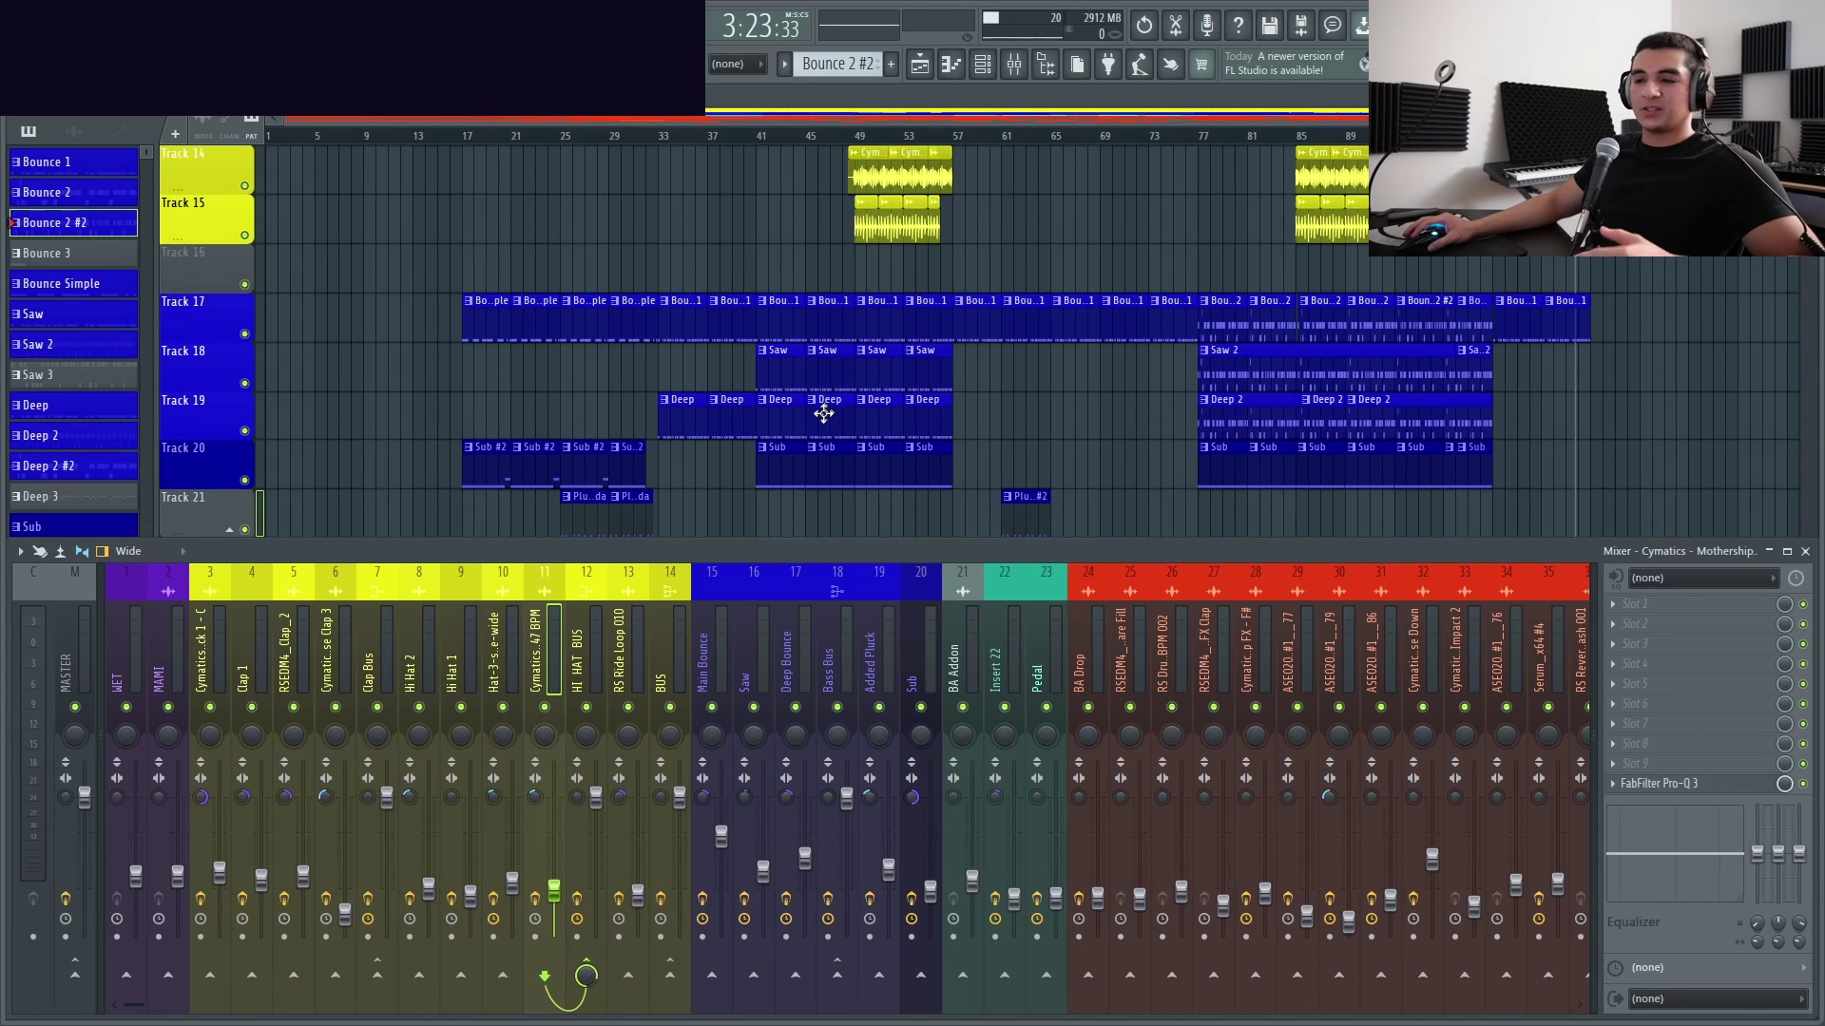
Inspect the effect chains across the bass inserts, from Main Bounce, Saw, Deep Bounce and Bass Bus to Sub
left_click(787, 656)
left_click(846, 665)
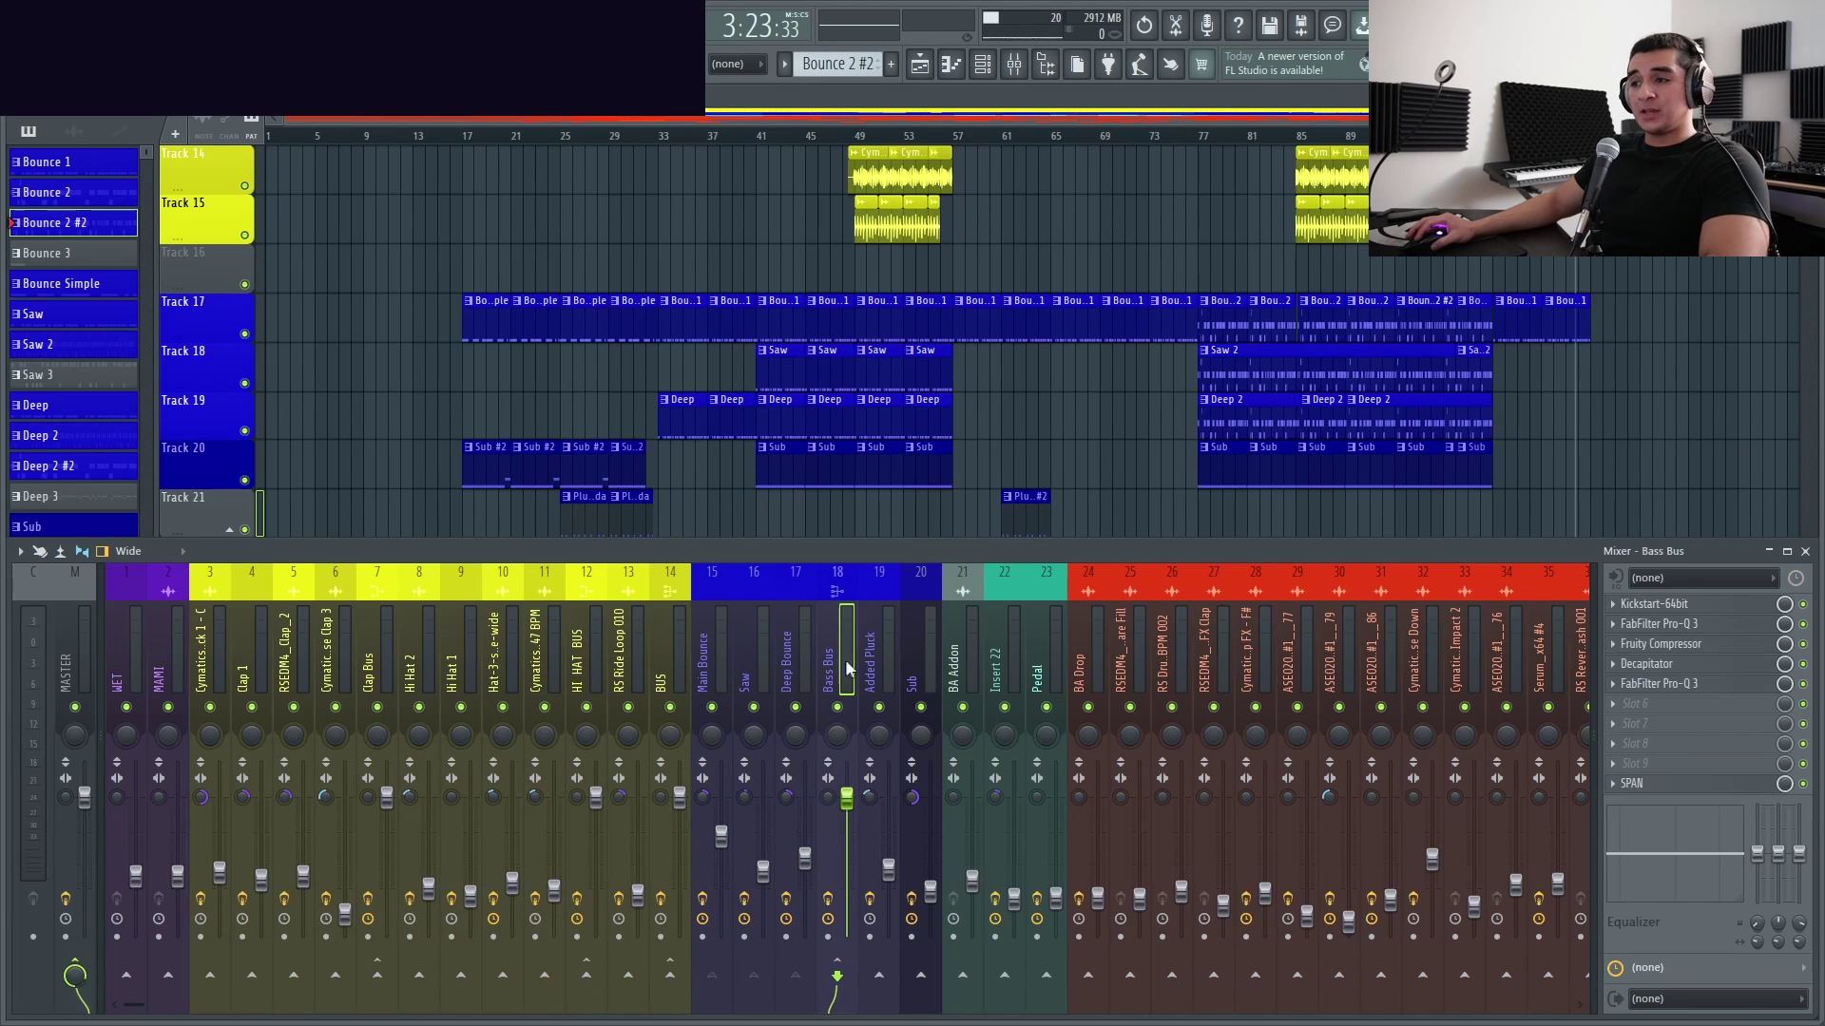
left_click(808, 669)
left_click(727, 665)
left_click(932, 660)
key("Left")
key("Left")
key("Left")
key("Left")
key("Left")
key("Left")
left_click(772, 654)
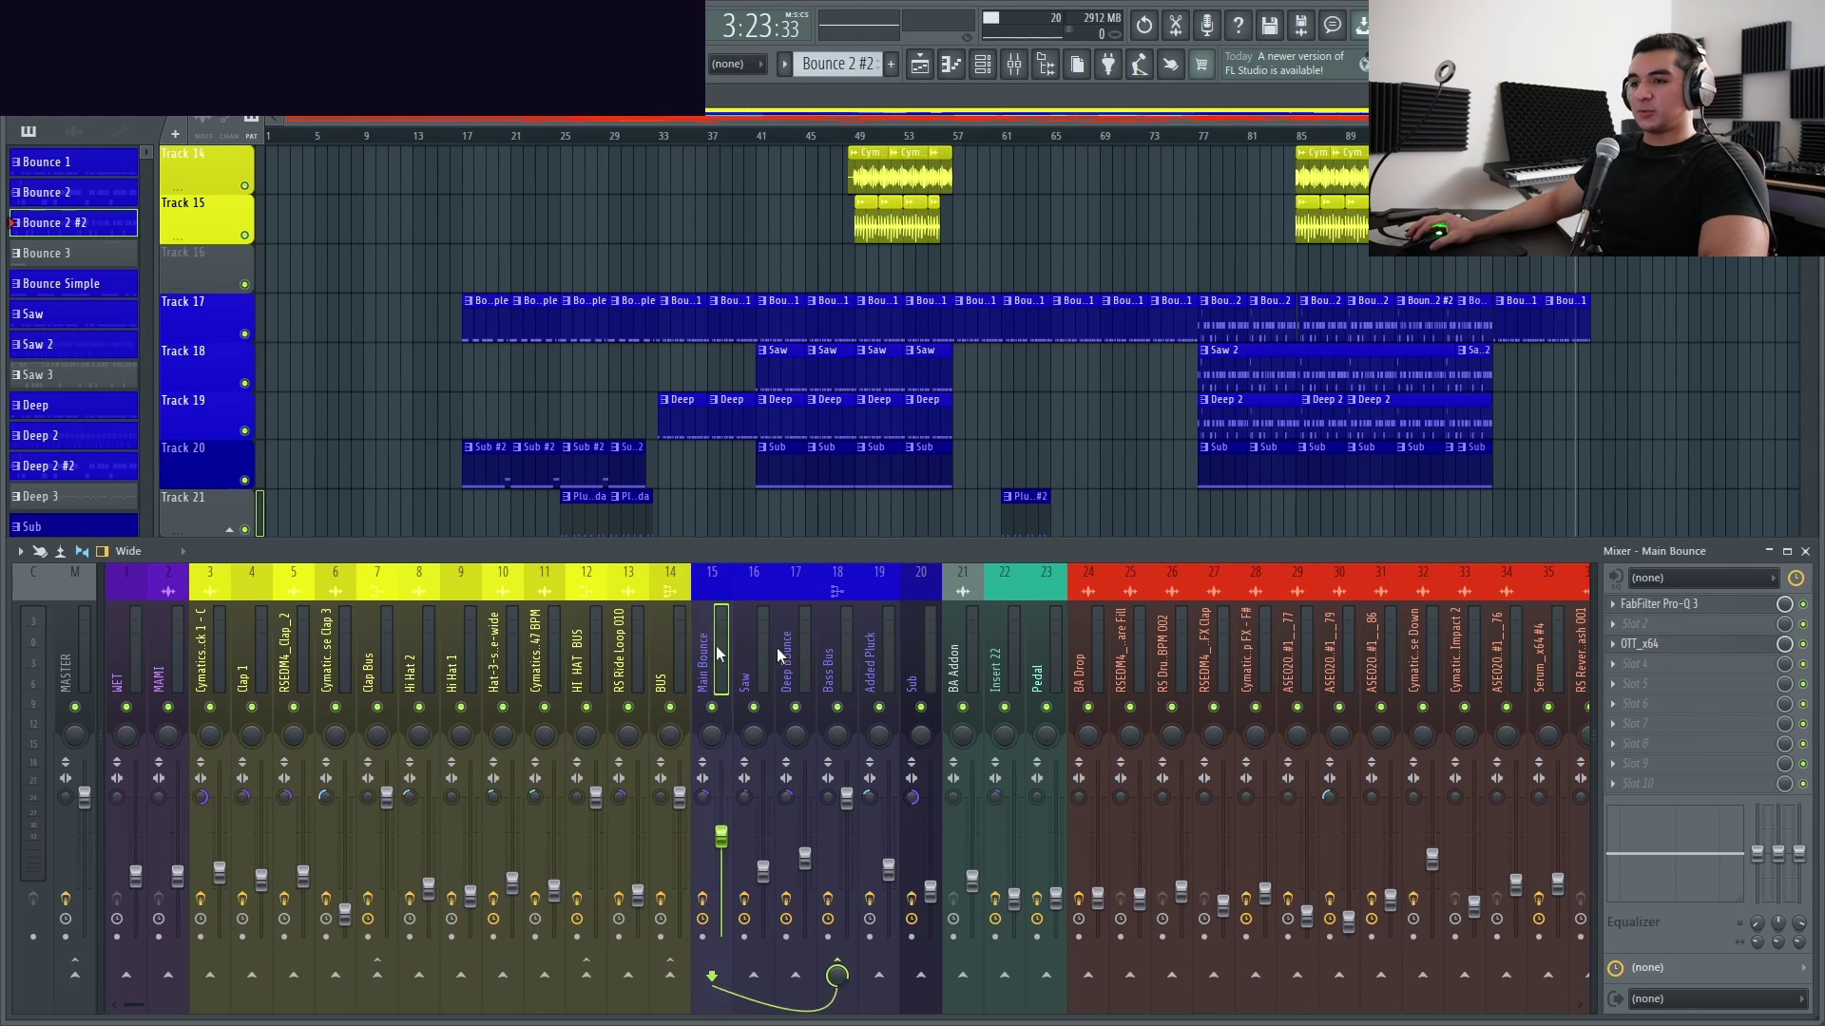
Go through the drum inserts from Hi Hat 2 up to the drum BUS, viewing each effect chain
left_click(413, 670)
left_click(447, 670)
left_click(547, 654)
left_click(589, 656)
left_click(629, 655)
left_click(675, 658)
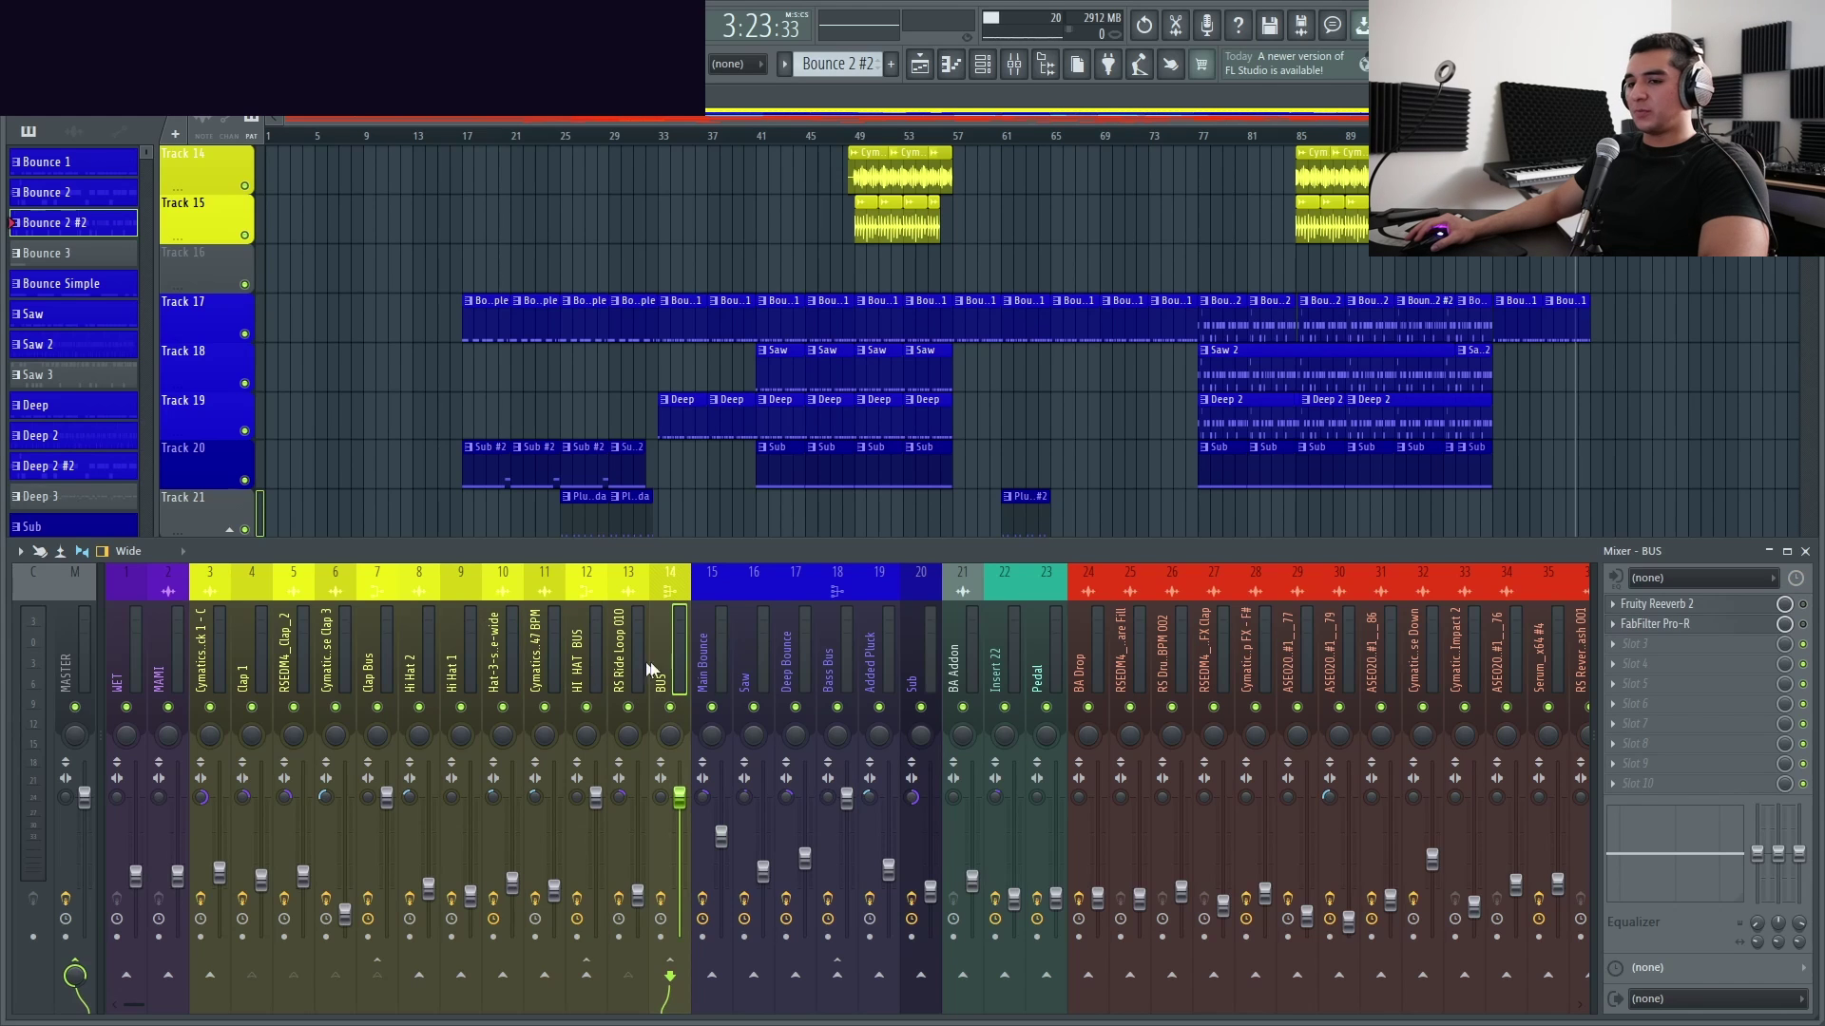
Step back through the drum inserts to the Clap Bus and return to the drum BUS to view its reverbs
key("Left")
key("Left")
key("Left")
key("Left")
key("Left")
key("Left")
key("Left")
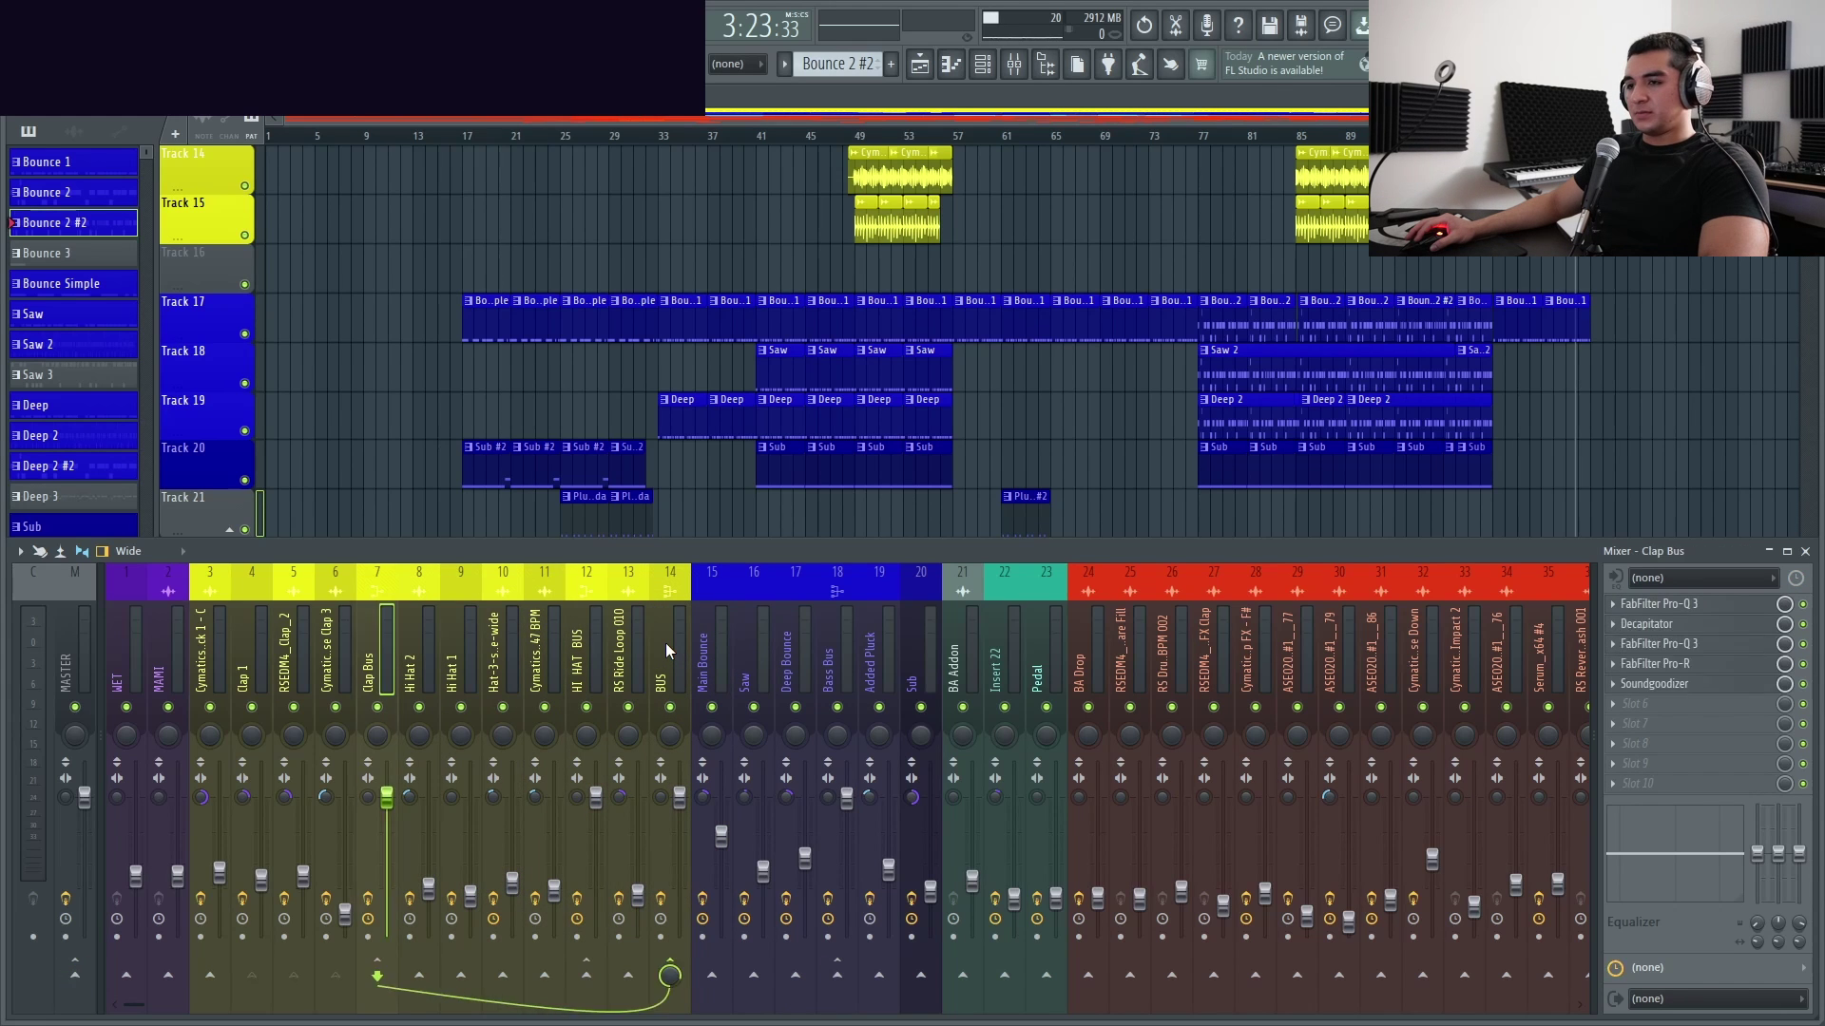
left_click(665, 643)
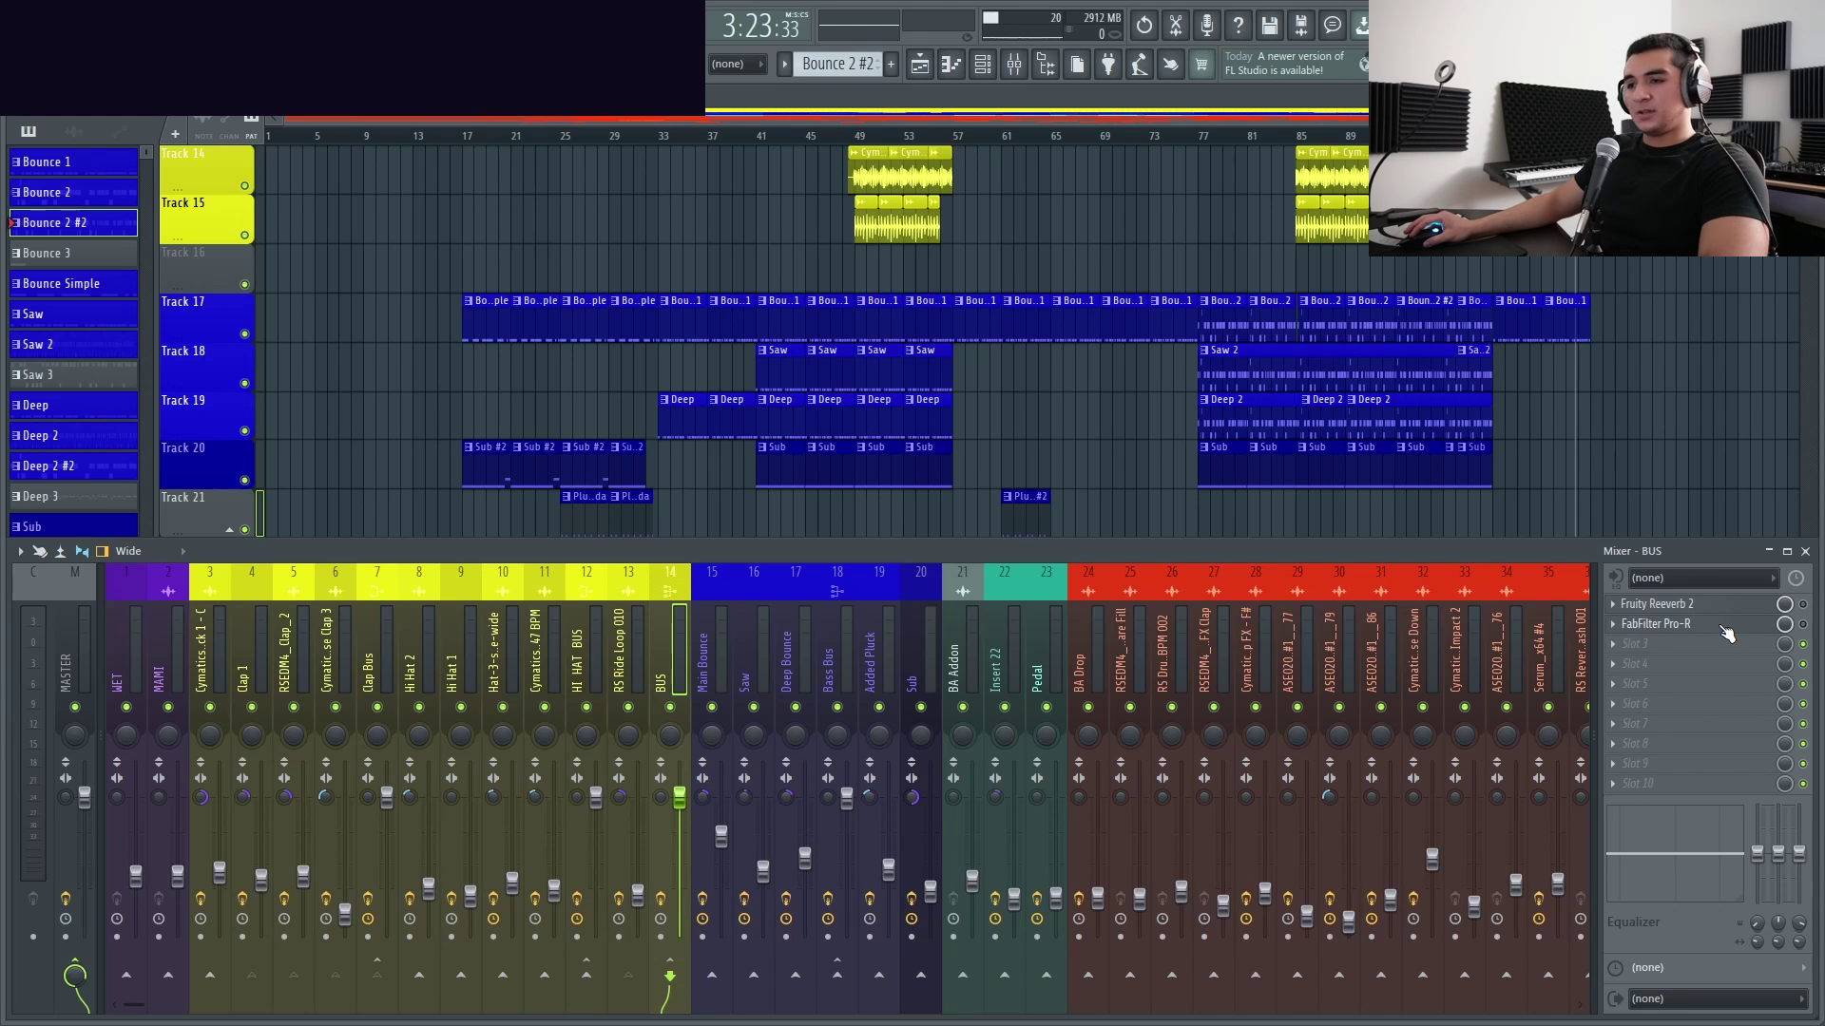
Inspect the remaining inserts, including Insert 22, RS Reverse Crash 001, first-release and the recording input on Insert 49
scroll(498, 648, "down", 4)
left_click(498, 648)
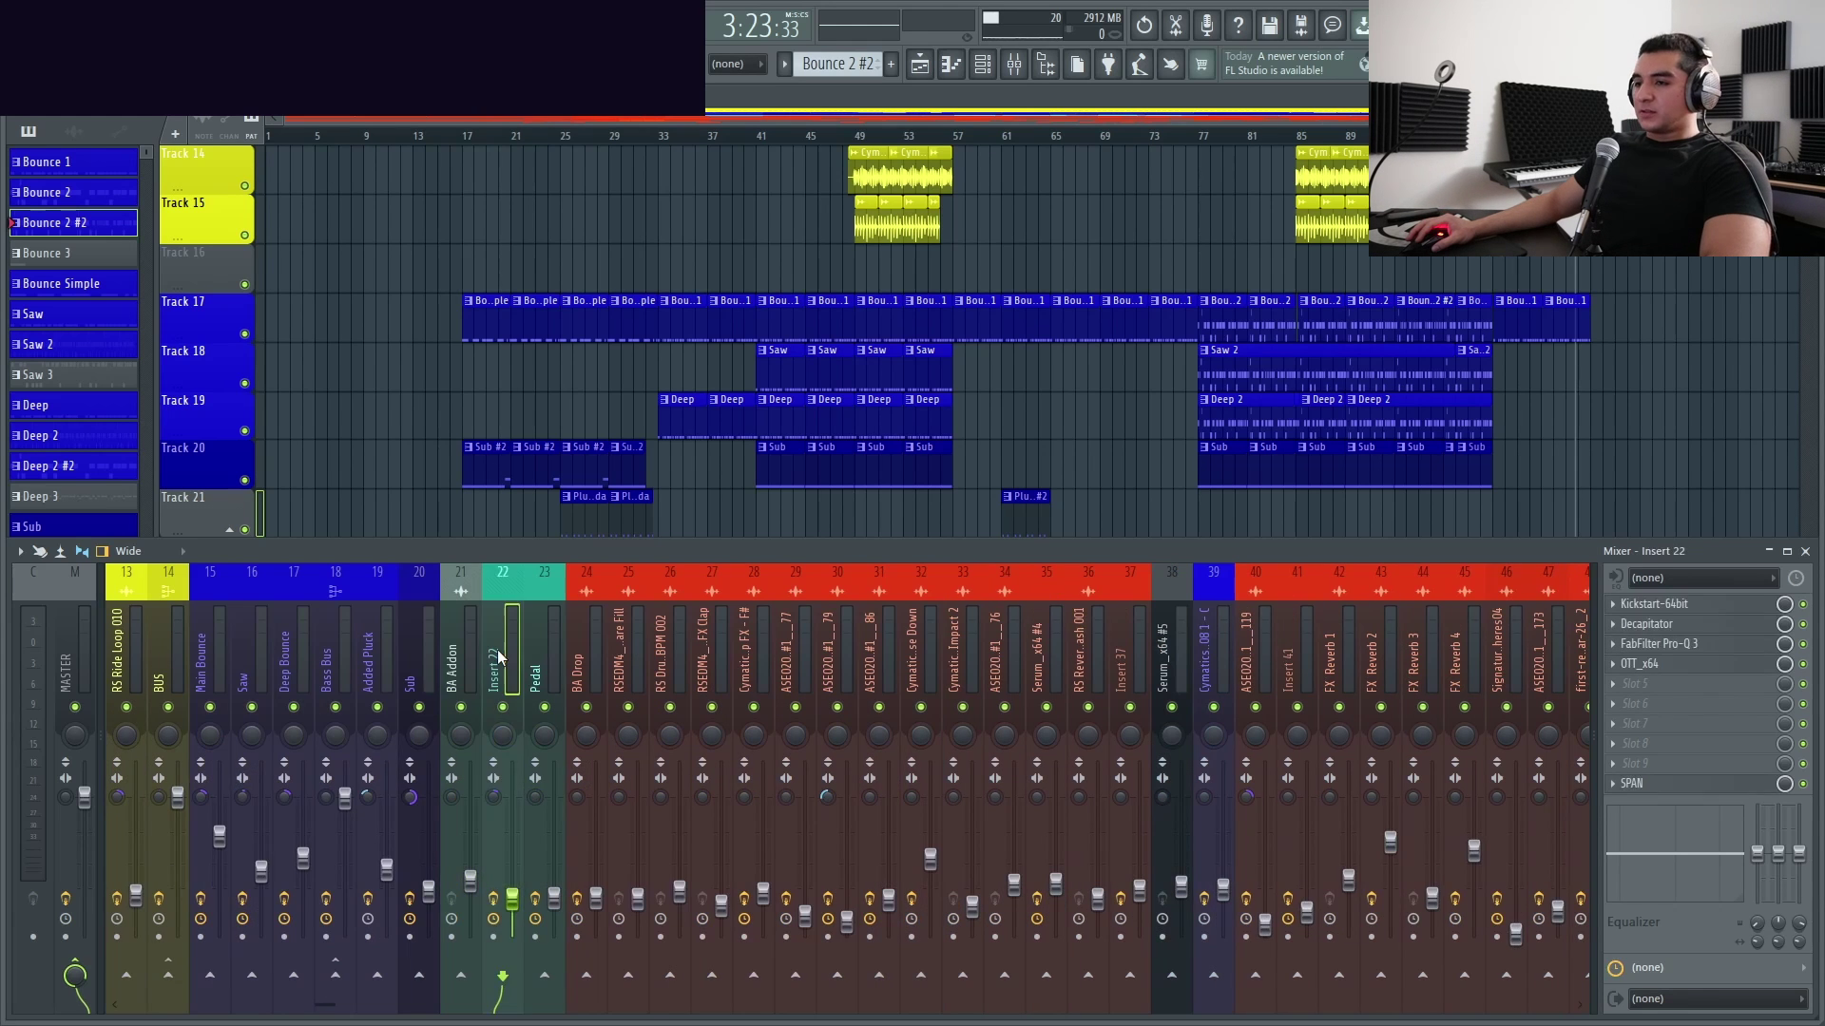
scroll(523, 646, "down", 4)
scroll(517, 642, "up", 4)
left_click(804, 637)
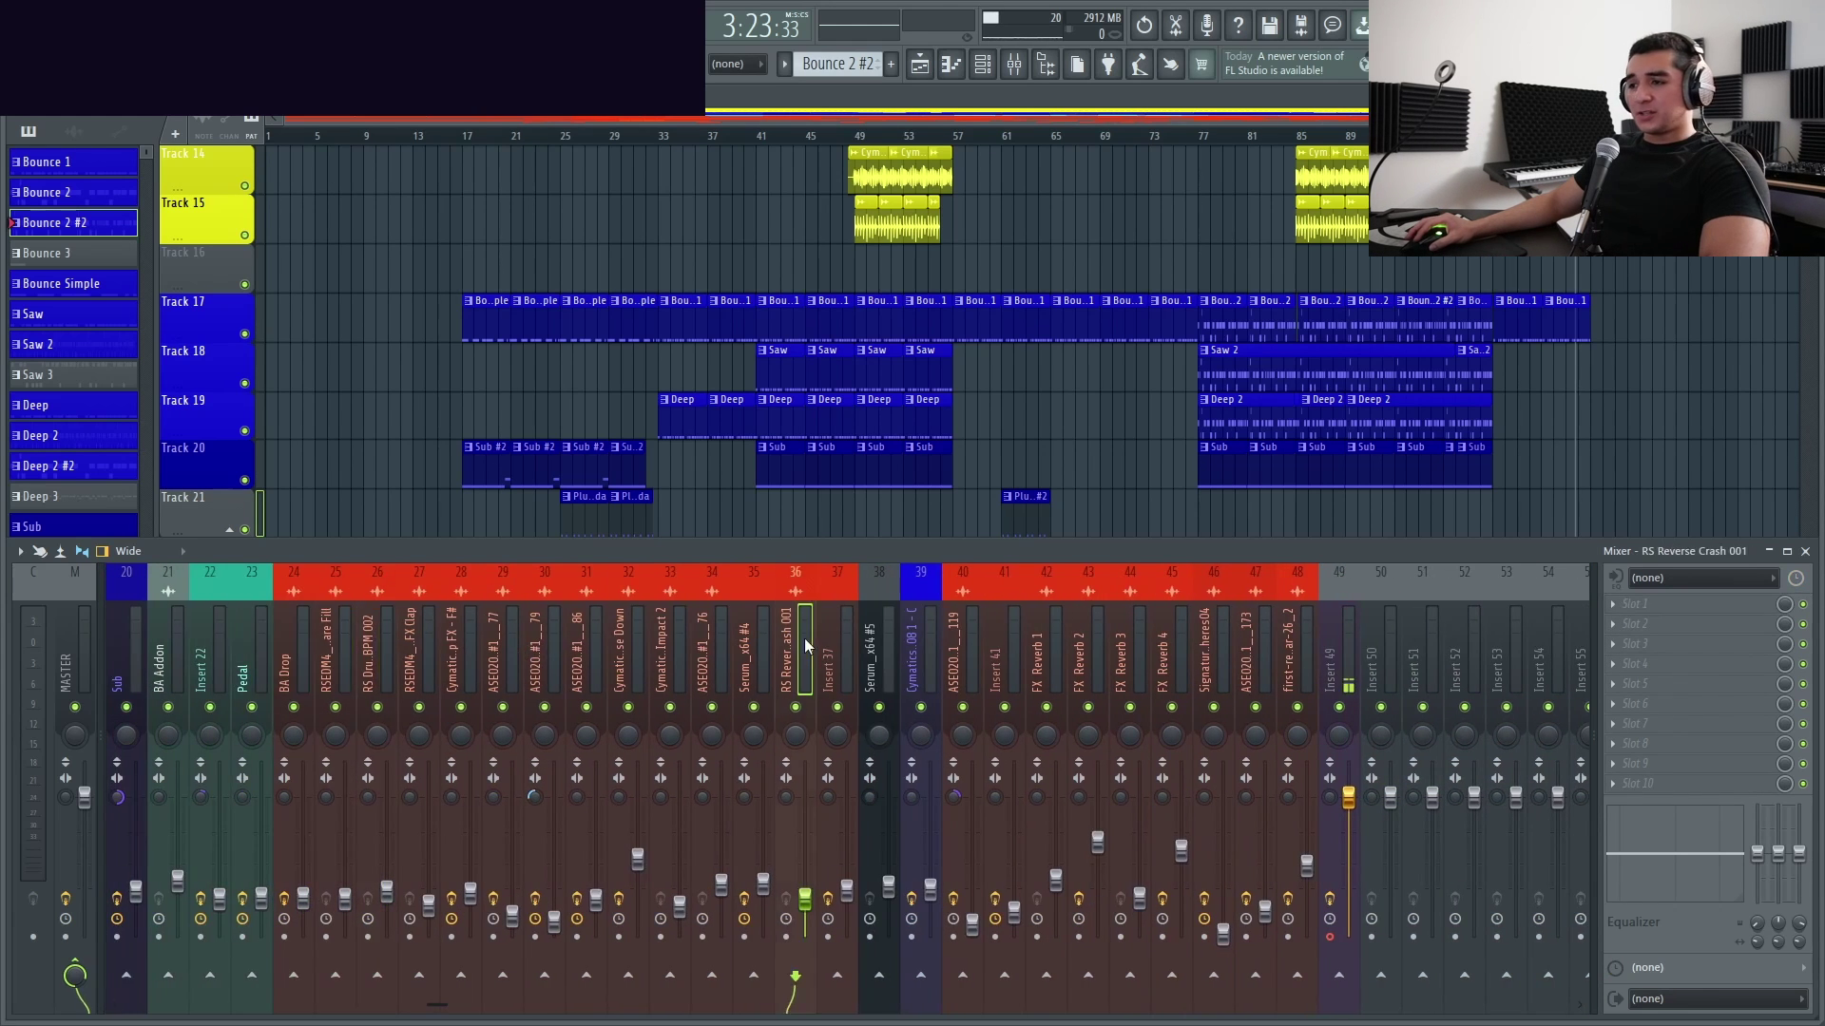
scroll(804, 637, "up", 4)
scroll(804, 637, "down", 6)
left_click(891, 635)
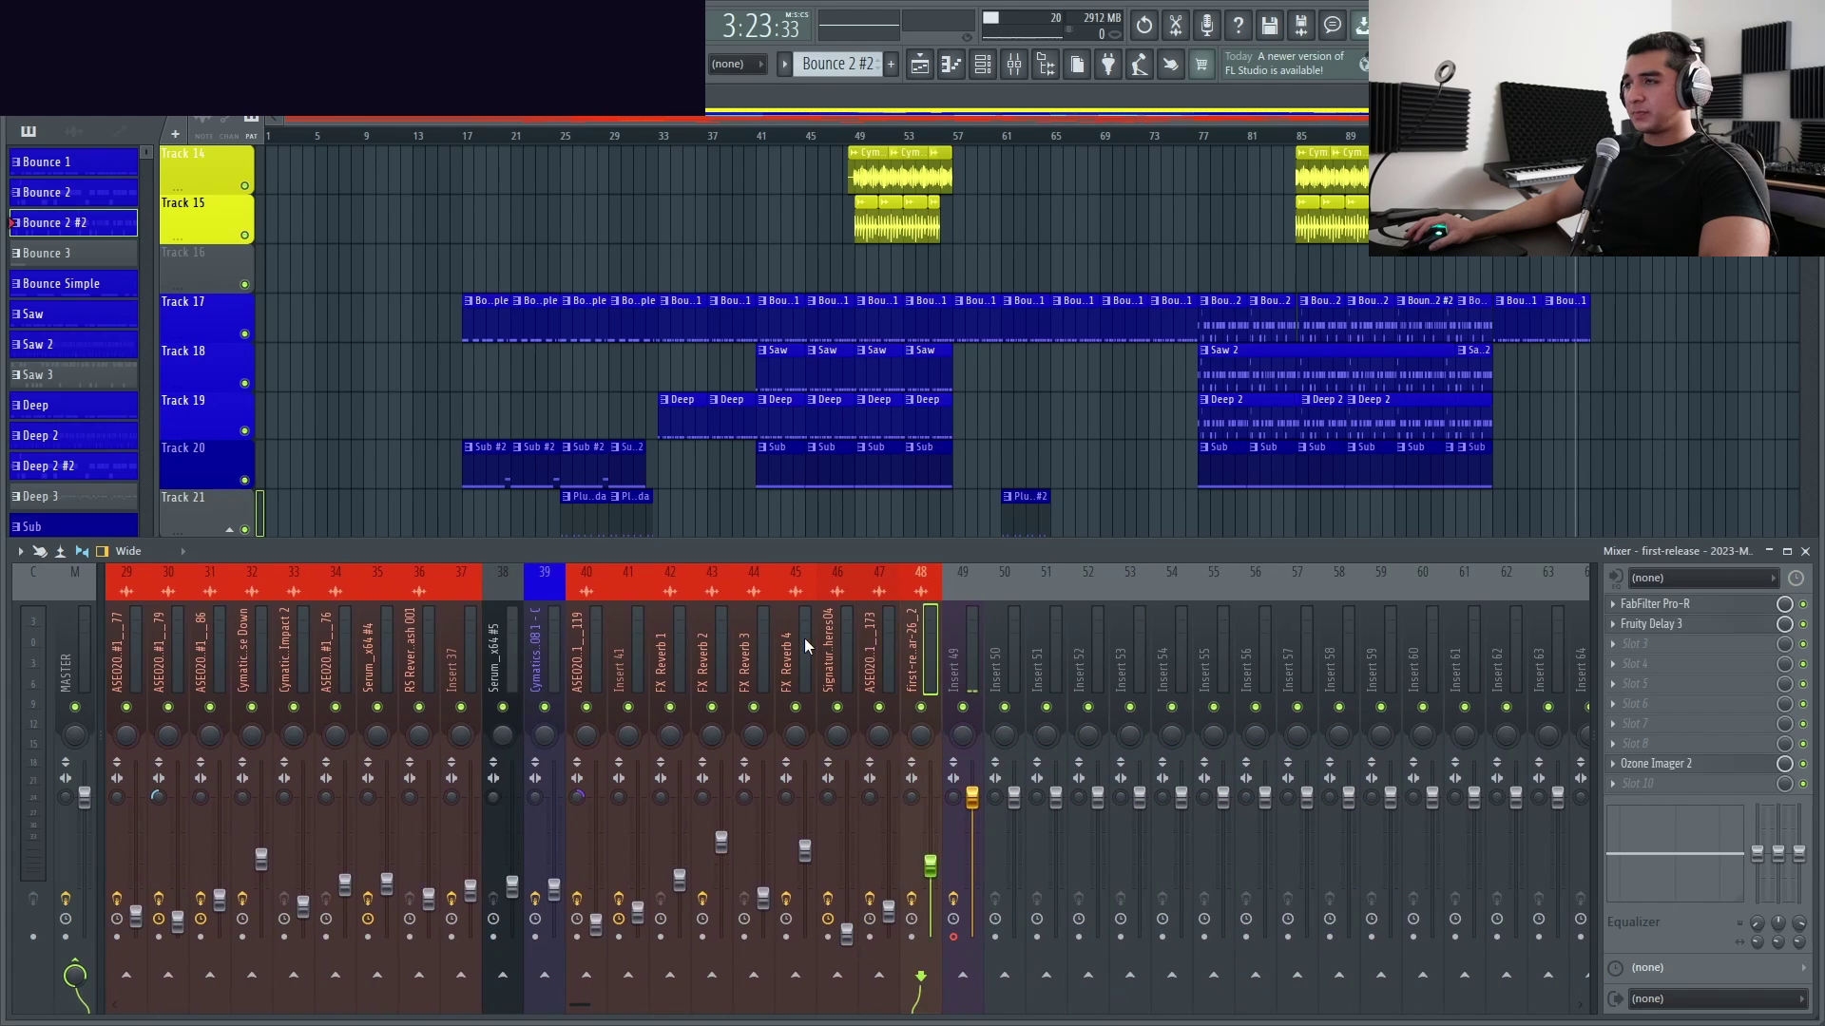
left_click(960, 633)
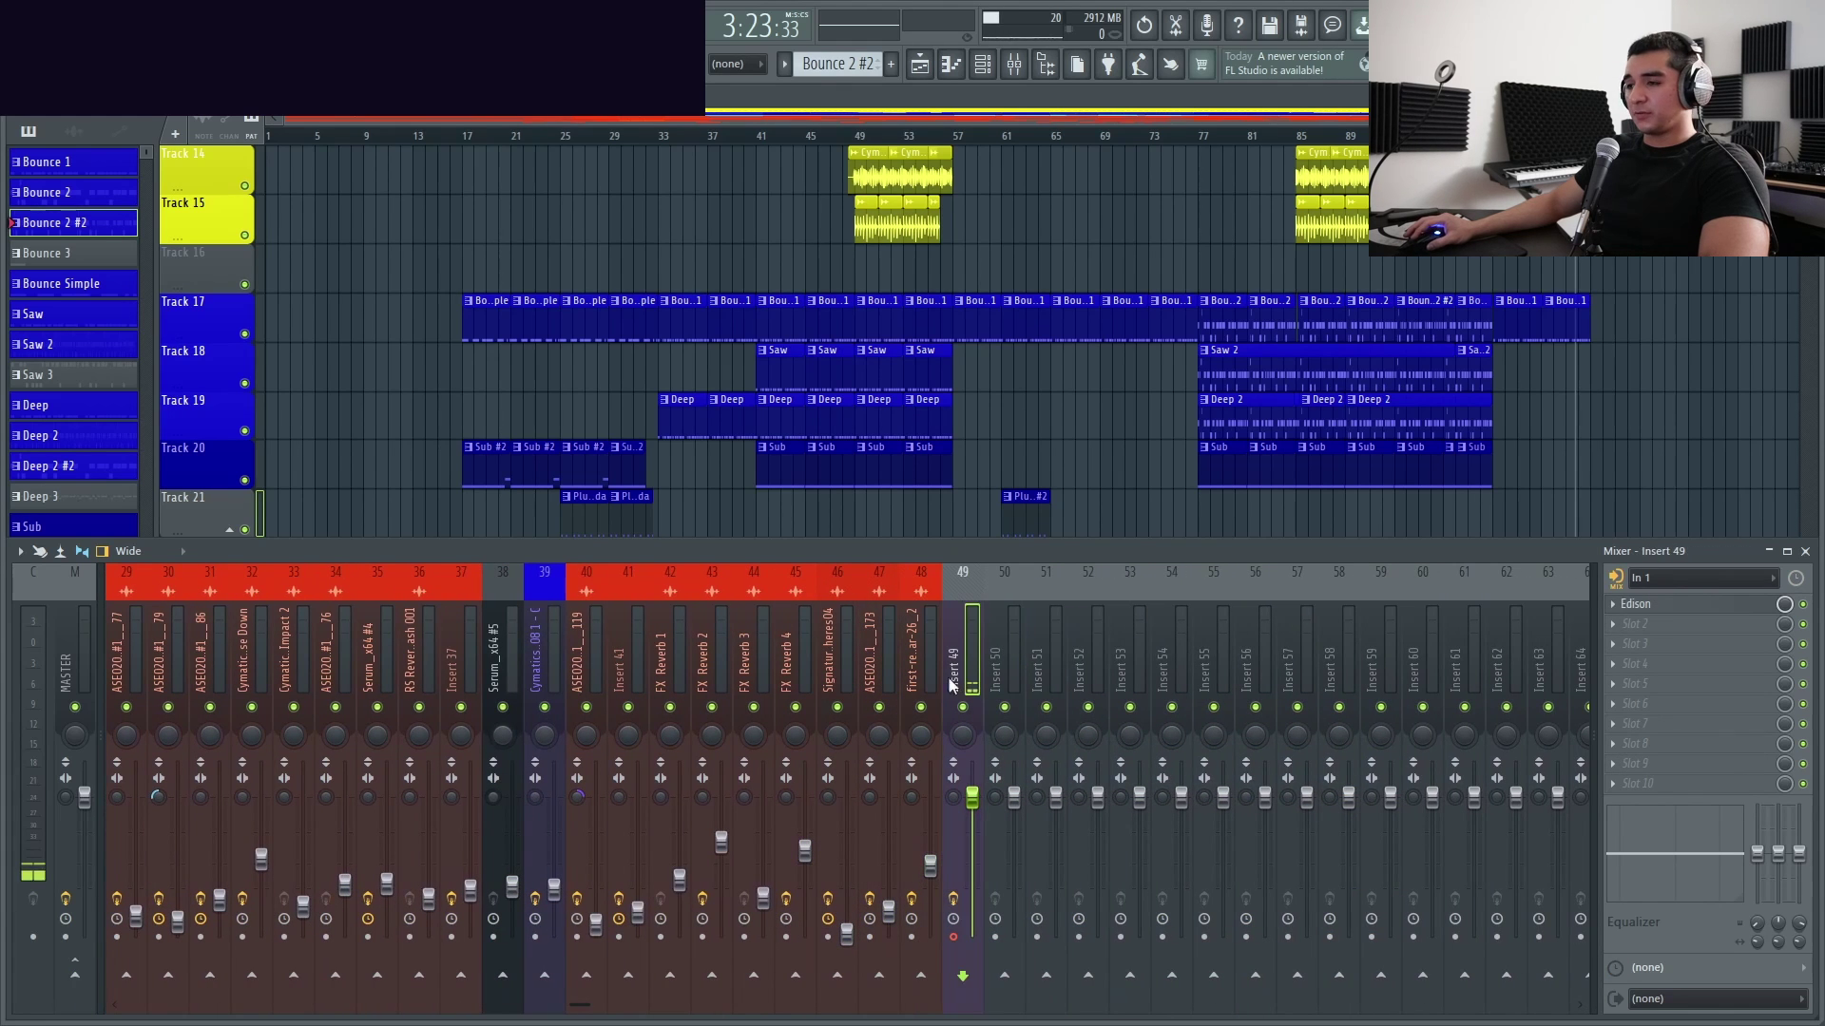
Check the effect chains on mixer inserts 31 and 48 (first-release), and on Insert 50
scroll(977, 630, "up", 7)
left_click(853, 641)
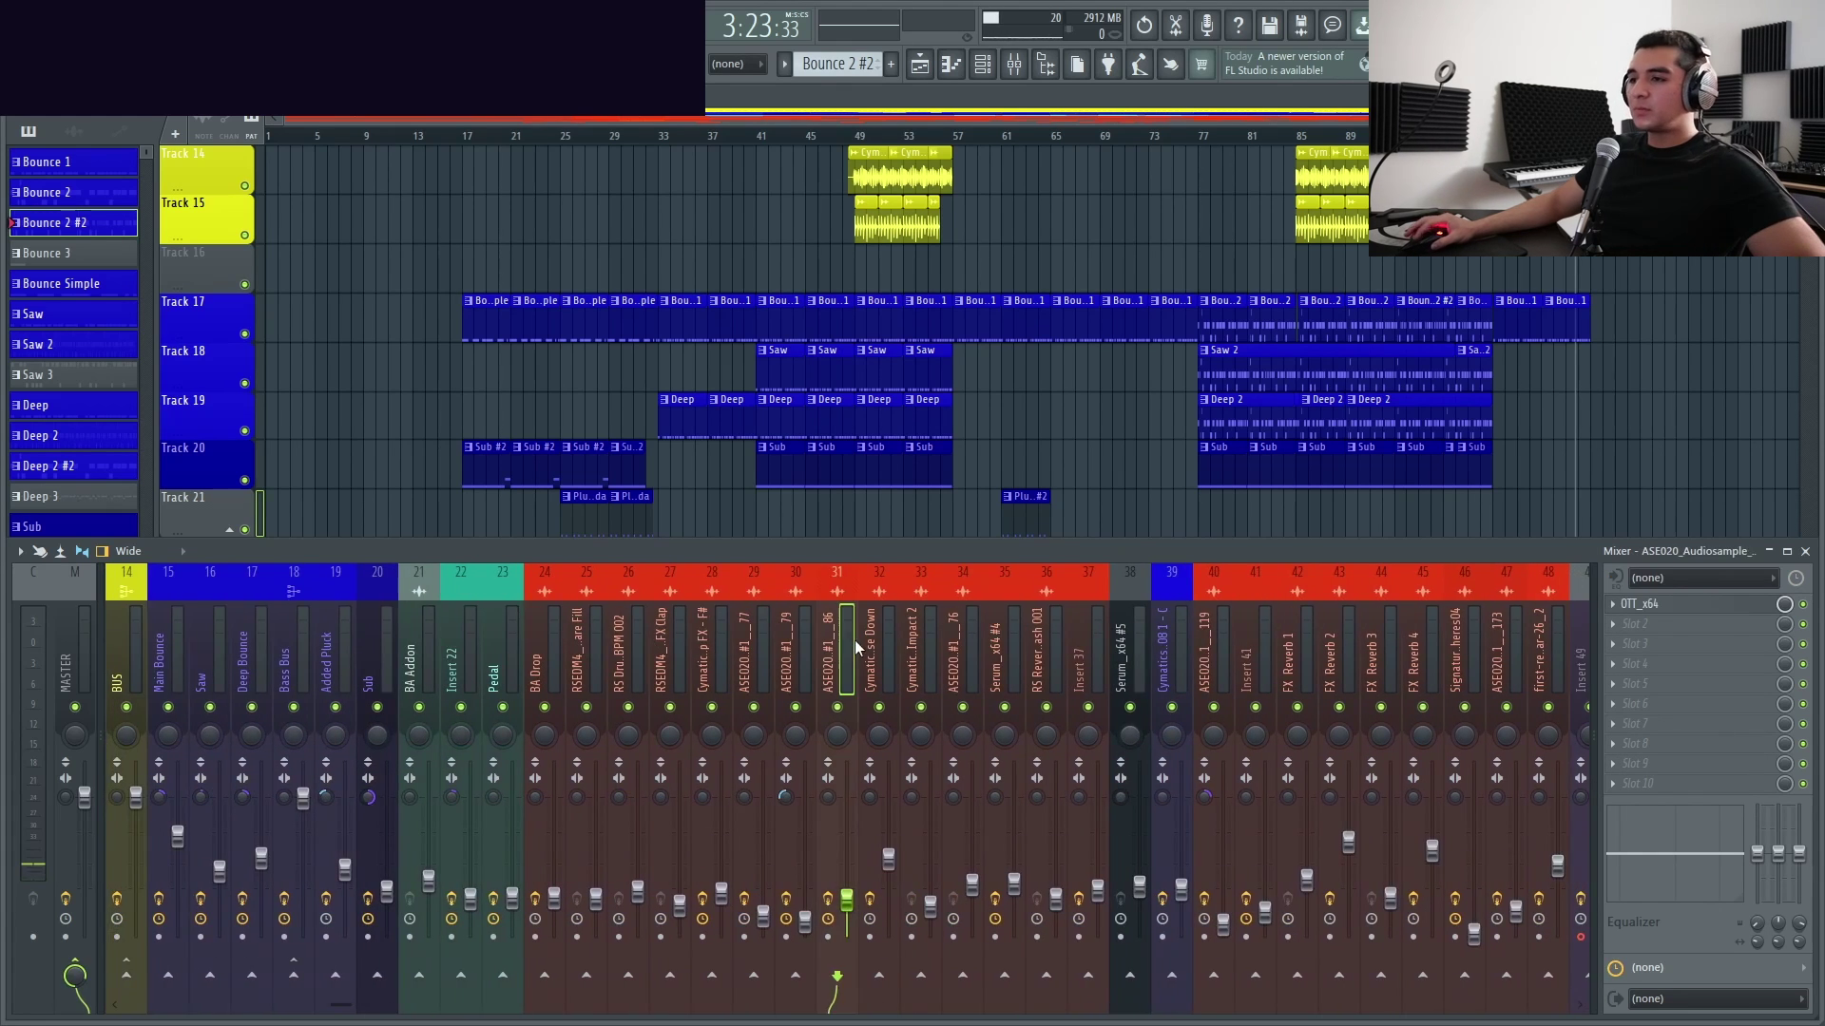
scroll(853, 641, "down", 7)
left_click(924, 625)
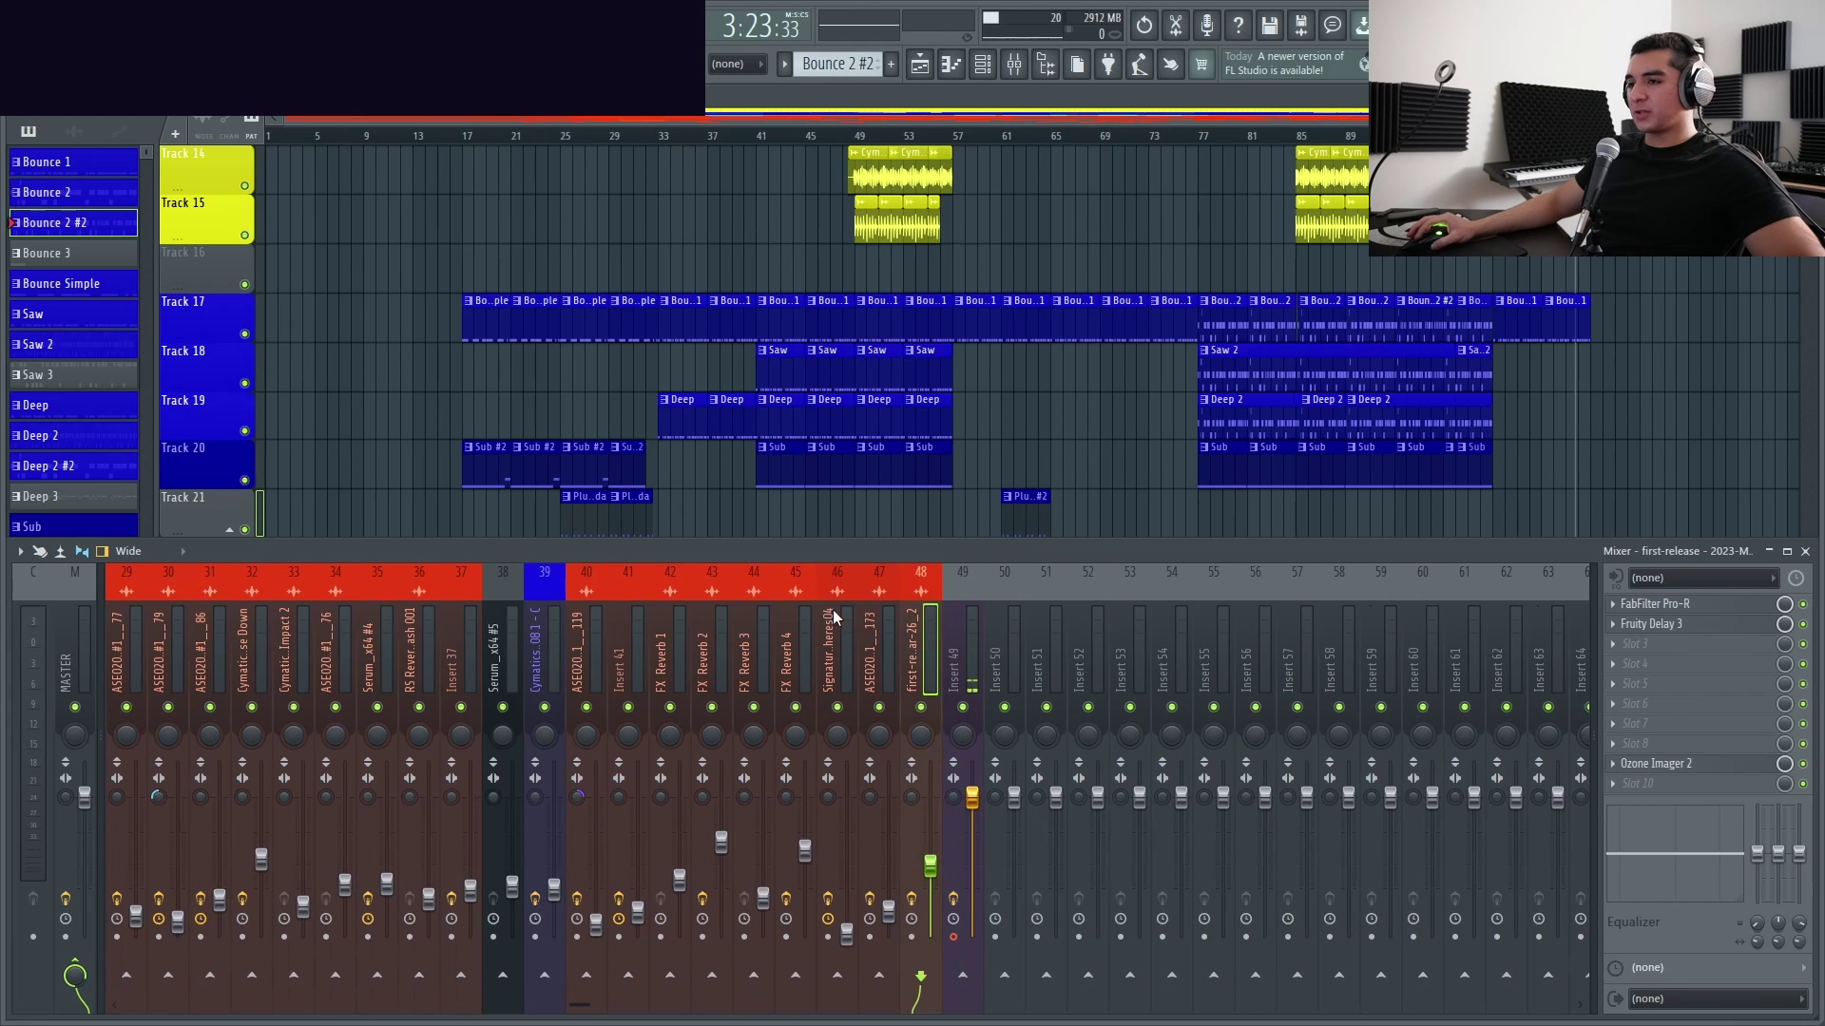
scroll(871, 608, "up", 4)
scroll(1261, 619, "down", 4)
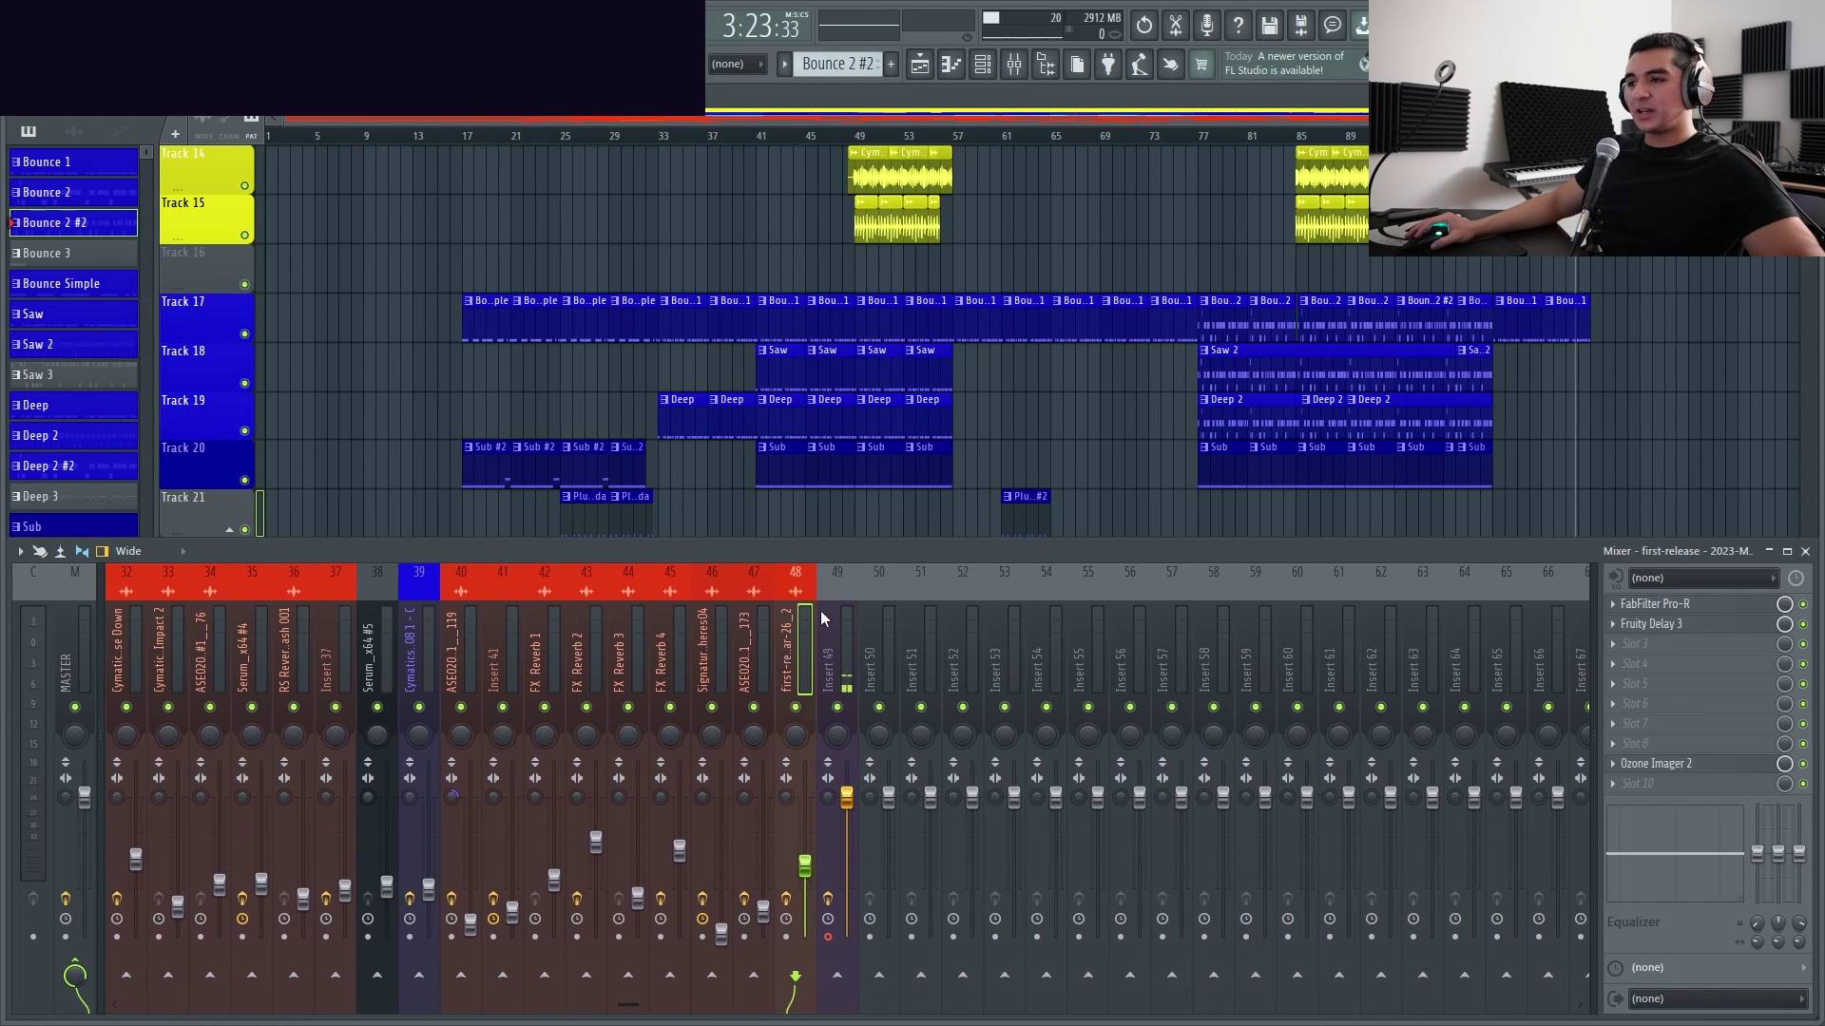
left_click(888, 636)
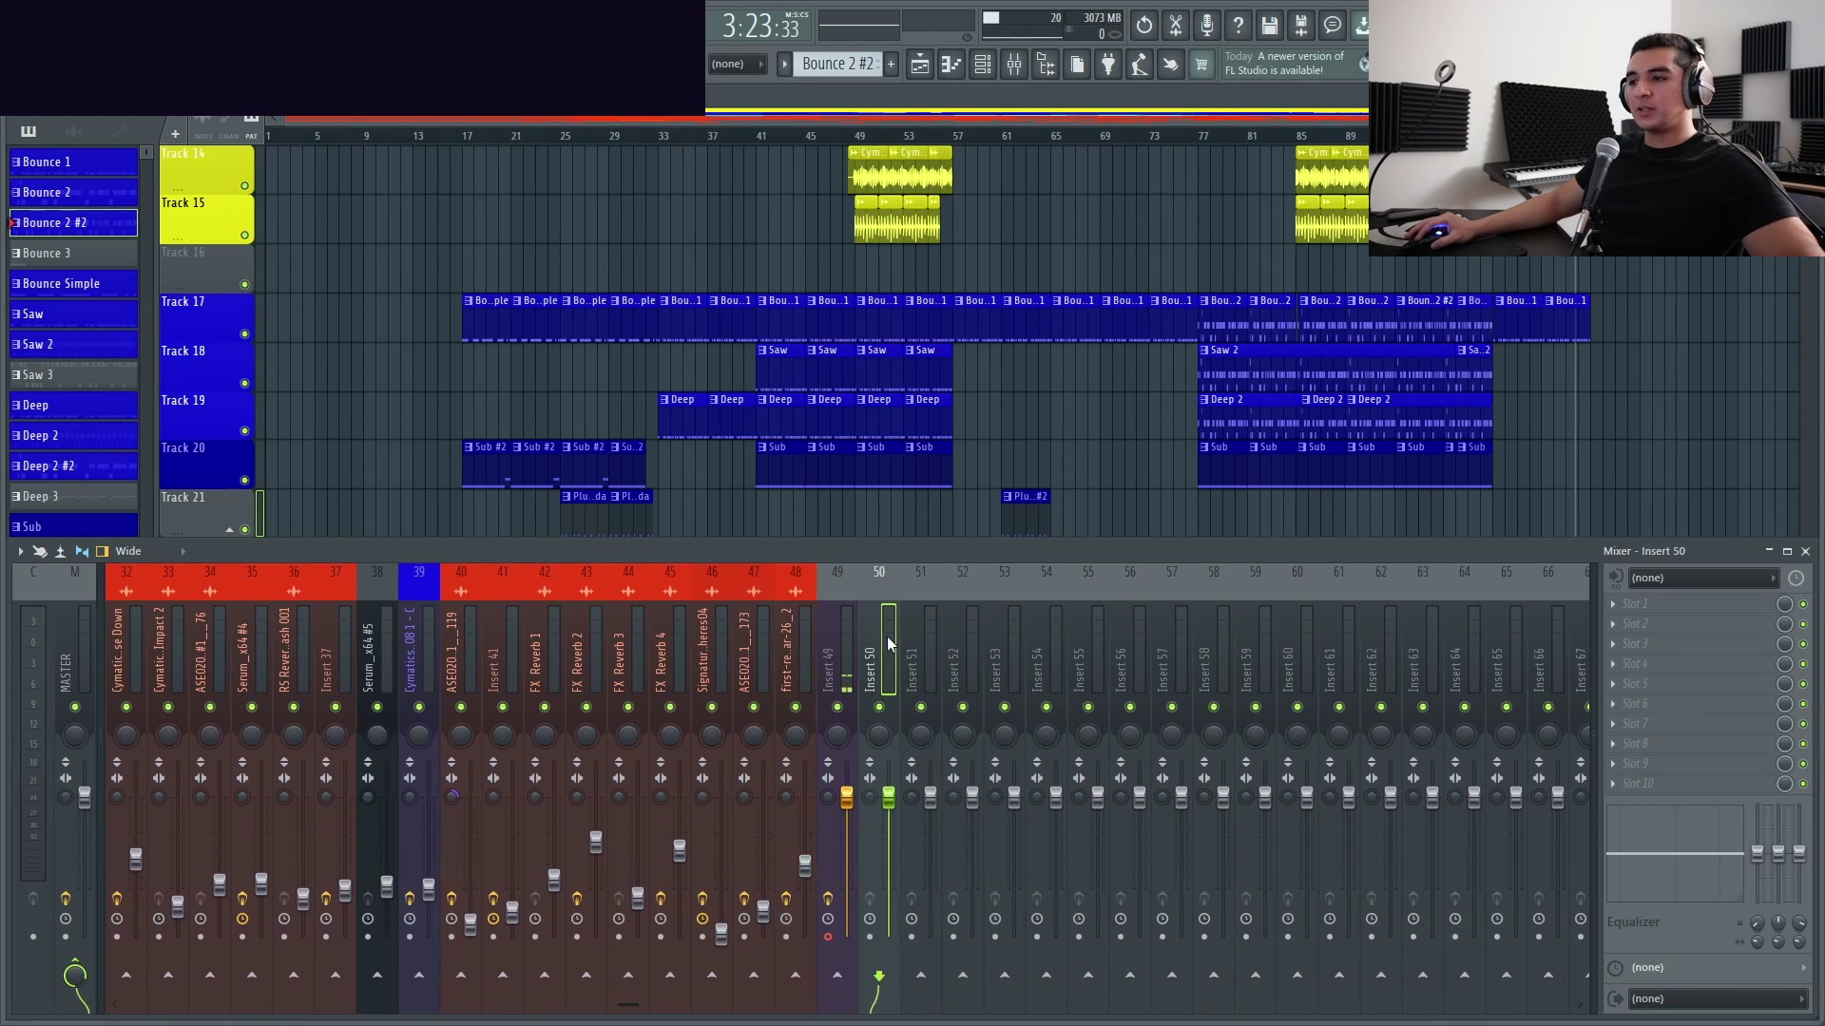
Go back to the earlier inserts to view the effect chains on BA Drop, Main Bounce and Deep Bounce, and close the mixer
scroll(798, 635, "down", 4)
scroll(616, 640, "up", 1)
scroll(912, 647, "up", 8)
scroll(665, 641, "up", 1)
left_click(533, 631)
scroll(1028, 644, "down", 2)
scroll(852, 639, "up", 6)
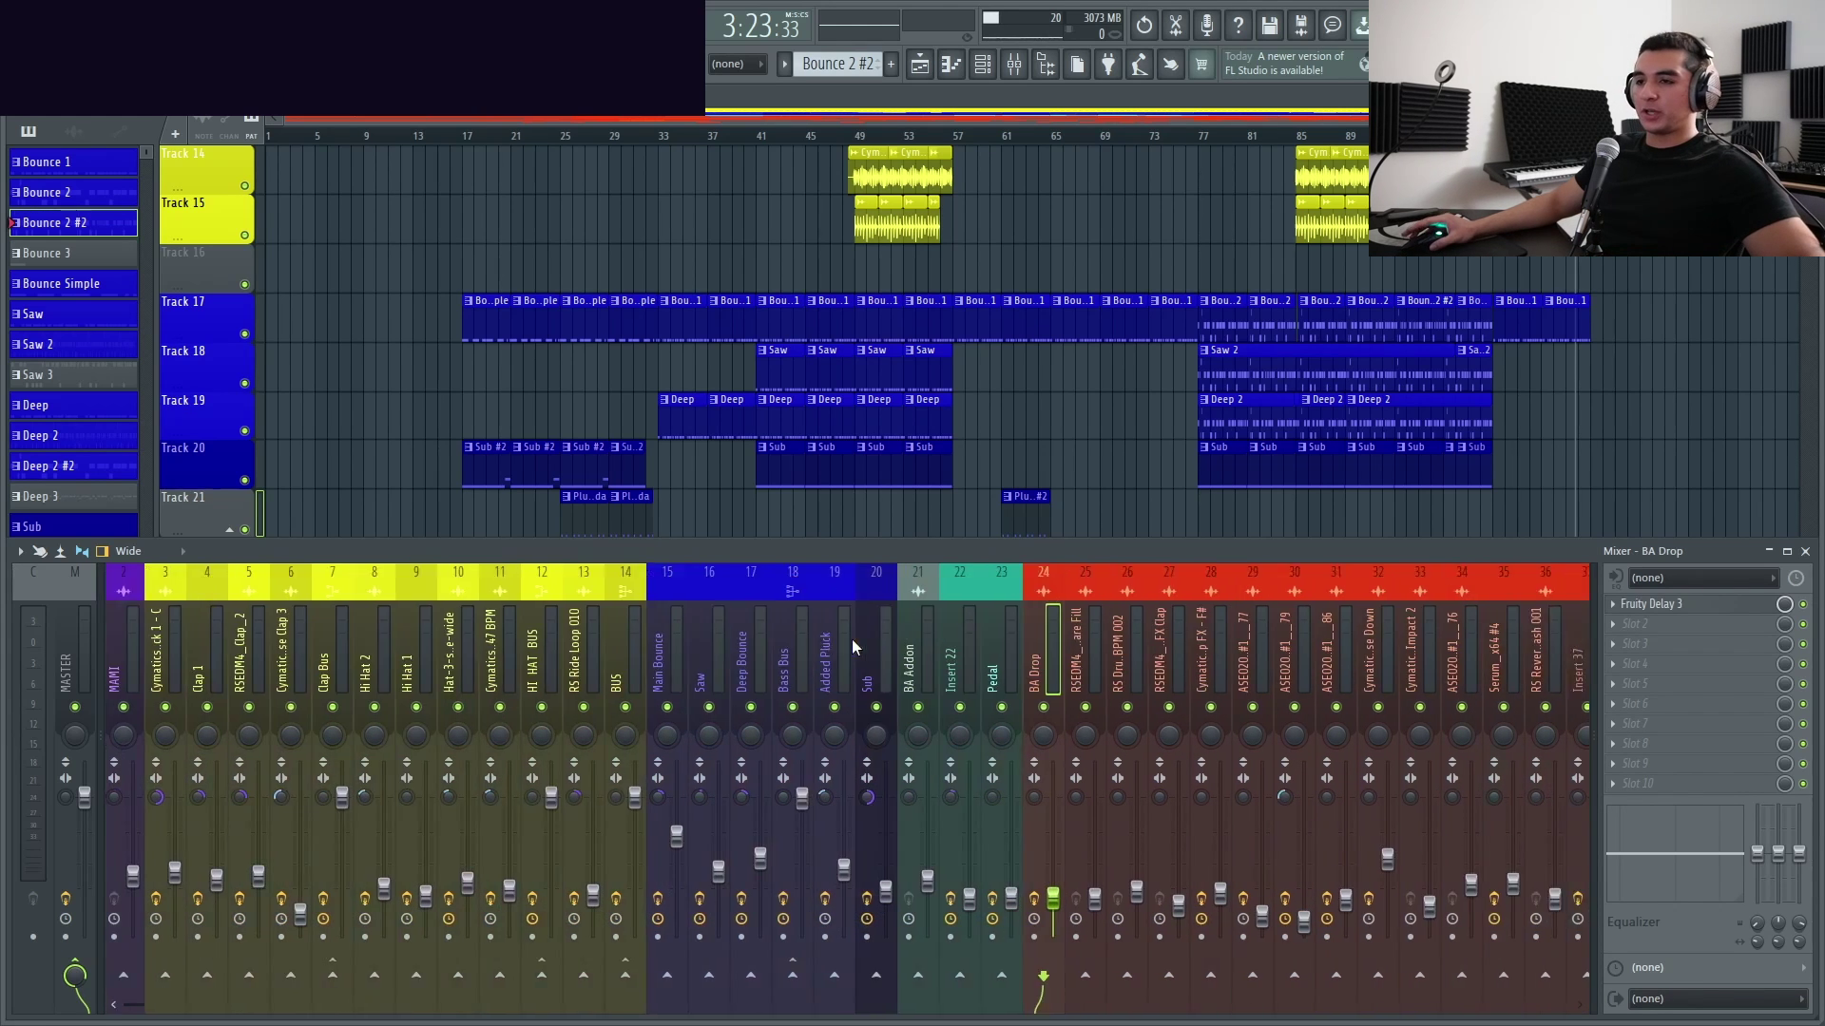
left_click(665, 631)
left_click(795, 637)
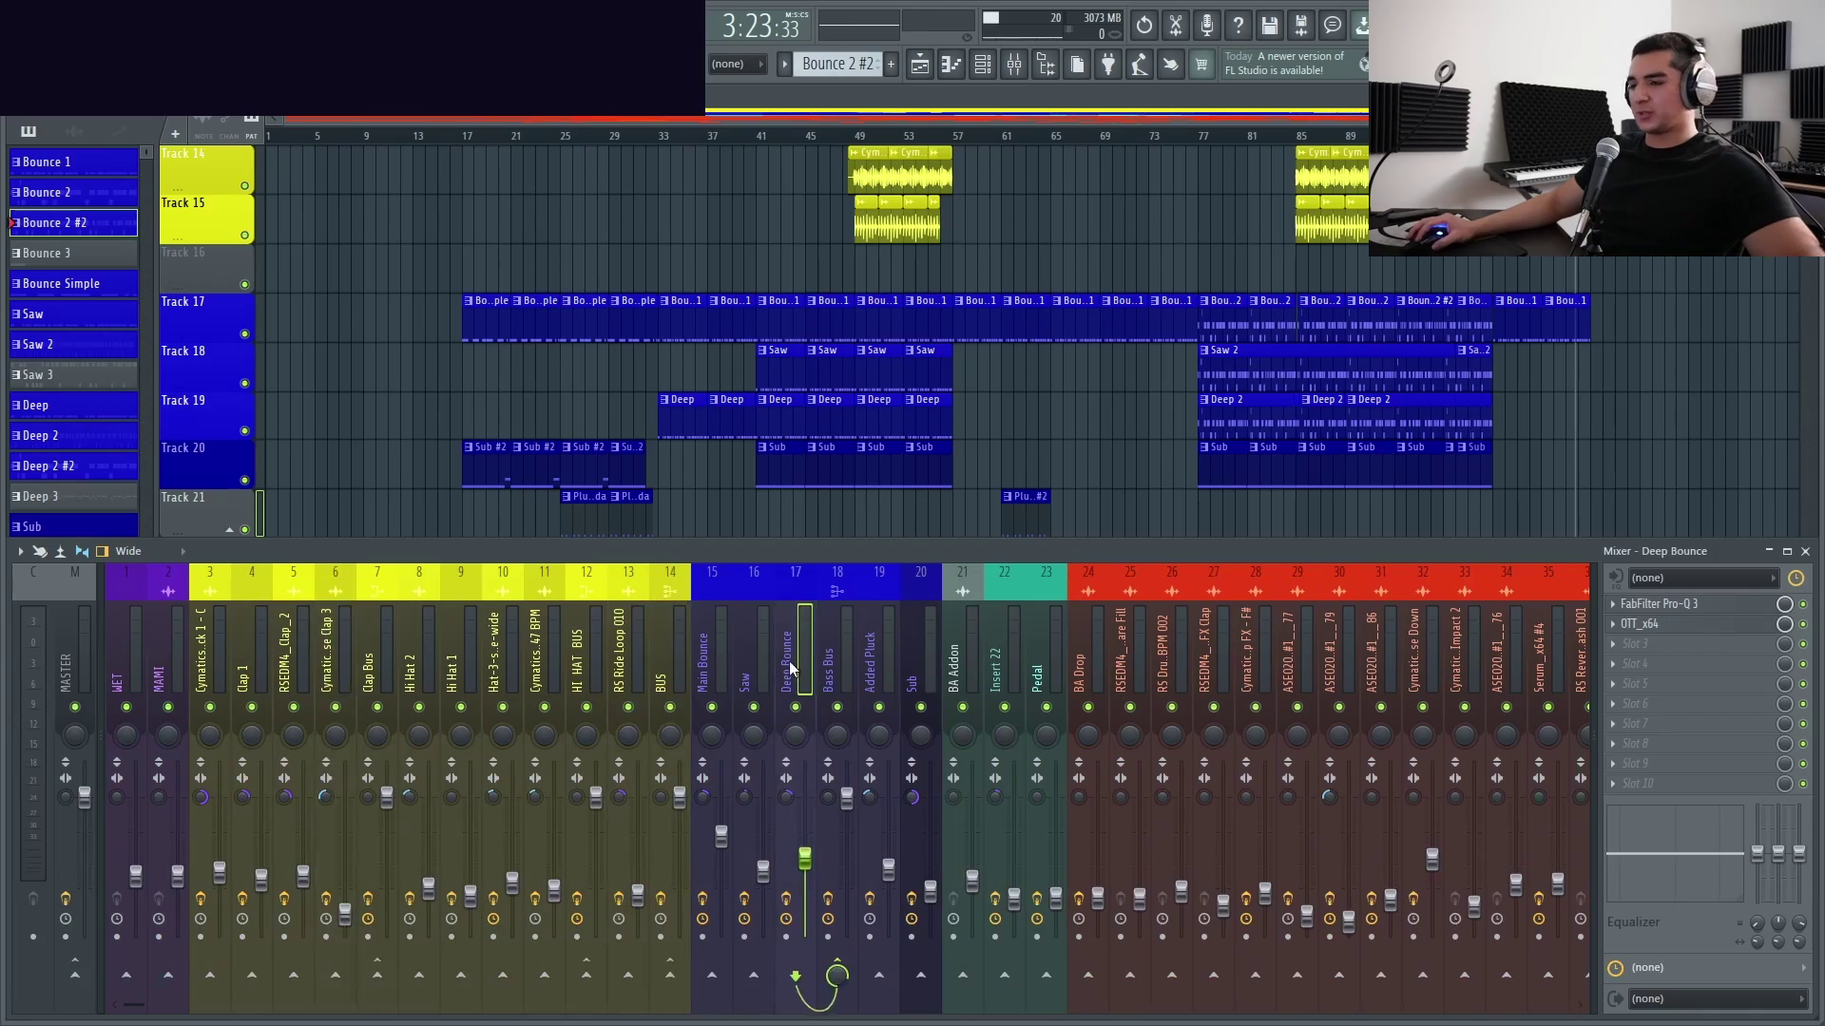
scroll(680, 644, "down", 5)
scroll(1123, 656, "down", 2)
scroll(1055, 380, "down", 3)
left_click(1014, 65)
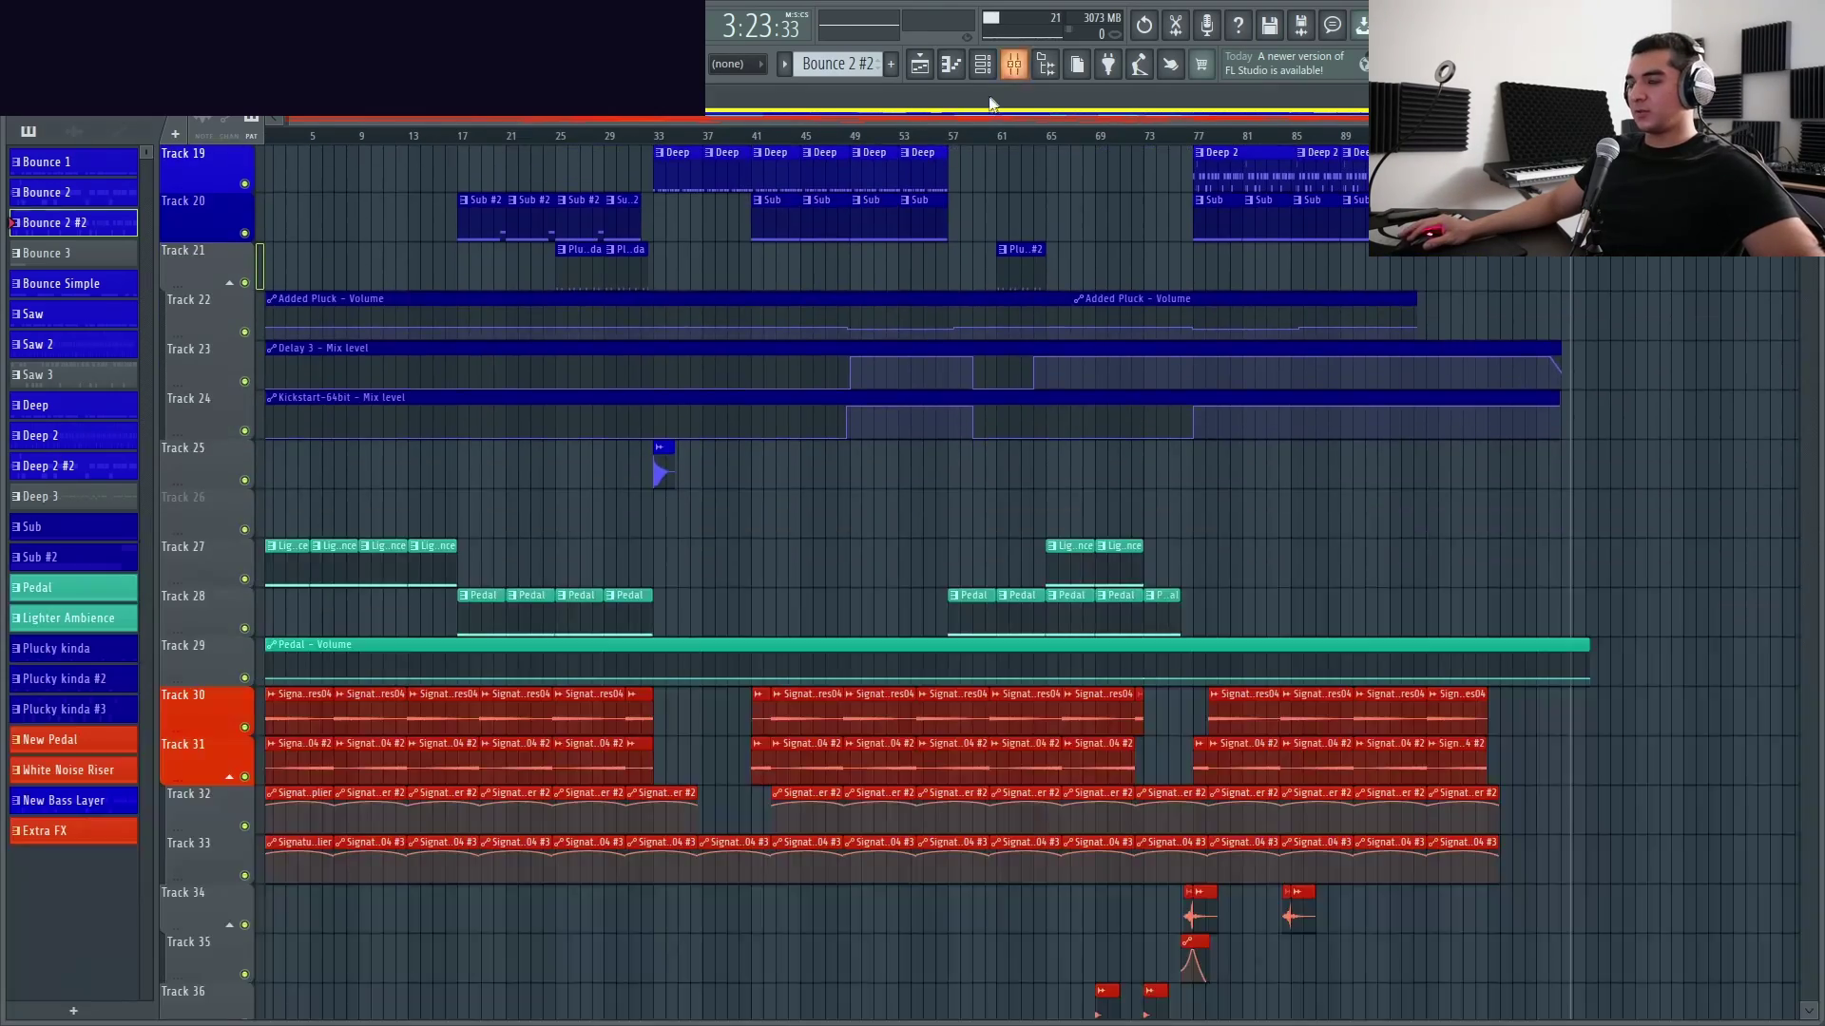
Look over the playlist from the drum tracks down to the red effects tracks ending at Track 54
scroll(825, 674, "up", 8)
scroll(1407, 761, "down", 2)
scroll(1407, 760, "up", 2)
scroll(1486, 704, "down", 5)
scroll(1486, 705, "down", 6)
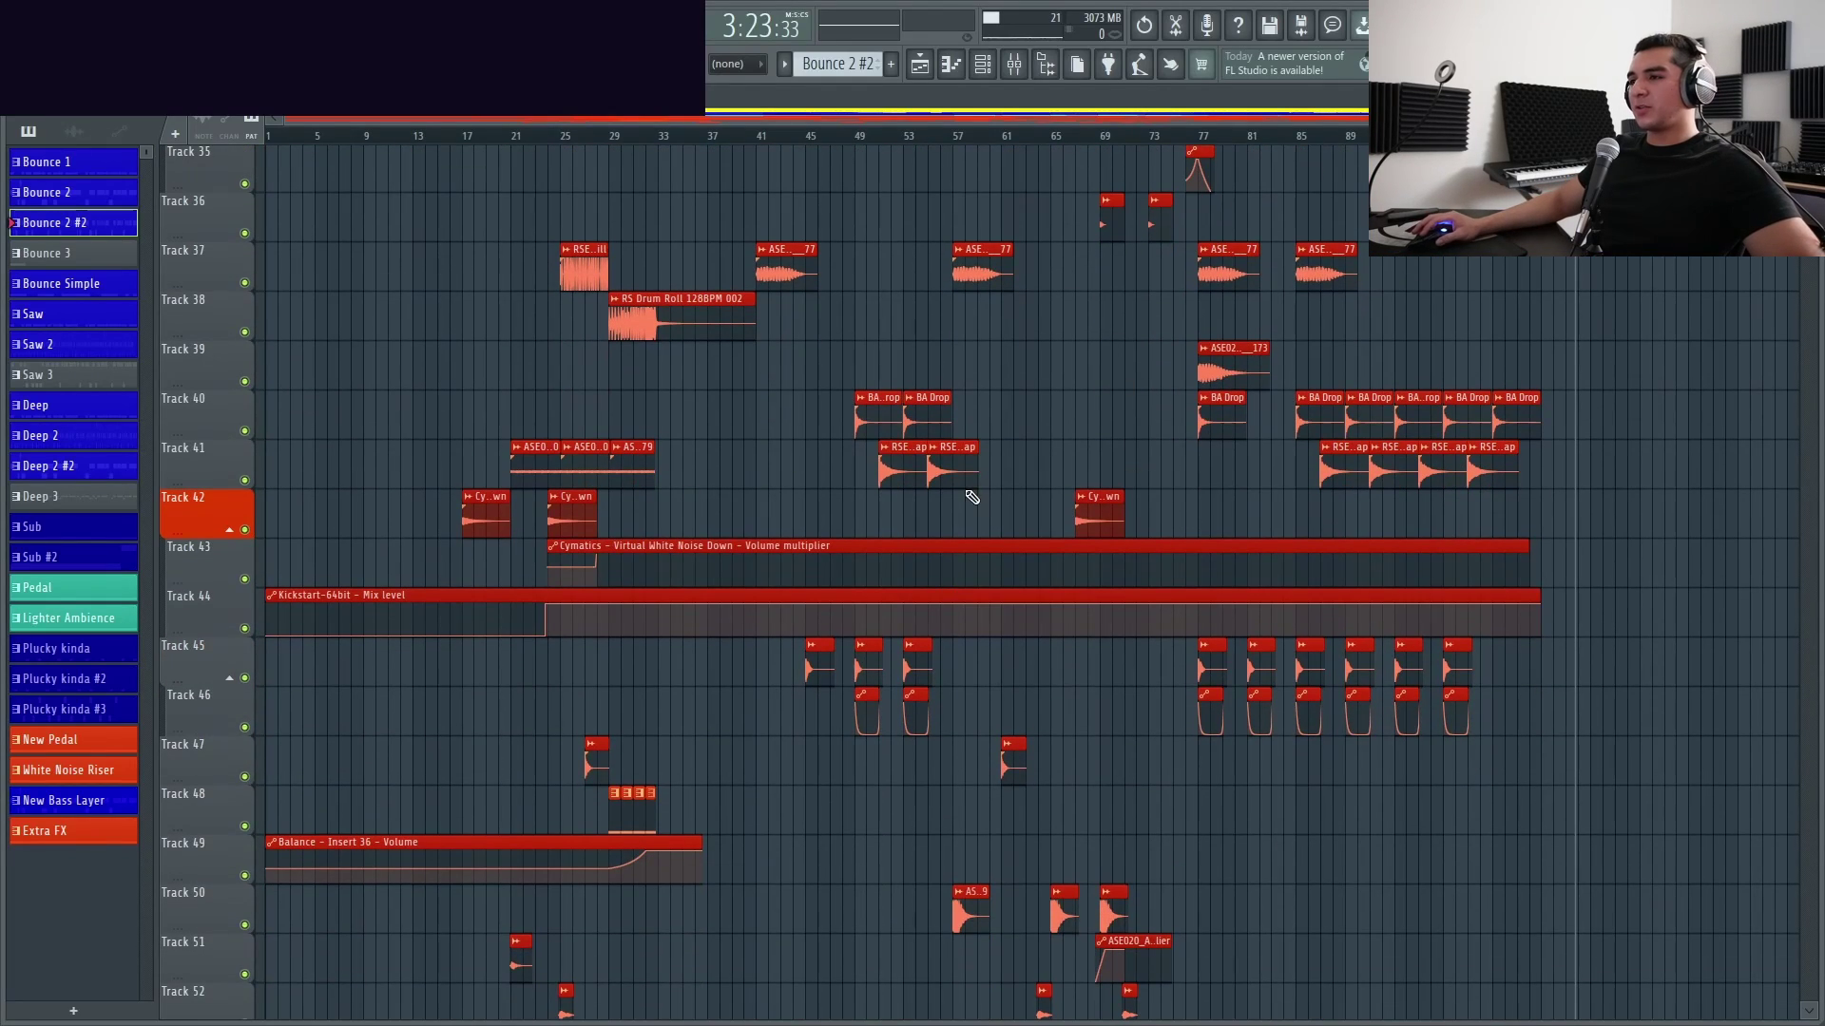
scroll(737, 465, "down", 1)
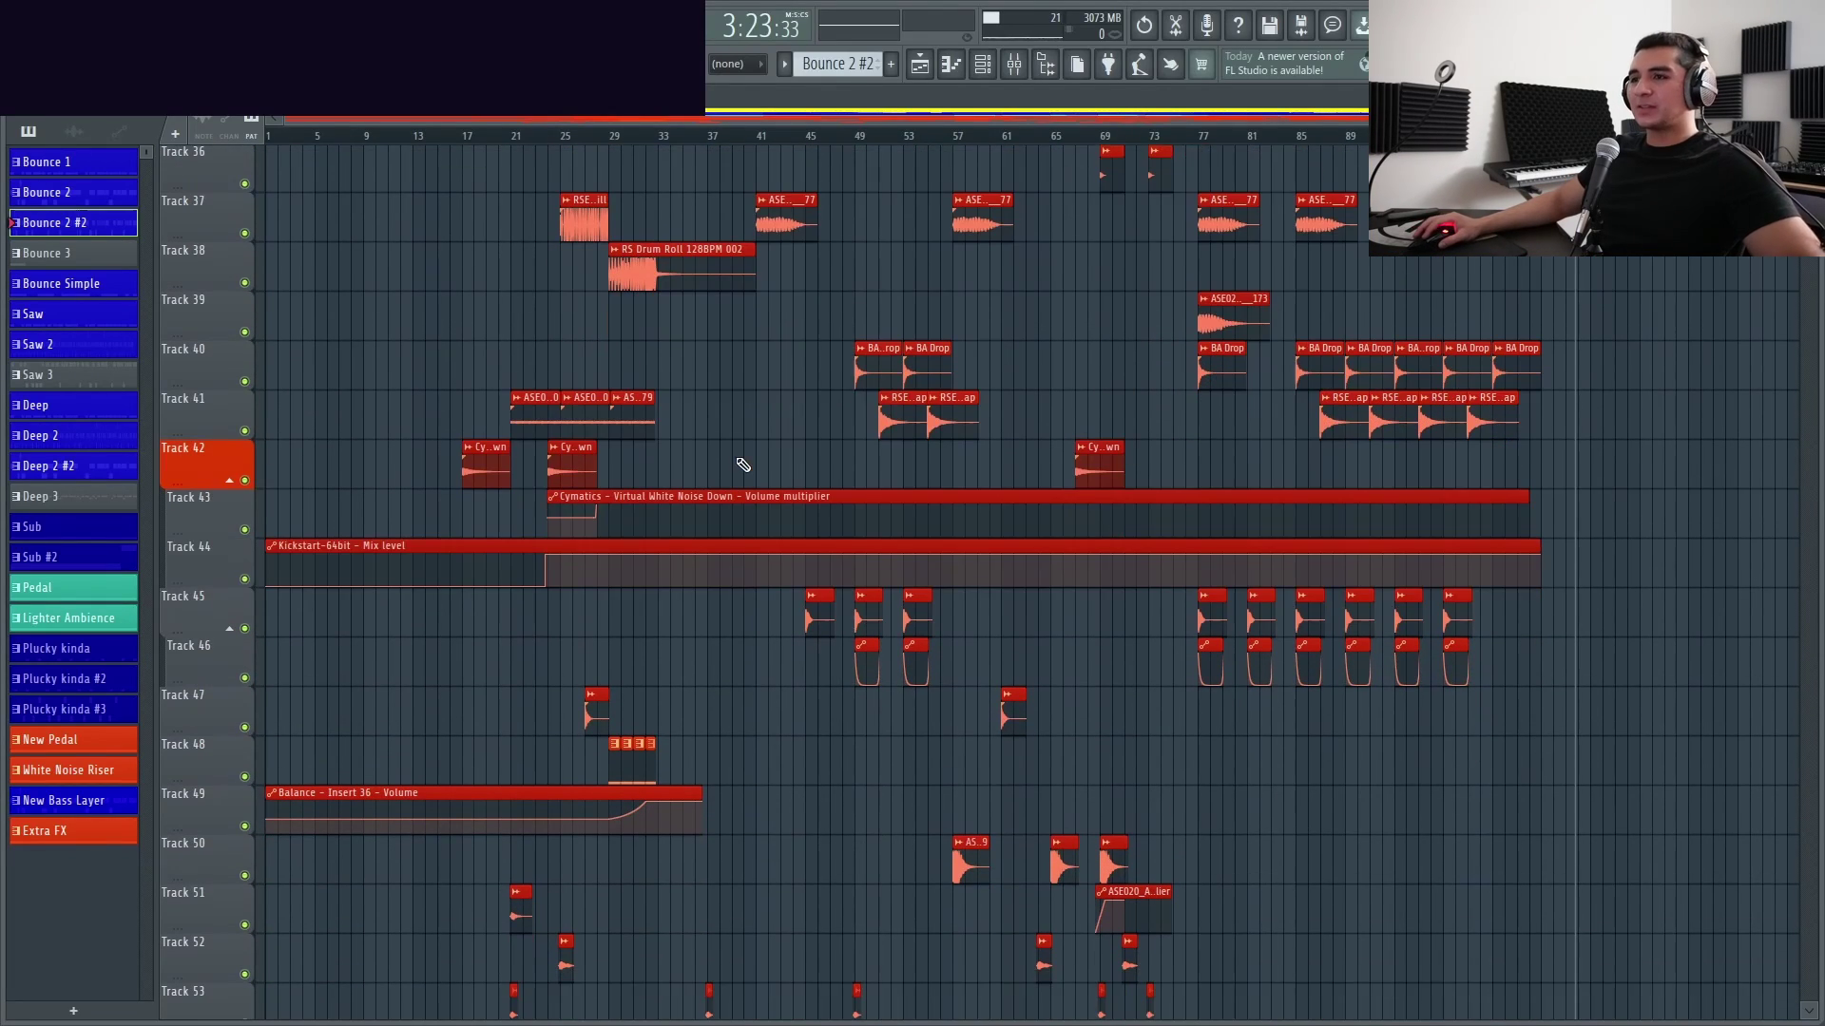
scroll(788, 580, "down", 1)
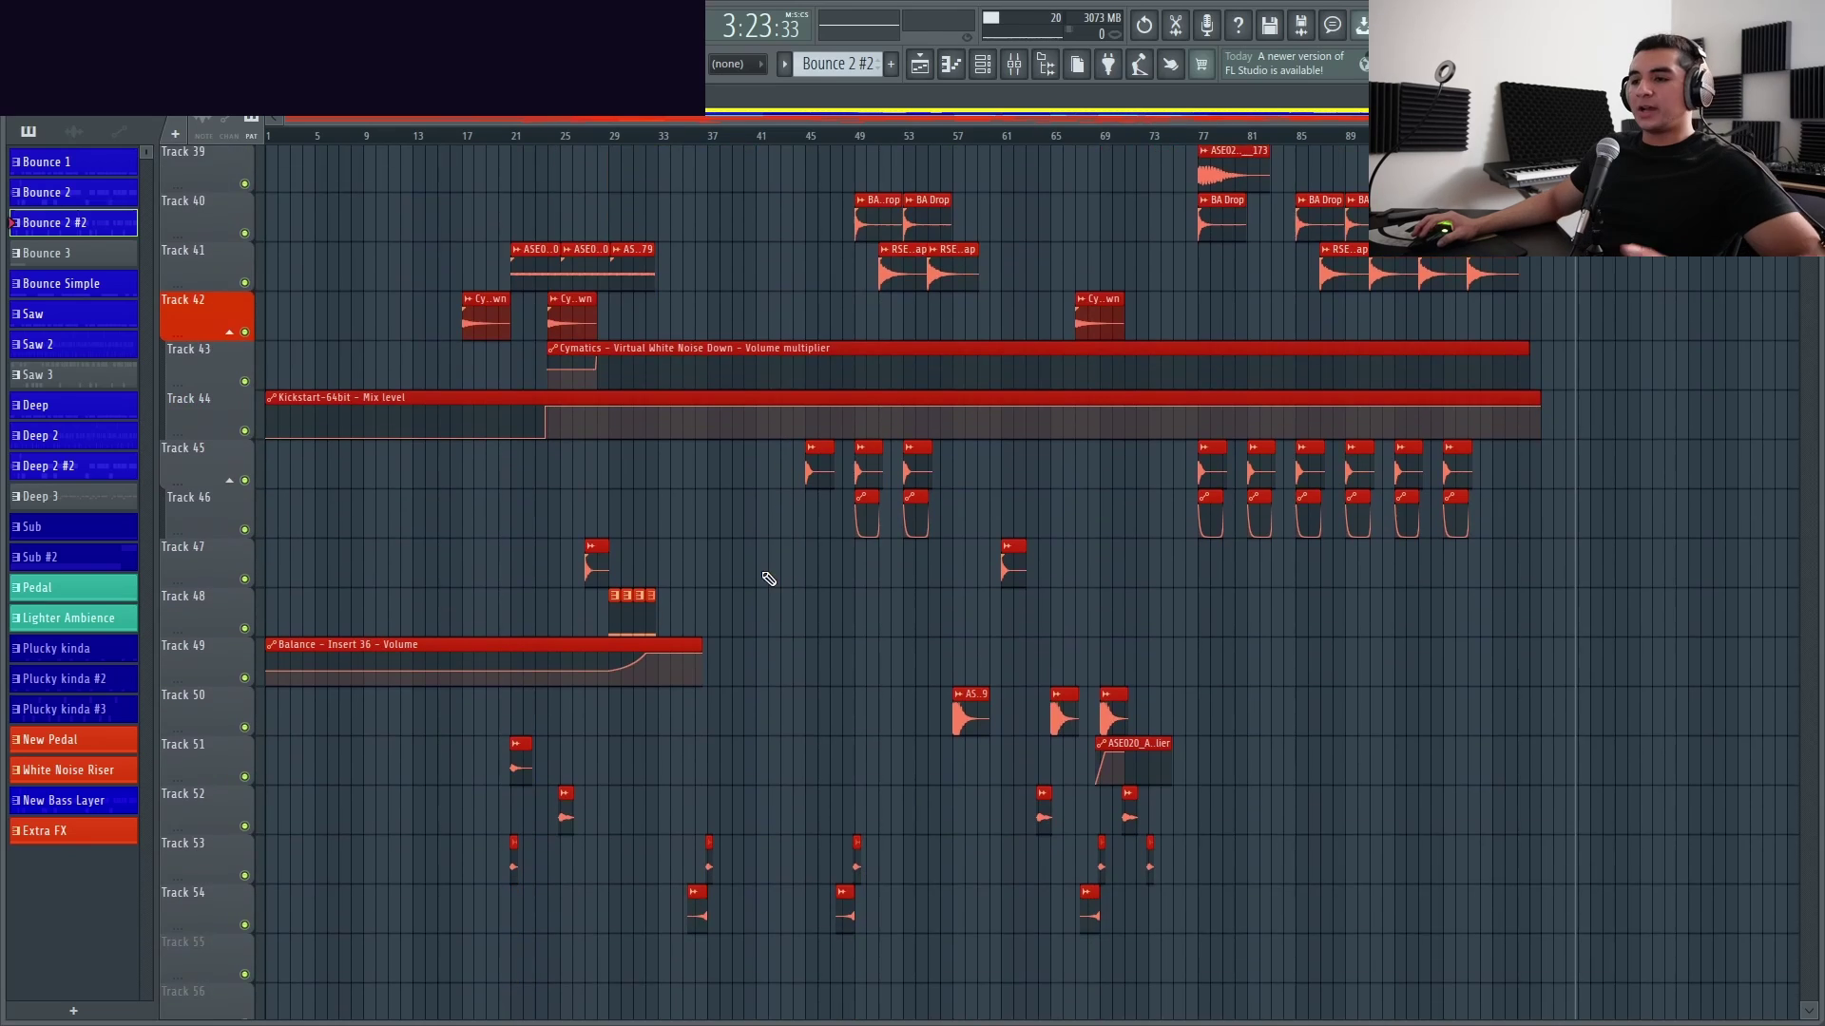
Open the sample settings of the FX Reverb 4 clip before bar 49 on Track 54, and close them again
scroll(768, 579, "down", 2)
scroll(631, 672, "up", 10)
scroll(652, 713, "down", 10)
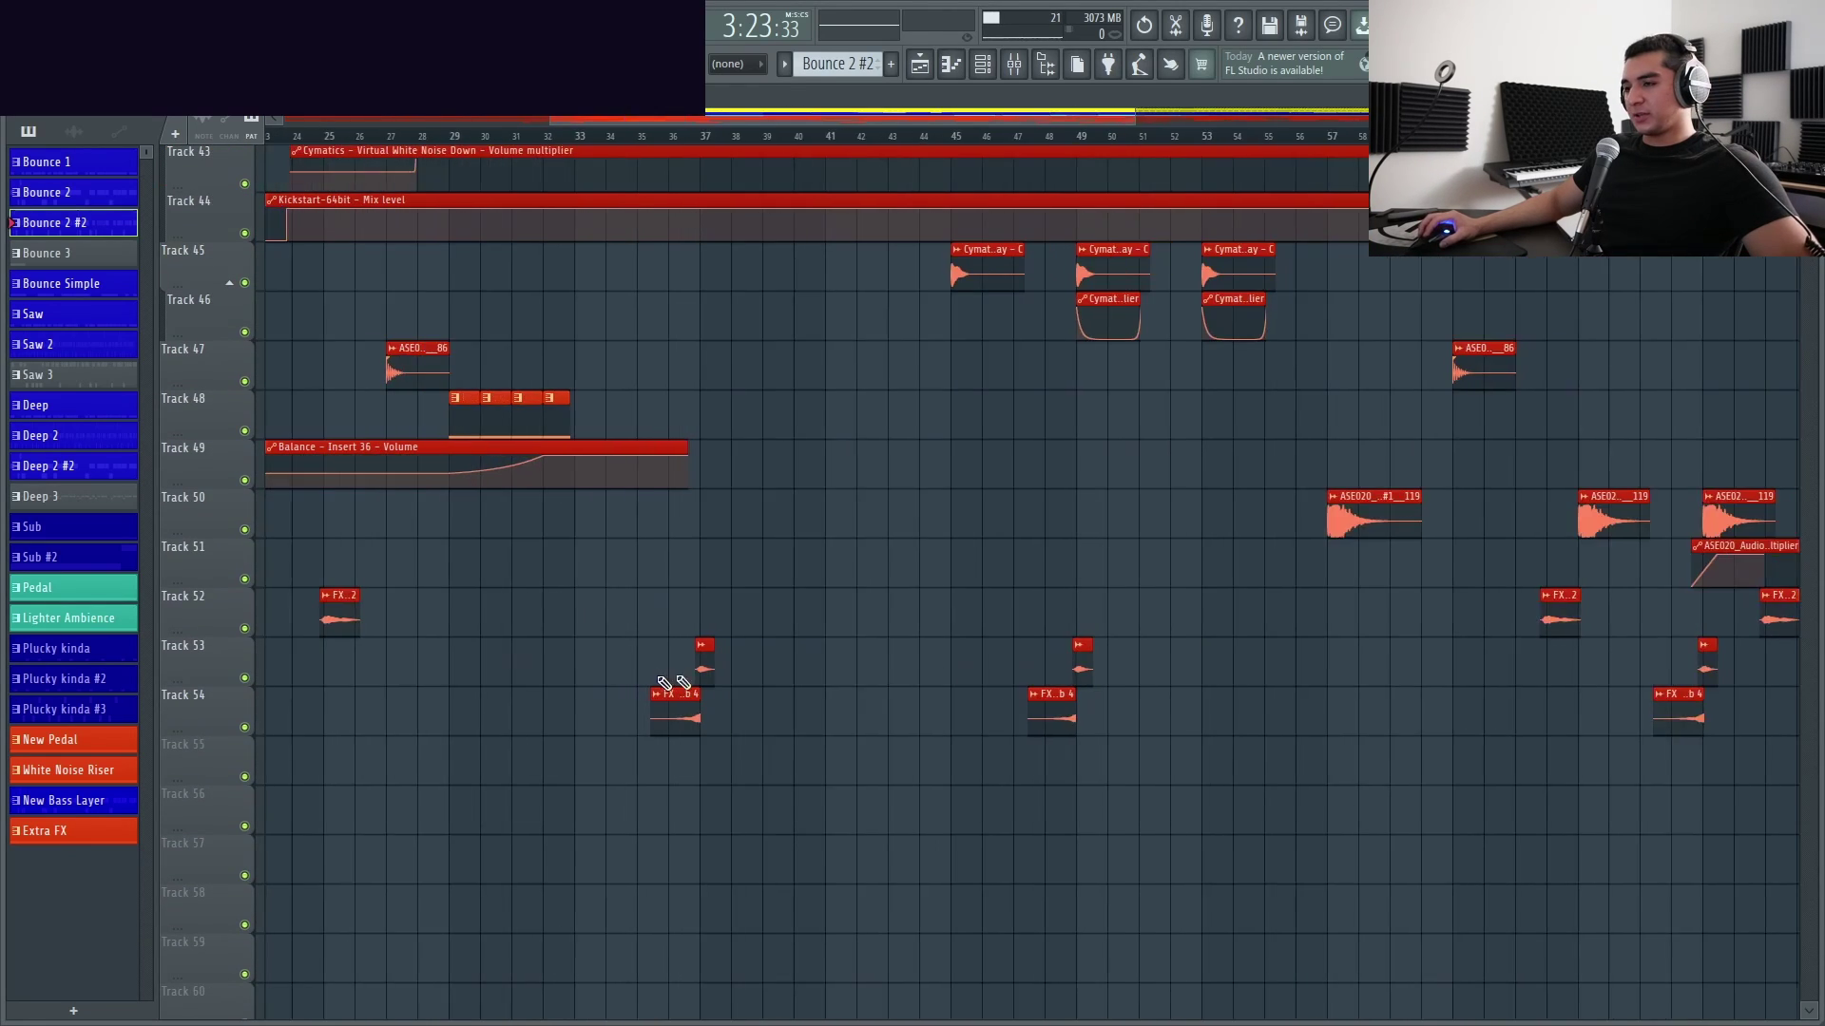
scroll(945, 693, "up", 6)
double_click(794, 717)
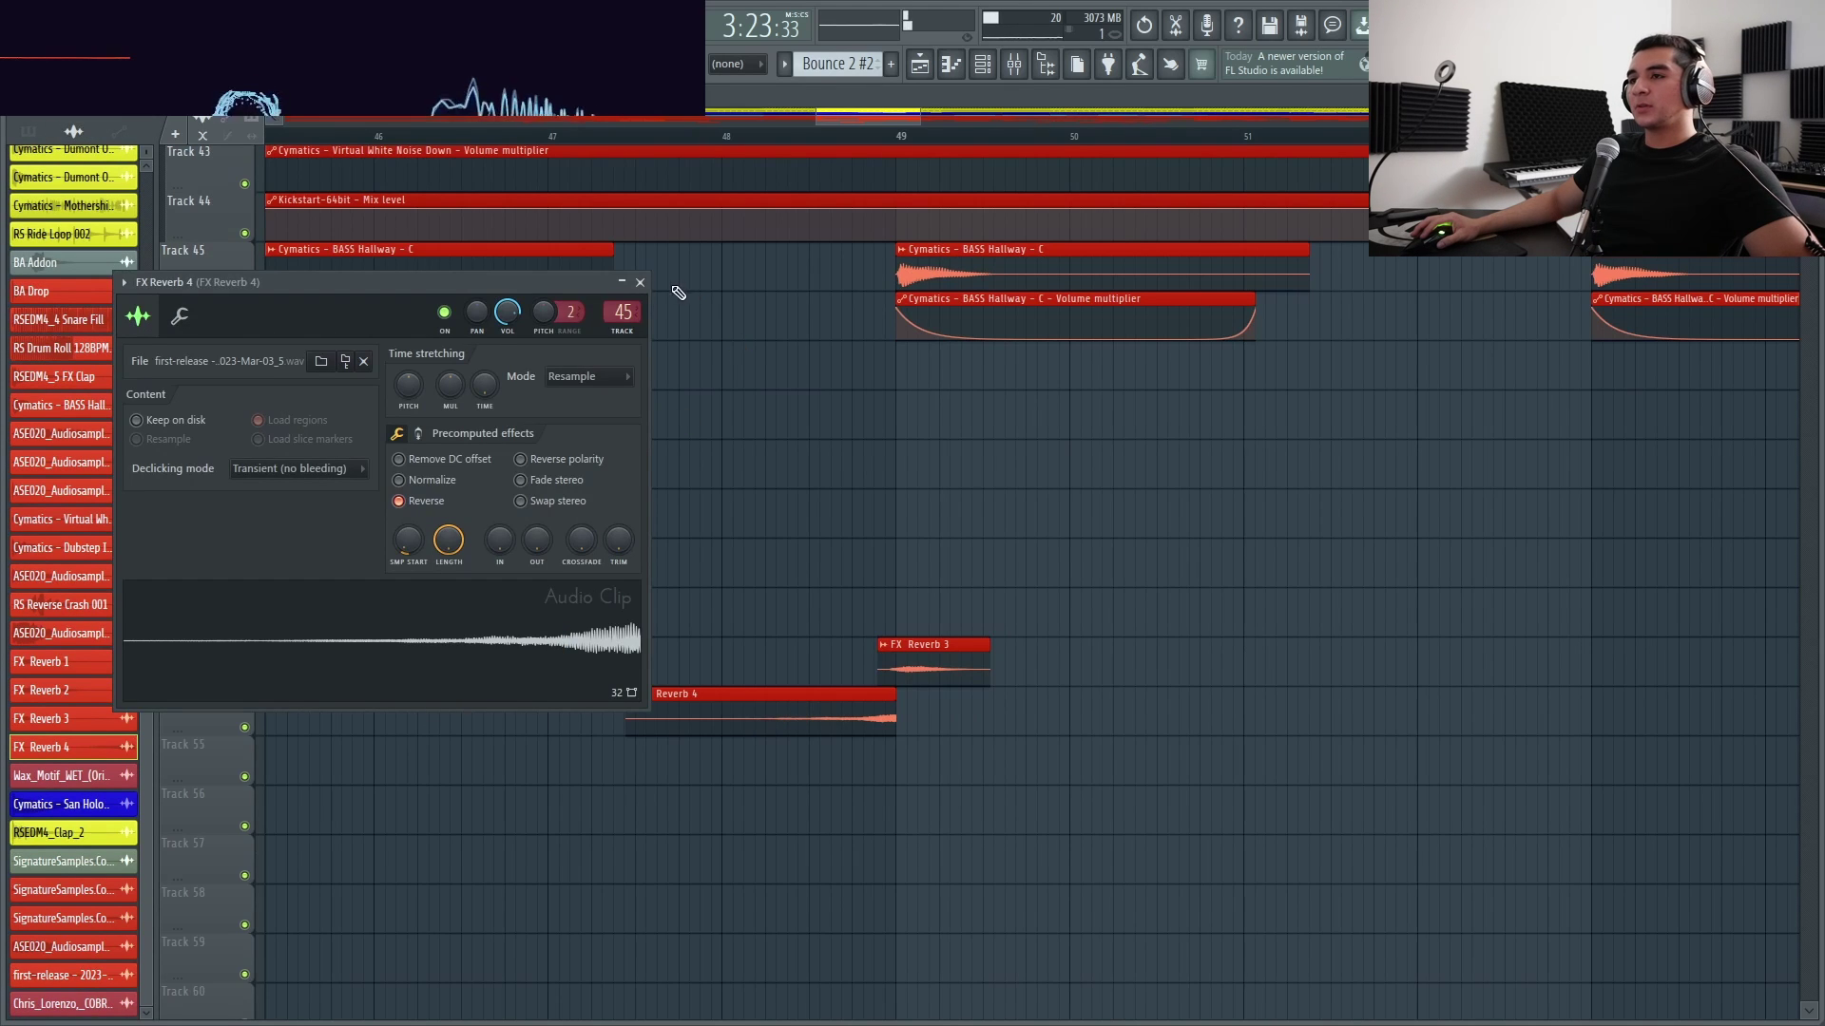
left_click(640, 282)
Examine where the FX Reverb and impact clips sit on Tracks 50 to 54 throughout the arrangement
scroll(977, 603, "down", 12)
scroll(941, 618, "up", 10)
scroll(876, 611, "up", 4)
scroll(665, 627, "up", 3)
scroll(675, 603, "down", 5)
scroll(703, 604, "down", 12)
scroll(863, 576, "down", 3)
scroll(863, 576, "down", 8)
scroll(843, 599, "up", 3)
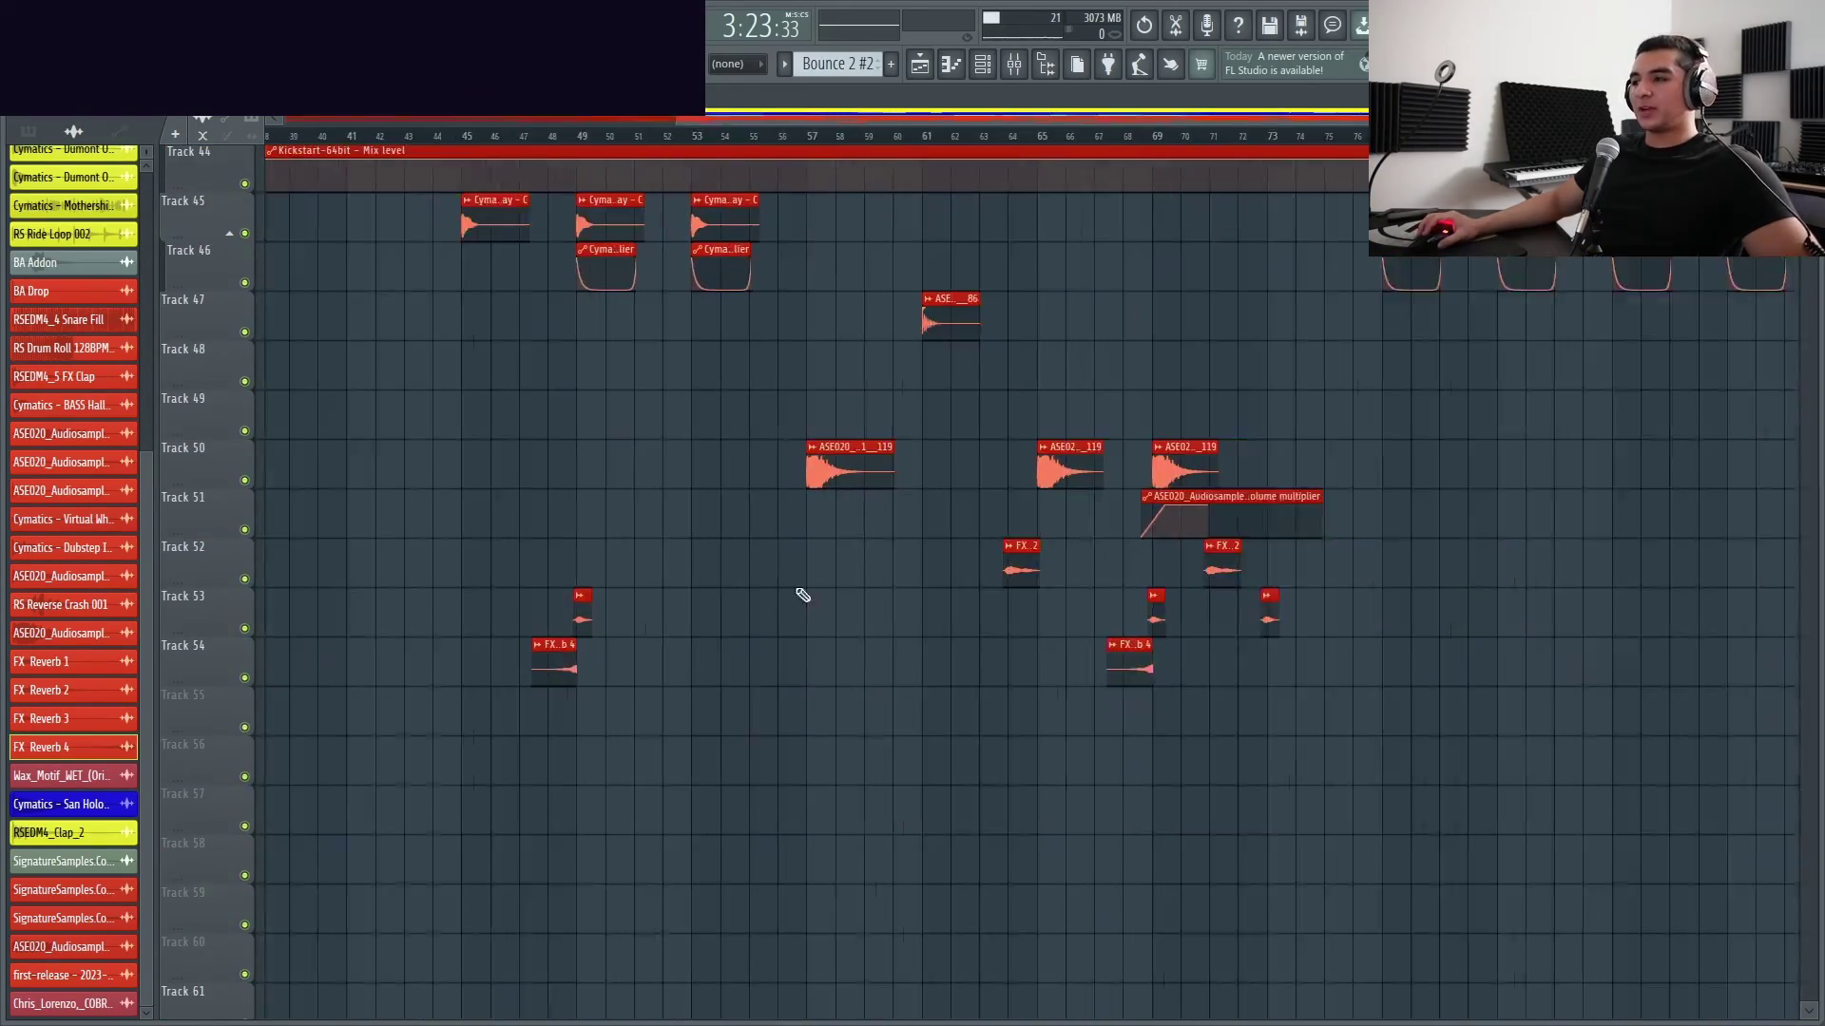
scroll(769, 597, "down", 2)
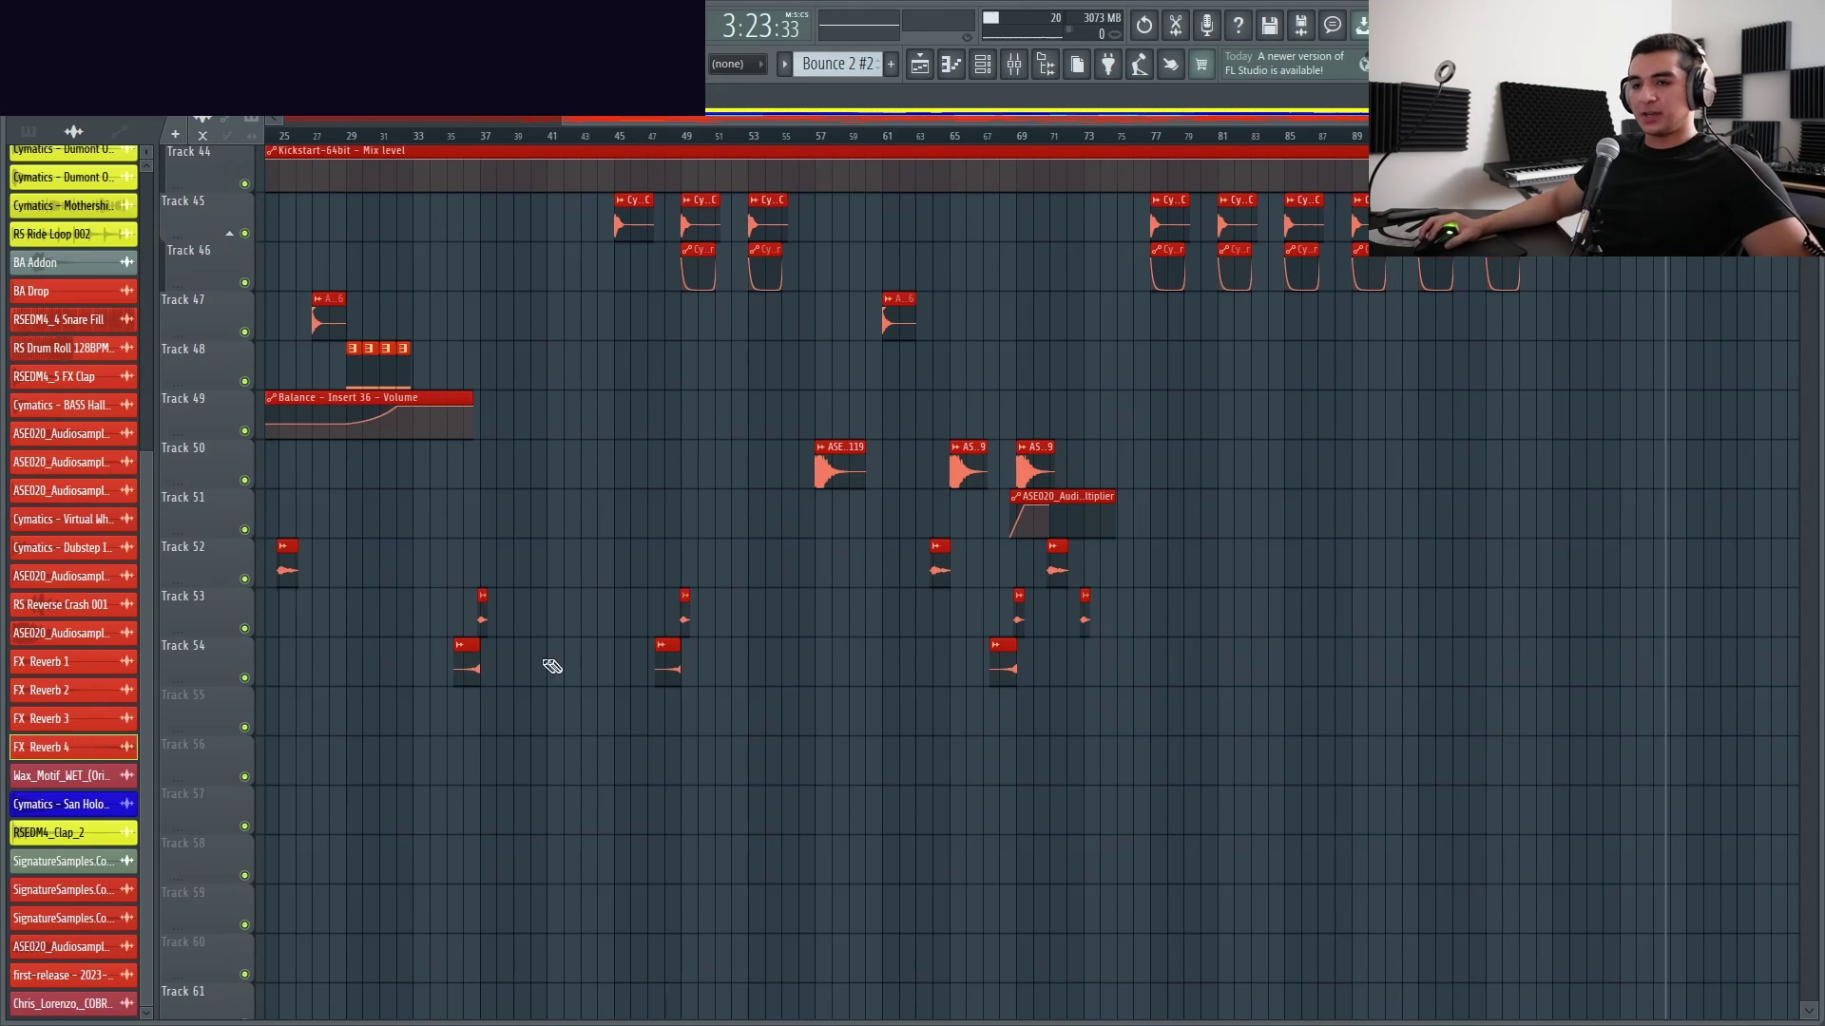
scroll(880, 664, "down", 2)
Switch the picker to patterns, look over the arrangement from the Kick track to Track 54, and return the song position to the start
left_click(28, 131)
scroll(881, 533, "up", 20)
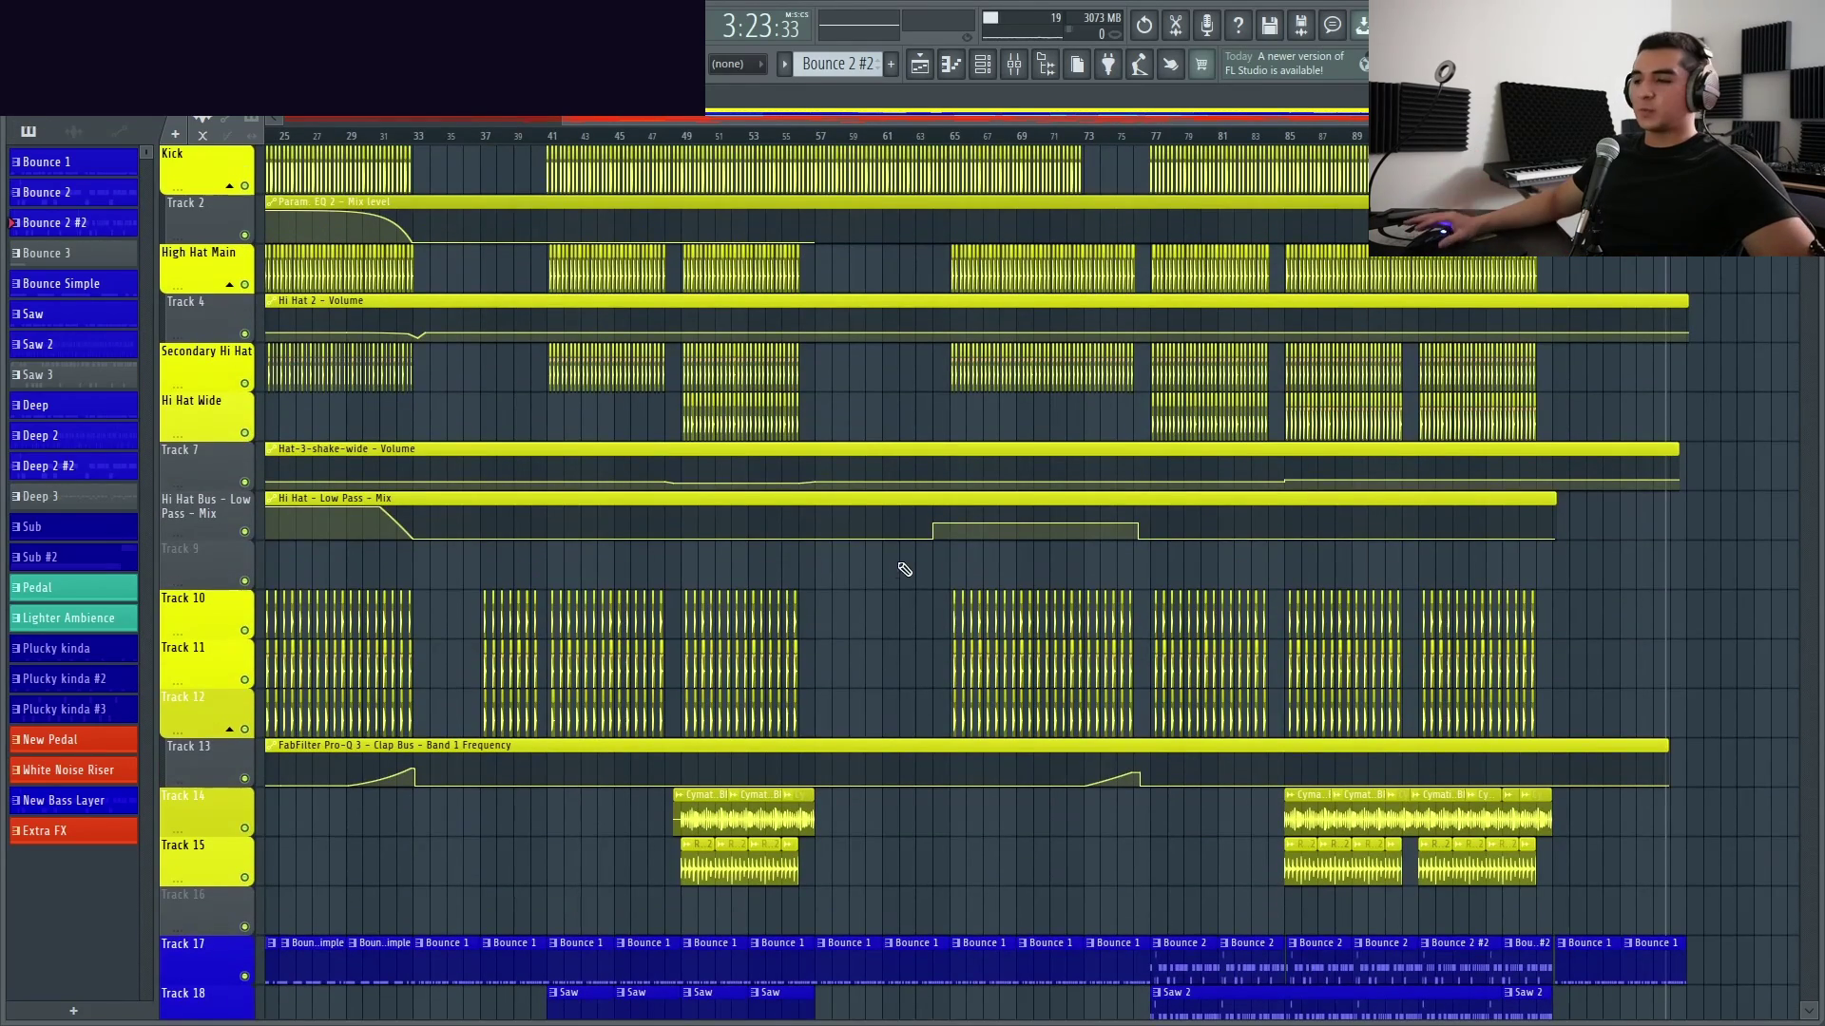
scroll(890, 570, "down", 20)
scroll(960, 561, "up", 5)
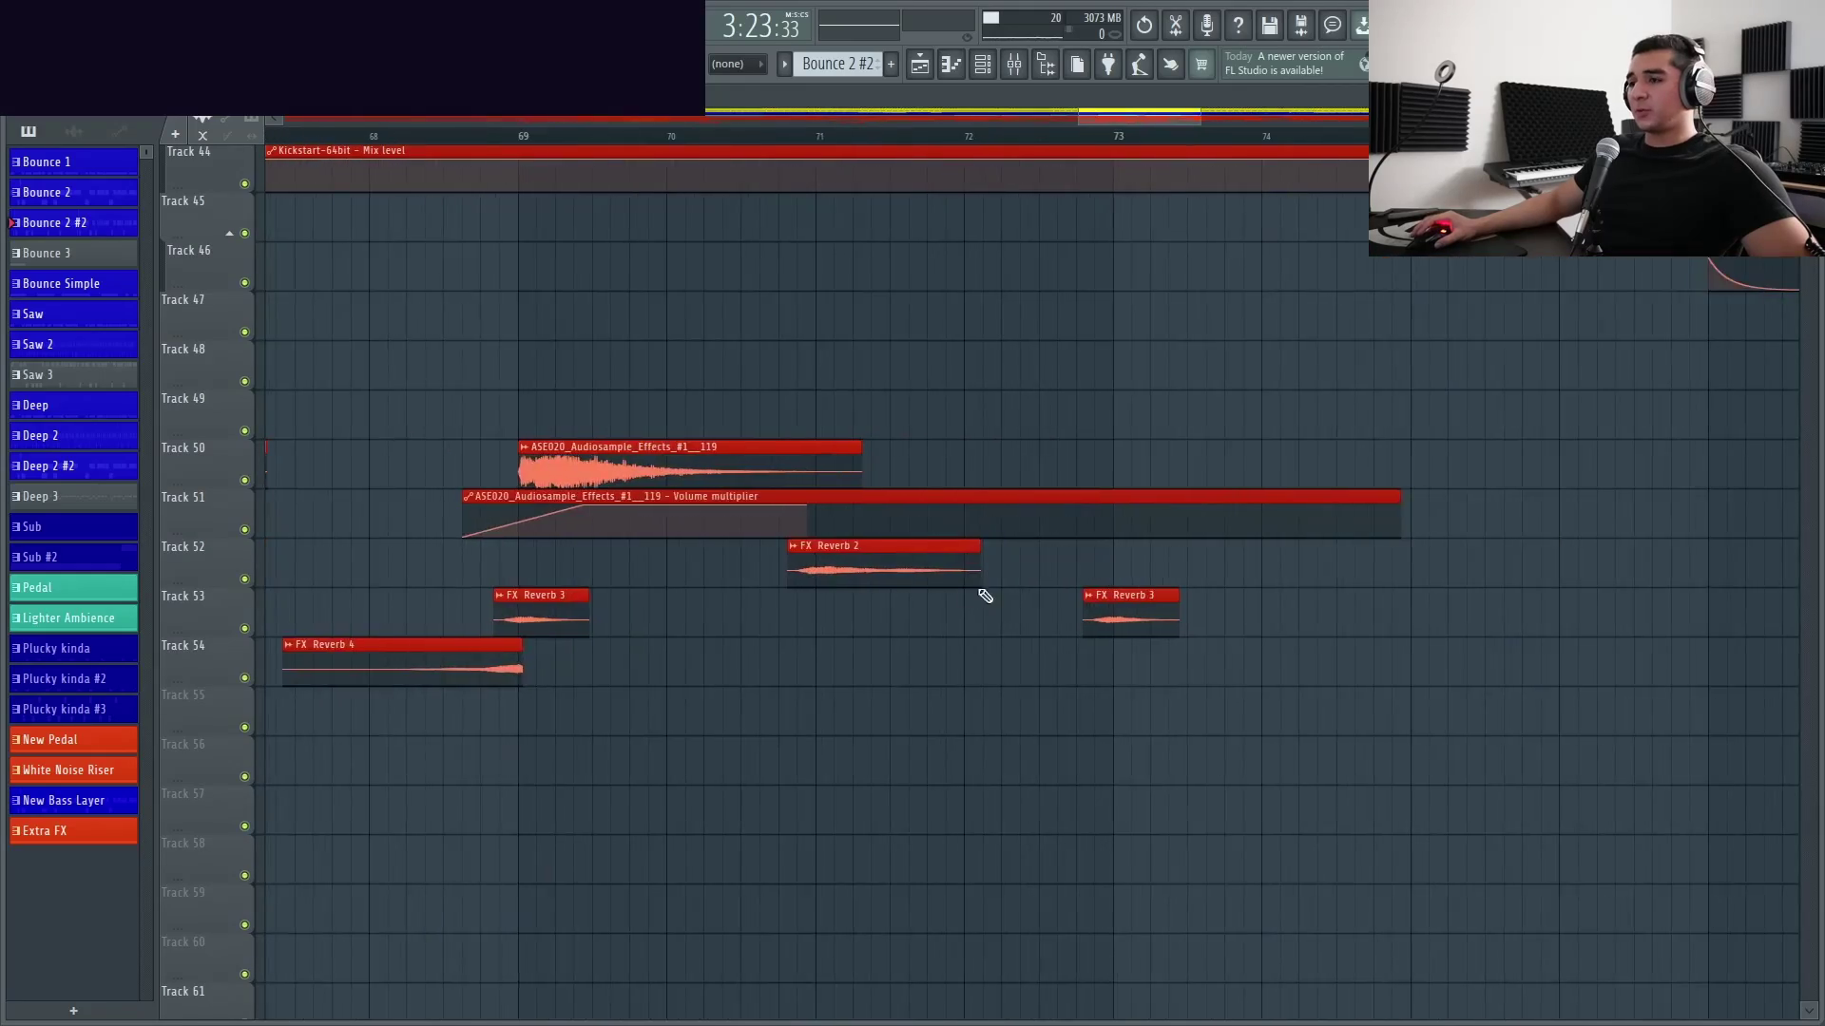
scroll(1006, 509, "up", 4)
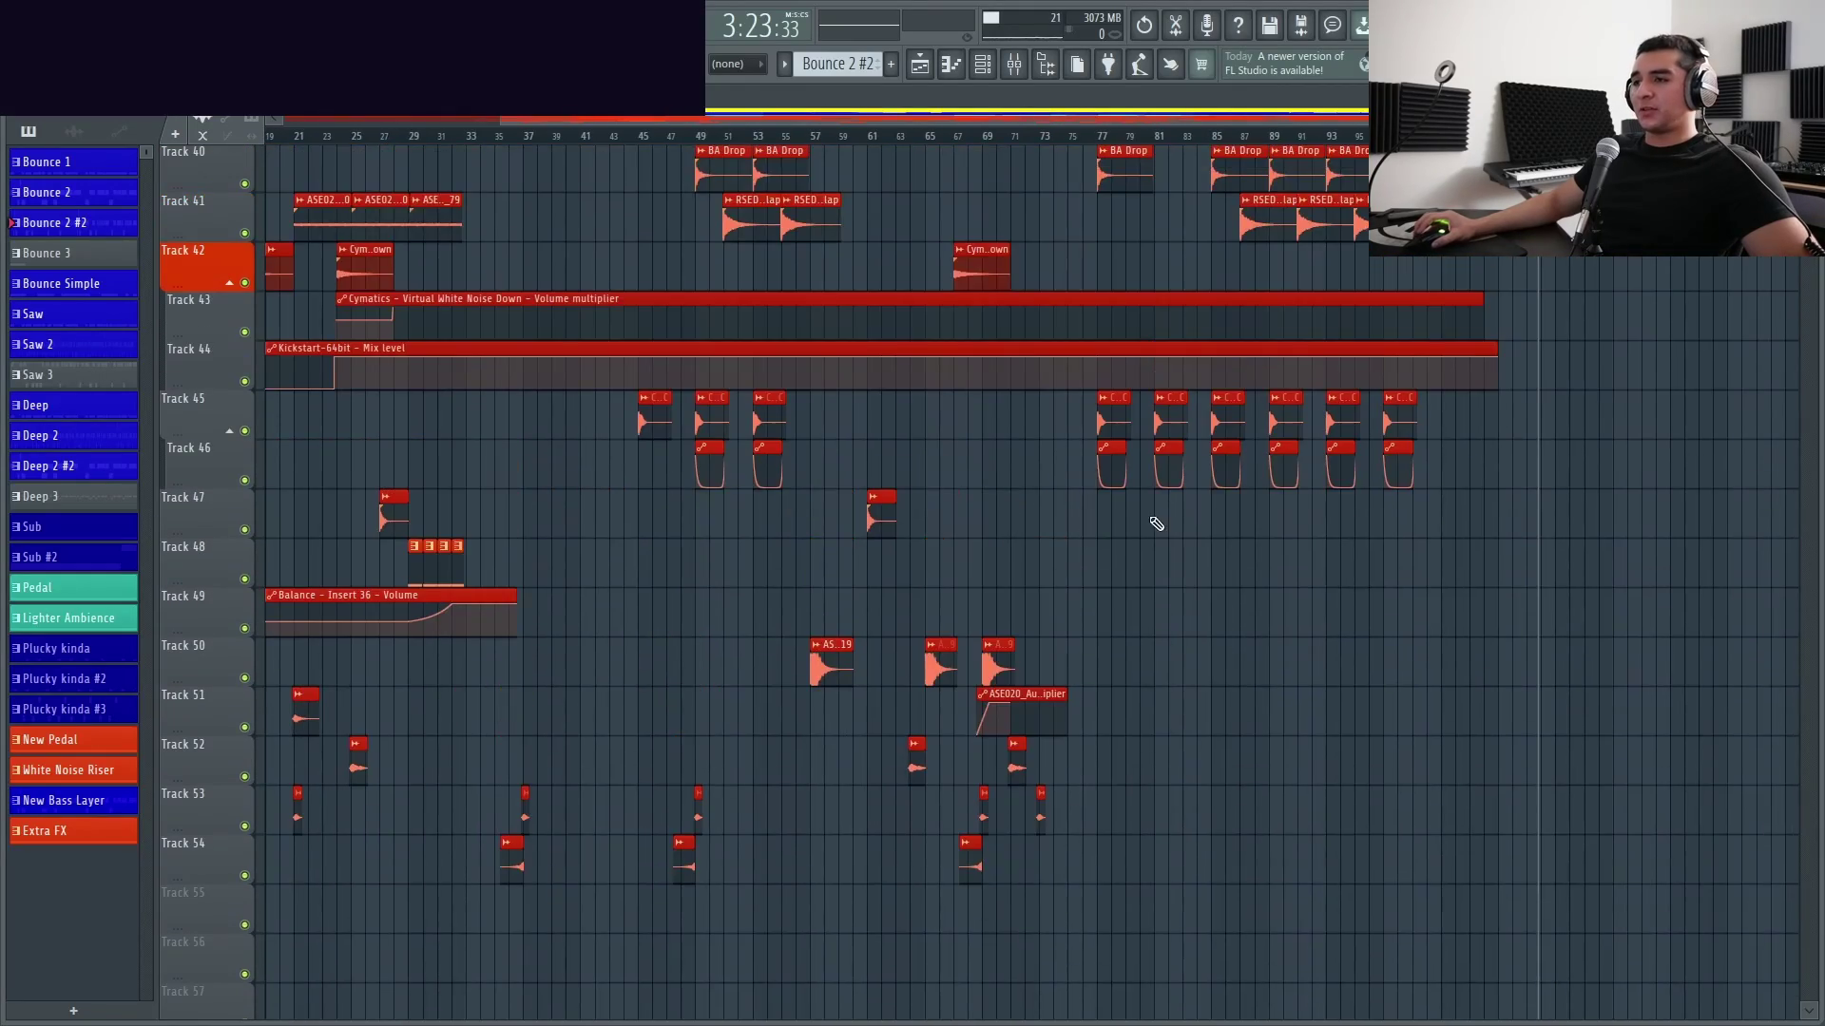
scroll(1141, 518, "up", 3)
scroll(1083, 515, "down", 5)
scroll(1083, 515, "up", 20)
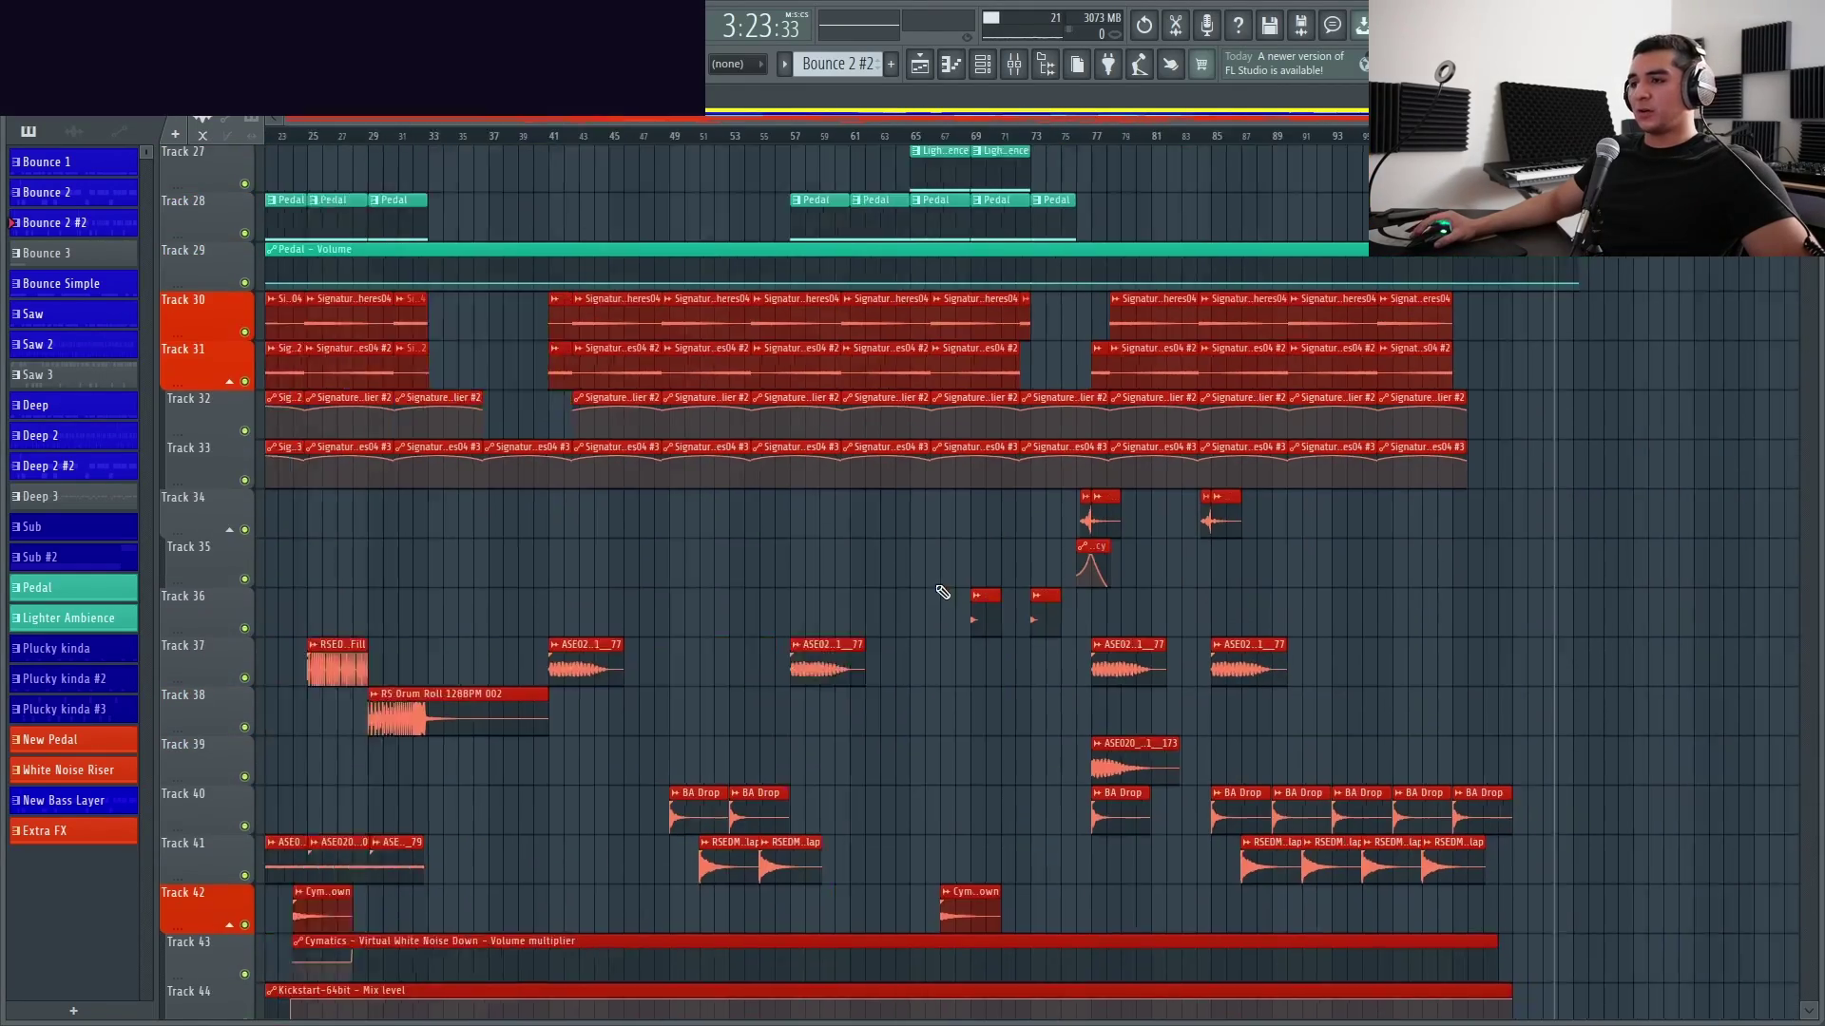
key("space")
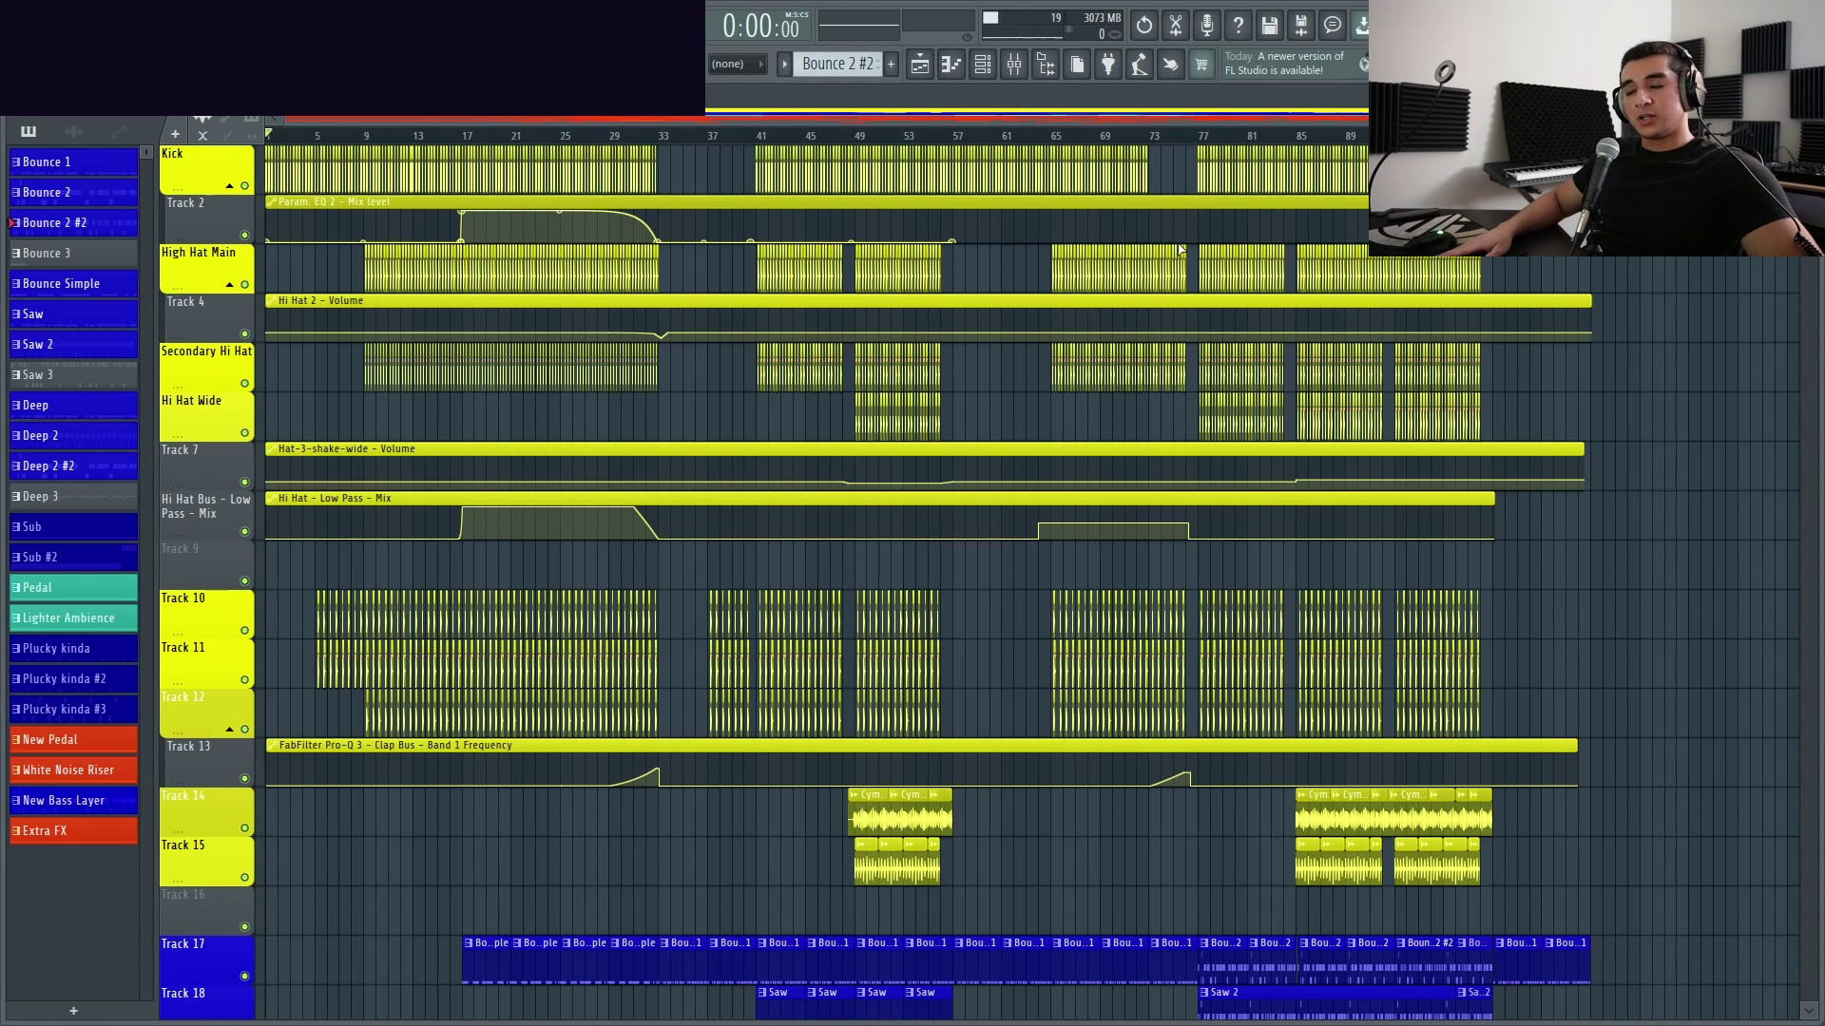
left_click(1017, 67)
left_click(1017, 67)
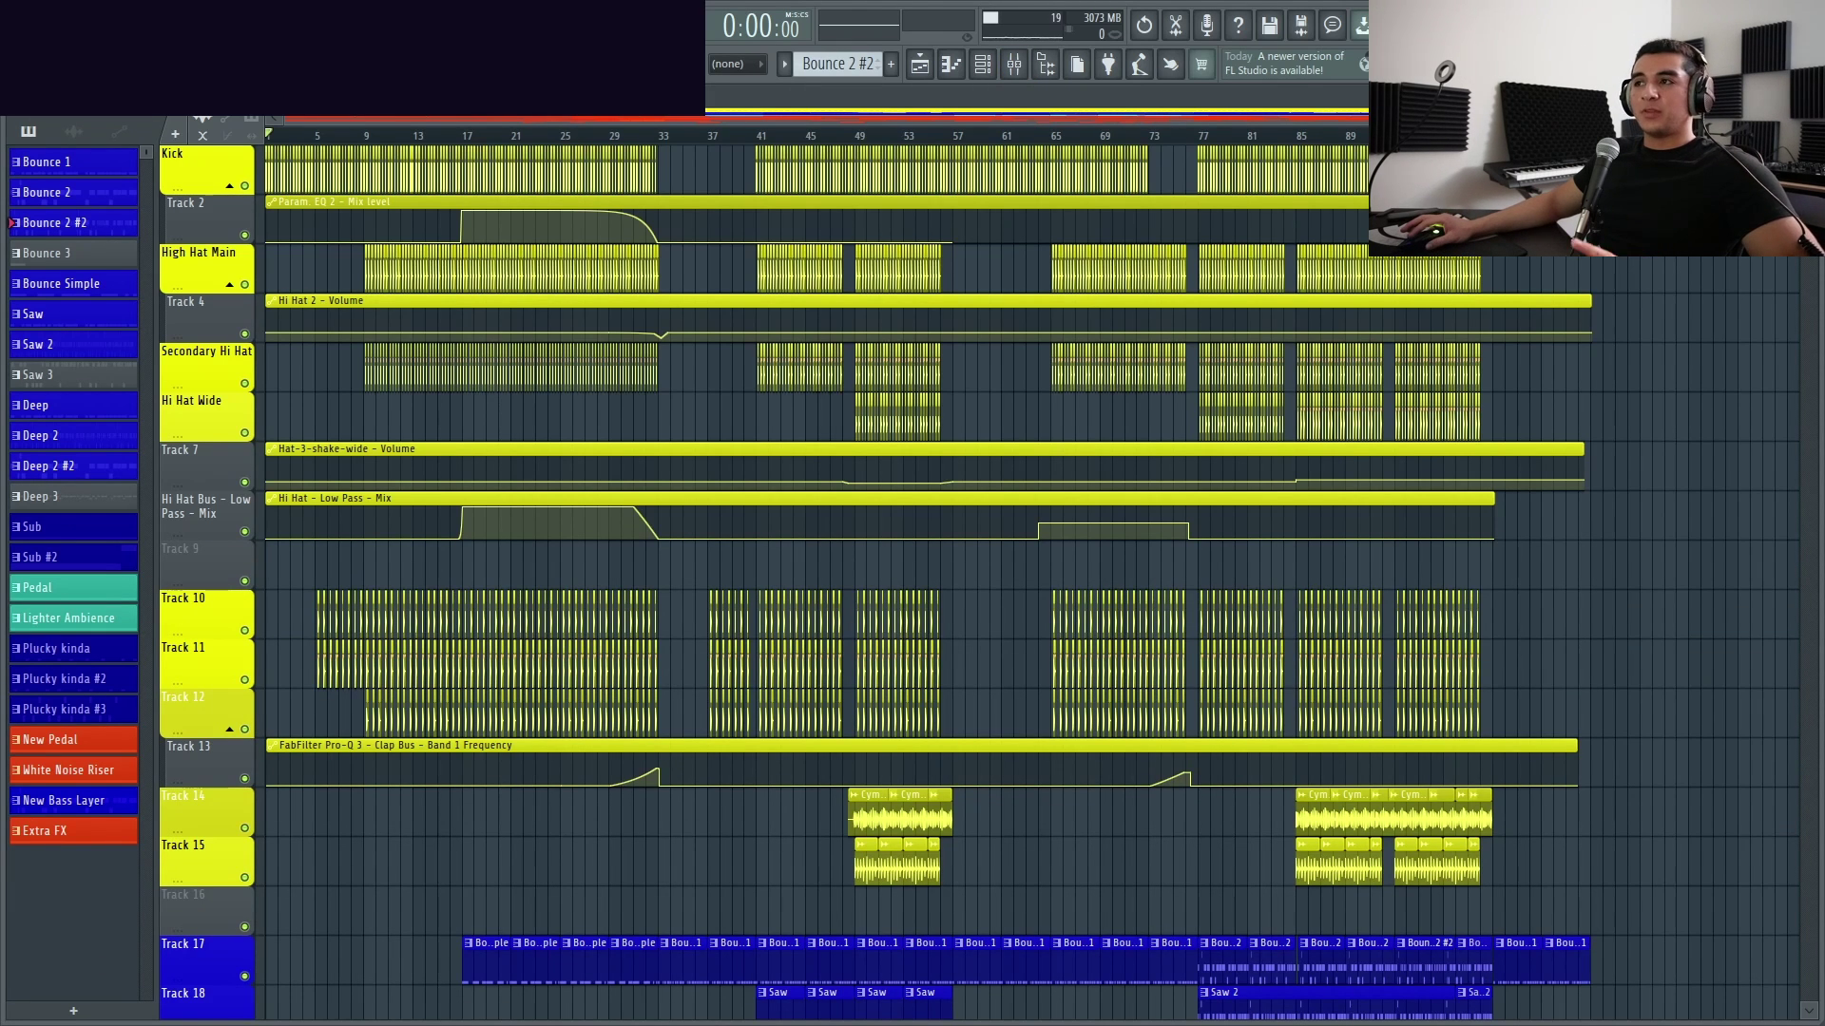
left_click(1015, 67)
left_click(1015, 67)
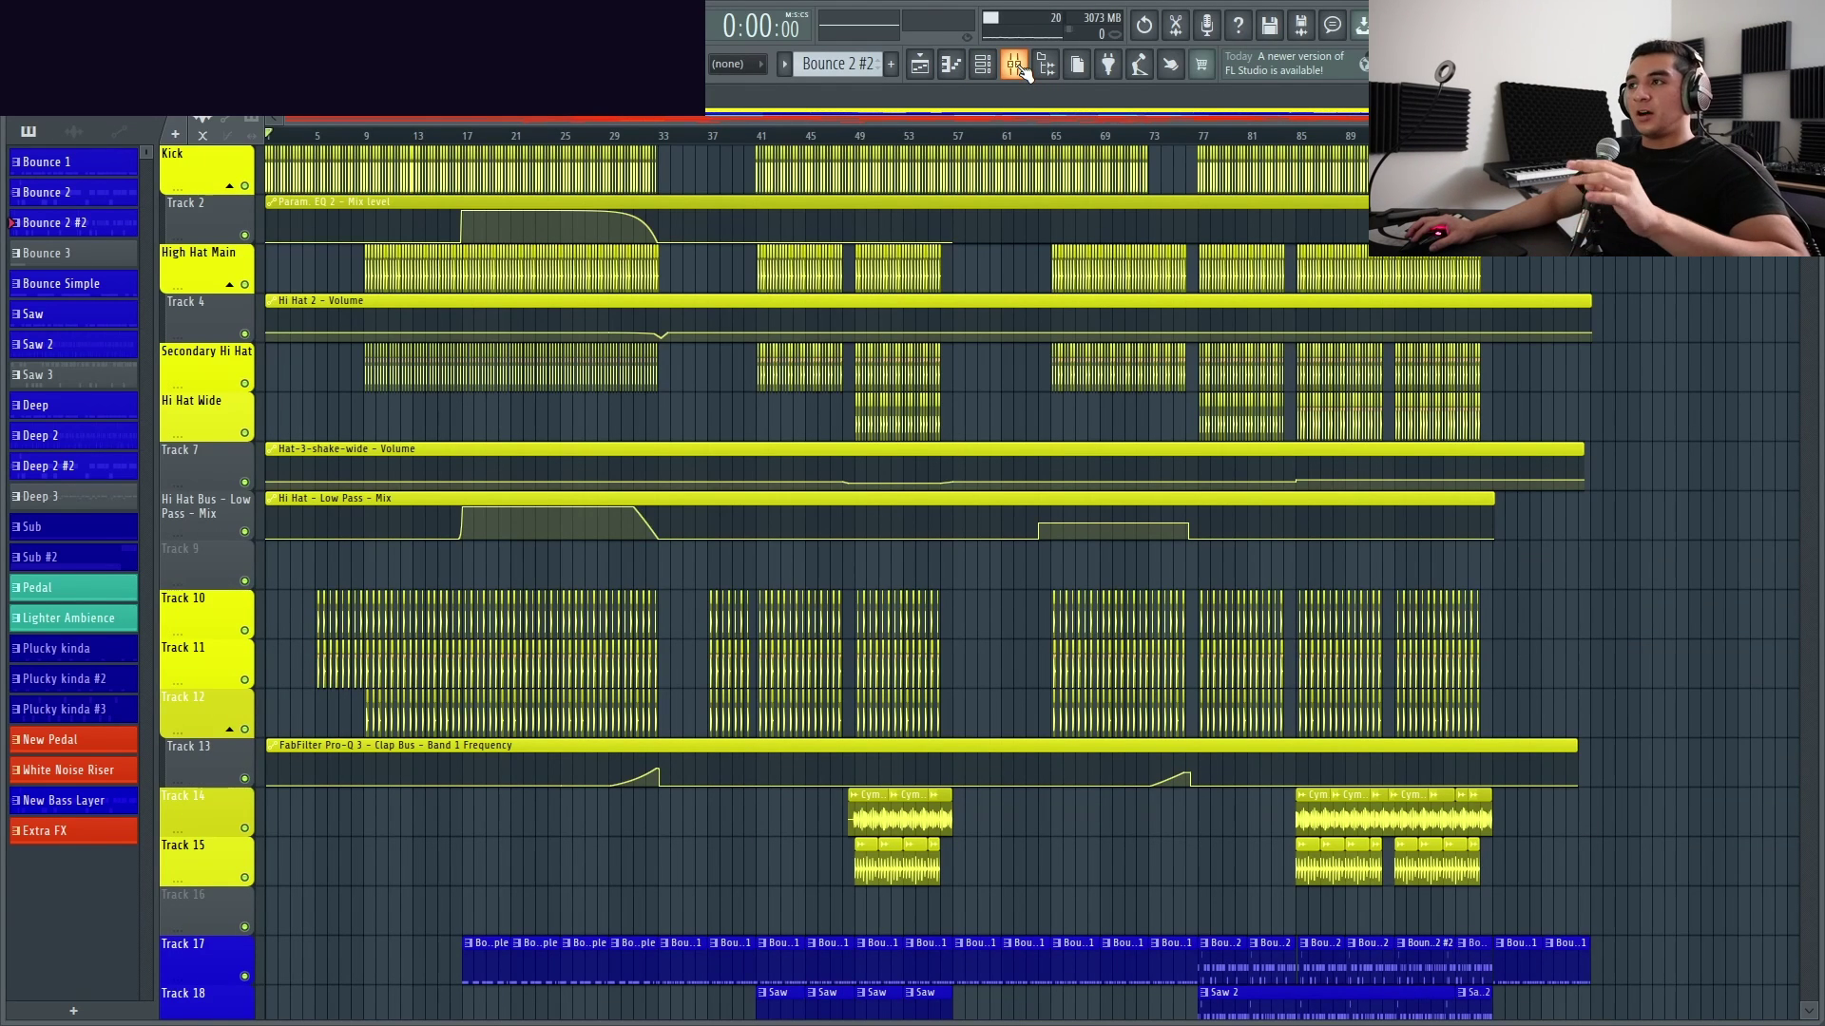
left_click(1017, 67)
left_click(1017, 66)
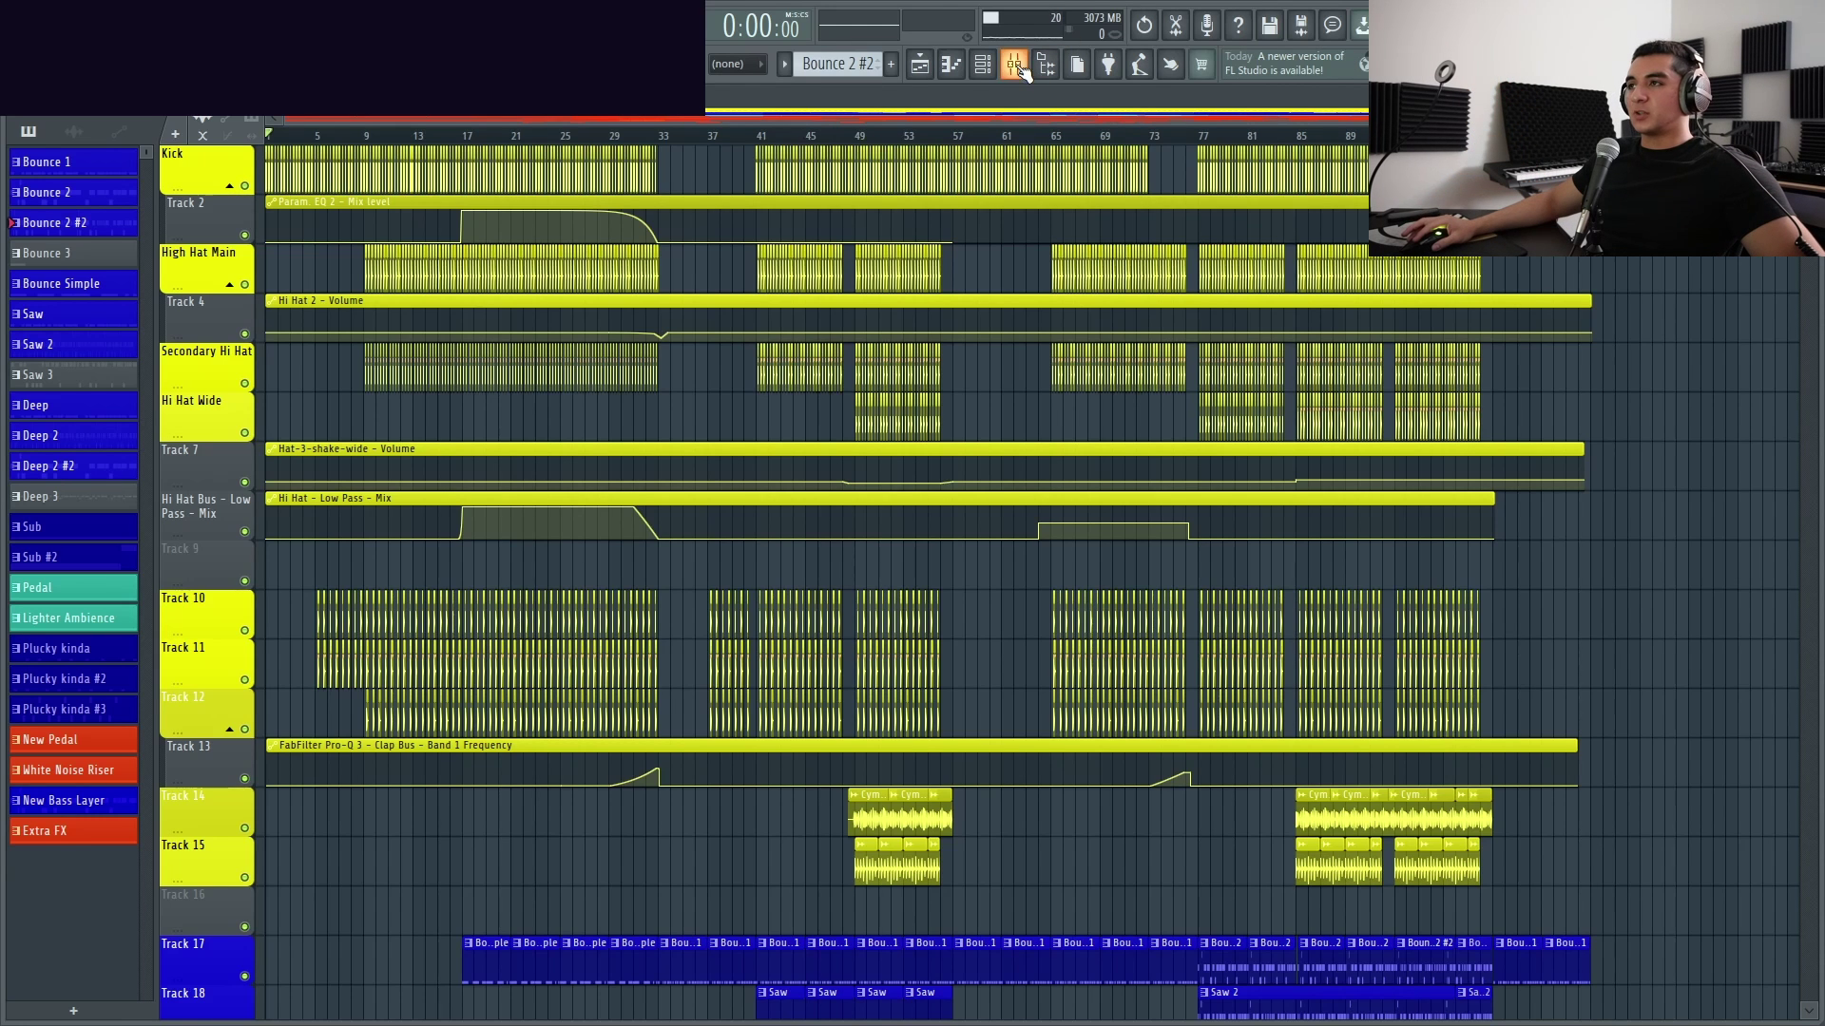
scroll(1659, 281, "down", 2)
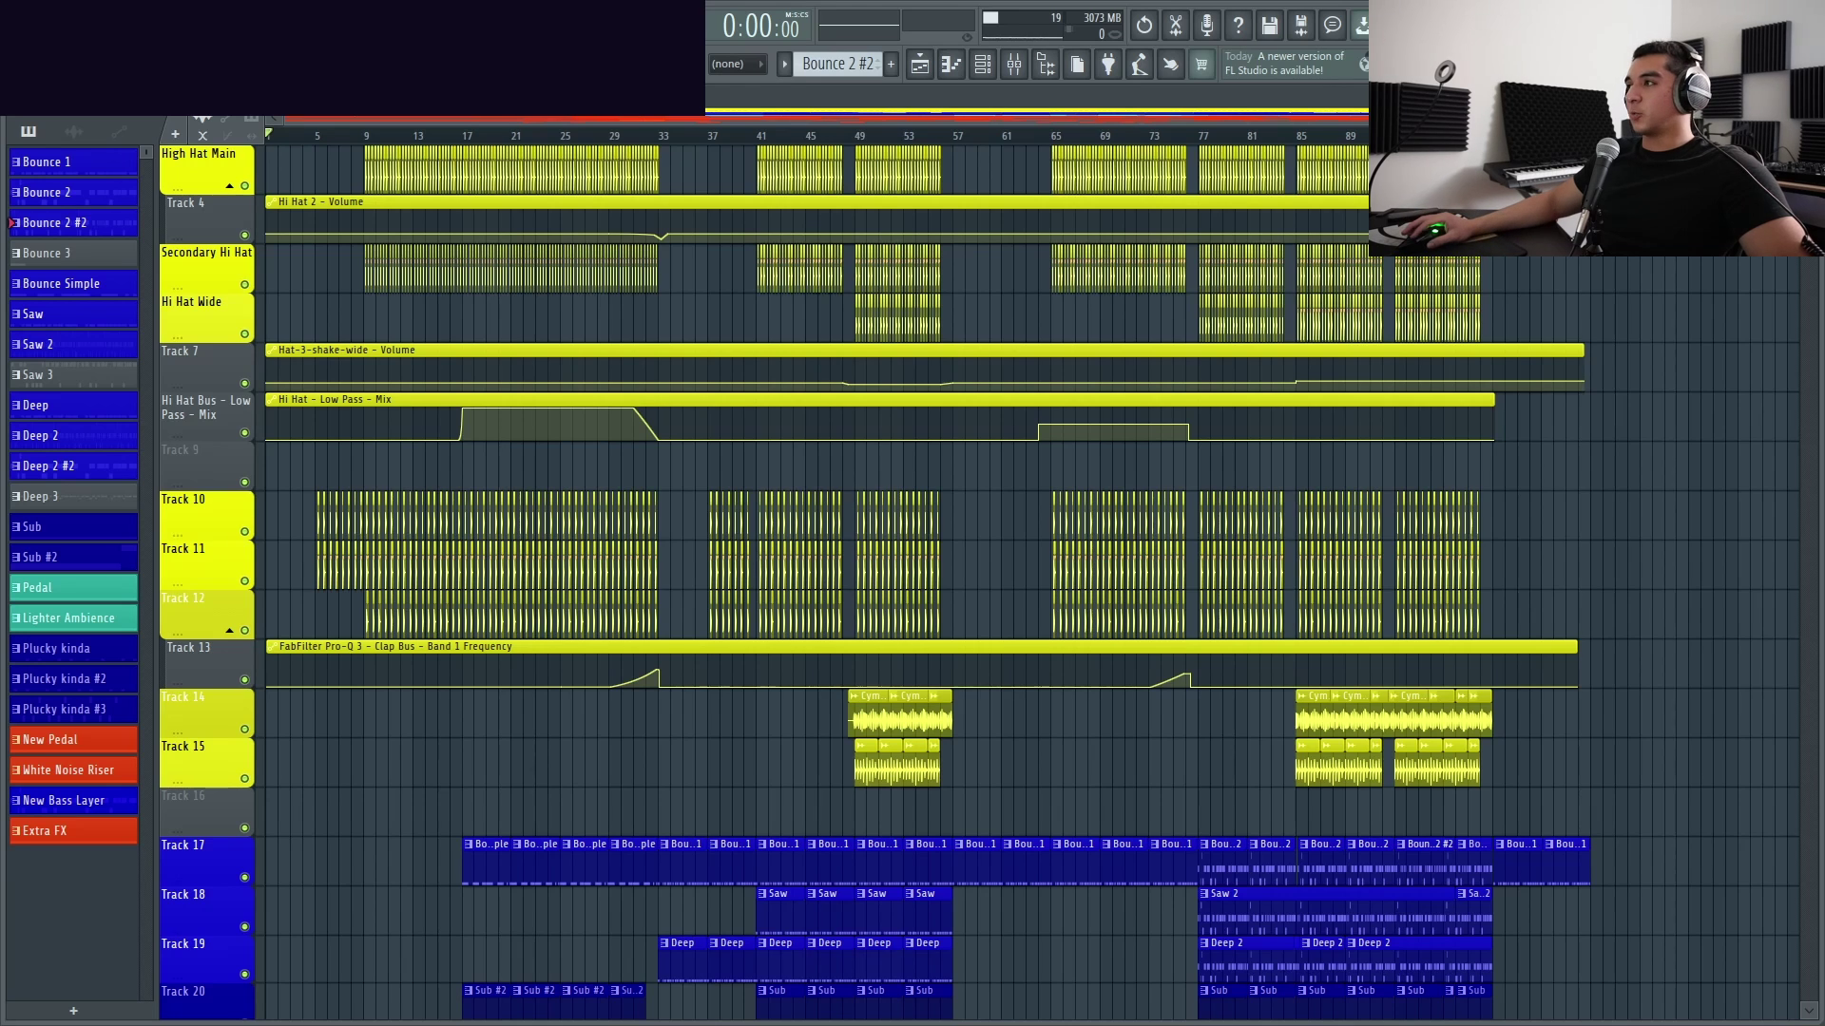
scroll(1686, 285, "up", 2)
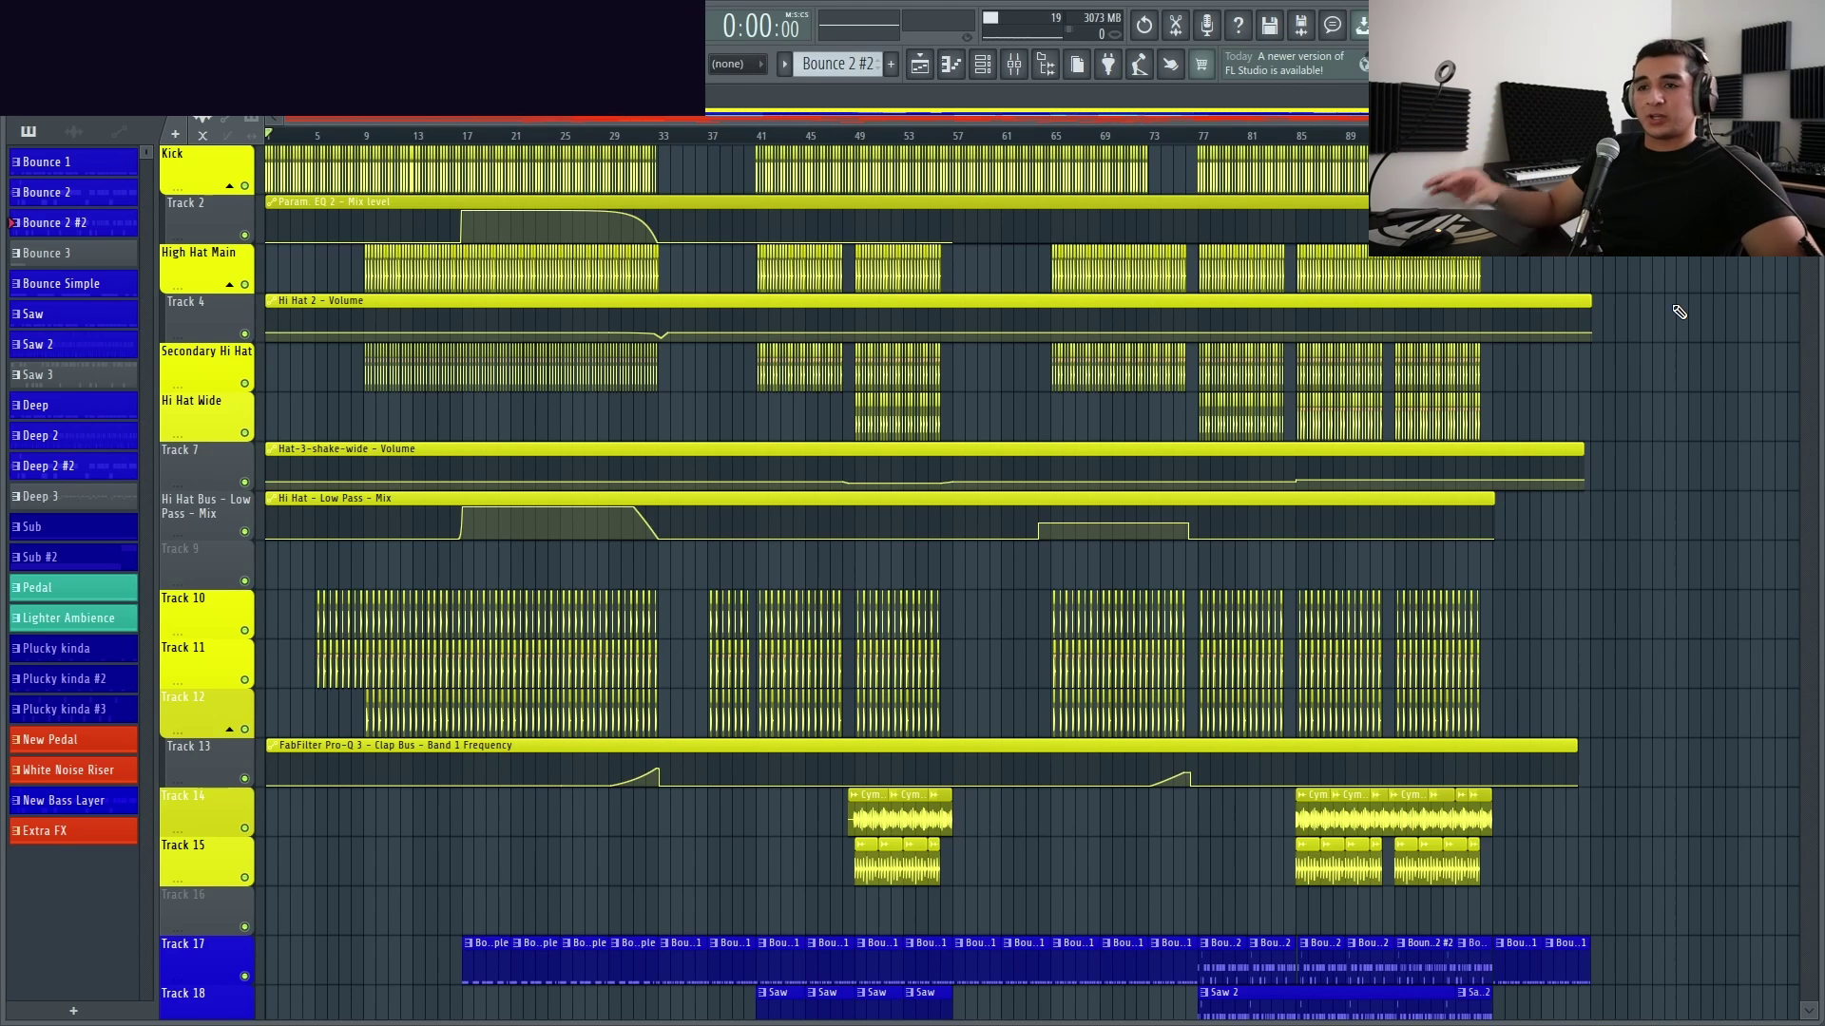
Move the song position through the section after bar 33 and leave it at about bar 57, where the second break begins
scroll(1223, 498, "down", 5)
scroll(1223, 499, "down", 6)
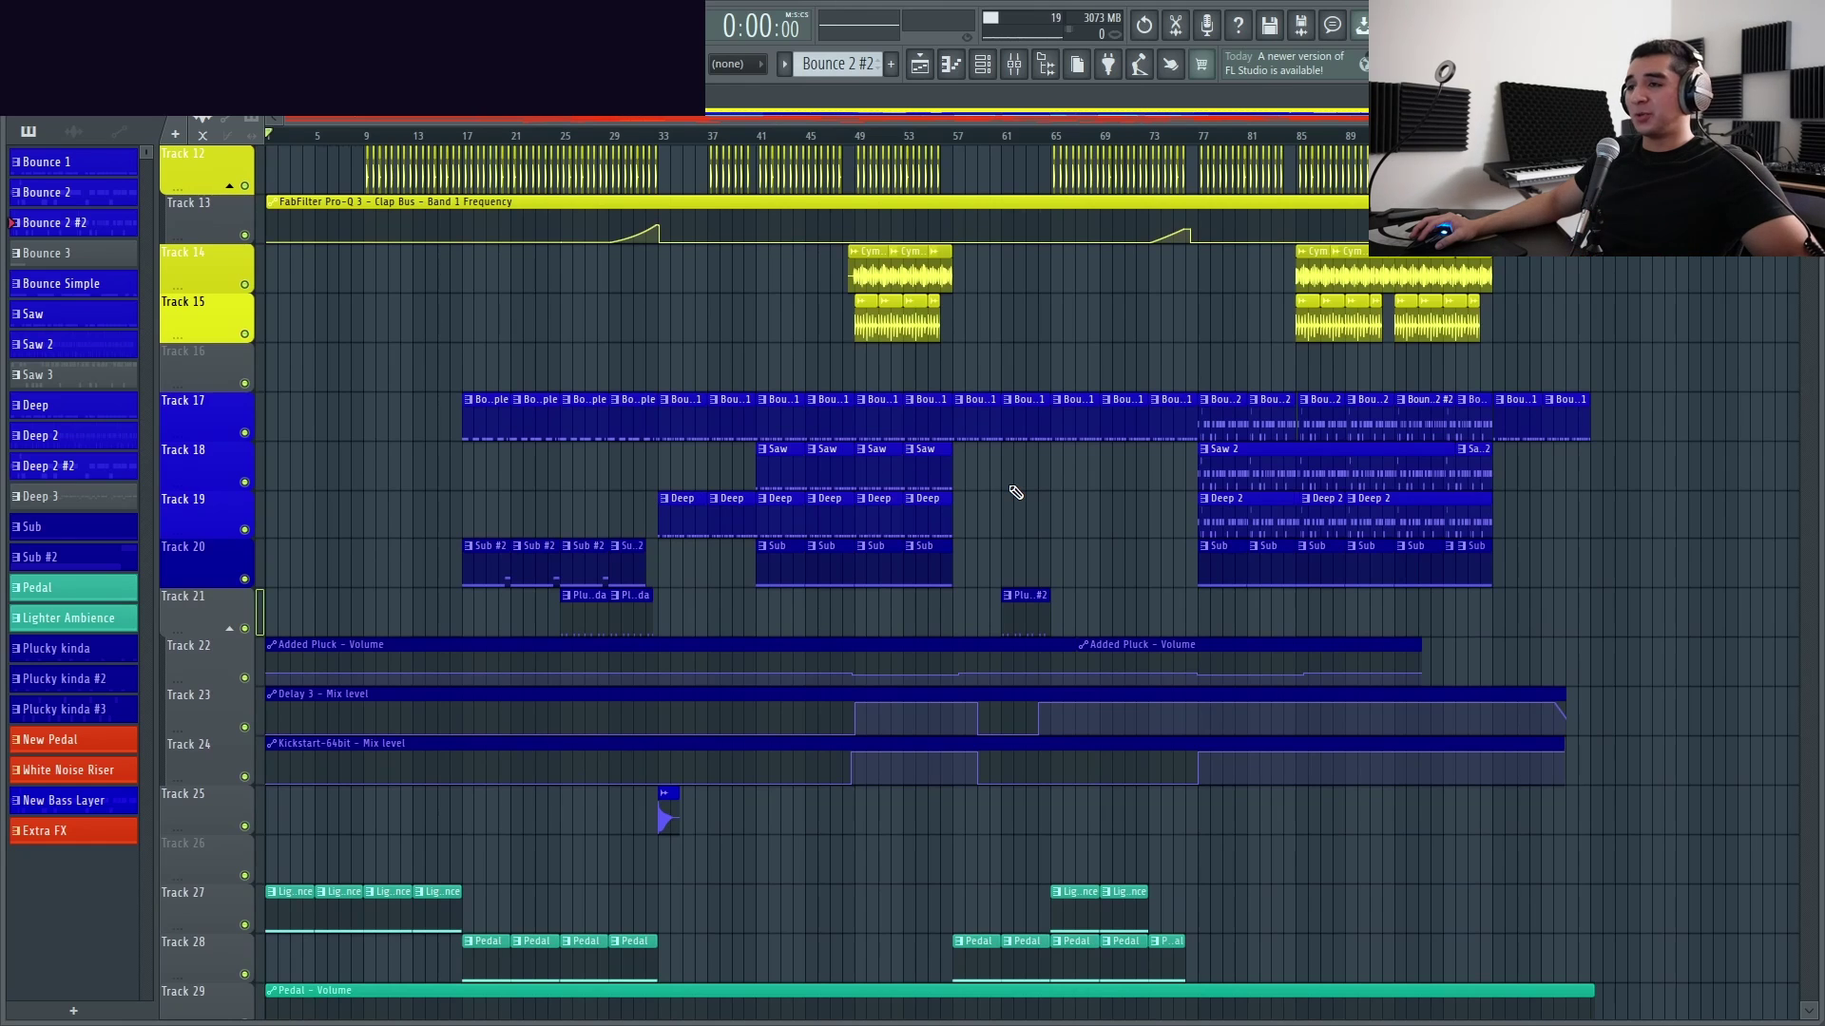
left_click_drag(716, 135, 960, 138)
scroll(959, 137, "up", 4)
left_click(685, 134)
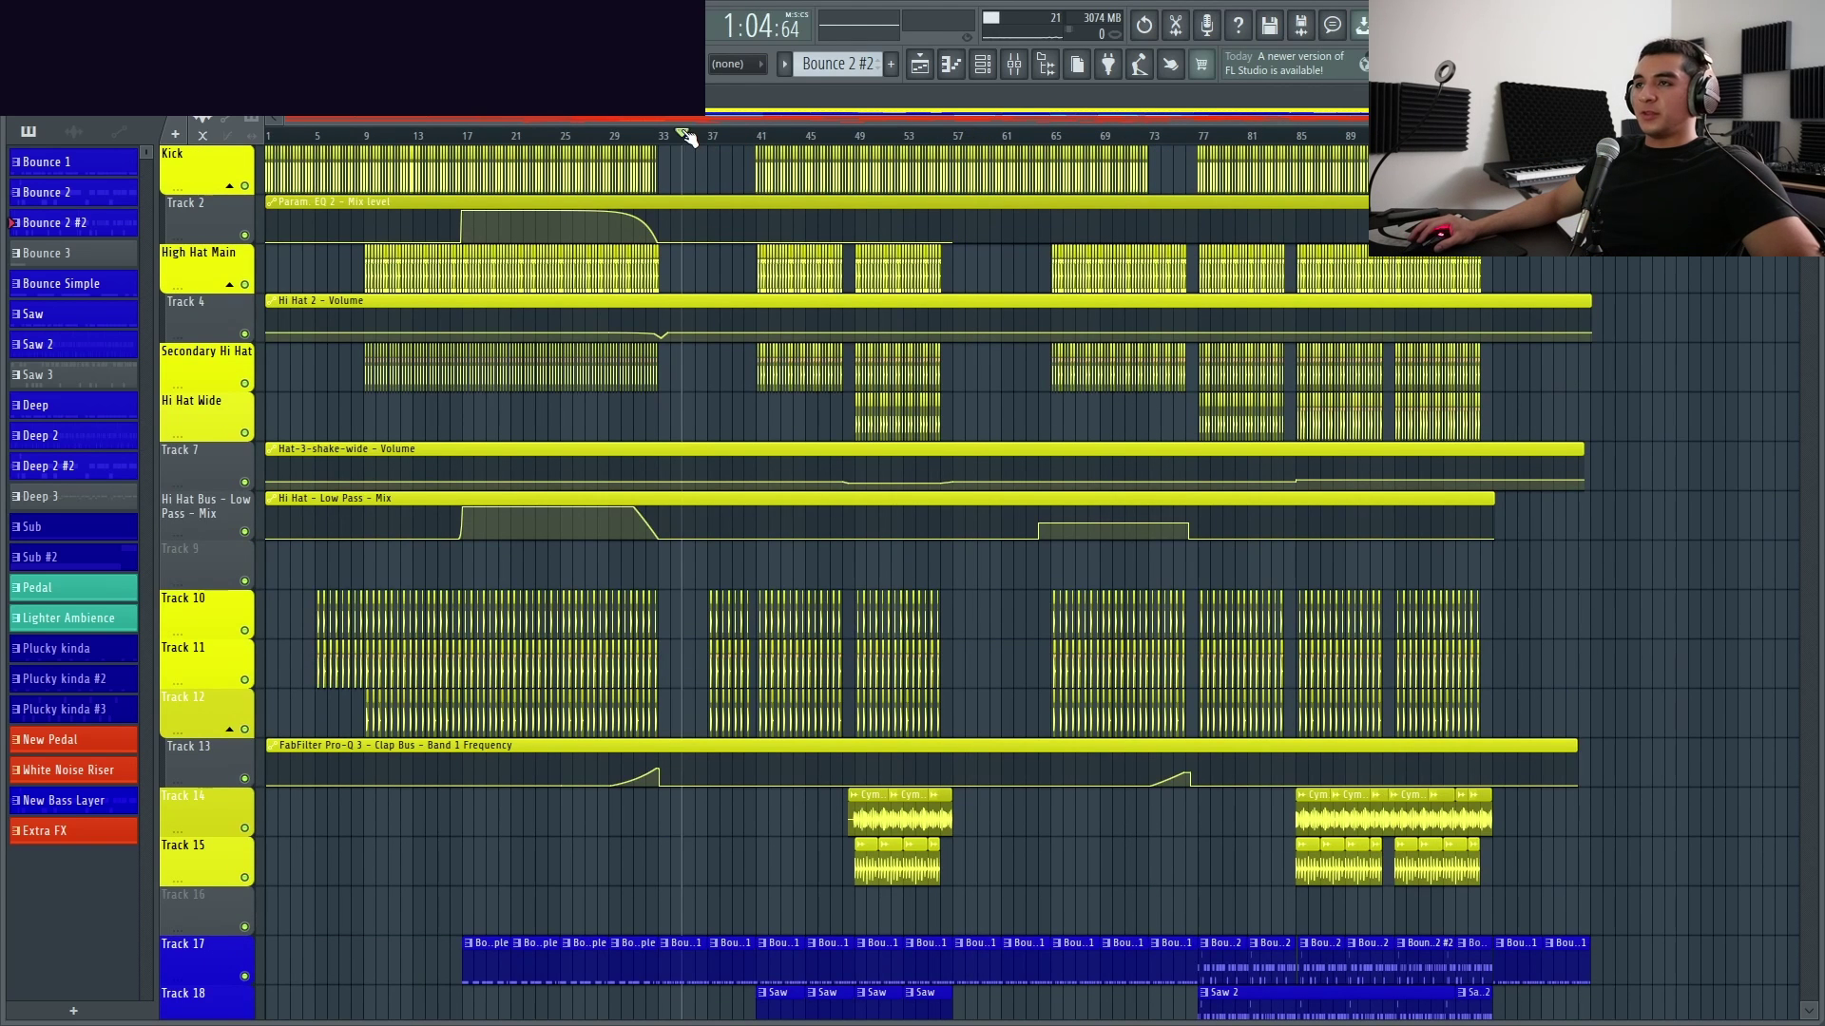
left_click(570, 135)
left_click_drag(622, 143, 964, 134)
scroll(1635, 568, "down", 5)
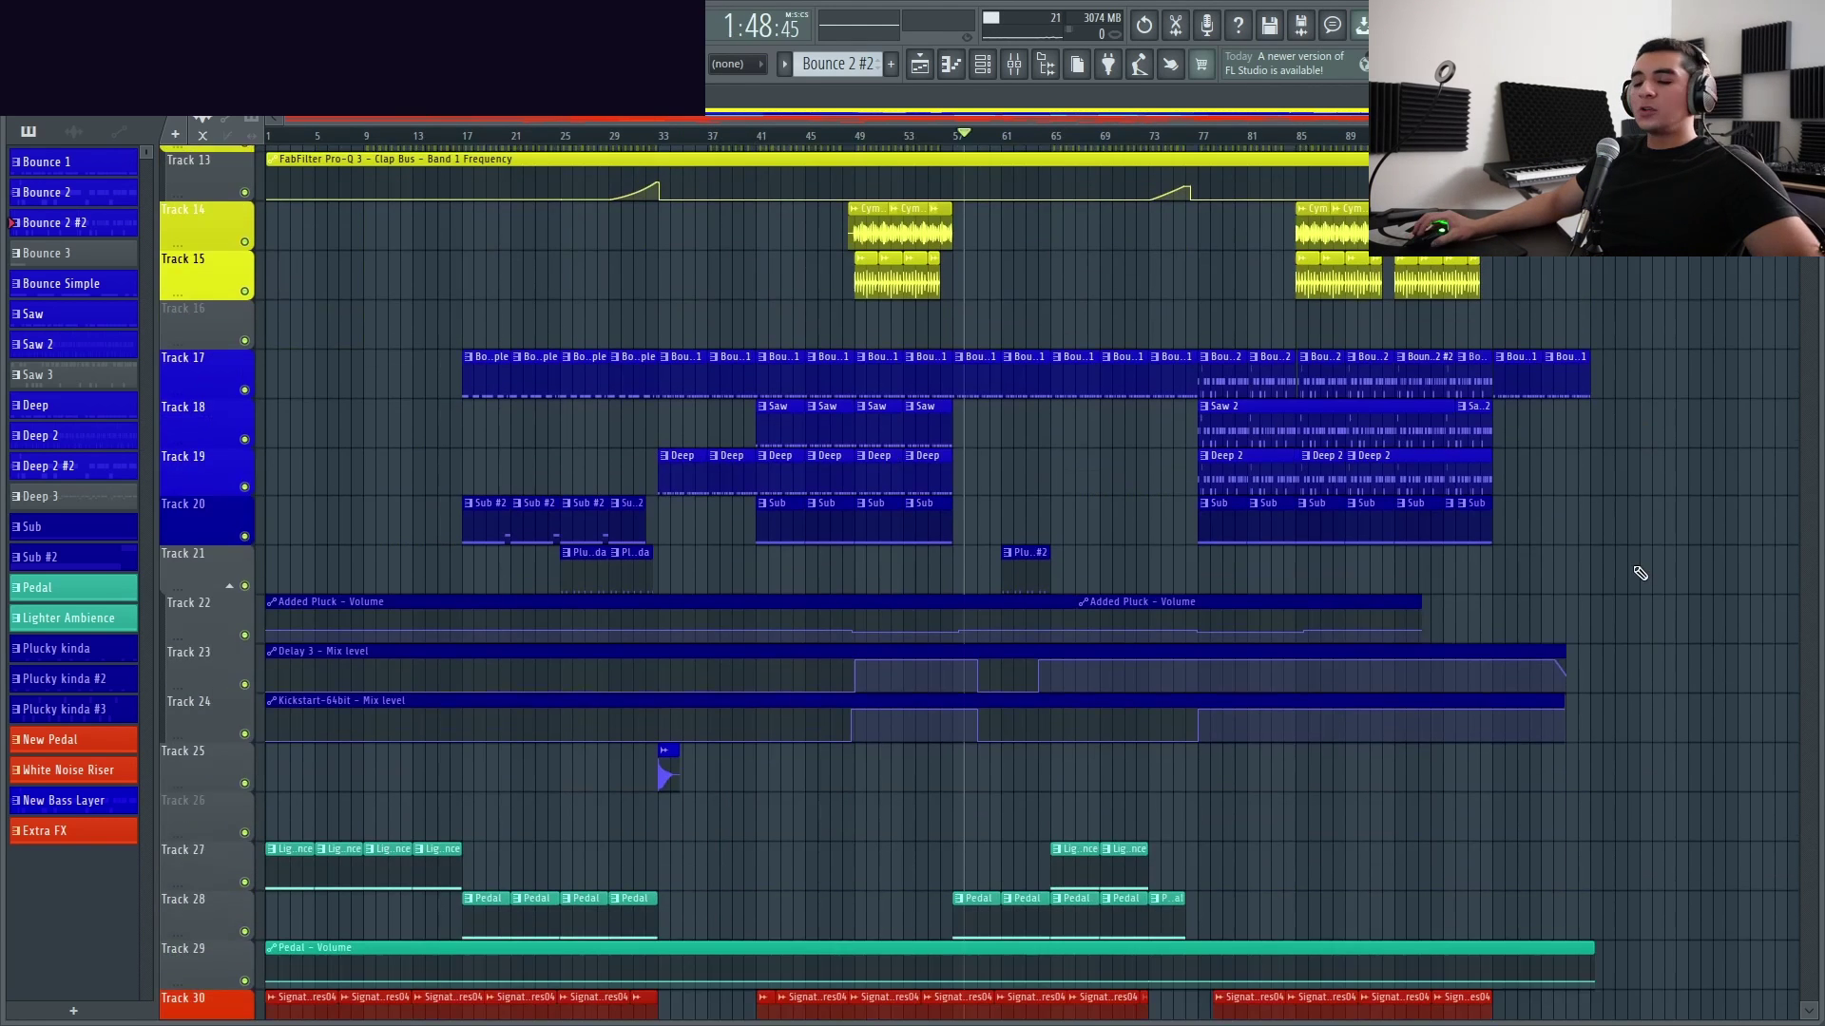
scroll(1634, 569, "down", 3)
scroll(1662, 544, "down", 3)
scroll(1663, 546, "up", 10)
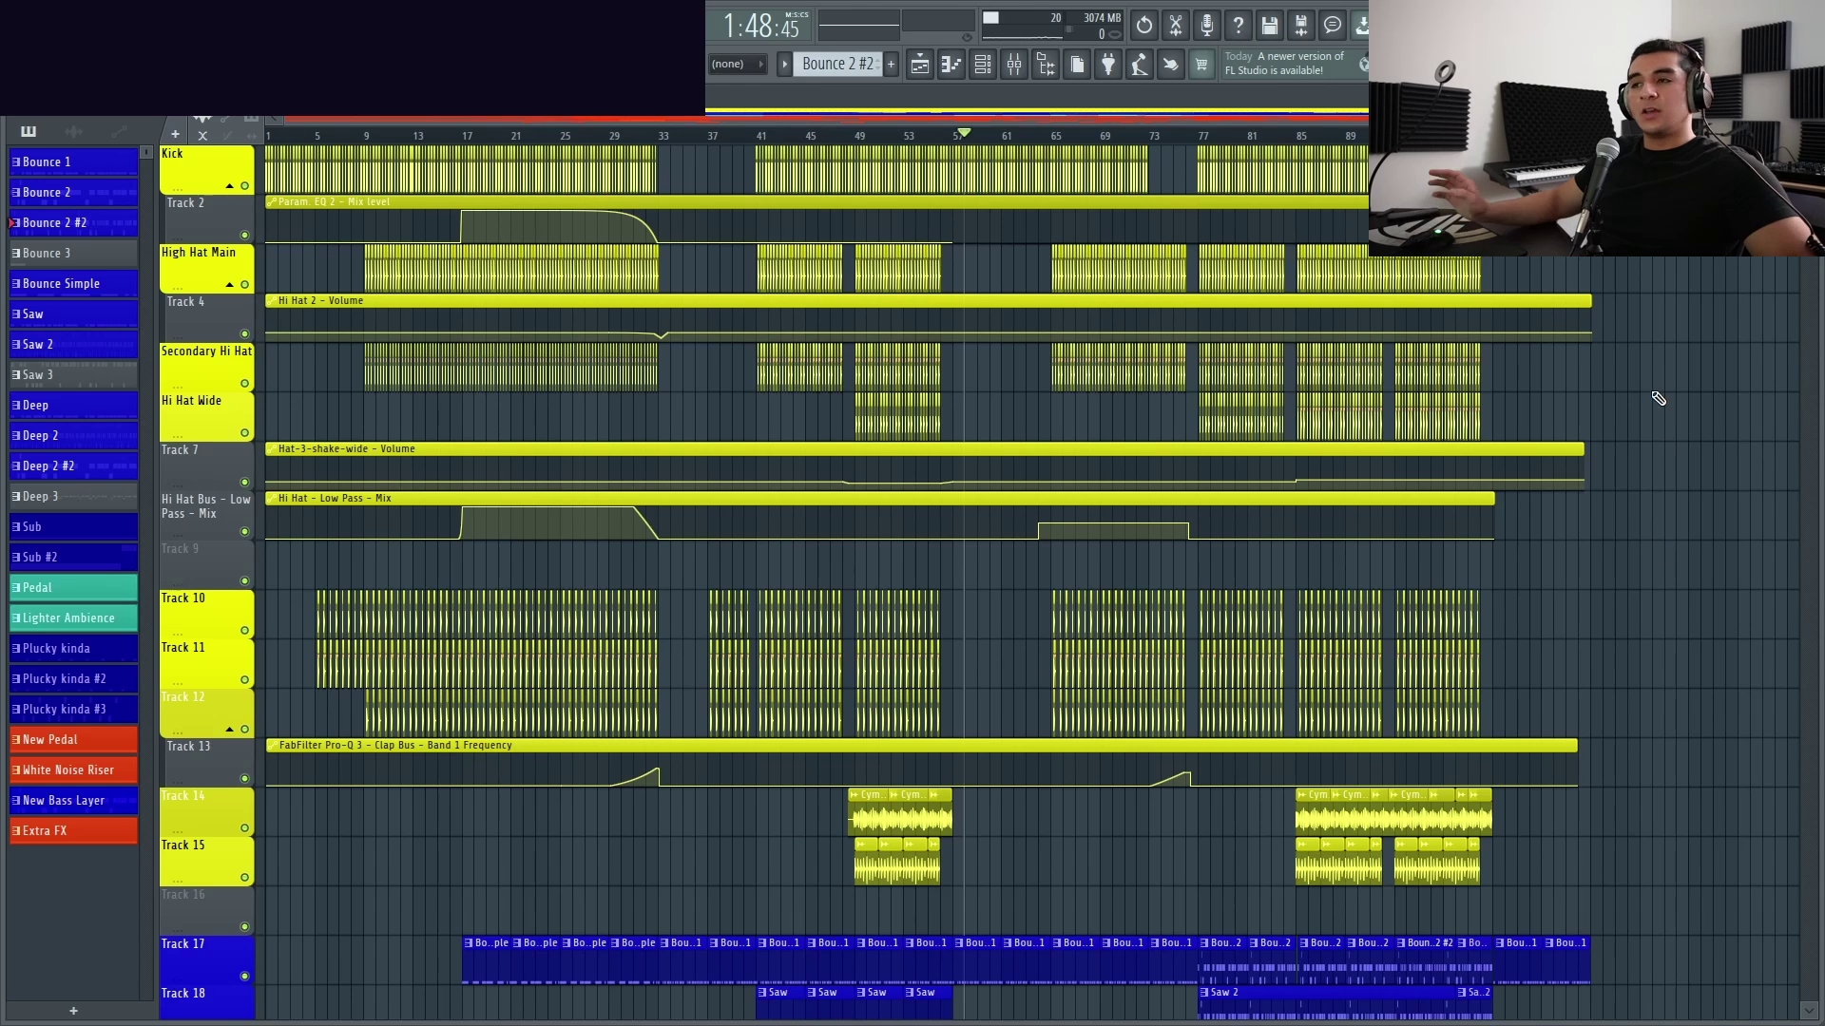
scroll(1658, 398, "down", 15)
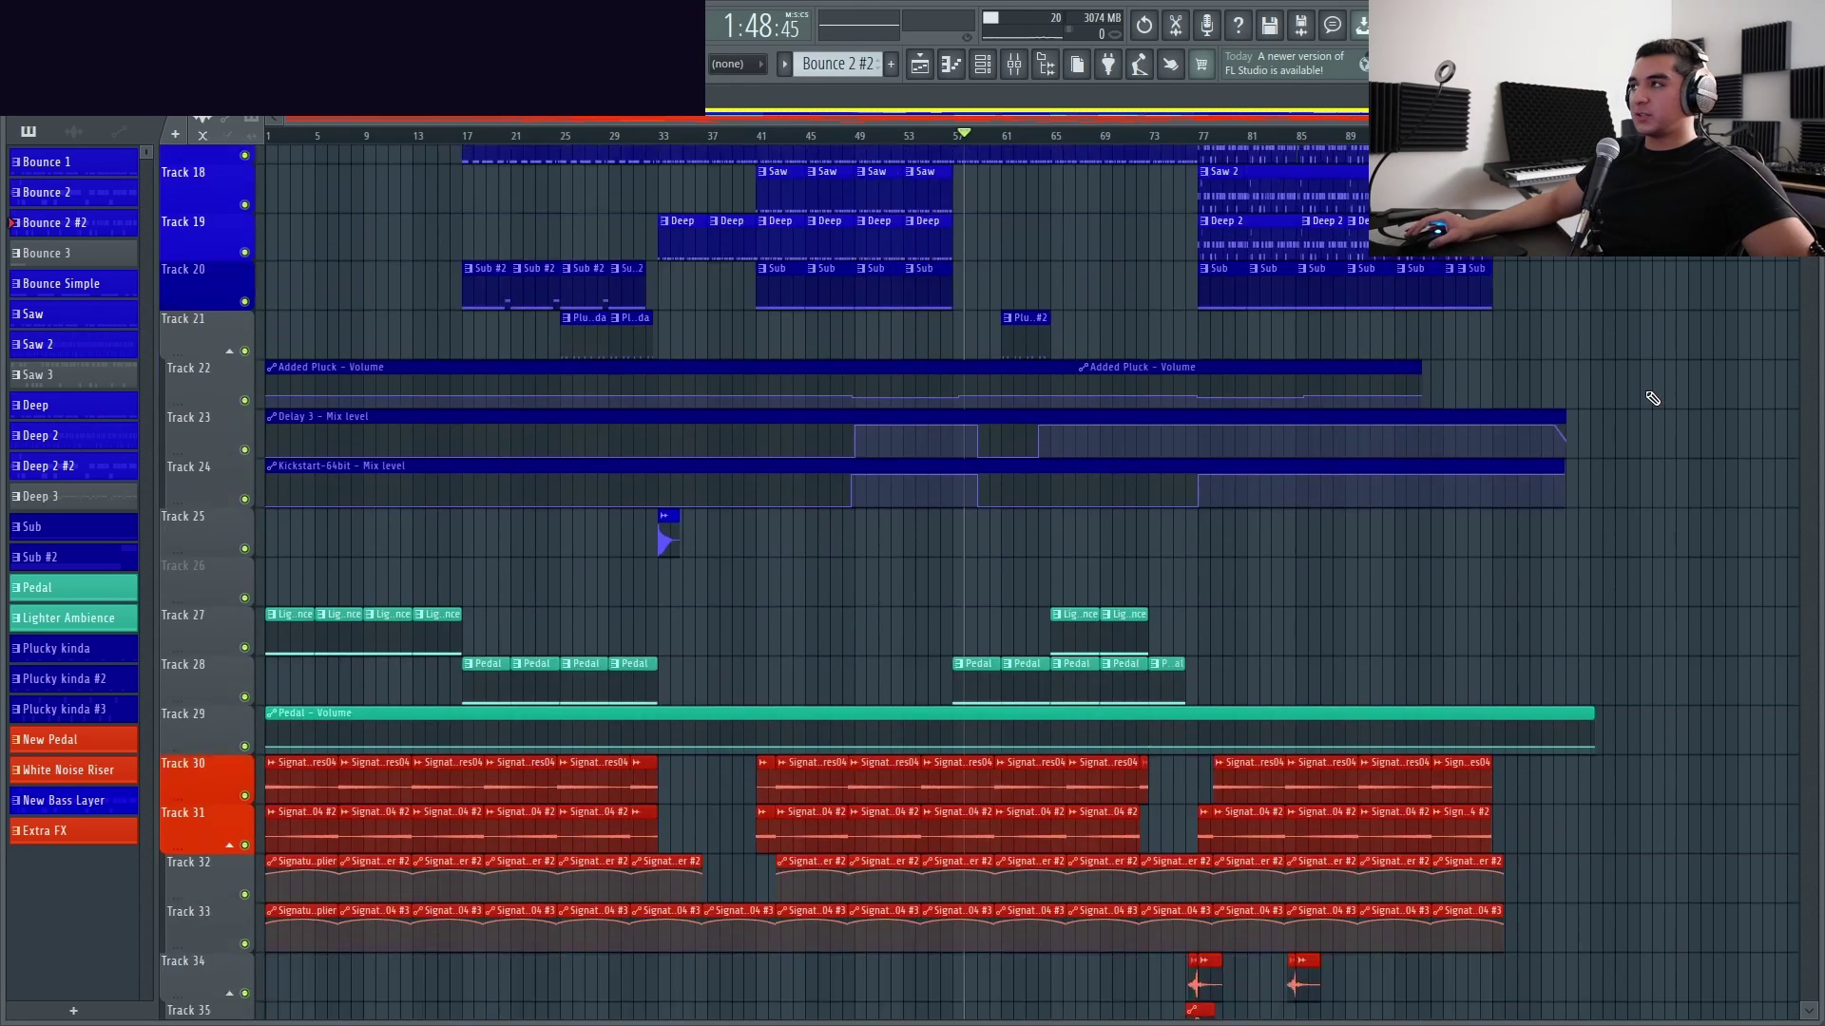